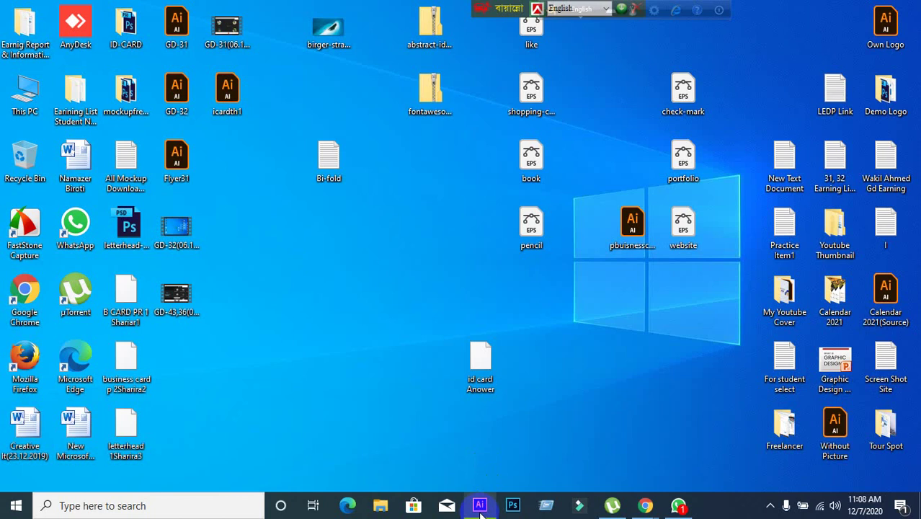
Restore the 'id card Anower' design and zoom in and out on the card.
click(480, 505)
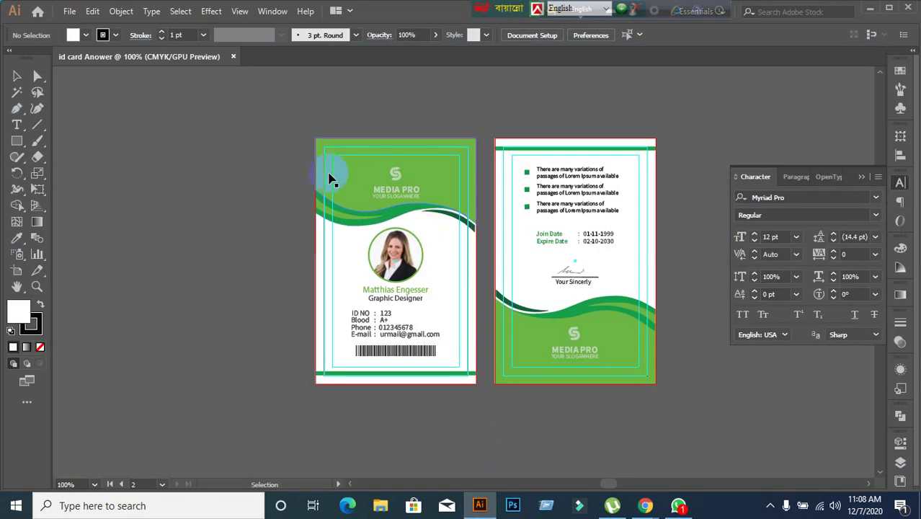
scroll(410, 225, up, 5)
scroll(411, 247, down, 3)
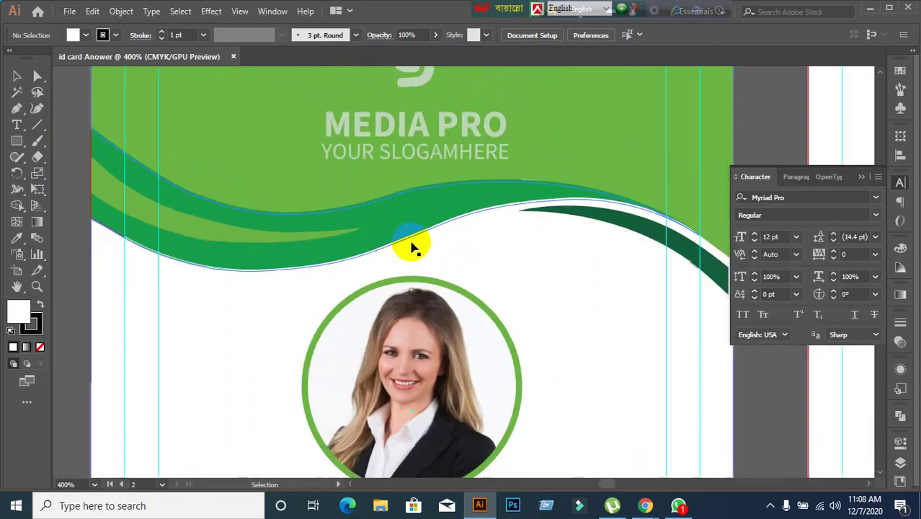
scroll(428, 230, up, 5)
scroll(465, 230, down, 3)
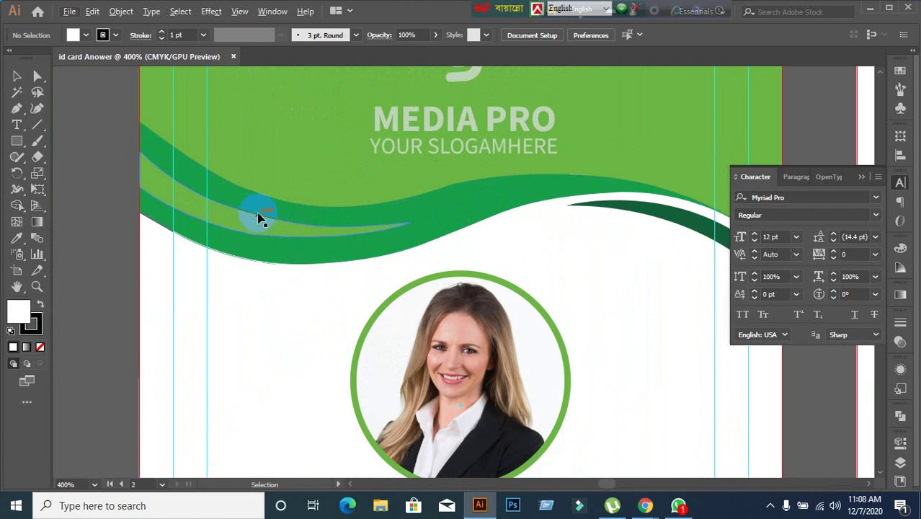
scroll(263, 230, down, 2)
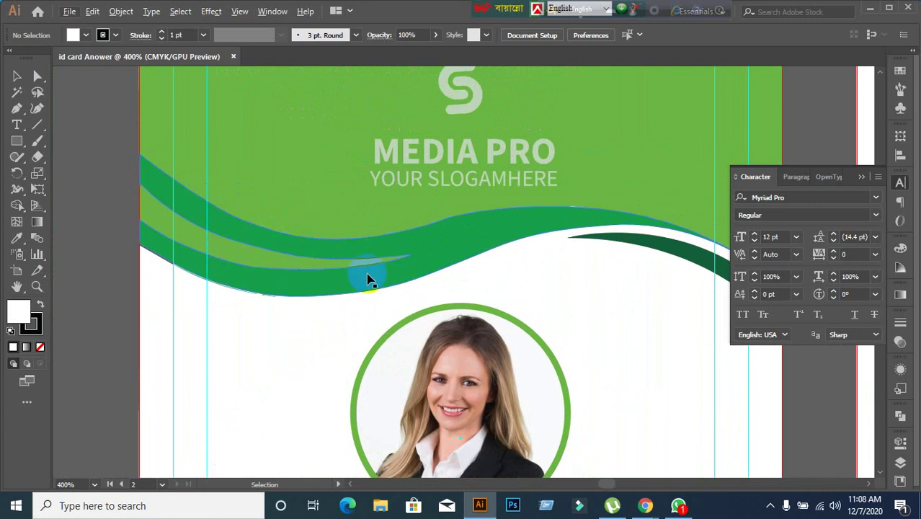
scroll(189, 247, up, 1)
scroll(198, 237, down, 1)
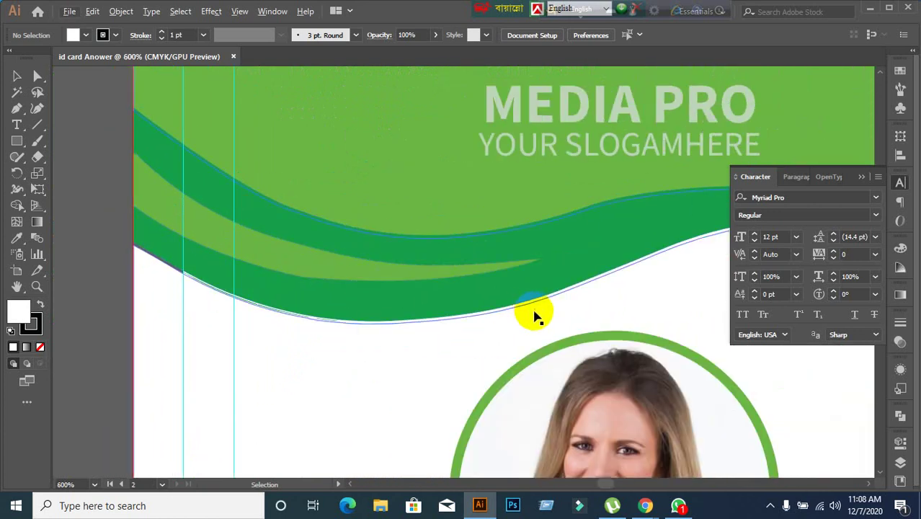
scroll(534, 315, down, 2)
scroll(211, 308, up, 1)
Pan across both card sides and settle on the front card's green wave and slogan.
drag(586, 377, 175, 302)
scroll(600, 308, down, 2)
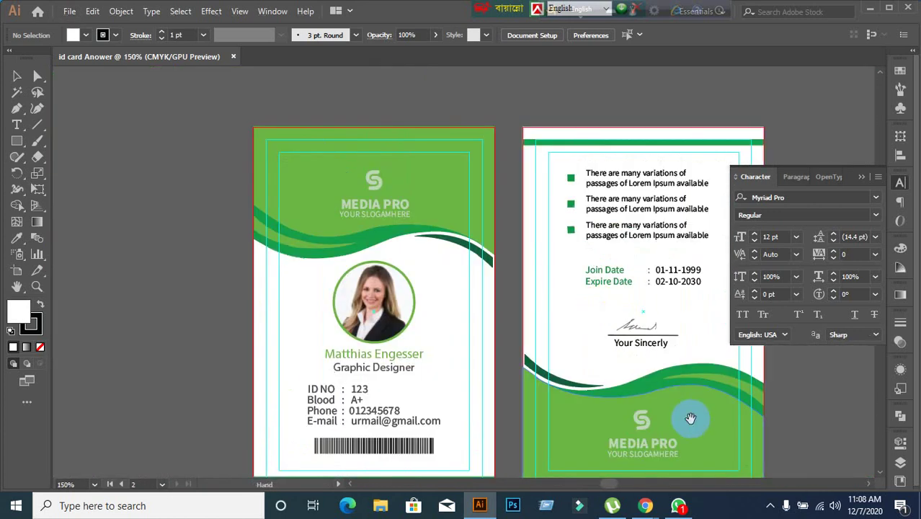
drag(689, 417, 607, 302)
scroll(607, 302, up, 2)
scroll(596, 277, up, 2)
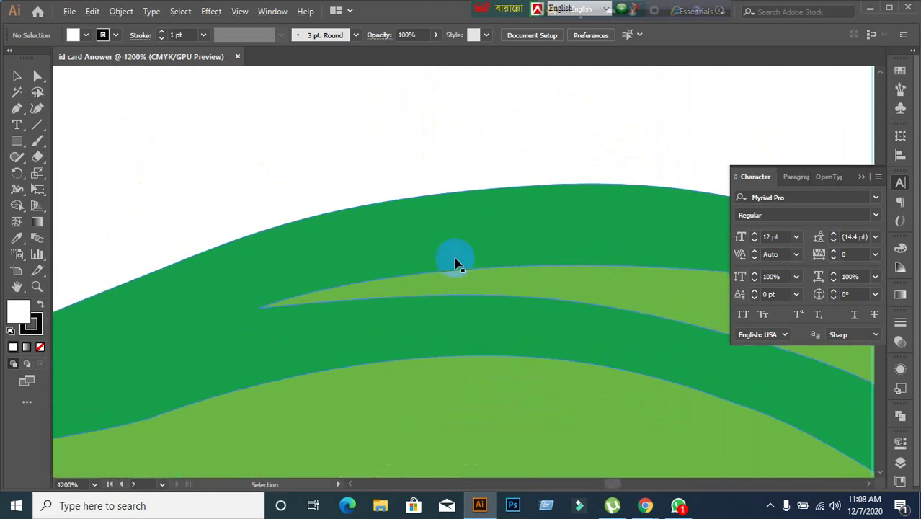
scroll(456, 261, down, 2)
drag(317, 258, 618, 415)
scroll(619, 415, down, 2)
scroll(463, 308, up, 2)
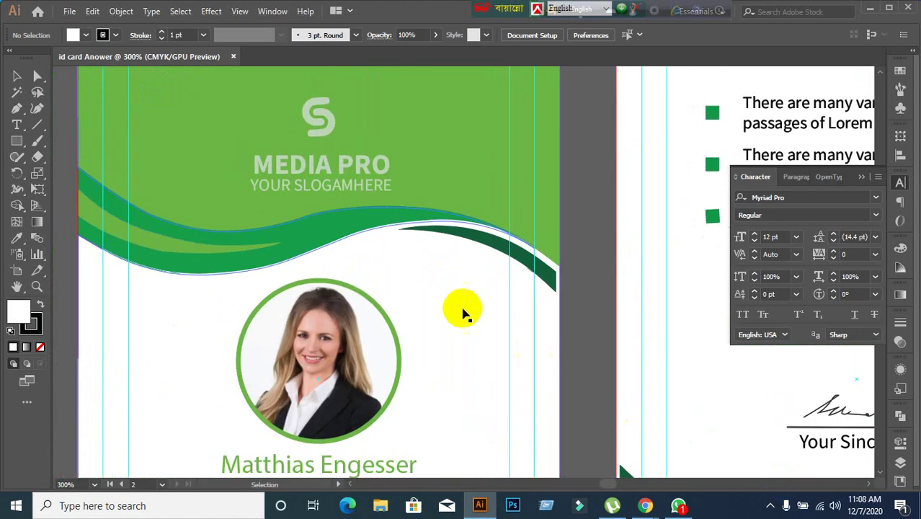
scroll(364, 298, up, 2)
drag(364, 298, 760, 369)
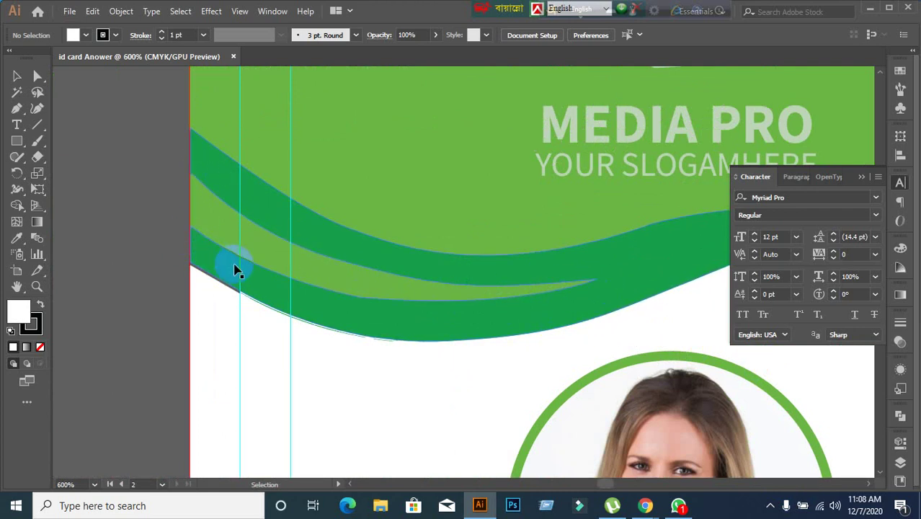
Admit the waiting participant in Google Meet and return to the ID card design.
click(651, 506)
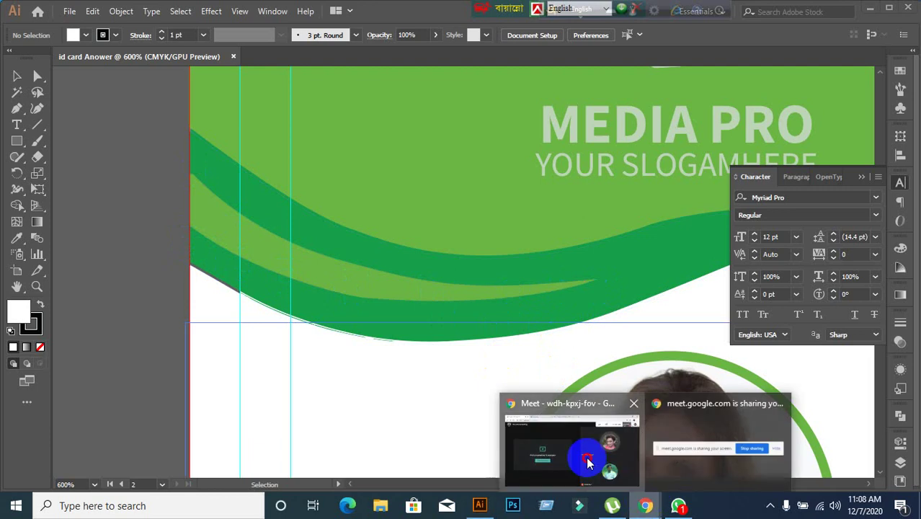
click(586, 456)
click(598, 129)
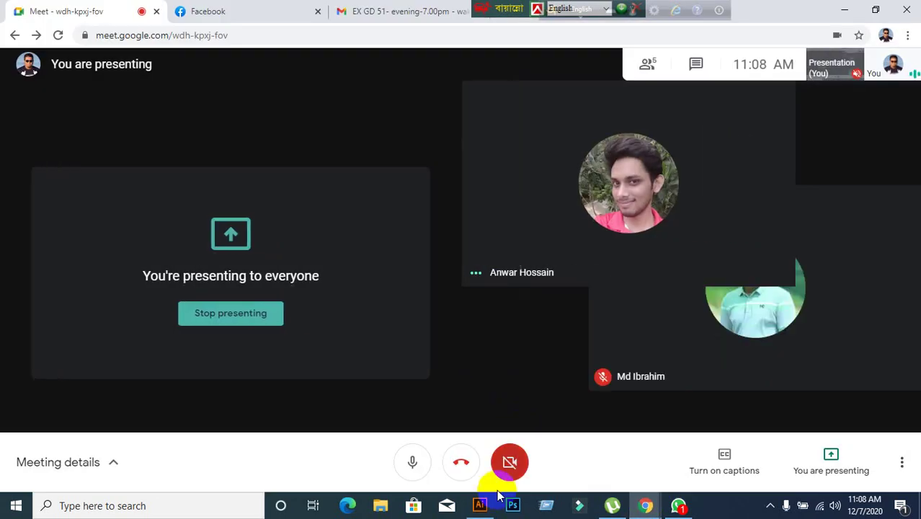
click(482, 448)
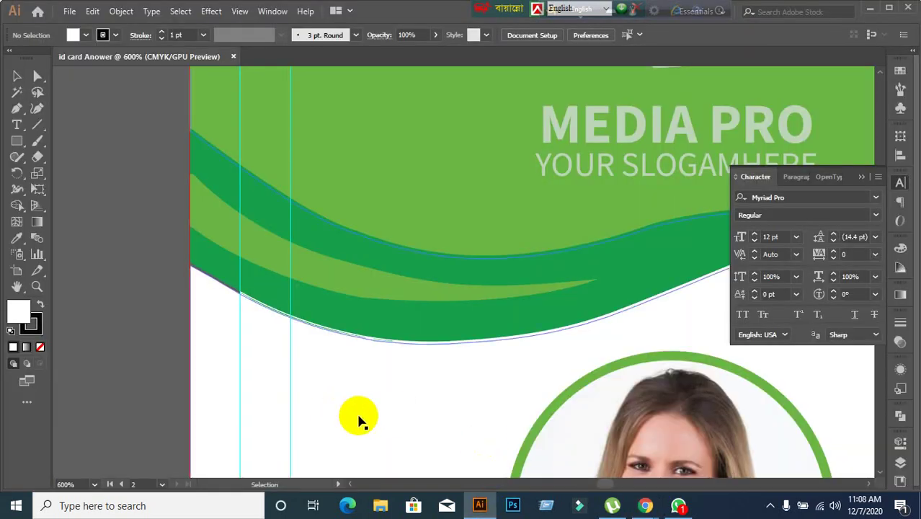
Check the Google Meet window again, then go back to the ID card design.
mouse_move(649, 509)
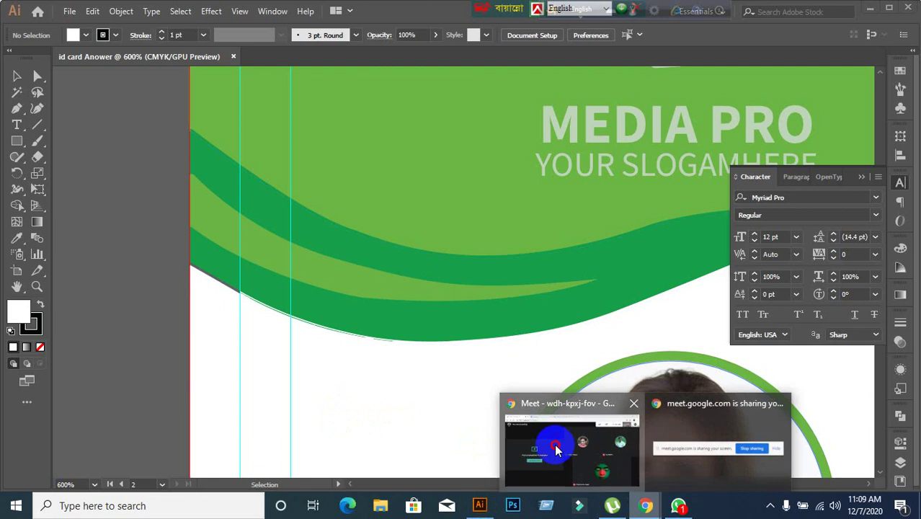
click(558, 451)
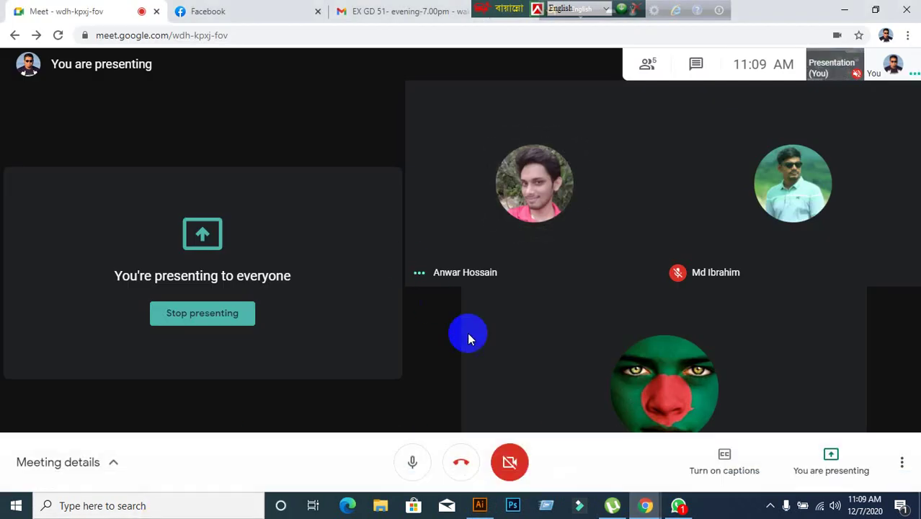
click(480, 505)
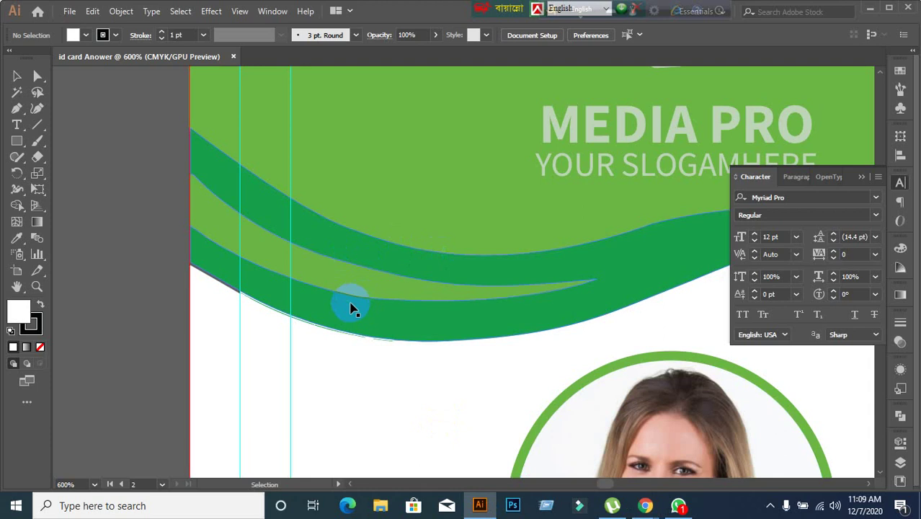
drag(354, 322, 262, 229)
key(ctrl+z)
key(ctrl+z)
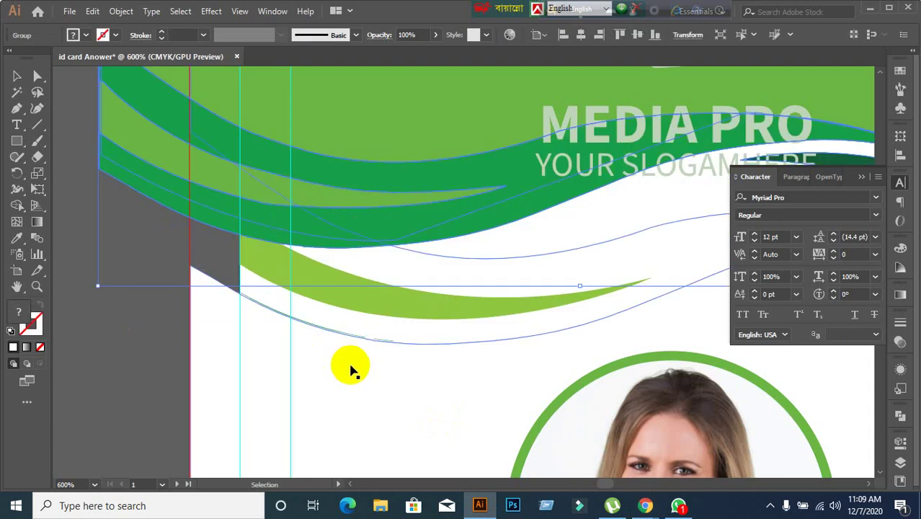
click(413, 364)
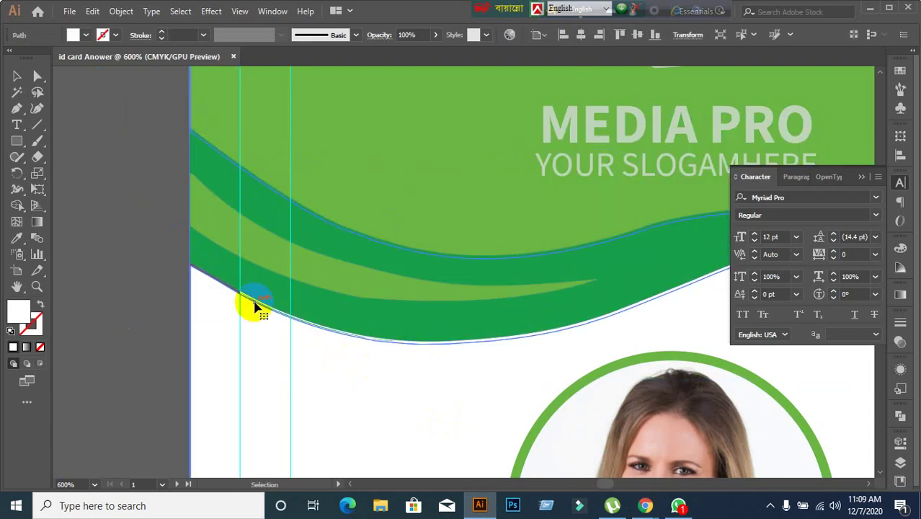
scroll(342, 325, down, 2)
drag(391, 331, 354, 219)
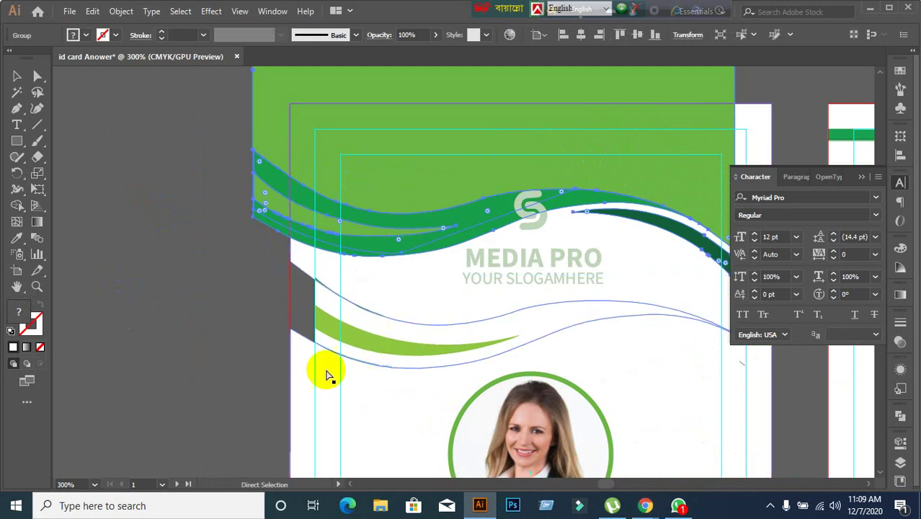
key(ctrl+z)
click(243, 362)
key(v)
click(411, 235)
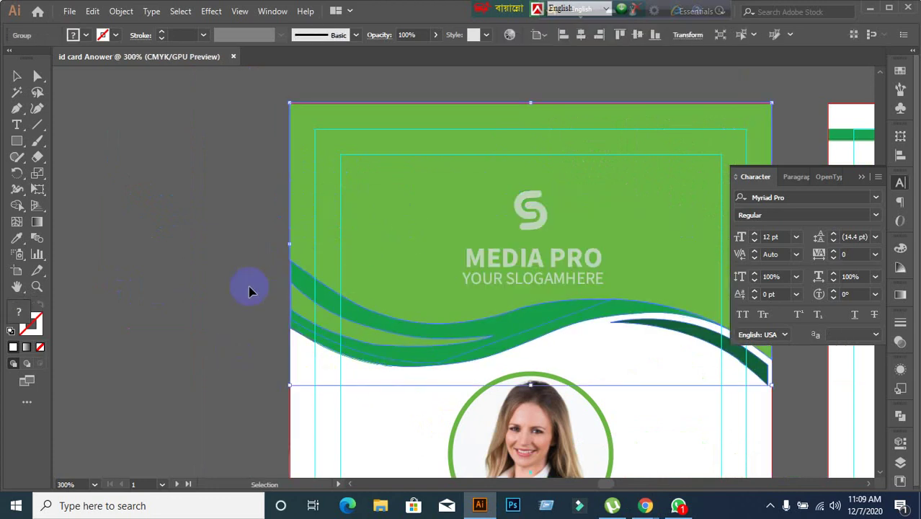
drag(477, 355, 637, 498)
mouse_move(642, 504)
click(581, 438)
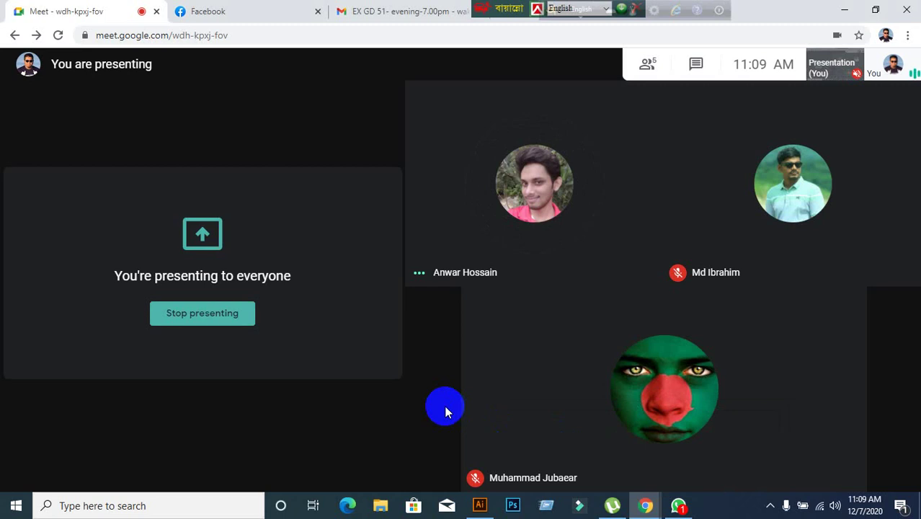
click(480, 505)
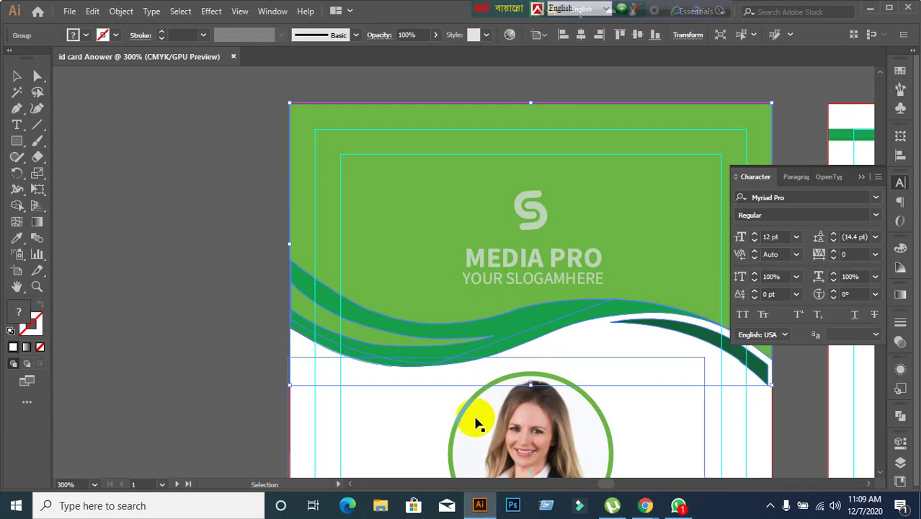
click(144, 318)
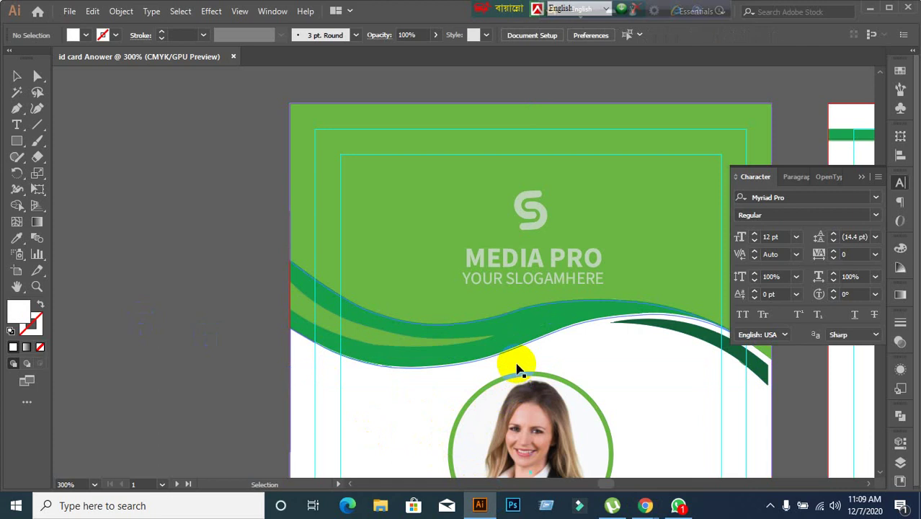
scroll(449, 349, down, 1)
drag(641, 420, 467, 297)
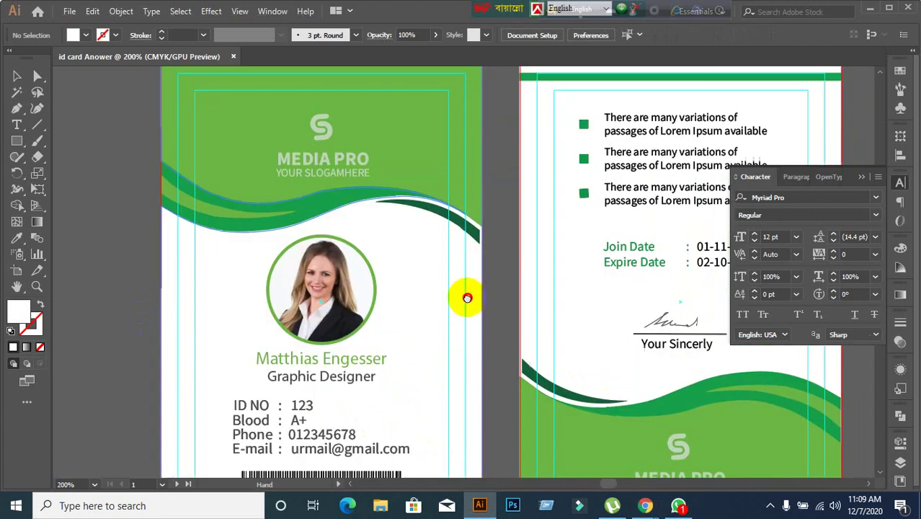
scroll(237, 209, up, 1)
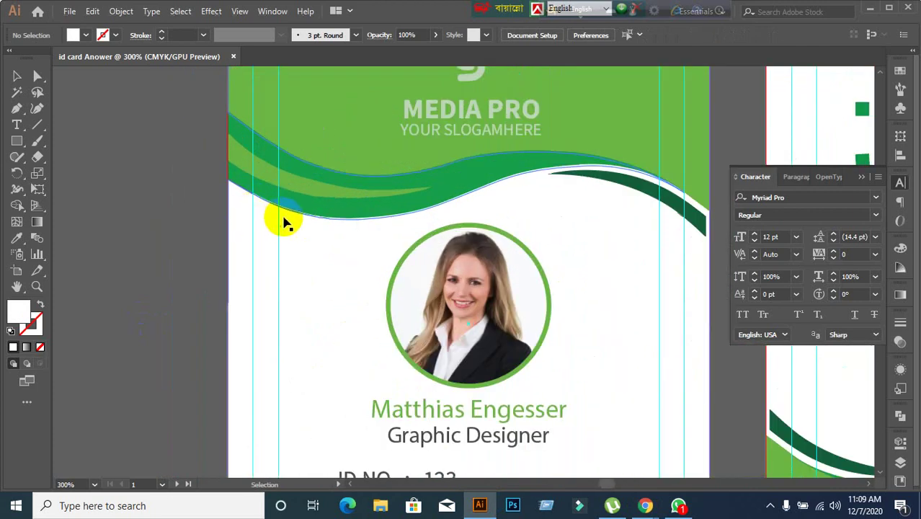
scroll(285, 223, down, 1)
scroll(239, 375, up, 3)
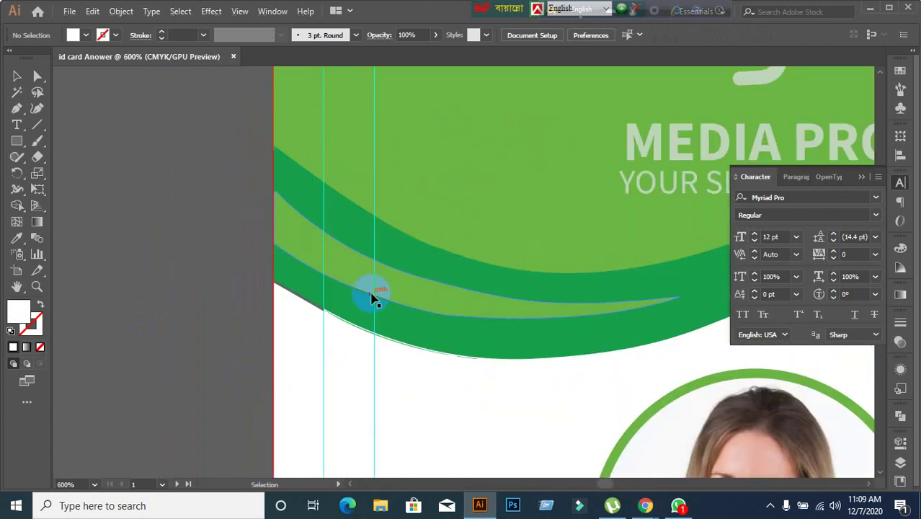
drag(373, 298, 472, 212)
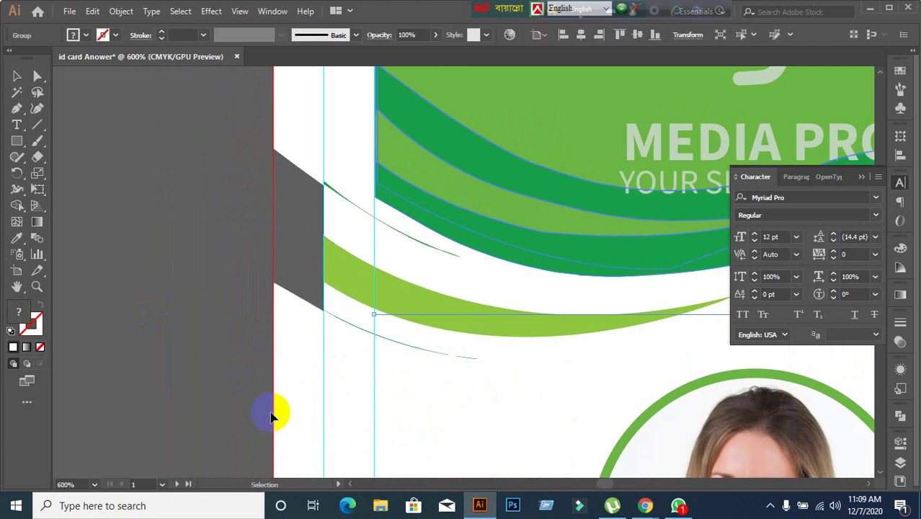
key(ctrl+z)
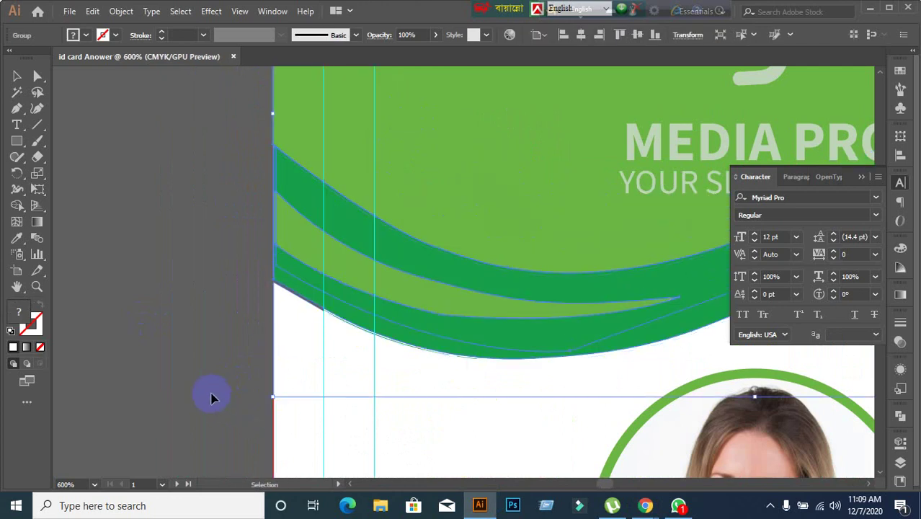
scroll(217, 395, down, 3)
drag(286, 362, 168, 372)
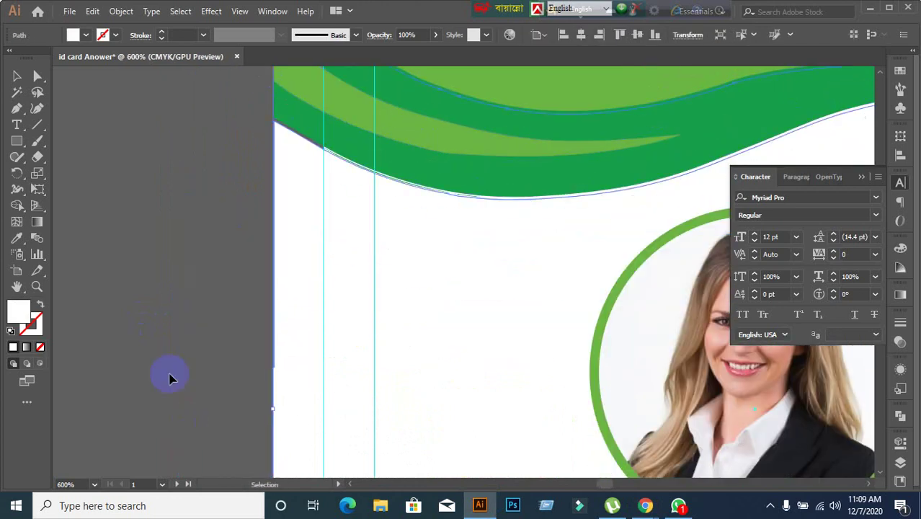
alt+scroll(173, 356, down, 1)
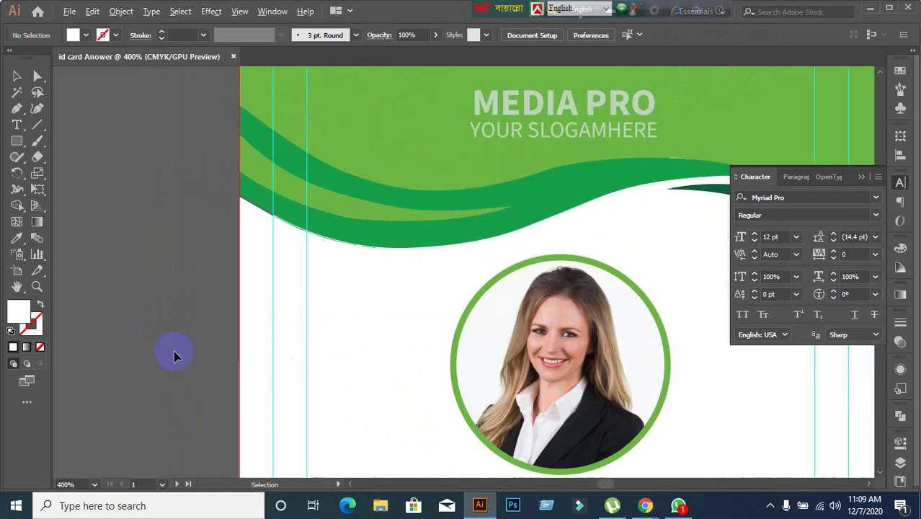
scroll(174, 356, down, 1)
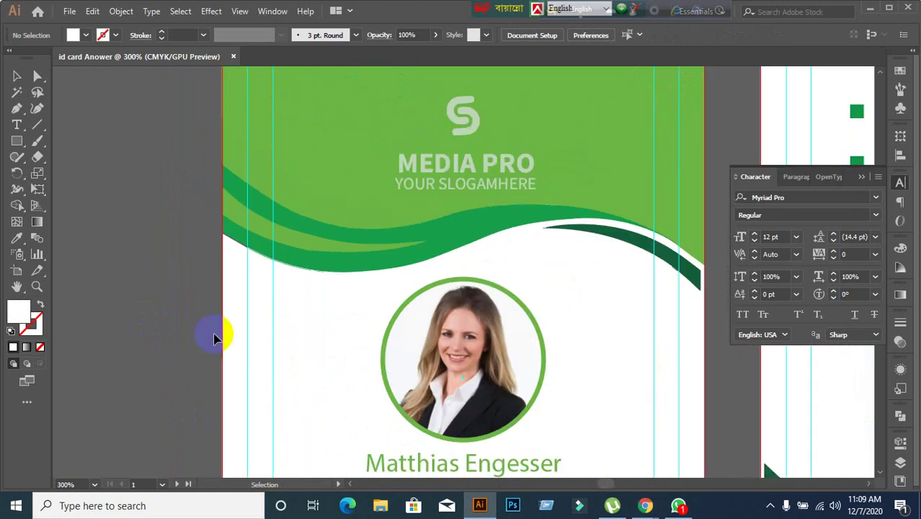
drag(242, 309, 287, 340)
key(ctrl+z)
click(204, 343)
scroll(204, 343, down, 1)
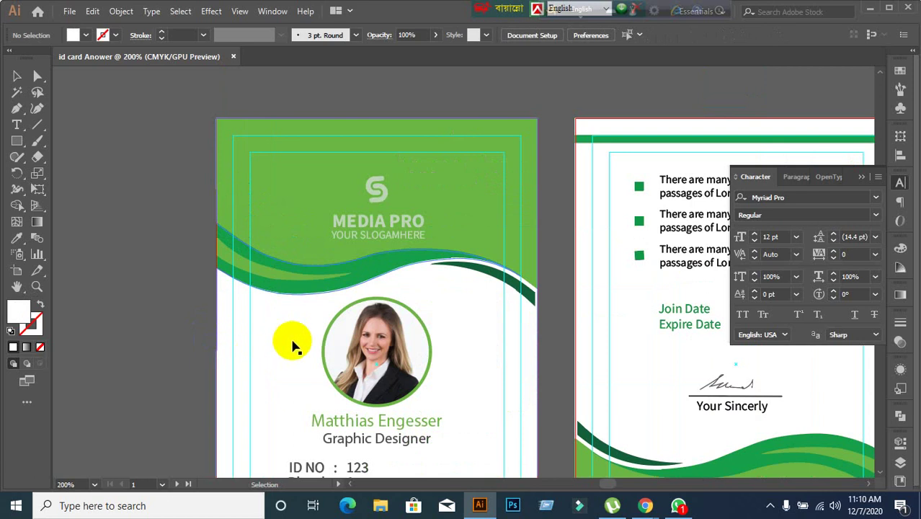
drag(363, 229, 391, 147)
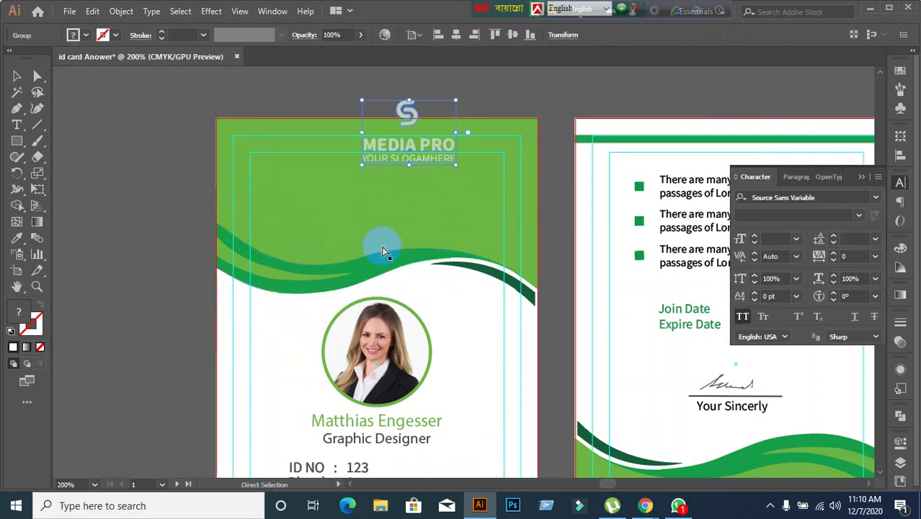
key(ctrl+z)
mouse_move(647, 508)
click(603, 465)
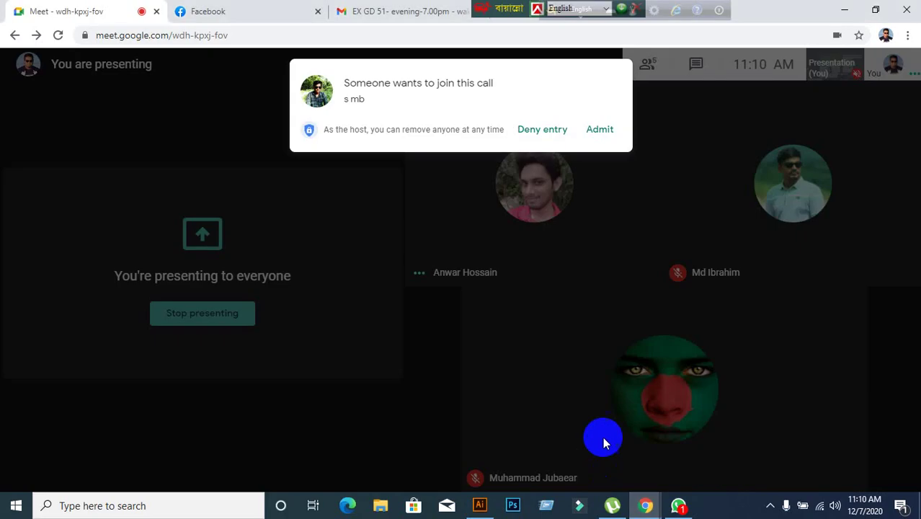
click(600, 131)
Return to the ID card artwork, deselect the logo group and frame both card sides.
click(479, 505)
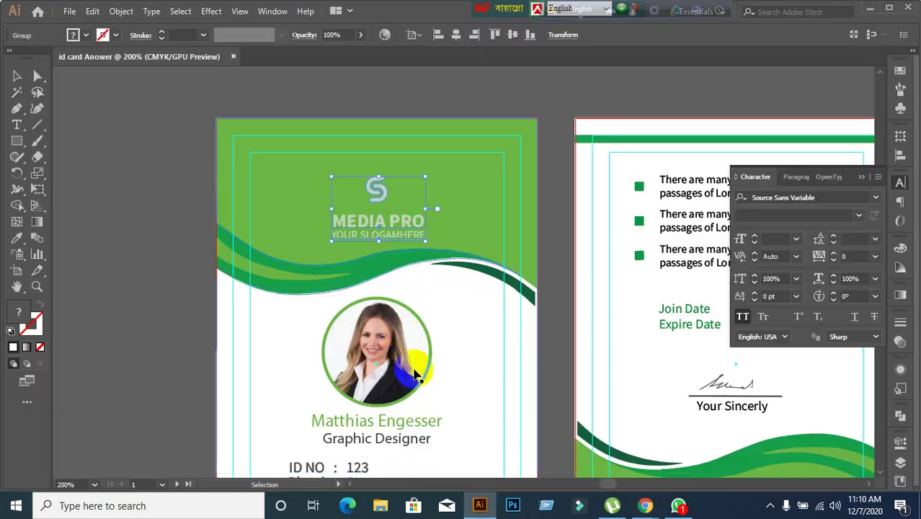
scroll(173, 283, up, 2)
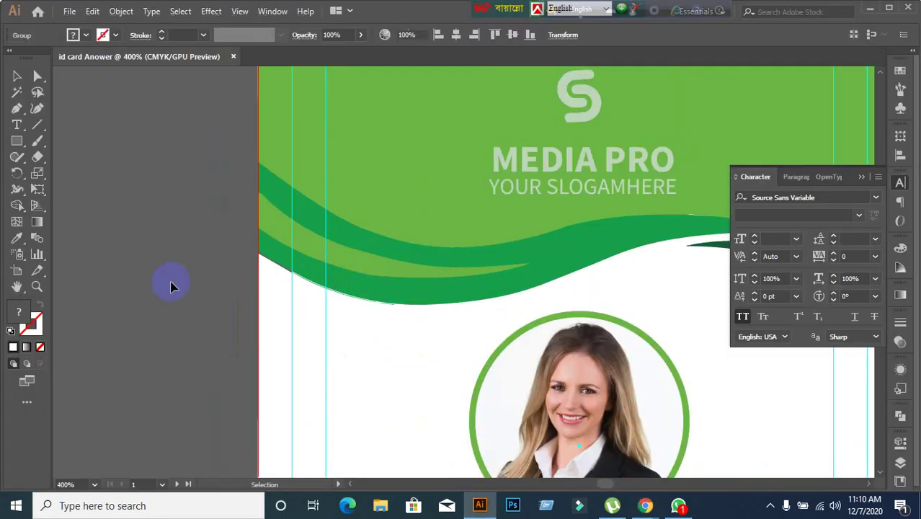
click(171, 282)
scroll(163, 295, down, 3)
drag(163, 295, 217, 228)
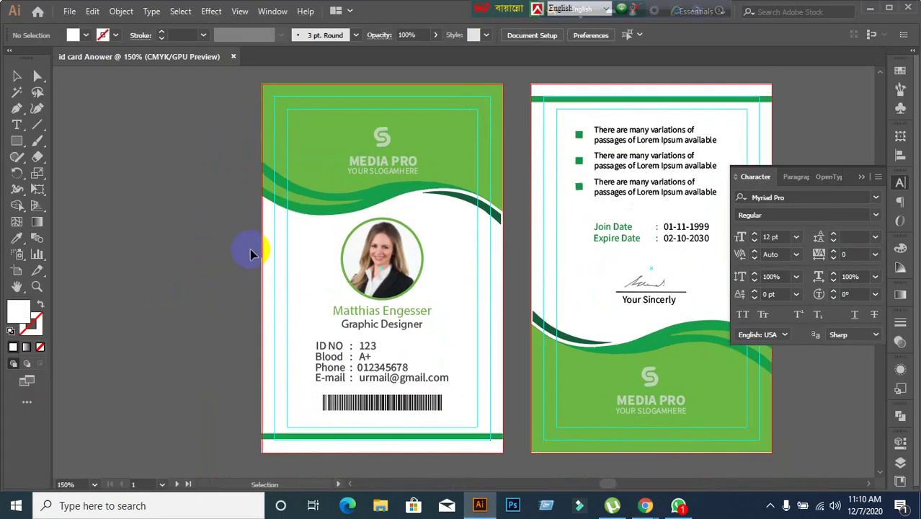
Pull the white background shape left off the card, undo it, and check WhatsApp.
drag(294, 251, 171, 354)
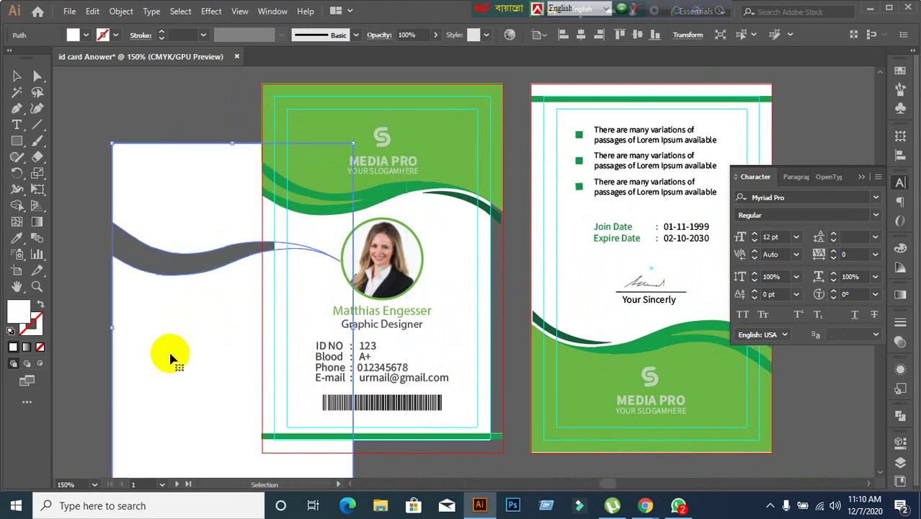
key(ctrl+z)
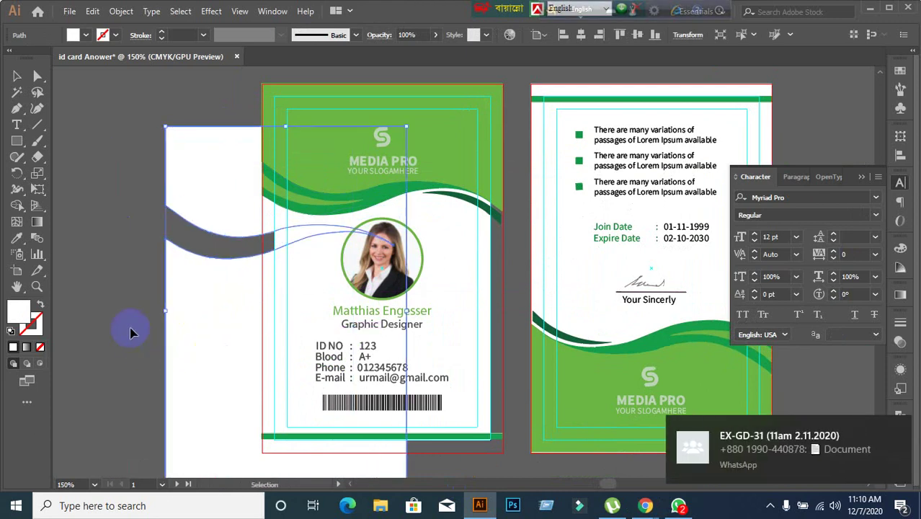
click(678, 505)
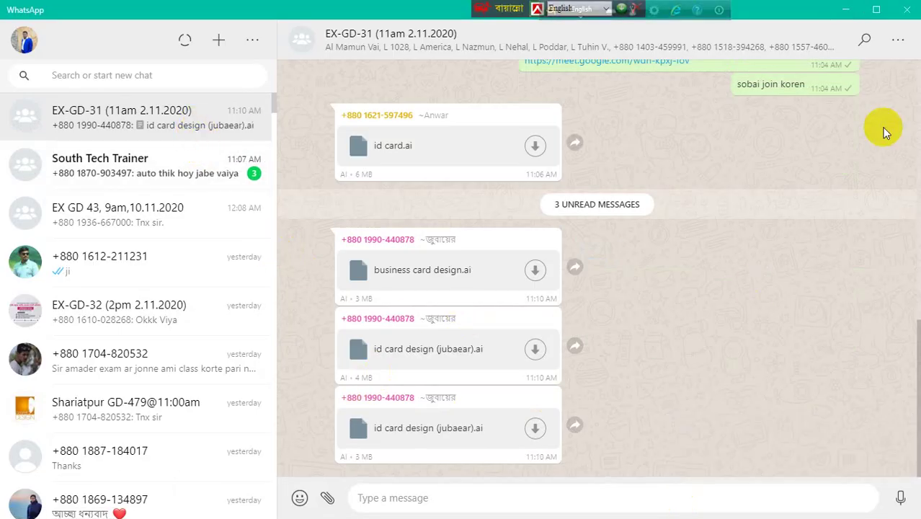
click(845, 10)
click(124, 310)
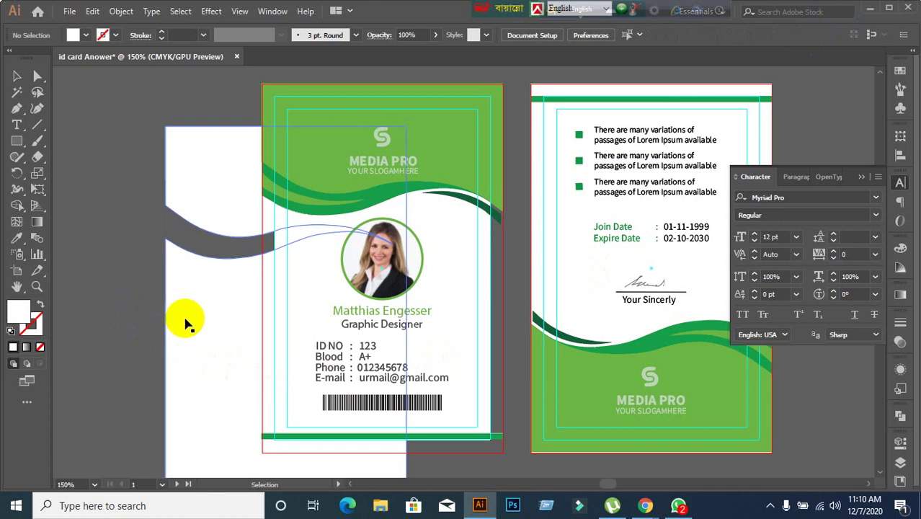
Undo the background move so the white shape and grey wave sit back on the front card.
key(ctrl+z)
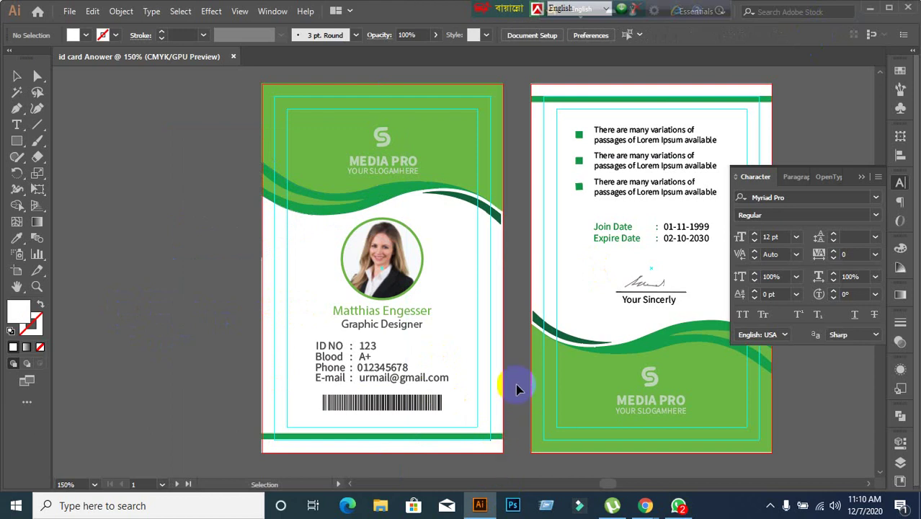
scroll(499, 350, up, 1)
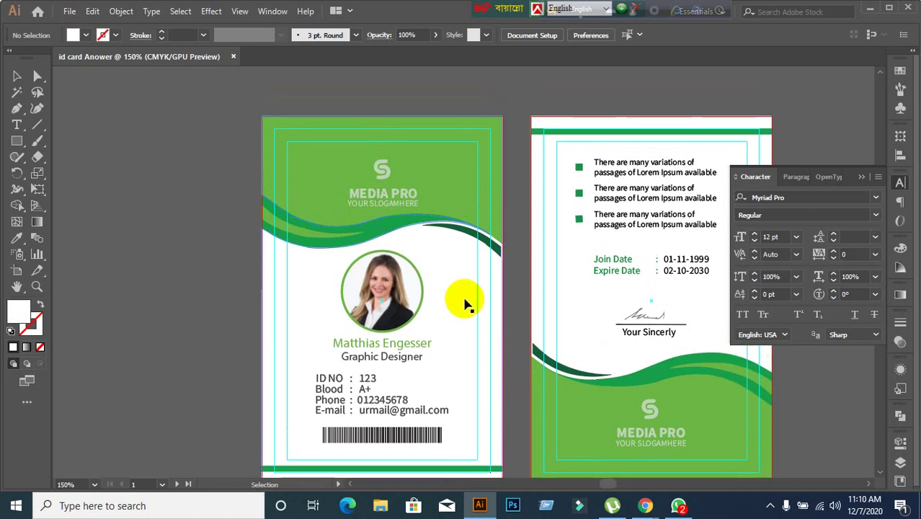
Show the Layers panel and expand and collapse Layer 1 to inspect its contents.
click(905, 466)
click(714, 365)
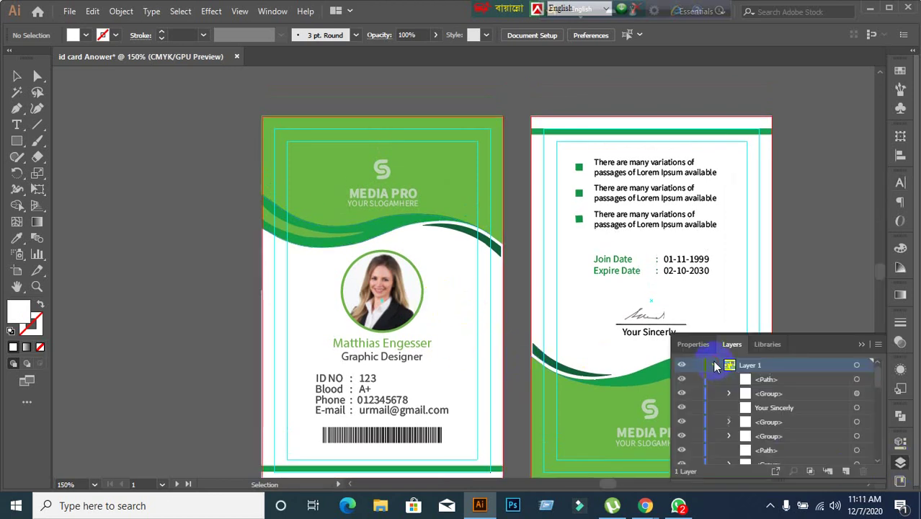
scroll(758, 432, down, 3)
scroll(758, 432, up, 5)
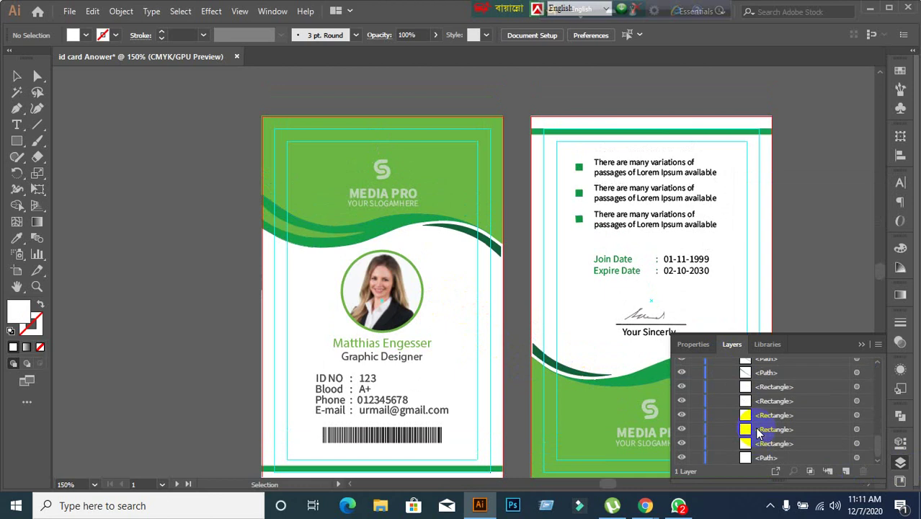
click(714, 367)
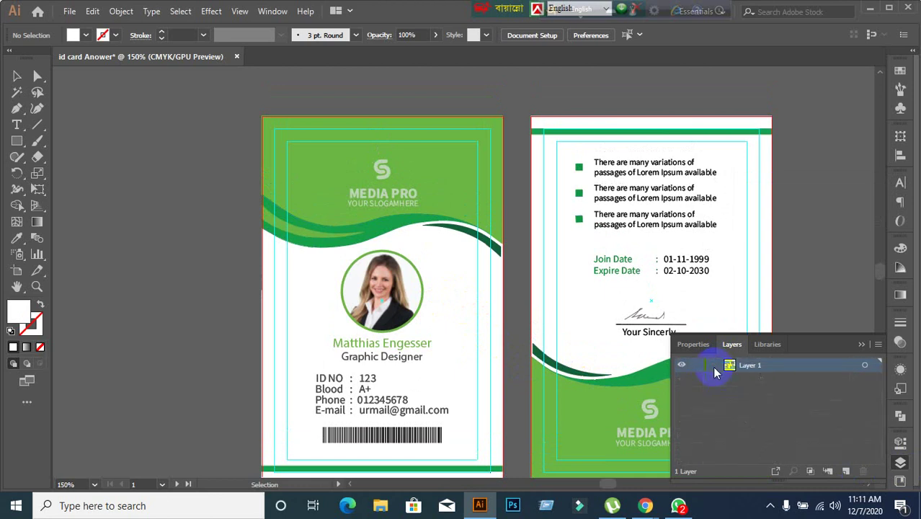
click(714, 367)
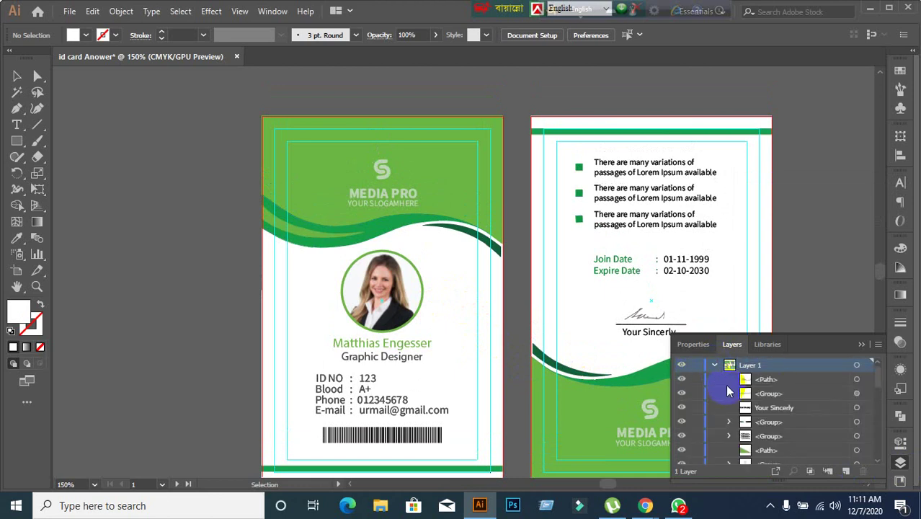
scroll(754, 430, down, 3)
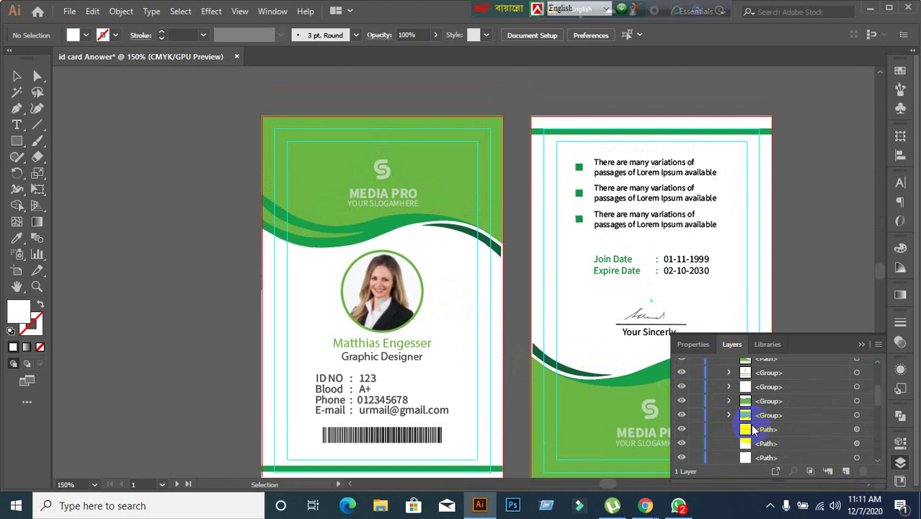
scroll(754, 425, up, 3)
click(715, 366)
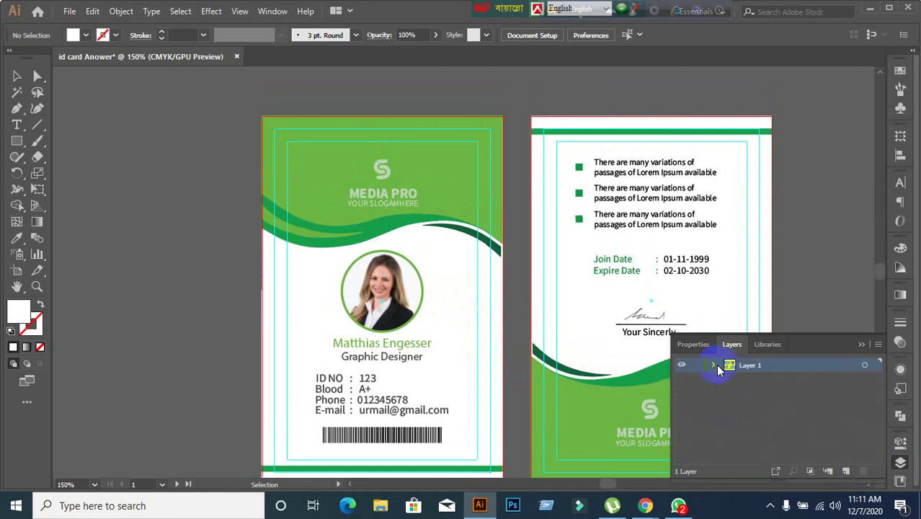
Create Layer 2, switch the active layer, then delete it, leaving only Layer 1 expanded.
click(847, 473)
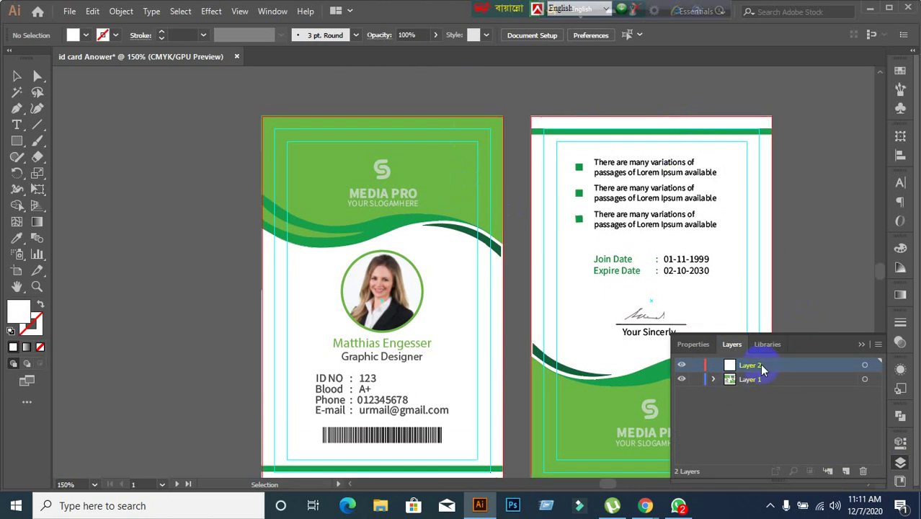
click(865, 473)
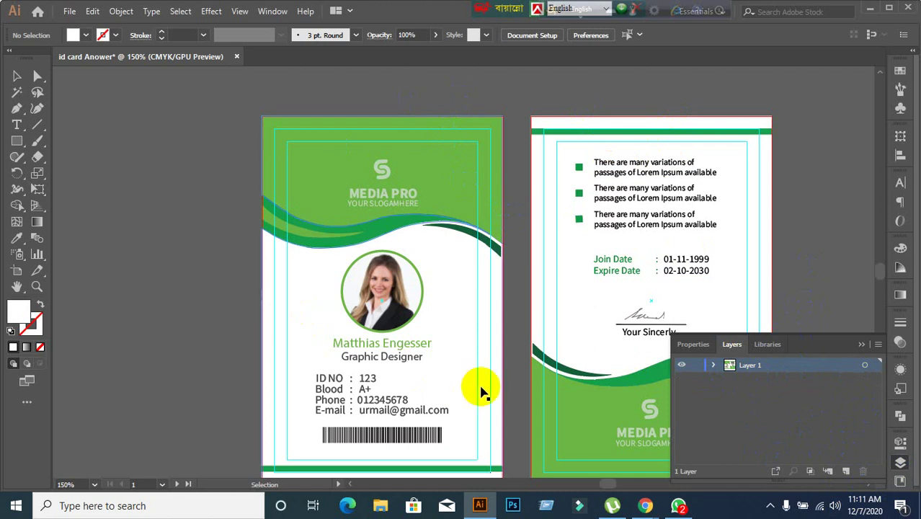
click(847, 472)
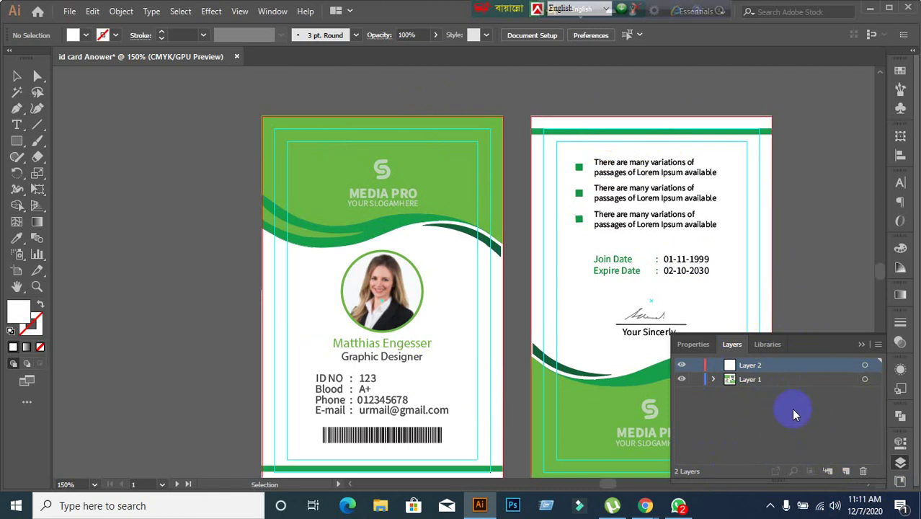
click(783, 380)
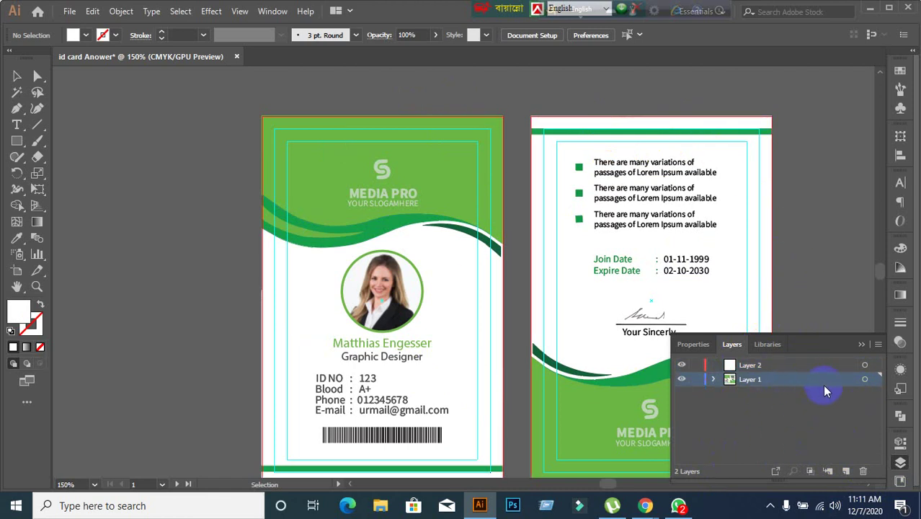
click(768, 366)
click(777, 379)
click(780, 367)
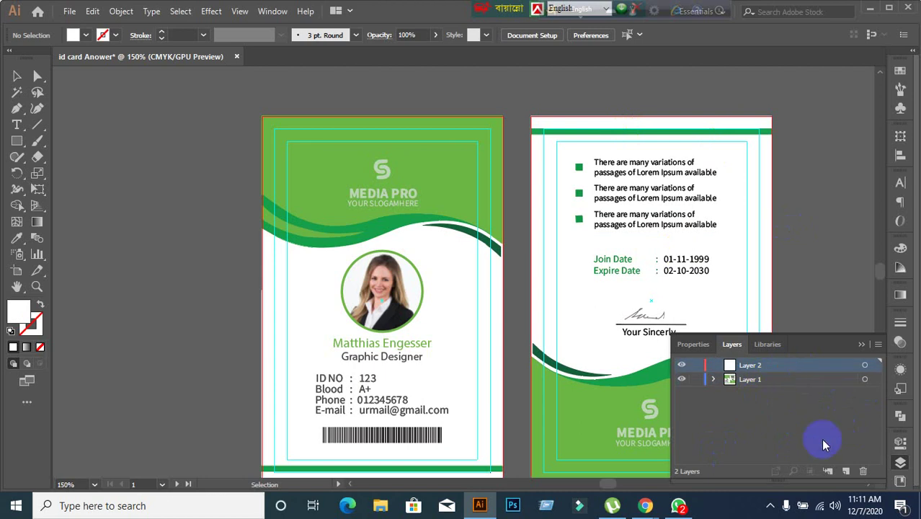
click(864, 472)
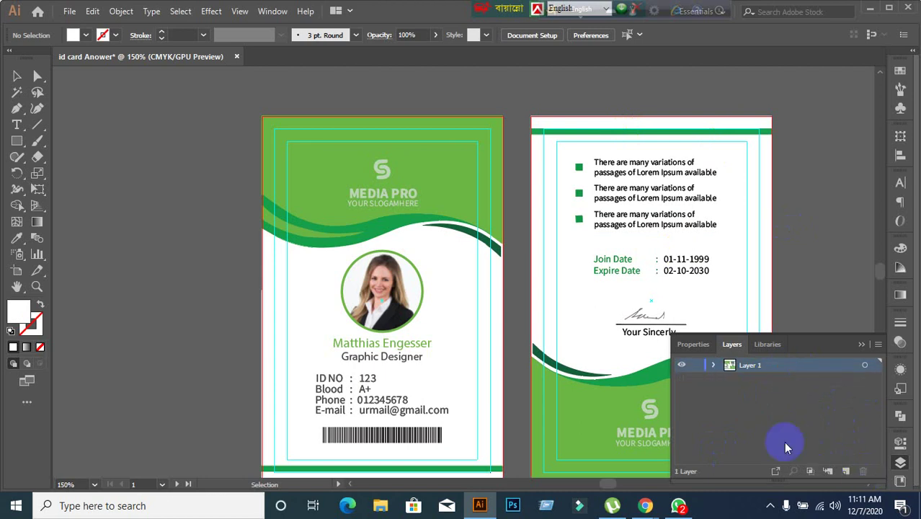
click(714, 366)
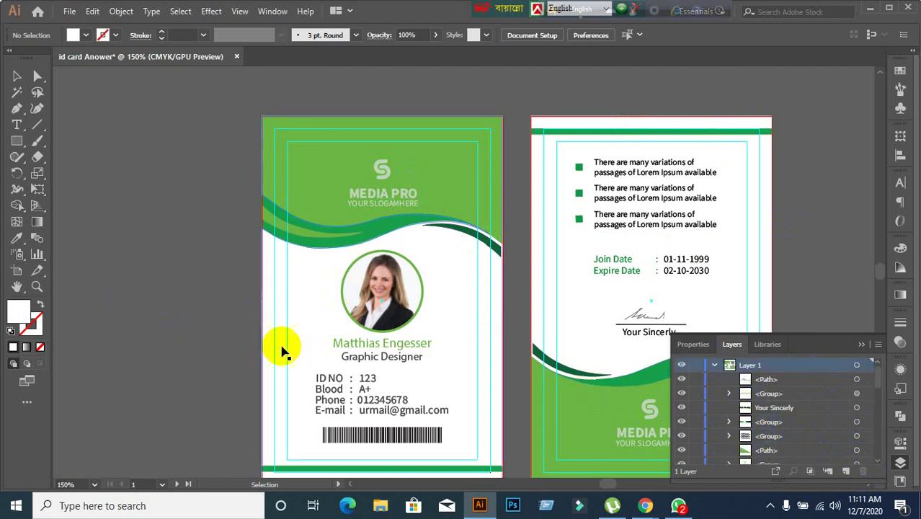
Drag the white card background left, then undo the move.
drag(308, 351, 98, 356)
key(ctrl+z)
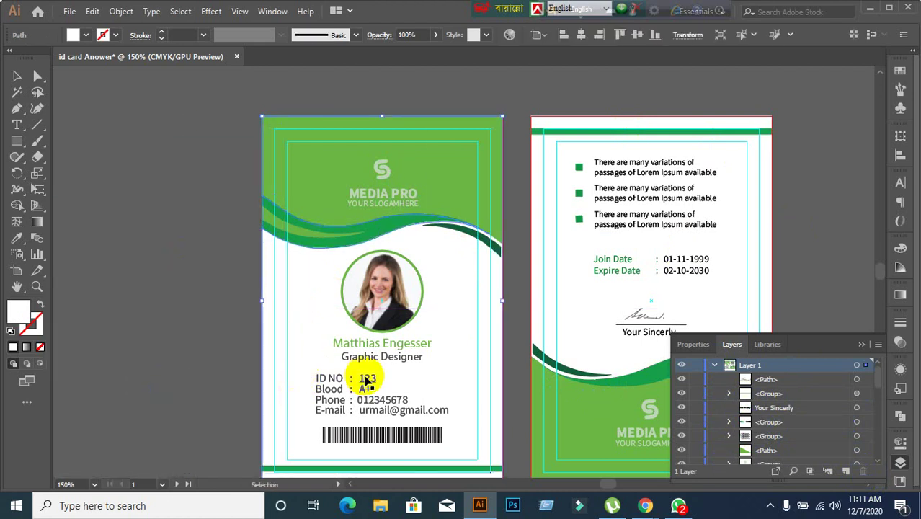
scroll(771, 436, down, 3)
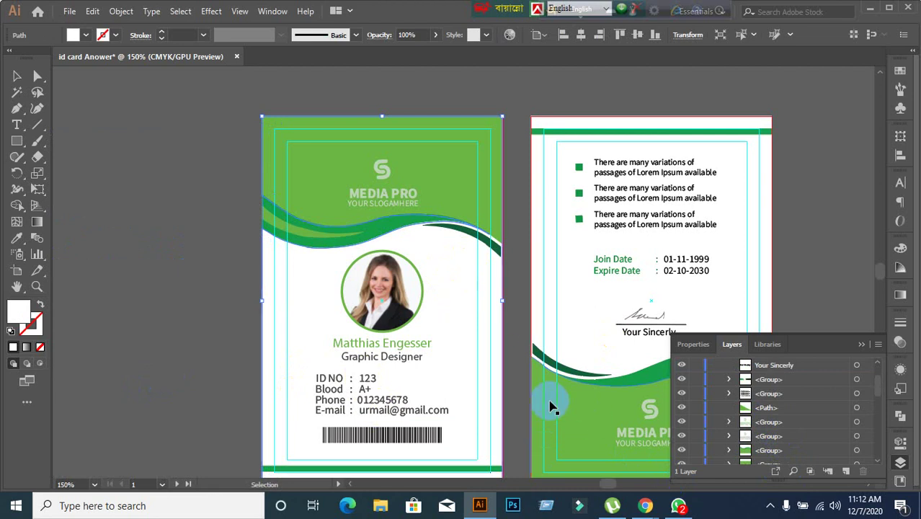
scroll(778, 439, up, 3)
scroll(784, 439, down, 3)
scroll(786, 439, up, 3)
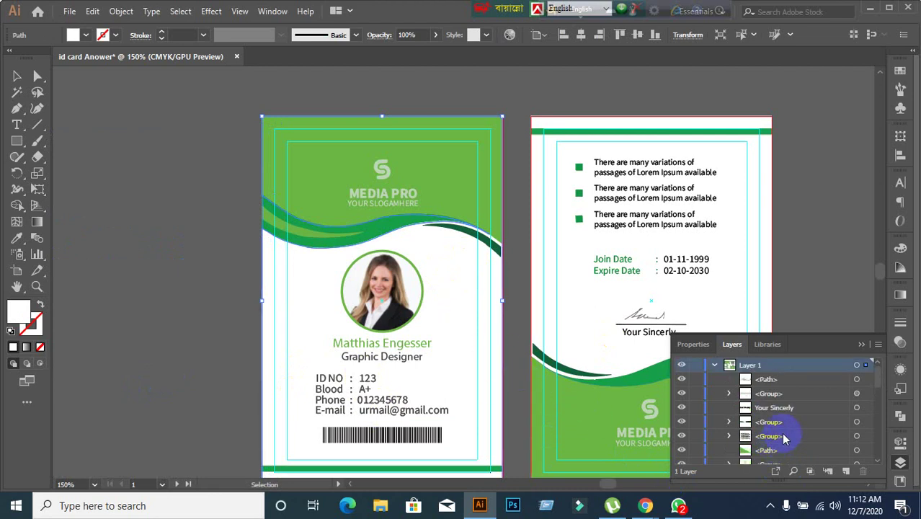
scroll(785, 438, down, 10)
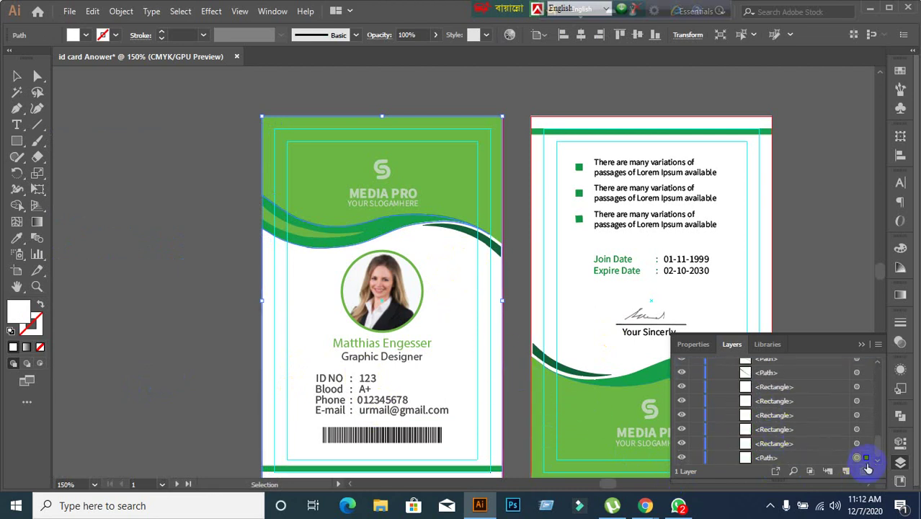
Select the card's background shape and lock it in the Layers panel.
click(239, 352)
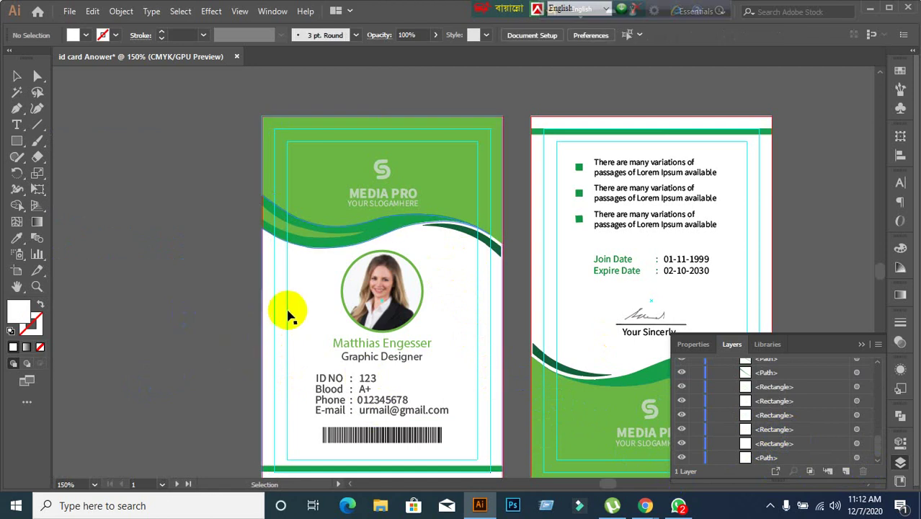
click(448, 431)
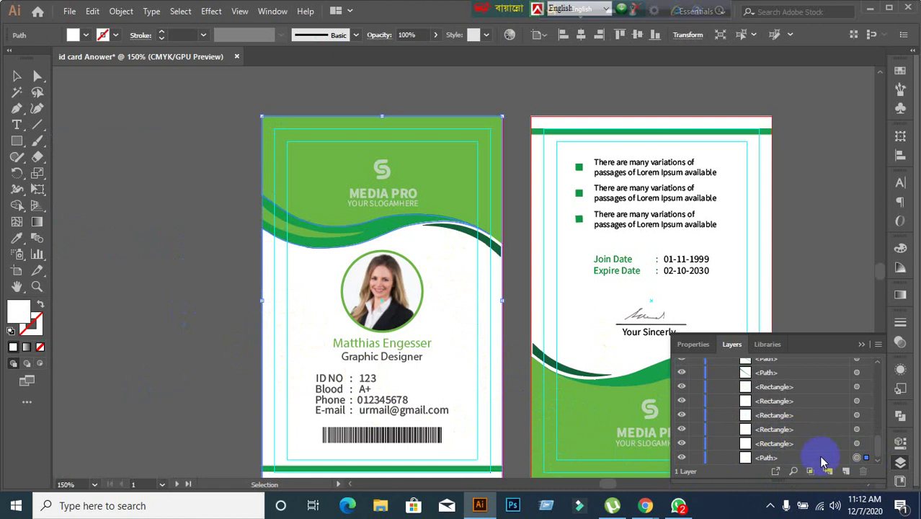
click(694, 458)
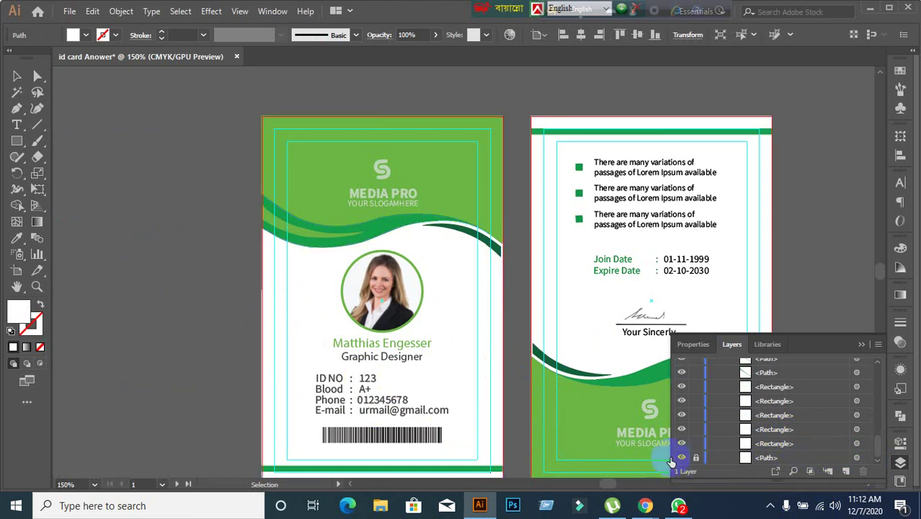
Marquee-select the green header wave group and lock its layer row.
drag(285, 317, 323, 179)
scroll(822, 404, up, 10)
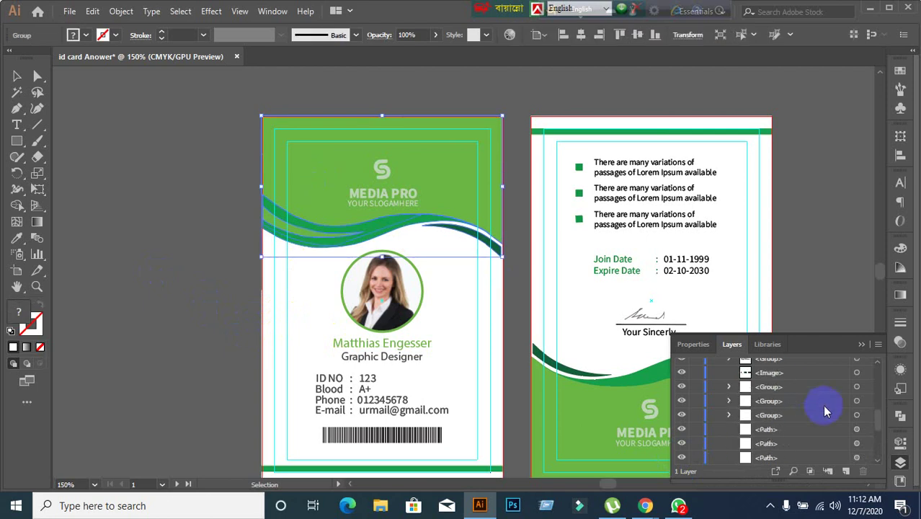
scroll(843, 428, down, 2)
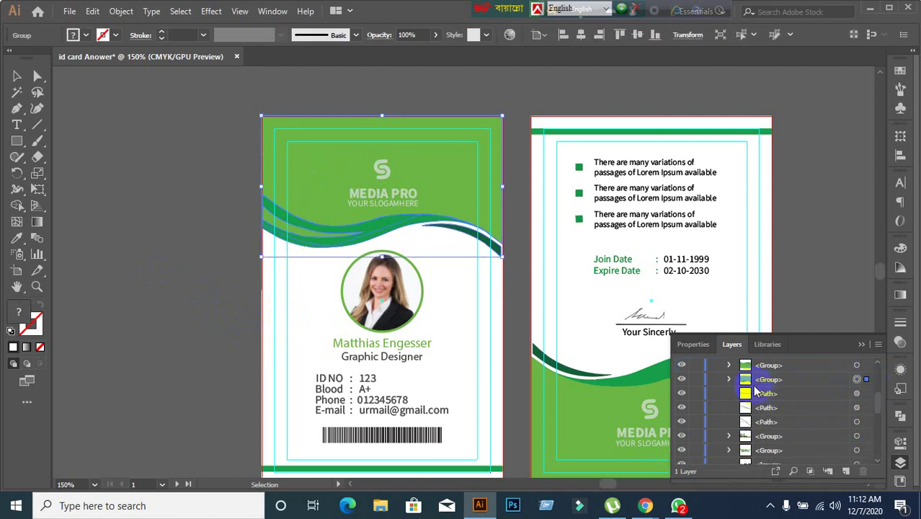
click(693, 380)
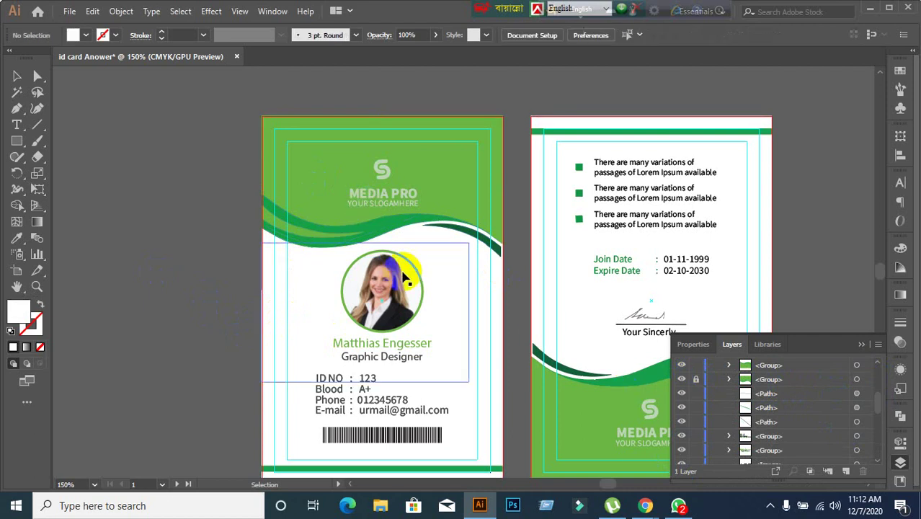
scroll(757, 411, up, 1)
scroll(756, 412, up, 3)
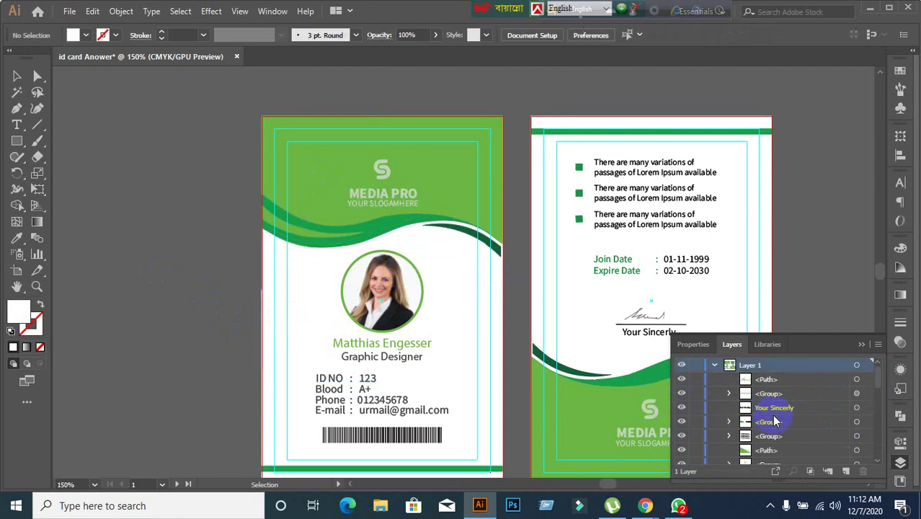
scroll(763, 417, down, 3)
scroll(775, 420, down, 5)
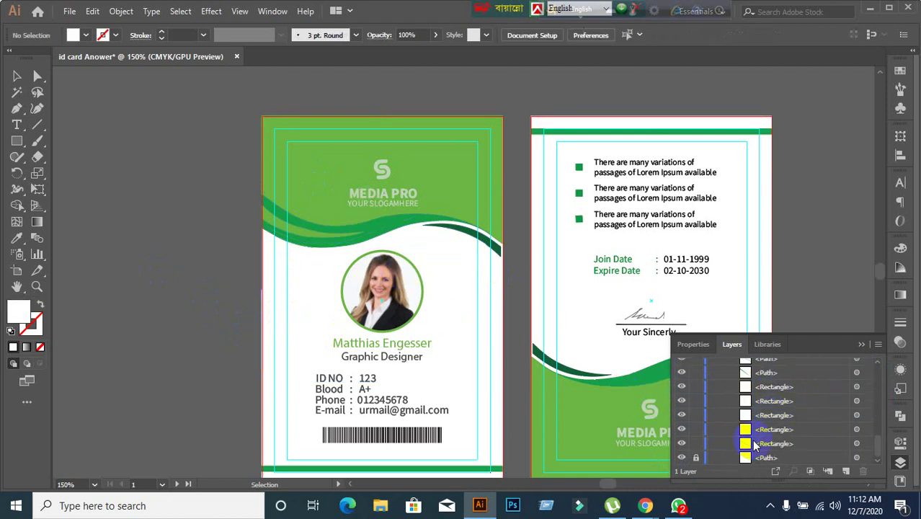
click(699, 460)
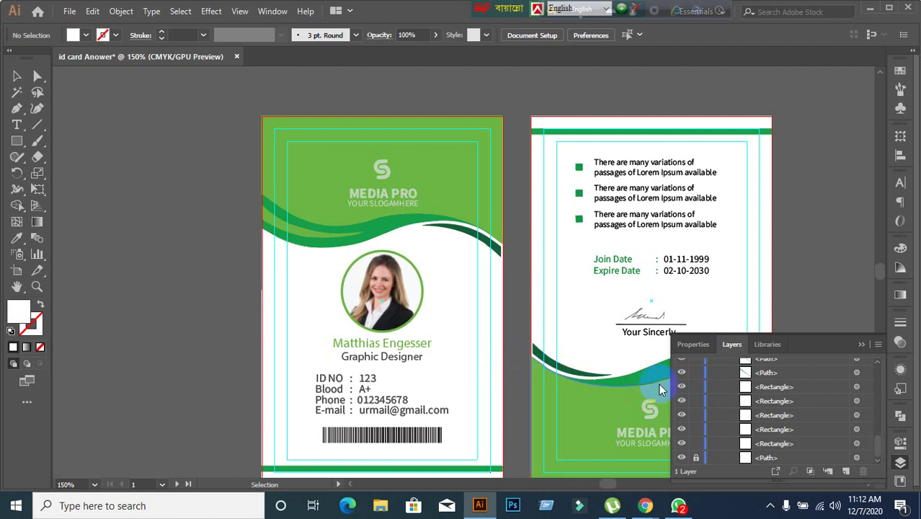
drag(718, 408, 790, 434)
scroll(790, 435, up, 5)
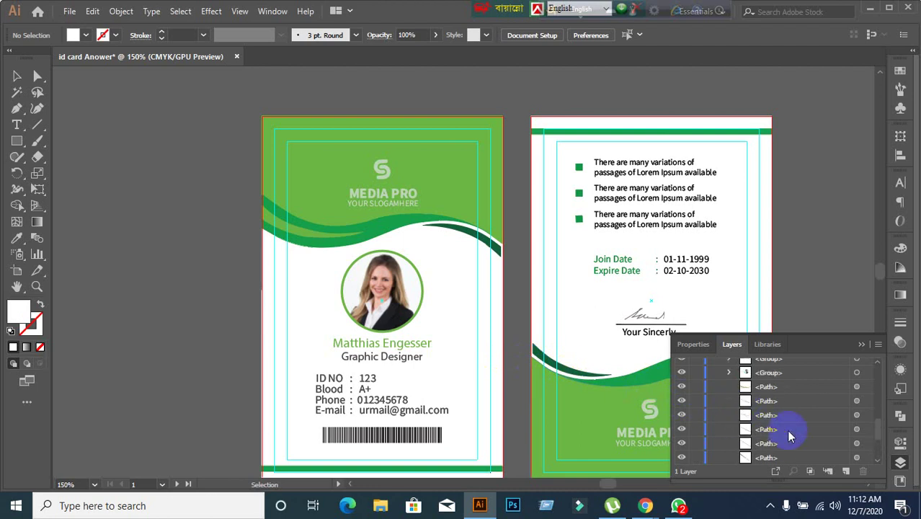
scroll(790, 436, up, 3)
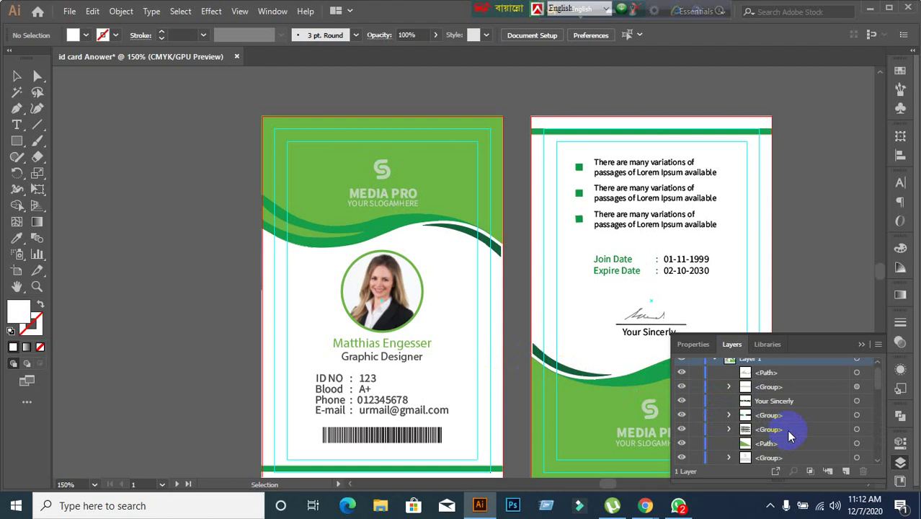
scroll(790, 435, down, 1)
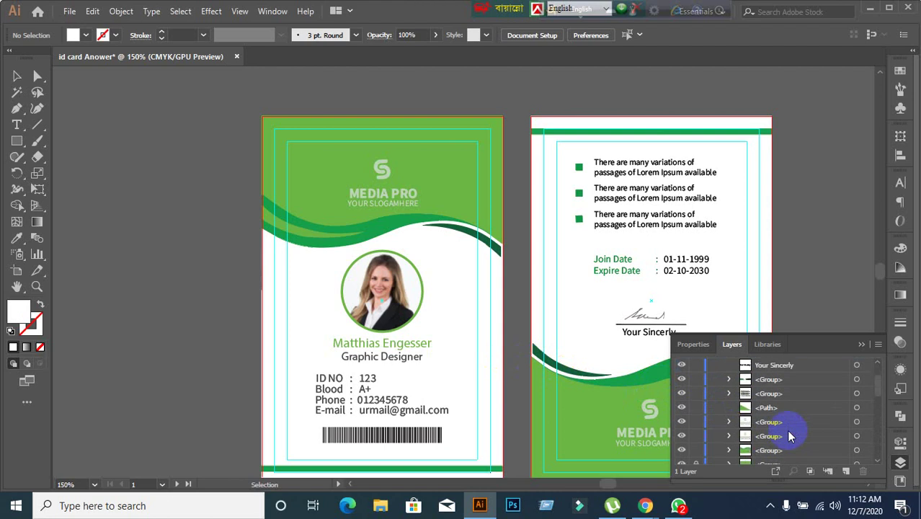
scroll(790, 436, down, 3)
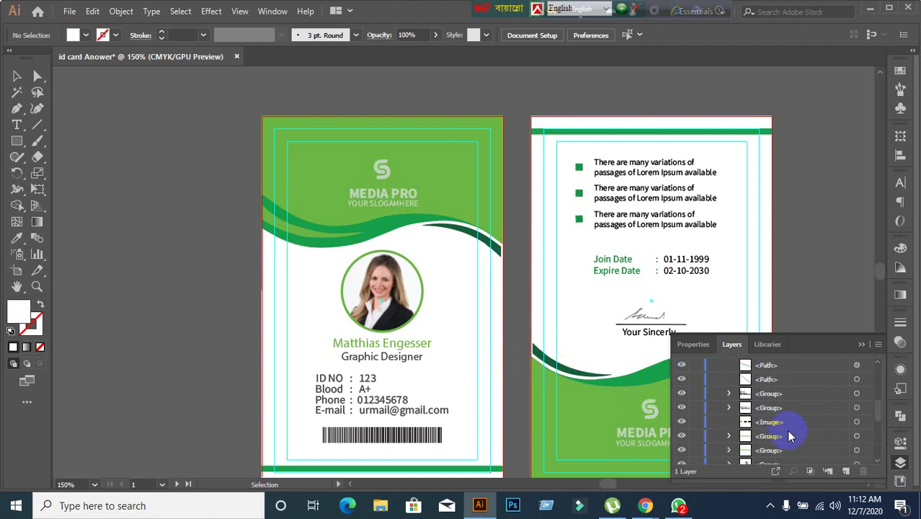
scroll(790, 436, down, 3)
scroll(790, 436, up, 4)
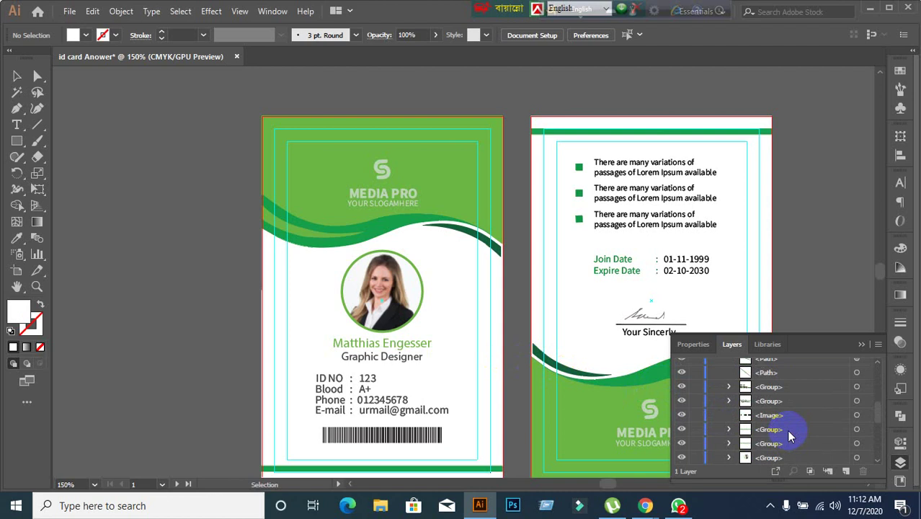
scroll(790, 435, up, 3)
scroll(790, 435, down, 6)
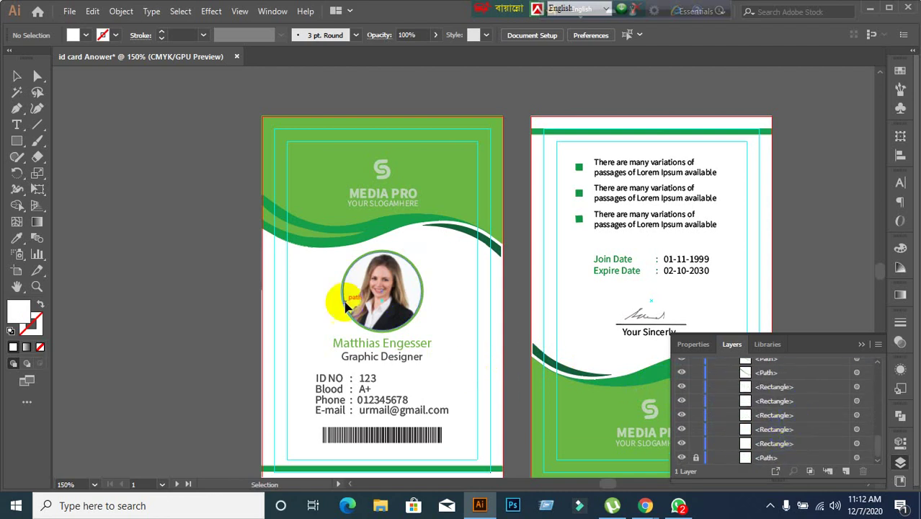
scroll(749, 452, up, 2)
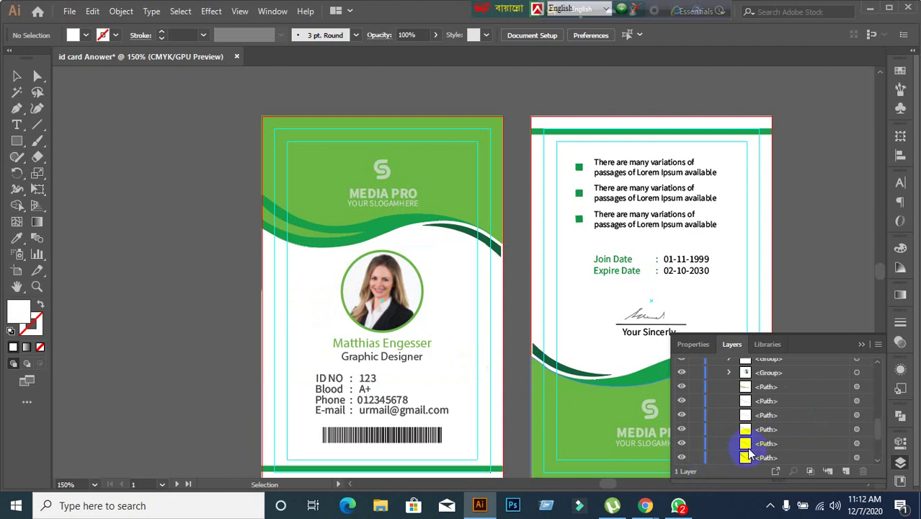
scroll(750, 453, down, 3)
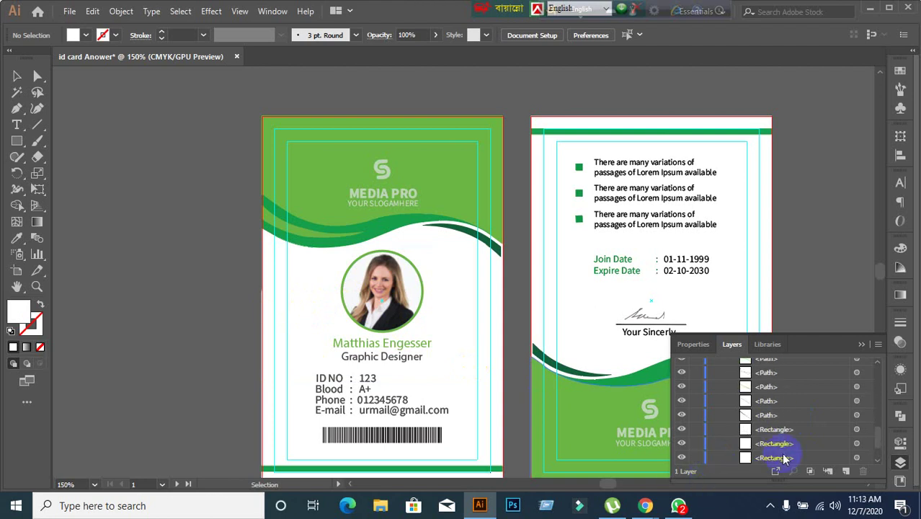
Rename the locked background path 'Bacground' and drag a rectangle above the other rectangles.
double_click(772, 458)
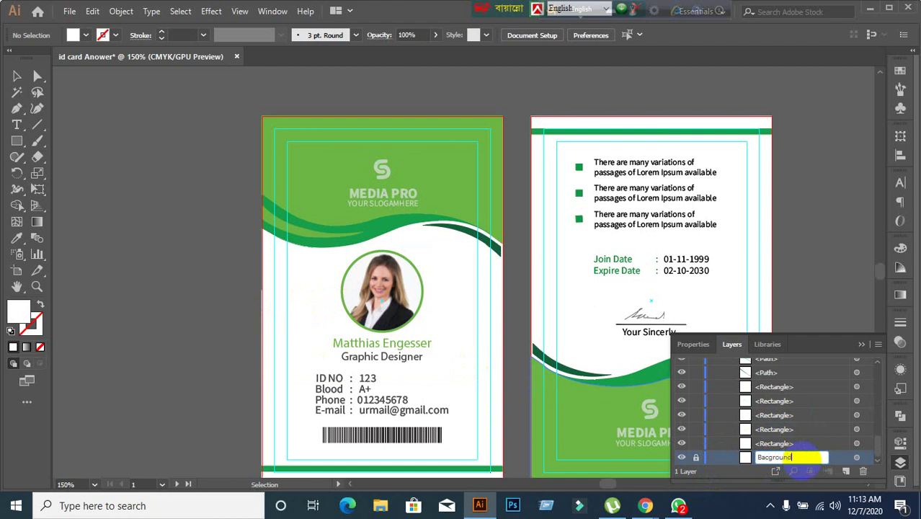
click(807, 444)
click(786, 444)
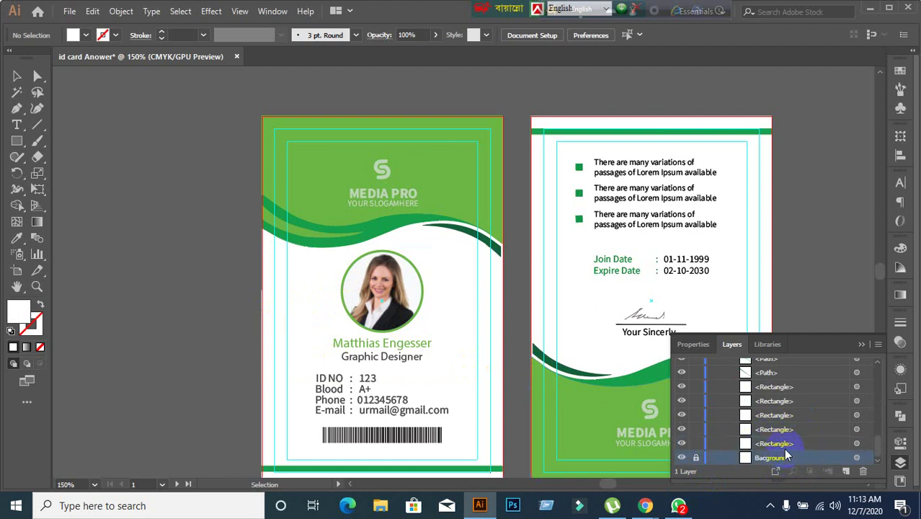
drag(786, 443, 775, 382)
scroll(777, 455, up, 2)
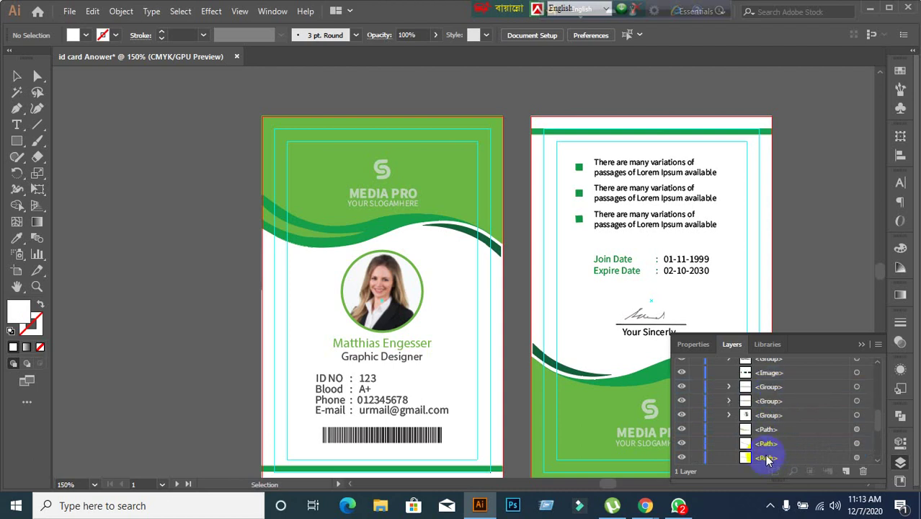
scroll(797, 424, down, 3)
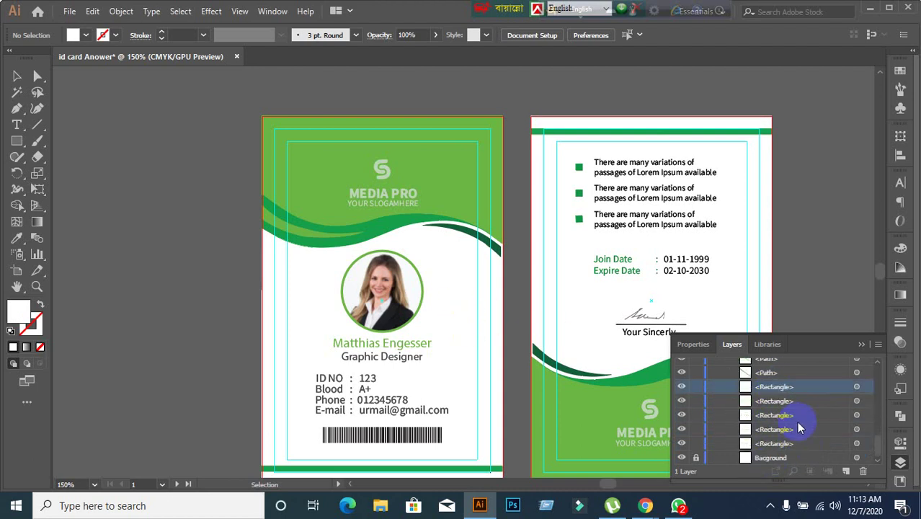
scroll(796, 424, up, 8)
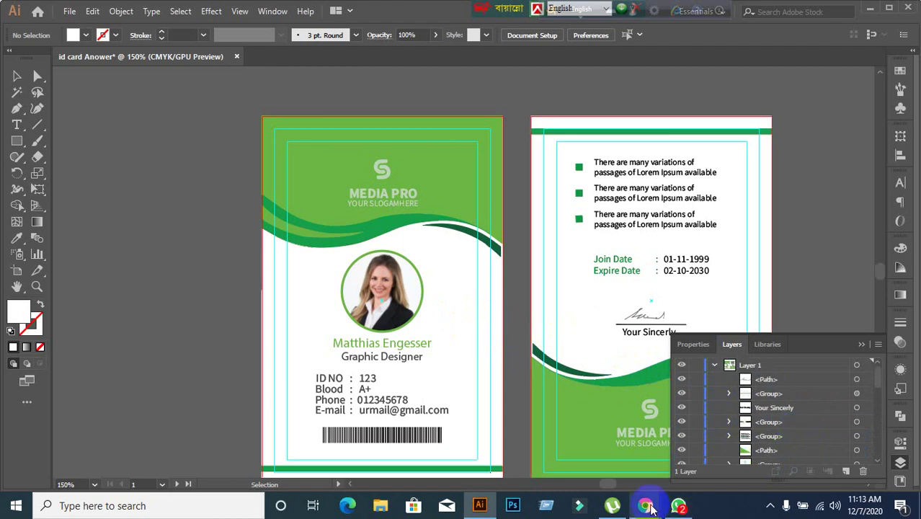
Switch to the Google Meet call, admit the waiting person, and return to Illustrator.
mouse_move(645, 505)
click(582, 456)
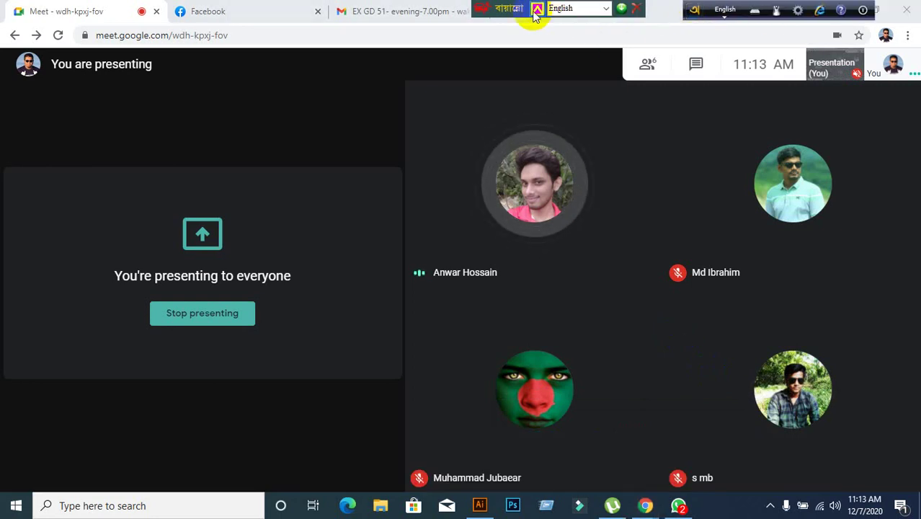
click(570, 389)
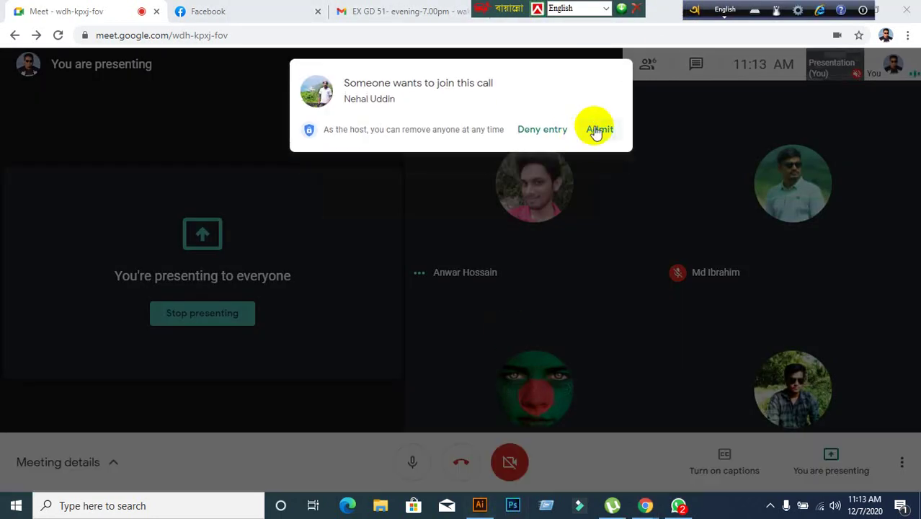
click(596, 131)
mouse_move(473, 508)
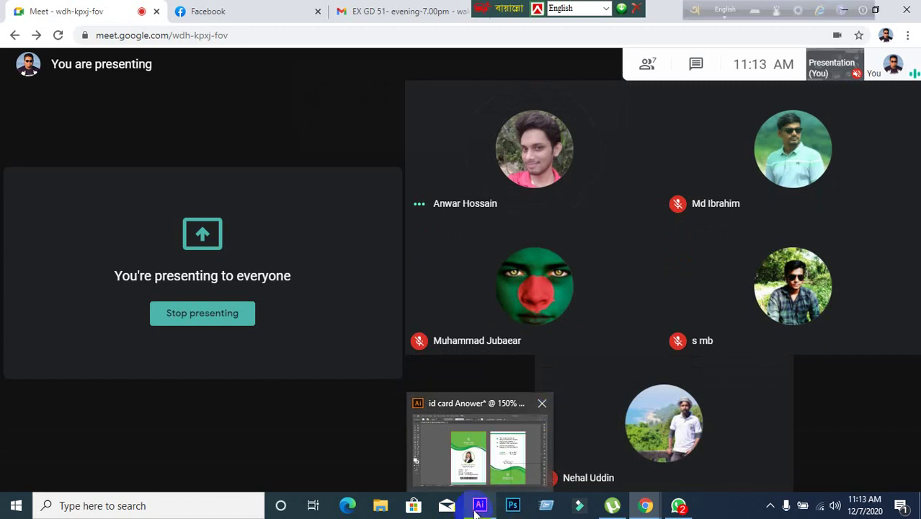
click(475, 510)
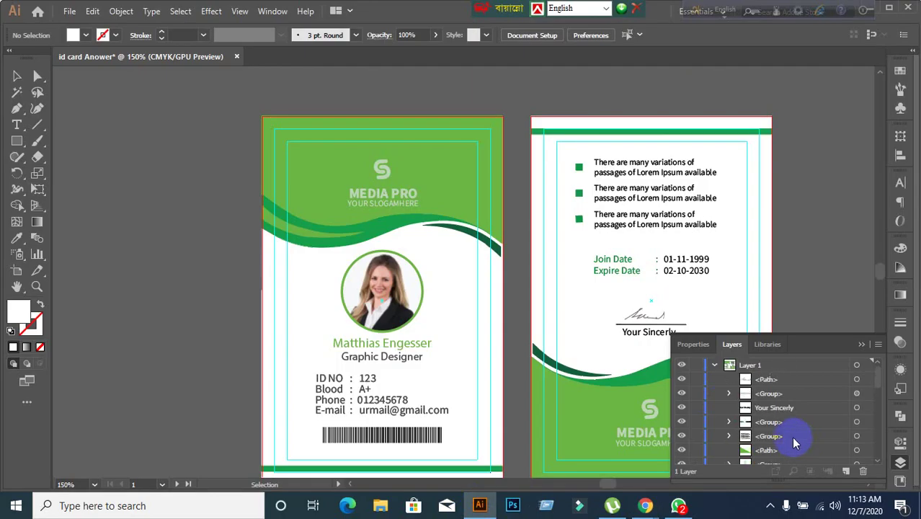
Collapse Layer 1 and create a new empty Layer 2 above it.
click(715, 365)
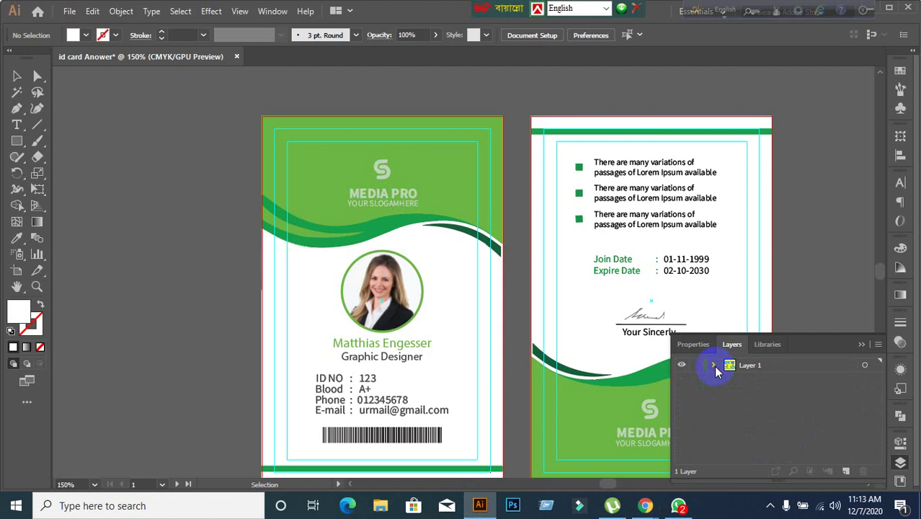
click(846, 471)
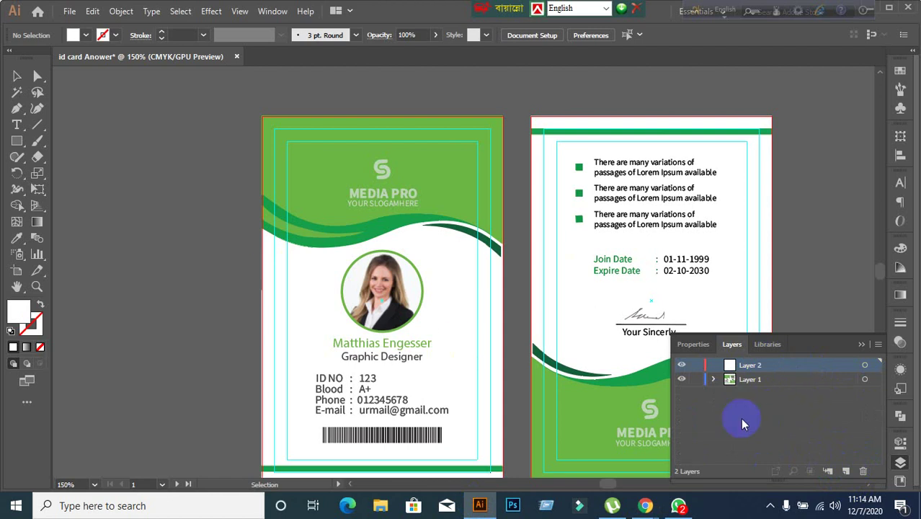
click(799, 385)
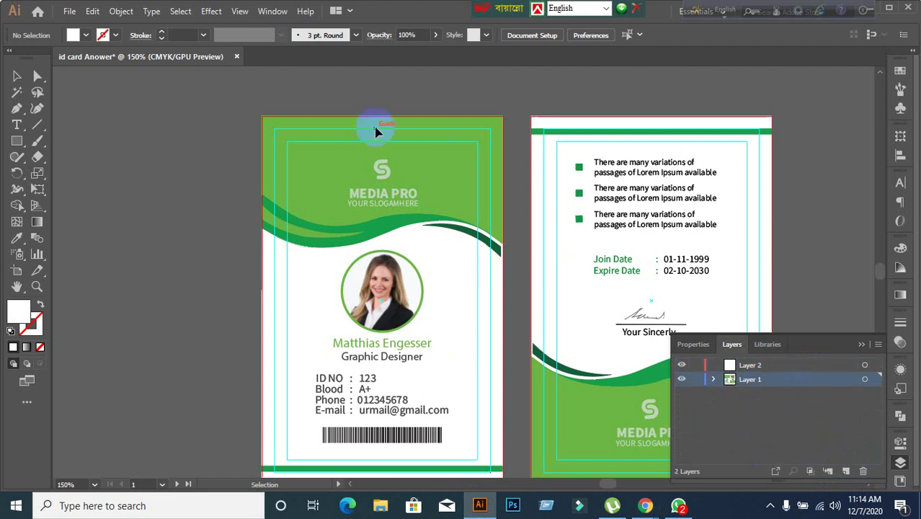
click(792, 364)
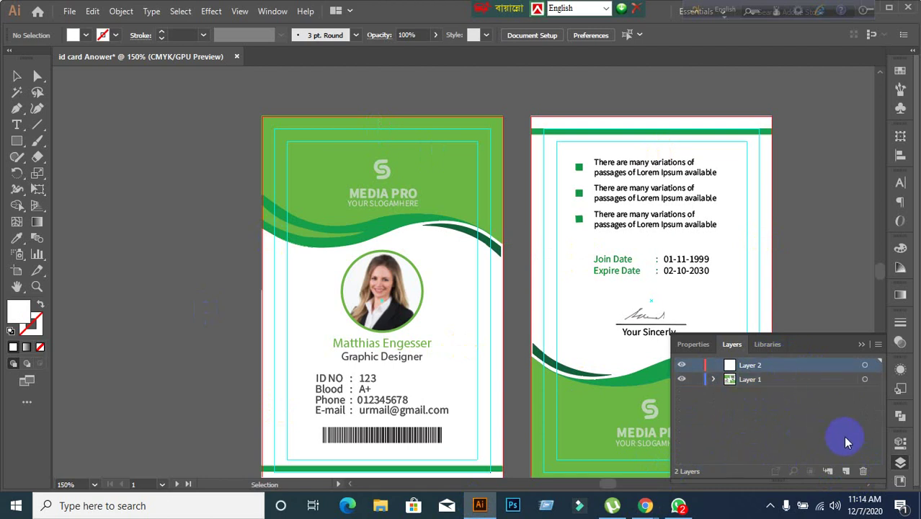
click(862, 470)
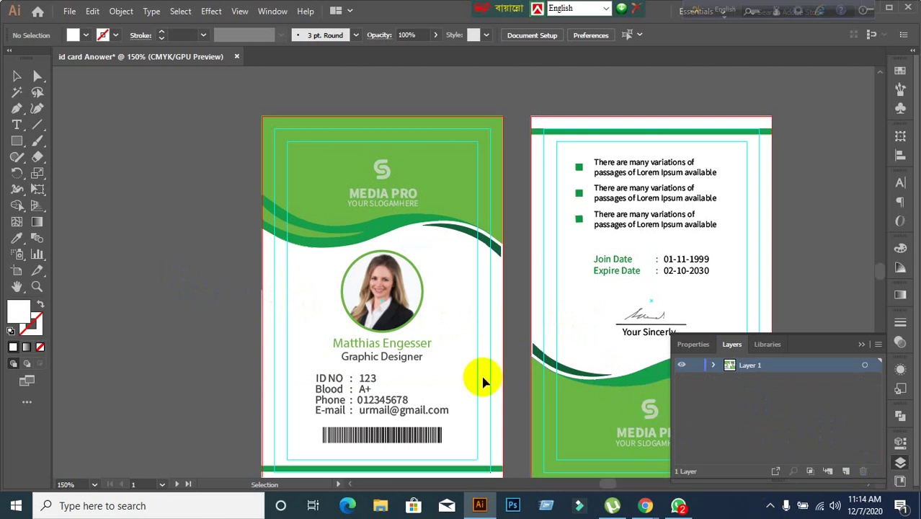
scroll(281, 257, up, 3)
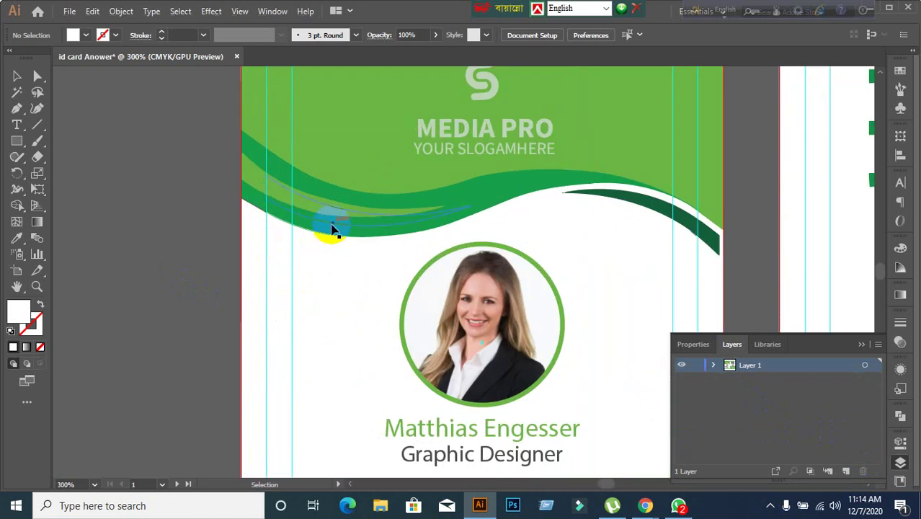
scroll(325, 227, up, 2)
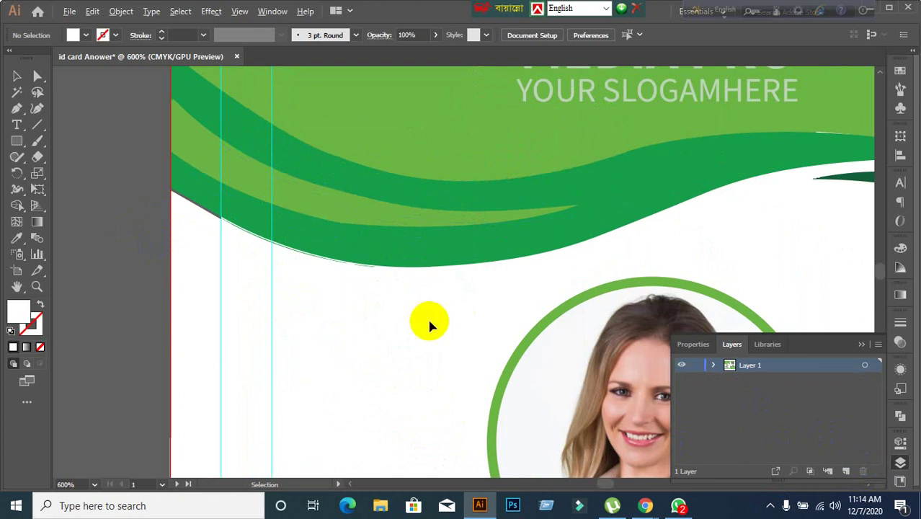
scroll(430, 326, down, 2)
scroll(469, 252, right, 3)
scroll(512, 191, up, 3)
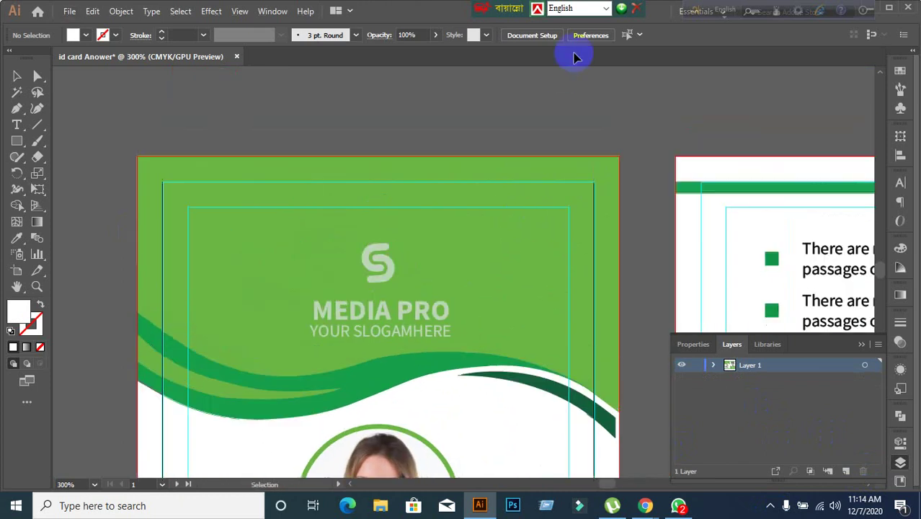
click(552, 255)
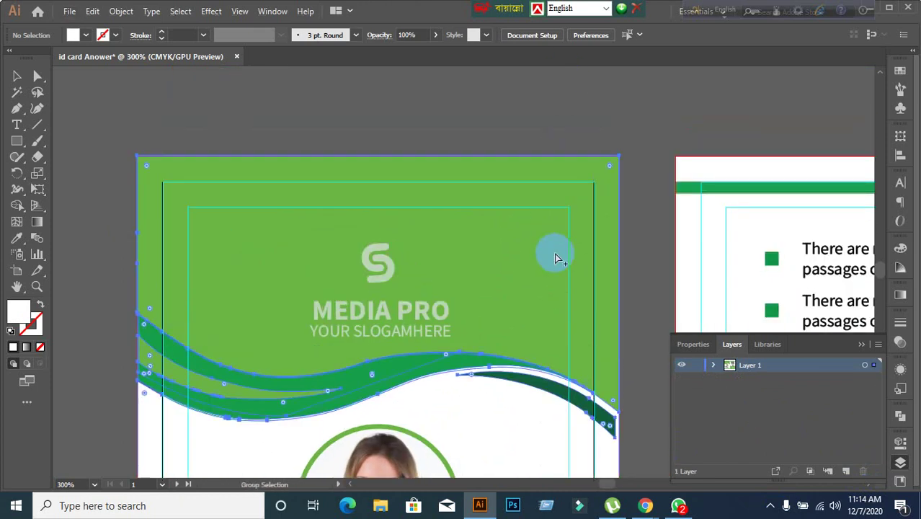
click(515, 150)
drag(526, 211, 576, 103)
key(a)
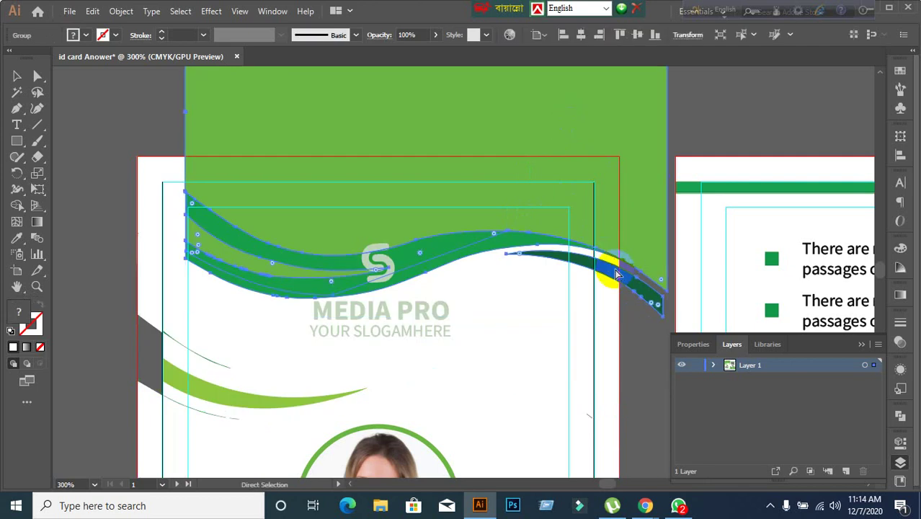
key(ctrl+z)
right_click(528, 271)
click(560, 147)
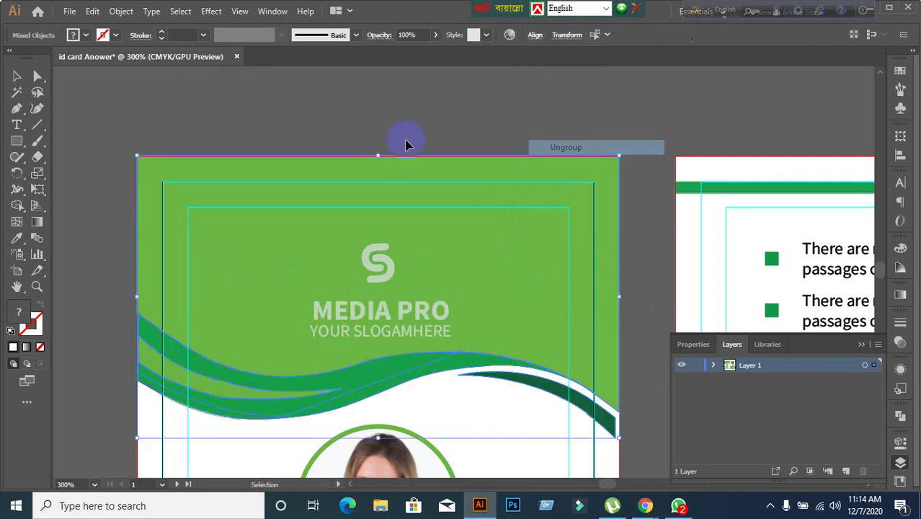
key(ctrl+z)
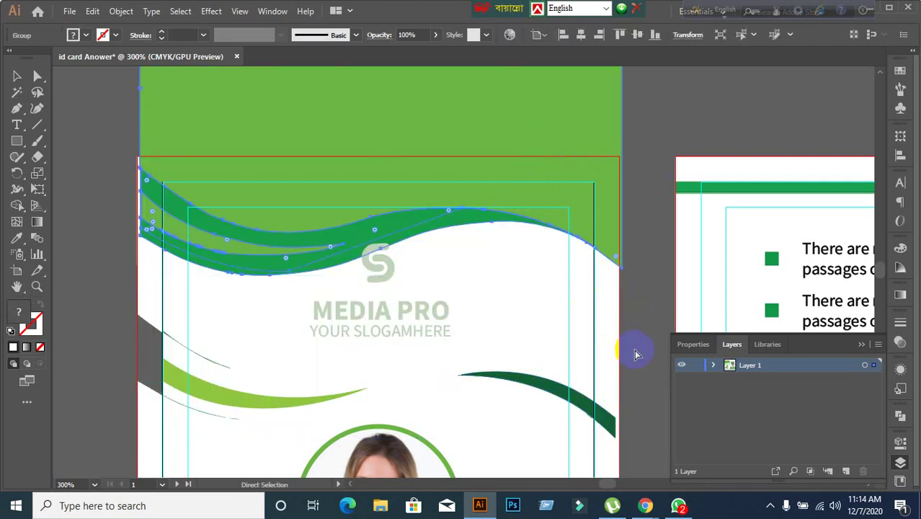
key(ctrl+z)
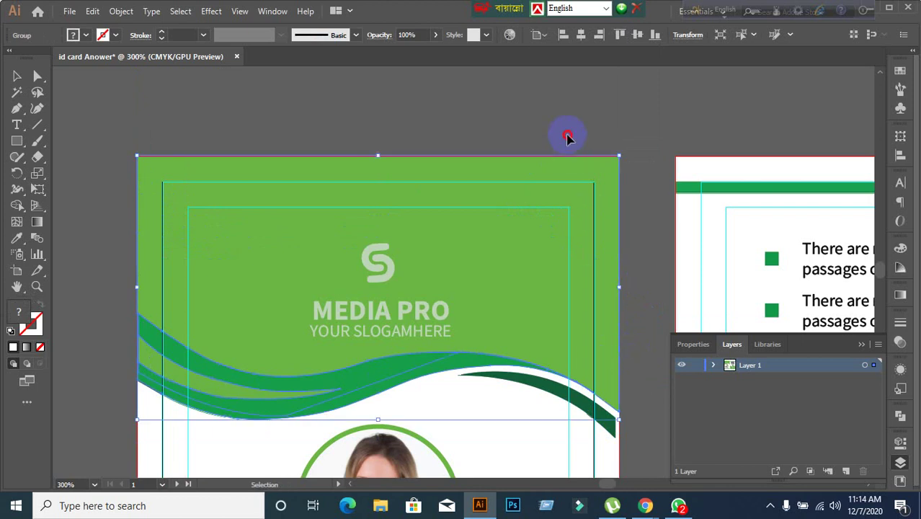
key(v)
click(568, 138)
scroll(389, 334, down, 3)
drag(531, 374, 442, 363)
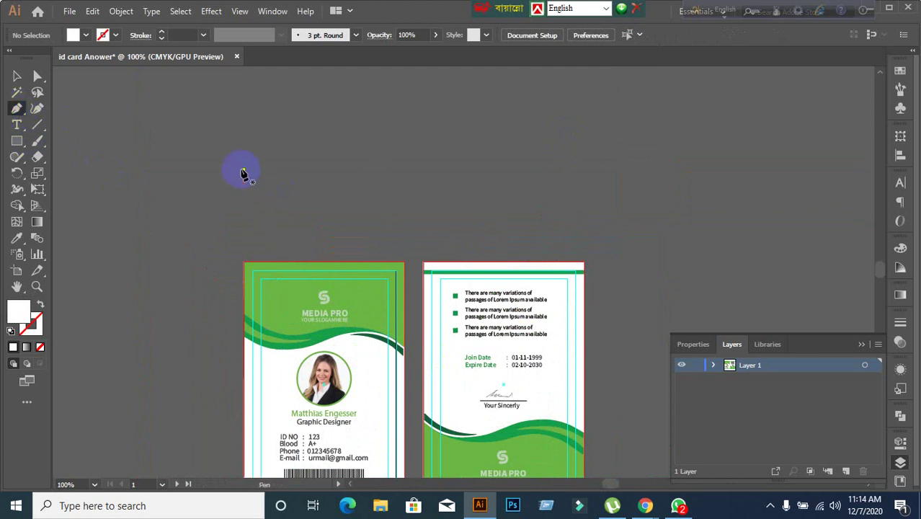
Pen a wavy bottom edge above the cards, with the fill set to none.
click(243, 170)
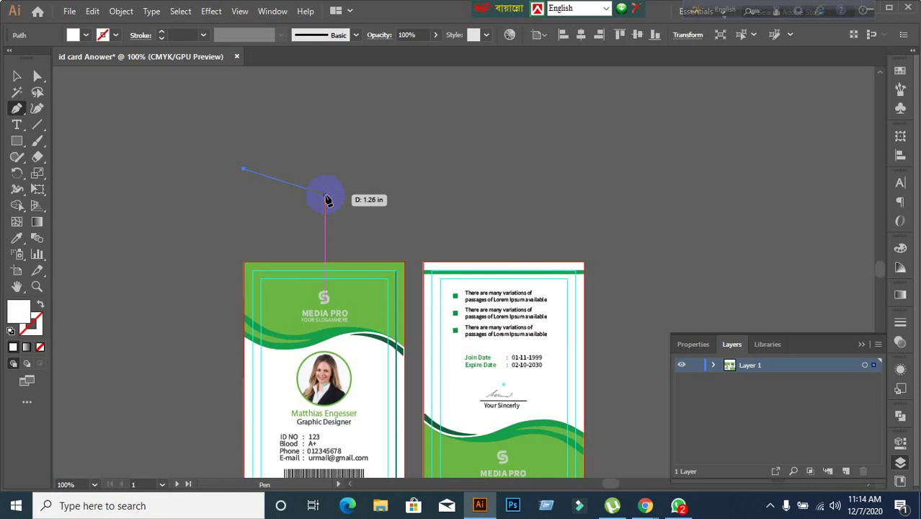
drag(325, 193, 372, 181)
click(420, 202)
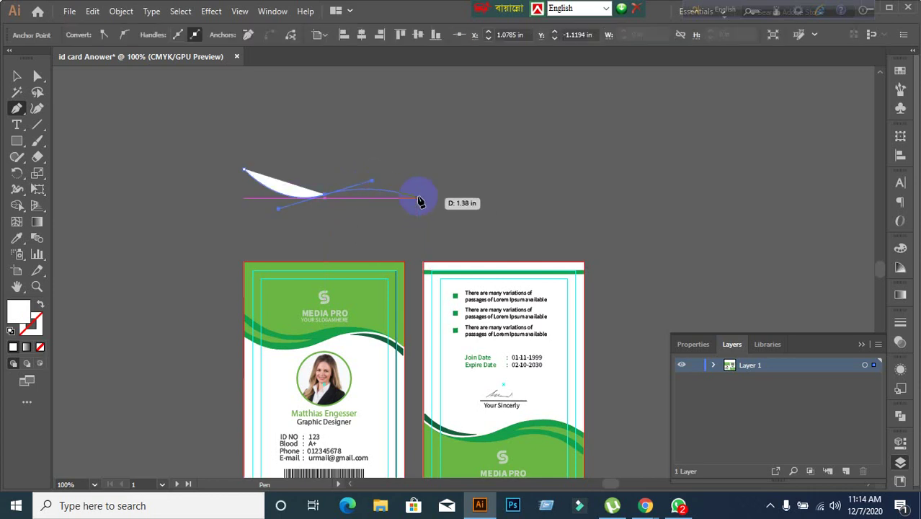
drag(420, 202, 438, 213)
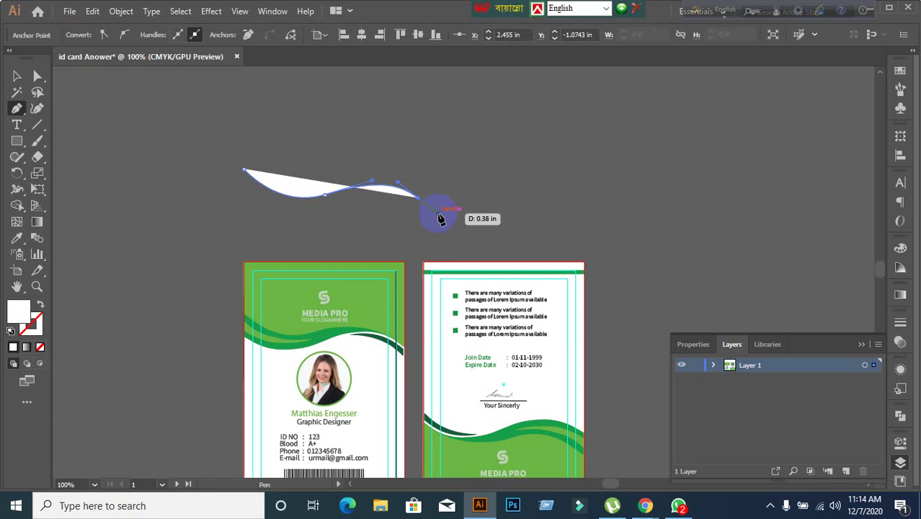
click(40, 304)
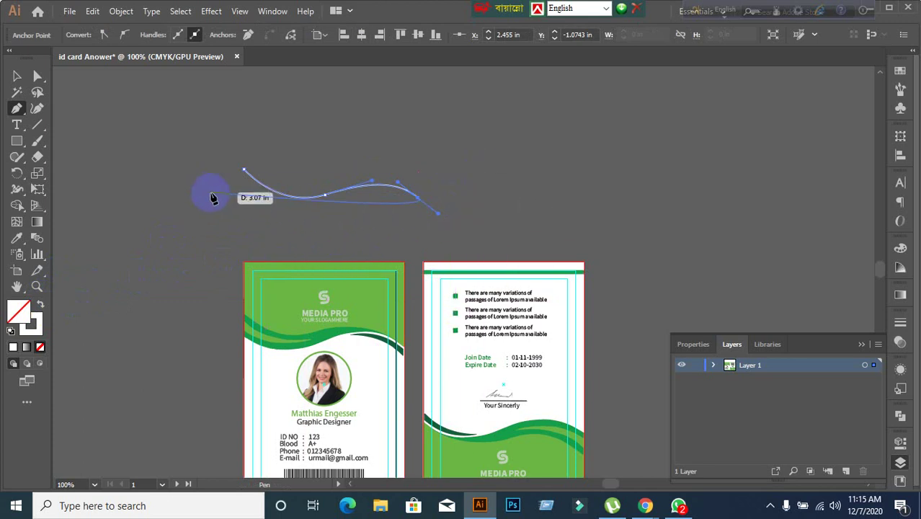
drag(409, 211, 418, 205)
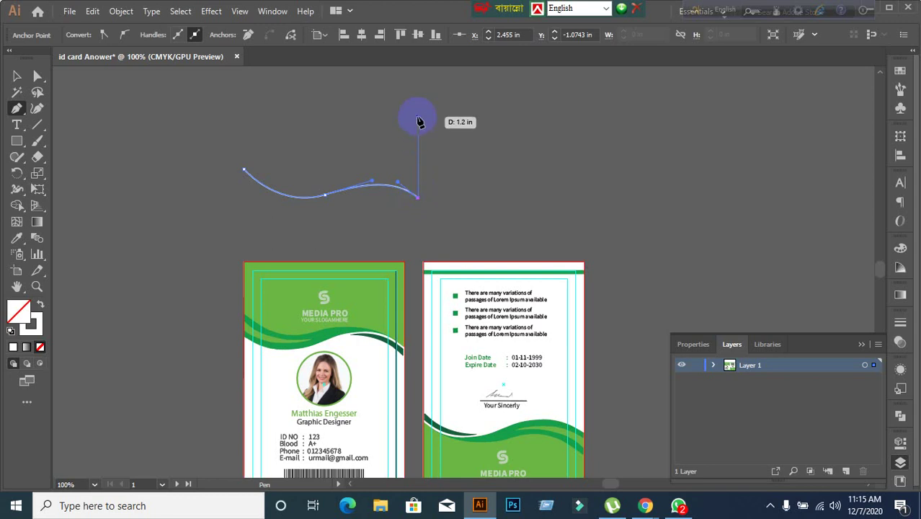
Add the top corners to close the shape, then admit the person waiting in Google Meet.
drag(419, 121, 362, 99)
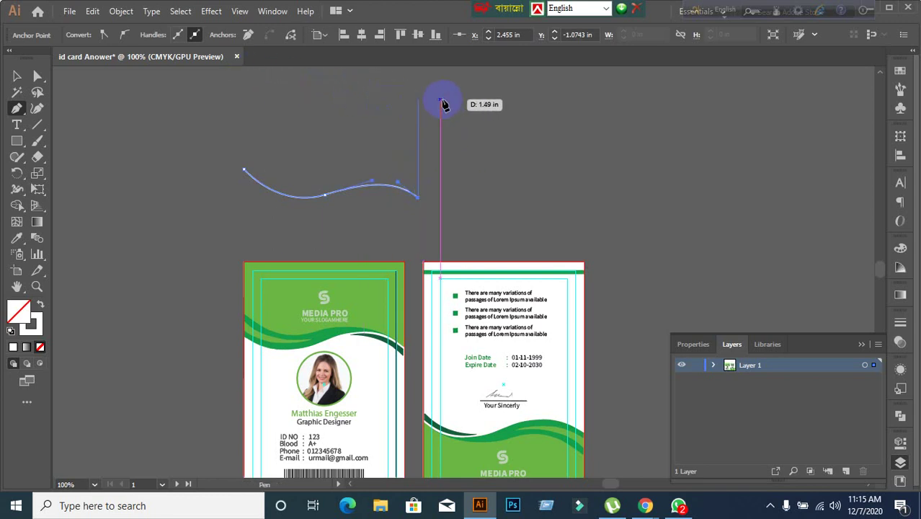
click(419, 96)
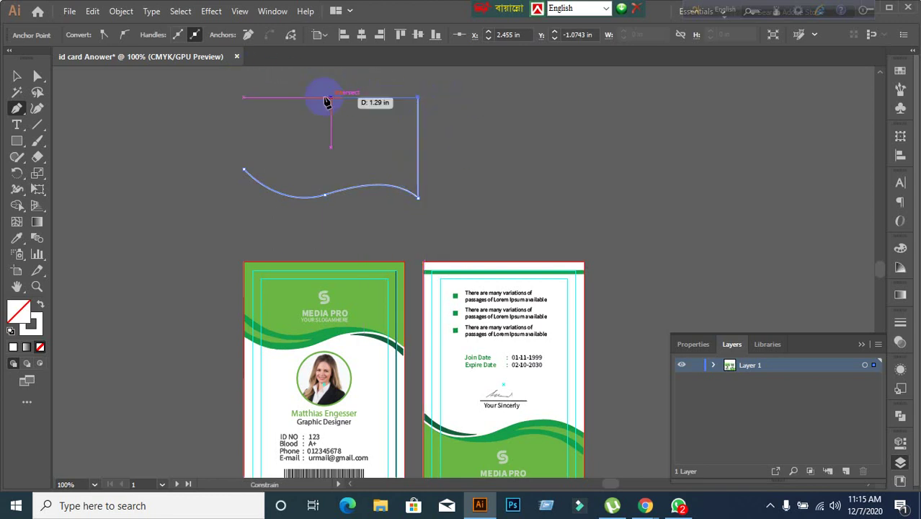
click(244, 97)
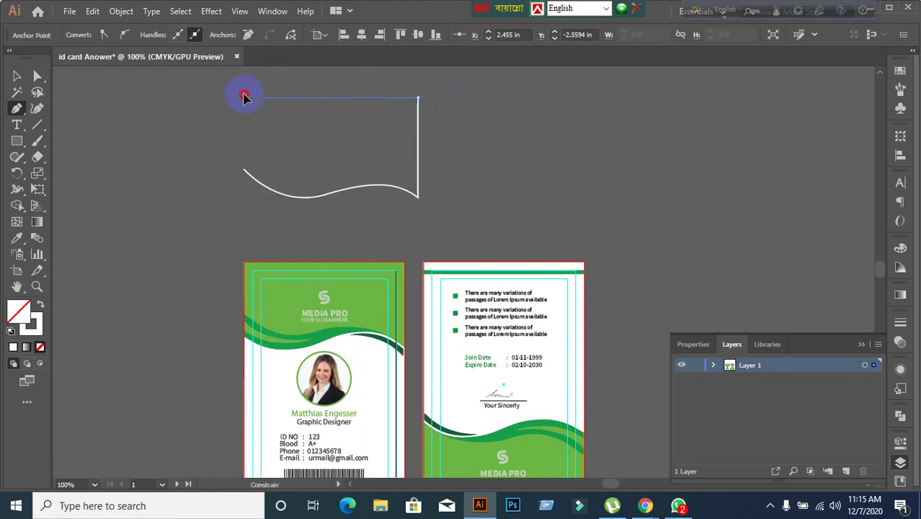
click(243, 173)
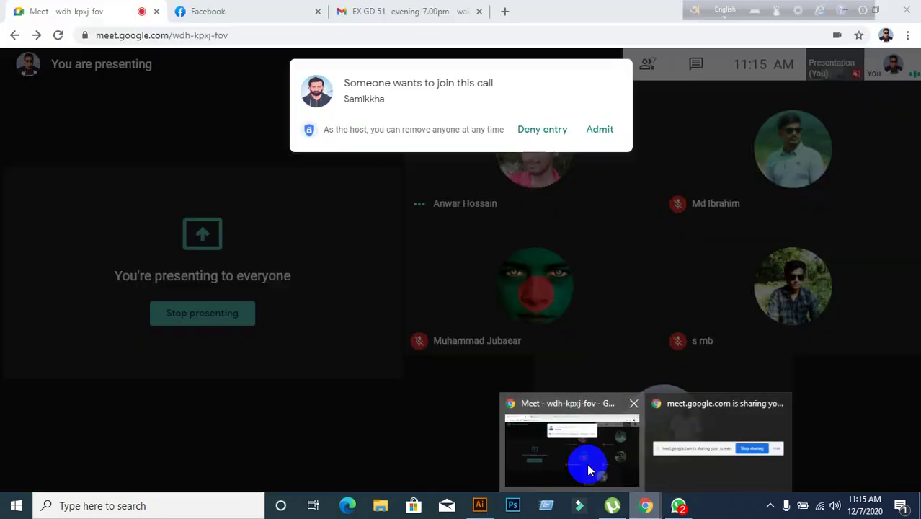
click(590, 469)
click(596, 135)
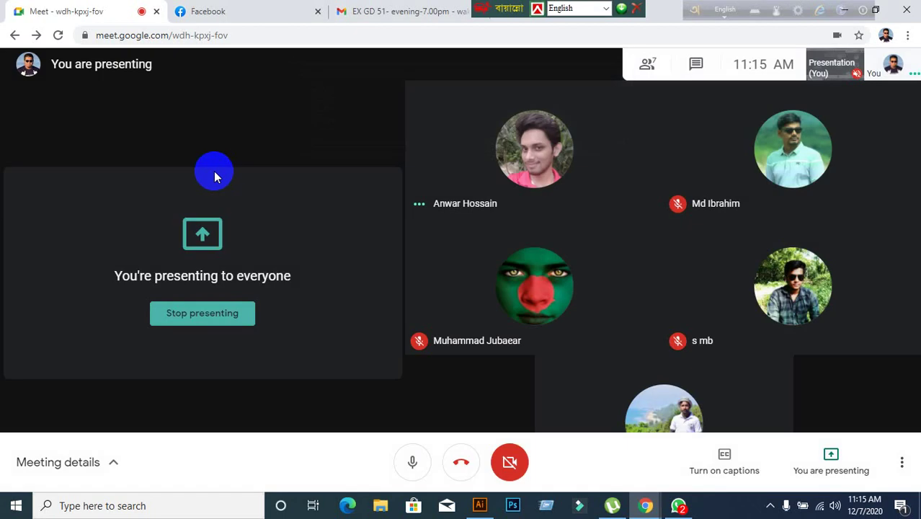
Back in Illustrator, give the new wavy shape a white fill.
click(480, 505)
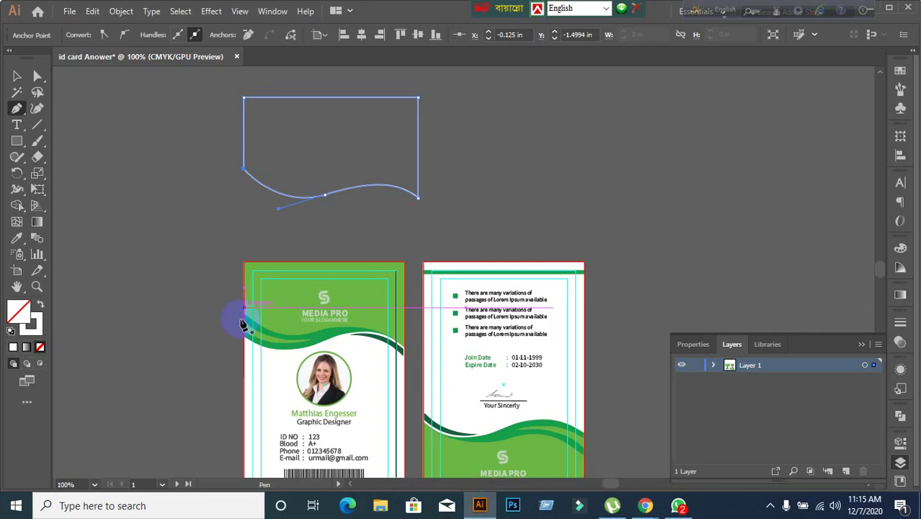
click(42, 328)
click(40, 306)
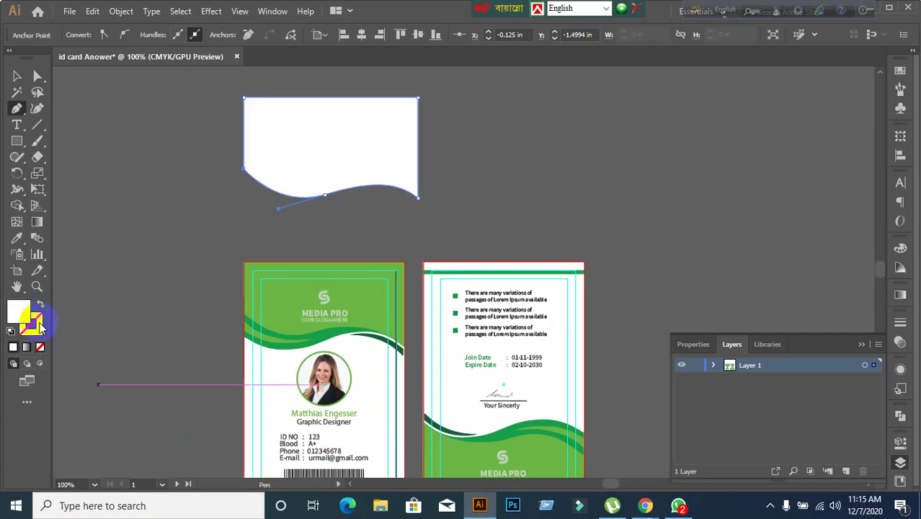
click(34, 322)
With the Selection tool, select the white wavy shape, then deselect it.
click(16, 76)
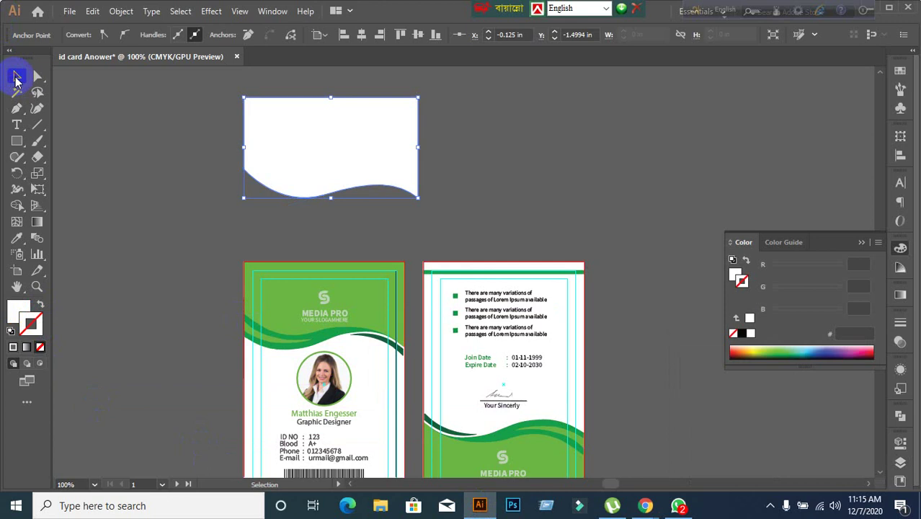
click(119, 150)
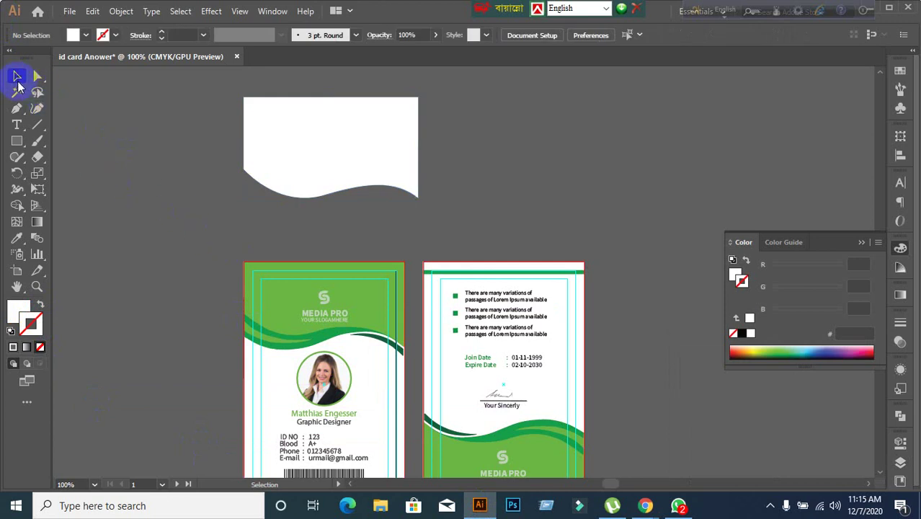
click(354, 147)
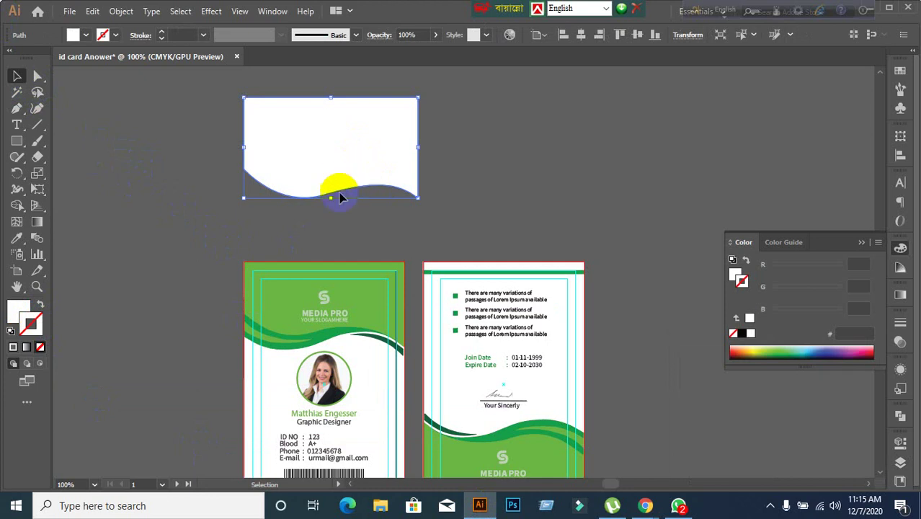
scroll(359, 257, down, 3)
scroll(343, 166, up, 3)
click(215, 231)
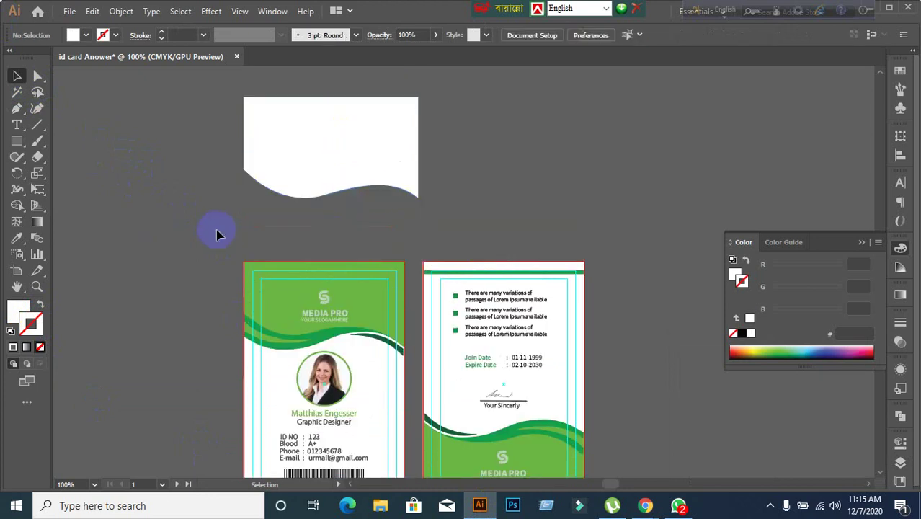
Scroll to the white wave shape above the cards and select it.
scroll(319, 200, up, 2)
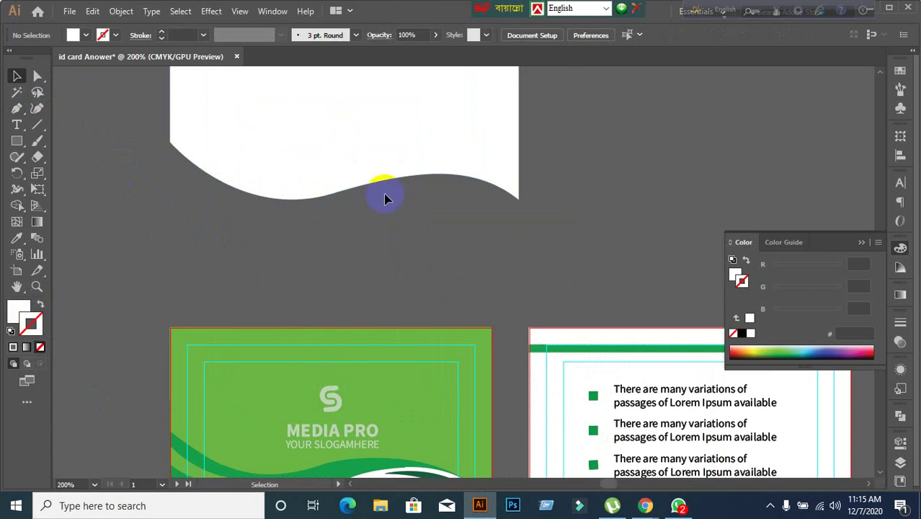
scroll(494, 309, down, 2)
scroll(280, 428, up, 3)
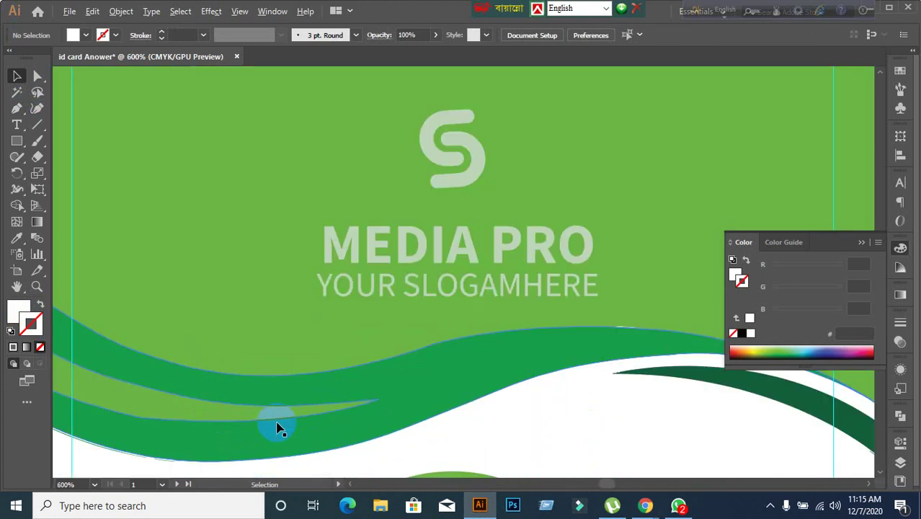
scroll(485, 360, down, 3)
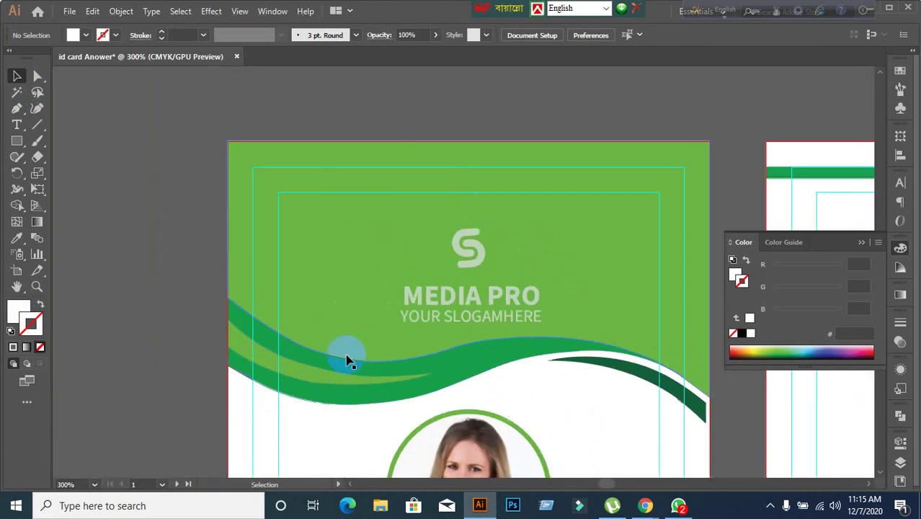
scroll(361, 384, down, 3)
scroll(366, 302, up, 1)
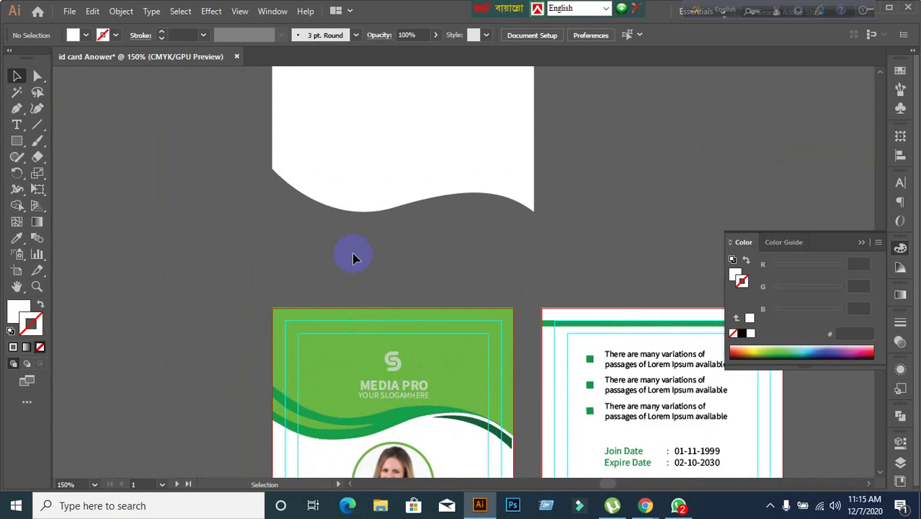
click(344, 198)
scroll(308, 232, down, 1)
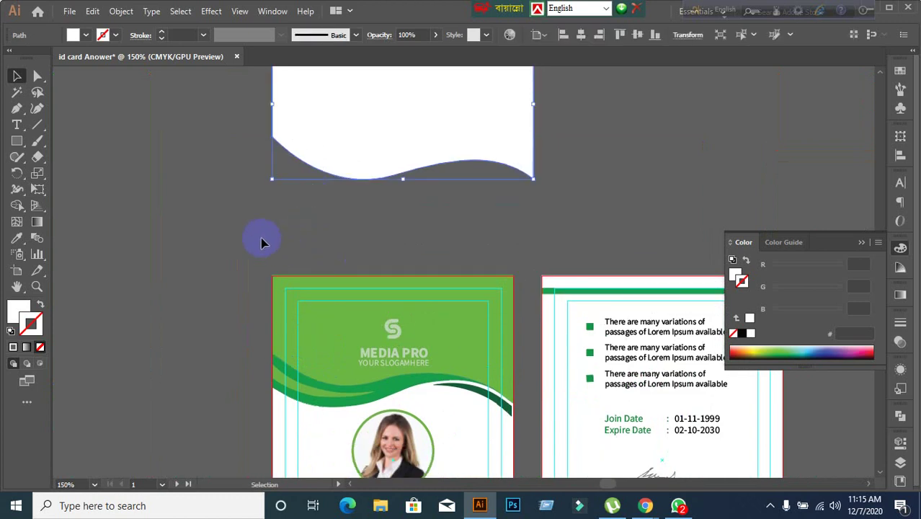
click(339, 148)
Try a red fill on the wave shape from the control bar swatches.
click(81, 34)
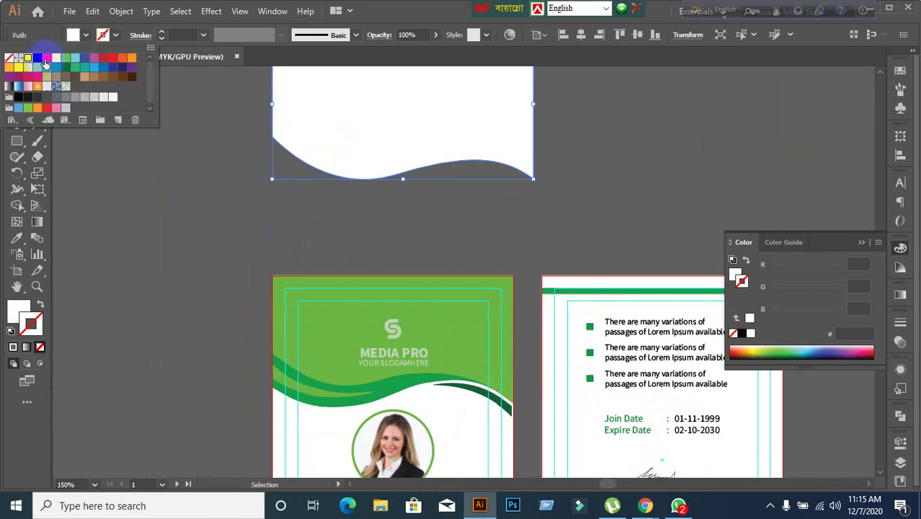
click(104, 57)
click(140, 202)
click(366, 130)
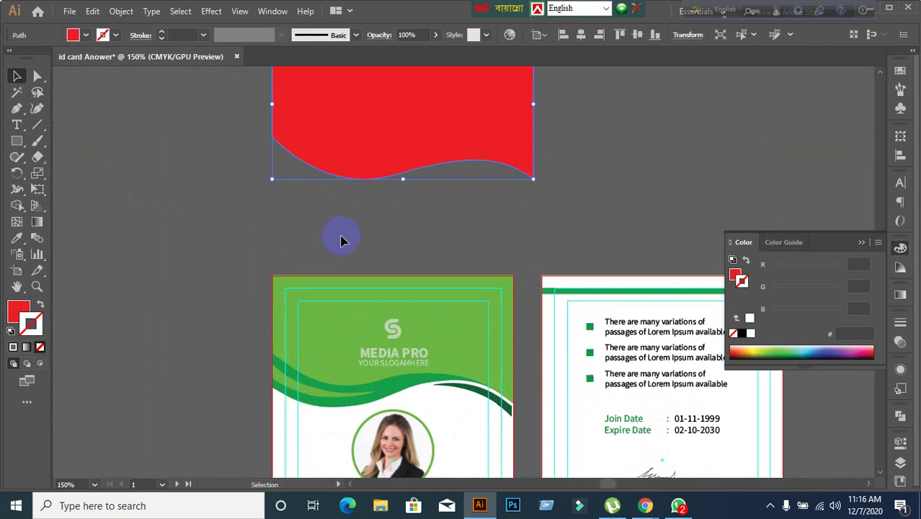
Fill the wave shape with yellow and paste a copy behind it.
key(v)
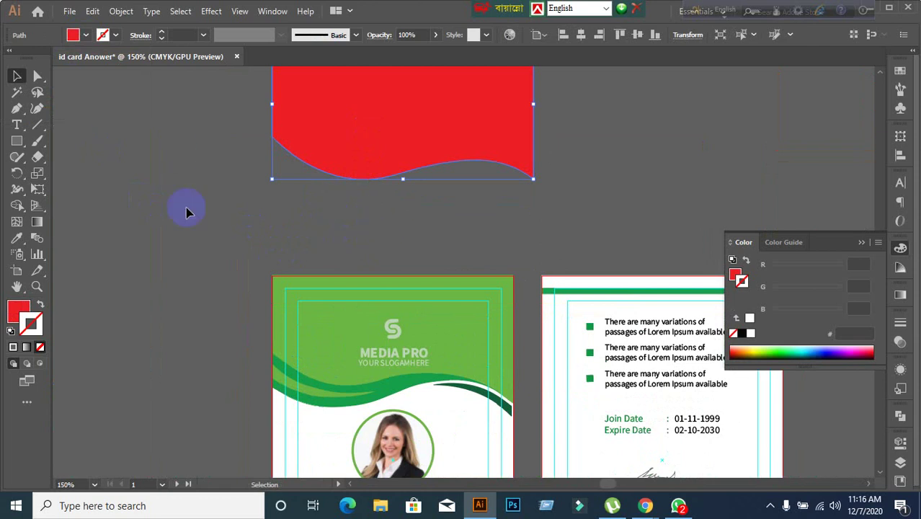
key(a)
drag(342, 196, 408, 216)
click(86, 35)
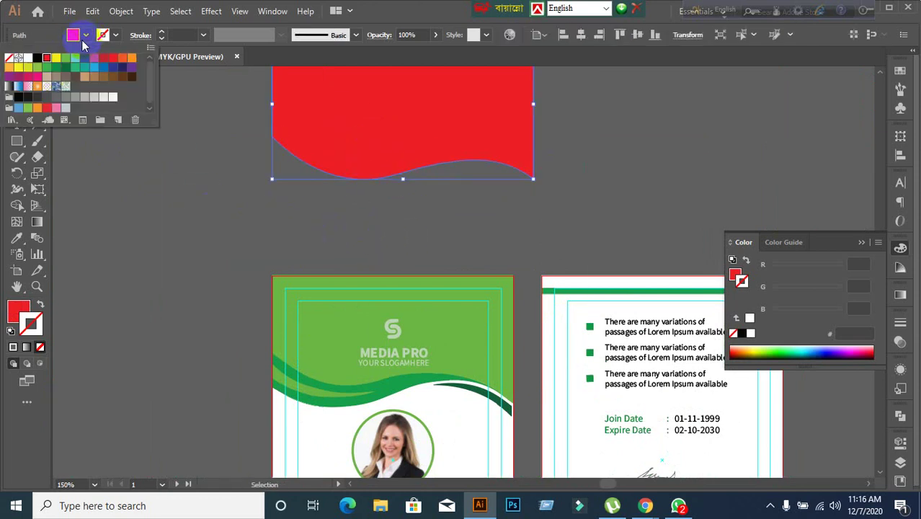
click(54, 56)
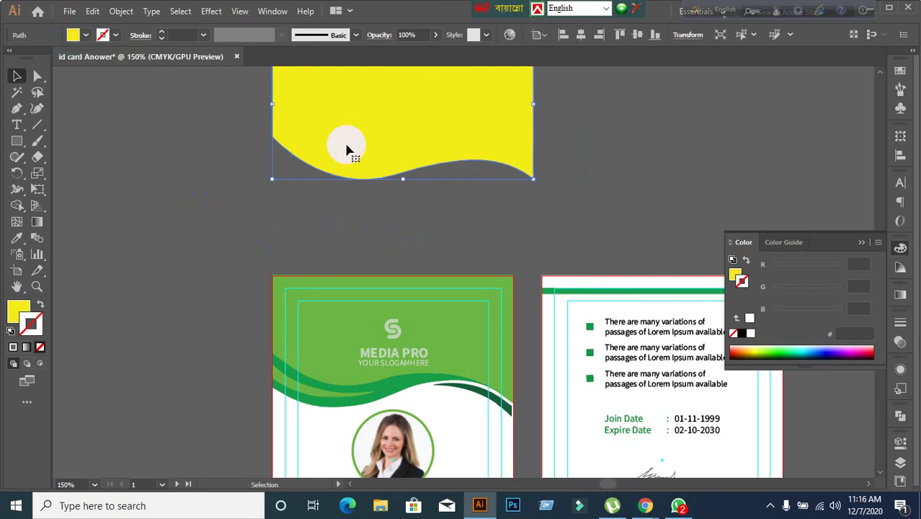
key(v)
key(ctrl+b)
Shift the red copy down and tilt it about 6.74 degrees behind the yellow wave.
drag(350, 150, 348, 169)
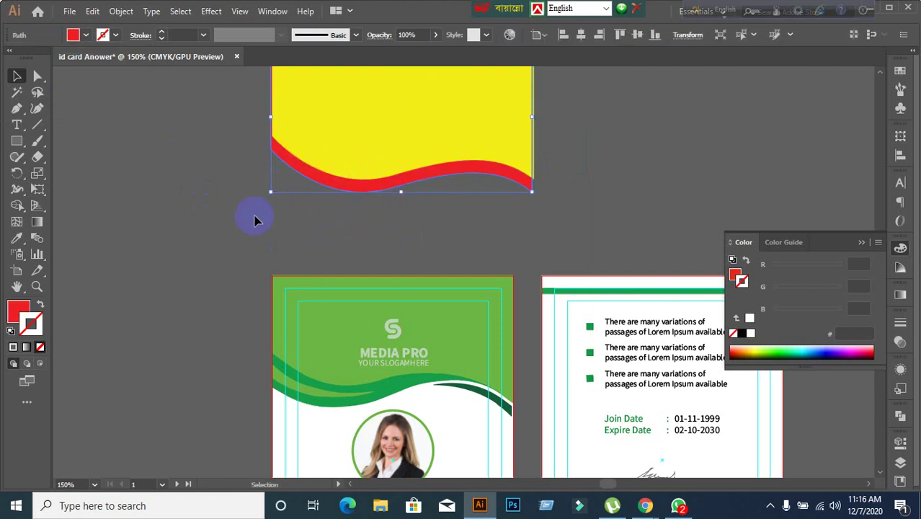
drag(268, 195, 292, 219)
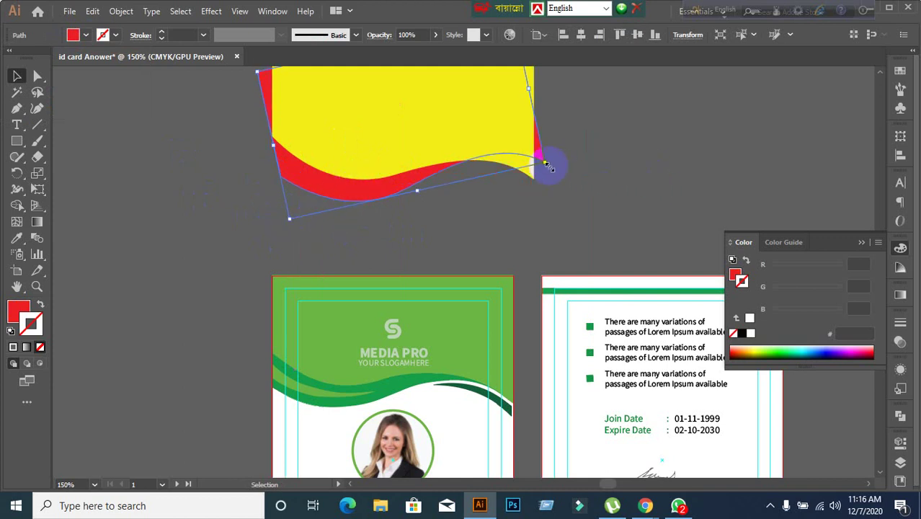
drag(553, 168, 547, 194)
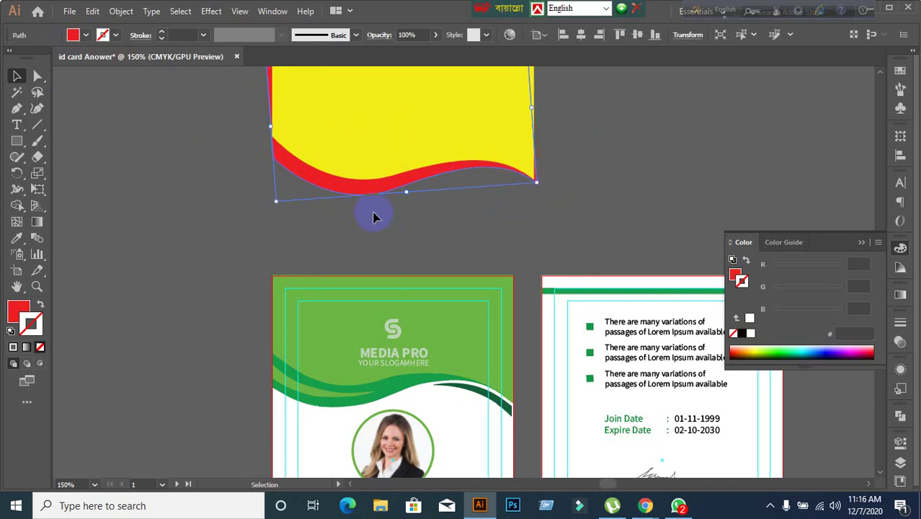
drag(366, 189, 382, 196)
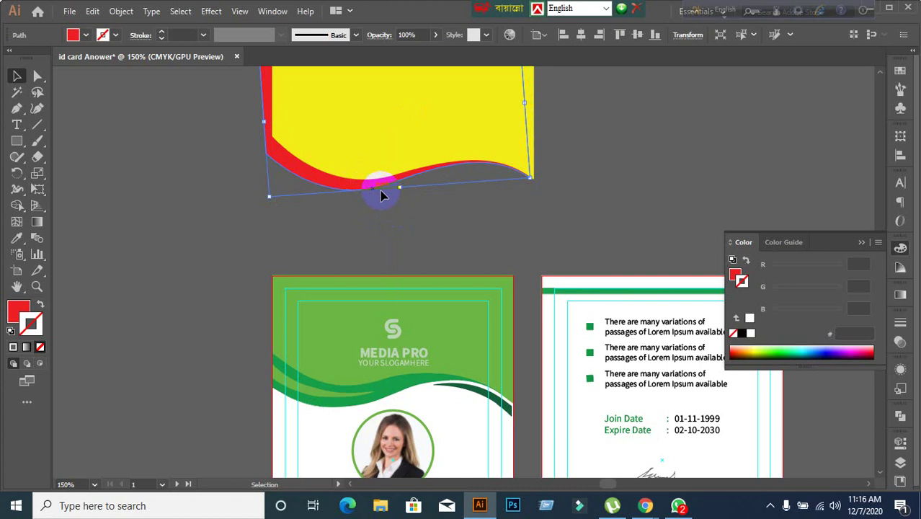
click(428, 214)
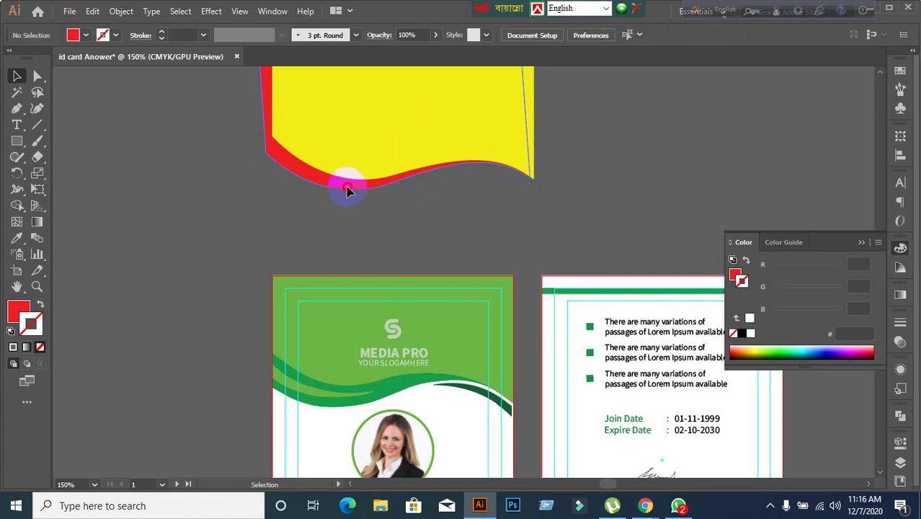
drag(347, 191, 324, 181)
scroll(456, 231, up, 3)
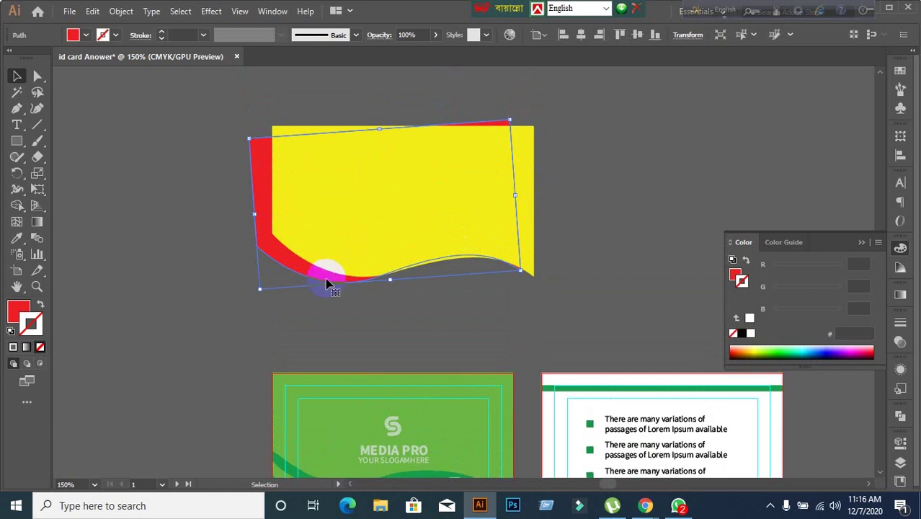
drag(260, 294, 402, 275)
Nudge the red wave copy slightly sideways and review the finished cards.
click(413, 304)
scroll(417, 323, down, 5)
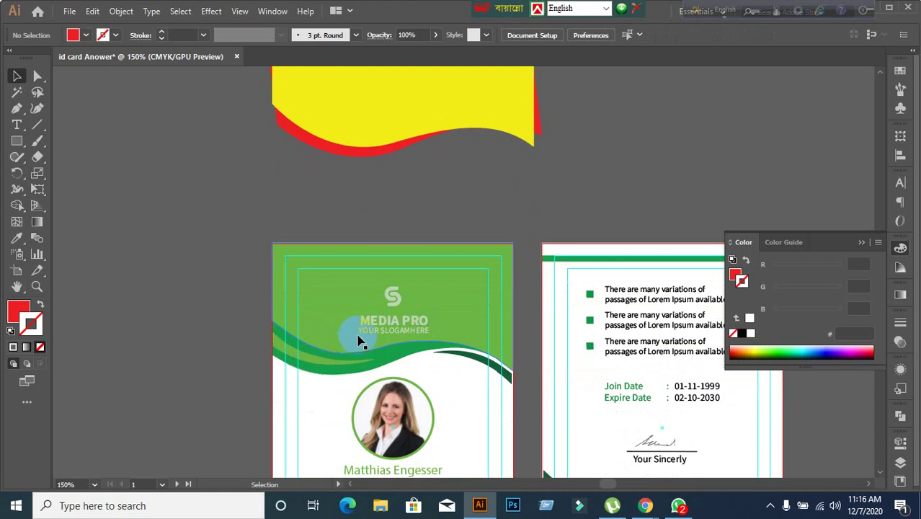
scroll(365, 339, up, 1)
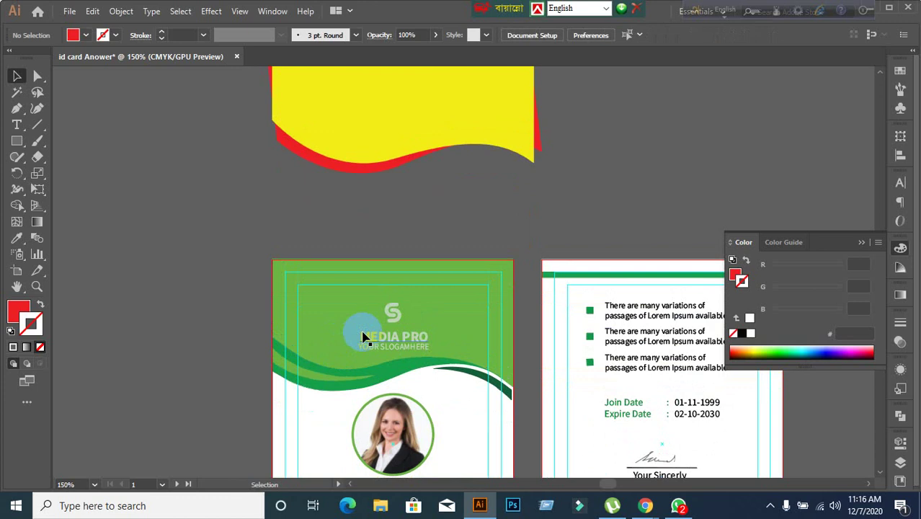
scroll(365, 339, down, 5)
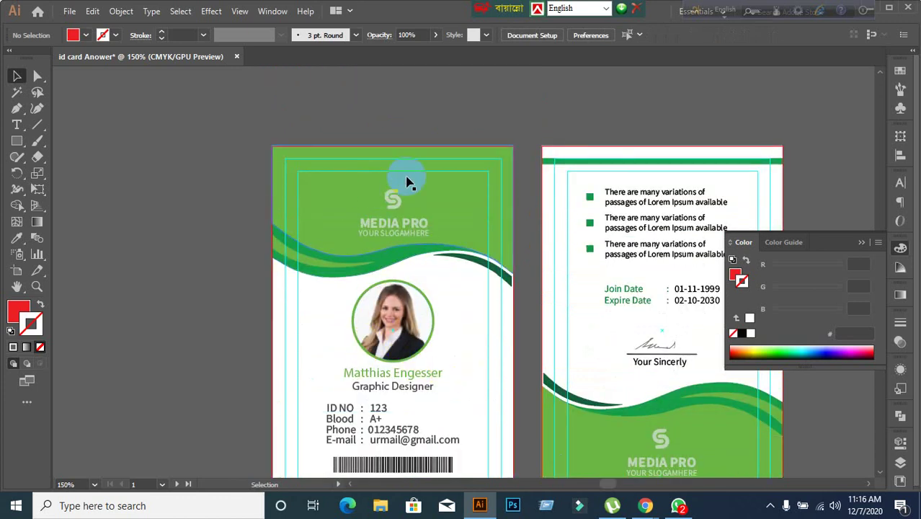
scroll(407, 231, down, 2)
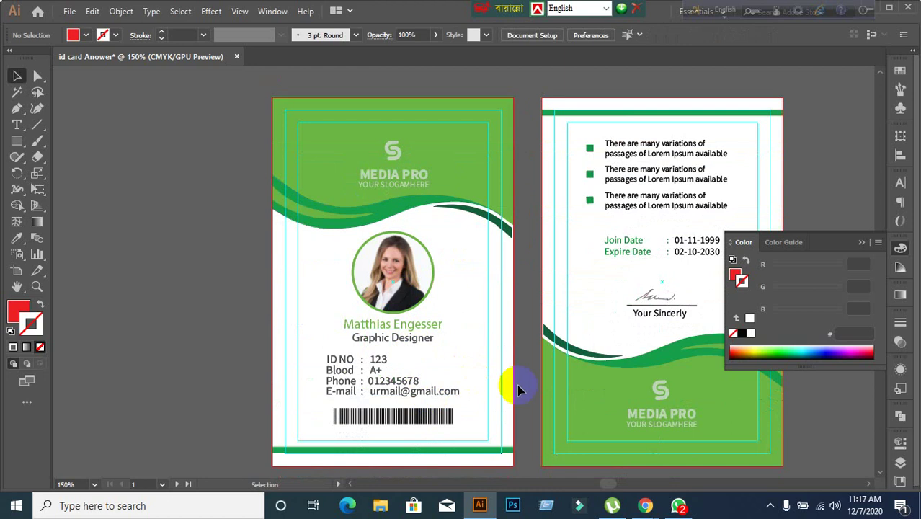
Check the Google Meet call, then return to the ID card document.
mouse_move(644, 500)
click(525, 433)
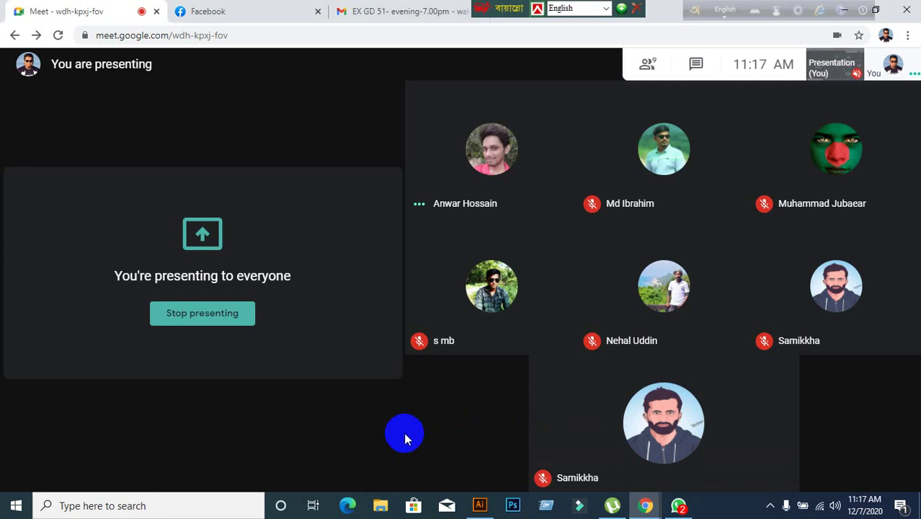
click(479, 505)
scroll(293, 380, down, 2)
Ungroup the ID, Blood, Phone and E-mail info block.
scroll(294, 381, down, 3)
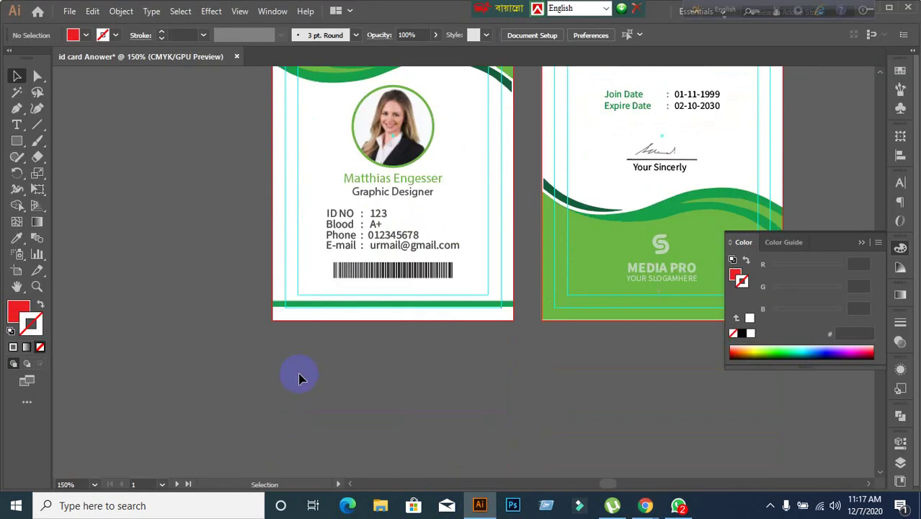
scroll(353, 258, up, 2)
scroll(357, 263, up, 2)
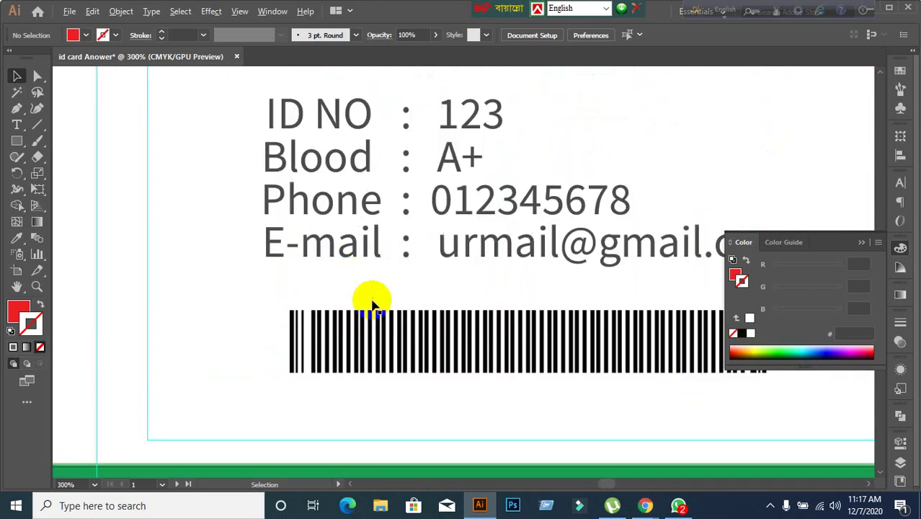
scroll(370, 298, down, 1)
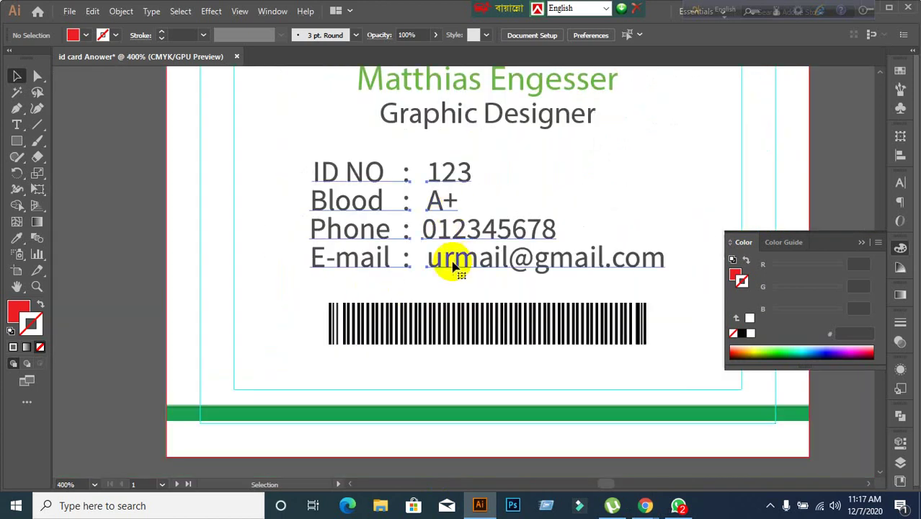
click(376, 212)
right_click(329, 199)
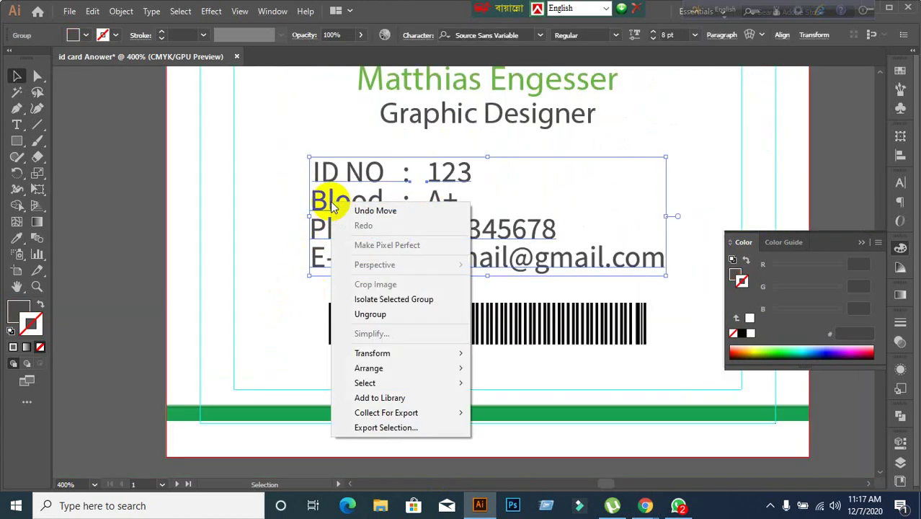
click(358, 313)
click(514, 195)
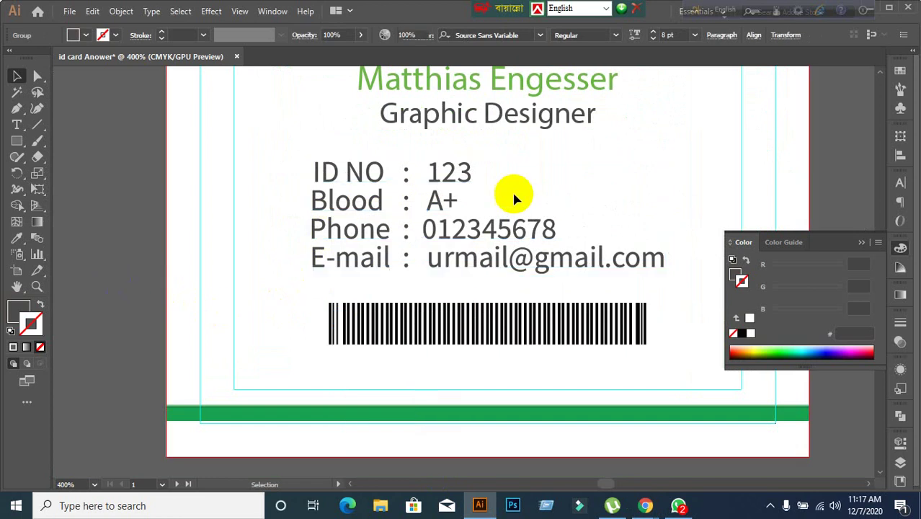
Ungroup the ID NO : 123 line into separate label and value.
click(449, 173)
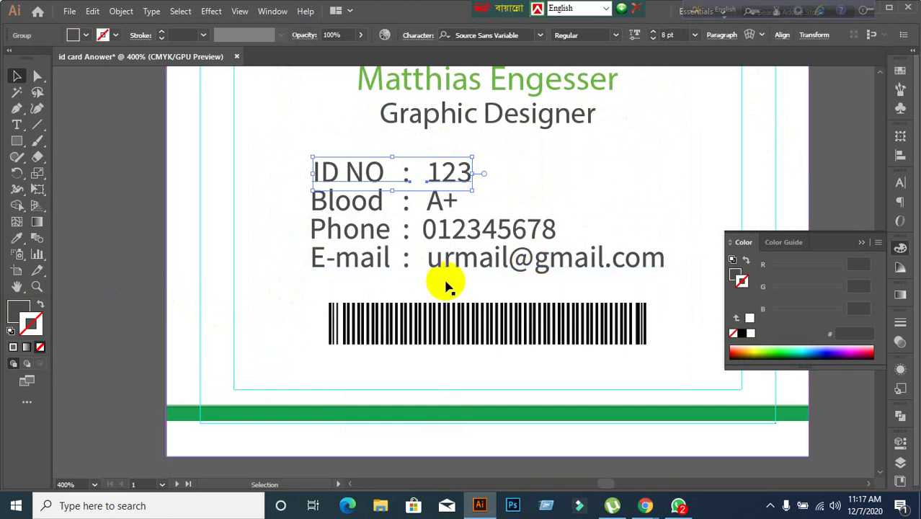
right_click(437, 174)
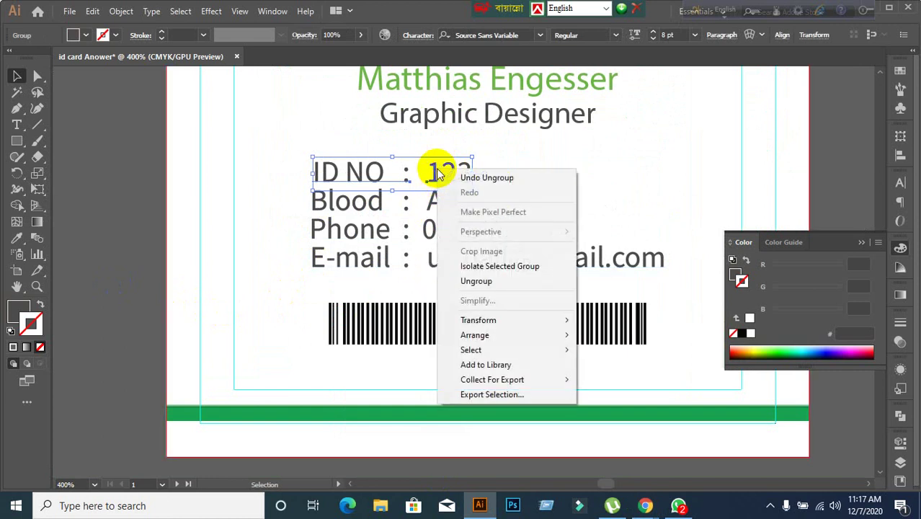
click(475, 281)
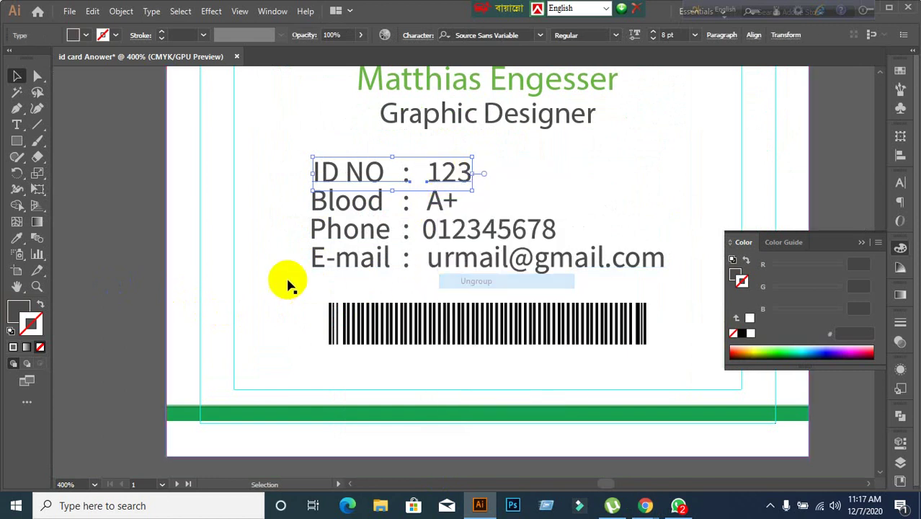
click(444, 174)
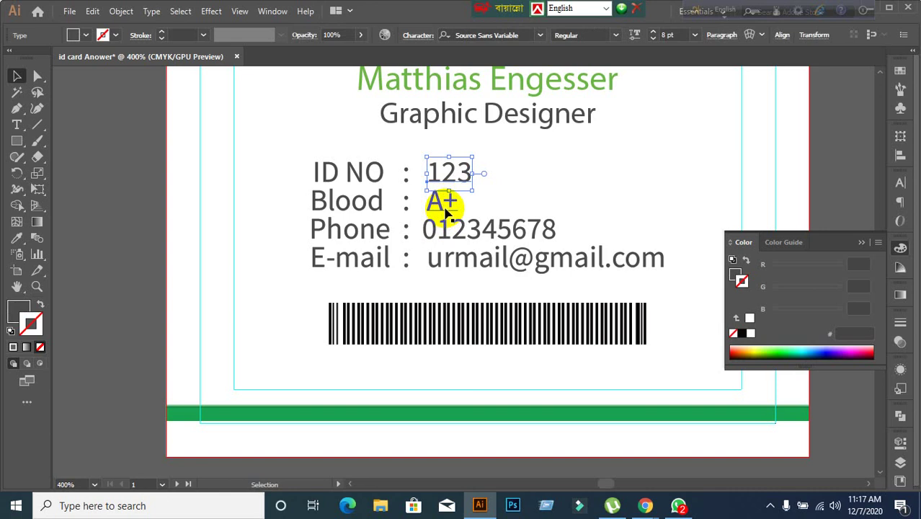
click(384, 276)
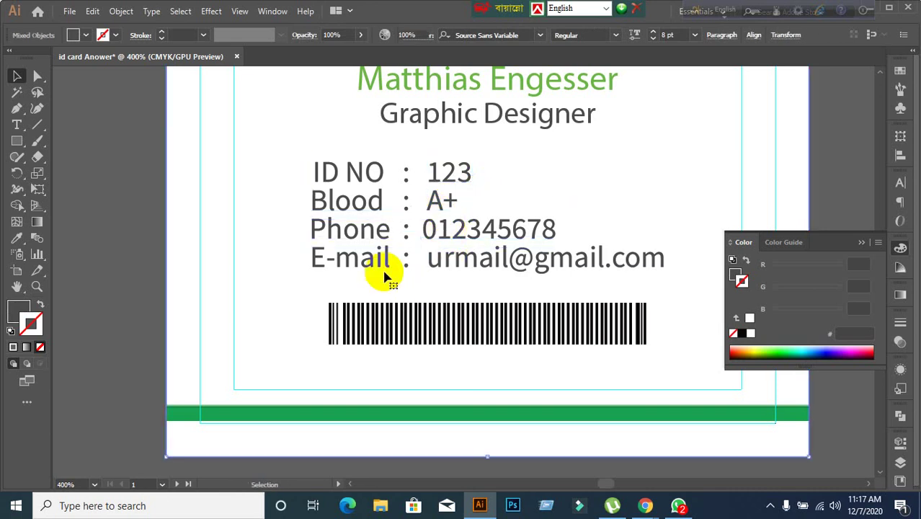
Ungroup the Blood : A+ line into separate texts.
click(359, 204)
click(364, 176)
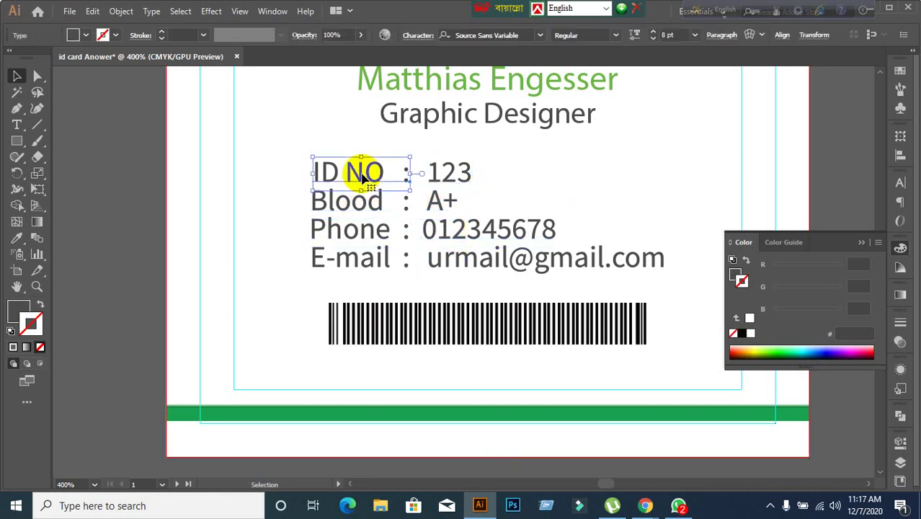
right_click(360, 177)
click(335, 208)
right_click(335, 208)
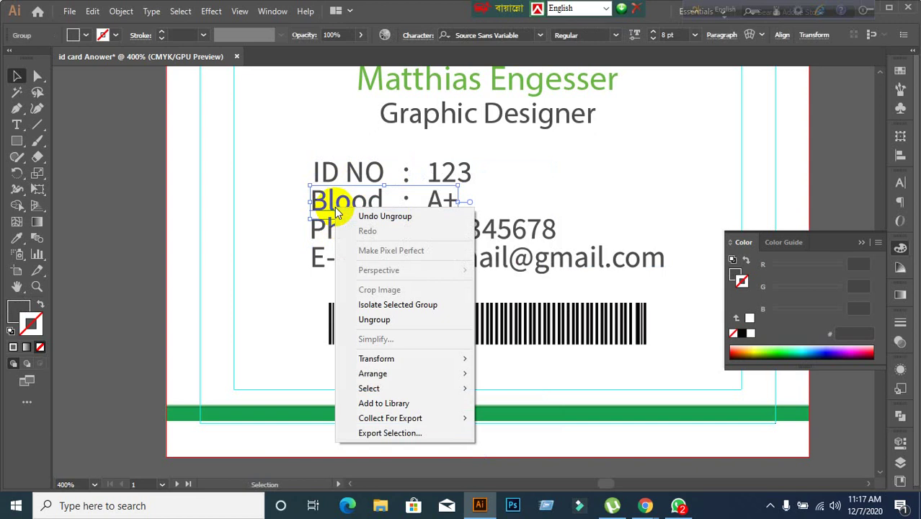
click(382, 317)
Ungroup the Phone line and bring up the E-mail line group's context menu.
click(333, 232)
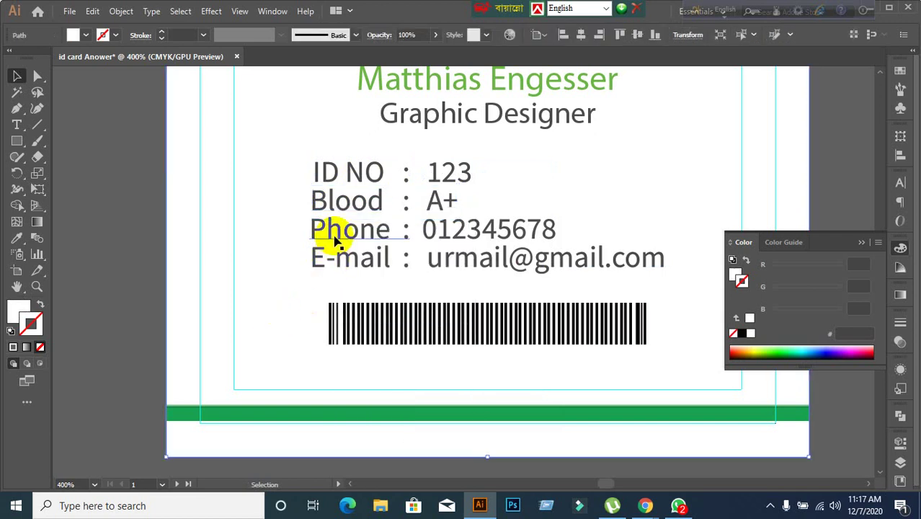
right_click(335, 242)
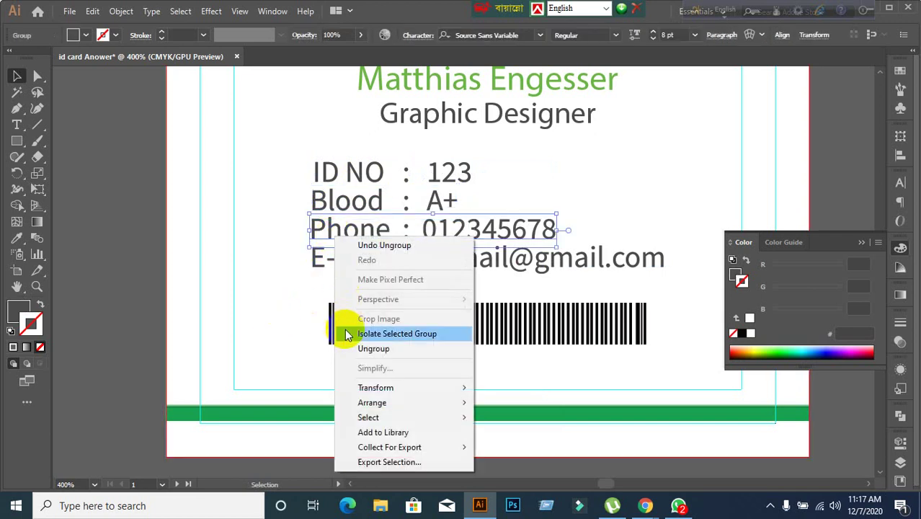
click(342, 347)
click(360, 261)
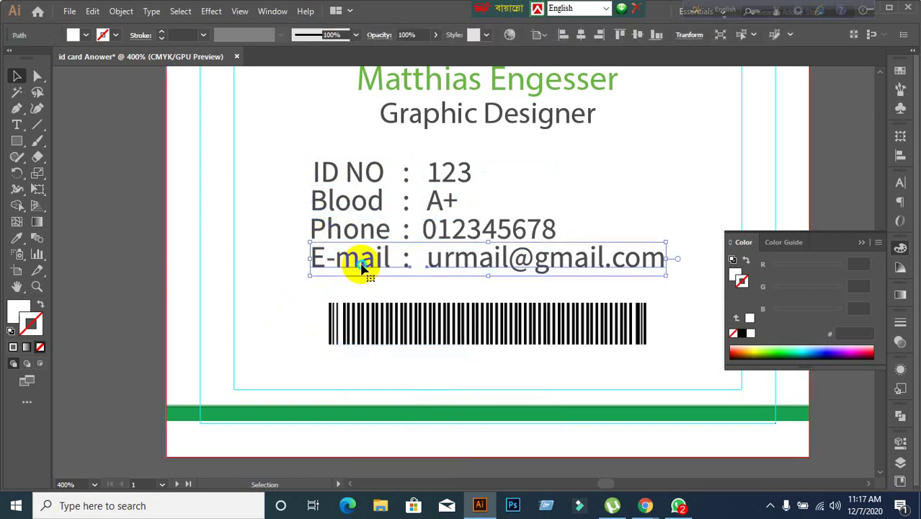
right_click(359, 261)
Ungroup the E-mail line and left-align the 123, A+, phone and e-mail values to 123.
click(407, 142)
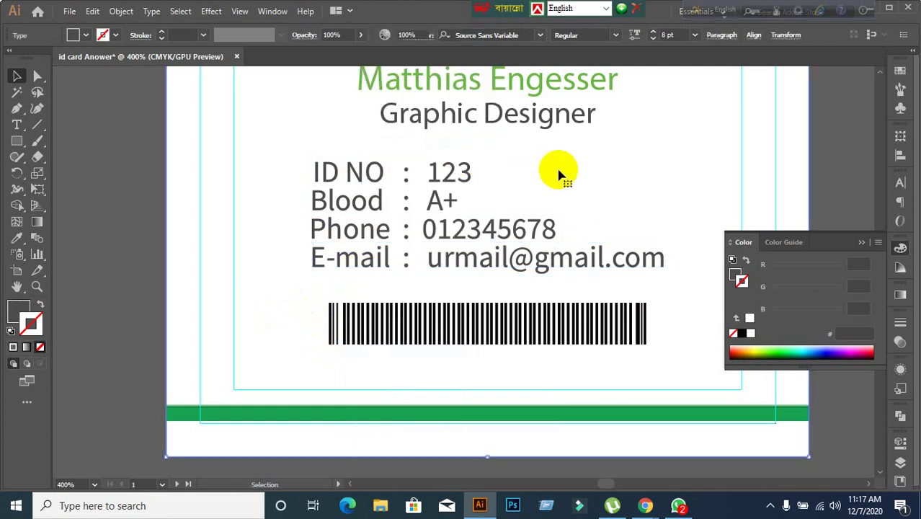
click(458, 173)
shift+click(444, 201)
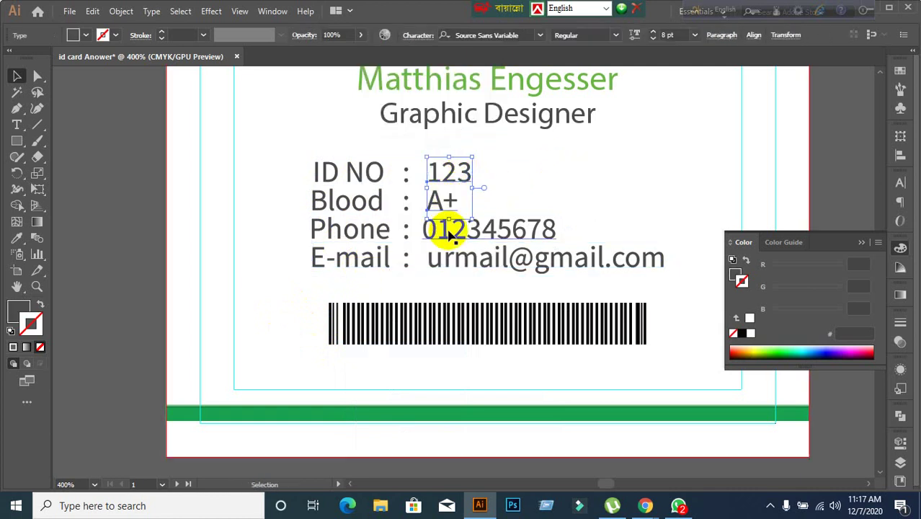
shift+click(448, 231)
shift+click(448, 263)
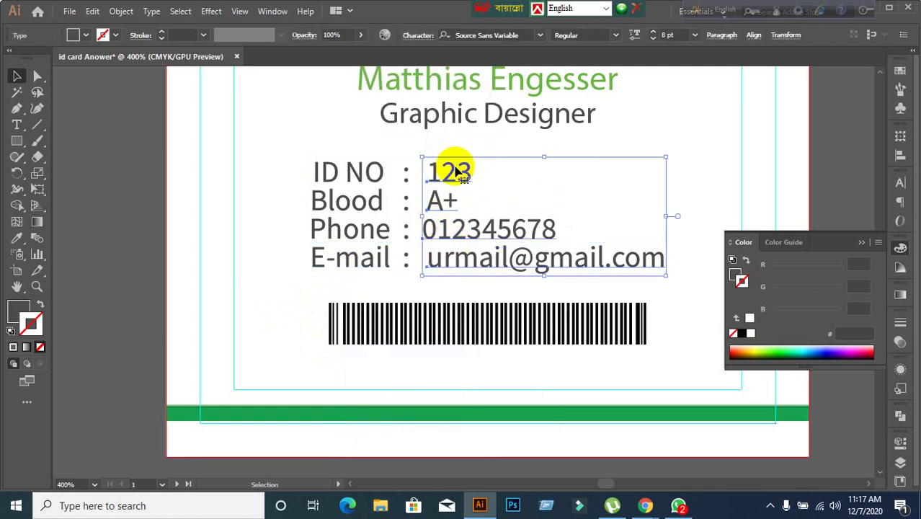
click(452, 173)
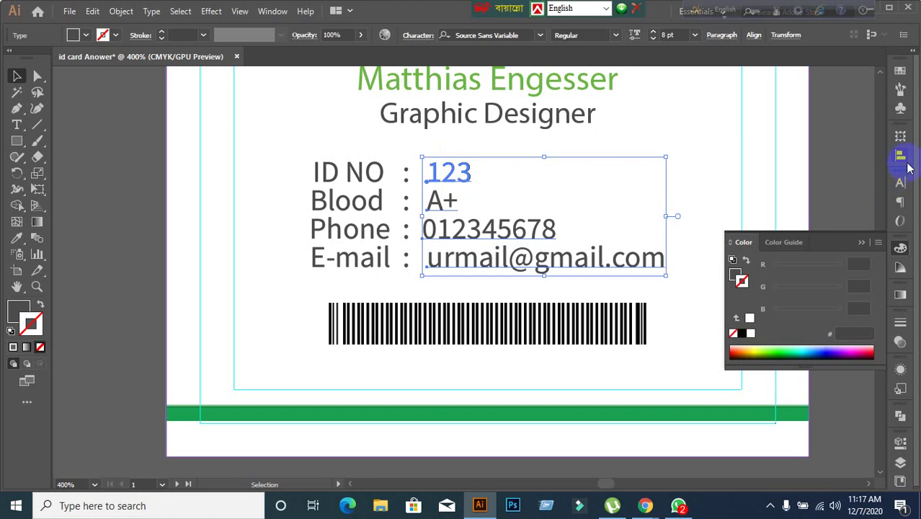
click(906, 163)
click(743, 168)
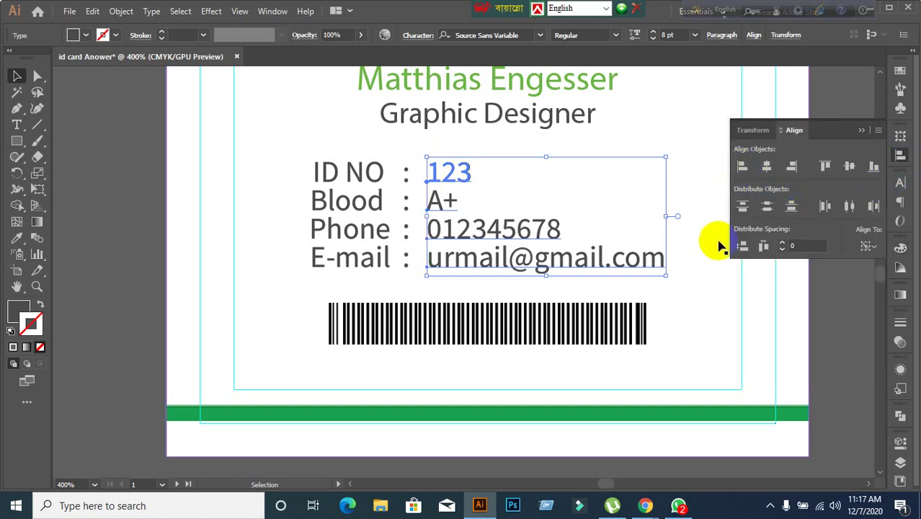
click(793, 304)
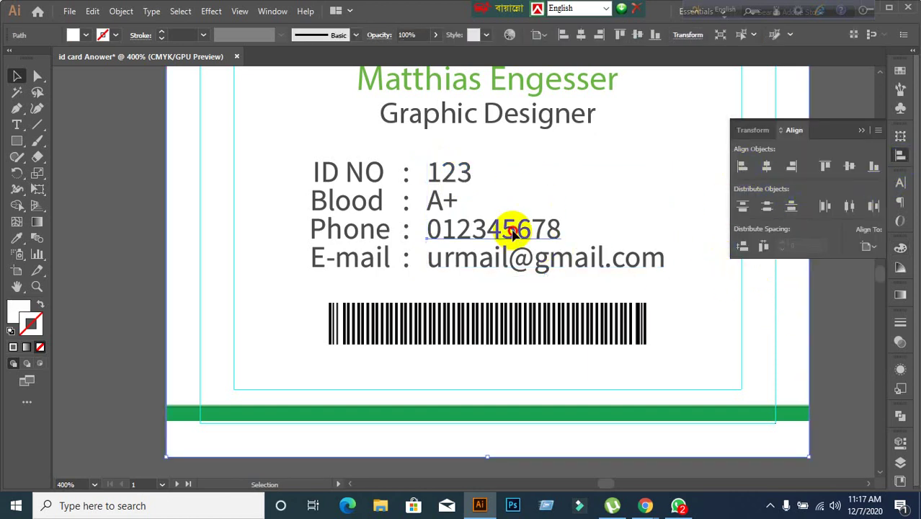
Check the alignment of the labels and values in the Paragraph panel.
click(513, 232)
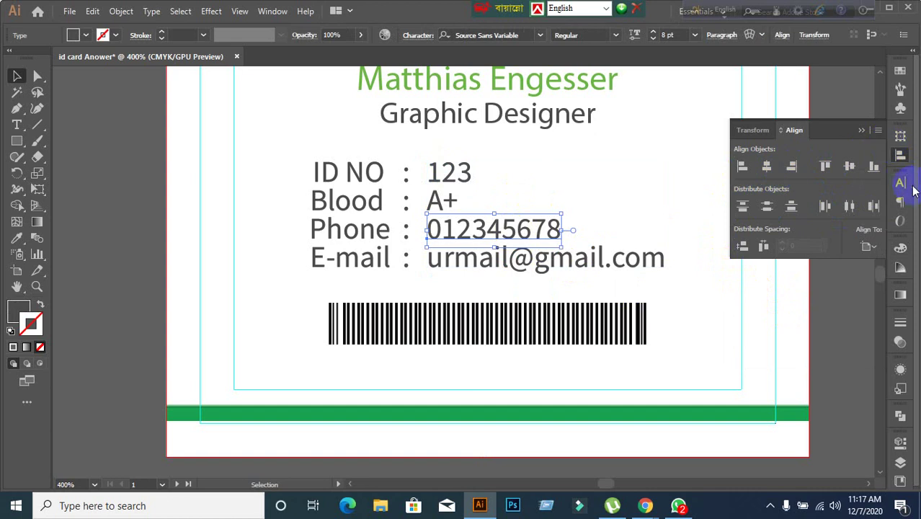
click(901, 185)
click(793, 179)
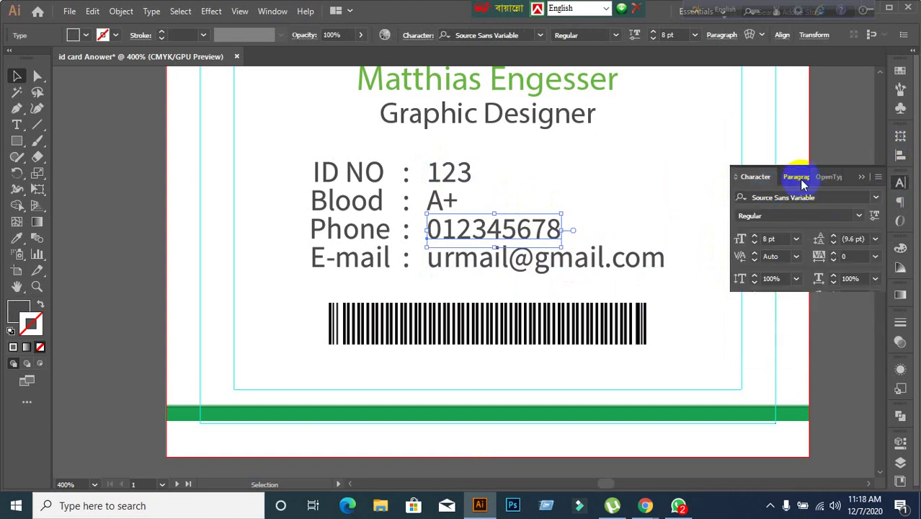
click(353, 173)
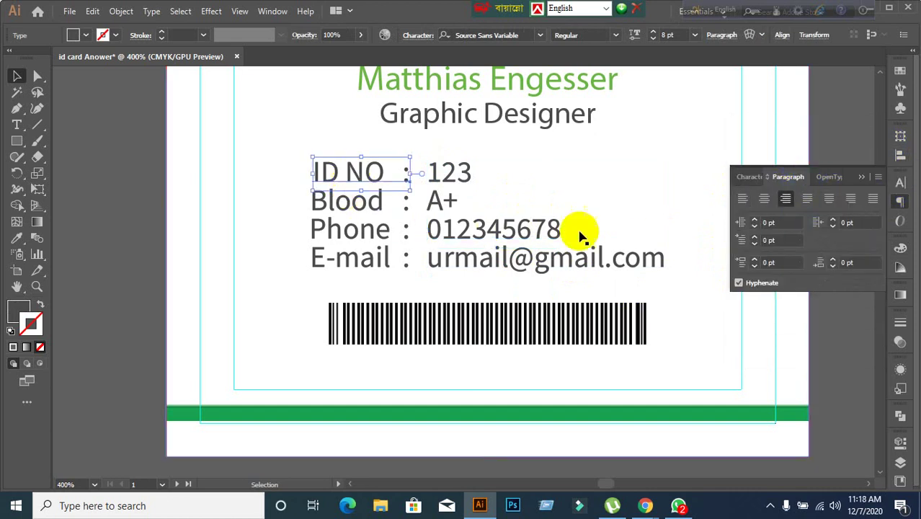
click(364, 209)
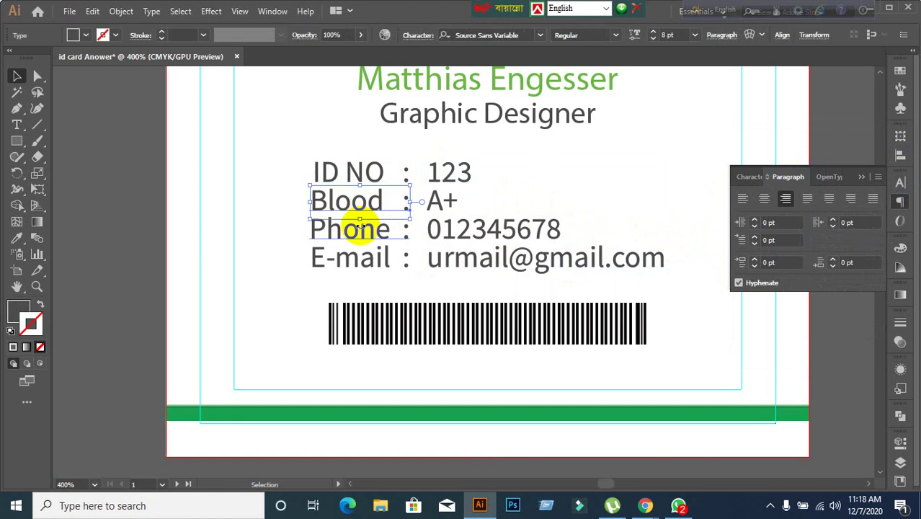
click(360, 257)
click(438, 258)
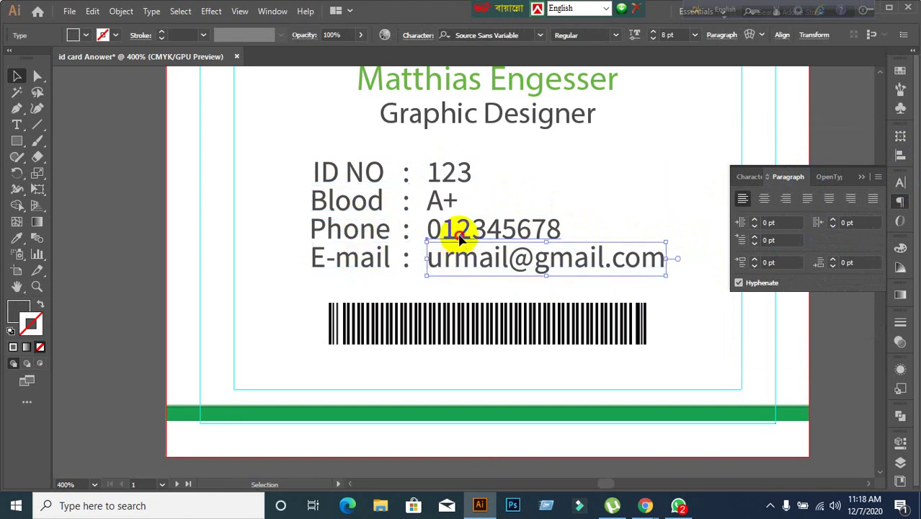
click(452, 230)
scroll(534, 273, down, 1)
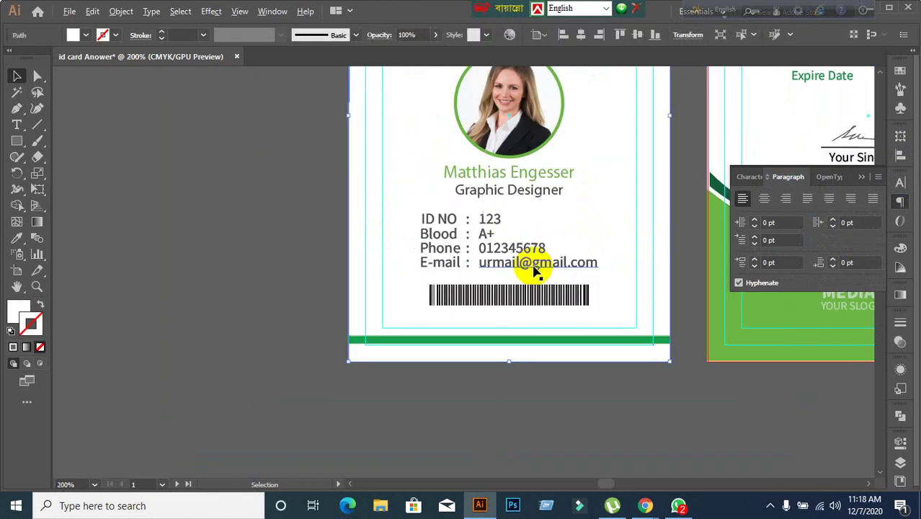
click(515, 274)
click(505, 265)
scroll(498, 245, up, 1)
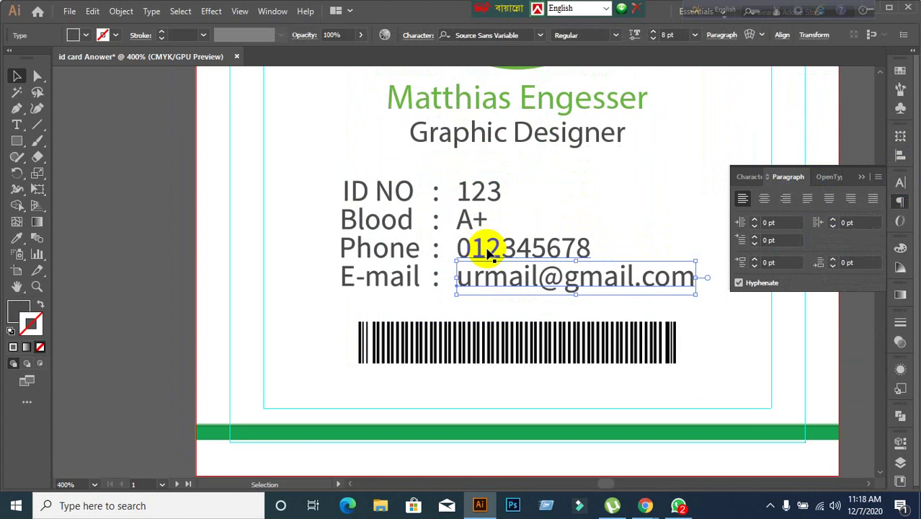
click(479, 241)
scroll(472, 225, up, 2)
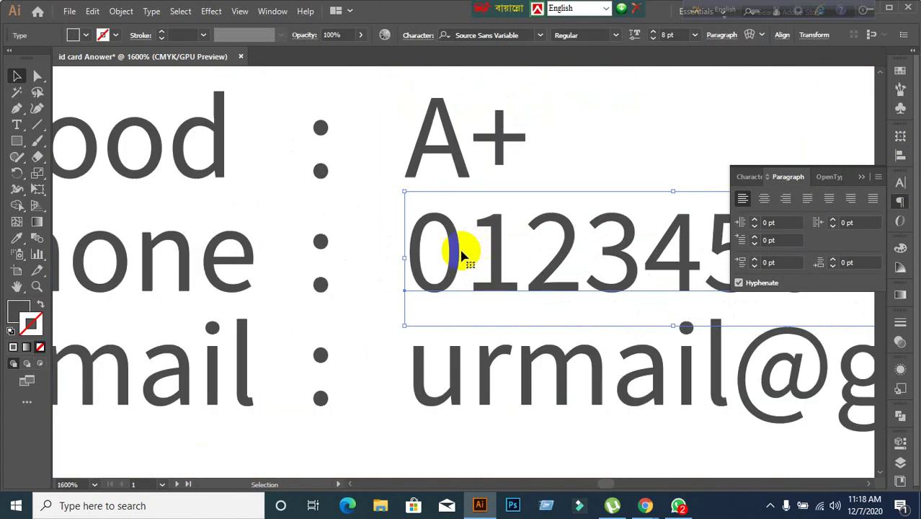
scroll(468, 257, down, 1)
click(454, 324)
scroll(447, 317, up, 1)
scroll(438, 312, down, 3)
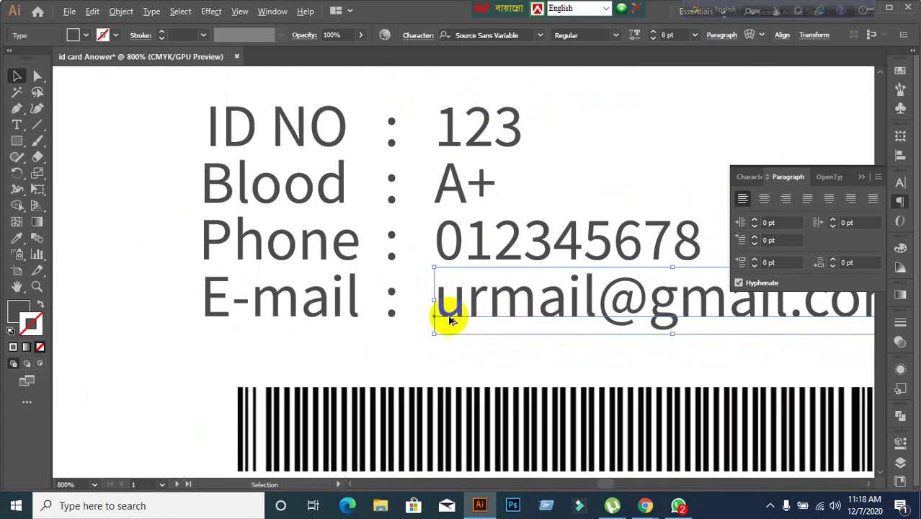
click(386, 224)
shift+click(471, 224)
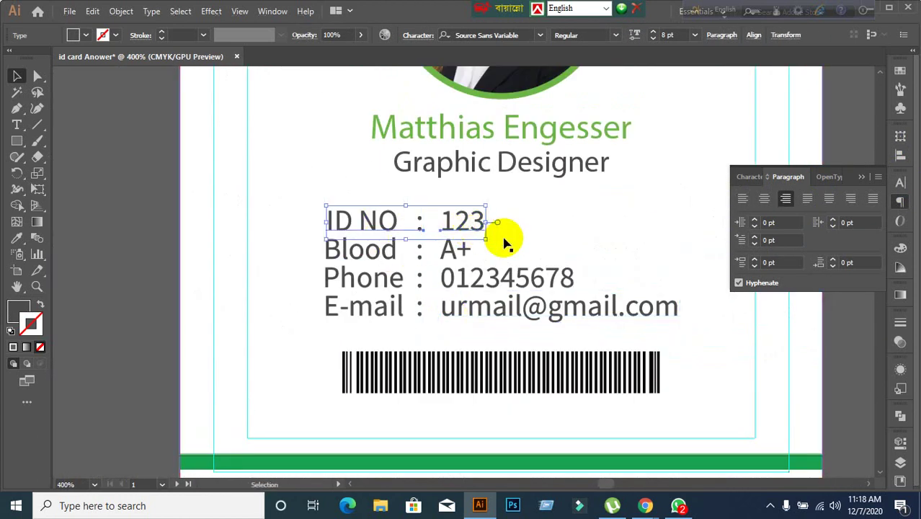
click(384, 216)
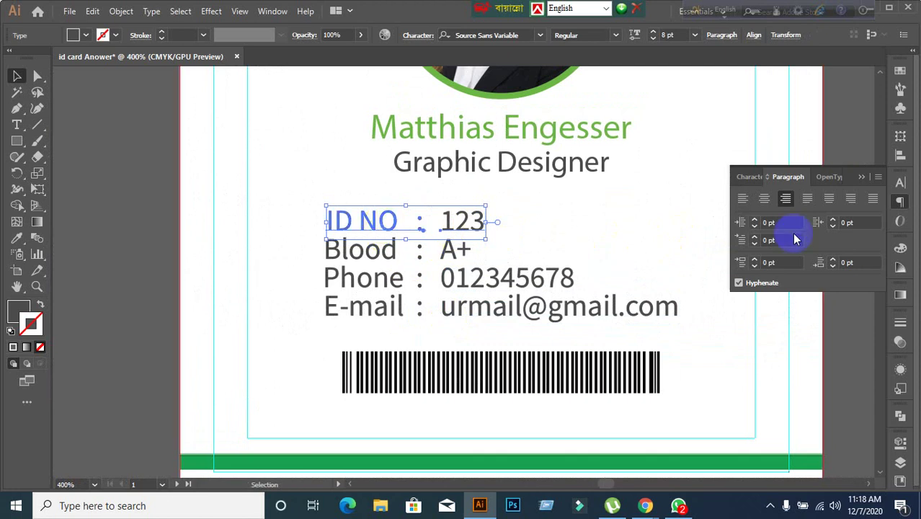
click(906, 161)
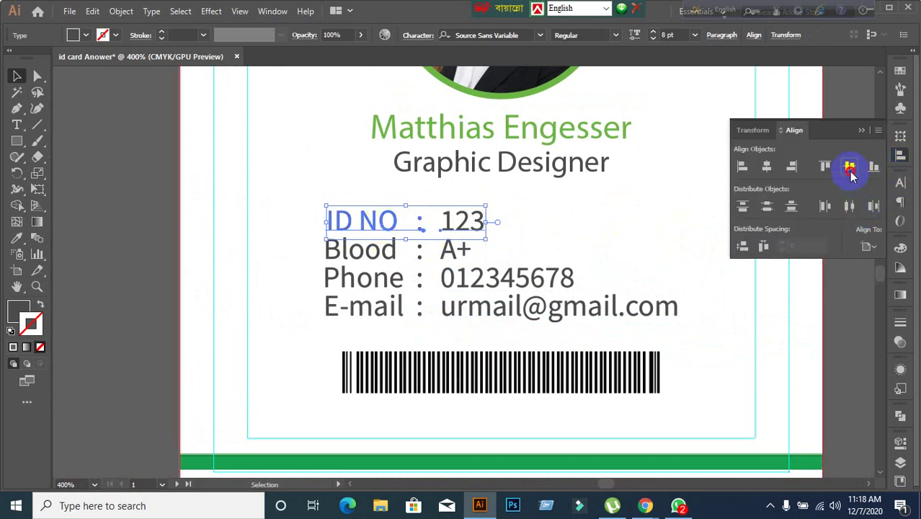
click(576, 225)
click(356, 252)
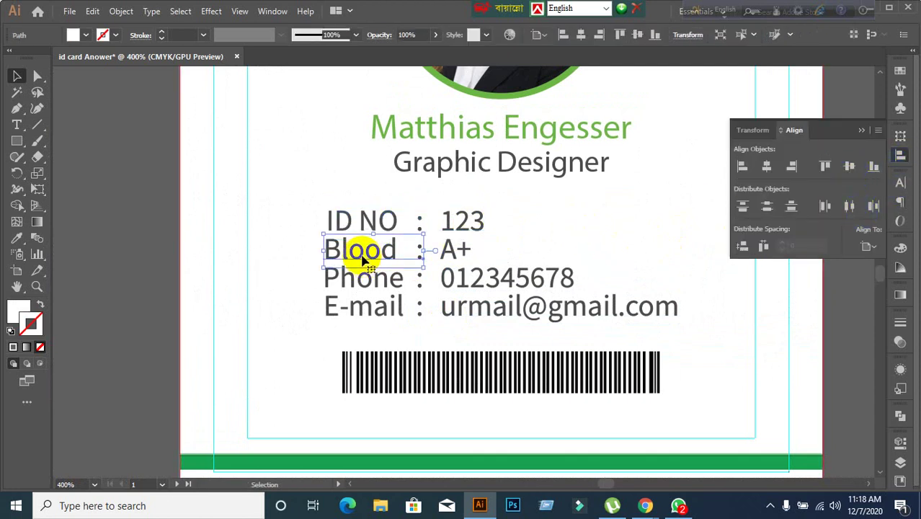
shift+click(448, 259)
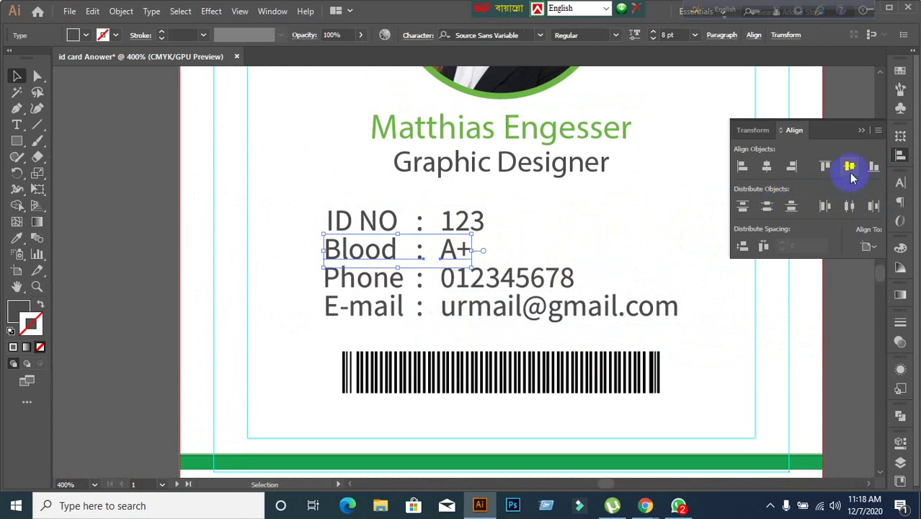
click(850, 166)
click(647, 222)
key(ctrl+z)
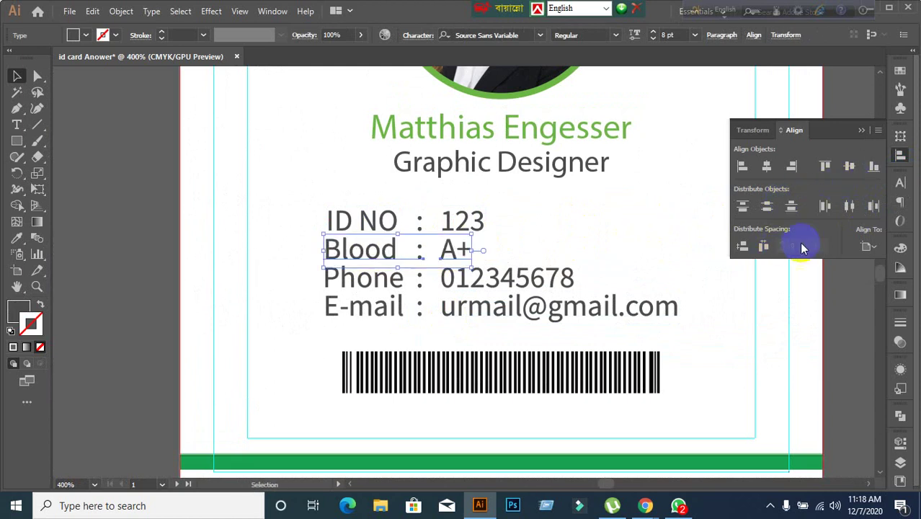
click(872, 247)
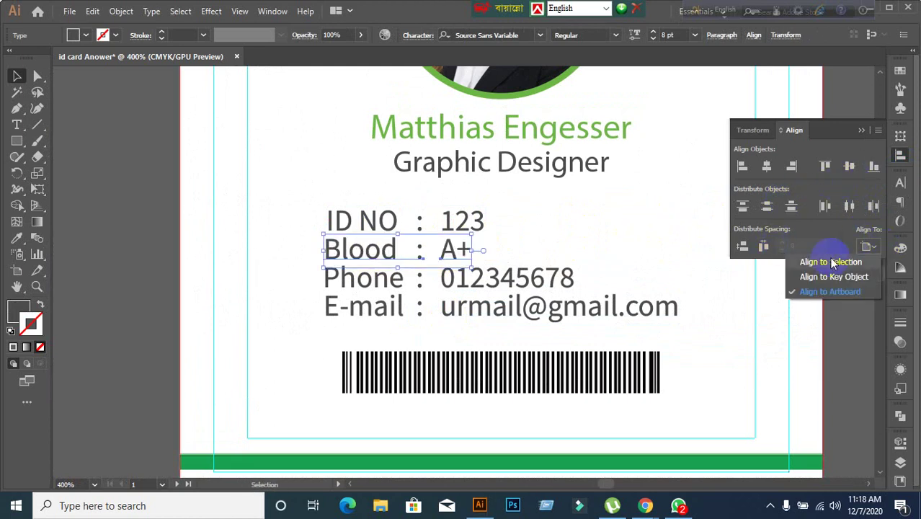
click(699, 310)
click(580, 279)
scroll(582, 274, down, 2)
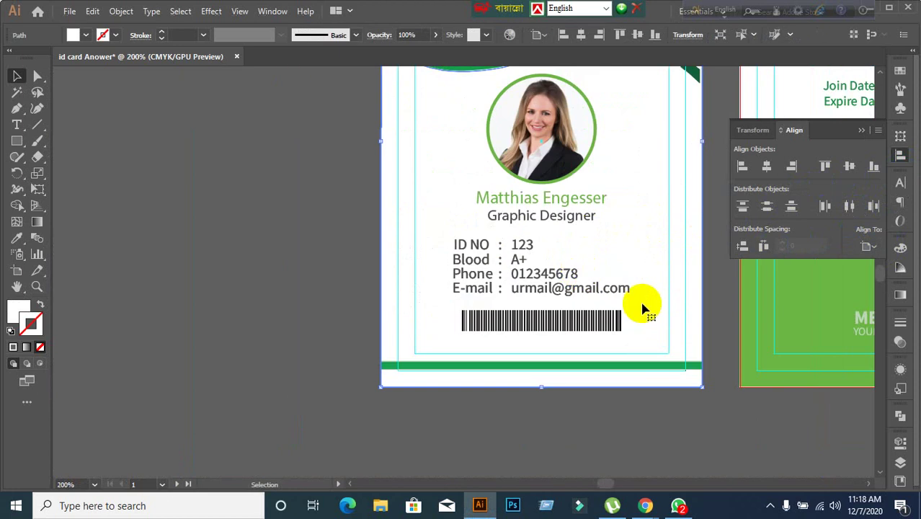
click(318, 345)
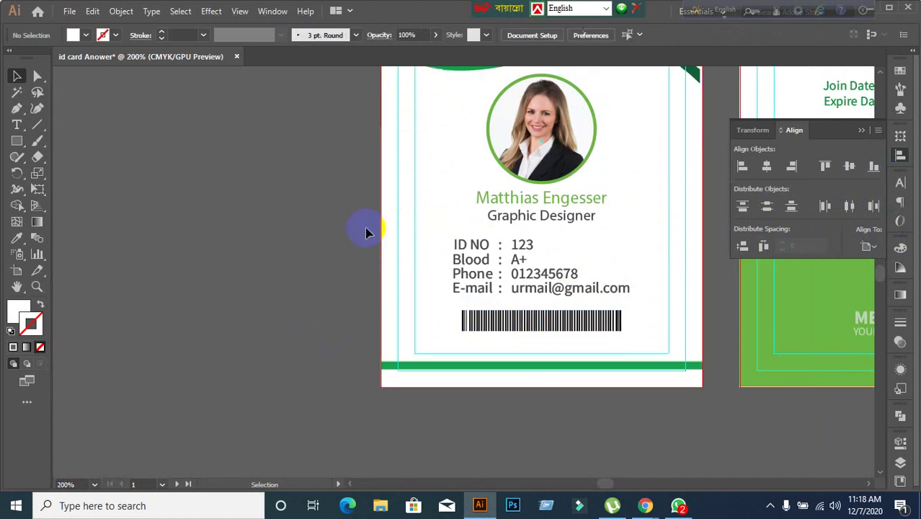
click(407, 325)
key(ctrl+shift+a)
Ungroup the name and job title, then select the cardholder's name text.
scroll(627, 318, up, 1)
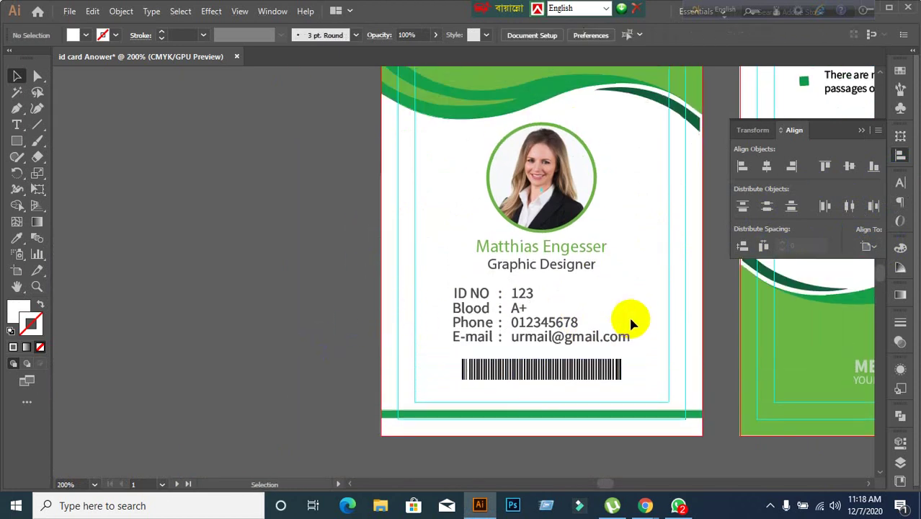
scroll(628, 314, up, 2)
scroll(612, 289, down, 1)
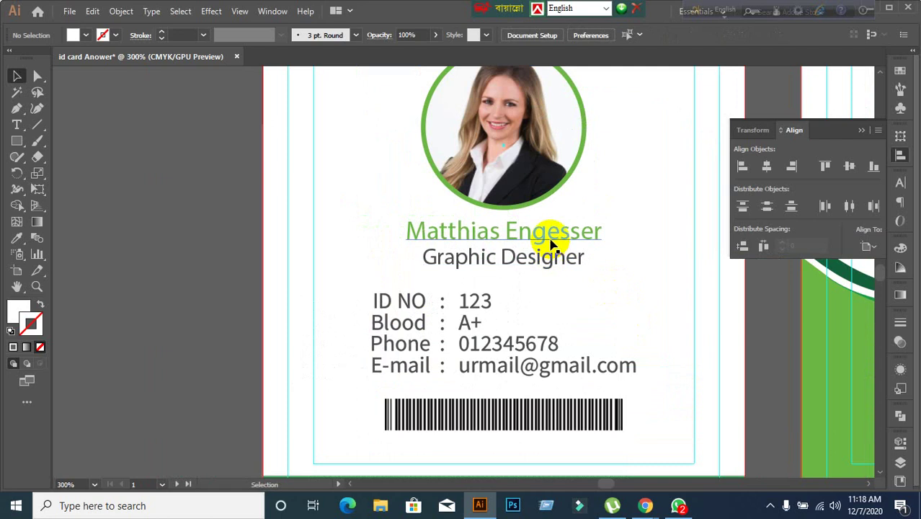
click(551, 244)
right_click(551, 244)
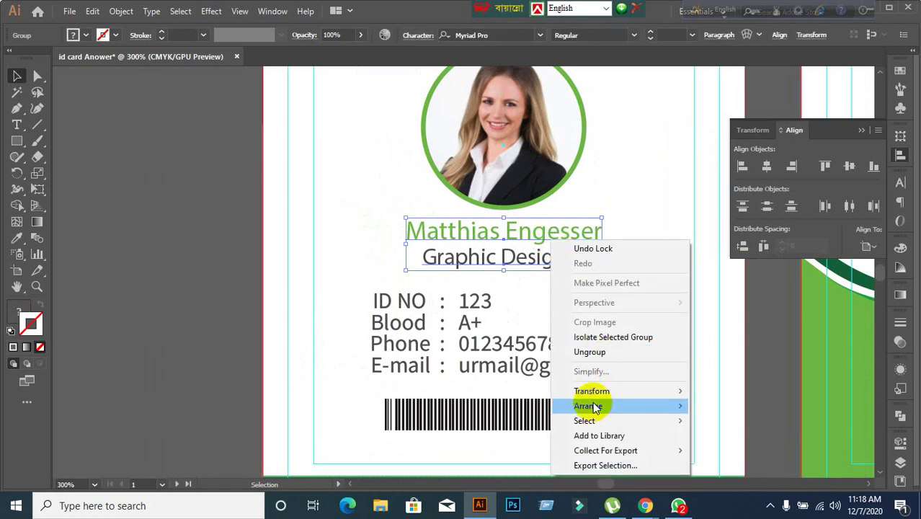
click(588, 352)
click(669, 337)
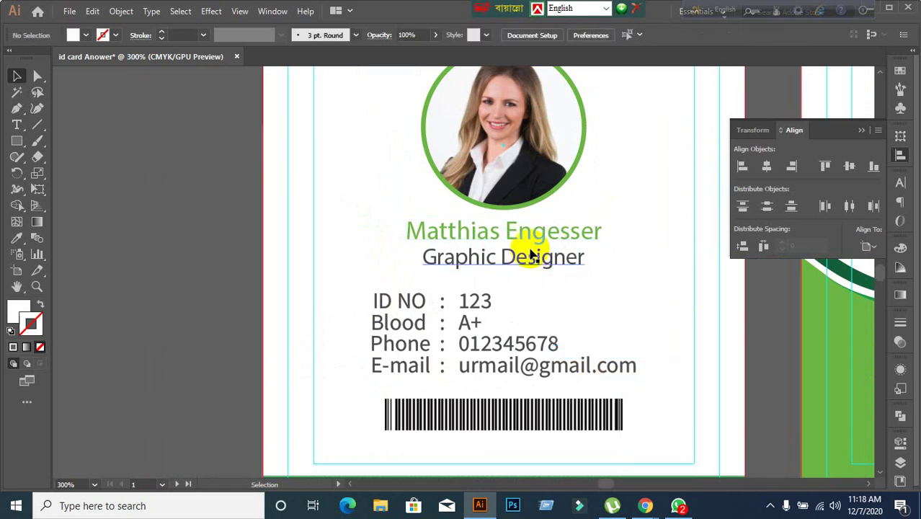
click(544, 244)
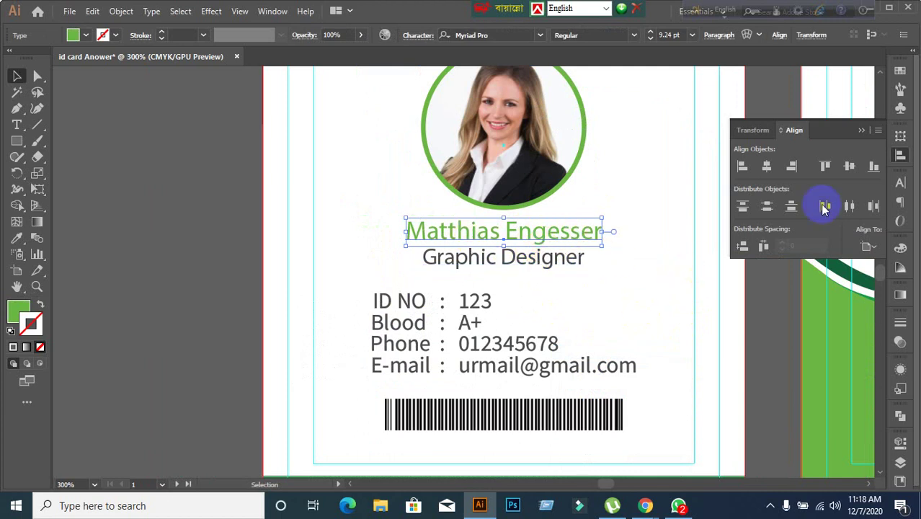
Set the name's font style to Bold in the Character panel.
click(899, 182)
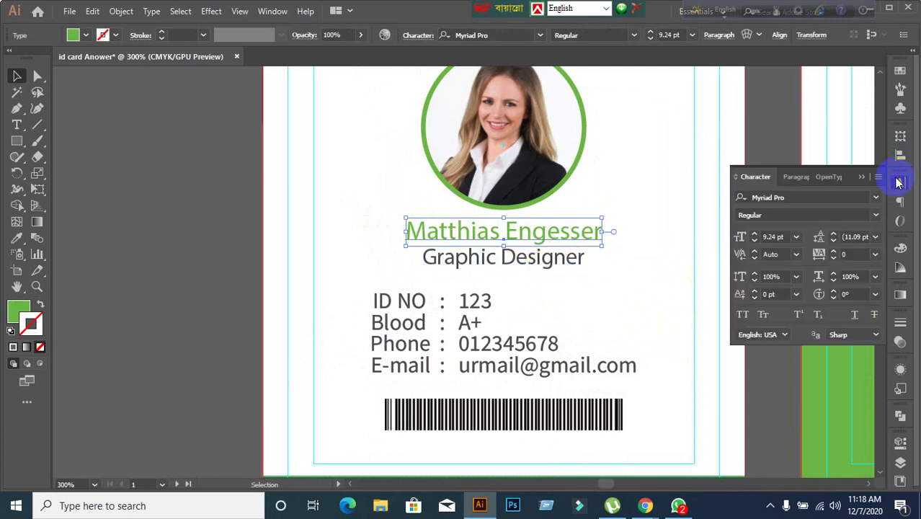
click(876, 215)
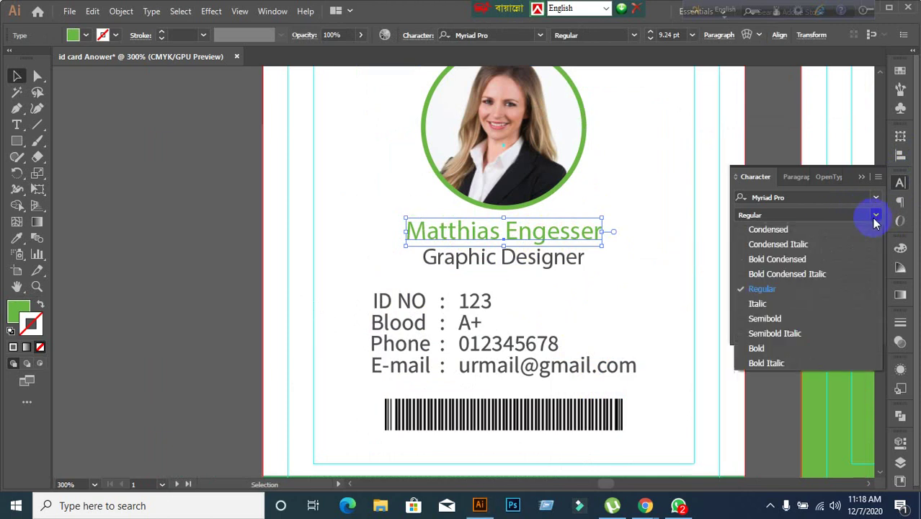
click(756, 348)
click(630, 314)
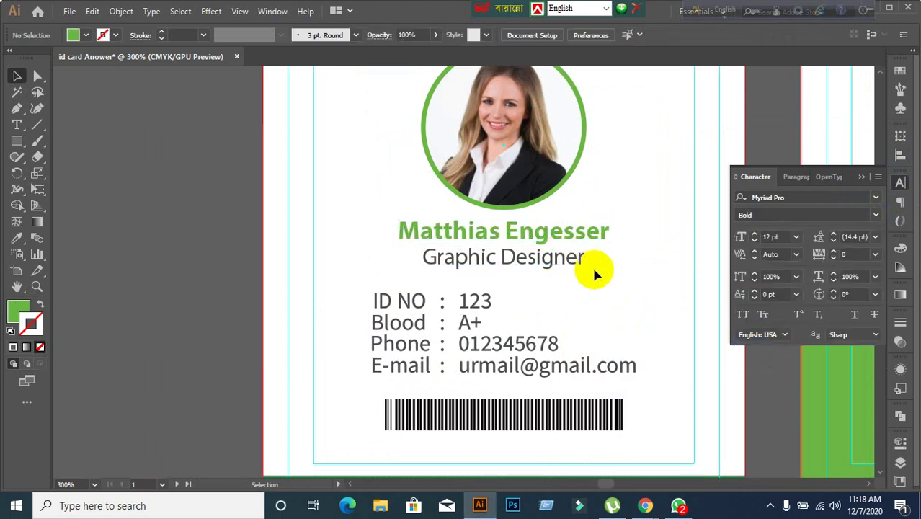
click(584, 236)
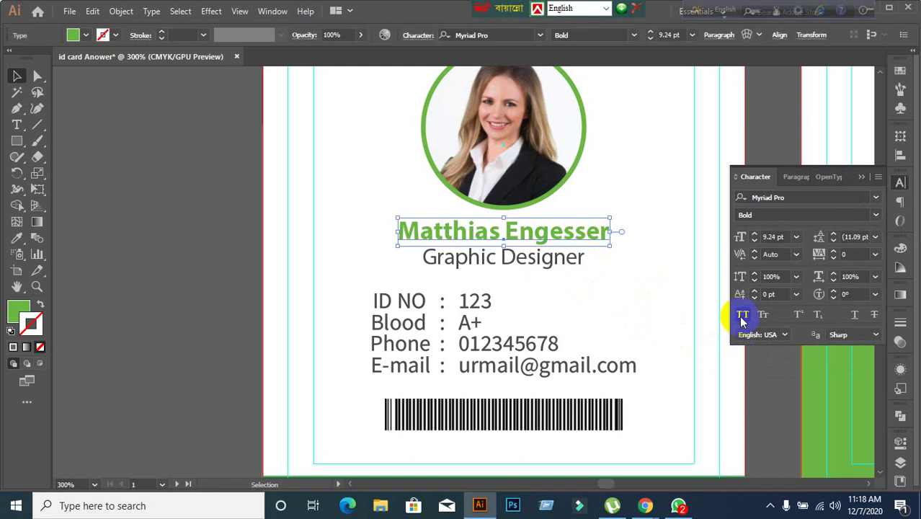
Apply All Caps to the name, toggling it off and on again.
click(743, 317)
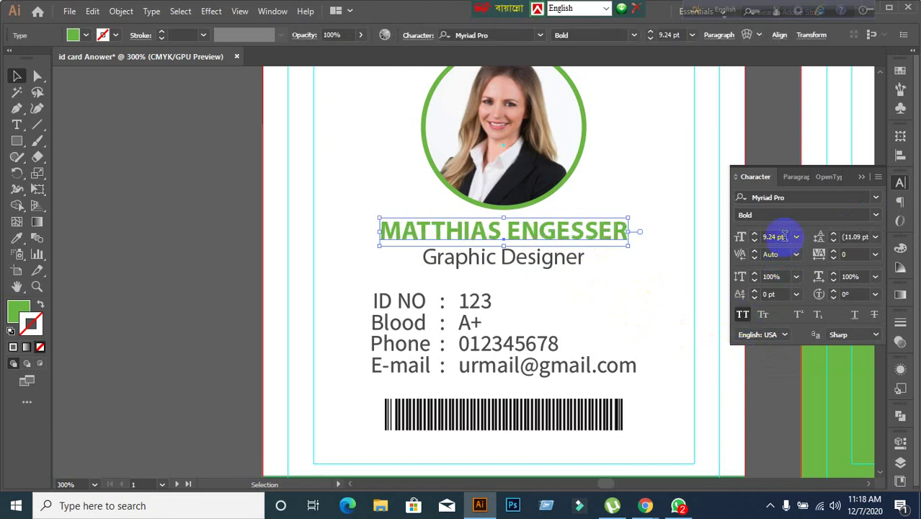
scroll(784, 236, down, 3)
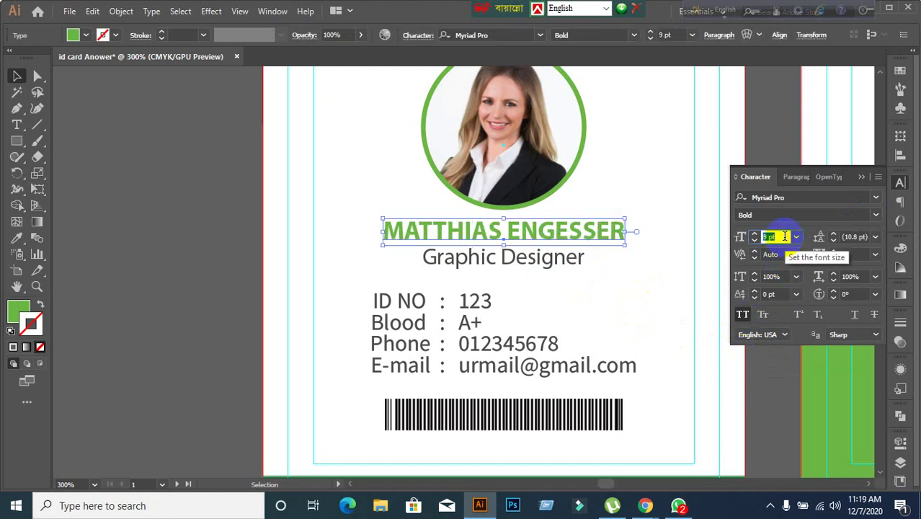
scroll(784, 236, up, 1)
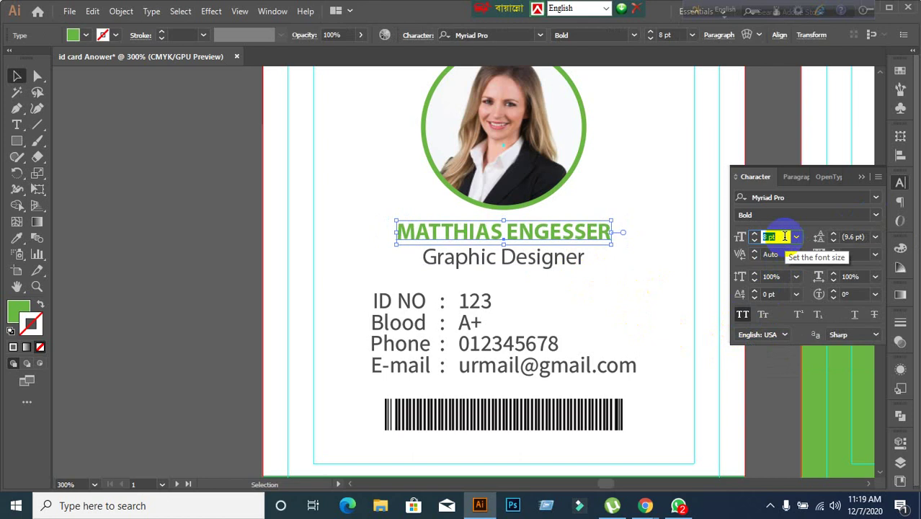
click(544, 291)
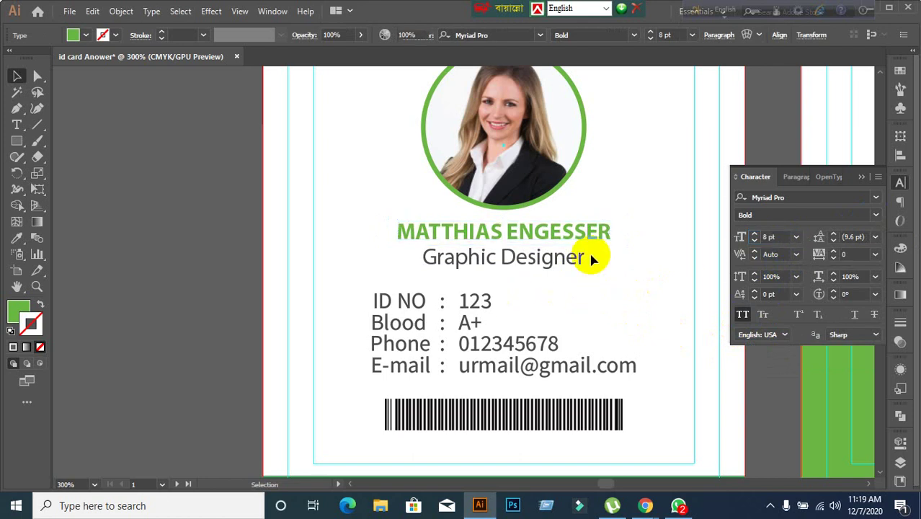
click(742, 316)
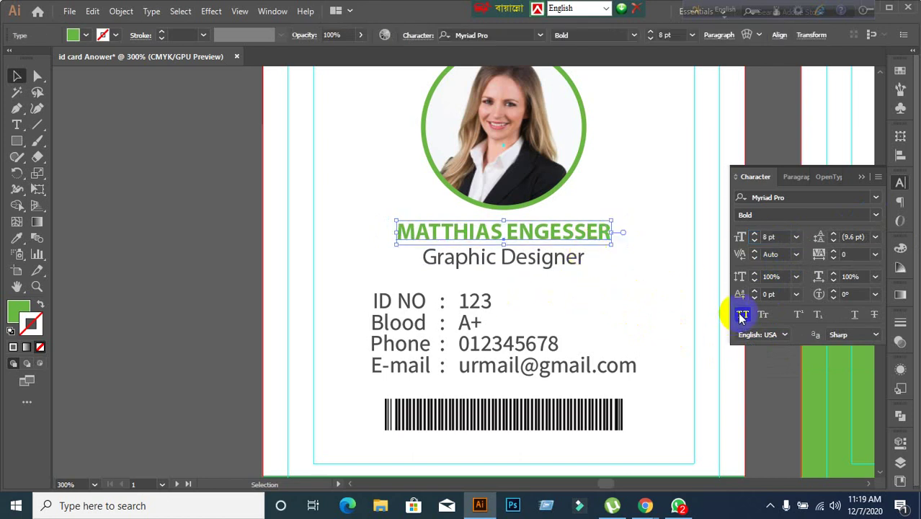
click(743, 316)
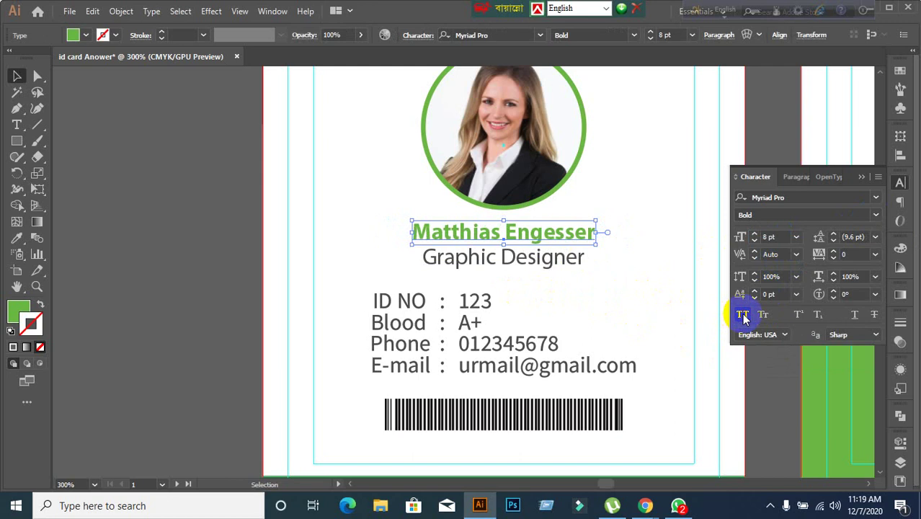
click(742, 315)
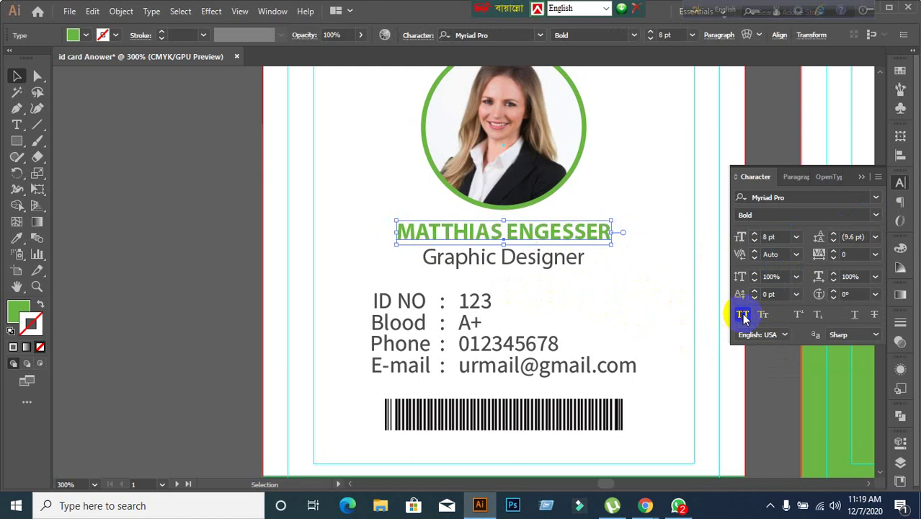
click(576, 299)
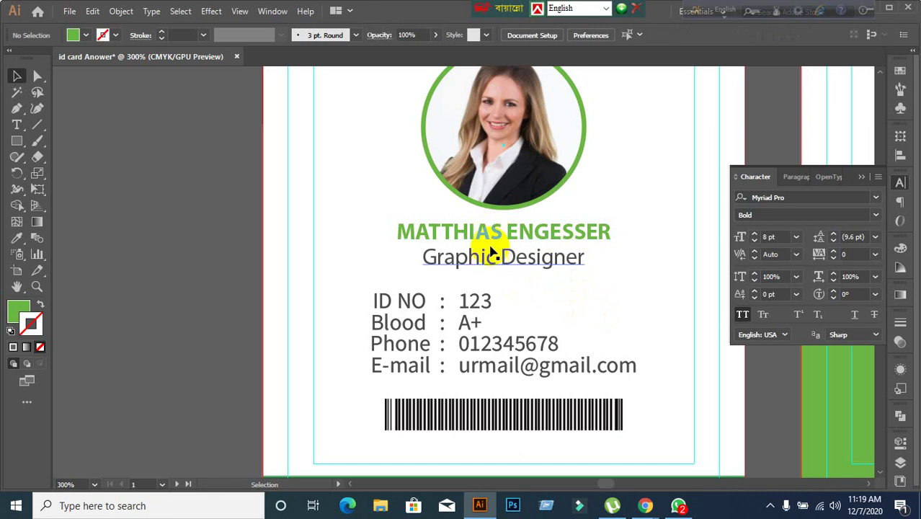
click(491, 234)
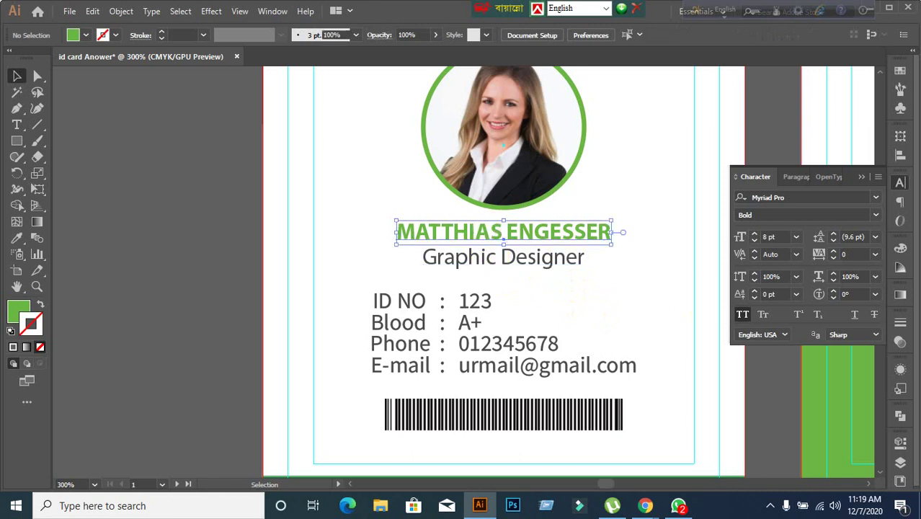
click(876, 215)
click(762, 288)
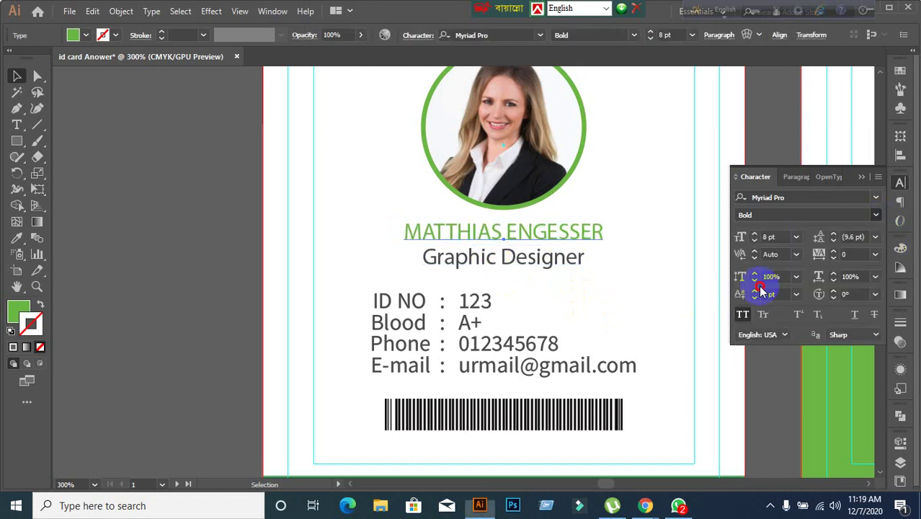
click(561, 252)
click(876, 216)
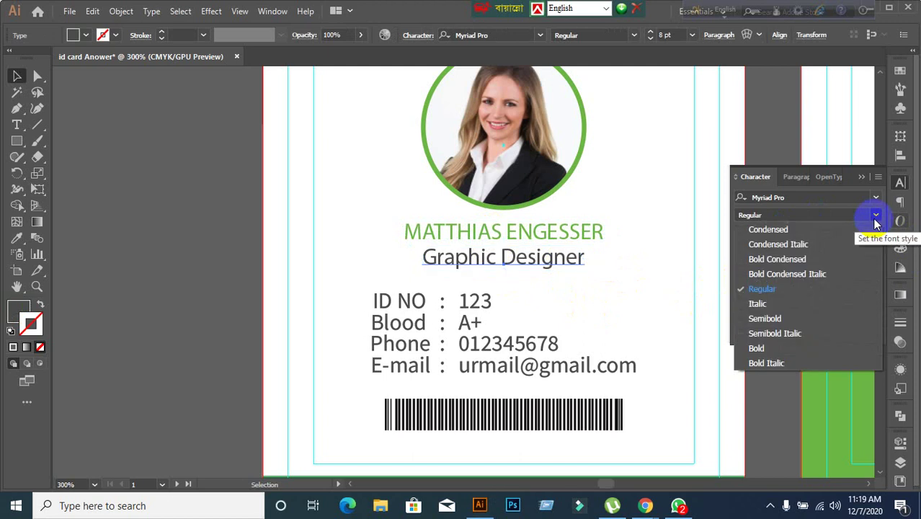
click(589, 245)
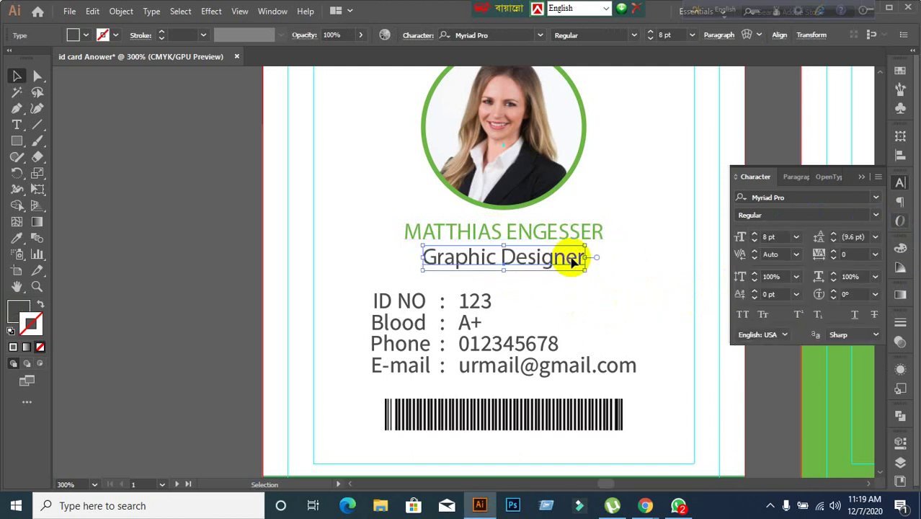
click(875, 216)
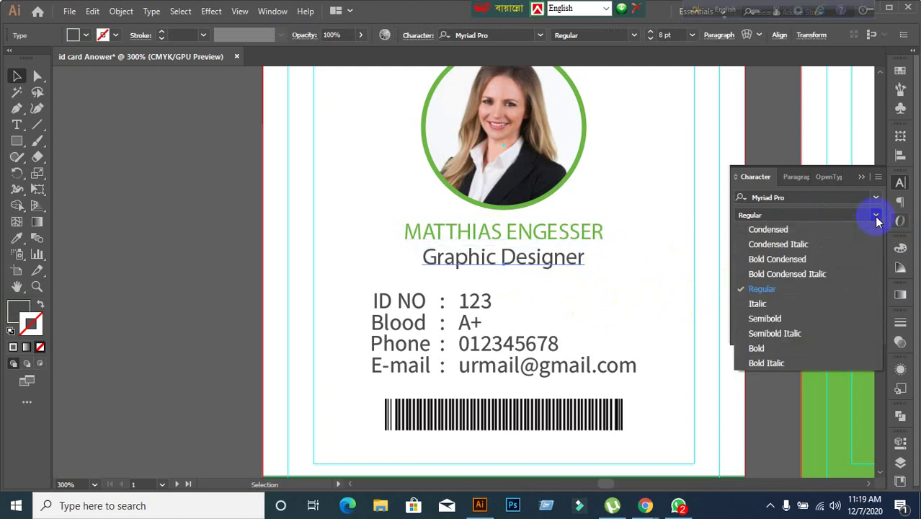
click(876, 217)
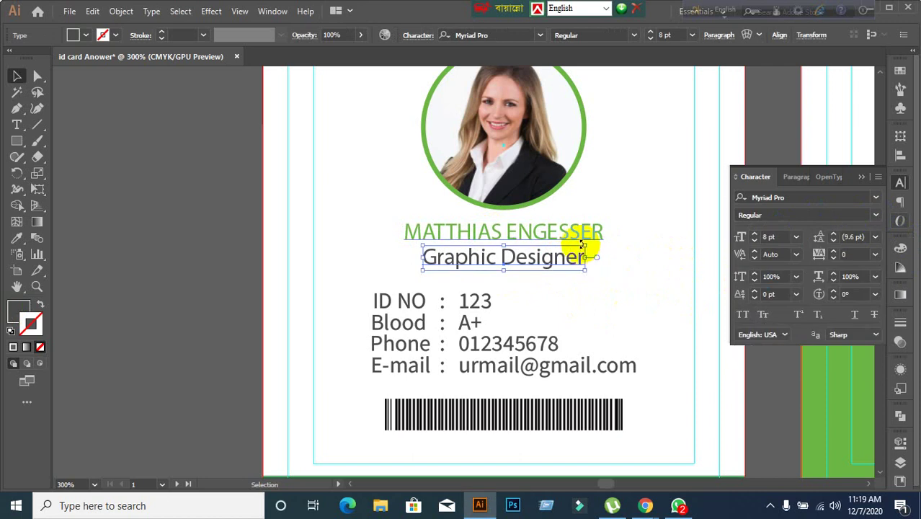
click(807, 197)
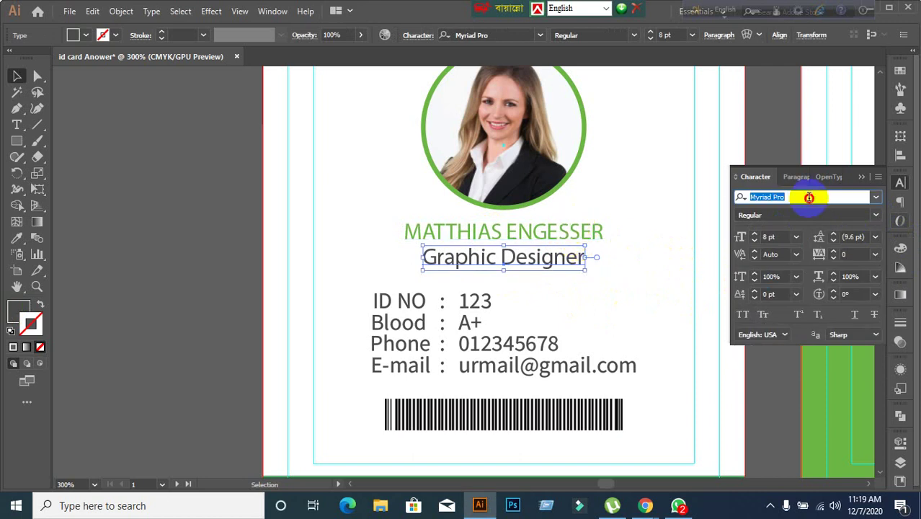
click(582, 235)
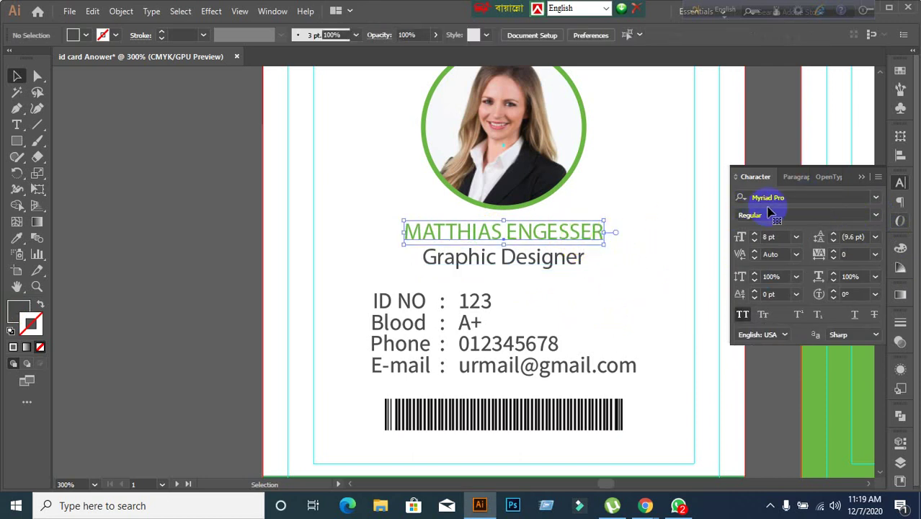
click(794, 199)
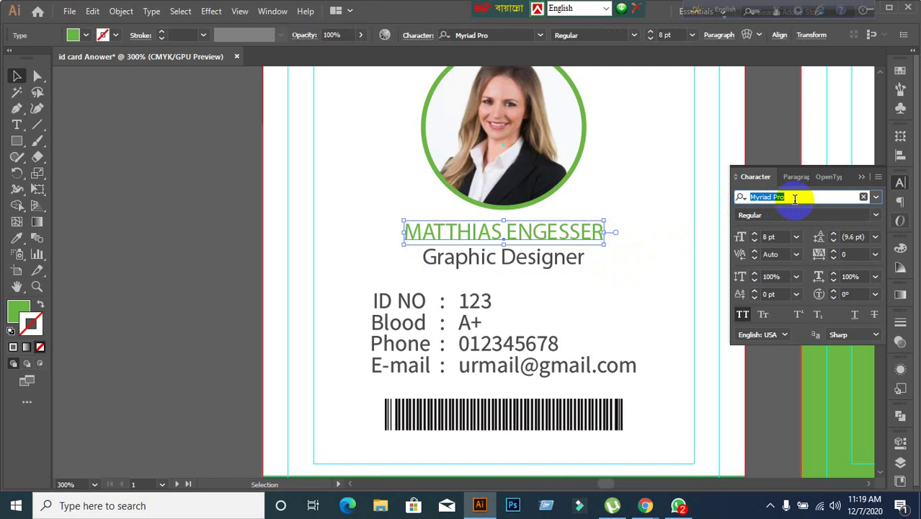
click(875, 216)
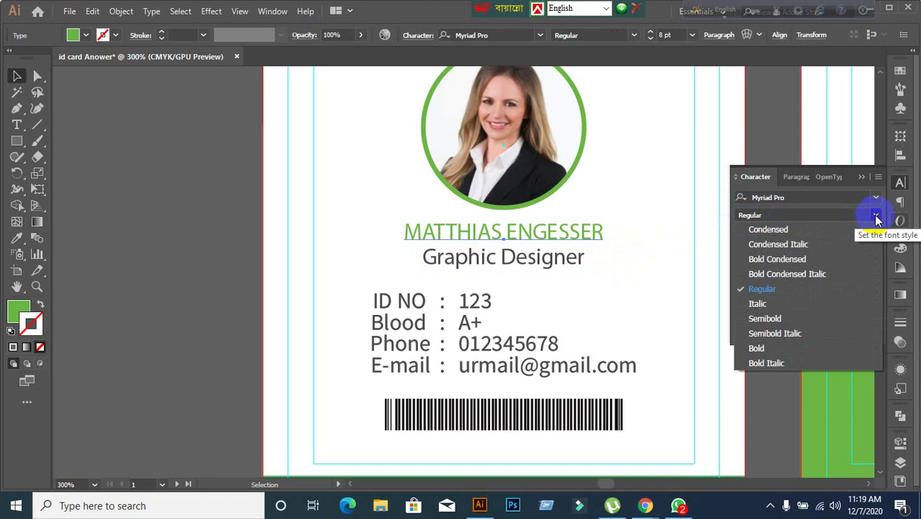
click(757, 348)
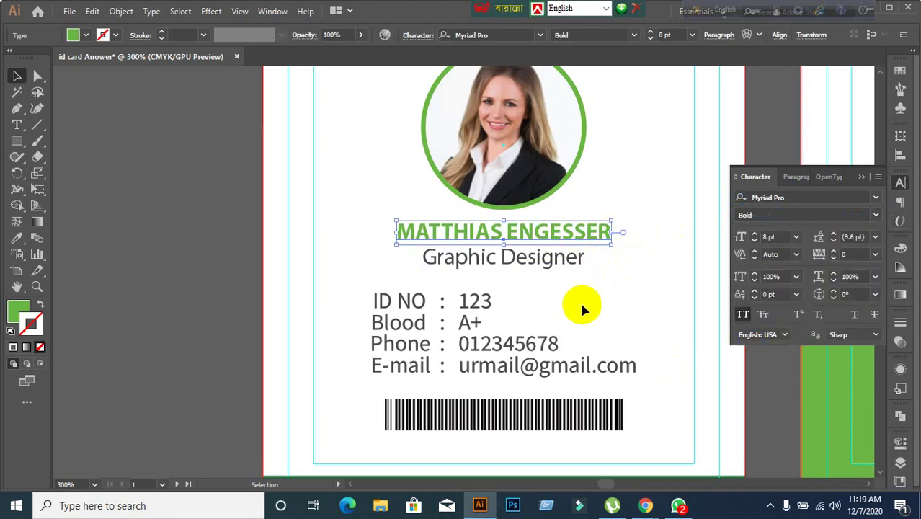
click(559, 266)
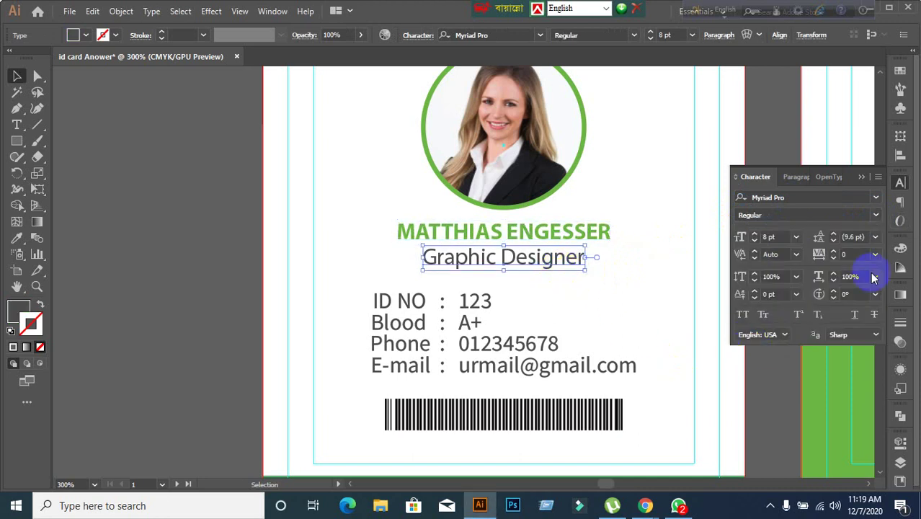
click(875, 216)
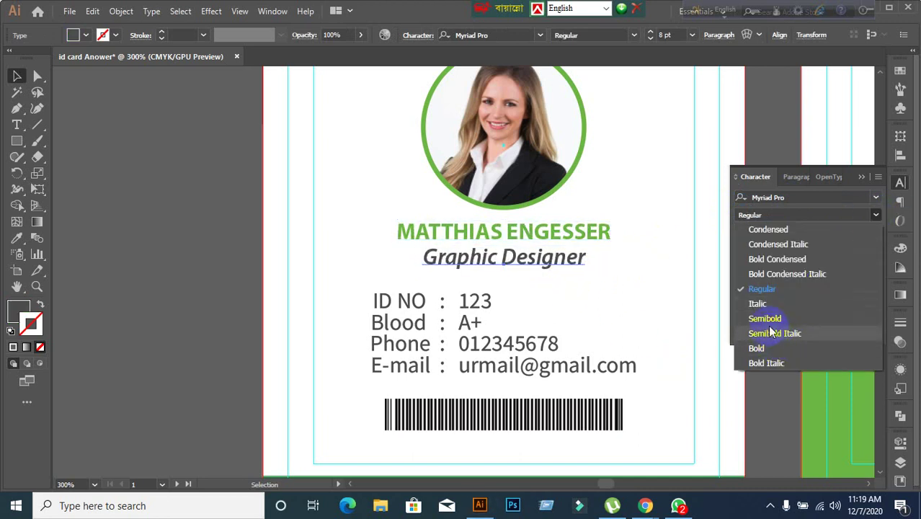
click(112, 303)
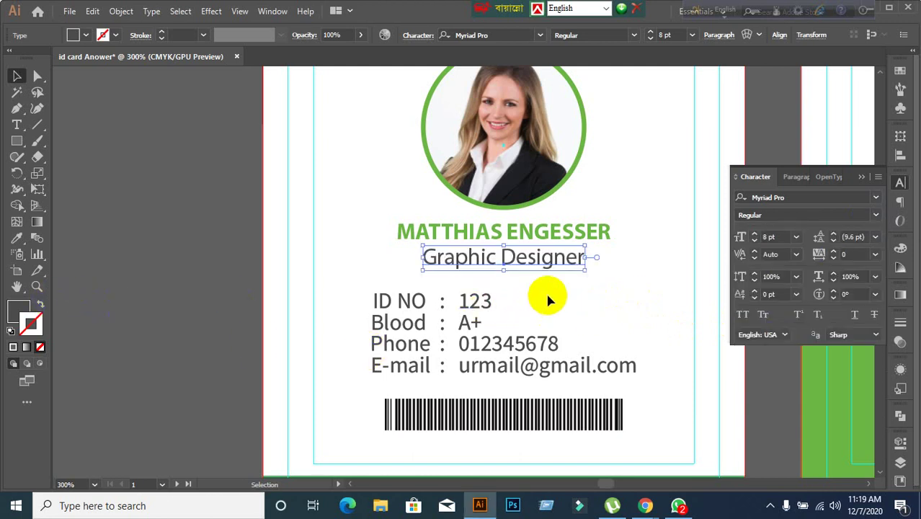
scroll(548, 300, down, 1)
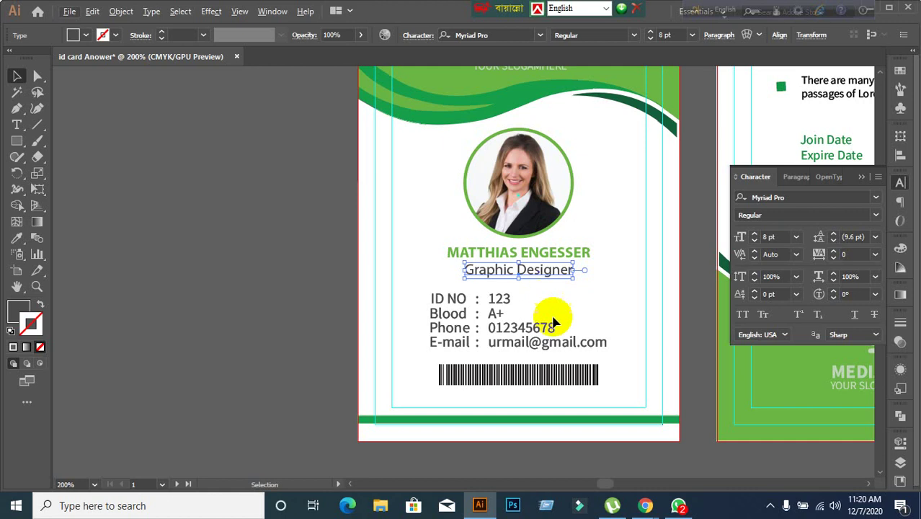
scroll(530, 326, up, 2)
click(385, 279)
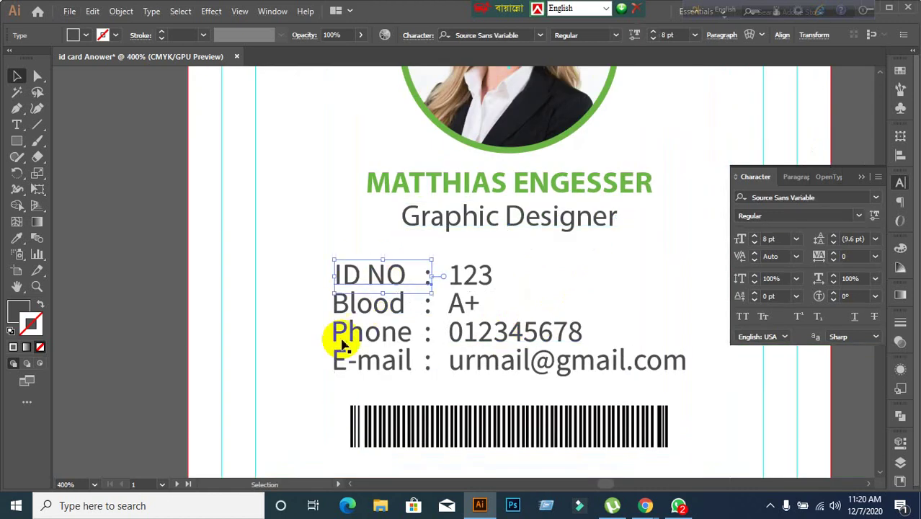
drag(308, 261, 695, 387)
click(305, 282)
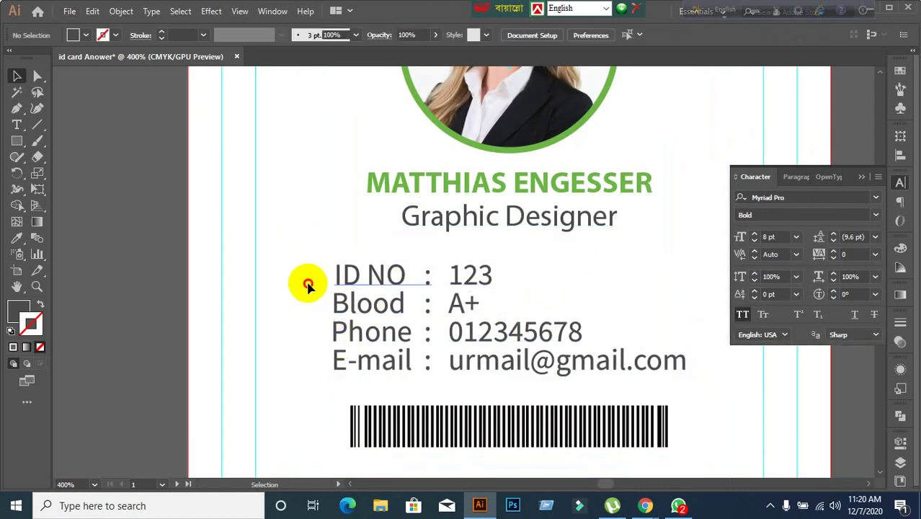
click(364, 278)
click(300, 301)
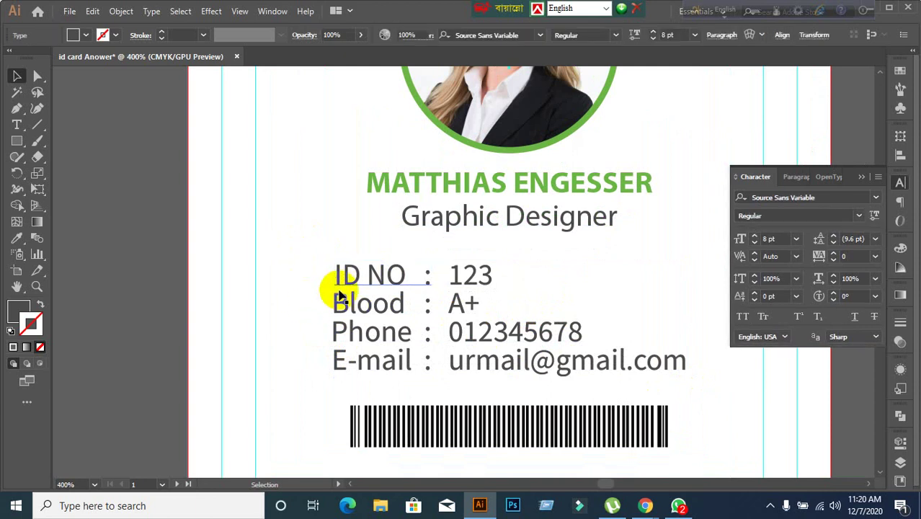
scroll(336, 318, up, 2)
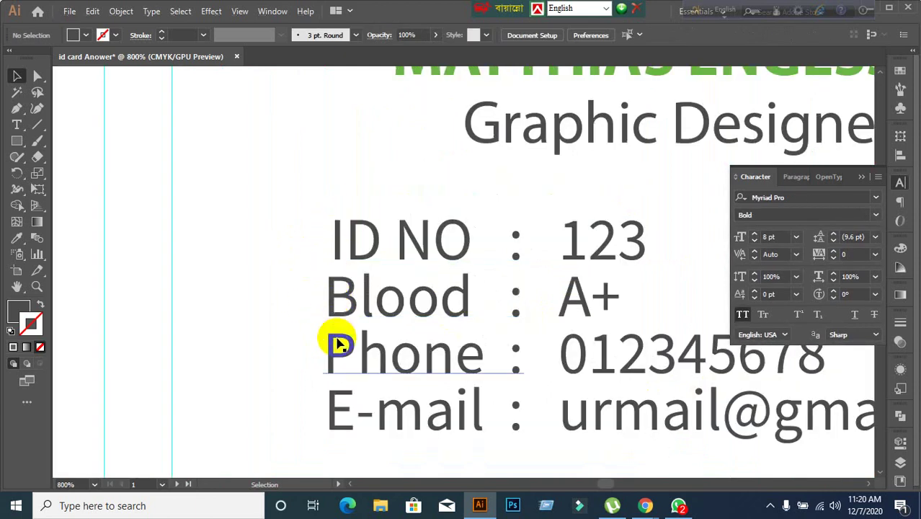
scroll(548, 327, down, 3)
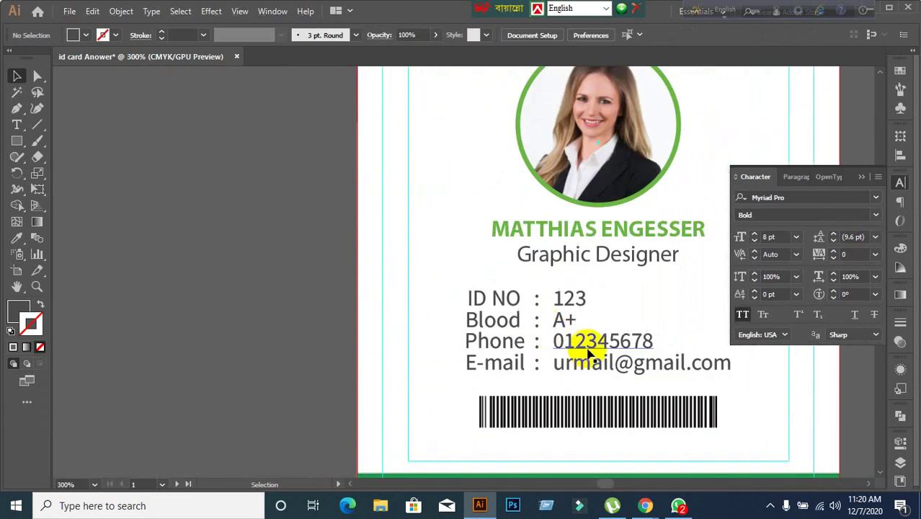
drag(583, 347, 557, 326)
drag(418, 257, 708, 354)
click(719, 403)
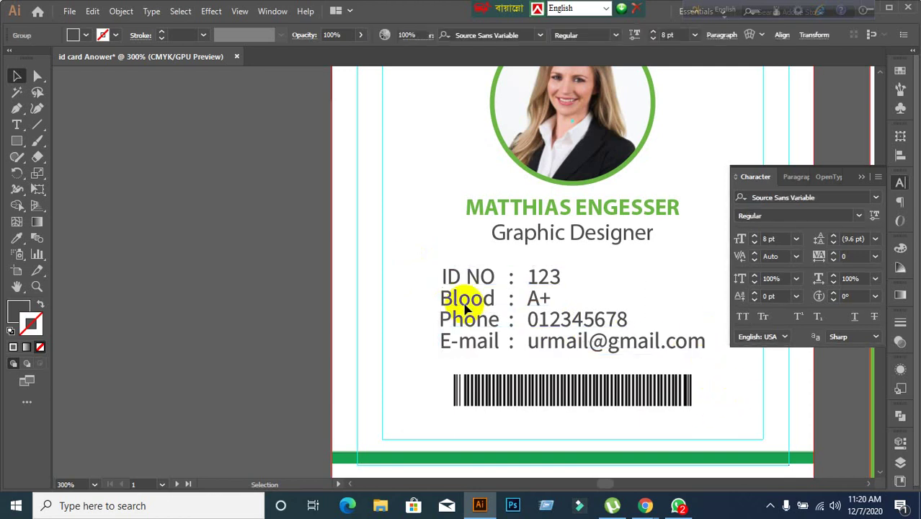
click(454, 286)
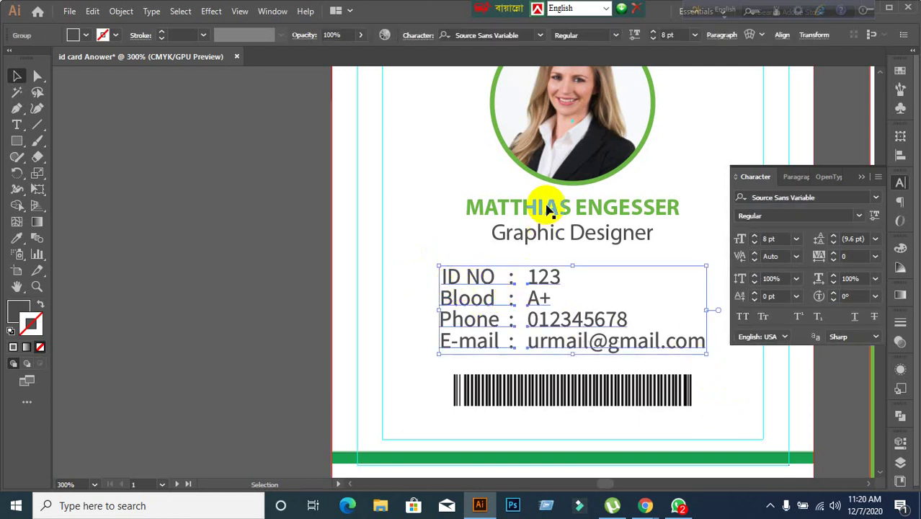
scroll(422, 369, down, 1)
Centre the info rows horizontally on the artboard using the Align panel.
drag(643, 401, 513, 353)
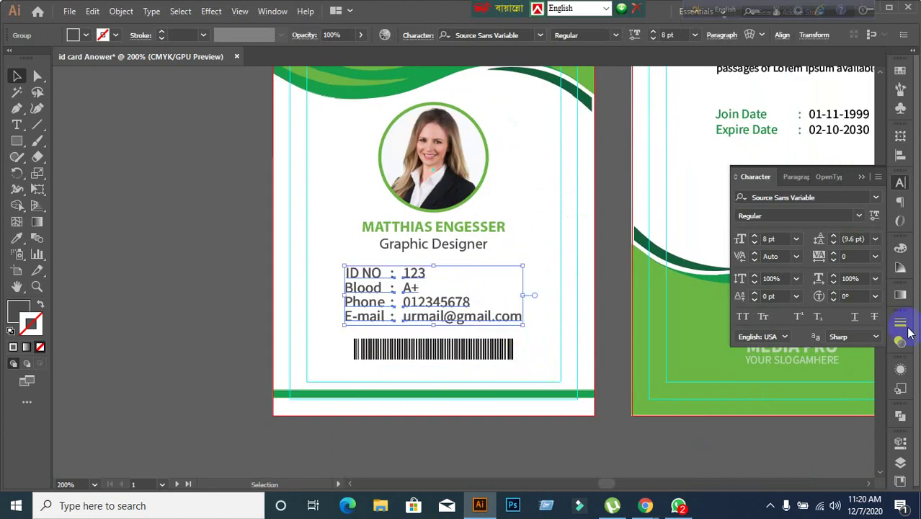
click(901, 156)
click(906, 160)
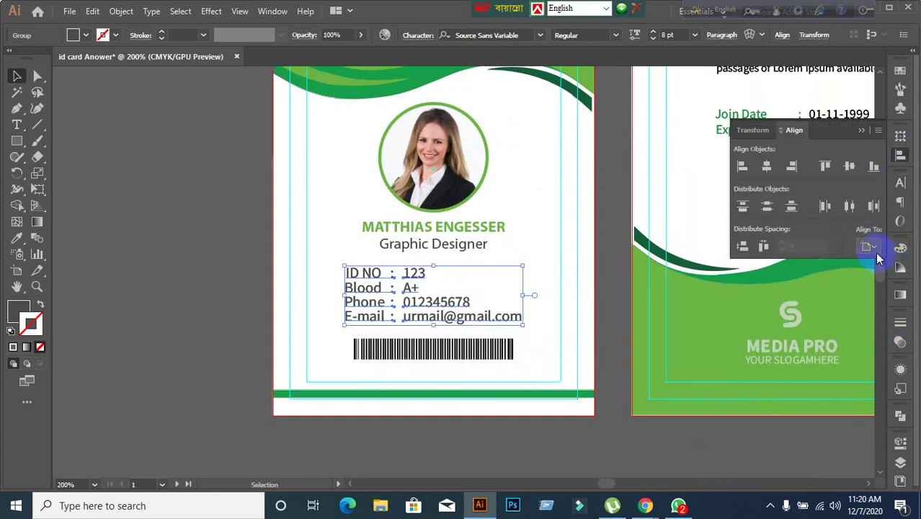
click(874, 248)
click(865, 293)
click(766, 166)
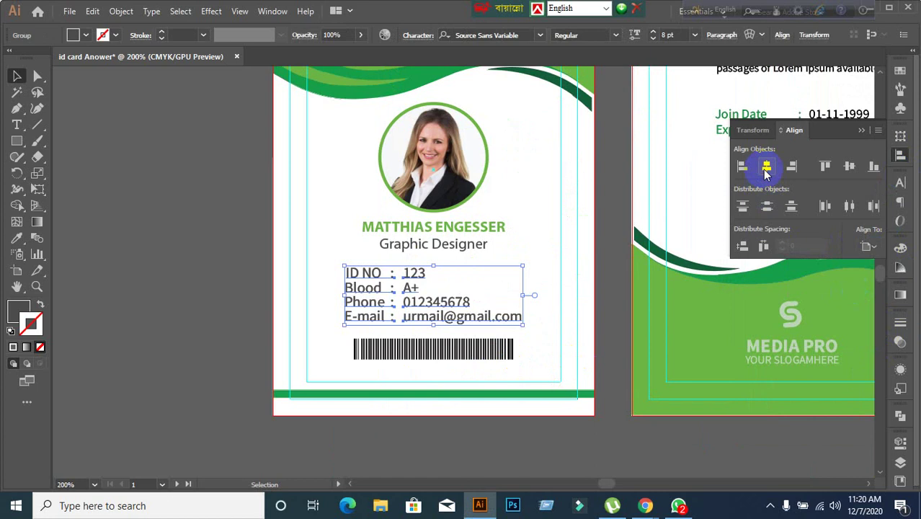
click(597, 238)
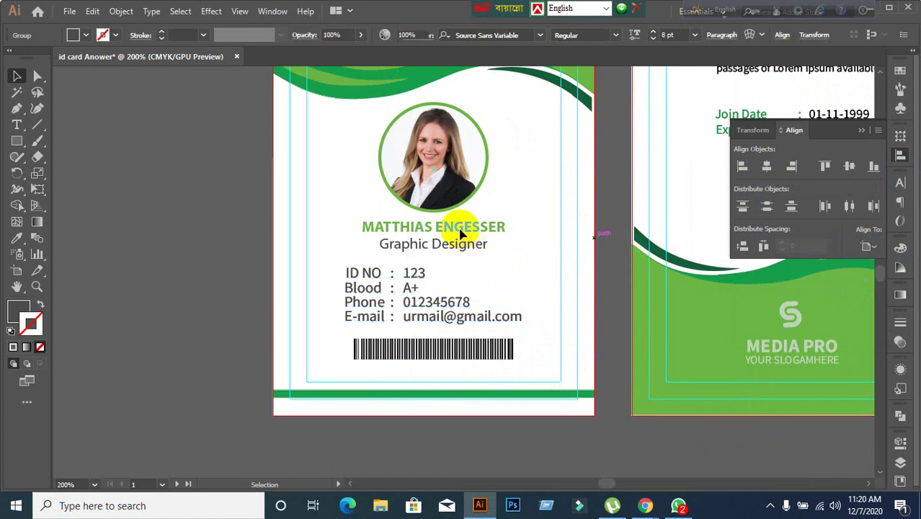
Group the cardholder's name with the Graphic Designer title.
click(462, 235)
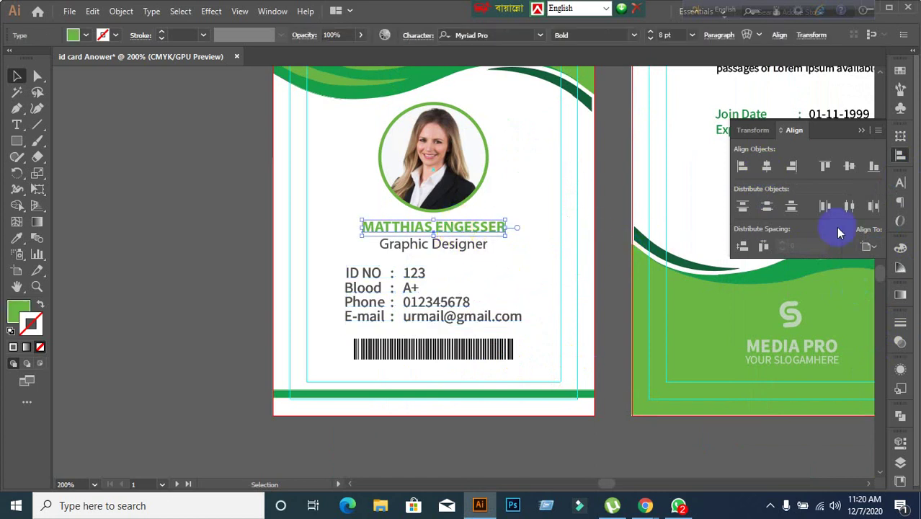
shift+click(429, 251)
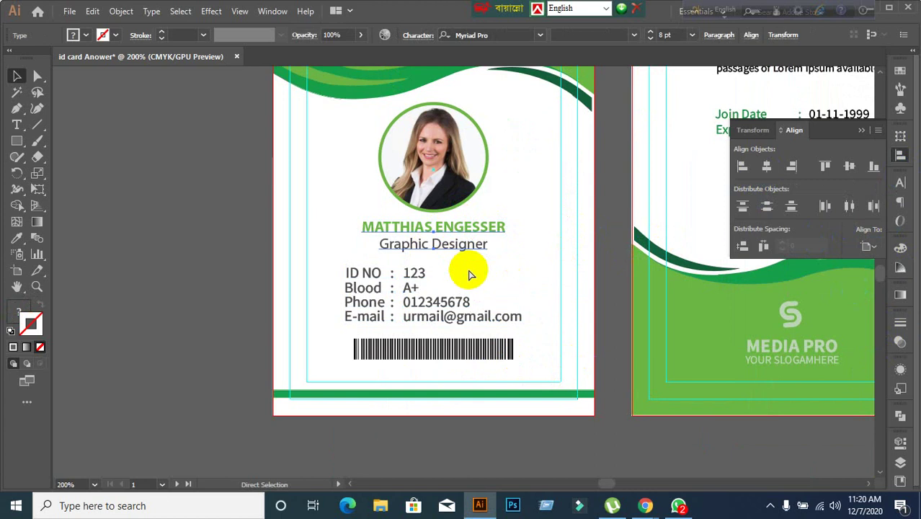
key(ctrl+g)
click(533, 239)
Centre the circular photo and name group horizontally on the artboard.
click(426, 188)
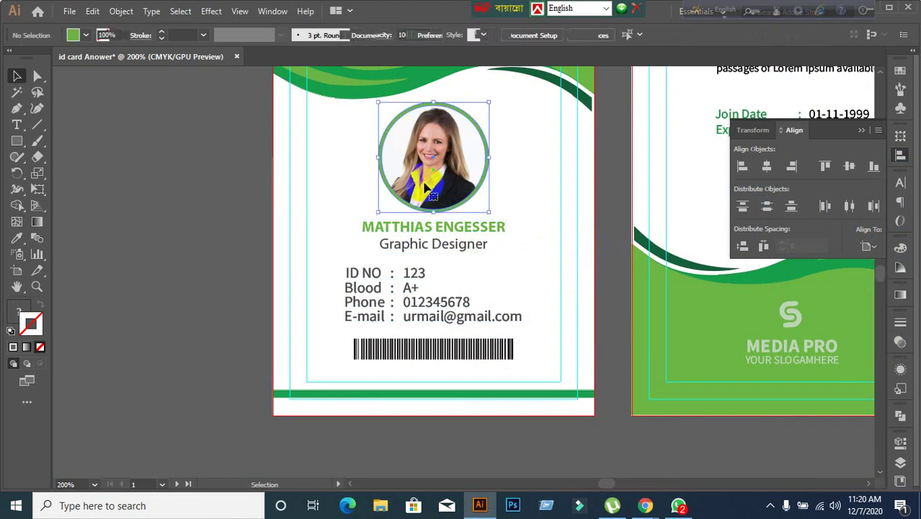
shift+click(458, 235)
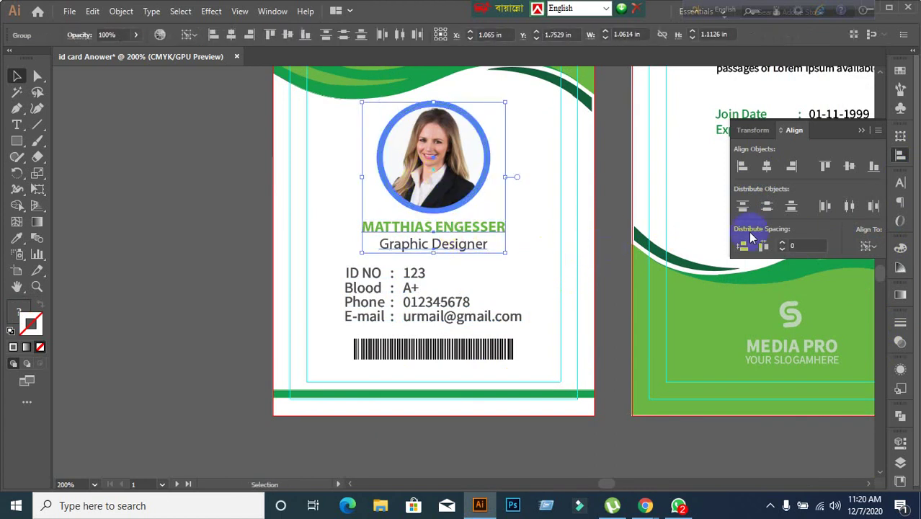
click(767, 167)
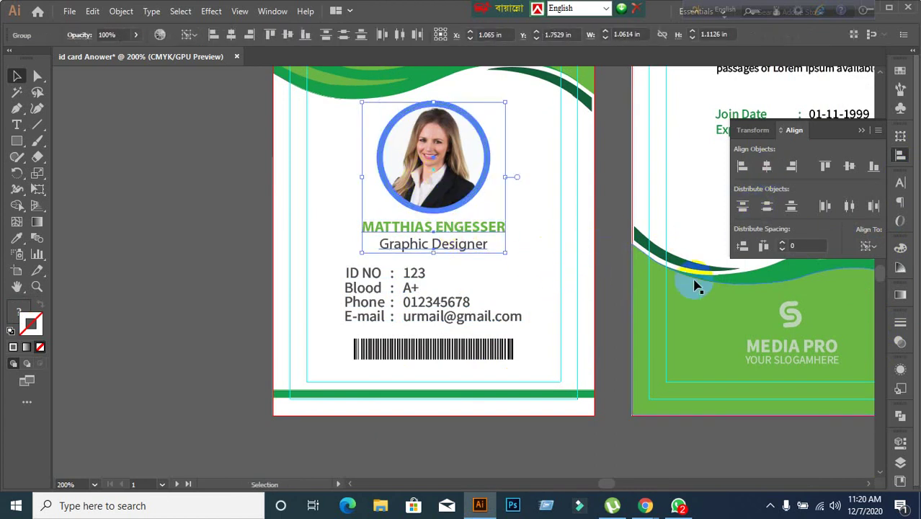
click(609, 276)
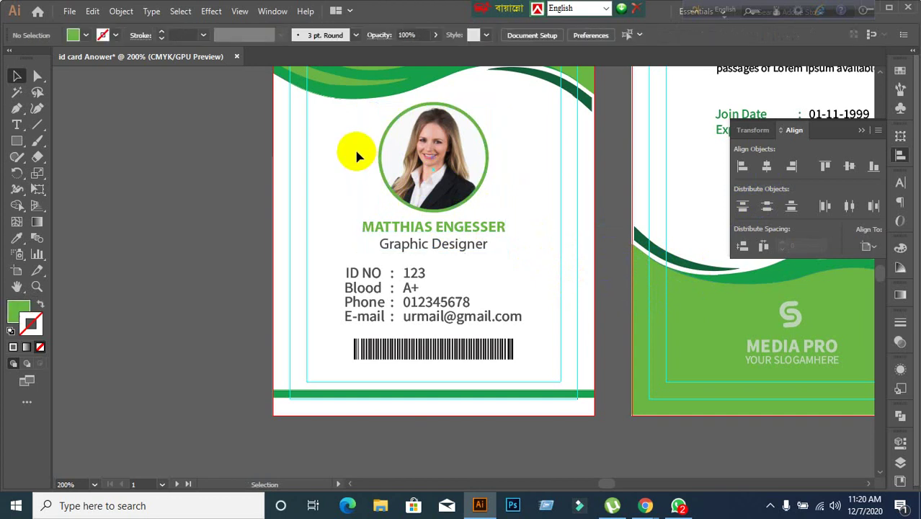
drag(353, 147, 467, 249)
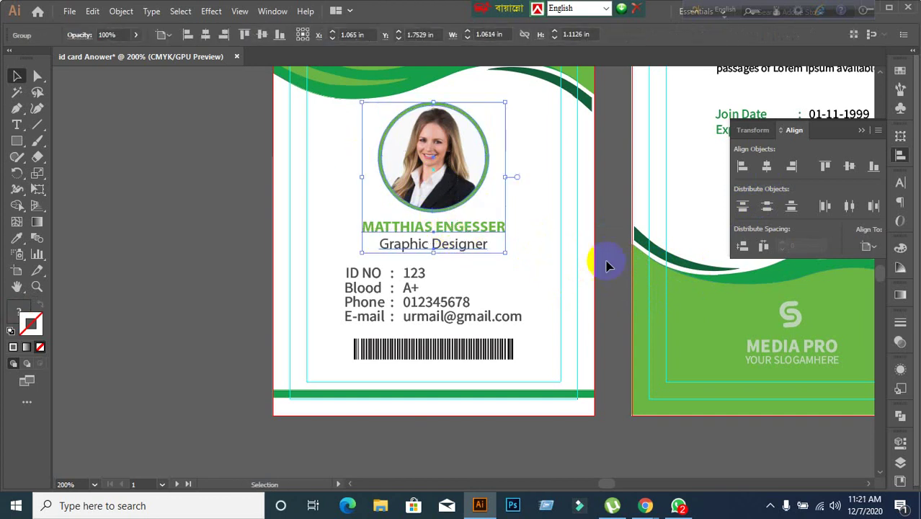
click(868, 248)
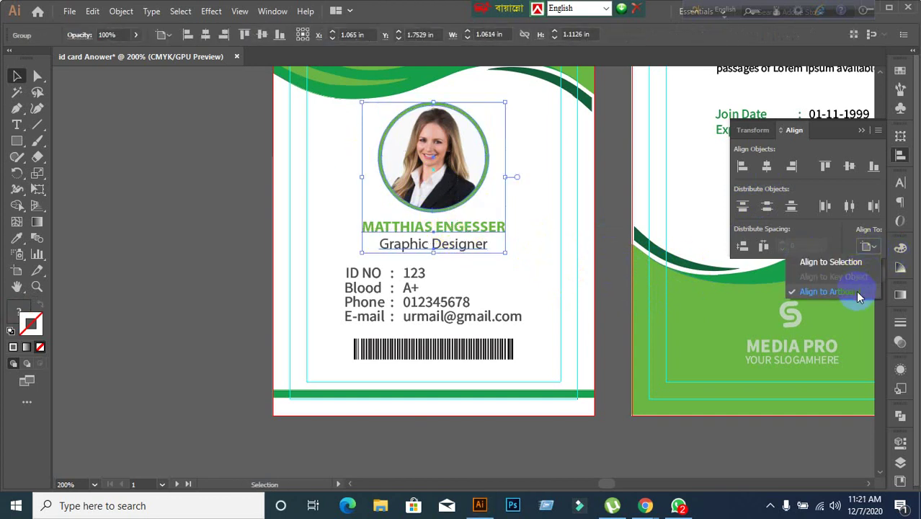
click(859, 290)
click(767, 166)
click(591, 295)
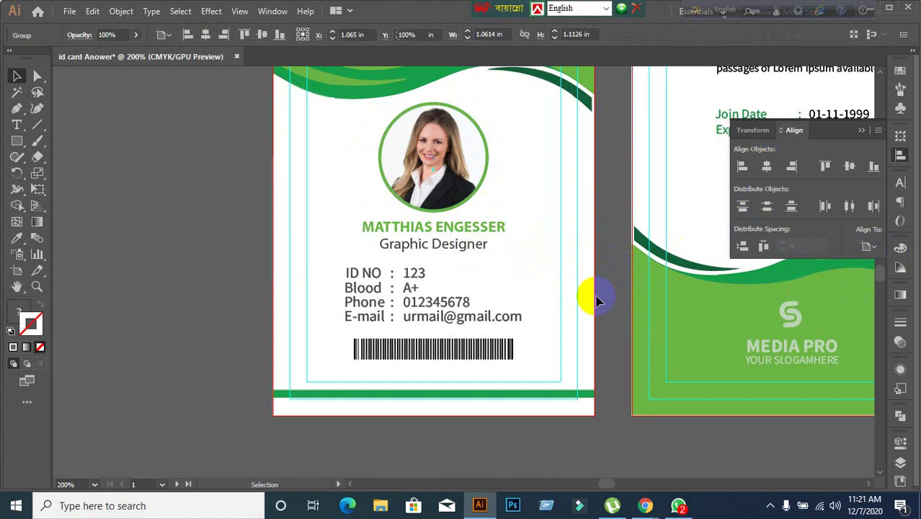
scroll(588, 328, down, 1)
scroll(584, 320, up, 1)
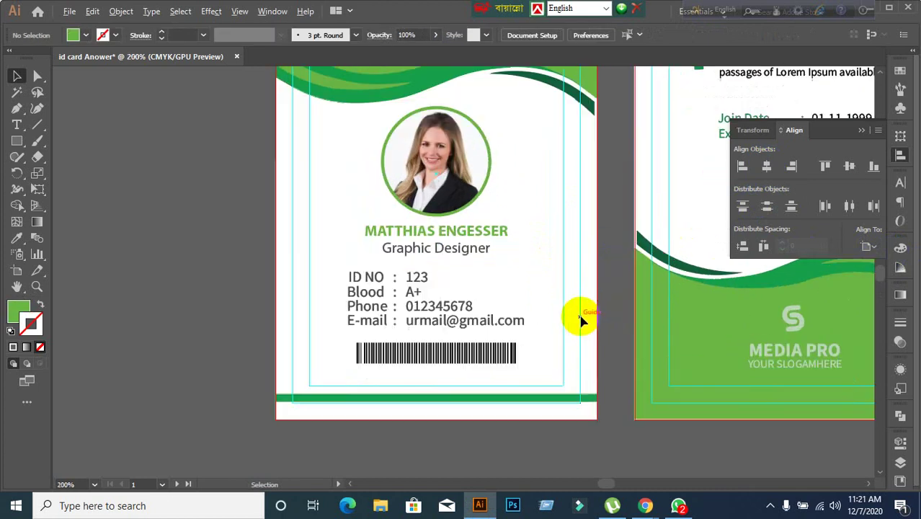
scroll(583, 320, down, 1)
Pan up to the shapes above the cards and drag the red wave out to the yellow shape's right.
drag(582, 321, 490, 315)
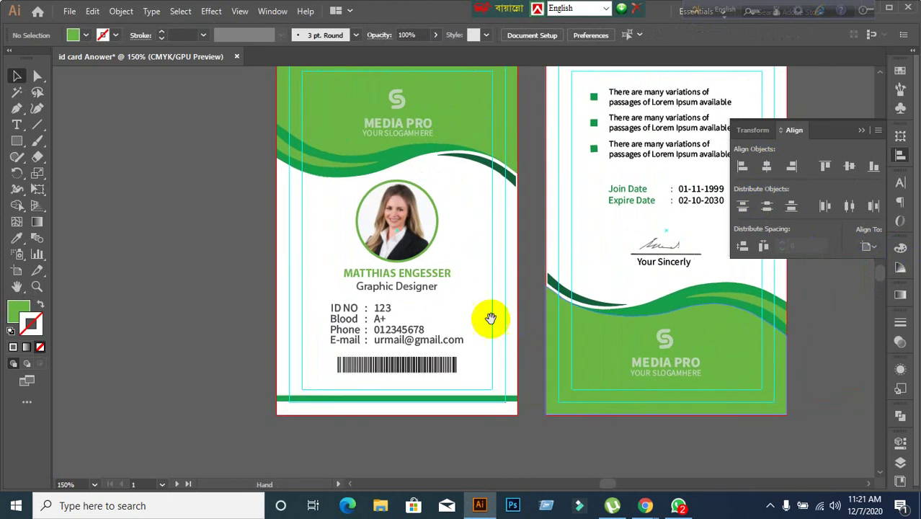
drag(659, 316, 554, 296)
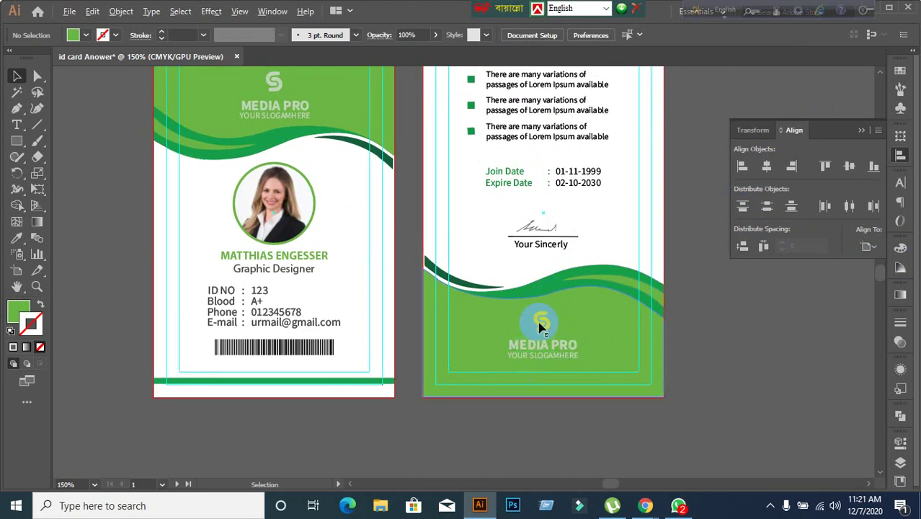
scroll(533, 296, up, 2)
scroll(449, 123, up, 4)
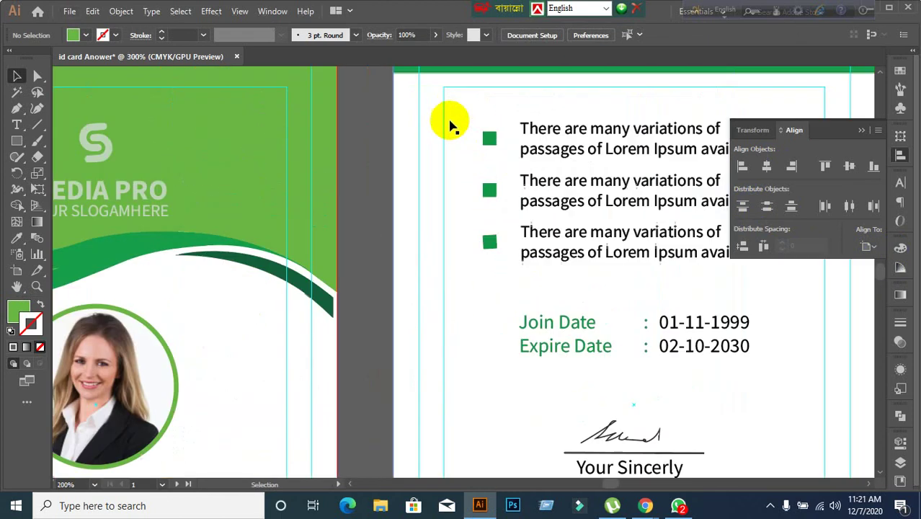
scroll(449, 127, down, 4)
scroll(468, 189, up, 1)
scroll(470, 186, down, 1)
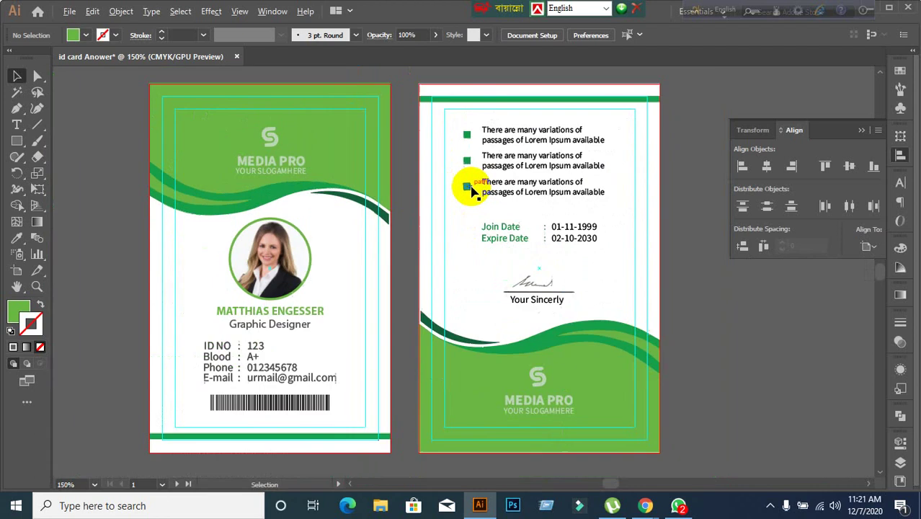
drag(421, 225, 442, 450)
drag(251, 196, 477, 195)
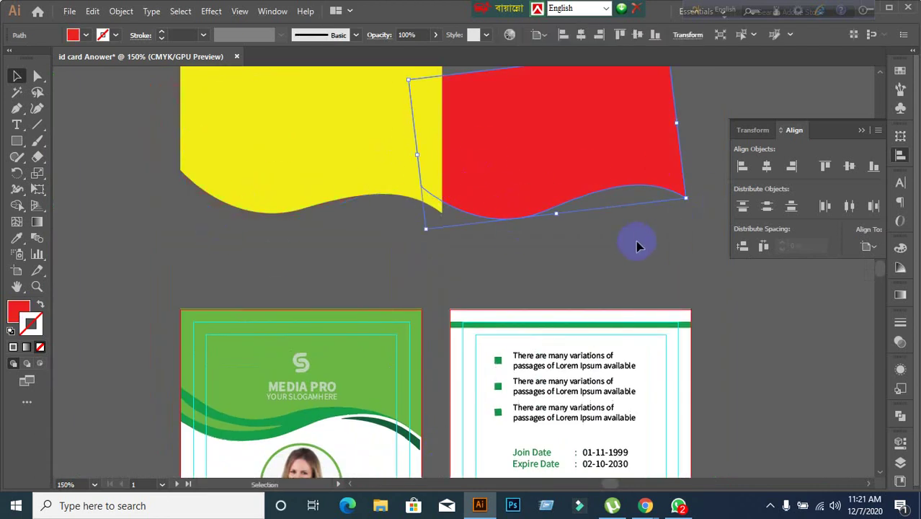
Undo the move and draw a new red rectangle beside the yellow shape.
key(ctrl+z)
key(ctrl+z)
scroll(534, 271, down, 1)
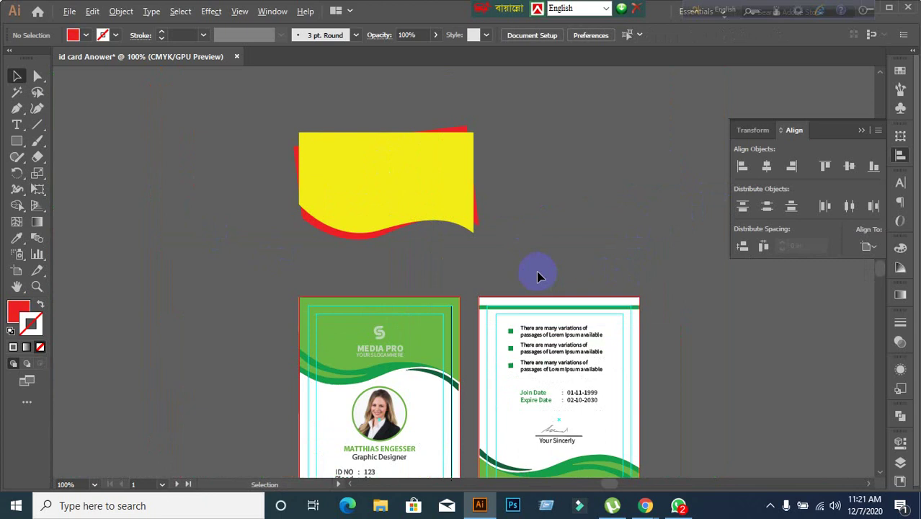
drag(534, 271, 417, 240)
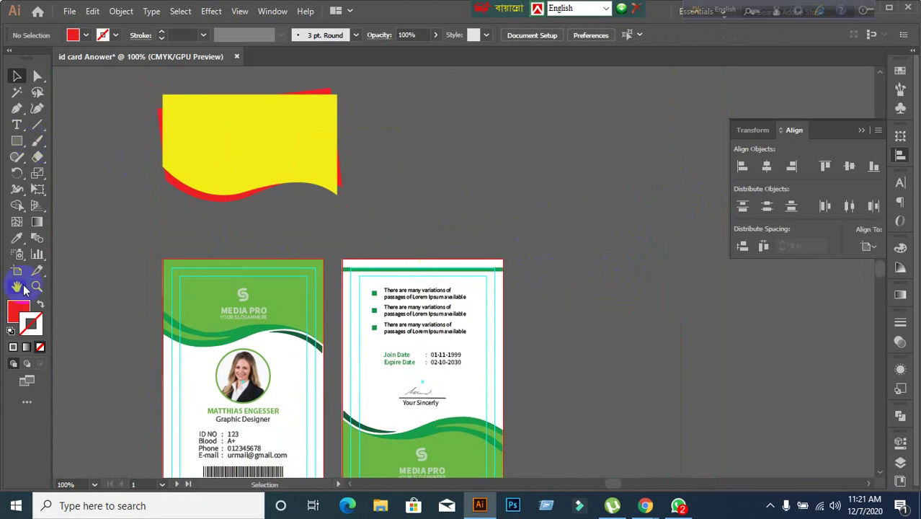
click(19, 309)
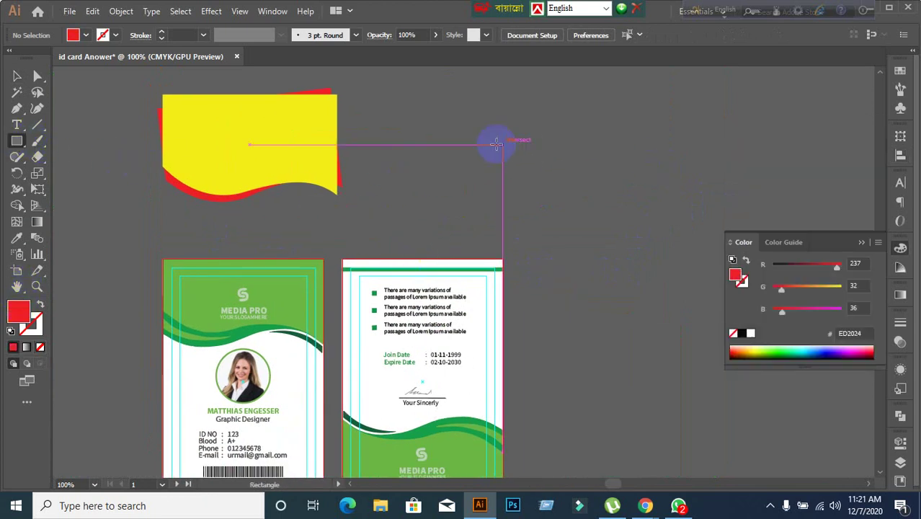
drag(435, 101, 668, 212)
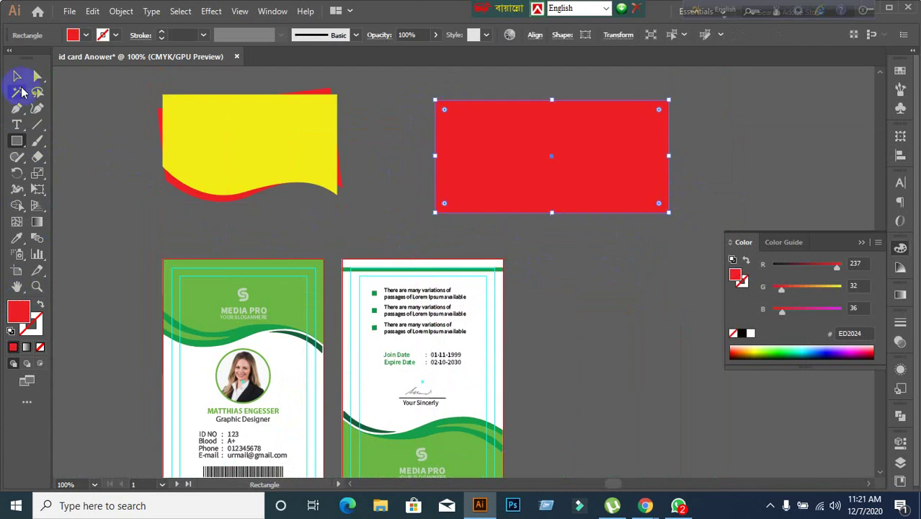
Add a midpoint anchor on the rectangle's bottom edge and drag it into a gentle wave.
click(17, 76)
drag(17, 111, 77, 124)
click(580, 213)
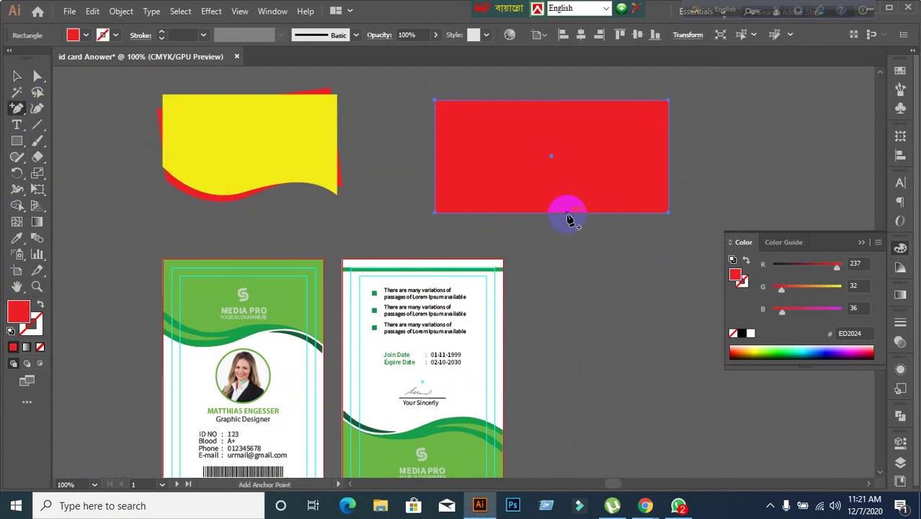
click(562, 214)
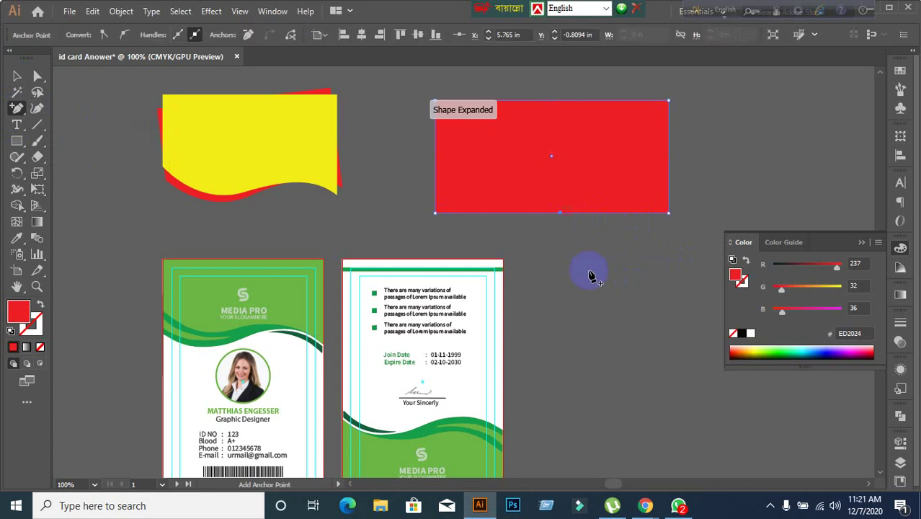
drag(8, 108, 80, 159)
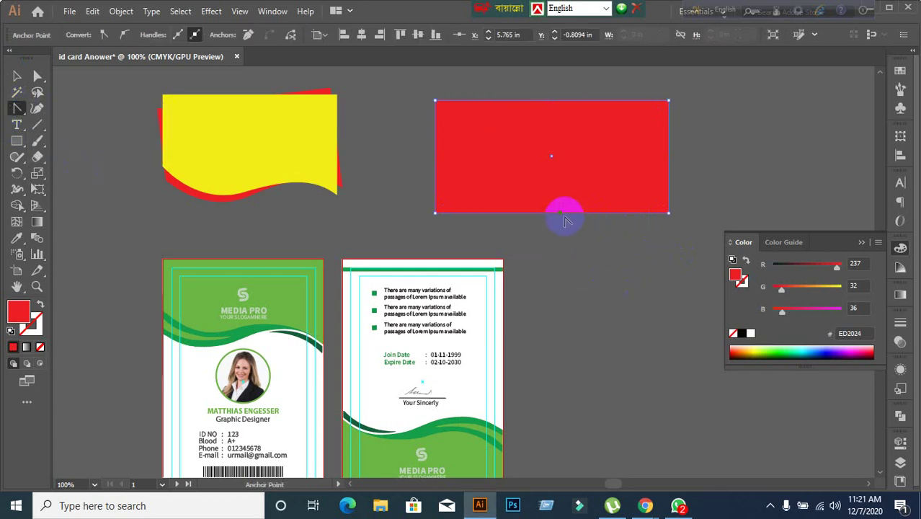
drag(562, 214, 494, 244)
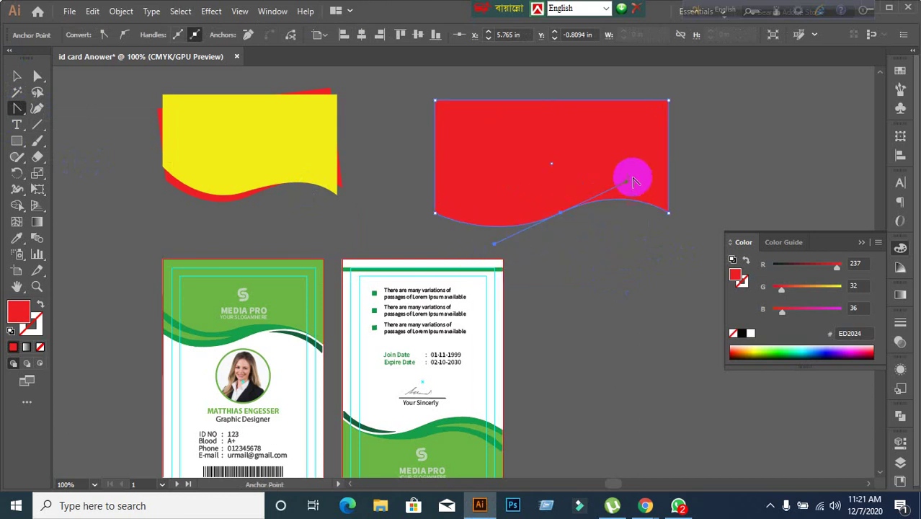
drag(627, 186, 642, 203)
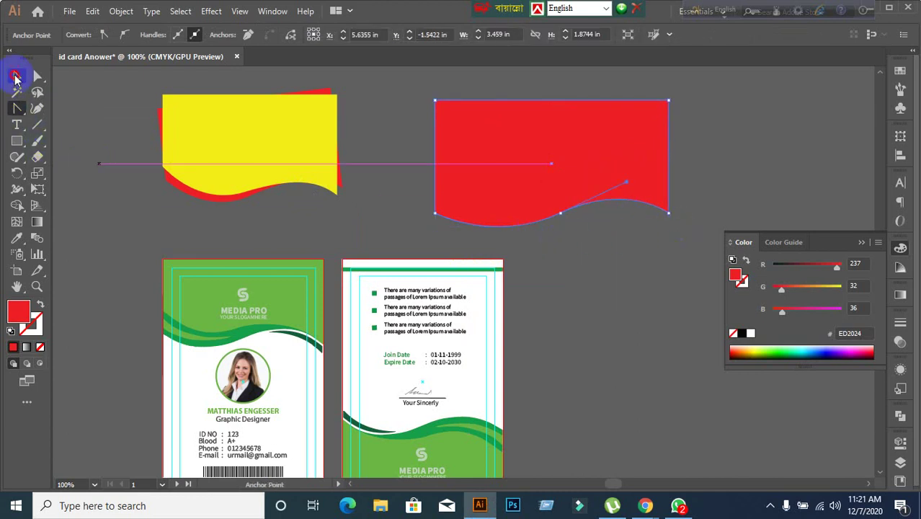
Reshape the wavy bottom by moving its midpoint anchor and handles with Direct Selection.
click(17, 76)
click(36, 76)
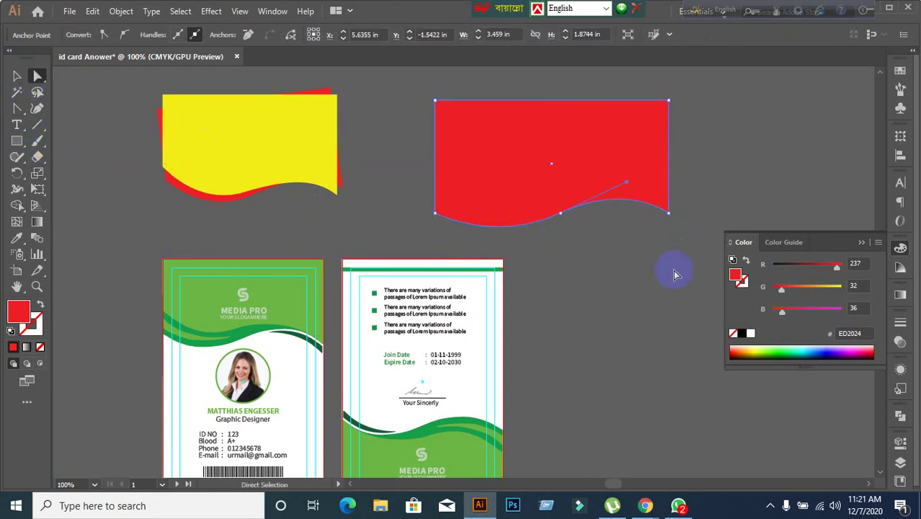
click(560, 215)
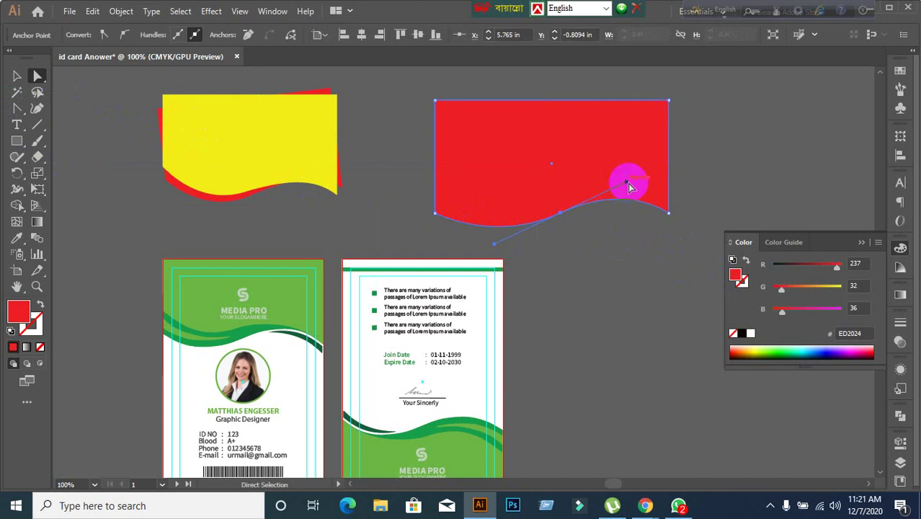
drag(628, 183, 599, 172)
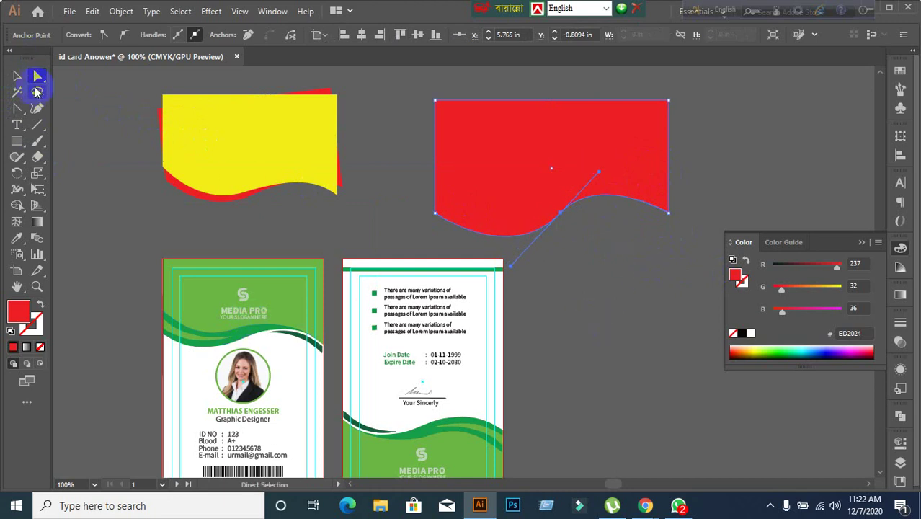
drag(512, 269, 519, 243)
drag(563, 219, 552, 195)
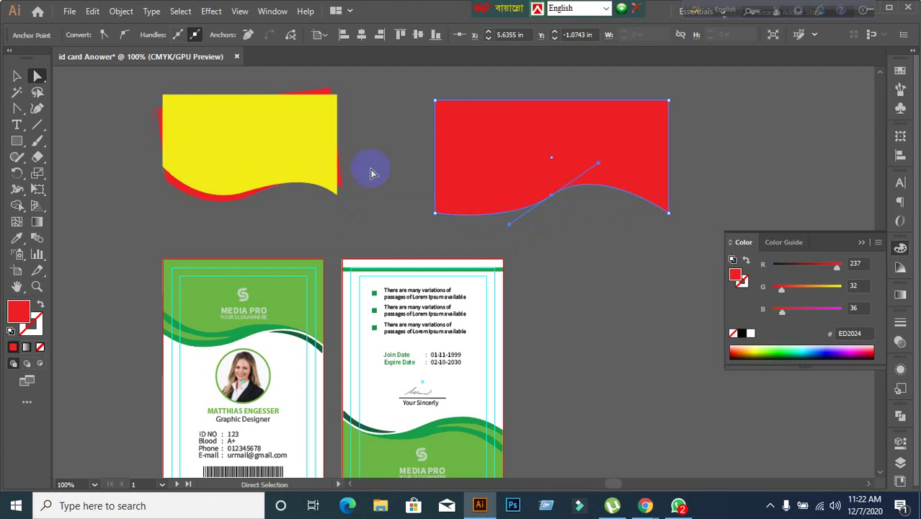
Undo the edits back to a flat bottom, then bend the edge into an S-curve.
ctrl+click(489, 189)
key(ctrl+z)
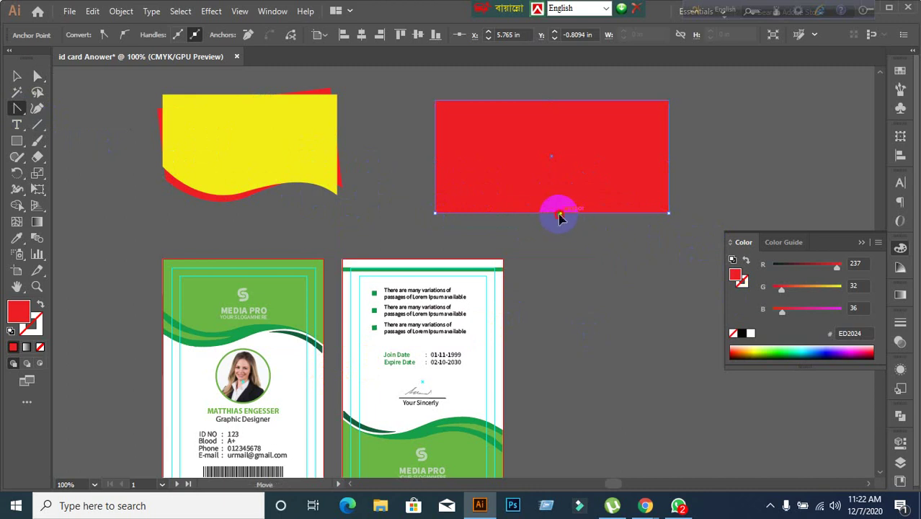
drag(561, 216, 505, 268)
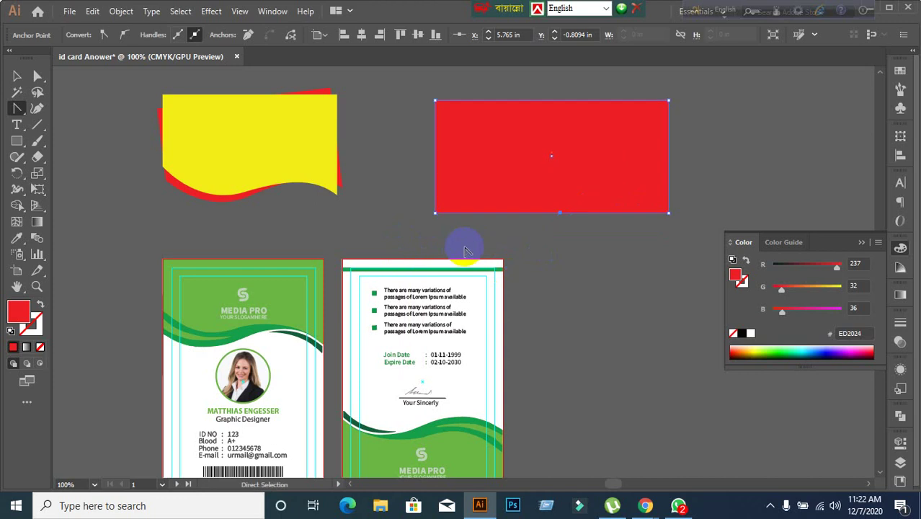
Pull the bottom midpoint anchor down into a point, then round it into a smooth curve.
drag(562, 216, 571, 280)
key(ctrl+z)
click(35, 77)
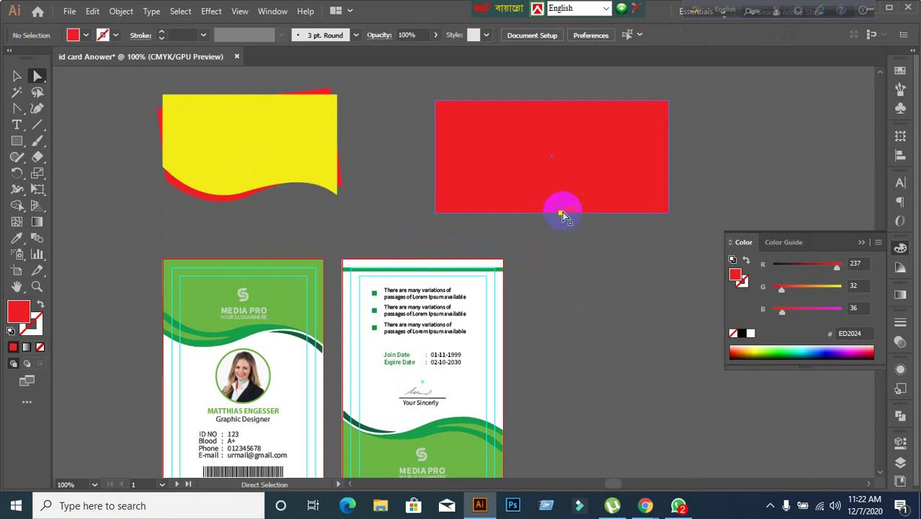
drag(559, 214, 559, 291)
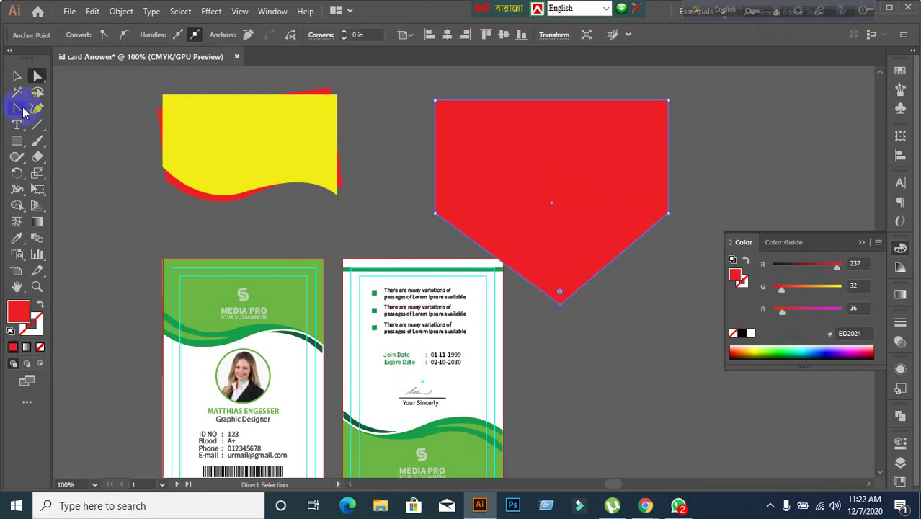
drag(23, 111, 23, 114)
click(62, 154)
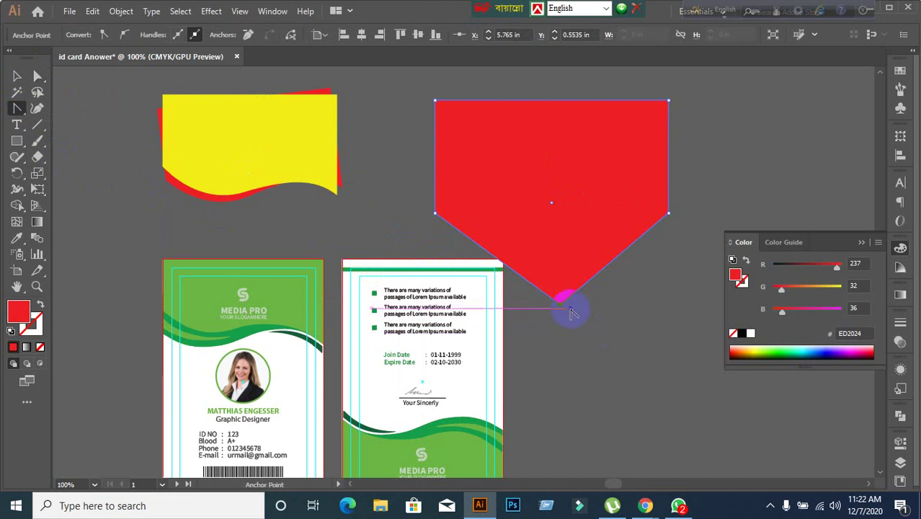
drag(564, 310, 462, 306)
Marquee-select both red shapes and delete them.
click(17, 76)
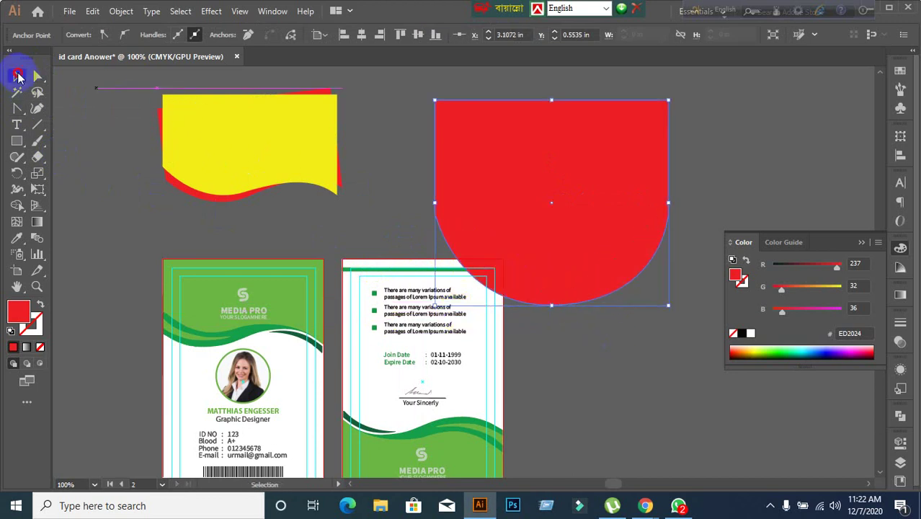
drag(136, 132, 627, 265)
key(Delete)
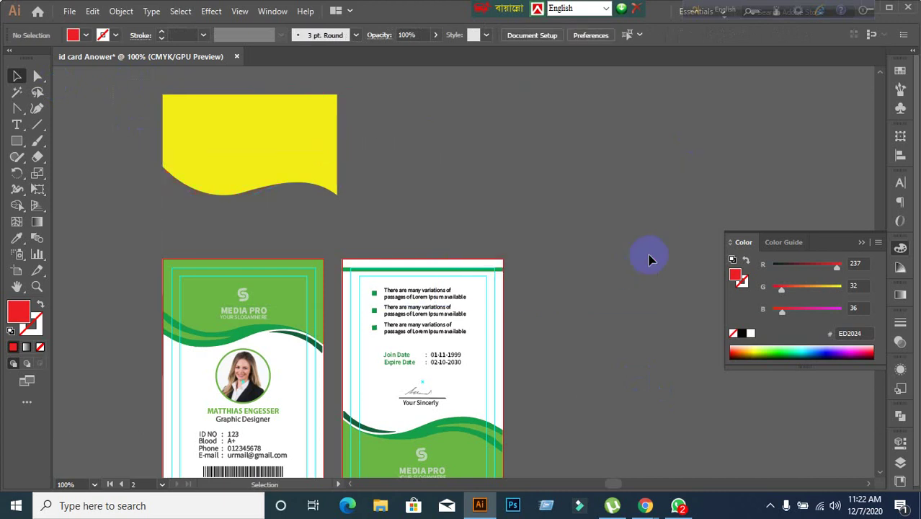
Select the yellow wavy shape on its own and delete it.
key(ctrl+z)
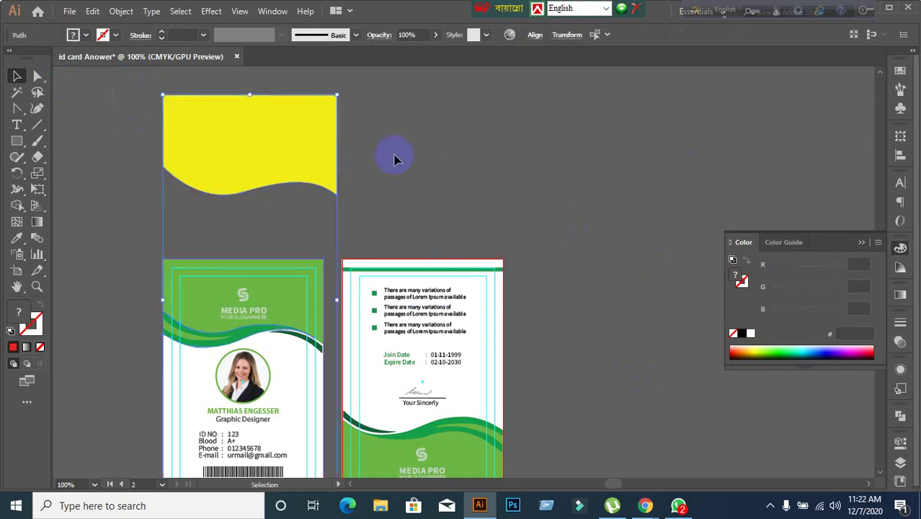
click(563, 212)
click(263, 169)
key(Delete)
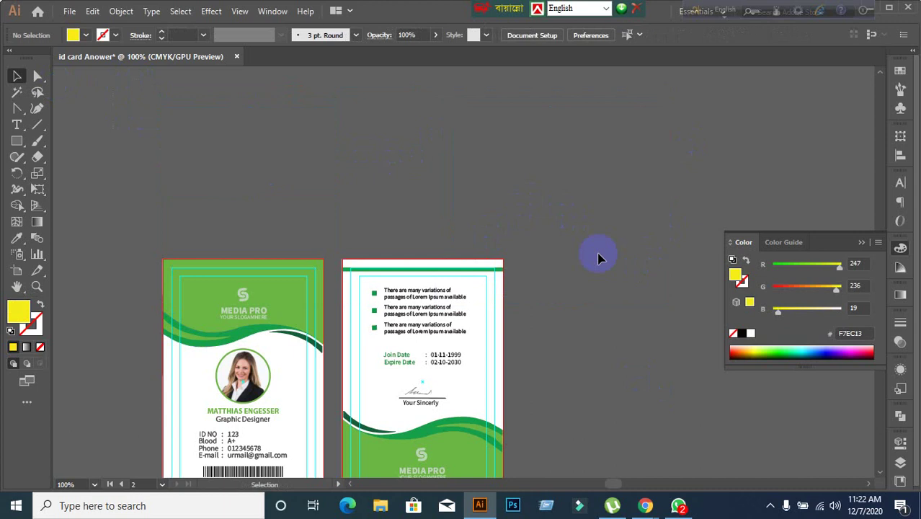
Close the ID card document without saving and minimise Illustrator.
scroll(598, 258, down, 3)
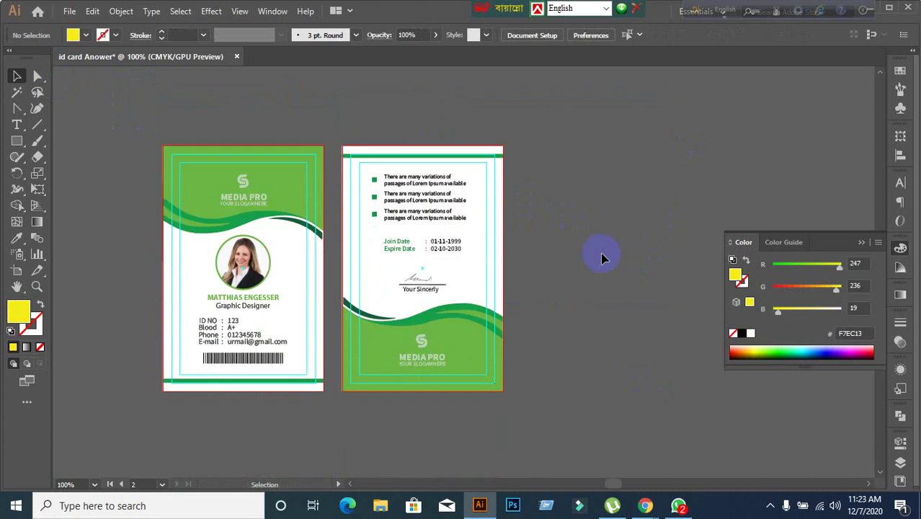
scroll(603, 258, down, 1)
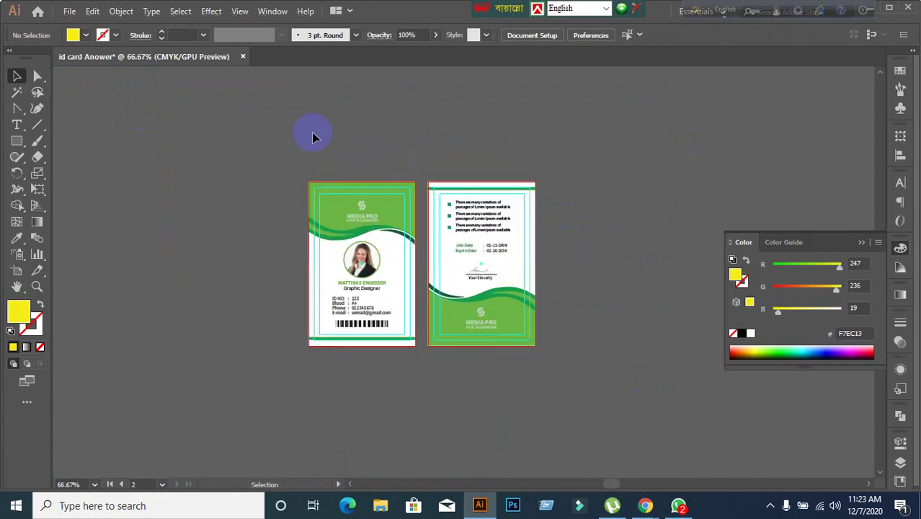
click(243, 57)
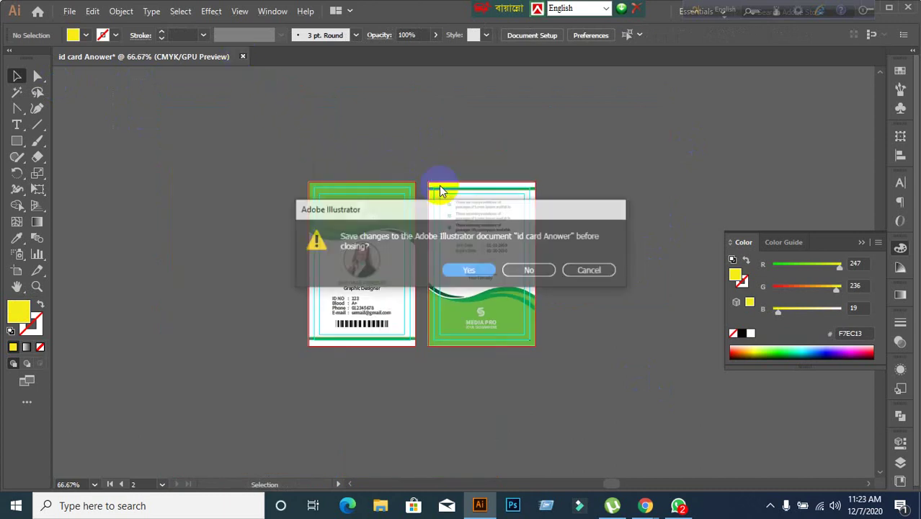
click(526, 271)
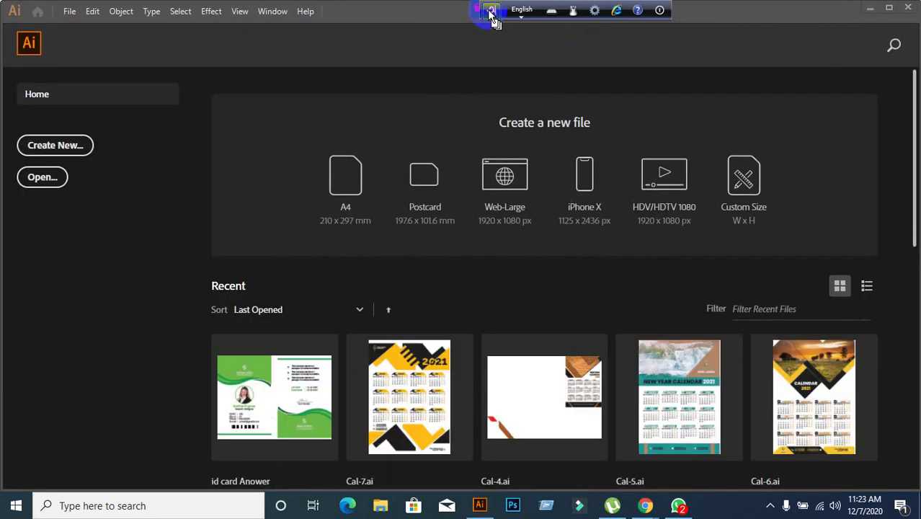
click(870, 9)
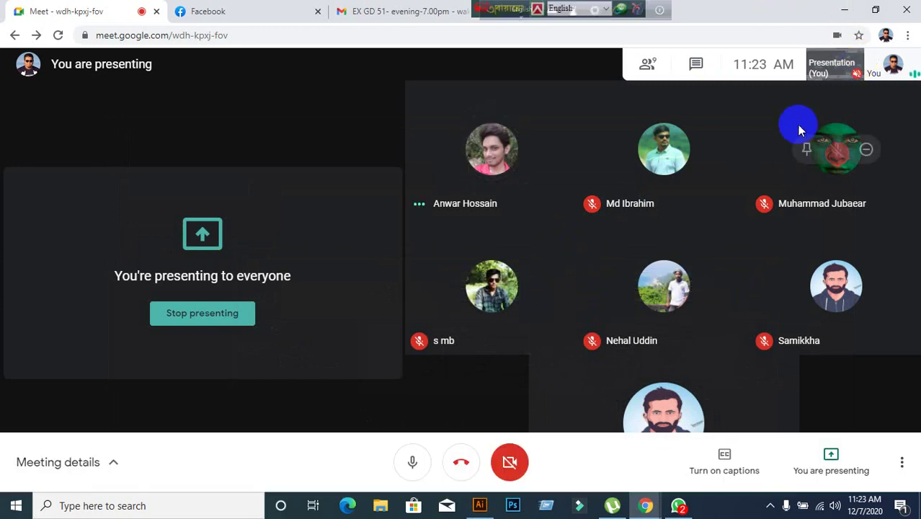
Minimise the Meet window, return to the call, and open the EX-GD-31 WhatsApp group chat.
click(837, 36)
click(844, 11)
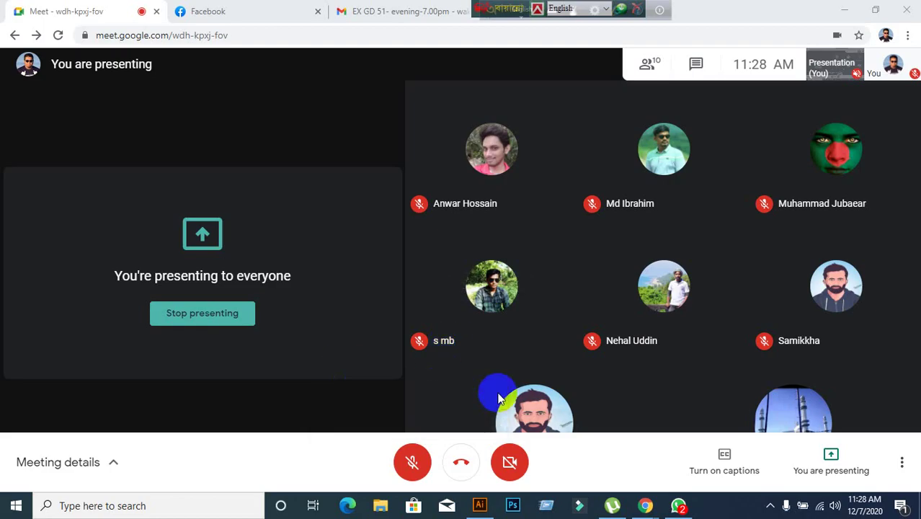
click(412, 459)
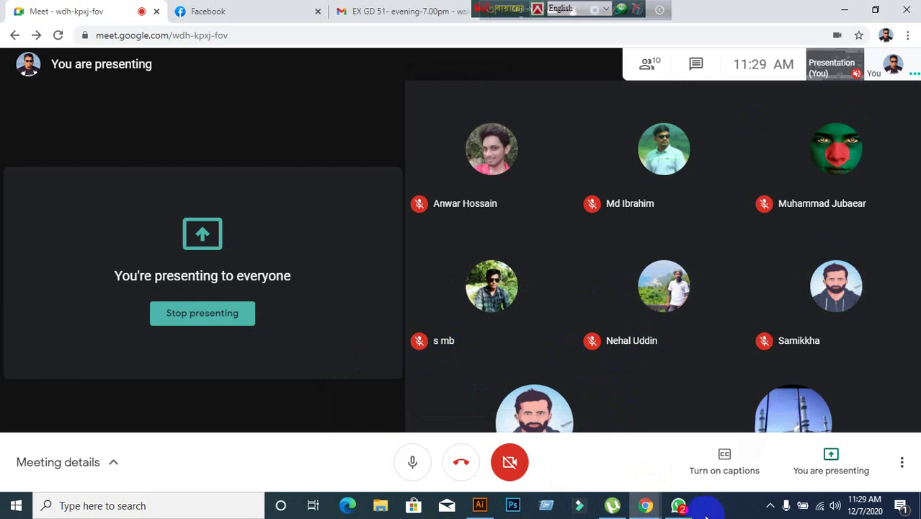
click(678, 509)
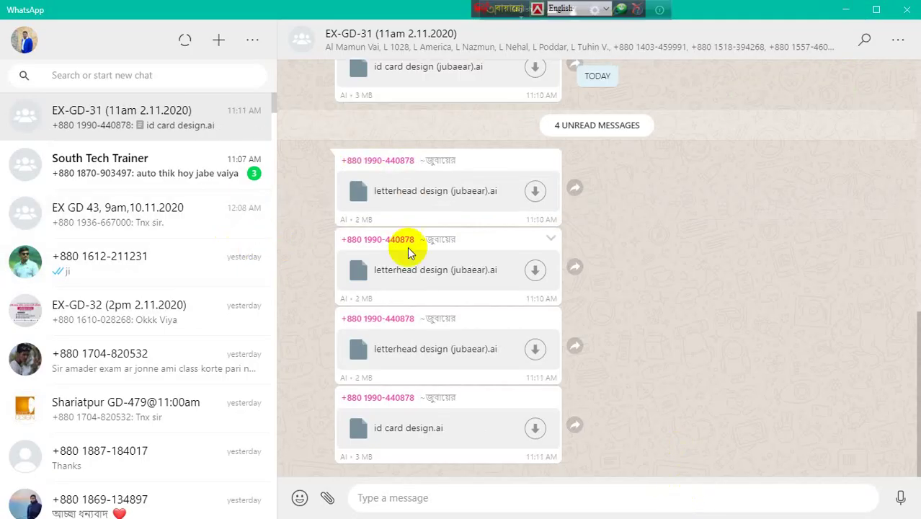
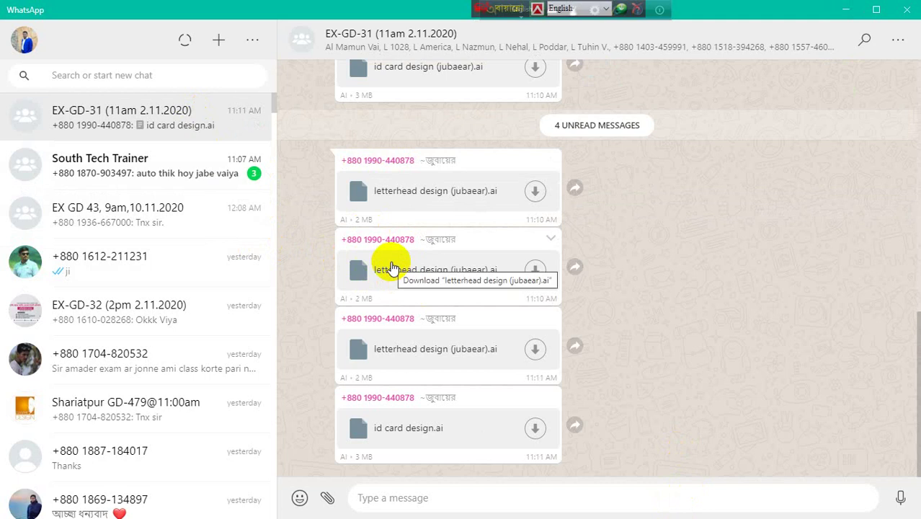
Minimize WhatsApp and the meeting window, then drop Flyer31 onto Illustrator to open it.
click(844, 9)
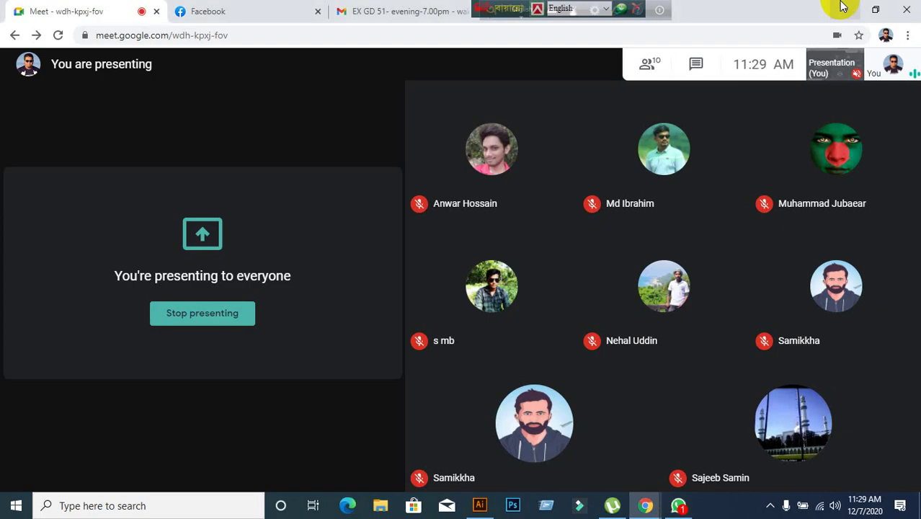
click(842, 13)
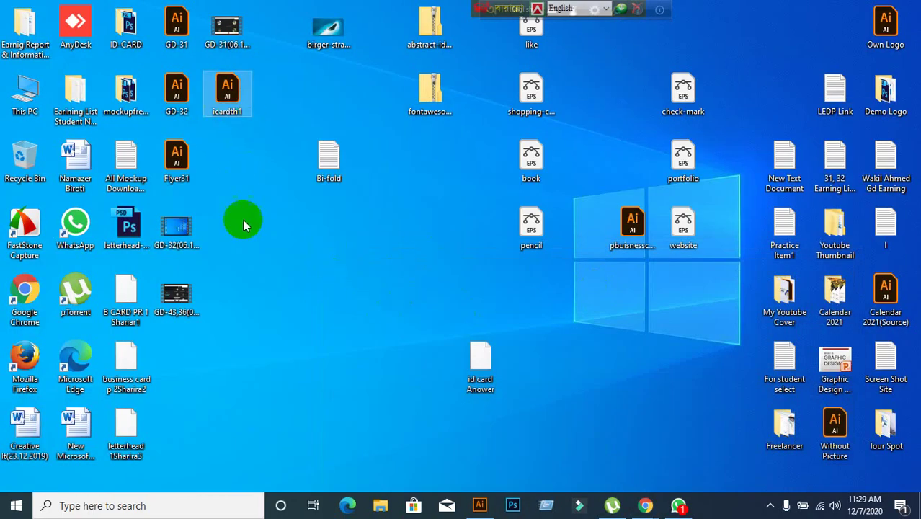
click(285, 285)
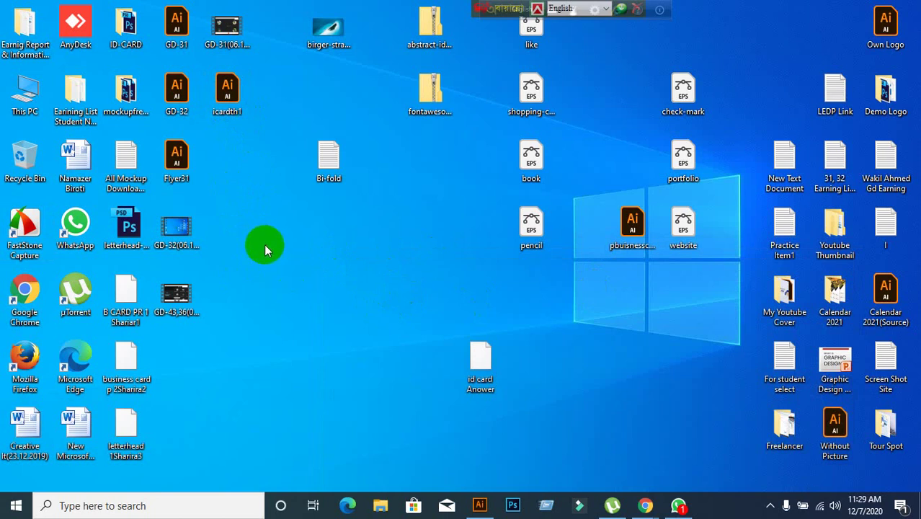
click(182, 170)
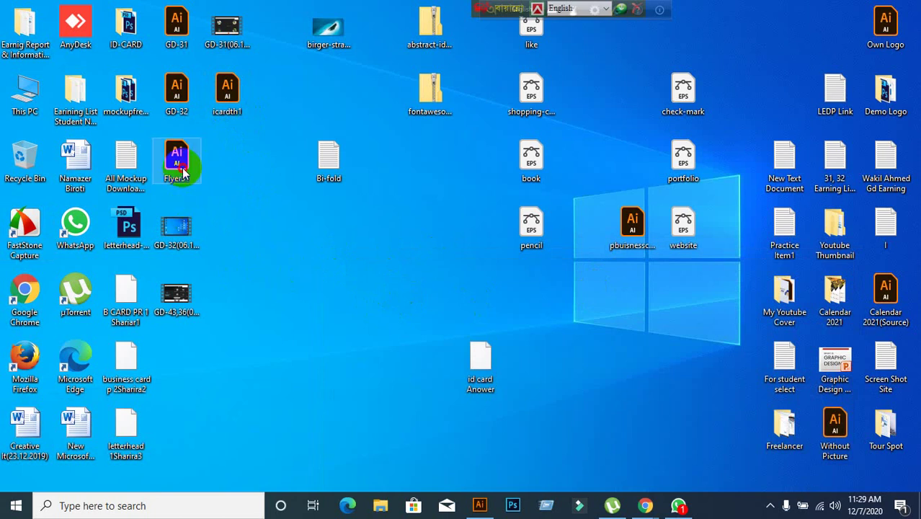
drag(171, 163, 413, 6)
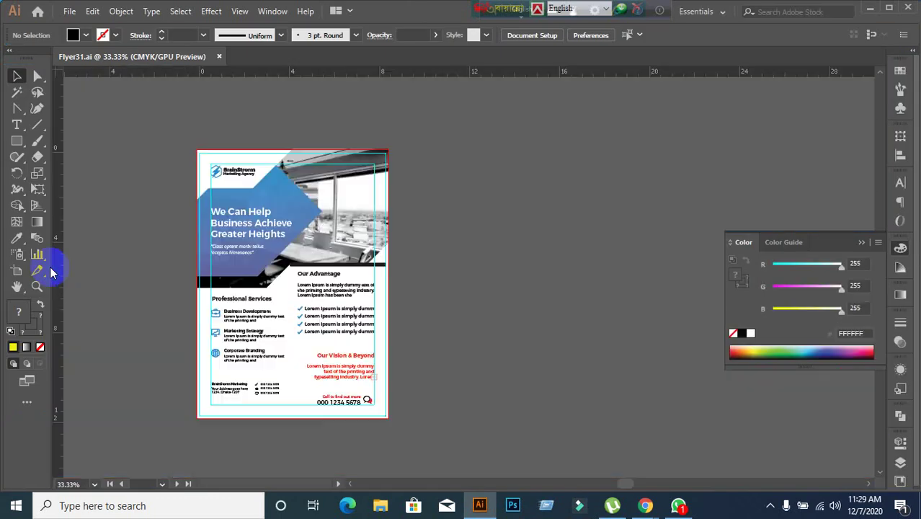
scroll(171, 284, down, 2)
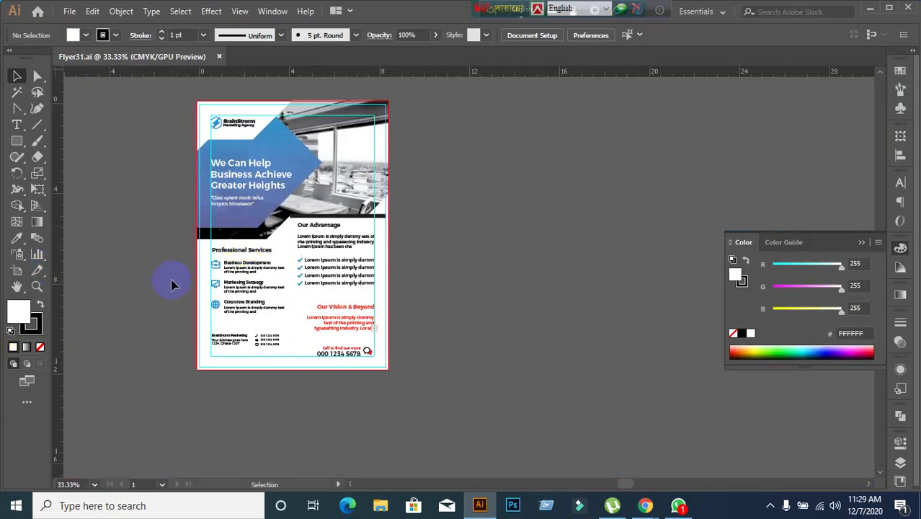
scroll(158, 249, down, 1)
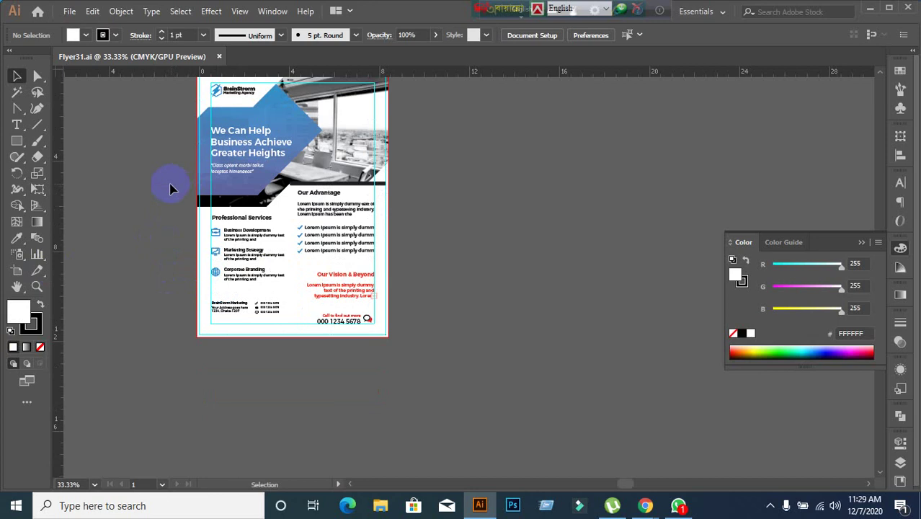
drag(171, 189, 284, 218)
scroll(412, 237, up, 2)
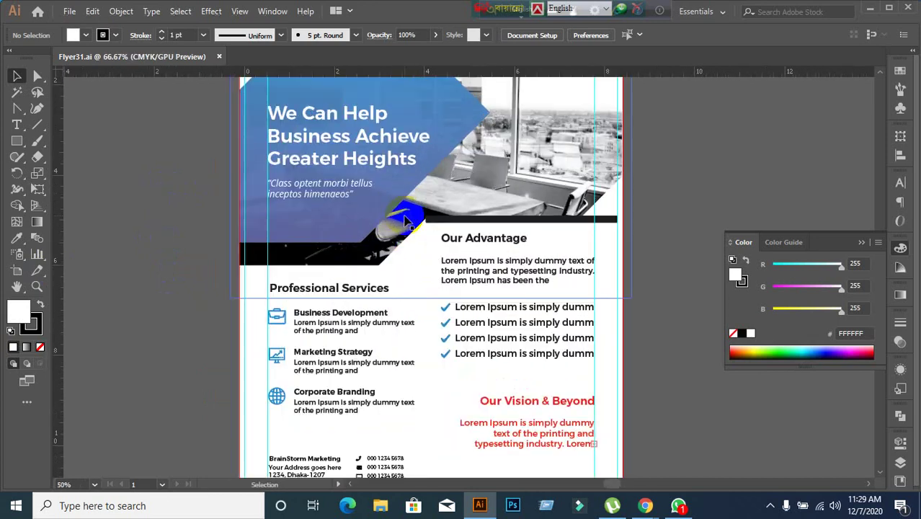
click(291, 317)
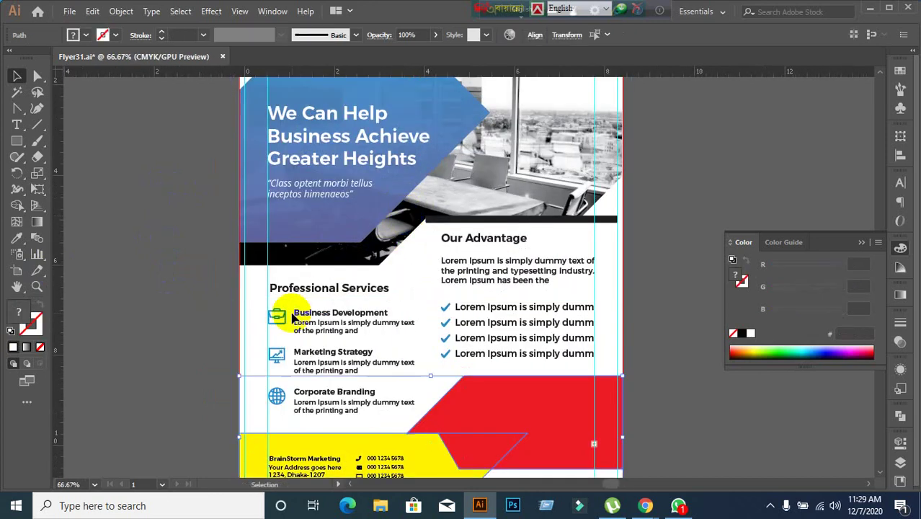
key(Delete)
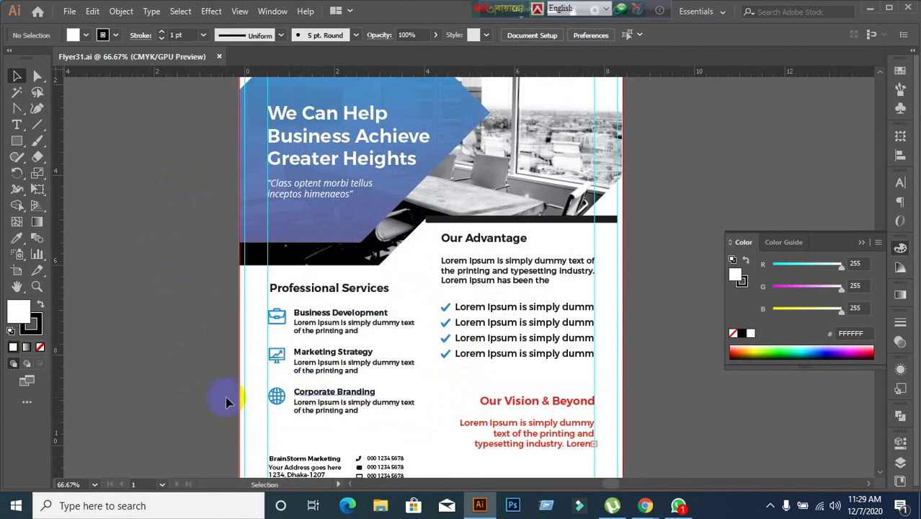
scroll(295, 387, down, 4)
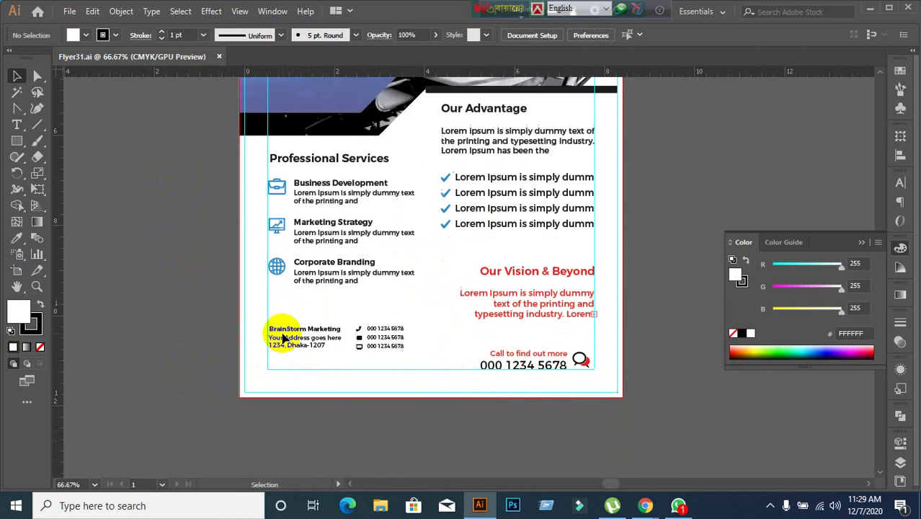
key(ctrl+z)
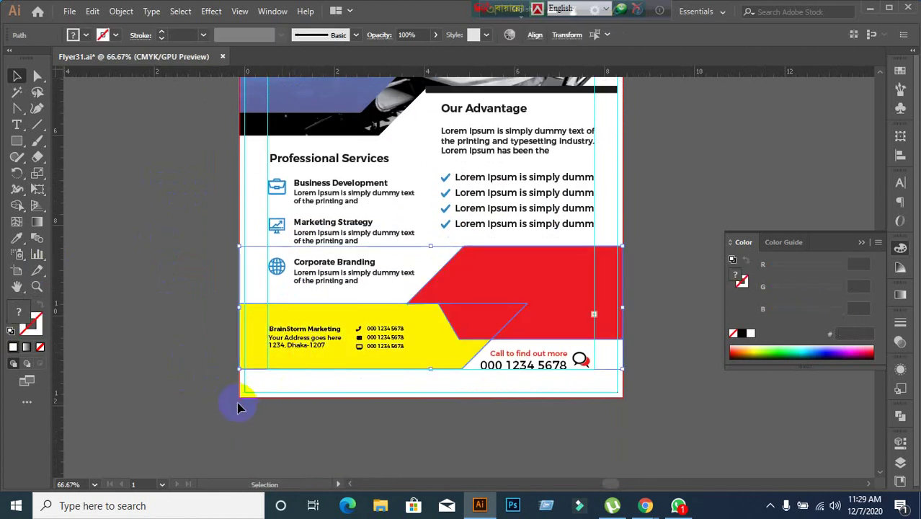
click(241, 403)
scroll(247, 454, up, 2)
scroll(335, 376, down, 2)
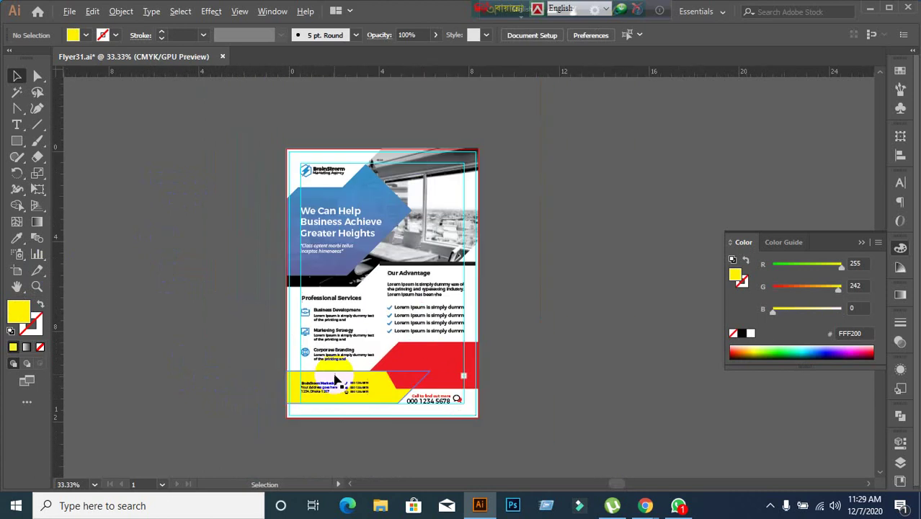
scroll(366, 376, up, 2)
scroll(382, 395, left, 2)
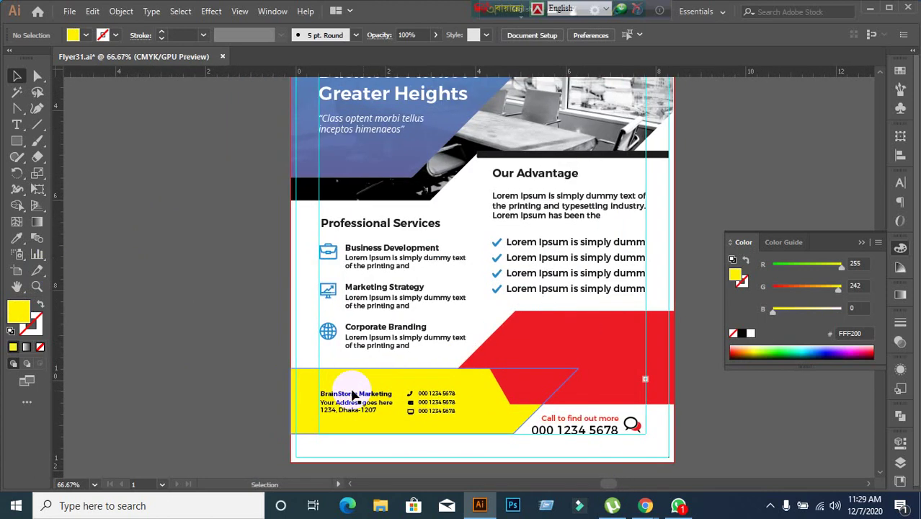
scroll(253, 350, up, 2)
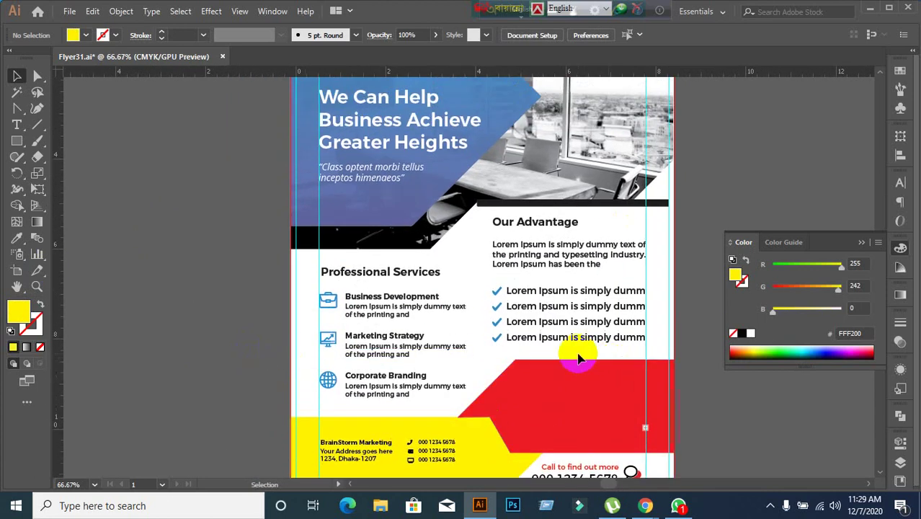
scroll(578, 354, down, 2)
drag(669, 382, 477, 354)
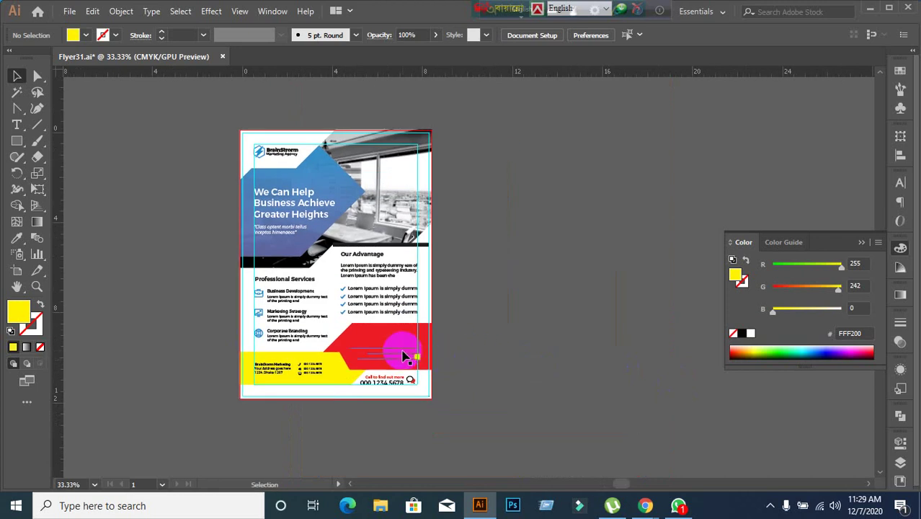
scroll(346, 339, up, 1)
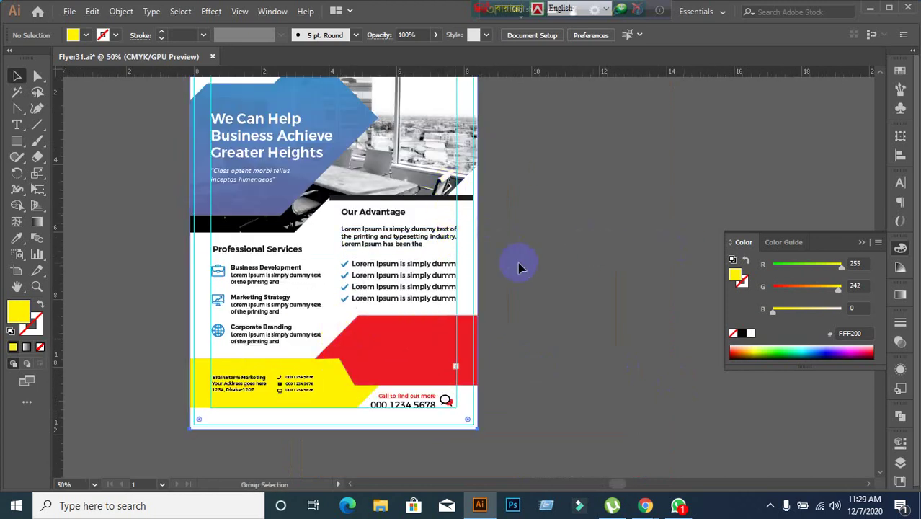
drag(463, 256, 652, 270)
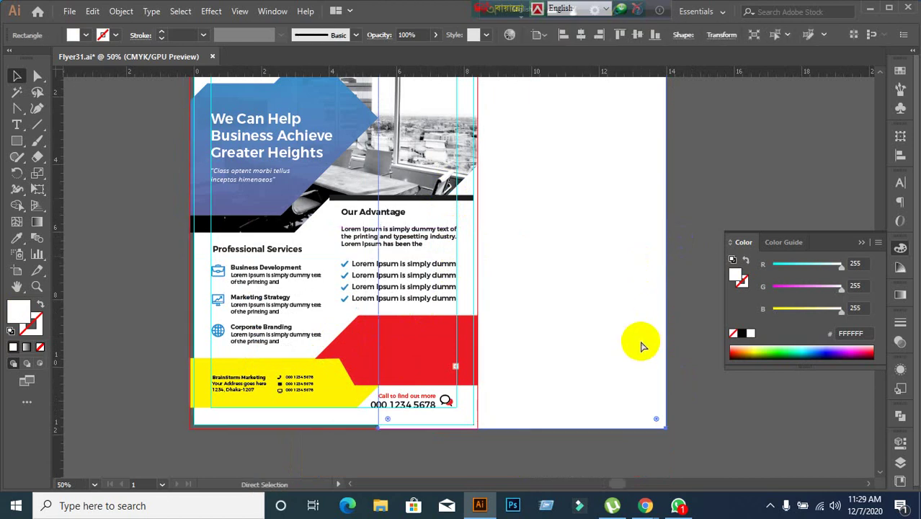
key(ctrl+z)
click(641, 354)
scroll(590, 363, down, 1)
scroll(589, 362, down, 2)
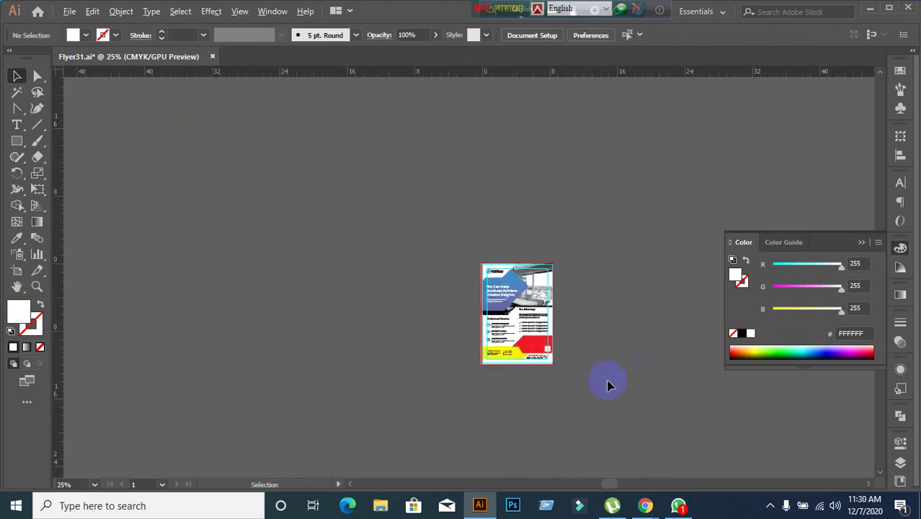
scroll(609, 382, up, 3)
scroll(531, 370, up, 1)
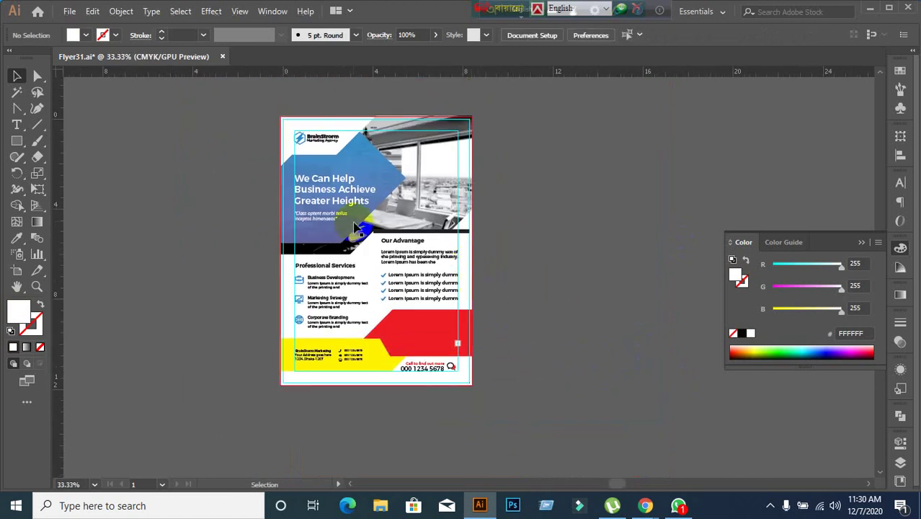
scroll(353, 219, up, 3)
scroll(353, 219, down, 3)
click(191, 156)
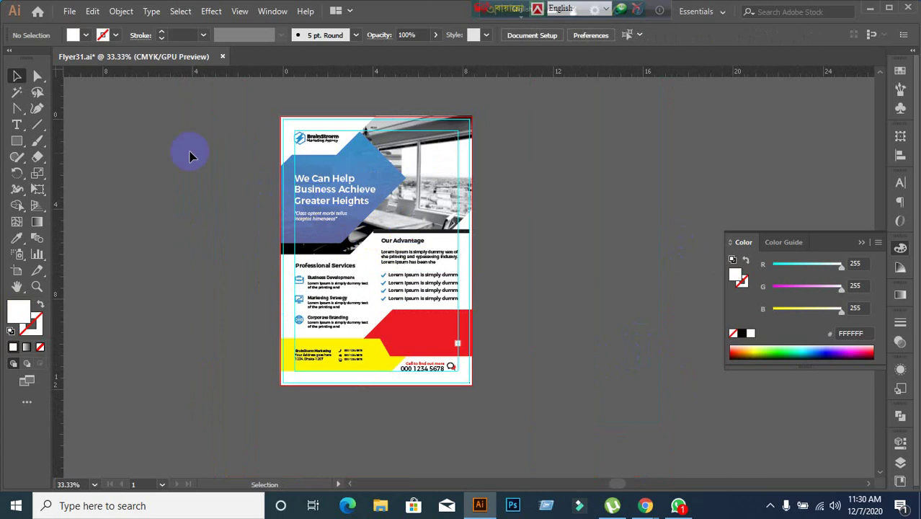
scroll(412, 216, up, 3)
scroll(421, 219, down, 3)
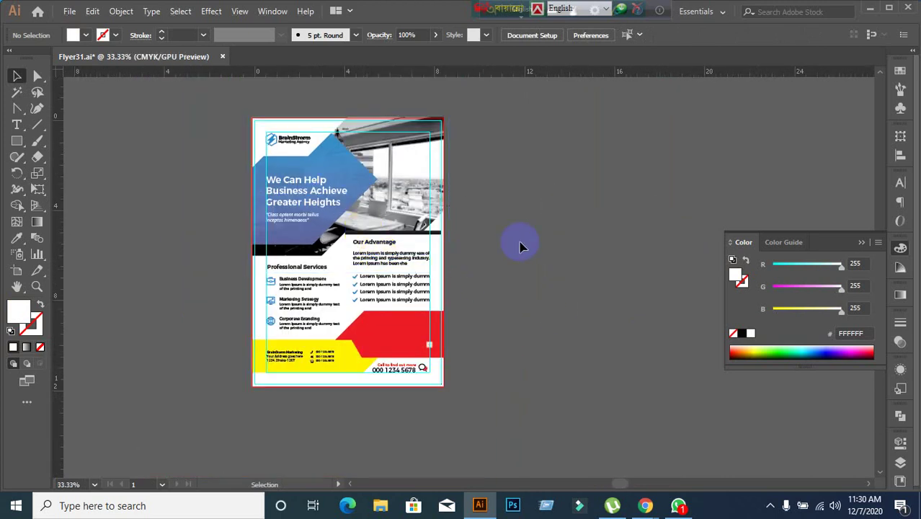
drag(438, 253, 694, 249)
key(ctrl+z)
Select the full first GraphicRiver corporate-flyer URL in the saved-links Notepad file, then minimize Notepad.
click(644, 265)
click(871, 8)
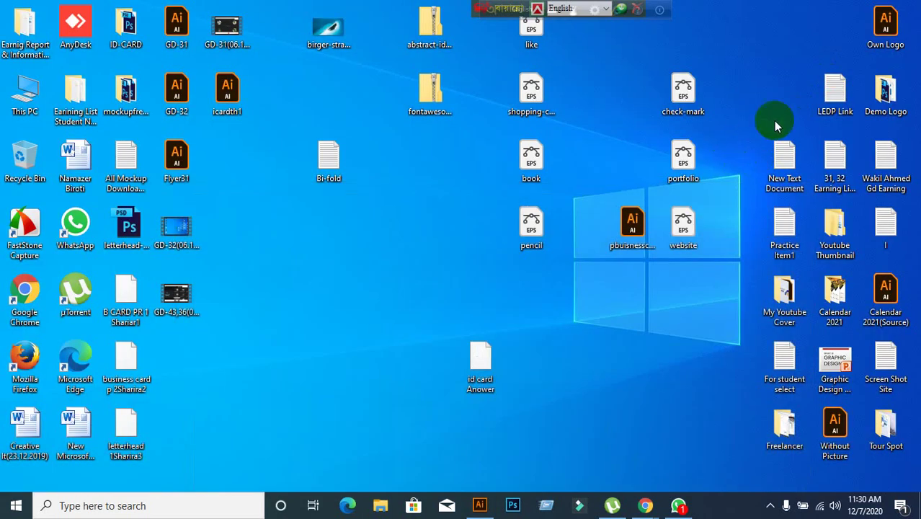
double_click(772, 168)
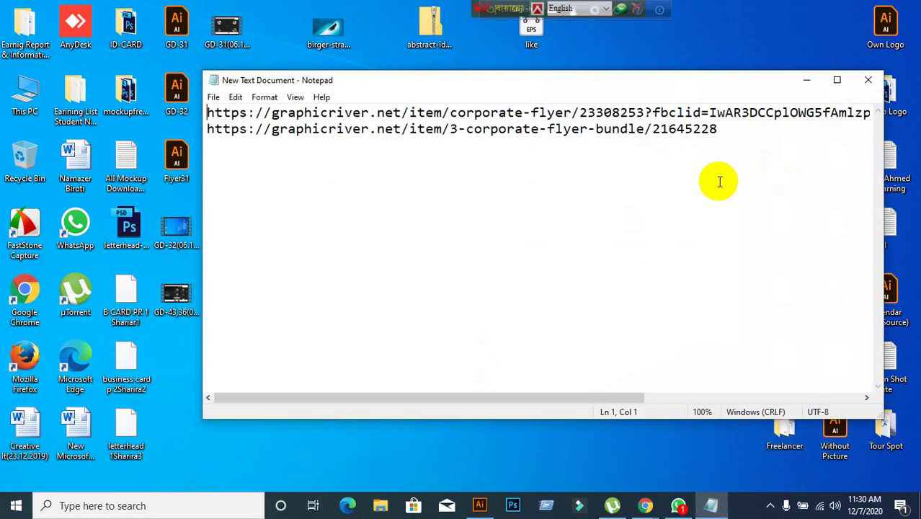
key(End)
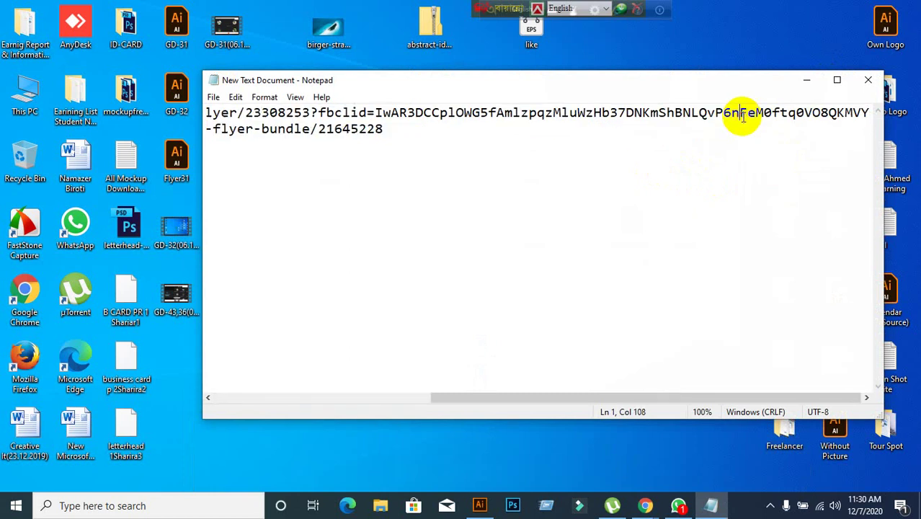
click(836, 80)
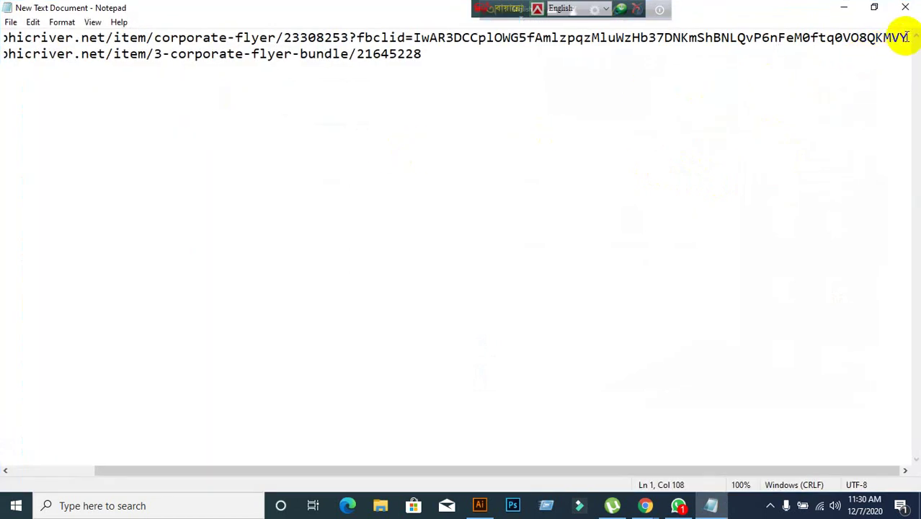
drag(907, 37, 3, 32)
key(ctrl+c)
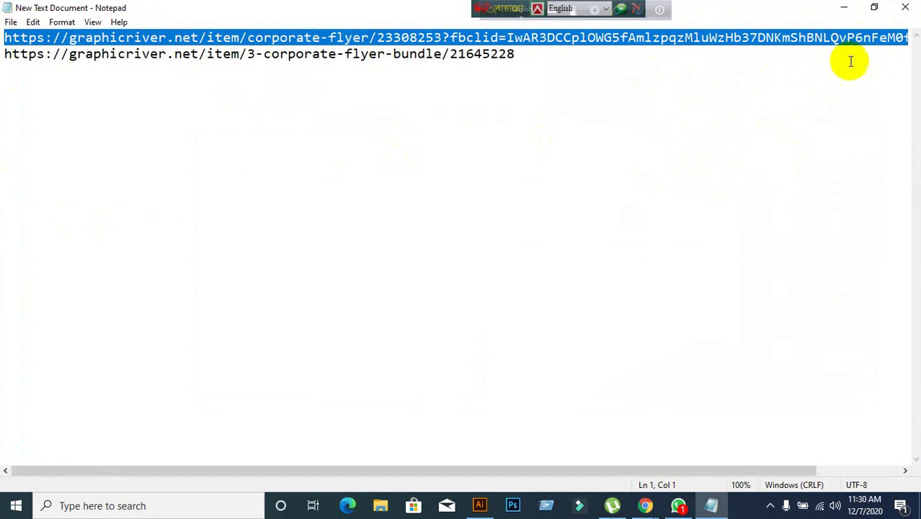
click(844, 7)
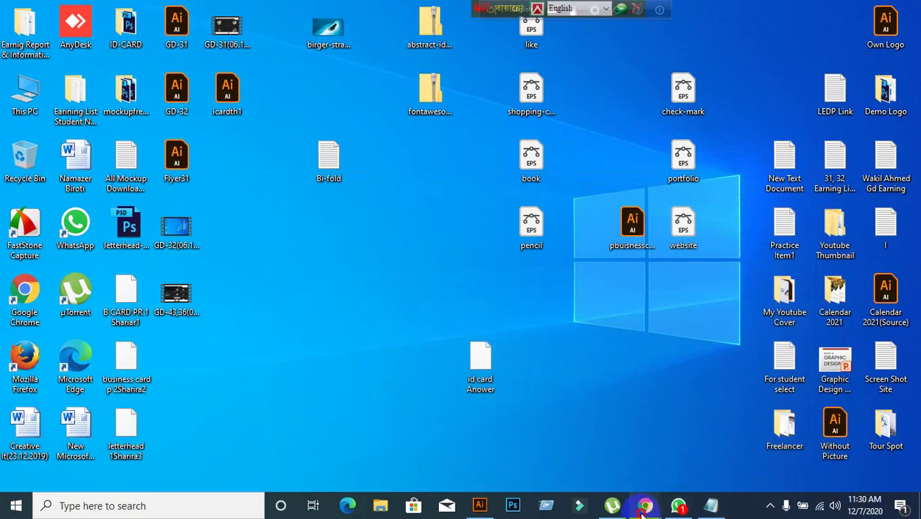
Return to Chrome and close the Gmail and Facebook tabs.
mouse_move(646, 508)
click(545, 438)
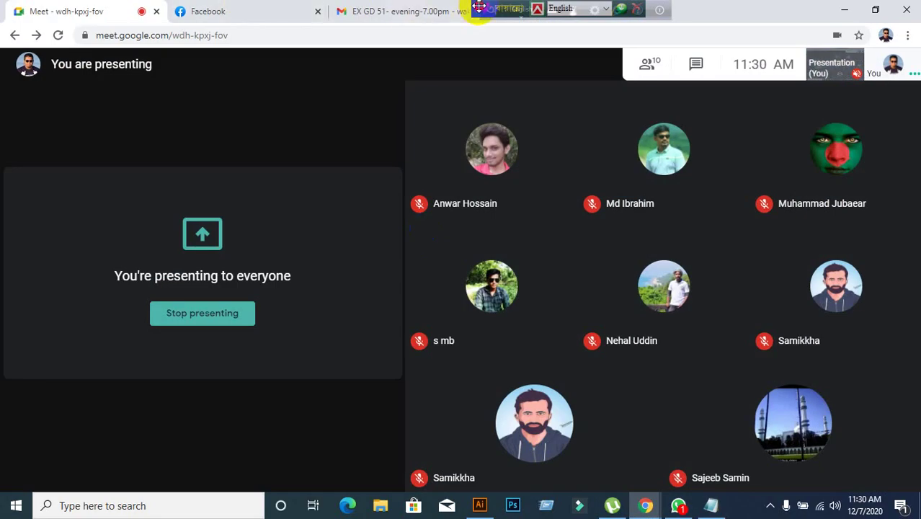
drag(479, 7, 644, 12)
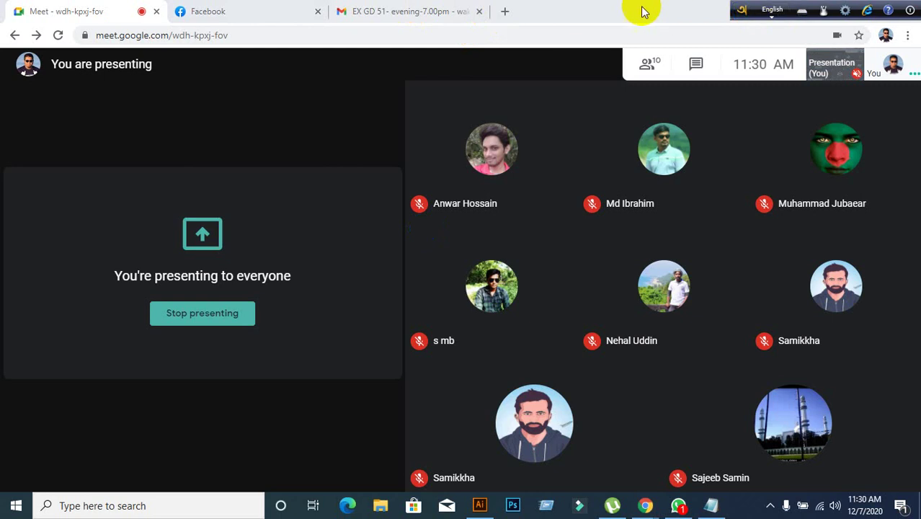
click(480, 11)
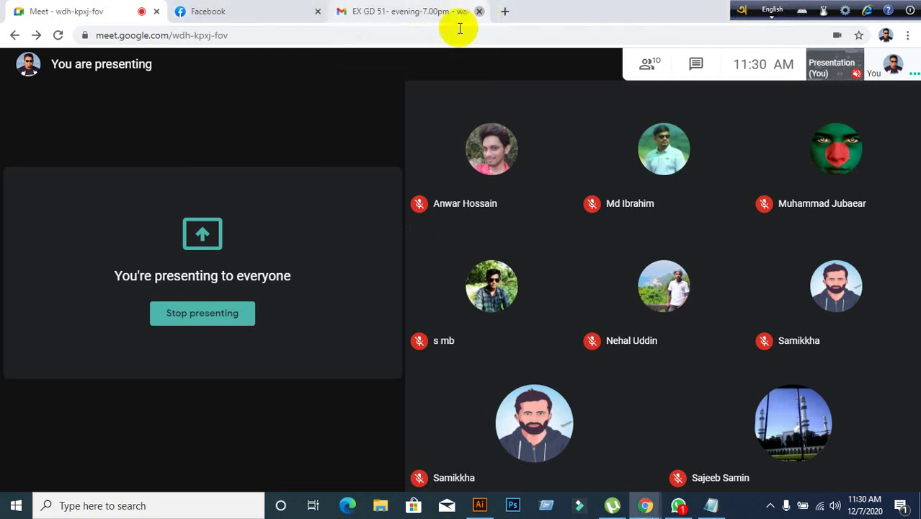
click(317, 11)
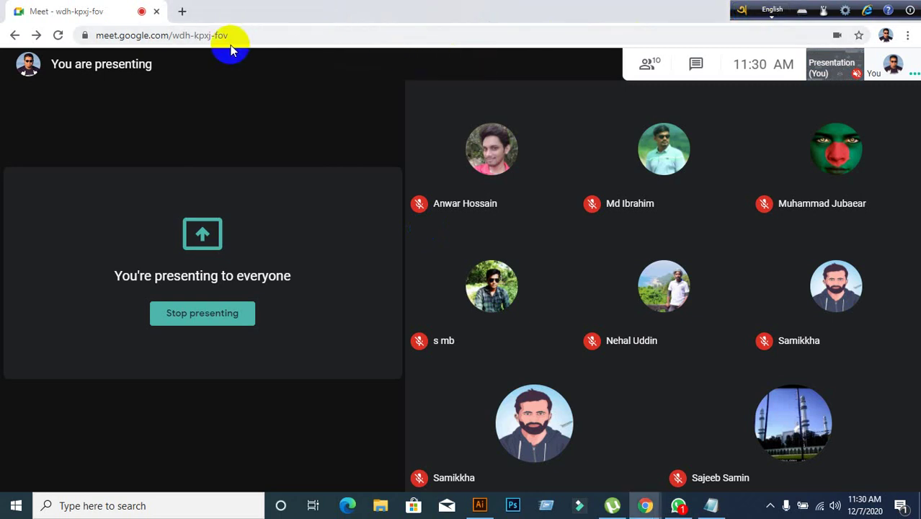
Load the GraphicRiver Corporate Flyer page in a new tab and zoom to 90% to show the preview.
click(181, 10)
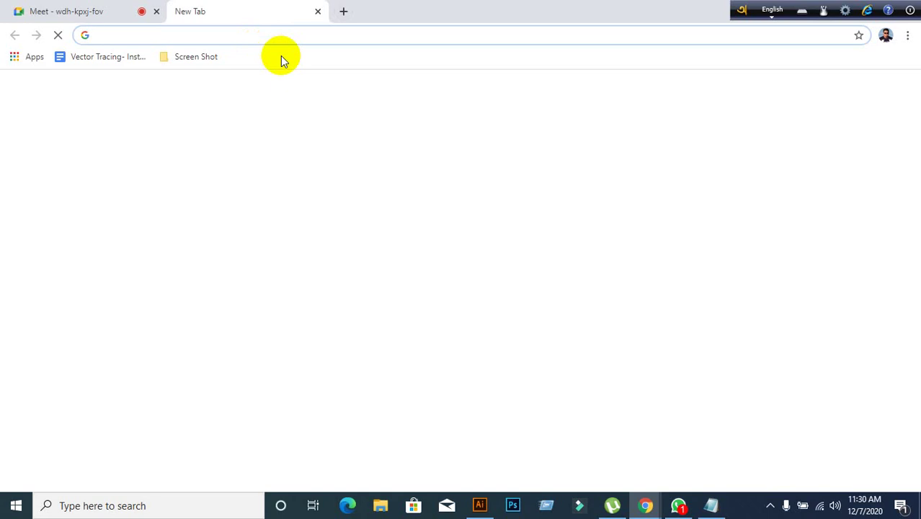
key(ctrl+v)
key(Return)
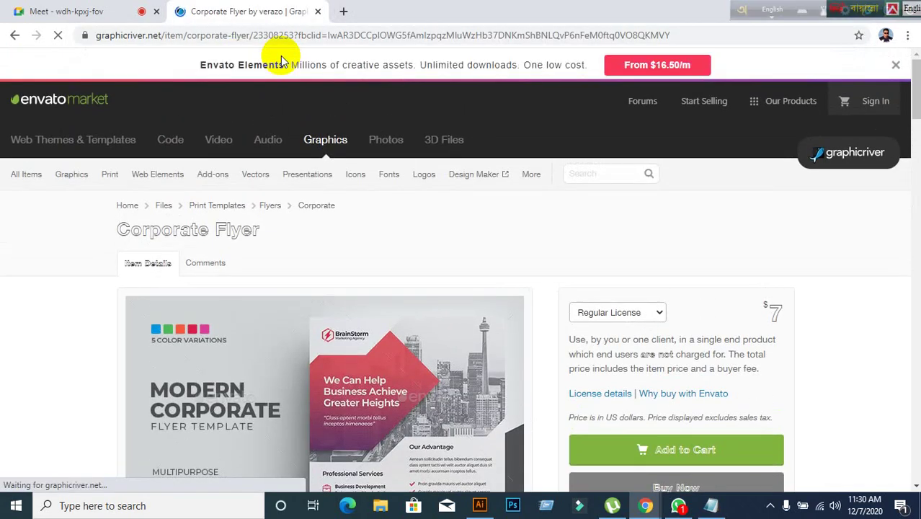
scroll(247, 354, down, 10)
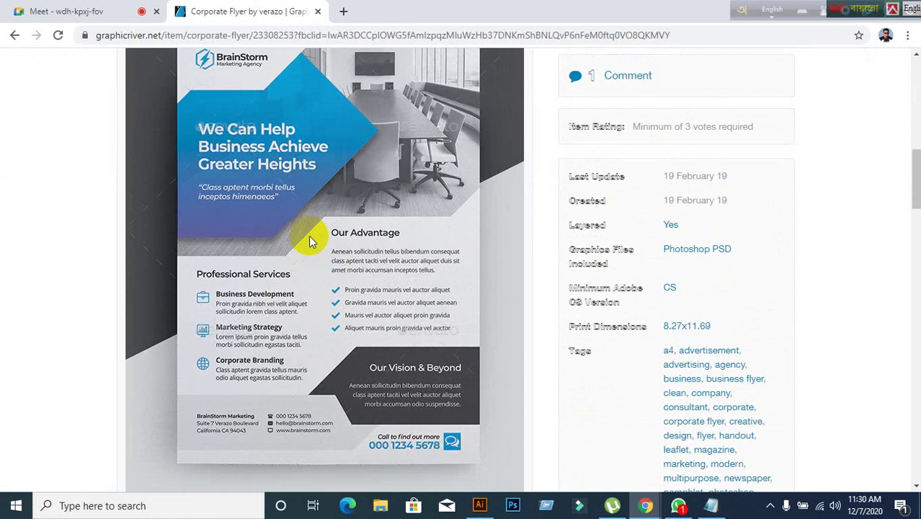
scroll(308, 235, up, 1)
scroll(309, 235, down, 1)
scroll(308, 235, down, 1)
scroll(319, 242, down, 1)
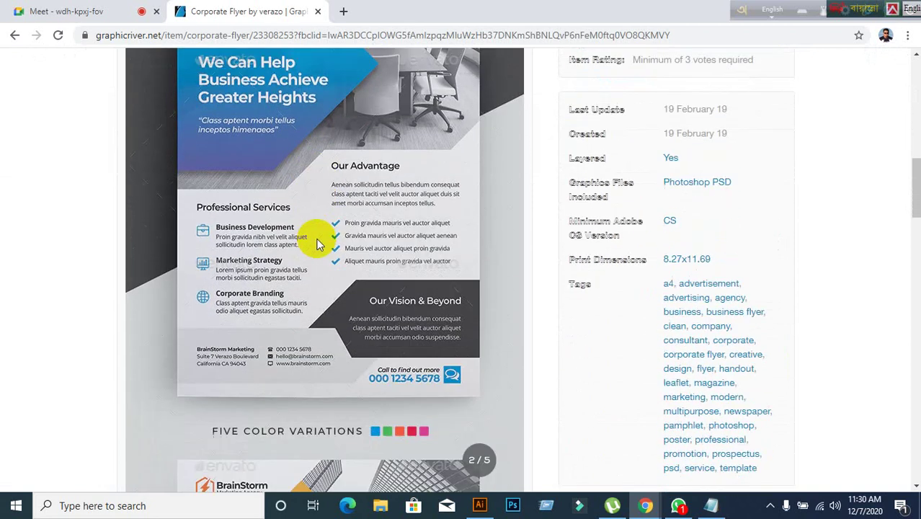
scroll(328, 212, up, 1)
key(ctrl+minus)
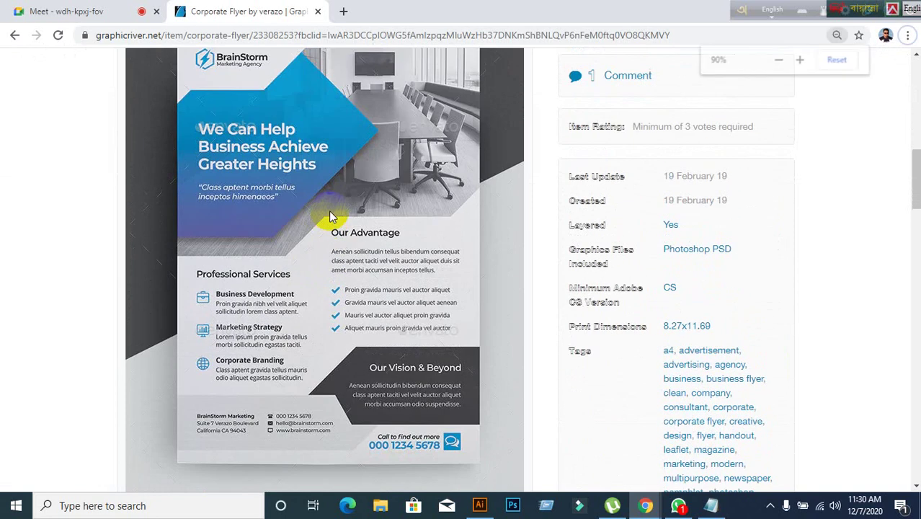
scroll(329, 214, up, 1)
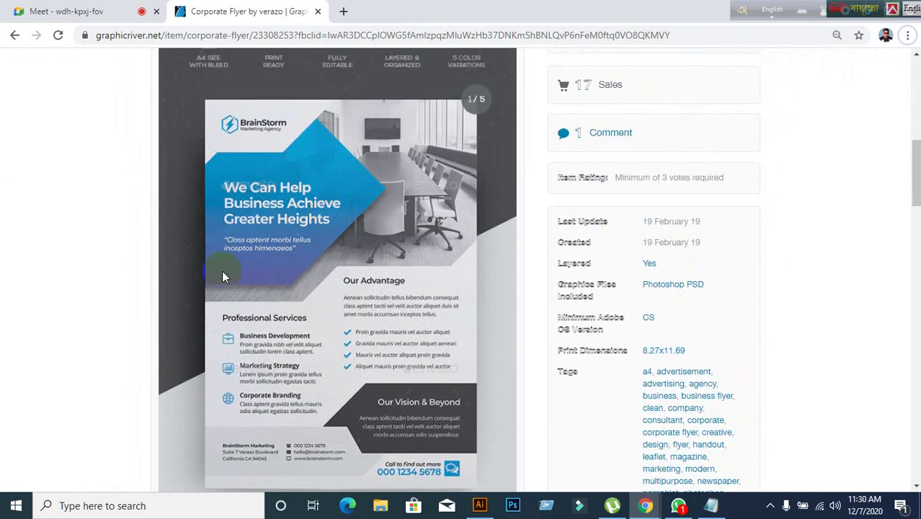
Capture the GraphicRiver flyer preview with Snipping Tool, closing the snip without saving.
click(82, 505)
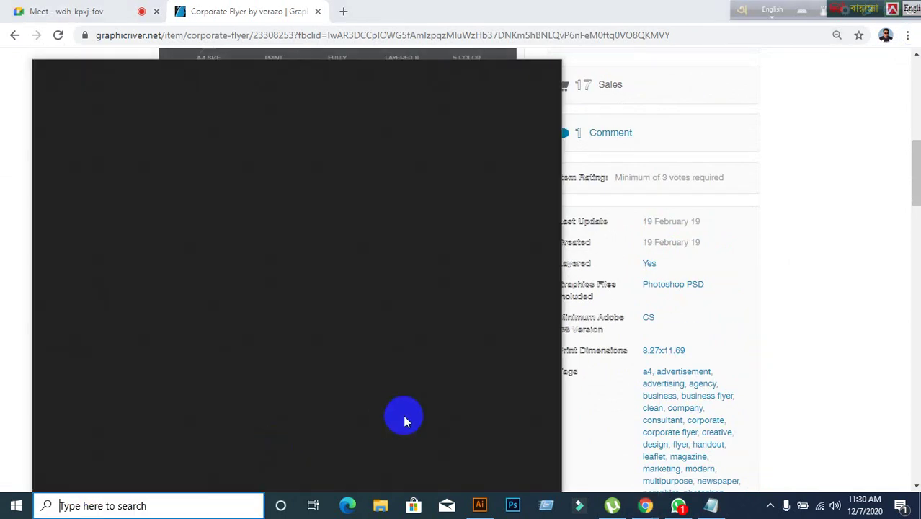
text(sn)
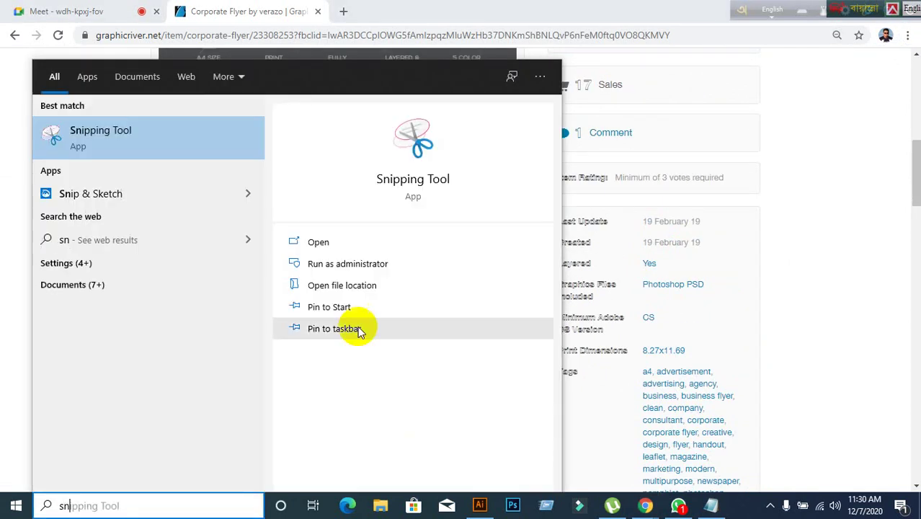
click(125, 140)
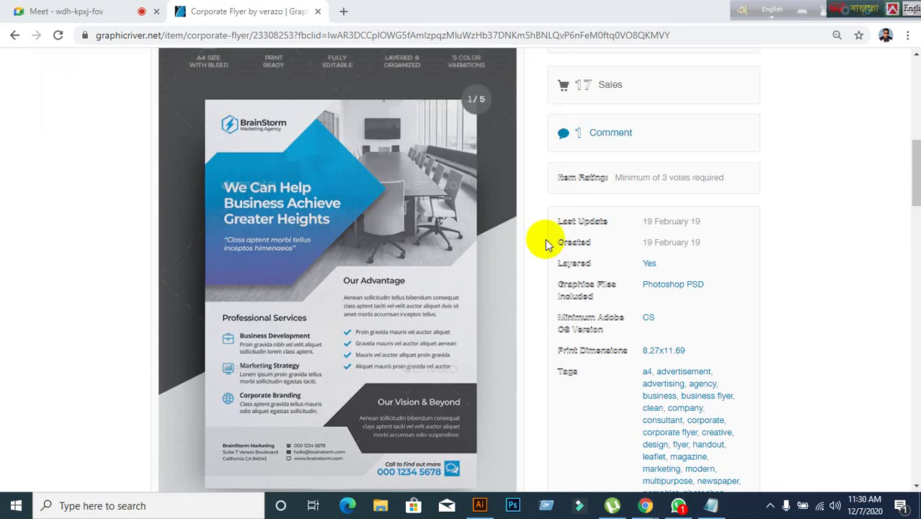
click(678, 106)
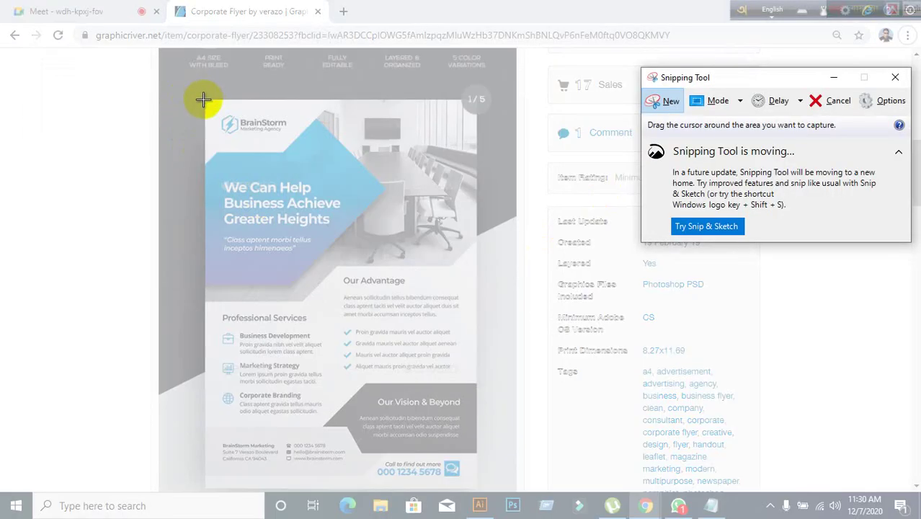
drag(203, 98, 480, 490)
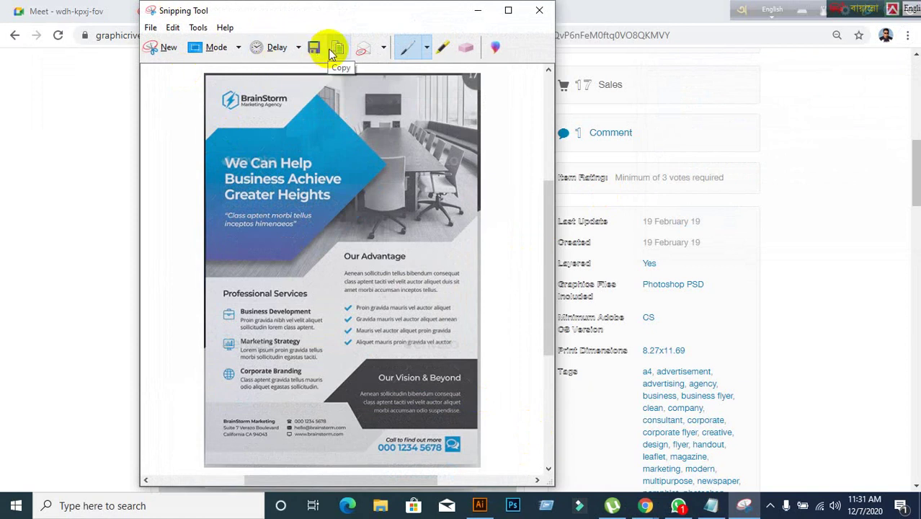
click(540, 10)
click(405, 258)
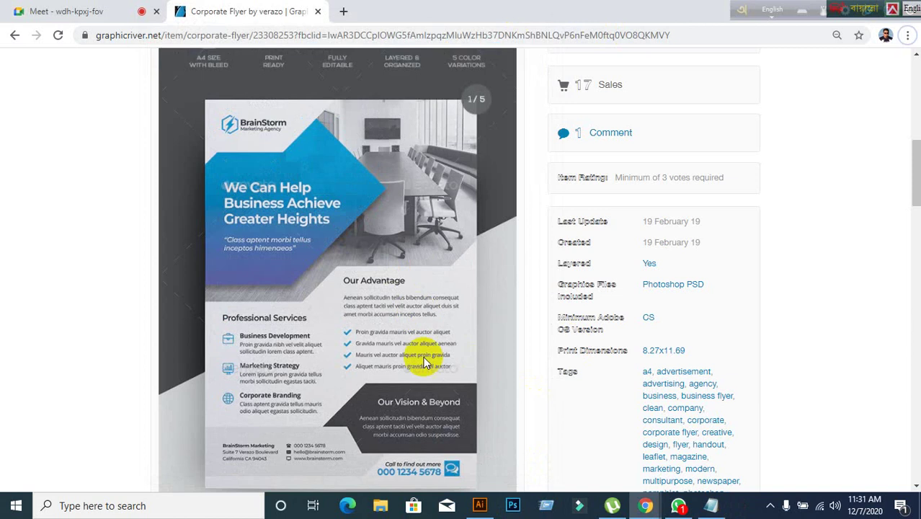
Paste the captured flyer into Flyer31.ai, enlarge it, and place it right of the artboard.
click(479, 505)
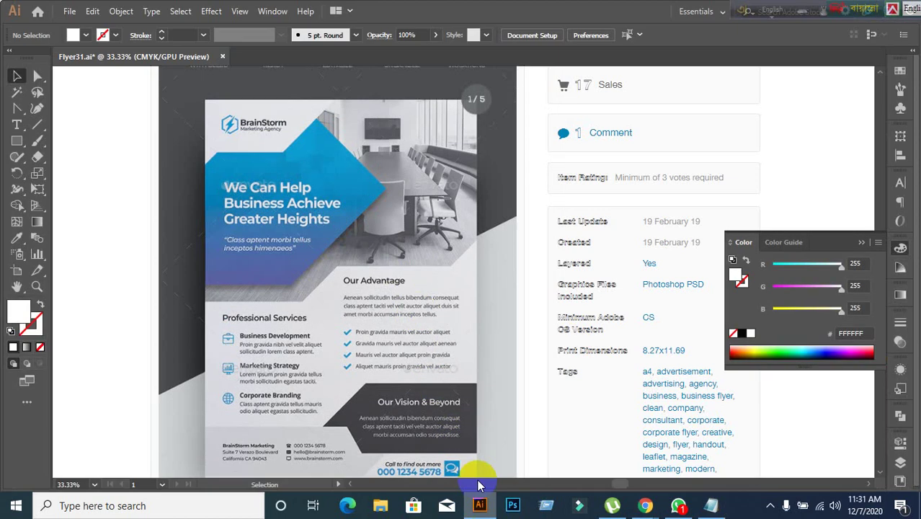
key(ctrl+v)
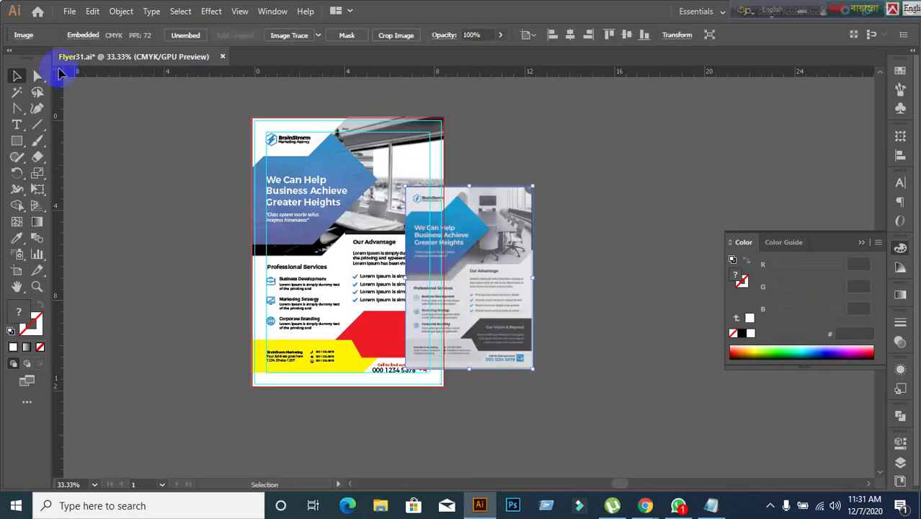
click(17, 76)
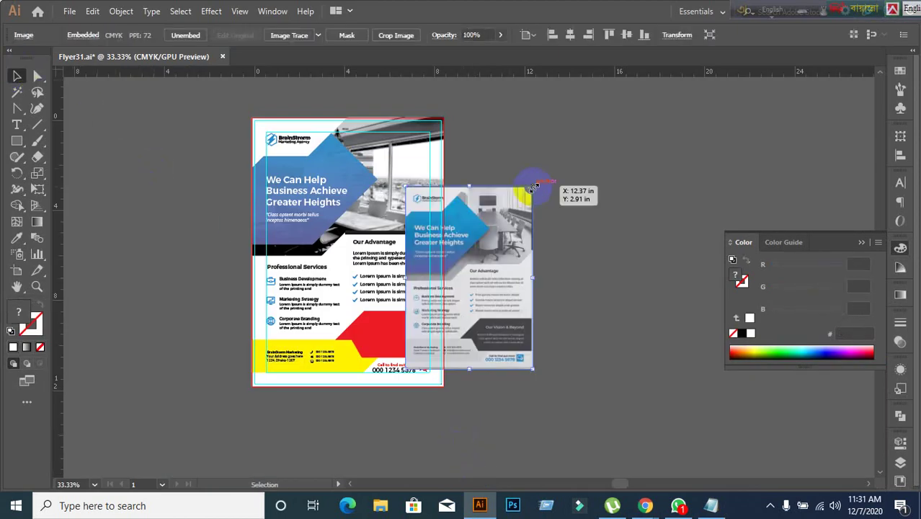
drag(533, 186, 586, 112)
drag(544, 224, 661, 215)
click(165, 266)
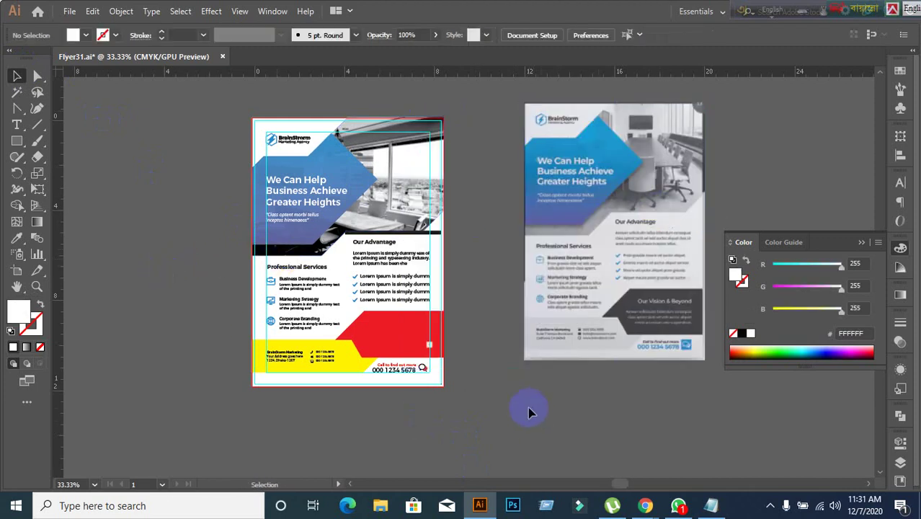
scroll(362, 356, up, 1)
drag(436, 350, 323, 342)
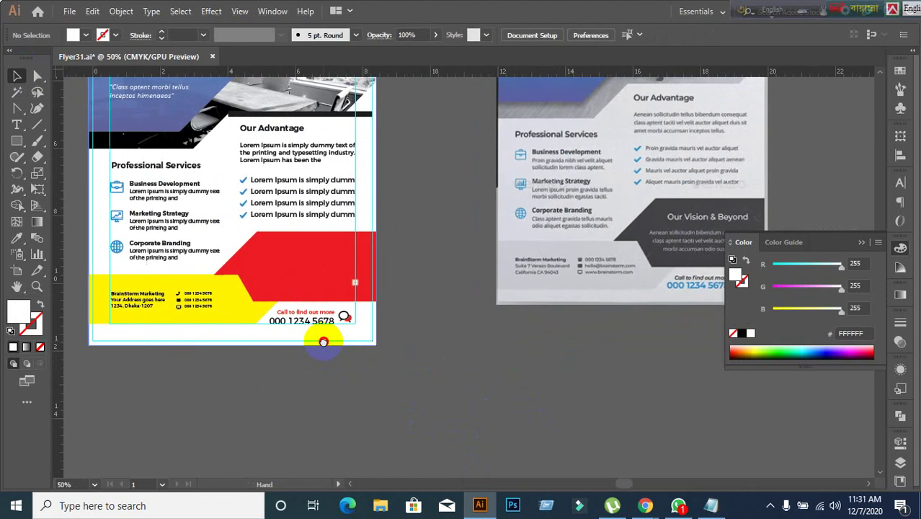
scroll(304, 313, up, 2)
scroll(132, 299, up, 1)
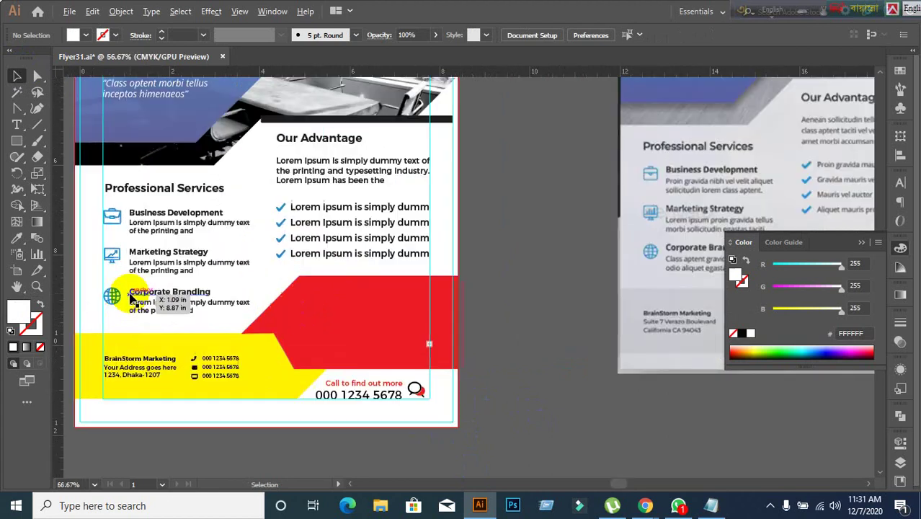
scroll(131, 299, down, 1)
drag(111, 376, 135, 395)
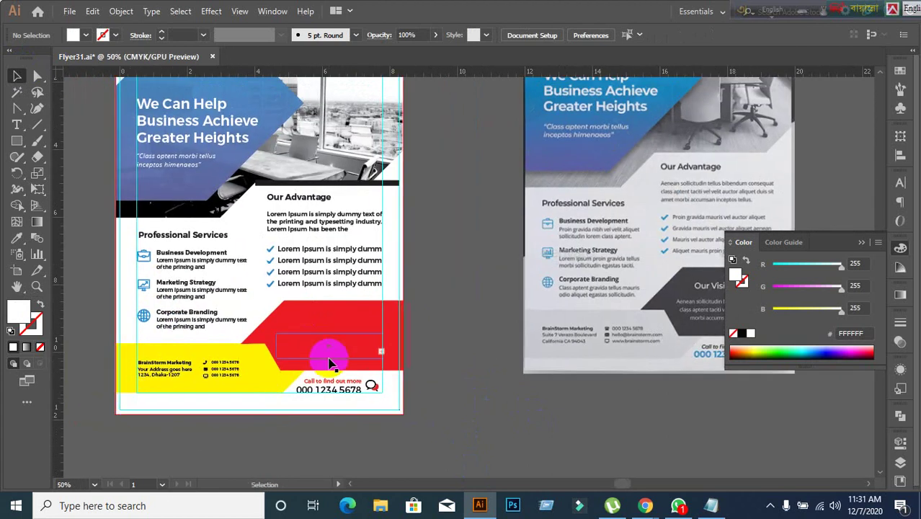
click(328, 363)
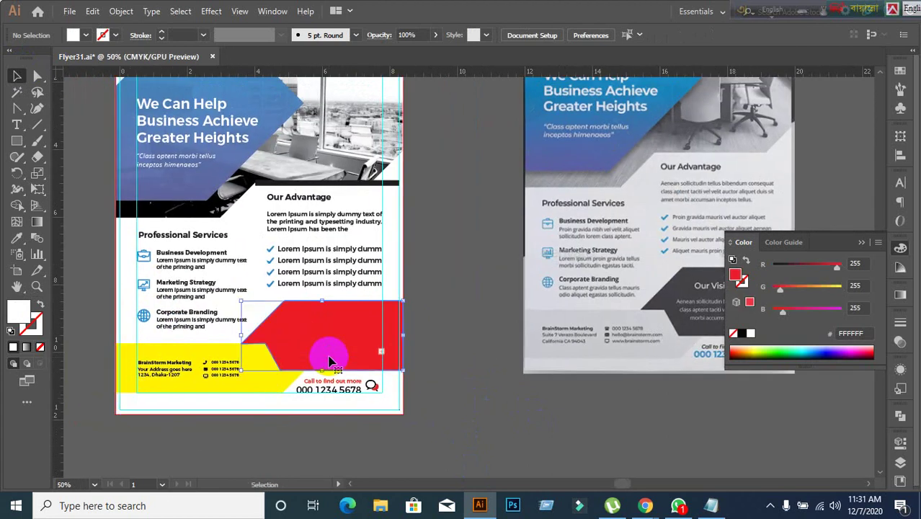
click(17, 240)
click(156, 232)
click(165, 232)
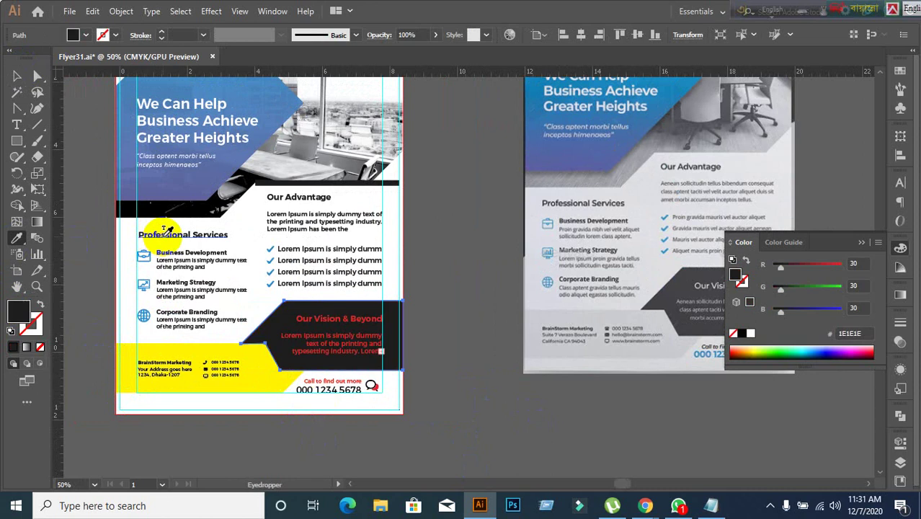
click(17, 75)
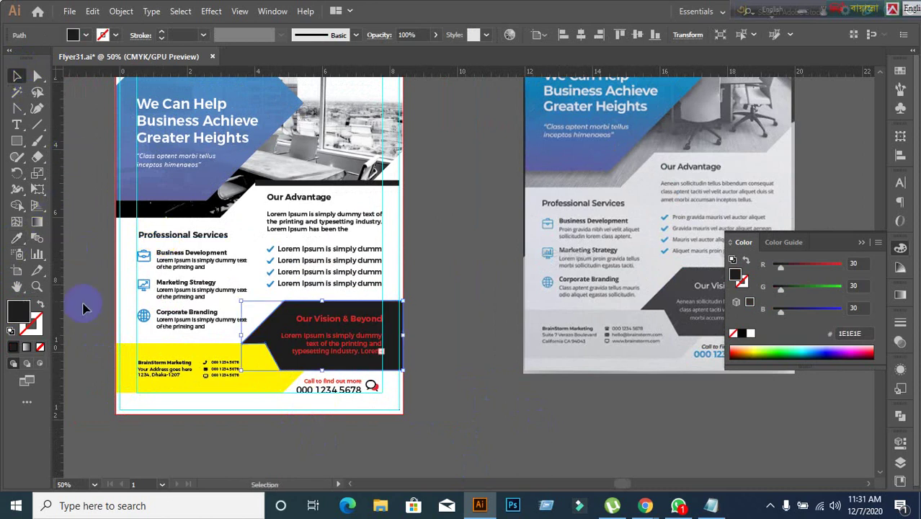
click(164, 375)
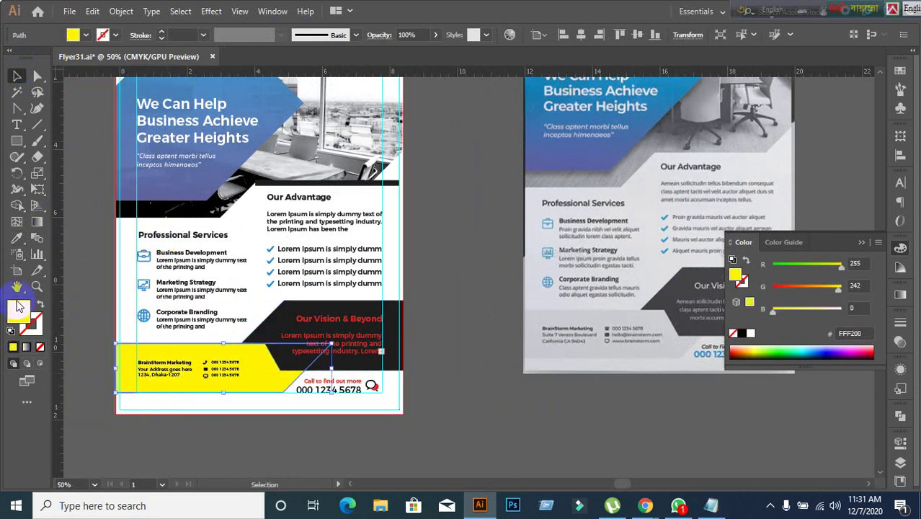
click(18, 240)
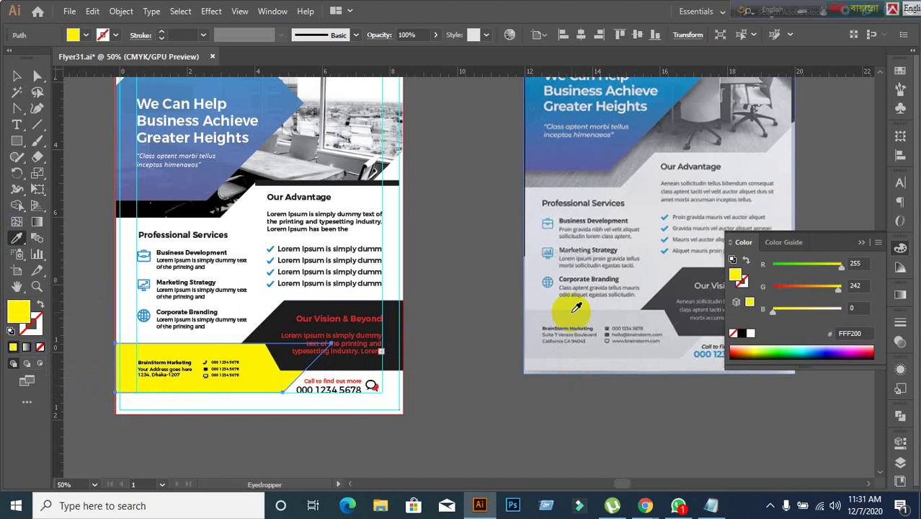
click(568, 308)
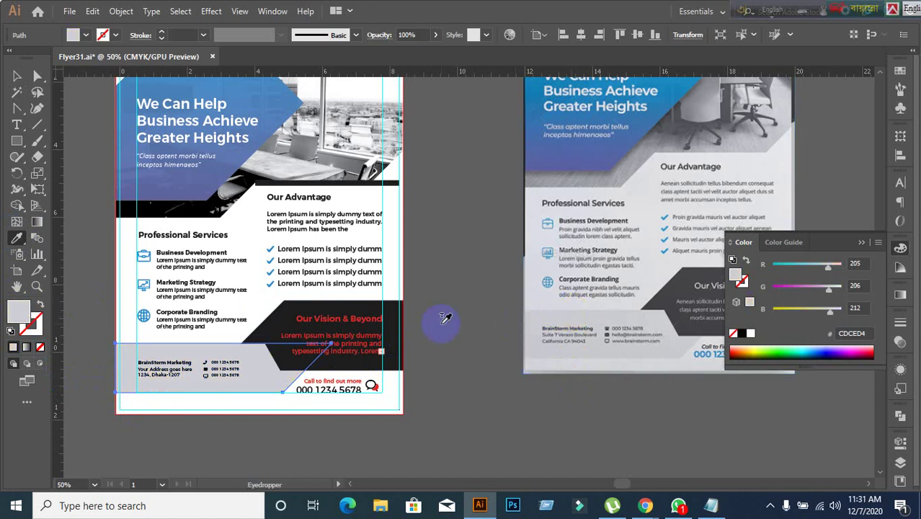
click(17, 76)
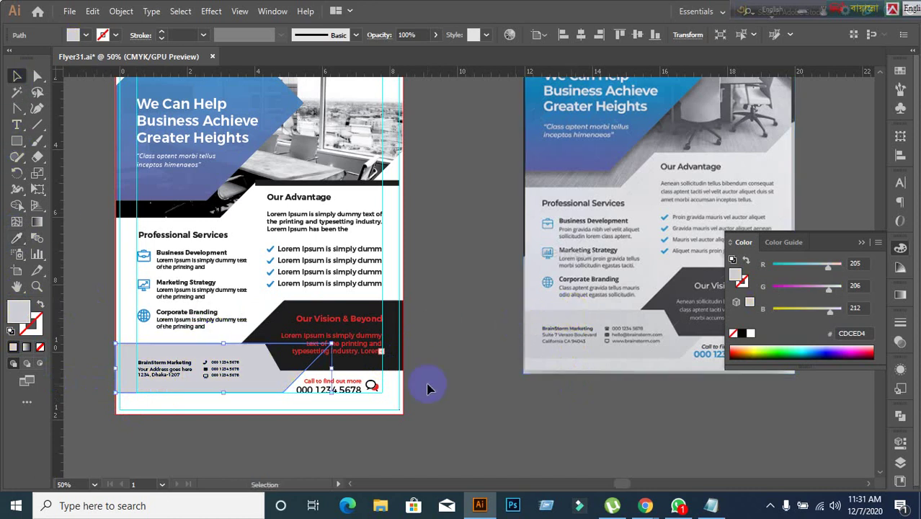
click(442, 402)
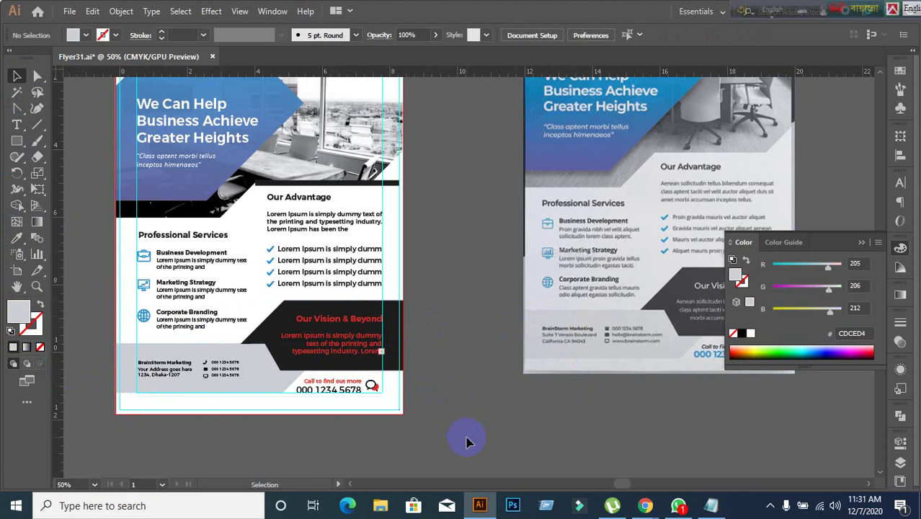
scroll(376, 396, up, 3)
scroll(374, 350, down, 3)
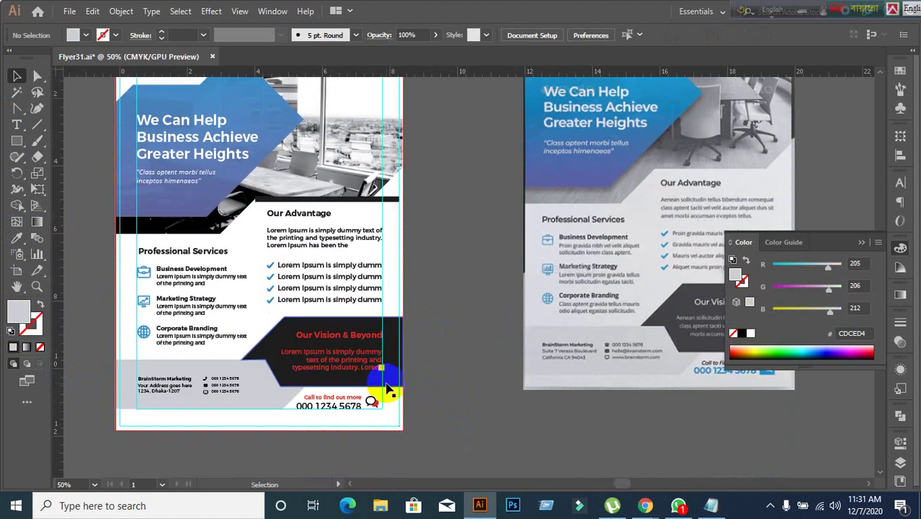
scroll(165, 339, up, 1)
drag(173, 340, 284, 306)
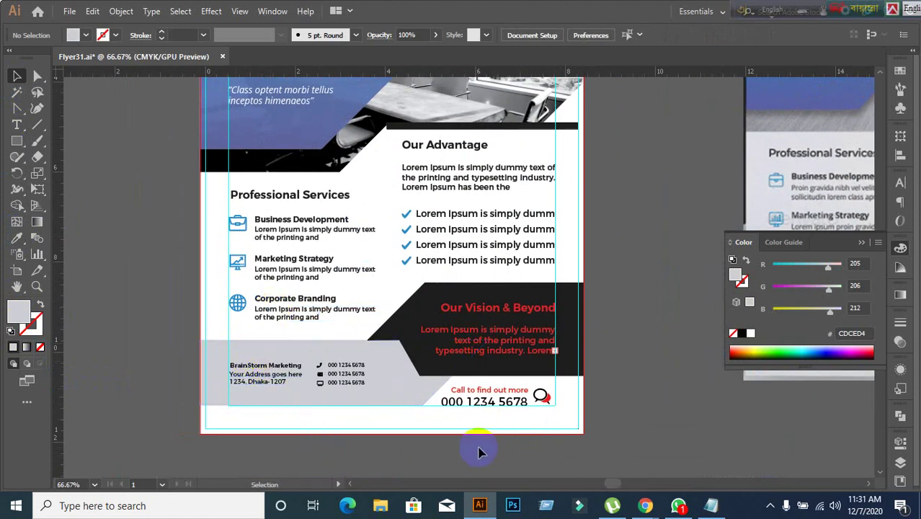
scroll(482, 452, up, 1)
scroll(452, 452, down, 1)
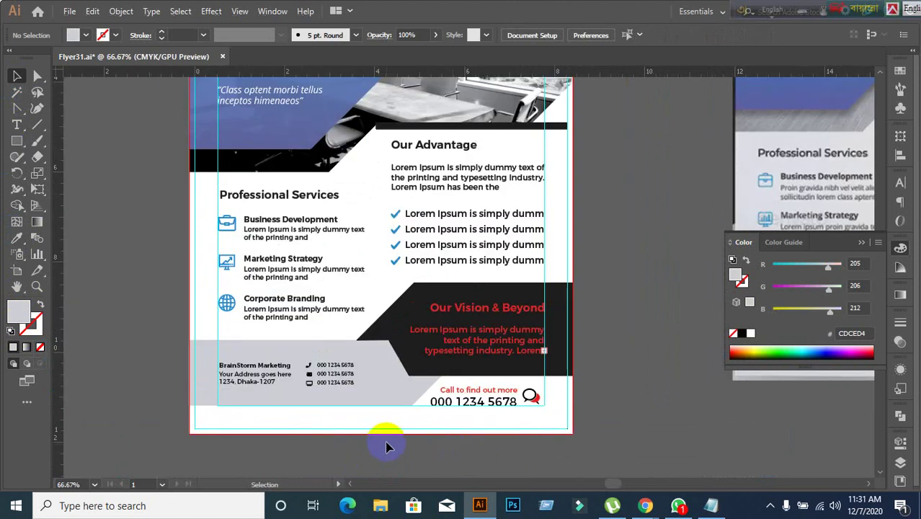
scroll(387, 446, down, 1)
drag(421, 442, 379, 435)
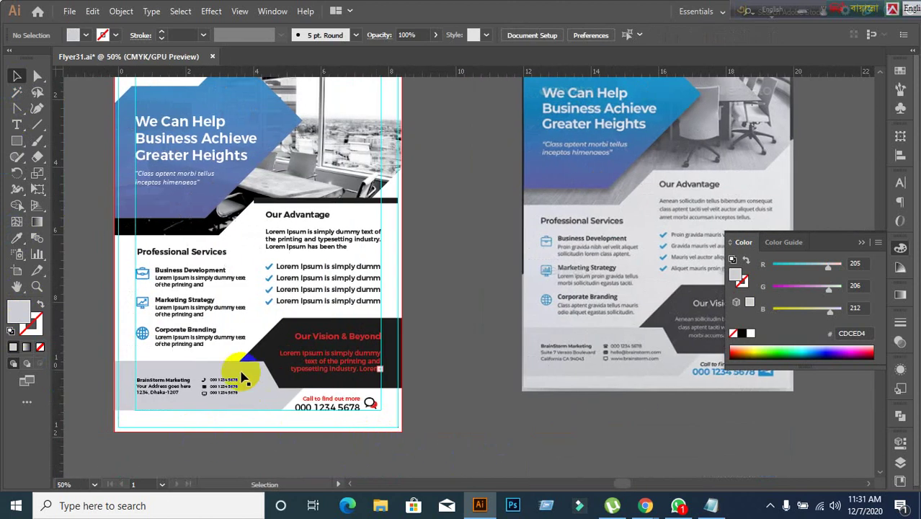
click(310, 353)
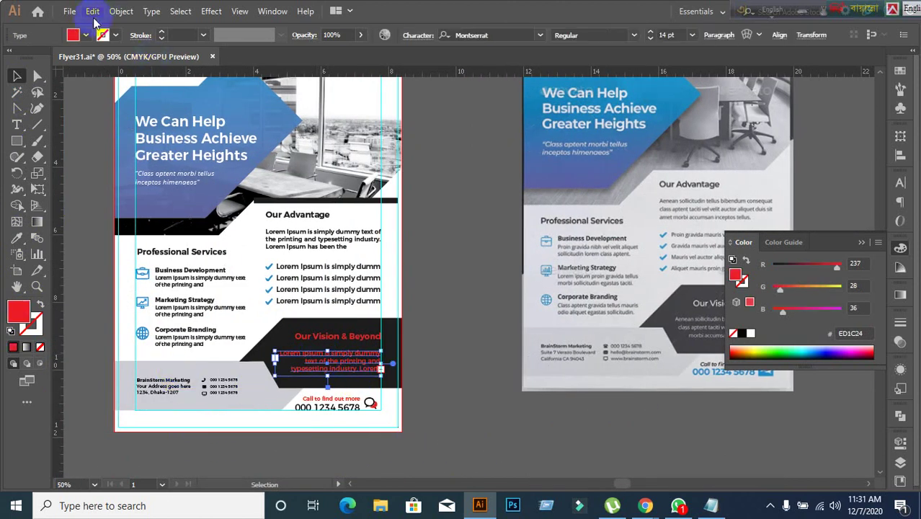
Set the fill of the vision body text and the 'Our Vision & Beyond' heading to white.
click(85, 34)
click(28, 58)
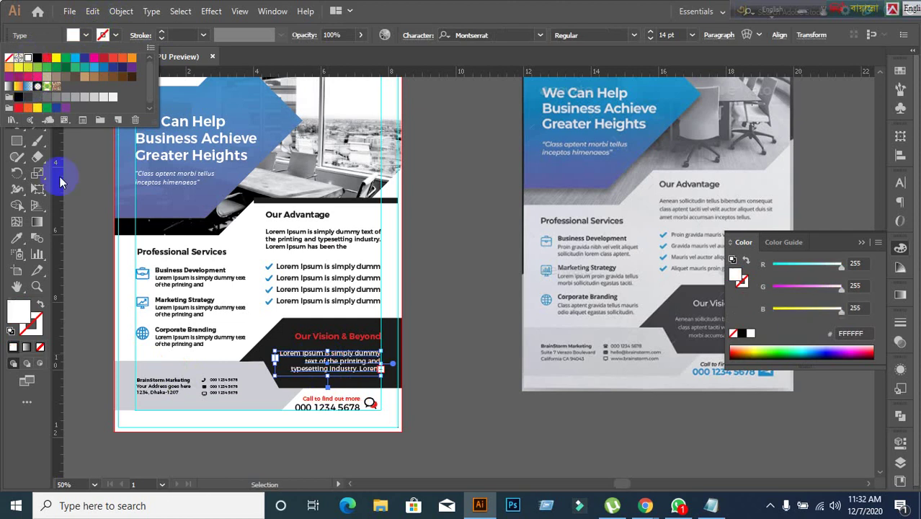
click(84, 215)
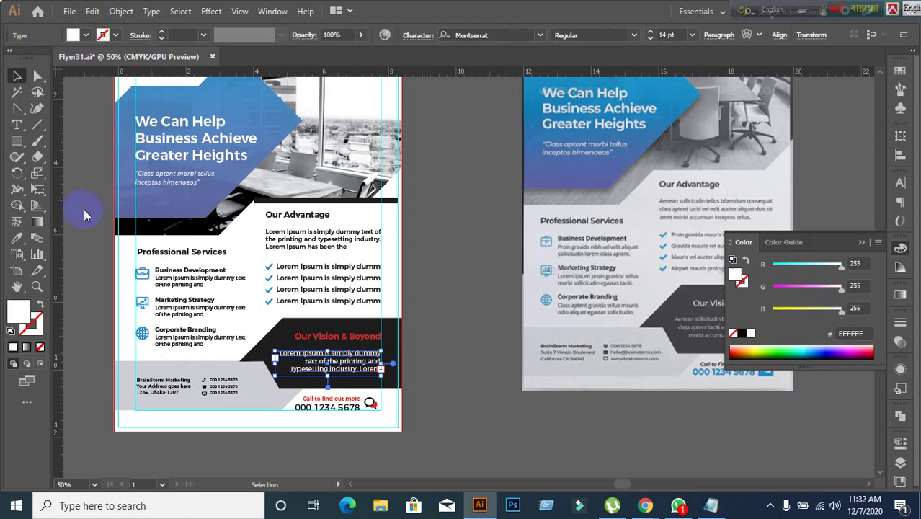
click(333, 337)
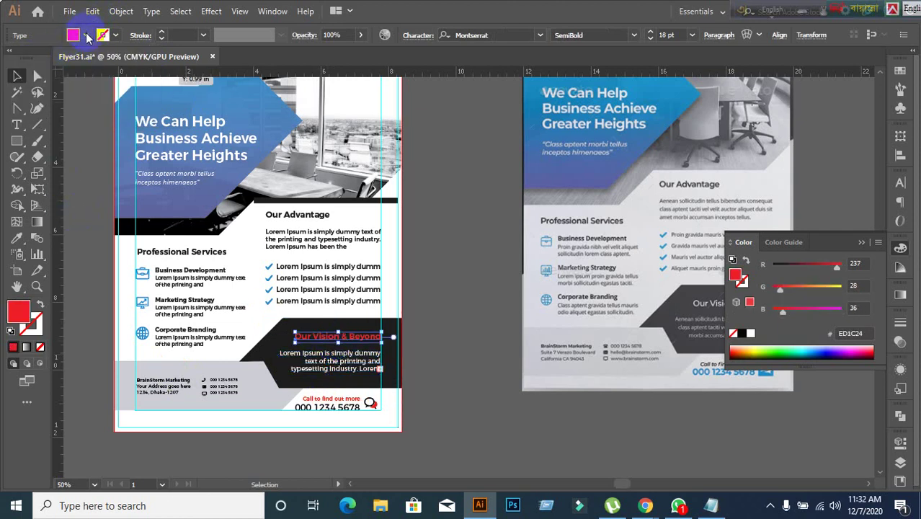
click(85, 35)
click(28, 57)
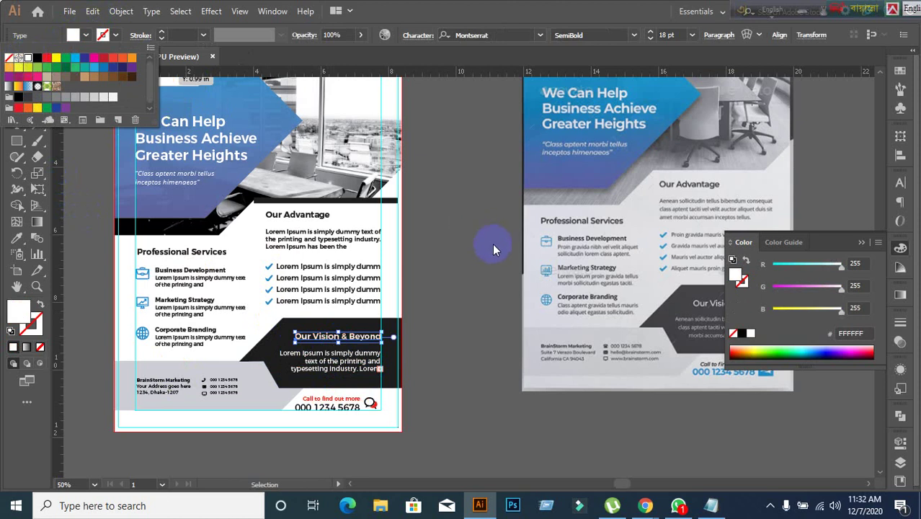
click(513, 349)
key(ctrl+minus)
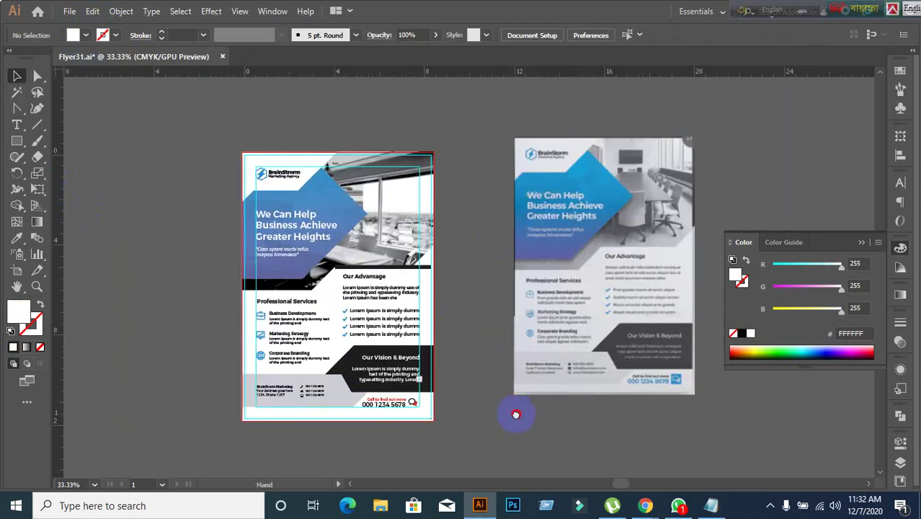
drag(516, 414, 485, 418)
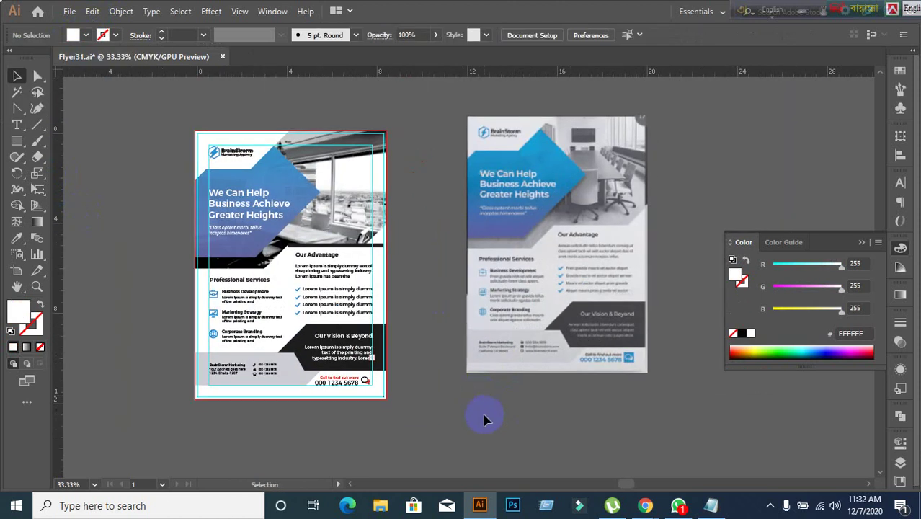
scroll(542, 431, up, 1)
drag(526, 425, 433, 352)
scroll(346, 387, up, 1)
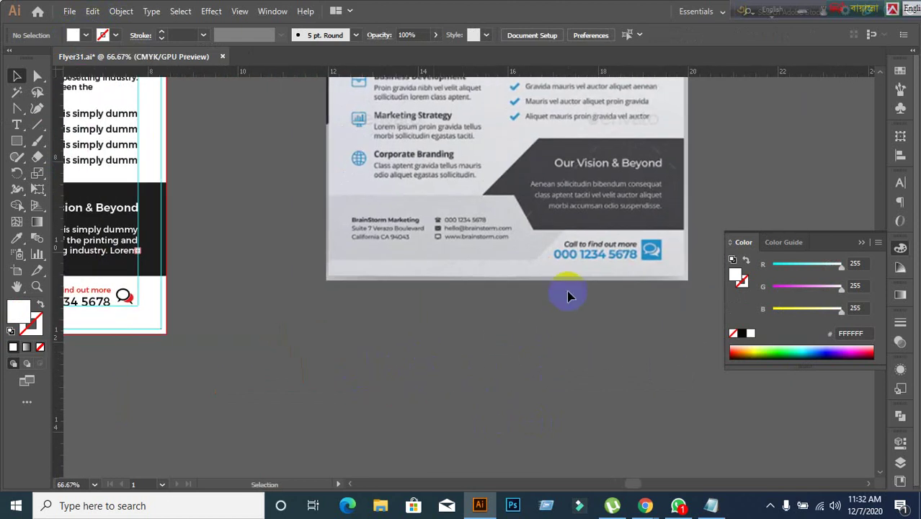
Duplicate the speech-bubble icon and place the copy beside the flyer.
scroll(113, 367, up, 2)
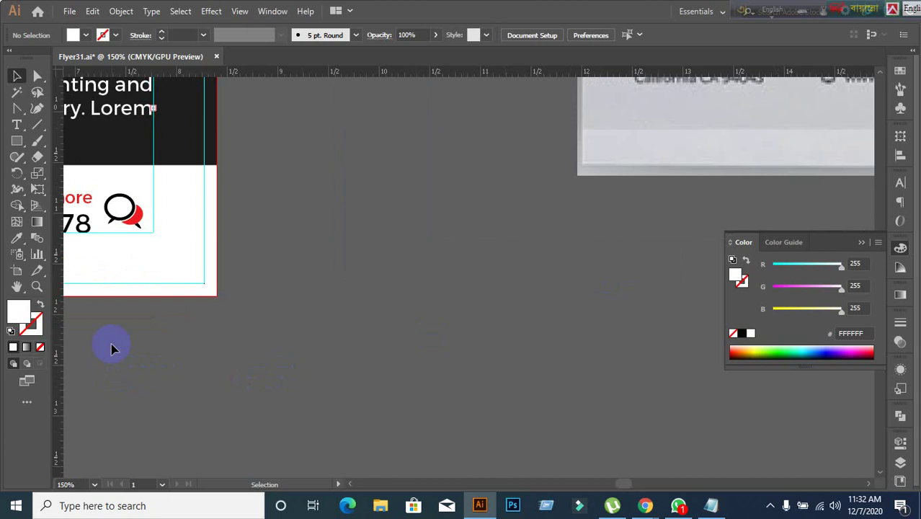
scroll(227, 433, left, 3)
scroll(226, 434, up, 3)
scroll(199, 415, right, 2)
scroll(195, 395, down, 1)
scroll(167, 317, up, 3)
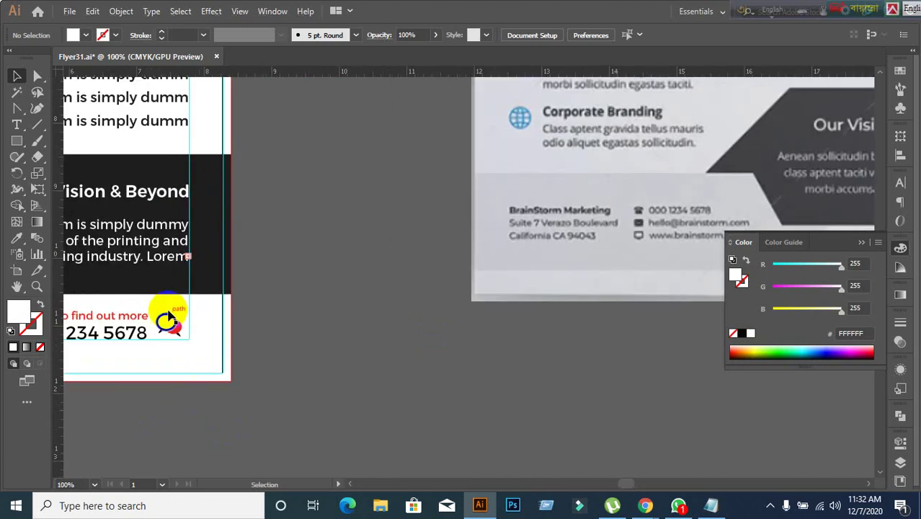
click(189, 349)
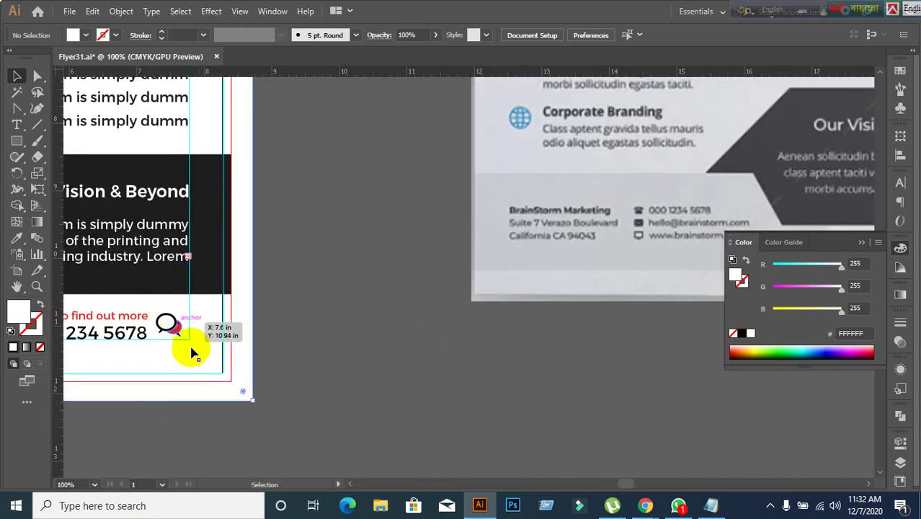
click(324, 380)
click(180, 368)
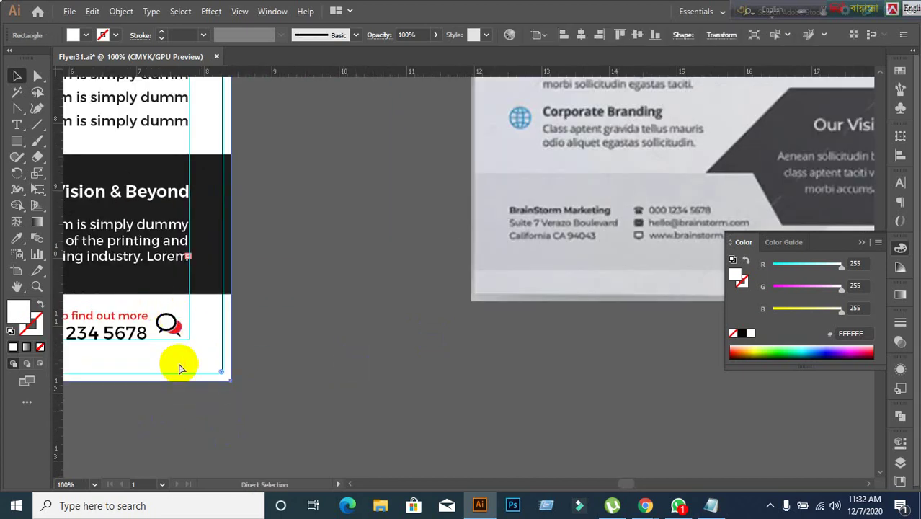
key(ctrl+shift+a)
scroll(178, 359, up, 2)
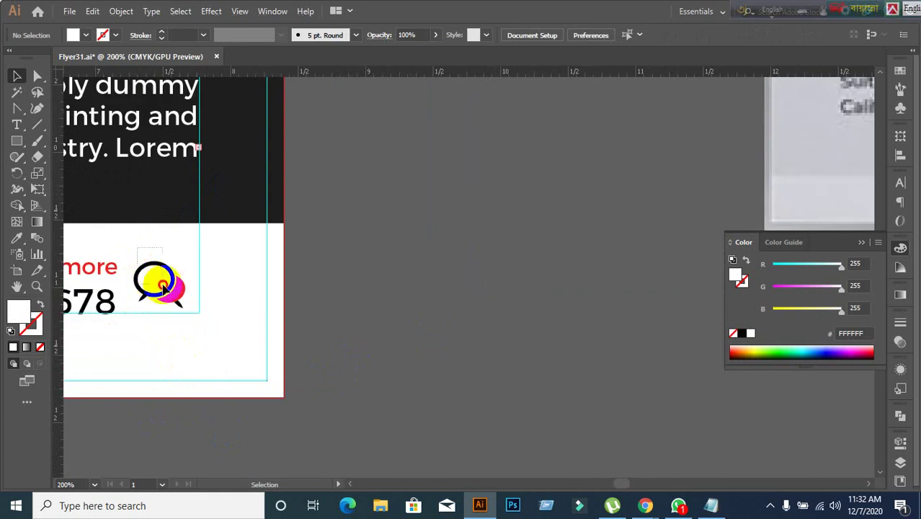
drag(164, 287, 477, 309)
click(449, 359)
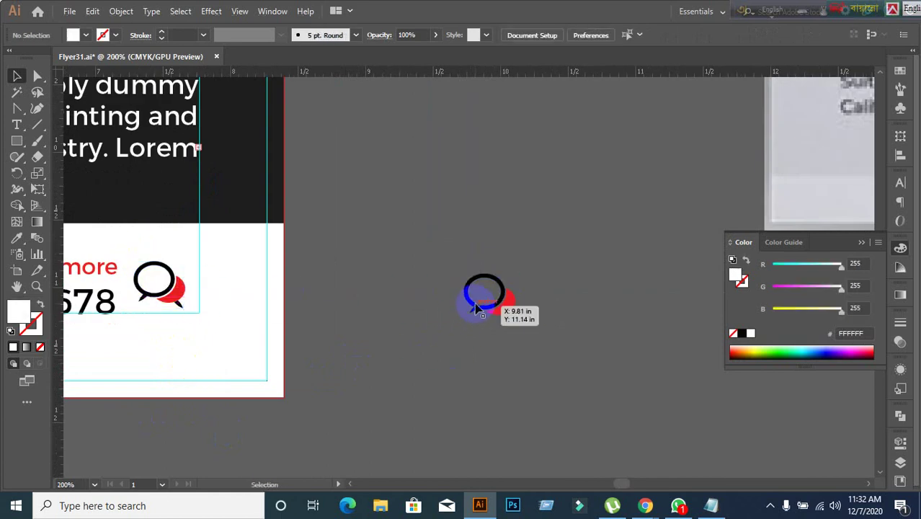
Select both bubble parts of the copy and Unite them in Pathfinder into one shape.
right_click(476, 308)
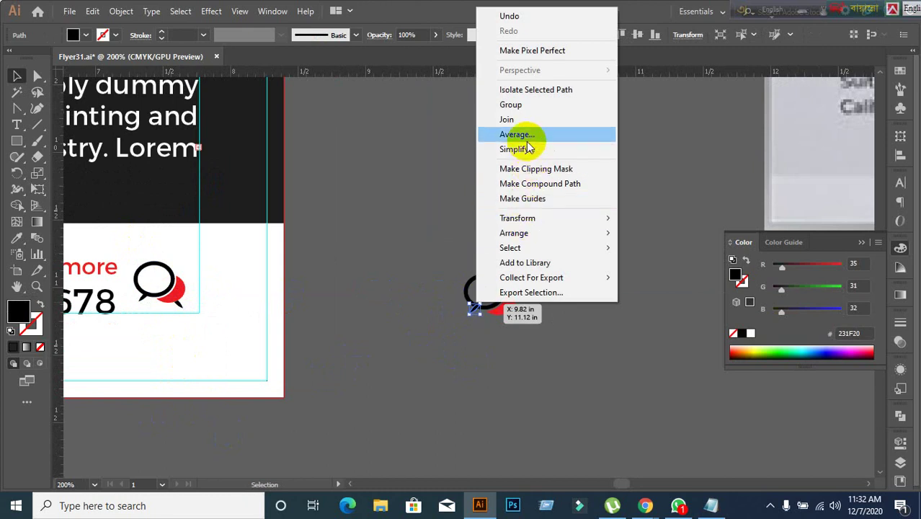
click(423, 261)
click(467, 299)
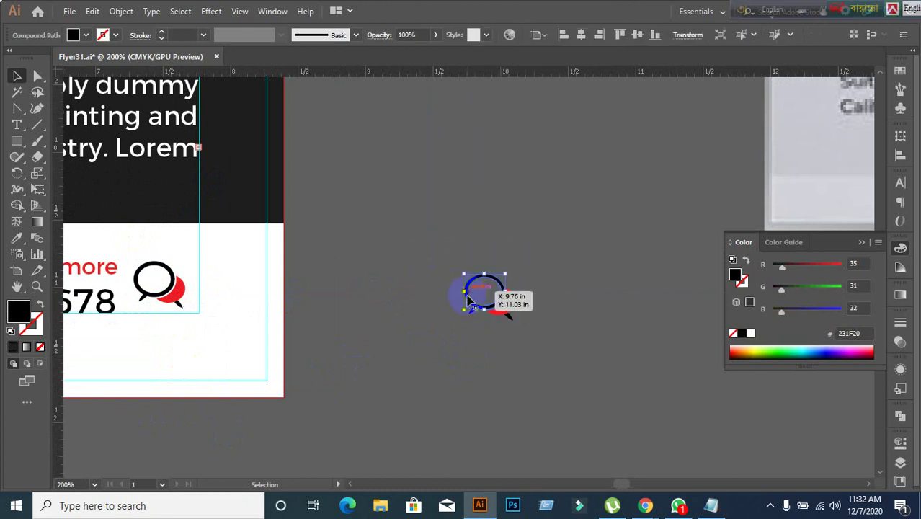
click(506, 320)
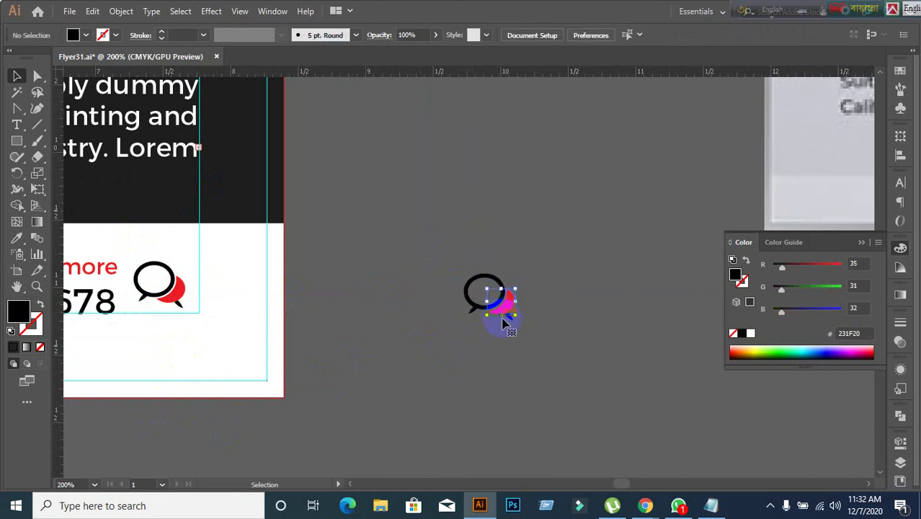
click(505, 323)
drag(431, 301, 514, 336)
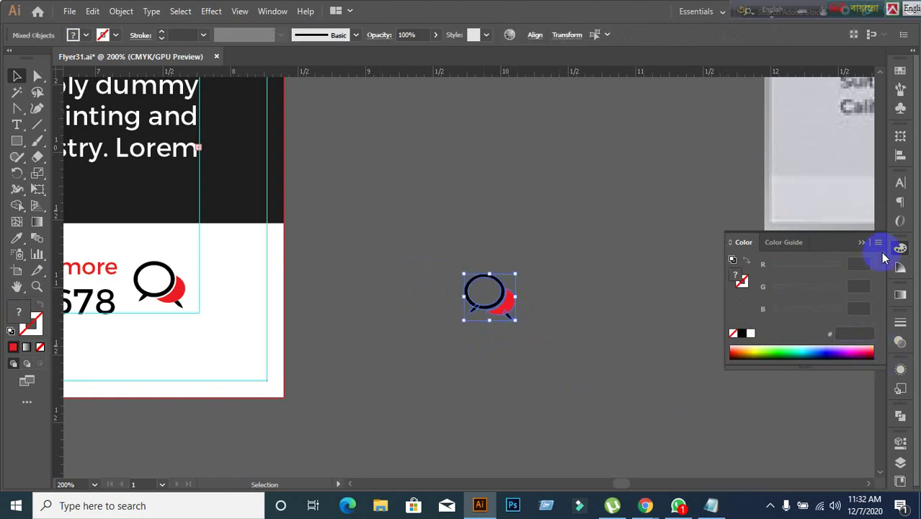
click(902, 417)
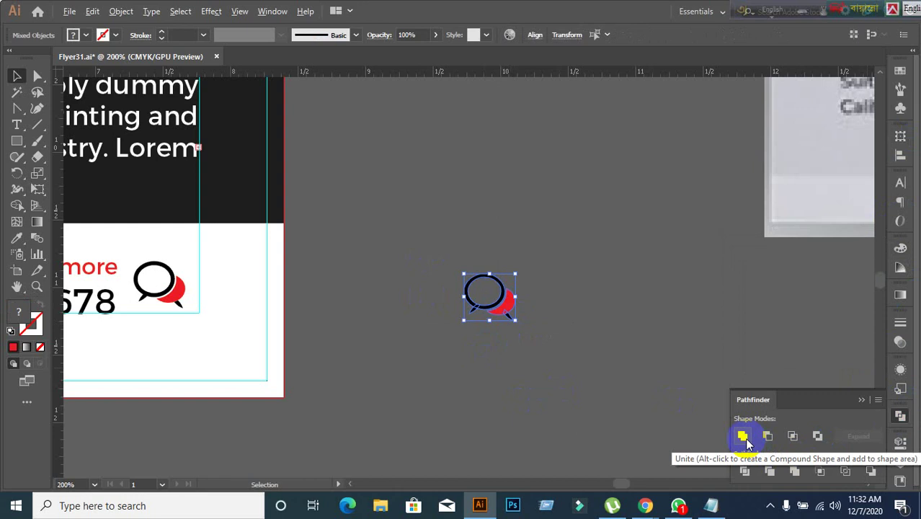
click(743, 436)
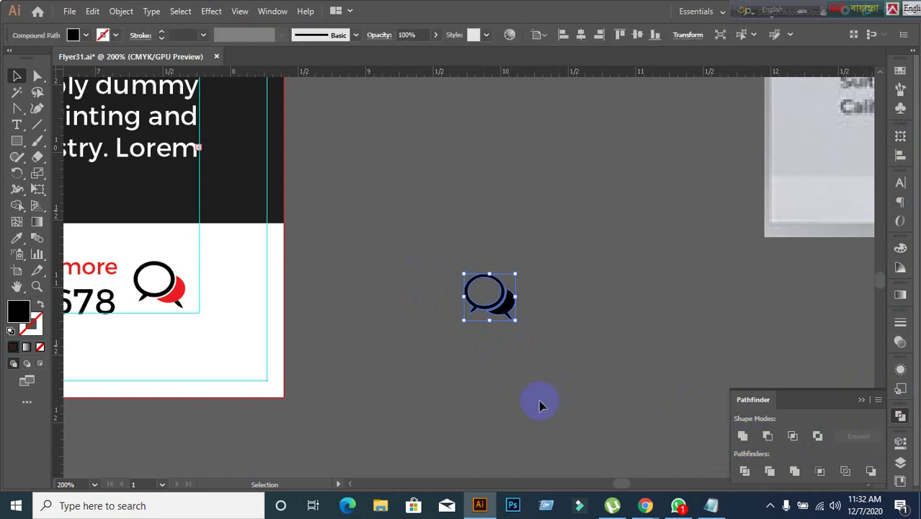
click(546, 429)
scroll(598, 403, down, 2)
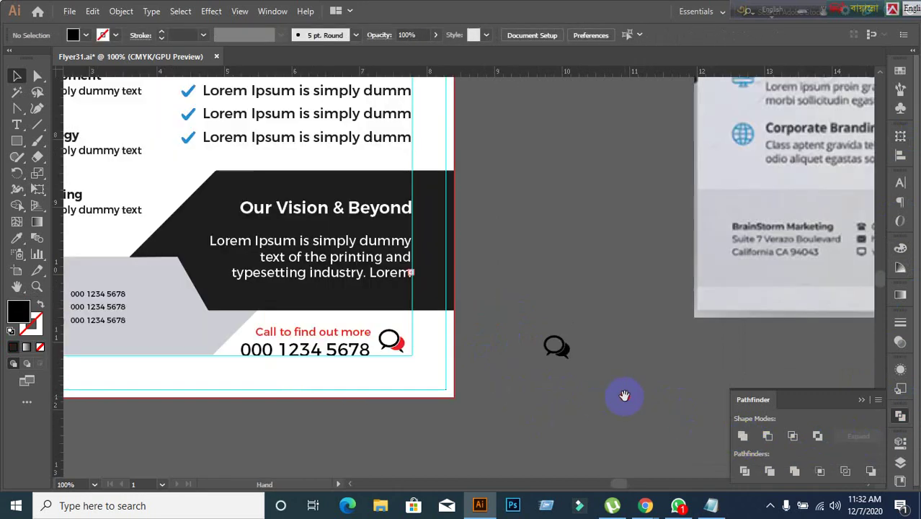
drag(621, 395, 586, 384)
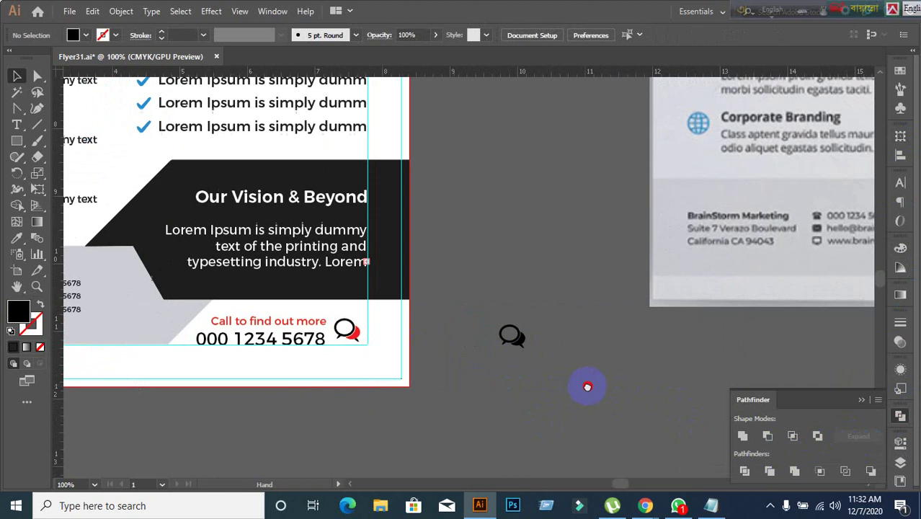
scroll(648, 396, down, 3)
scroll(627, 349, right, 2)
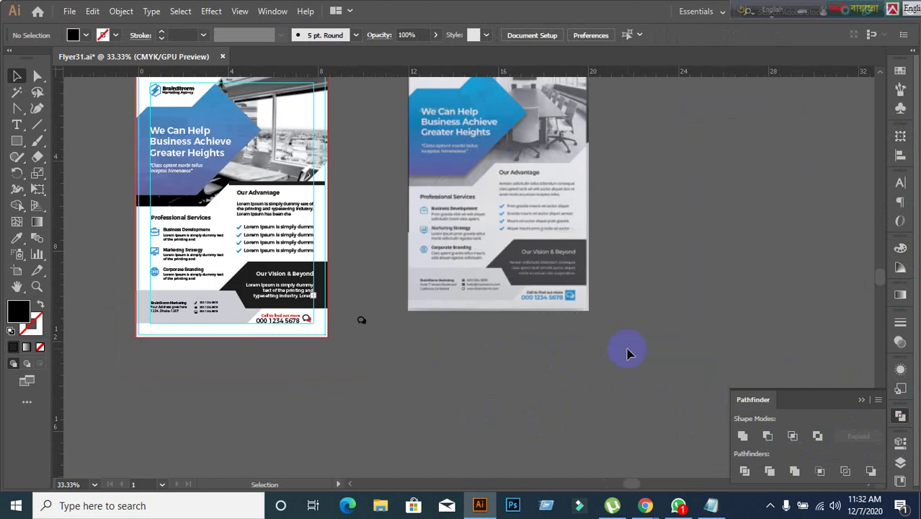
scroll(469, 212, up, 3)
scroll(379, 335, down, 2)
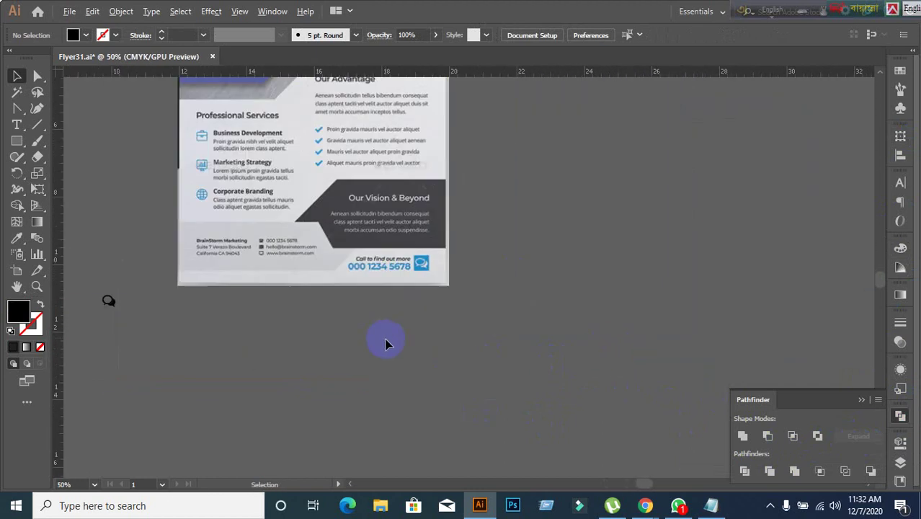
scroll(371, 361, left, 2)
drag(366, 384, 524, 426)
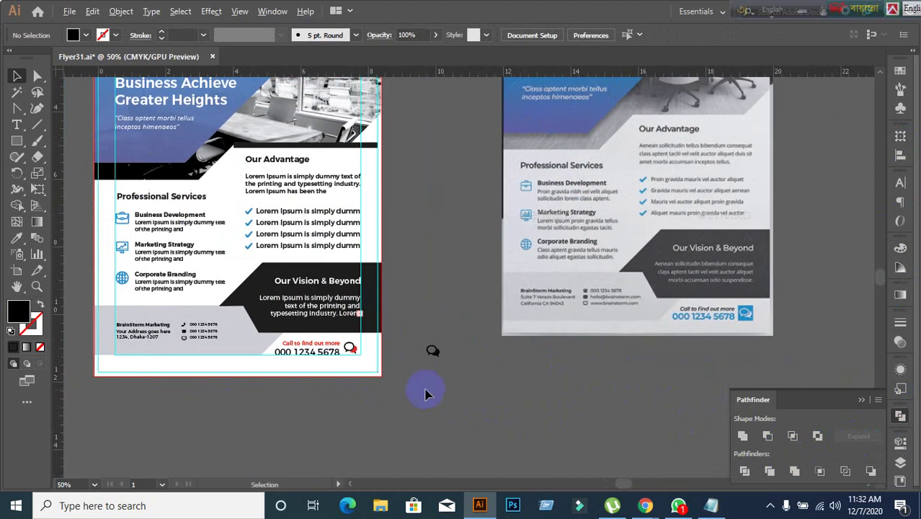
scroll(794, 348, up, 3)
scroll(756, 335, down, 2)
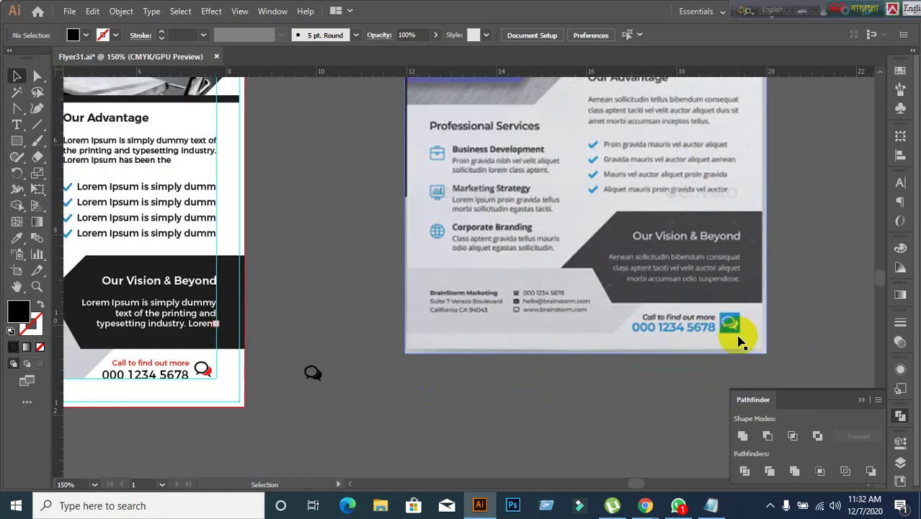
scroll(339, 407, left, 2)
Draw a small square over the black chat icon copy.
scroll(390, 443, up, 1)
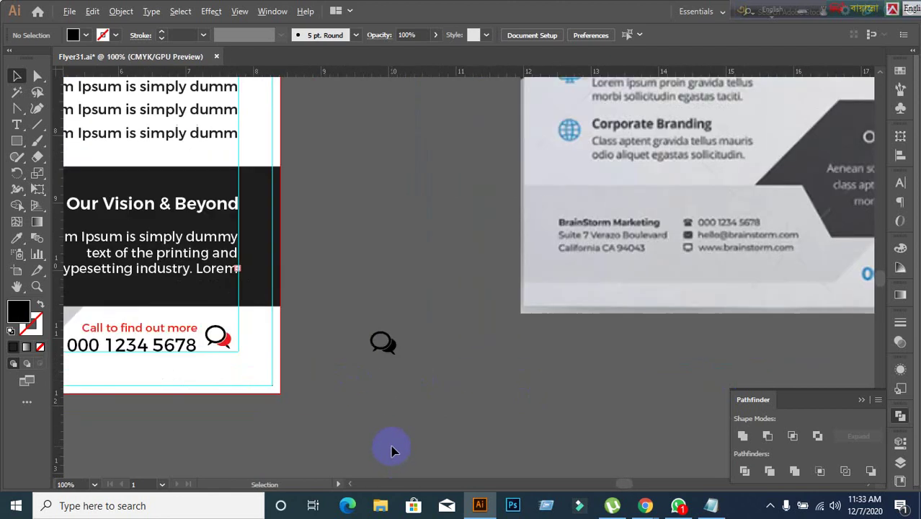
click(17, 141)
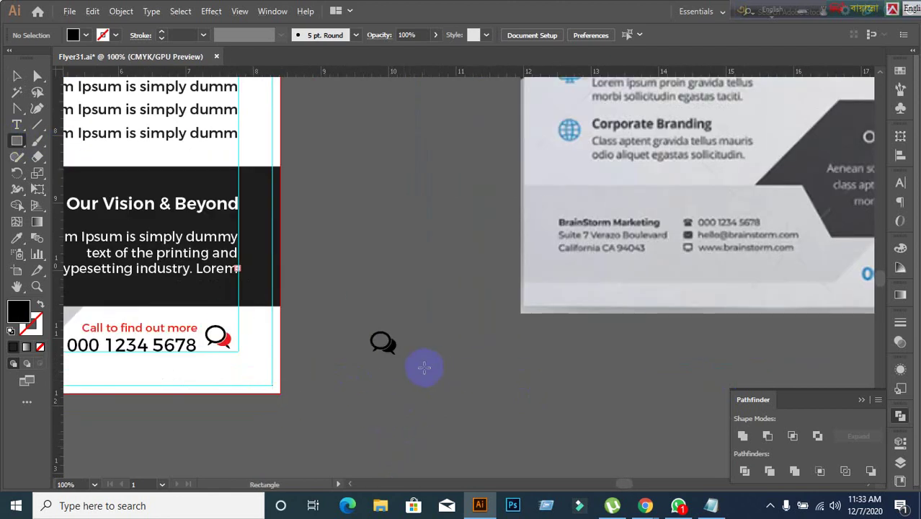
drag(366, 323, 404, 364)
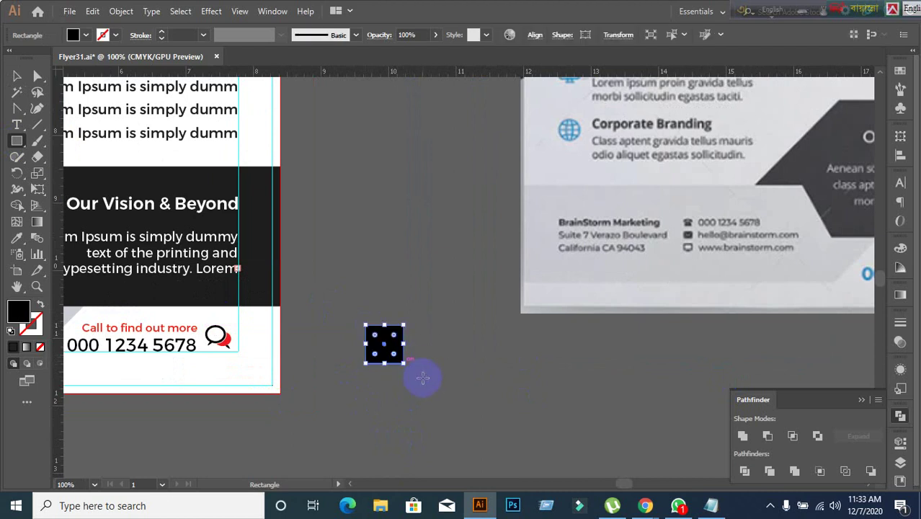
click(87, 35)
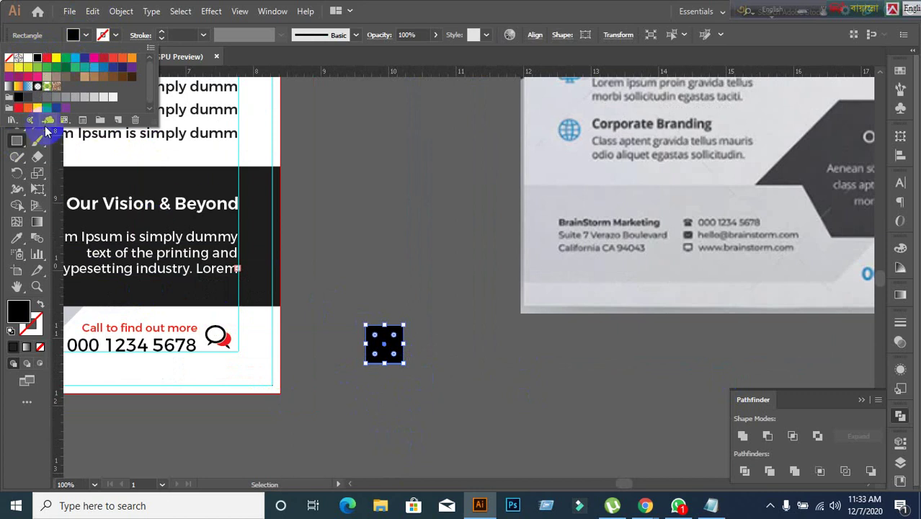
click(58, 210)
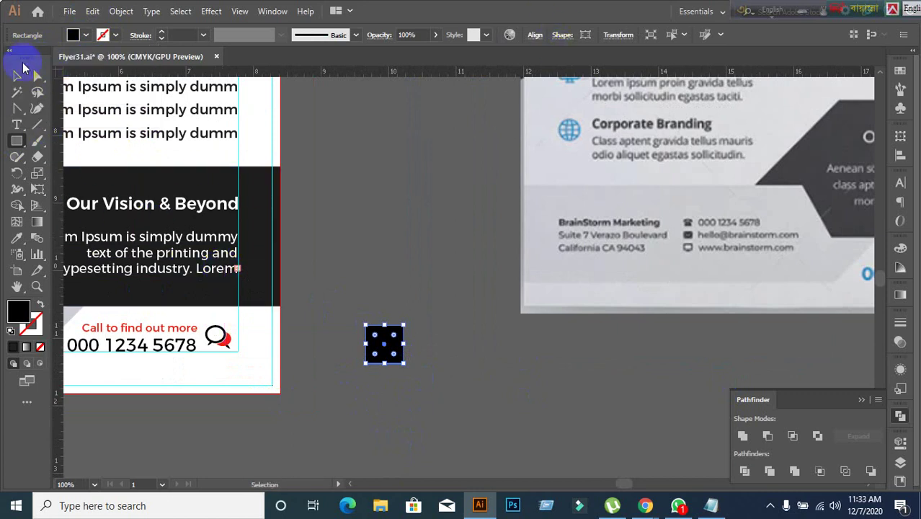
click(19, 75)
Fill the square with the checkmarks' blue using the Eyedropper and place it behind the icon.
click(17, 237)
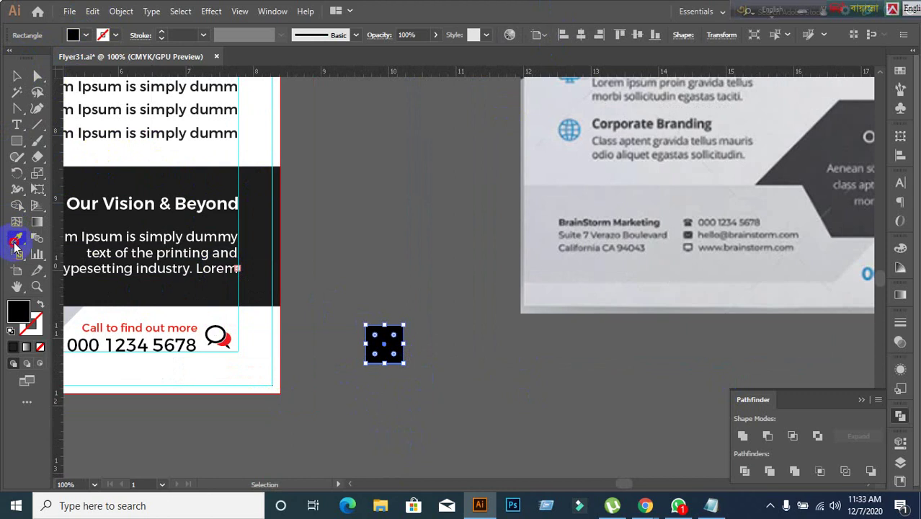
click(616, 130)
alt+scroll(353, 207, down, 1)
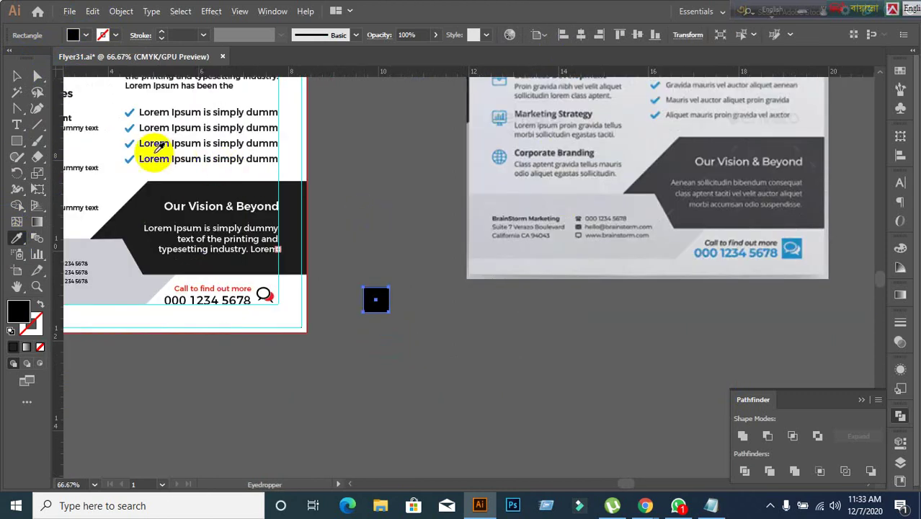
click(127, 158)
key(v)
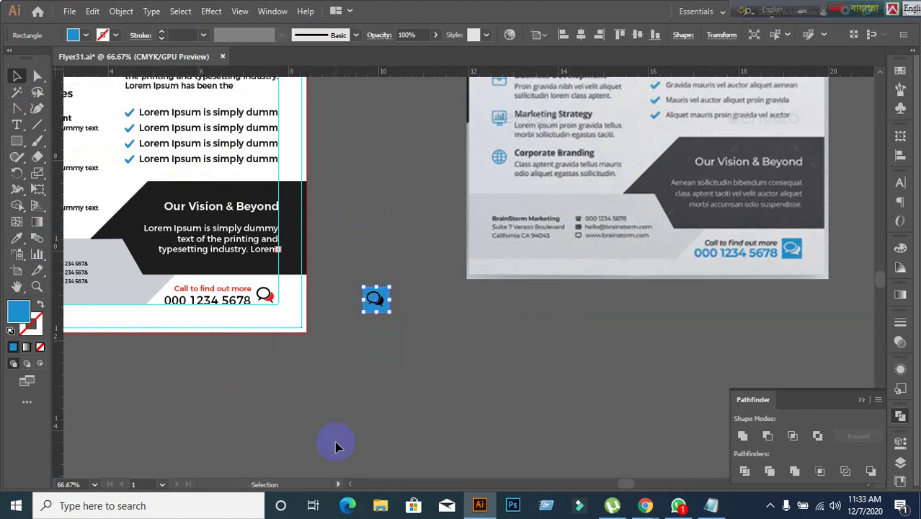
click(366, 429)
alt+scroll(401, 327, up, 1)
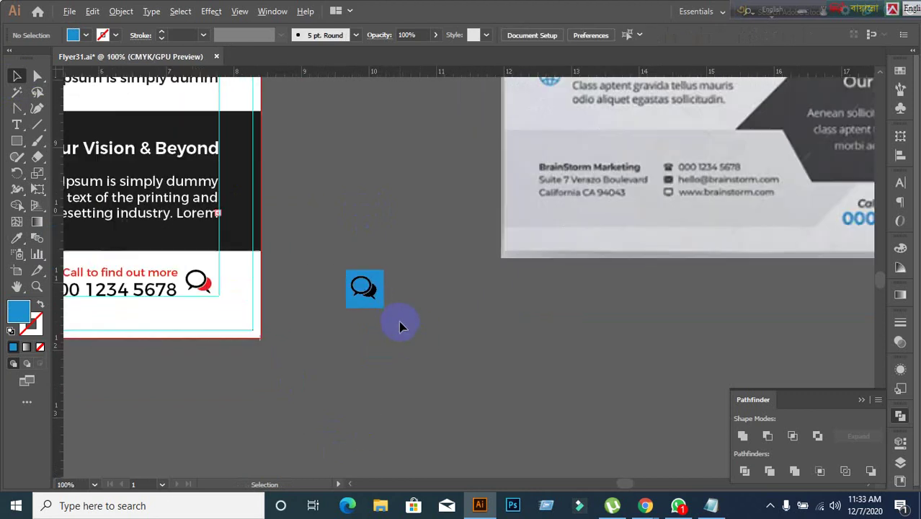
Set the chat icon's fill to white.
alt+scroll(401, 326, up, 1)
click(352, 271)
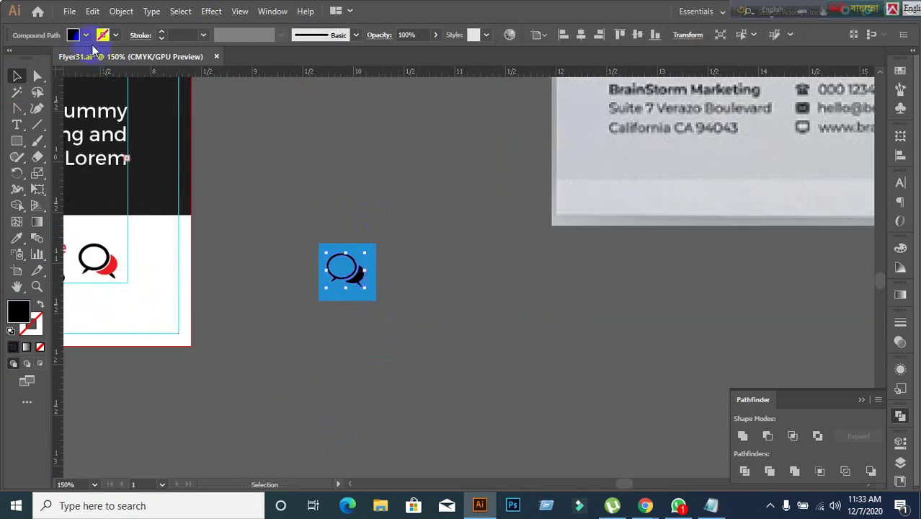
click(86, 34)
click(27, 58)
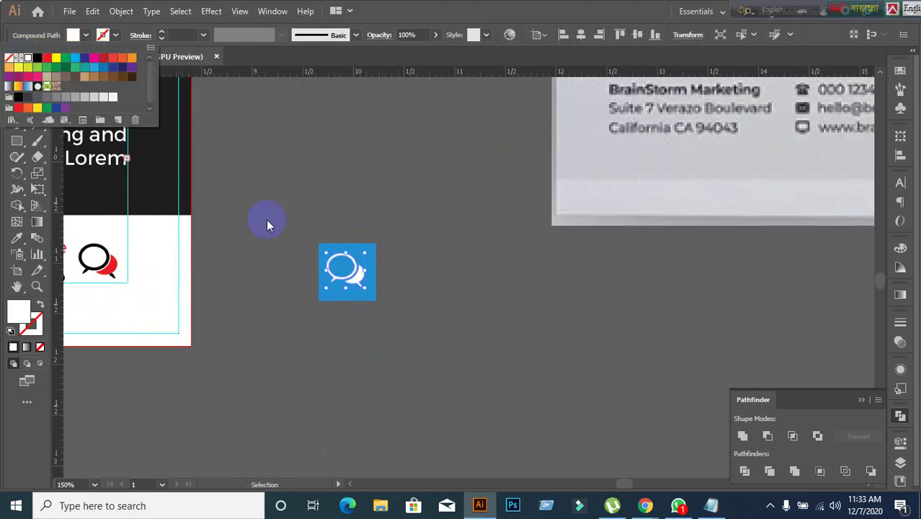
click(267, 221)
Align the icon and blue square to each other with horizontal and vertical centre alignment.
drag(295, 234, 403, 337)
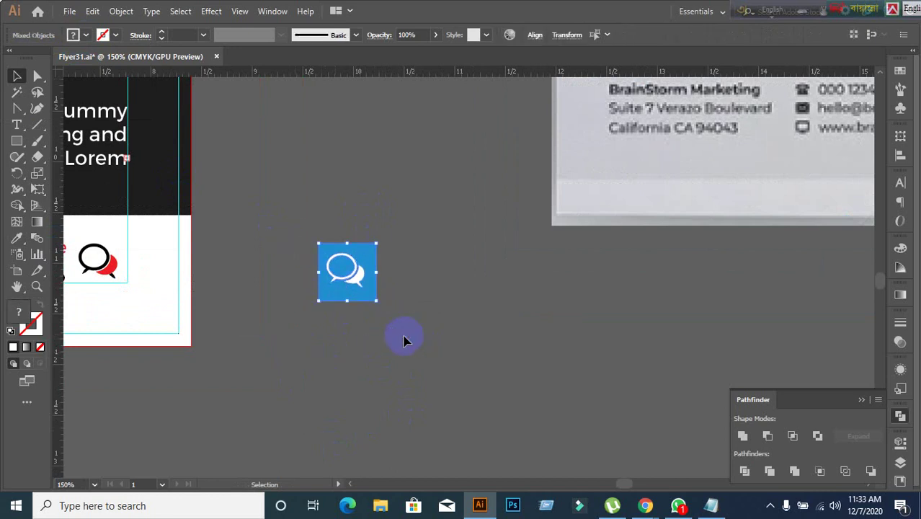
click(900, 155)
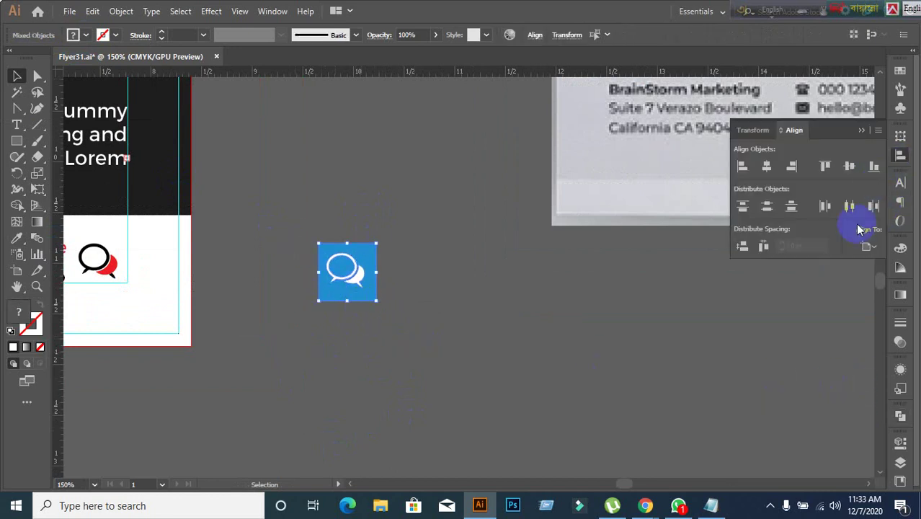
click(862, 247)
click(854, 263)
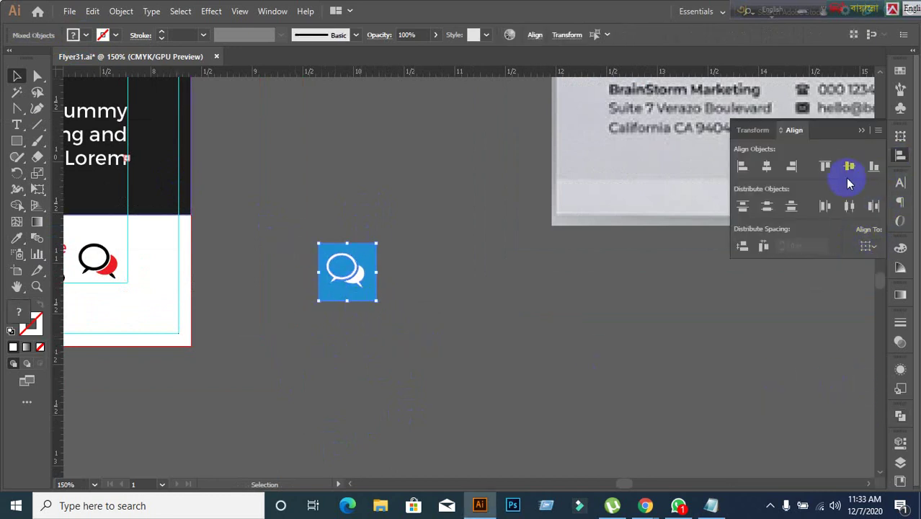
click(851, 168)
click(767, 170)
click(384, 386)
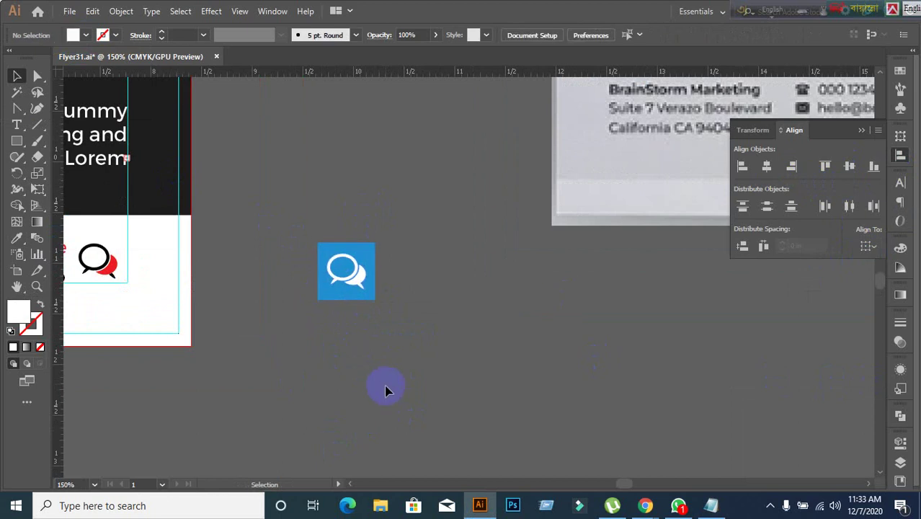
scroll(386, 390, down, 1)
scroll(386, 390, down, 1)
scroll(367, 383, up, 1)
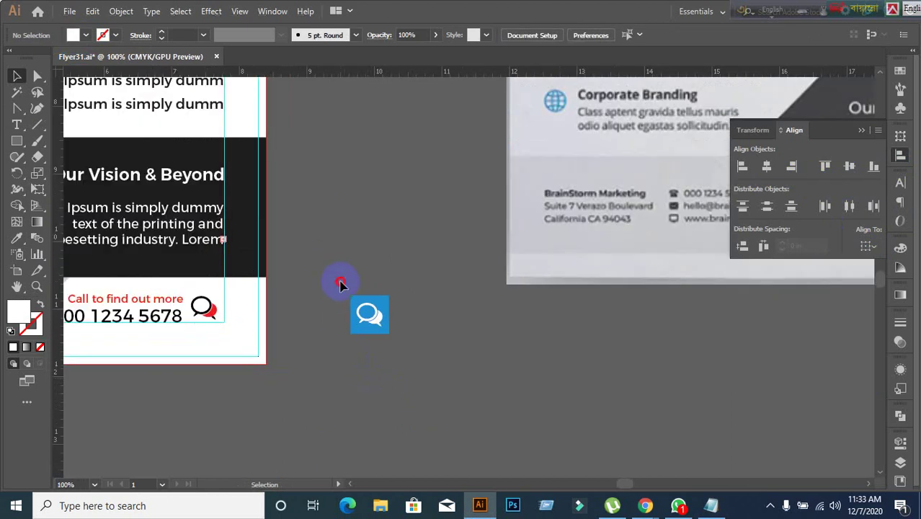
Move the old red-and-black chat icon by the footer phone number off the flyer.
drag(341, 284, 436, 391)
click(390, 386)
click(373, 328)
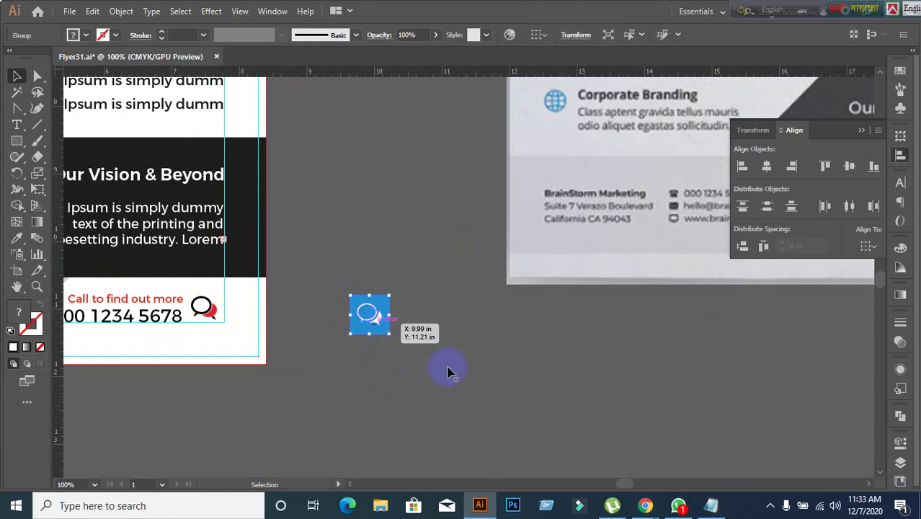
scroll(479, 379, down, 2)
scroll(481, 384, up, 2)
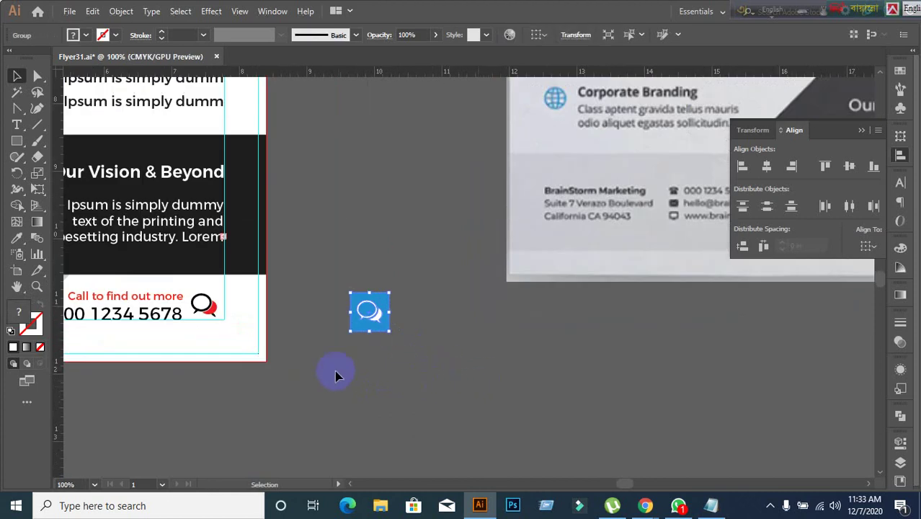
click(208, 309)
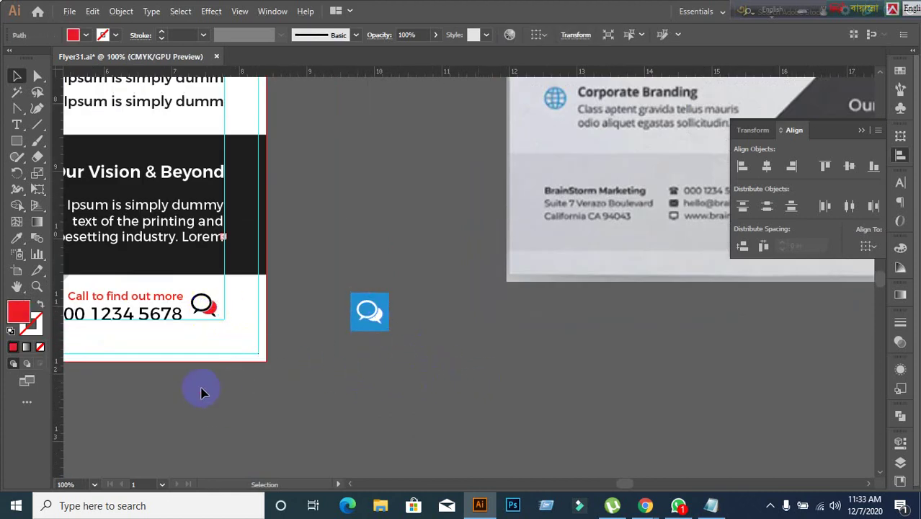
shift+click(200, 301)
drag(216, 312, 516, 381)
drag(369, 311, 218, 322)
scroll(170, 342, up, 3)
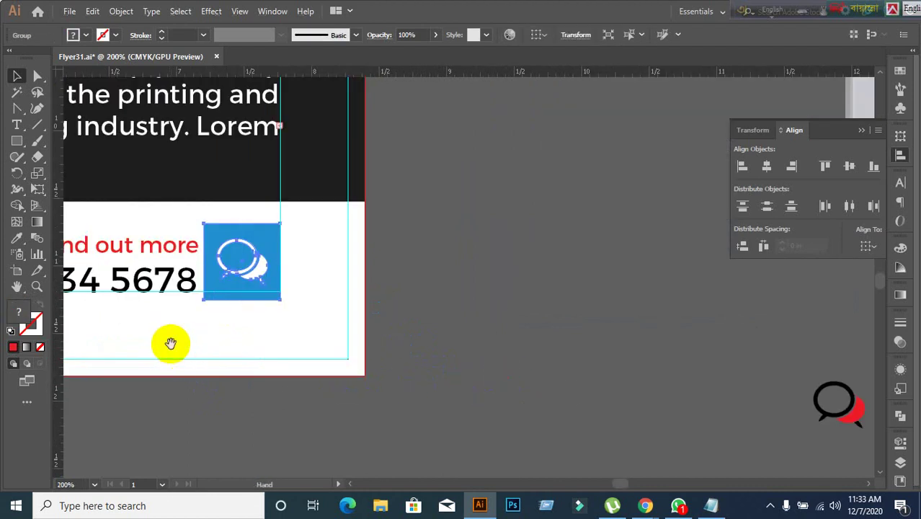
drag(406, 360, 378, 330)
click(378, 357)
scroll(366, 396, down, 1)
scroll(352, 389, down, 1)
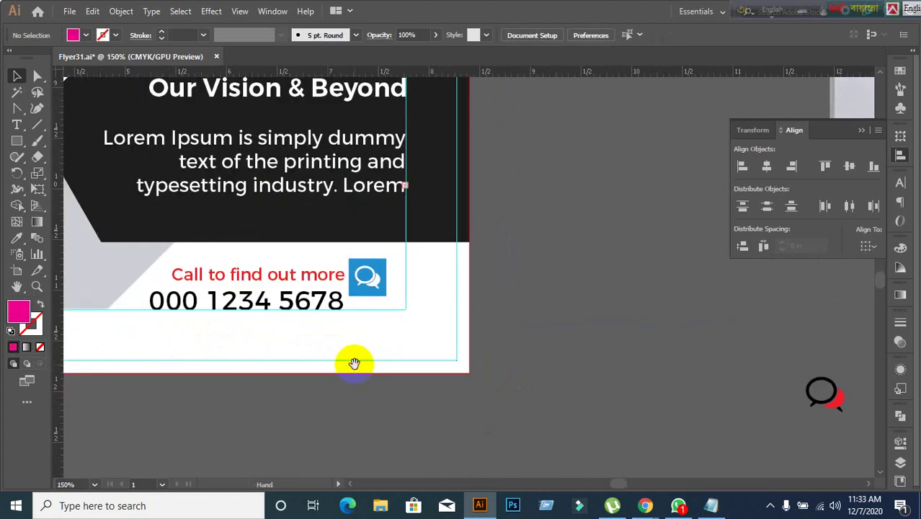
drag(365, 287, 395, 262)
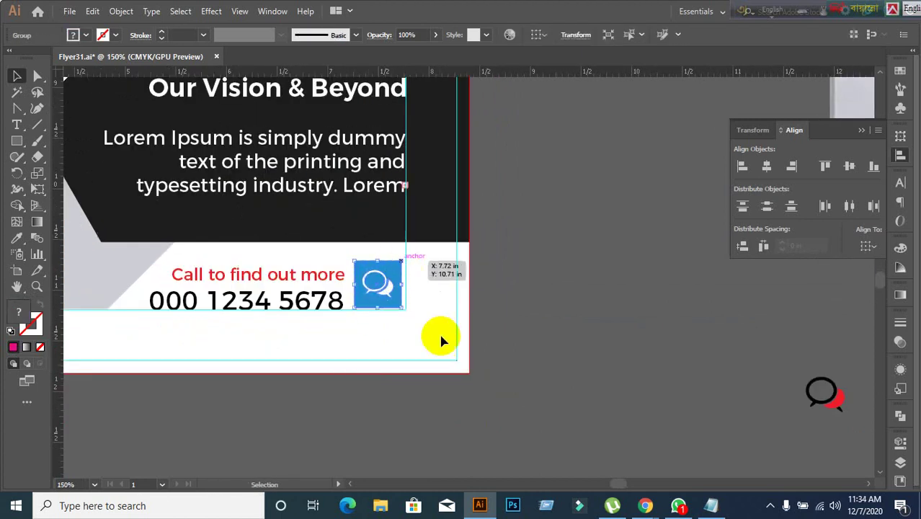
scroll(442, 340, down, 3)
scroll(455, 360, right, 2)
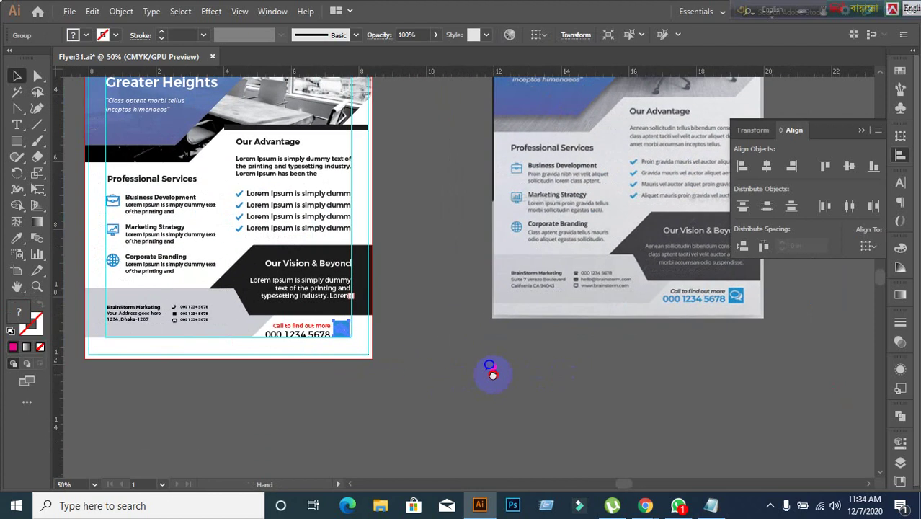
drag(492, 375, 490, 372)
scroll(274, 378, up, 2)
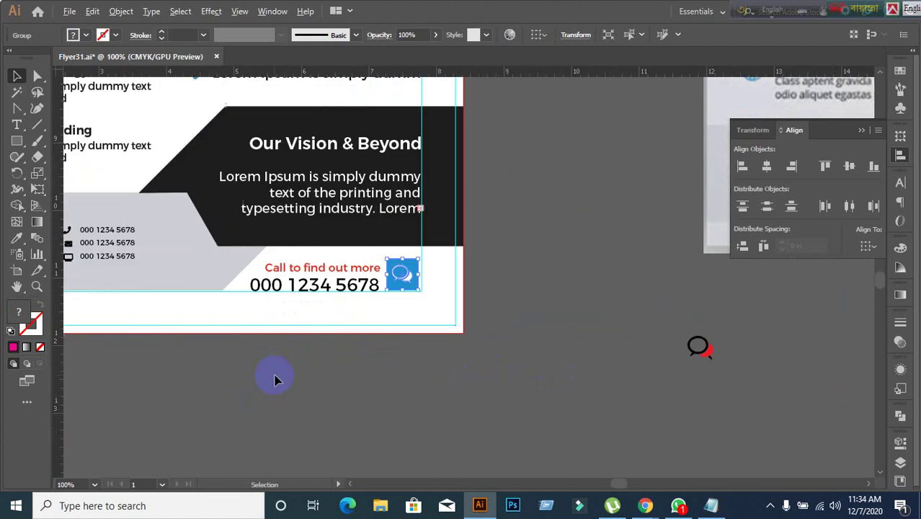
Recolour the 'Call to find out more' footer text black with the Eyedropper.
click(314, 282)
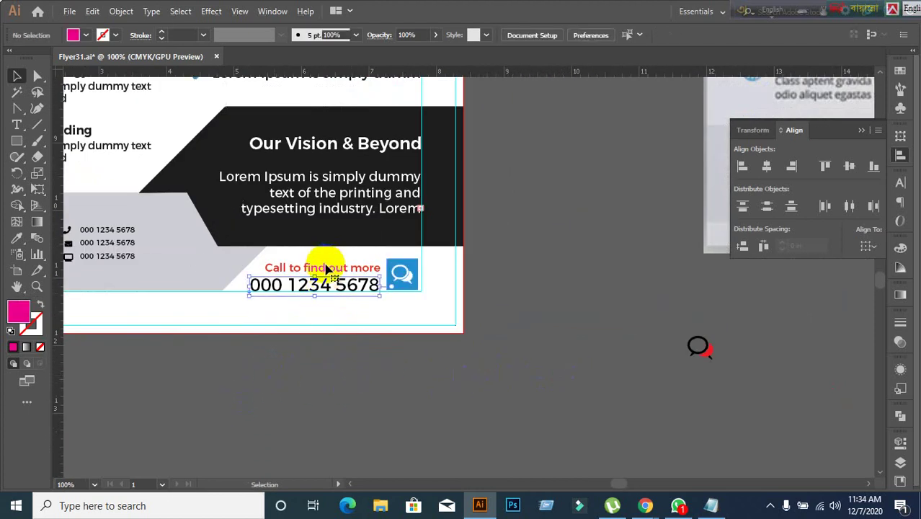
shift+click(325, 268)
scroll(404, 389, down, 2)
click(419, 396)
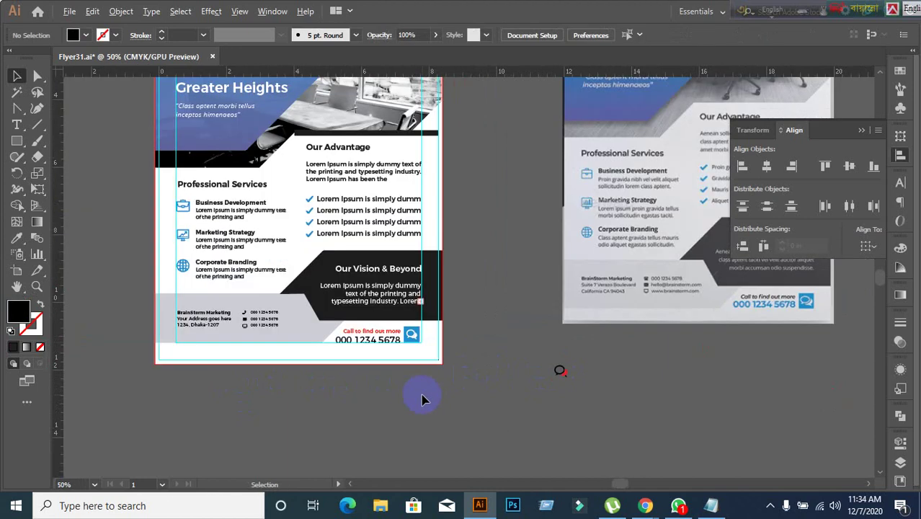
scroll(419, 396, up, 2)
click(272, 268)
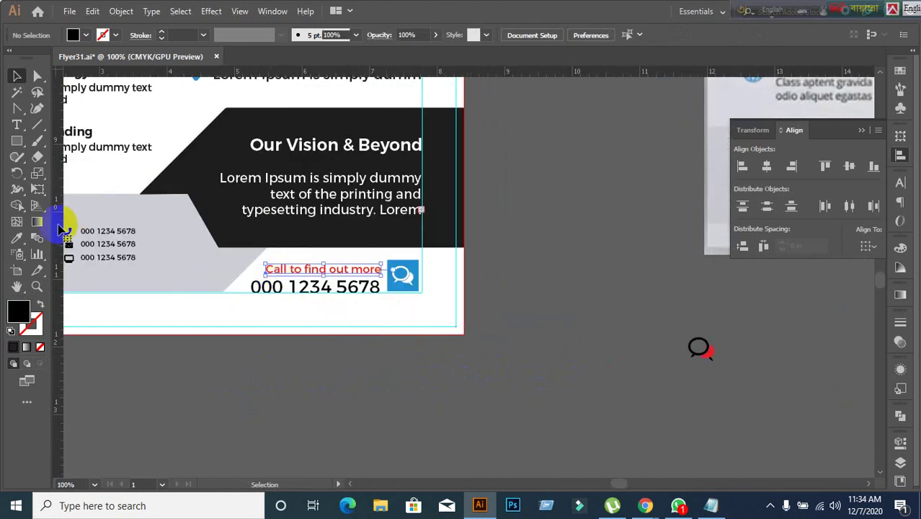
click(13, 243)
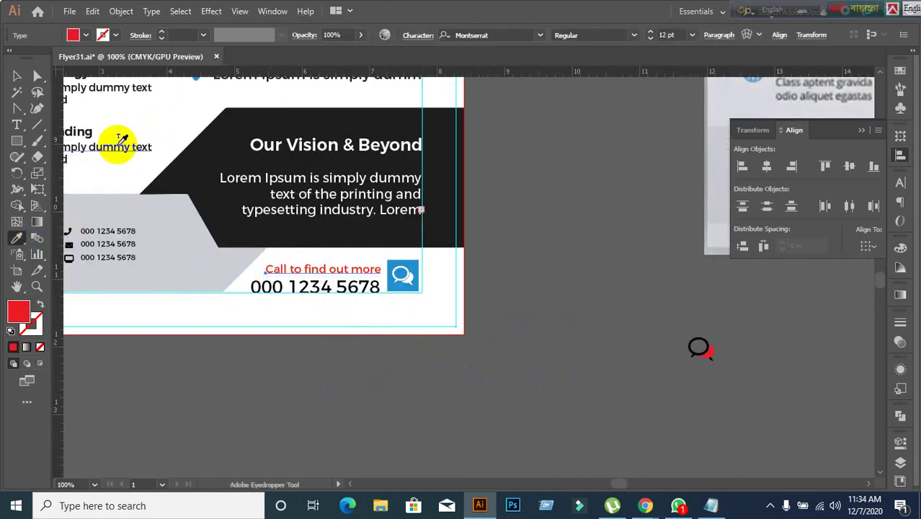
scroll(302, 258, down, 1)
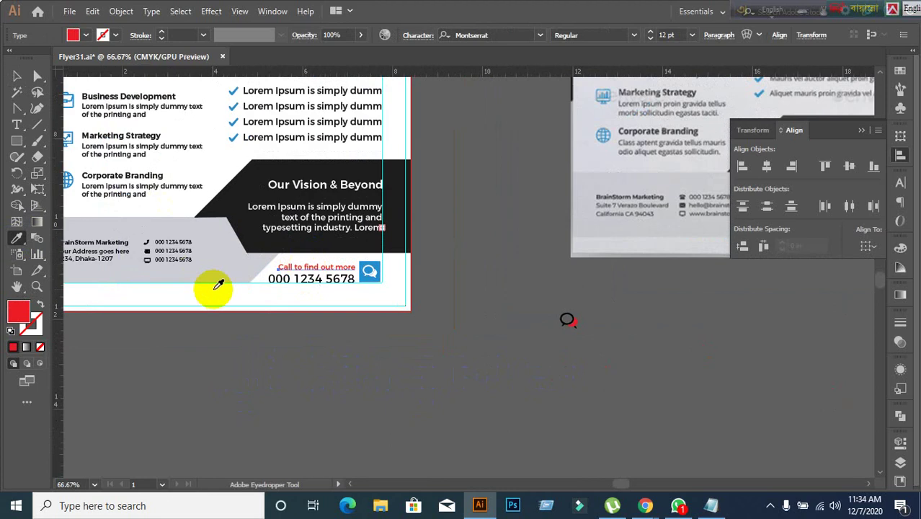
click(258, 174)
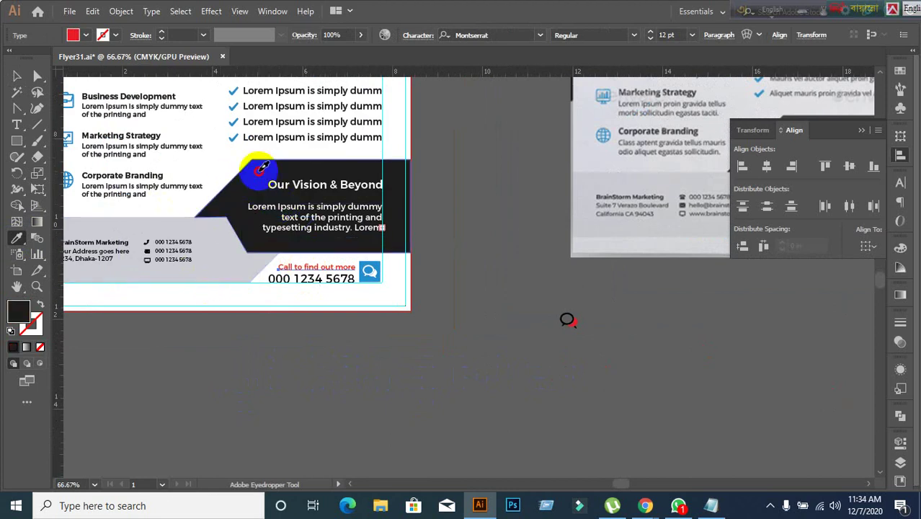
click(15, 76)
click(309, 365)
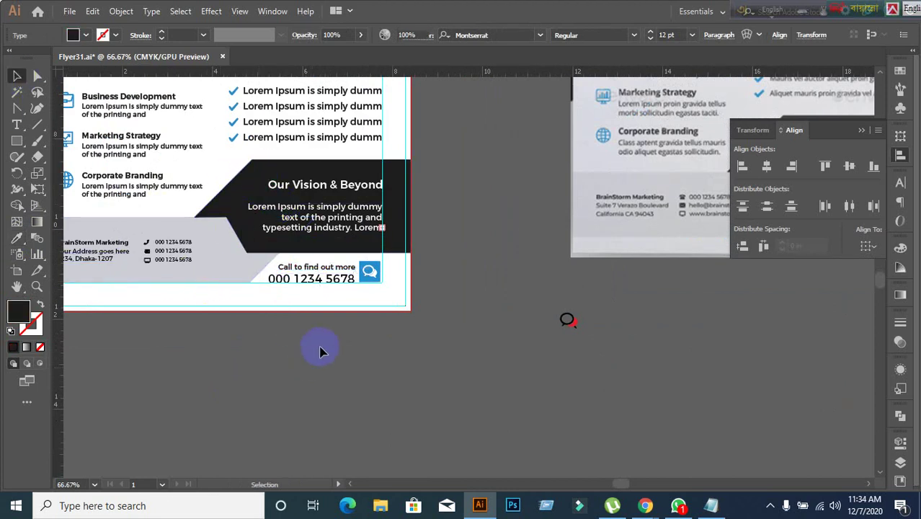
Make the footer phone number blue by sampling the chat icon's colour.
scroll(323, 347, up, 2)
scroll(322, 349, down, 1)
scroll(344, 354, up, 1)
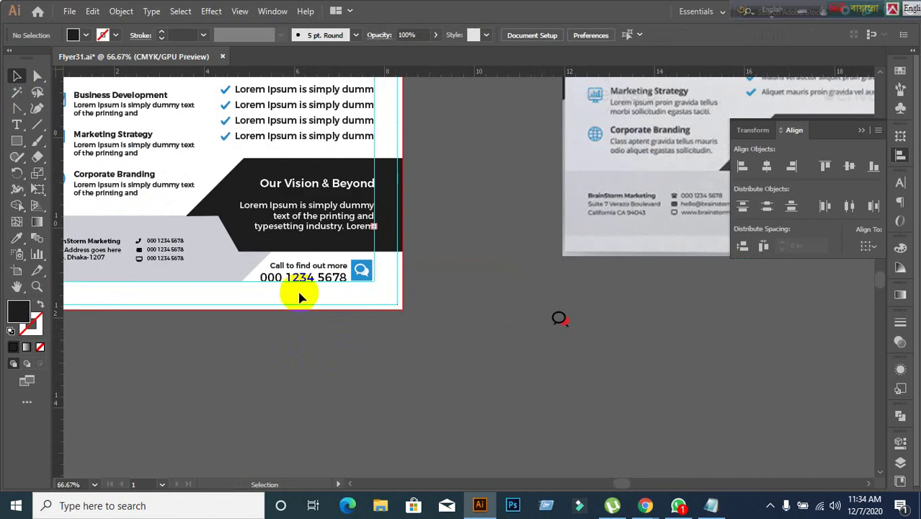
click(298, 282)
click(17, 238)
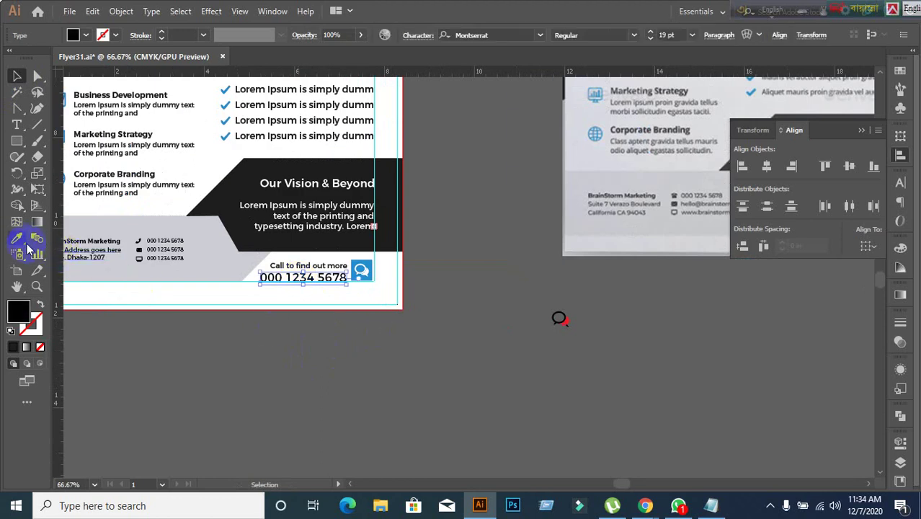
click(369, 257)
click(18, 76)
click(329, 366)
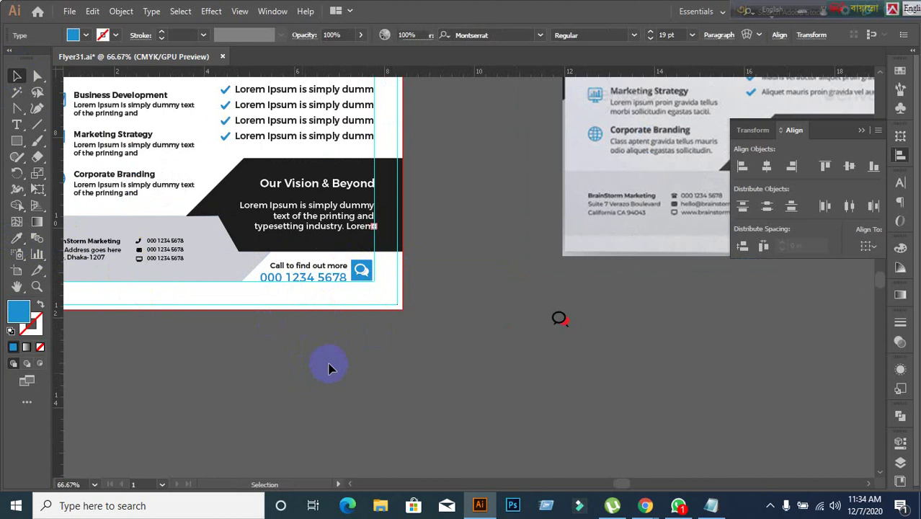
scroll(329, 367, down, 1)
scroll(329, 368, down, 1)
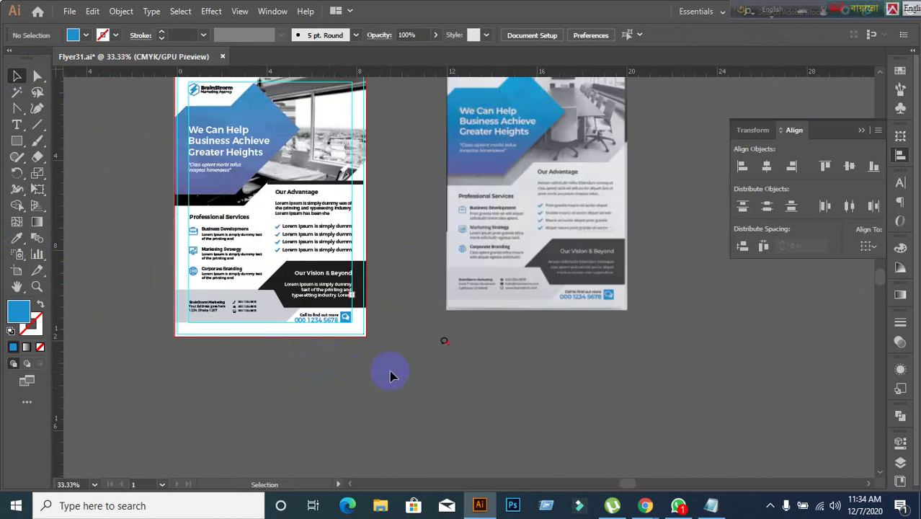
scroll(389, 374, up, 2)
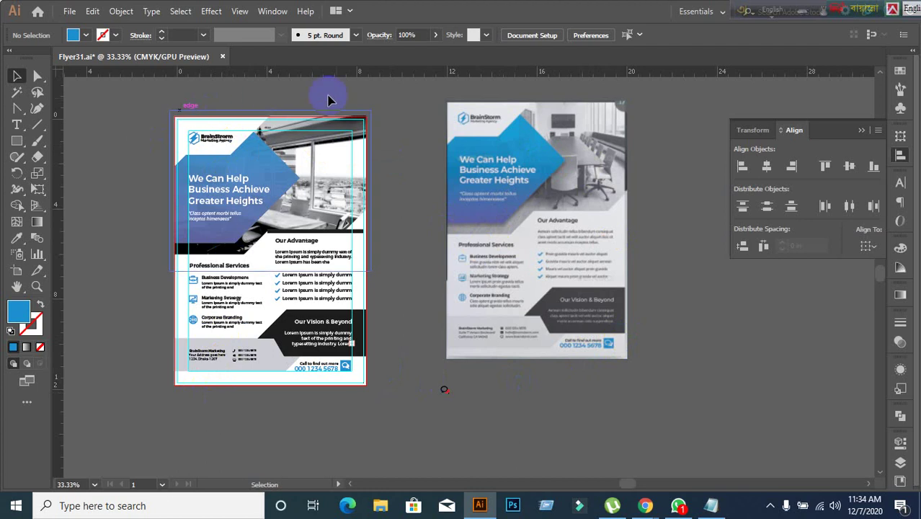
scroll(255, 394, up, 1)
scroll(256, 394, up, 1)
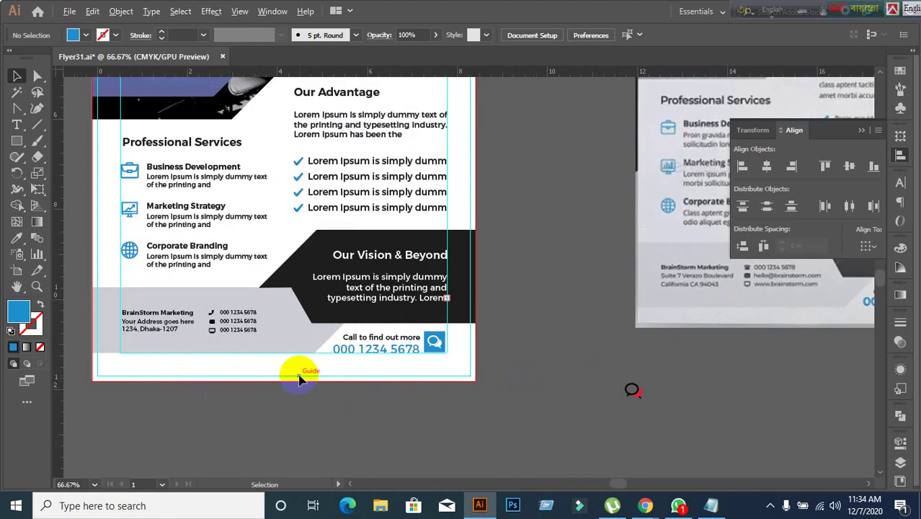
scroll(535, 385, left, 2)
scroll(539, 392, up, 2)
scroll(537, 393, down, 2)
scroll(537, 393, down, 1)
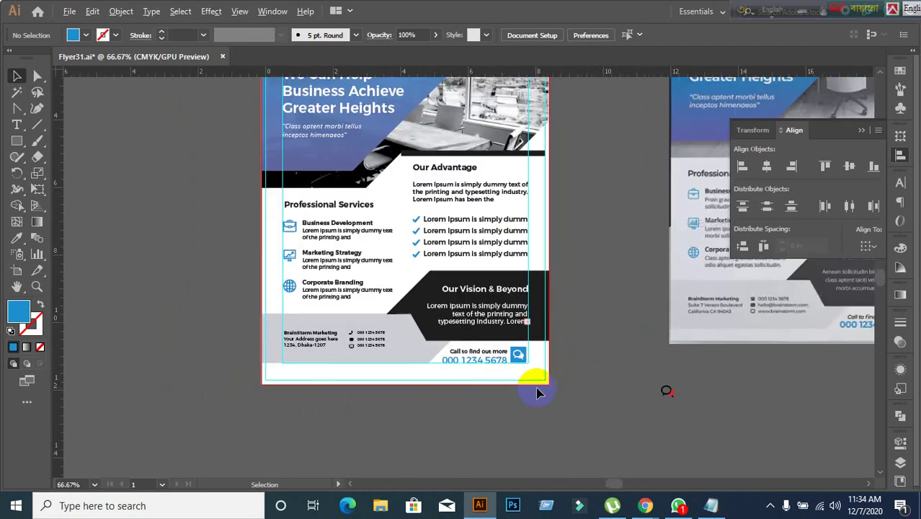
scroll(536, 393, down, 1)
drag(546, 380, 402, 395)
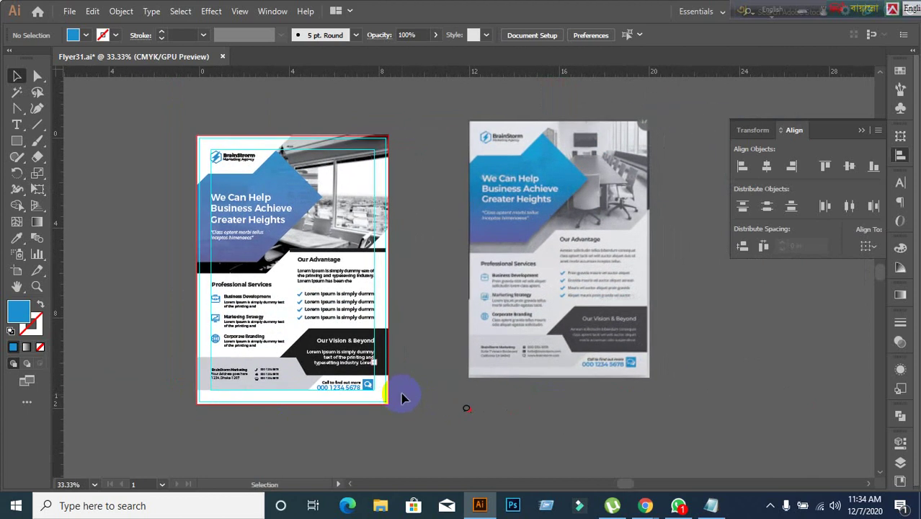
click(505, 274)
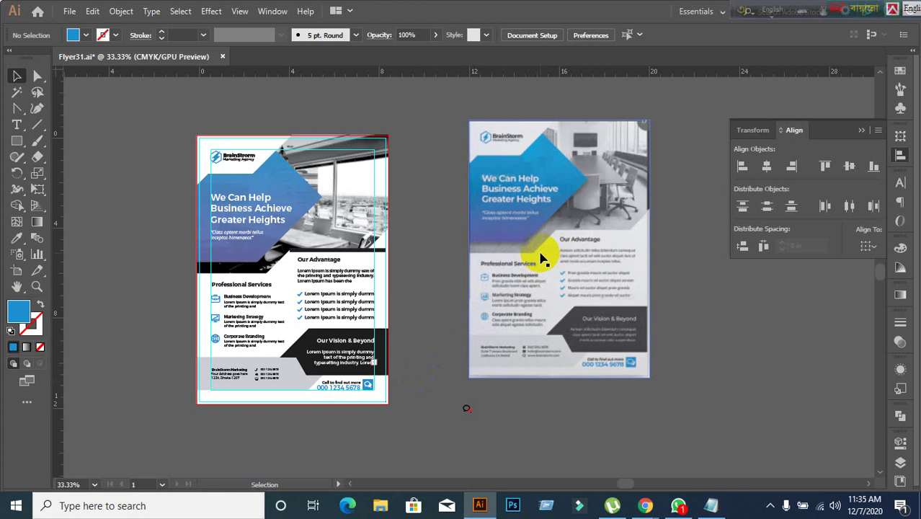
click(765, 337)
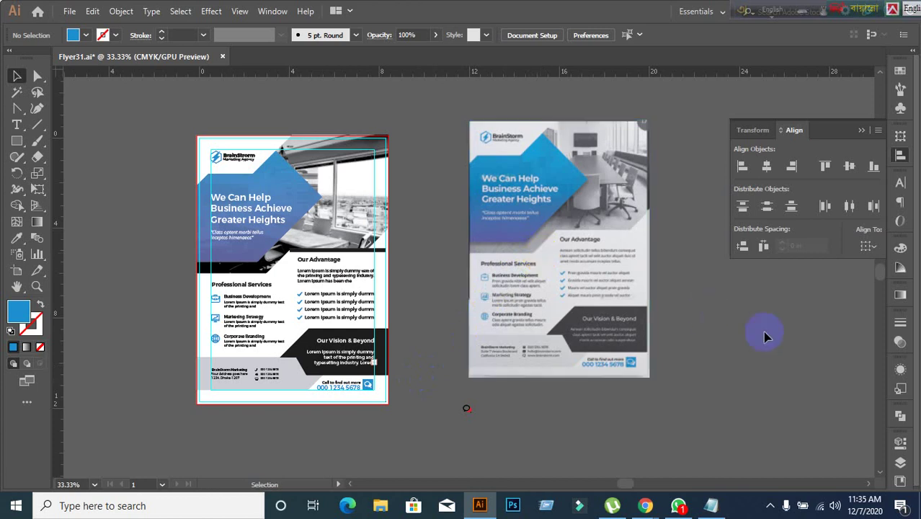
drag(391, 200, 463, 142)
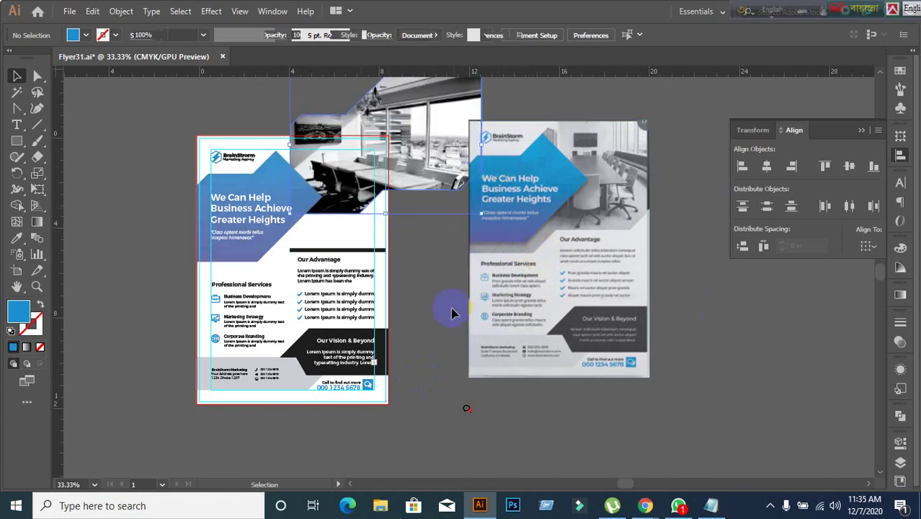
key(ctrl+z)
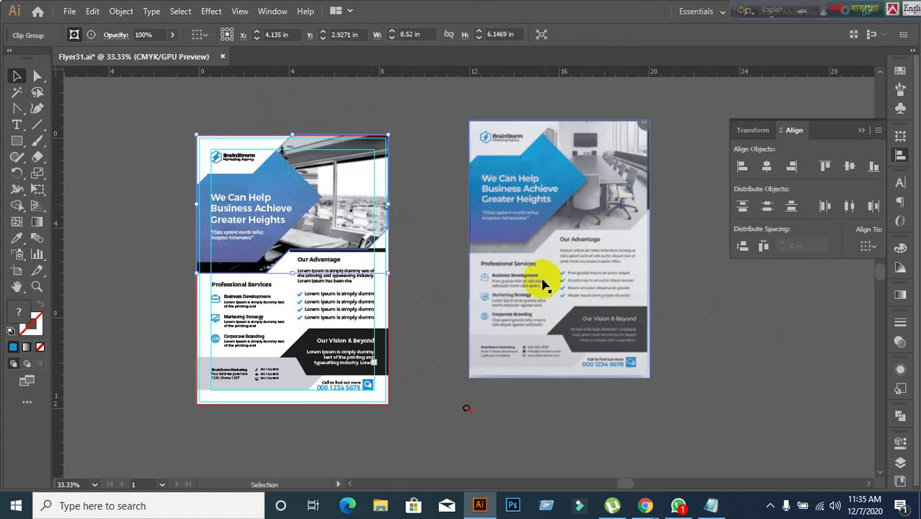
click(518, 393)
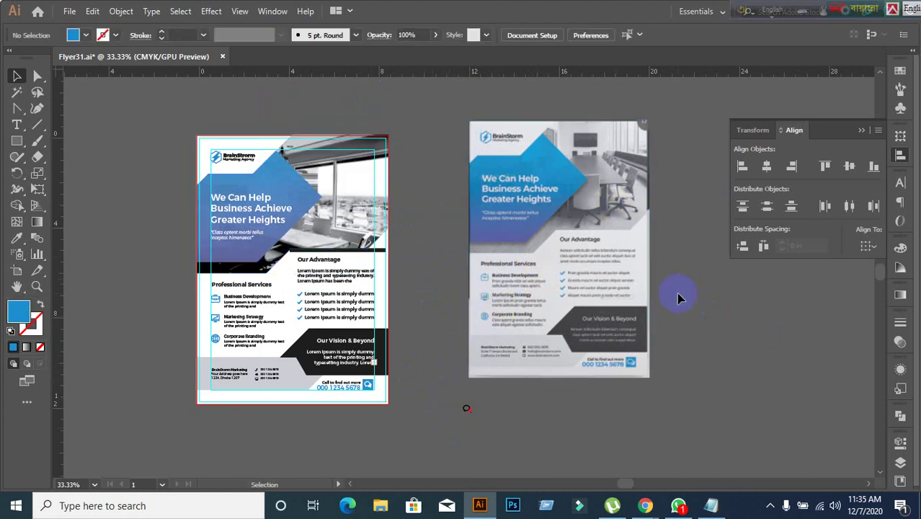
scroll(649, 325, up, 1)
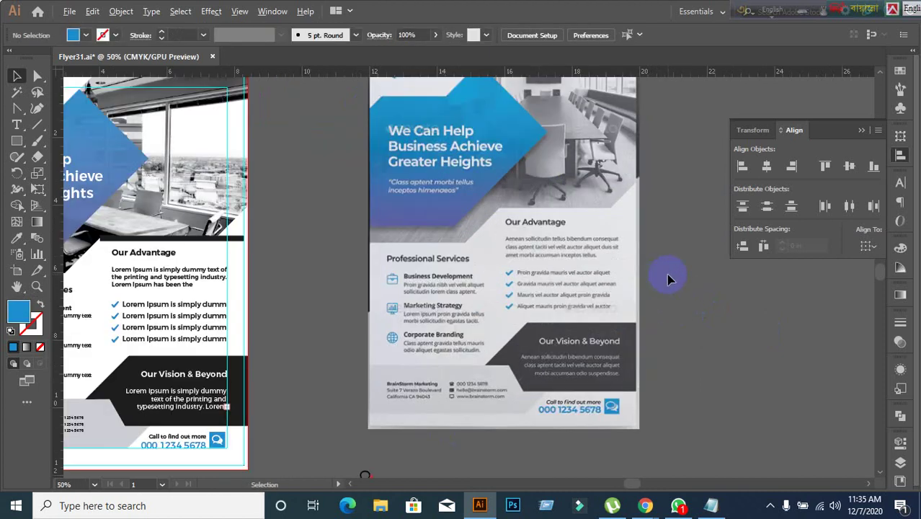
scroll(539, 243, up, 2)
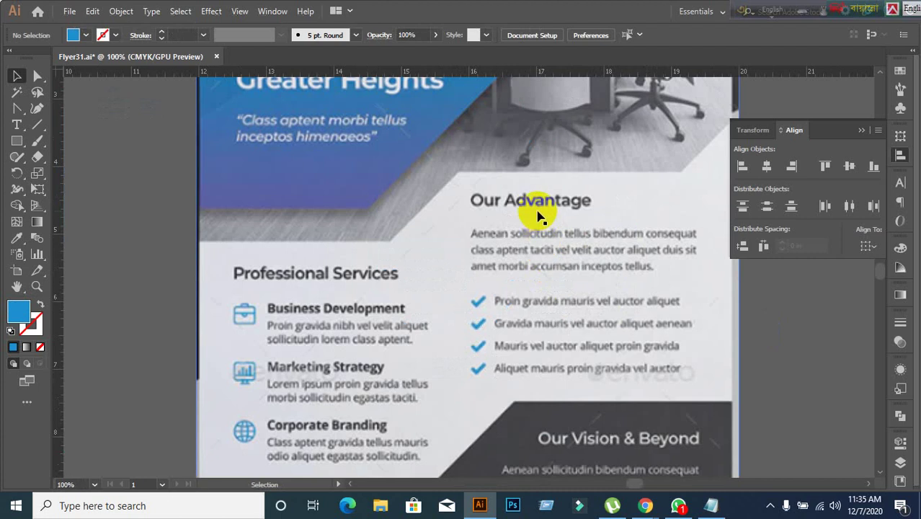
scroll(529, 215, down, 3)
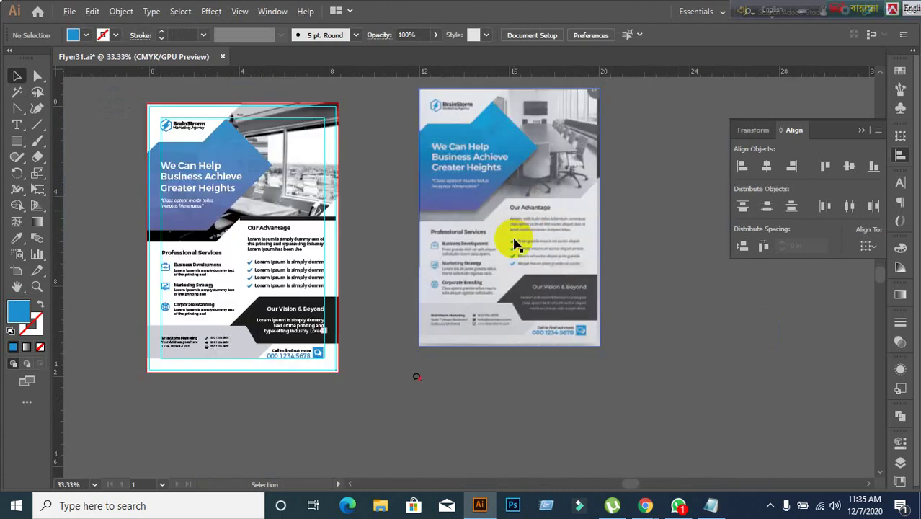
scroll(542, 205, up, 3)
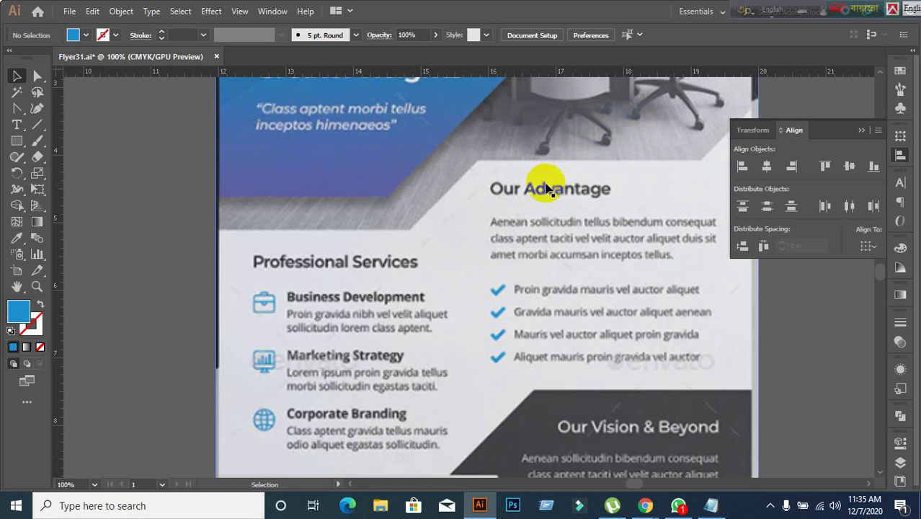
scroll(529, 199, down, 2)
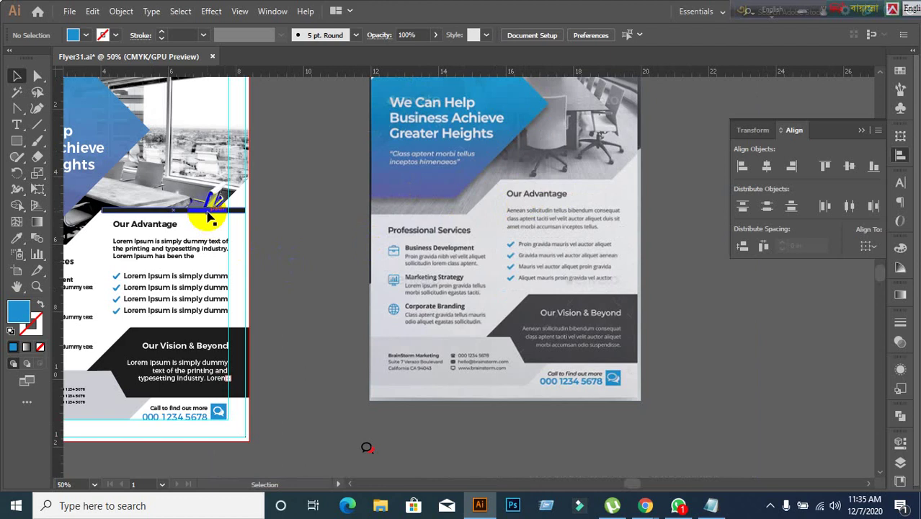
Select the black strip and the Our Advantage heading, paragraph and checklist bullets.
click(224, 234)
click(231, 244)
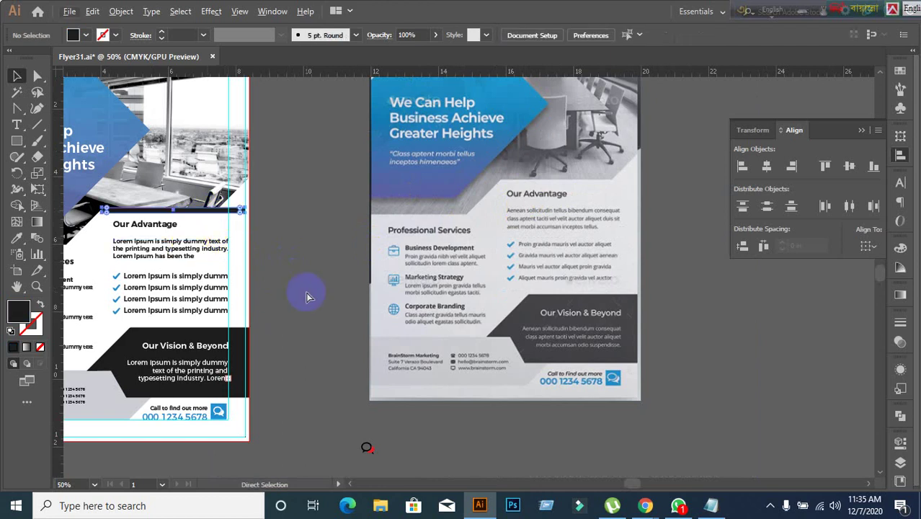
key(ctrl+z)
key(ctrl+plus)
key(ctrl+plus)
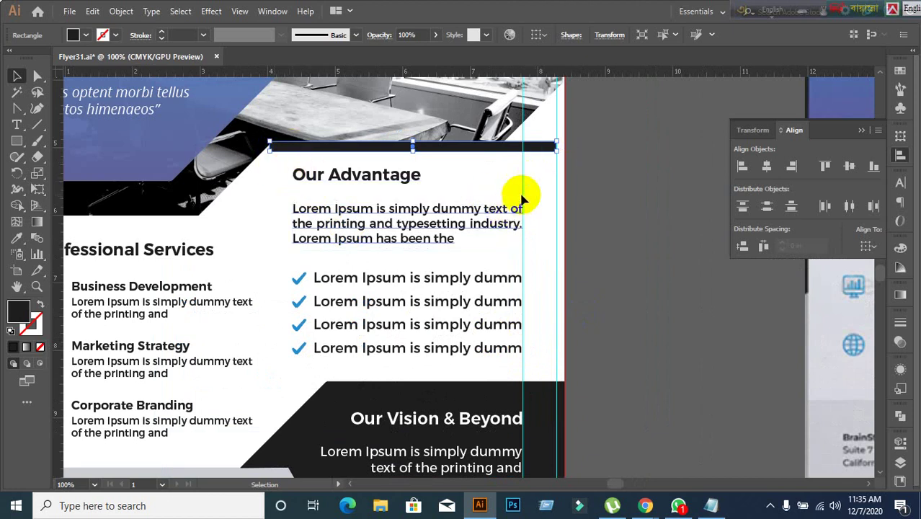
click(368, 247)
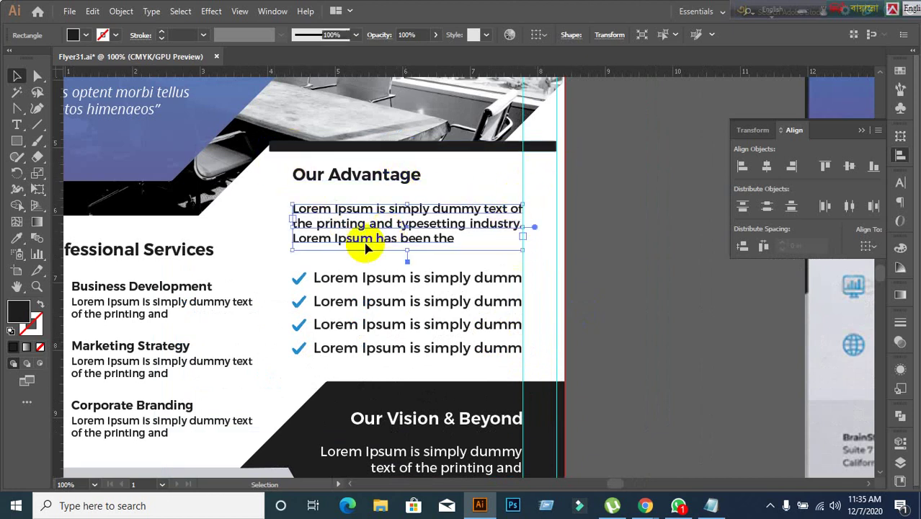
shift+click(351, 179)
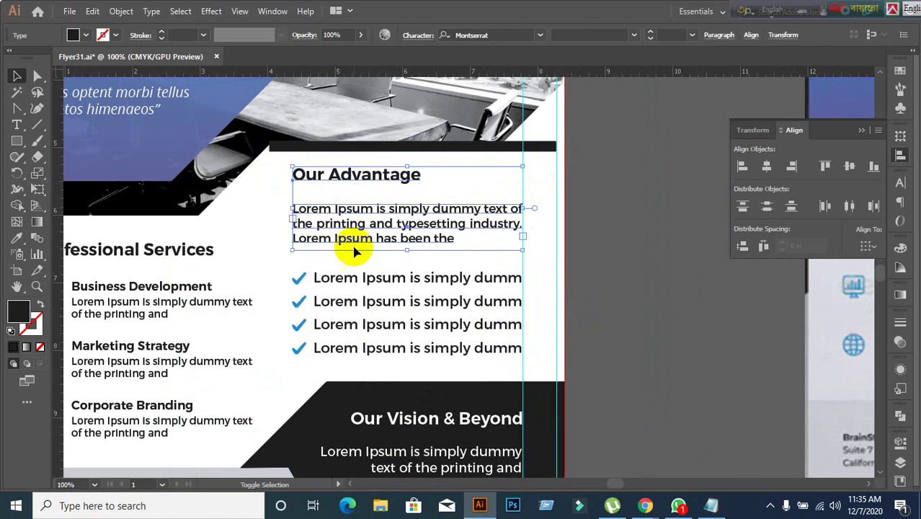
shift+click(350, 278)
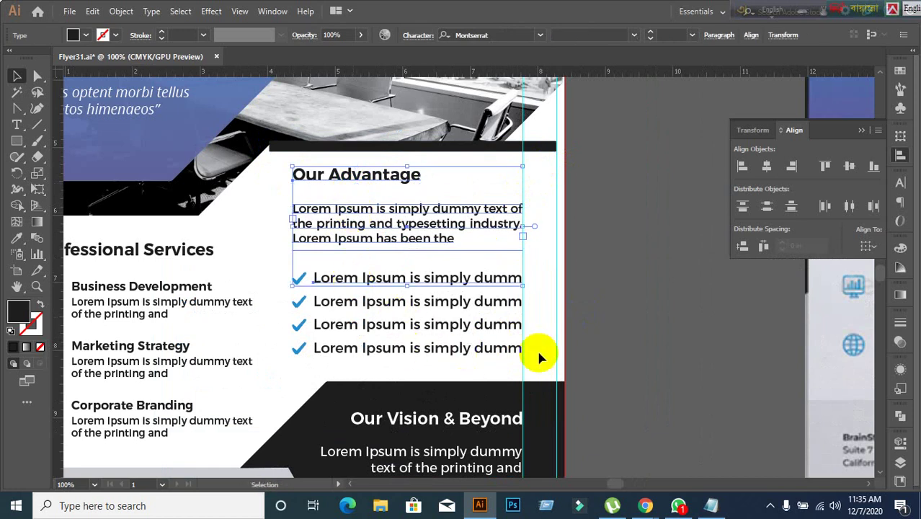
click(632, 333)
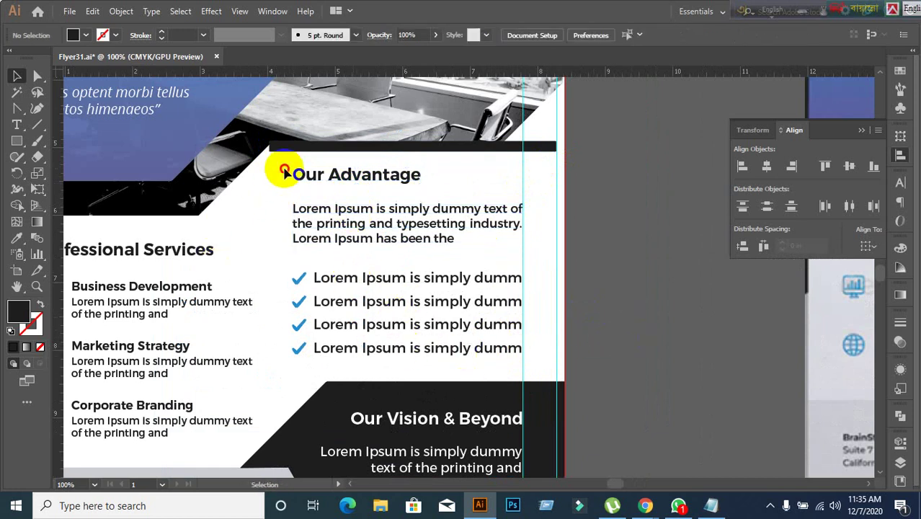
drag(284, 170, 374, 358)
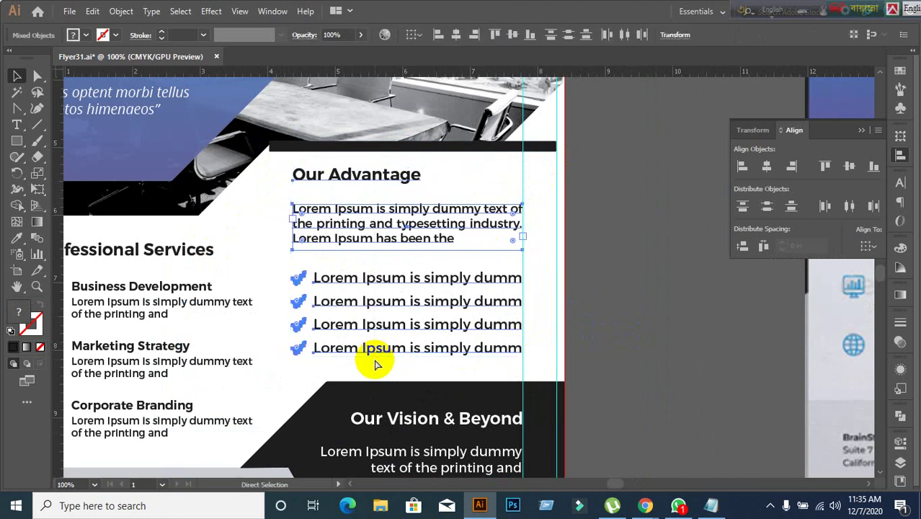
click(617, 325)
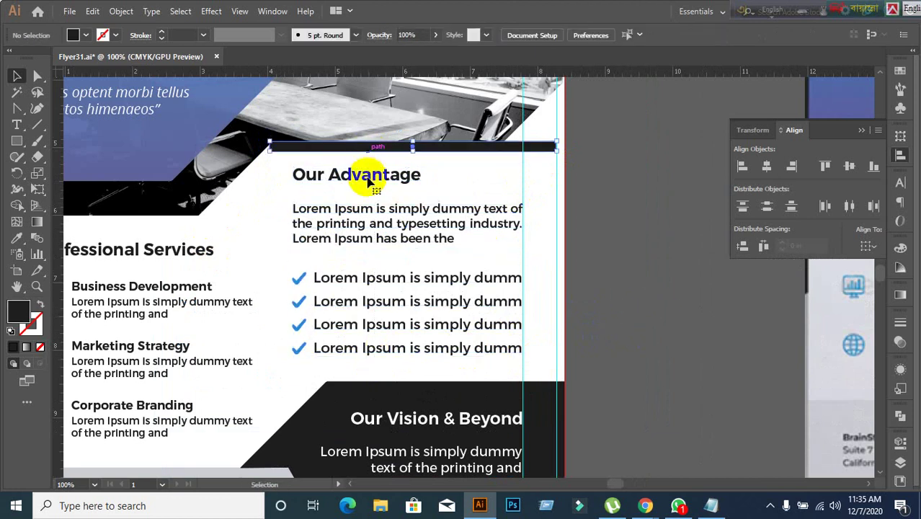
Move the black bar down and right, then undo the move.
drag(366, 145, 505, 184)
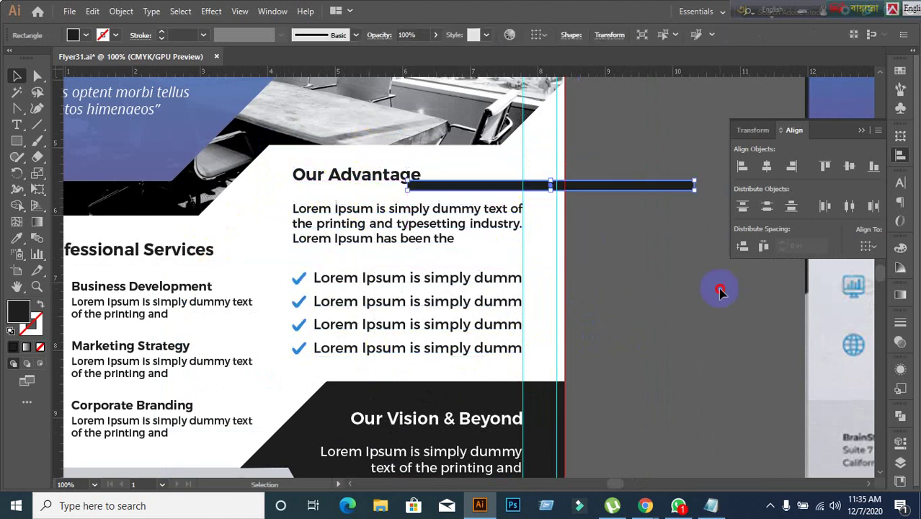
click(720, 290)
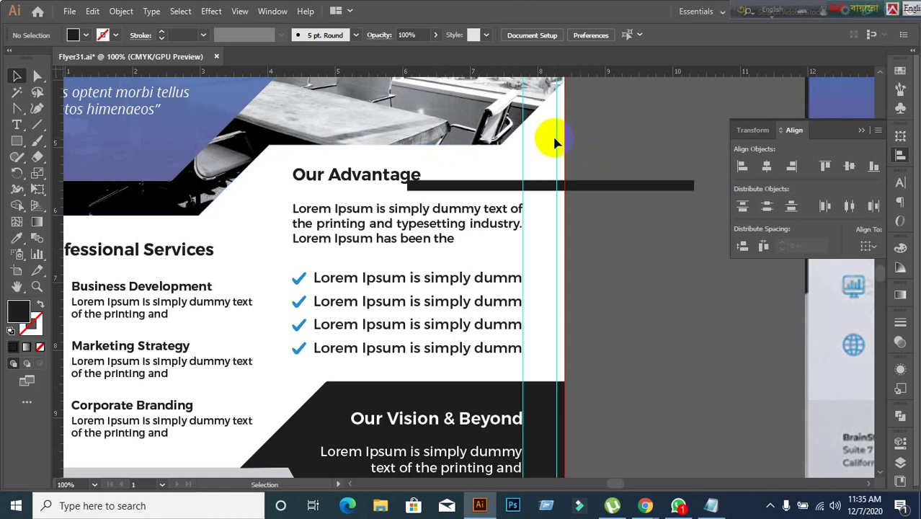
key(ctrl+z)
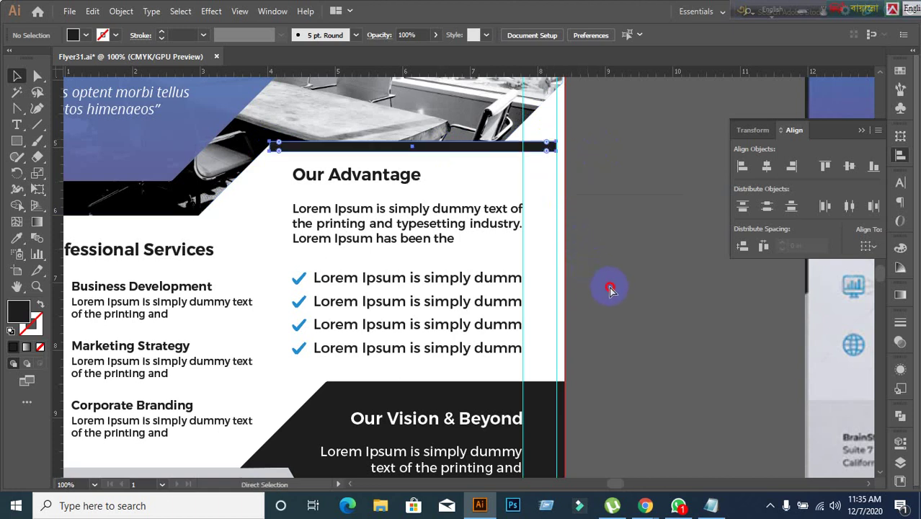
click(609, 288)
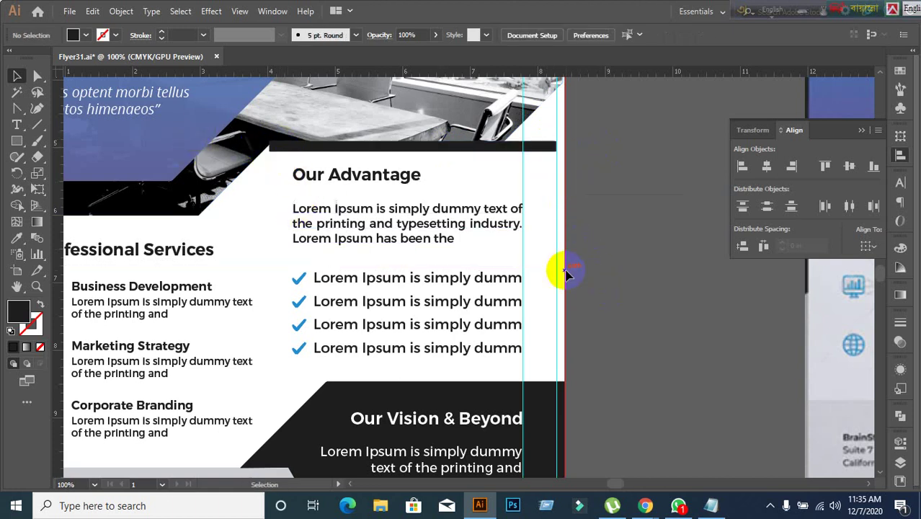
Horizontally centre the Our Advantage text on the black bar as key object.
click(390, 173)
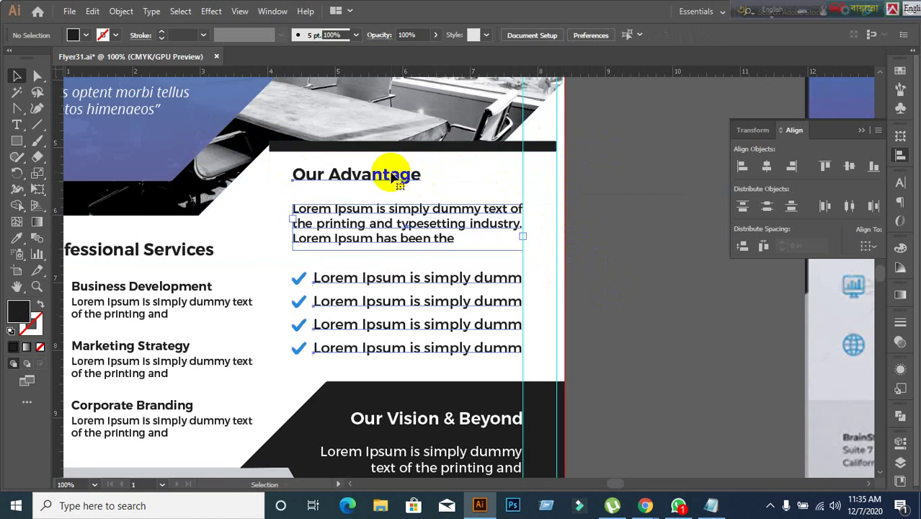
double_click(369, 148)
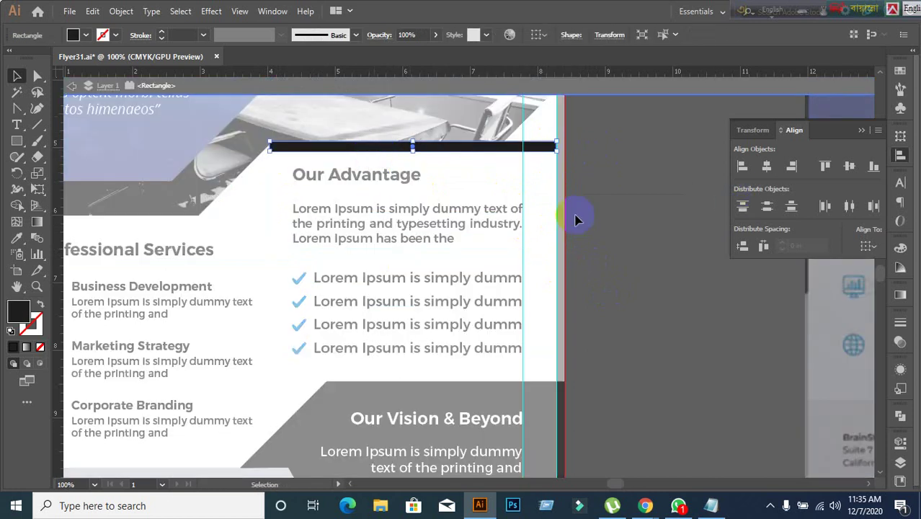
click(72, 88)
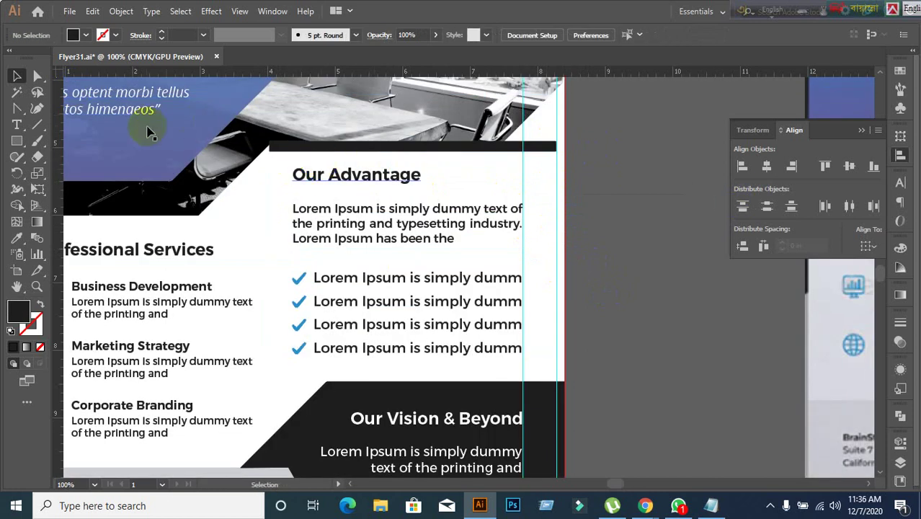
click(348, 154)
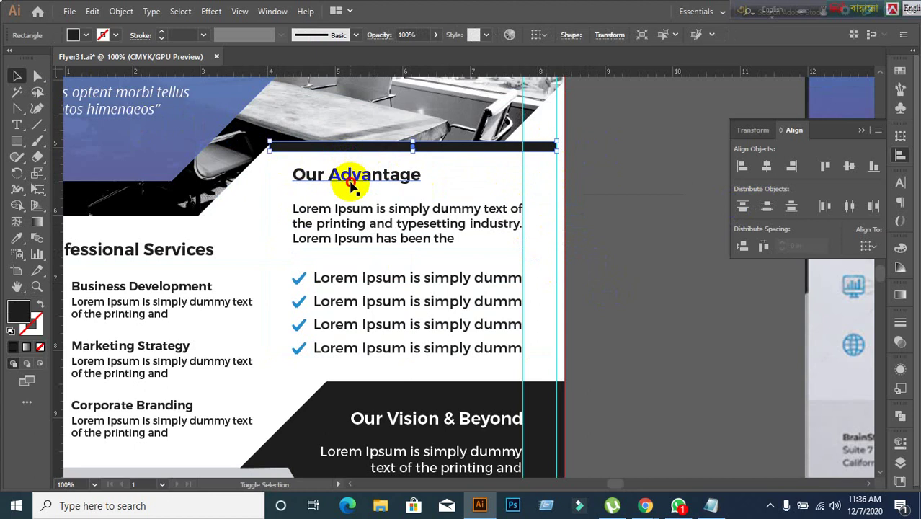
shift+click(351, 185)
click(348, 148)
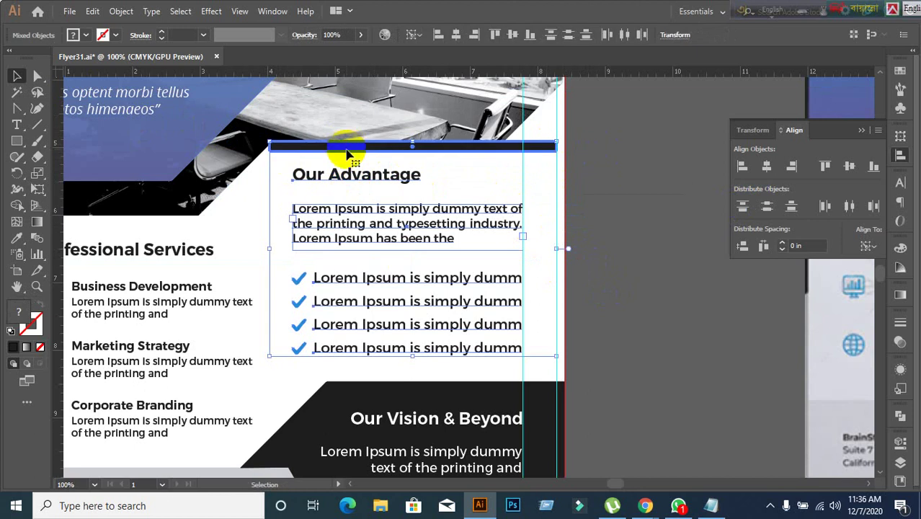
click(766, 170)
click(676, 298)
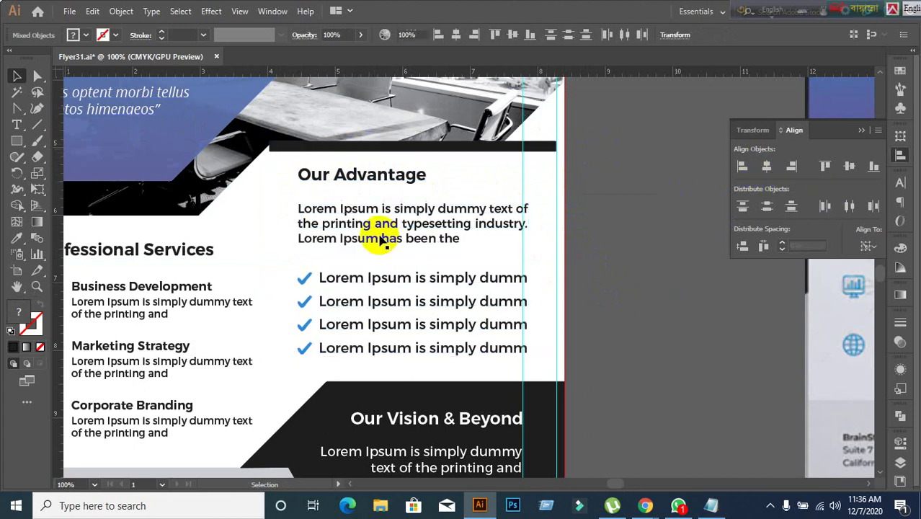
Re-centre the text group horizontally on the black bar once more.
click(365, 209)
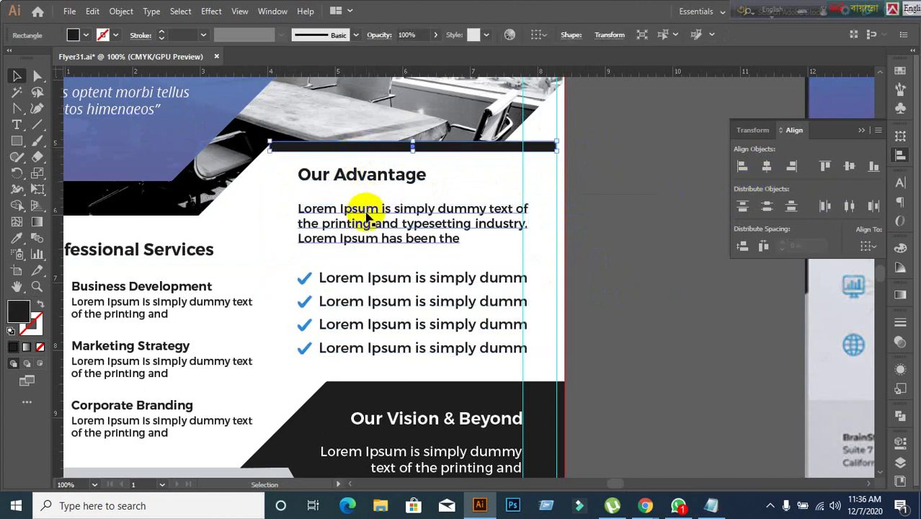
click(336, 148)
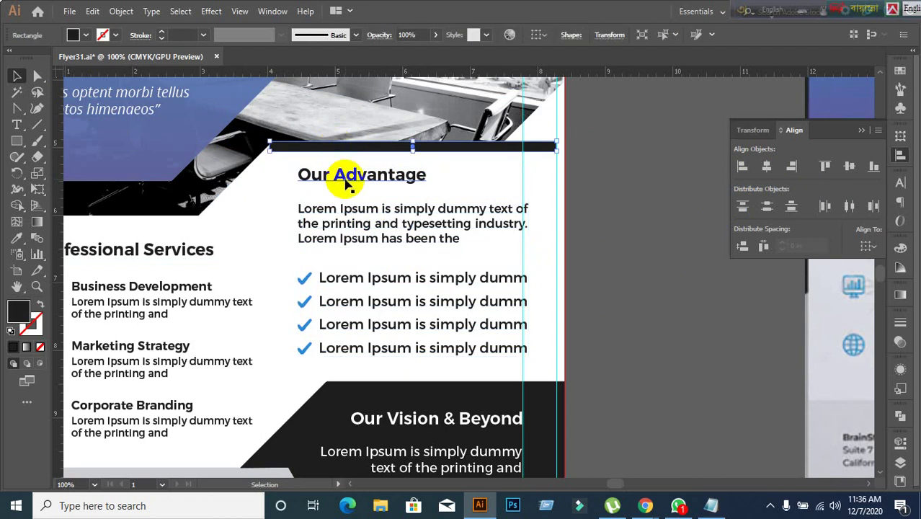
shift+click(345, 176)
click(348, 151)
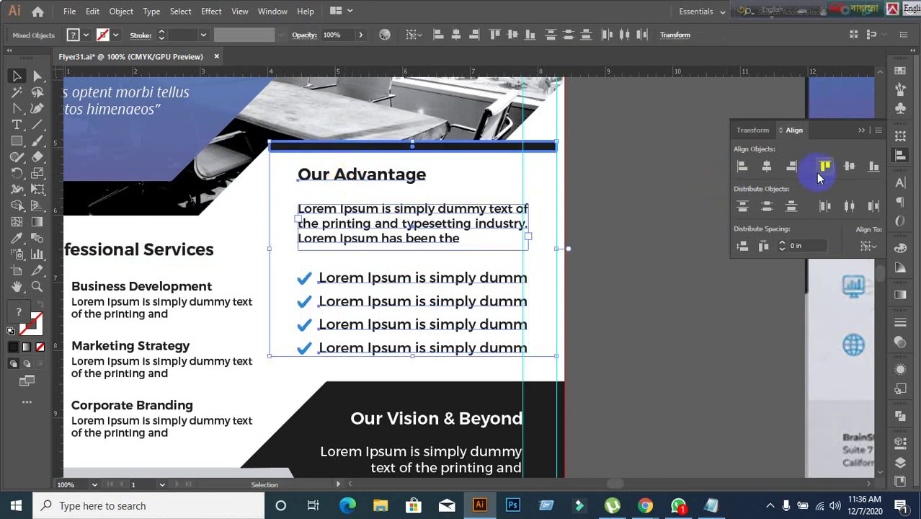
click(768, 168)
click(646, 366)
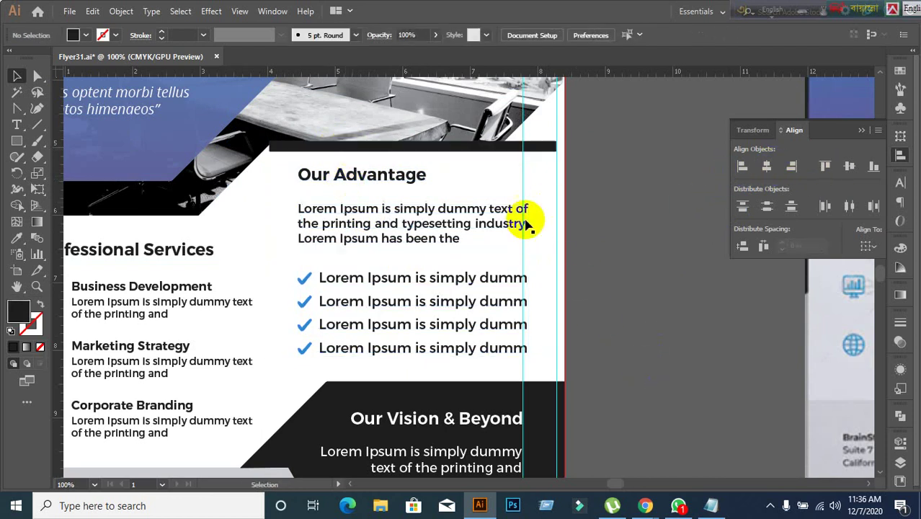
scroll(636, 365, down, 1)
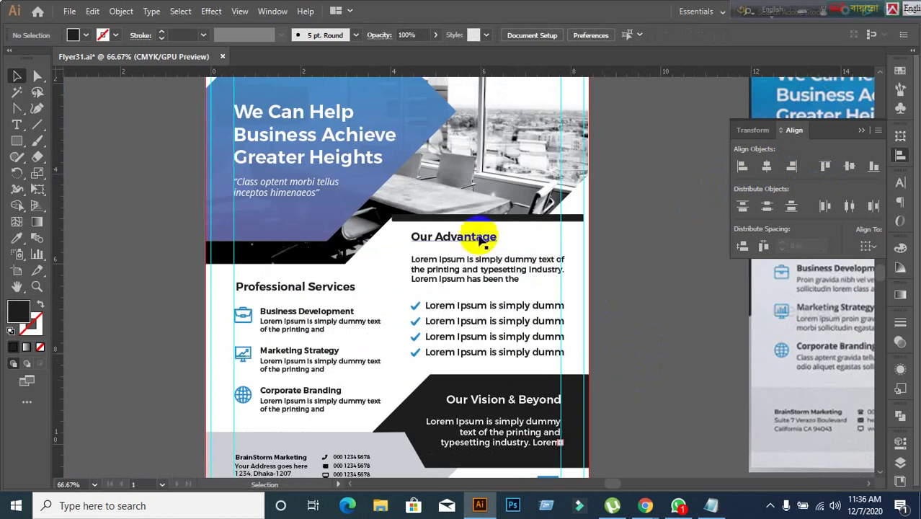
click(406, 148)
click(644, 335)
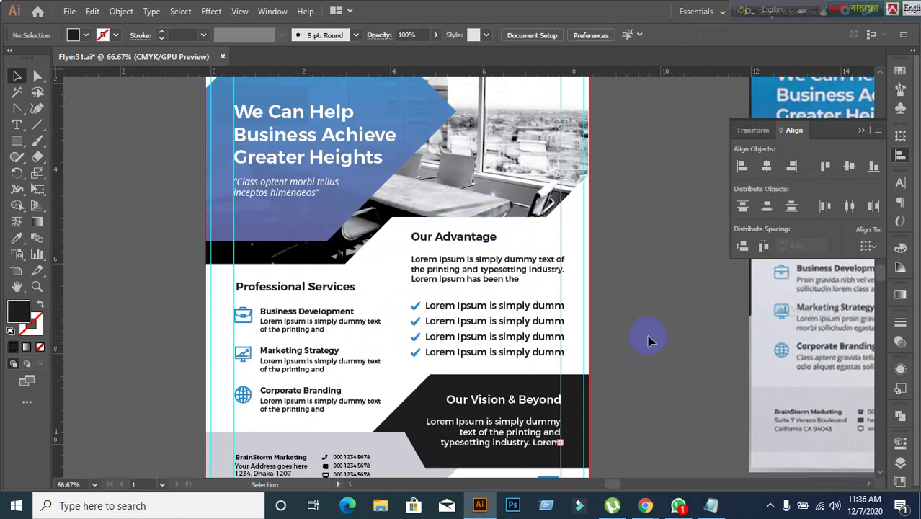
scroll(644, 335, down, 1)
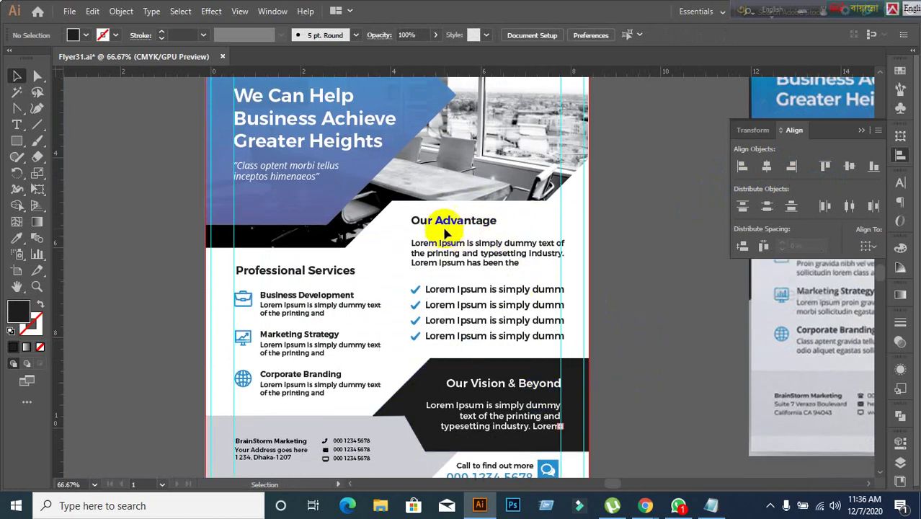
click(494, 238)
click(681, 328)
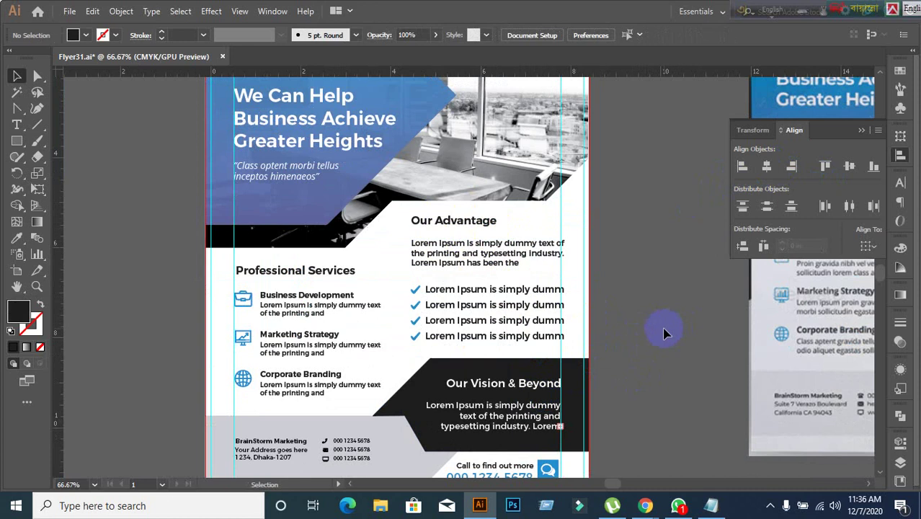
drag(665, 333, 609, 317)
click(435, 176)
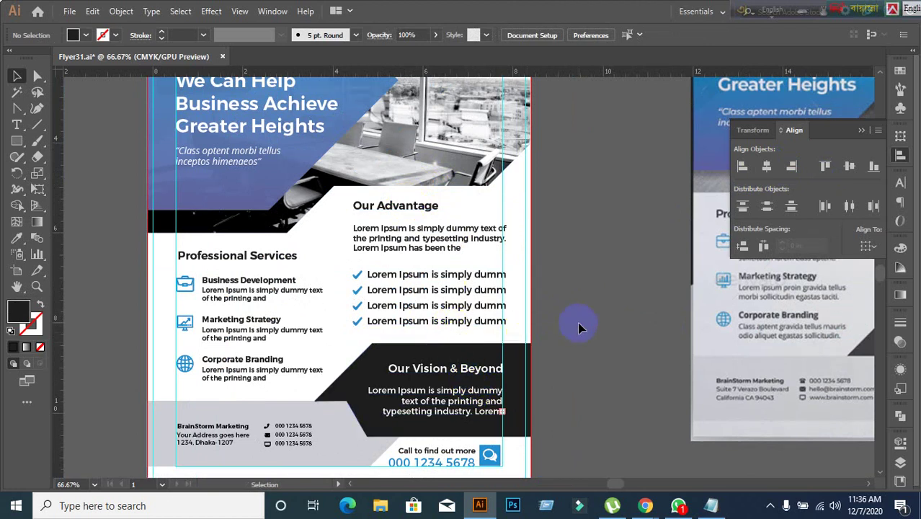
scroll(581, 328, down, 2)
scroll(548, 325, right, 2)
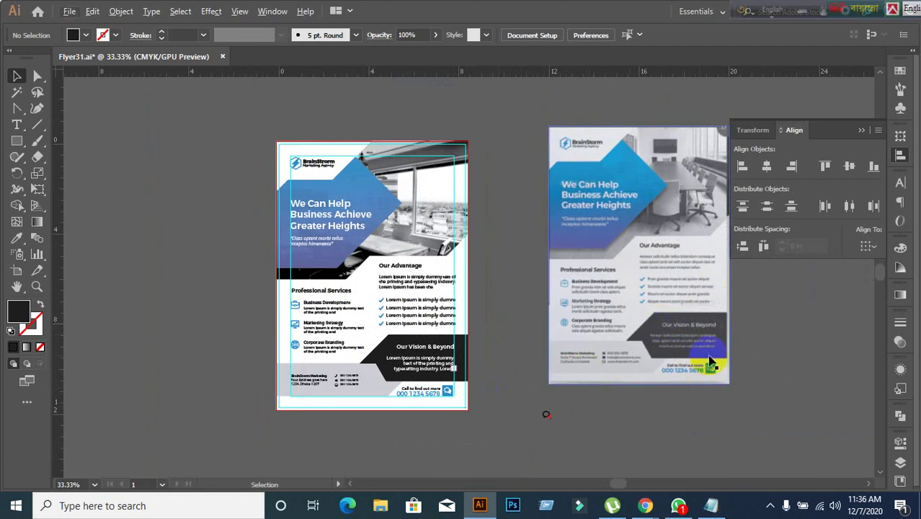
scroll(712, 364, up, 2)
scroll(730, 313, up, 3)
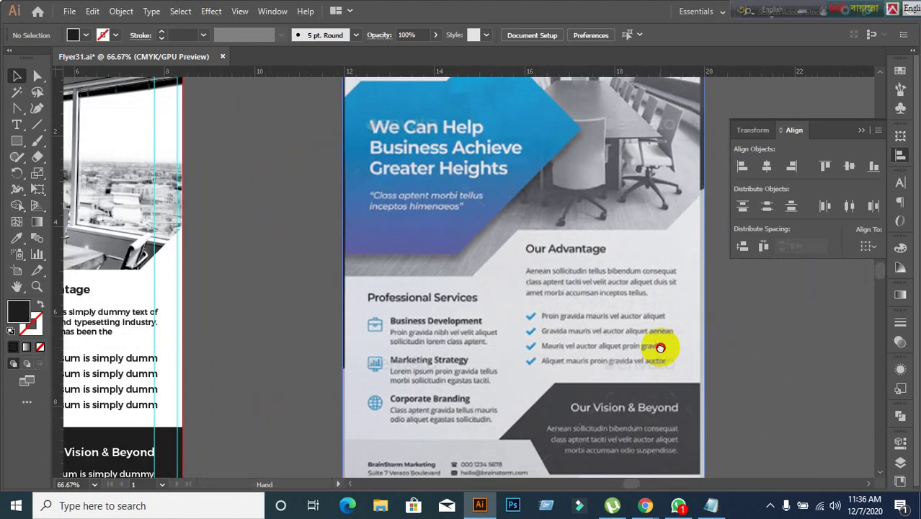
drag(660, 347, 920, 281)
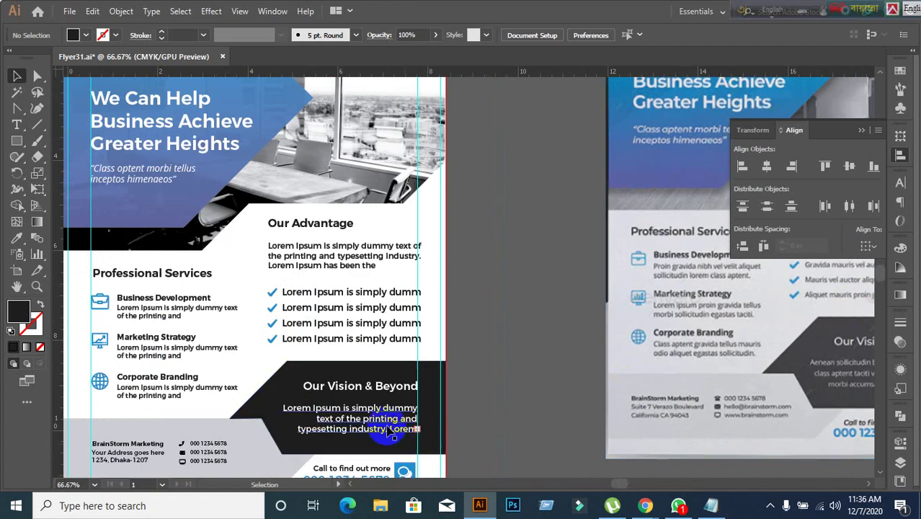
scroll(394, 411, up, 1)
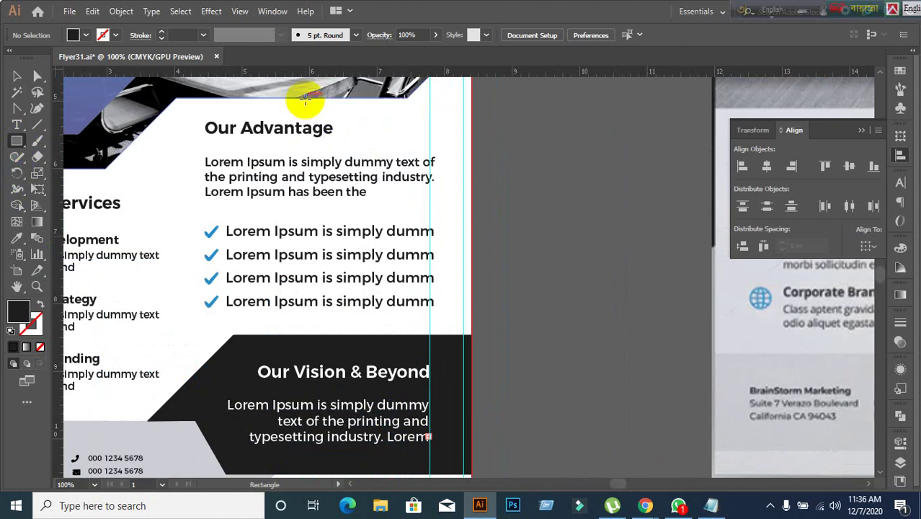
Draw a helper rectangle from photo edge to Vision band and vertically centre the text on it.
drag(304, 96, 399, 334)
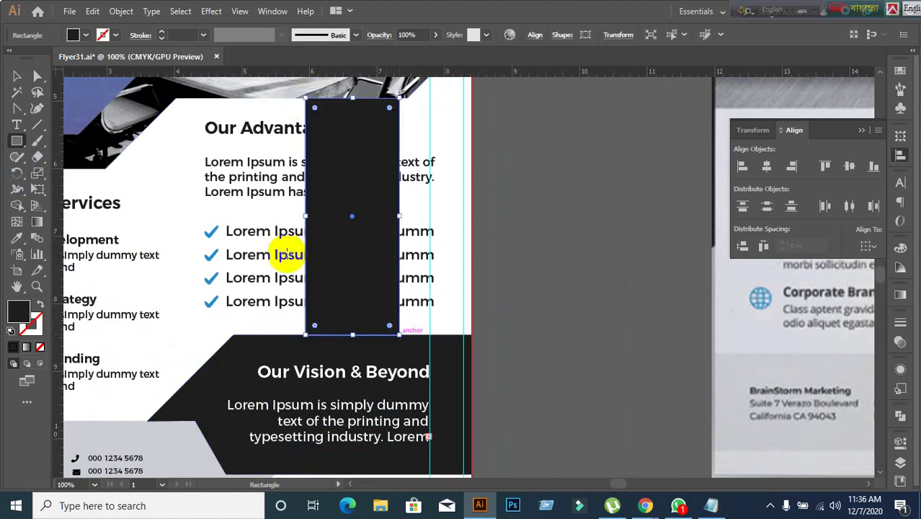
click(16, 78)
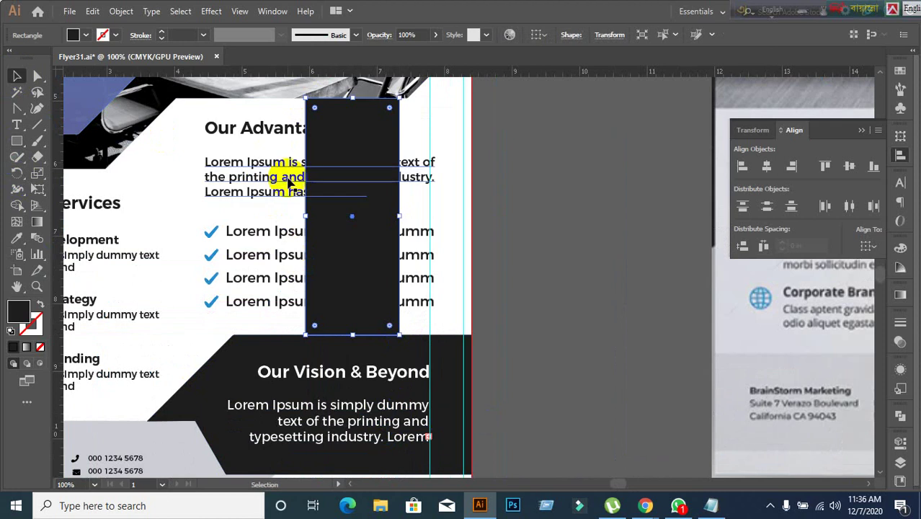
shift+click(254, 159)
click(365, 148)
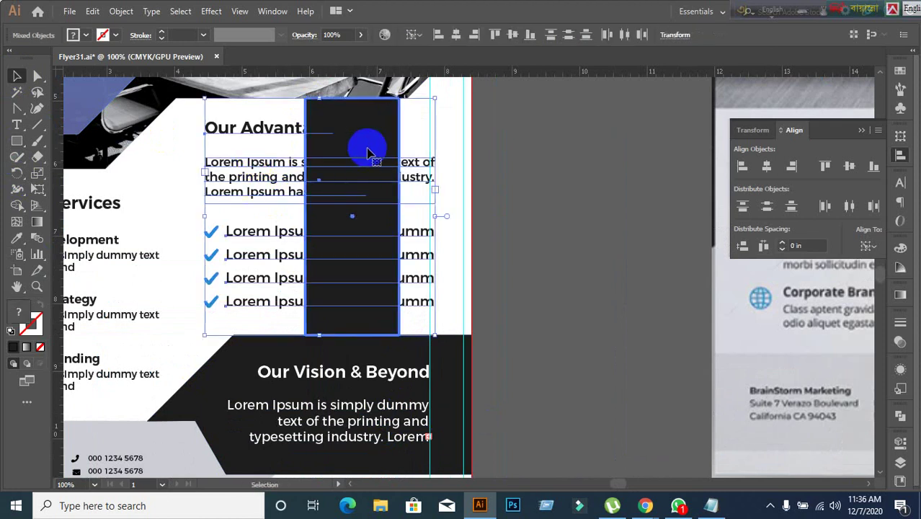
click(849, 167)
click(615, 315)
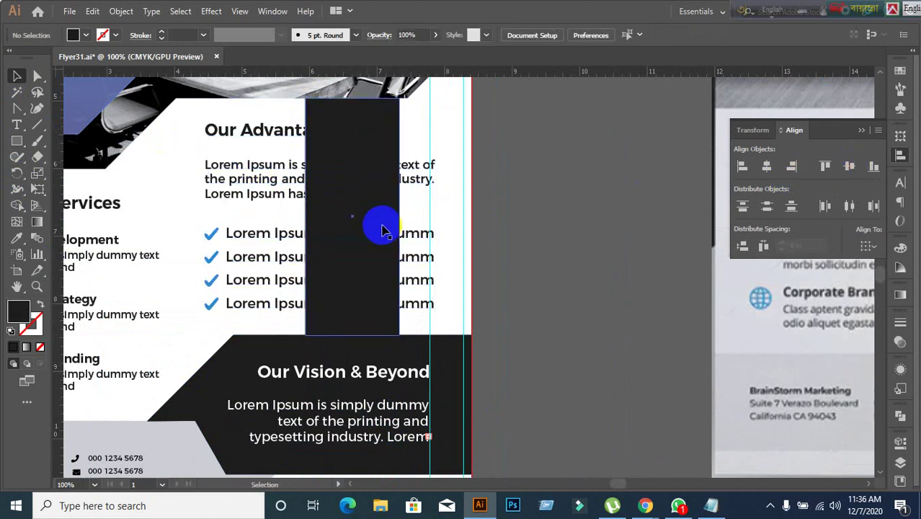
Move the helper rectangle off the artboard and delete it.
drag(380, 226, 584, 219)
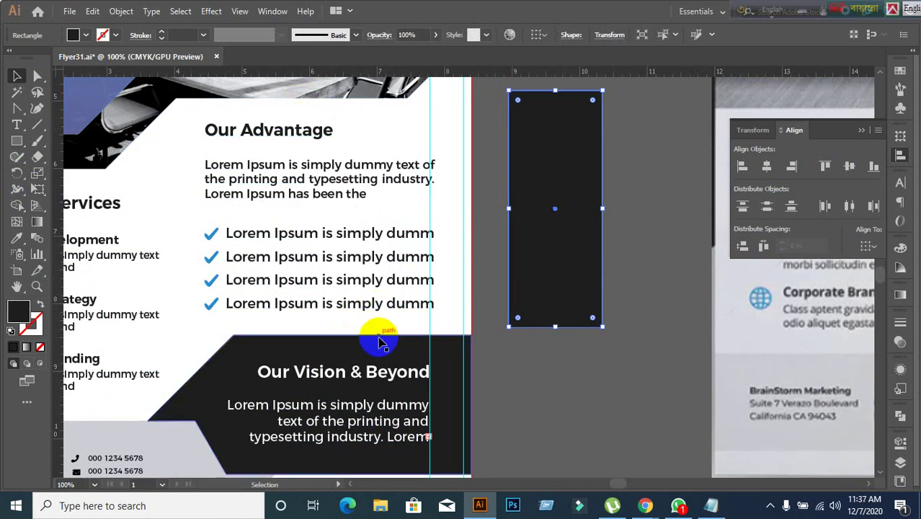
click(642, 300)
click(563, 268)
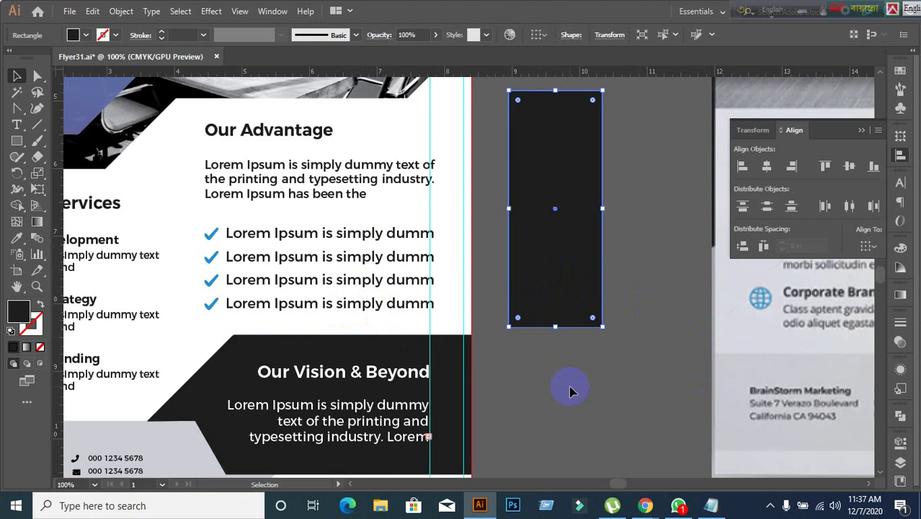
key(Delete)
scroll(416, 304, down, 2)
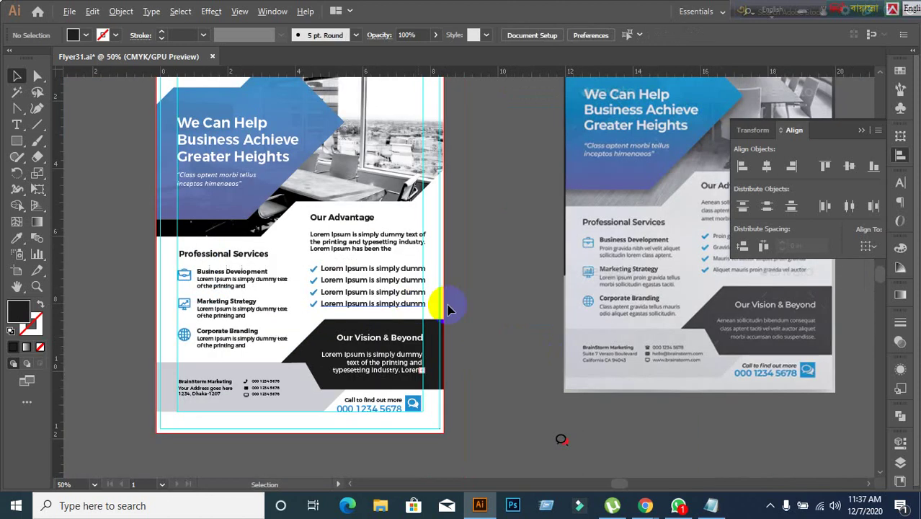
drag(634, 302, 566, 303)
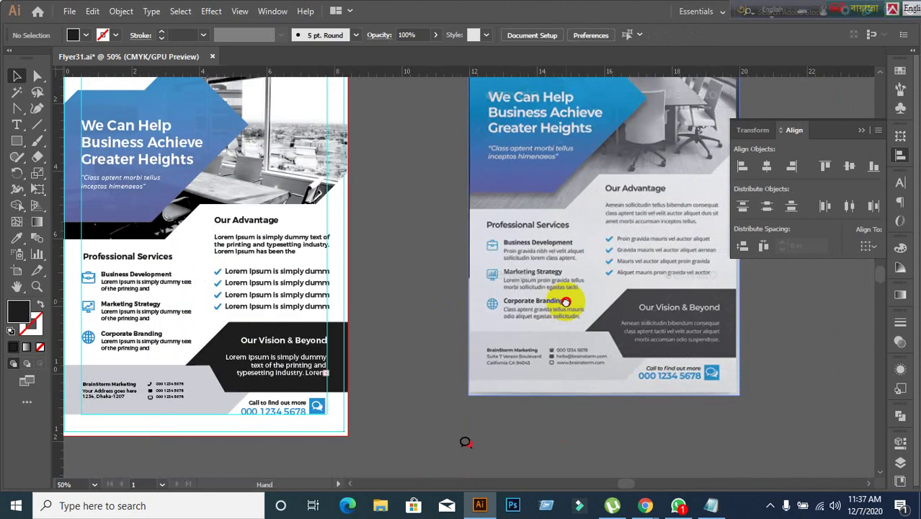
scroll(668, 223, up, 2)
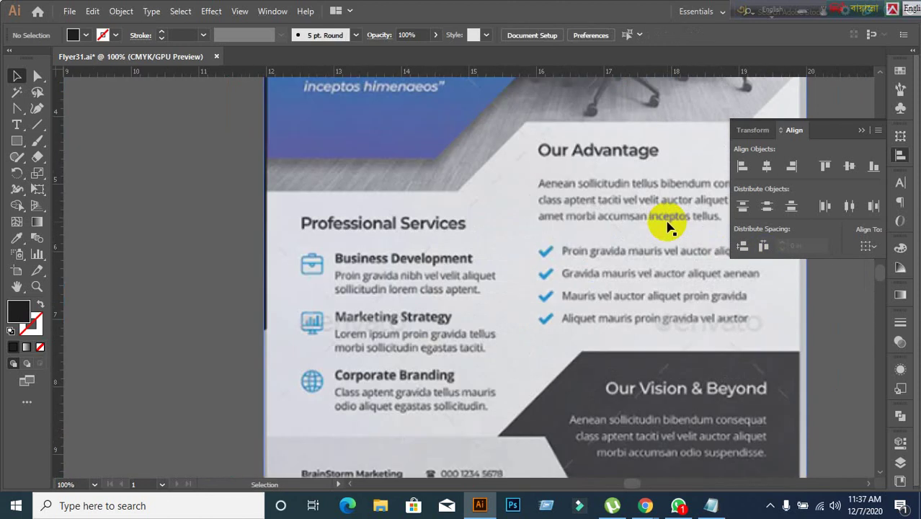
scroll(663, 222, down, 3)
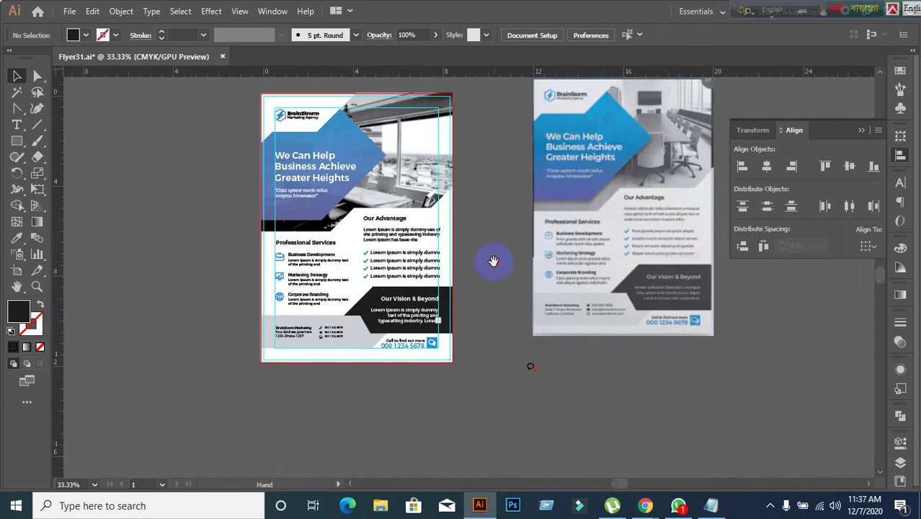
scroll(494, 261, left, 2)
scroll(494, 261, up, 2)
scroll(475, 268, up, 1)
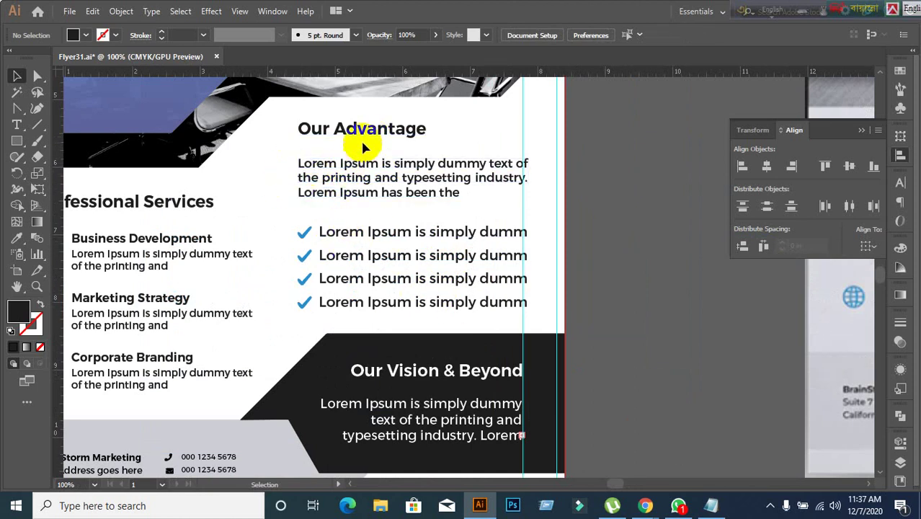
click(370, 232)
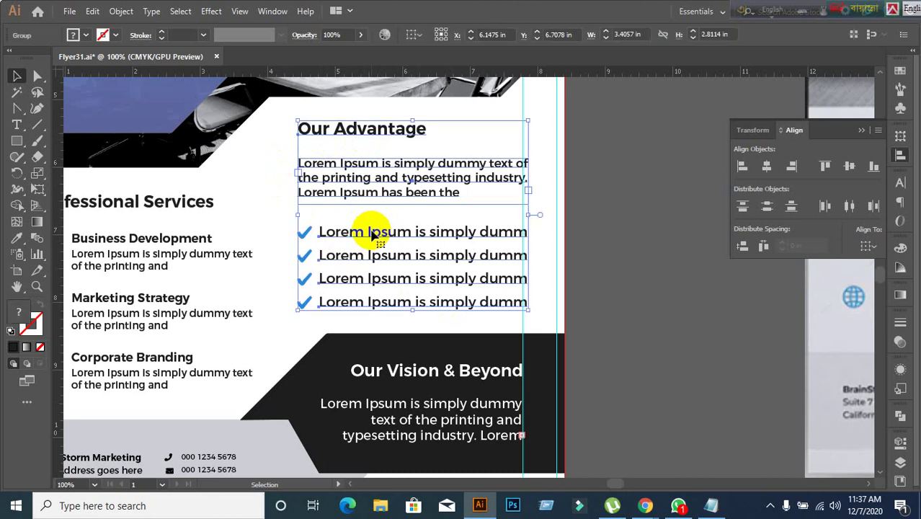
Ungroup the Our Advantage block.
right_click(370, 232)
click(428, 349)
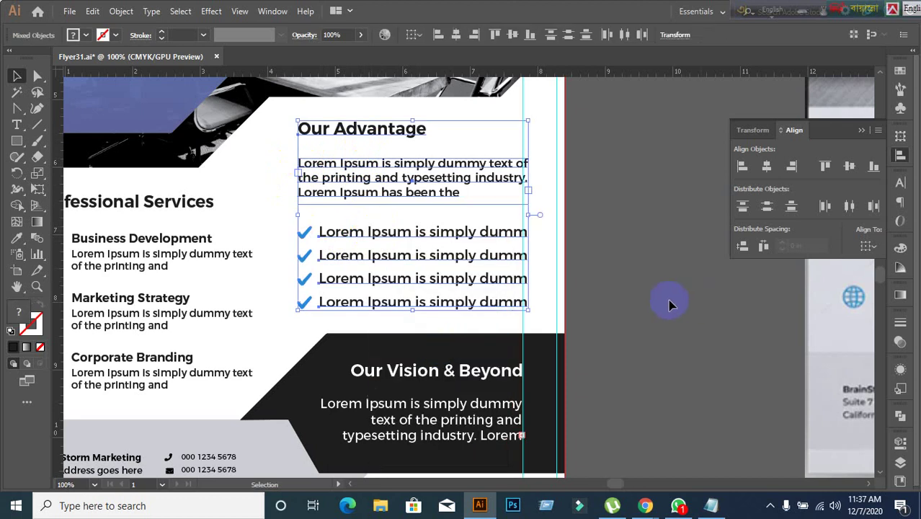
click(668, 299)
click(329, 164)
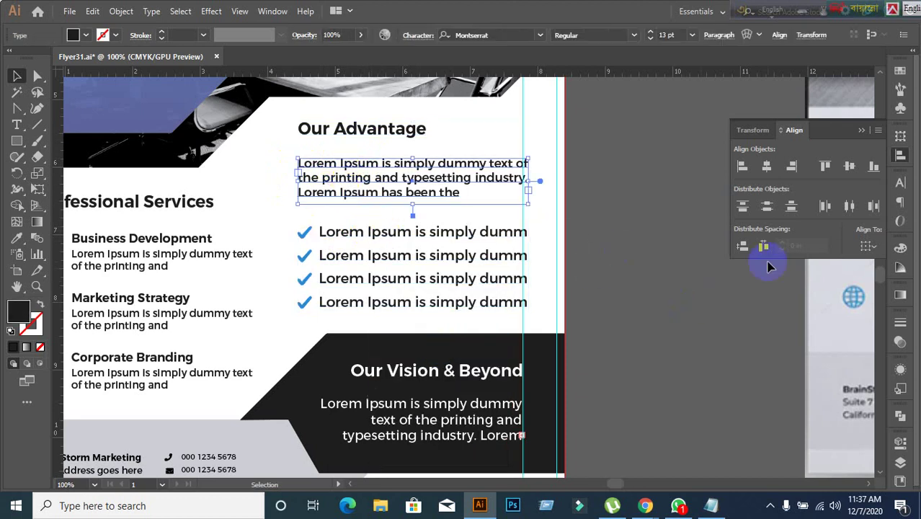
click(697, 278)
scroll(360, 209, up, 1)
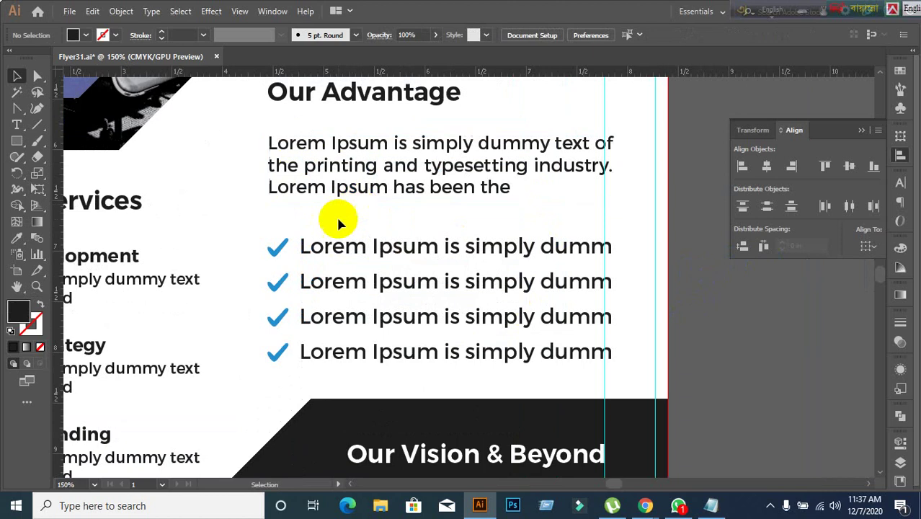
Draw a spacer rectangle from heading to checklist and vertically centre the paragraph on it.
click(11, 143)
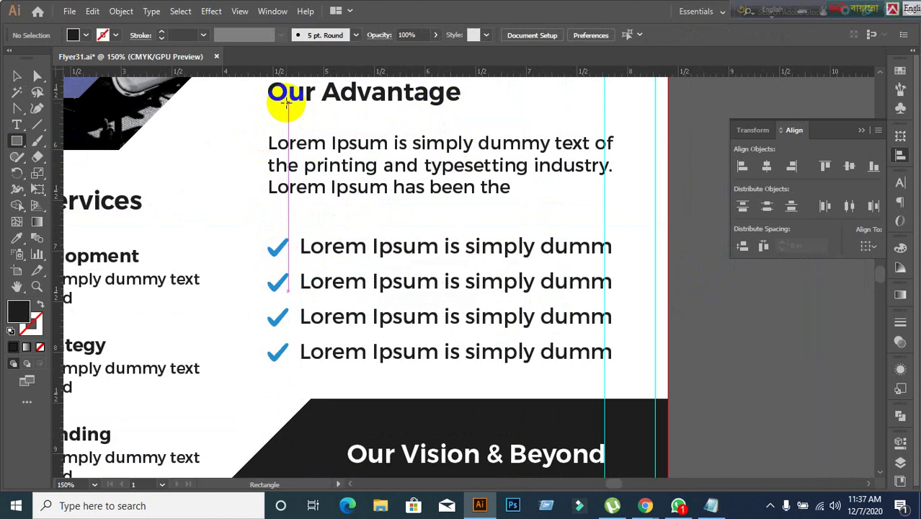
mouse_move(288, 101)
mouse_down()
mouse_move(340, 208)
mouse_move(364, 227)
mouse_move(364, 237)
mouse_move(336, 235)
mouse_move(345, 237)
mouse_up()
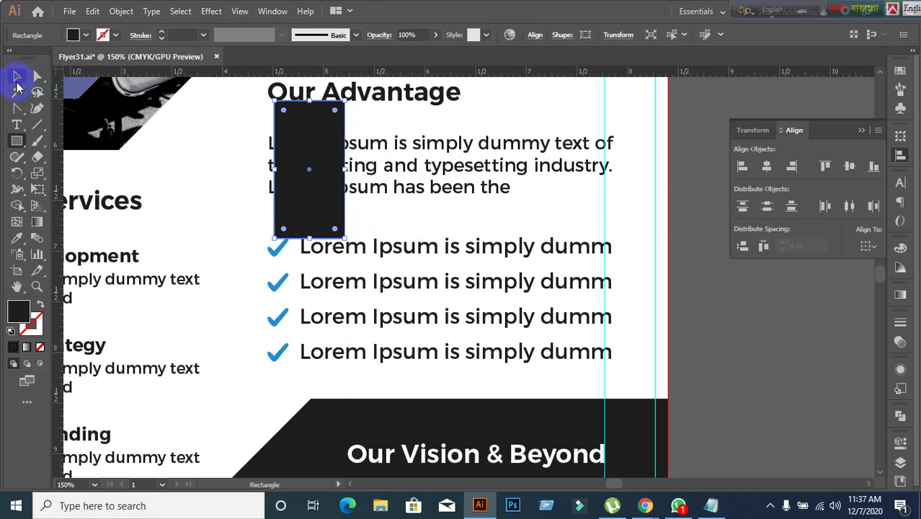
click(16, 81)
shift+click(442, 164)
click(305, 173)
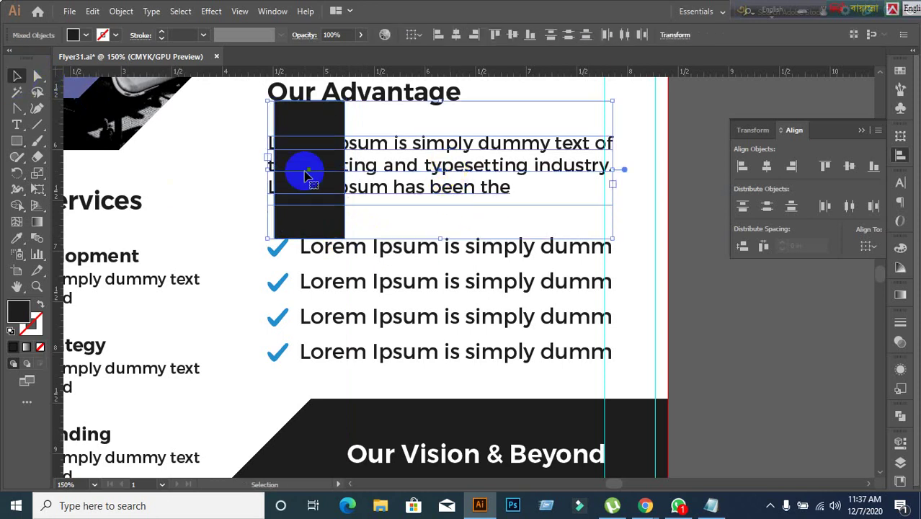
click(849, 170)
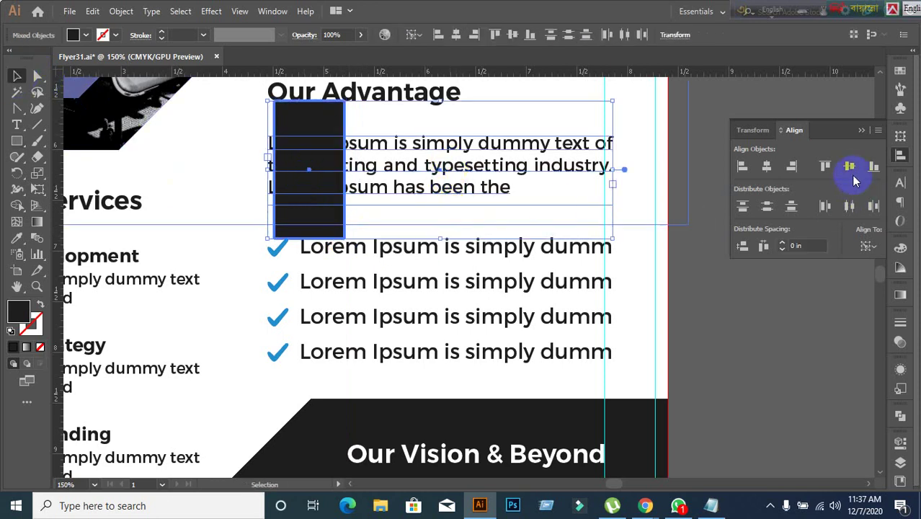
click(323, 214)
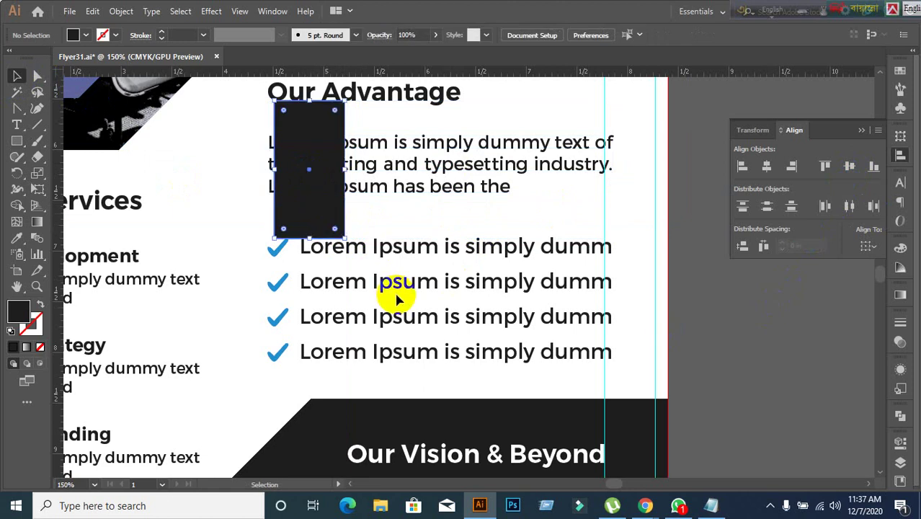
key(Delete)
scroll(396, 300, down, 2)
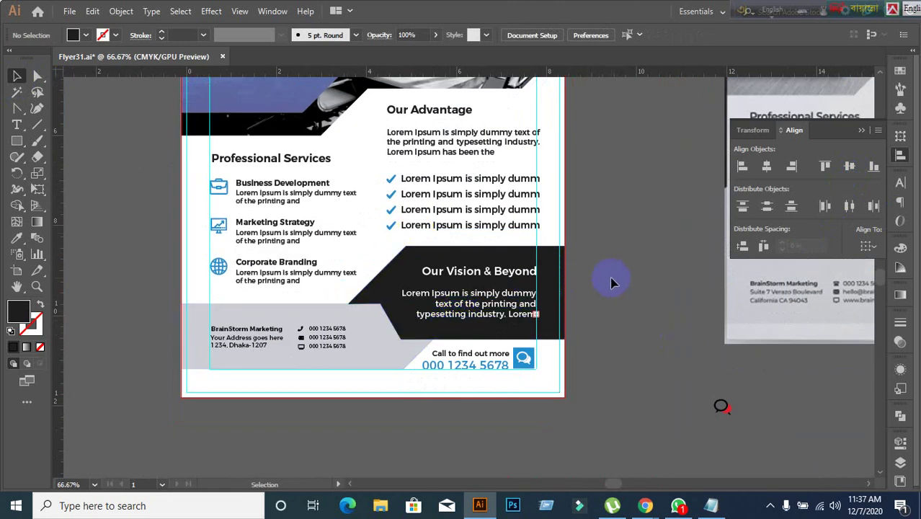
scroll(613, 277, up, 1)
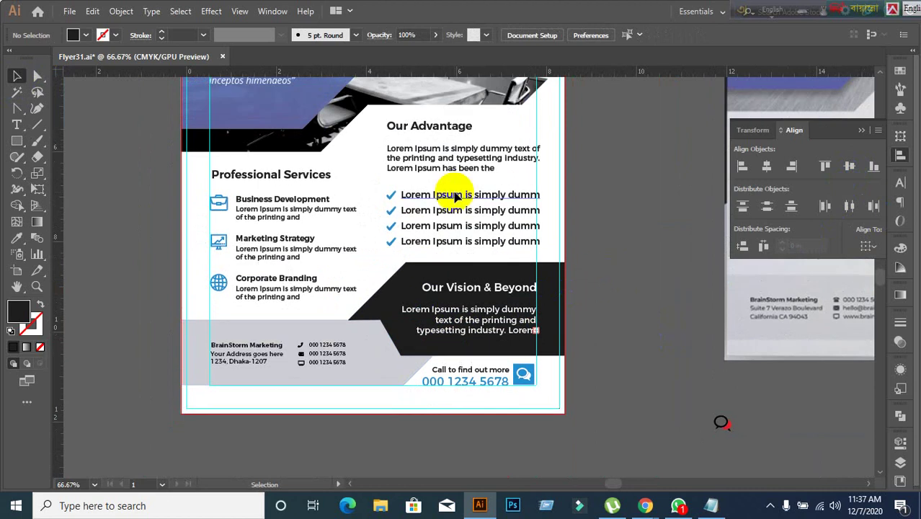
scroll(229, 216, up, 1)
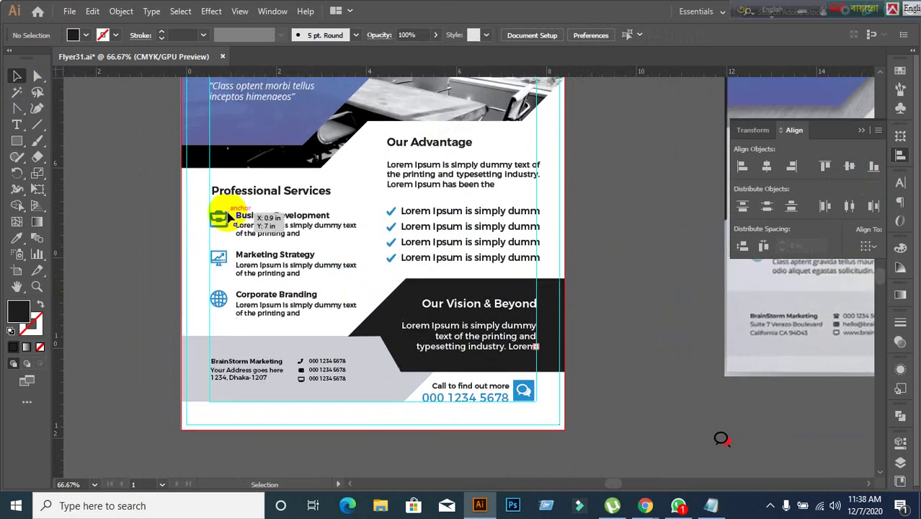
scroll(138, 354, up, 5)
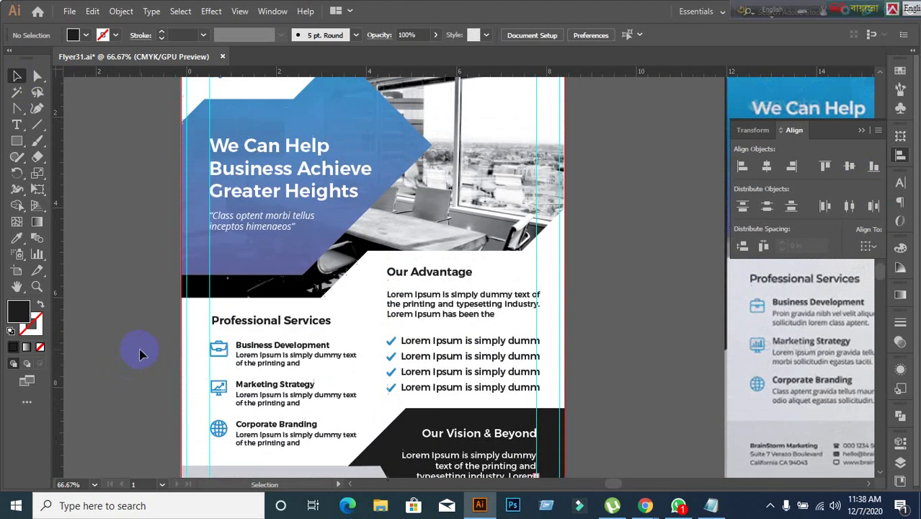
scroll(241, 209, up, 3)
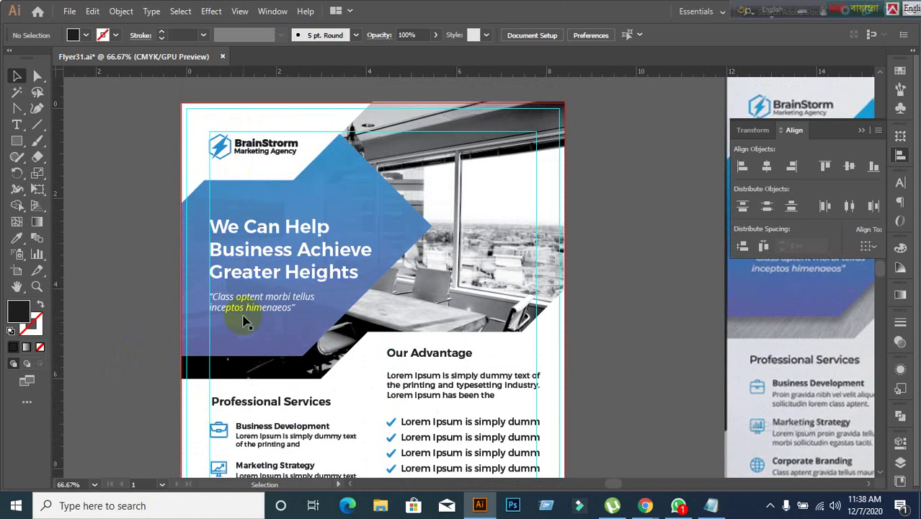
scroll(242, 315, down, 4)
scroll(155, 358, up, 1)
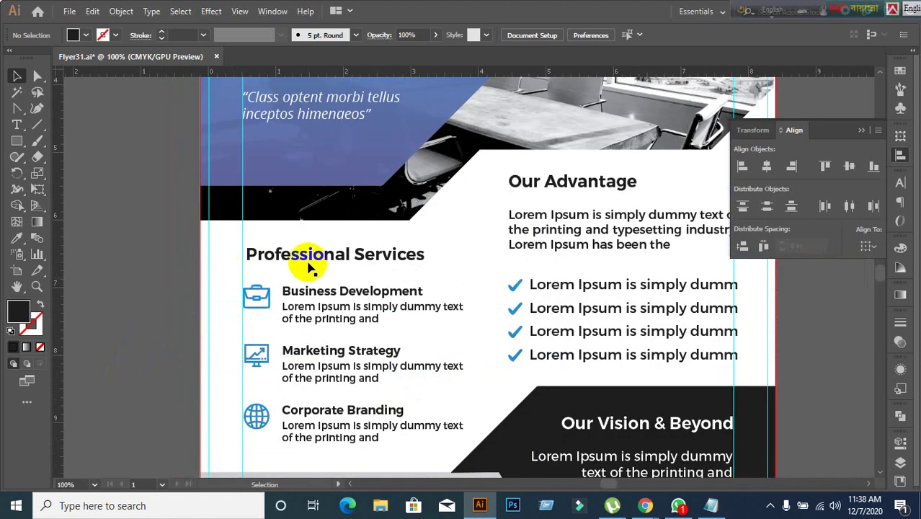
scroll(274, 317, down, 1)
scroll(332, 382, down, 2)
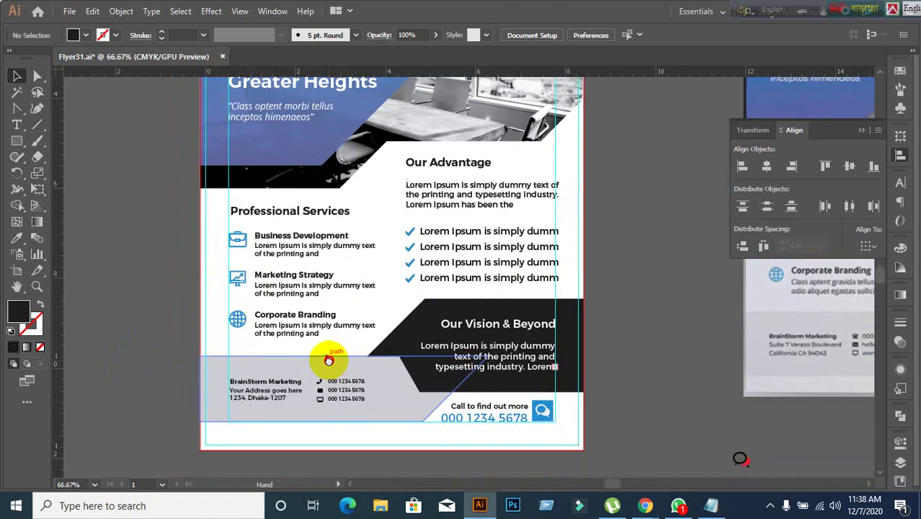
Select the Professional Services heading, service items and BrainStorm logo in turn.
click(290, 216)
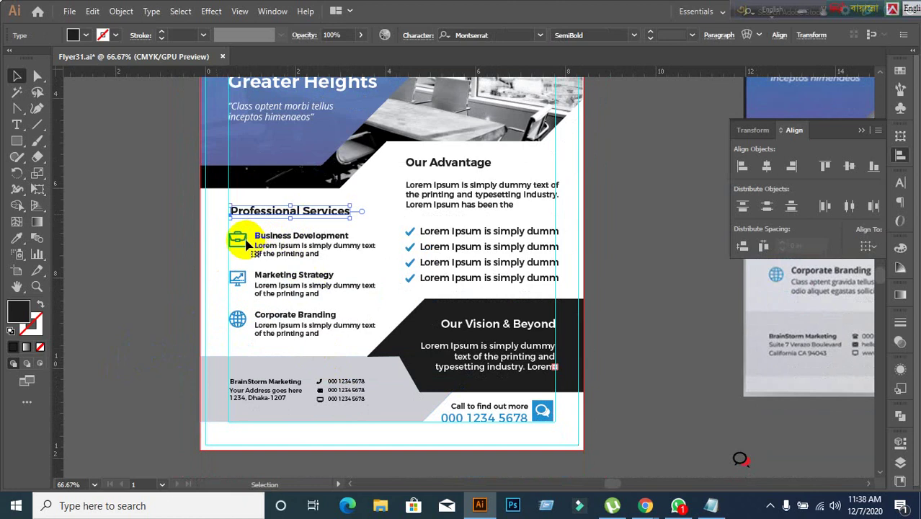
click(160, 287)
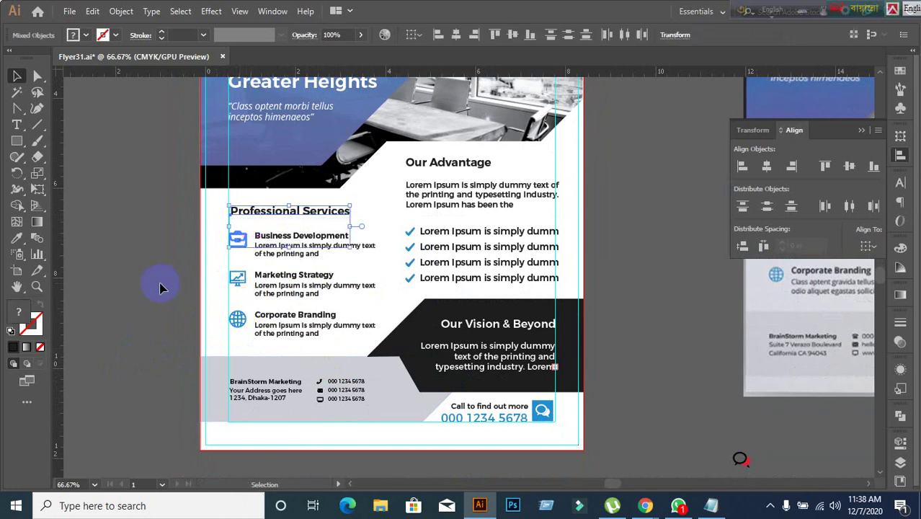
click(234, 249)
key(ctrl+shift+a)
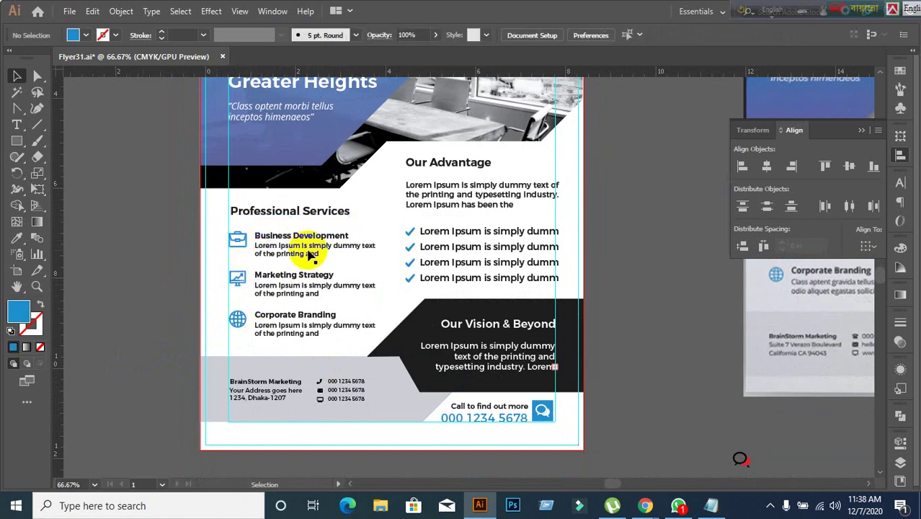
scroll(310, 256, up, 2)
scroll(310, 258, down, 1)
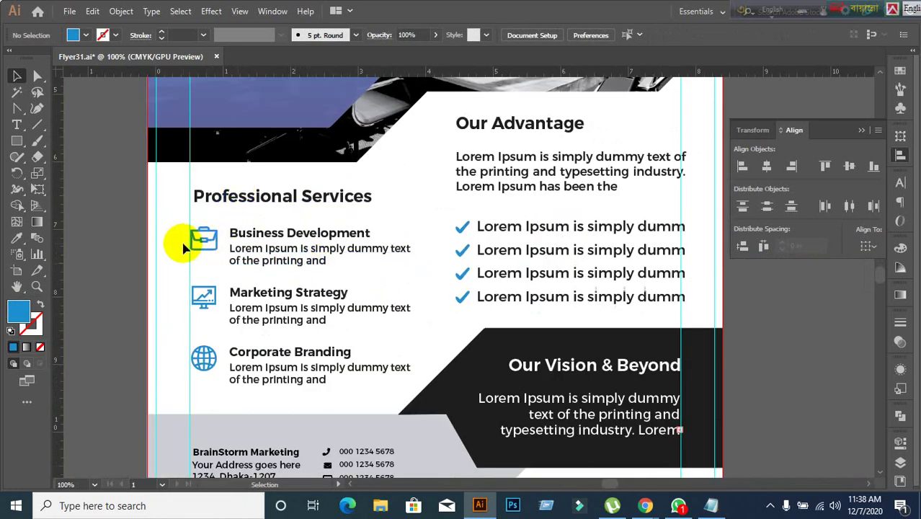
click(206, 242)
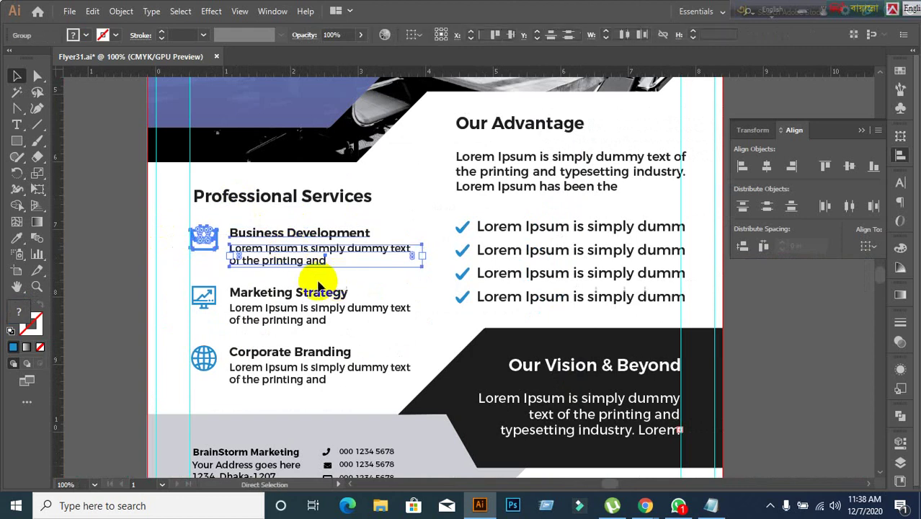
click(306, 314)
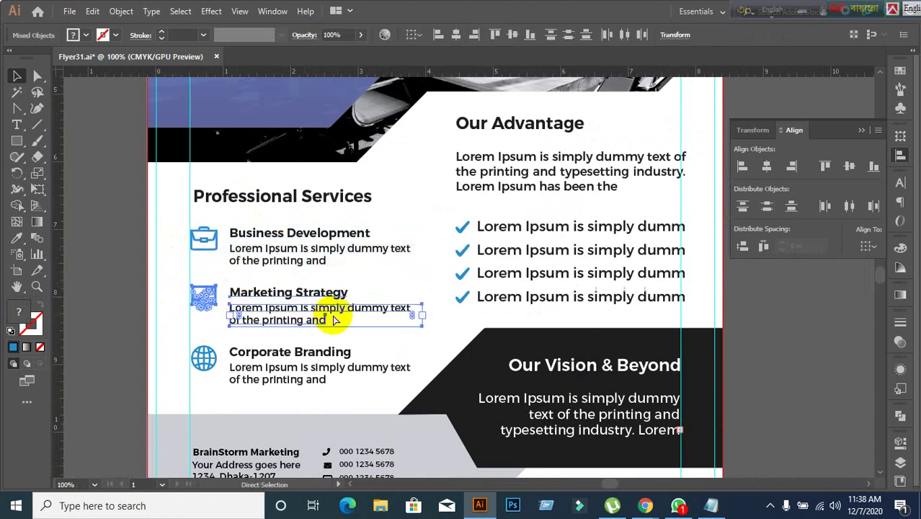
click(307, 353)
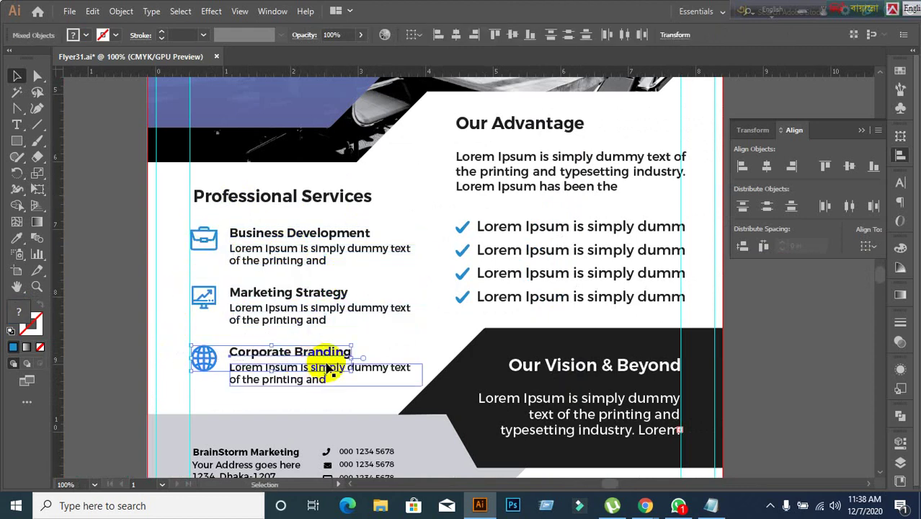
scroll(340, 353, down, 1)
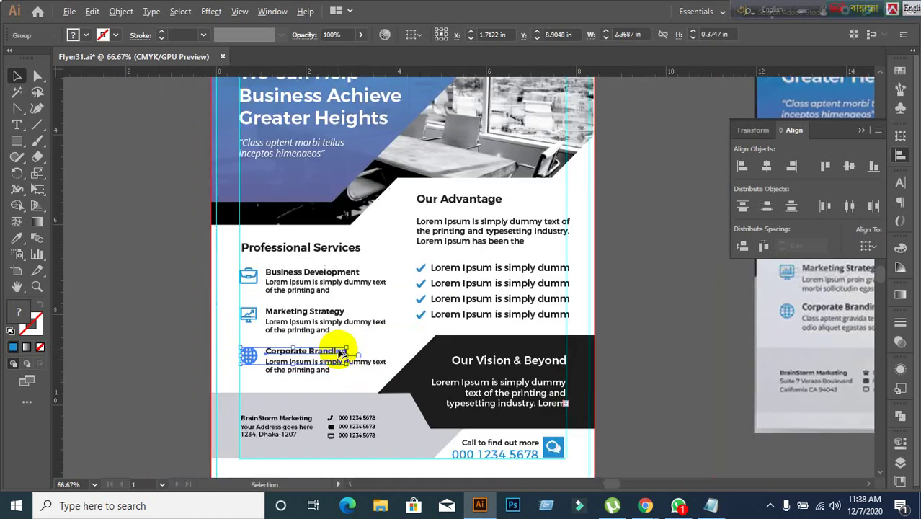
scroll(344, 328, up, 4)
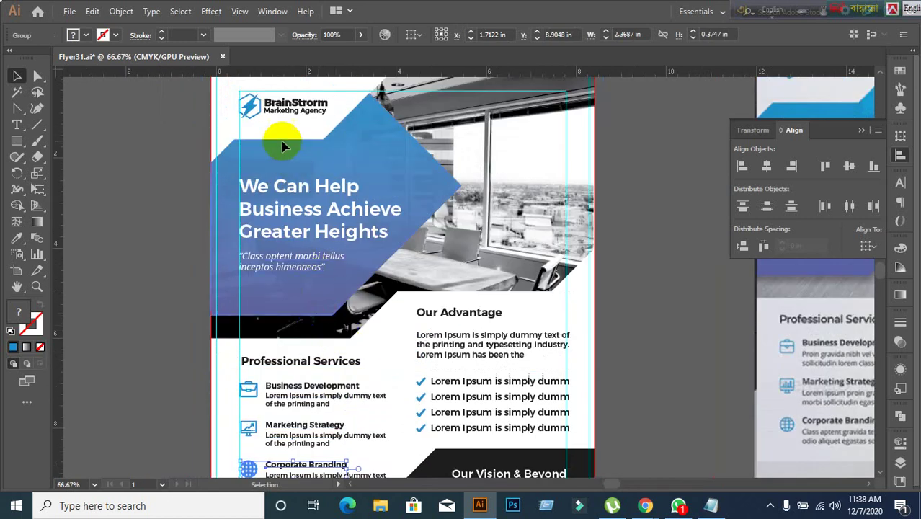
click(273, 112)
Group the We Can Help headline with its quote subtitle using Ctrl+G.
click(281, 209)
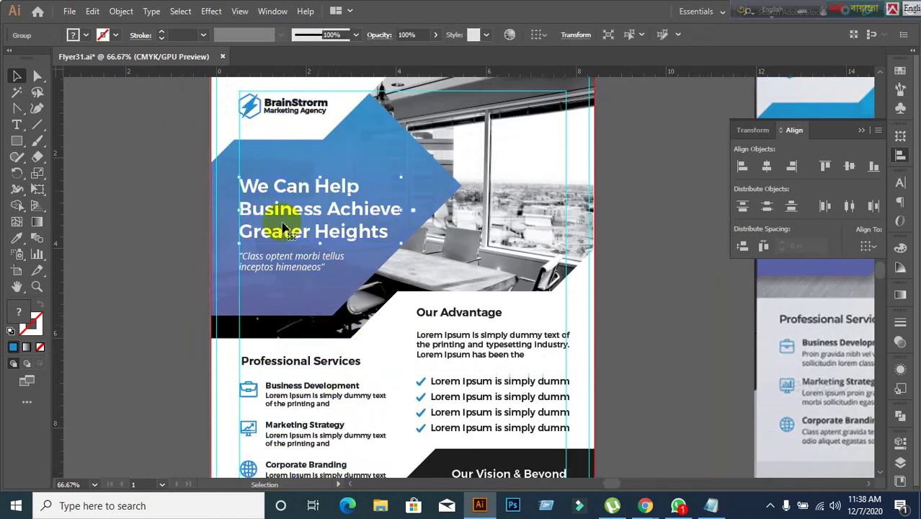
shift+click(279, 273)
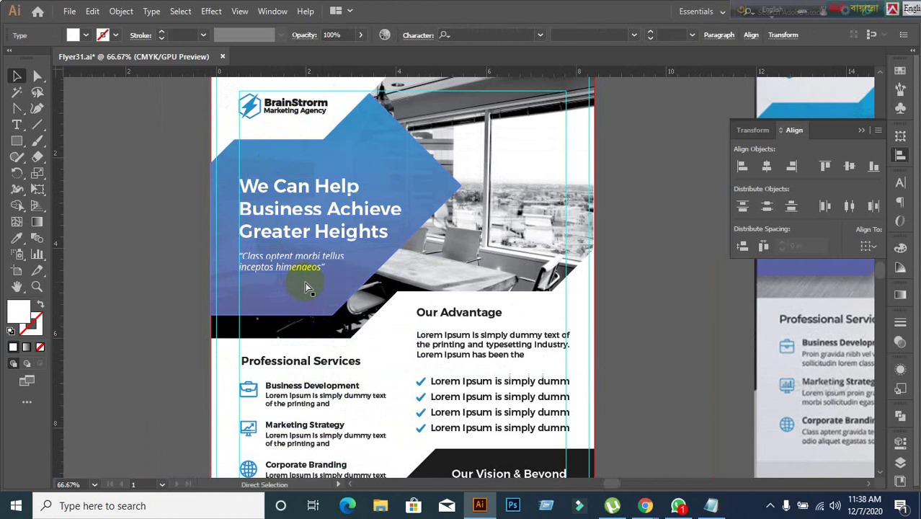
key(ctrl+g)
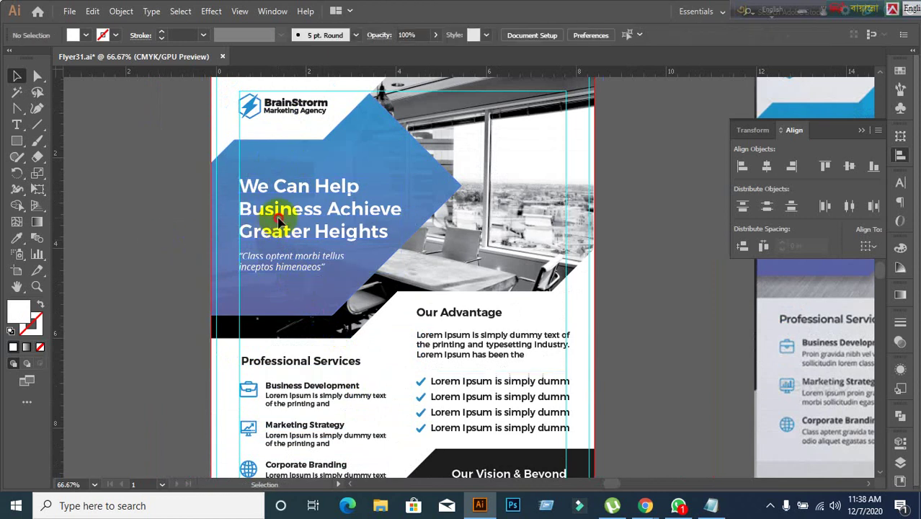
click(292, 116)
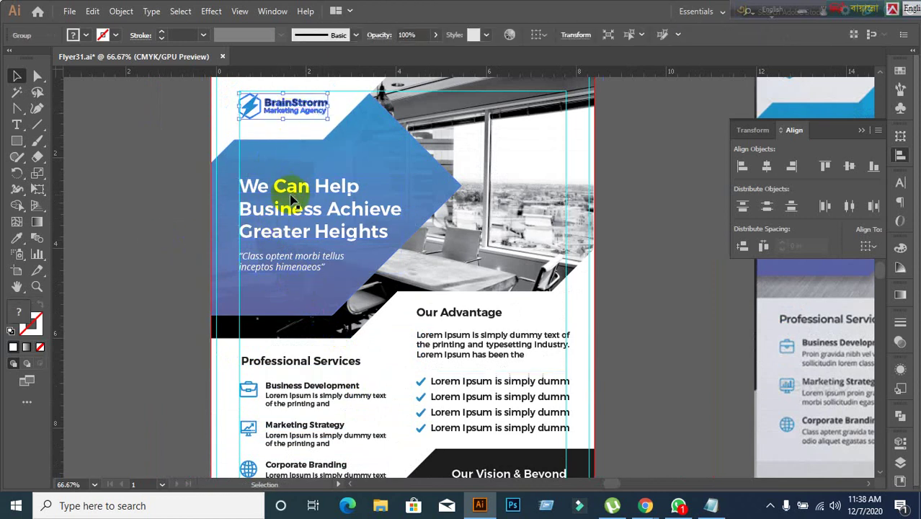
click(306, 119)
click(306, 119)
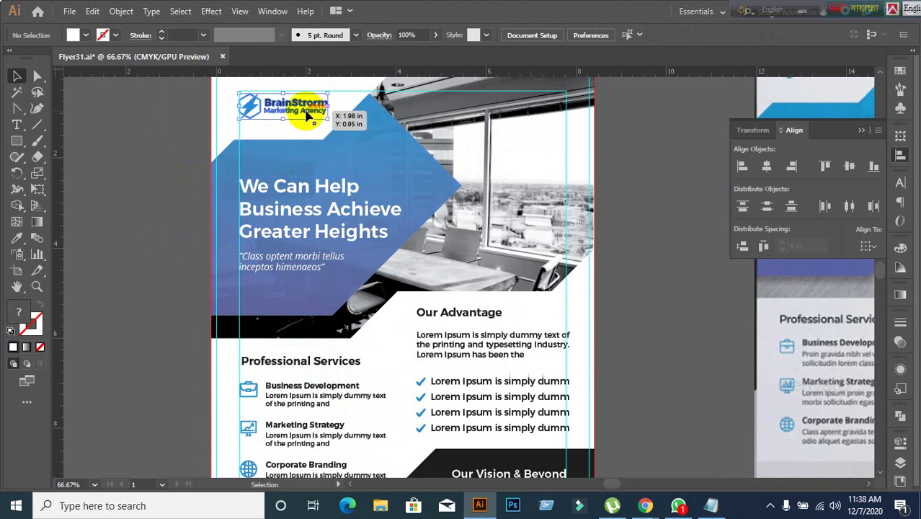
click(291, 199)
scroll(302, 226, down, 4)
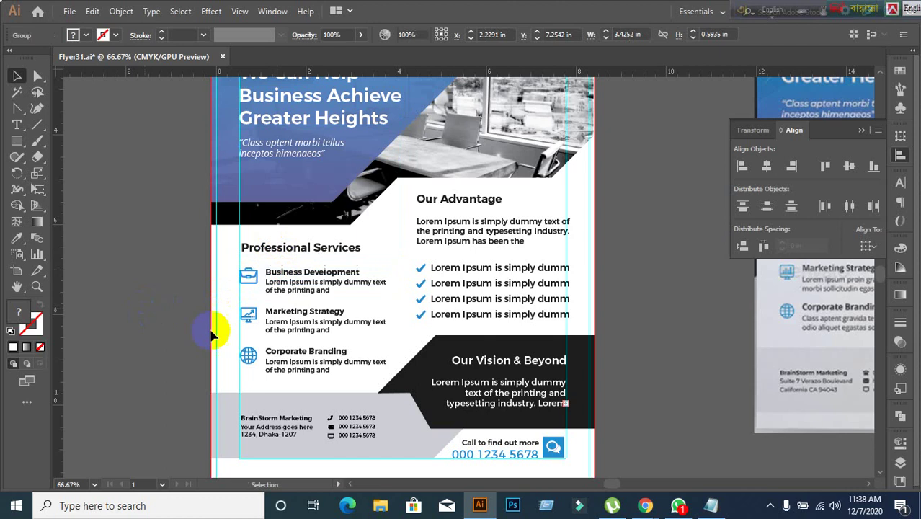
Nudge the Business Development item up slightly.
click(227, 281)
click(255, 287)
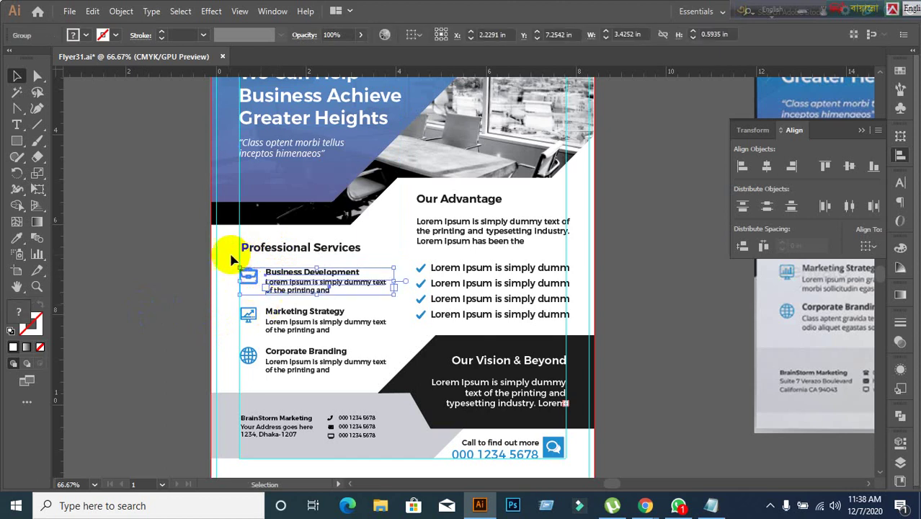
drag(232, 278, 297, 362)
click(239, 282)
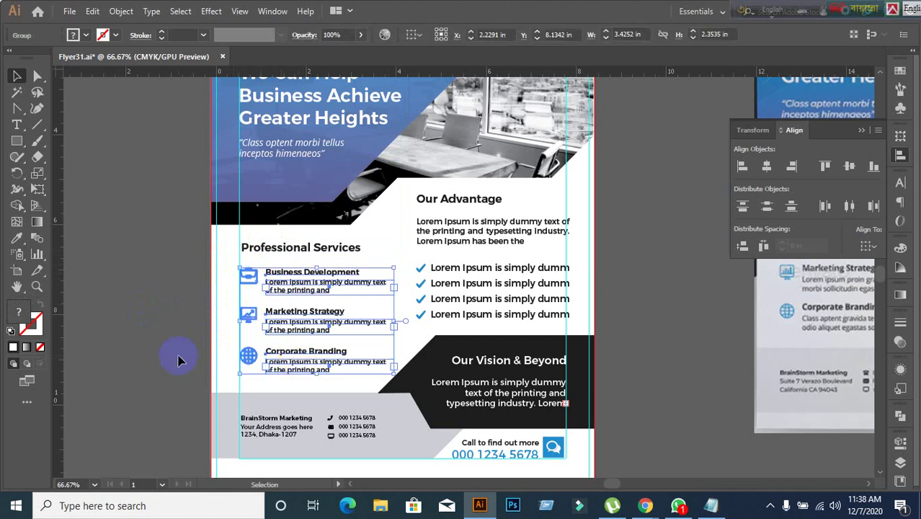
scroll(179, 358, down, 1)
click(253, 432)
scroll(253, 423, up, 2)
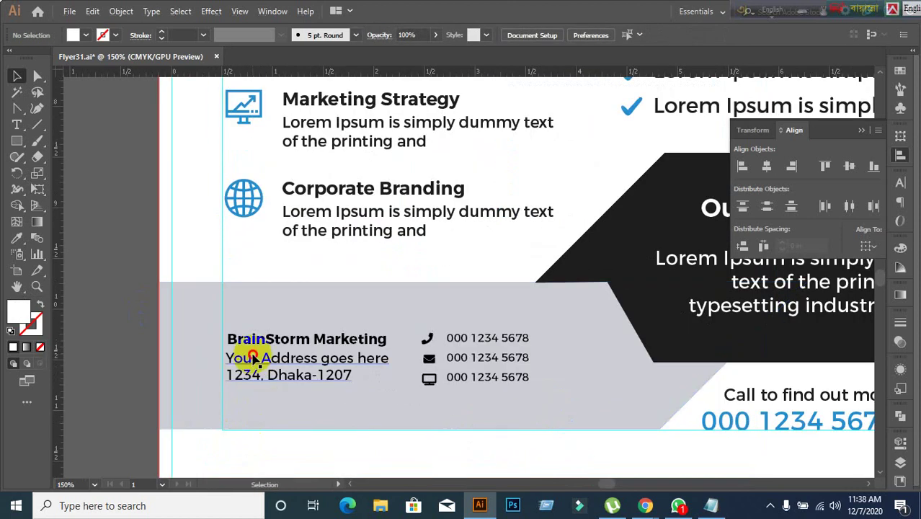
click(250, 406)
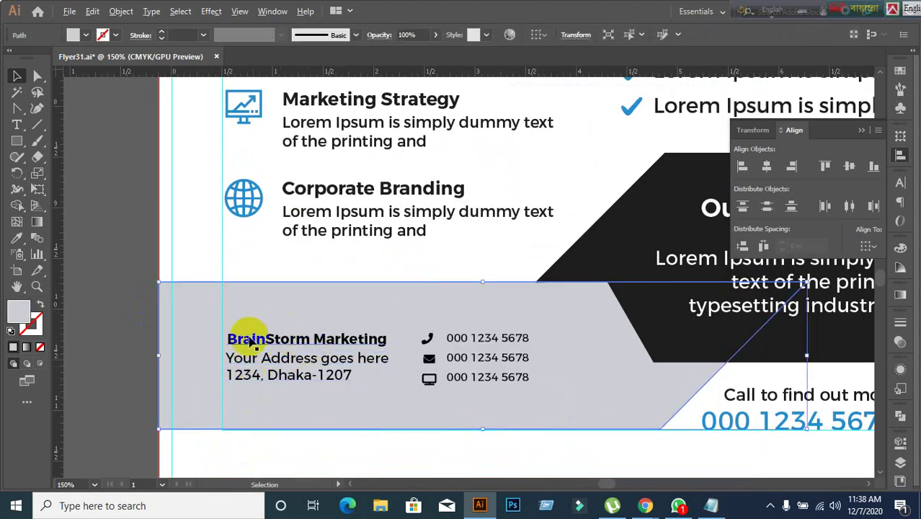
scroll(242, 343, down, 3)
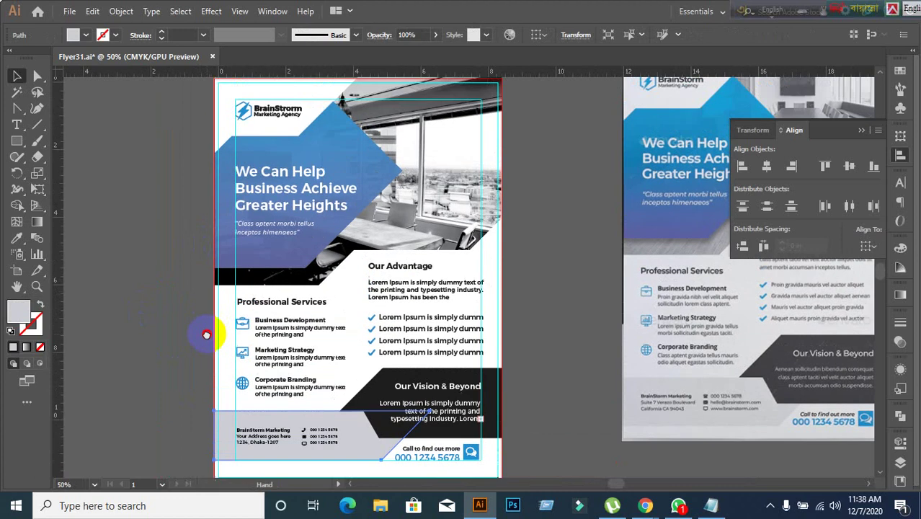
Left-align the headline and service texts to the BrainStorm logo as key object.
click(249, 108)
shift+click(285, 179)
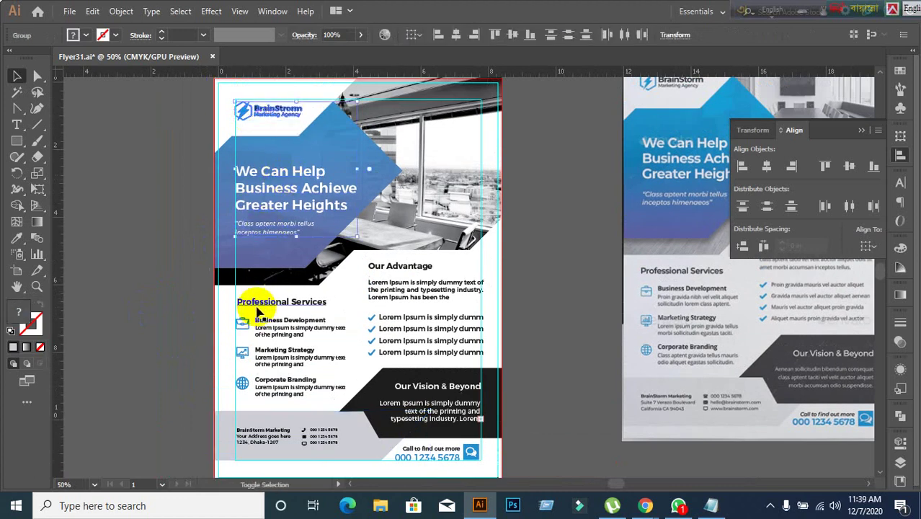
shift+click(274, 330)
shift+click(274, 360)
shift+click(274, 390)
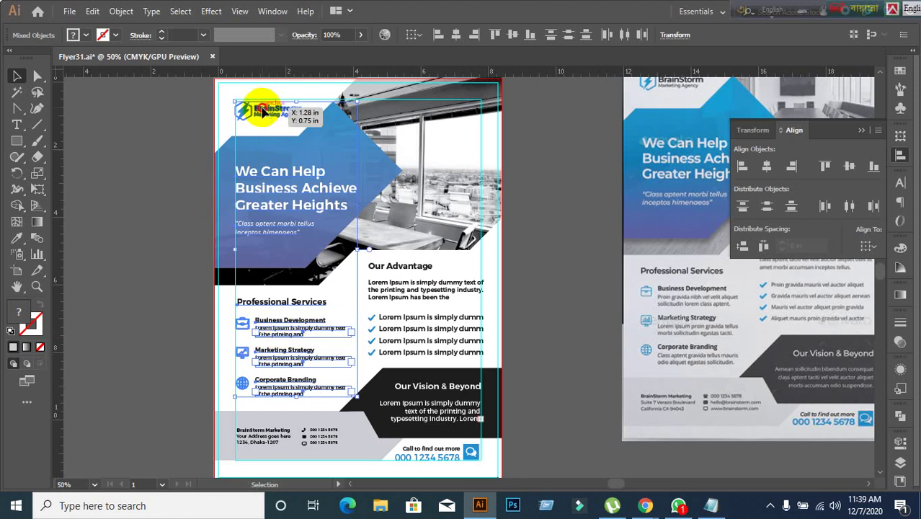
click(262, 109)
click(742, 166)
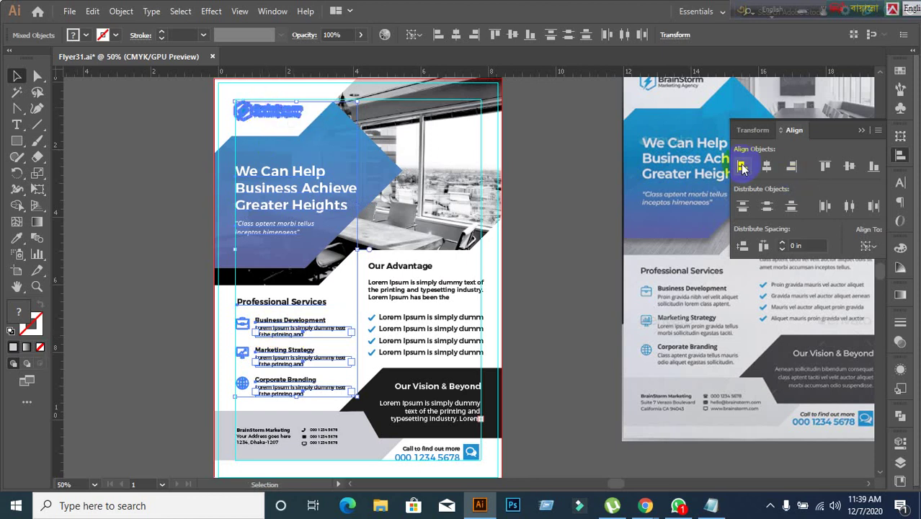
click(563, 346)
scroll(243, 318, up, 1)
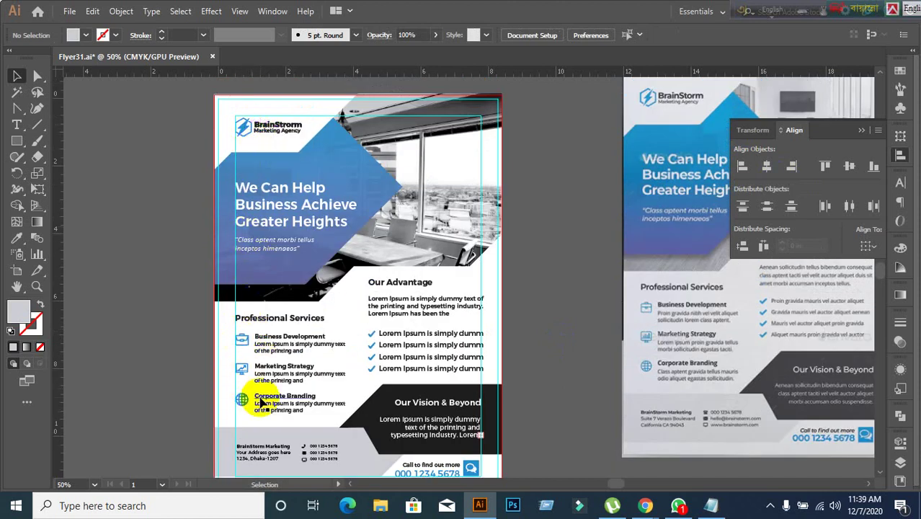
scroll(262, 402, down, 10)
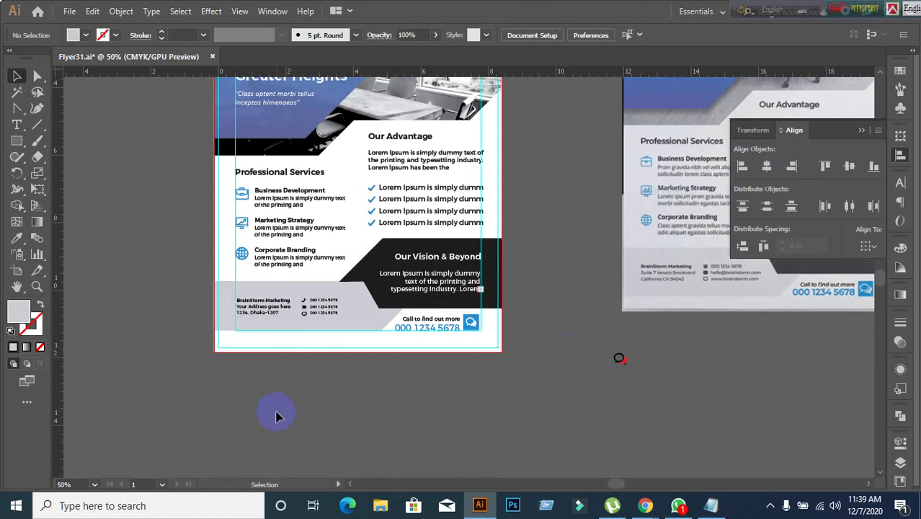
Select the service items with the footer company text, using the service items as key.
scroll(296, 396, down, 2)
key(ctrl+1)
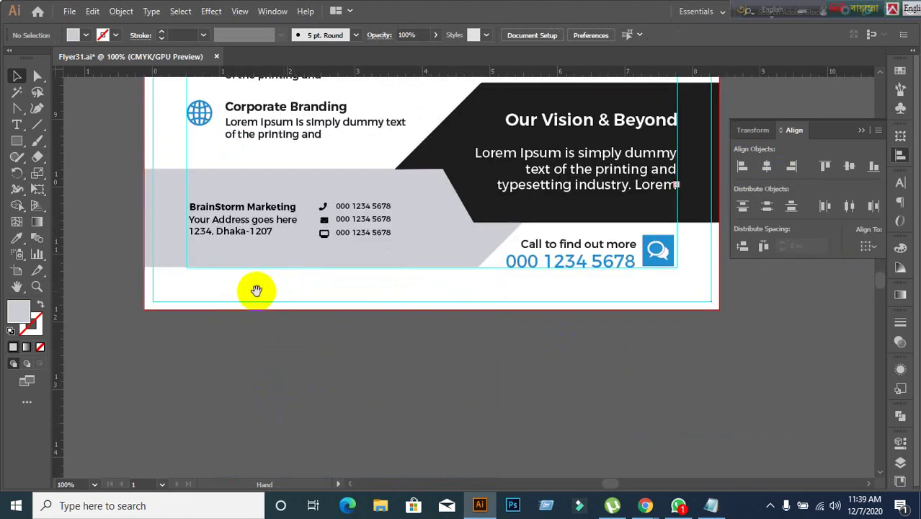
drag(257, 287, 258, 368)
click(203, 207)
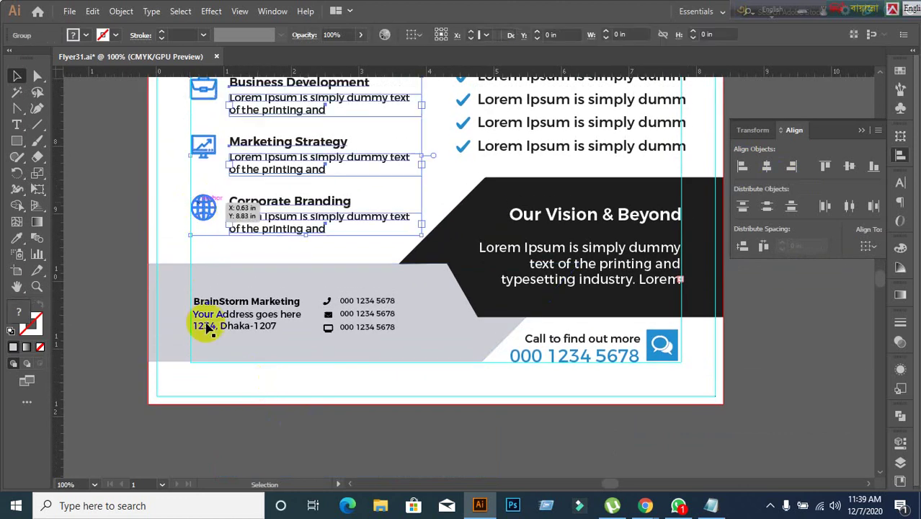
shift+click(209, 315)
click(201, 209)
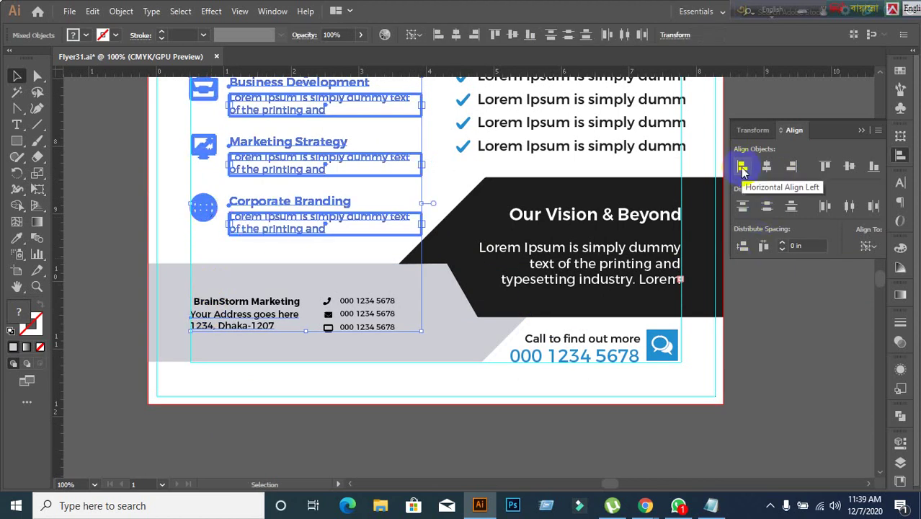
ctrl+click(217, 330)
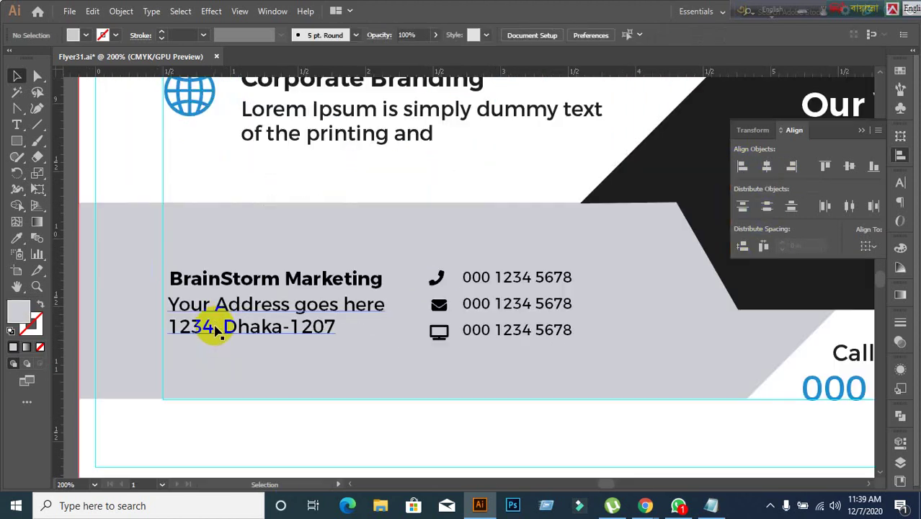
Left-align BrainStorm Marketing with the footer address and group them.
click(222, 305)
shift+click(227, 281)
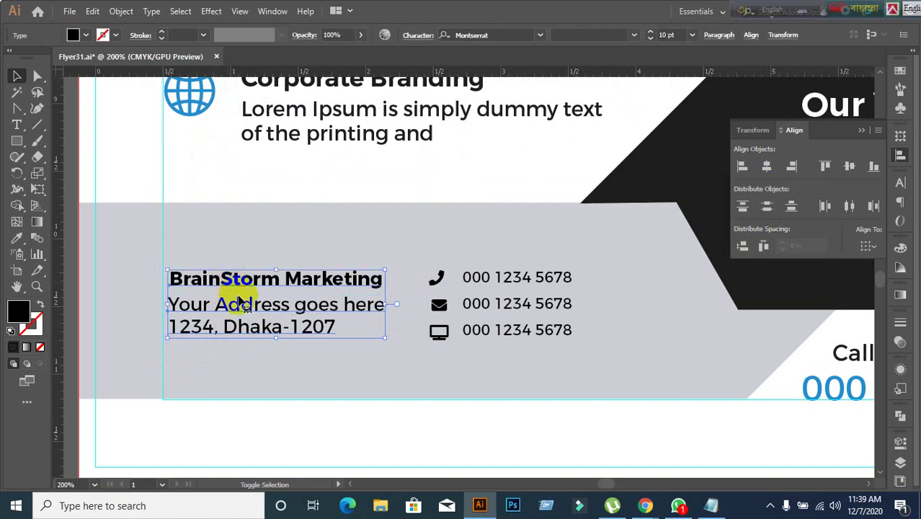
click(740, 168)
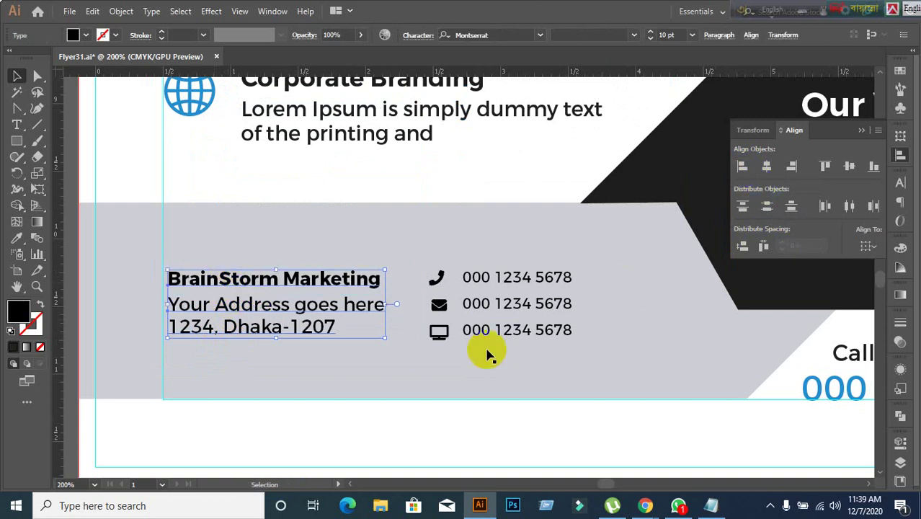
key(ctrl+g)
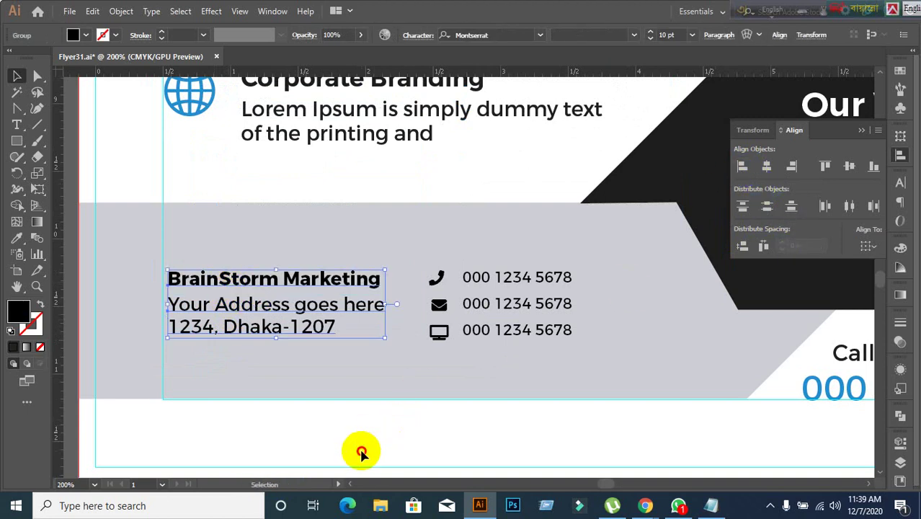
key(ctrl+minus)
click(358, 448)
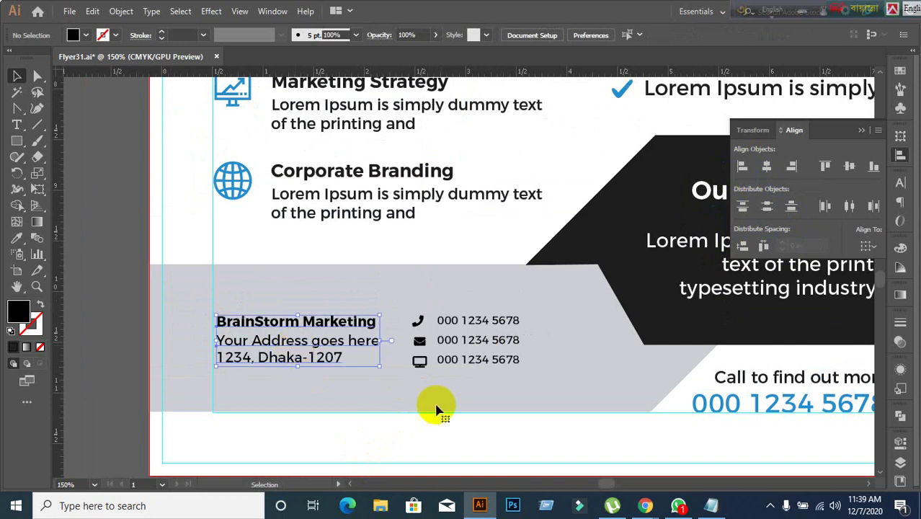
Fit the artboard in view and inspect a footer phone number line at 100%.
key(ctrl+0)
click(439, 359)
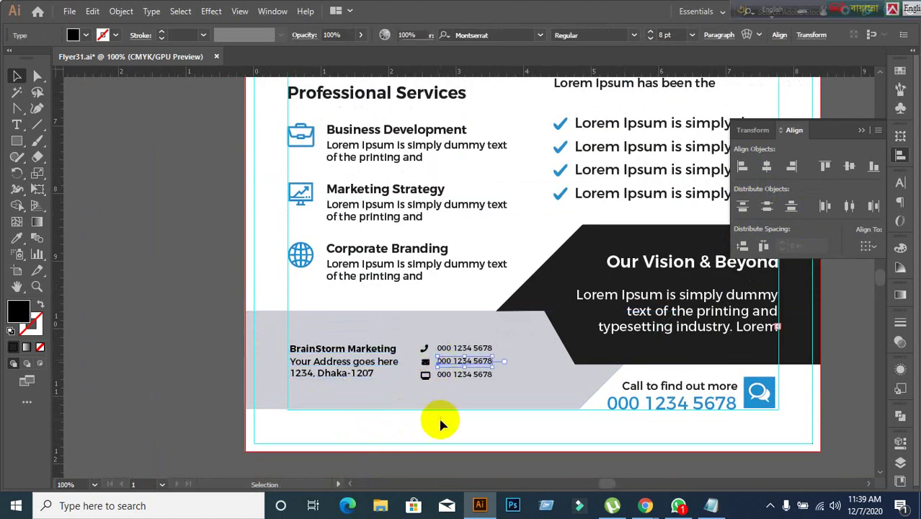
key(ctrl+1)
click(465, 408)
Select the phone icon together with the first phone number as one row.
click(382, 281)
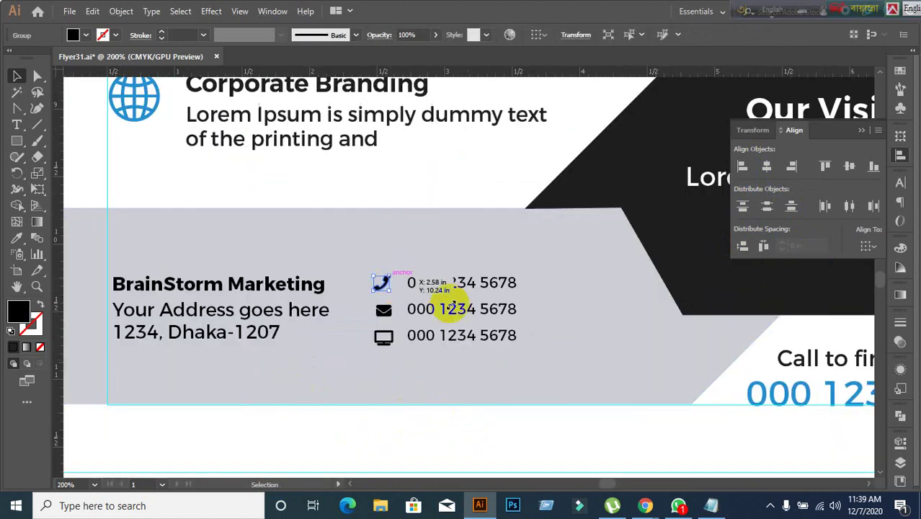
shift+click(461, 283)
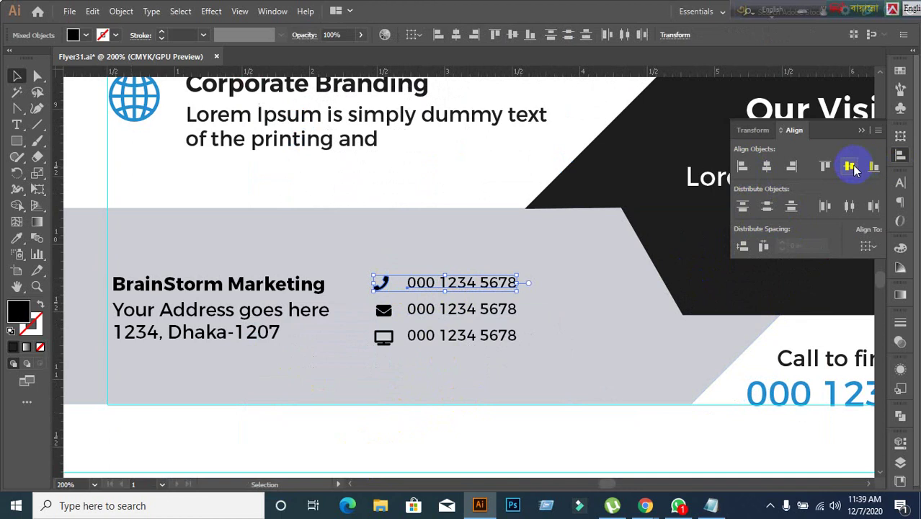
click(383, 310)
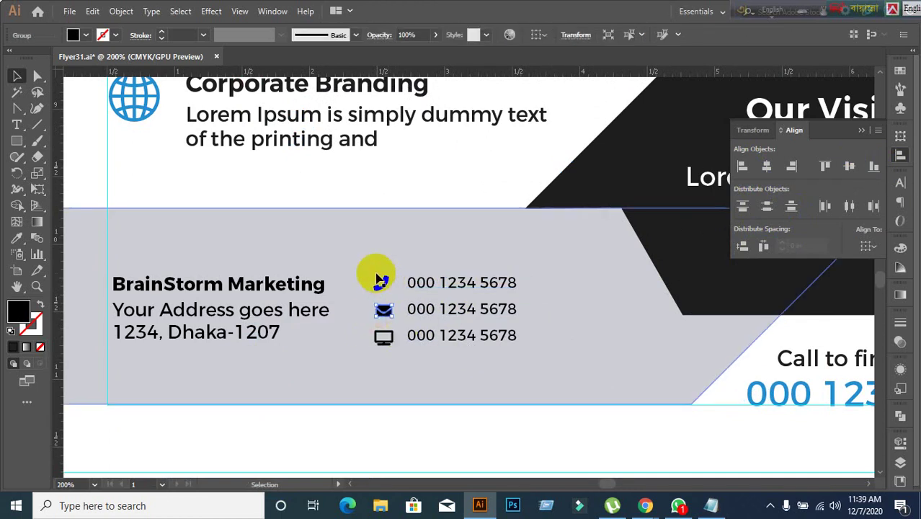
click(433, 456)
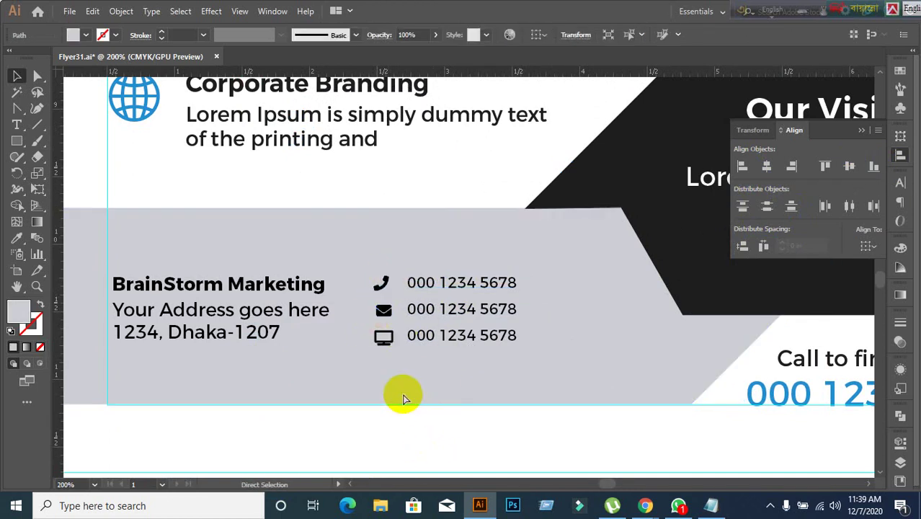
scroll(518, 342, down, 1)
scroll(519, 342, down, 3)
scroll(482, 379, up, 1)
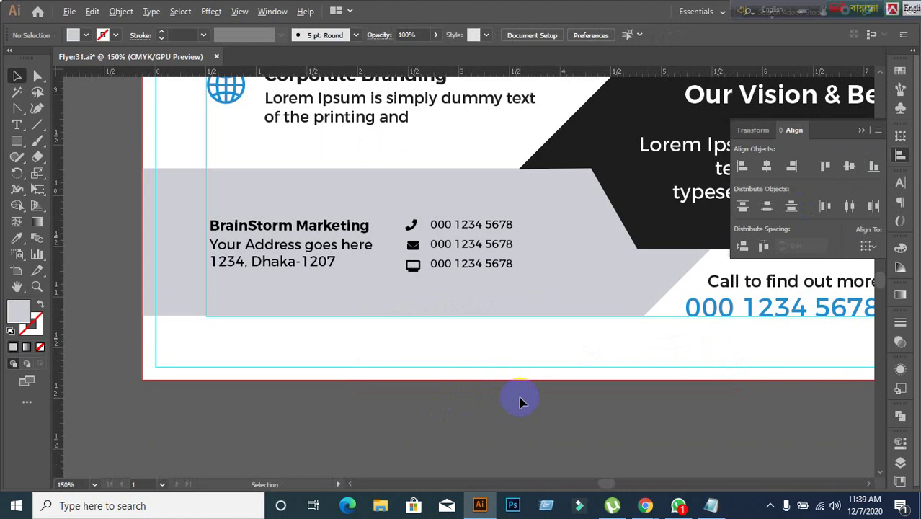
scroll(475, 325, up, 1)
drag(359, 287, 425, 294)
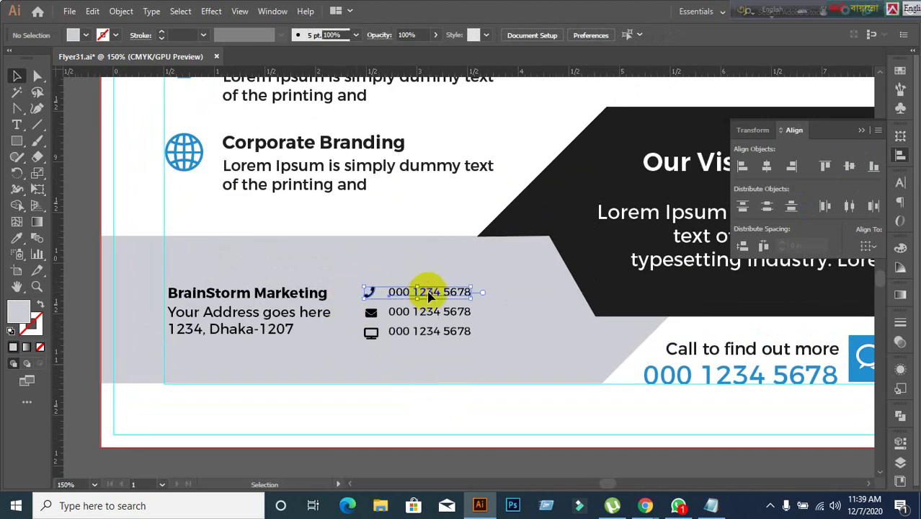
key(v)
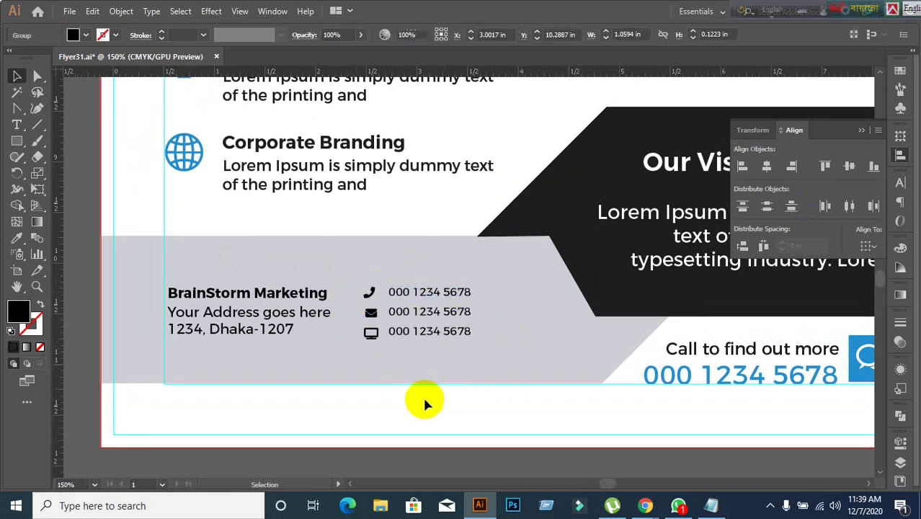
Vertically centre the envelope icon on the second number and group them.
scroll(422, 395, up, 2)
click(317, 227)
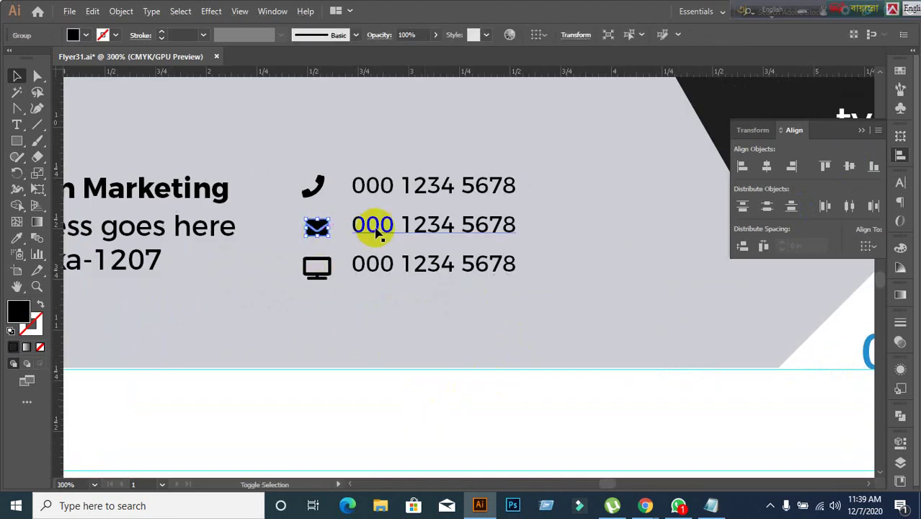
shift+click(372, 226)
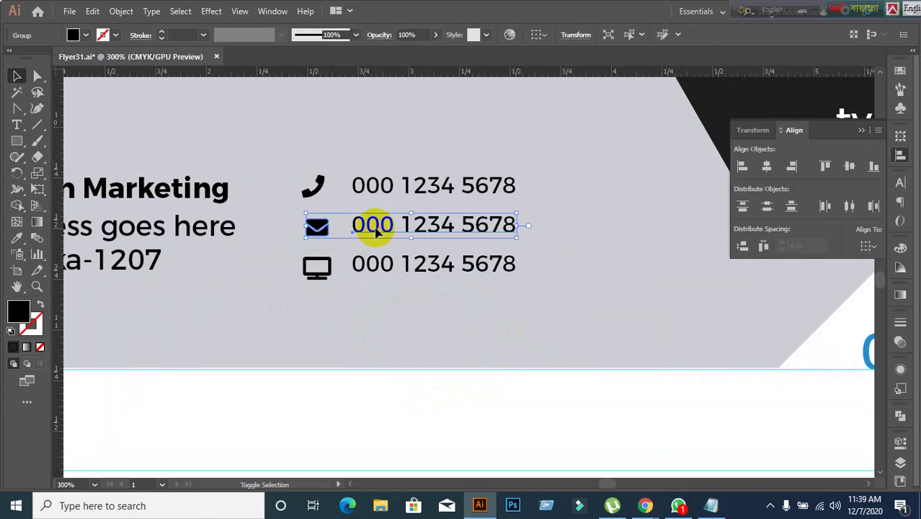
click(855, 168)
key(ctrl+g)
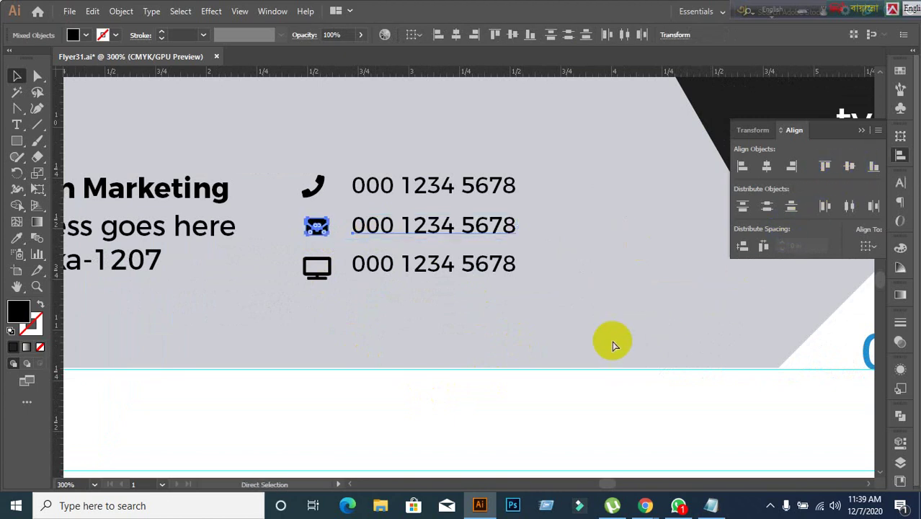
Vertically centre the monitor icon on the third phone number and group them.
click(516, 389)
click(326, 274)
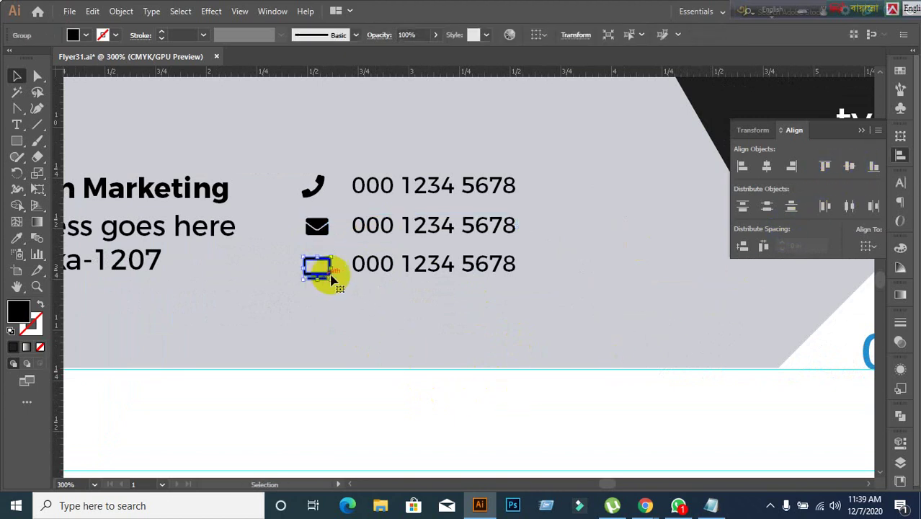
shift+click(409, 273)
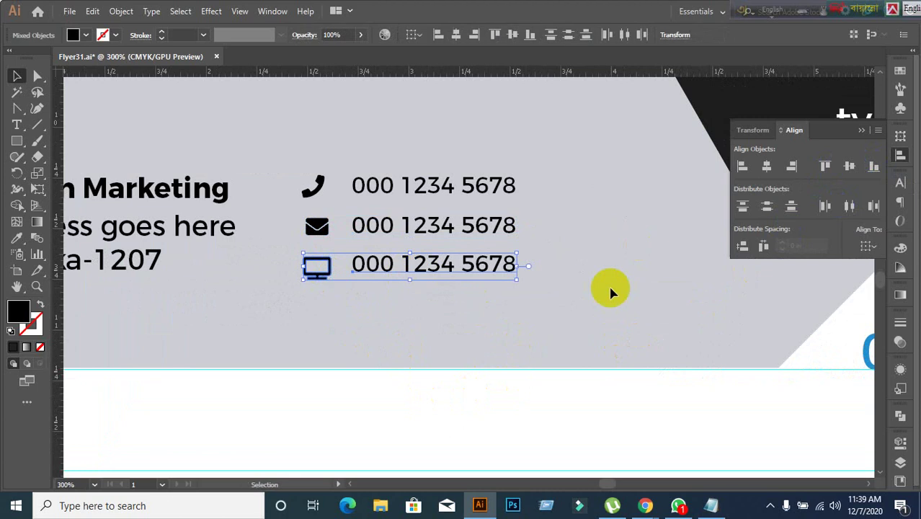
click(851, 168)
key(ctrl+g)
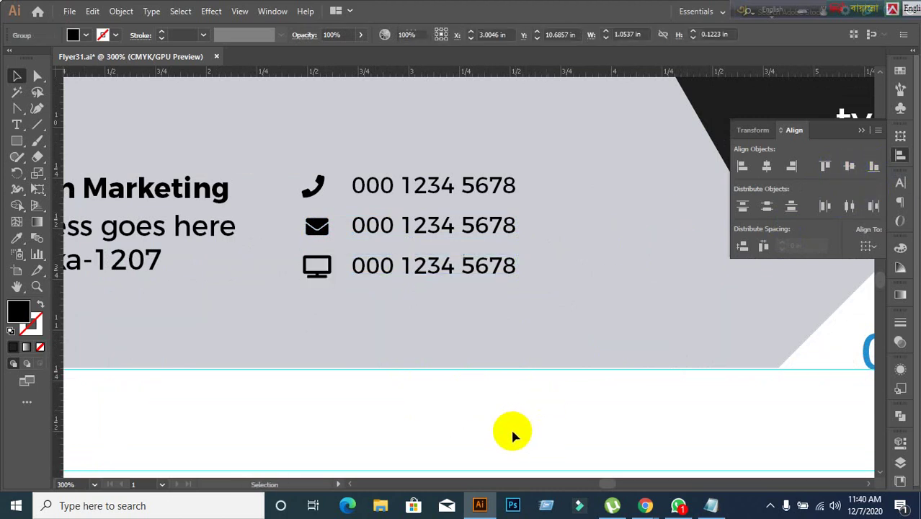
click(513, 435)
Marquee-select all three contact rows together to even out their spacing.
click(324, 229)
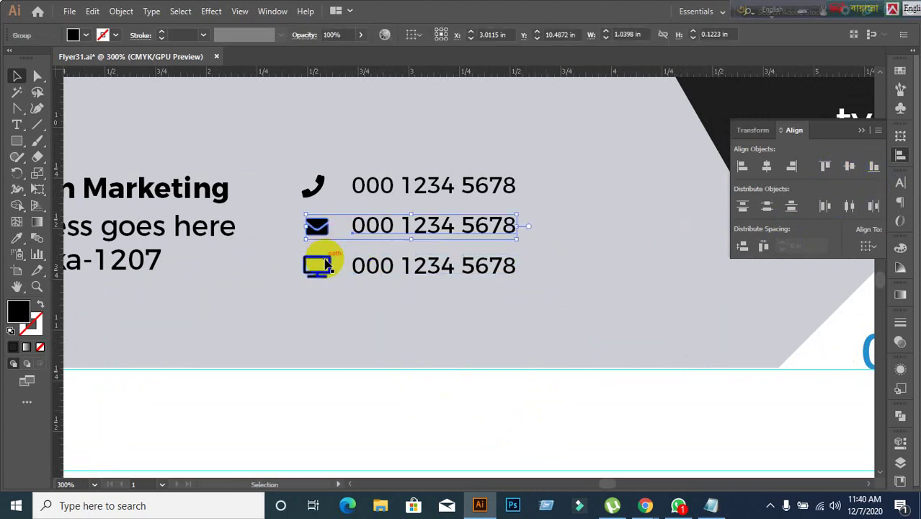
click(327, 265)
click(353, 184)
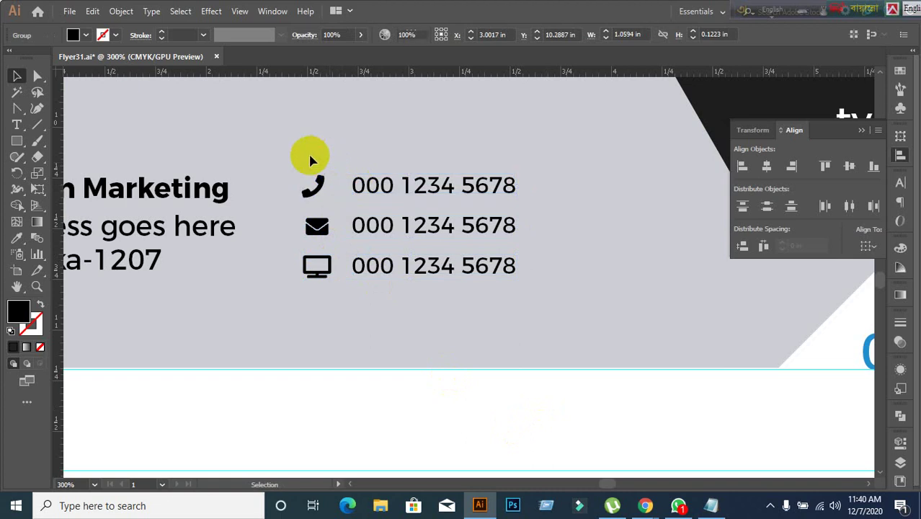
drag(310, 160, 428, 284)
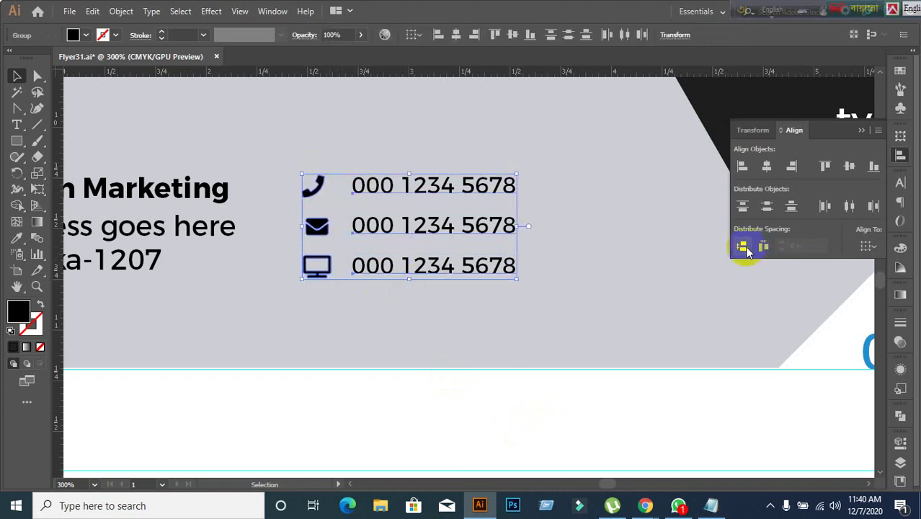
click(598, 288)
drag(294, 168, 345, 245)
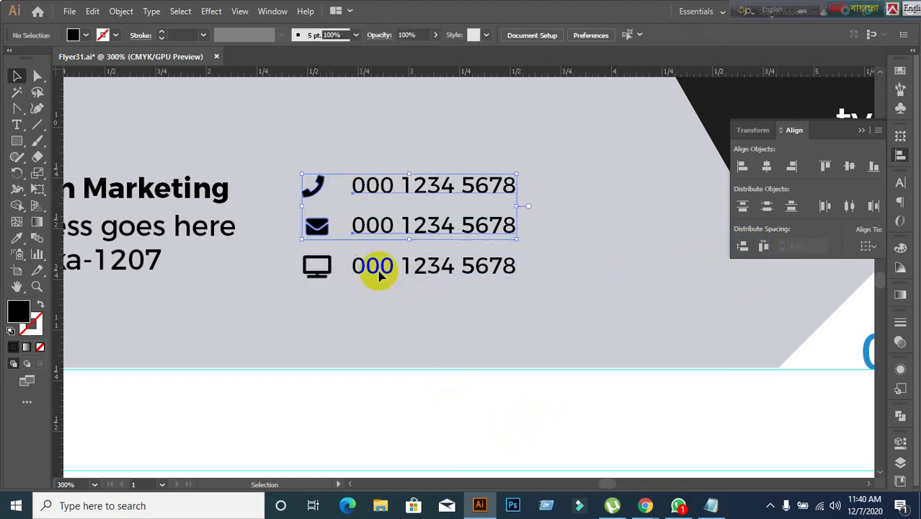
click(434, 337)
drag(292, 137, 422, 343)
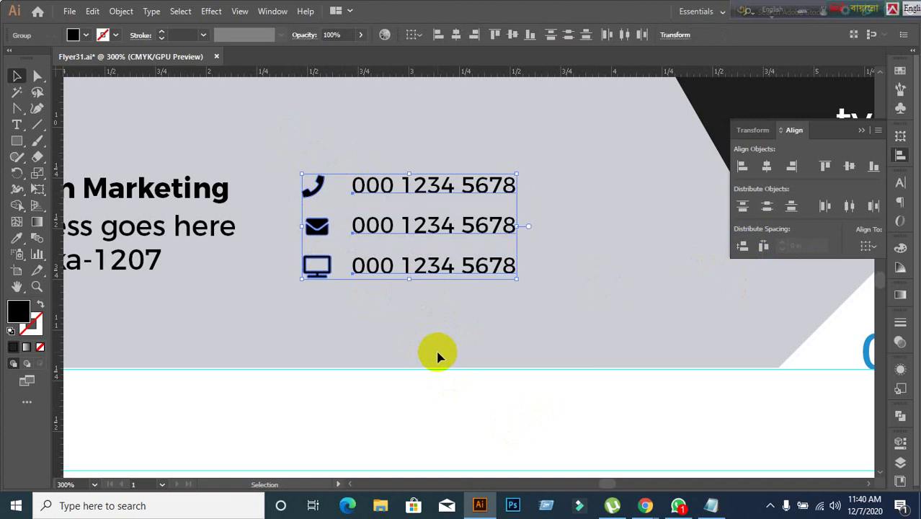
click(437, 356)
scroll(412, 356, down, 2)
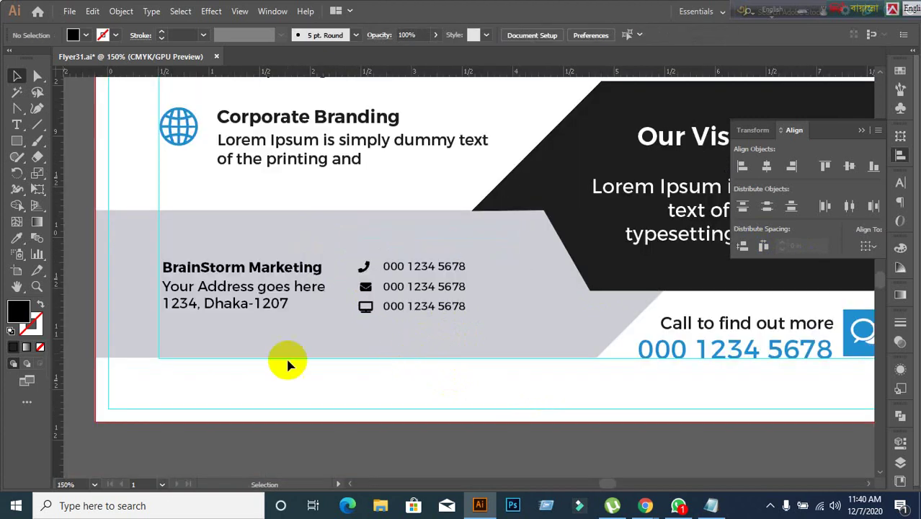
Vertically centre the BrainStorm address text block with the phone rows.
click(231, 278)
shift+click(366, 304)
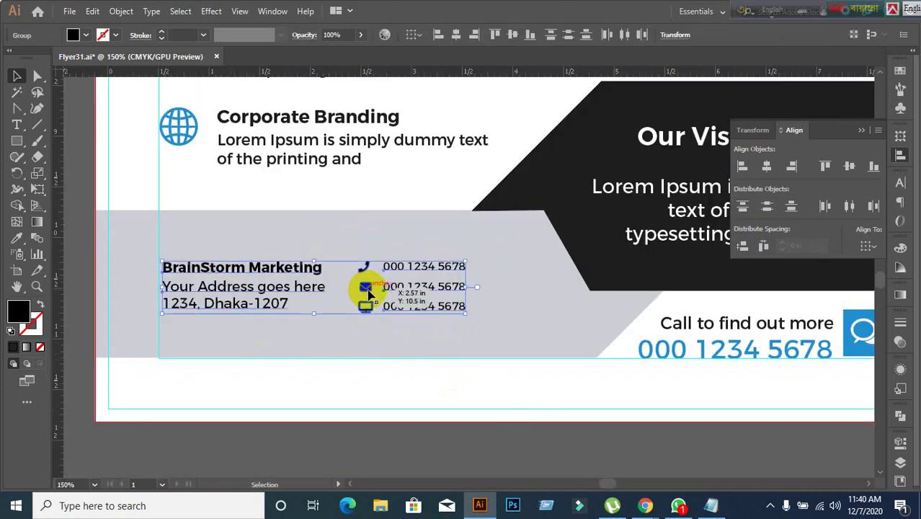
click(850, 168)
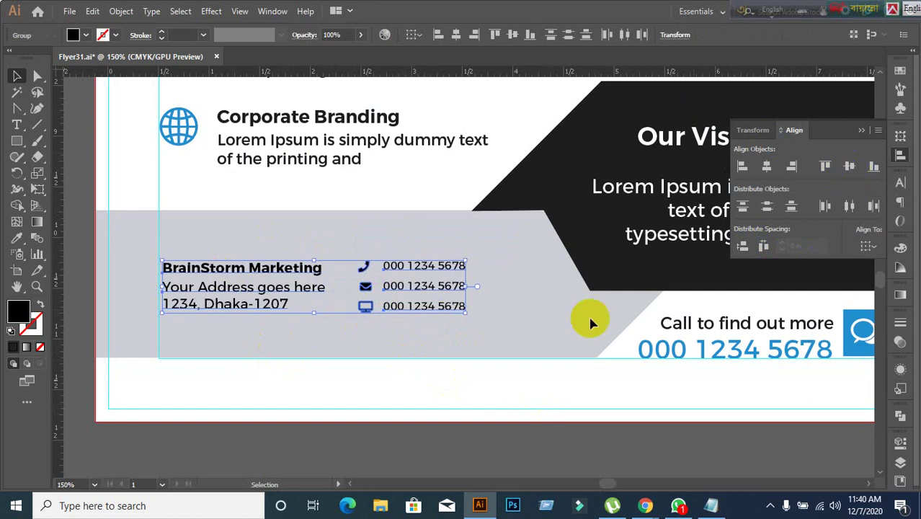
click(396, 402)
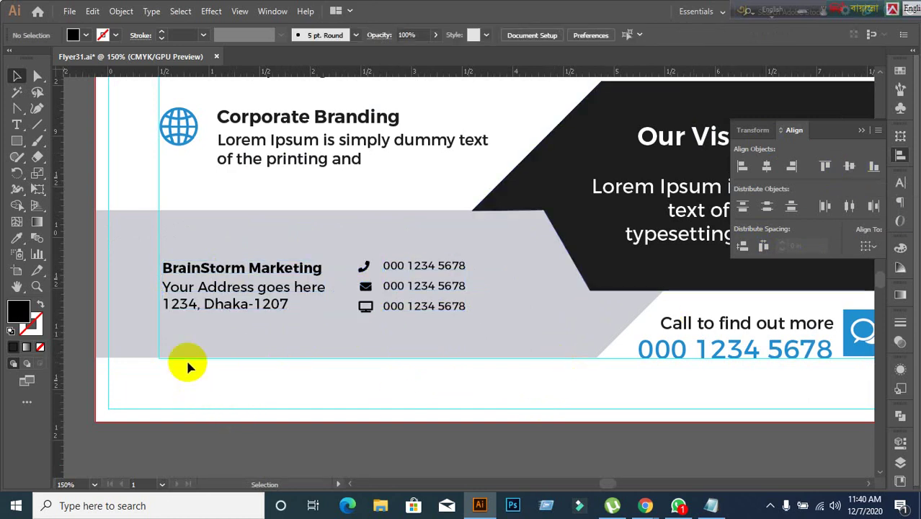
scroll(186, 358, down, 1)
scroll(339, 401, left, 3)
scroll(340, 396, up, 1)
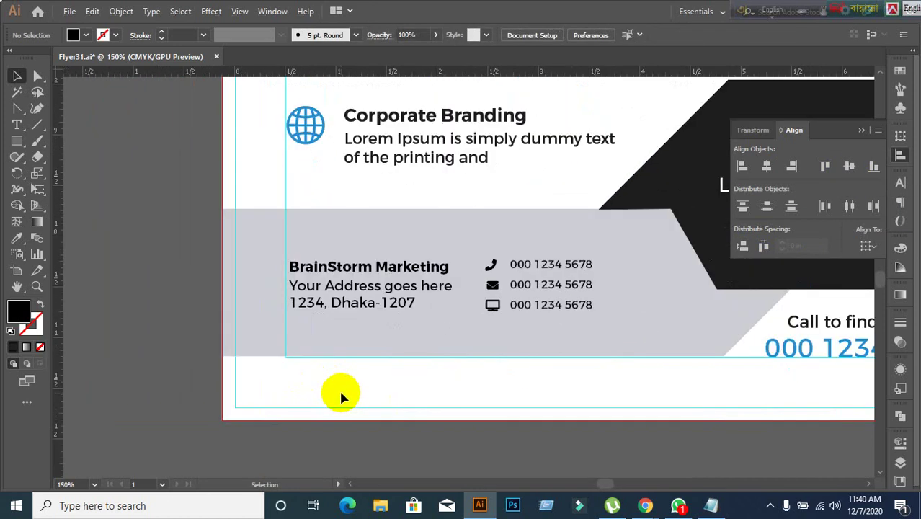
Left-align the address text block with the Corporate Branding globe icon.
click(320, 285)
shift+click(305, 131)
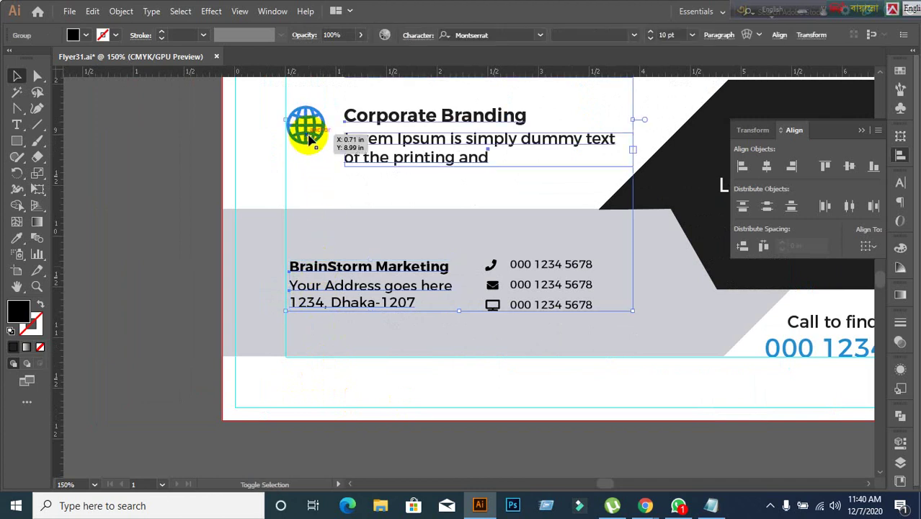
click(741, 167)
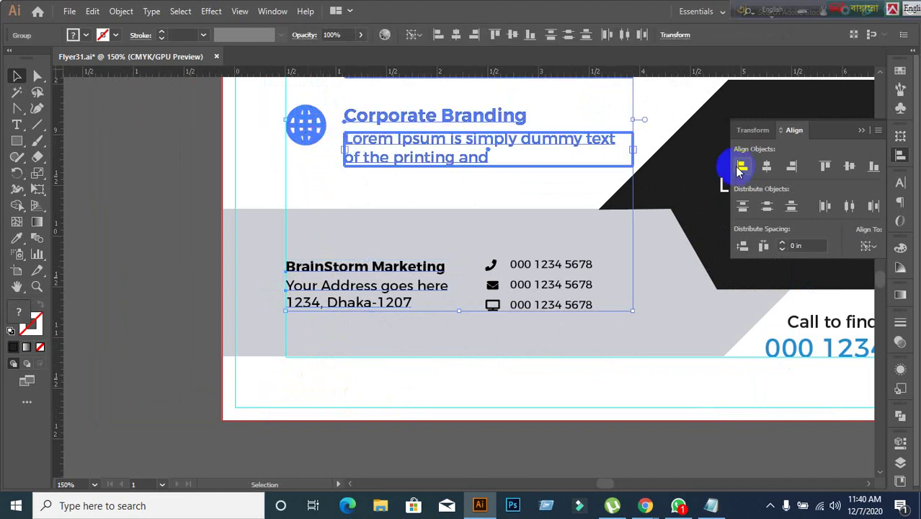
click(535, 390)
scroll(534, 391, down, 1)
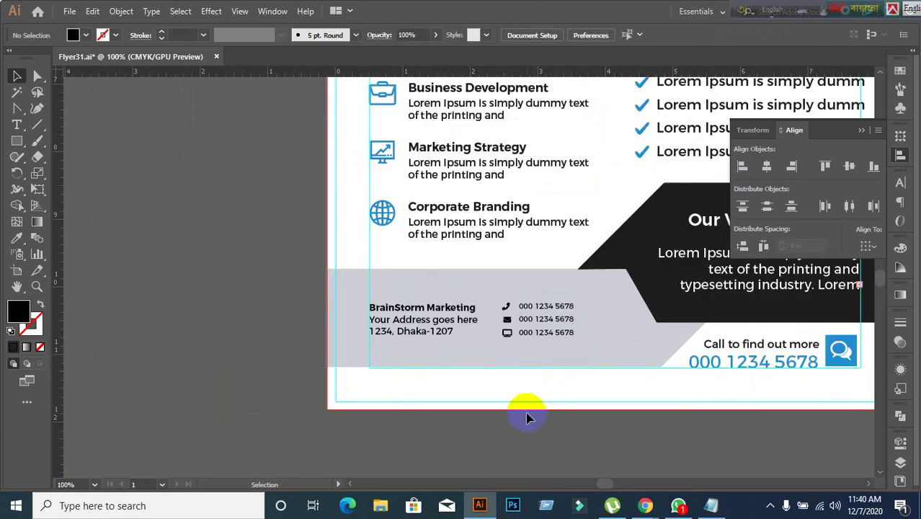
click(415, 329)
shift+click(542, 335)
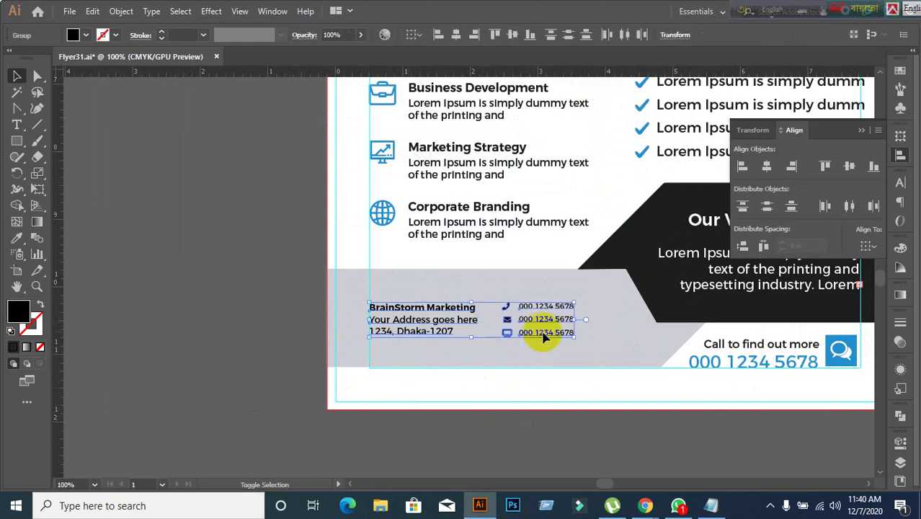
click(575, 386)
scroll(464, 401, down, 1)
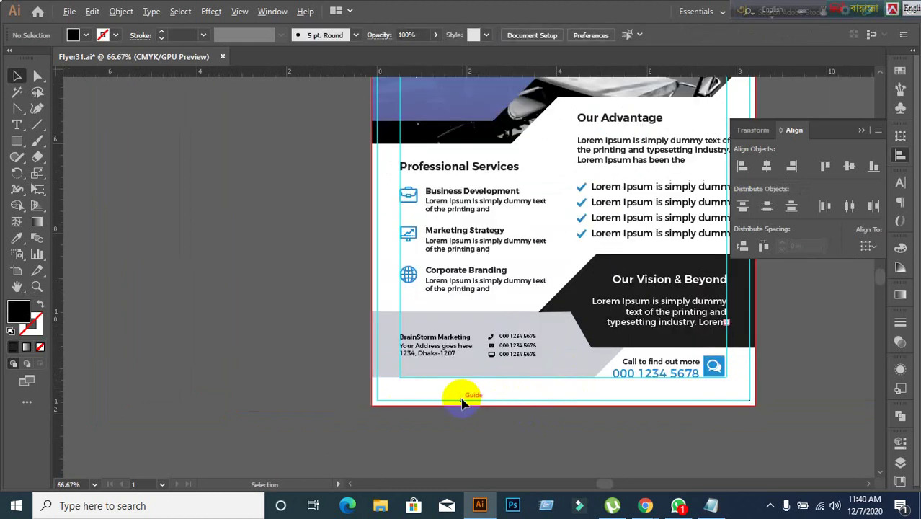
scroll(463, 402, up, 2)
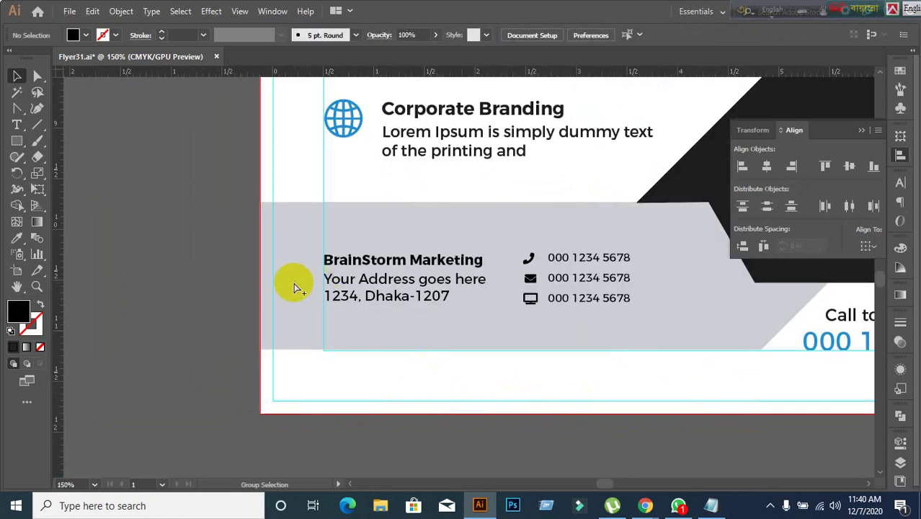
Vertically centre the footer contact text group against the gray band.
click(376, 294)
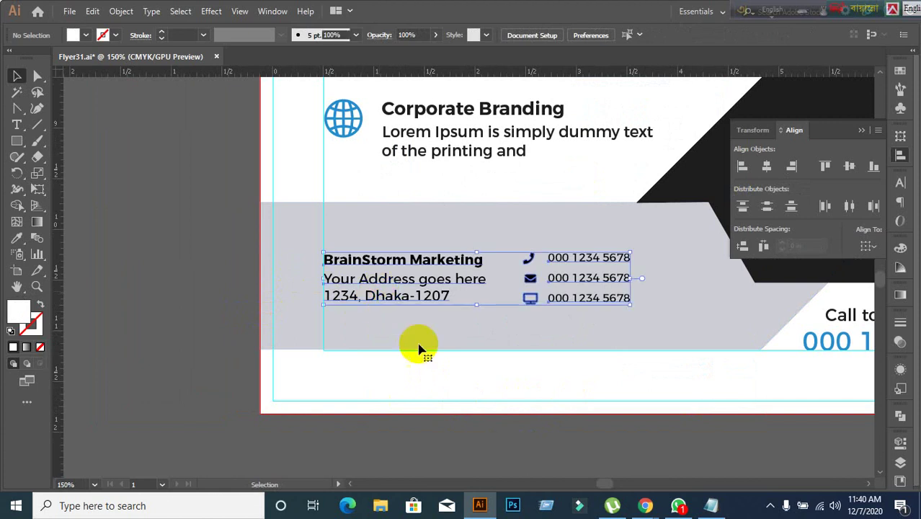
shift+click(284, 301)
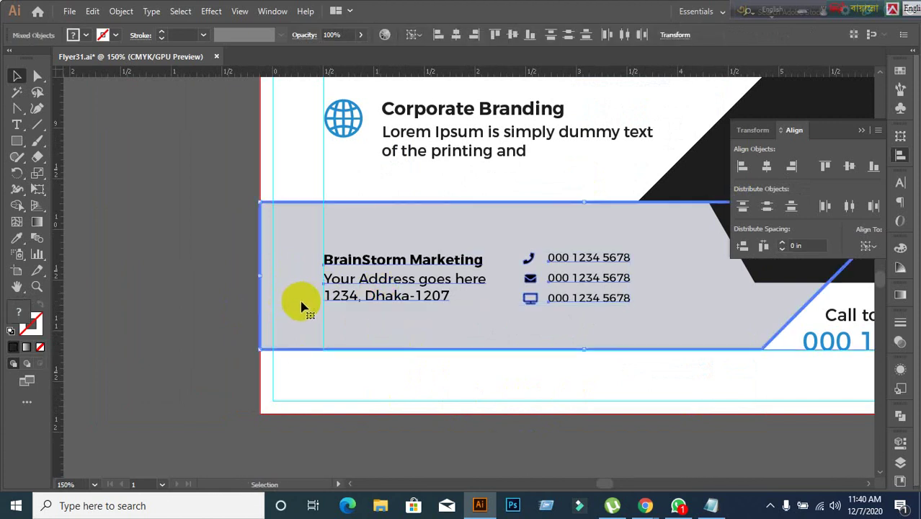
click(857, 169)
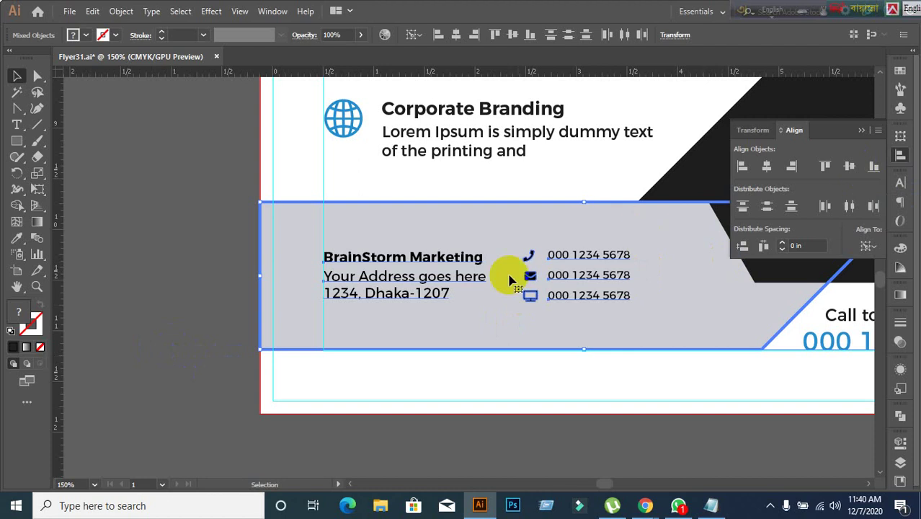
click(291, 258)
Redo the vertical centring with the gray band set as the key object.
click(291, 258)
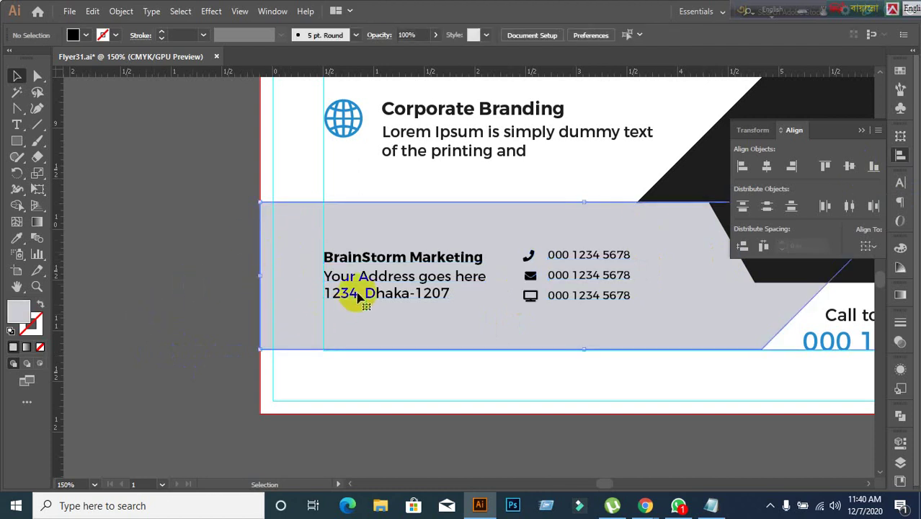
click(363, 264)
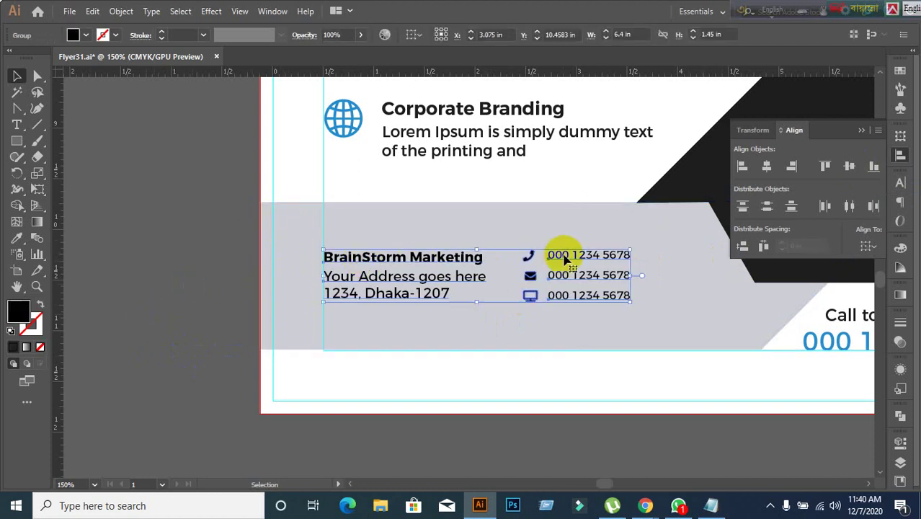
shift+click(278, 247)
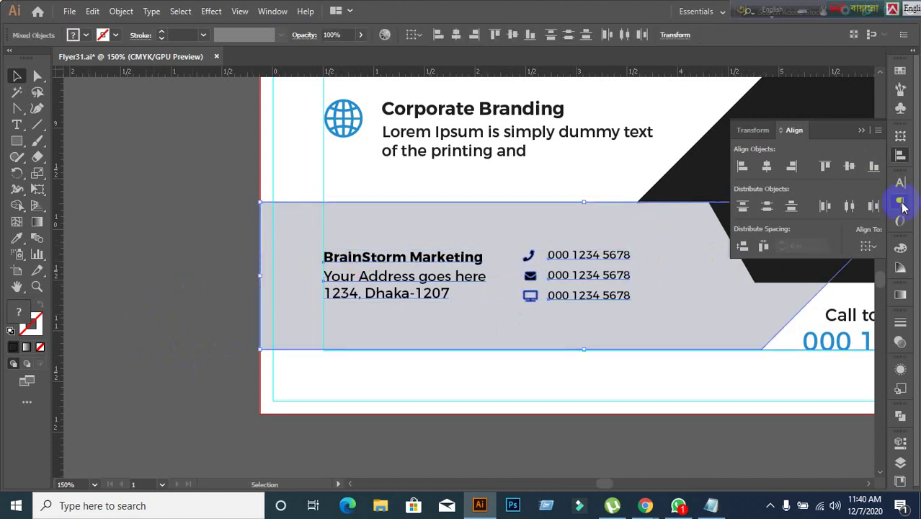
click(267, 267)
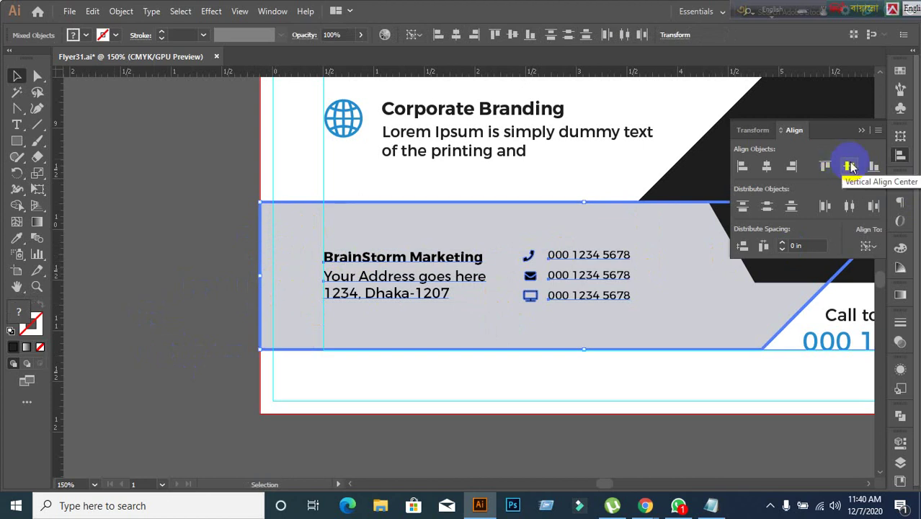
click(243, 339)
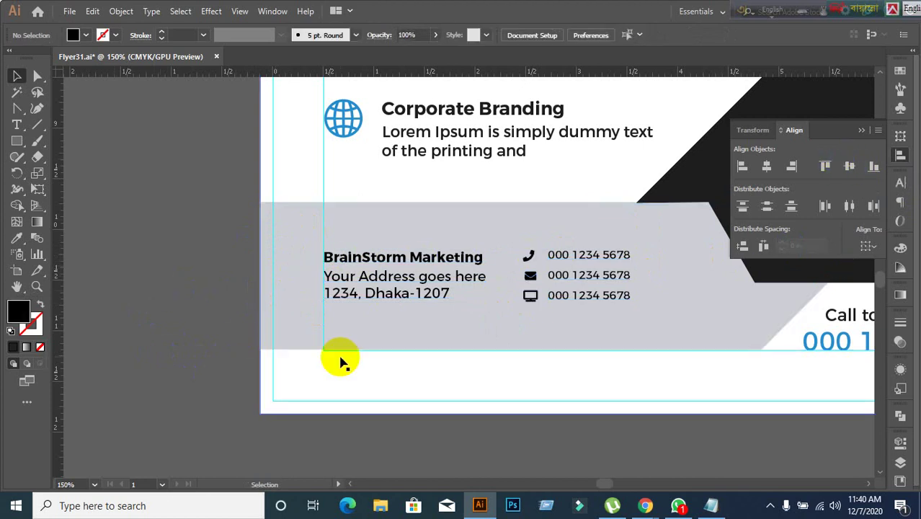
Pan and scroll across the flyer to check the contact block against the reference layout.
click(422, 265)
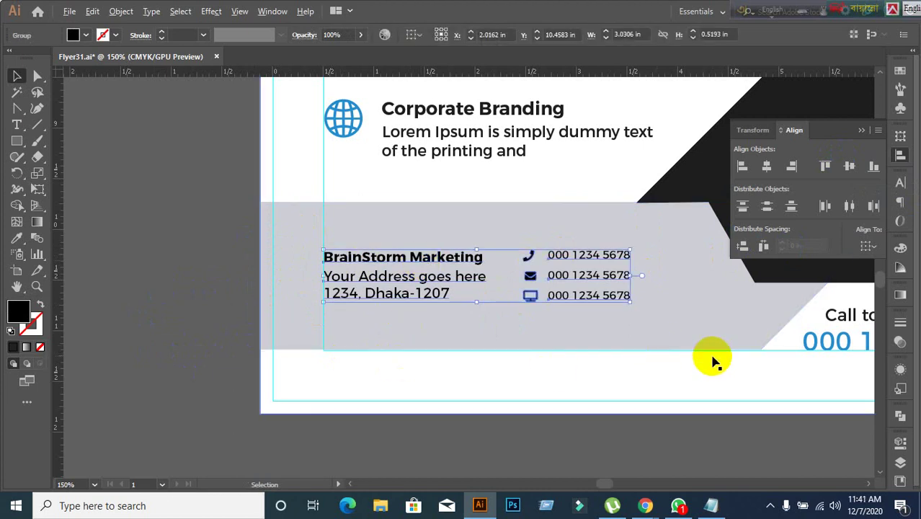
scroll(713, 362, down, 1)
drag(714, 362, 541, 330)
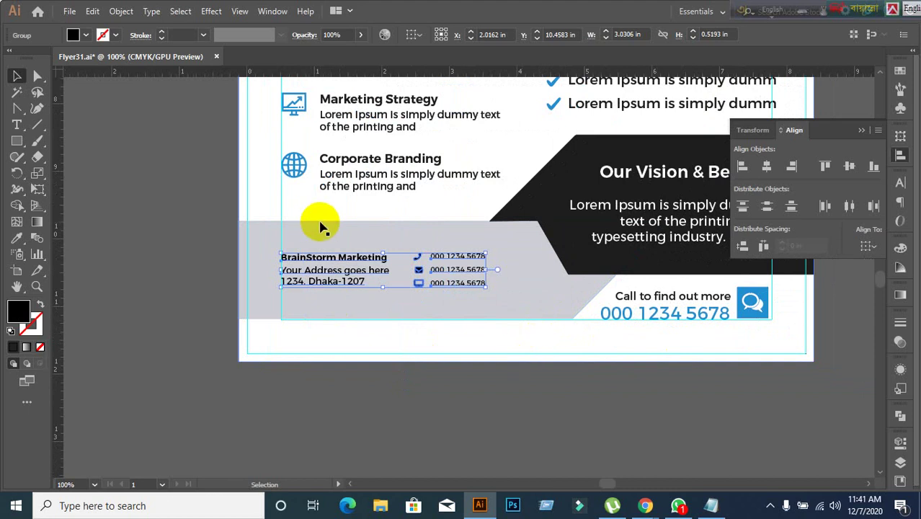
click(175, 359)
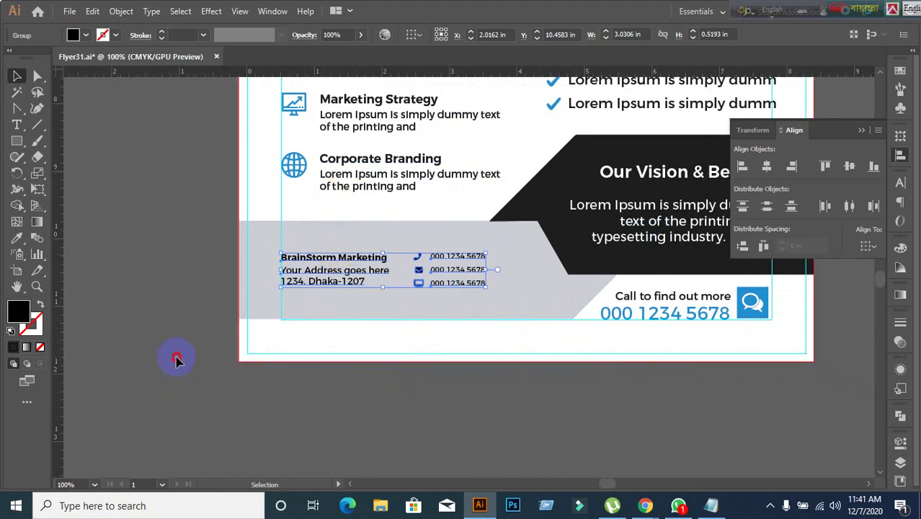
scroll(391, 360, down, 1)
drag(724, 412, 617, 379)
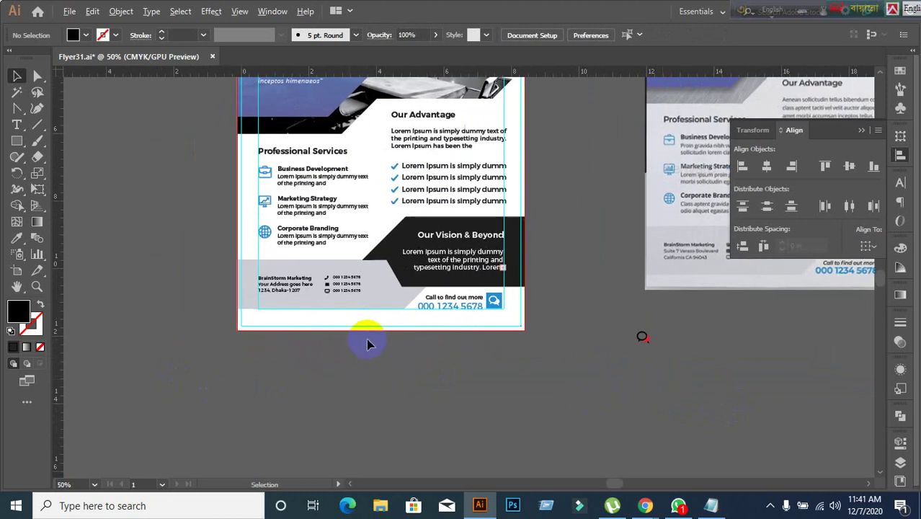
scroll(495, 356, down, 1)
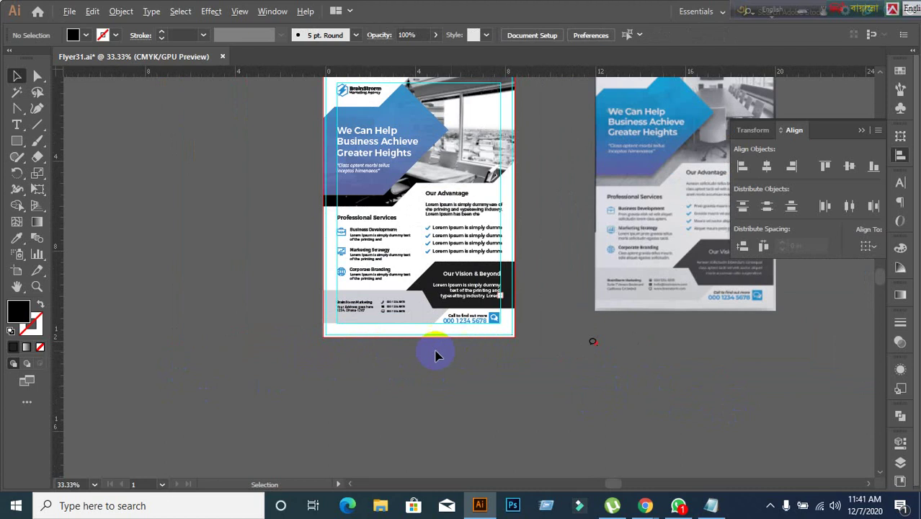
scroll(435, 355, up, 1)
scroll(266, 270, up, 1)
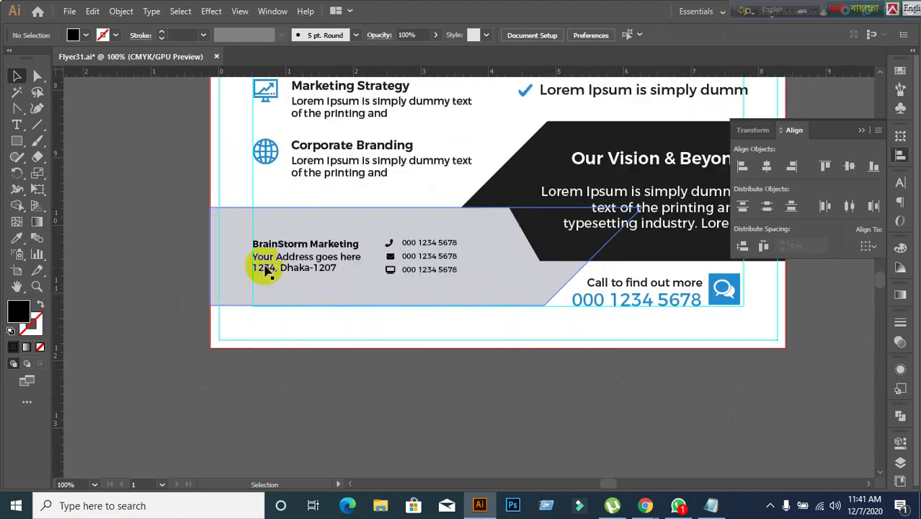
Vertically centre the contact texts on the grey footer band, using the band as key object.
click(265, 270)
shift+click(318, 227)
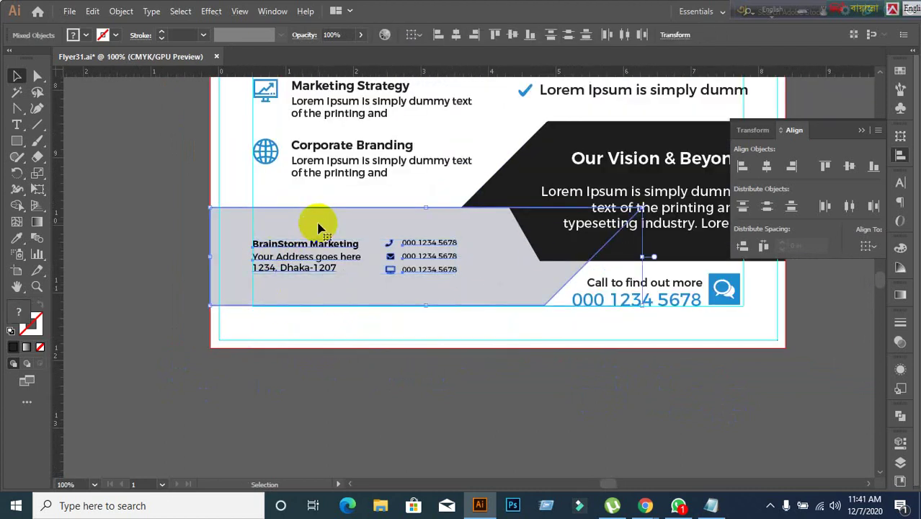
click(319, 226)
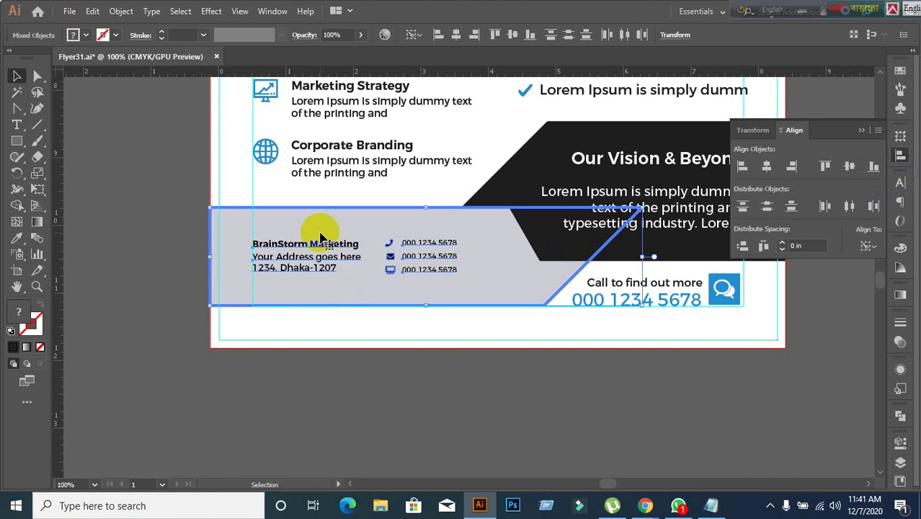
click(405, 358)
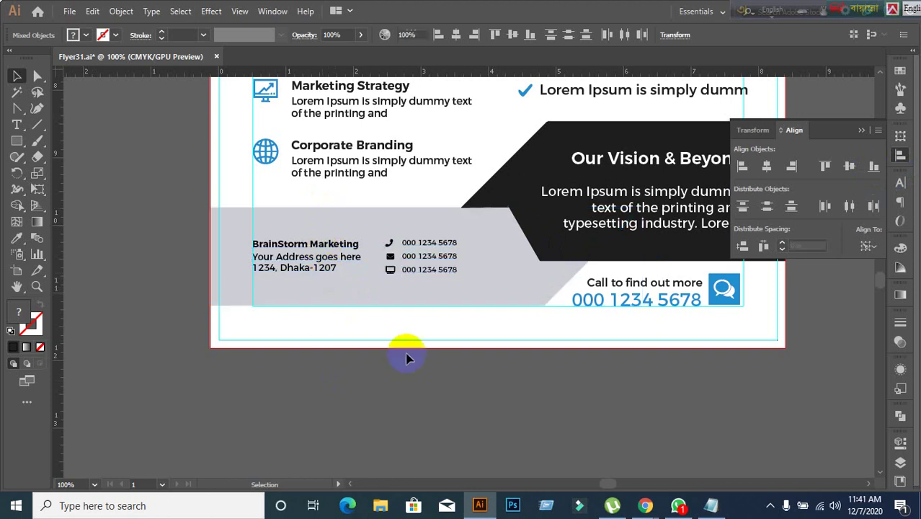
scroll(469, 294, up, 1)
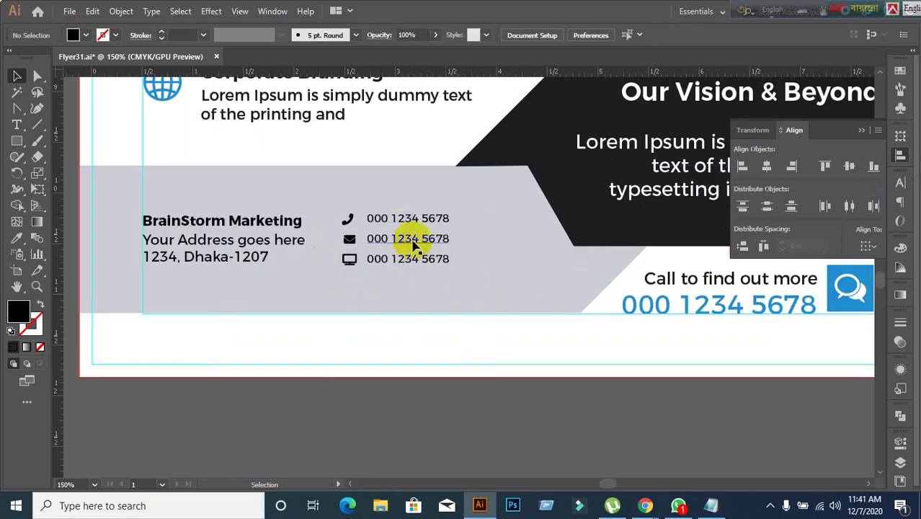
Ungroup the footer contact block and inspect the phone-number rows in isolation.
click(415, 245)
right_click(412, 241)
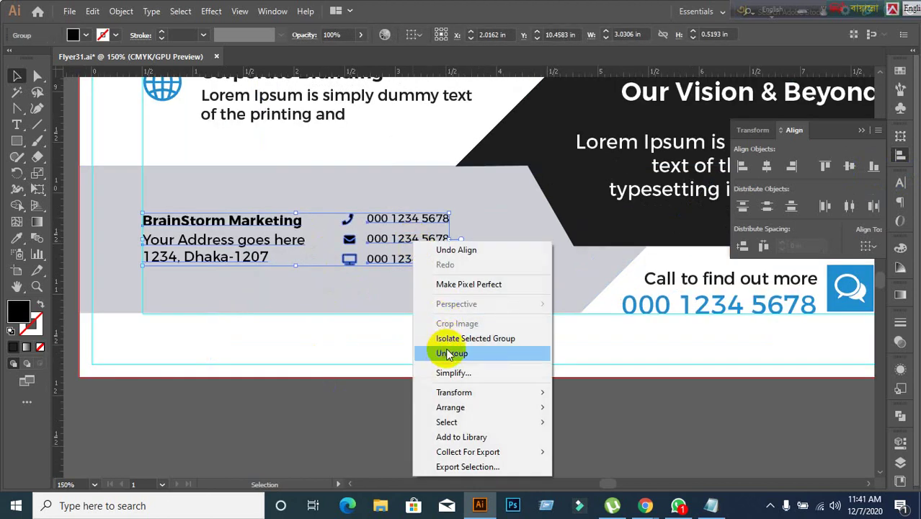
click(448, 353)
click(360, 436)
click(393, 263)
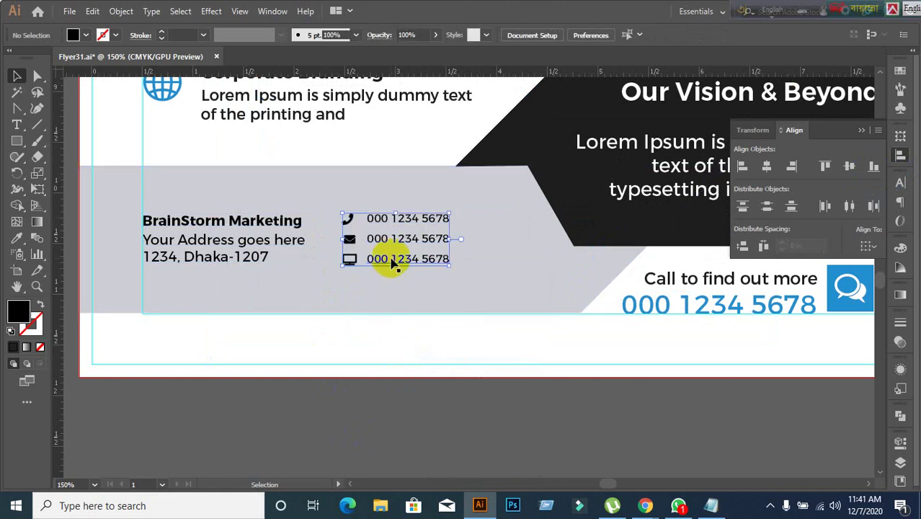
double_click(393, 263)
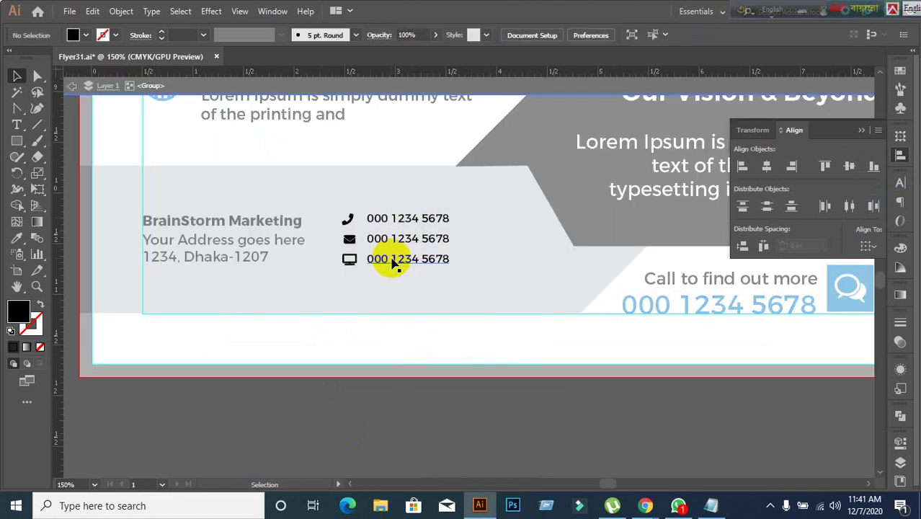
click(71, 88)
Ungroup the phone-number rows and then the third phone row.
click(408, 259)
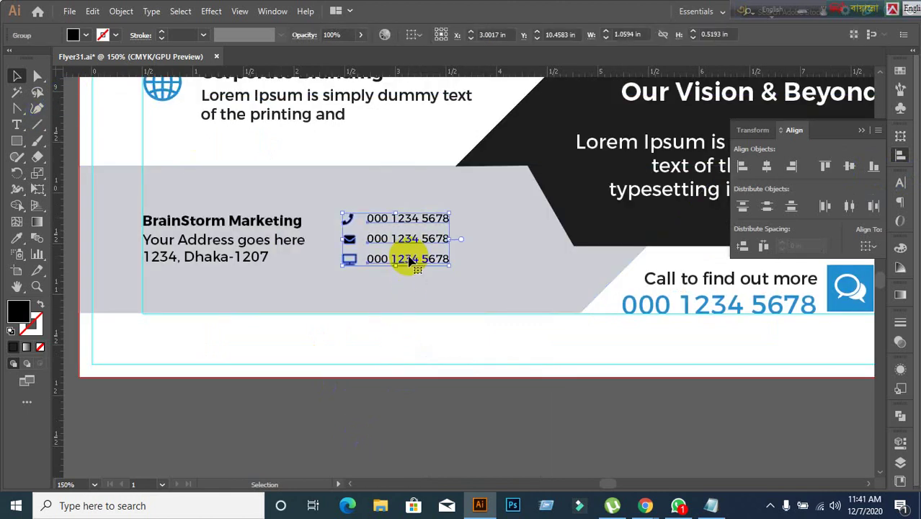
right_click(408, 260)
click(473, 372)
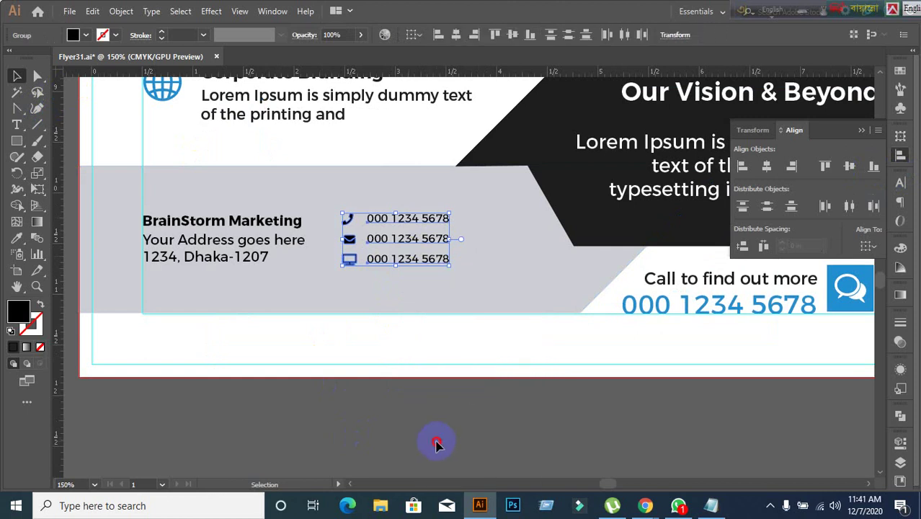
double_click(392, 261)
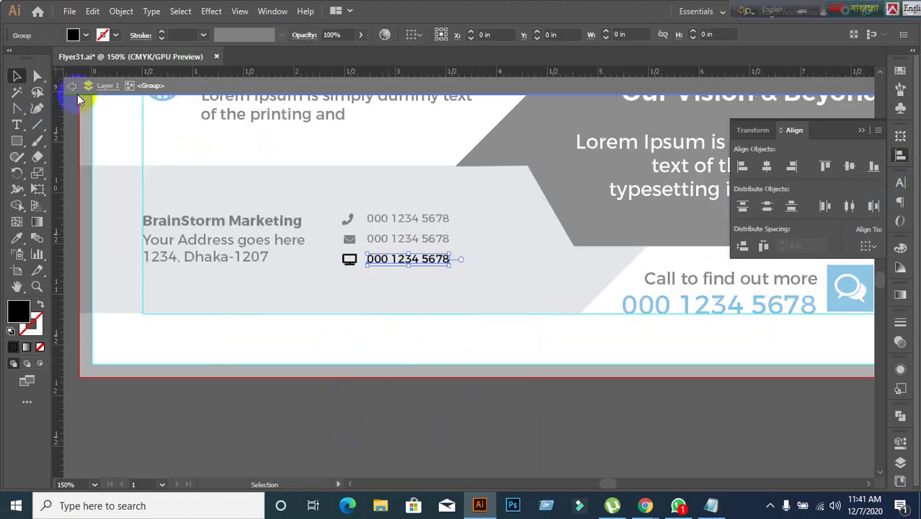
click(73, 87)
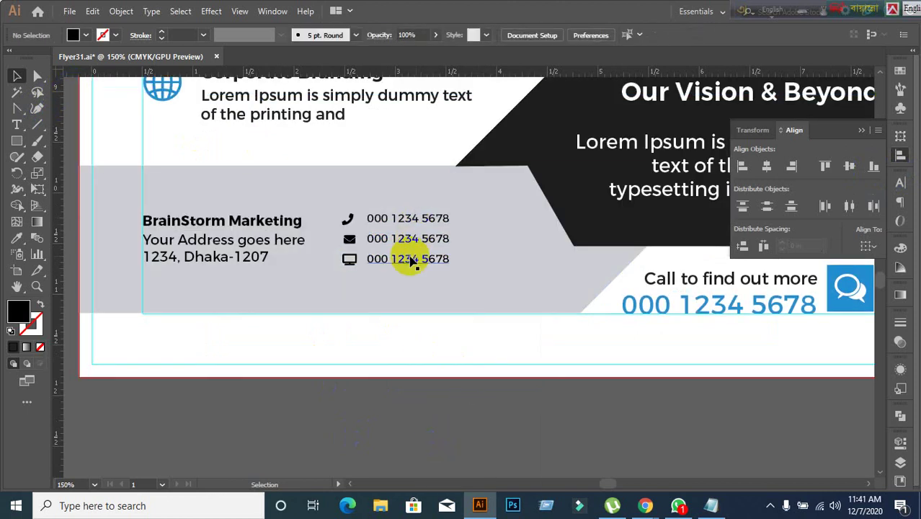
right_click(410, 259)
click(452, 368)
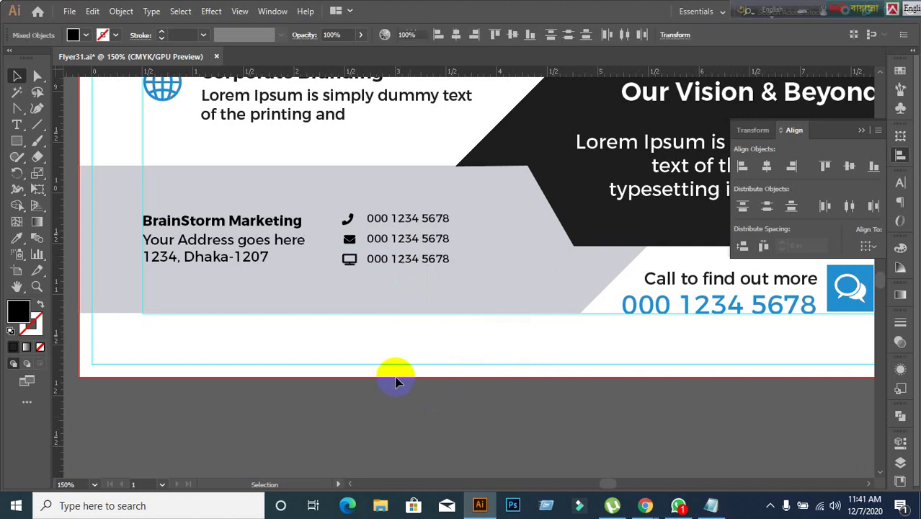
double_click(384, 265)
triple_click(397, 258)
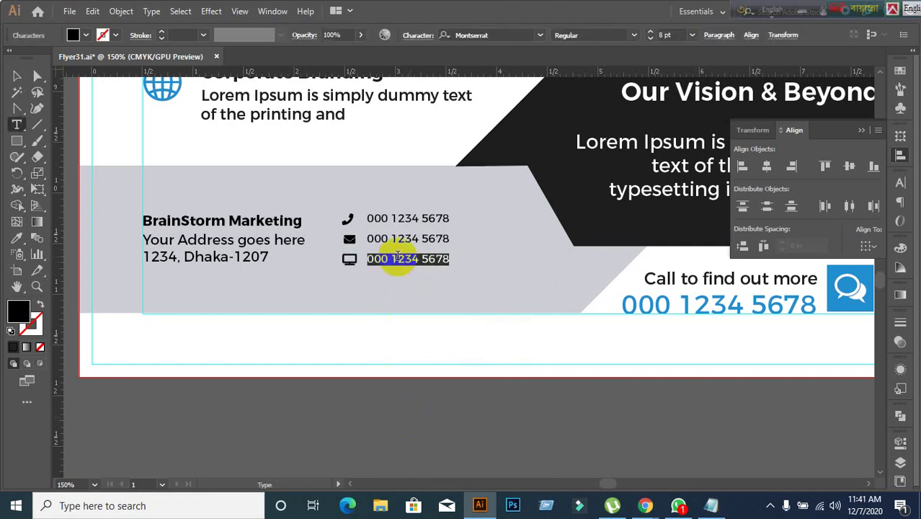
text(www.web)
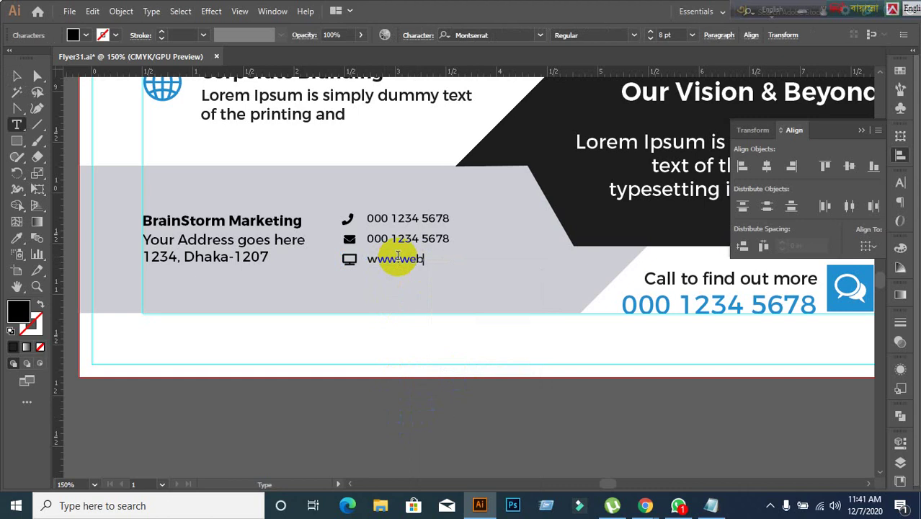
text(sitename.com)
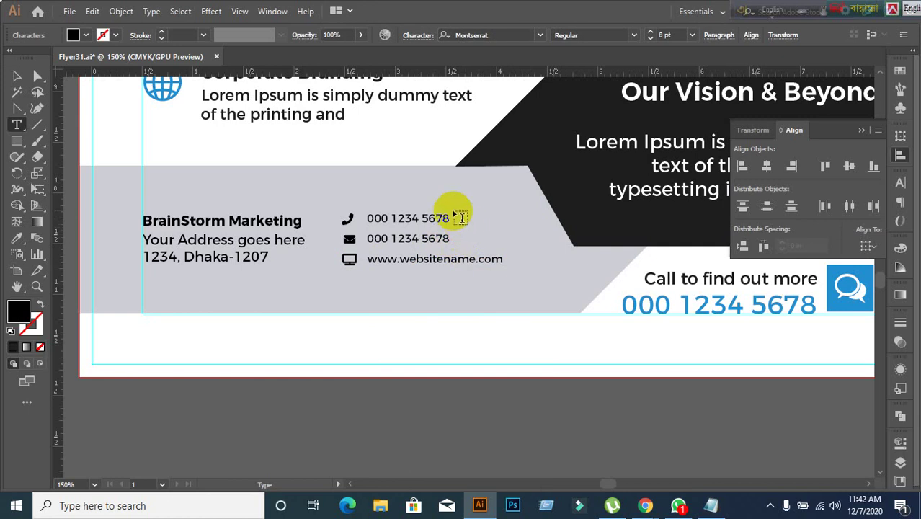
ctrl+click(433, 316)
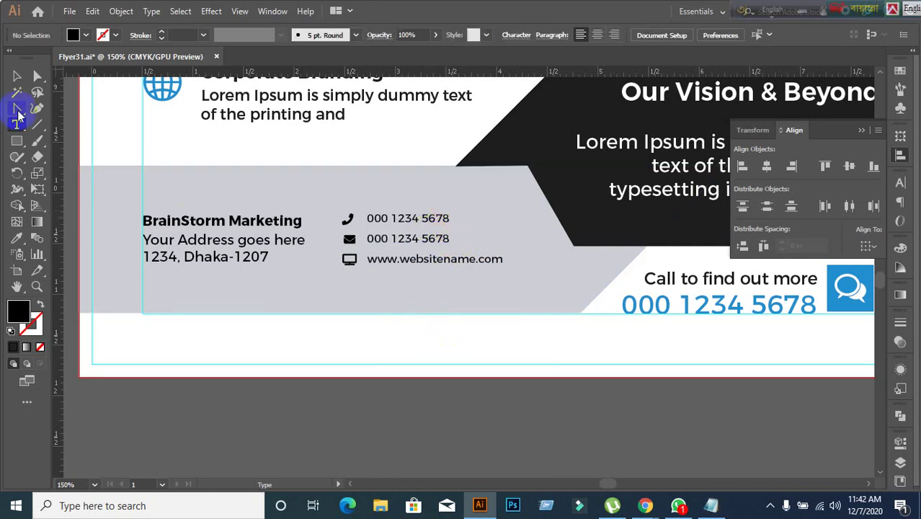
Ungroup the second phone row and replace its number with a sample e-mail address.
click(16, 76)
click(421, 243)
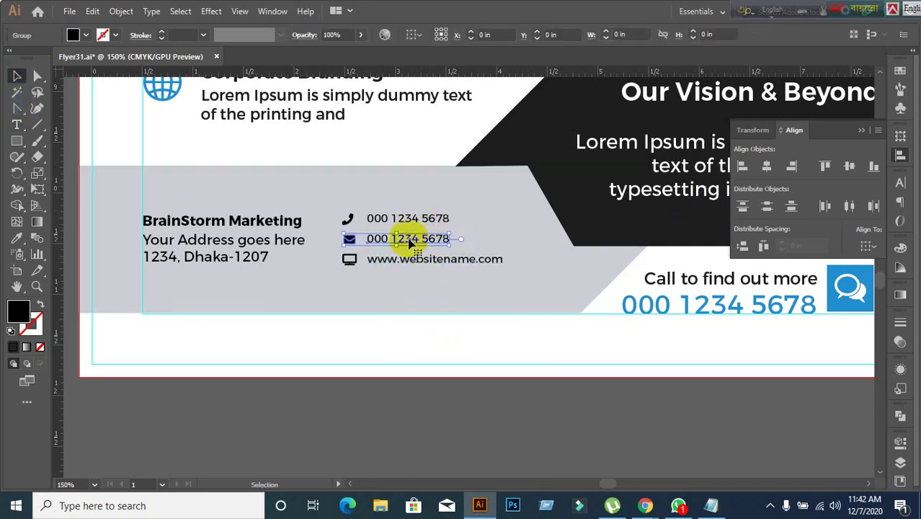
right_click(405, 244)
click(444, 354)
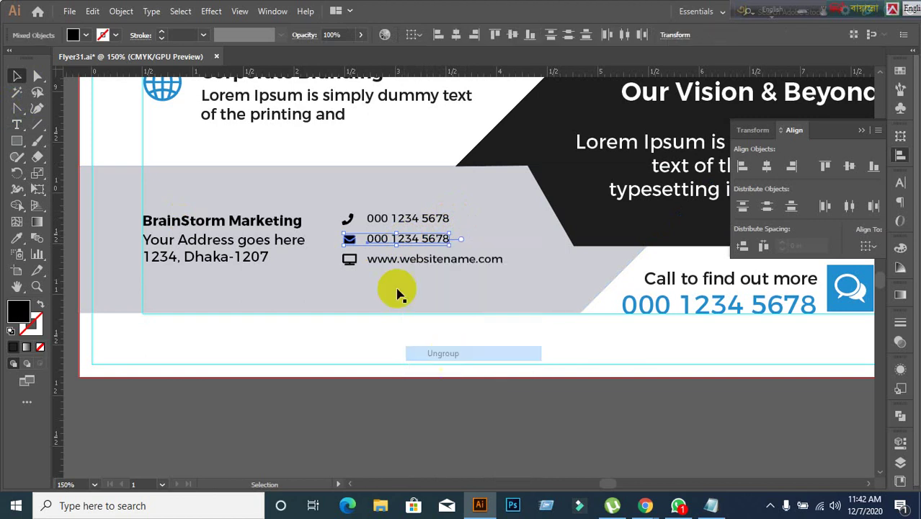
click(376, 323)
click(380, 245)
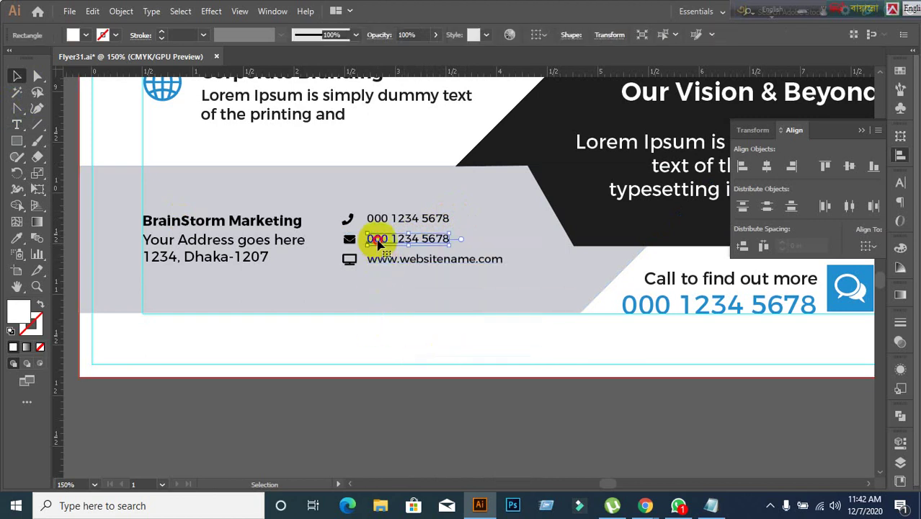
double_click(399, 239)
triple_click(399, 239)
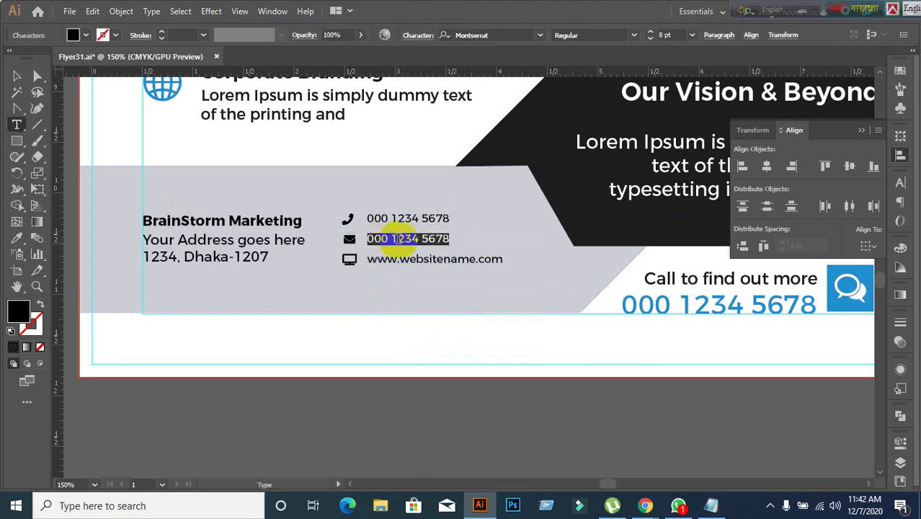
text(urmail@email.com)
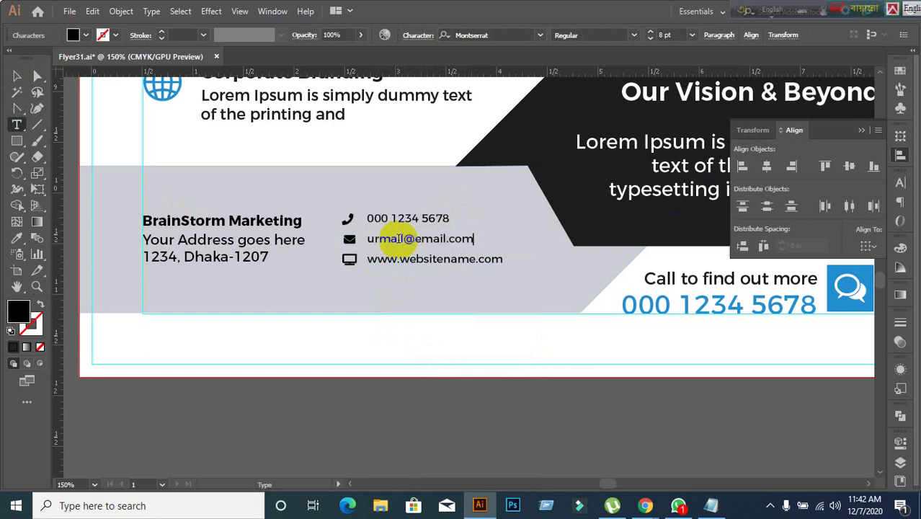
click(17, 76)
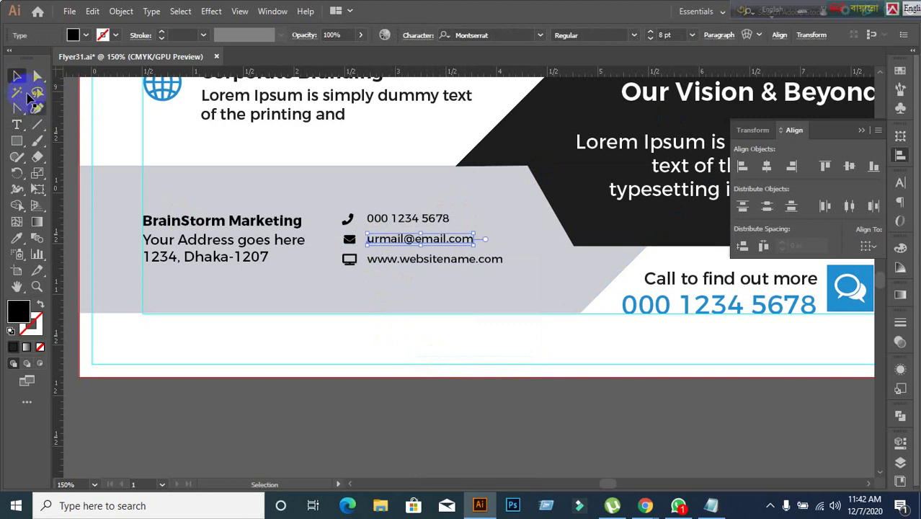
Deselect the e-mail line and scroll to view the footer's phone, e-mail and website lines.
click(335, 422)
scroll(335, 400, down, 2)
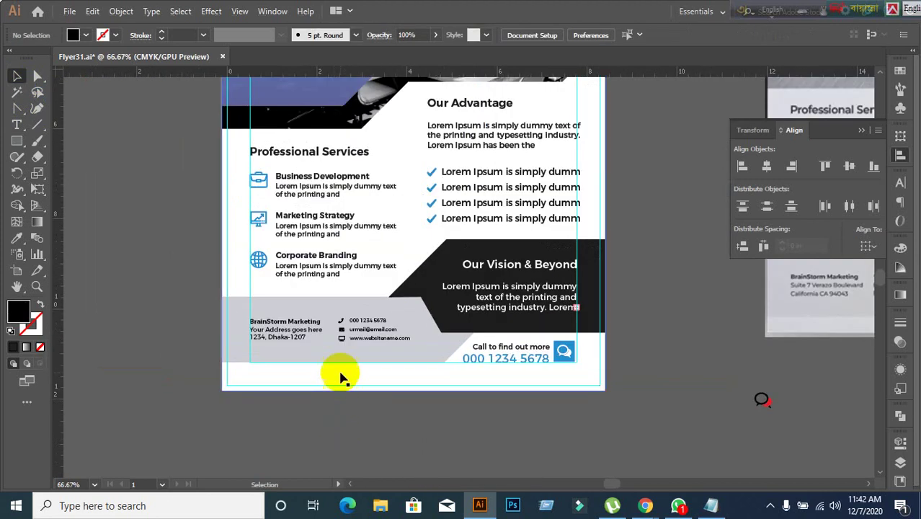
drag(336, 339, 263, 295)
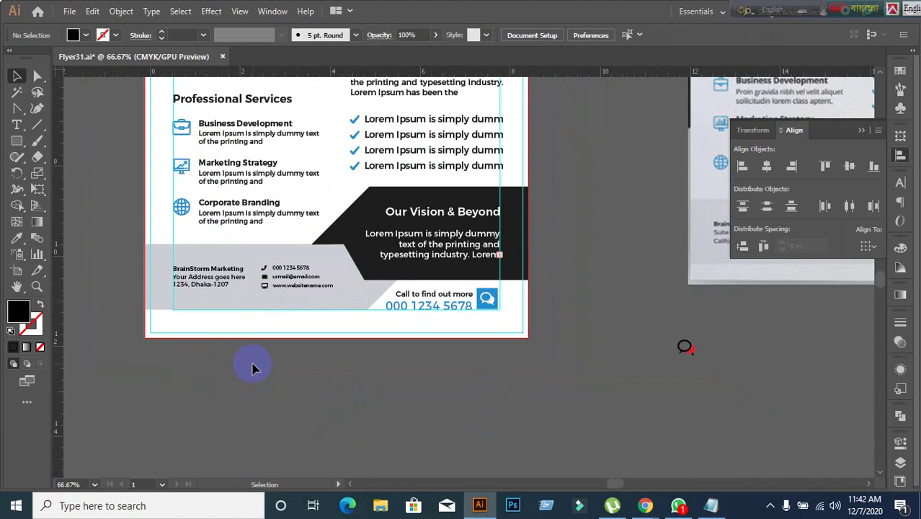
scroll(395, 374, down, 1)
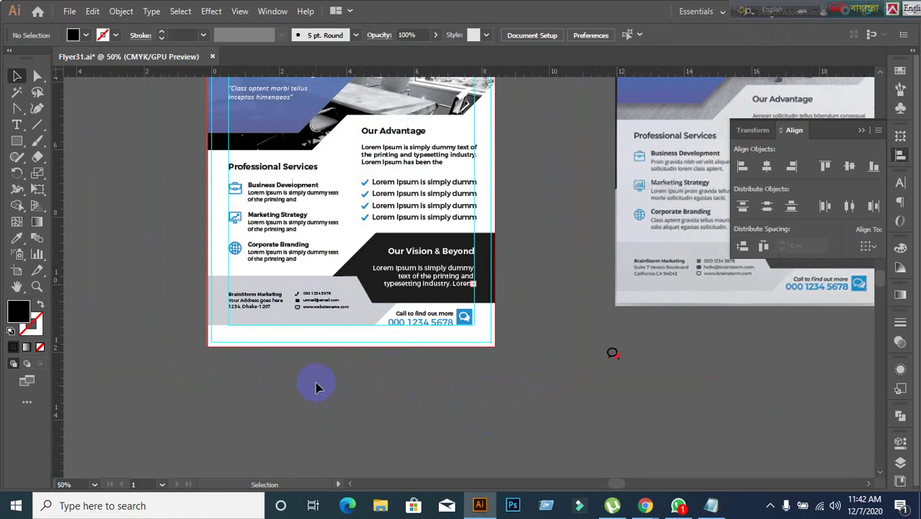
scroll(315, 387, up, 5)
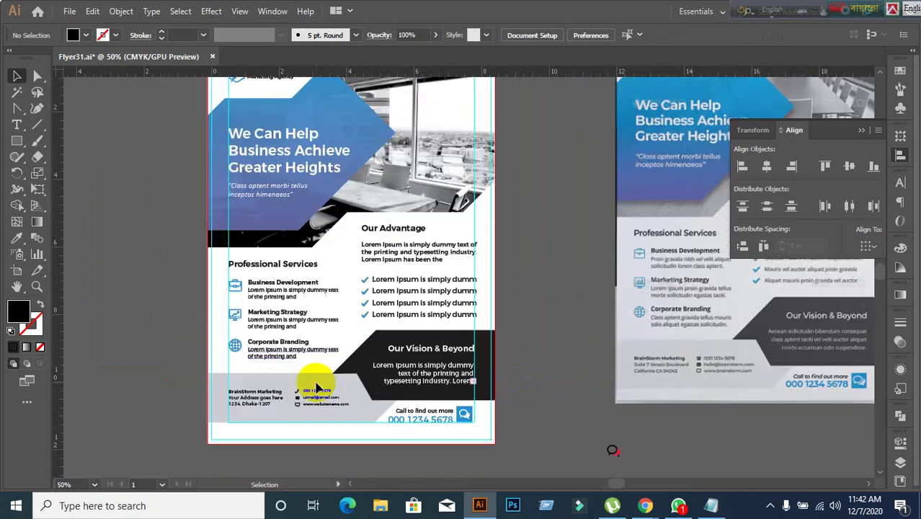
scroll(315, 387, down, 4)
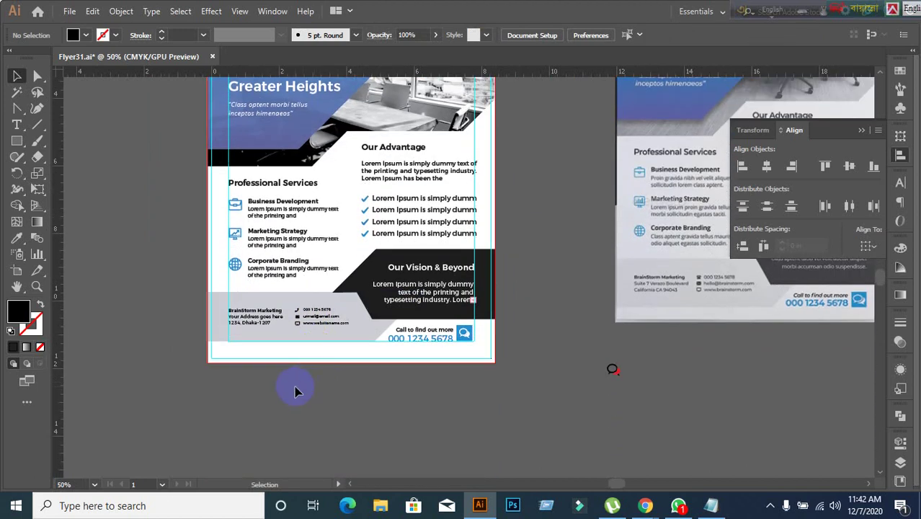
scroll(295, 391, up, 2)
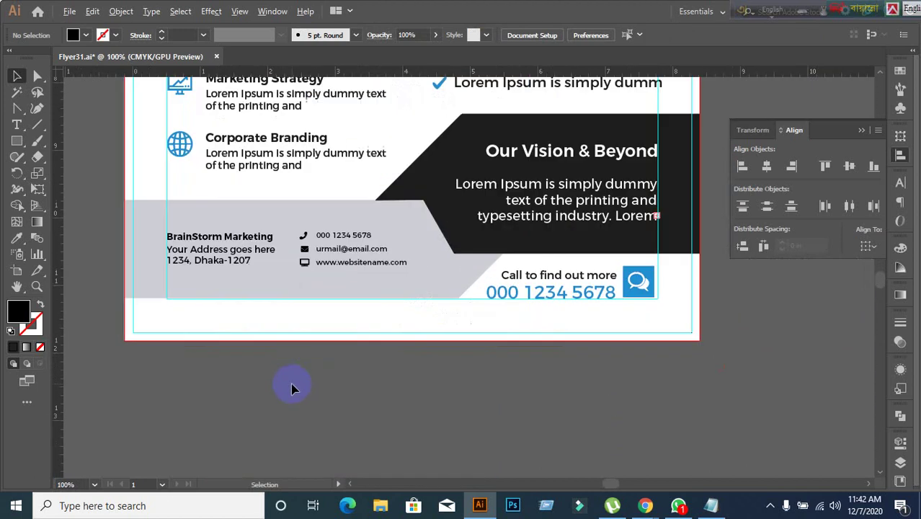
click(184, 263)
click(350, 364)
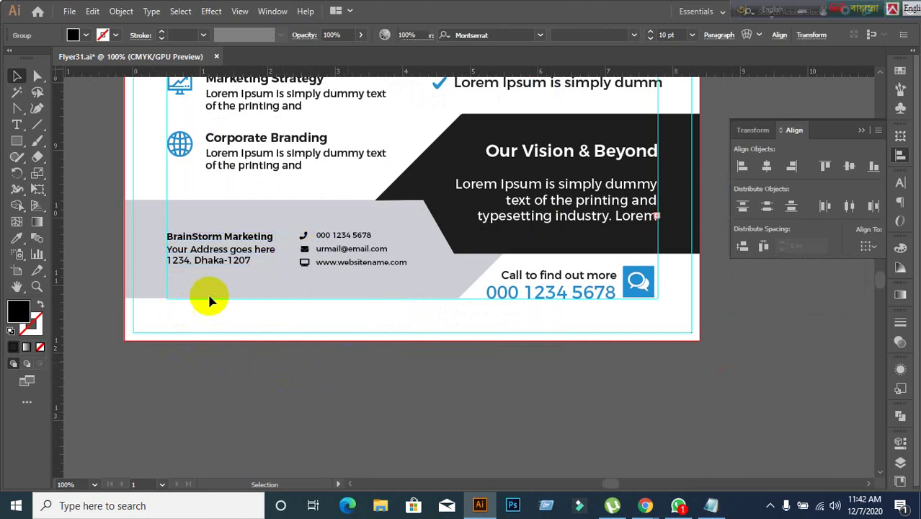
click(209, 301)
click(209, 302)
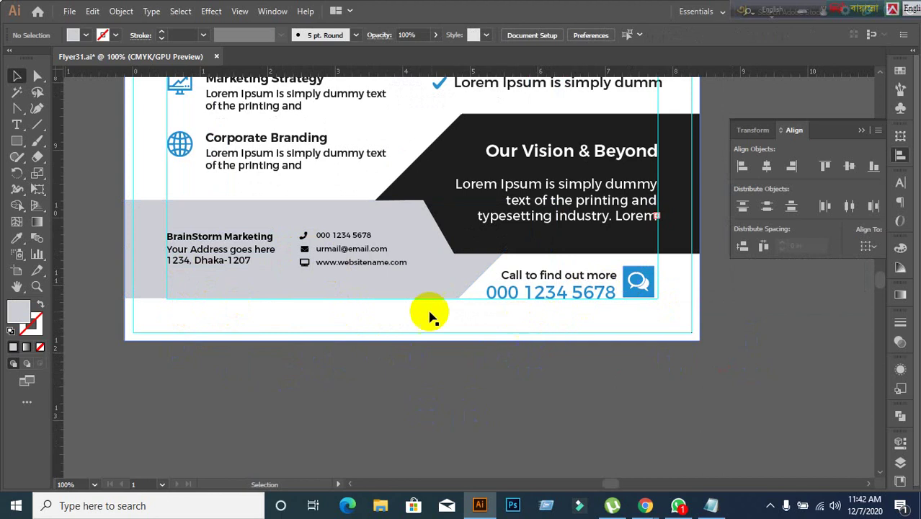
drag(469, 229, 430, 271)
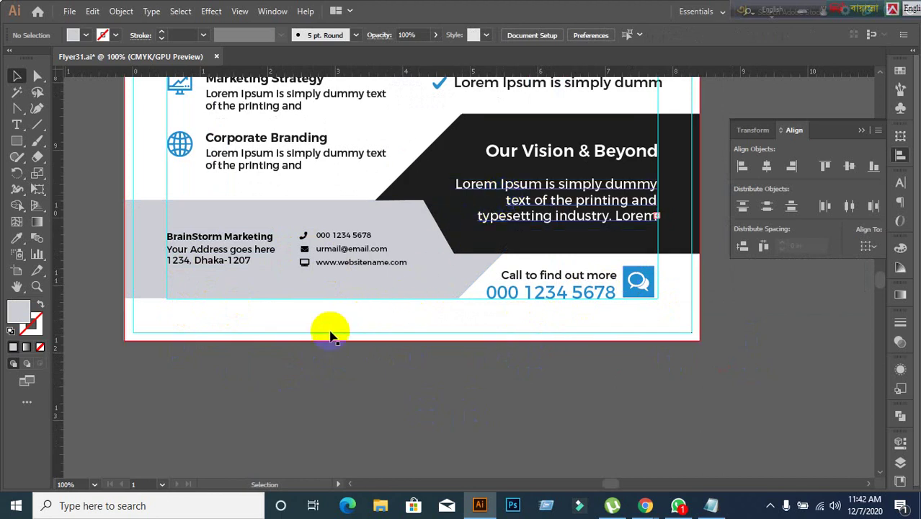
click(230, 245)
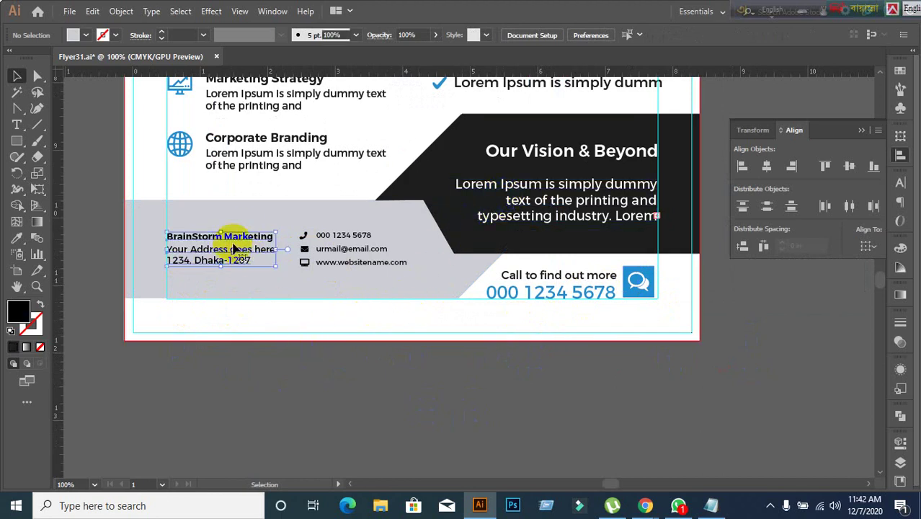
shift+click(373, 258)
click(386, 322)
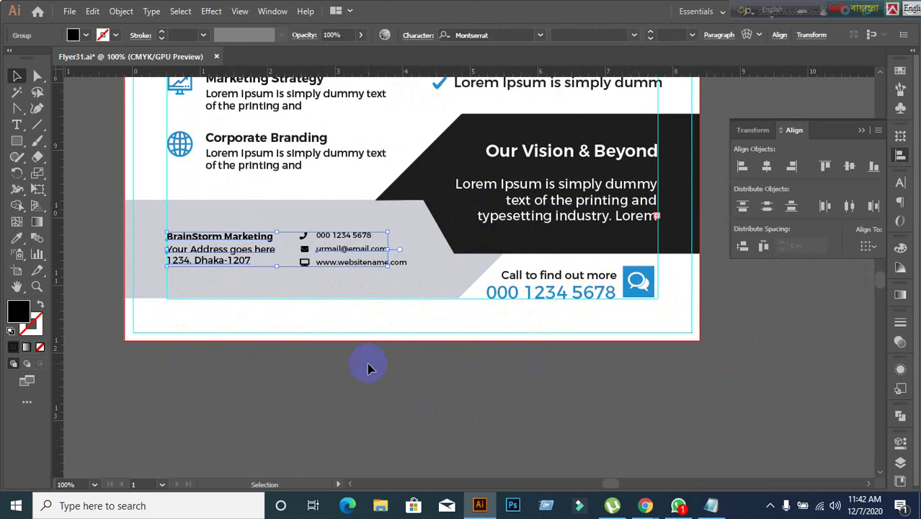
click(316, 215)
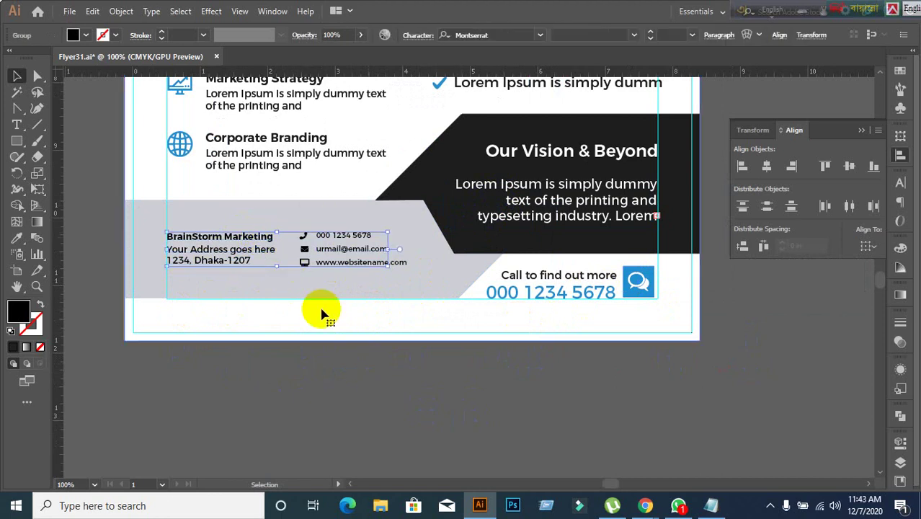
click(348, 387)
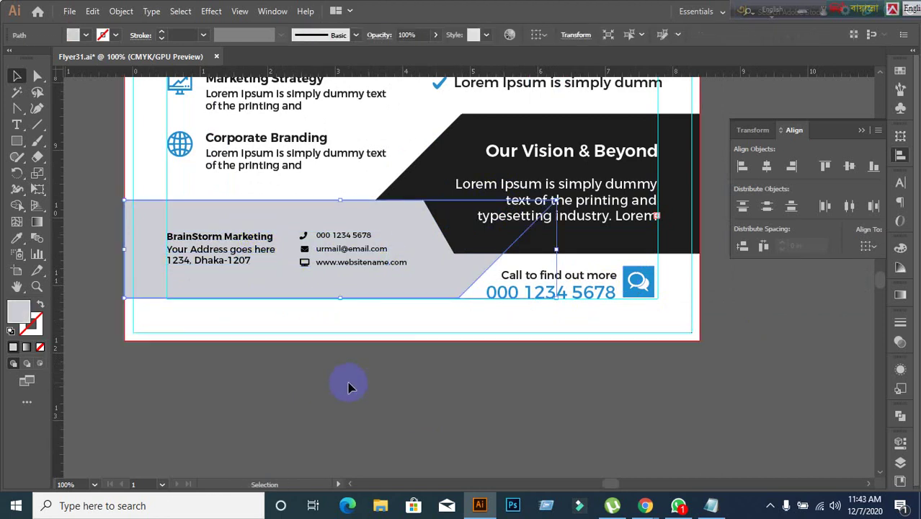
click(218, 245)
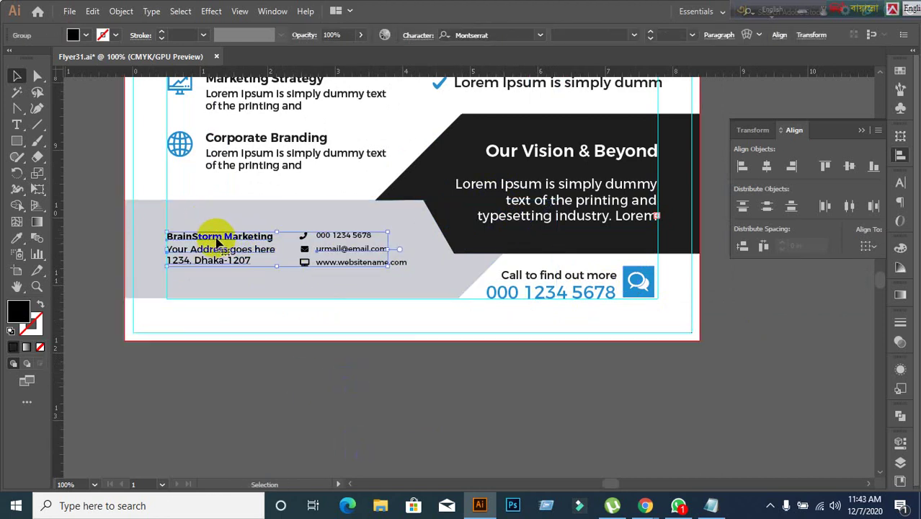
click(307, 298)
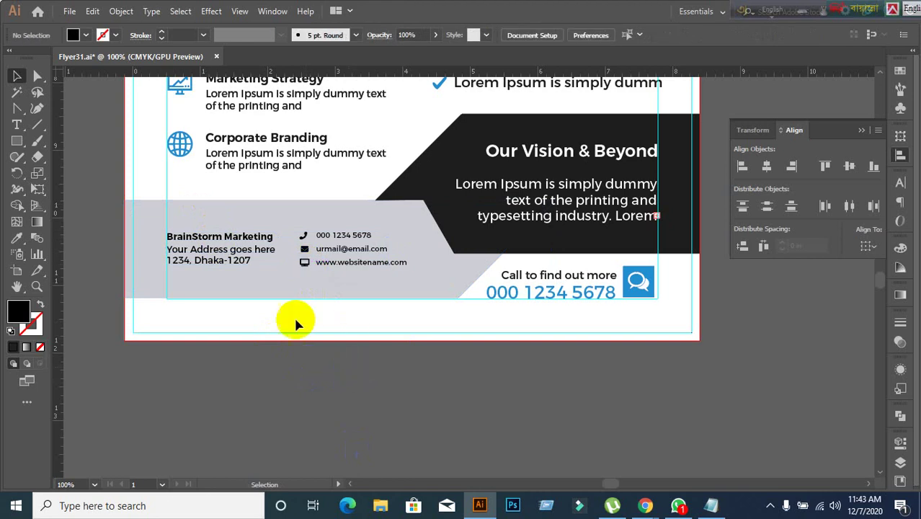
click(298, 220)
click(285, 346)
scroll(344, 371, up, 1)
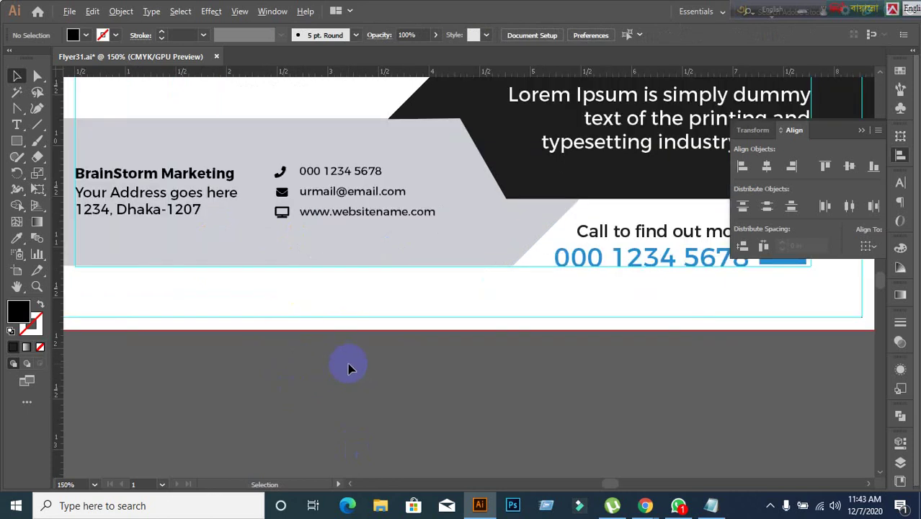
click(369, 216)
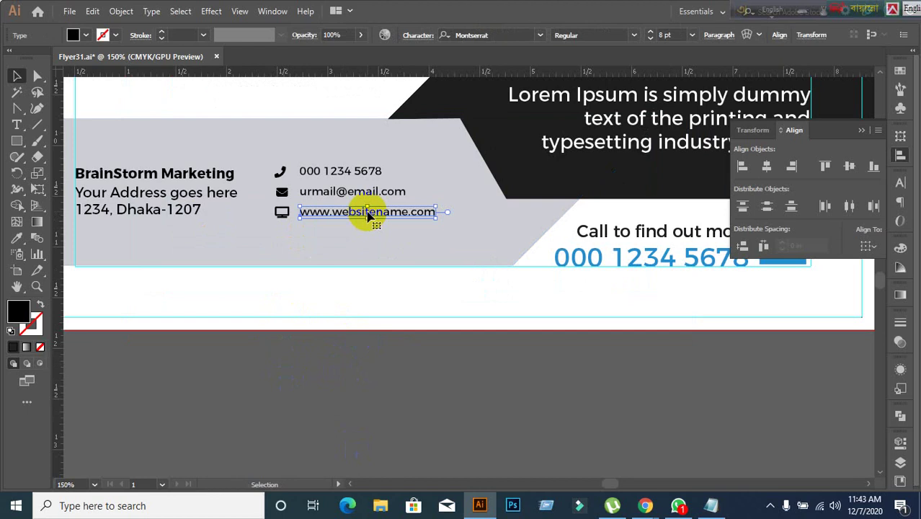
click(350, 382)
scroll(325, 320, down, 2)
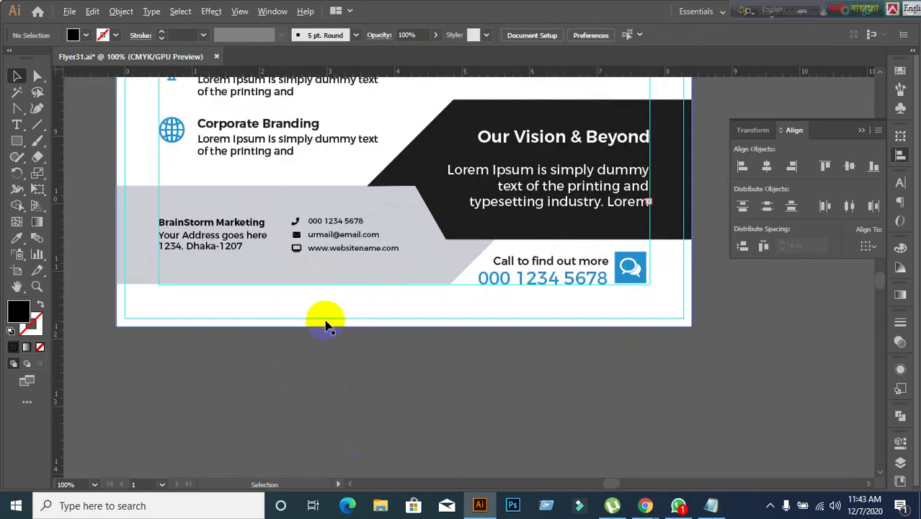
scroll(432, 352, down, 1)
drag(578, 360, 445, 362)
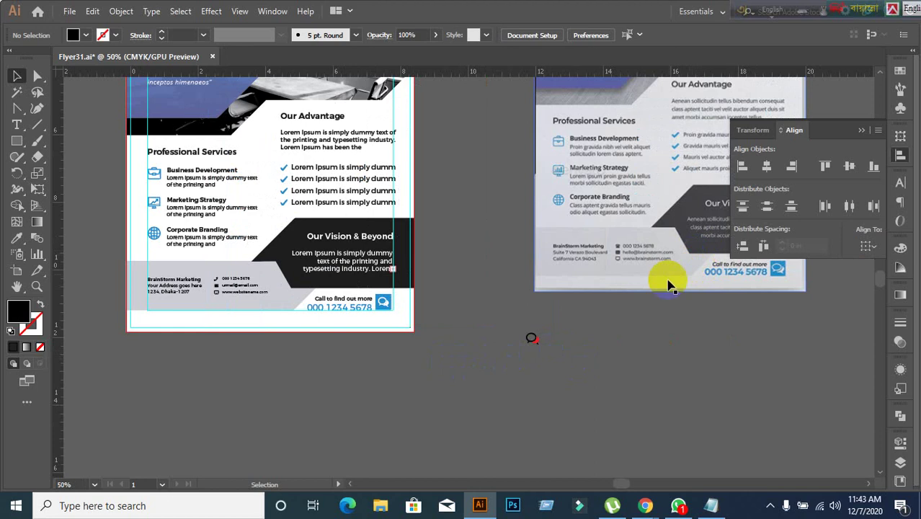
scroll(245, 317, up, 2)
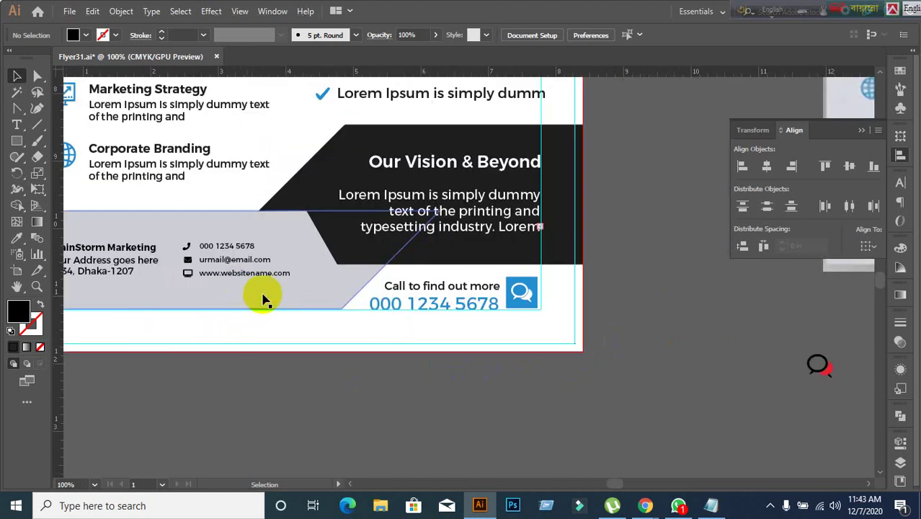
click(247, 276)
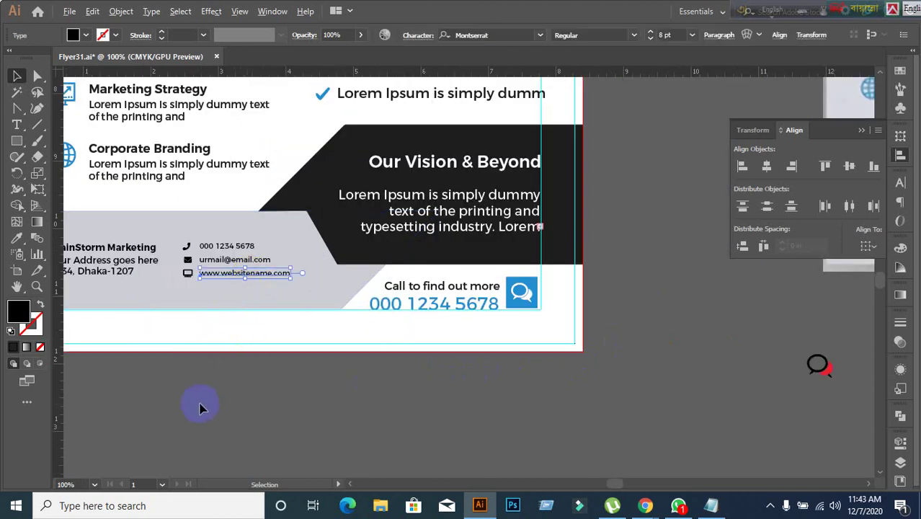
scroll(200, 404, up, 1)
double_click(213, 215)
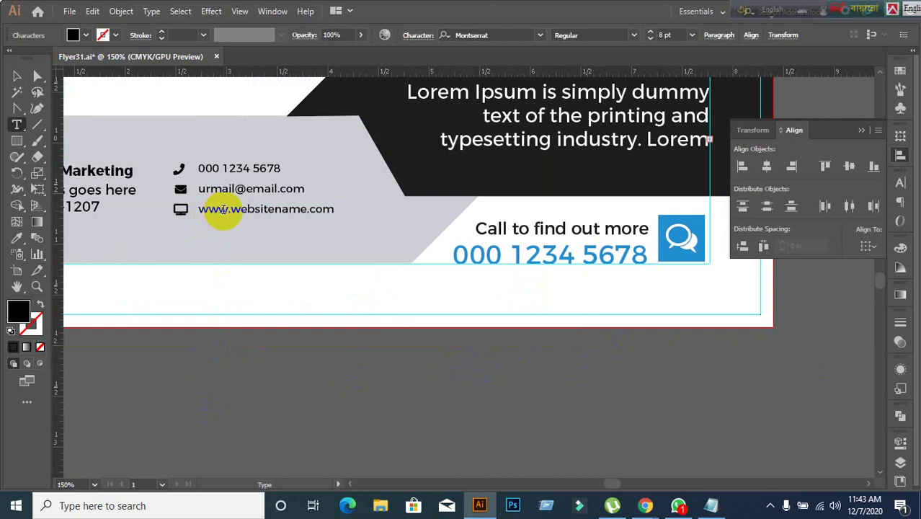
triple_click(223, 210)
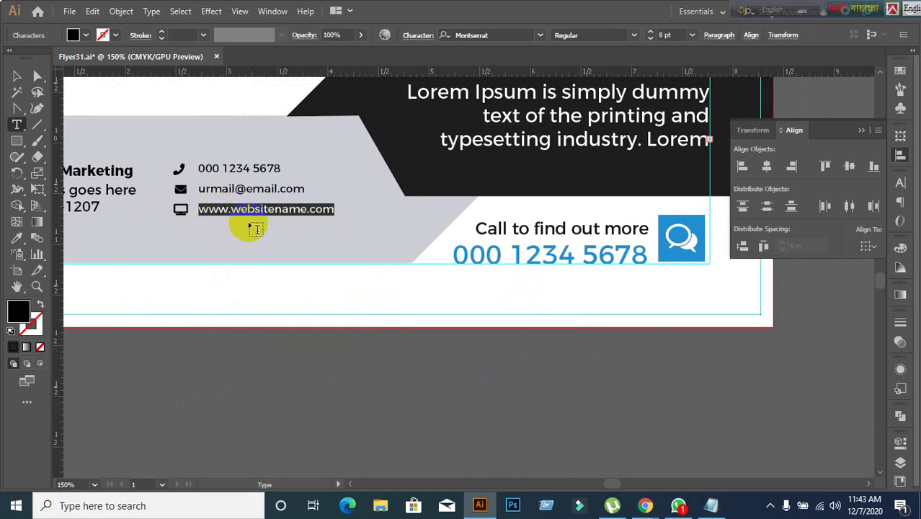
click(17, 75)
click(235, 192)
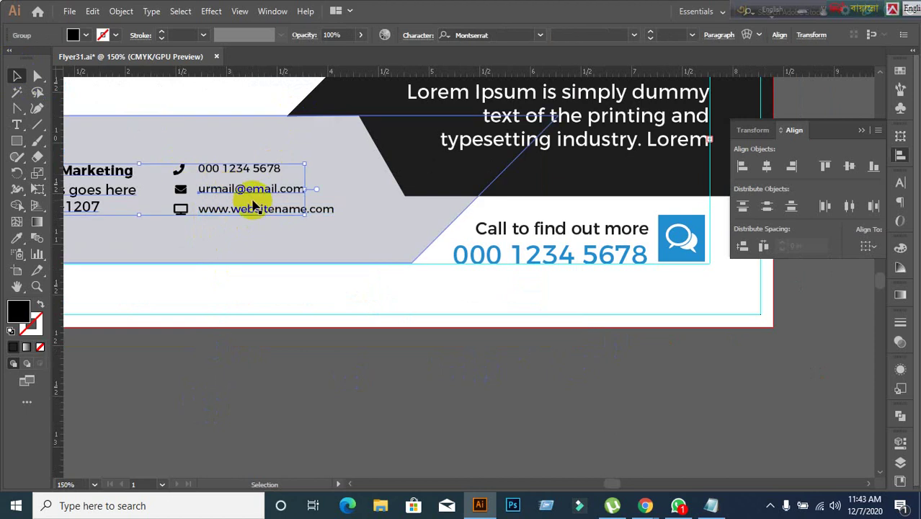
click(263, 382)
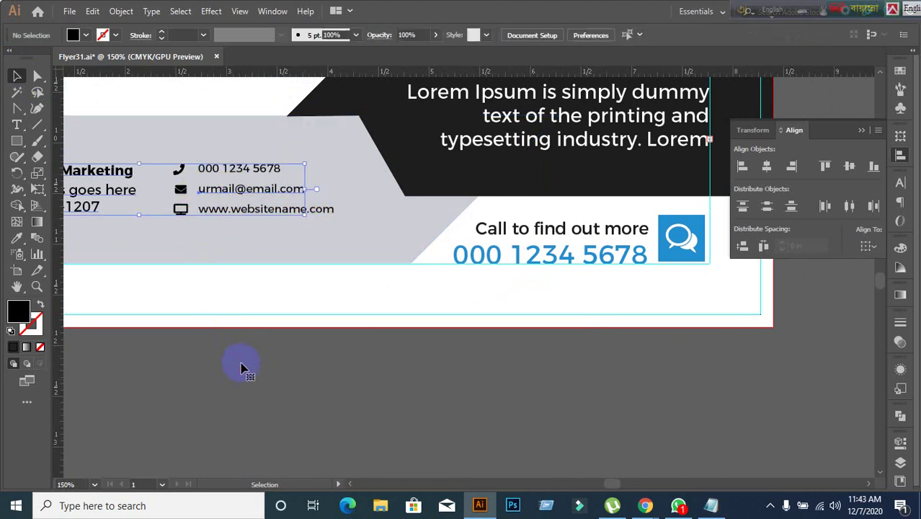
scroll(273, 353, down, 1)
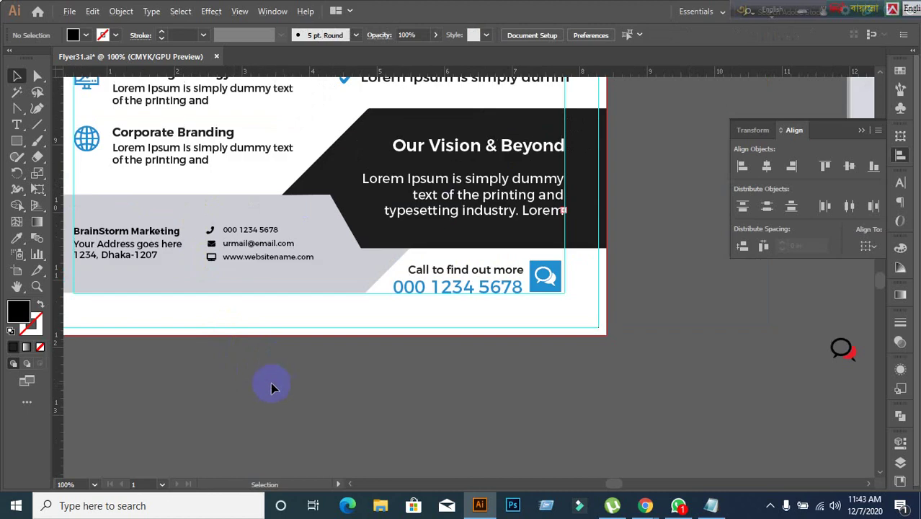
scroll(271, 387, down, 1)
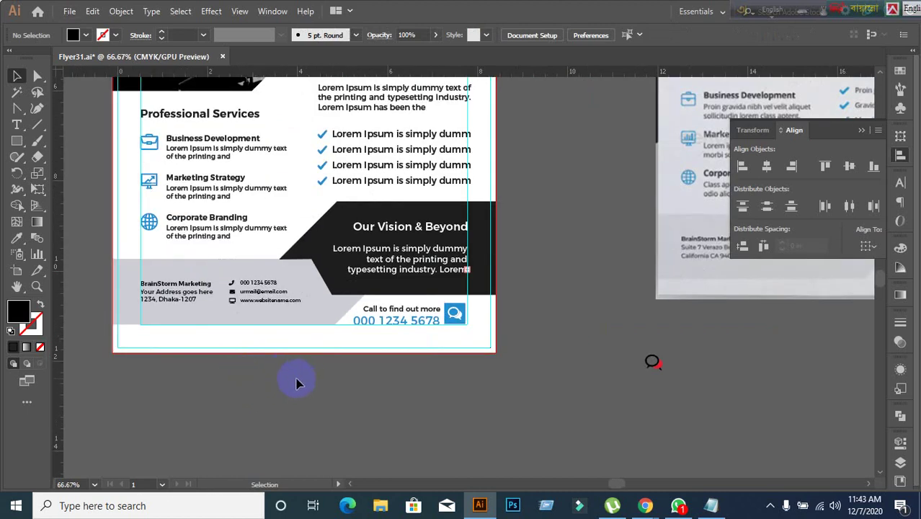
click(190, 326)
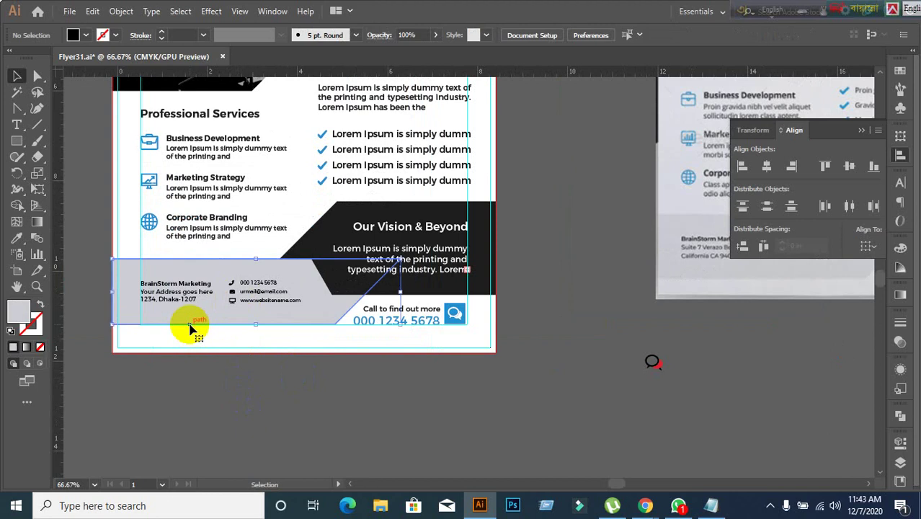
scroll(216, 330, up, 2)
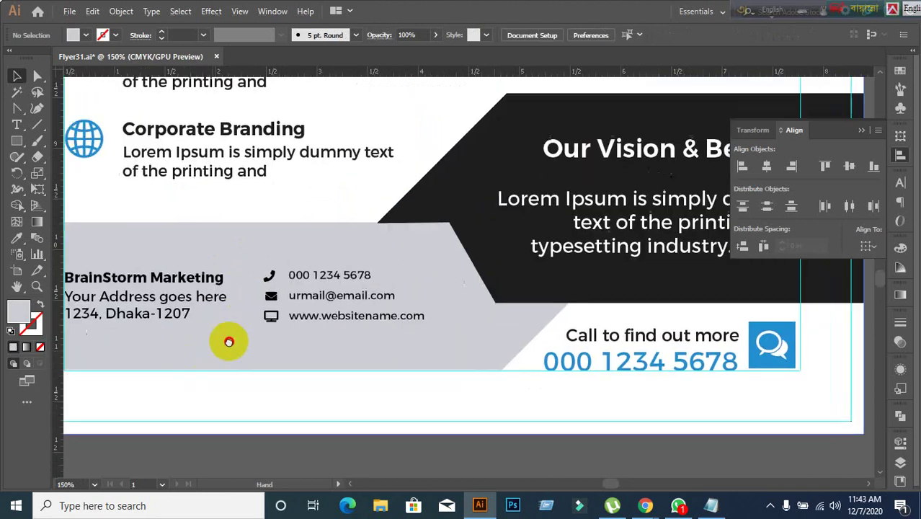
drag(229, 341, 295, 314)
click(181, 248)
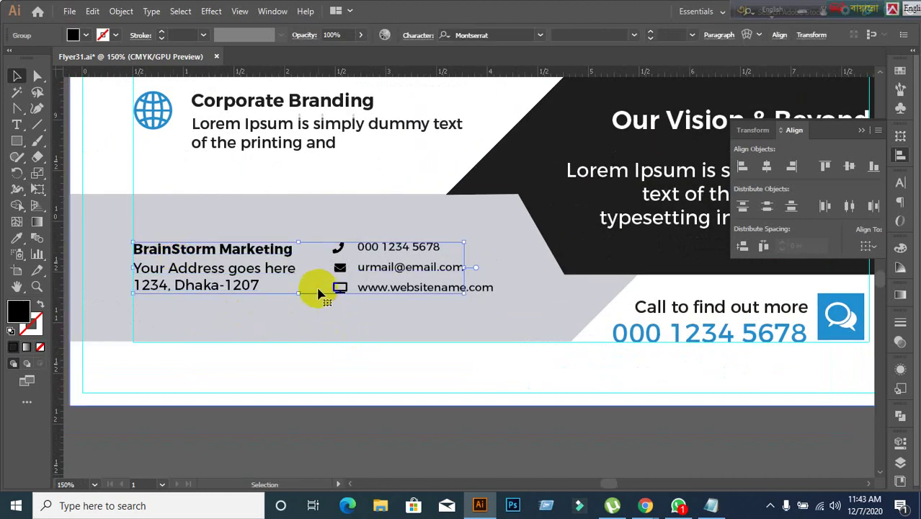
click(318, 295)
click(340, 268)
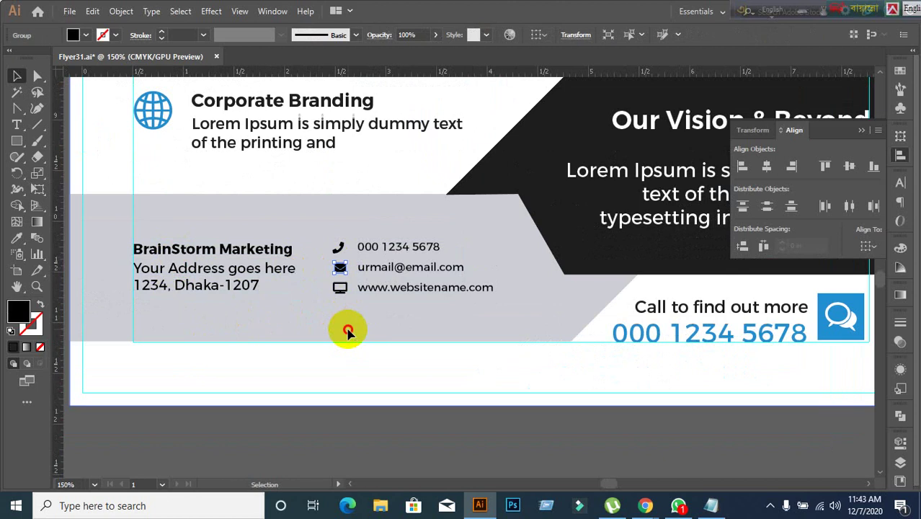
click(397, 356)
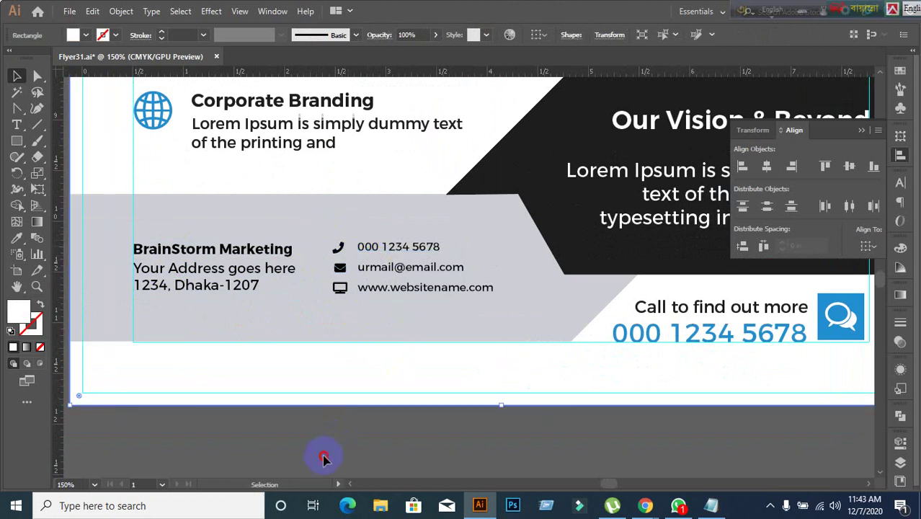
click(324, 459)
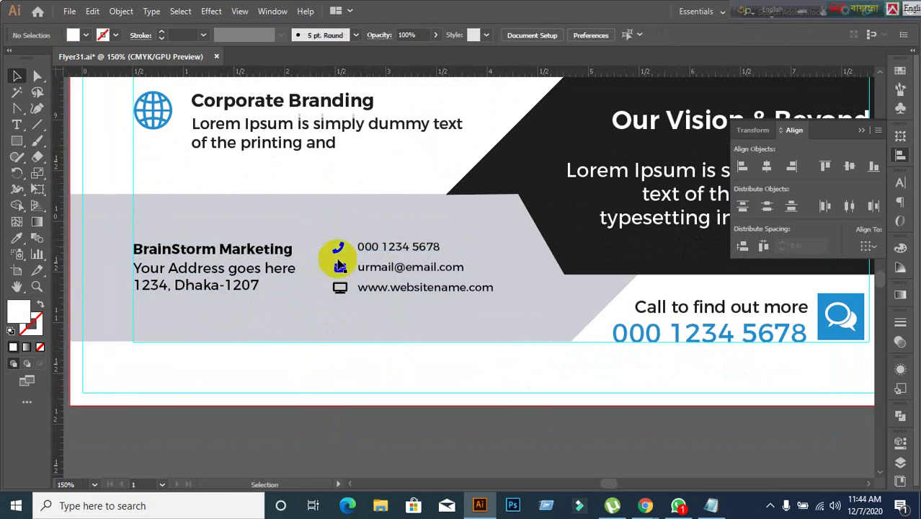
click(419, 248)
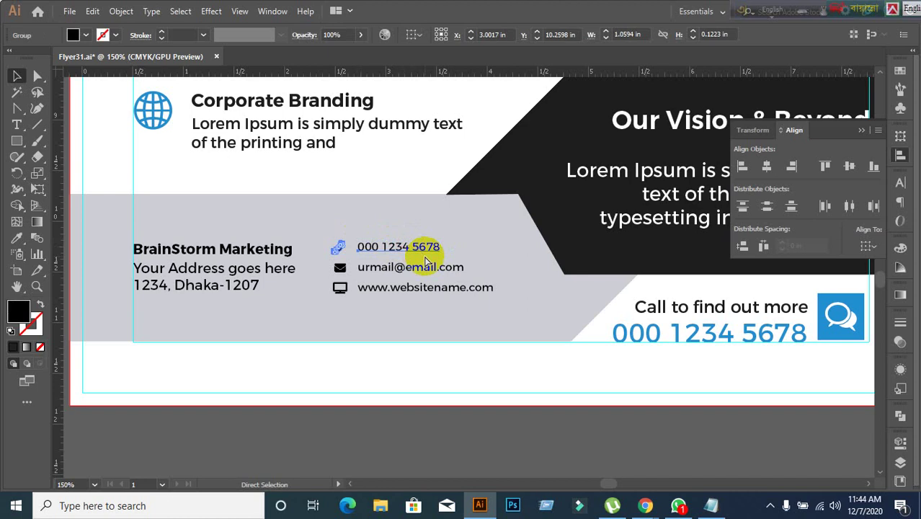
key(v)
click(428, 270)
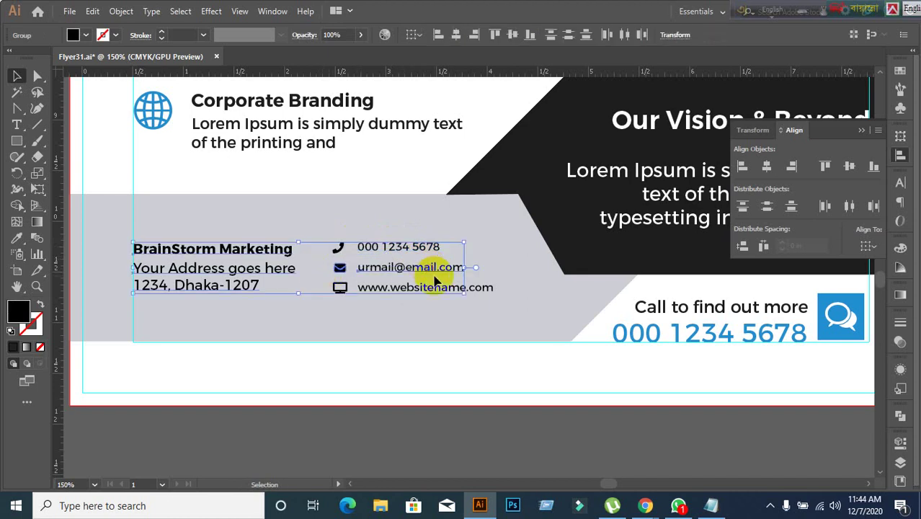
click(391, 339)
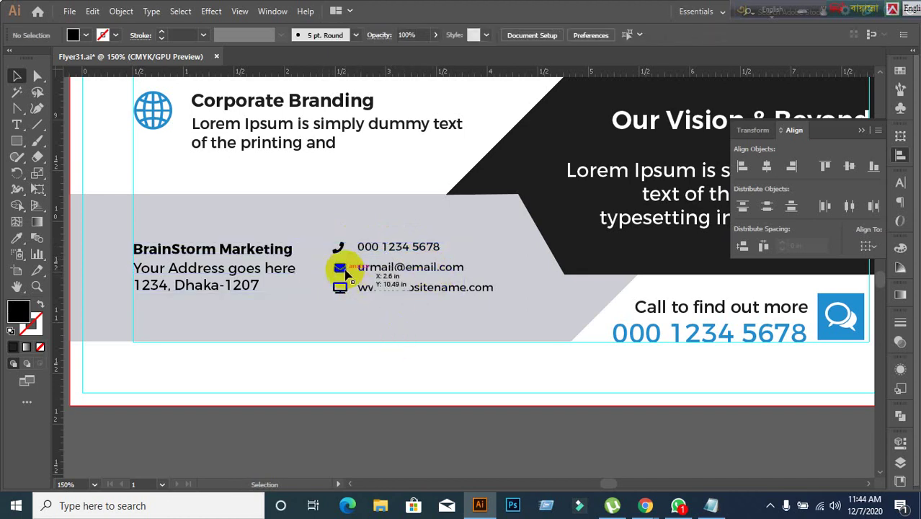
click(251, 269)
Ungroup the footer contact block and inspect the address, e-mail and phone items.
right_click(253, 273)
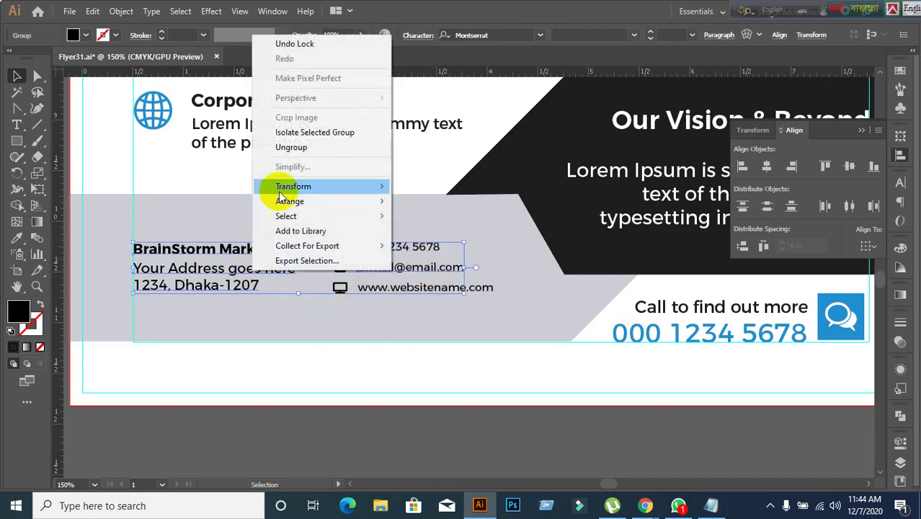
click(292, 148)
click(294, 329)
click(265, 269)
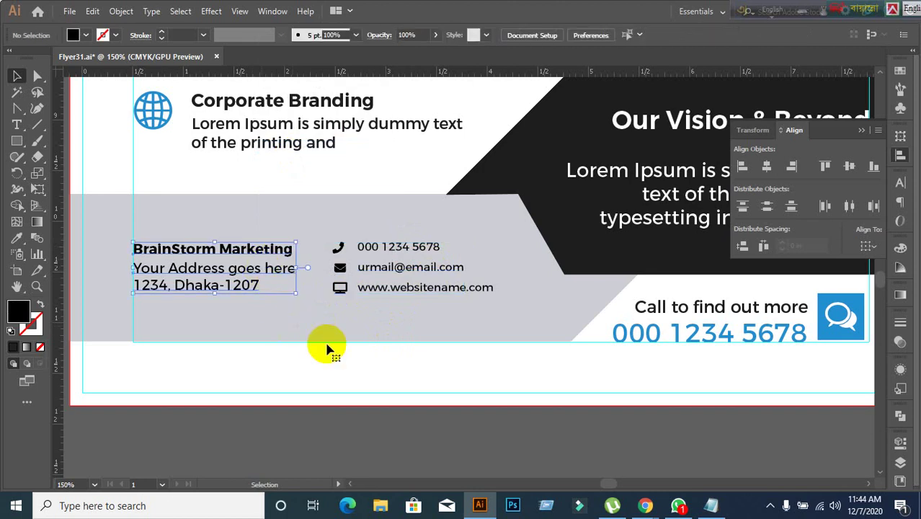
click(339, 267)
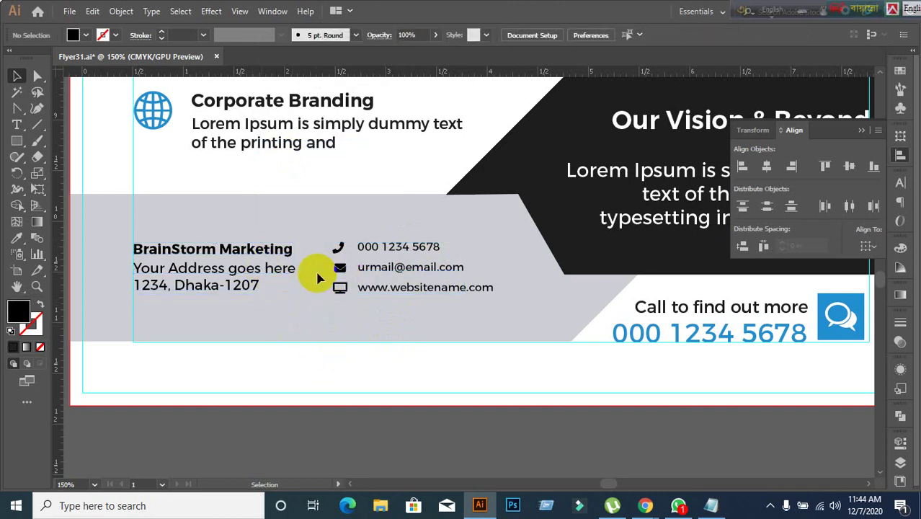
shift+click(401, 265)
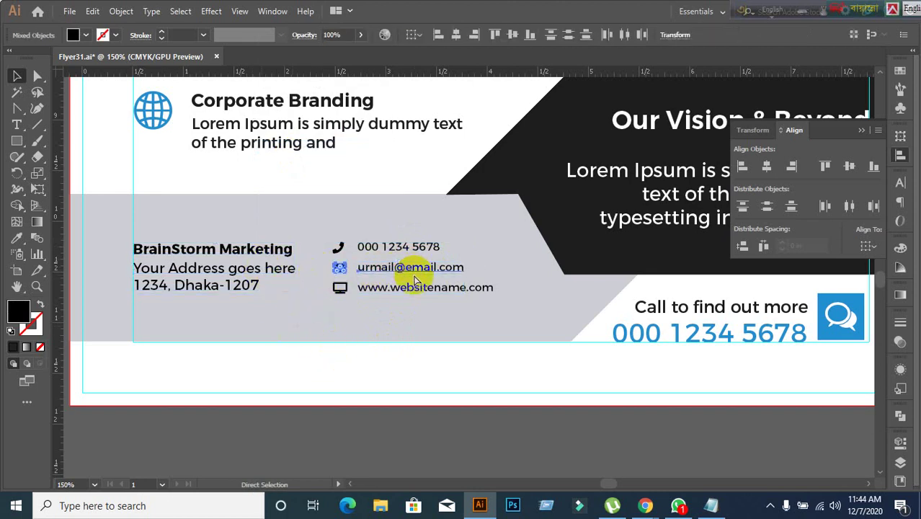
click(310, 299)
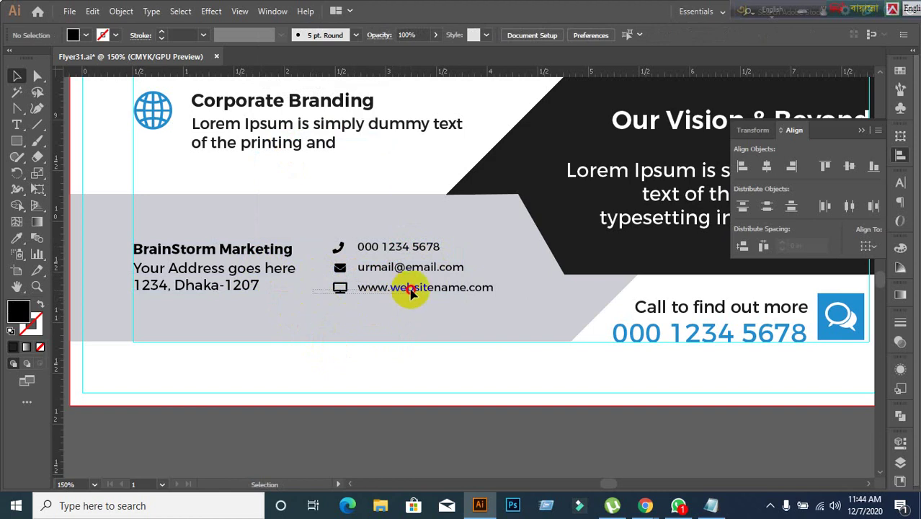
click(403, 366)
drag(339, 268, 384, 343)
click(340, 248)
click(389, 343)
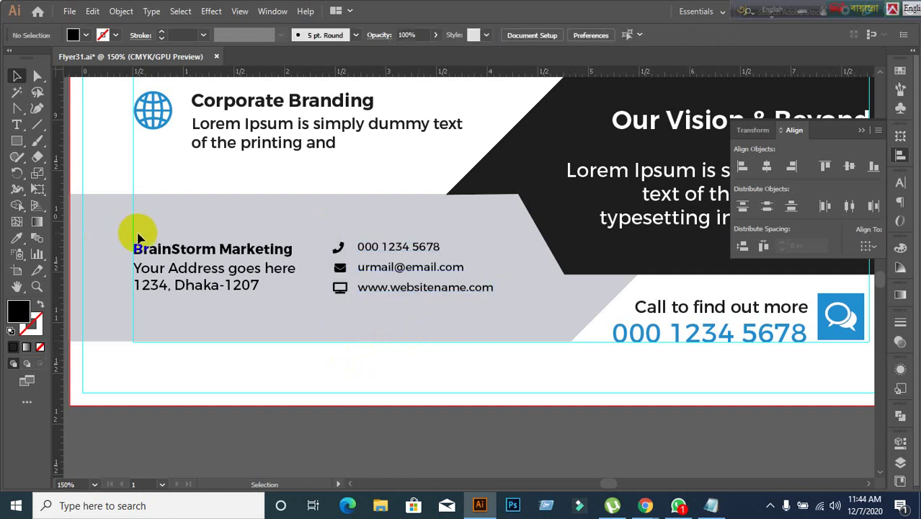
Marquee-select the BrainStorm address and three contact lines and group them with Ctrl+G.
drag(226, 283, 483, 328)
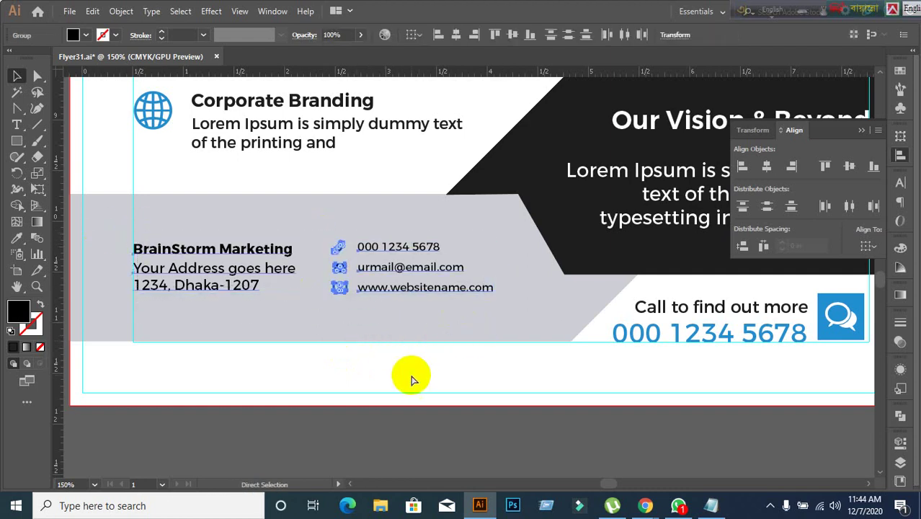
key(ctrl+g)
click(295, 359)
click(251, 247)
click(317, 364)
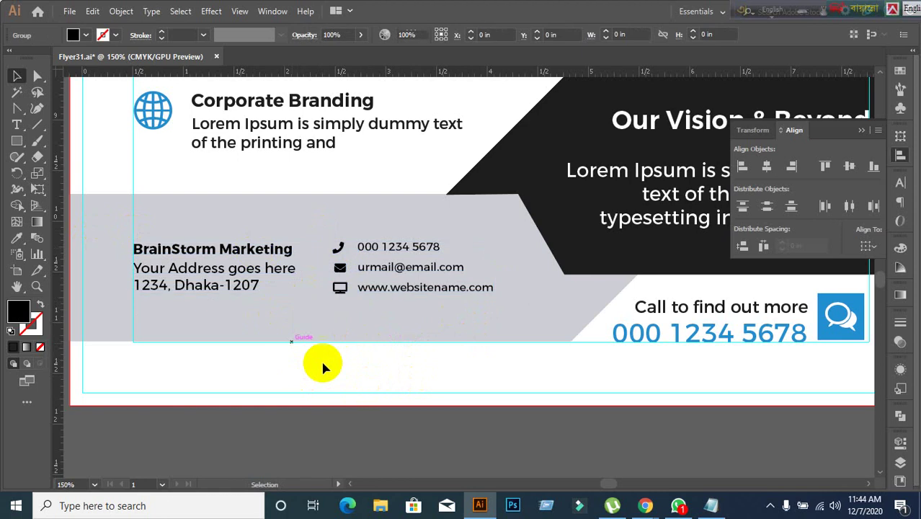
scroll(304, 351, down, 2)
scroll(329, 370, up, 2)
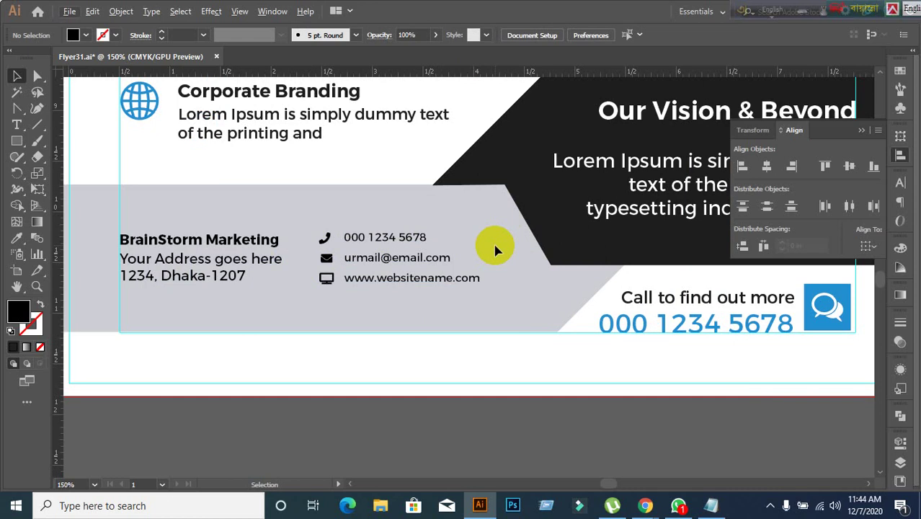
Ungroup the footer contact group, check the address and contact lines, then pick the Rectangle tool.
right_click(412, 258)
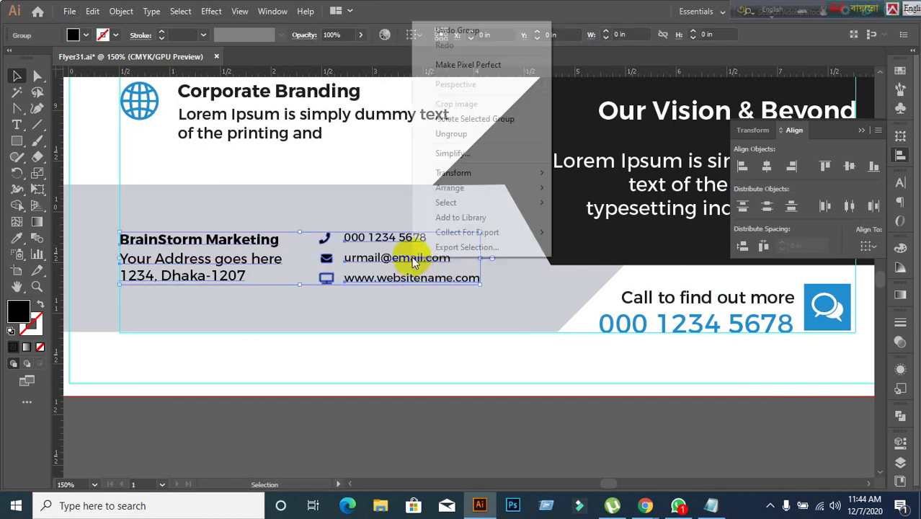
click(450, 134)
click(443, 439)
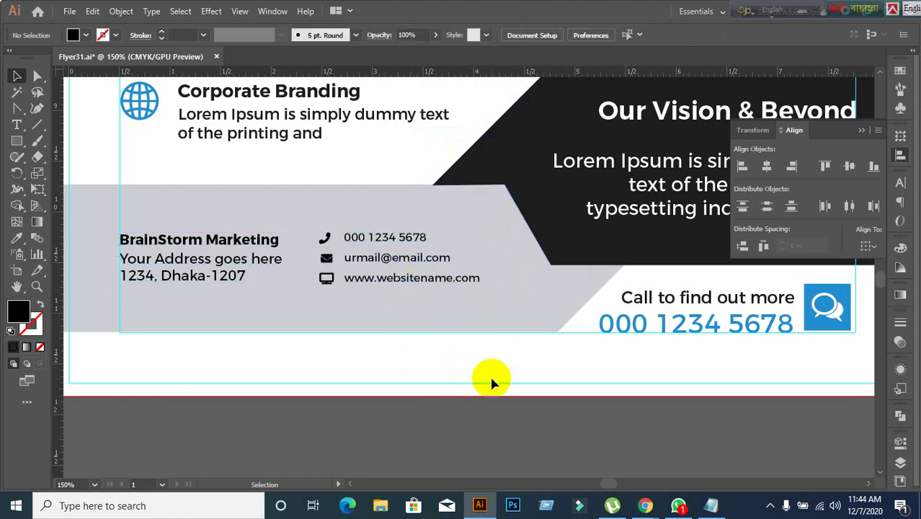
click(184, 273)
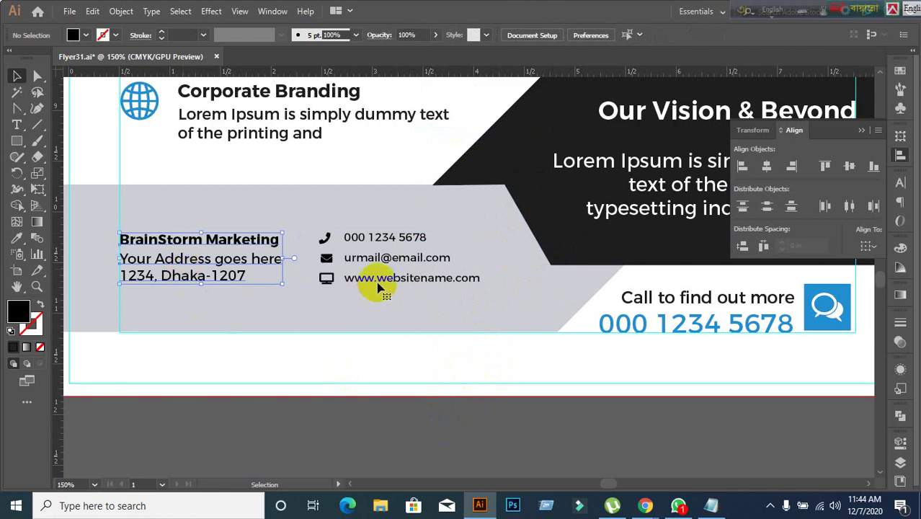
click(390, 386)
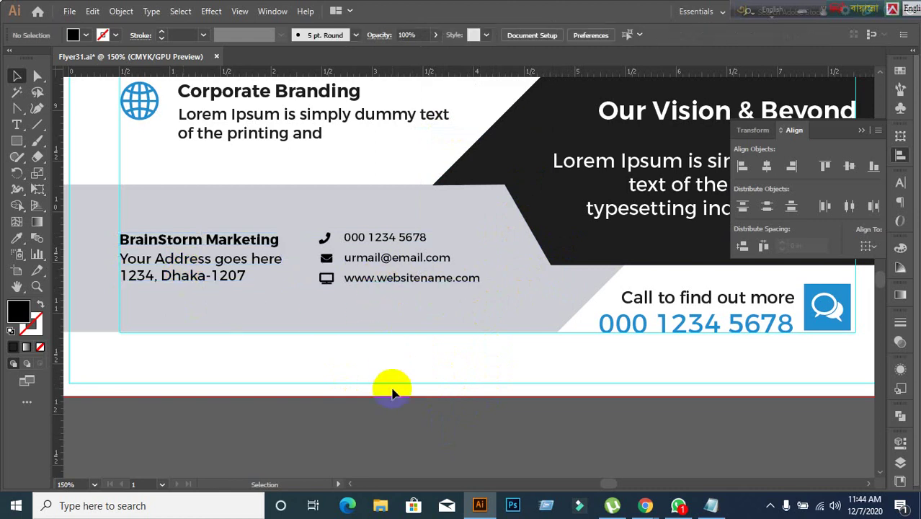
scroll(392, 392, down, 1)
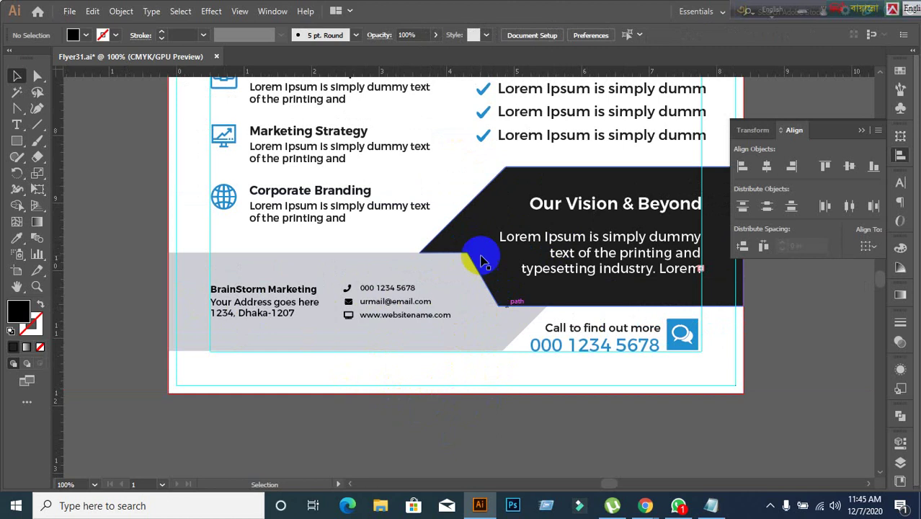
click(258, 305)
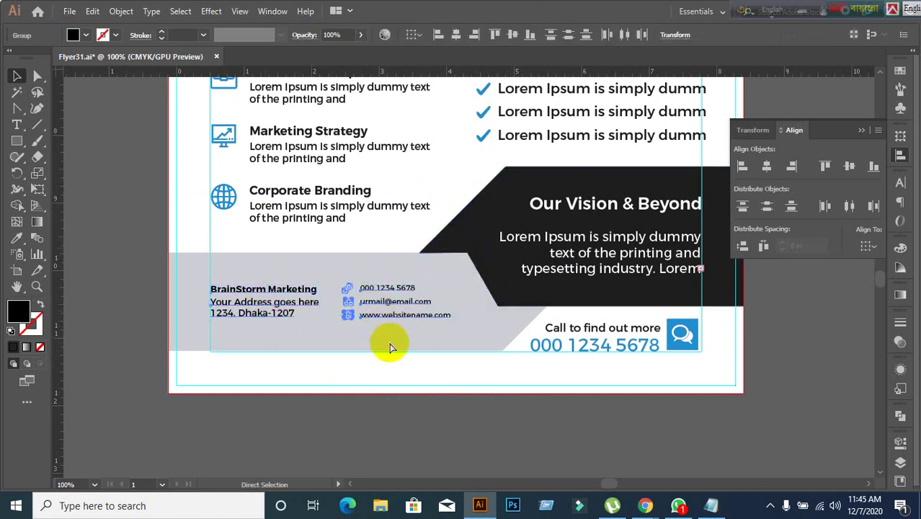
click(381, 387)
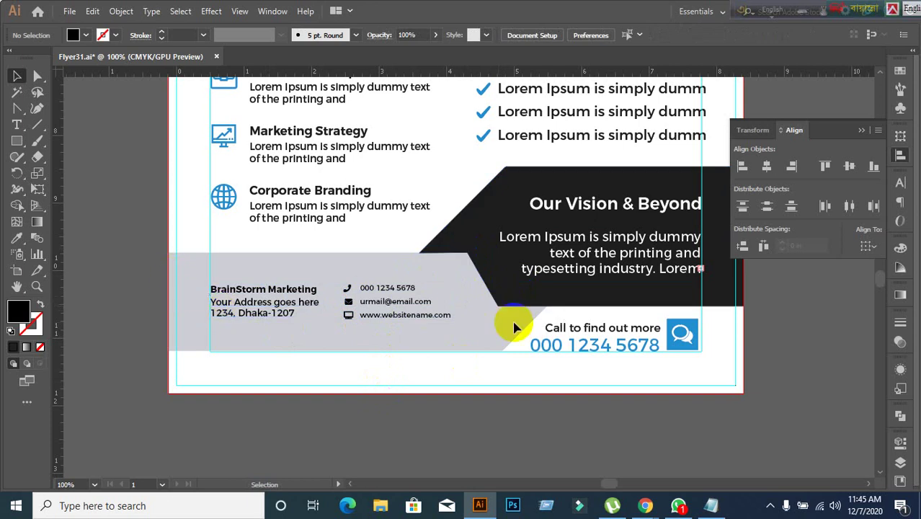
click(17, 141)
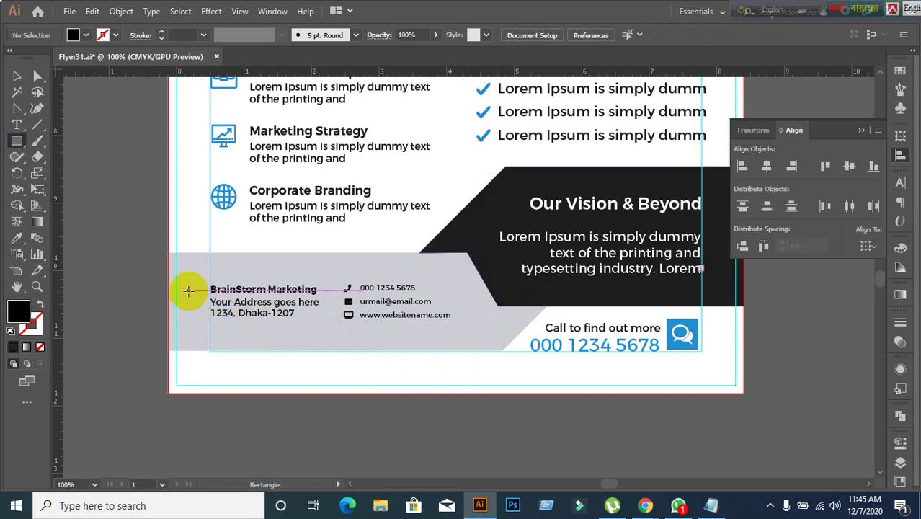
Draw a black rectangle across the footer contact area, just below the address text.
drag(178, 291, 497, 331)
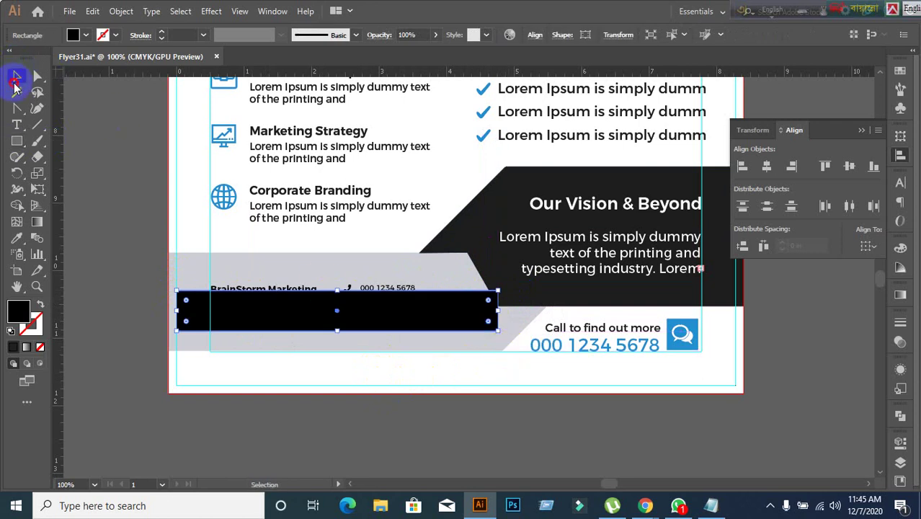
drag(401, 304, 415, 325)
click(387, 416)
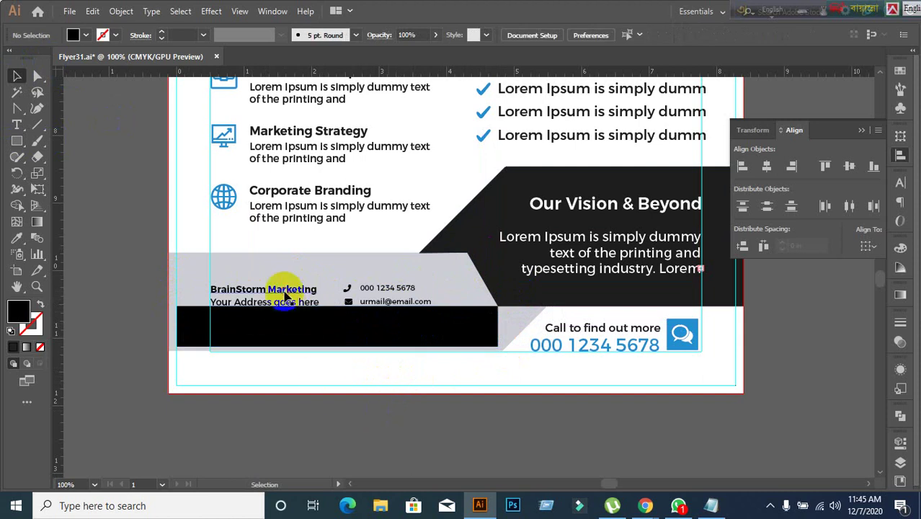
click(288, 294)
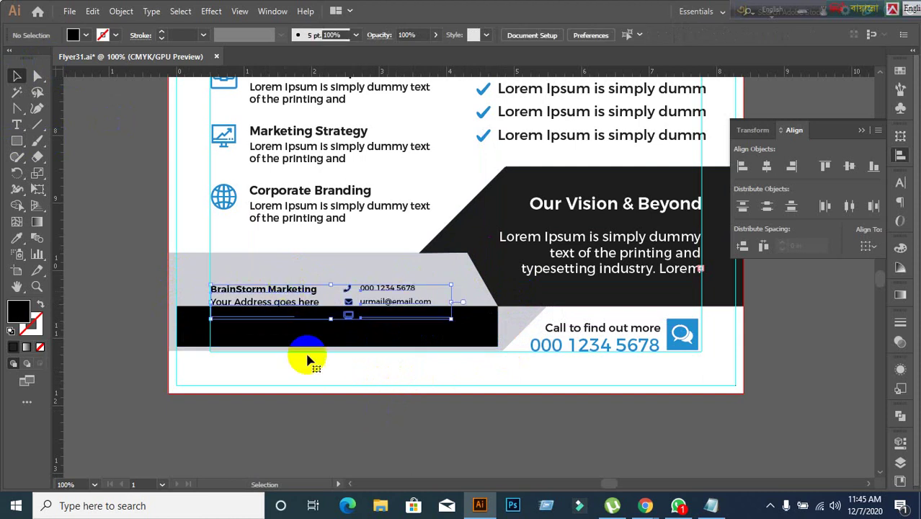
click(396, 411)
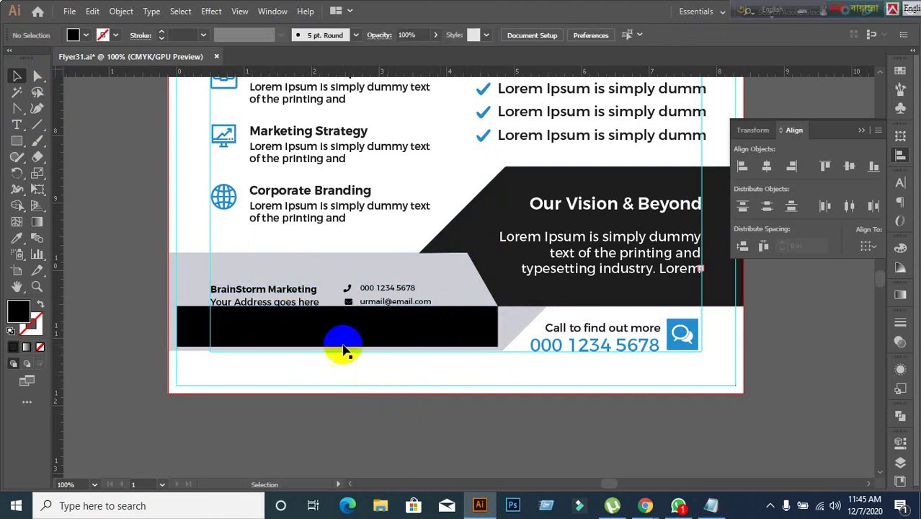
click(297, 301)
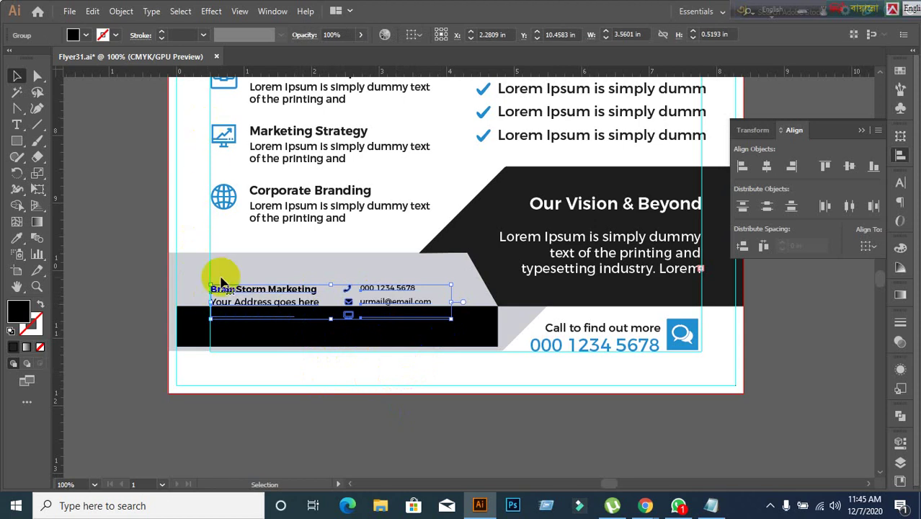
click(384, 402)
Horizontally centre the contact lines on the black bar, using the bar as key object.
click(225, 301)
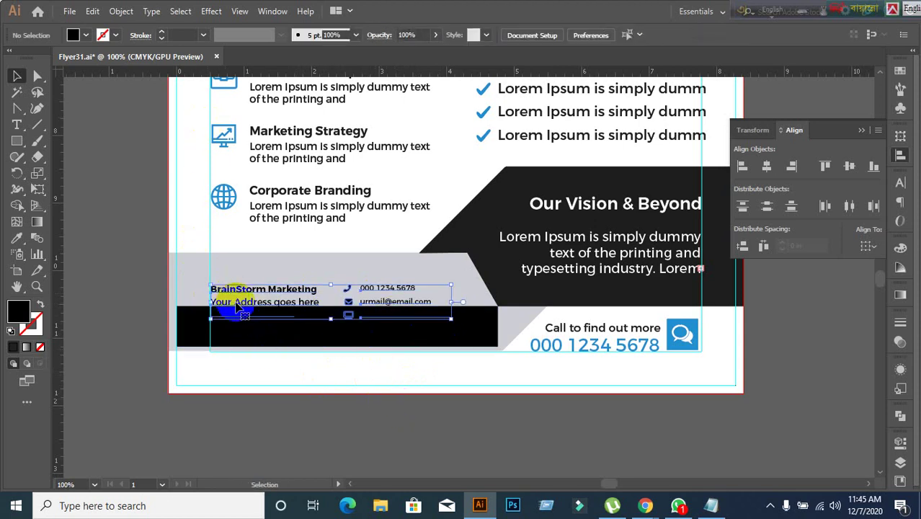
shift+click(263, 334)
click(282, 339)
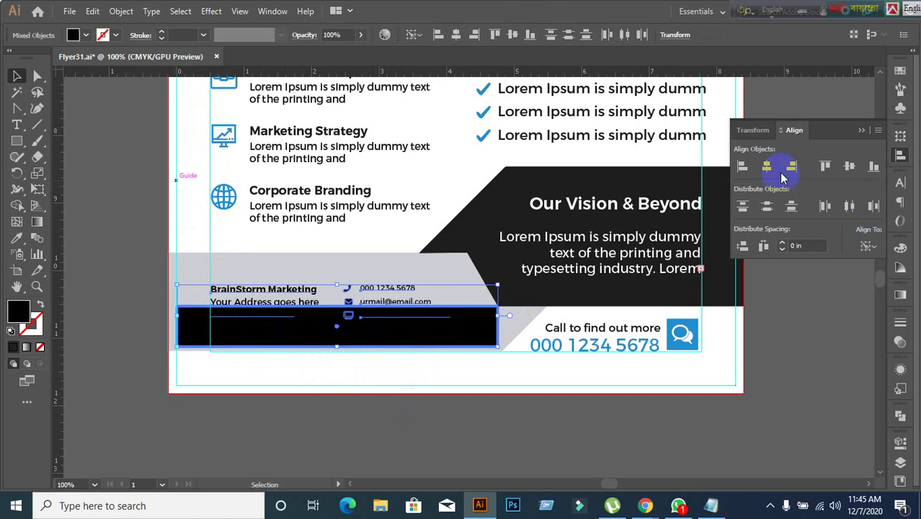
click(770, 169)
click(485, 404)
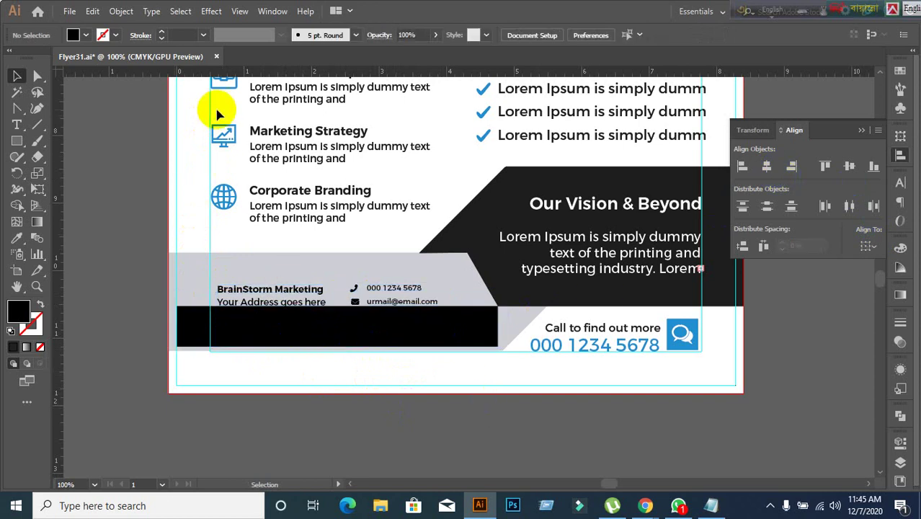
Move the black bar off the artboard to sit just below the flyer.
drag(244, 346, 265, 457)
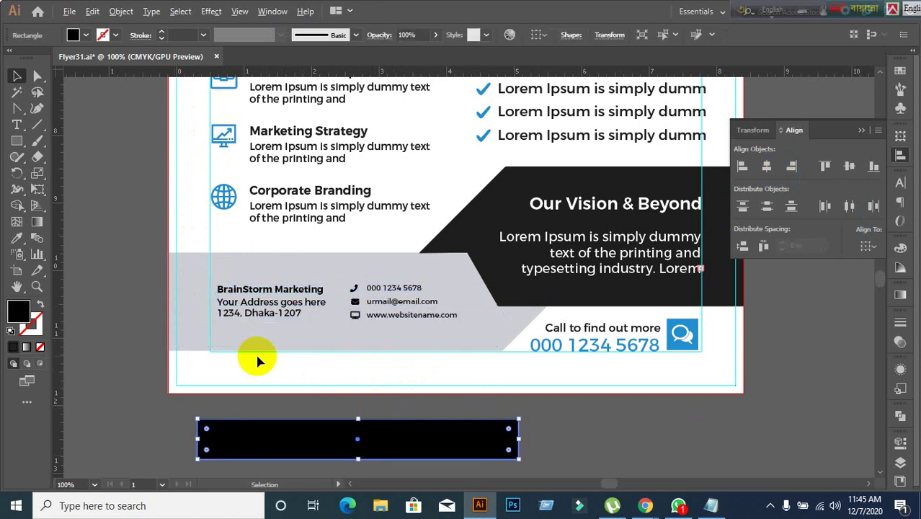
scroll(255, 352, down, 1)
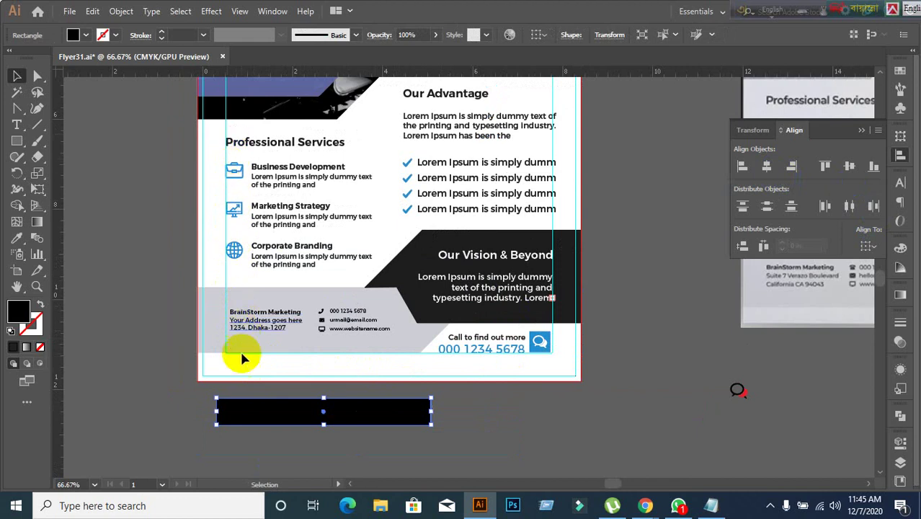
click(154, 418)
click(246, 409)
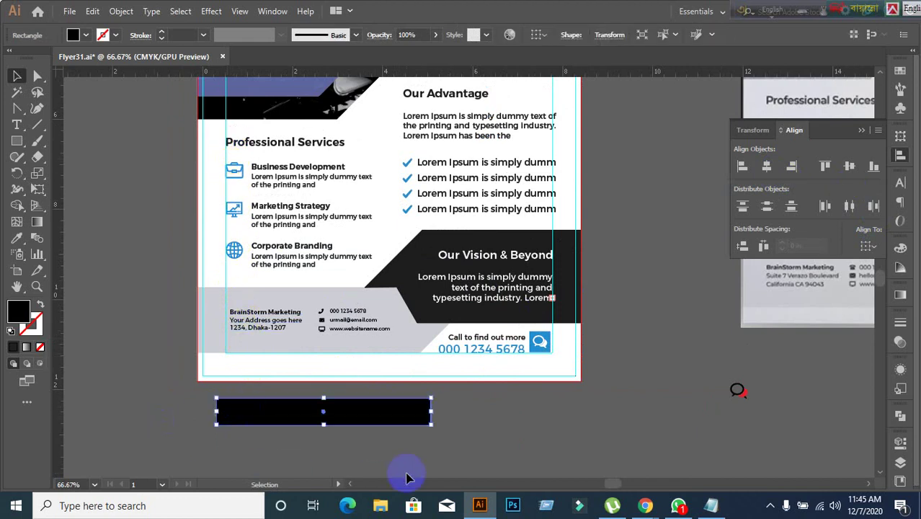
click(407, 478)
click(422, 422)
click(416, 431)
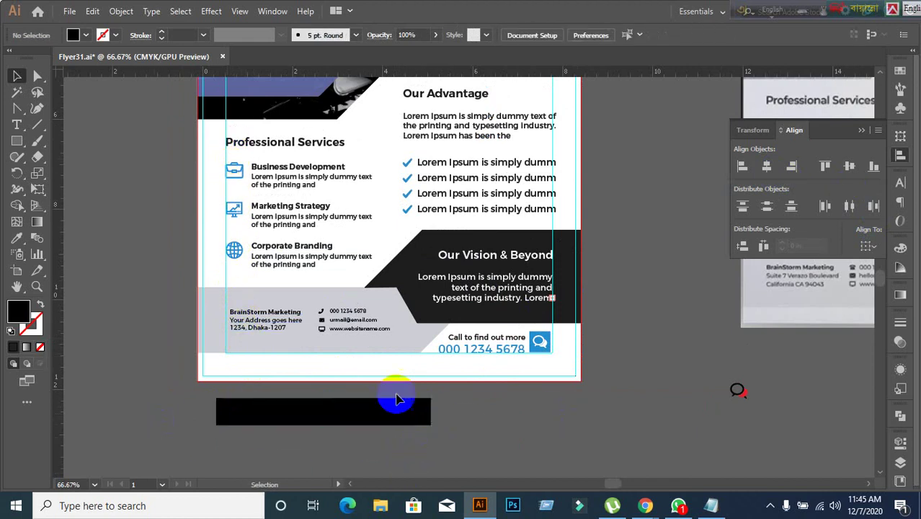
drag(427, 405, 364, 424)
key(Delete)
scroll(375, 456, up, 2)
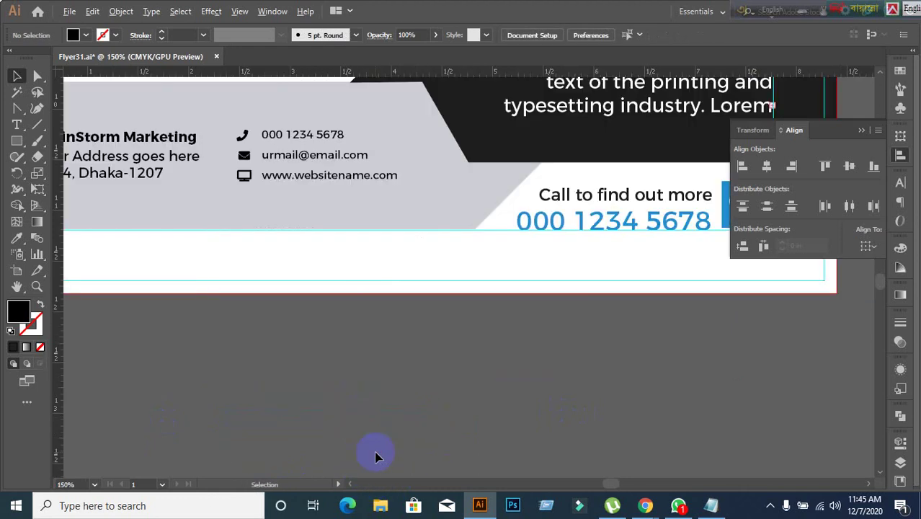
click(354, 155)
right_click(355, 157)
click(400, 270)
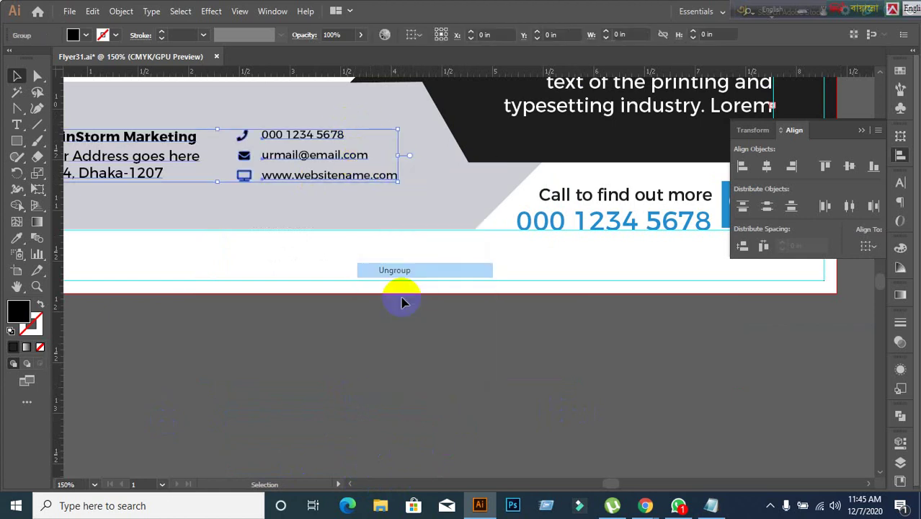
click(405, 302)
click(315, 184)
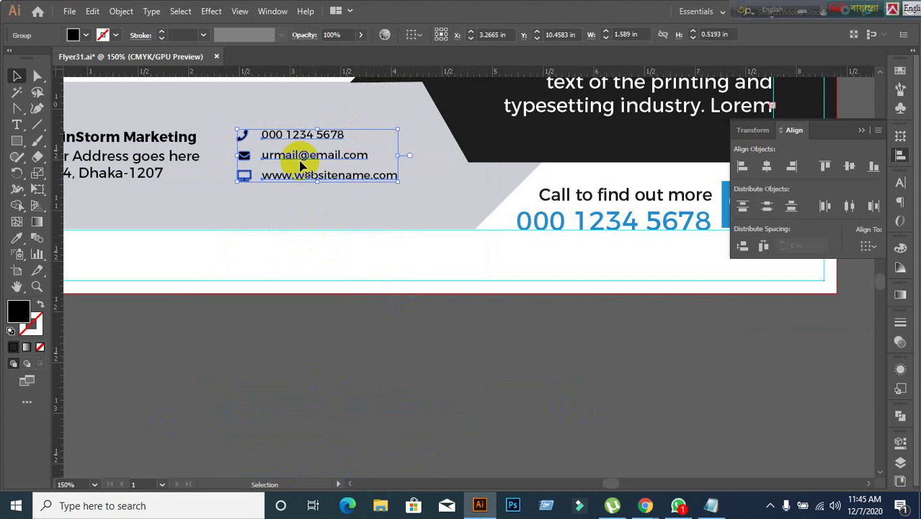
click(363, 378)
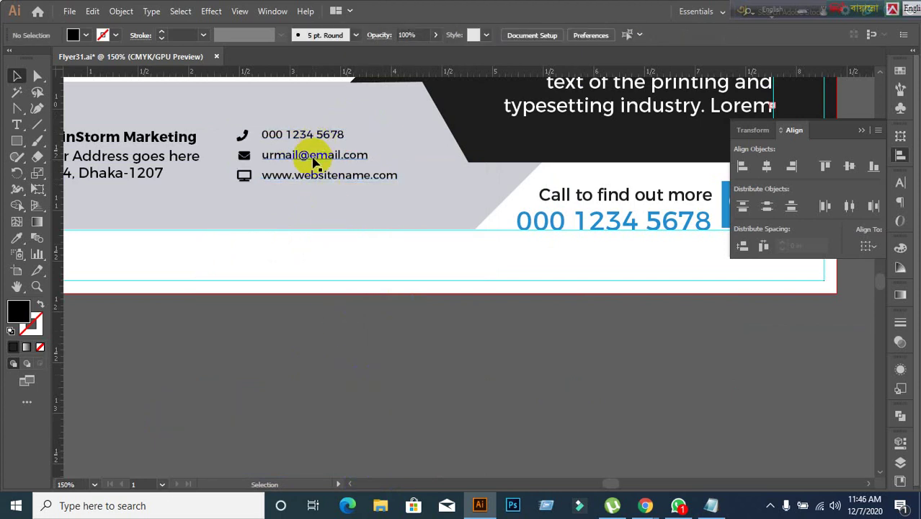
click(315, 163)
click(370, 381)
scroll(380, 384, down, 1)
scroll(376, 381, down, 1)
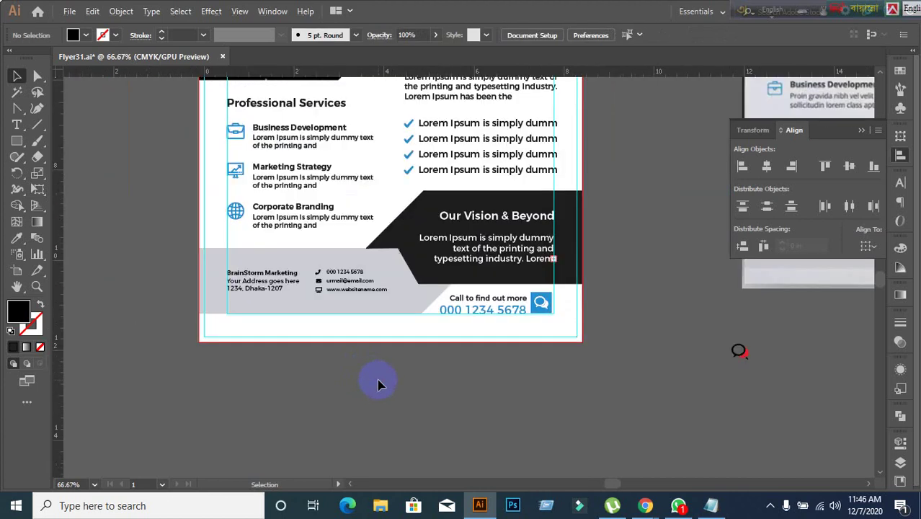
scroll(395, 380, right, 3)
scroll(432, 395, down, 1)
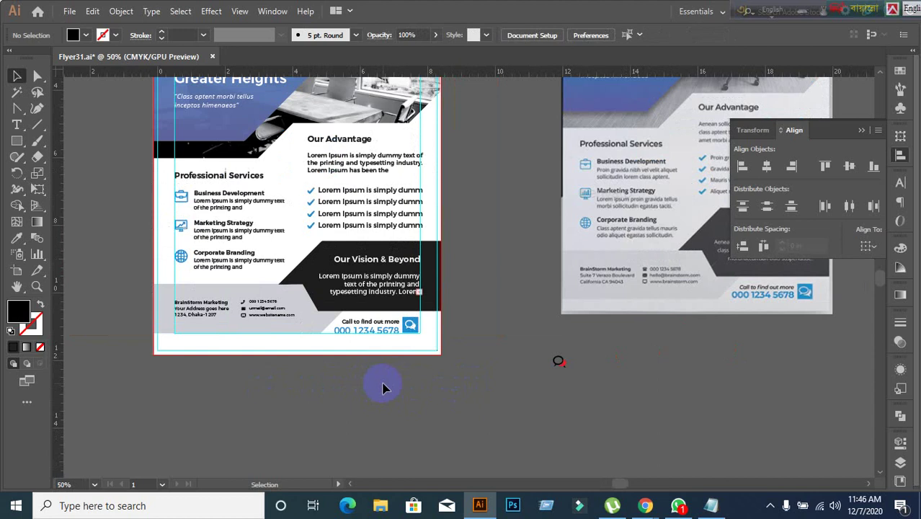
scroll(391, 381, up, 1)
scroll(382, 373, up, 1)
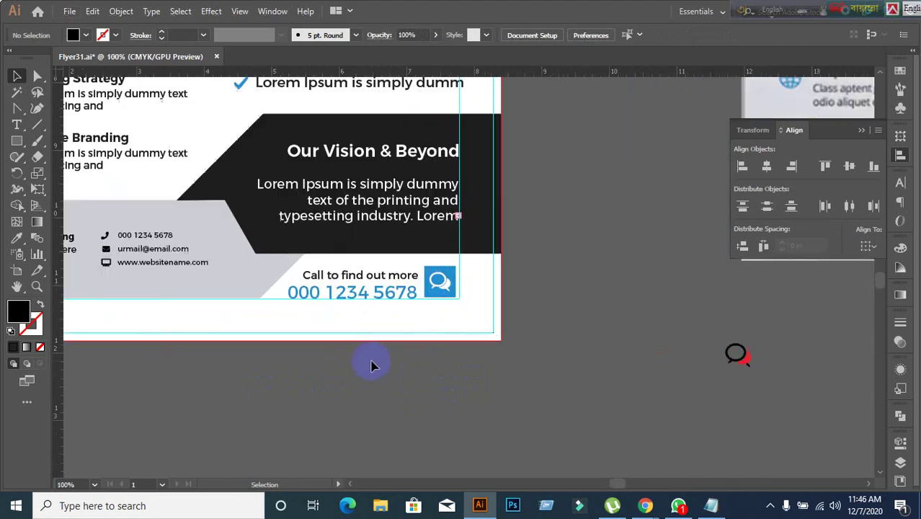
drag(317, 372, 436, 373)
scroll(198, 306, down, 1)
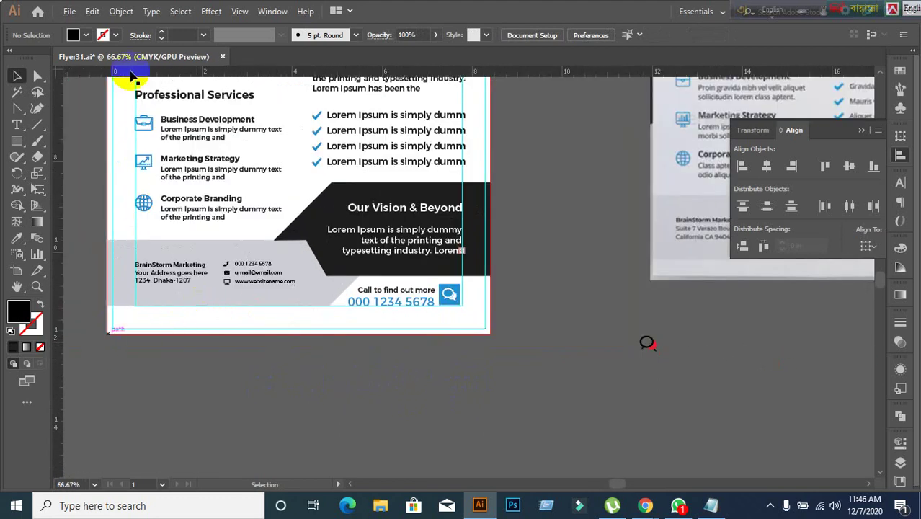
scroll(138, 158, up, 2)
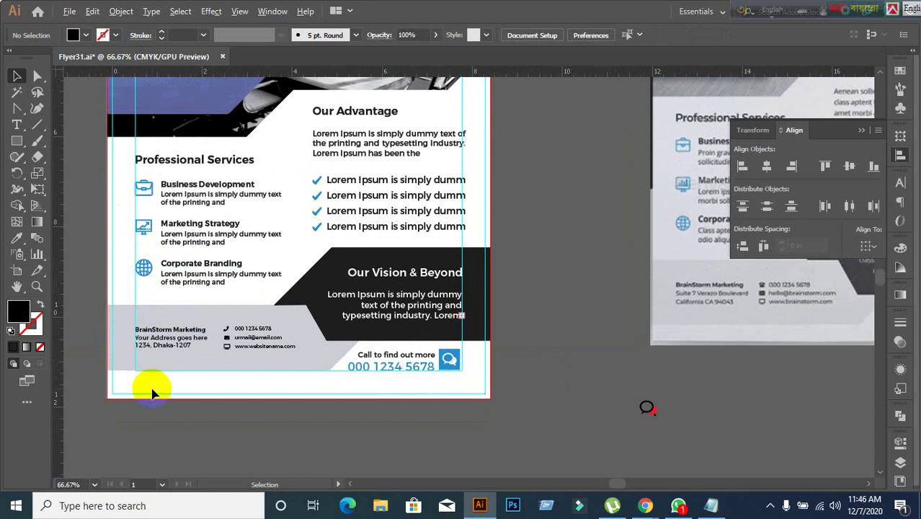
scroll(153, 393, up, 2)
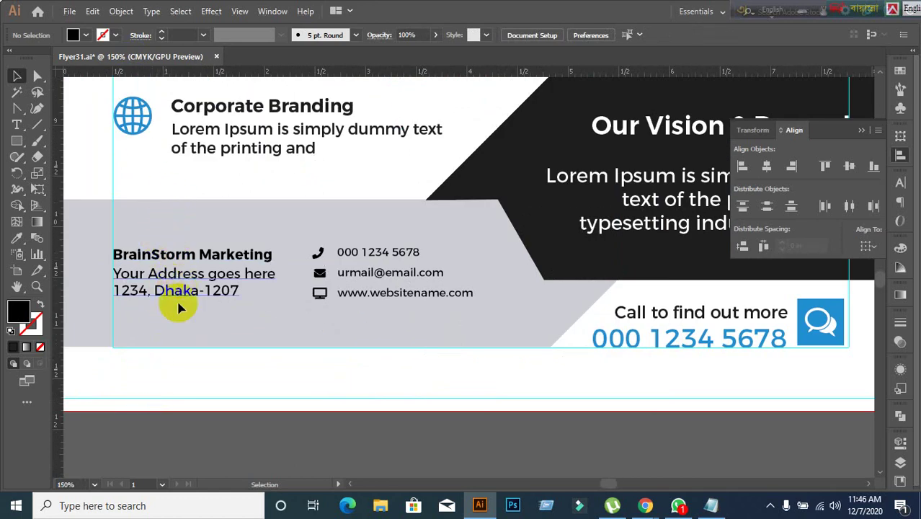
scroll(292, 440, down, 2)
drag(434, 449, 335, 366)
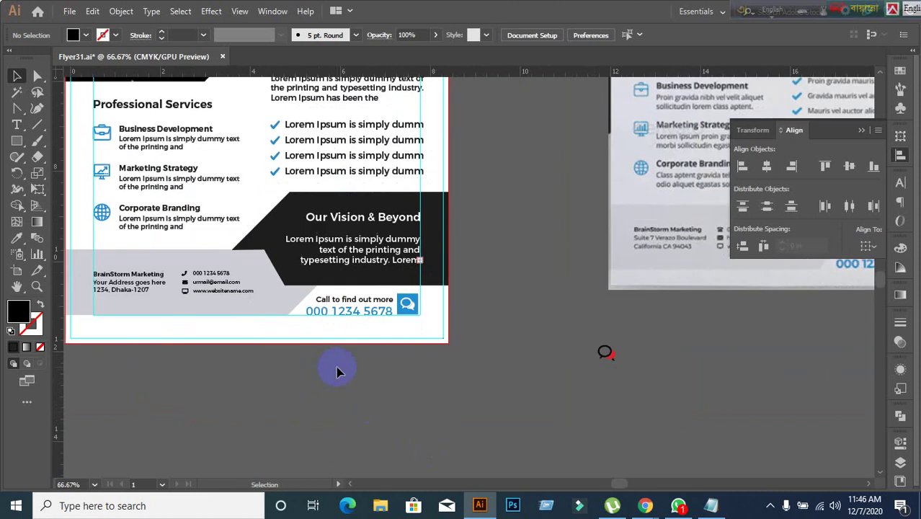
scroll(335, 366, up, 1)
scroll(374, 359, up, 2)
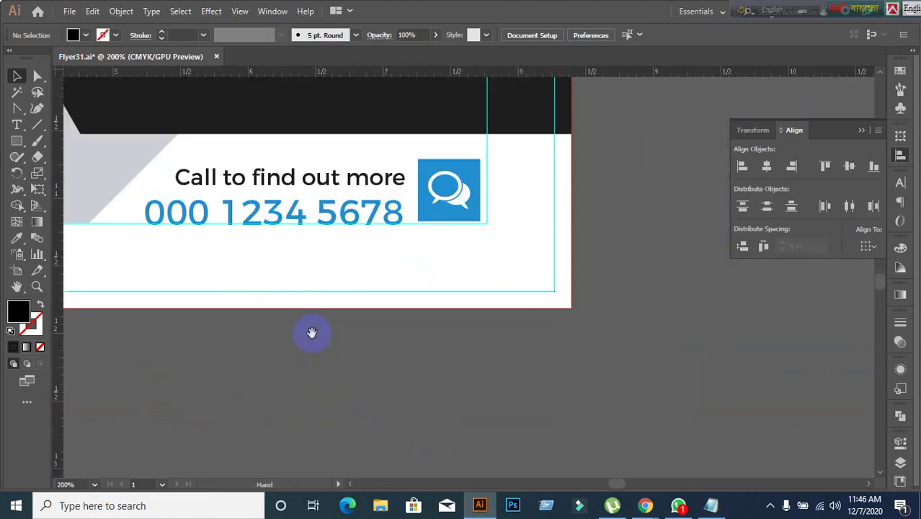
Select both call-to-action text lines and align the phone number with the Call line.
drag(311, 333, 311, 356)
click(401, 240)
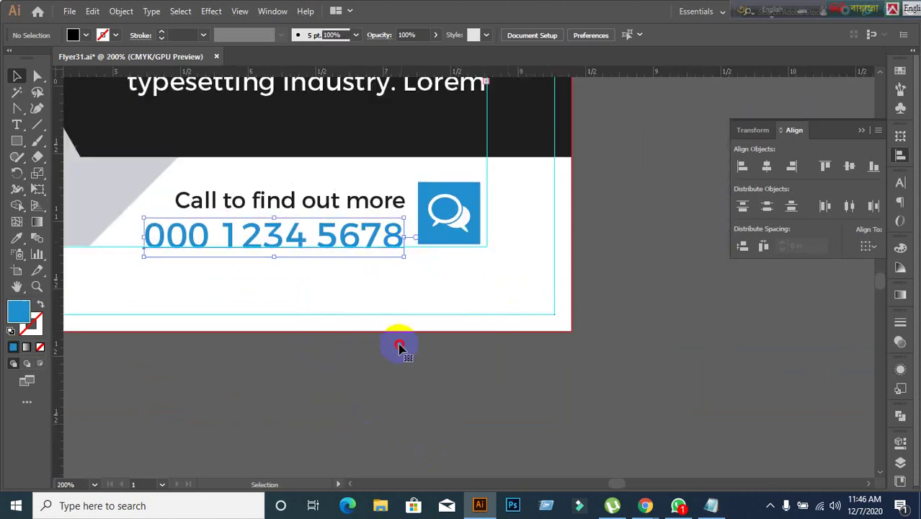
click(377, 200)
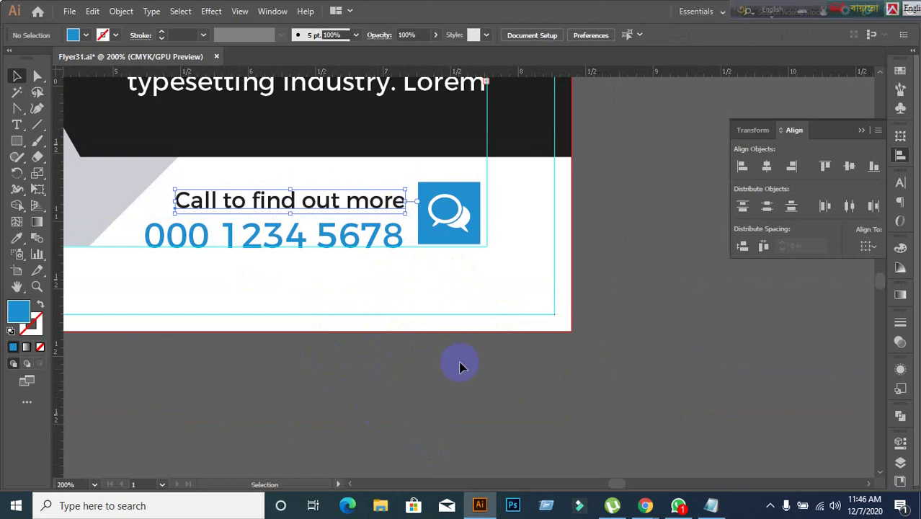
drag(546, 288, 674, 405)
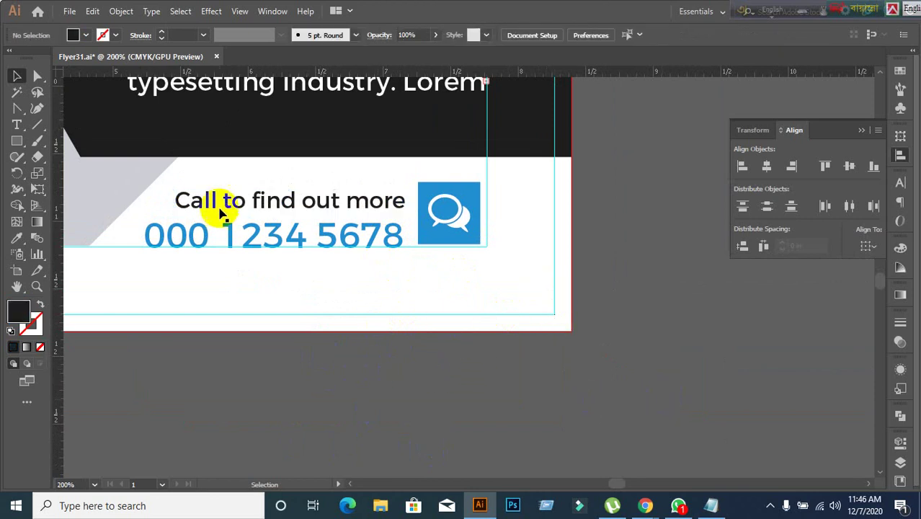
drag(221, 209, 275, 243)
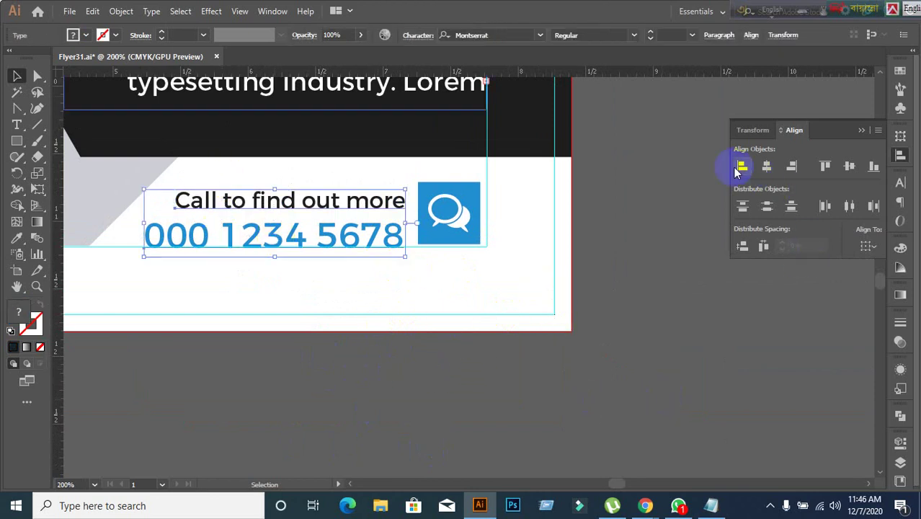
click(793, 167)
click(447, 339)
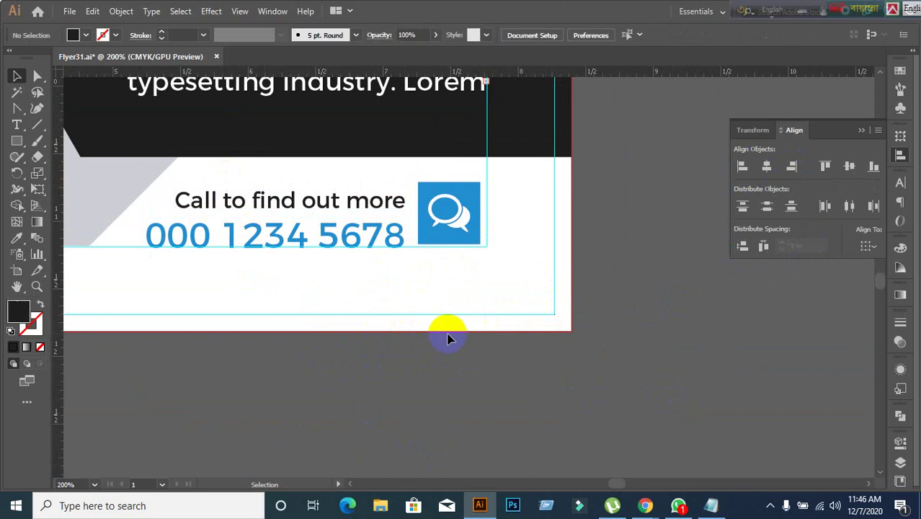
Vertically centre the two call-to-action text lines on the chat icon as key object.
scroll(353, 290, down, 1)
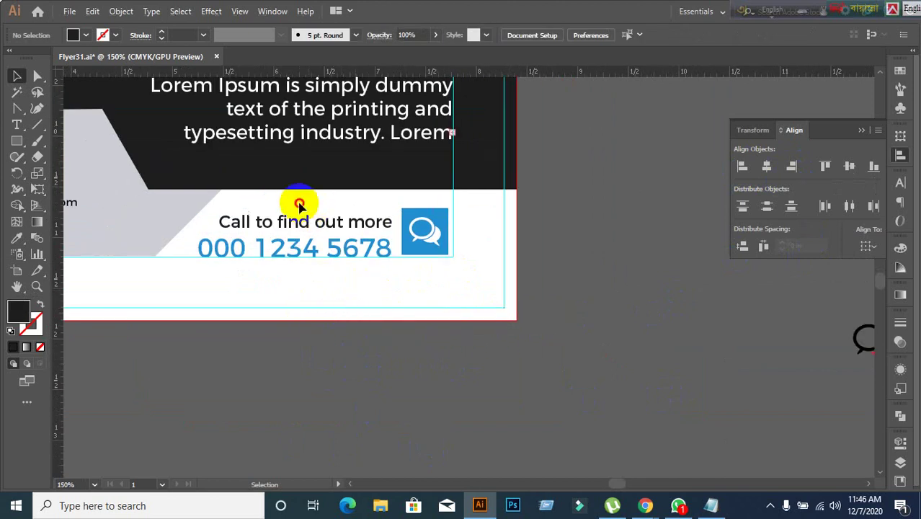
drag(300, 206, 379, 296)
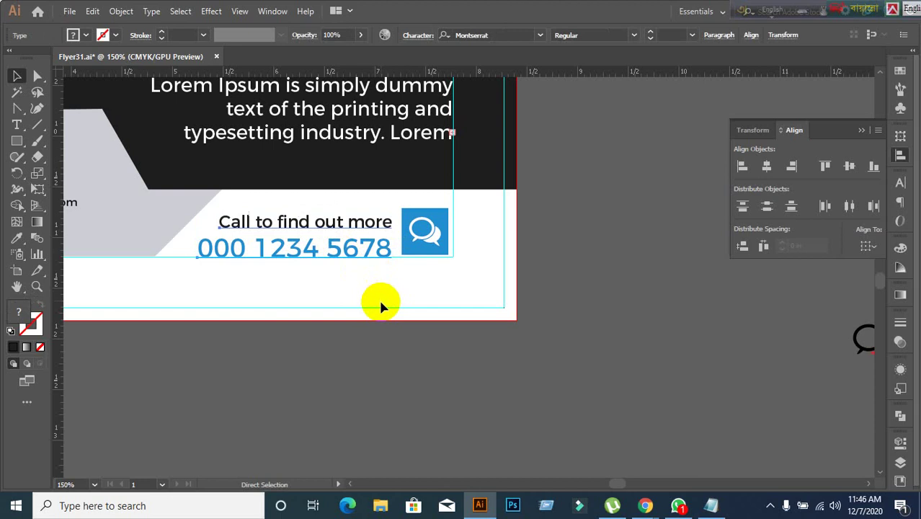
key(v)
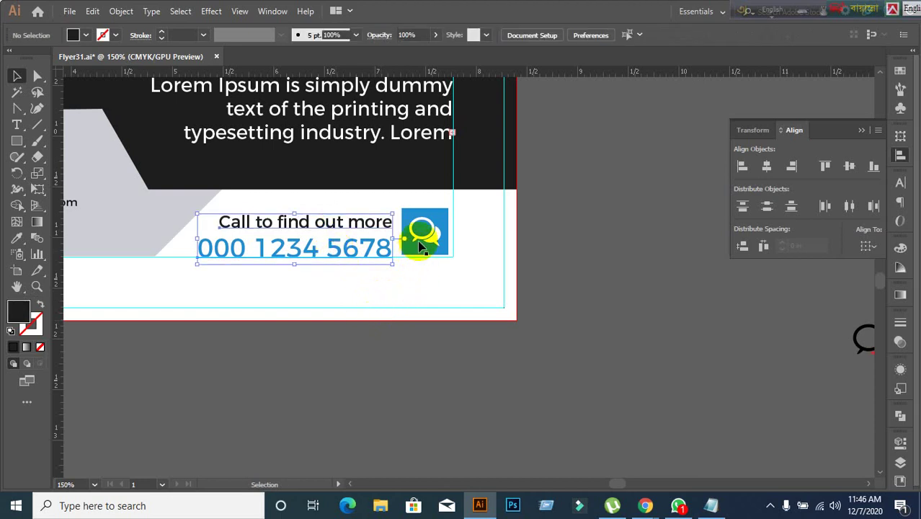
click(421, 245)
click(294, 251)
shift+click(425, 238)
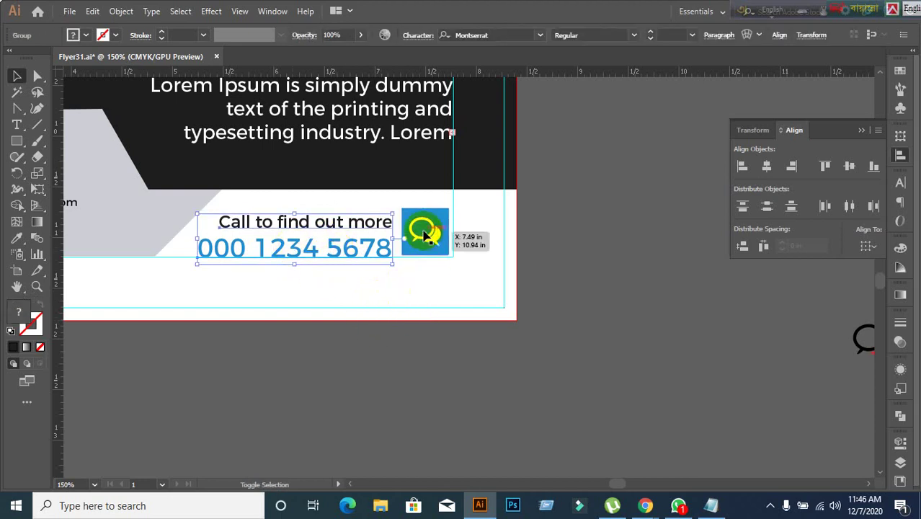
click(429, 240)
click(791, 203)
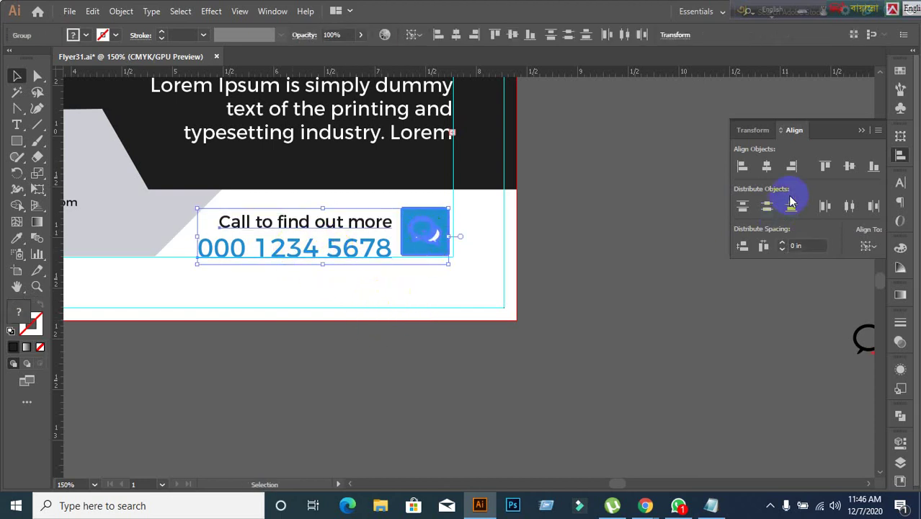
click(855, 170)
click(549, 318)
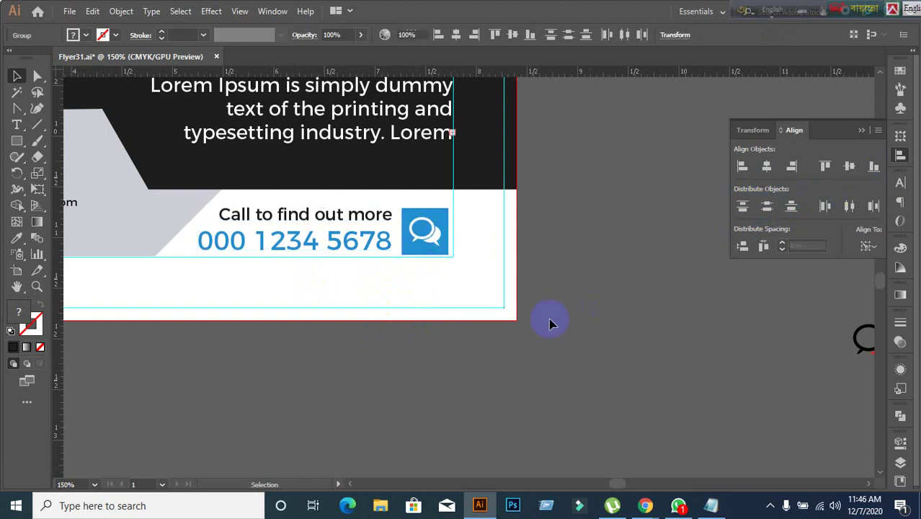
Right-align the call-to-action text and chat icon with the Lorem Ipsum text block.
scroll(505, 317, down, 1)
scroll(508, 326, down, 3)
scroll(524, 298, up, 3)
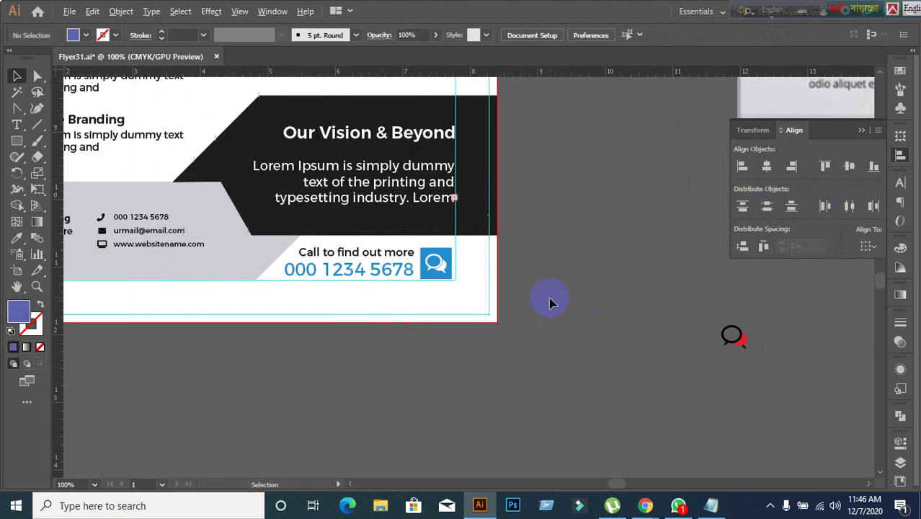
scroll(490, 308, up, 1)
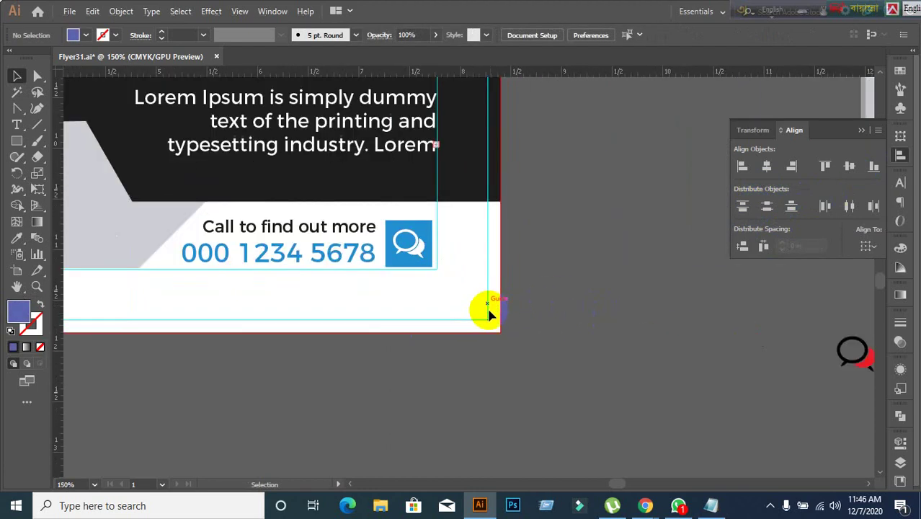
click(336, 269)
shift+click(417, 254)
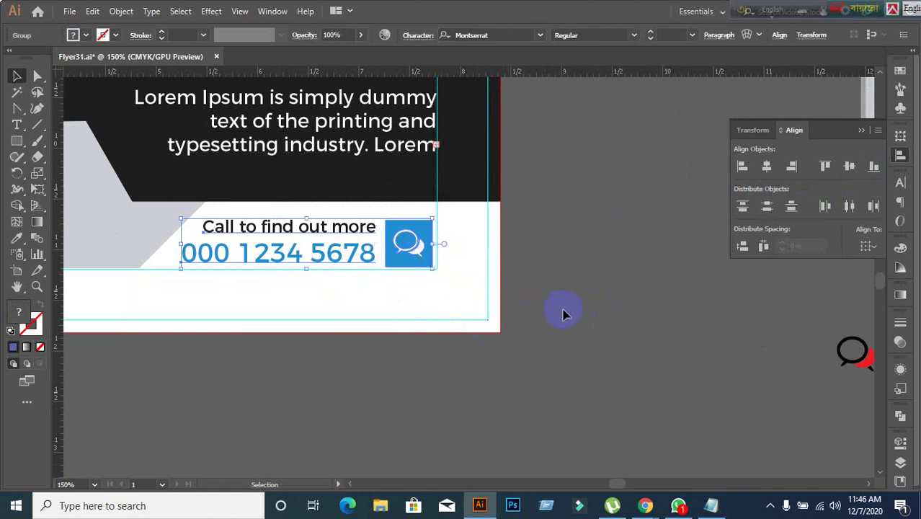
click(564, 314)
drag(346, 215, 501, 310)
click(462, 284)
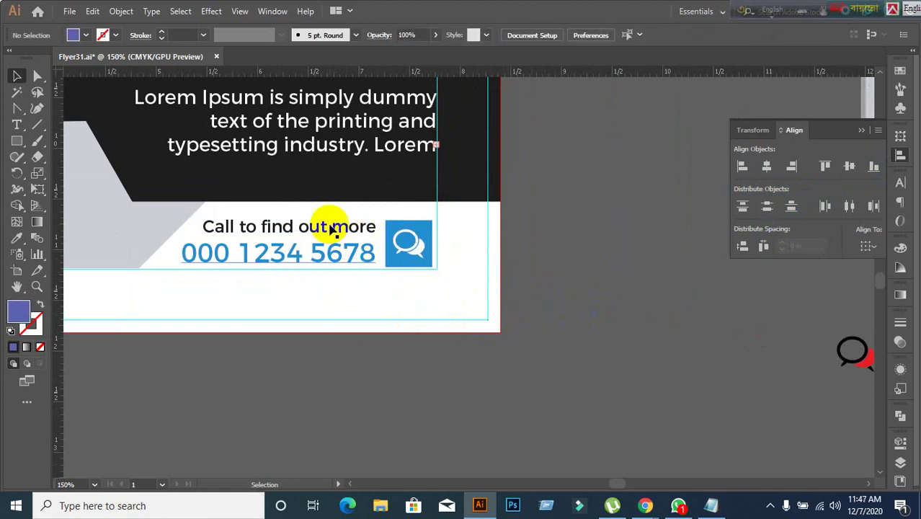
drag(329, 232, 398, 295)
shift+click(360, 150)
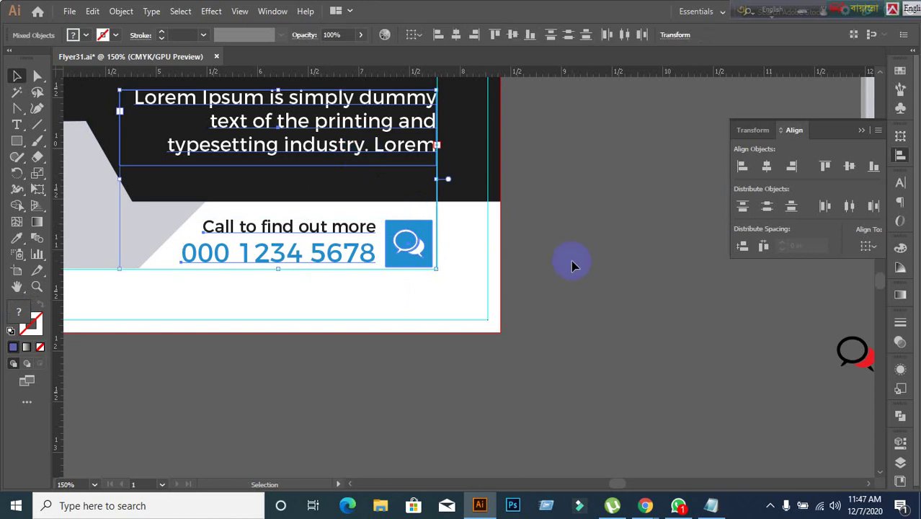
click(397, 147)
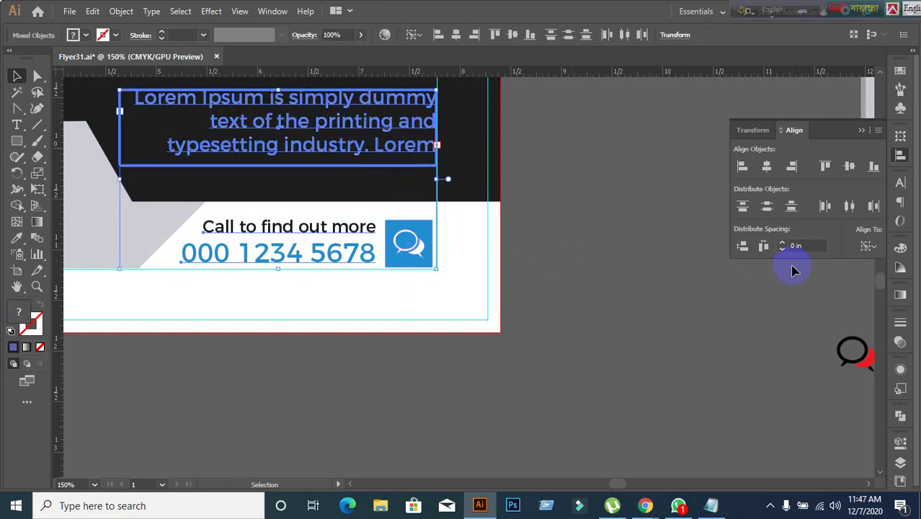
click(545, 373)
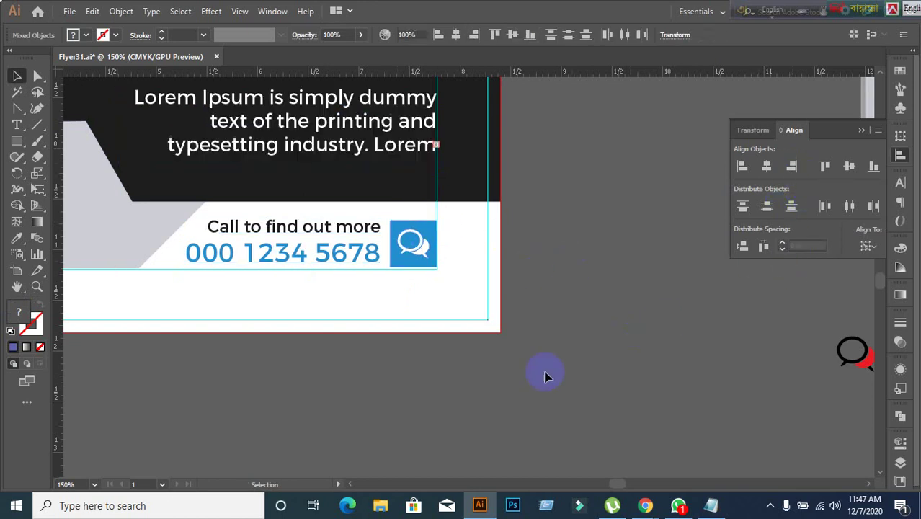
Vertically align the phone number and call-to-action text with the grey banner.
scroll(545, 364, down, 3)
scroll(361, 408, up, 3)
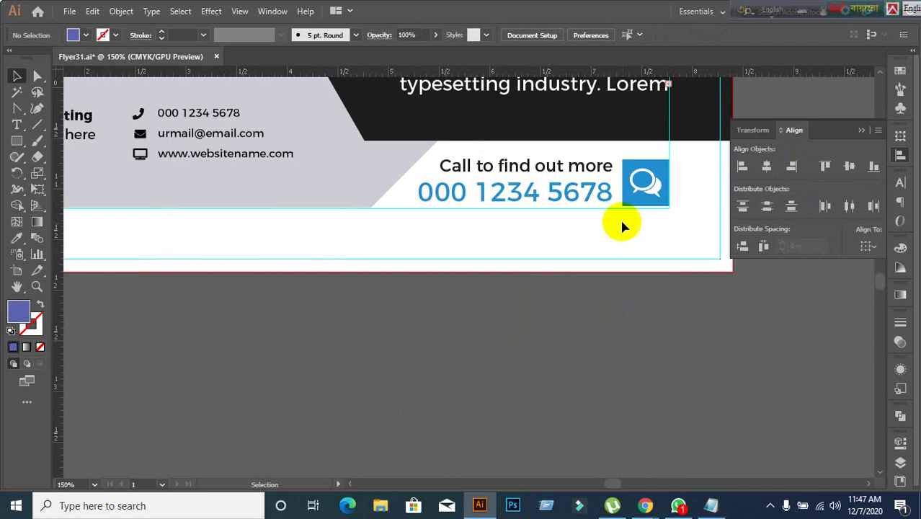
click(530, 192)
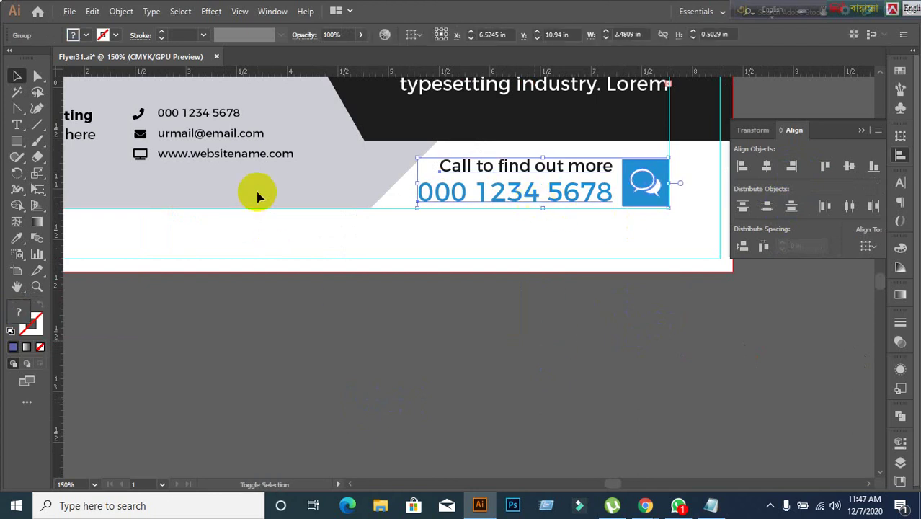
click(294, 212)
click(293, 201)
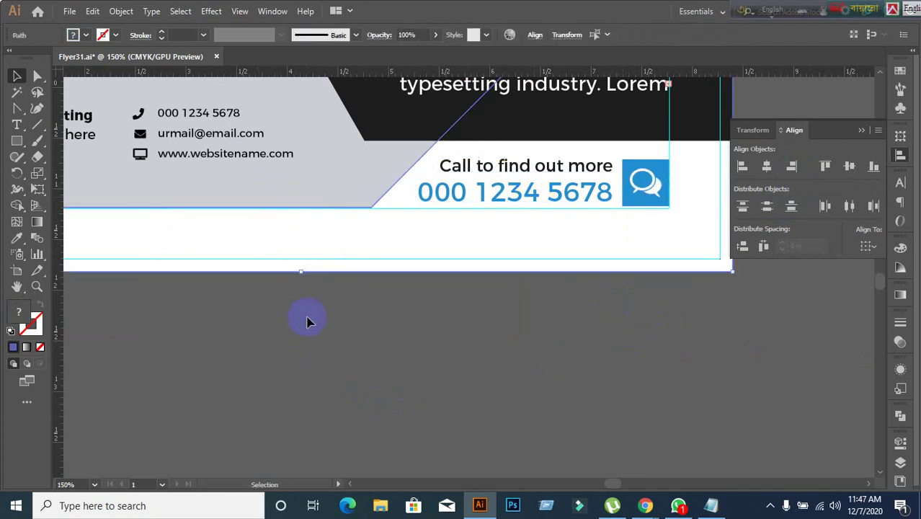
click(302, 208)
shift+click(650, 192)
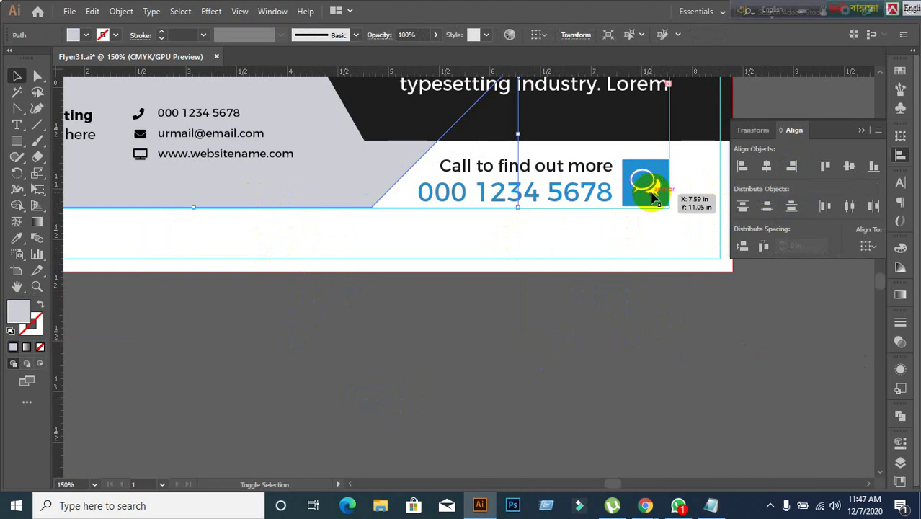
shift+click(613, 189)
shift+click(335, 181)
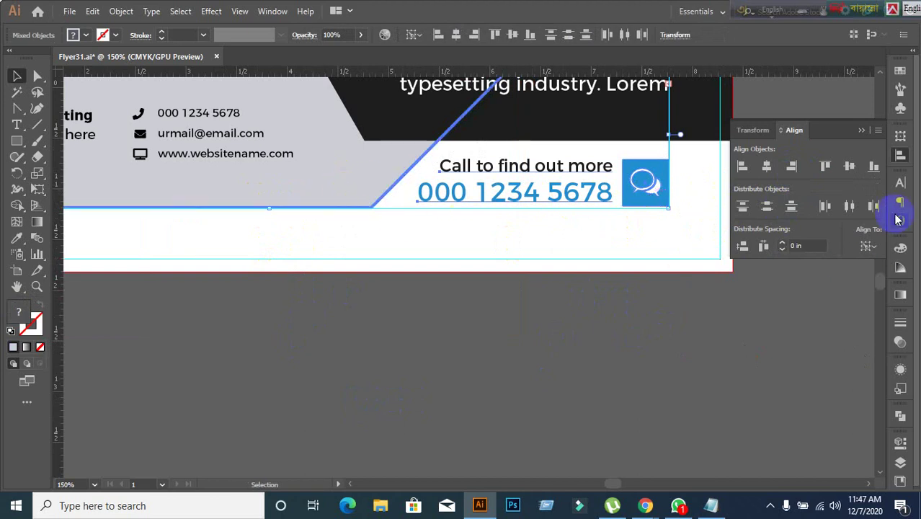
click(873, 170)
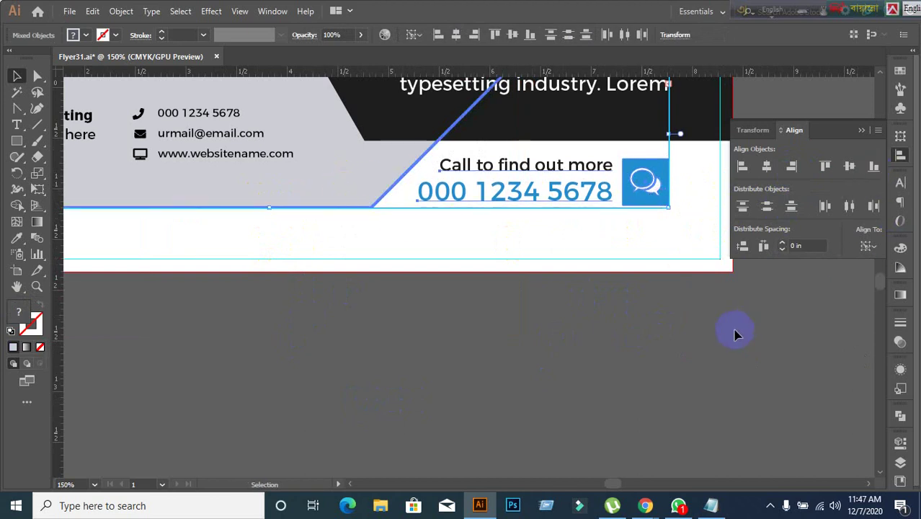
click(654, 218)
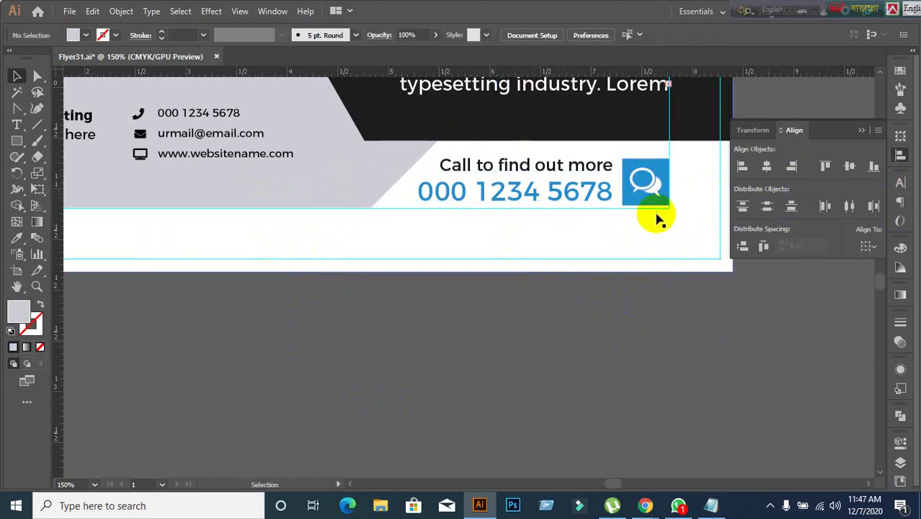
Try moving the grey banner, undo the move, and select the phone number group.
scroll(654, 218, up, 1)
click(641, 193)
scroll(438, 251, down, 2)
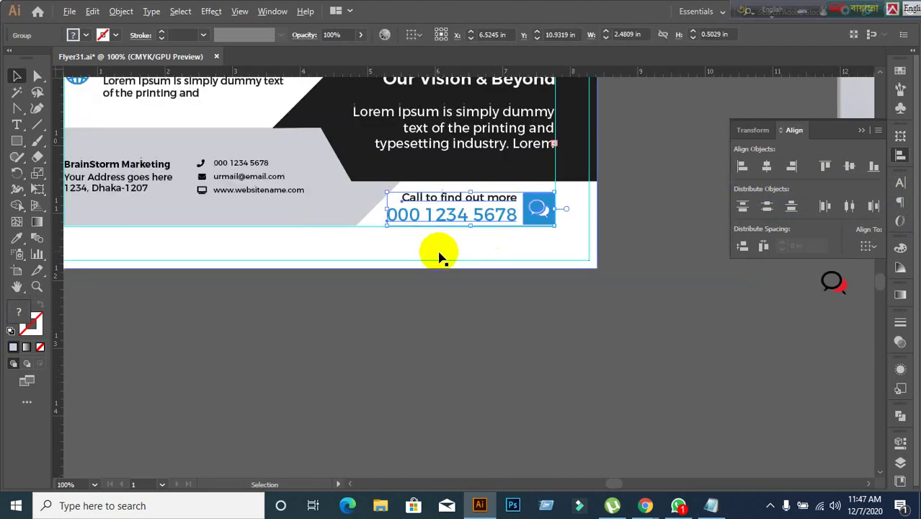
click(341, 248)
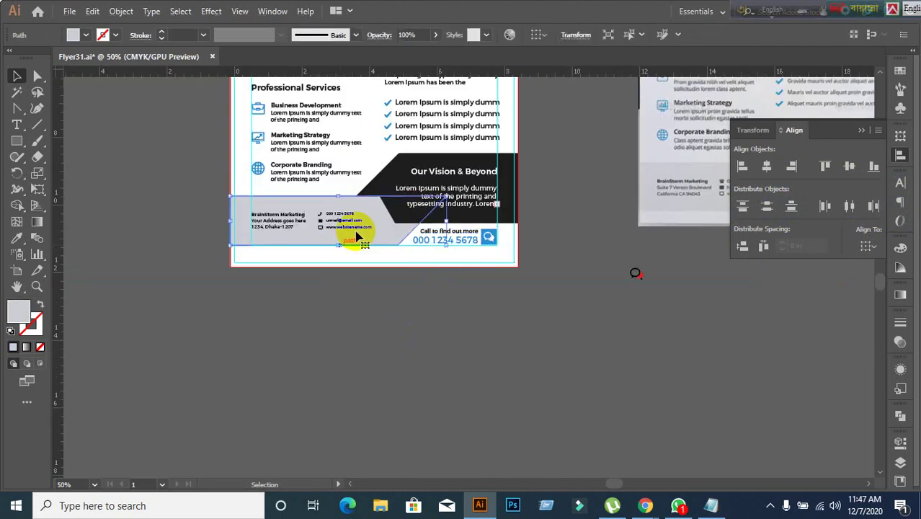
drag(358, 237, 380, 371)
key(ctrl+z)
click(384, 360)
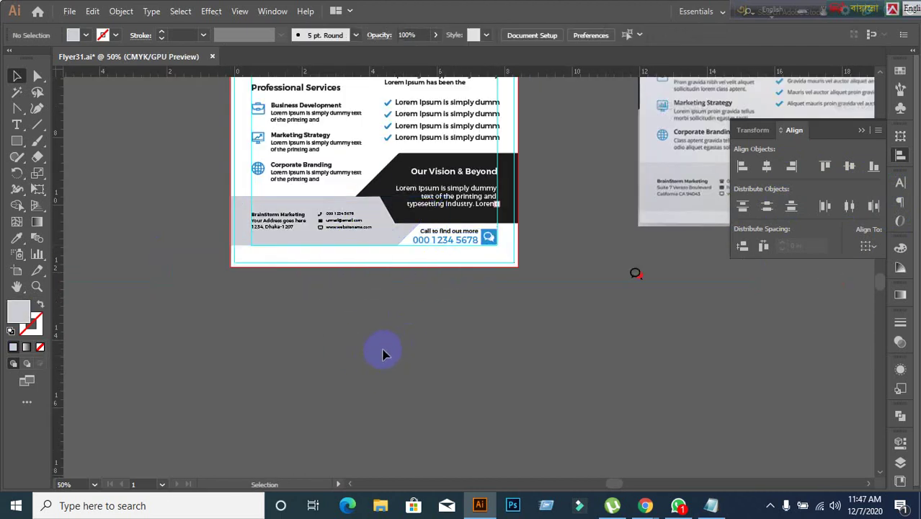
scroll(377, 288, up, 2)
click(530, 196)
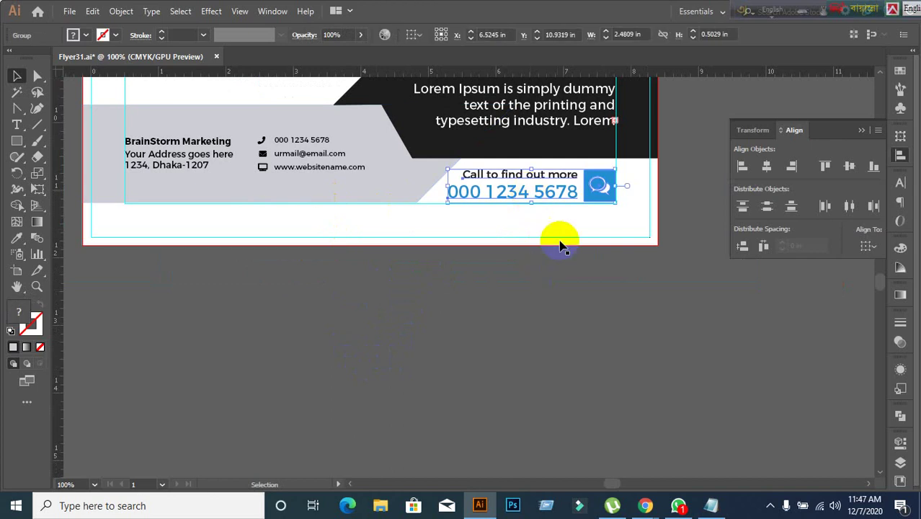
scroll(616, 210, up, 2)
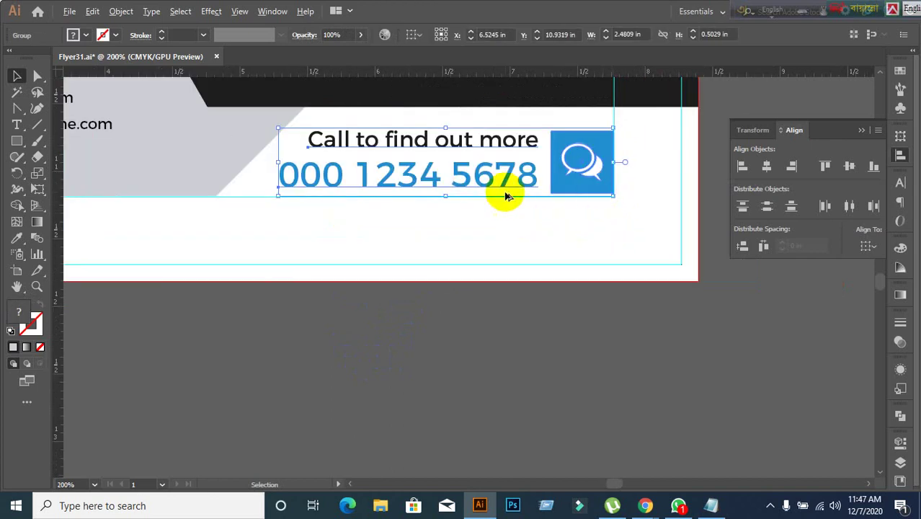
Ungroup the call-to-action group and the phone number group, then select the phone number alone.
right_click(554, 177)
click(595, 288)
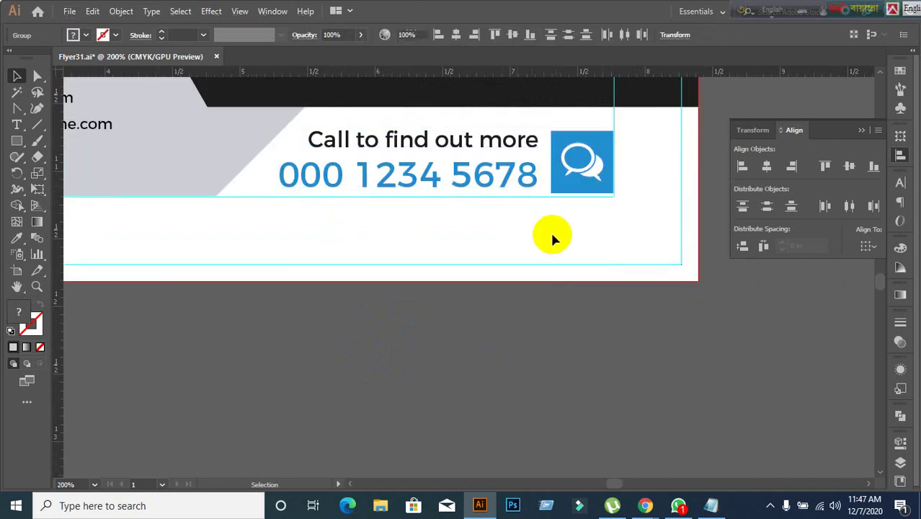
click(442, 192)
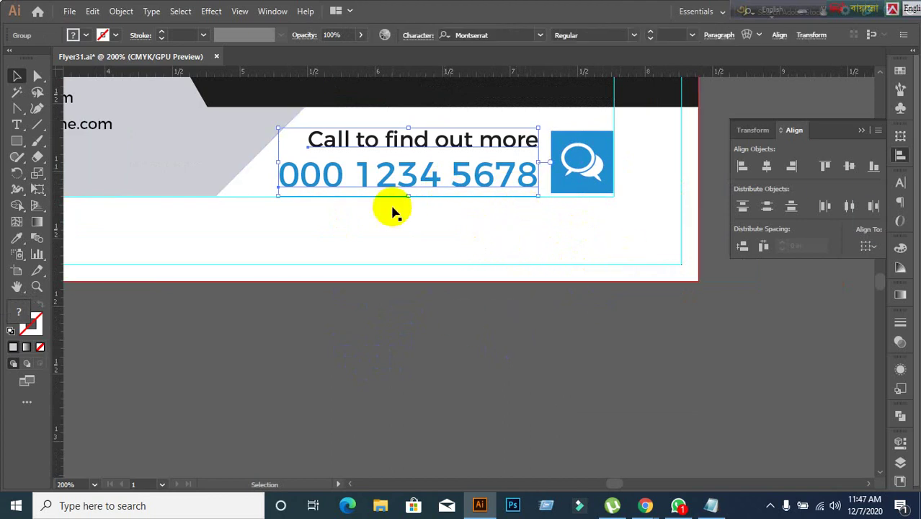
right_click(390, 185)
click(419, 298)
click(408, 320)
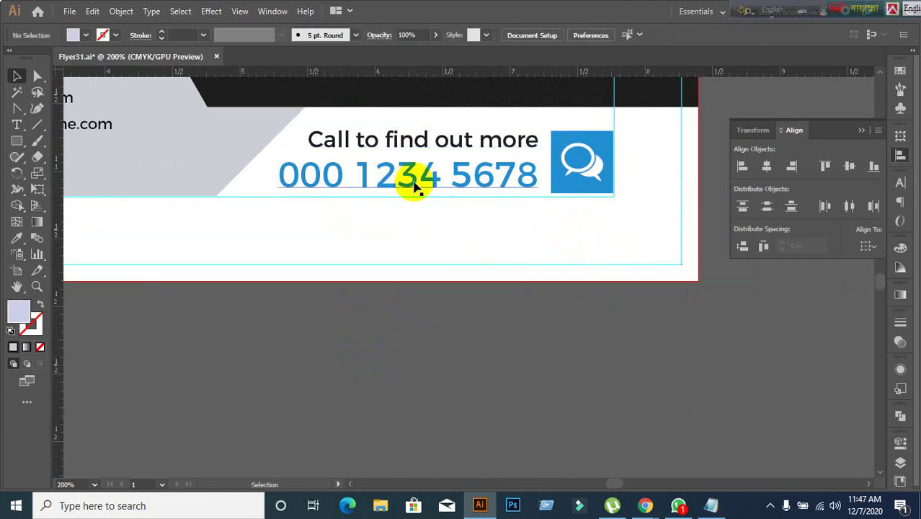
click(411, 176)
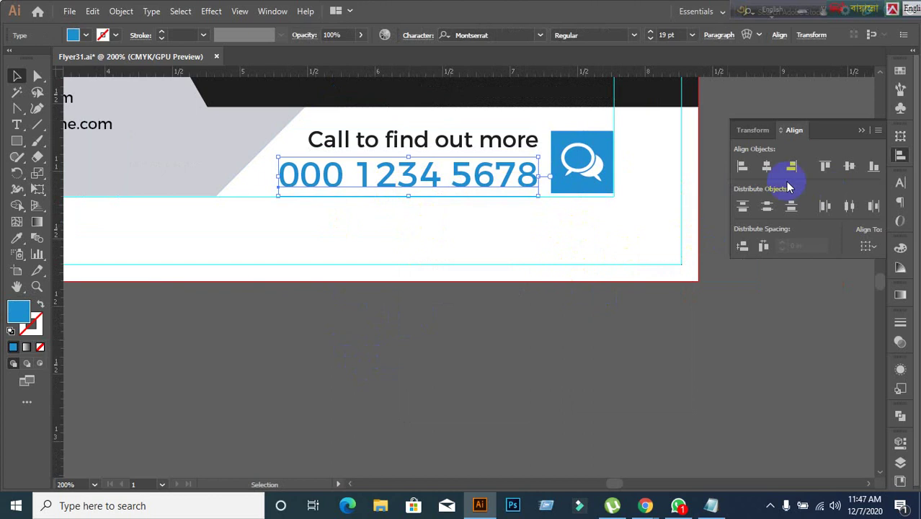
click(899, 186)
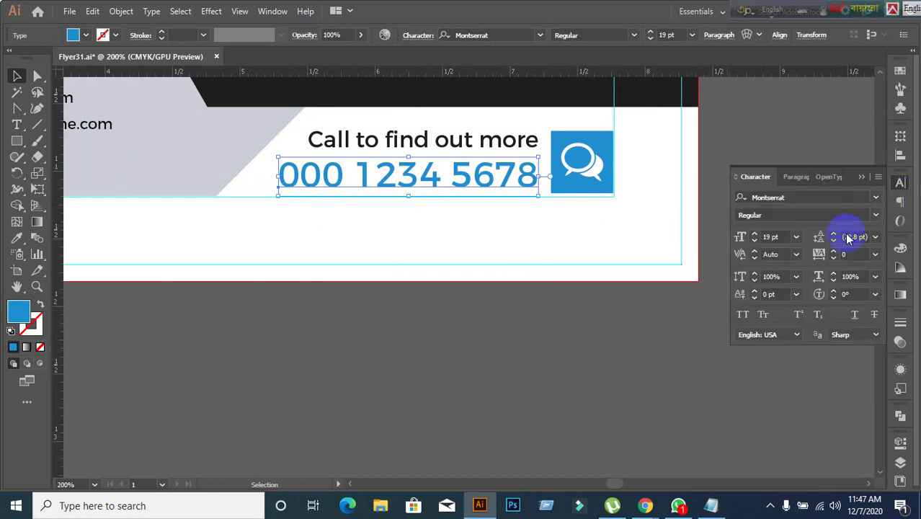
click(780, 231)
key(Down)
key(Down)
key(Down)
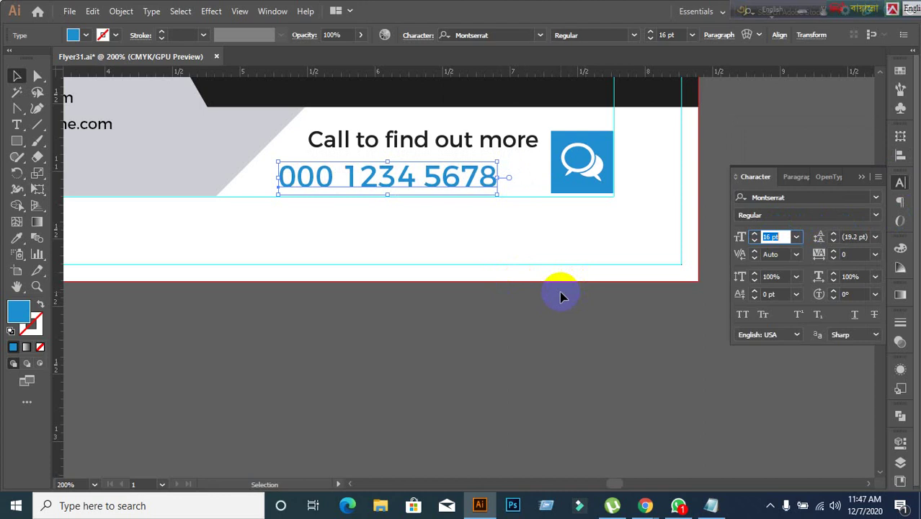
scroll(562, 297, down, 4)
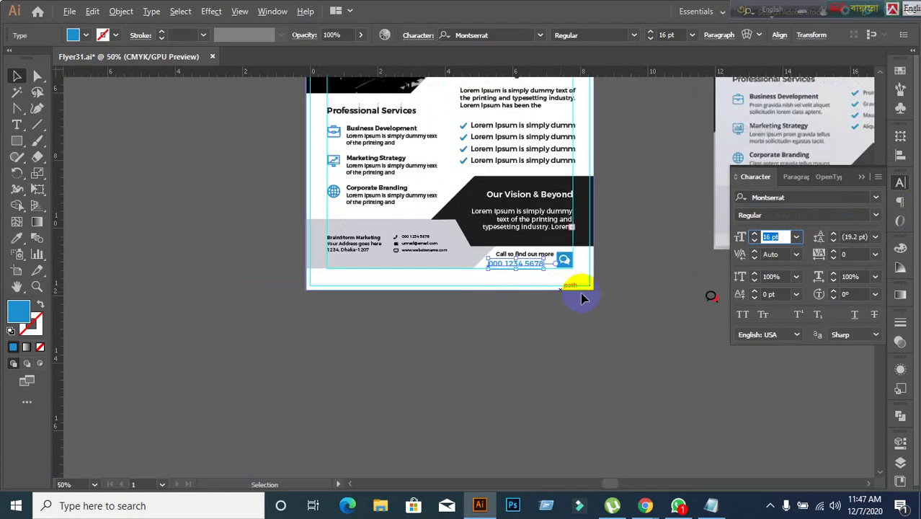
drag(581, 298, 539, 297)
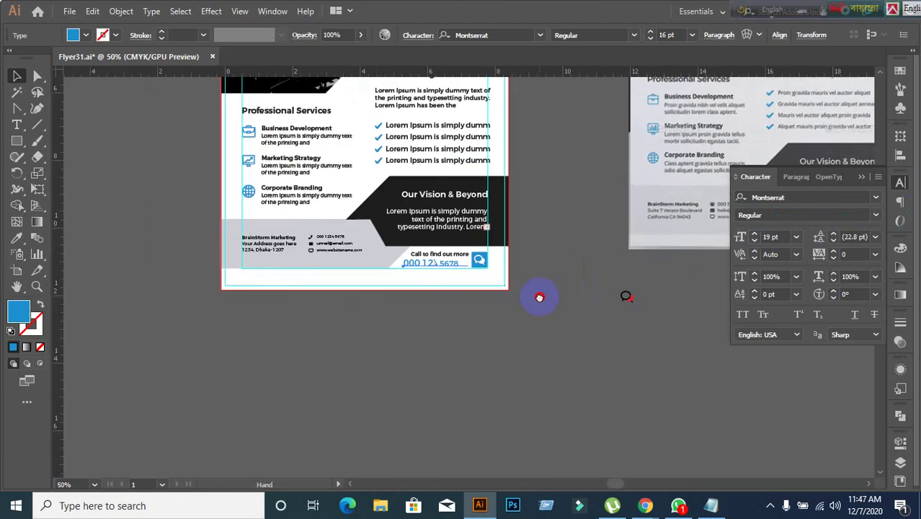
scroll(479, 296, up, 1)
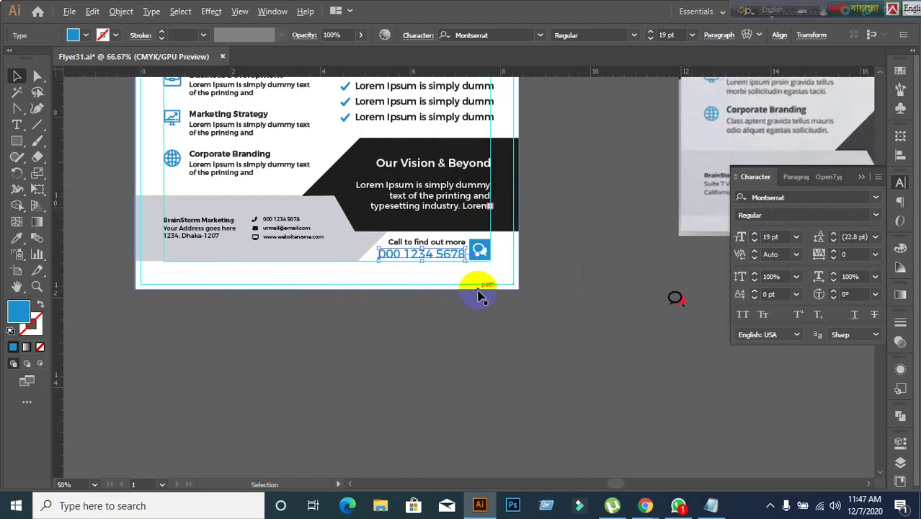
scroll(478, 295, up, 1)
click(460, 305)
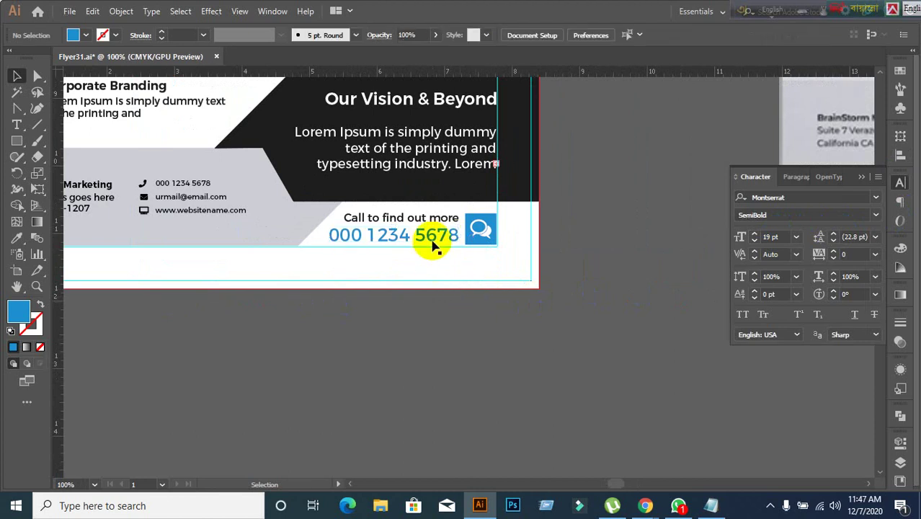
click(445, 247)
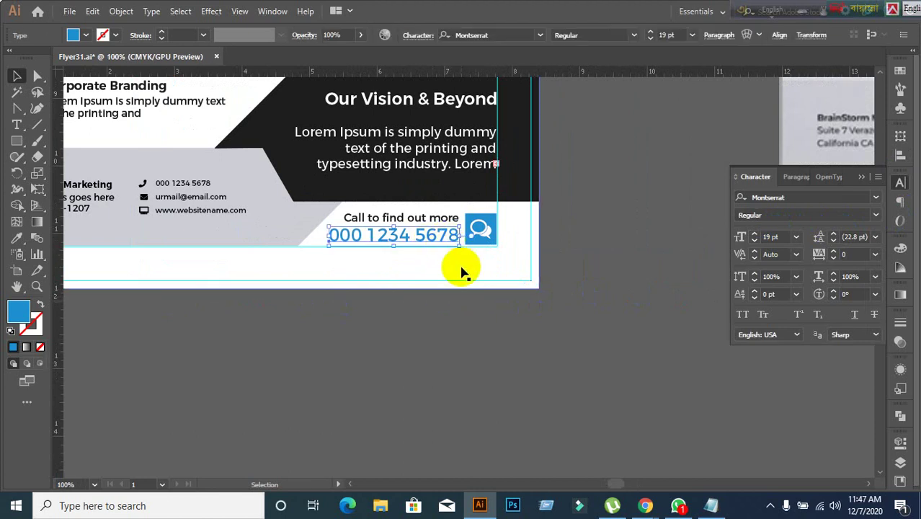
click(440, 237)
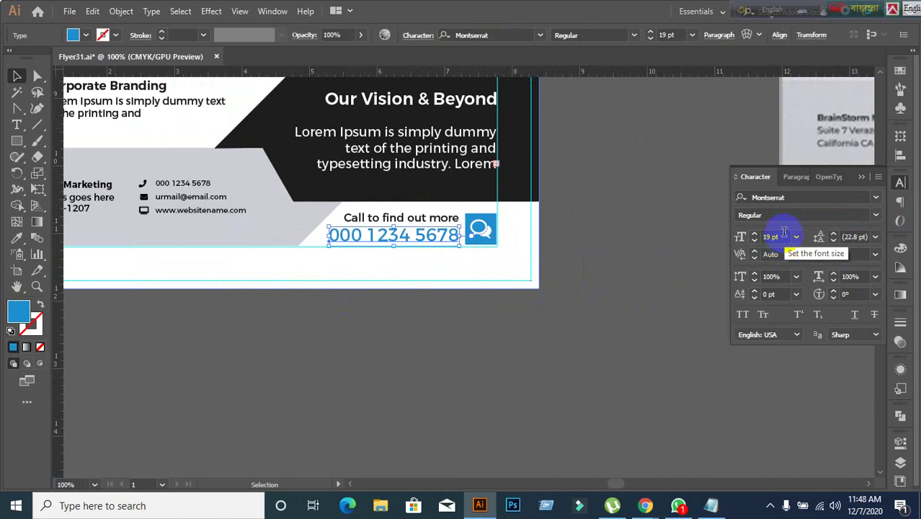
key(Down)
key(Down)
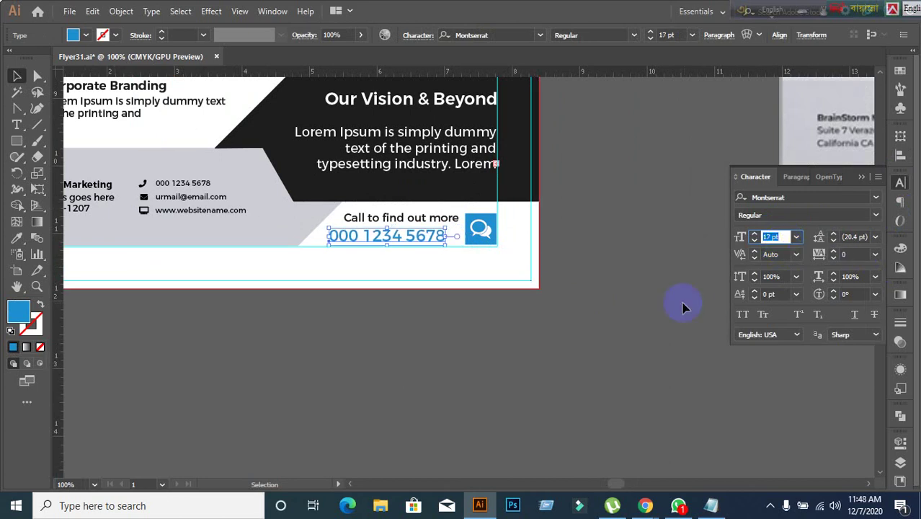
Reduce the Call to find out more text to 11 pt.
click(565, 324)
click(386, 219)
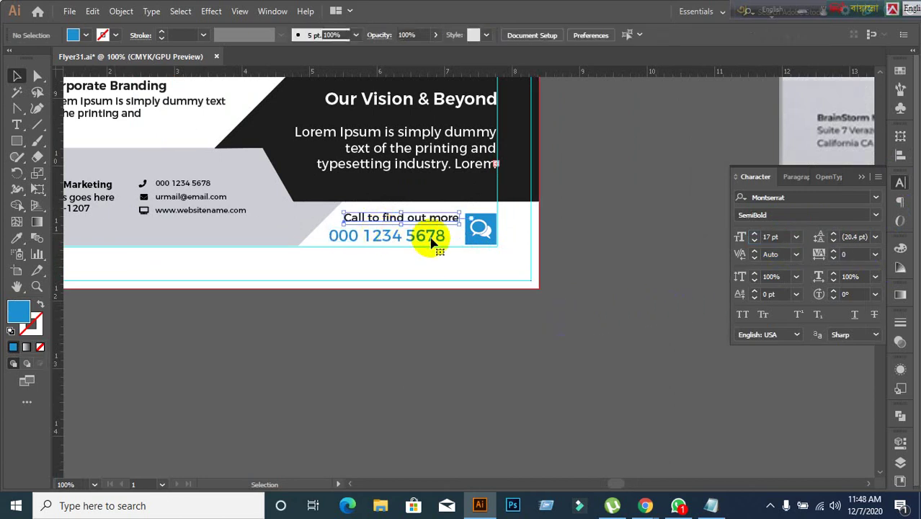
key(Down)
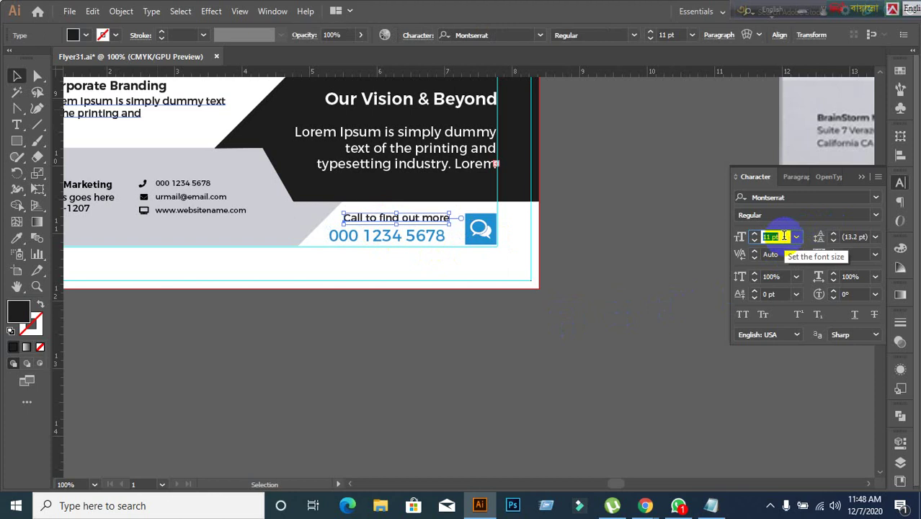
click(405, 284)
Nudge Call to find out more down, shift the text right, and enlarge the chat icon.
scroll(436, 274, up, 1)
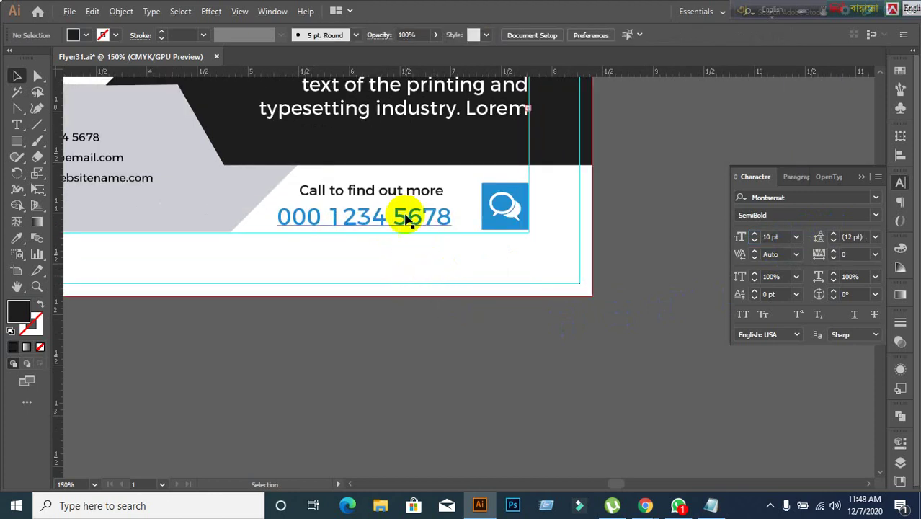
click(410, 215)
click(439, 283)
click(405, 192)
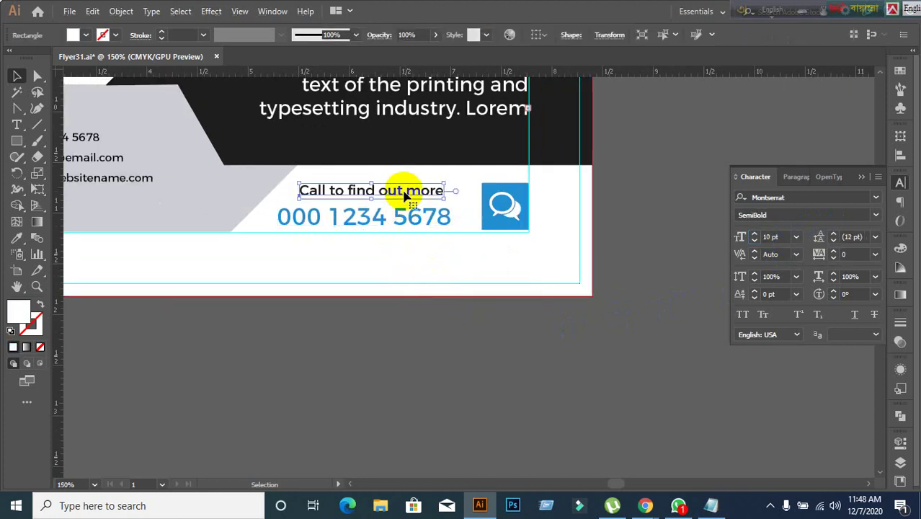
drag(404, 194, 406, 200)
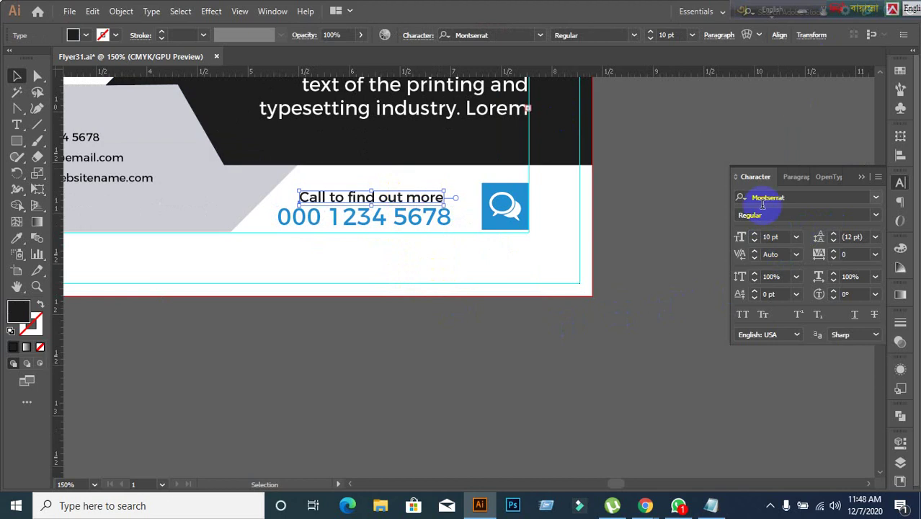
click(433, 221)
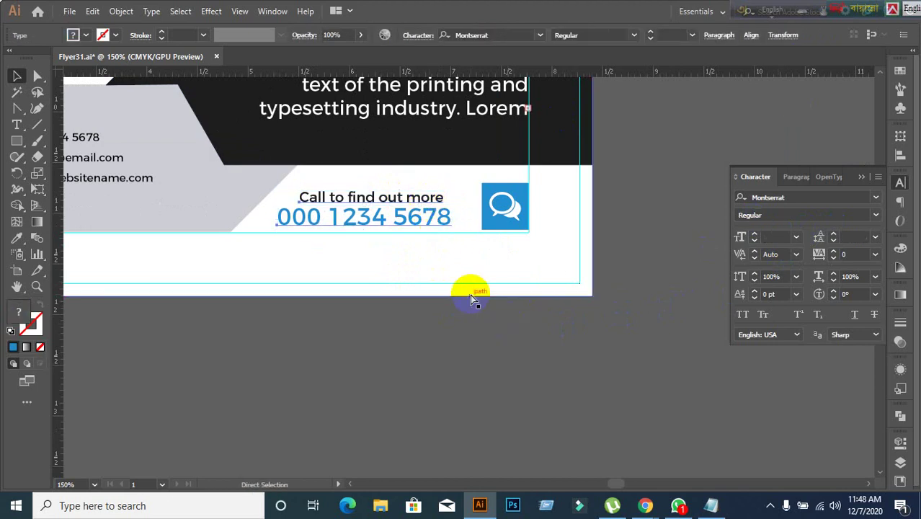
click(426, 229)
drag(426, 230, 443, 227)
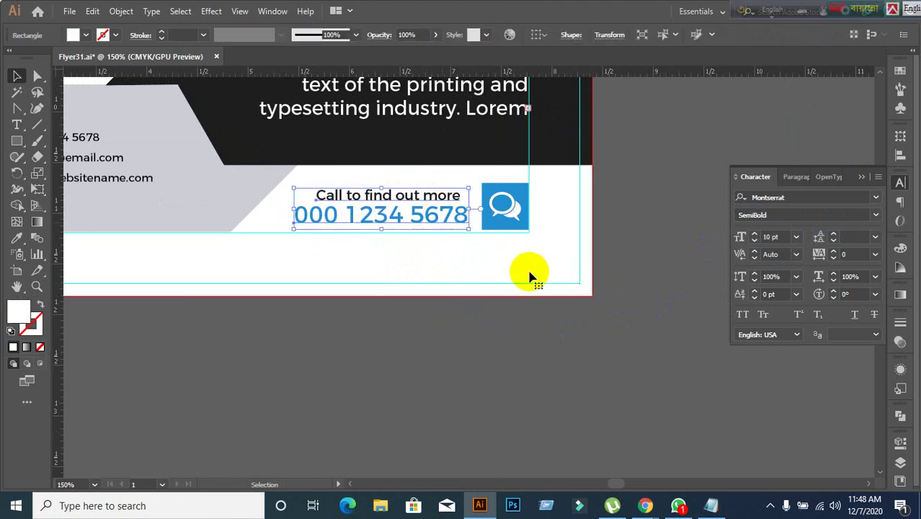
click(499, 207)
drag(528, 183, 534, 178)
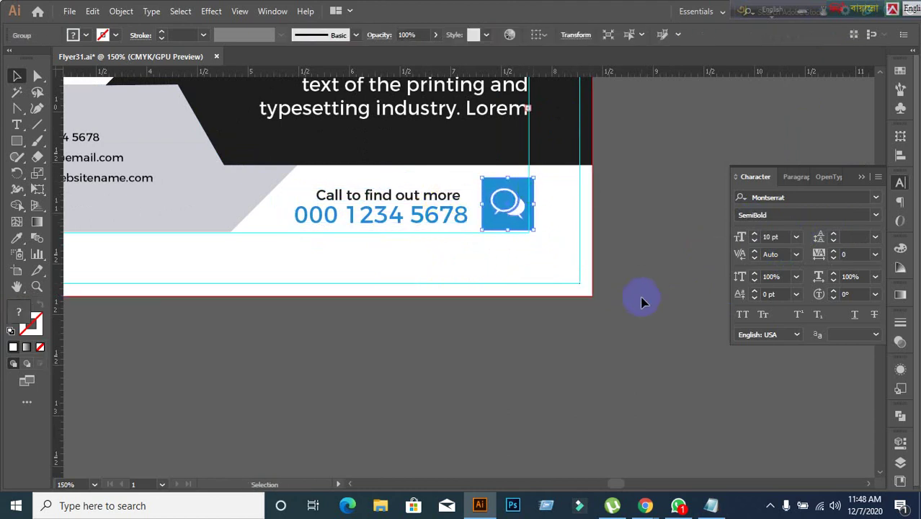
click(641, 301)
Vertically centre the phone number group against the chat icon.
click(412, 212)
shift+click(509, 215)
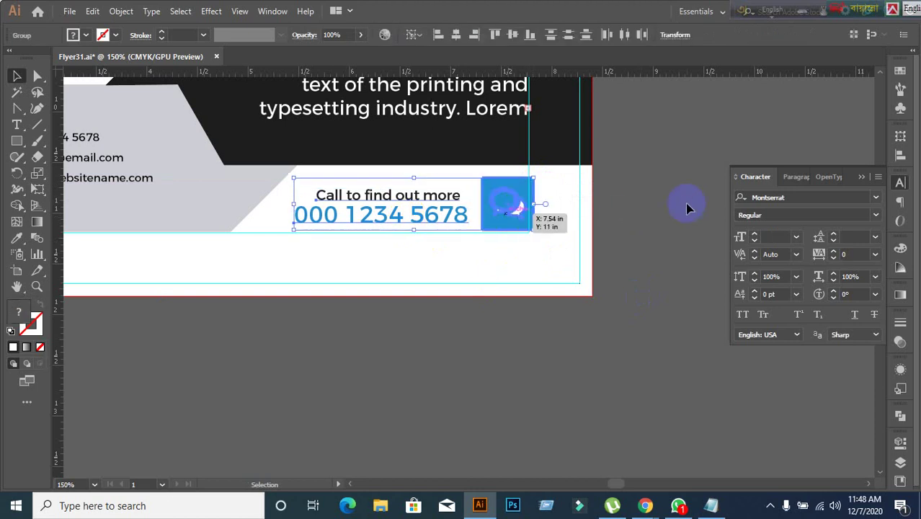
click(900, 154)
click(848, 168)
click(580, 336)
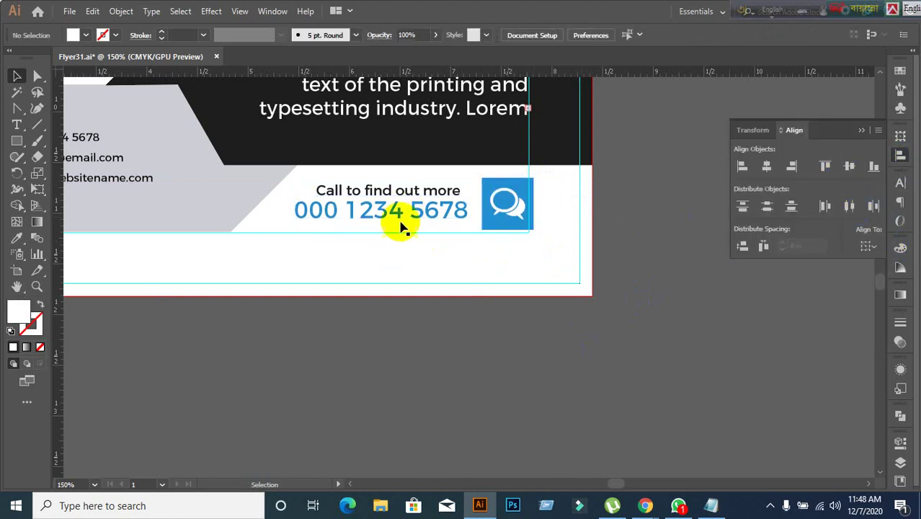
Ungroup the phone number group into separate objects.
right_click(404, 213)
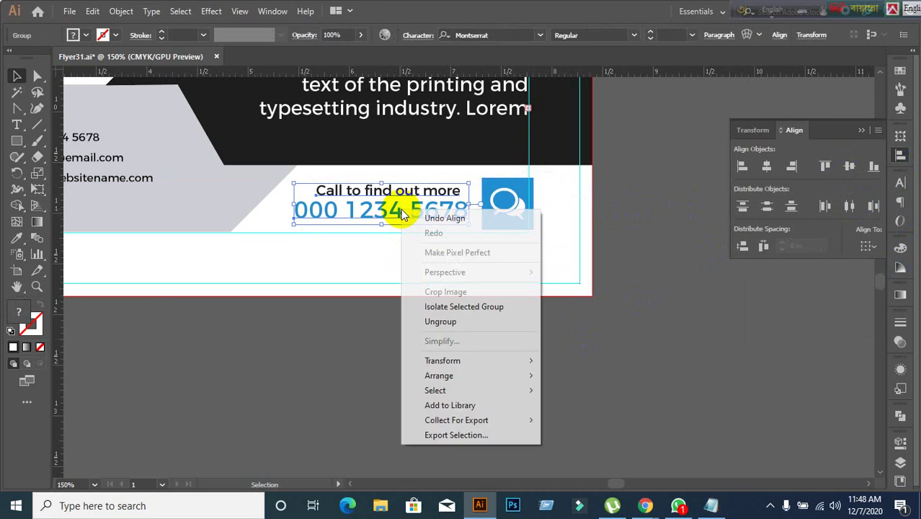
click(426, 321)
click(319, 384)
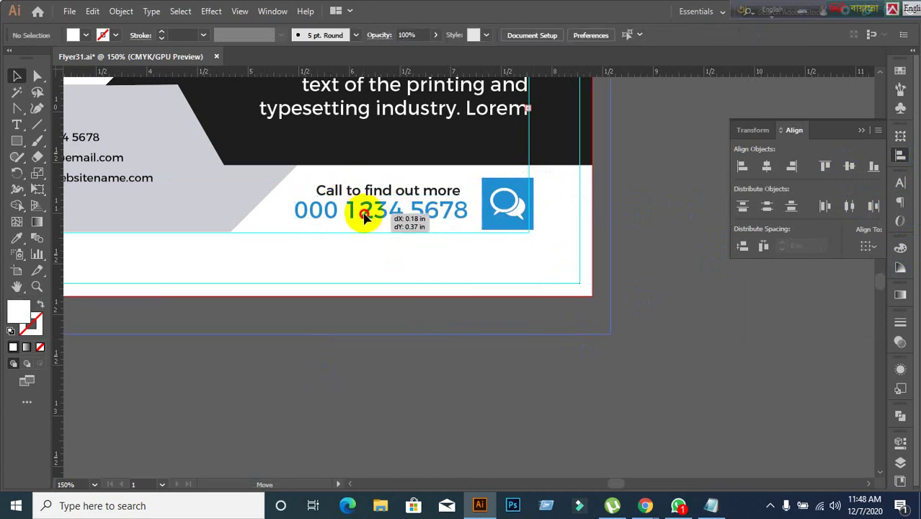
click(392, 295)
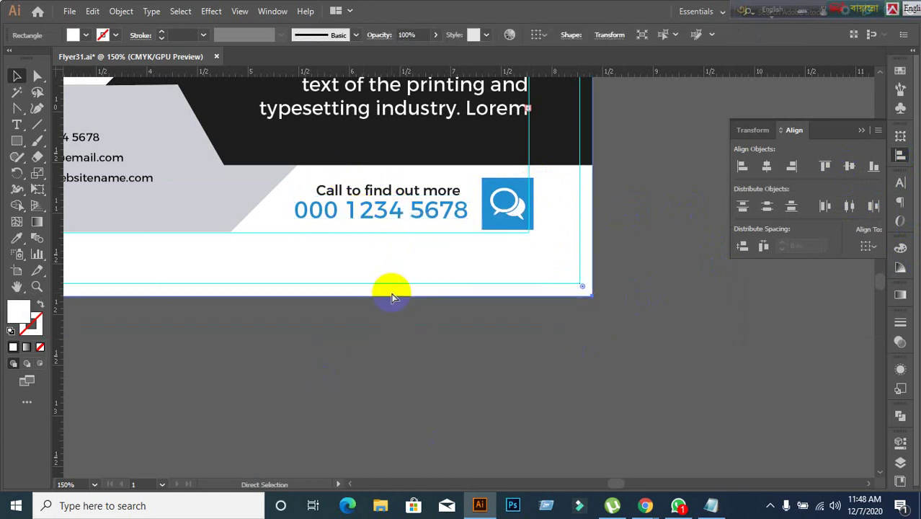
click(393, 298)
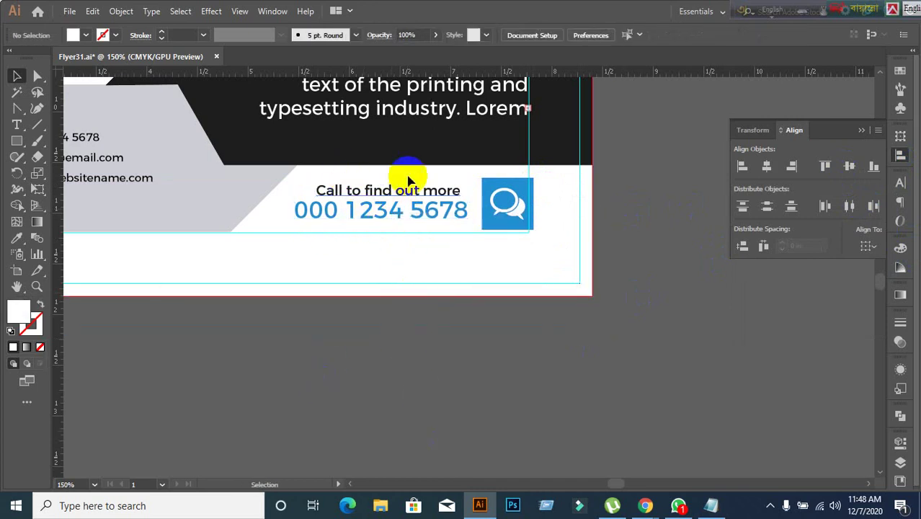
click(425, 213)
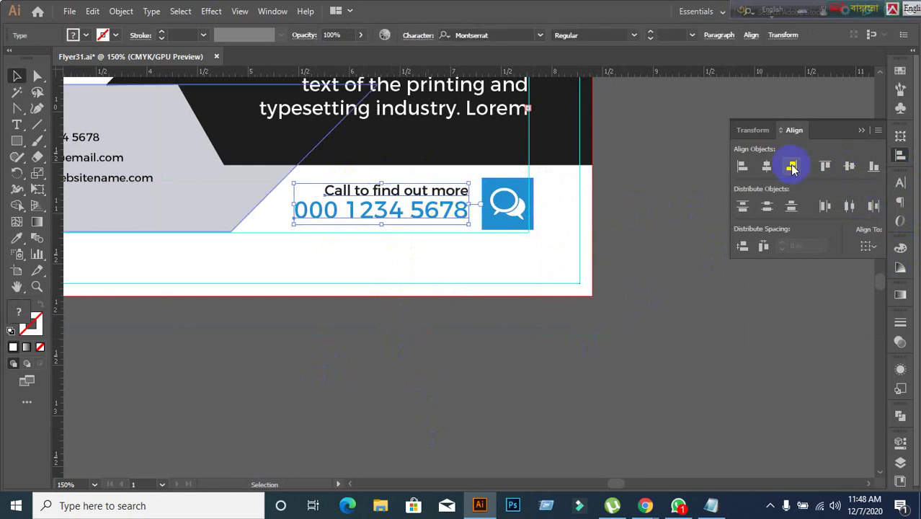
click(506, 298)
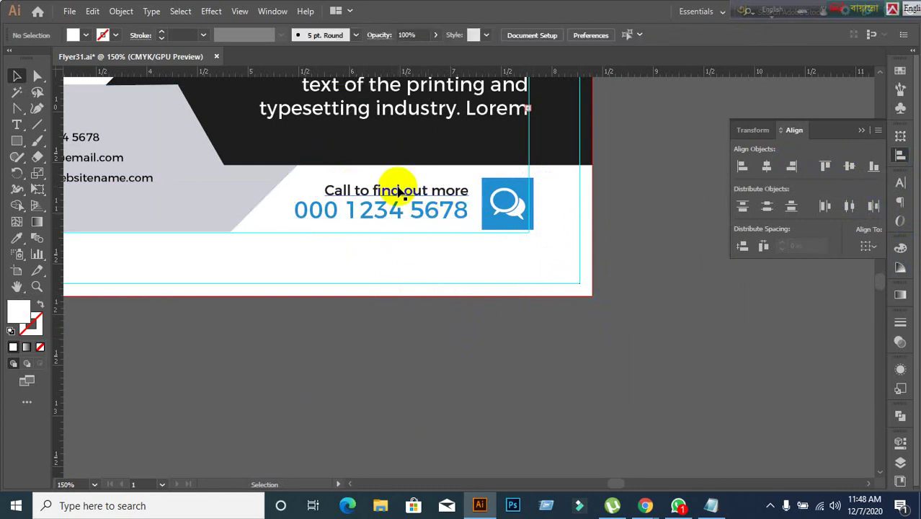
Try vertically centring the call-to-action text on the chat icon, then undo it.
drag(396, 179, 478, 260)
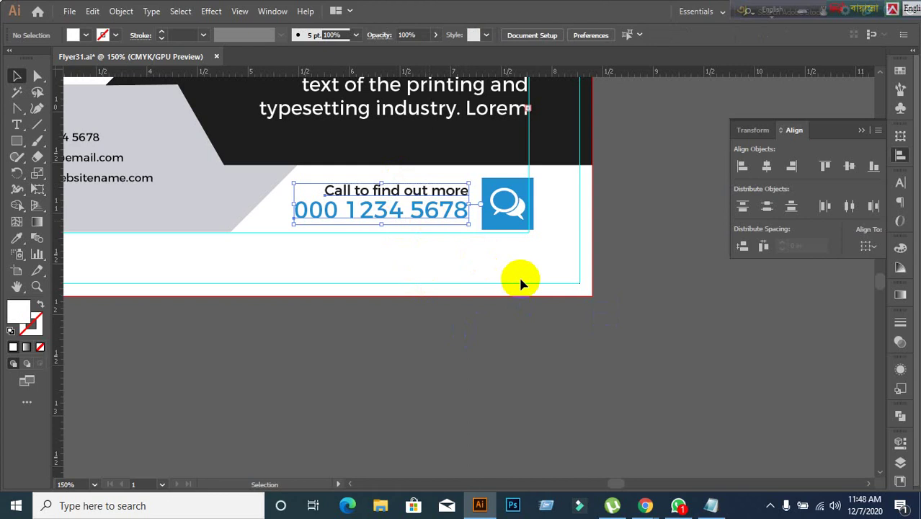
click(490, 225)
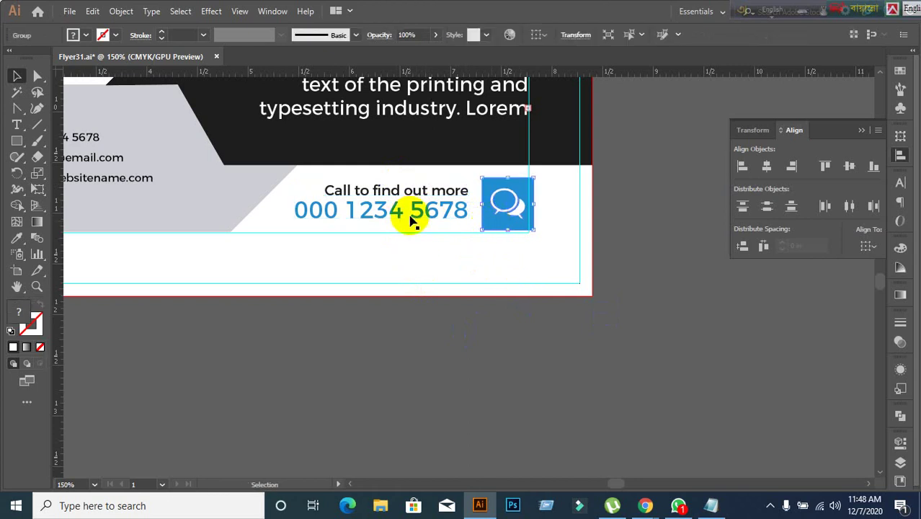
shift+click(409, 216)
click(493, 225)
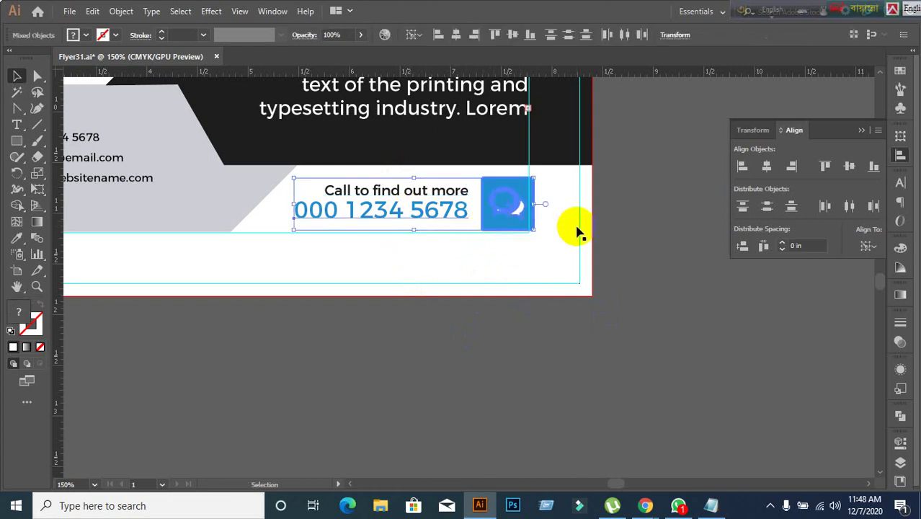
click(849, 165)
key(ctrl+z)
click(655, 301)
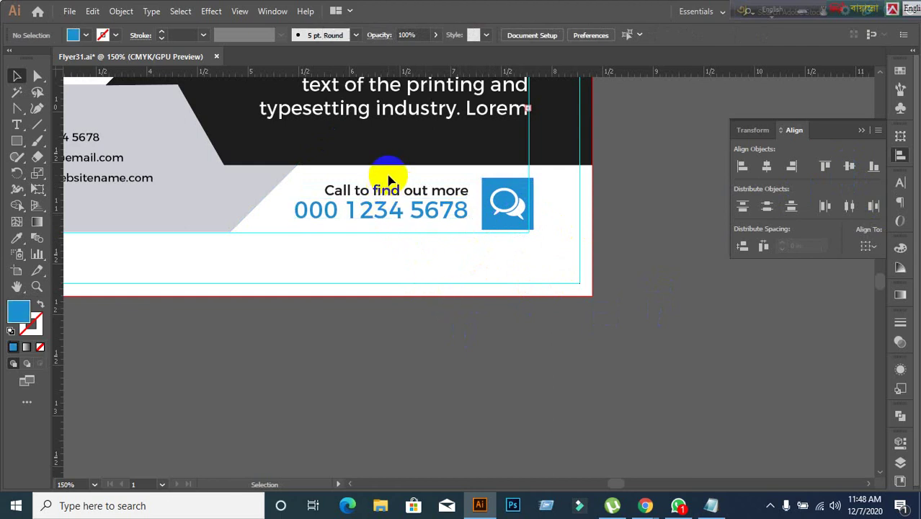
Group the call-to-action text with the chat icon using Ctrl+G.
click(409, 208)
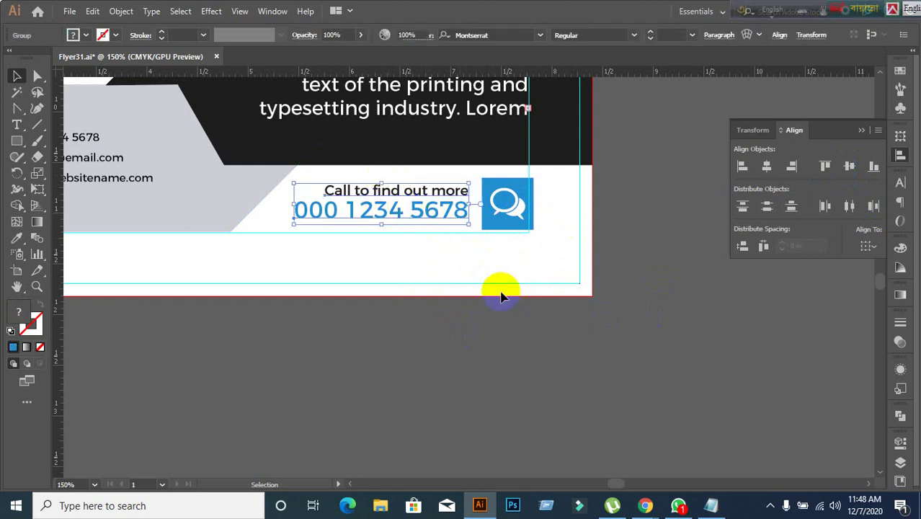
click(500, 289)
click(426, 225)
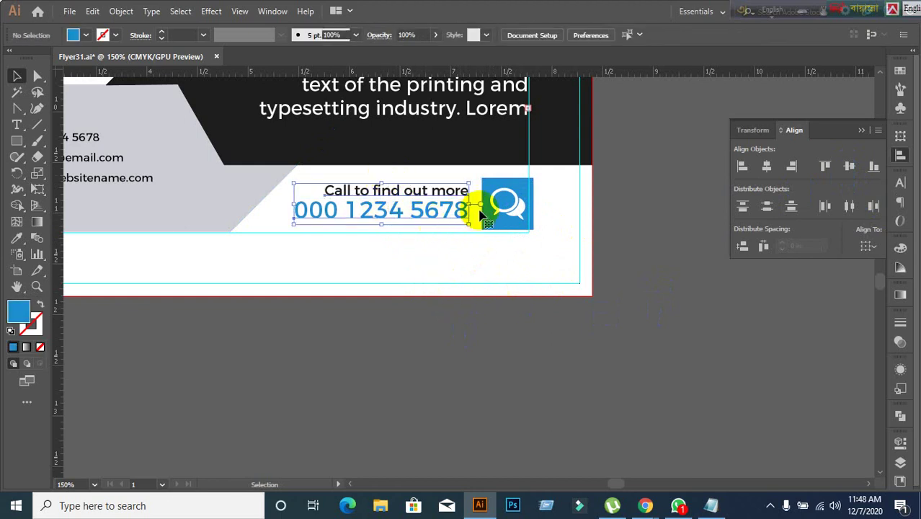
shift+click(480, 215)
key(ctrl+g)
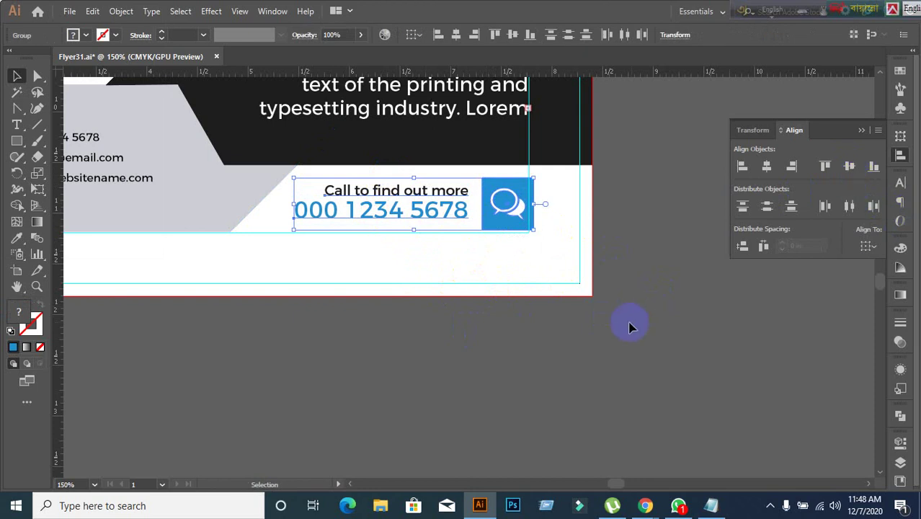
click(686, 324)
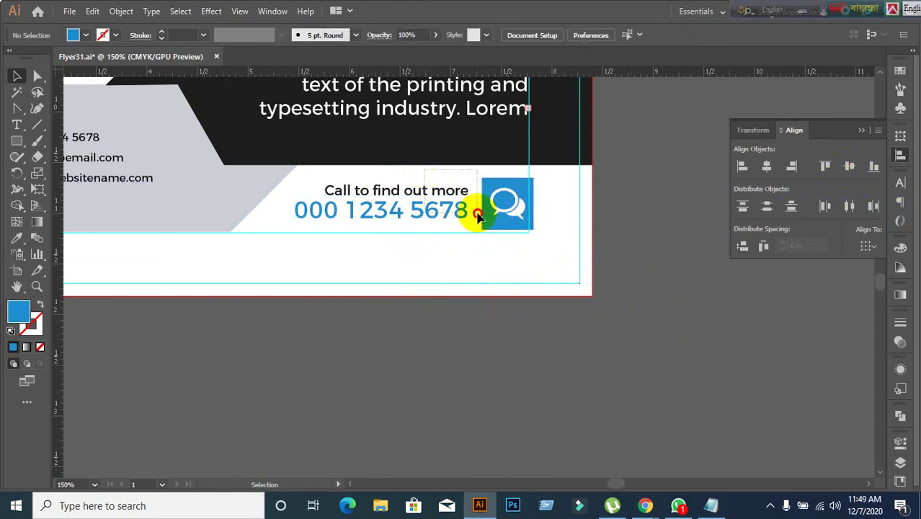
Right-align the text-and-icon group with the Our Vision & Beyond paragraph.
drag(478, 215, 550, 274)
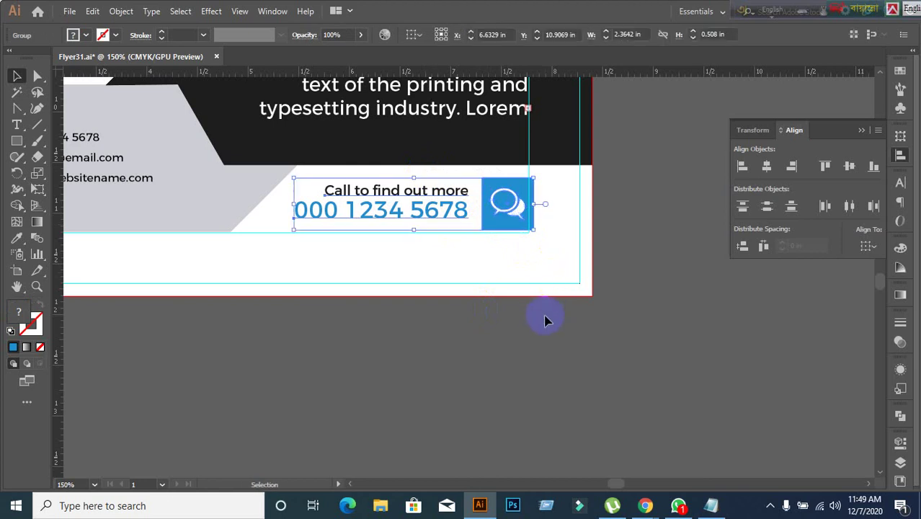
drag(411, 199, 604, 281)
scroll(604, 281, down, 1)
shift+click(507, 155)
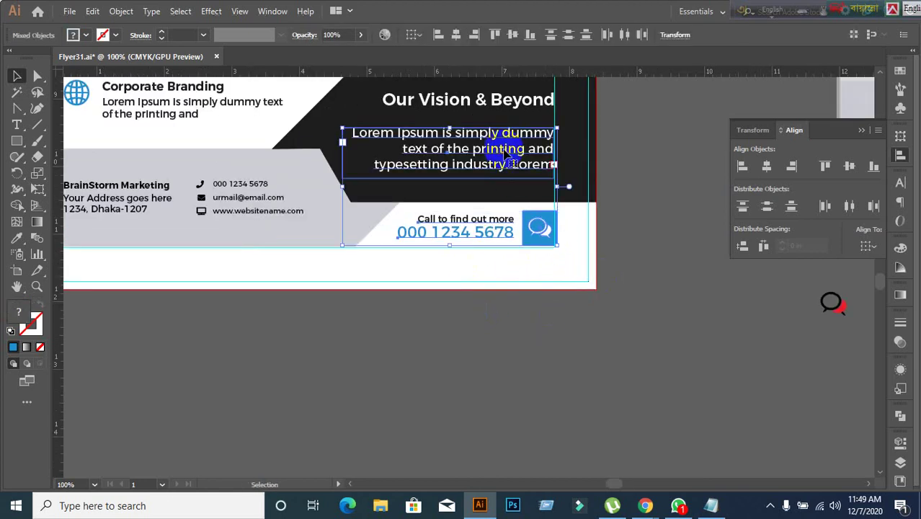
click(792, 166)
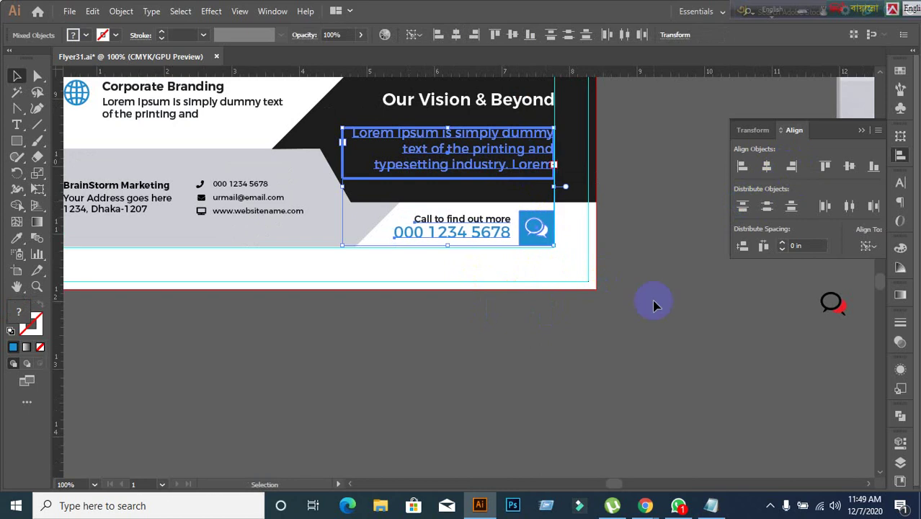
click(496, 293)
Bottom-align the text-and-icon group to the grey band as key object.
click(487, 237)
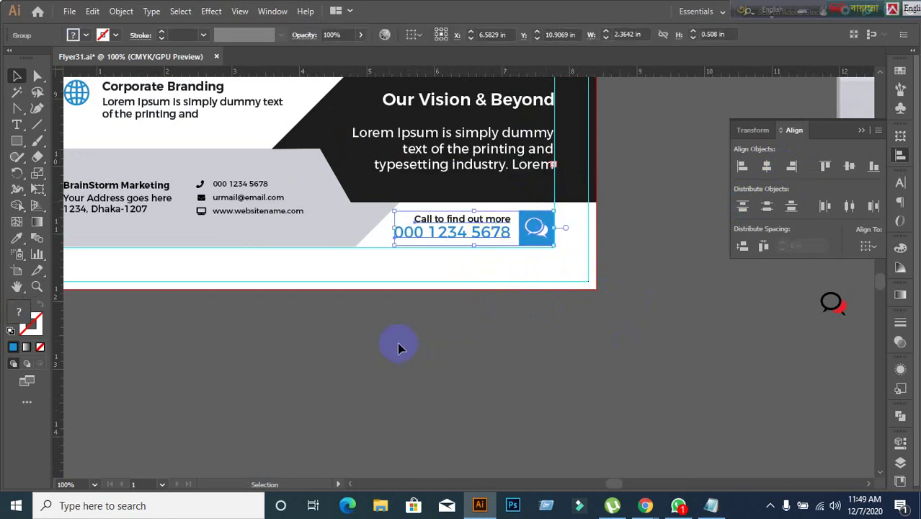
shift+click(211, 244)
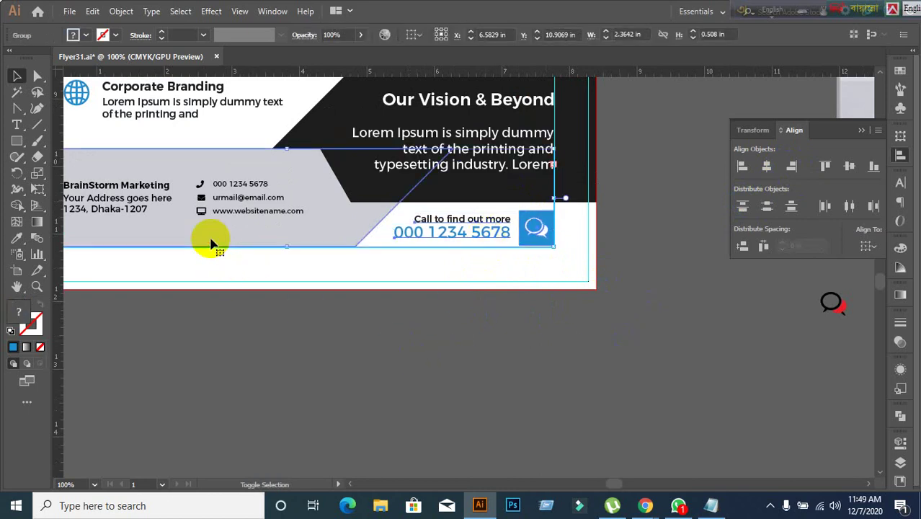
click(164, 243)
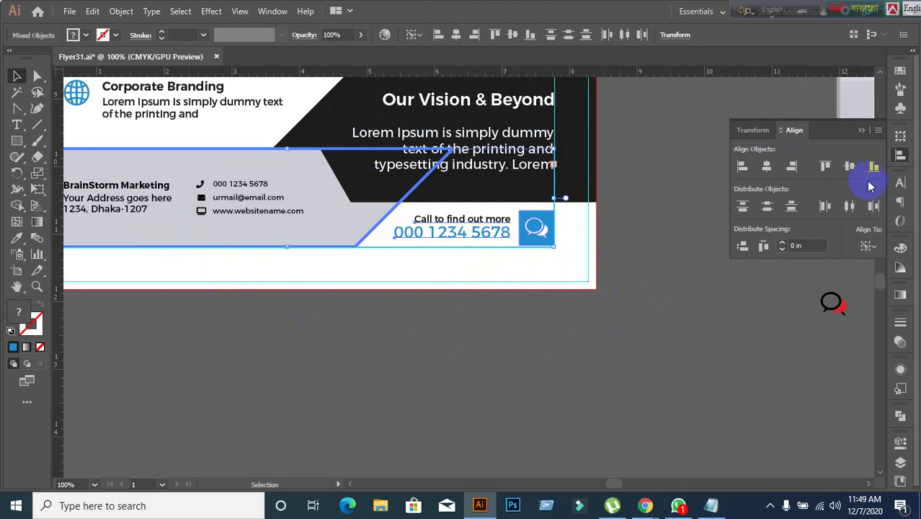
click(874, 168)
click(568, 376)
key(ctrl+minus)
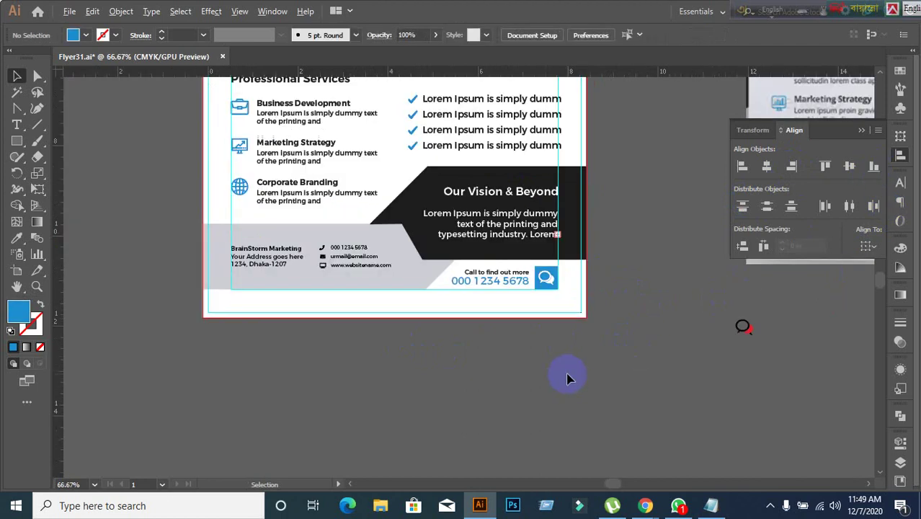
key(ctrl+minus)
drag(609, 386, 508, 398)
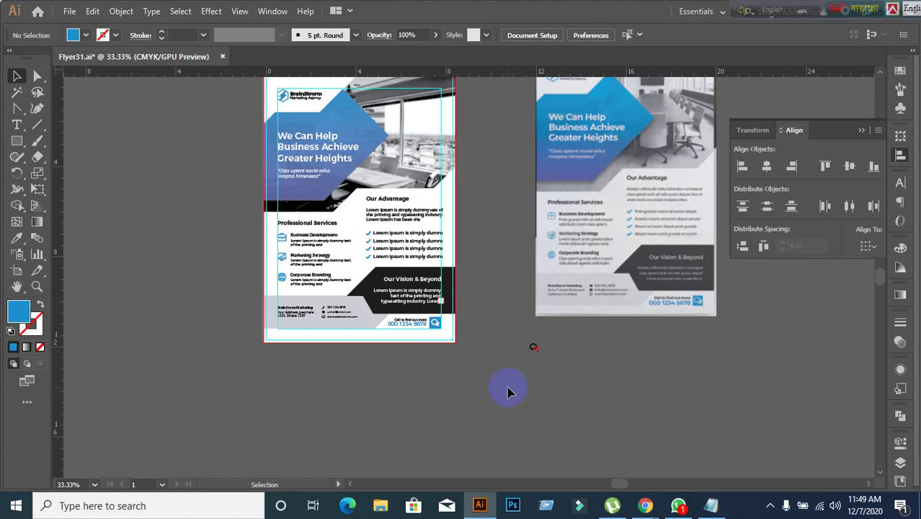
scroll(503, 316, up, 1)
scroll(475, 296, up, 1)
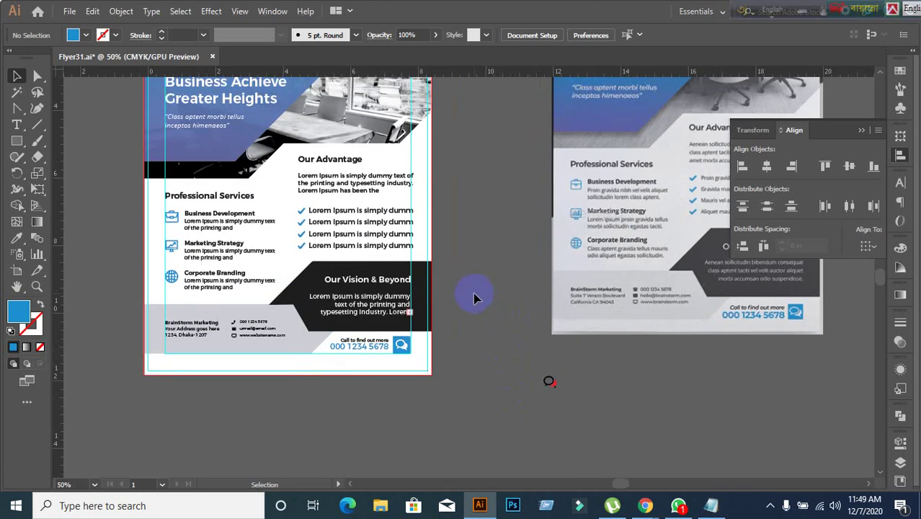
scroll(459, 337, up, 1)
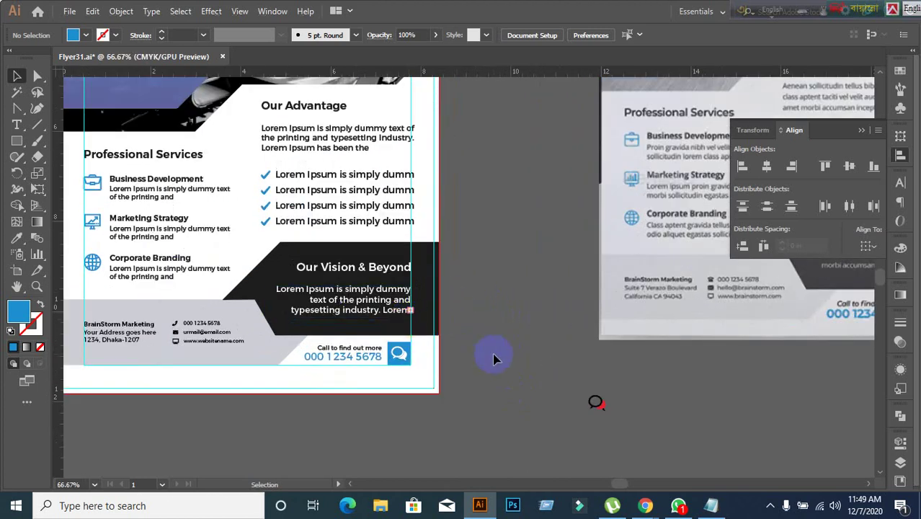
scroll(494, 353, up, 1)
scroll(488, 353, down, 1)
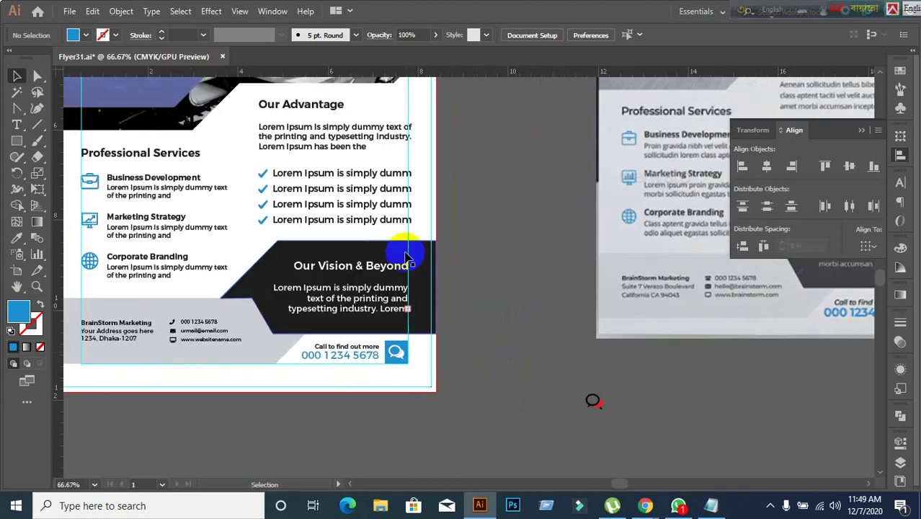
scroll(461, 304, up, 1)
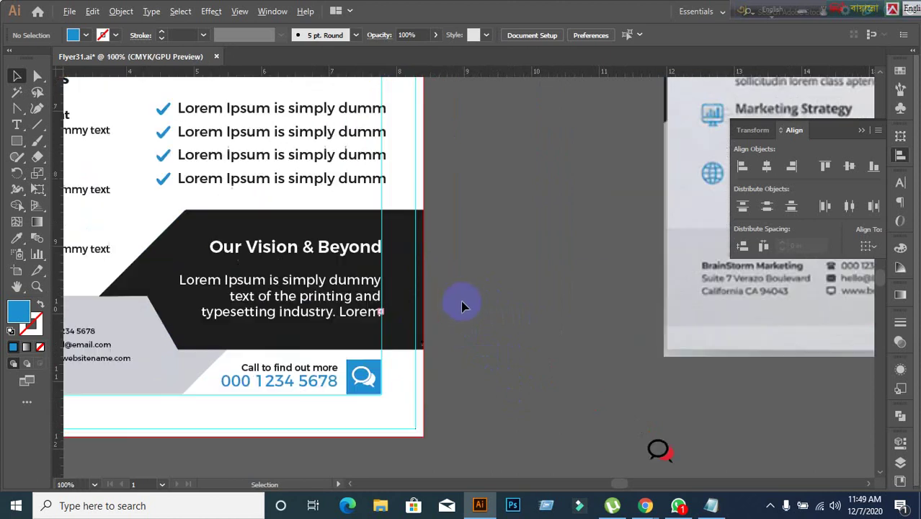
scroll(462, 310, down, 1)
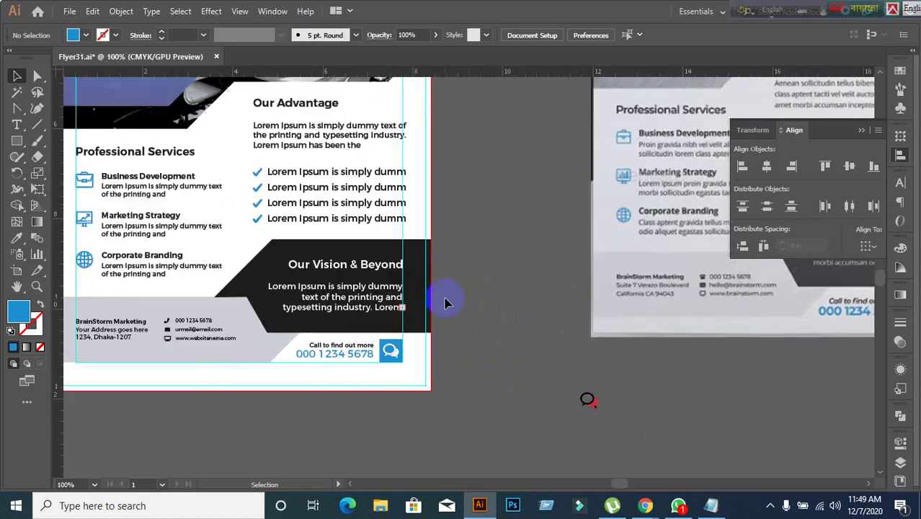
click(349, 143)
click(234, 100)
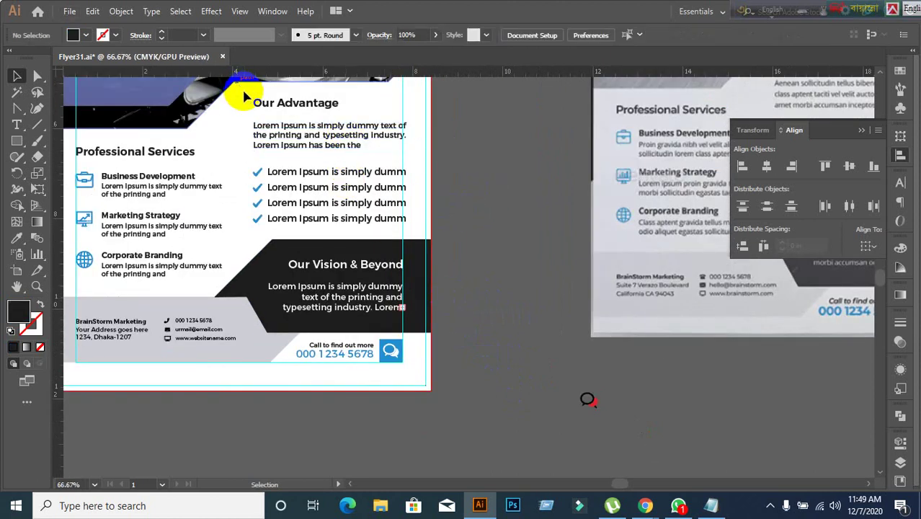
drag(245, 100, 482, 256)
click(479, 255)
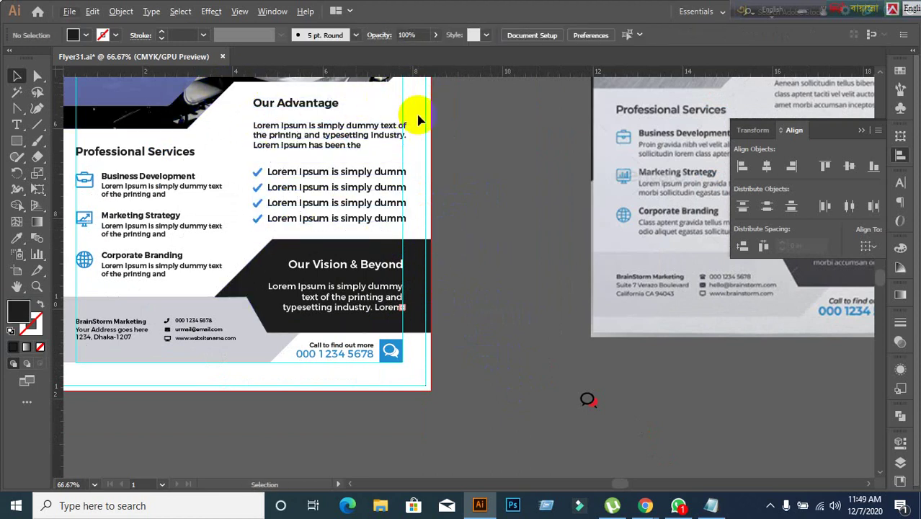
scroll(484, 211, up, 1)
scroll(425, 222, down, 1)
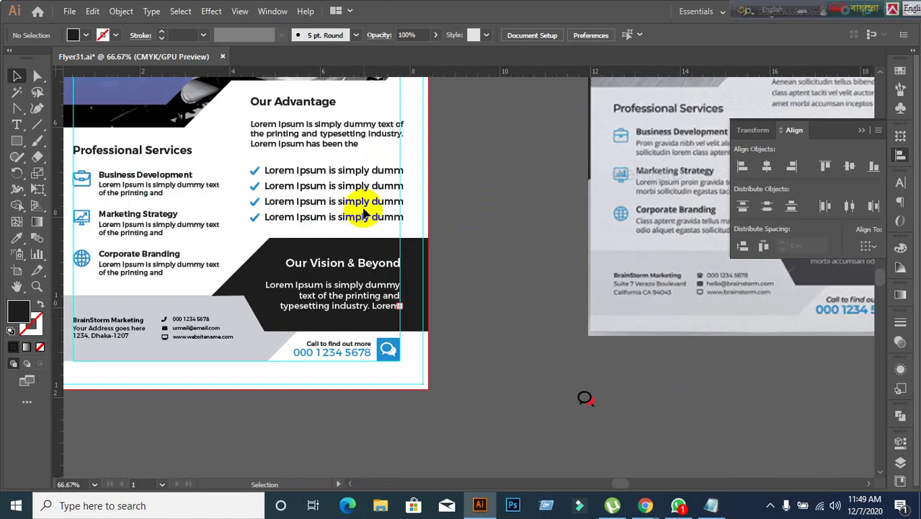
Try selecting the Our Advantage group with the Vision text, zooming in on the heading.
click(355, 201)
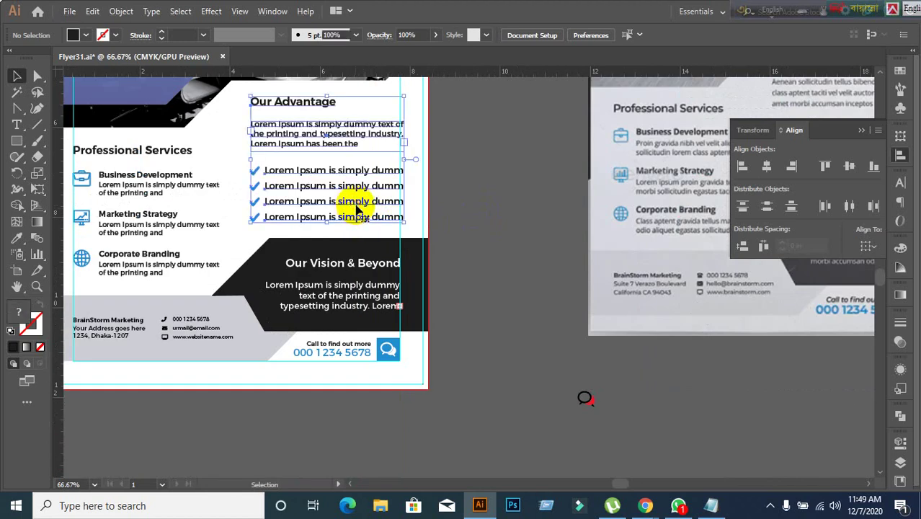
shift+click(353, 292)
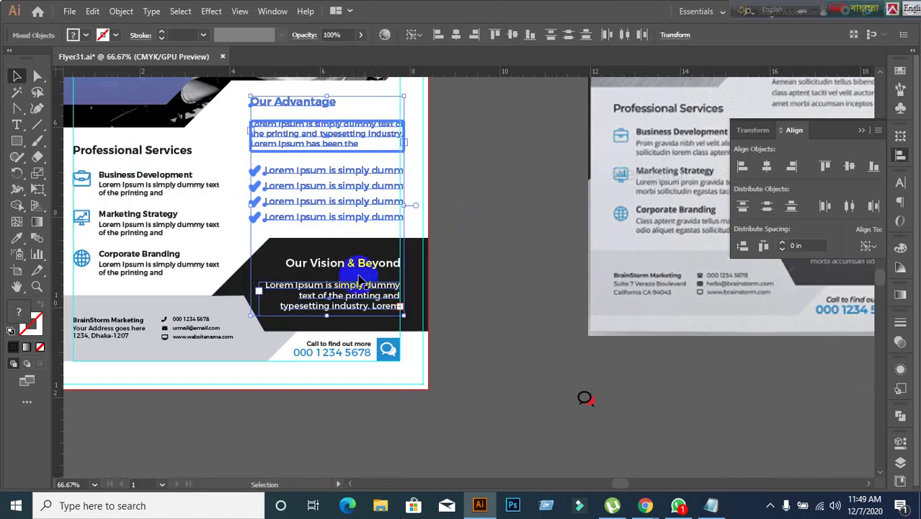
click(481, 281)
click(320, 202)
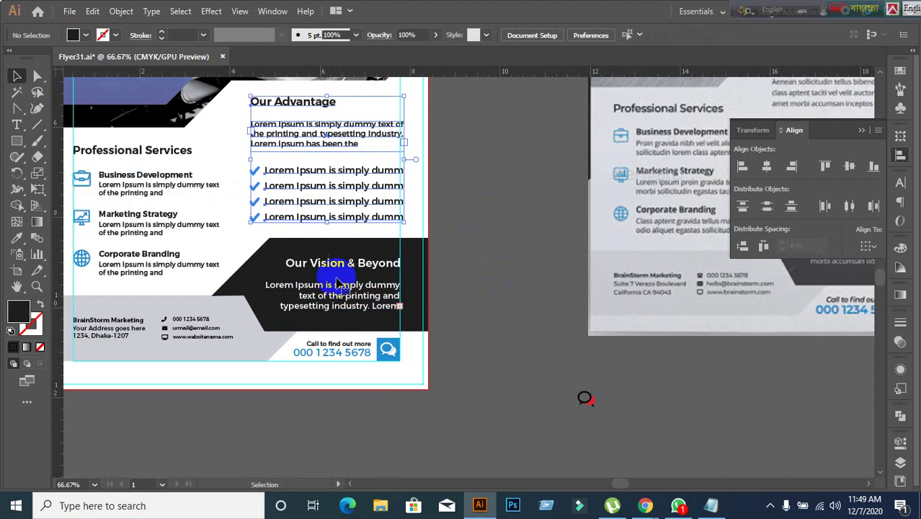
shift+click(340, 290)
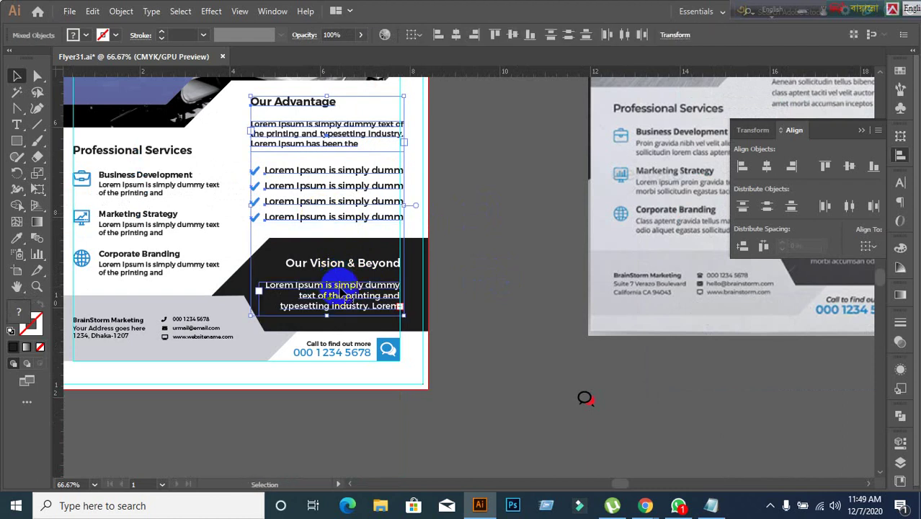
click(344, 263)
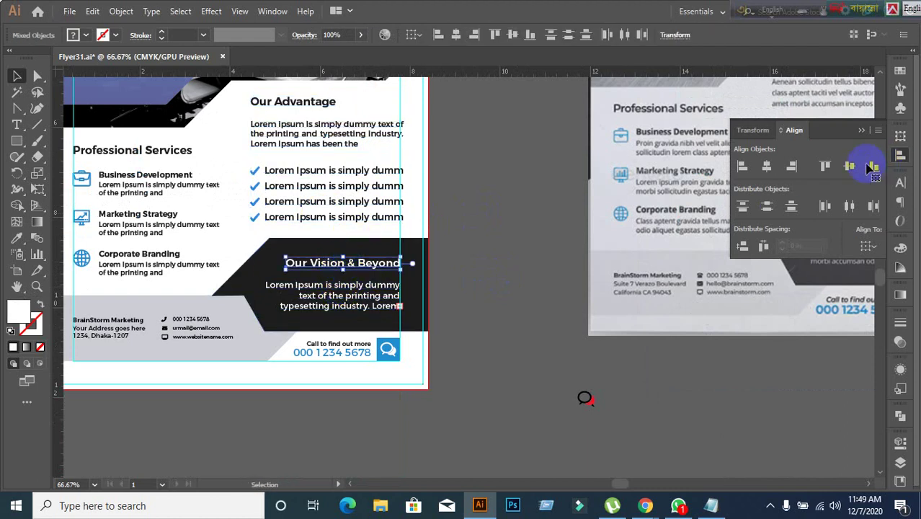
click(495, 240)
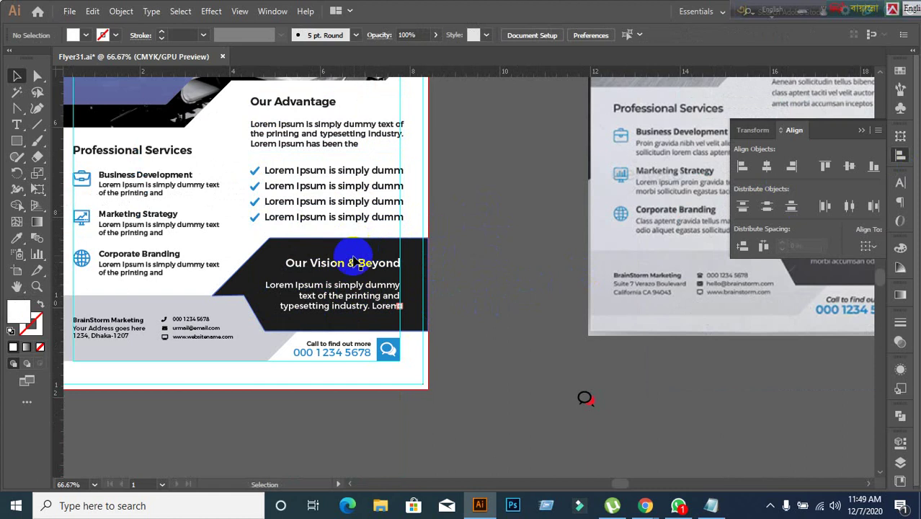
click(335, 222)
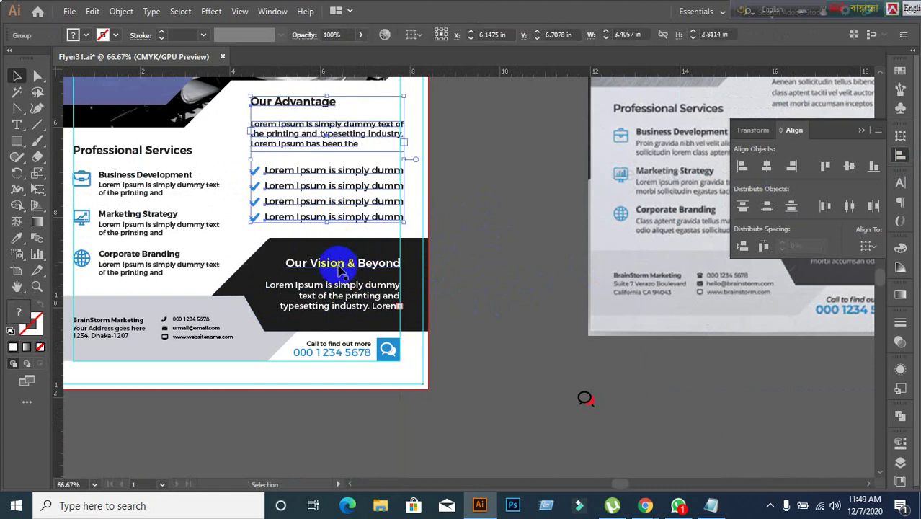
double_click(344, 269)
key(ctrl+equal)
key(ctrl+equal)
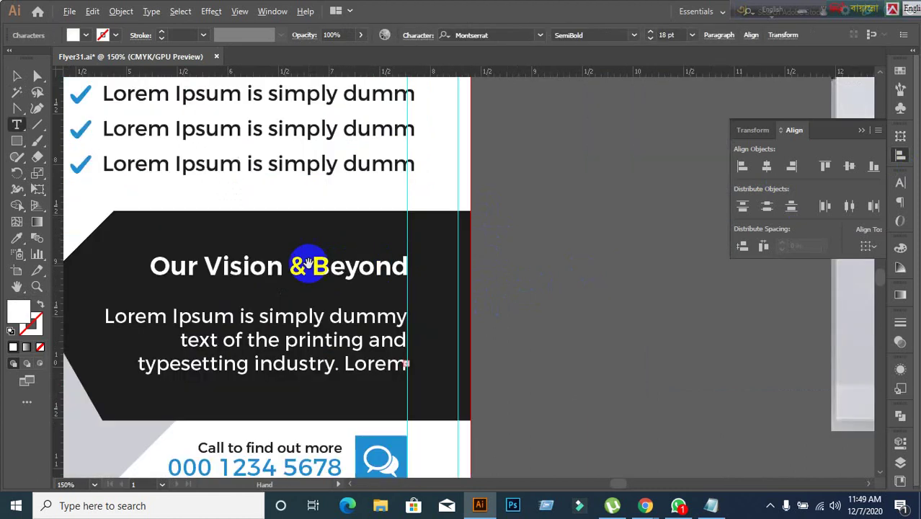
click(17, 76)
click(547, 329)
Right-align the checklist lines to the Our Vision & Beyond heading as key object.
click(206, 267)
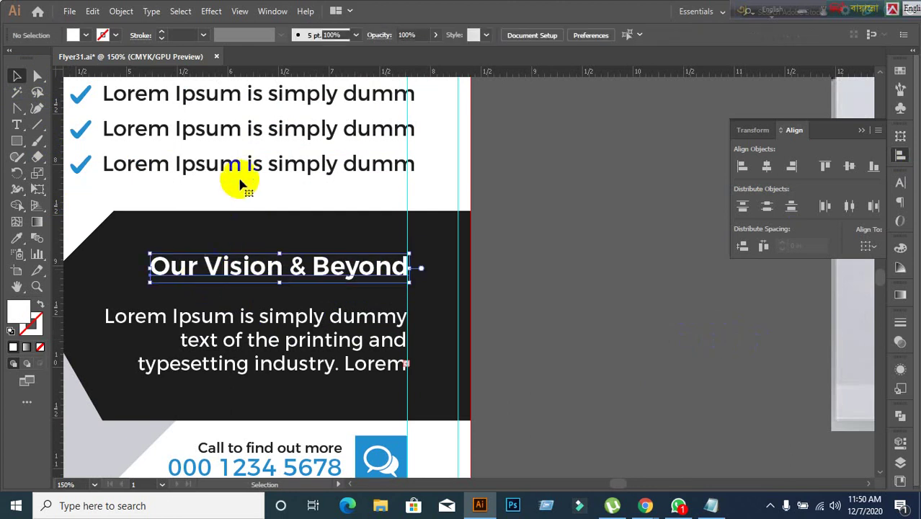
shift+click(261, 163)
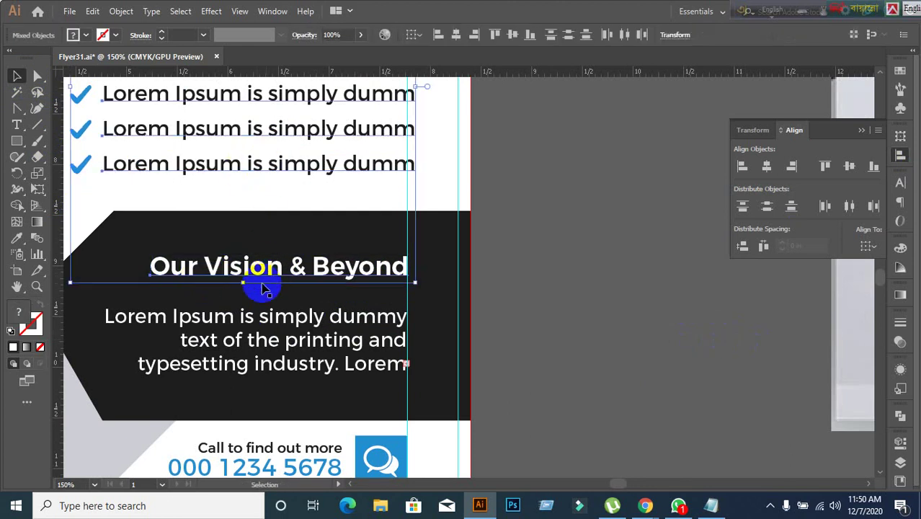
click(261, 278)
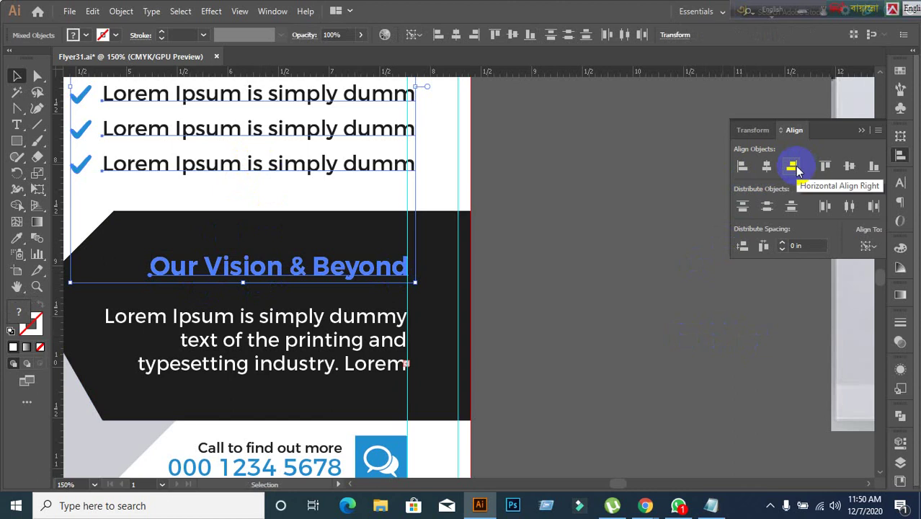
click(793, 168)
click(611, 312)
scroll(617, 314, down, 3)
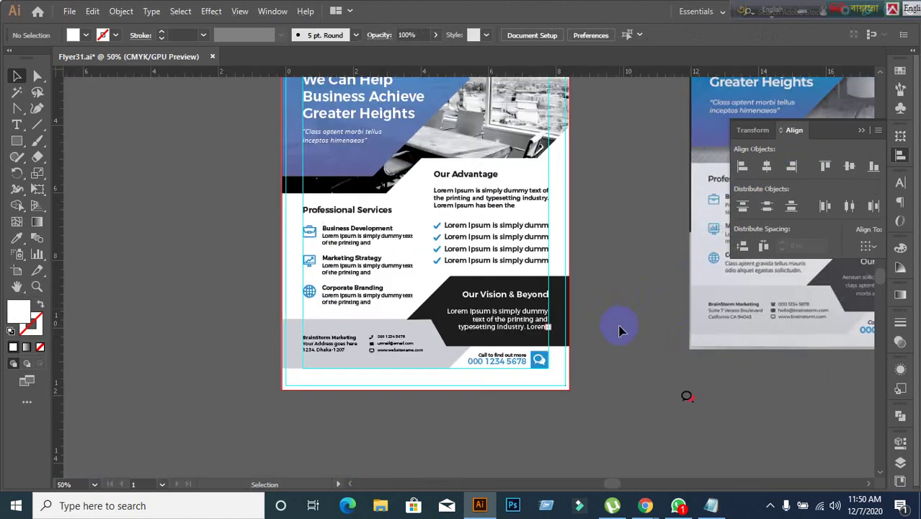
Ungroup the BrainStorm logo at the top of the flyer.
drag(622, 330, 555, 285)
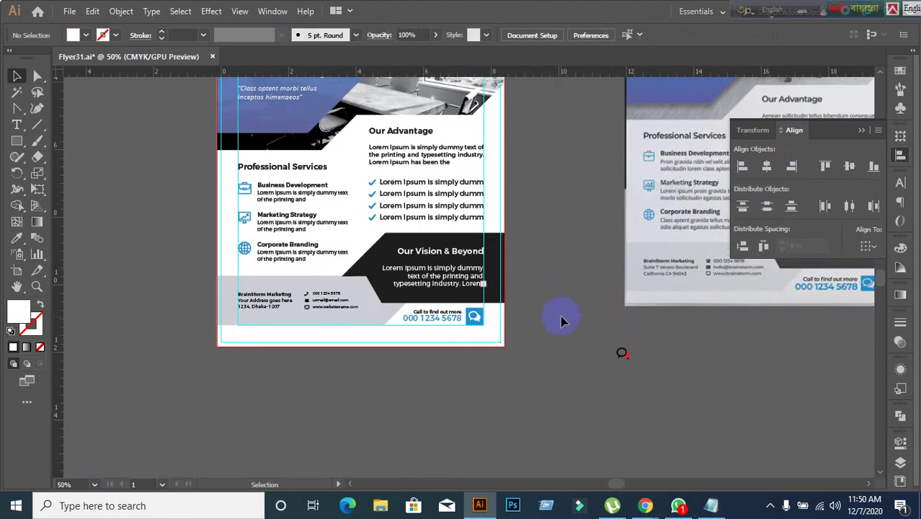
scroll(563, 322, up, 5)
scroll(173, 249, up, 3)
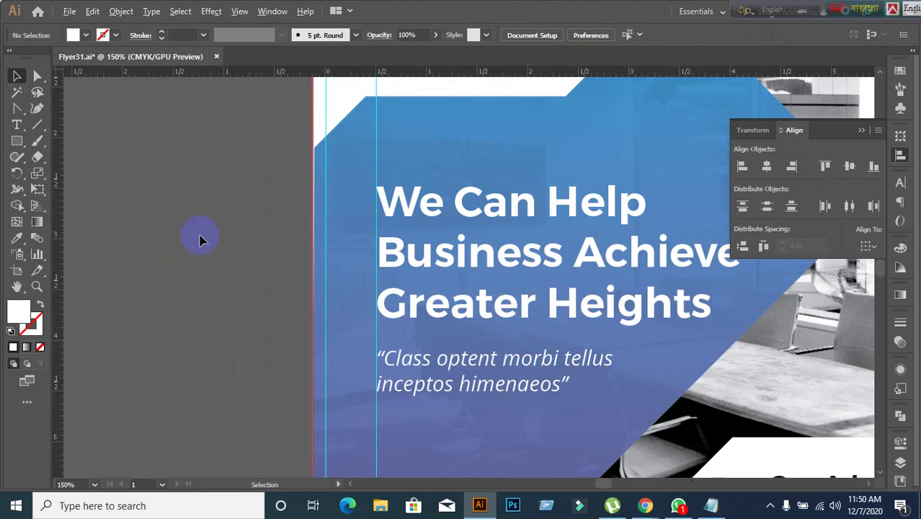
scroll(202, 240, up, 5)
click(376, 182)
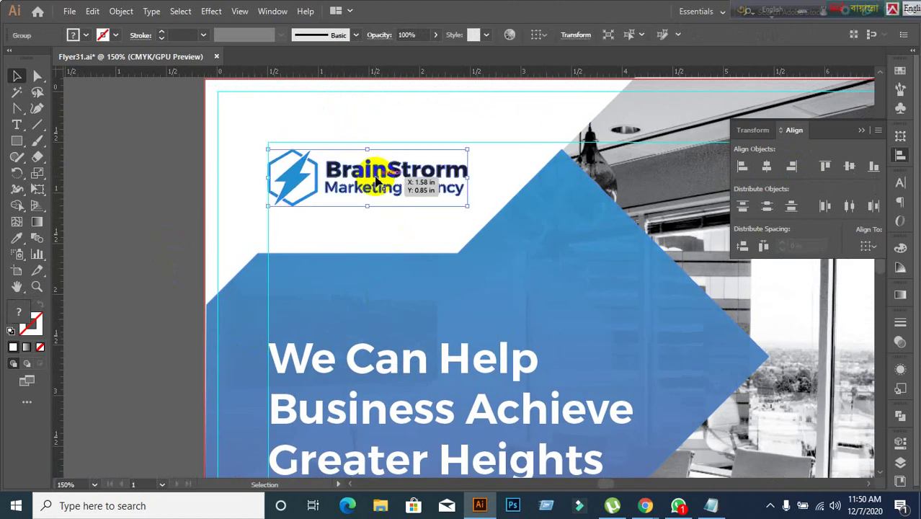
right_click(376, 182)
click(432, 290)
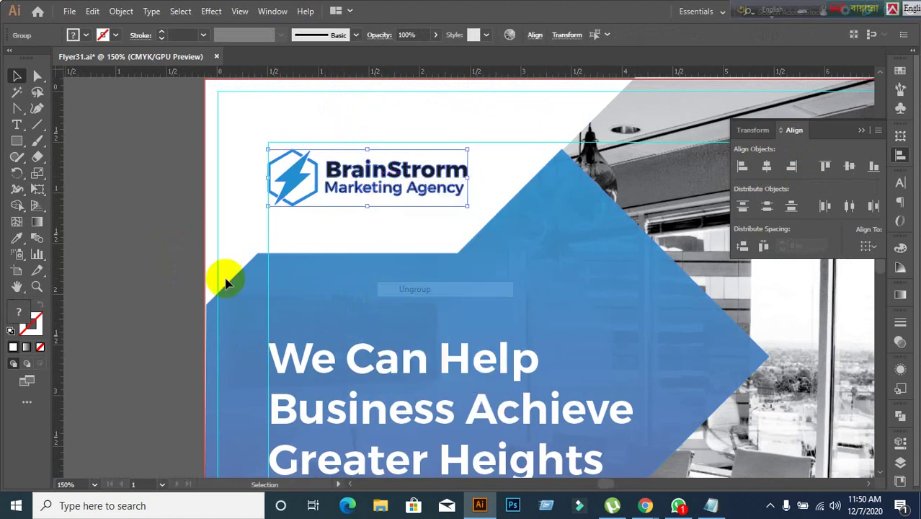
Recolour the Marketing Agency wordmark text from navy to dark grey 2D2D2D.
click(425, 186)
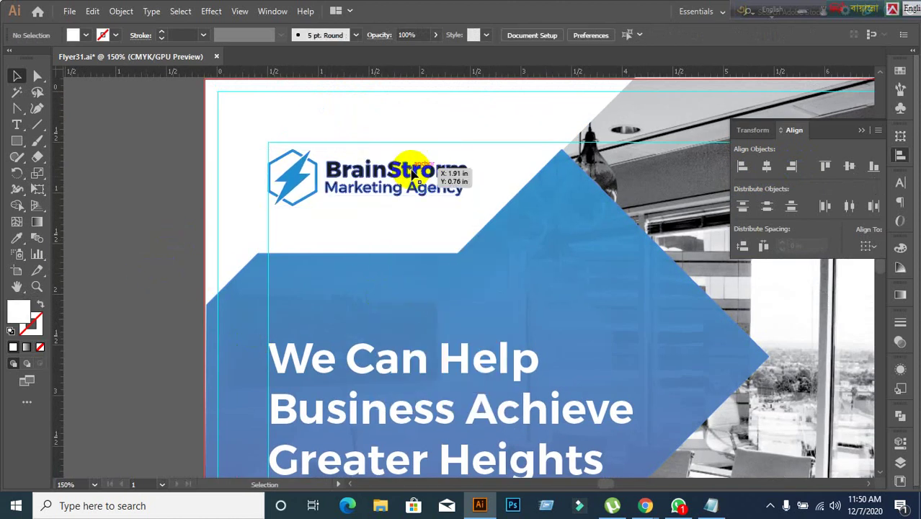
double_click(20, 312)
drag(599, 295, 587, 302)
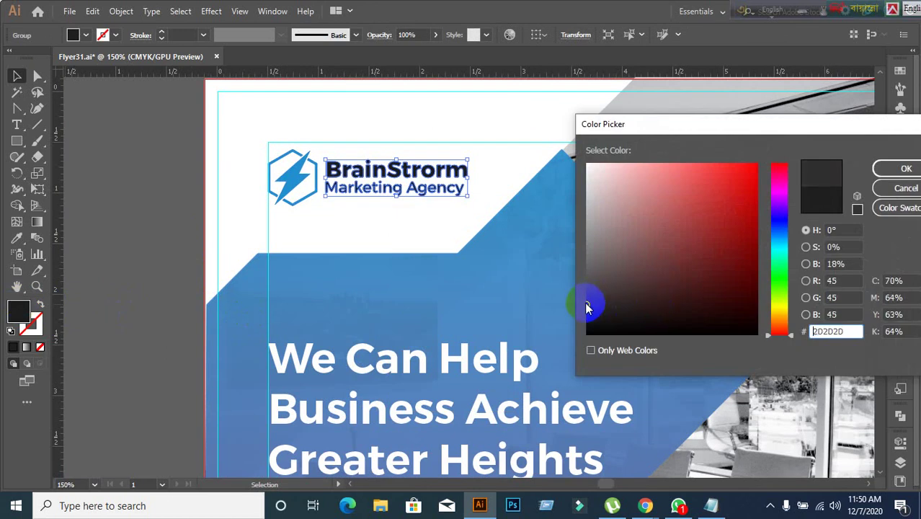
click(901, 168)
click(147, 302)
scroll(376, 350, down, 2)
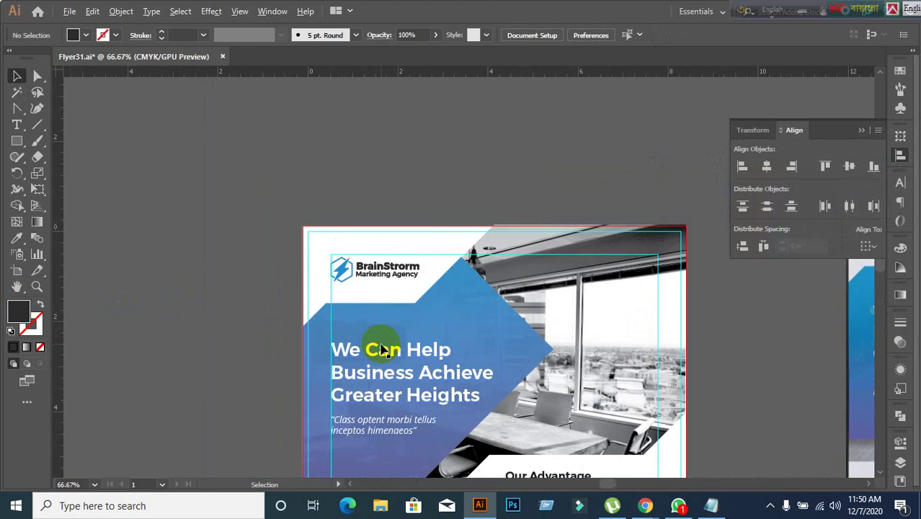
Vertically centre the headline and quote text group on the blue arrow shape.
drag(551, 427, 448, 160)
scroll(411, 328, up, 4)
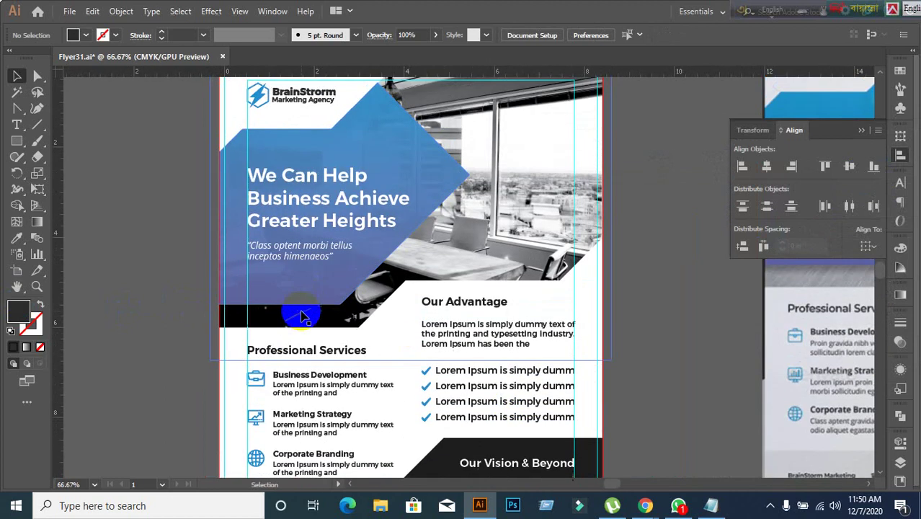
scroll(507, 428, down, 2)
scroll(507, 428, down, 2)
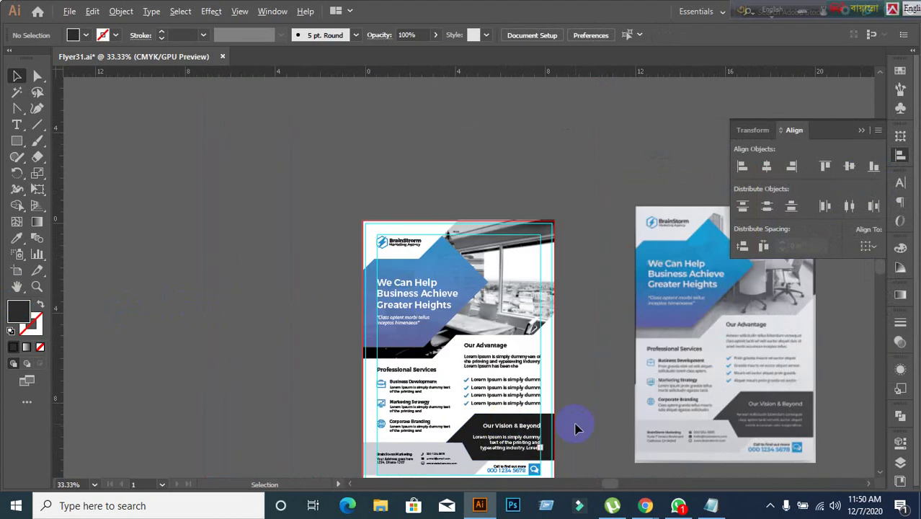
scroll(572, 426, up, 1)
drag(578, 426, 568, 351)
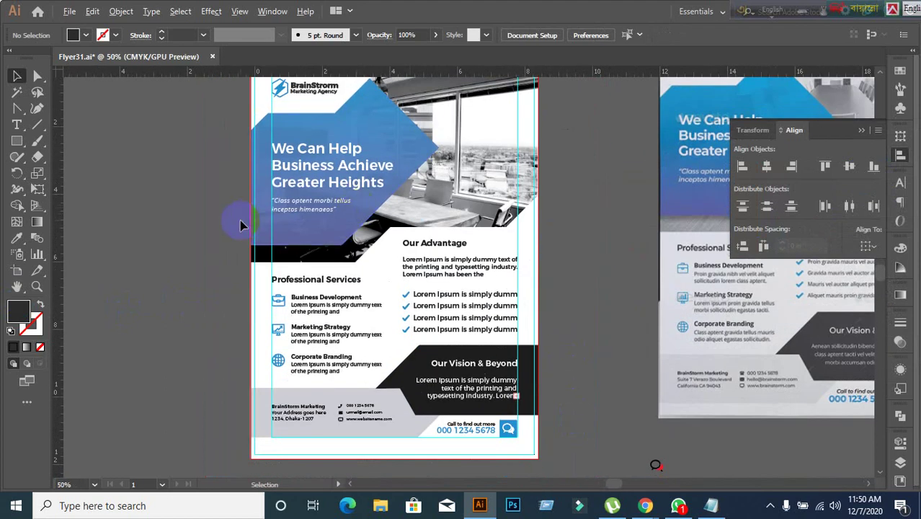
scroll(241, 225, up, 1)
scroll(354, 405, up, 3)
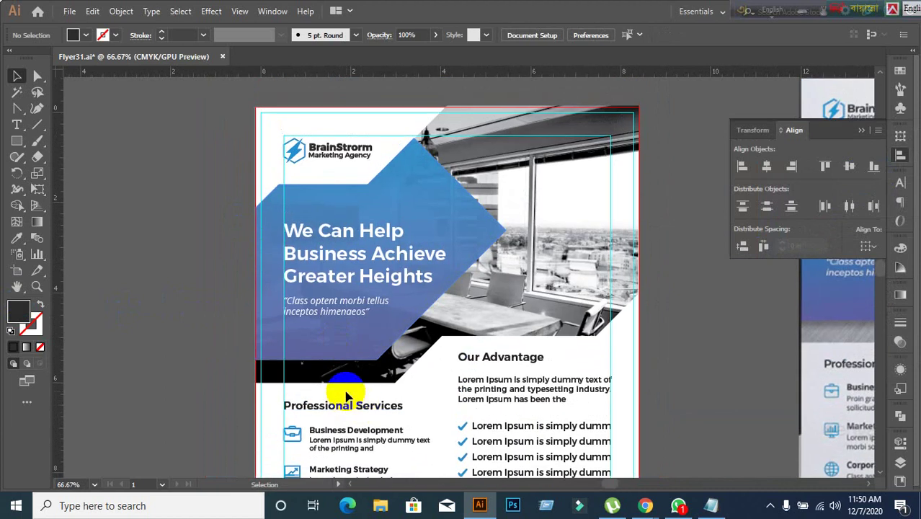
click(322, 349)
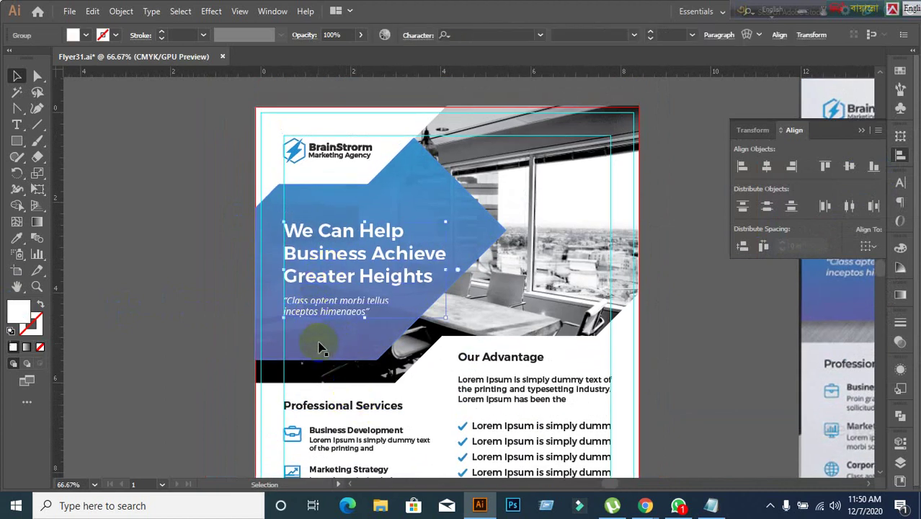
shift+click(323, 348)
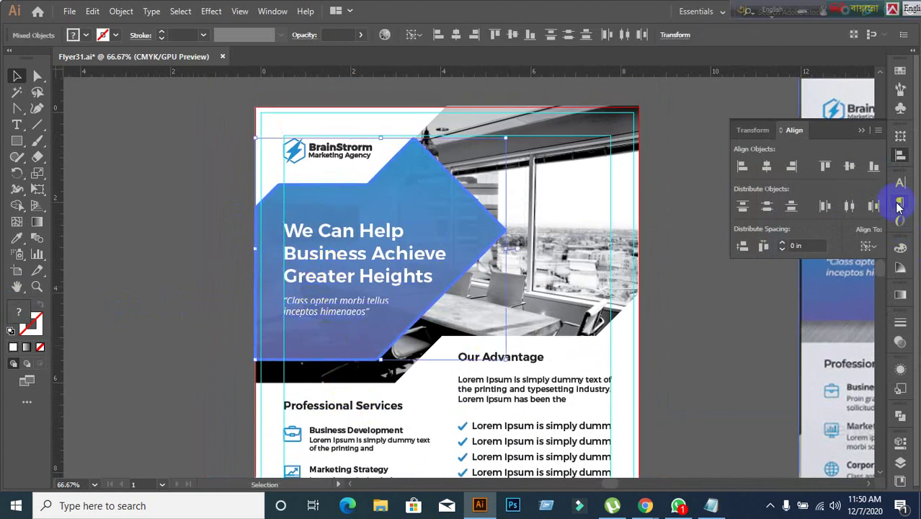
click(850, 166)
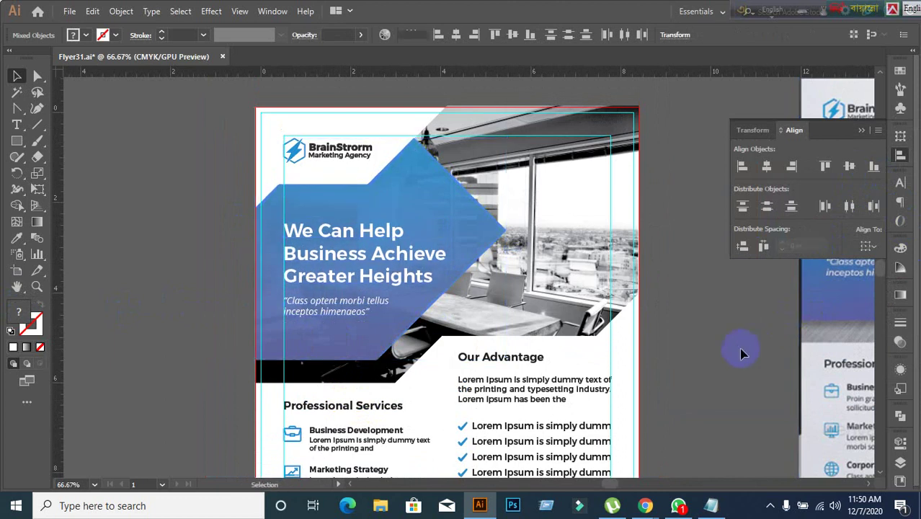
click(432, 375)
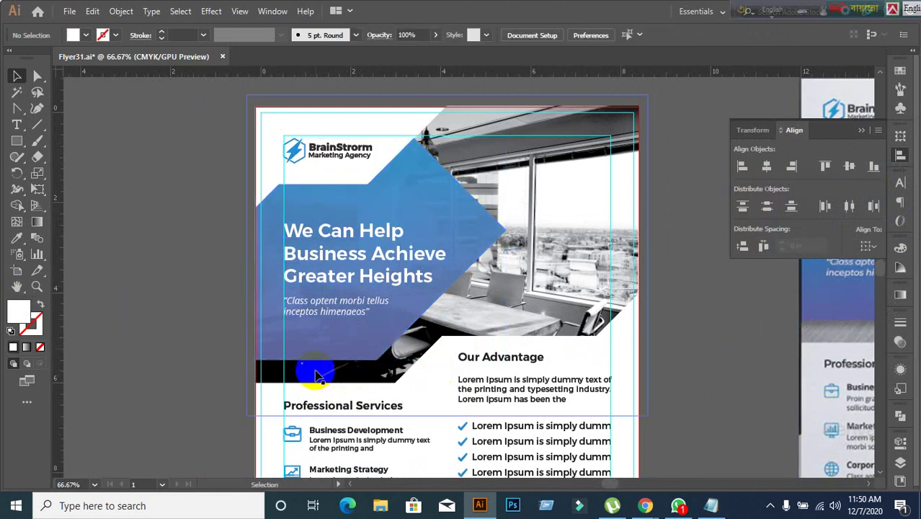
Draw a tall spacer rectangle at the headline's left edge.
click(17, 141)
drag(265, 181, 326, 358)
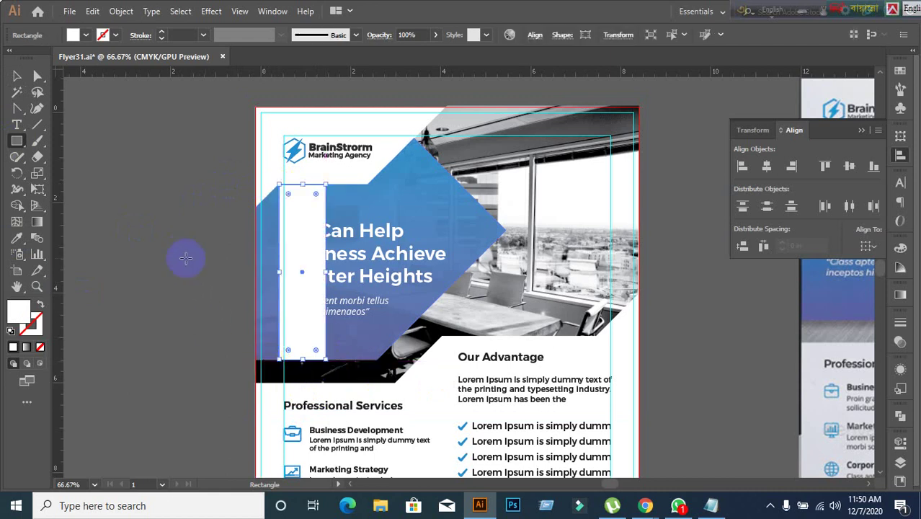
click(17, 76)
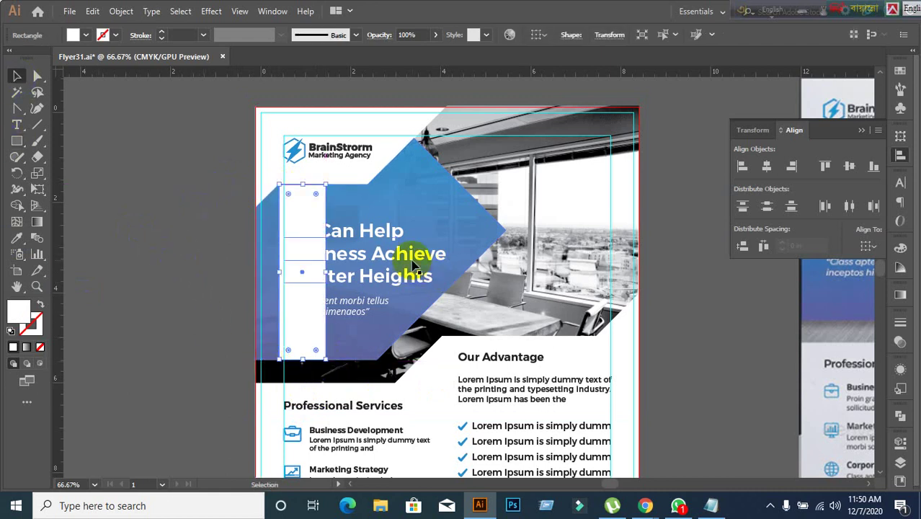
click(404, 295)
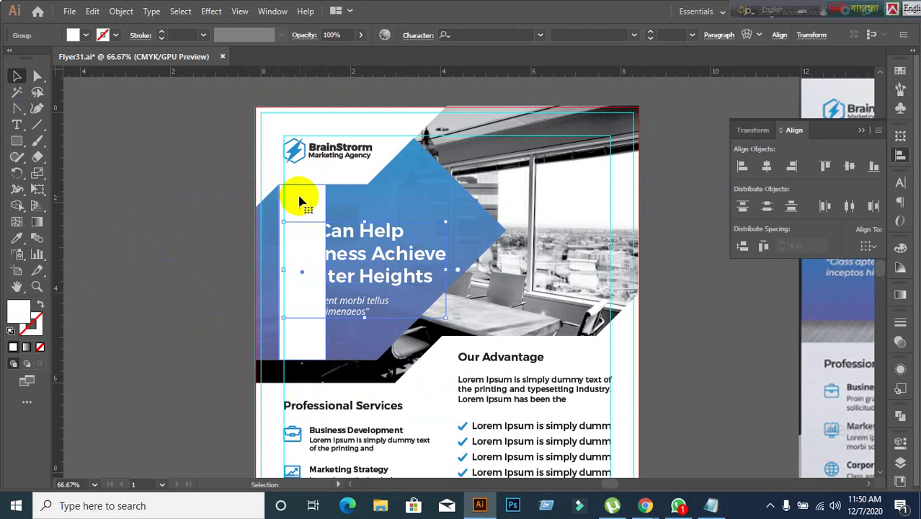
click(232, 258)
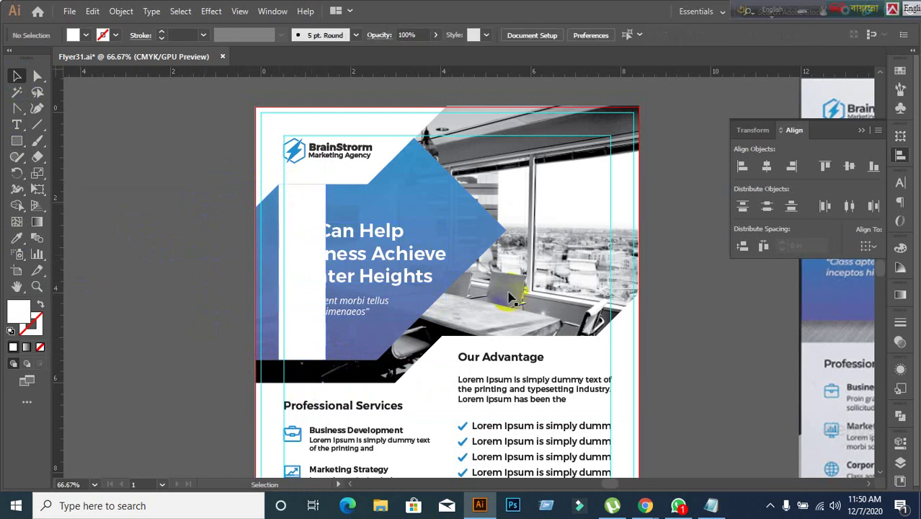
Align the headline group against the white spacer rectangle.
scroll(329, 265, up, 3)
click(261, 156)
scroll(403, 214, down, 2)
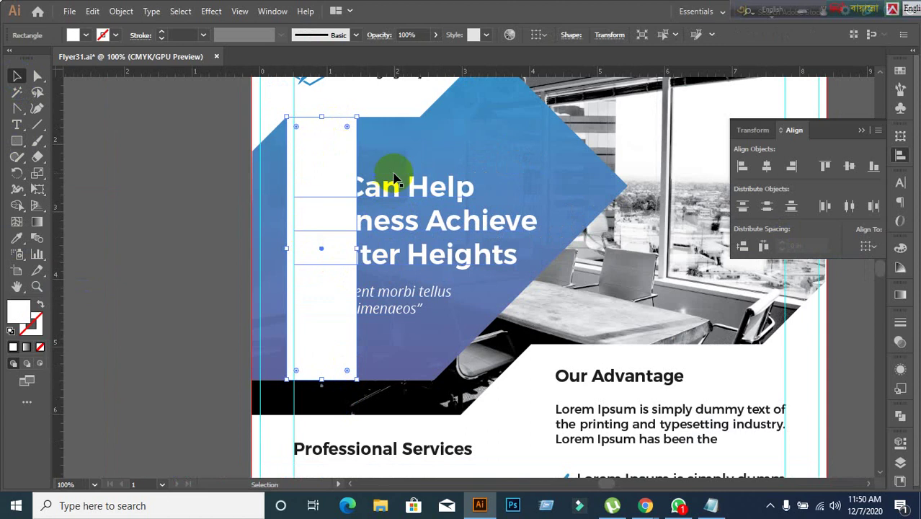
key(ctrl+shift+a)
scroll(395, 273, up, 1)
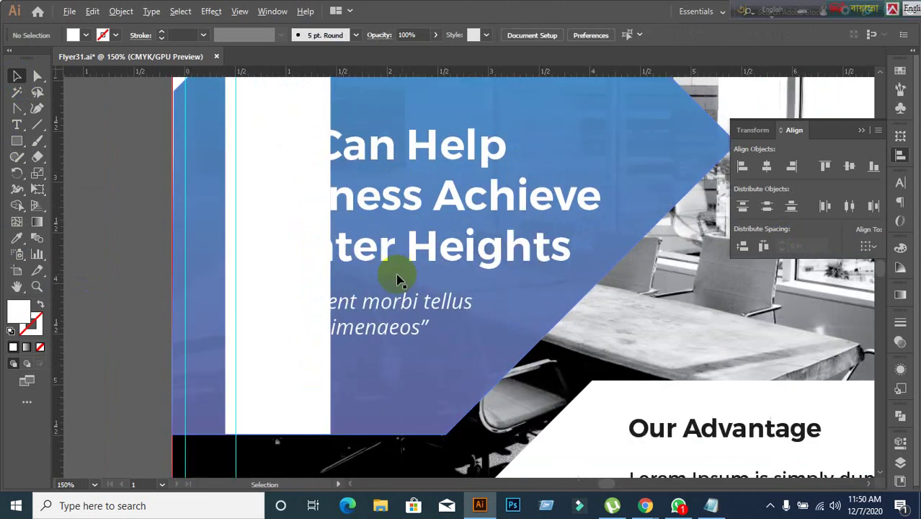
click(287, 261)
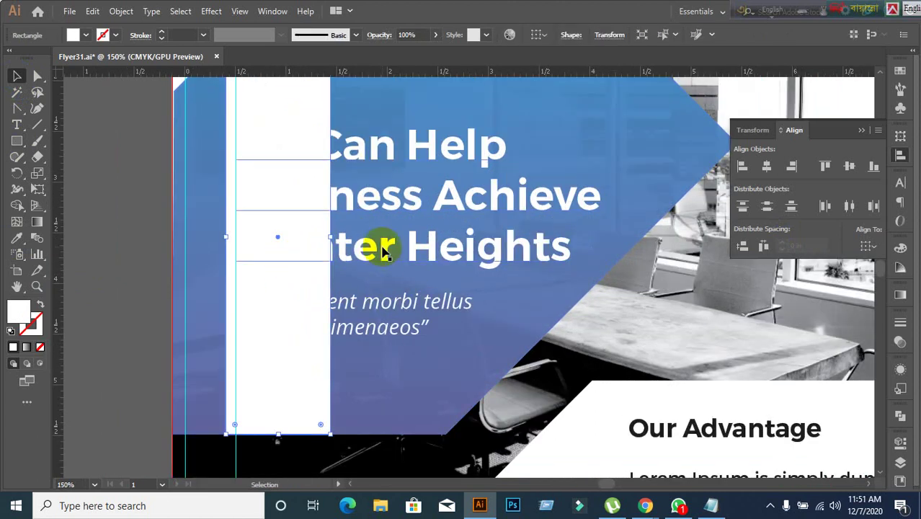
shift+click(383, 245)
shift+click(301, 361)
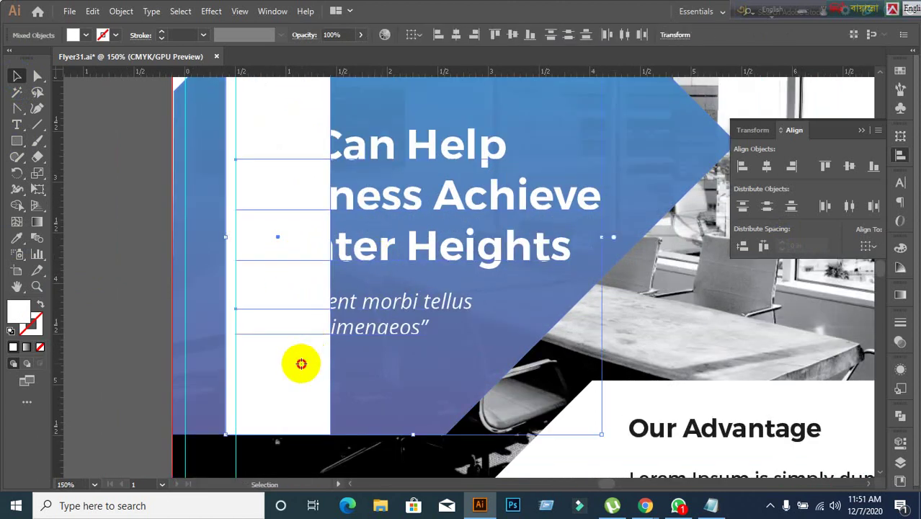
click(847, 168)
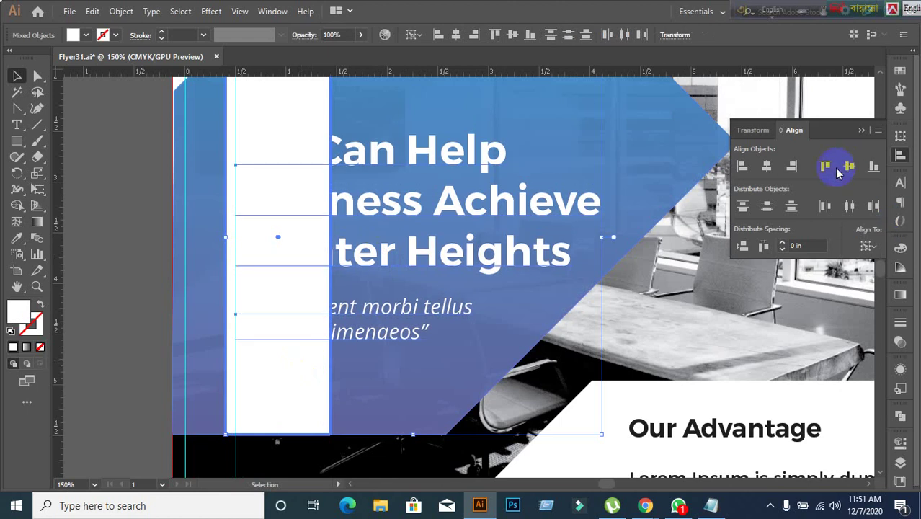
click(273, 358)
Move the white spacer rectangle off the flyer and delete it.
scroll(274, 369, down, 2)
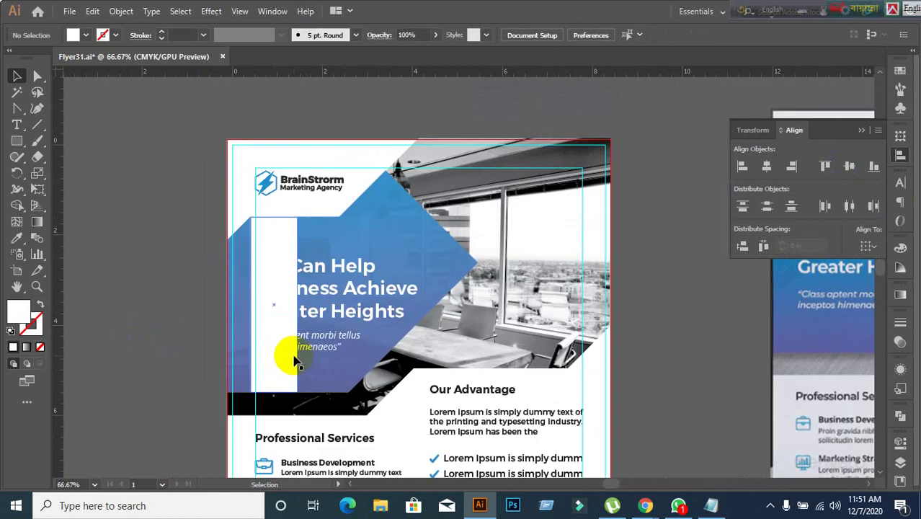
drag(275, 364, 101, 403)
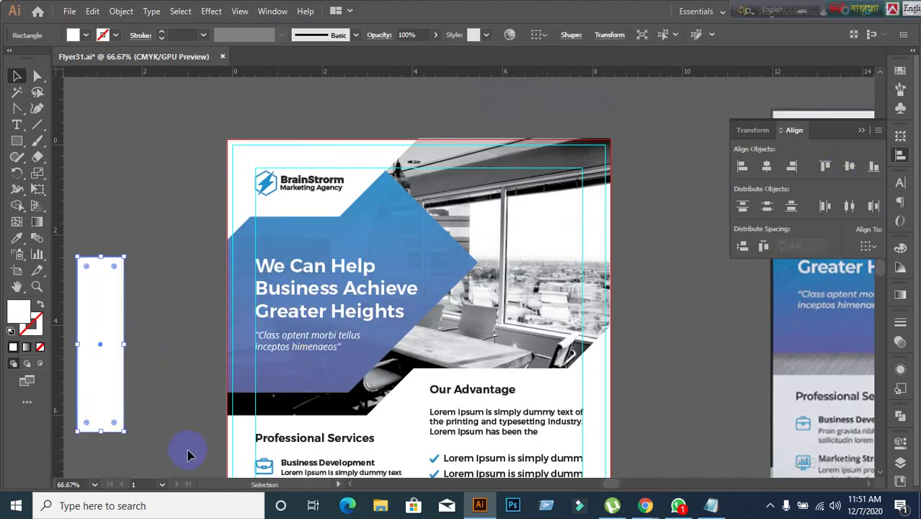
key(Delete)
Inspect the flyer's headline area to compare it with the reference image.
scroll(286, 389, down, 1)
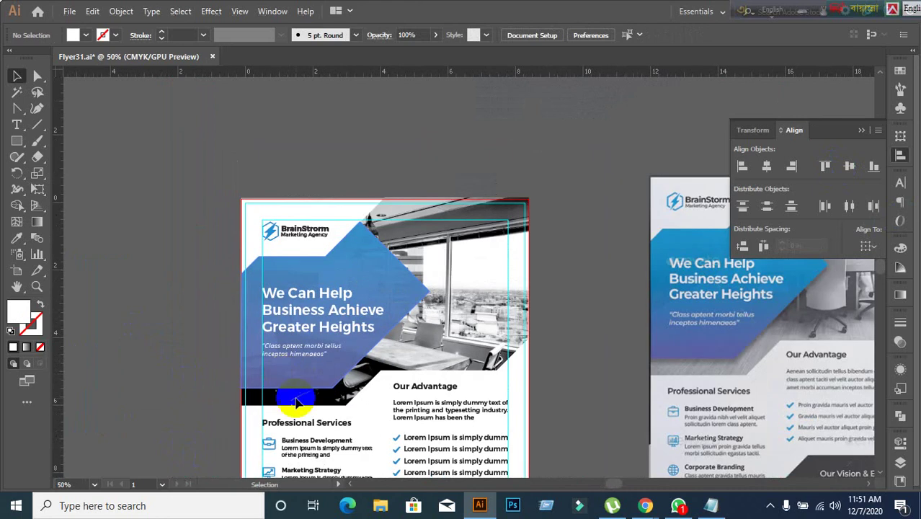
drag(288, 406, 357, 374)
scroll(168, 304, up, 1)
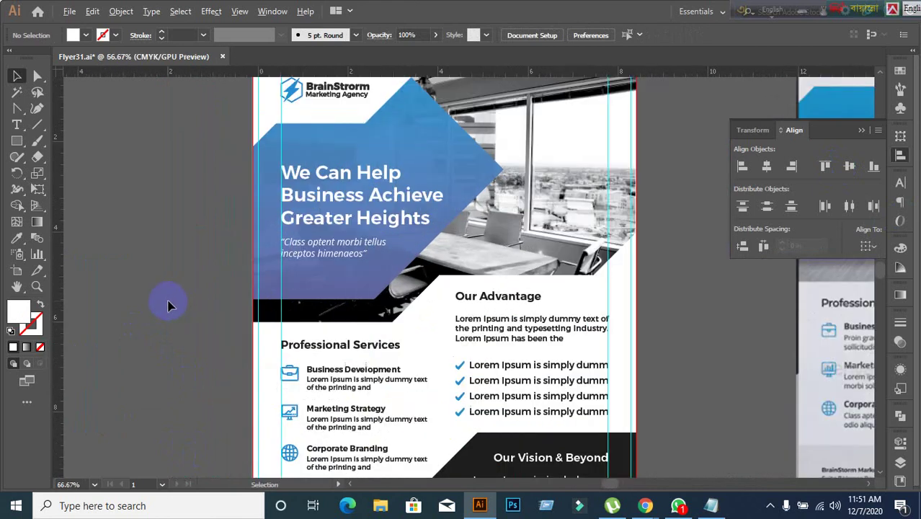
drag(302, 312, 291, 343)
click(344, 258)
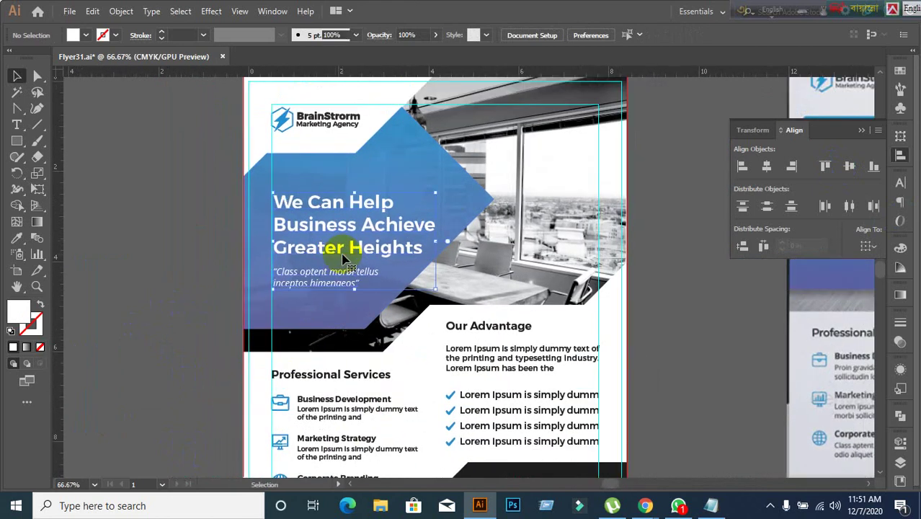
click(151, 317)
scroll(153, 323, down, 2)
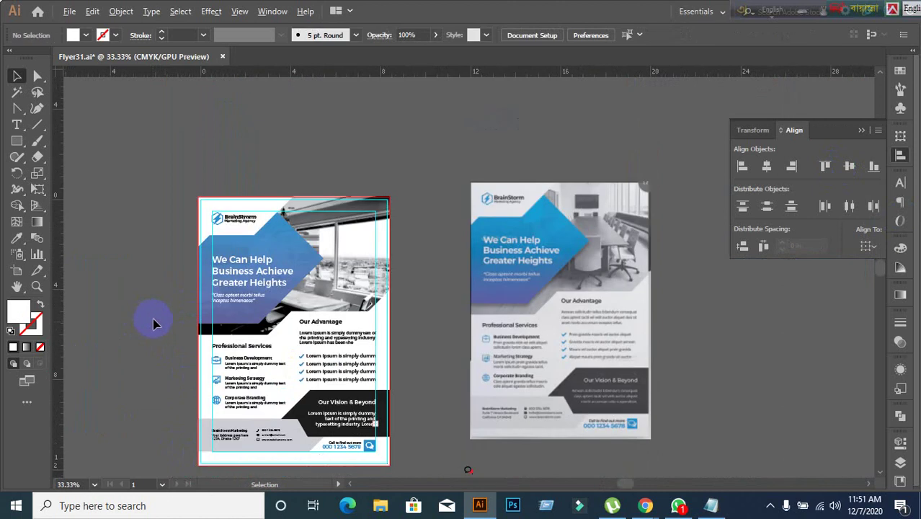
scroll(426, 366, down, 3)
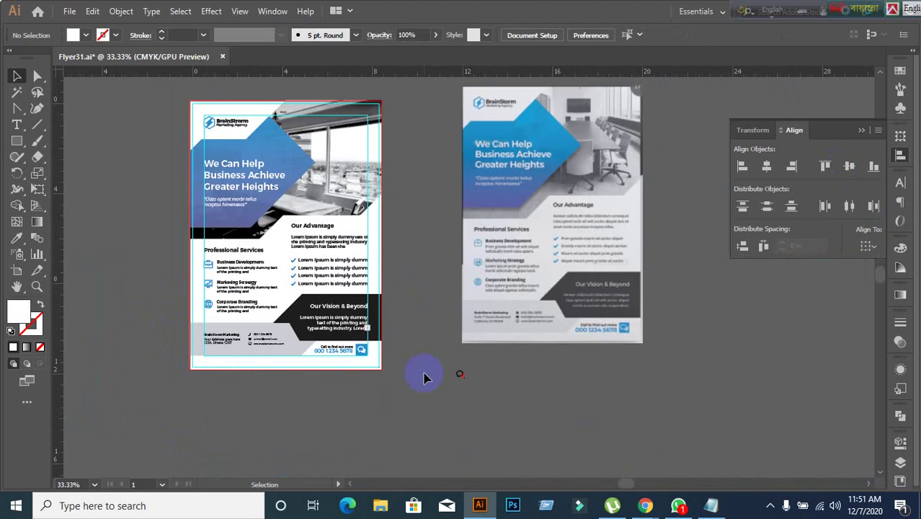
Delete the reference flyer image from beside the artboard.
click(509, 280)
click(572, 398)
click(528, 236)
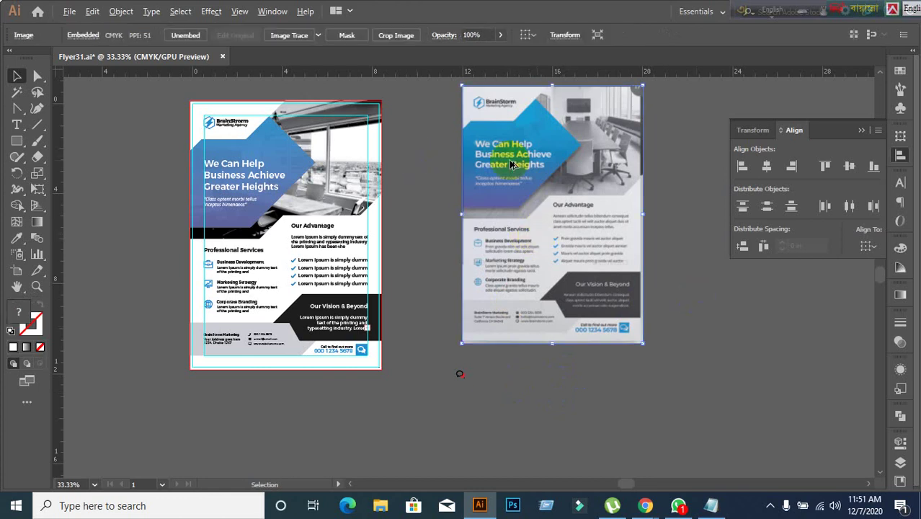
scroll(475, 177, up, 1)
click(418, 140)
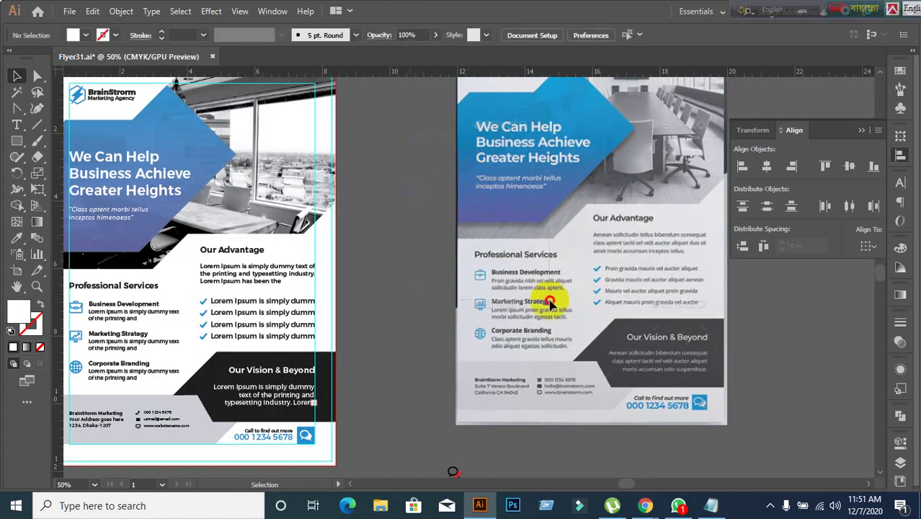
click(564, 309)
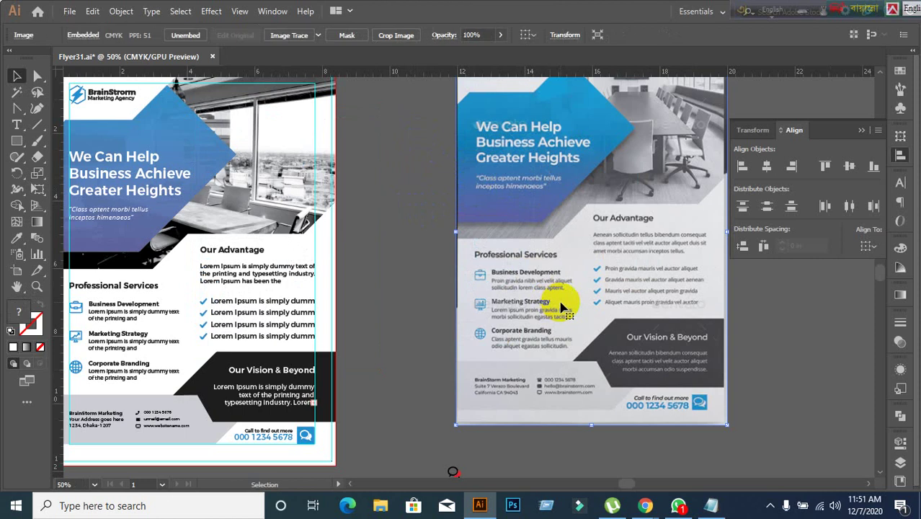
key(Delete)
Zoom in on the Professional Services section with Business Development, Marketing Strategy and Corporate Branding.
scroll(430, 302, down, 1)
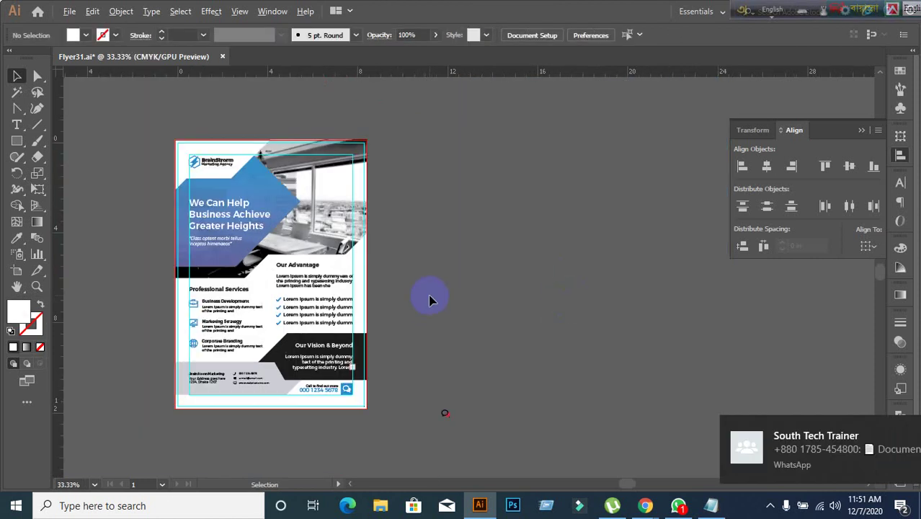
drag(446, 284, 489, 289)
scroll(395, 243, up, 1)
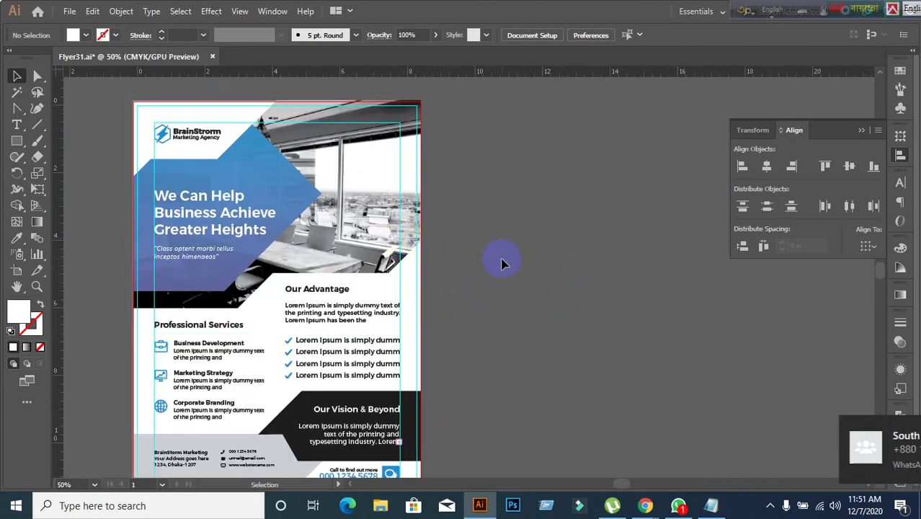
scroll(288, 414, down, 1)
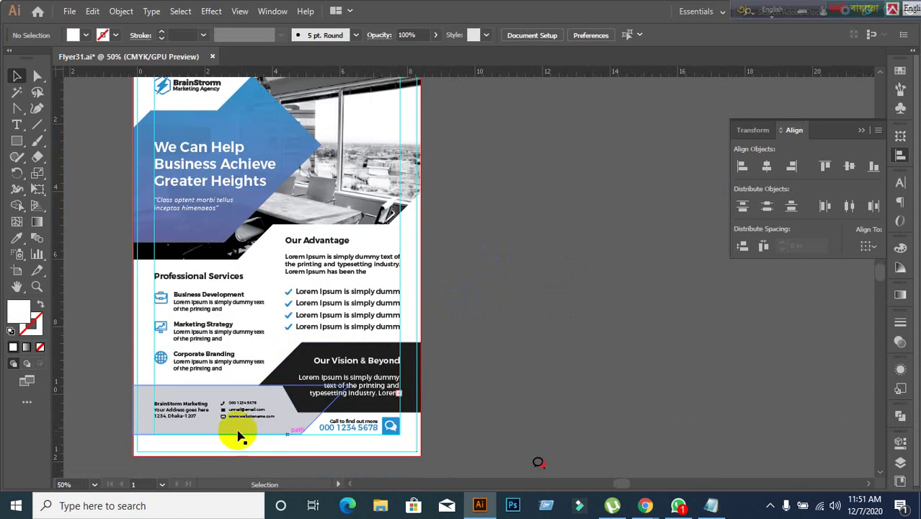
scroll(122, 383, up, 1)
scroll(123, 383, up, 1)
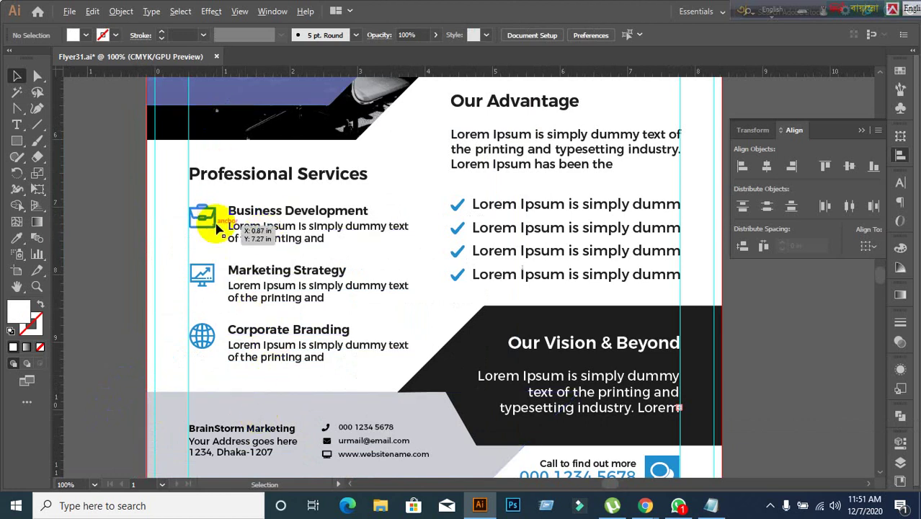
scroll(217, 229, up, 1)
drag(243, 185, 254, 240)
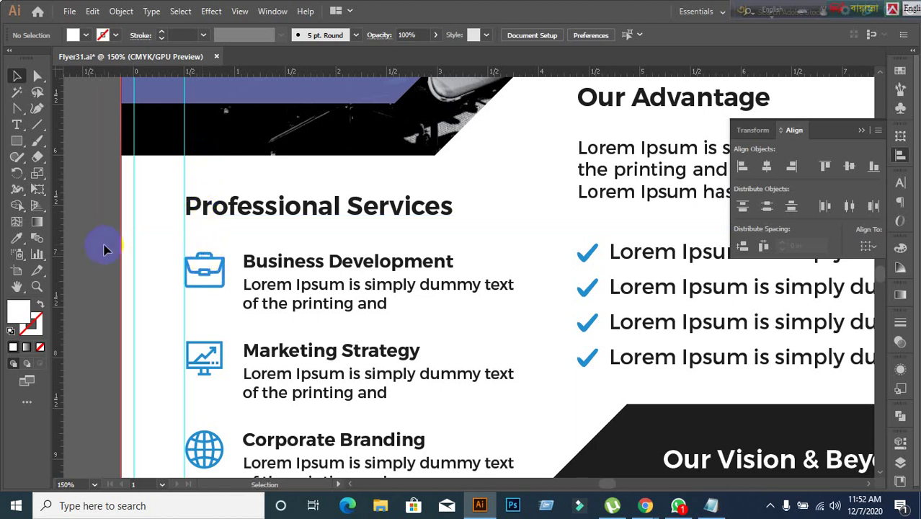
scroll(134, 238, up, 1)
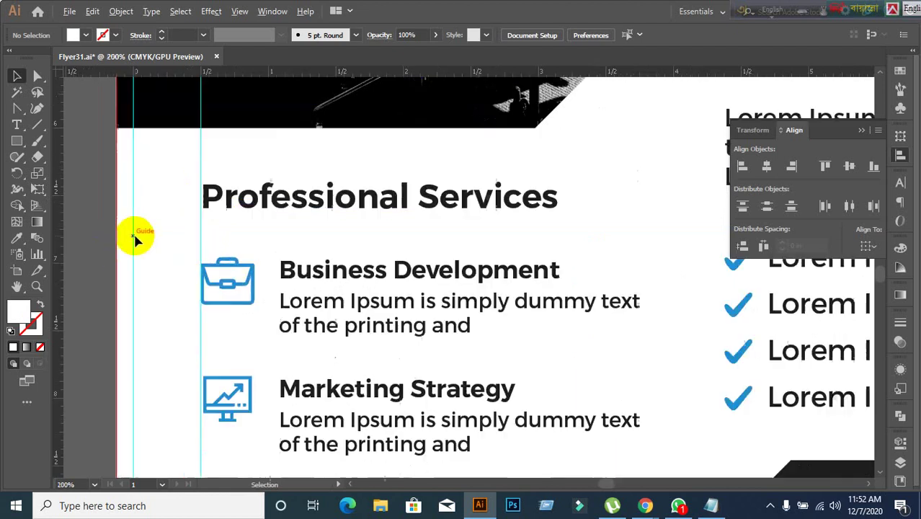
Left-align the Professional Services heading to the service blocks, using them as key object.
click(20, 77)
click(246, 200)
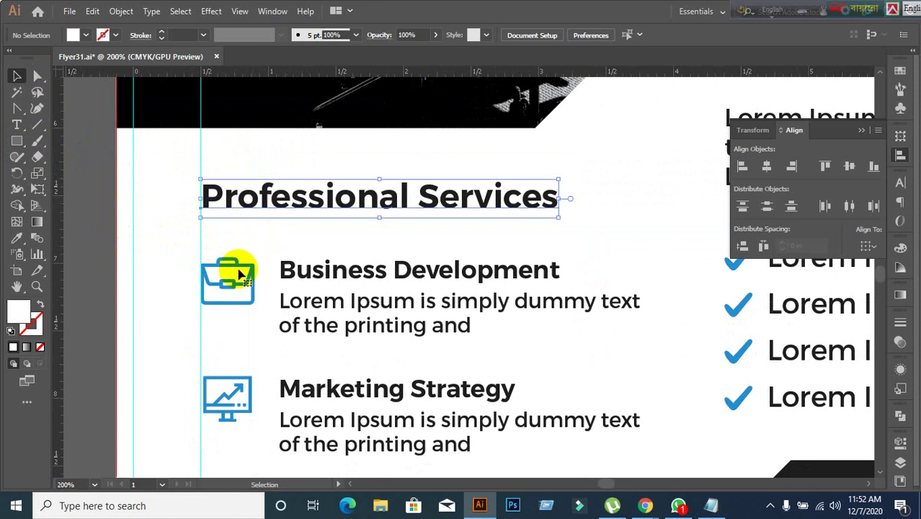
click(252, 271)
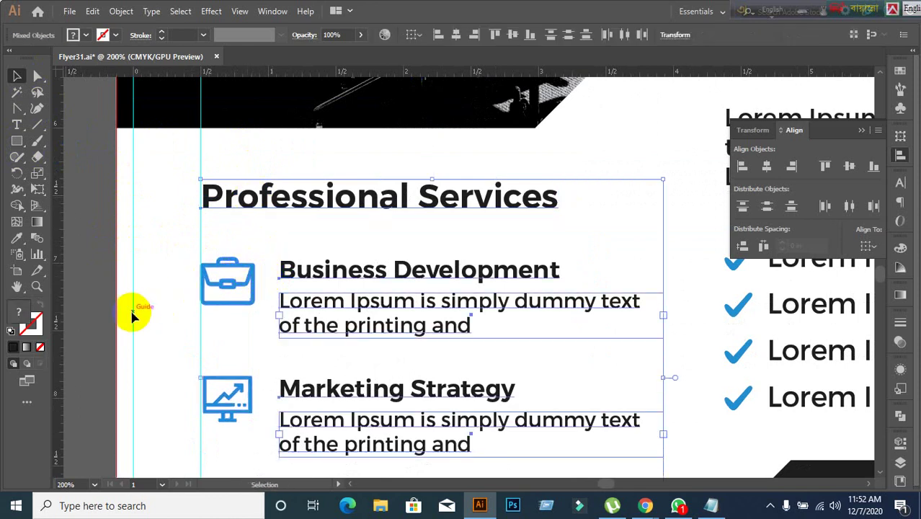
click(101, 316)
click(256, 286)
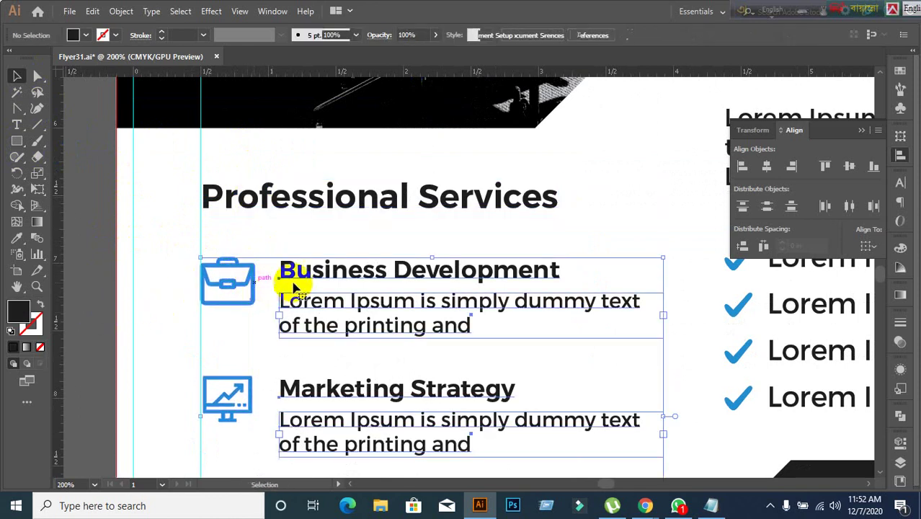
shift+click(267, 200)
click(407, 268)
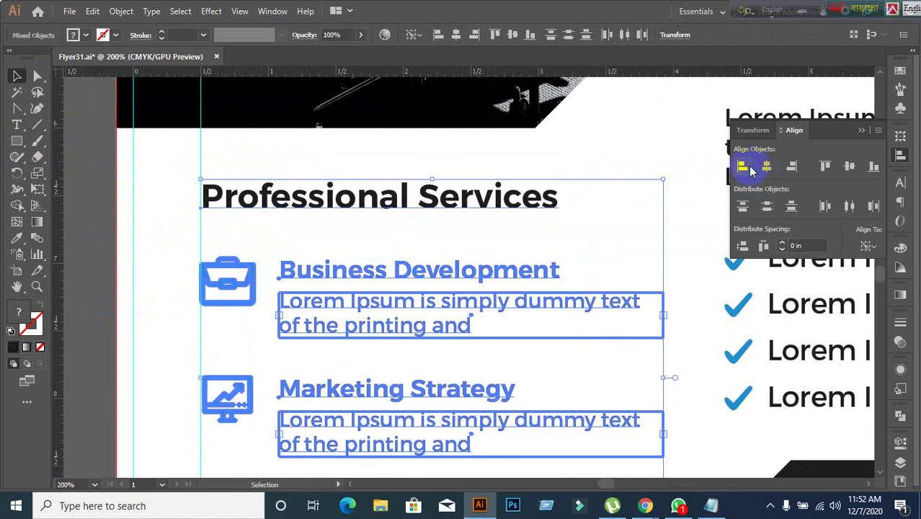
click(743, 167)
click(134, 278)
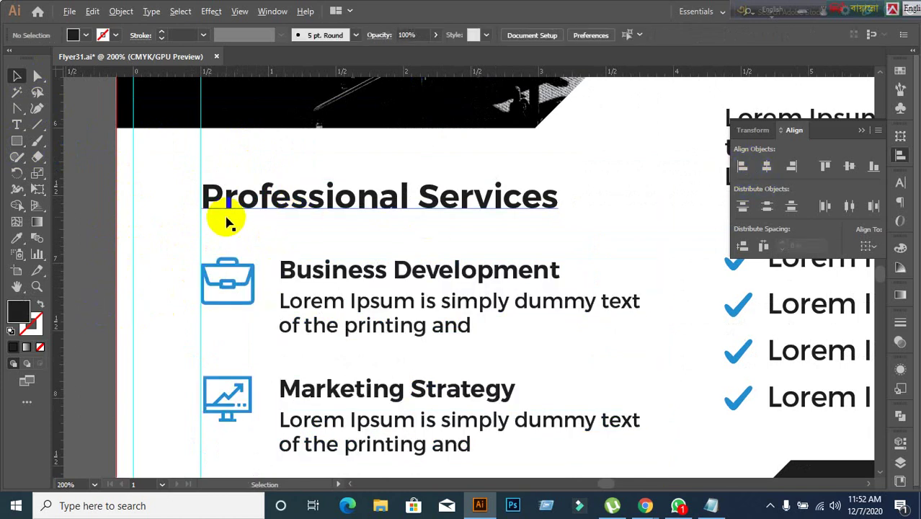
Nudge the Professional Services heading slightly left onto the margin guide.
scroll(222, 216, up, 2)
click(206, 194)
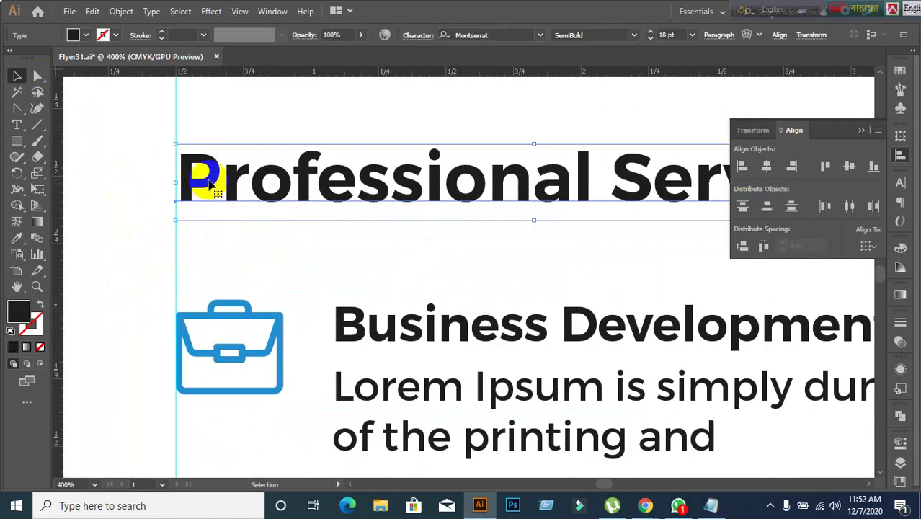
click(206, 179)
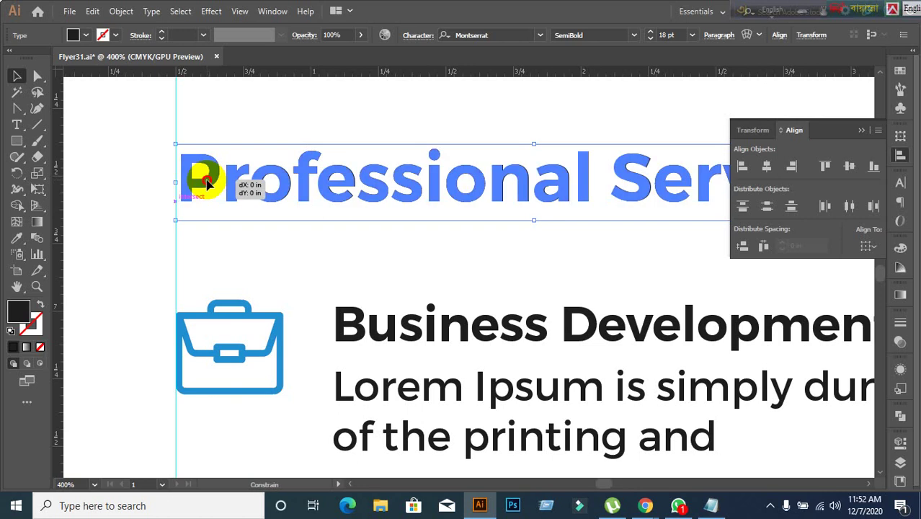
click(18, 77)
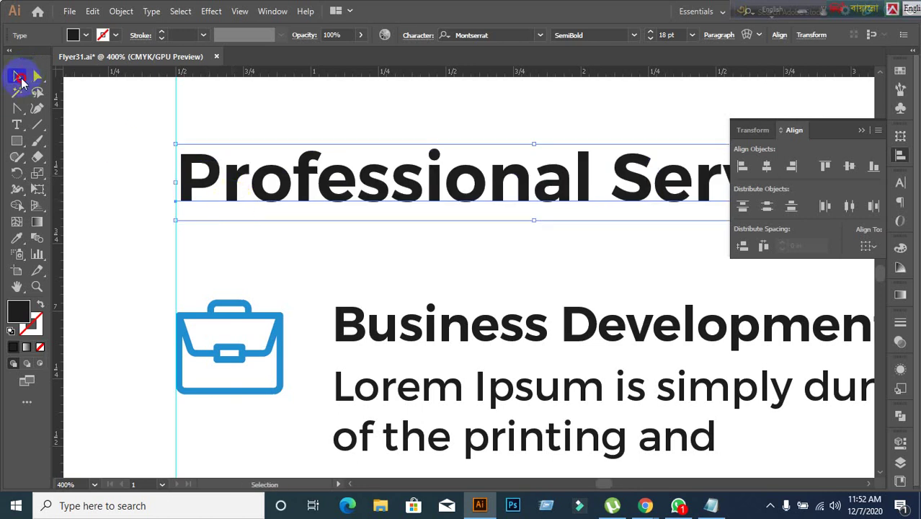
click(103, 195)
click(217, 176)
click(215, 176)
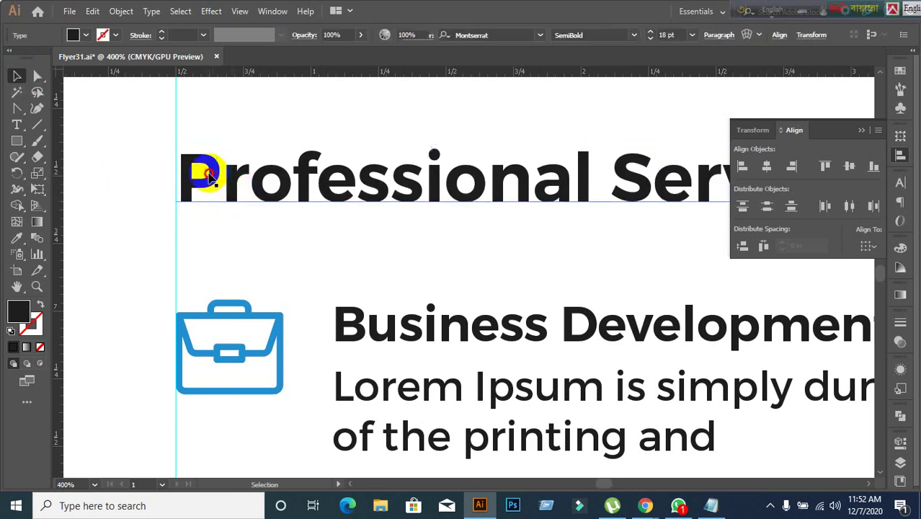
drag(204, 186, 199, 185)
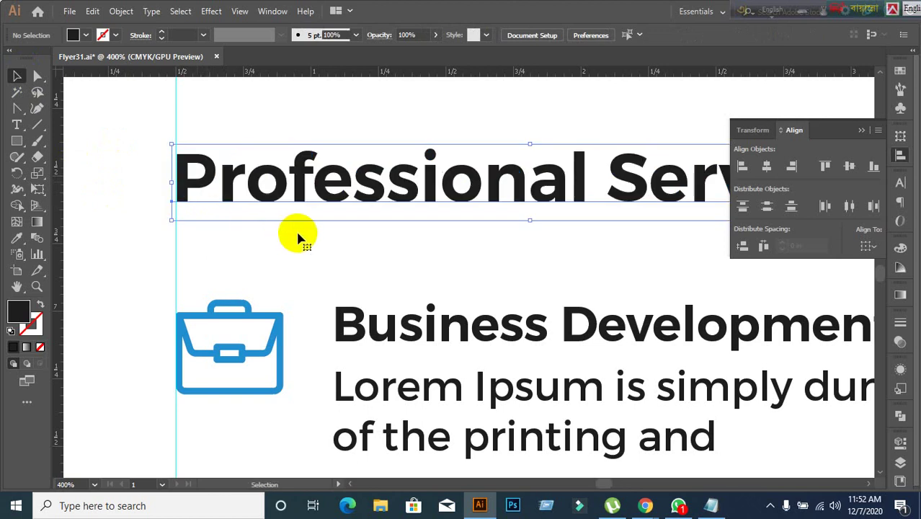
click(305, 246)
Save the flyer as Flyer31.ai.
scroll(313, 257, down, 2)
scroll(313, 261, down, 3)
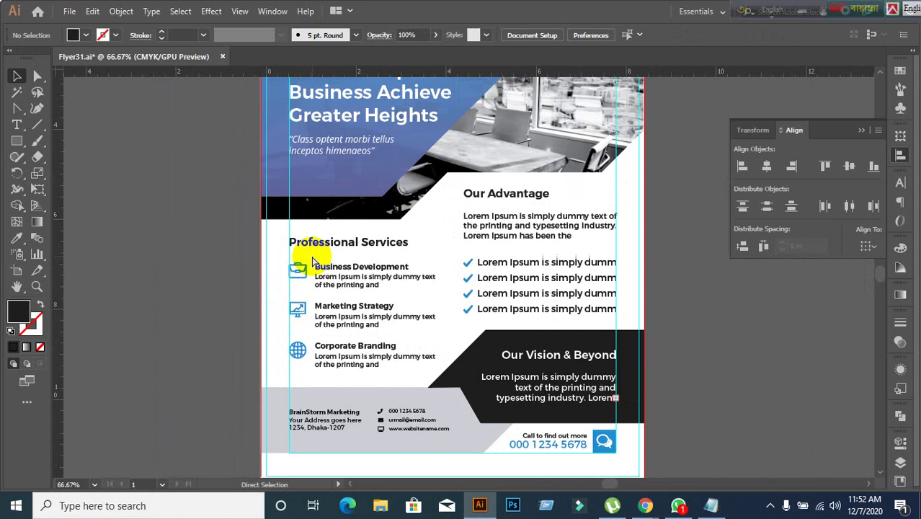
key(ctrl+s)
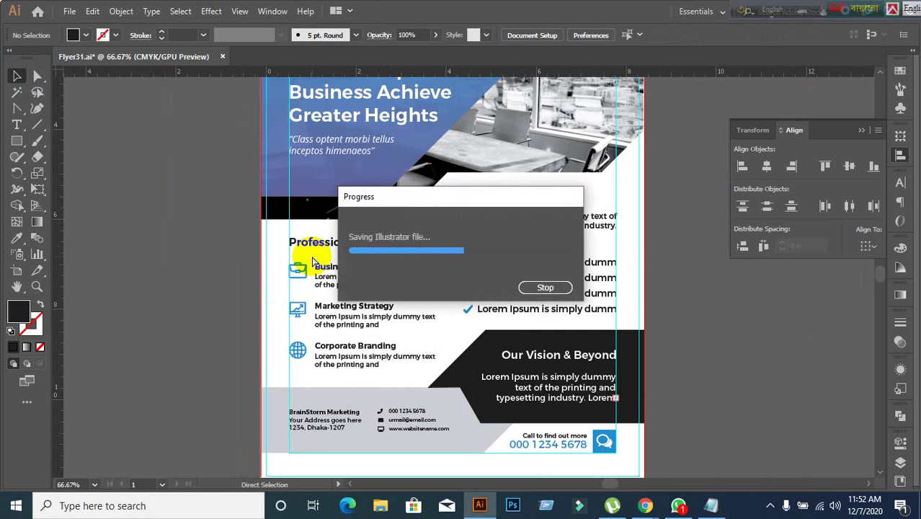
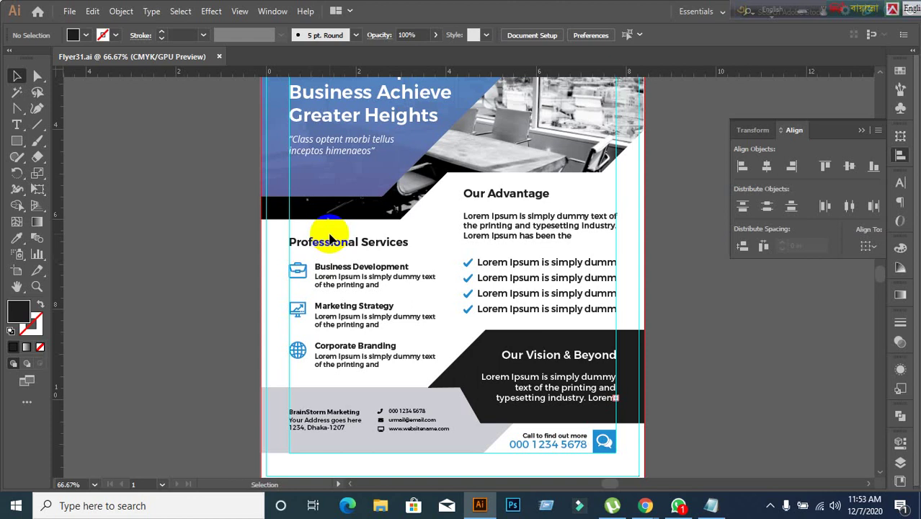
Close Flyer31.ai, reopen GD-31 from the desktop, then minimize Illustrator to the desktop.
key(ctrl+w)
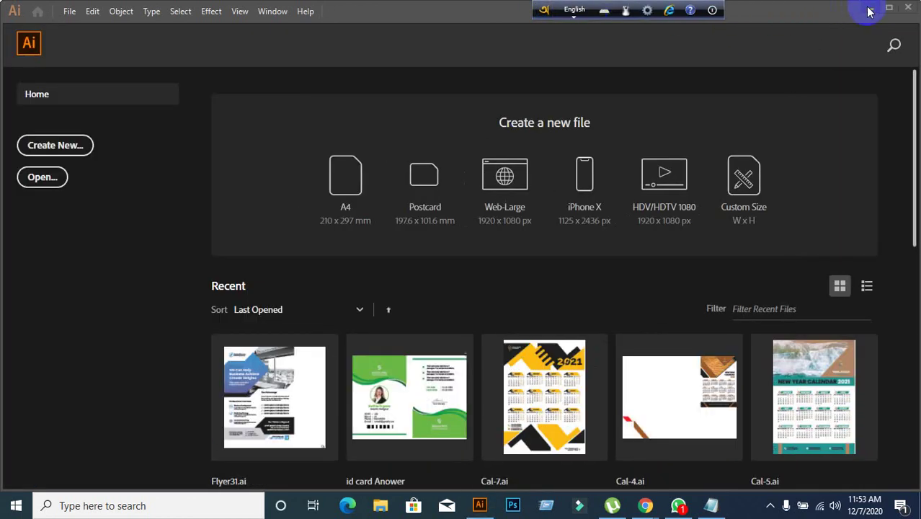
click(868, 11)
click(845, 15)
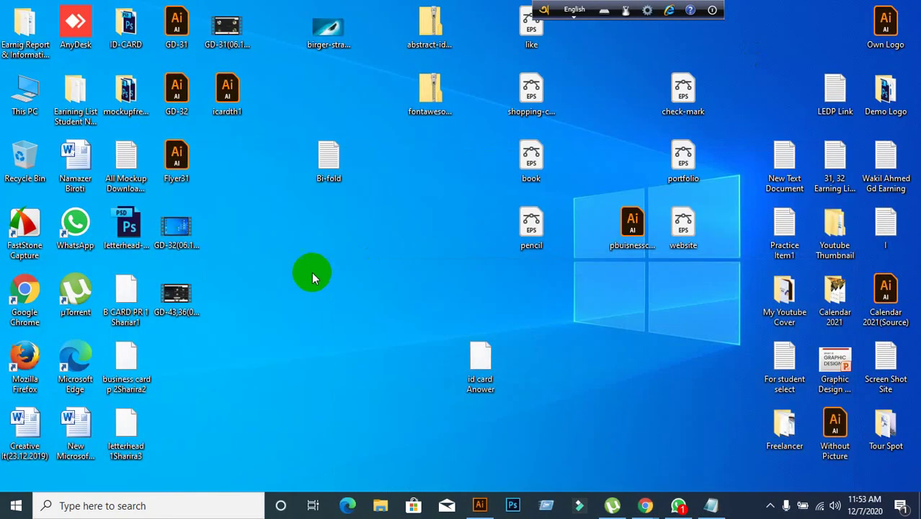
double_click(177, 21)
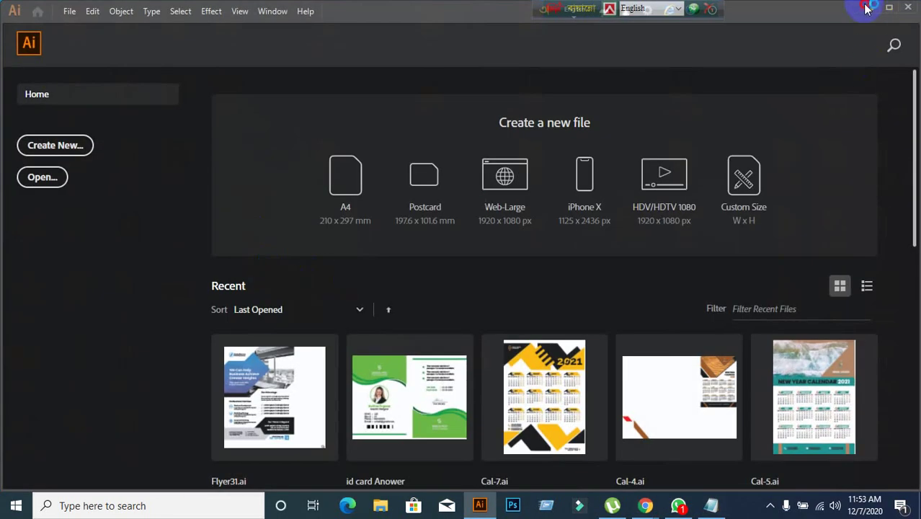
click(867, 9)
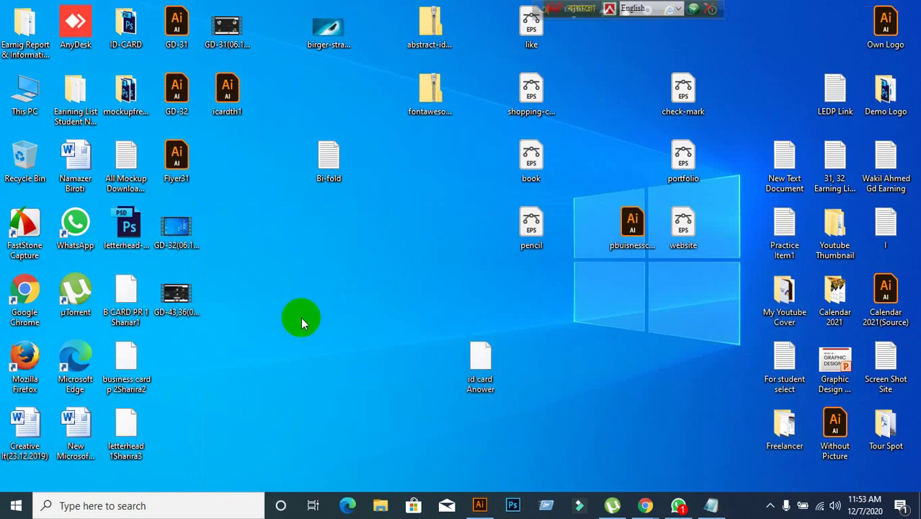
Copy-paste GD-31 on the desktop to create GD-31 - Copy and open it in Illustrator.
drag(177, 21, 266, 254)
right_click(269, 249)
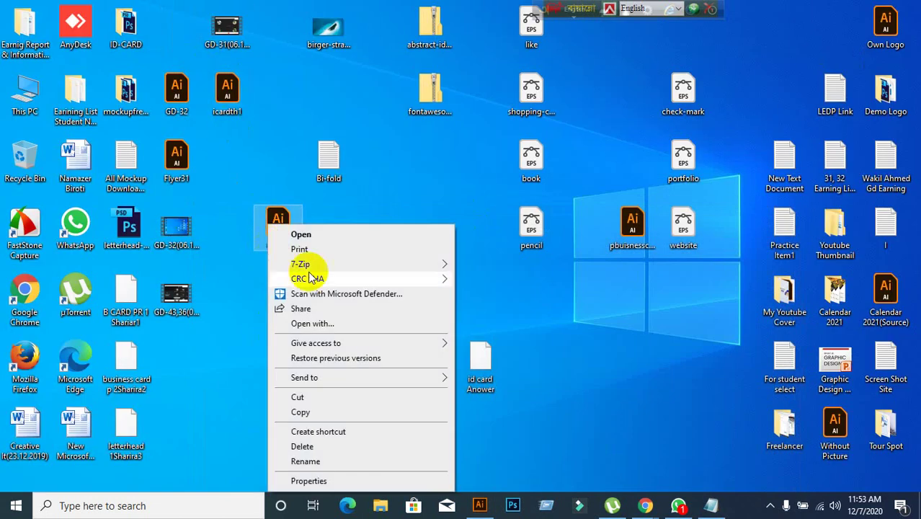
click(307, 409)
click(314, 366)
right_click(316, 334)
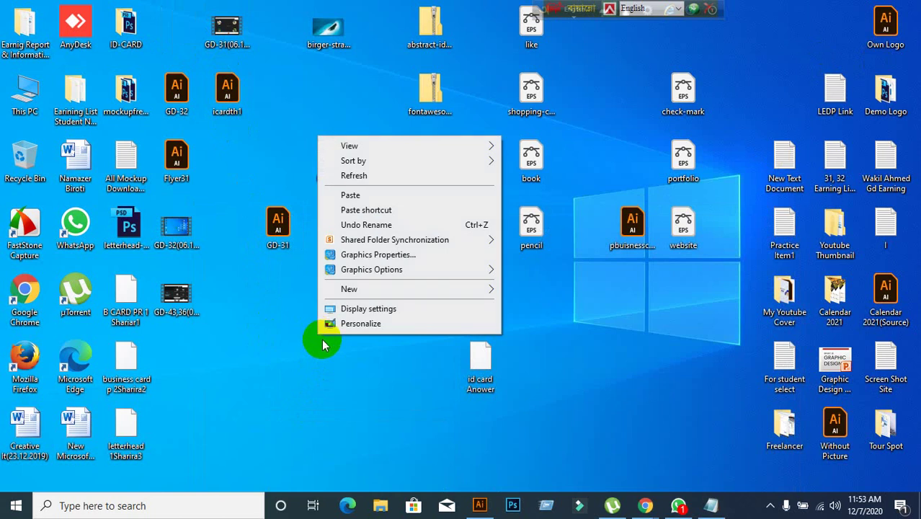
click(350, 194)
drag(324, 311, 424, 6)
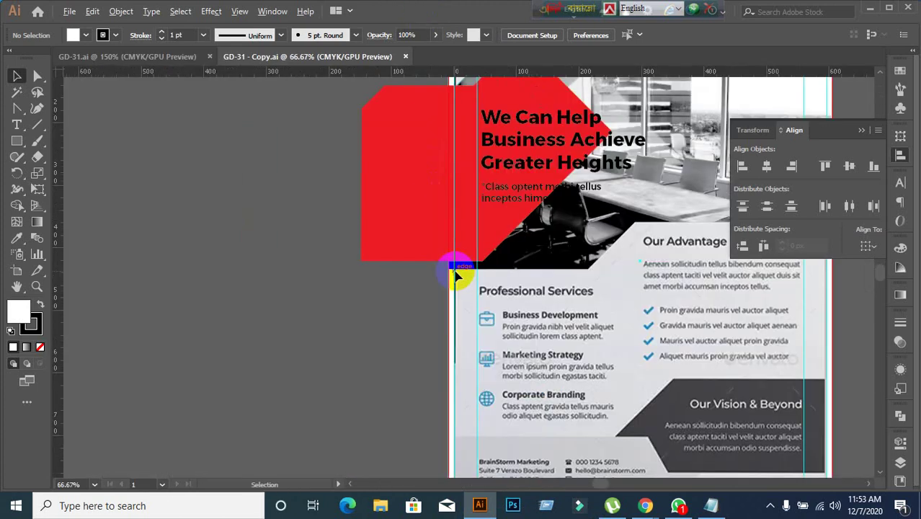
Close the GD-31 - Copy.ai tab and minimize Illustrator.
click(405, 57)
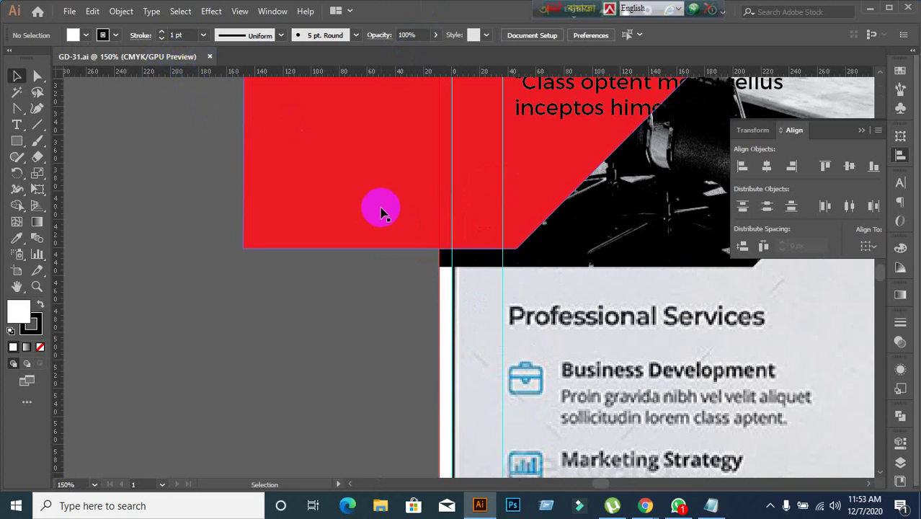
scroll(381, 211, down, 3)
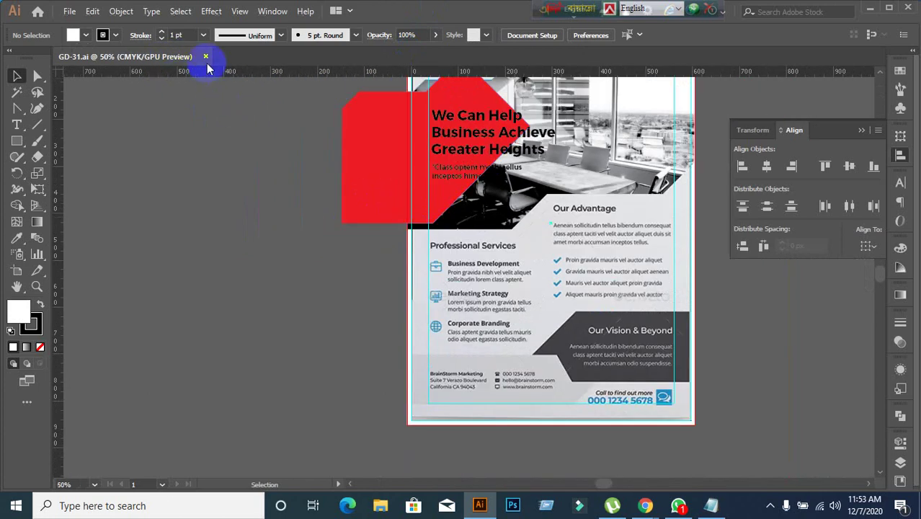
click(872, 9)
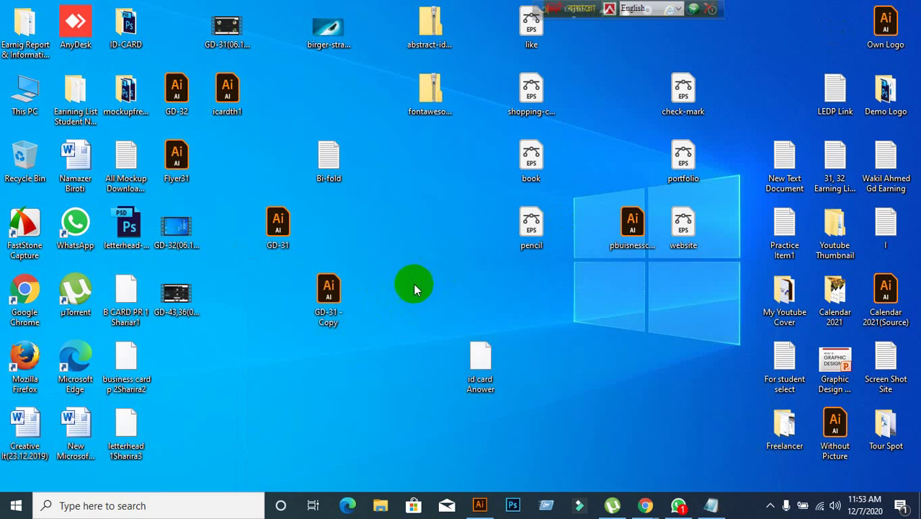
Rearrange the desktop icons, moving Flyer31 lower and GD-31 into the top row.
drag(328, 294, 379, 295)
click(379, 295)
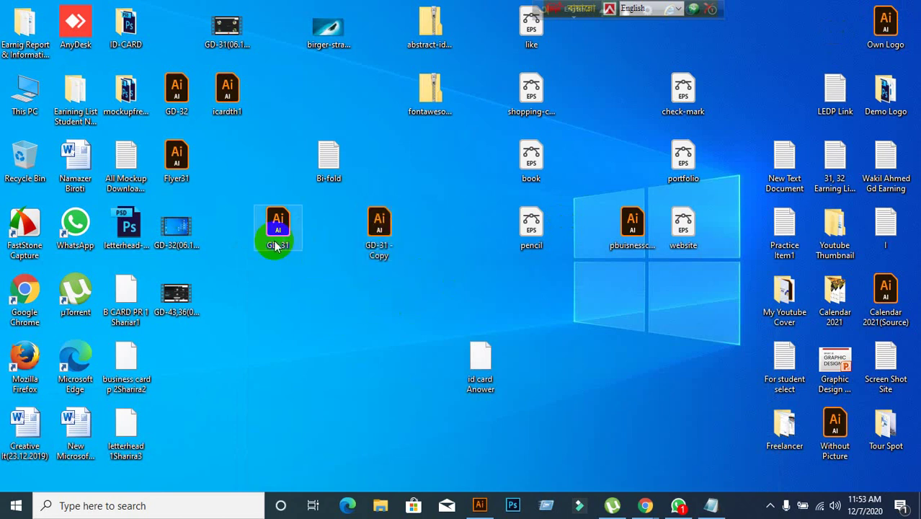
drag(178, 159, 301, 410)
click(376, 241)
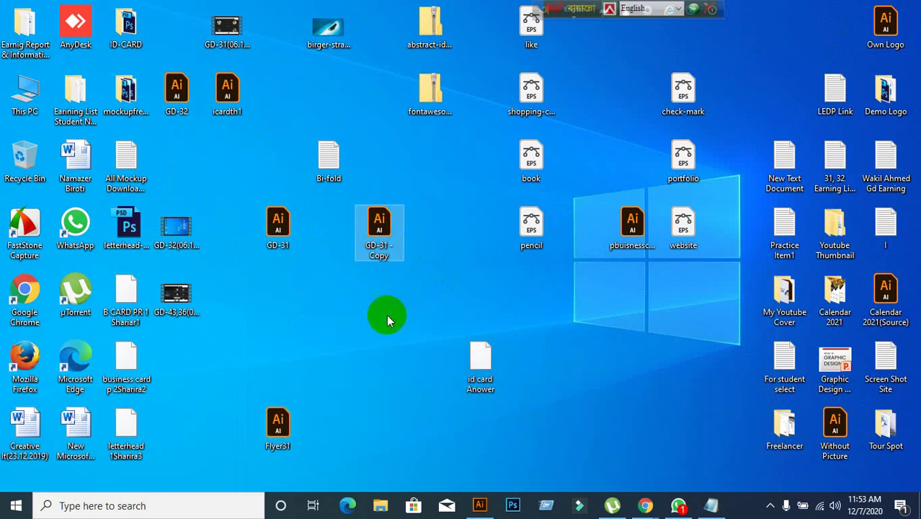
drag(281, 230, 283, 92)
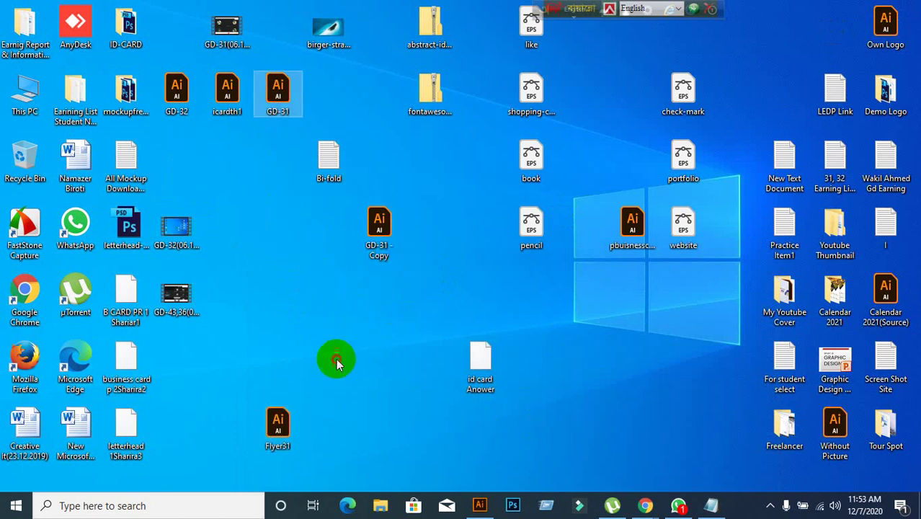
Copy and paste Flyer31 as Flyer31 - Copy and open it in Illustrator.
click(278, 433)
right_click(274, 438)
click(302, 355)
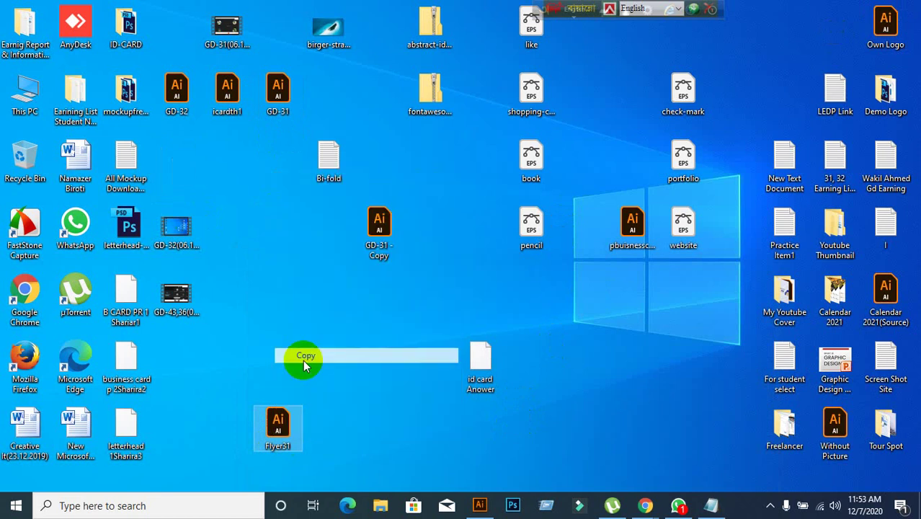
right_click(291, 330)
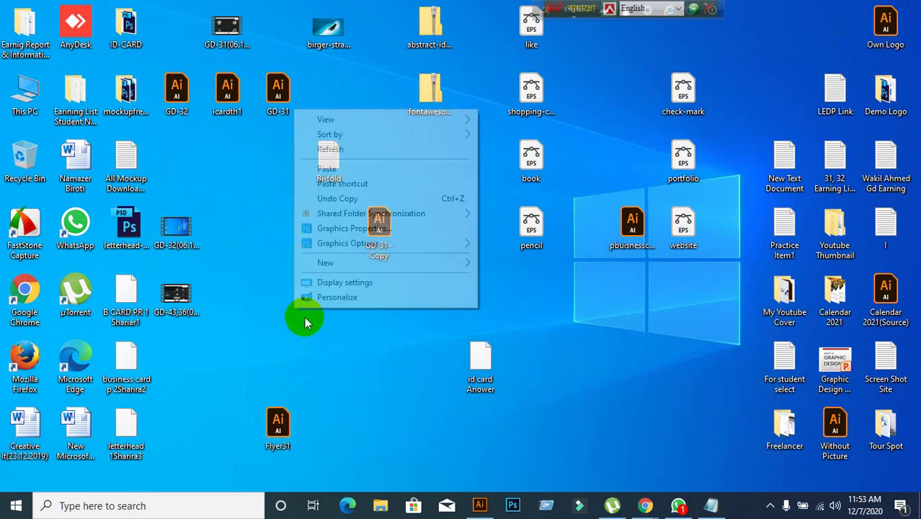
click(339, 168)
drag(277, 298, 484, 508)
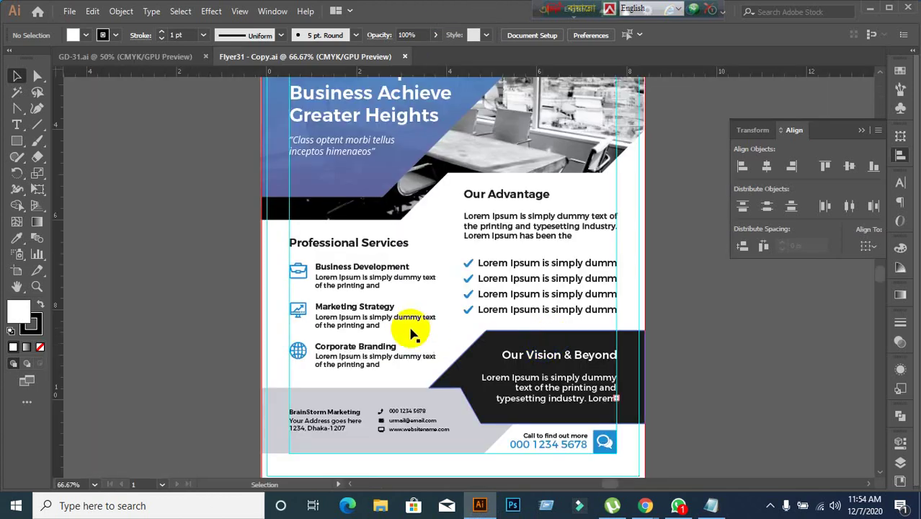
Zoom in and nudge the Professional Services heading onto the left margin guide.
scroll(273, 278, up, 4)
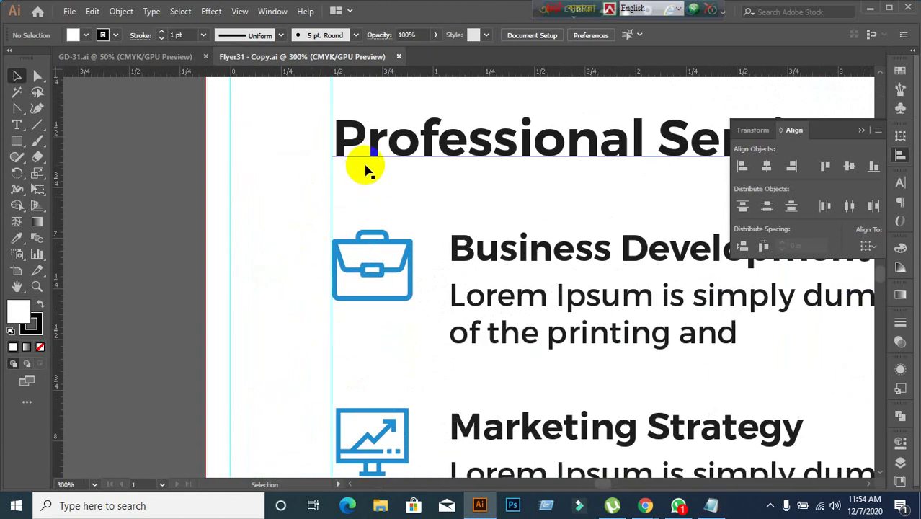
scroll(356, 158, up, 1)
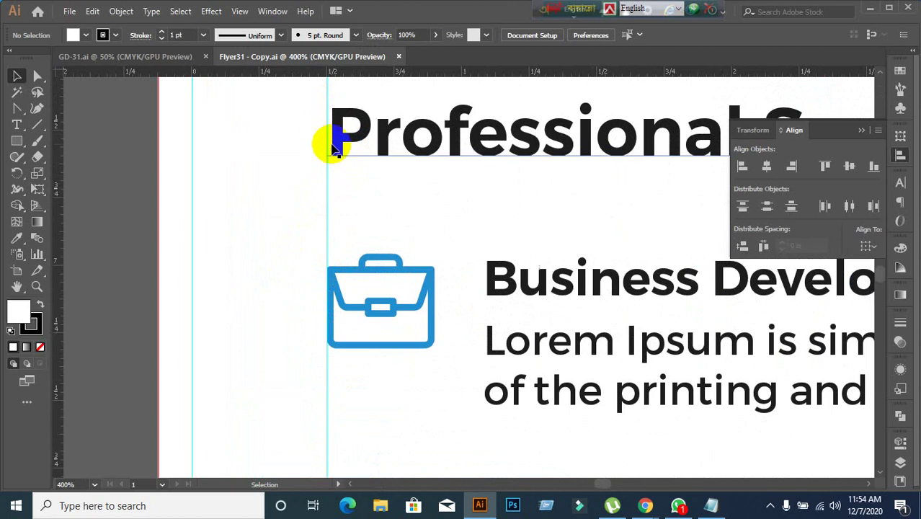
drag(334, 147, 334, 148)
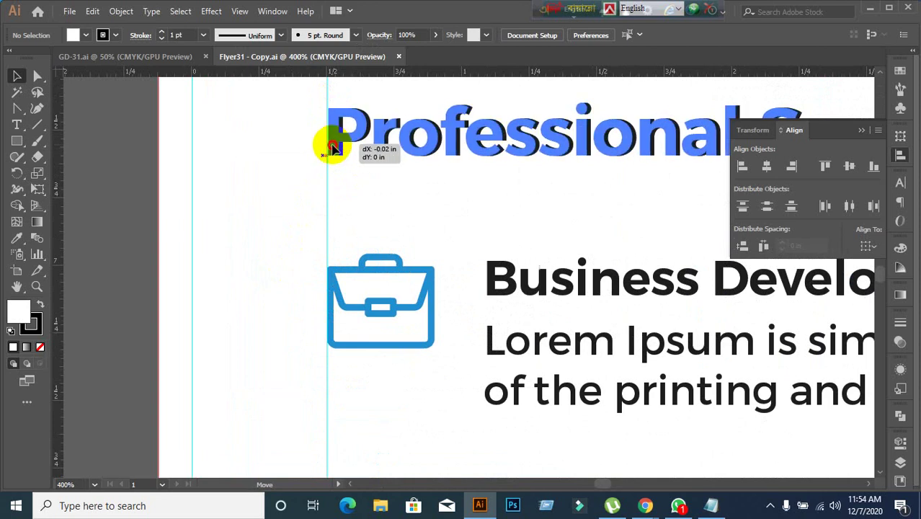
drag(334, 148, 332, 148)
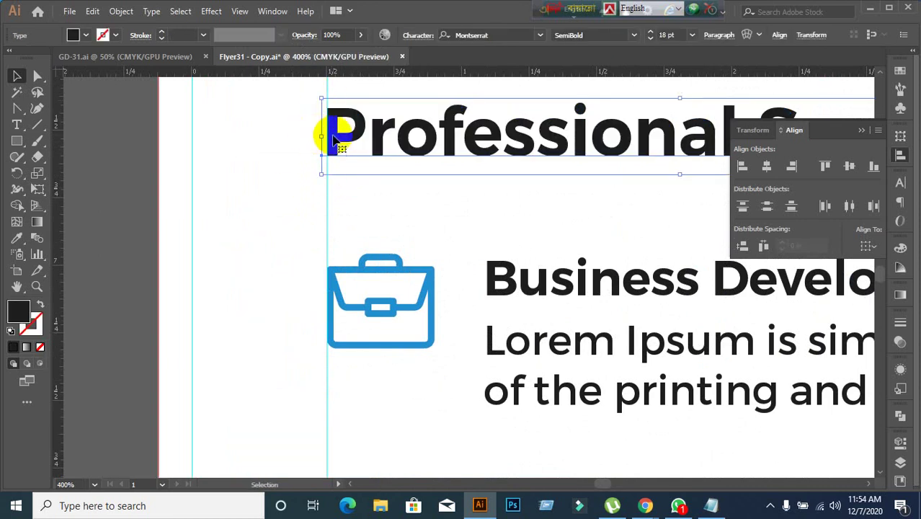
key(ctrl)
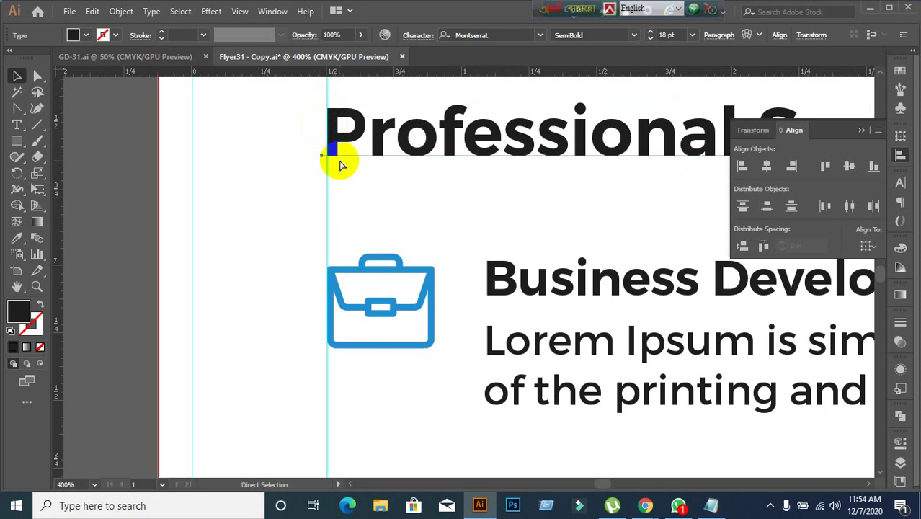
click(281, 228)
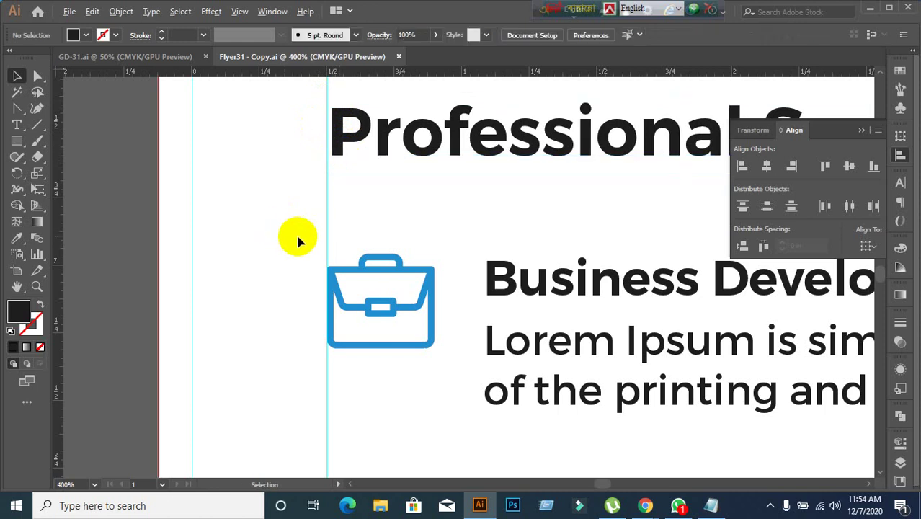
Recheck the heading's placement, then zoom out and pan across the flyer.
scroll(297, 238, down, 1)
click(413, 170)
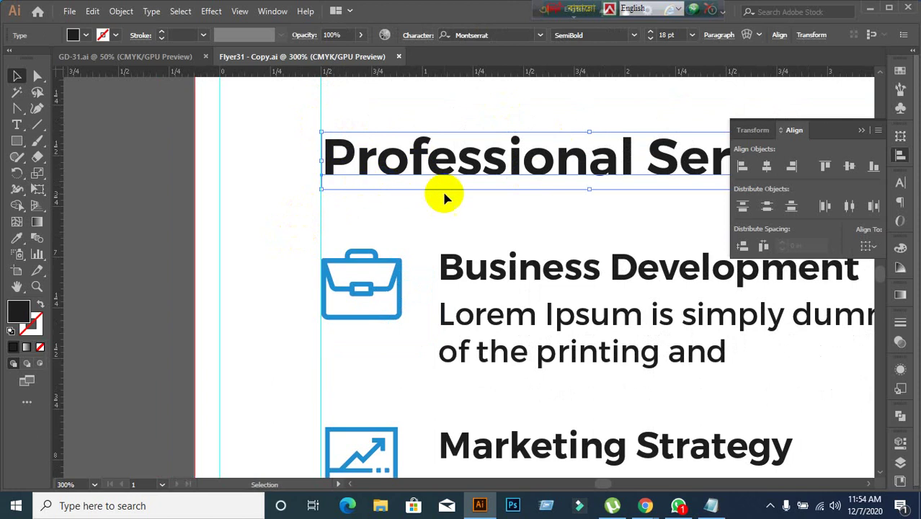
scroll(443, 190, down, 2)
click(257, 275)
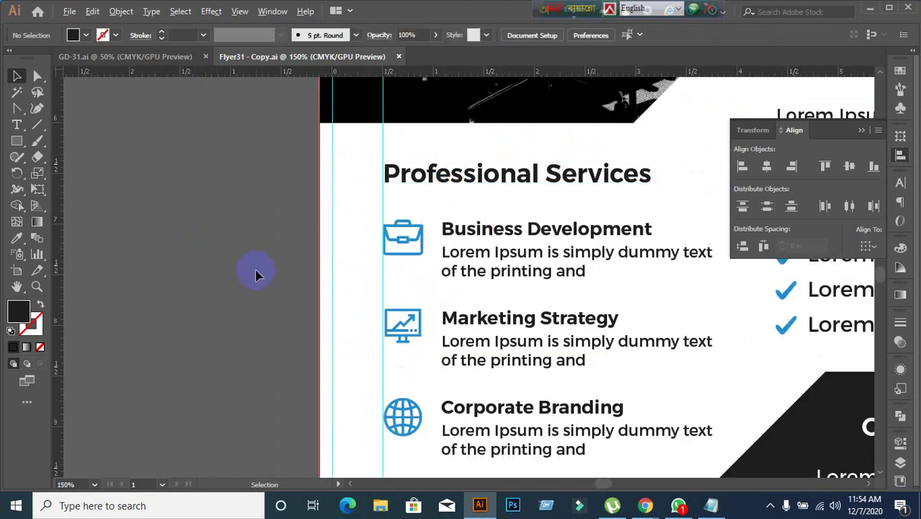
scroll(257, 275, down, 1)
drag(350, 301, 354, 278)
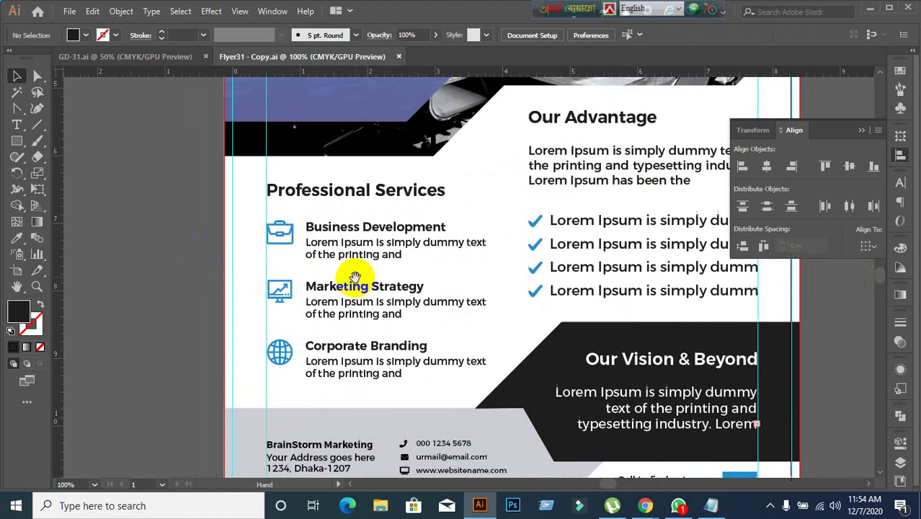
scroll(354, 277, down, 1)
scroll(386, 298, up, 1)
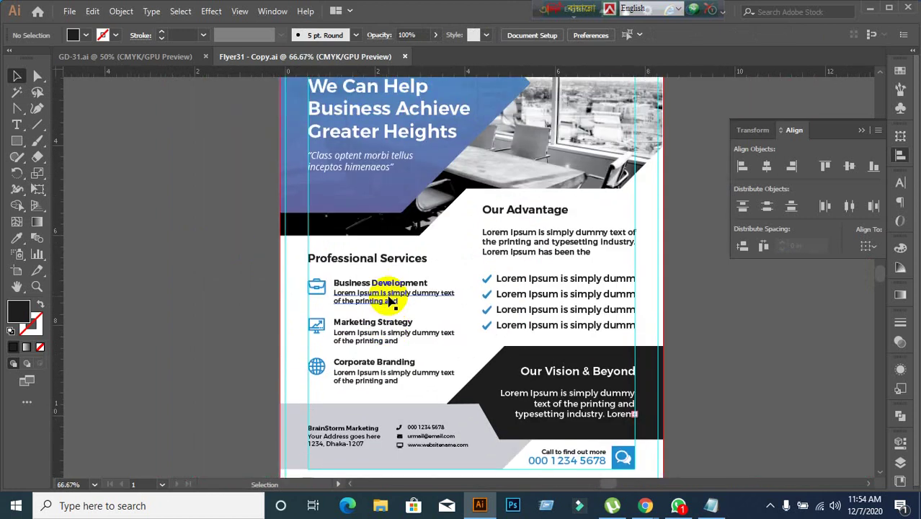
Delete the stray small object beside the flyer and recentre the view.
key(ctrl+a)
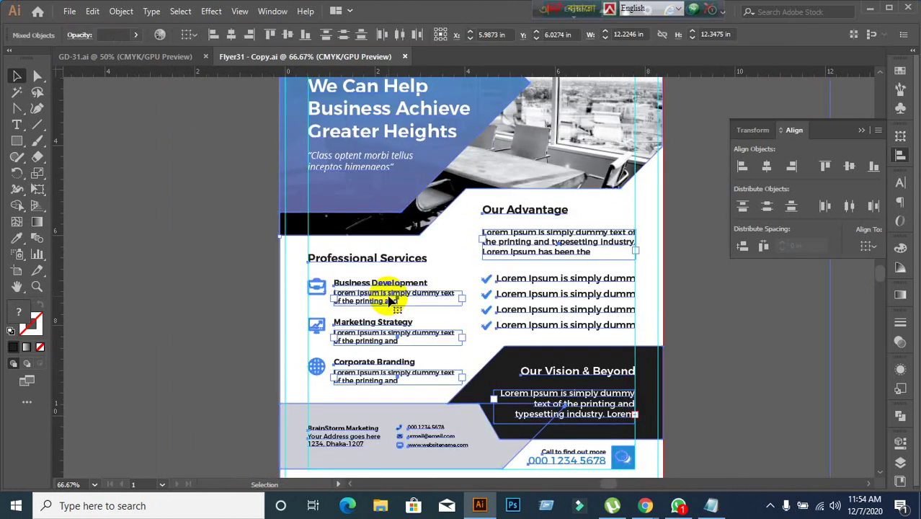
click(220, 319)
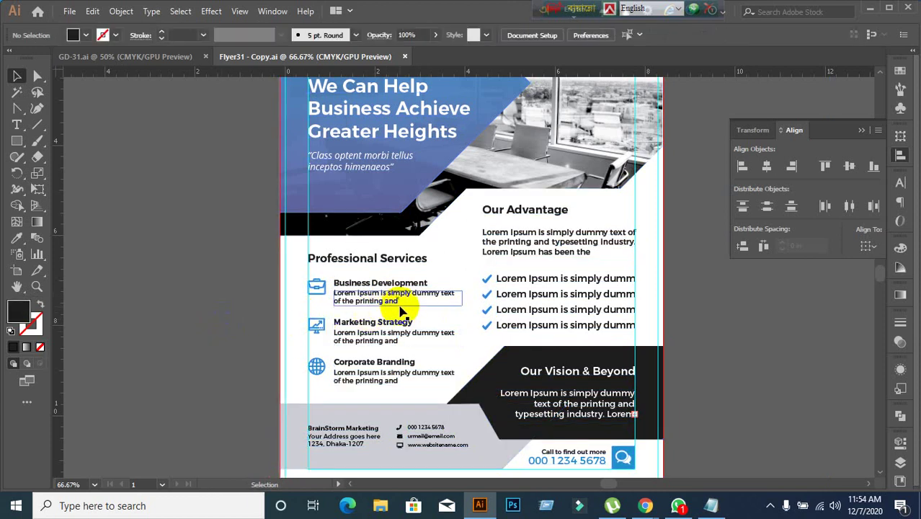
scroll(405, 304, down, 1)
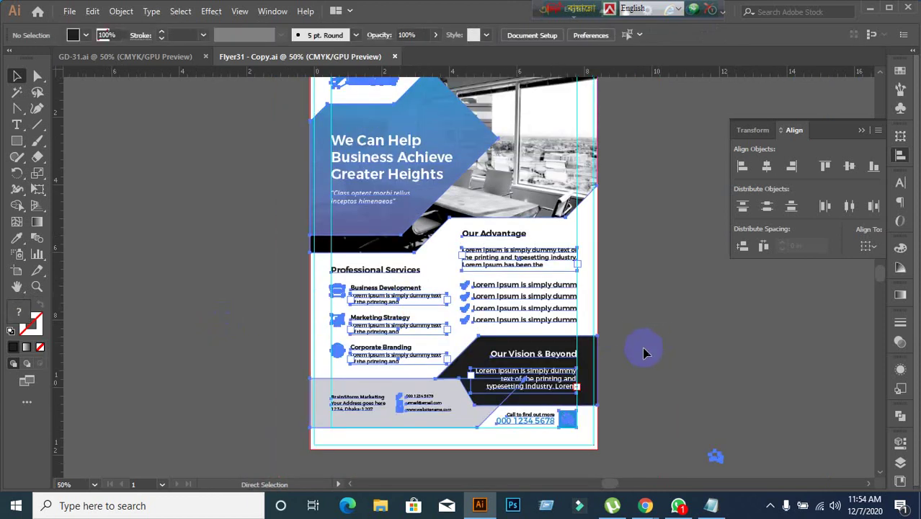
key(ctrl+a)
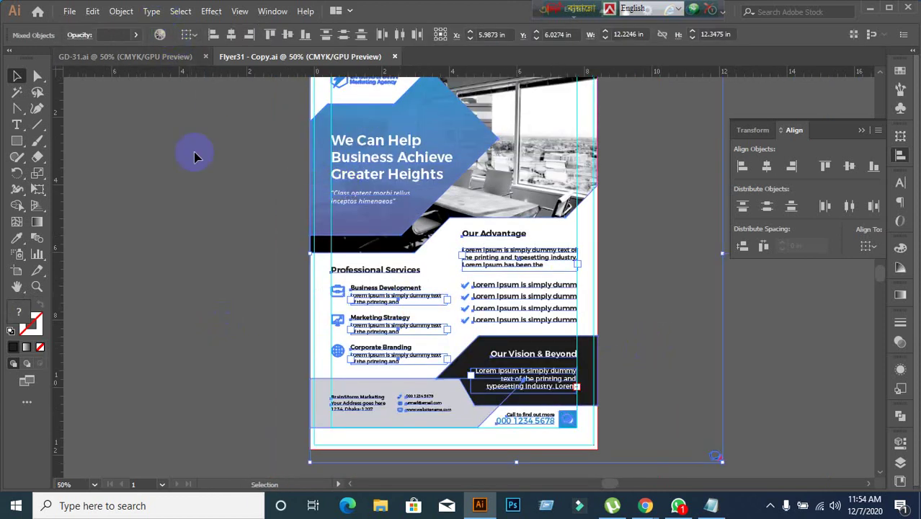
click(335, 294)
scroll(721, 454, down, 1)
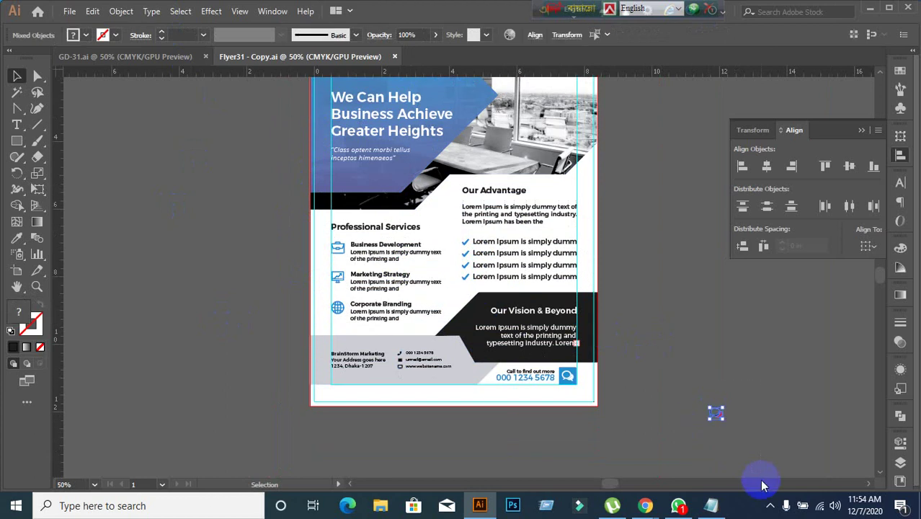
key(Delete)
scroll(696, 232, down, 1)
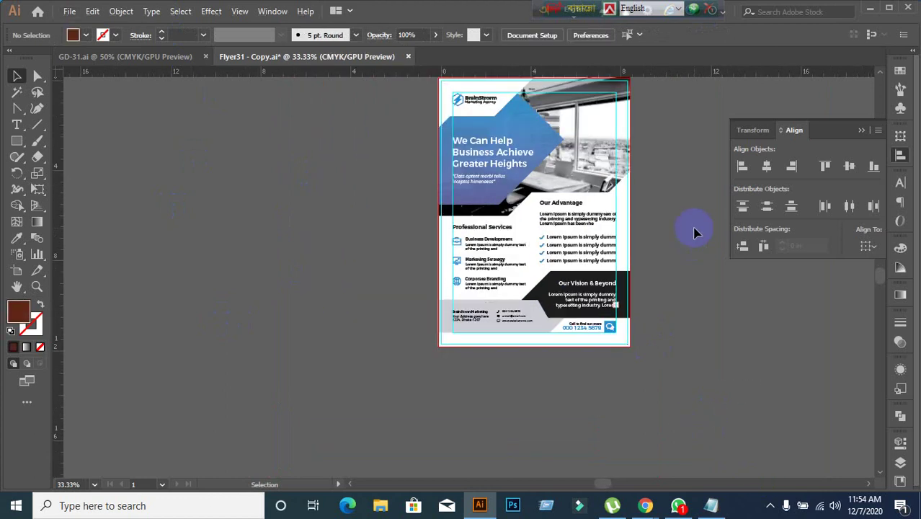
drag(694, 230, 648, 287)
Select all artwork and convert the flyer's text with Type > Create Outlines.
key(ctrl+a)
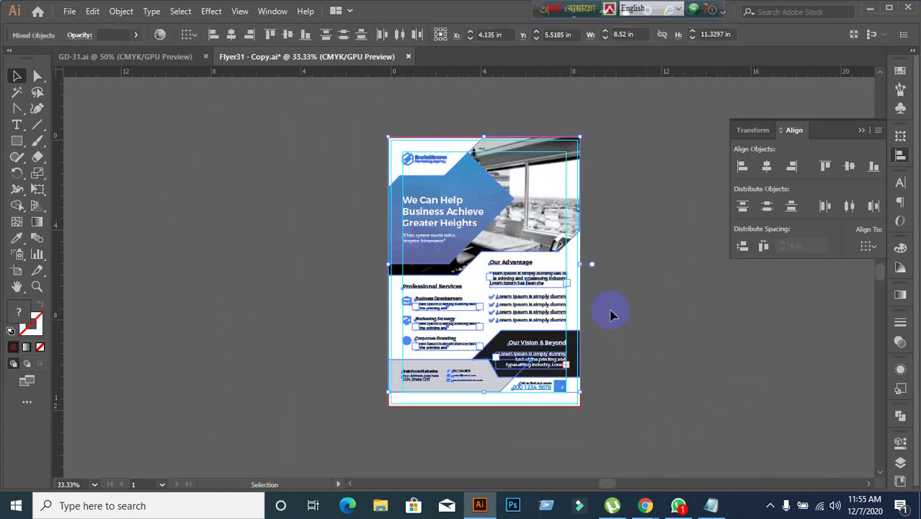
click(152, 13)
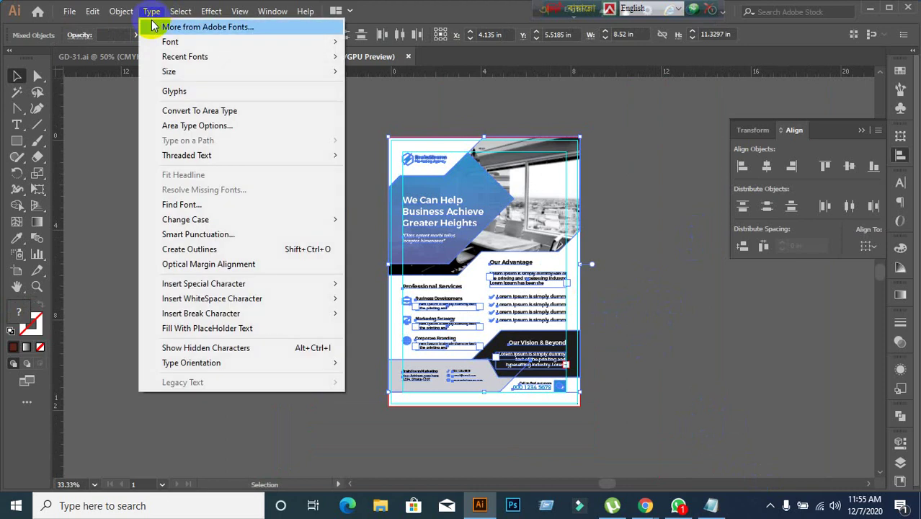
click(201, 253)
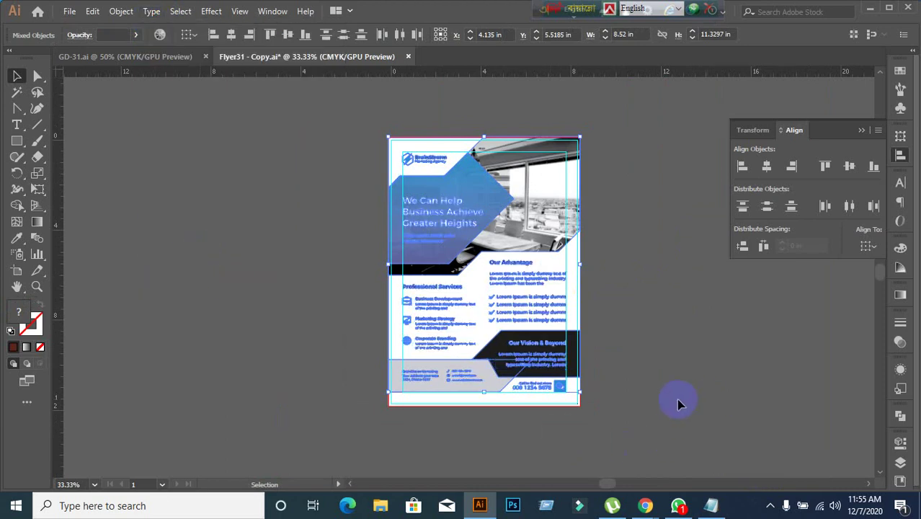
click(578, 377)
scroll(439, 241, up, 6)
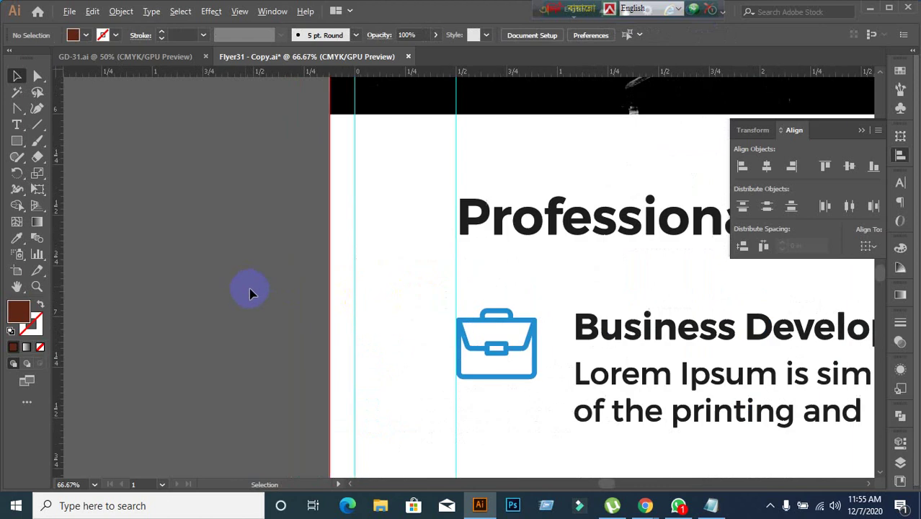
Align the Professional Services heading's left edge to the briefcase icon with Horizontal Align Left.
scroll(270, 290, down, 5)
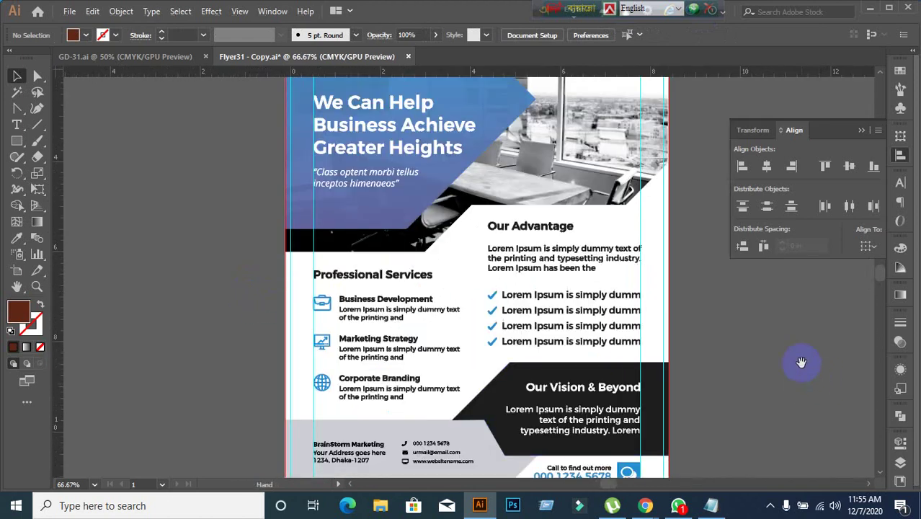
drag(800, 364, 764, 293)
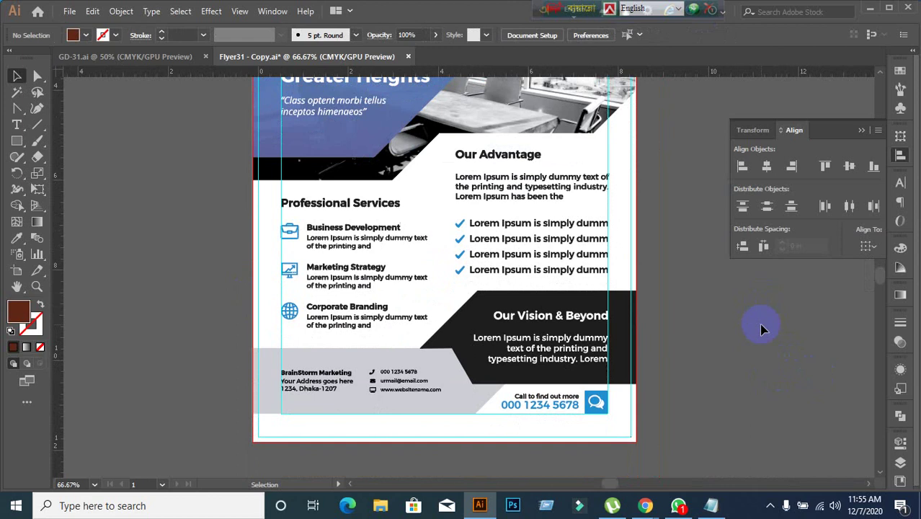
scroll(253, 422, up, 2)
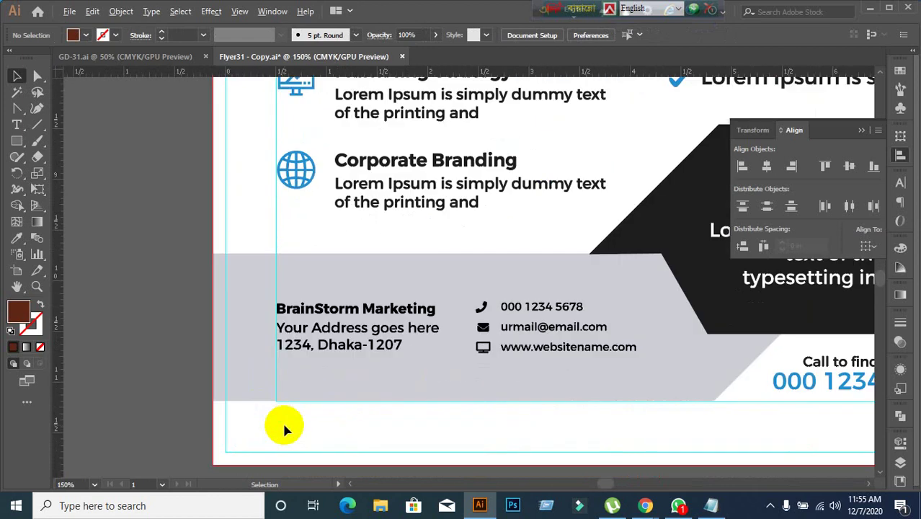
scroll(281, 425, up, 1)
scroll(281, 425, down, 3)
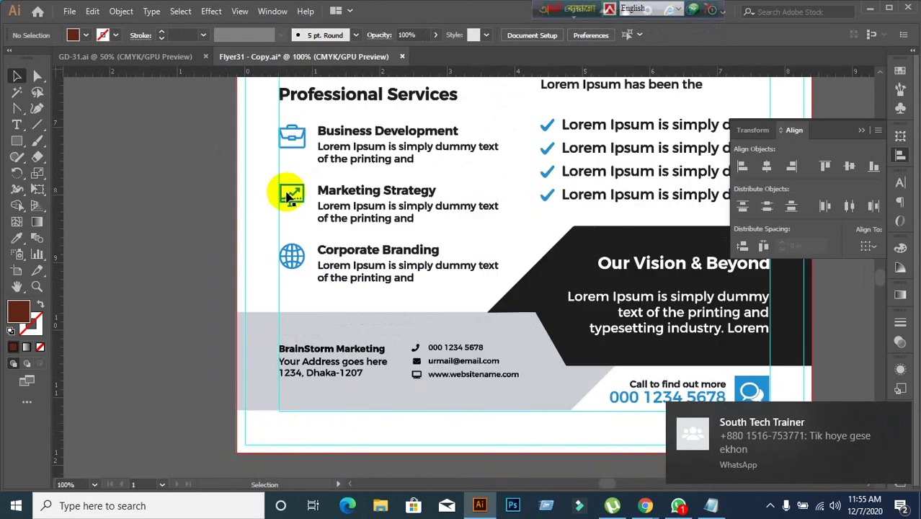
click(335, 131)
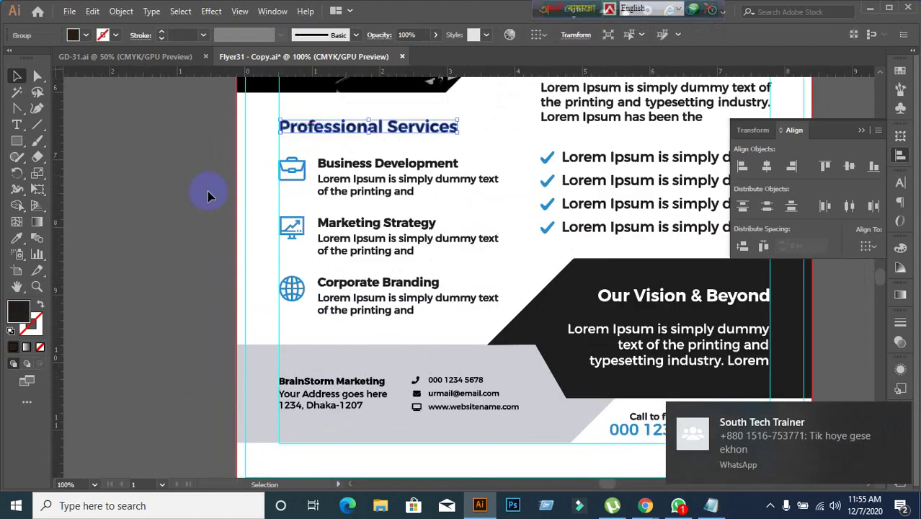
scroll(208, 192, up, 1)
scroll(209, 193, up, 1)
scroll(336, 209, down, 2)
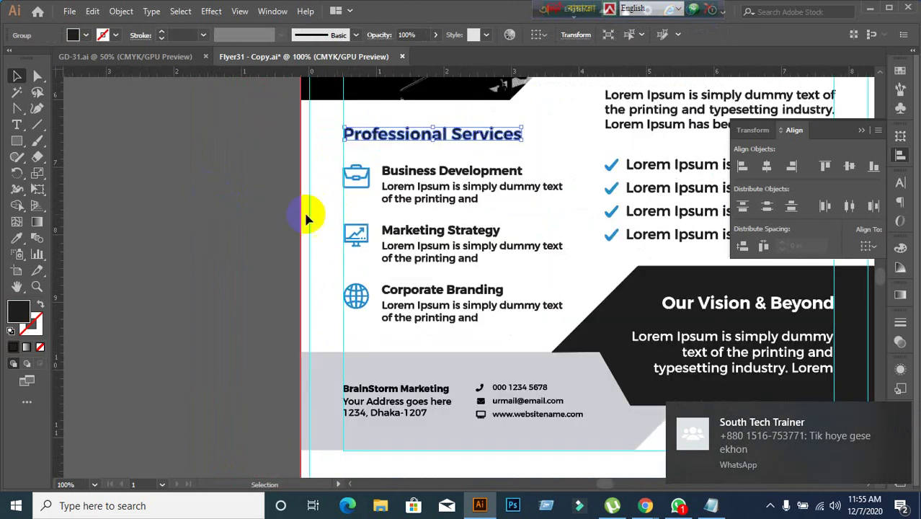
drag(309, 216, 214, 287)
scroll(251, 223, up, 3)
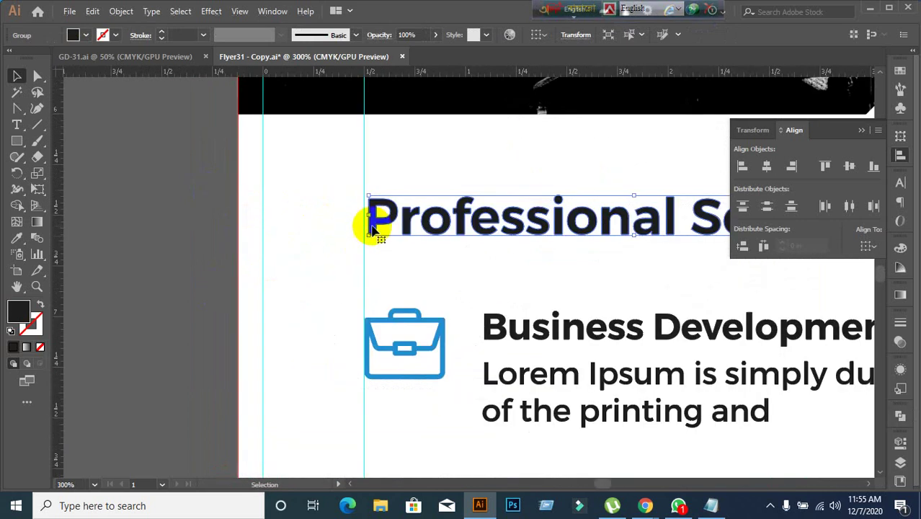
shift+click(395, 321)
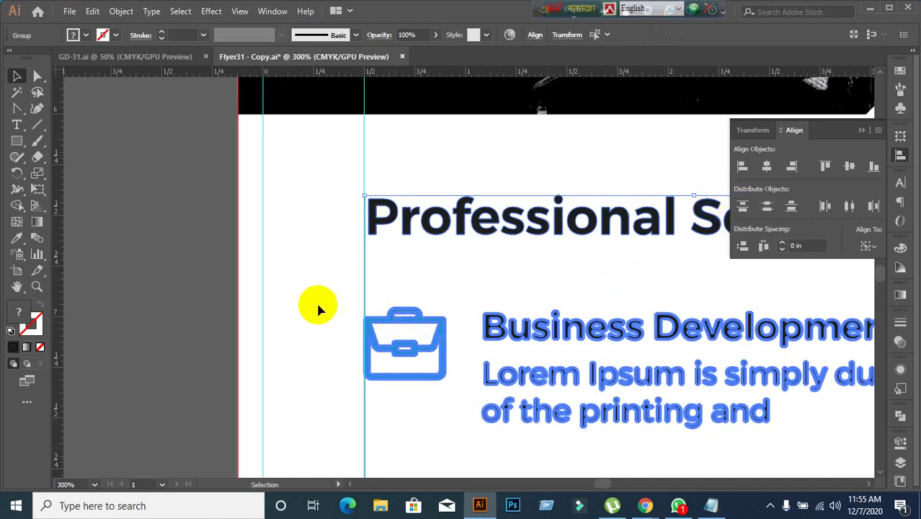
click(742, 166)
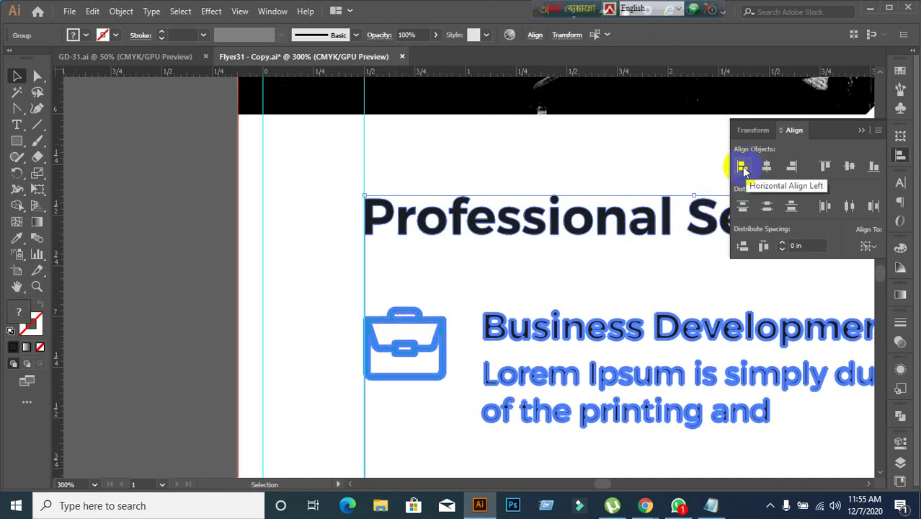
Inspect the blue background shape and We Can Help heading group by selecting them.
click(202, 340)
scroll(445, 315, down, 2)
scroll(368, 285, up, 5)
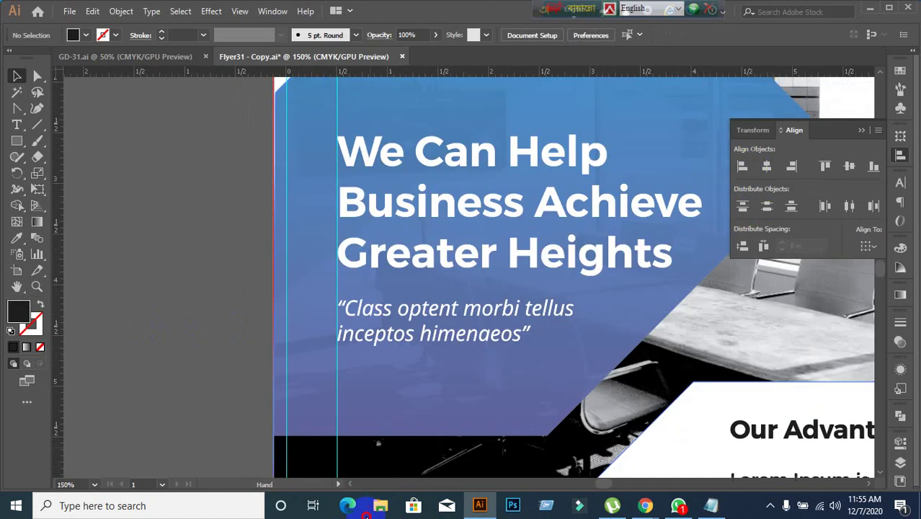
click(366, 292)
click(146, 328)
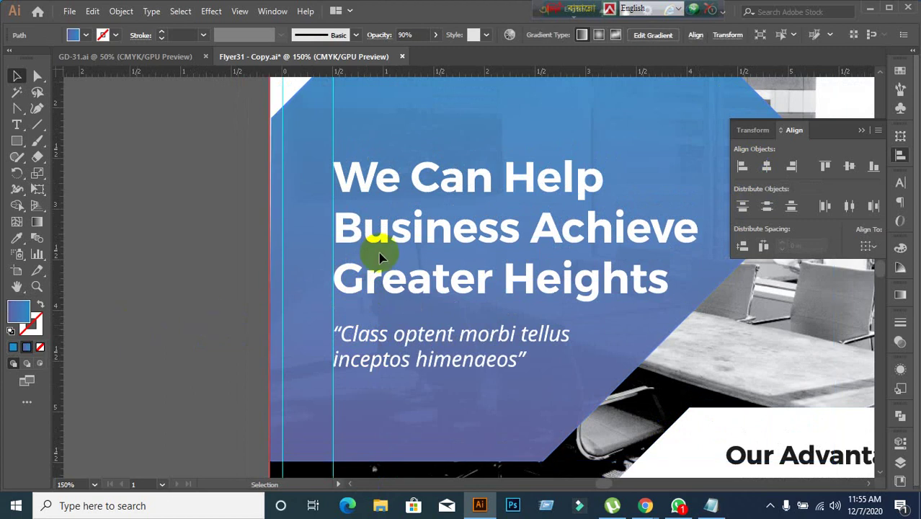
scroll(375, 274, down, 3)
click(401, 276)
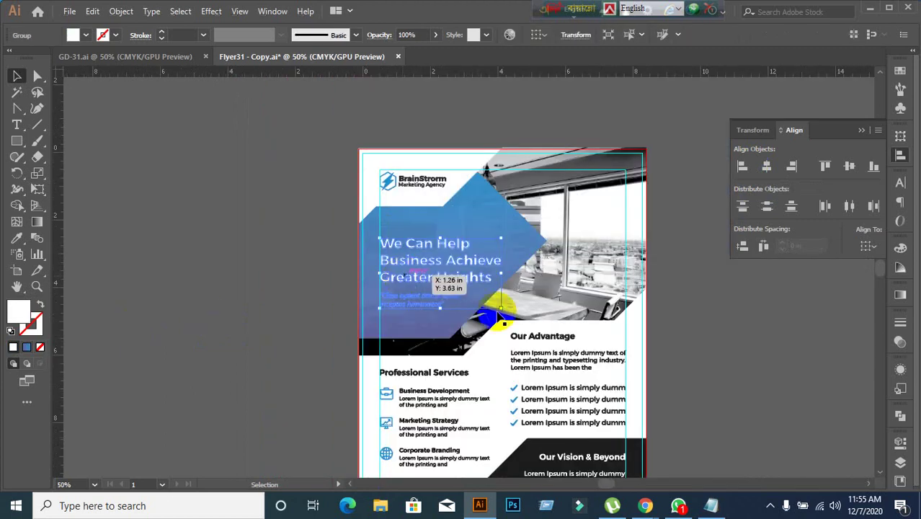
click(706, 355)
scroll(706, 355, down, 3)
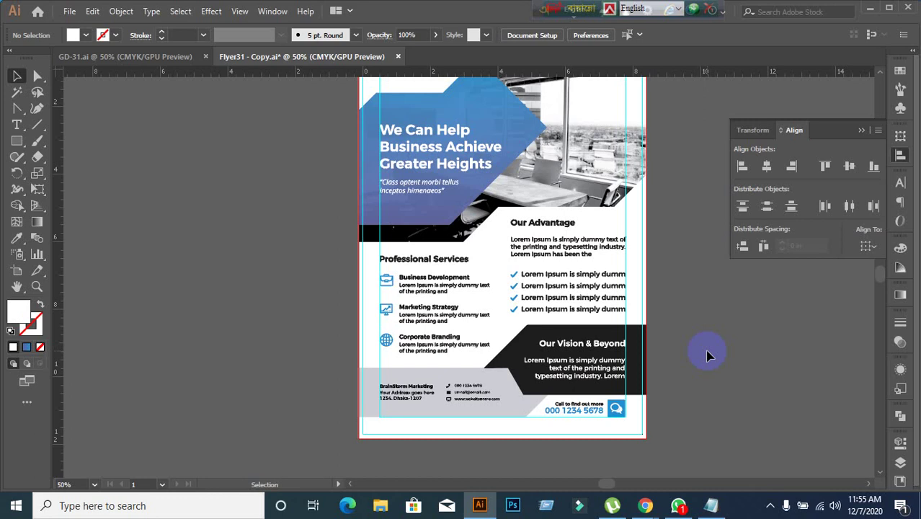
scroll(663, 288, down, 1)
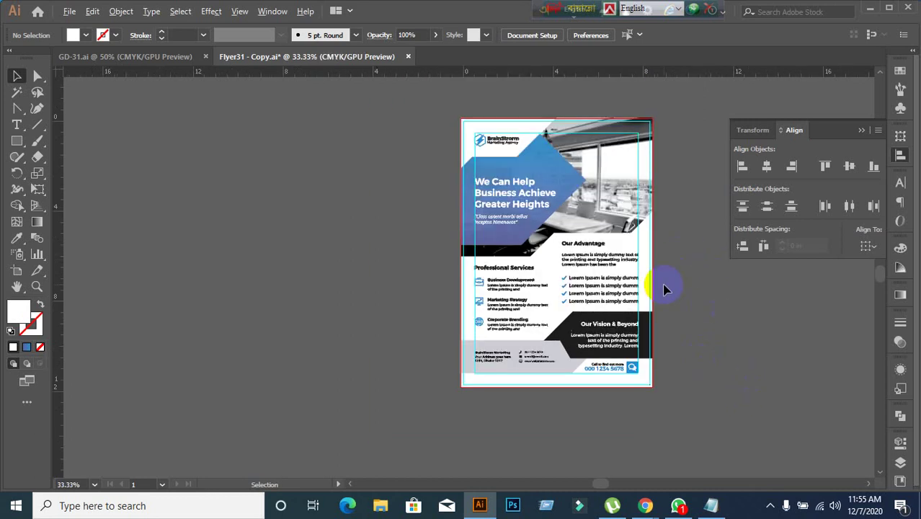
scroll(663, 289, up, 1)
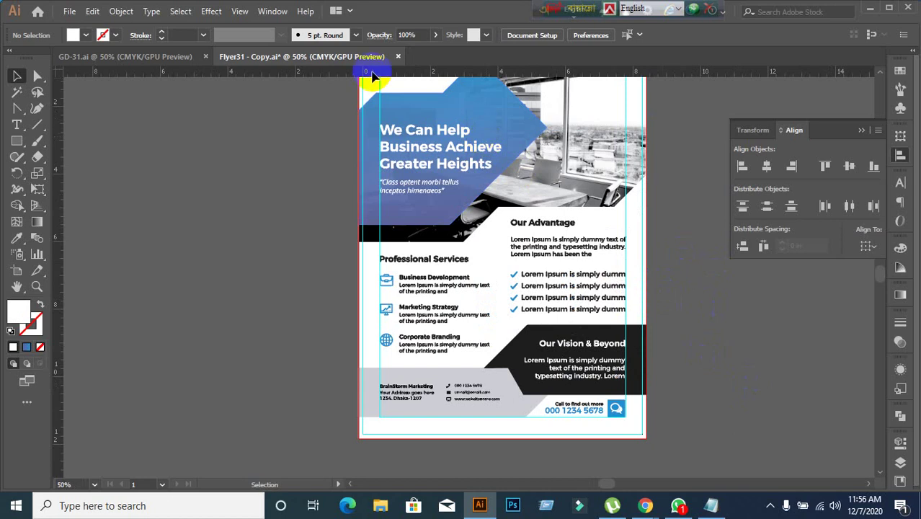
Close GD-31.ai and save Flyer31 - Copy with Ctrl+S.
click(139, 58)
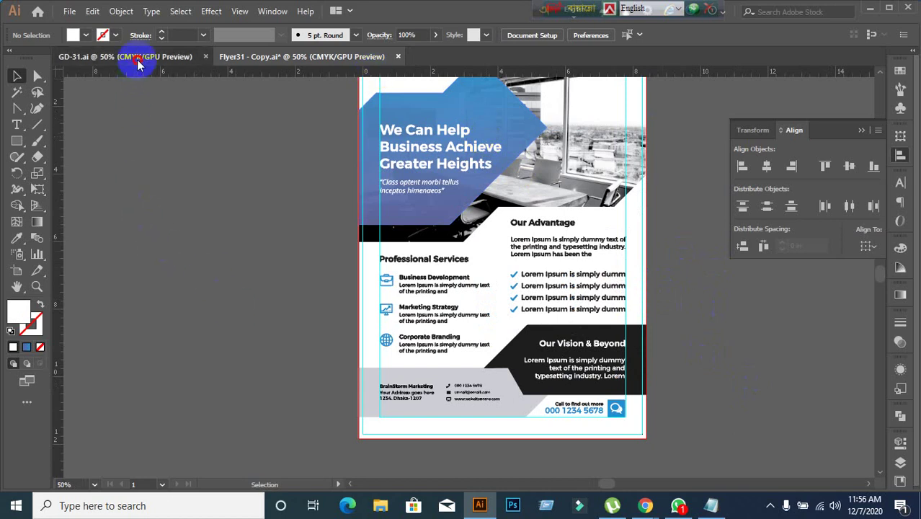
click(205, 56)
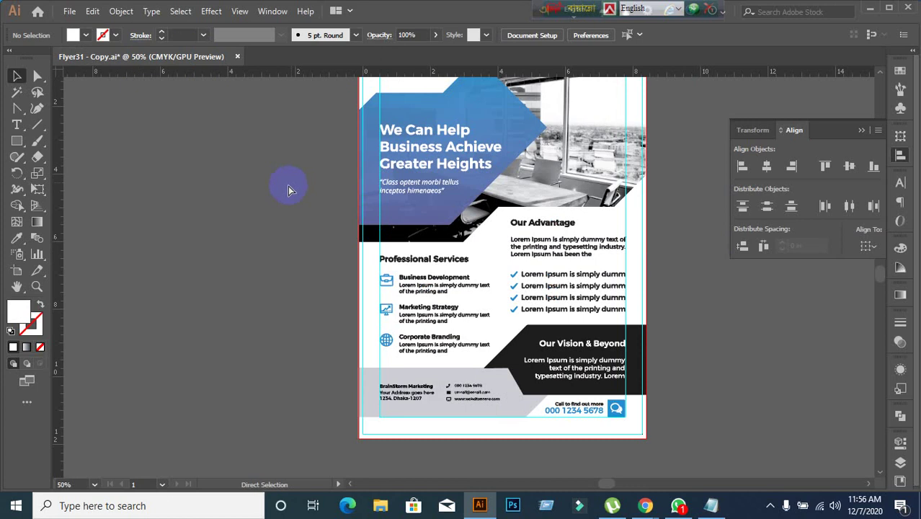
key(ctrl+s)
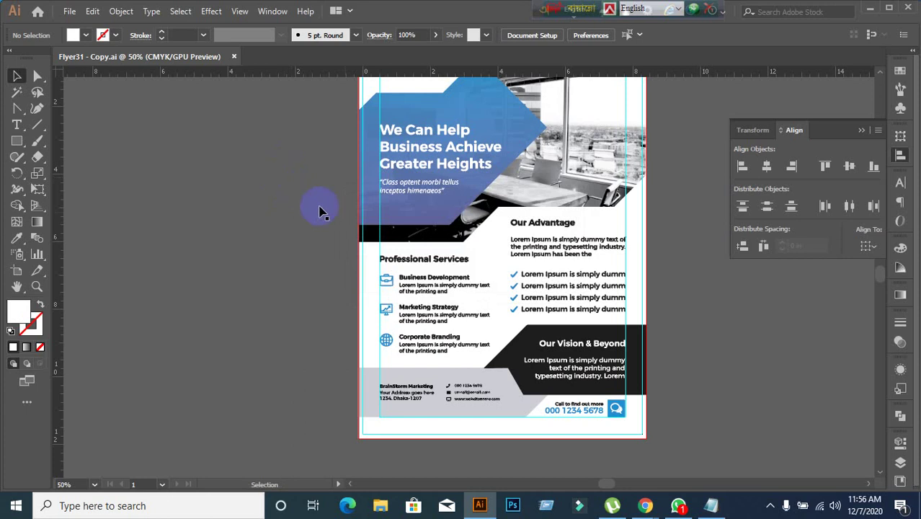
Close Flyer31 - Copy.ai, leaving the Illustrator Home screen.
scroll(591, 229, up, 1)
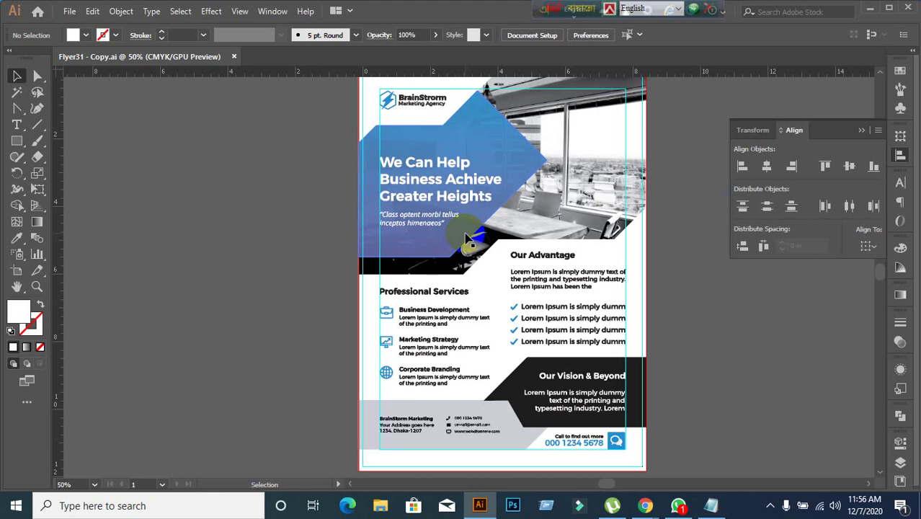
scroll(358, 269, down, 1)
scroll(353, 266, up, 4)
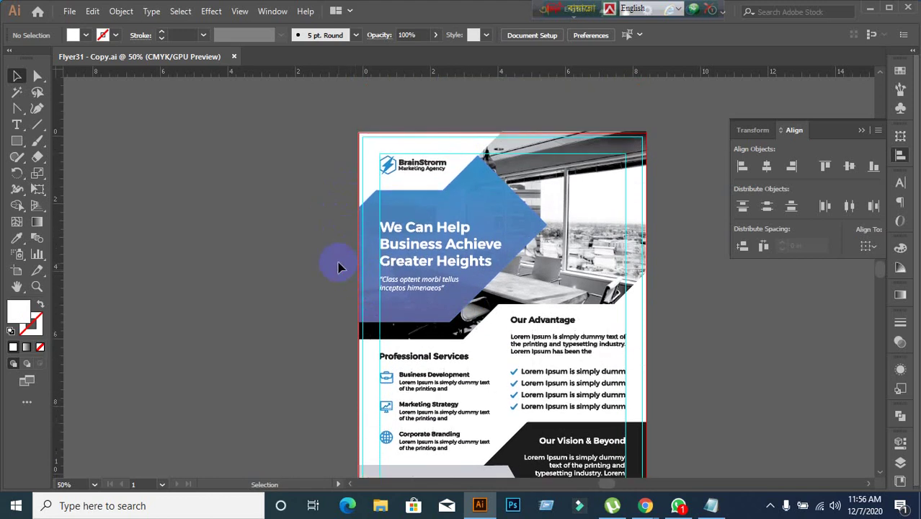
scroll(342, 252, down, 1)
click(233, 56)
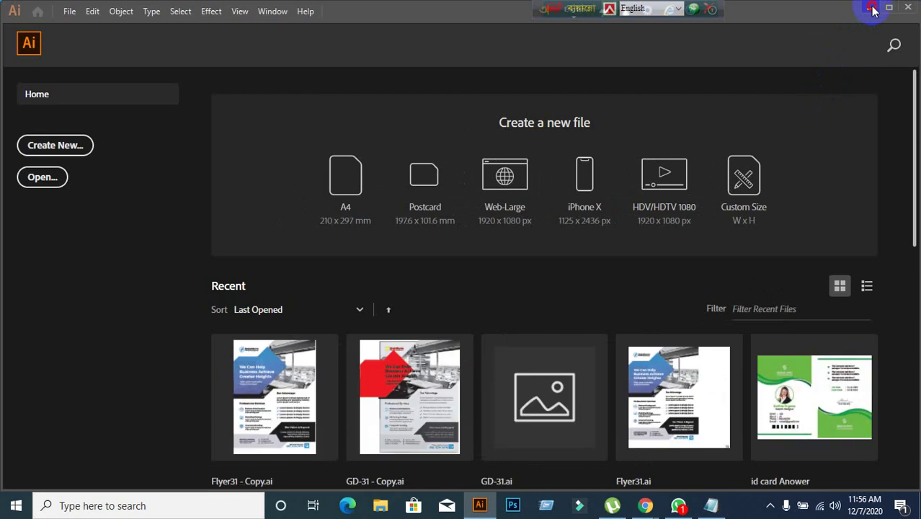
Switch to Chrome, close the Corporate Flyer page, and open Google in a new tab.
click(872, 9)
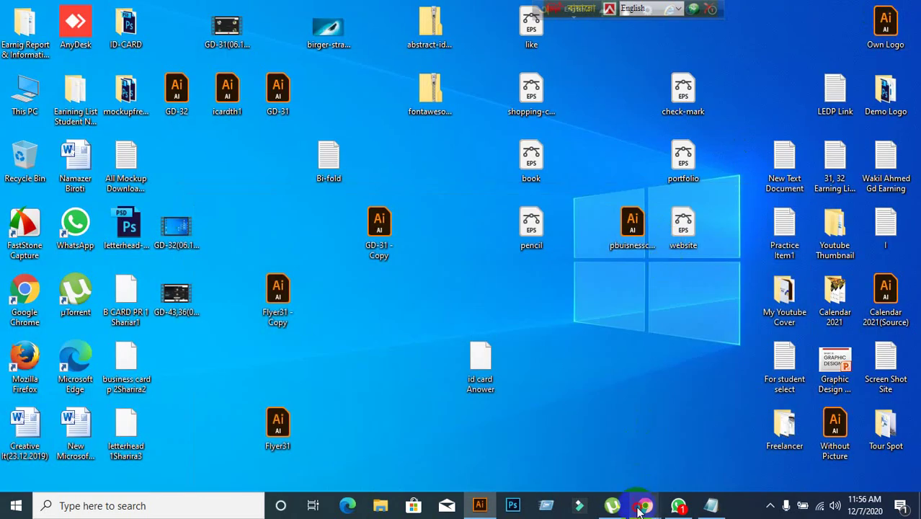
mouse_move(642, 508)
click(584, 456)
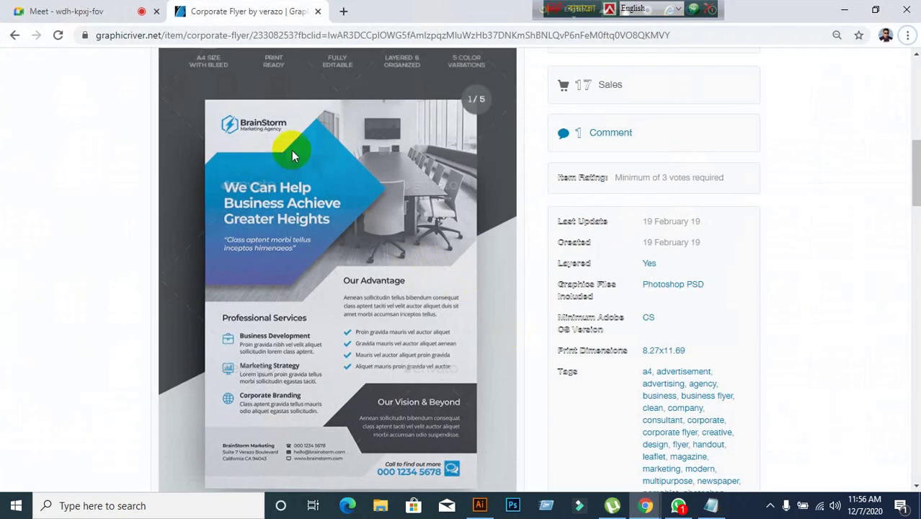
click(318, 11)
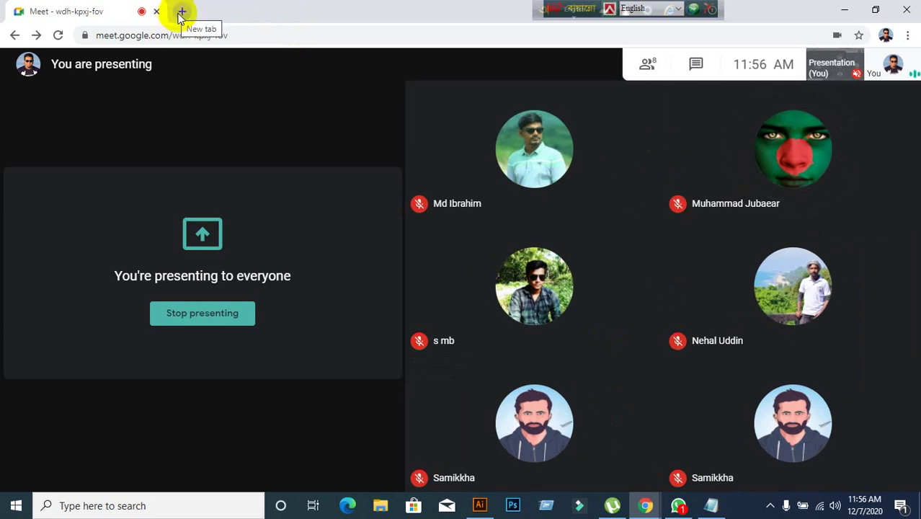
click(181, 14)
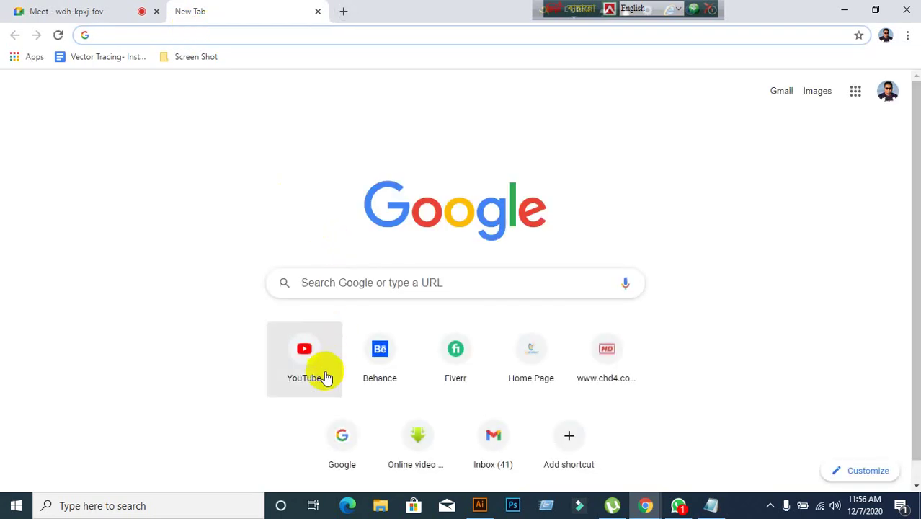
click(342, 436)
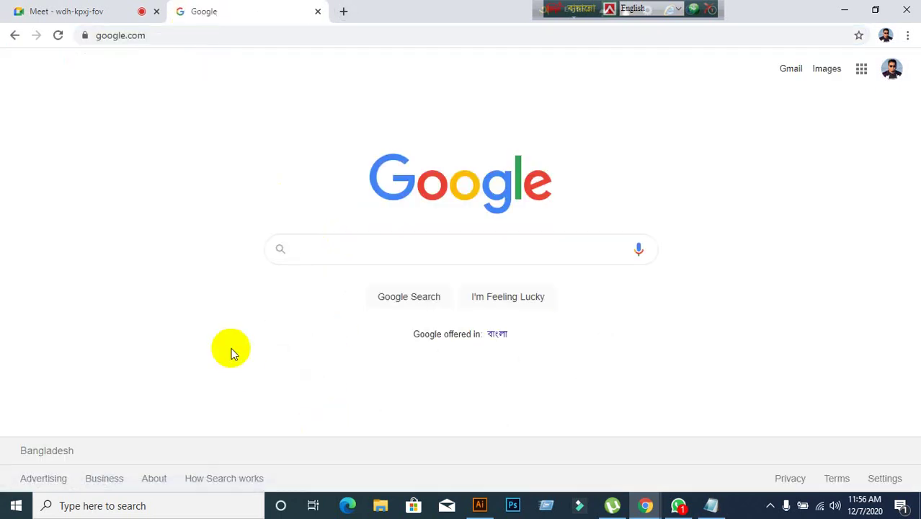
Search Google for 'bi-fold brochure'.
text(b)
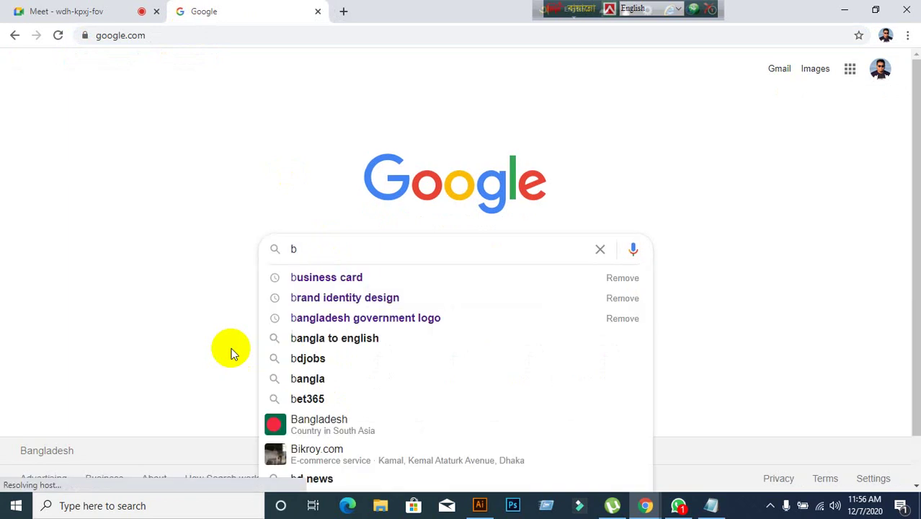
text(i-FO)
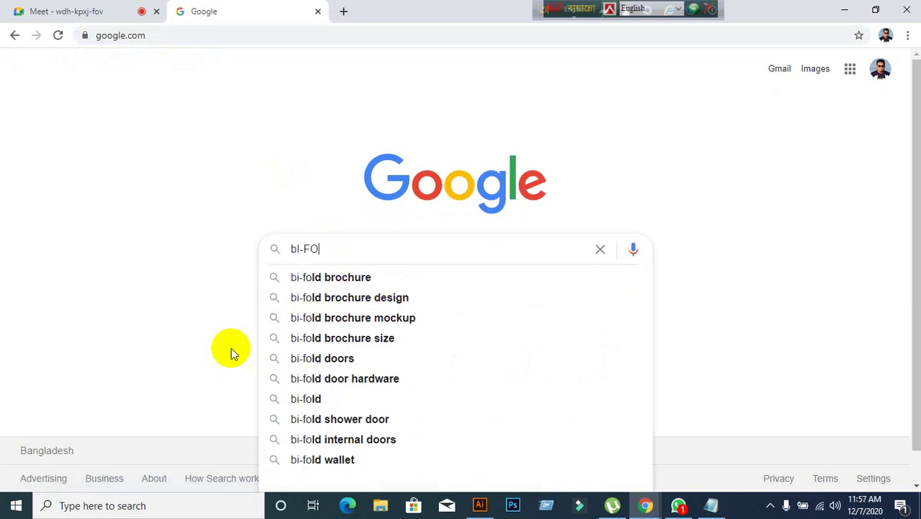
key(BackSpace)
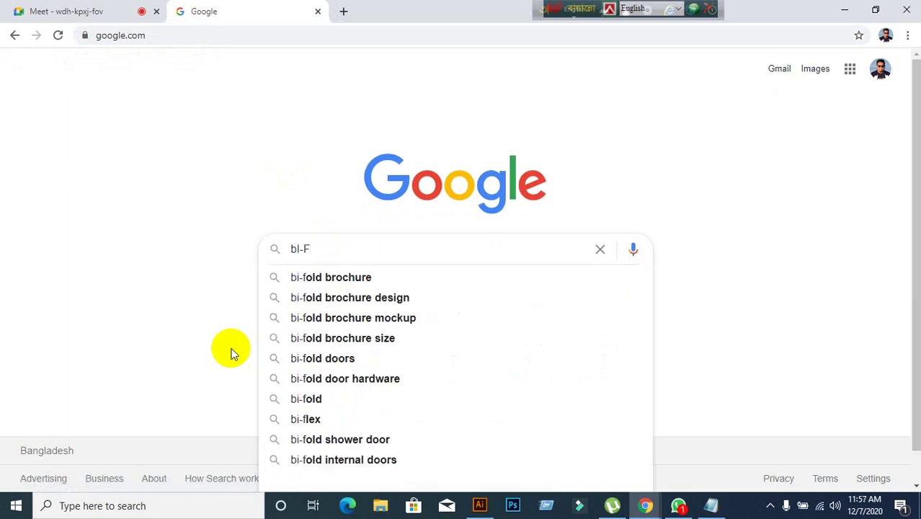
key(BackSpace)
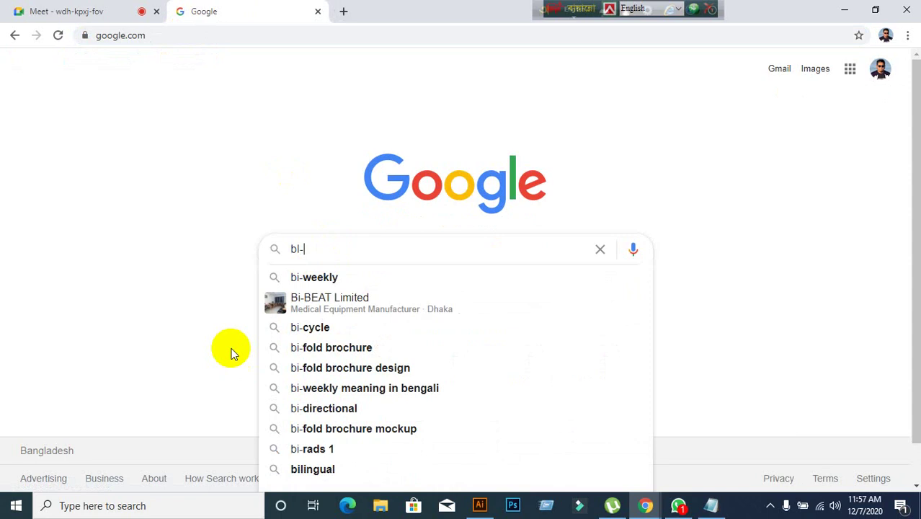
text(fold)
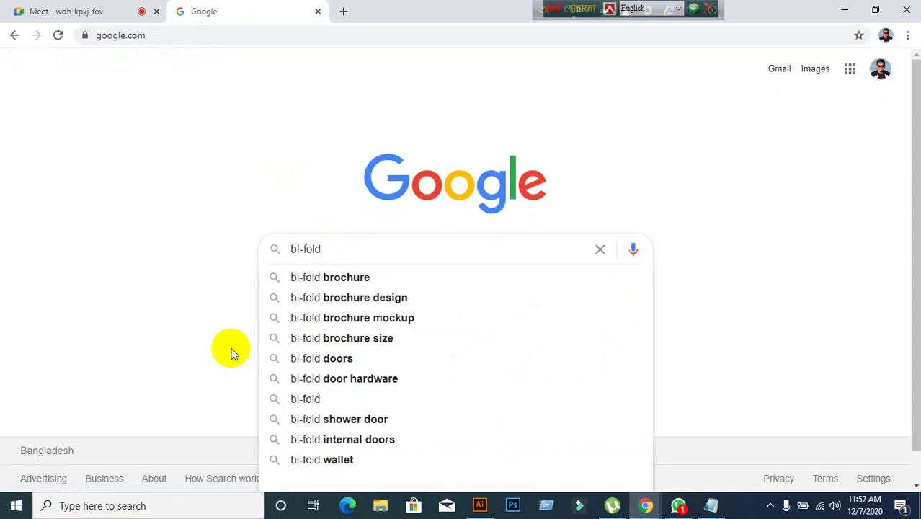
text( brochure)
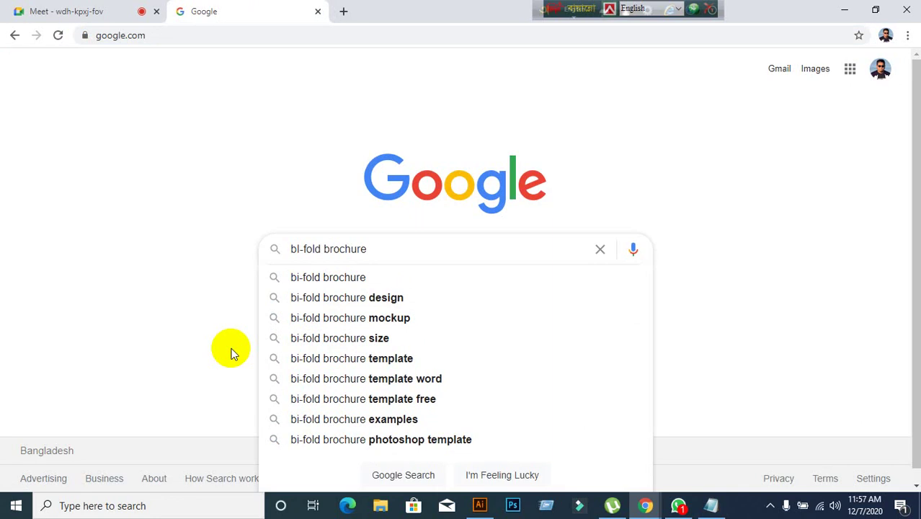
key(Return)
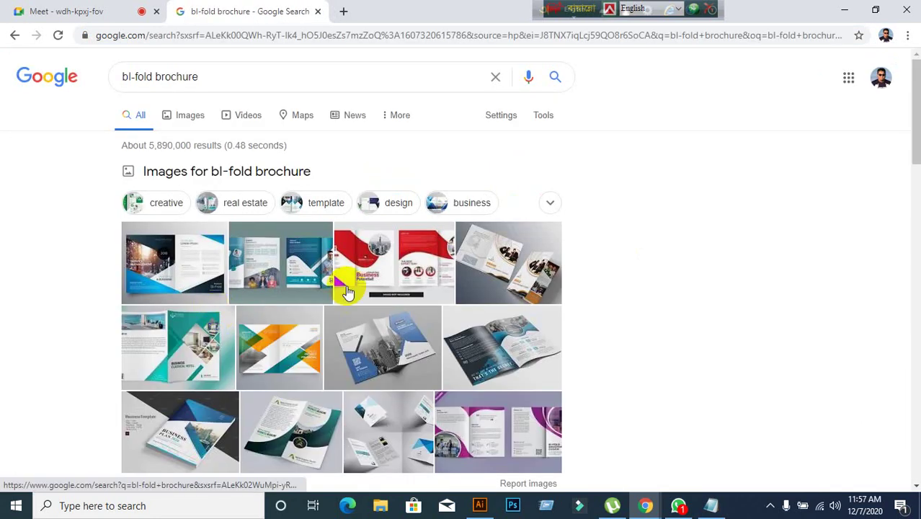
Show image results filtered to Large size.
click(202, 112)
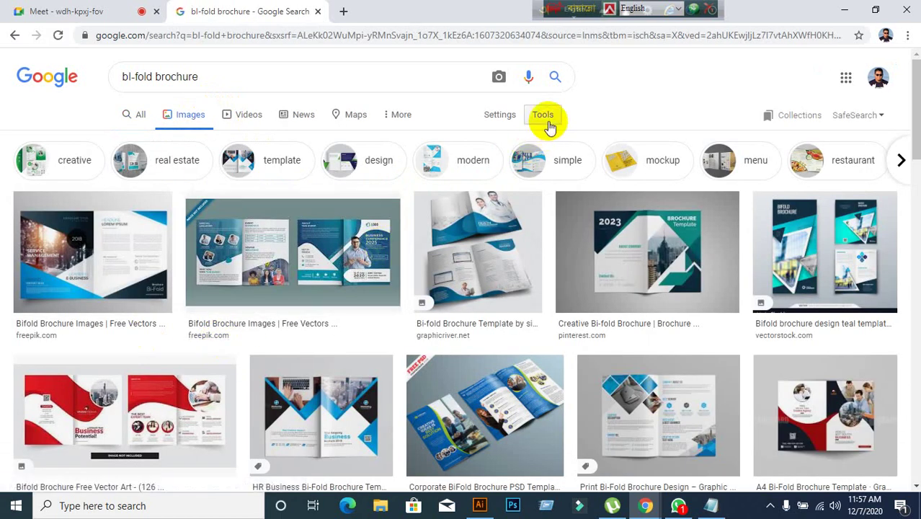
click(546, 117)
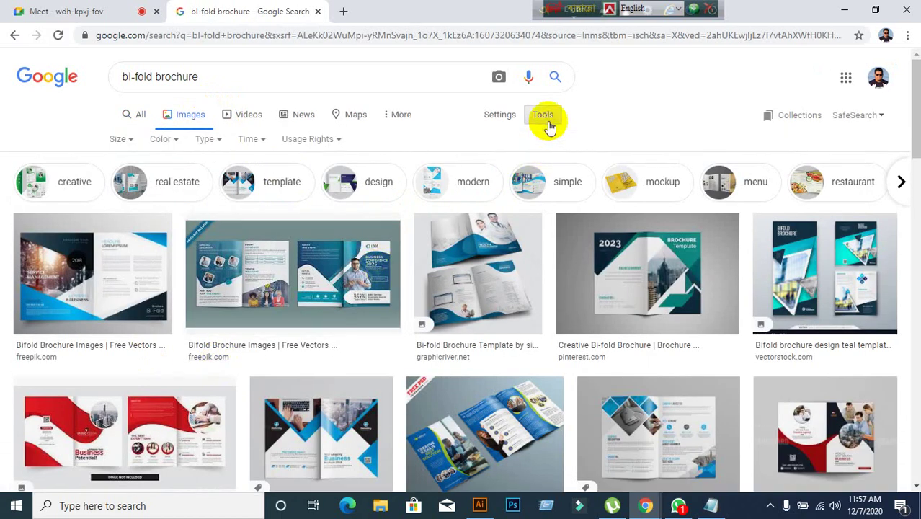
click(119, 139)
click(124, 189)
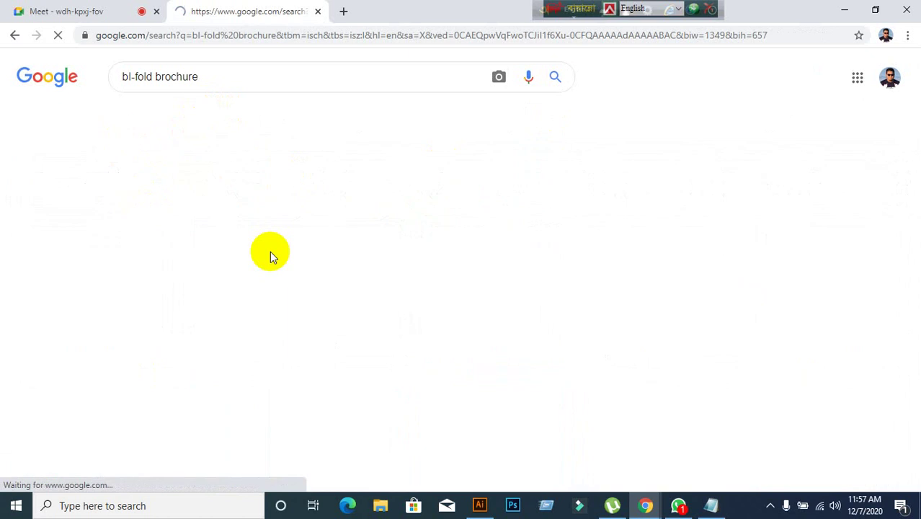
Scroll through the large bi-fold brochure image results on Google Images.
scroll(317, 261, down, 2)
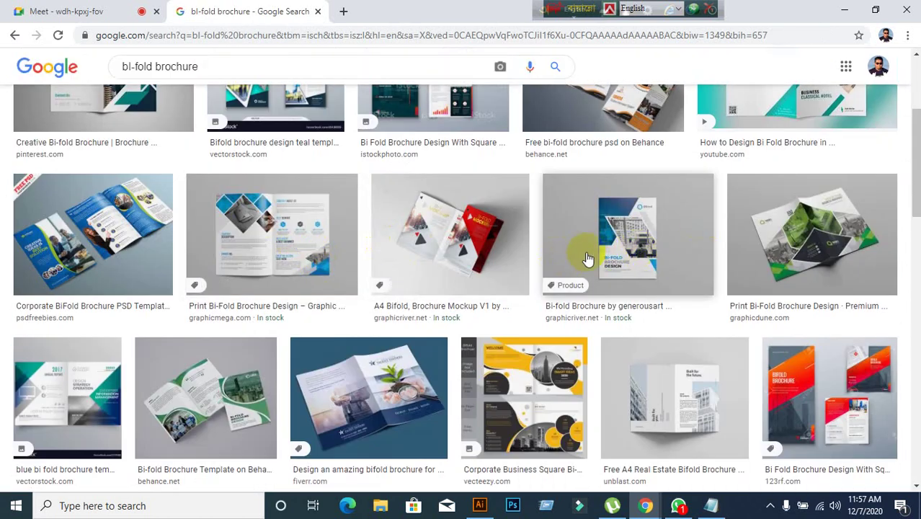
click(617, 264)
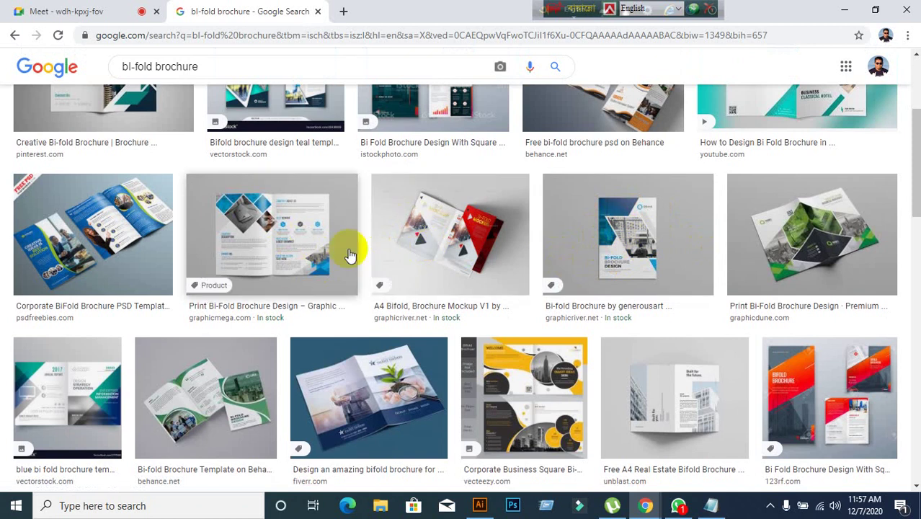
scroll(338, 302, down, 2)
scroll(502, 358, down, 2)
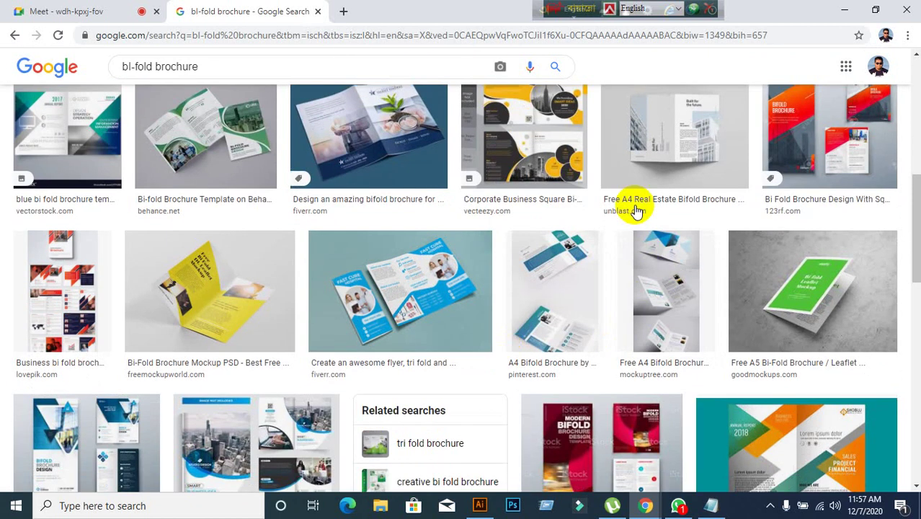
scroll(266, 333, down, 5)
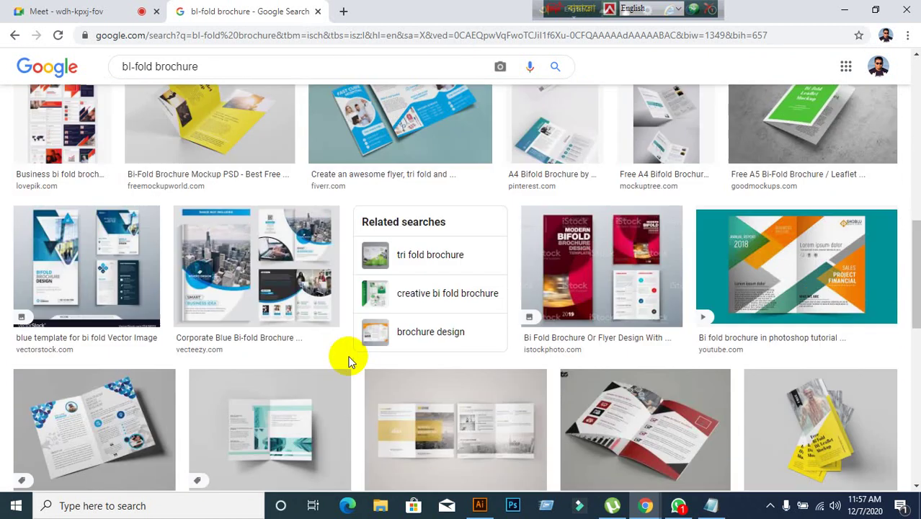
scroll(61, 386, down, 4)
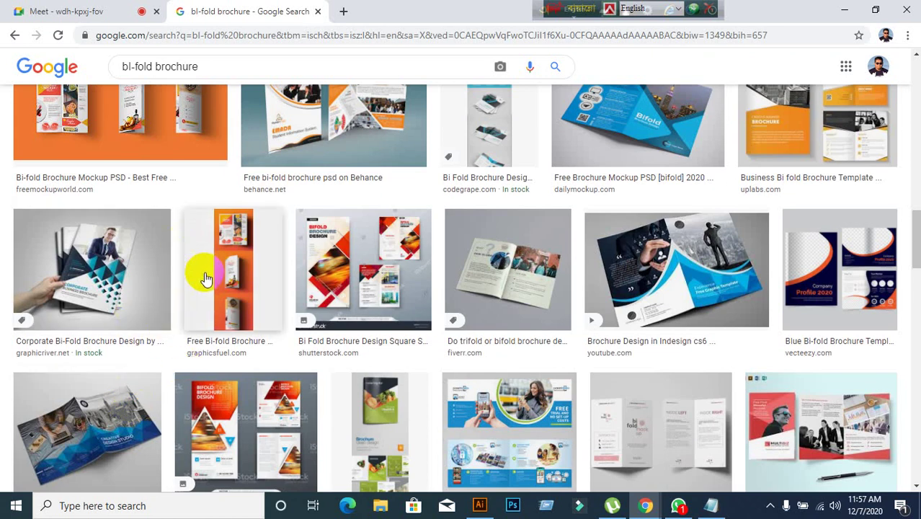
Glance at the Meet tab, return to the brochure results, then minimise Chrome.
click(98, 13)
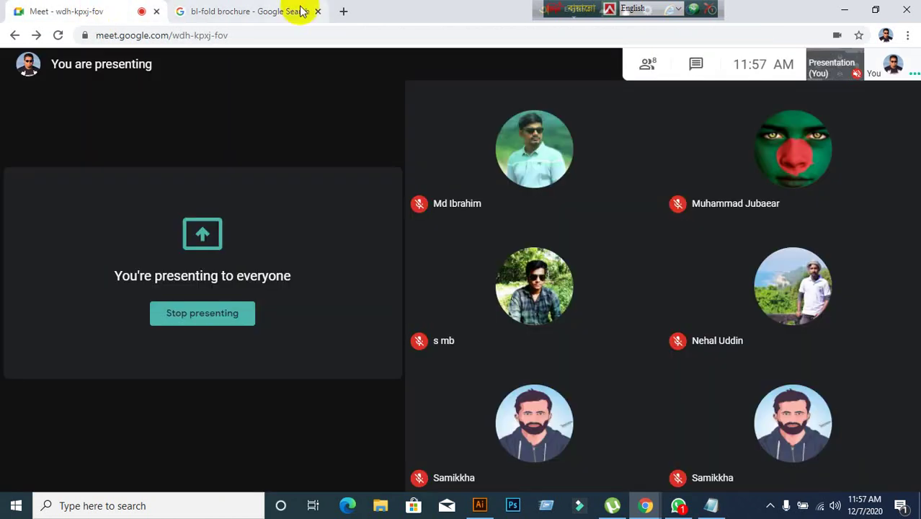
click(247, 10)
click(841, 10)
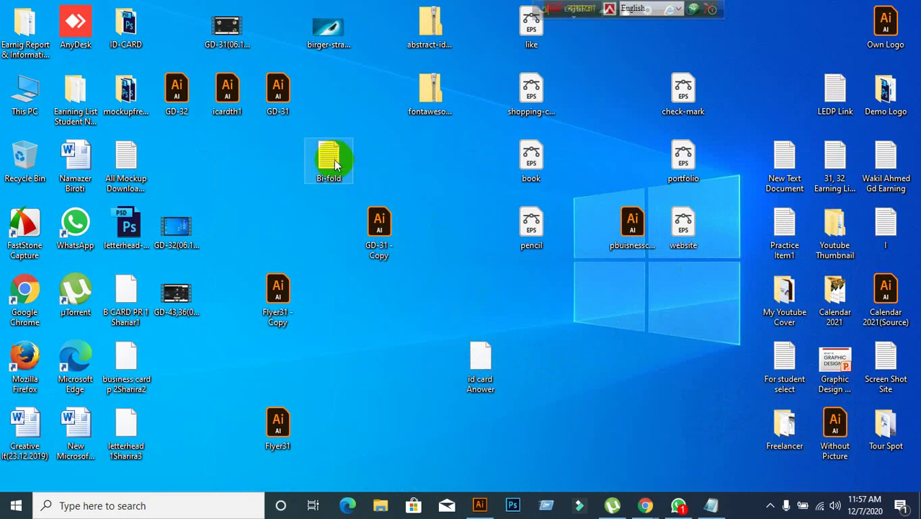
Move the Bi-fold desktop file lower right and restore the brochure image results.
drag(335, 160, 628, 355)
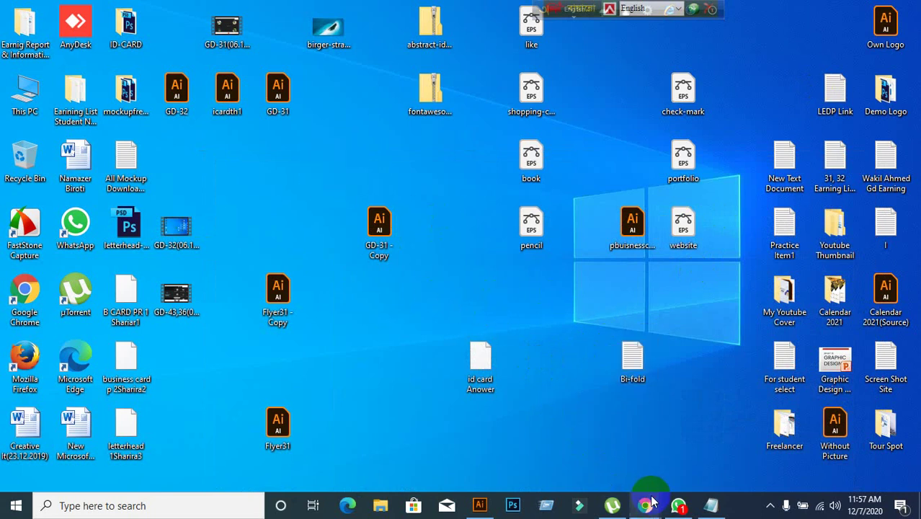
mouse_move(645, 505)
click(567, 431)
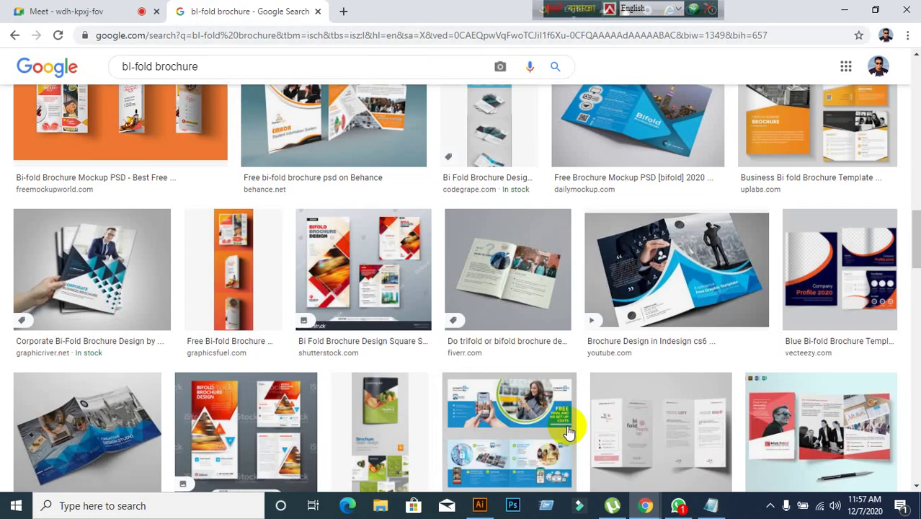
Go to graphicriver.net and search for bi-fold brochure.
click(414, 41)
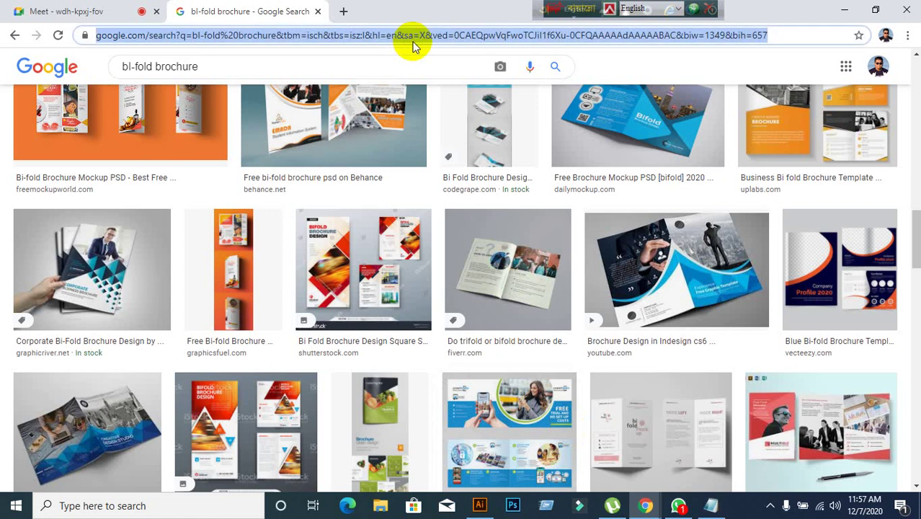
text(www.)
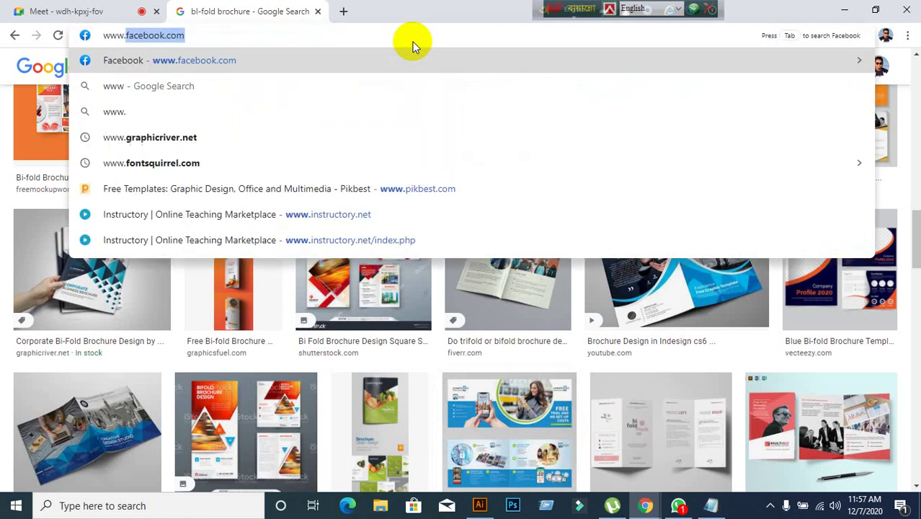
text(grap)
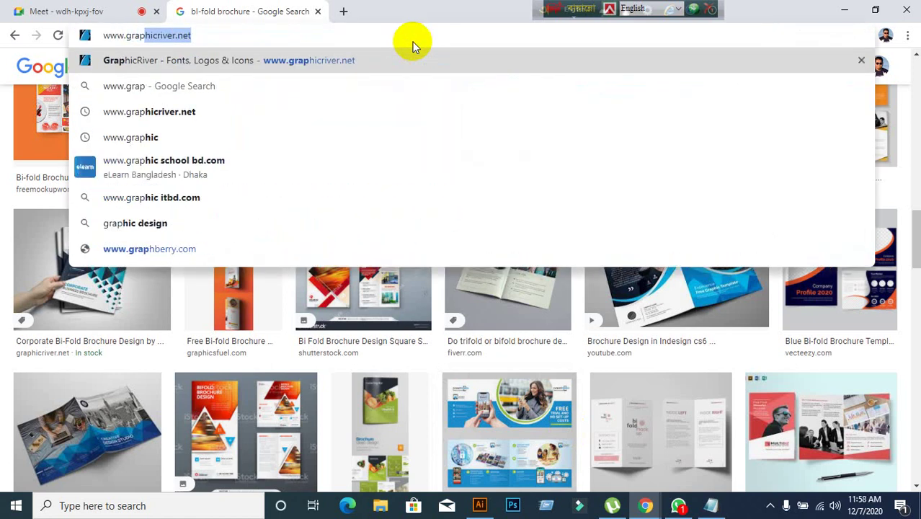
key(Return)
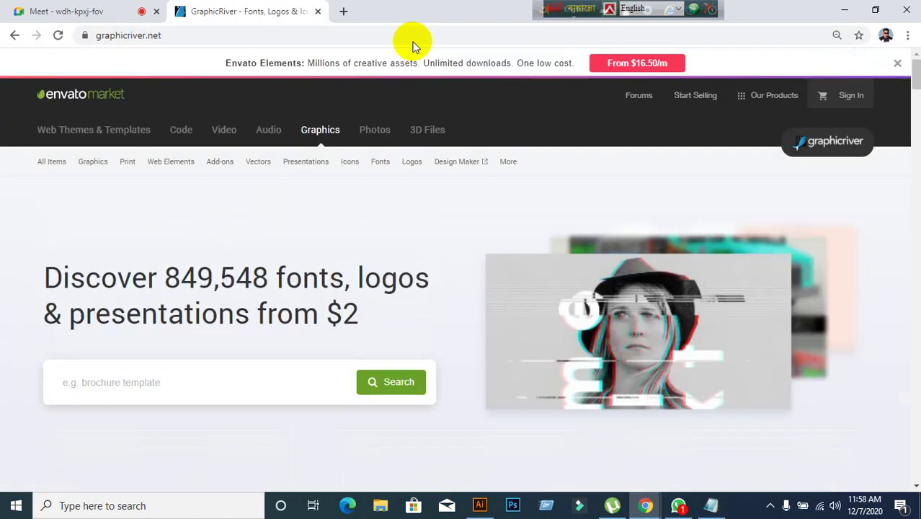
scroll(442, 128, down, 6)
scroll(438, 169, up, 5)
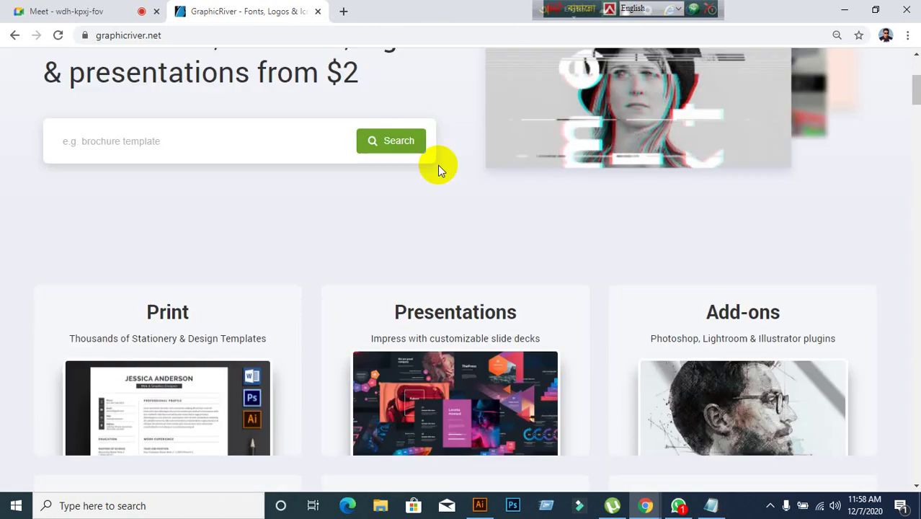
click(146, 315)
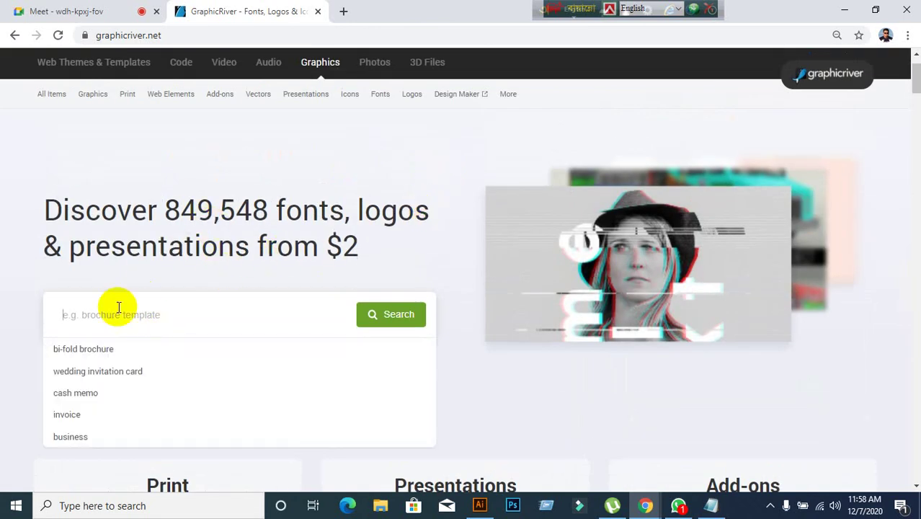
click(83, 351)
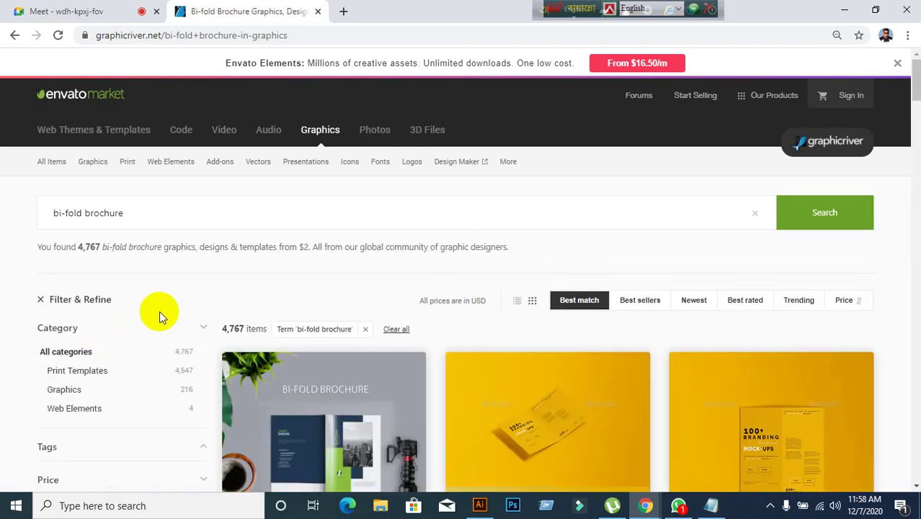
Scroll the search results and open the Bi-fold Brochure item page.
scroll(354, 393, down, 8)
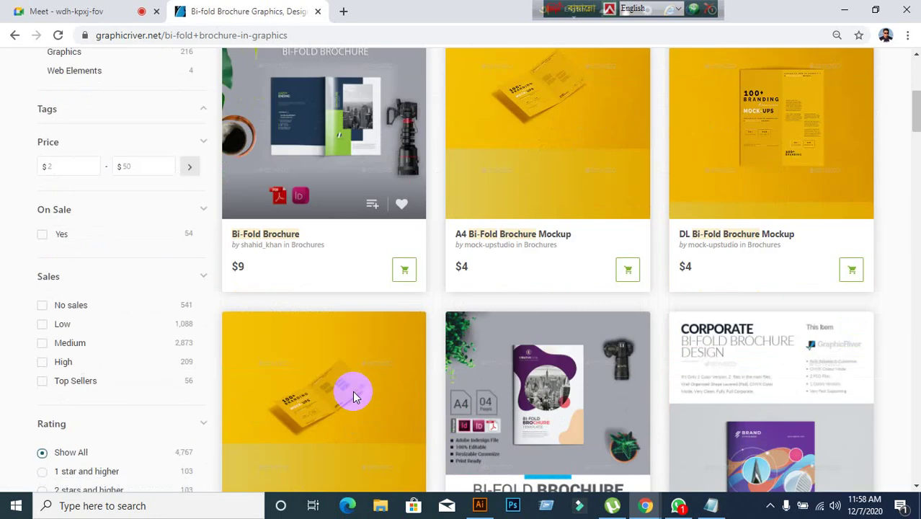
scroll(353, 395, down, 6)
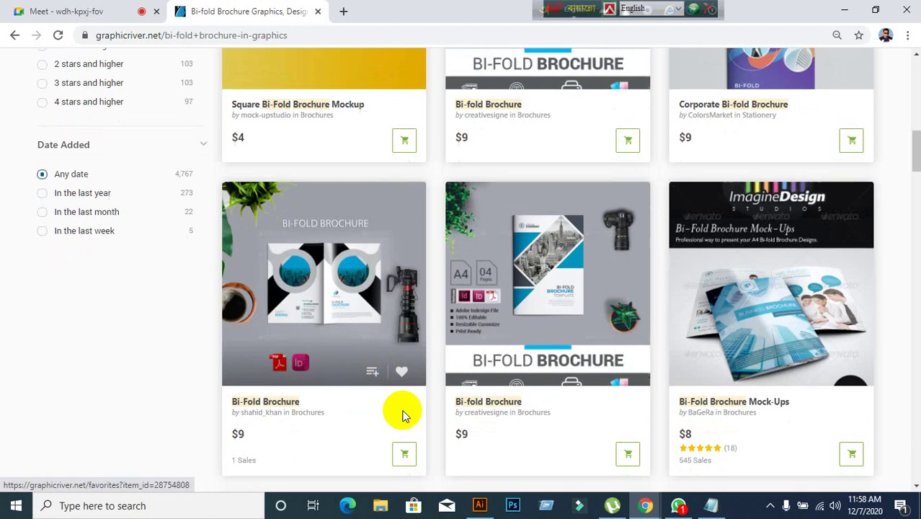
scroll(378, 403, down, 2)
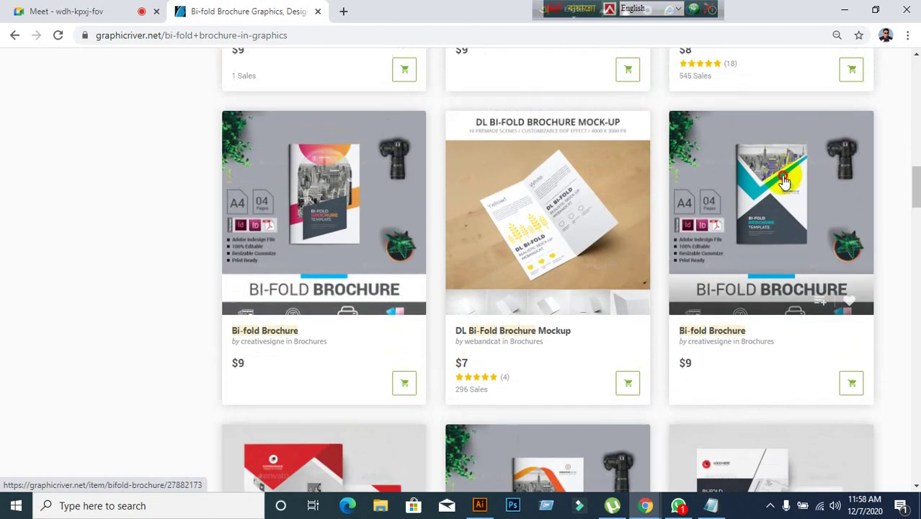
click(722, 289)
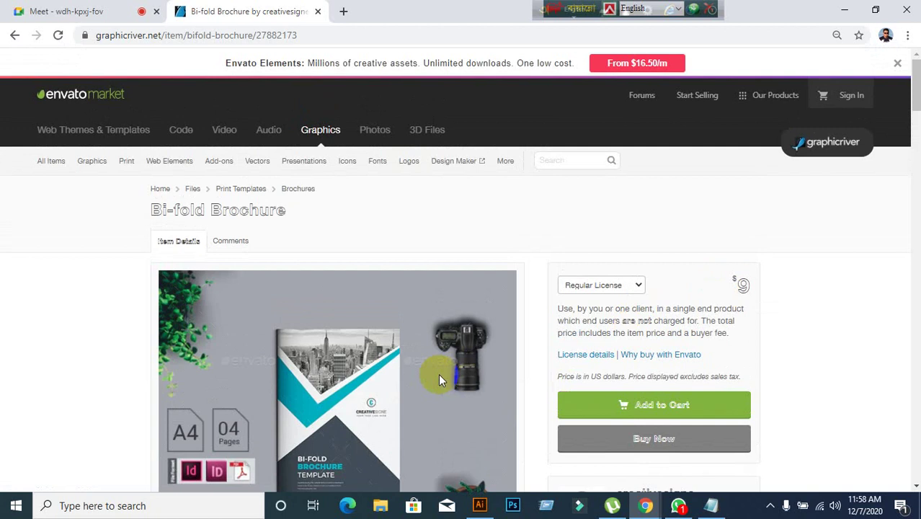
Look through the item's preview spreads and details, then return to the Meet tab.
scroll(440, 379, down, 7)
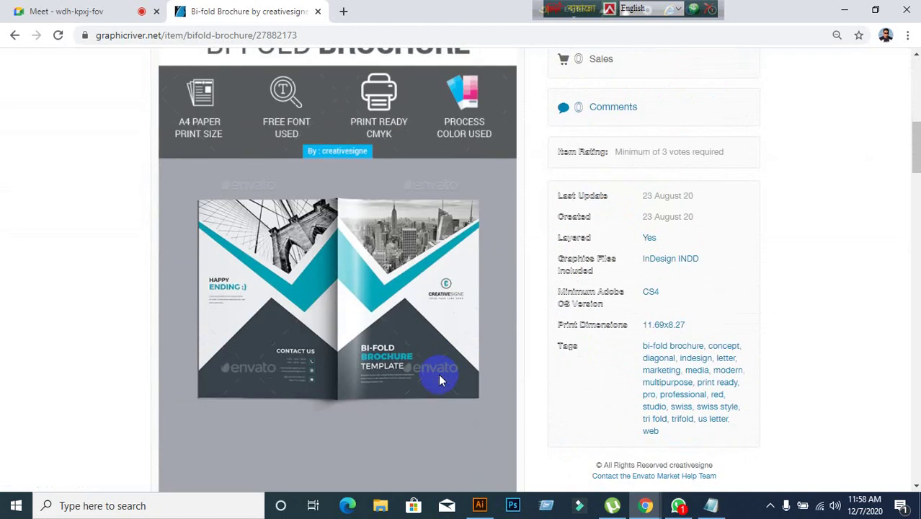
scroll(442, 381, down, 5)
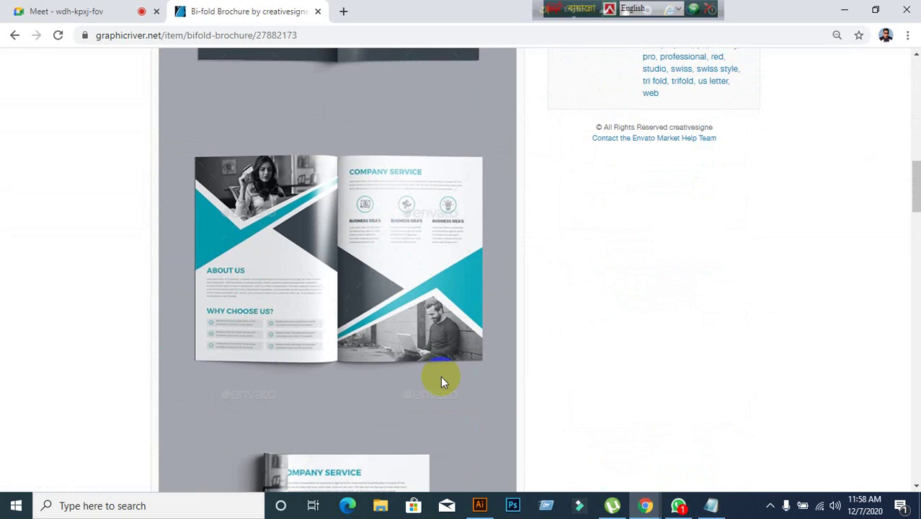
scroll(444, 392, up, 4)
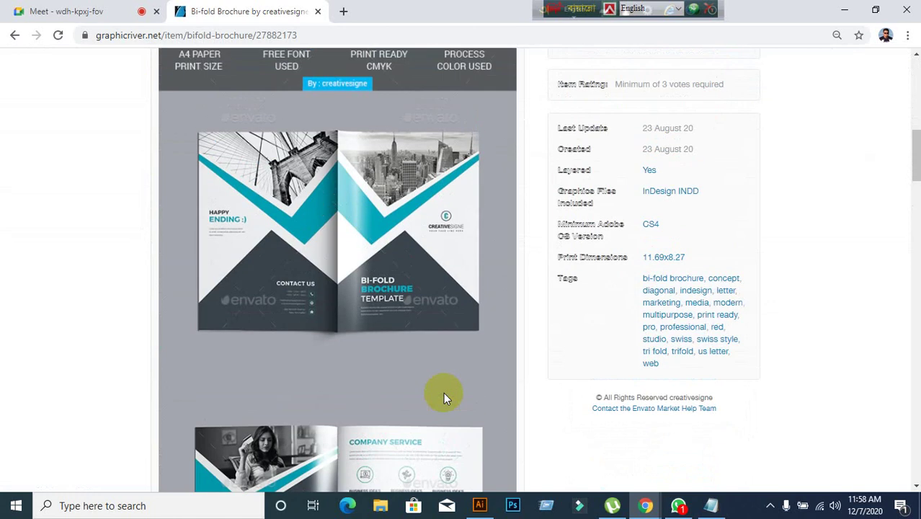
scroll(443, 395, down, 12)
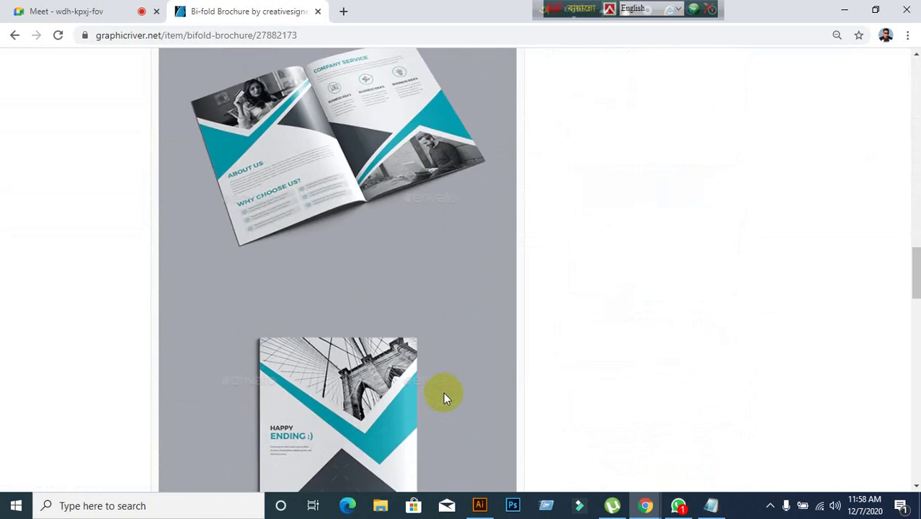
scroll(443, 395, down, 2)
scroll(444, 395, up, 2)
scroll(443, 395, down, 8)
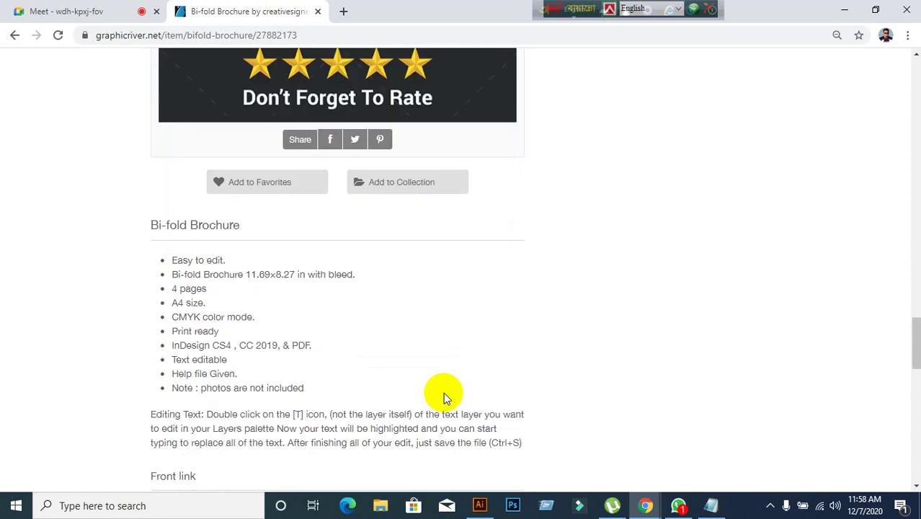
scroll(443, 392, up, 14)
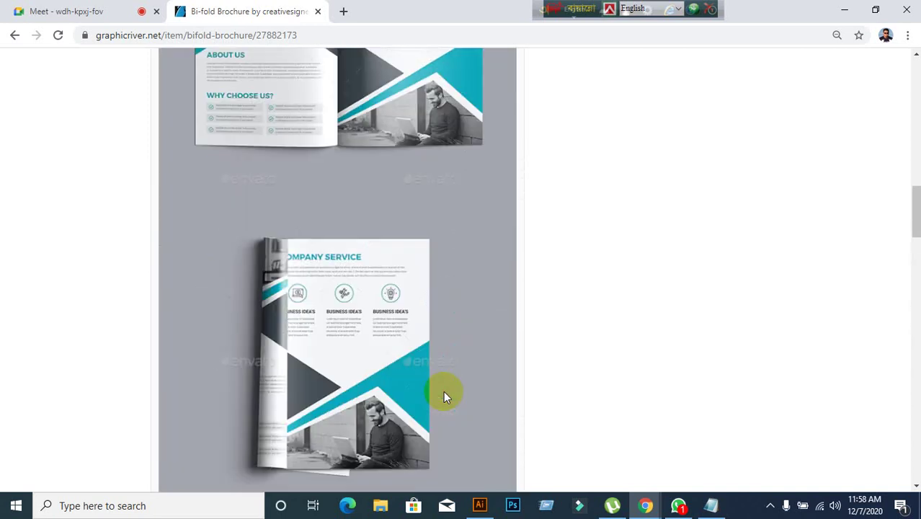
scroll(443, 391, up, 5)
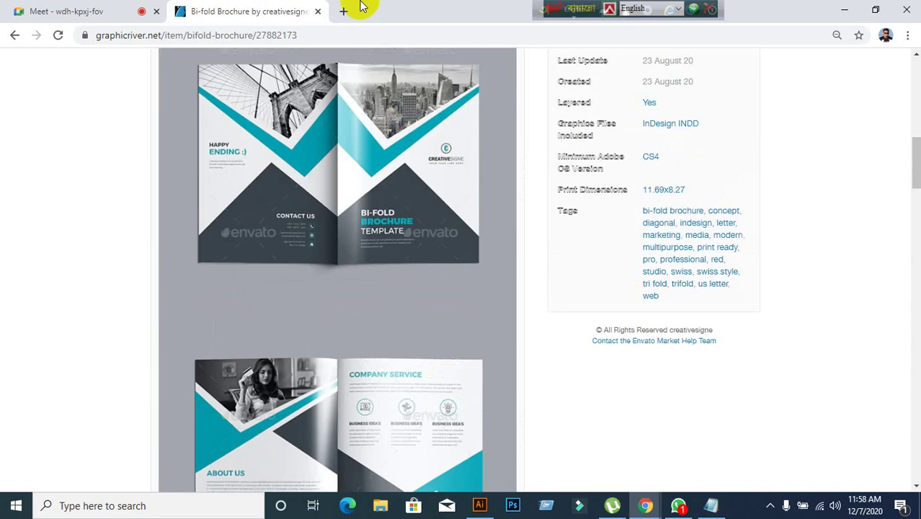
click(97, 8)
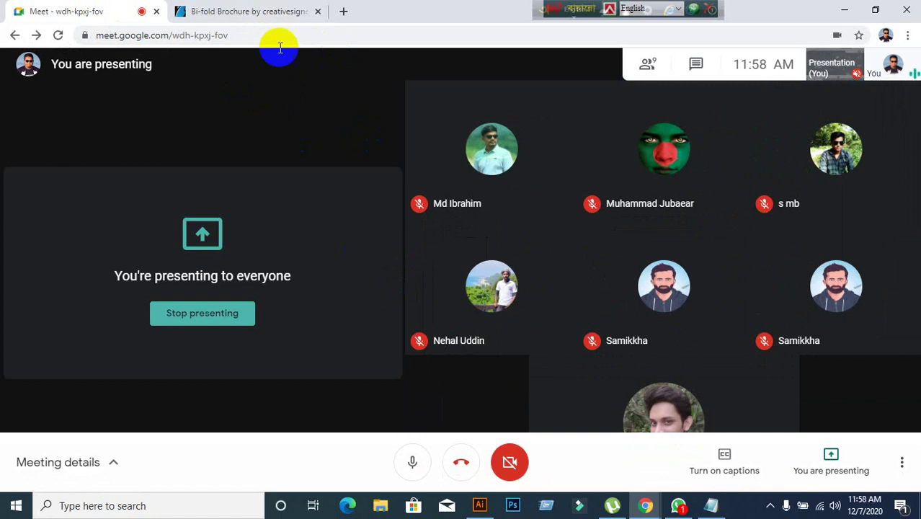
Return to the Bi-fold Brochure item tab and go back to the search results.
click(267, 10)
scroll(316, 289, up, 8)
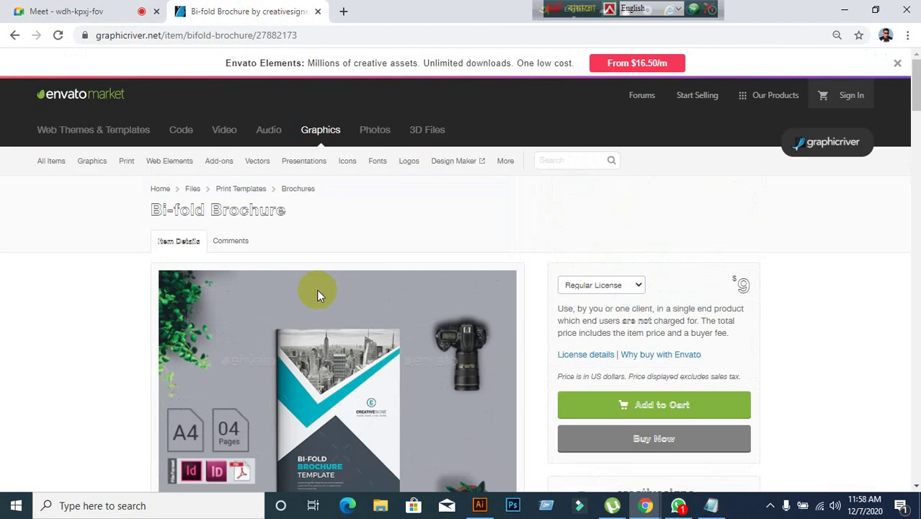
click(18, 36)
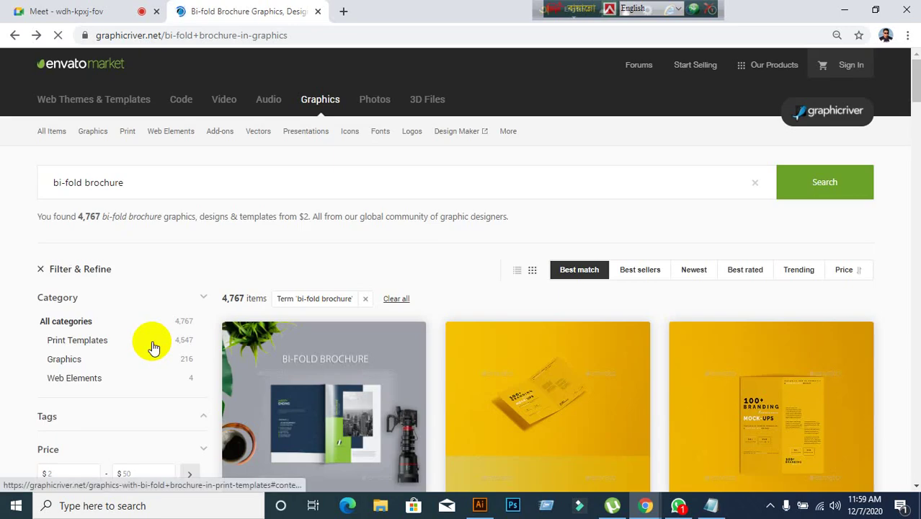
scroll(354, 406, down, 4)
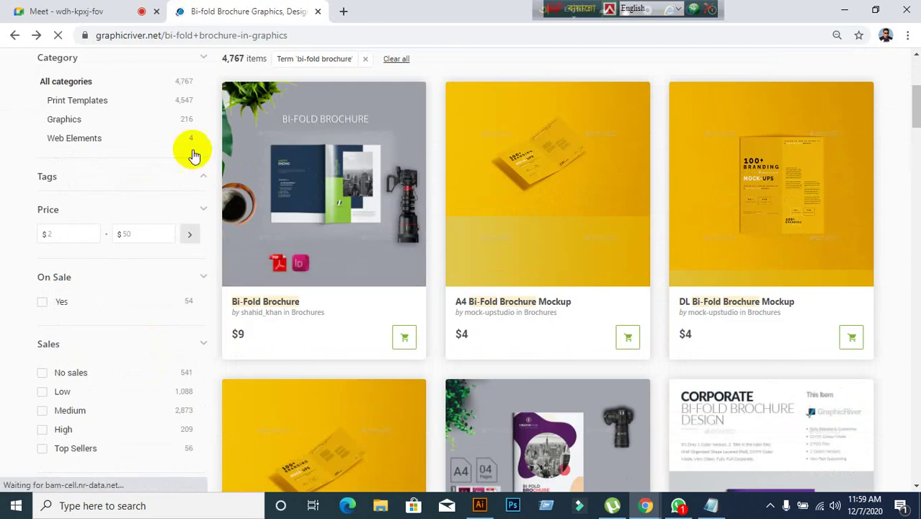
Close the GraphicRiver results tab, keeping only Meet, and minimise Chrome.
click(61, 13)
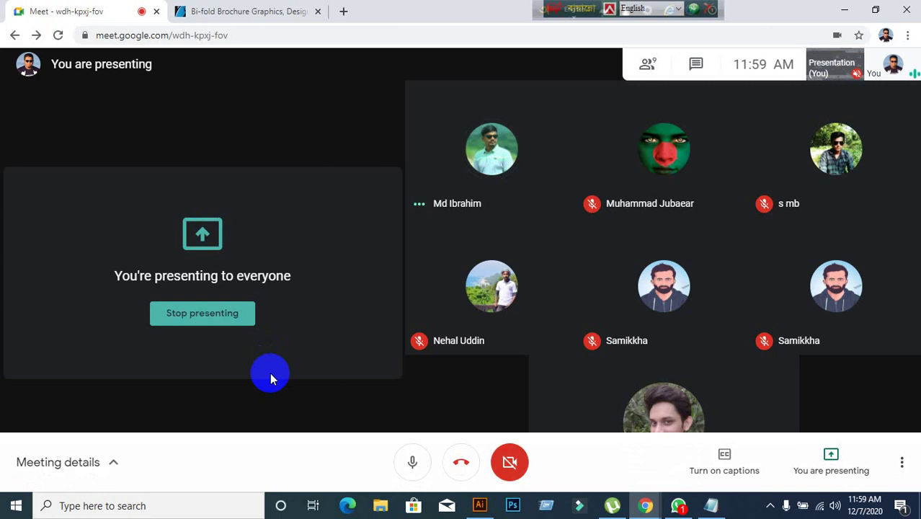
click(284, 12)
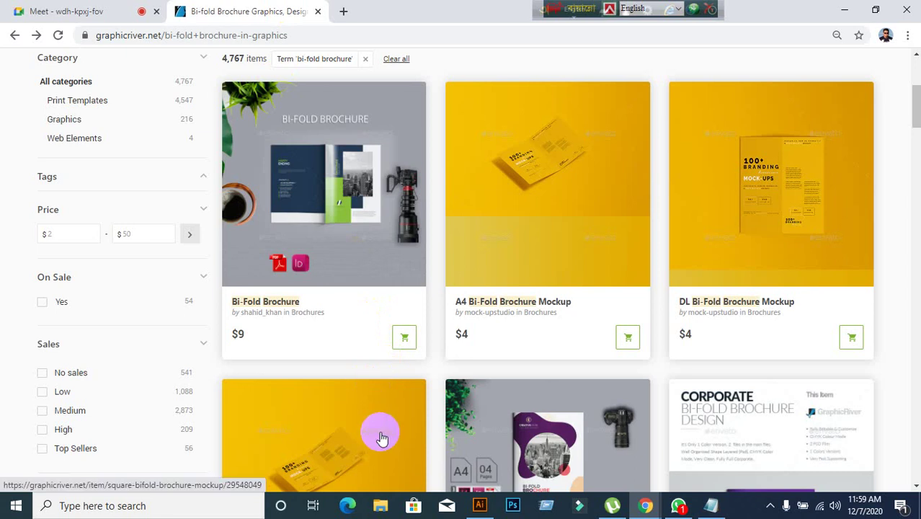
click(62, 11)
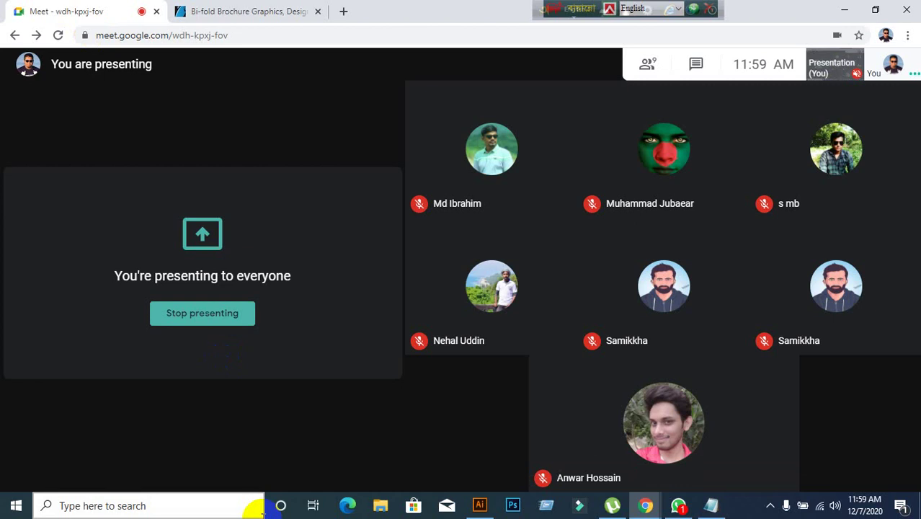
click(318, 11)
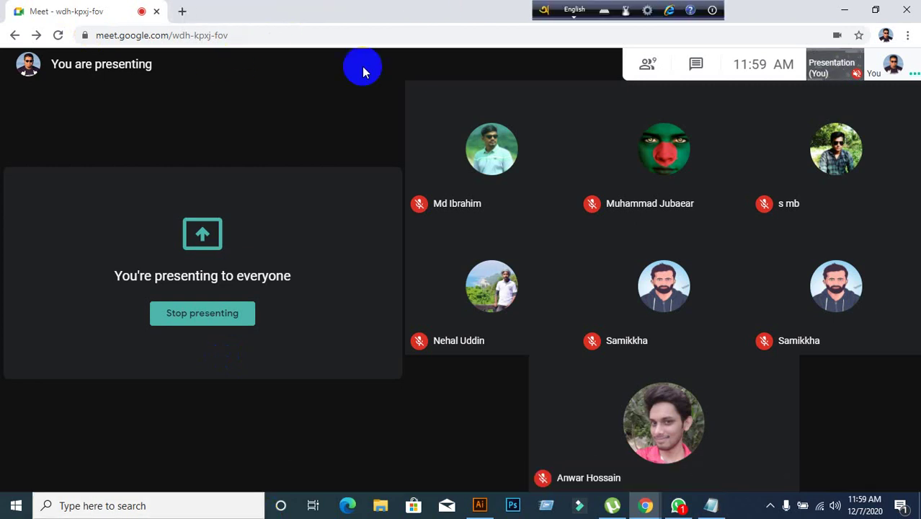
click(844, 10)
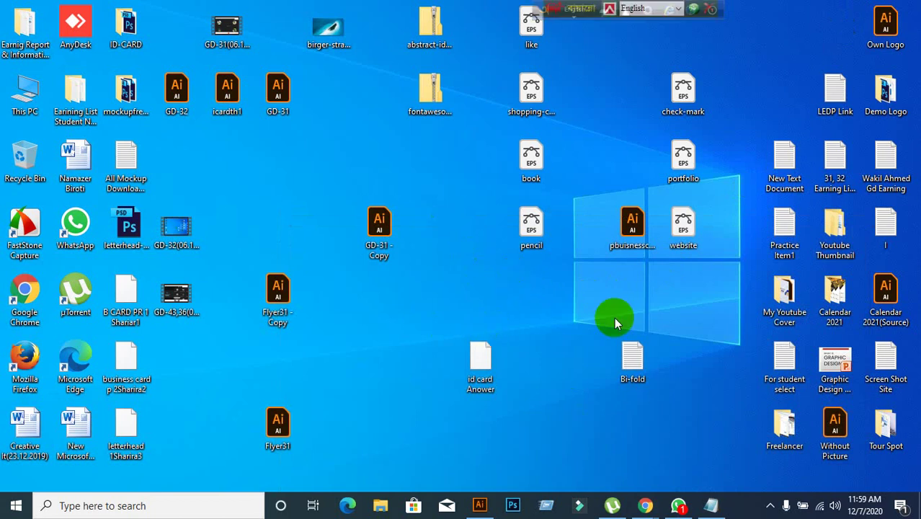
Open Bi-fold.txt, select the end of the stored URL, close it and restore Meet.
double_click(648, 361)
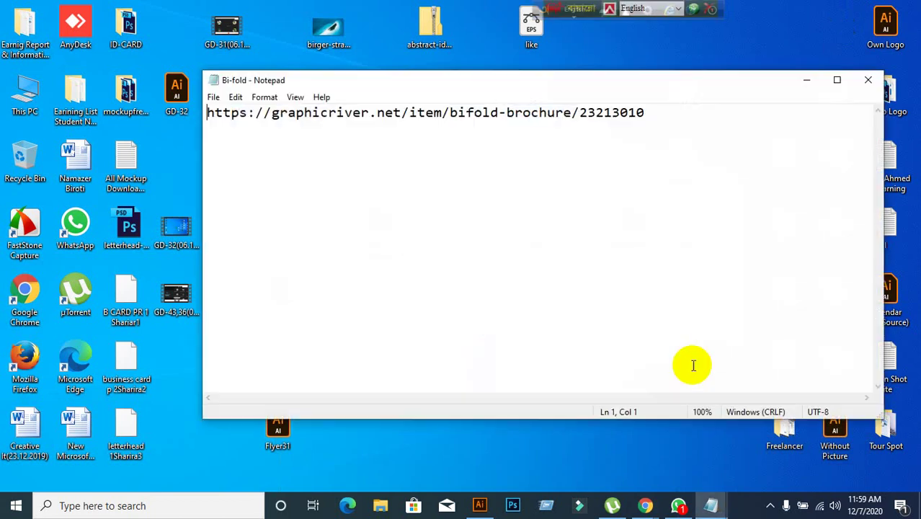
drag(667, 120, 612, 124)
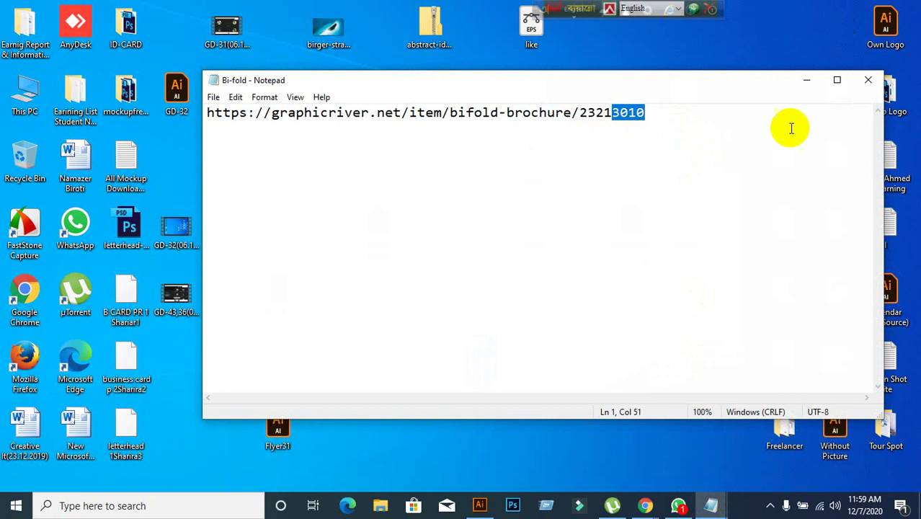
click(869, 81)
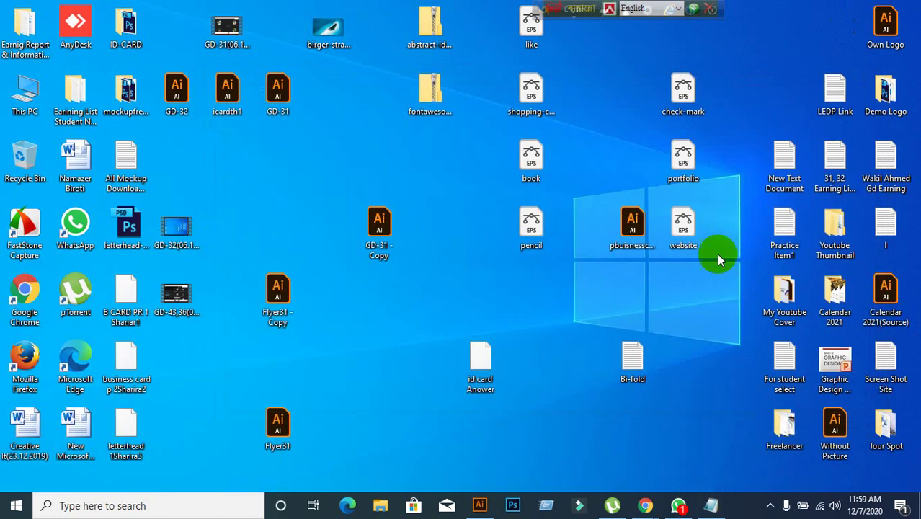
mouse_move(646, 505)
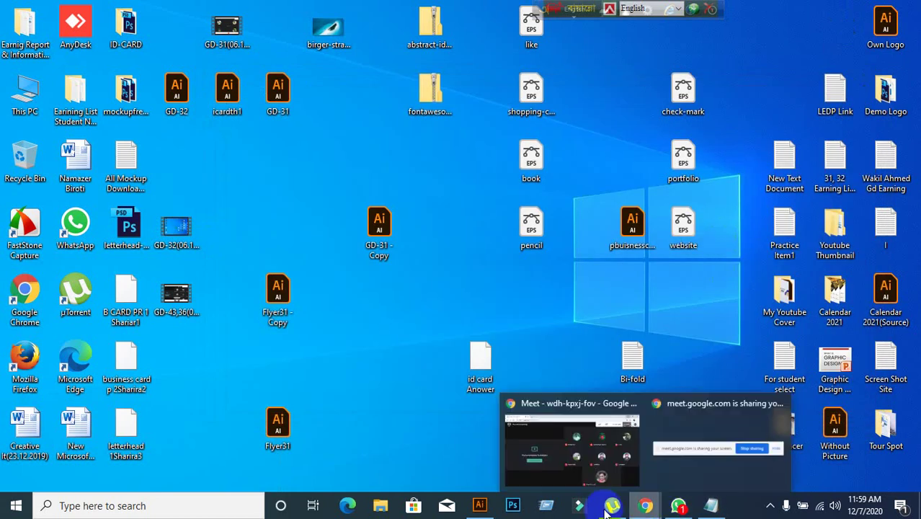
click(530, 456)
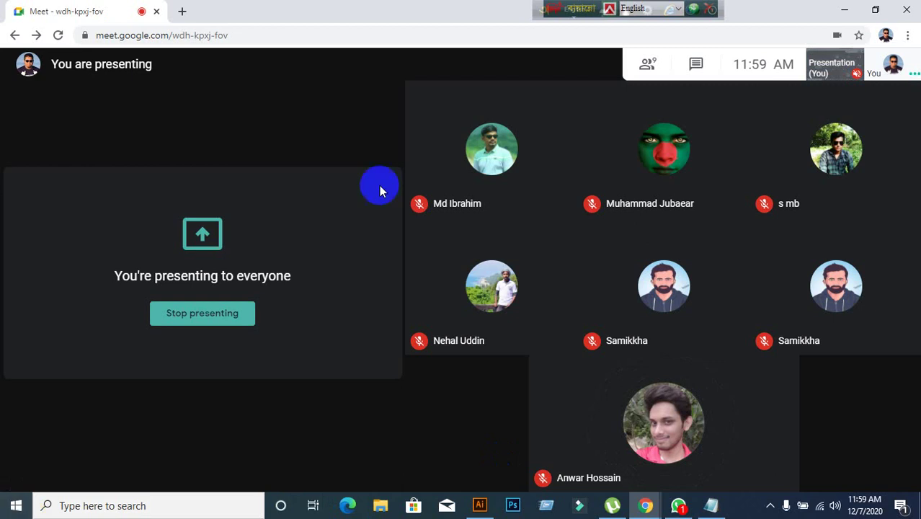
Reopen Bi-fold.txt, select the whole GraphicRiver URL line, close Notepad and restore Meet.
click(845, 10)
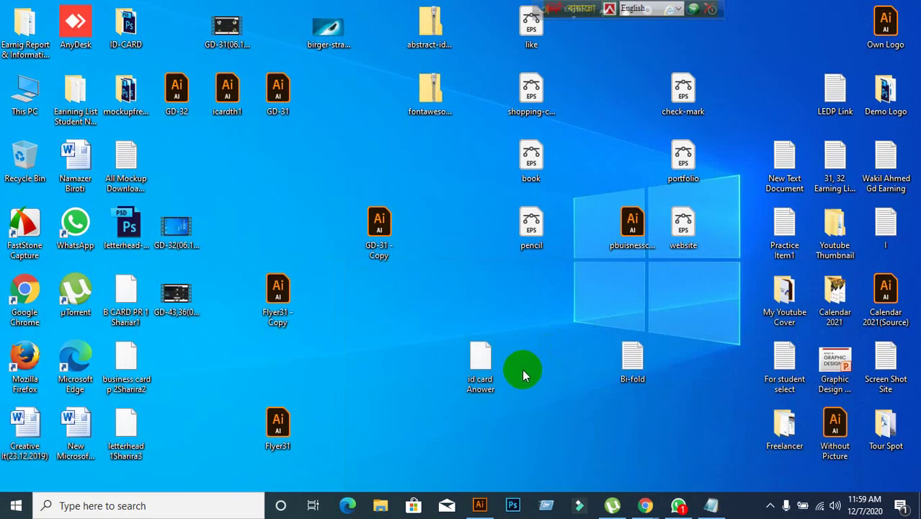
double_click(628, 362)
drag(670, 106, 177, 118)
key(ctrl+c)
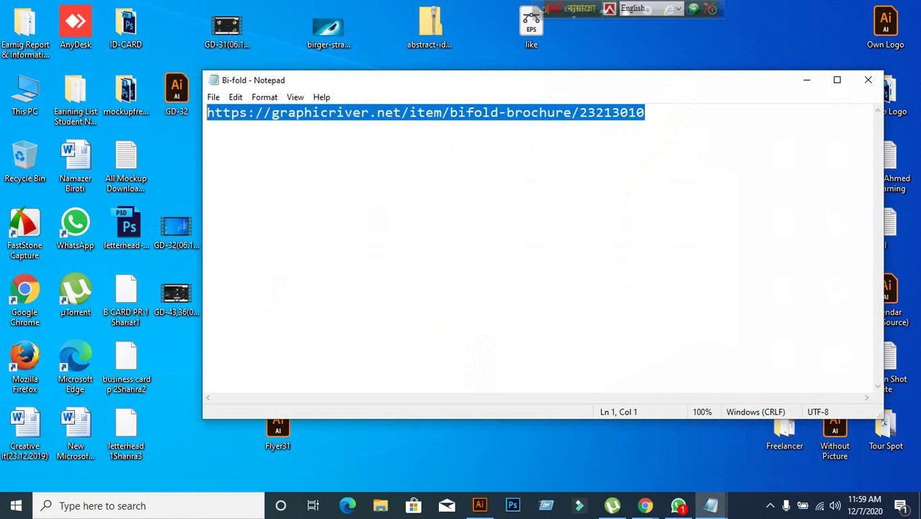
click(868, 80)
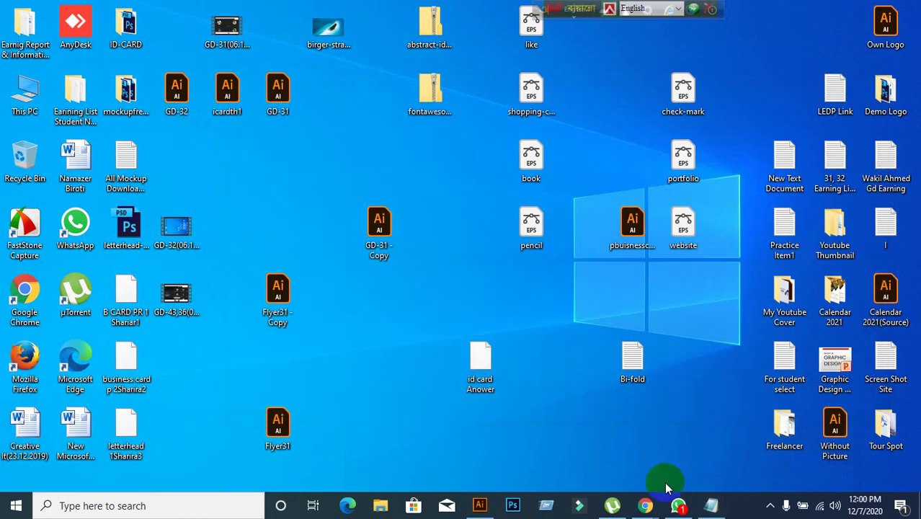
click(558, 451)
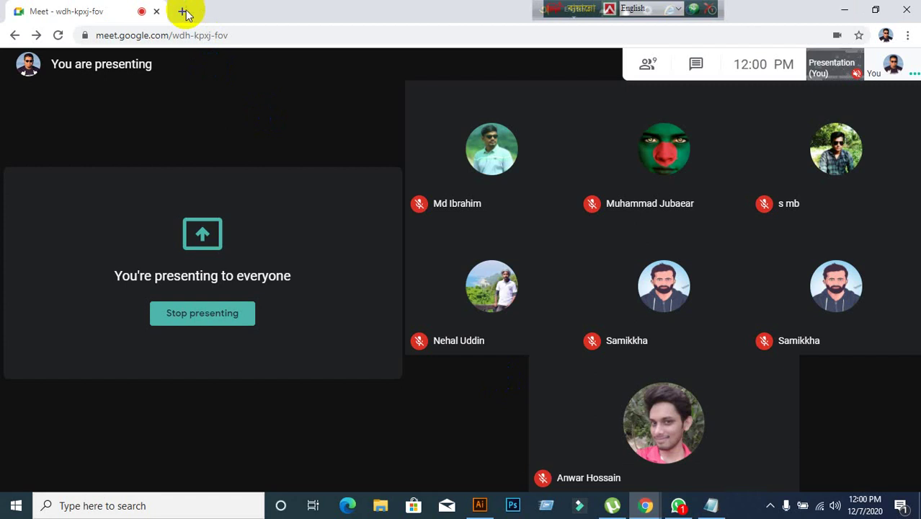
Load the copied GraphicRiver Bi-Fold Brochure link in a new tab.
click(182, 11)
key(ctrl+v)
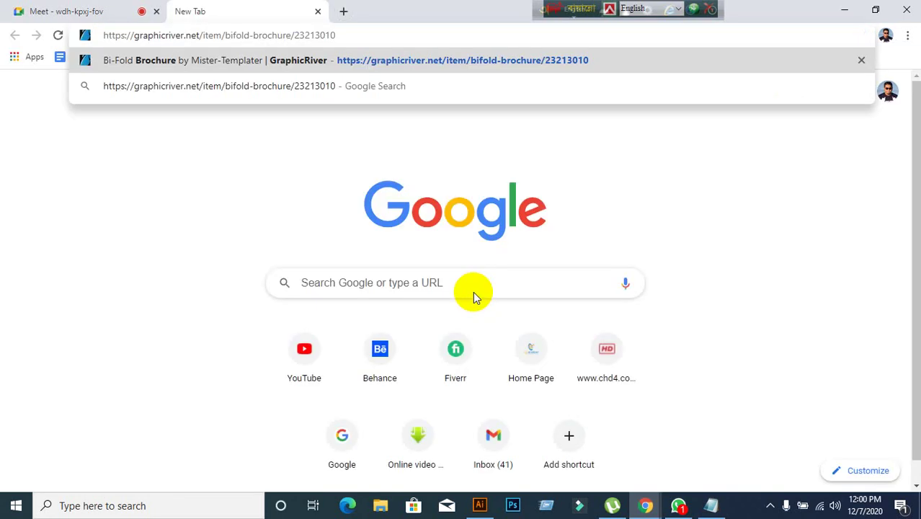
key(Return)
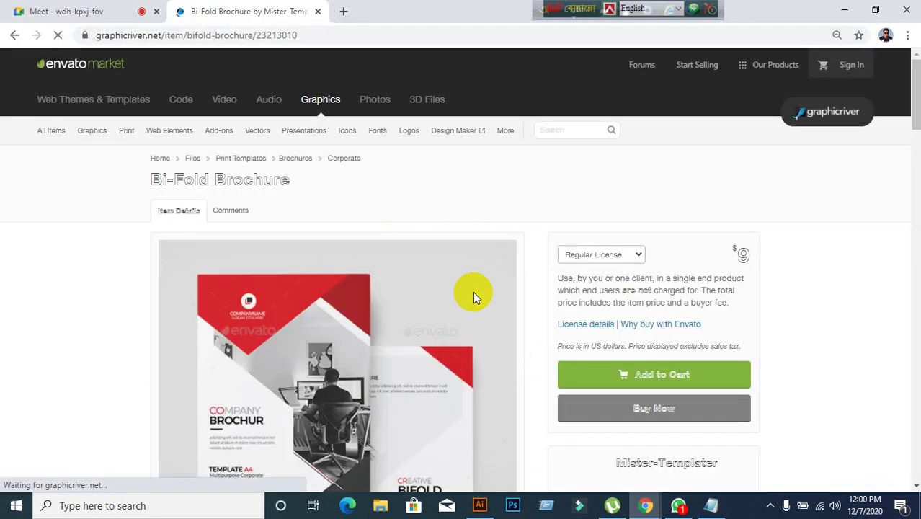
Scroll the item page to review the 21x29.7 print dimensions and A4 features.
scroll(504, 306, down, 4)
scroll(503, 319, down, 8)
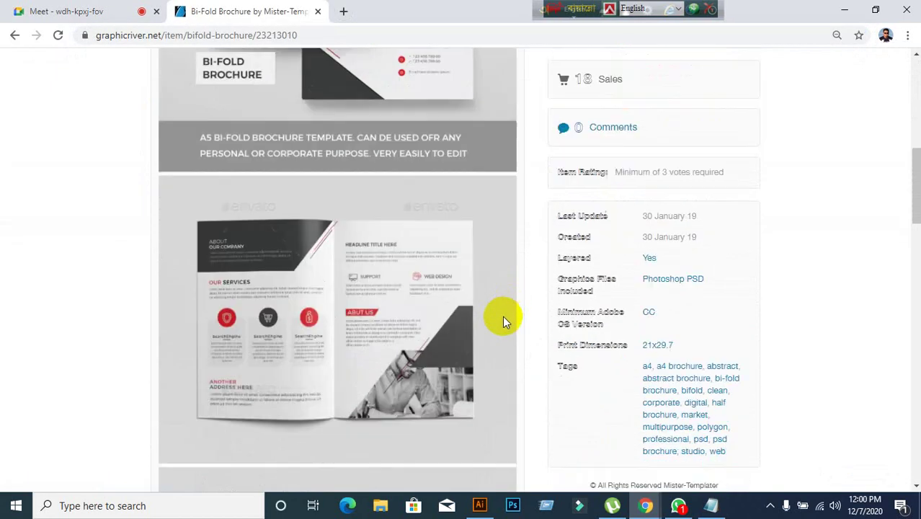
scroll(502, 322, down, 3)
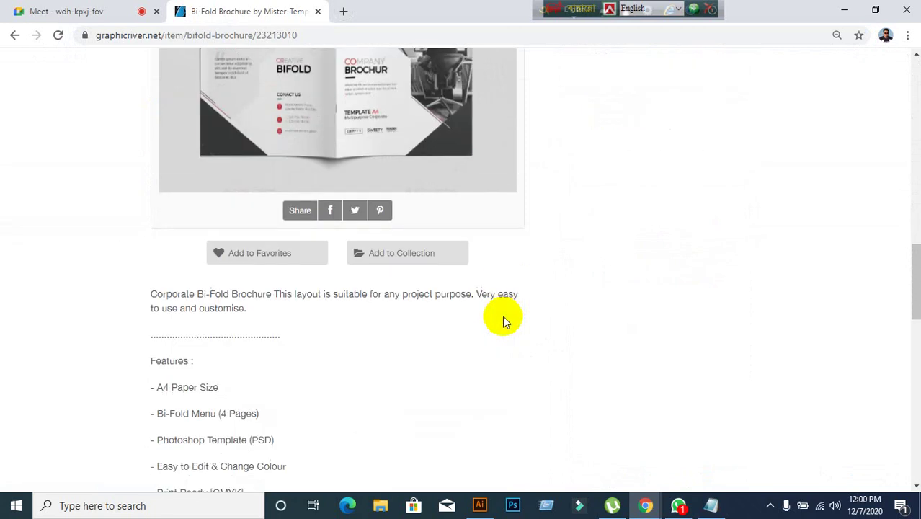
scroll(504, 318, up, 4)
scroll(471, 302, down, 4)
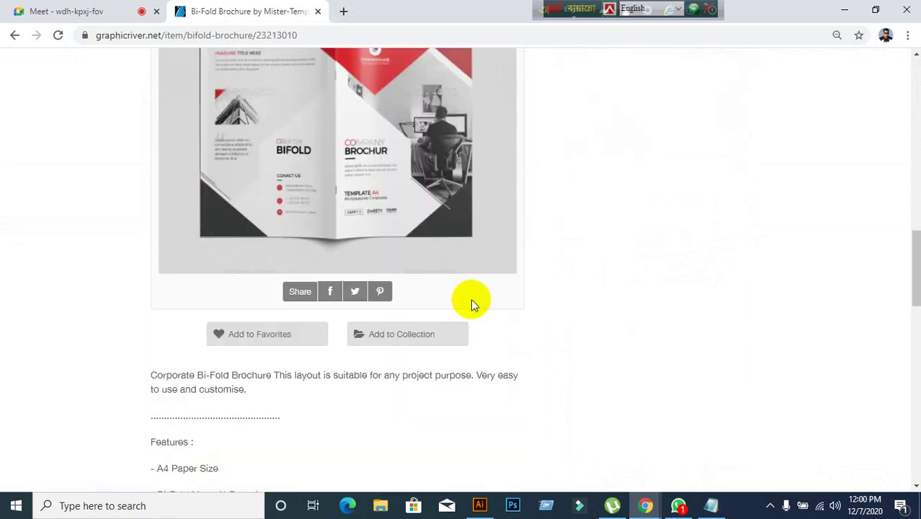
scroll(503, 303, up, 5)
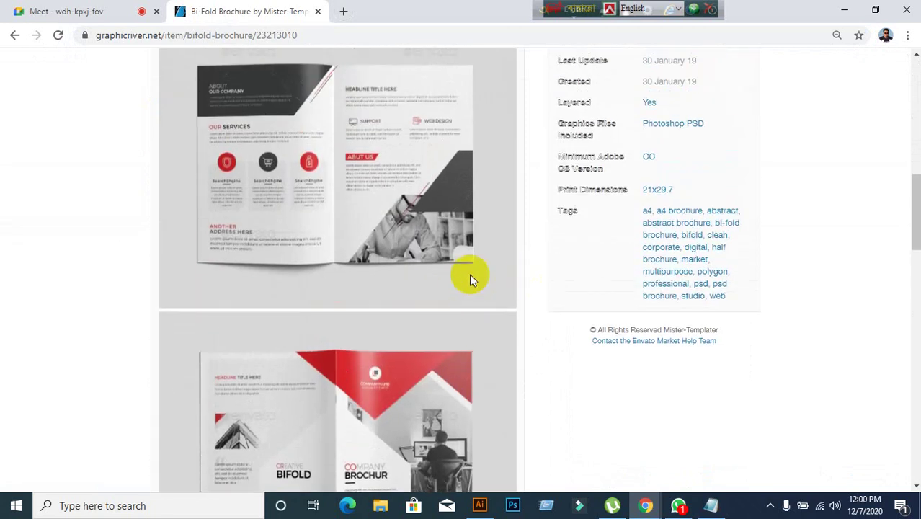
scroll(532, 272, up, 2)
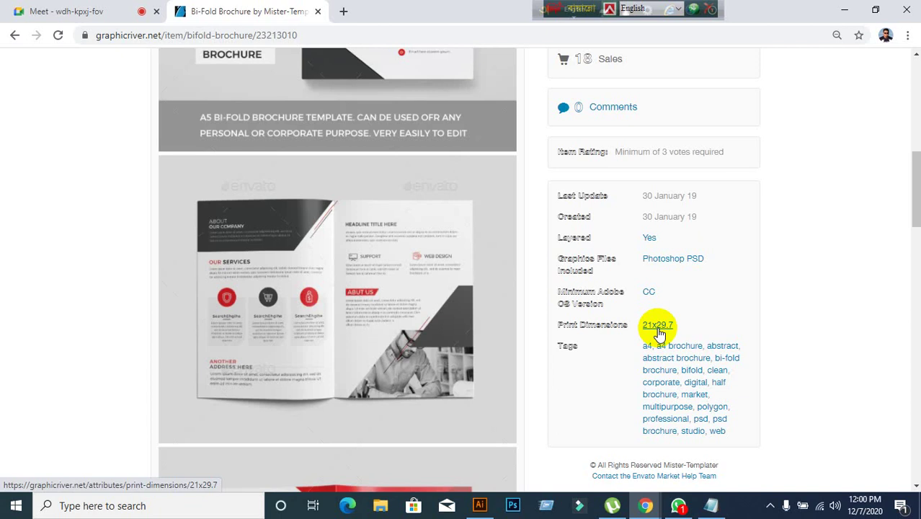
scroll(583, 364, down, 10)
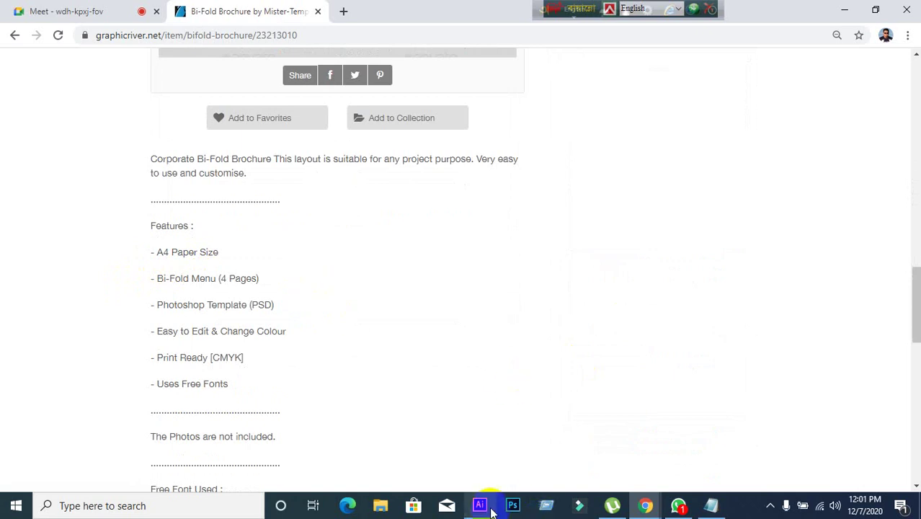
scroll(478, 366, up, 10)
scroll(477, 367, down, 6)
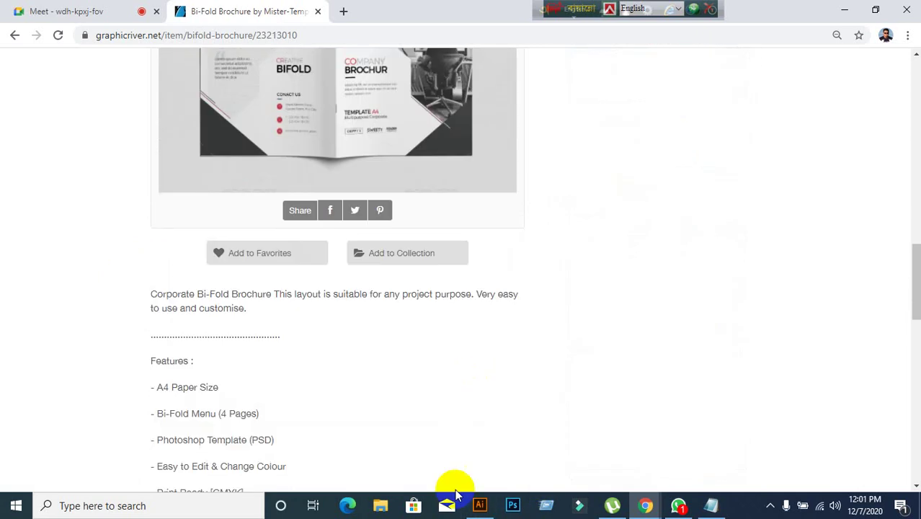
In Illustrator, open the new-document More Settings with the Print profile.
click(478, 508)
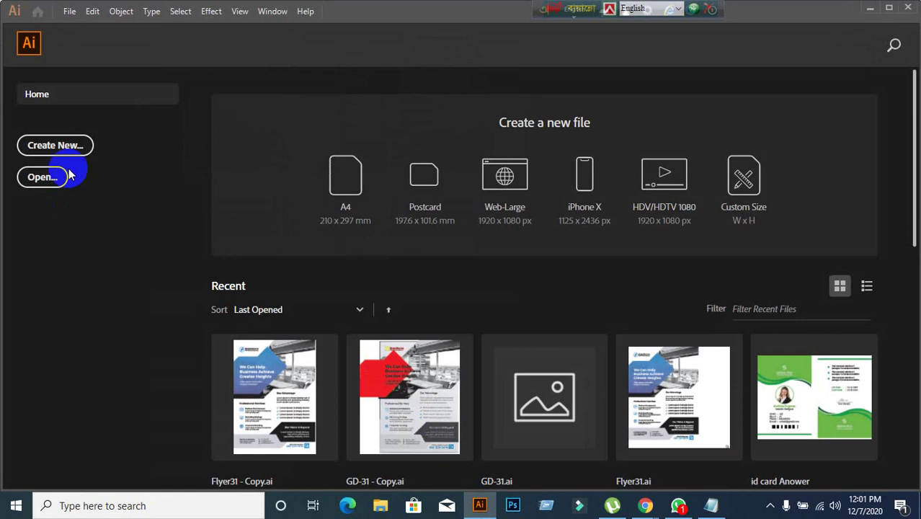
click(70, 154)
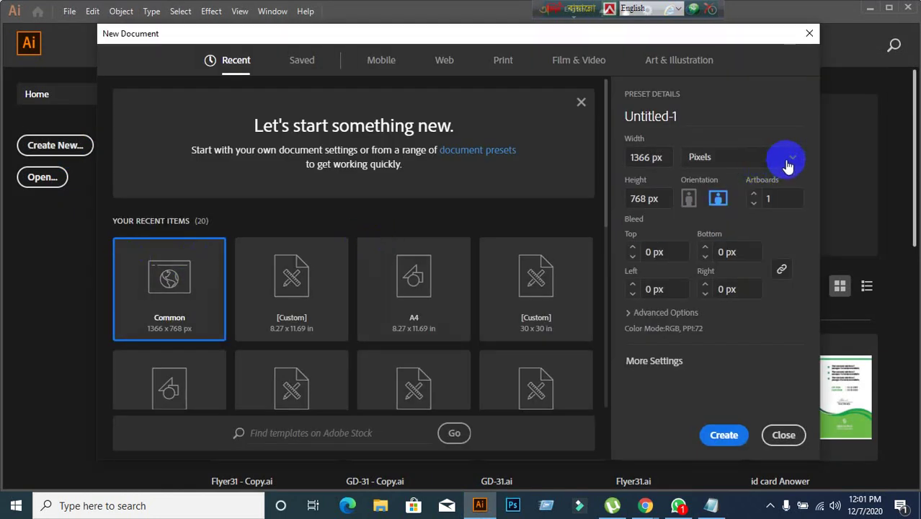
click(645, 368)
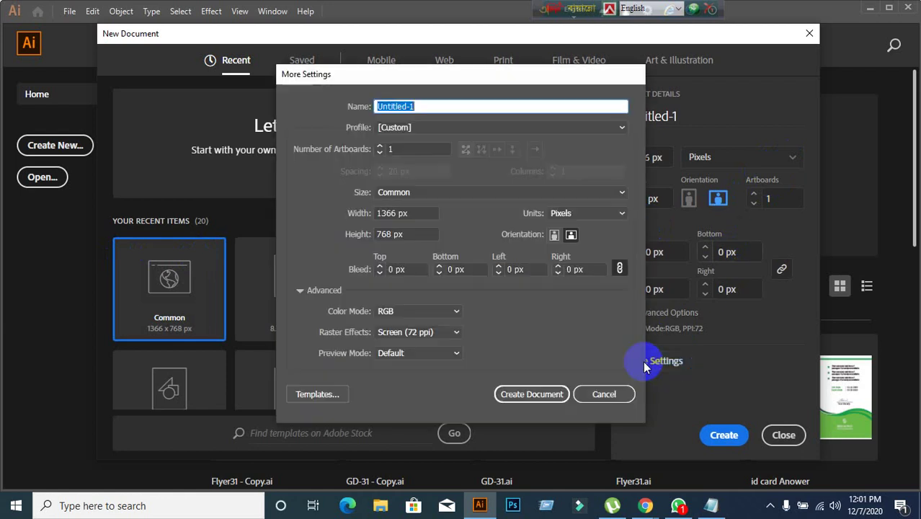
click(542, 128)
click(411, 159)
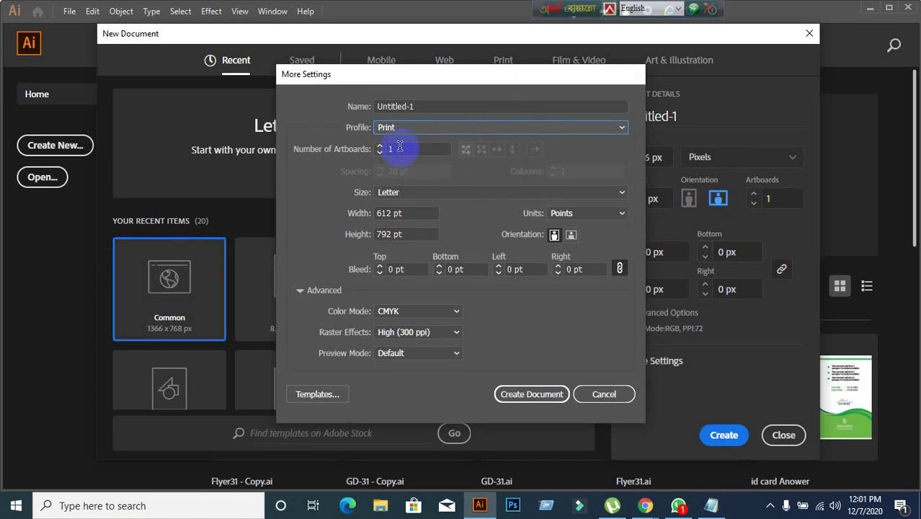
Try 2 artboards, then reapply the Print profile, resetting to one artboard.
click(398, 148)
click(379, 145)
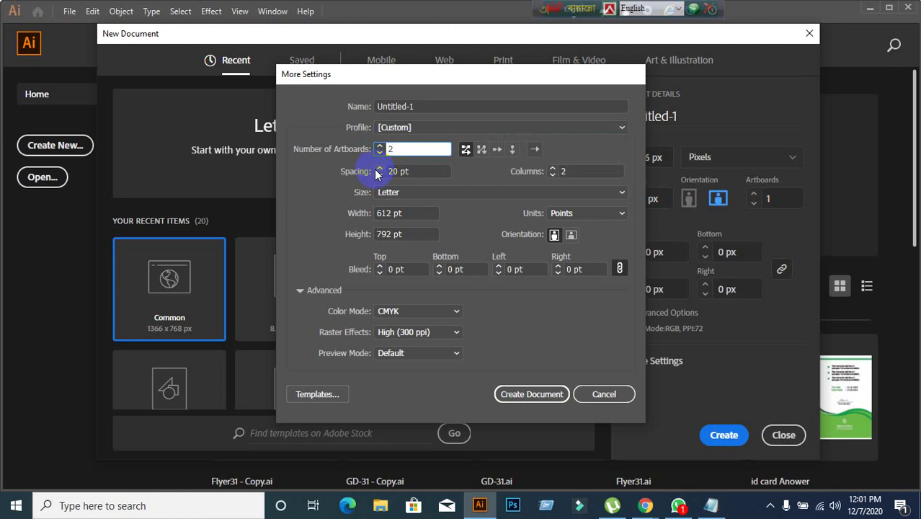
click(378, 171)
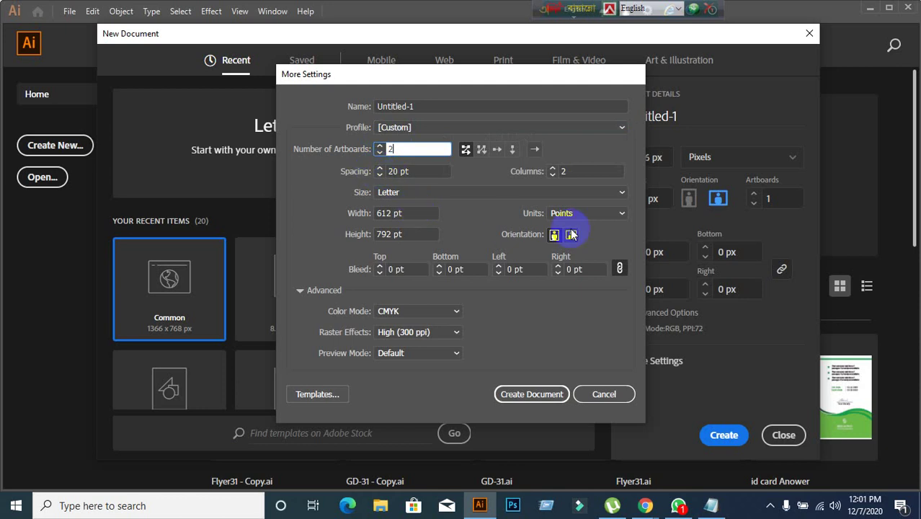
click(606, 219)
click(606, 219)
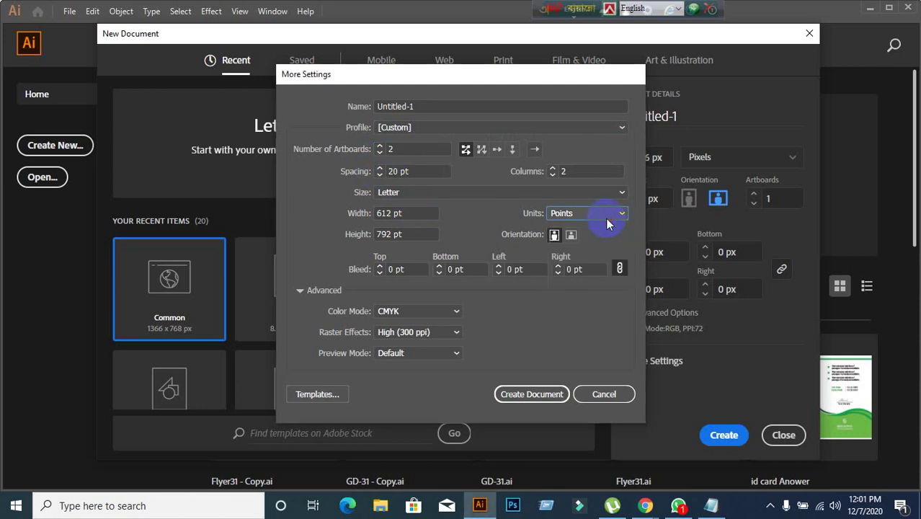
click(560, 131)
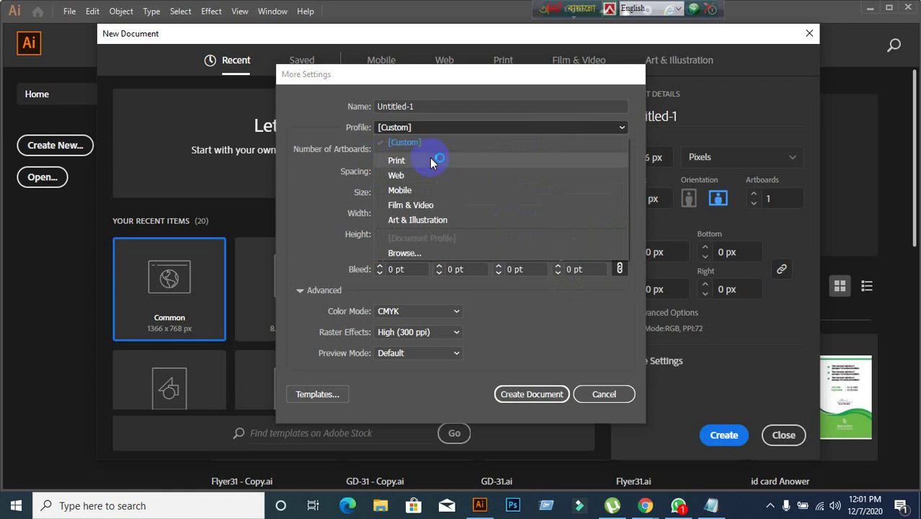
click(397, 160)
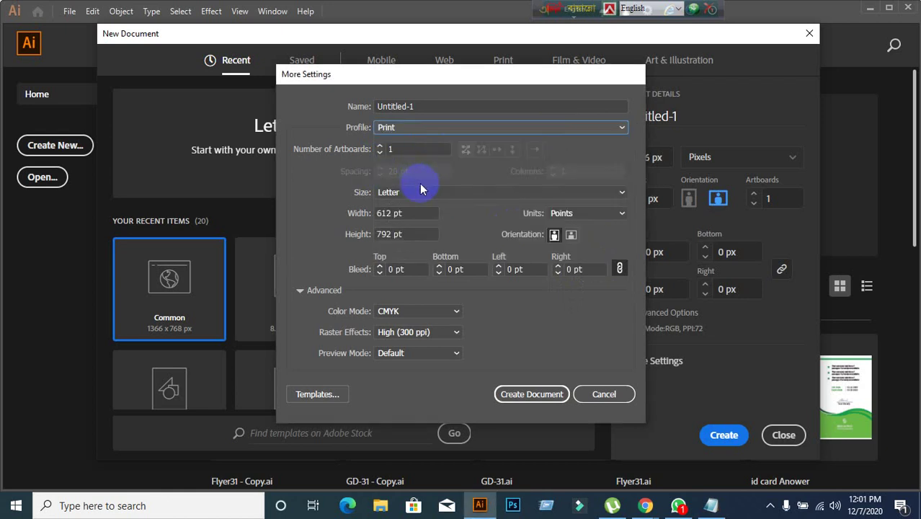
Set the page size to A4 and the units to inches.
click(452, 195)
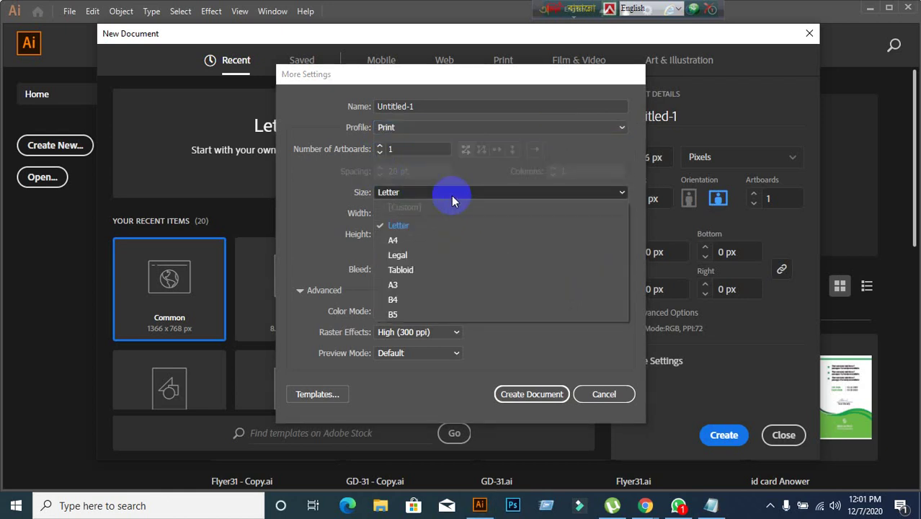
click(390, 239)
click(618, 214)
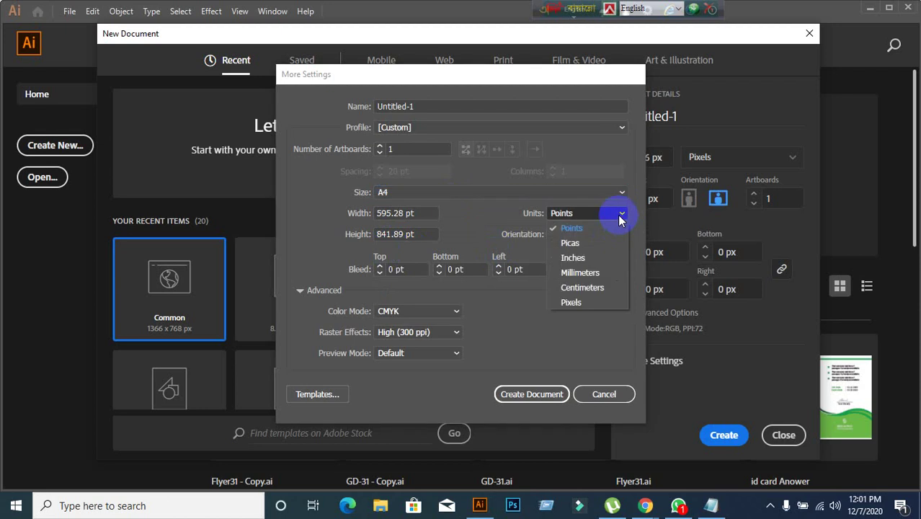
click(574, 288)
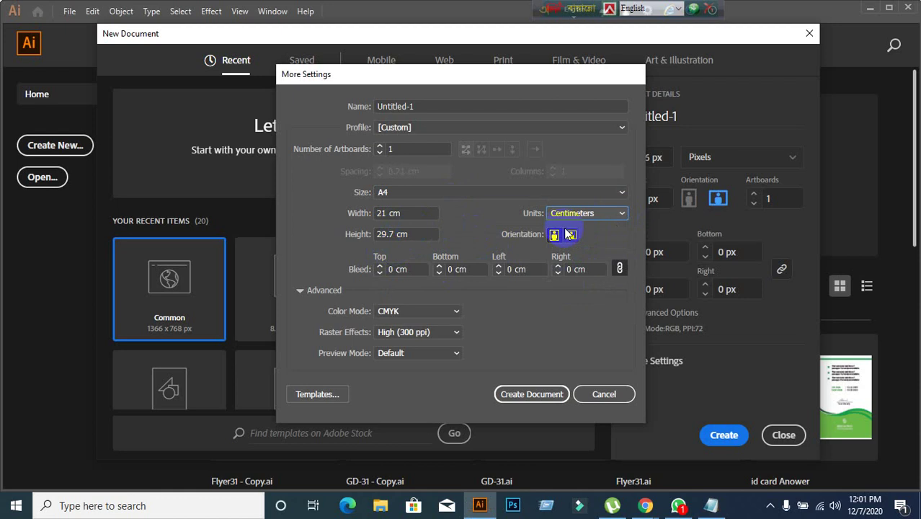
click(592, 213)
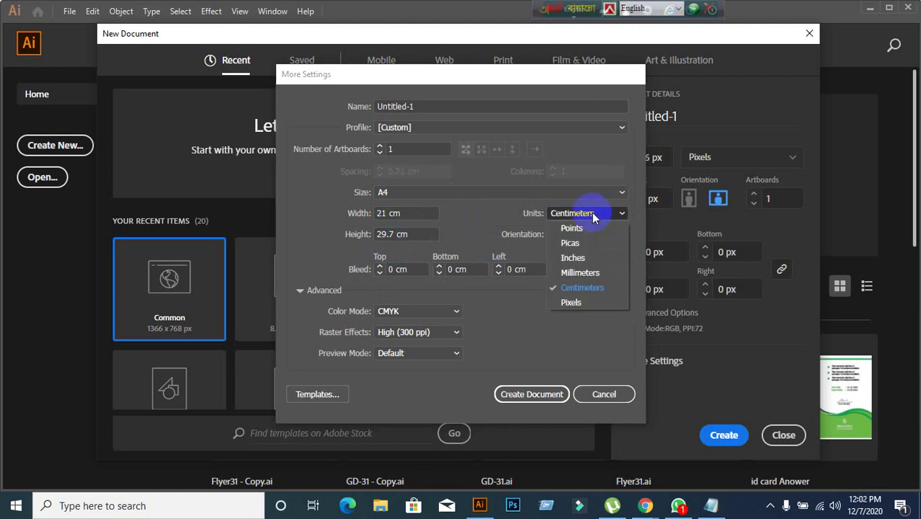
click(585, 258)
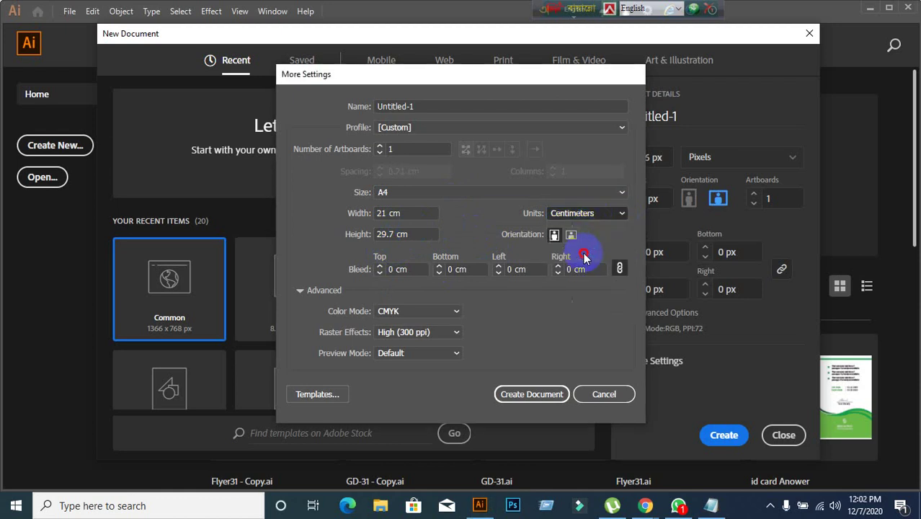
Enter 0.125 in bleed, keep CMYK colour and High (300 ppi) raster effects.
click(407, 269)
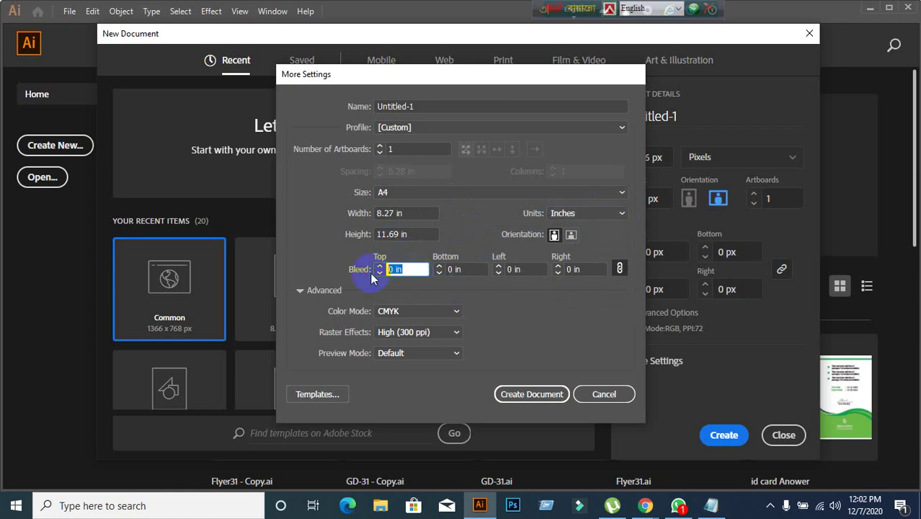
text(0.125)
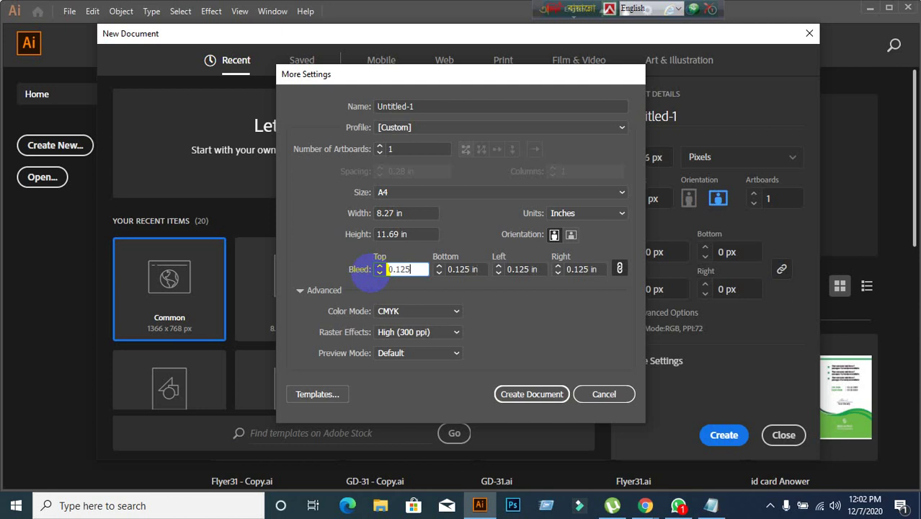
click(449, 311)
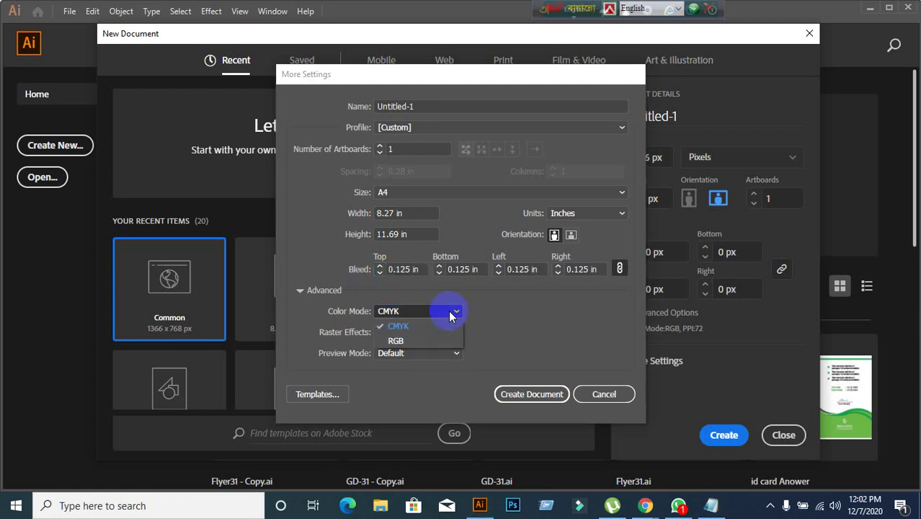
click(426, 326)
click(422, 334)
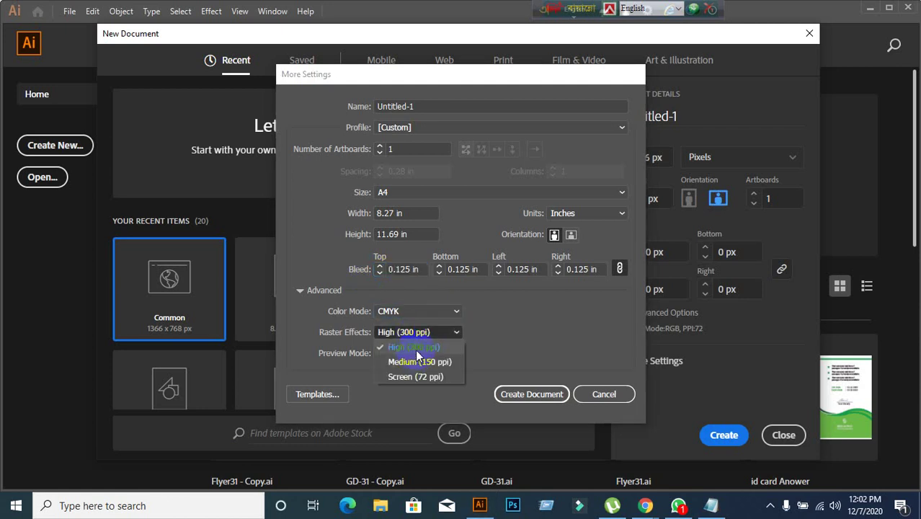
click(417, 350)
click(382, 193)
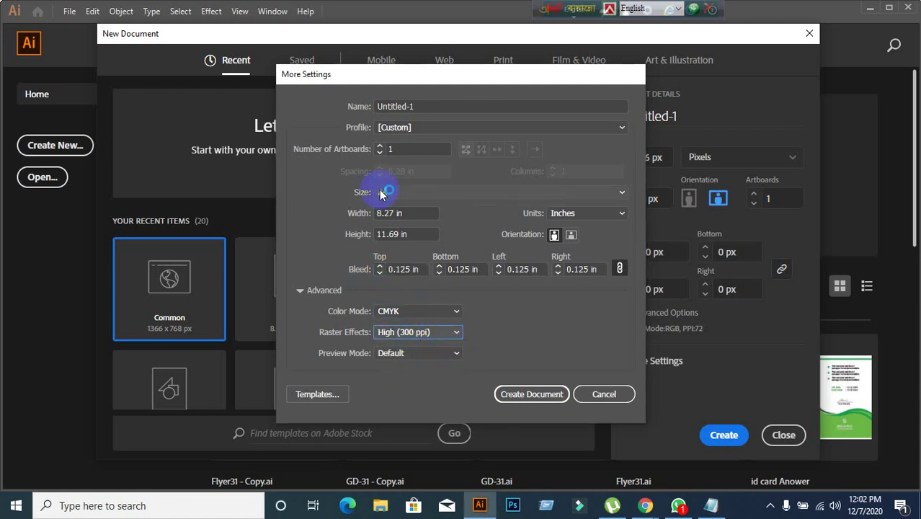
click(398, 148)
Set Number of Artboards to 2 and switch to landscape orientation (11.69 × 8.27 in).
text(2)
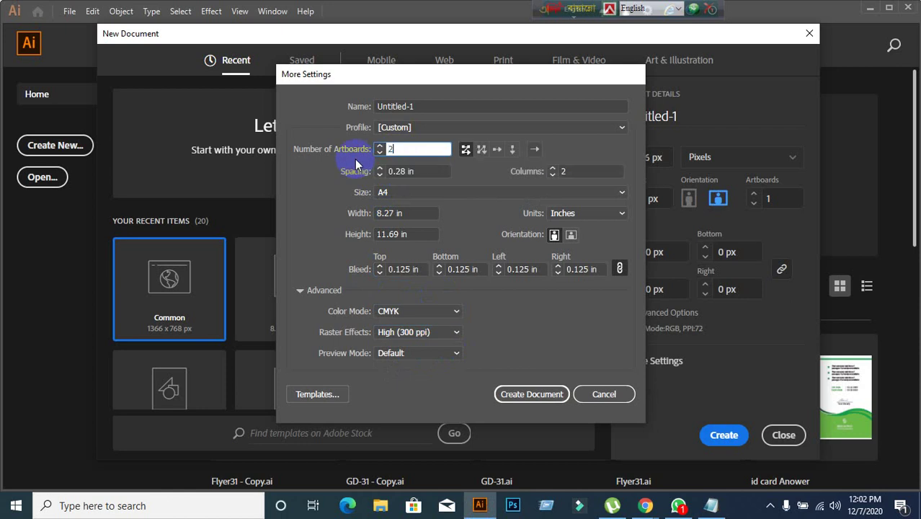
click(571, 236)
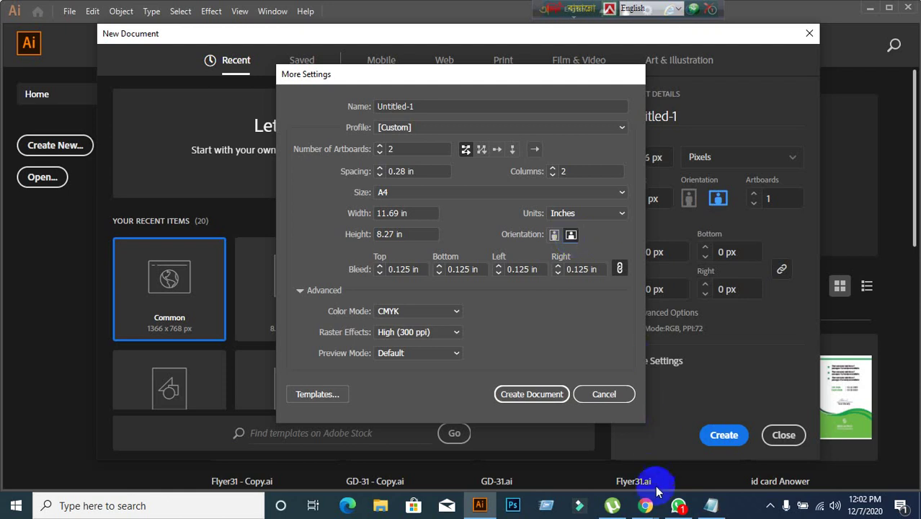
click(645, 505)
Scroll the GraphicRiver brochure page to its item details, then return to the Meet call.
click(592, 444)
scroll(504, 324, up, 3)
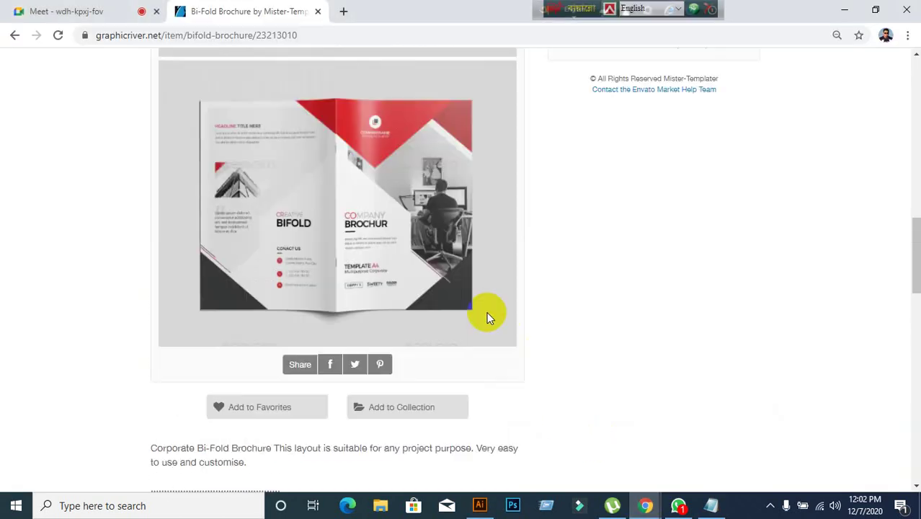
scroll(462, 303, up, 5)
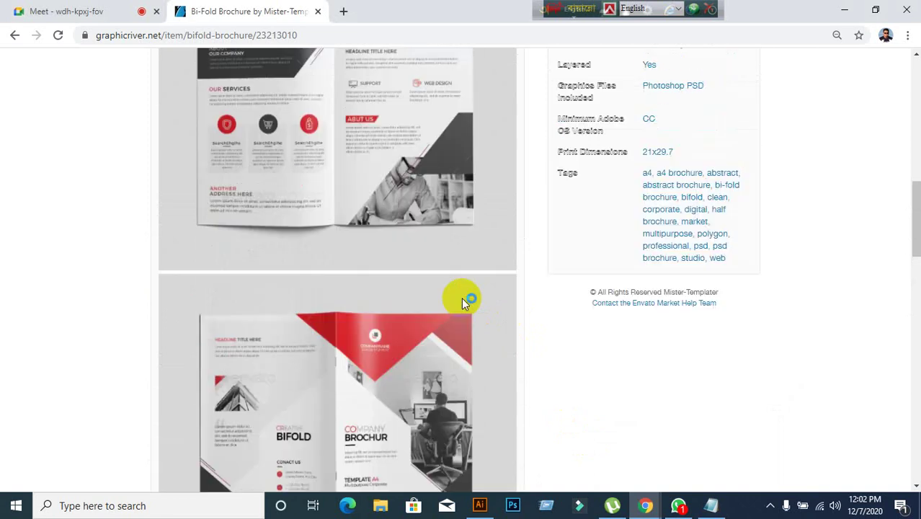
scroll(462, 303, up, 5)
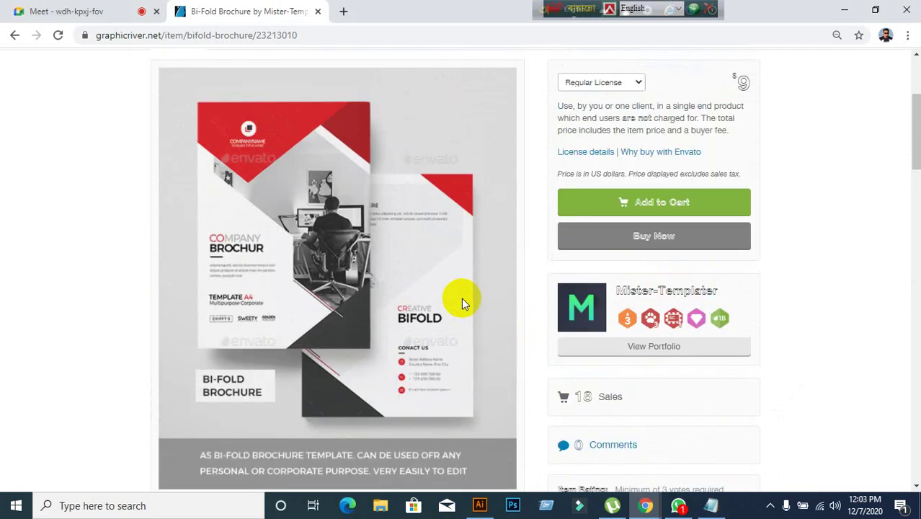
scroll(461, 297, down, 4)
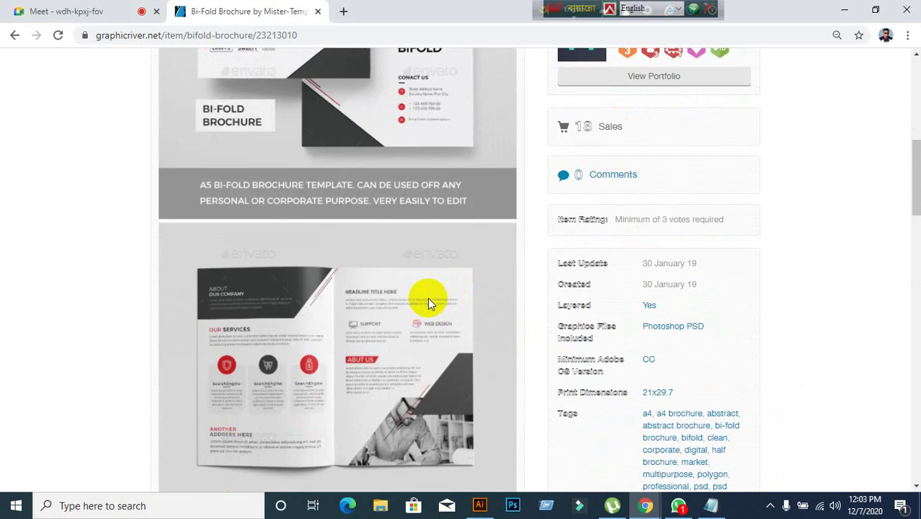
click(92, 10)
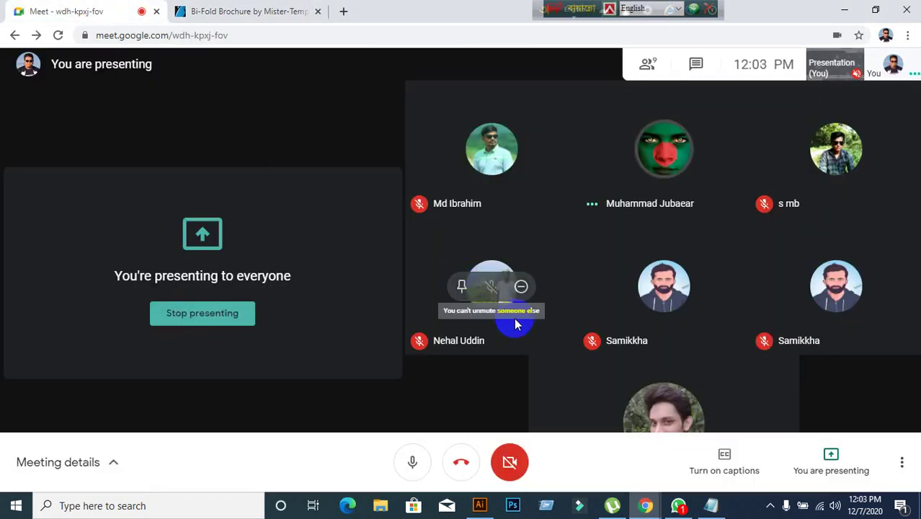
Cancel More Settings, close the New Document window and minimise Illustrator.
click(843, 12)
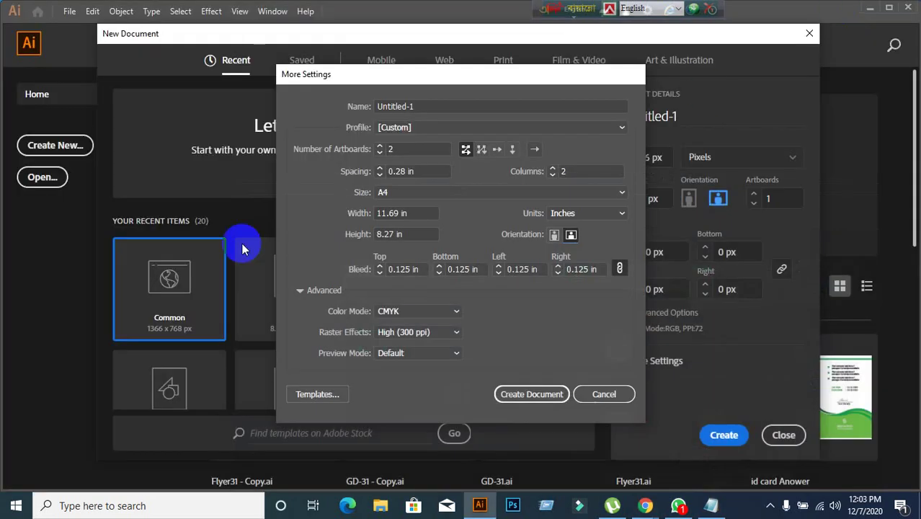
click(604, 394)
click(808, 32)
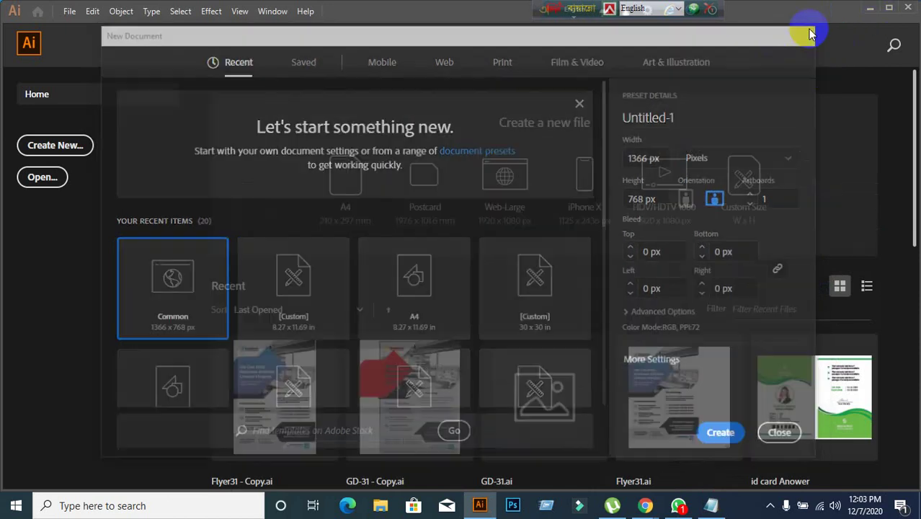
click(868, 8)
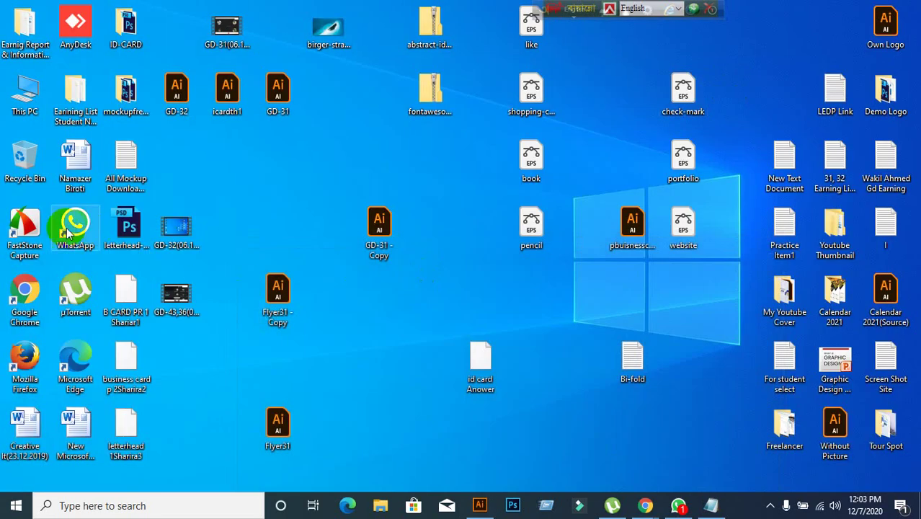
Present the entire screen in Google Meet and dismiss the sharing notice.
click(645, 505)
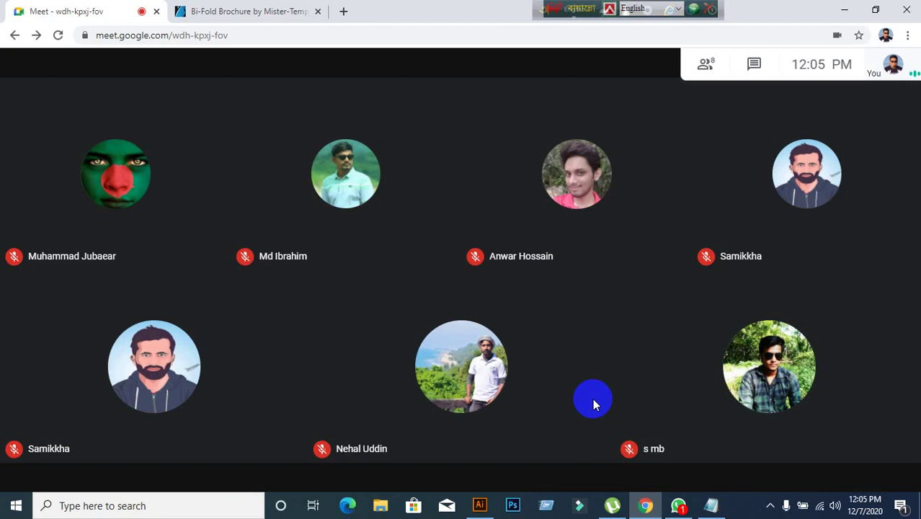
click(838, 465)
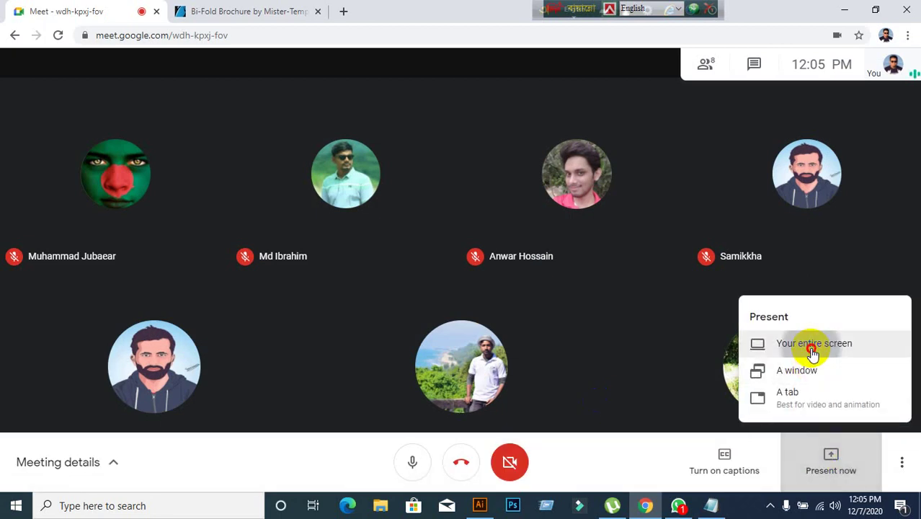
click(812, 346)
click(582, 326)
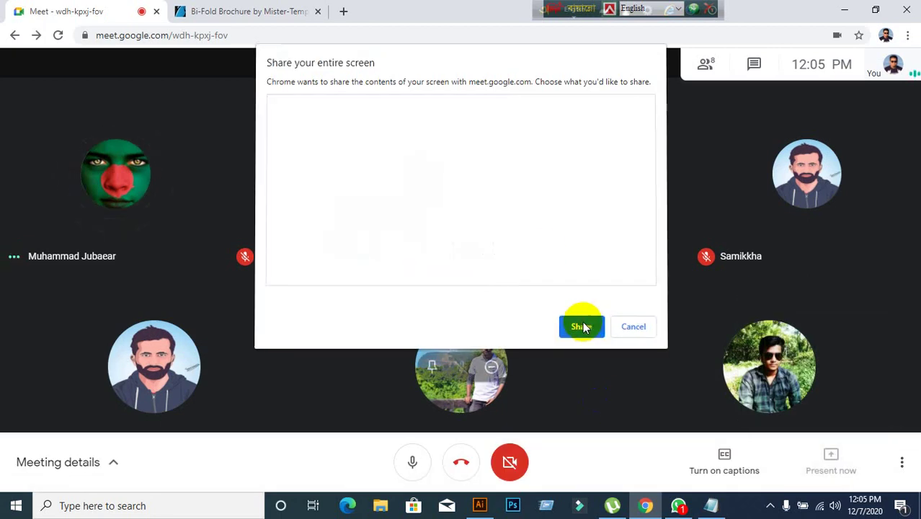
click(589, 459)
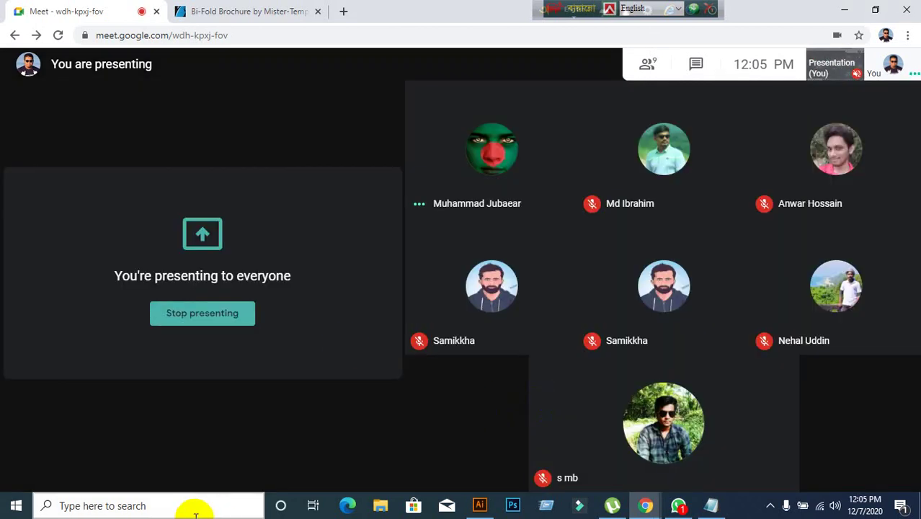
Glance at the brochure tab, return to Meet, then bring up Illustrator's Home screen.
click(288, 20)
click(37, 16)
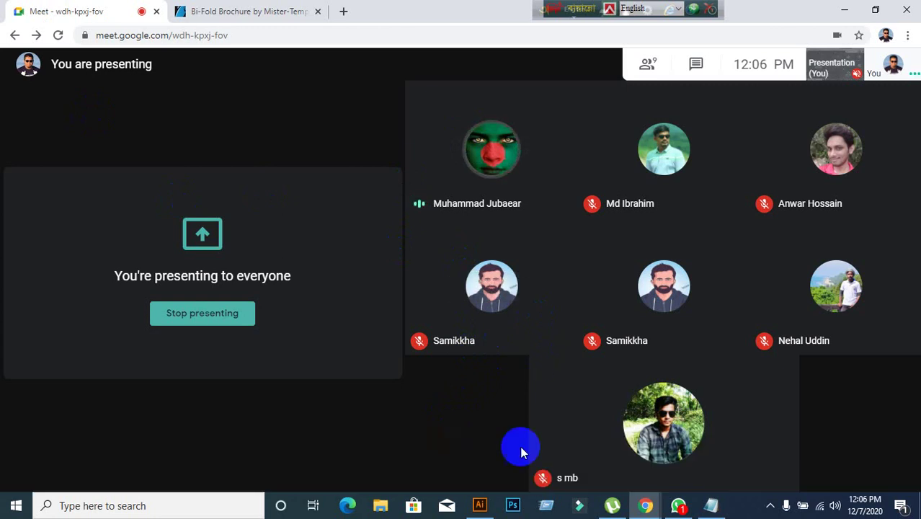
click(486, 508)
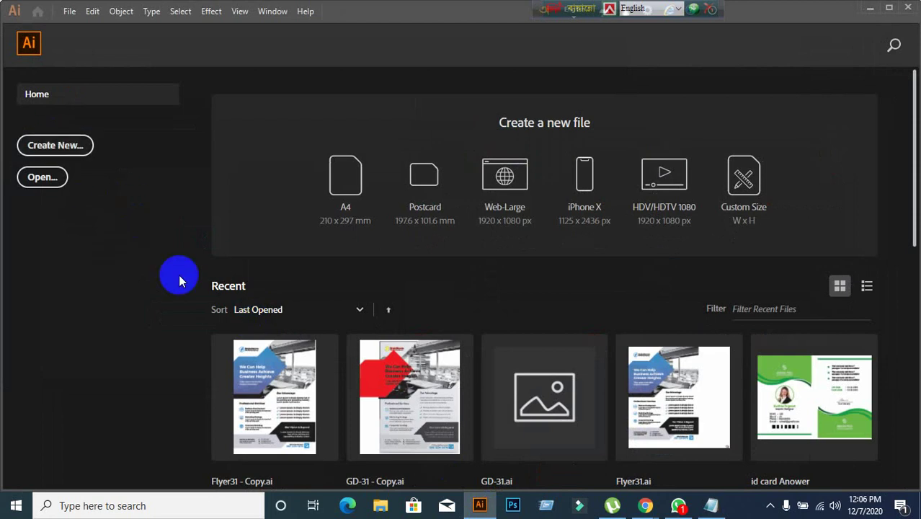
Start a new document in More Settings with the Print profile and 2 artboards.
key(ctrl+n)
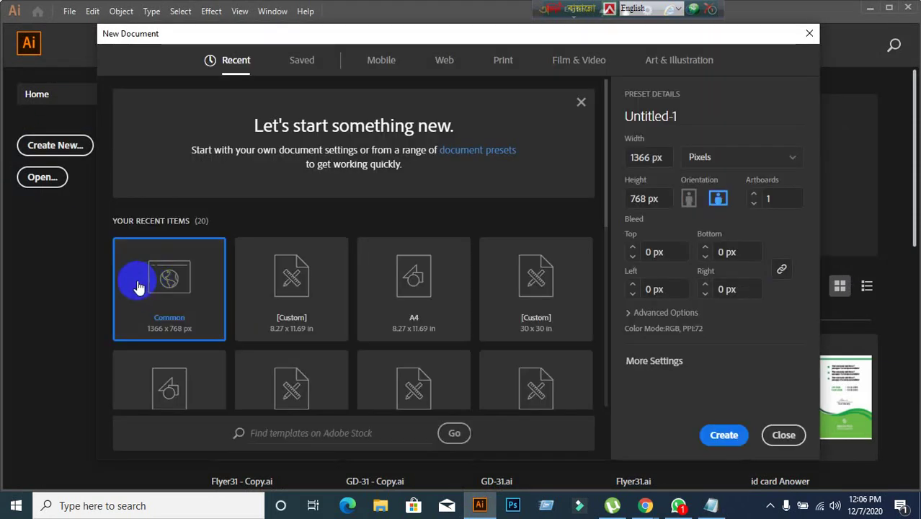
click(670, 362)
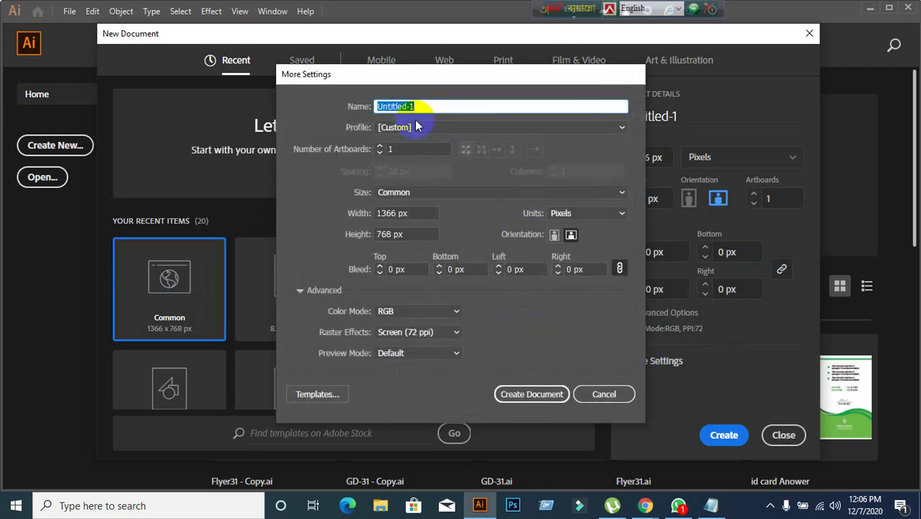
click(417, 130)
click(401, 157)
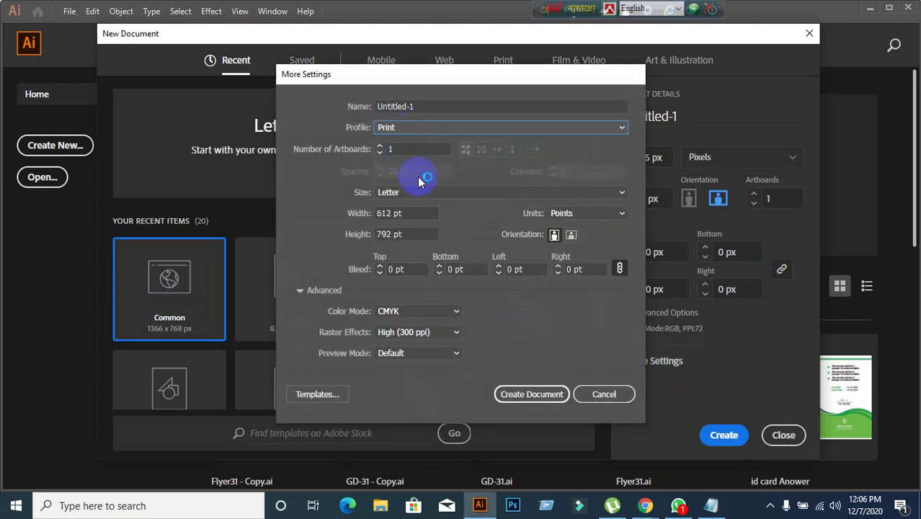
double_click(405, 148)
text(2)
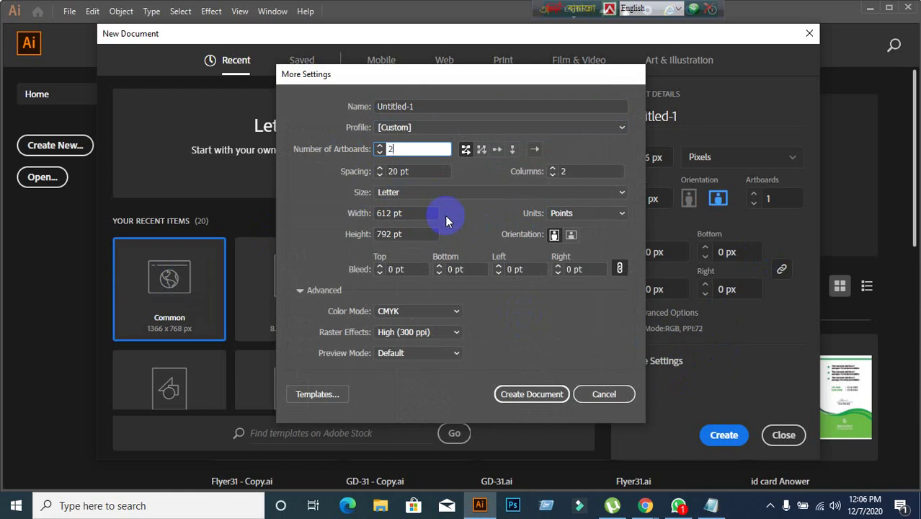
Set units to inches, landscape orientation and 0.125 in bleed, then switch units to centimetres.
click(621, 213)
click(578, 258)
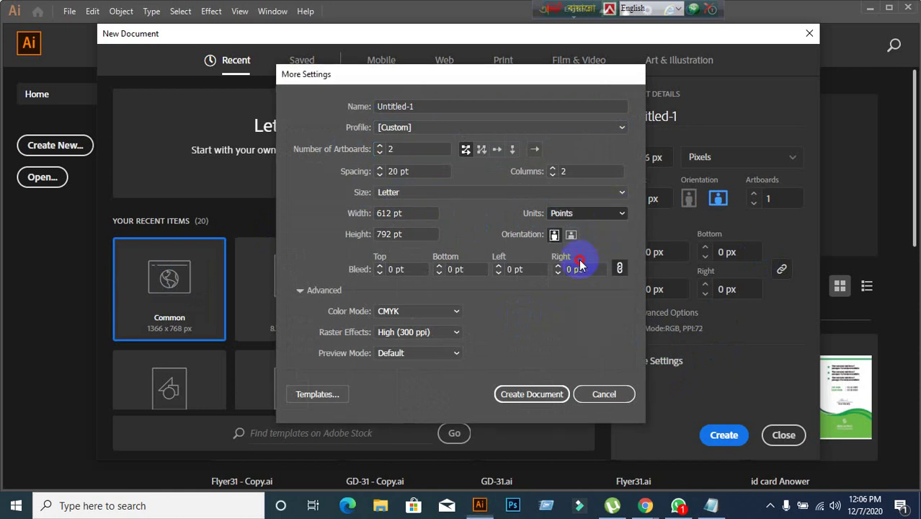
click(571, 235)
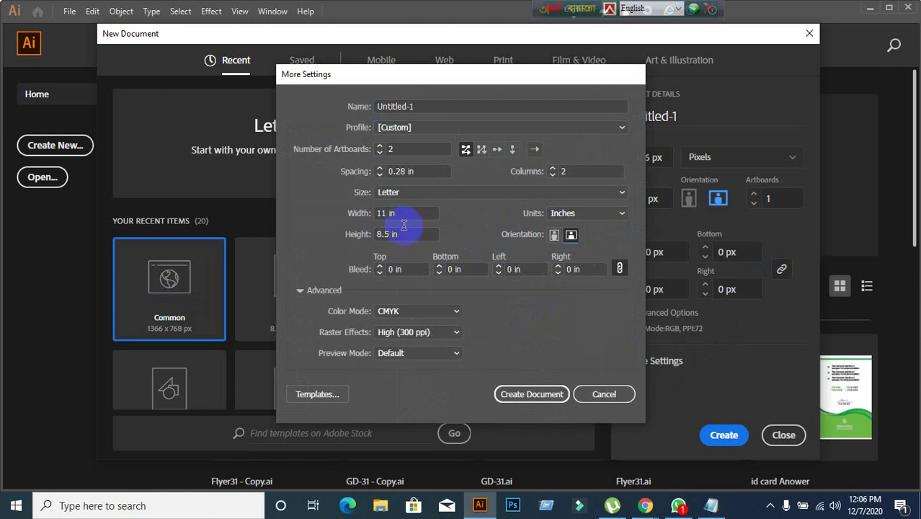
click(401, 269)
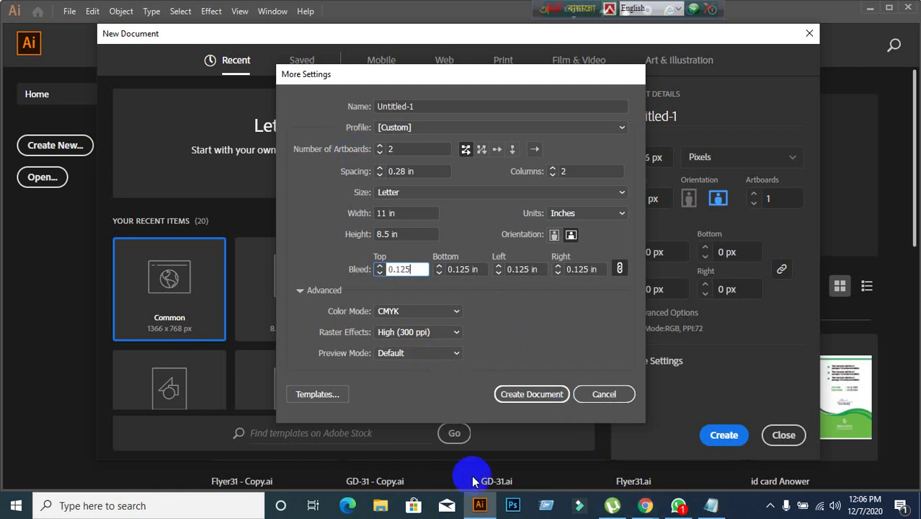
click(621, 213)
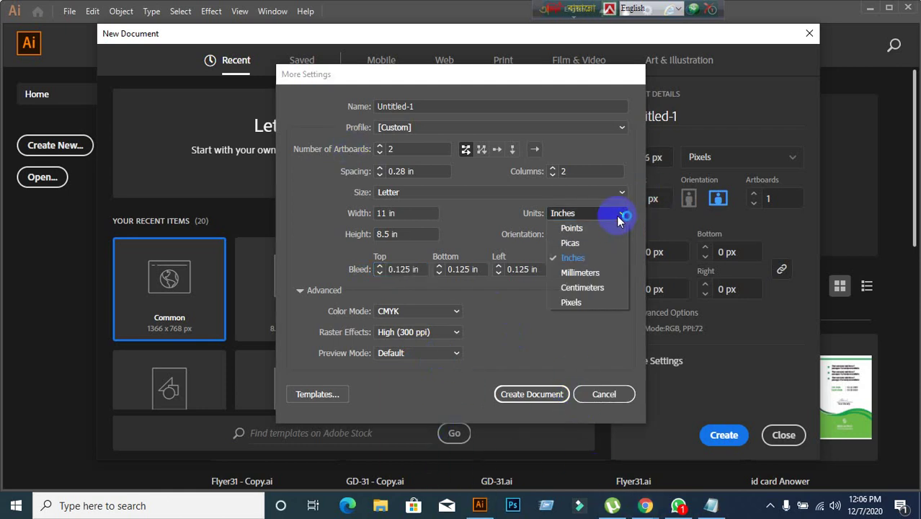
click(577, 289)
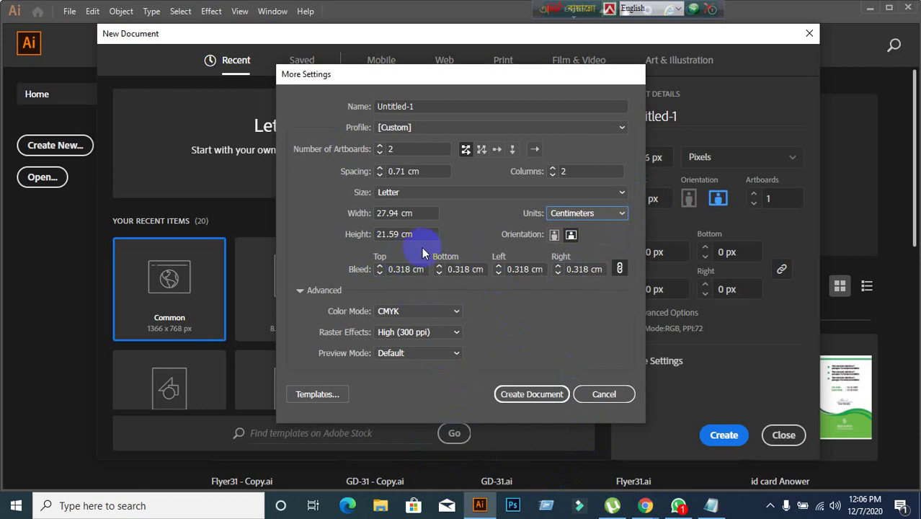
Check the Bi-Fold Brochure page's 21 × 29.7 print dimensions in Chrome, then return to Illustrator.
mouse_move(645, 505)
click(559, 461)
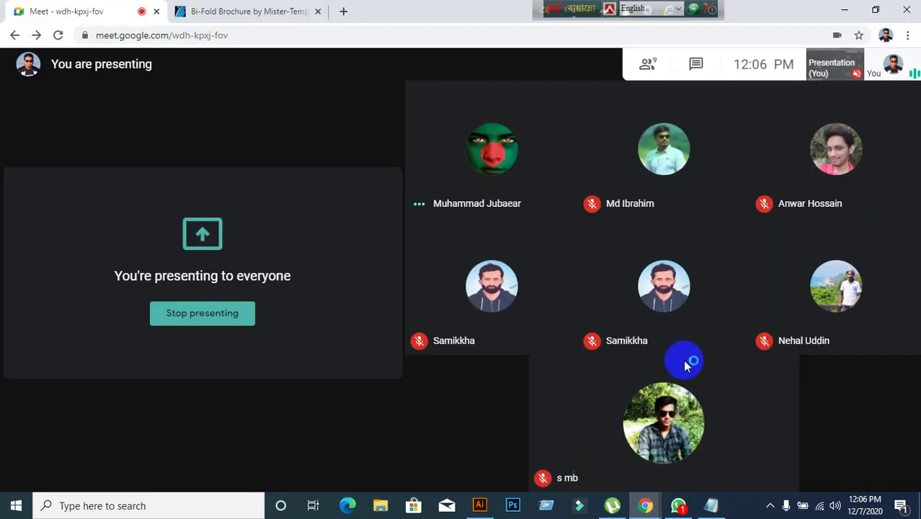
click(264, 16)
click(107, 11)
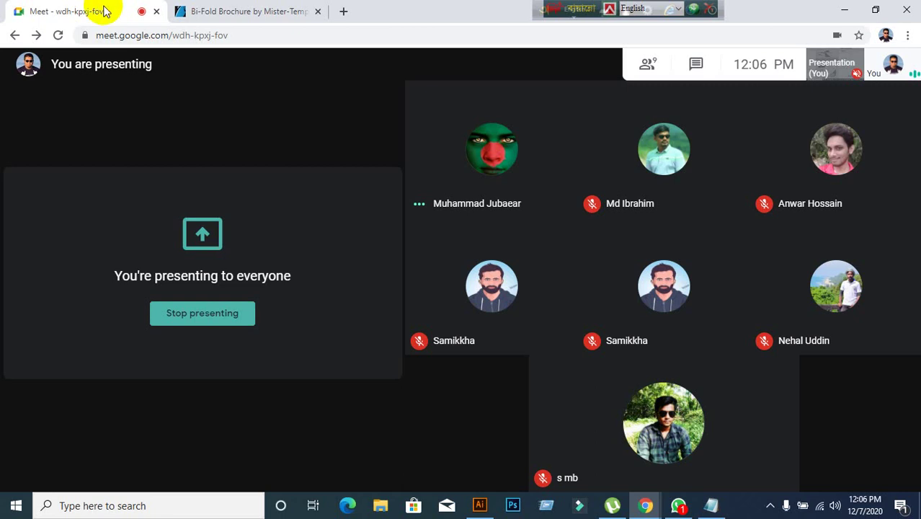
click(268, 11)
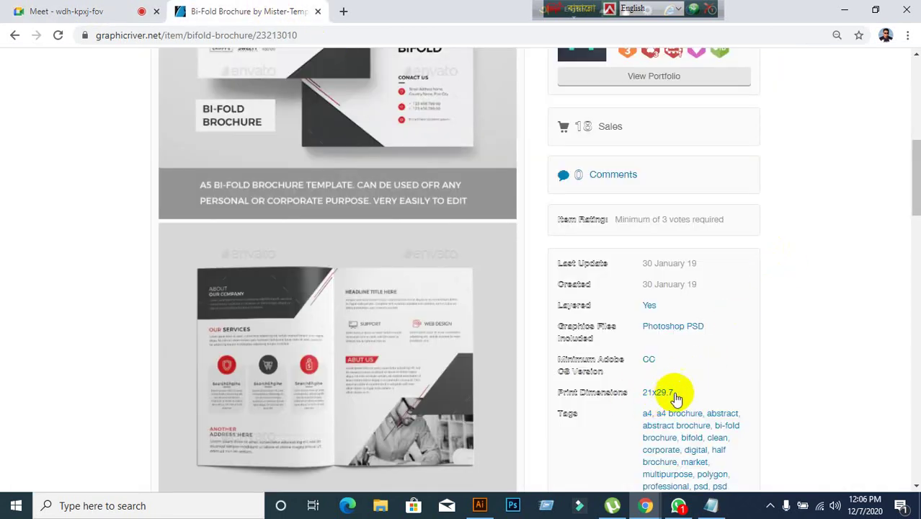
click(478, 507)
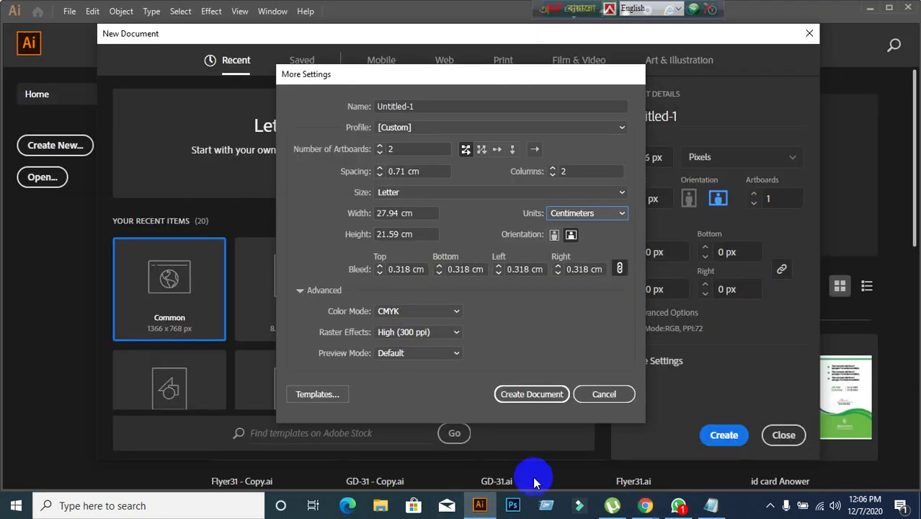
Set units back to inches, choose landscape, and create the two-artboard Letter document.
click(617, 219)
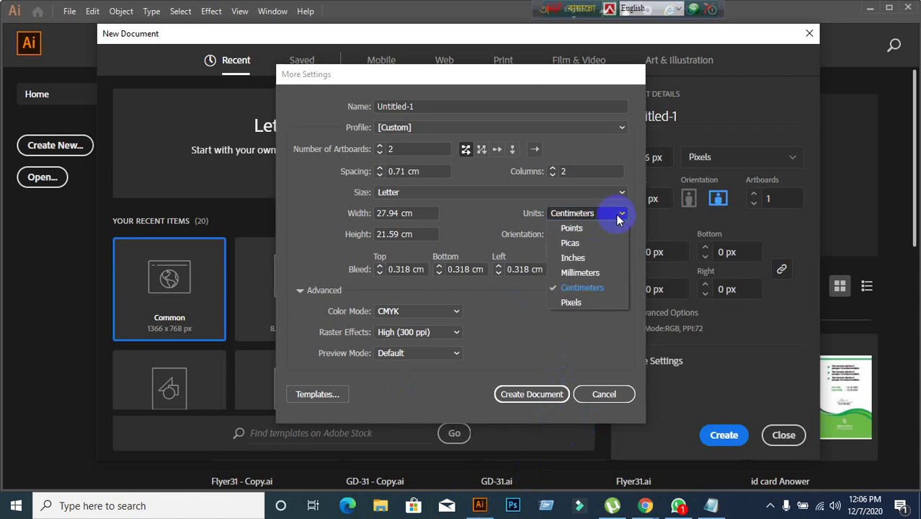
click(569, 257)
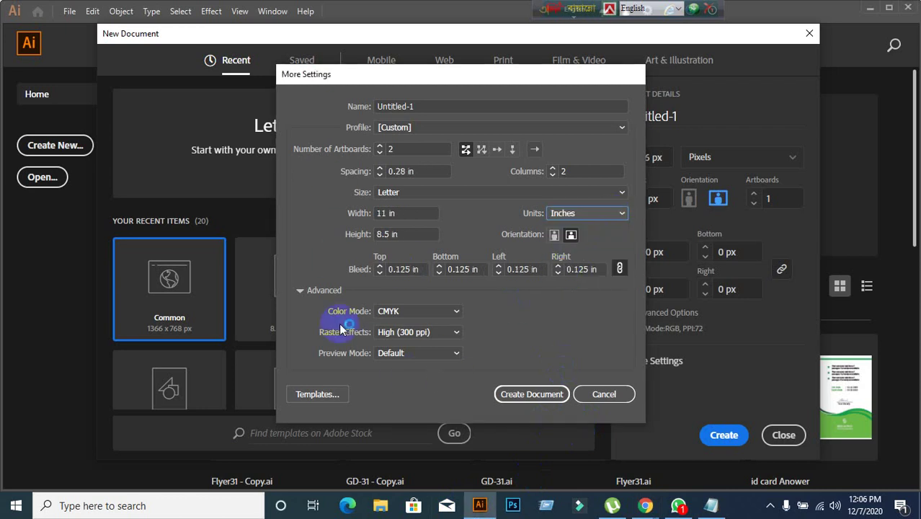
click(572, 236)
click(530, 398)
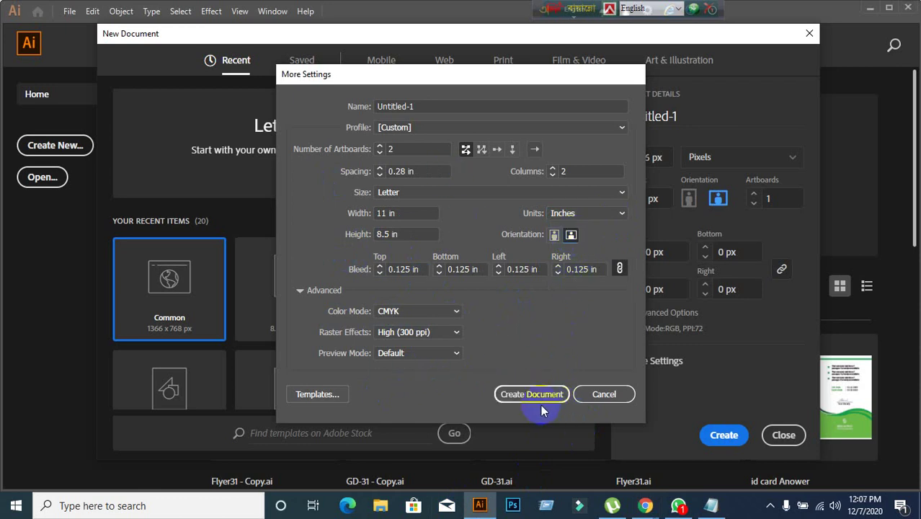
click(539, 398)
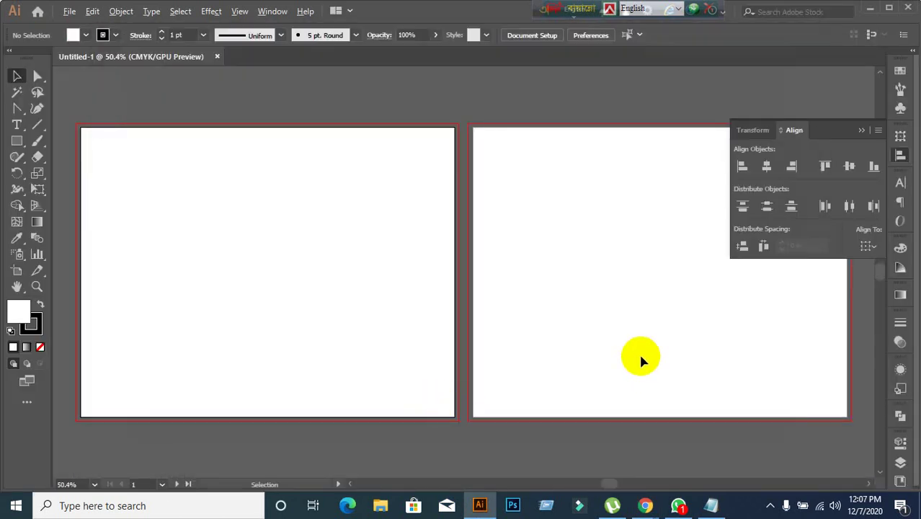
Set the stroke to None while keeping the white fill active.
scroll(639, 352, down, 1)
scroll(639, 352, up, 1)
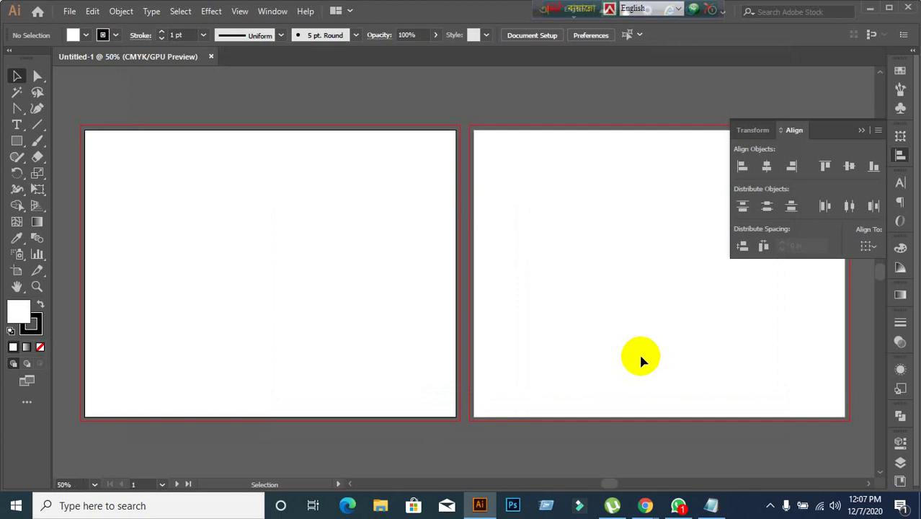
click(861, 130)
scroll(350, 321, down, 1)
scroll(306, 342, up, 1)
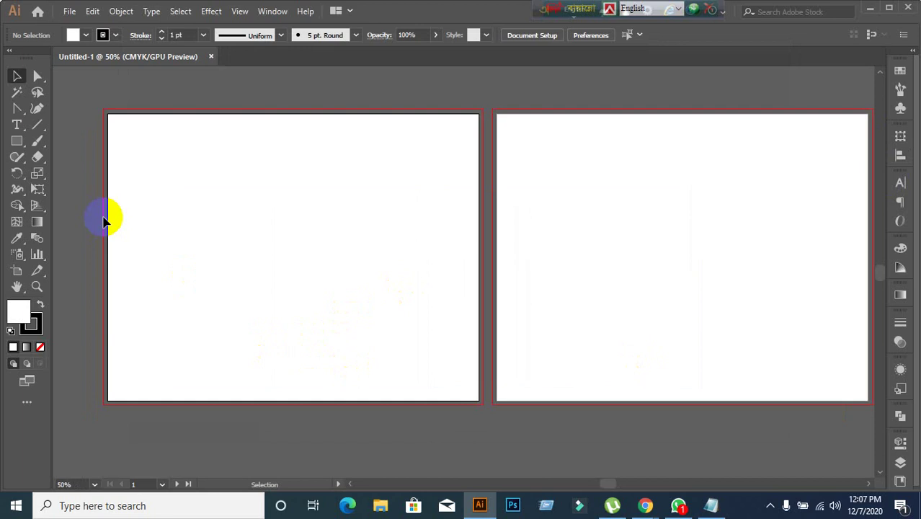
click(32, 324)
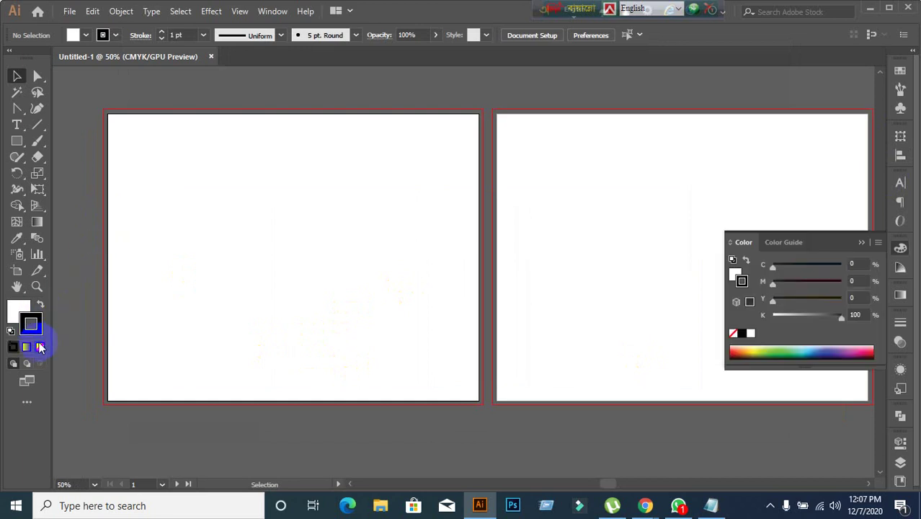
click(40, 346)
click(20, 323)
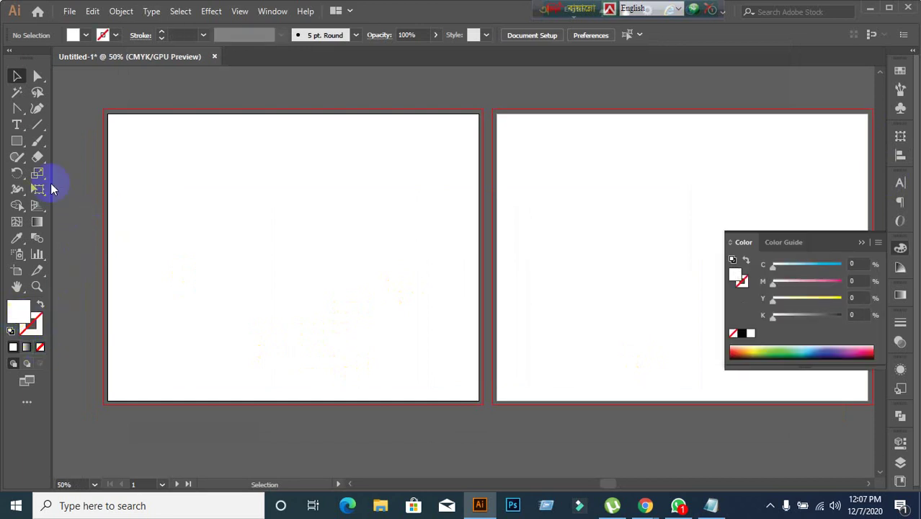
Draw an 11.69 × 8.27 in rectangle and move it over the left artboard.
click(18, 141)
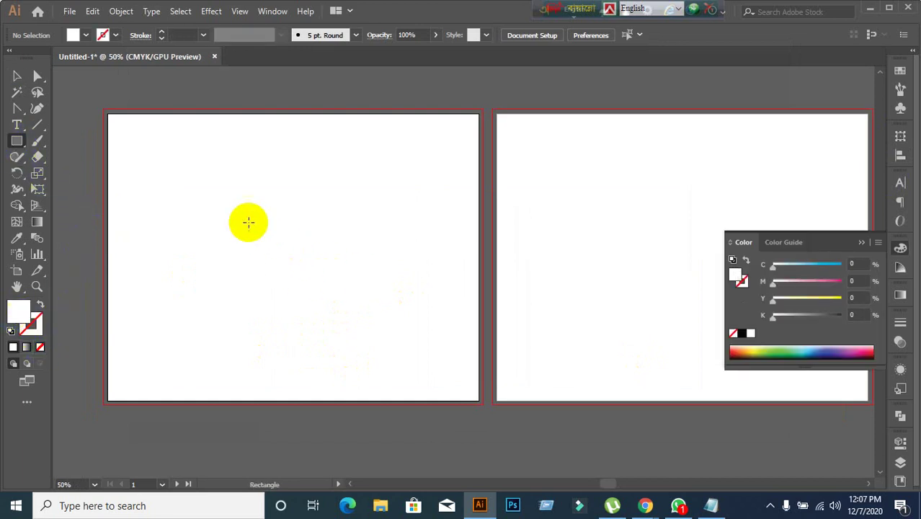
click(262, 263)
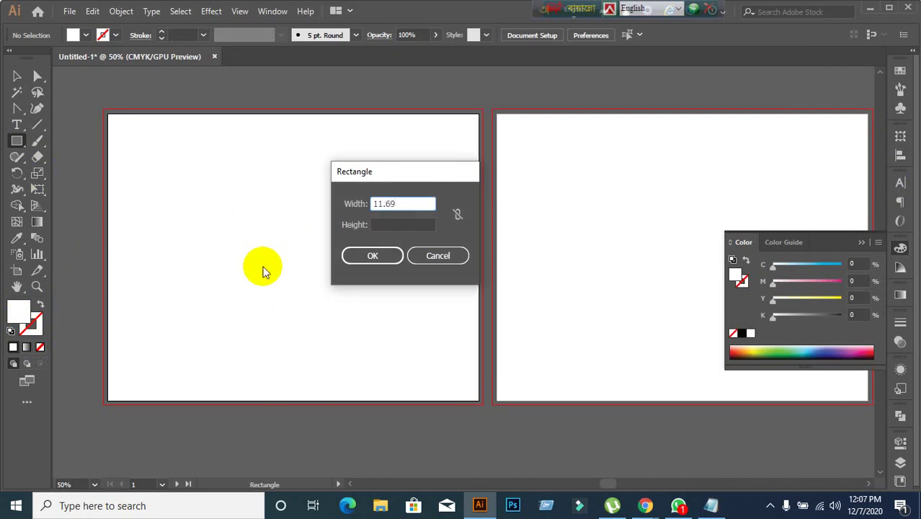
text(11.69)
key(Tab)
text(8)
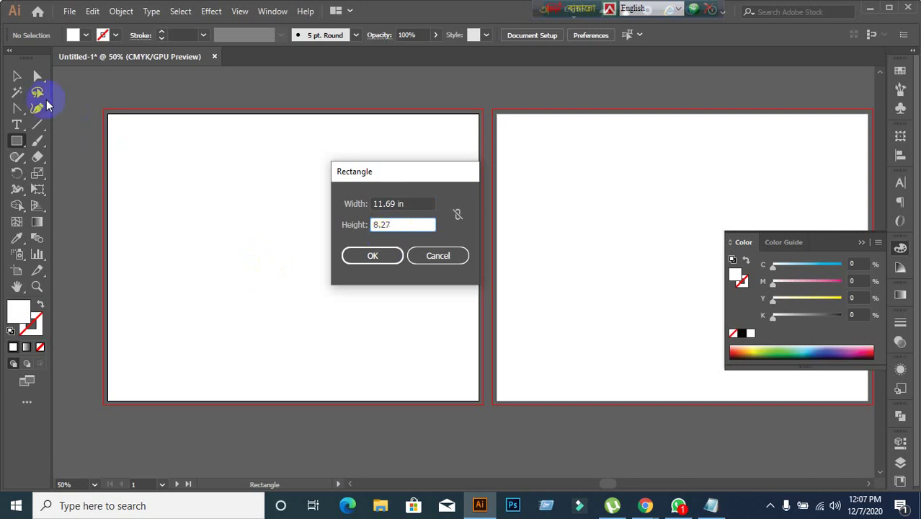
click(15, 77)
click(359, 255)
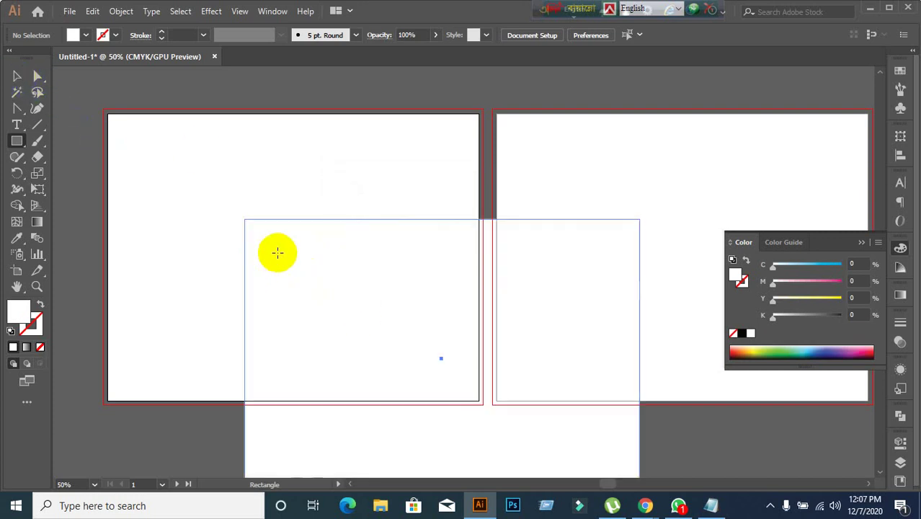
click(17, 77)
drag(378, 306, 312, 297)
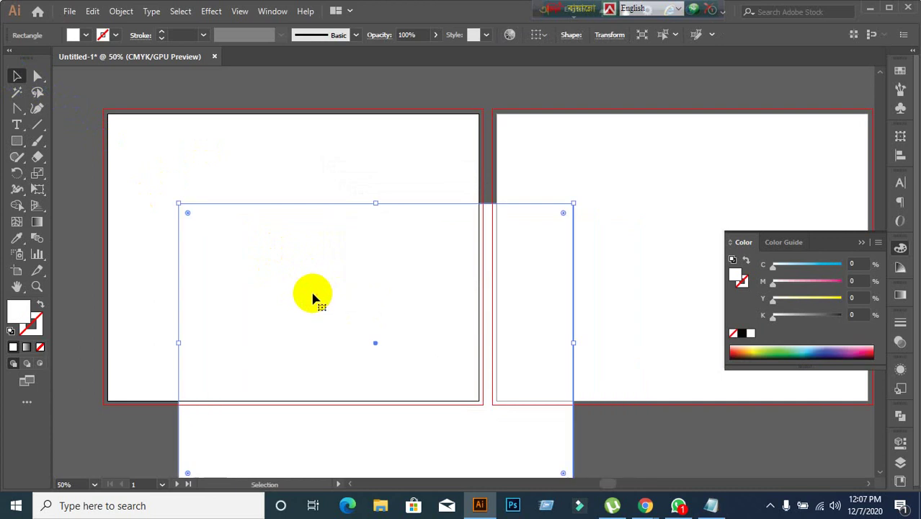
Centre the rectangle vertically and horizontally relative to the artboard.
click(900, 155)
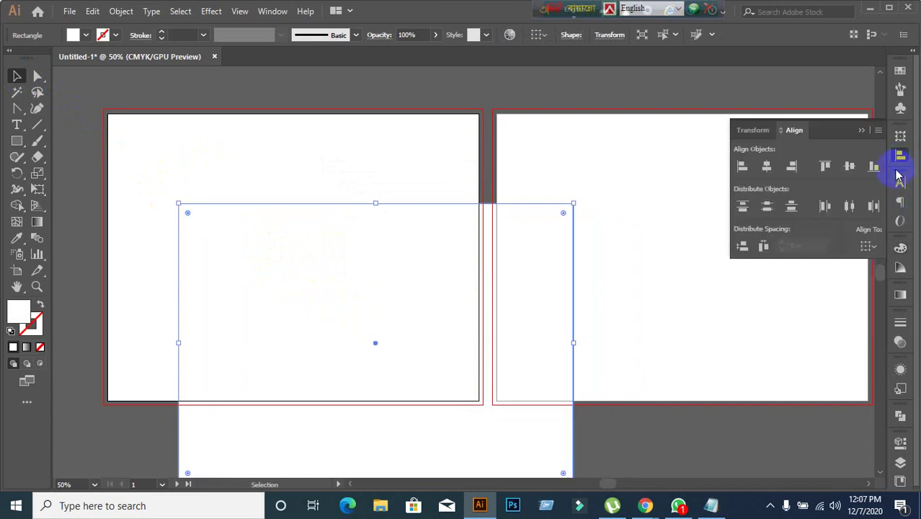
click(870, 247)
click(842, 293)
click(849, 167)
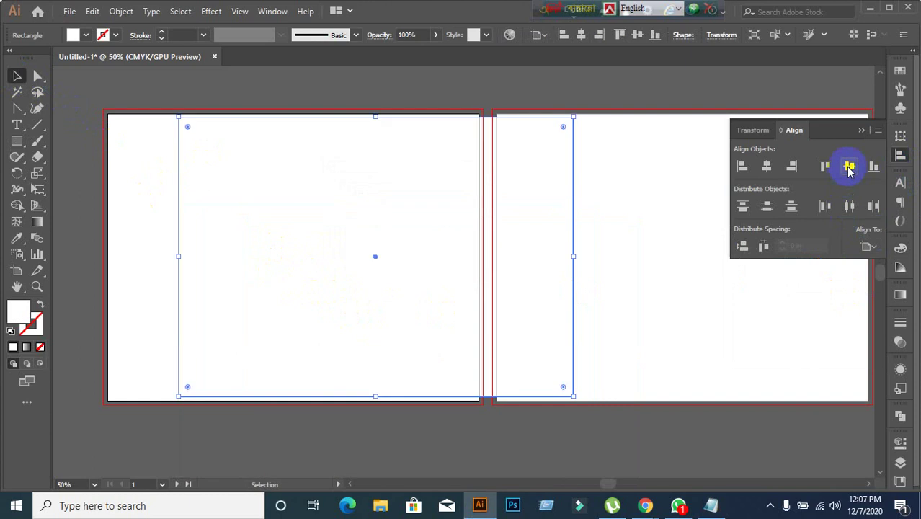
click(766, 166)
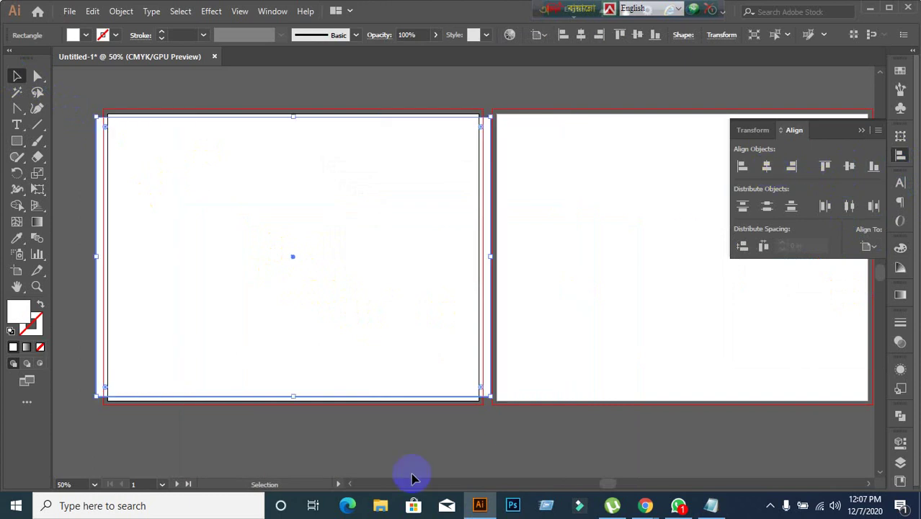
click(441, 448)
click(370, 350)
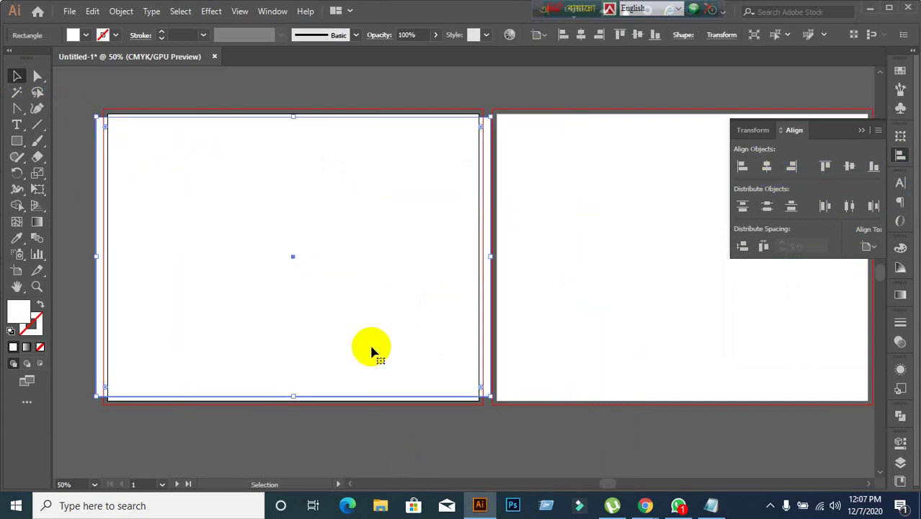
View Artboard 1's options without changes, then close Untitled-1 without saving.
key(ctrl+shift+a)
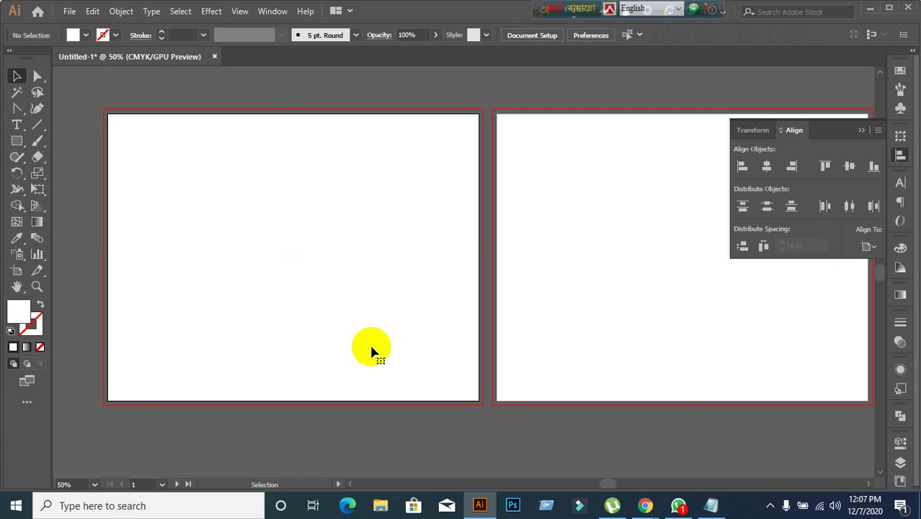
key(shift+o)
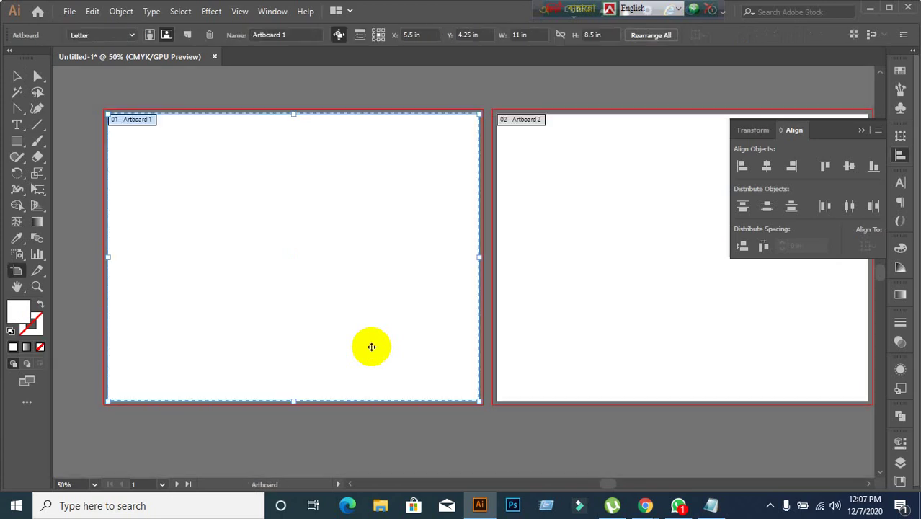
double_click(371, 347)
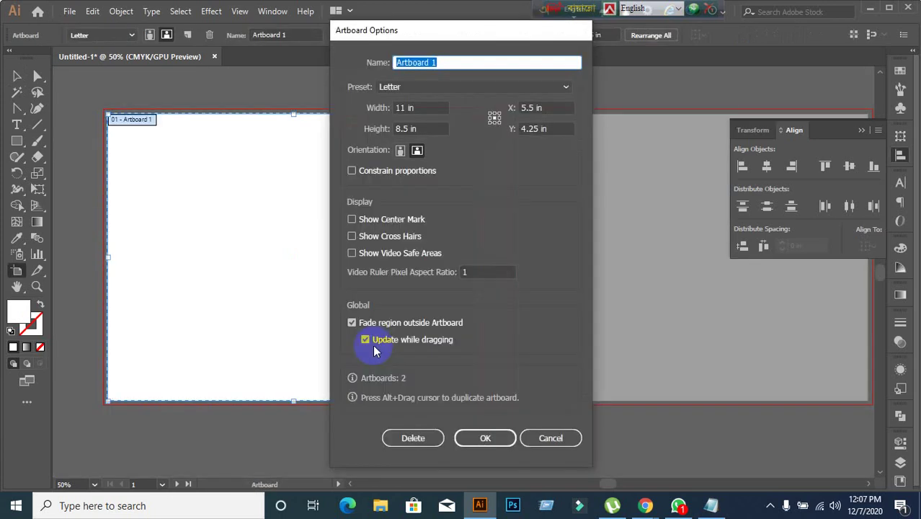
click(540, 438)
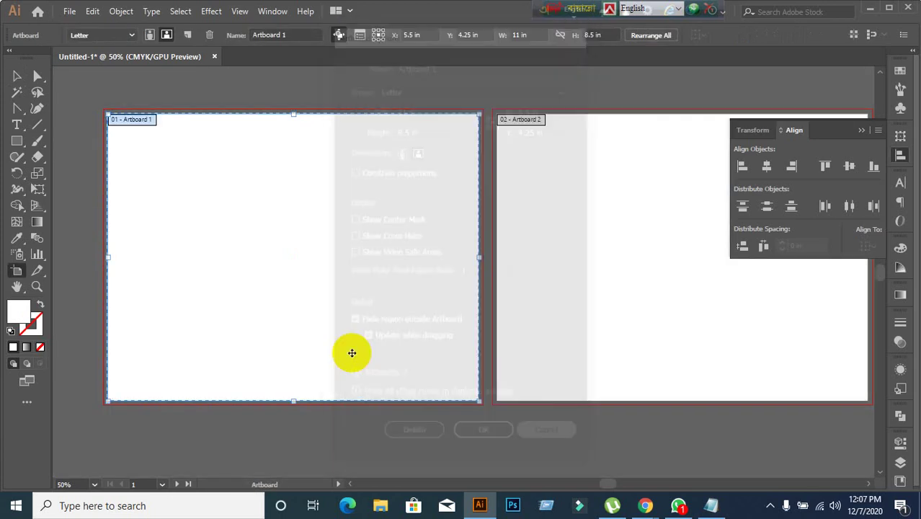
click(13, 75)
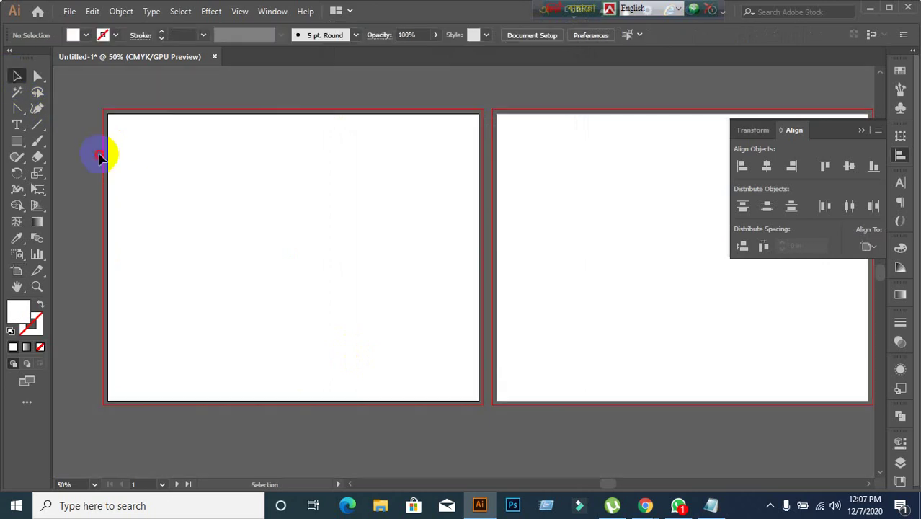
click(215, 57)
click(526, 271)
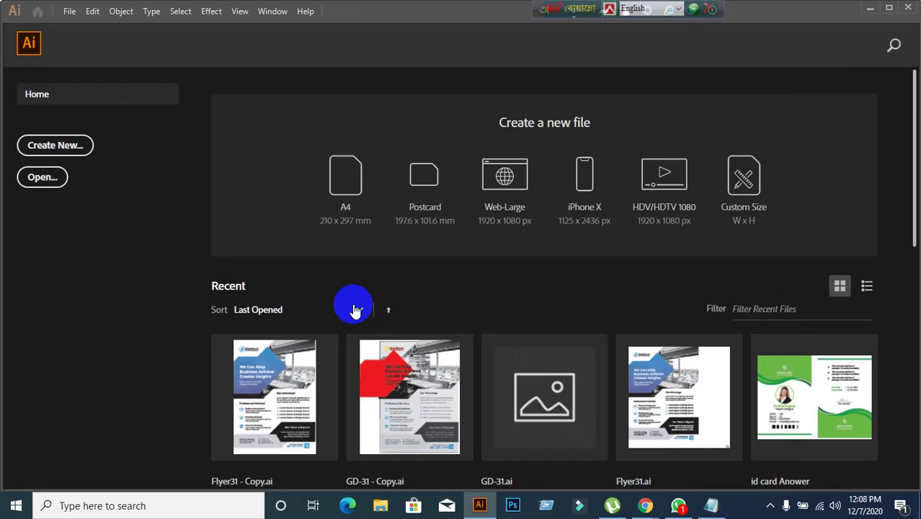
Start a new document, pick the A4 page size in More Settings, and create it.
click(45, 149)
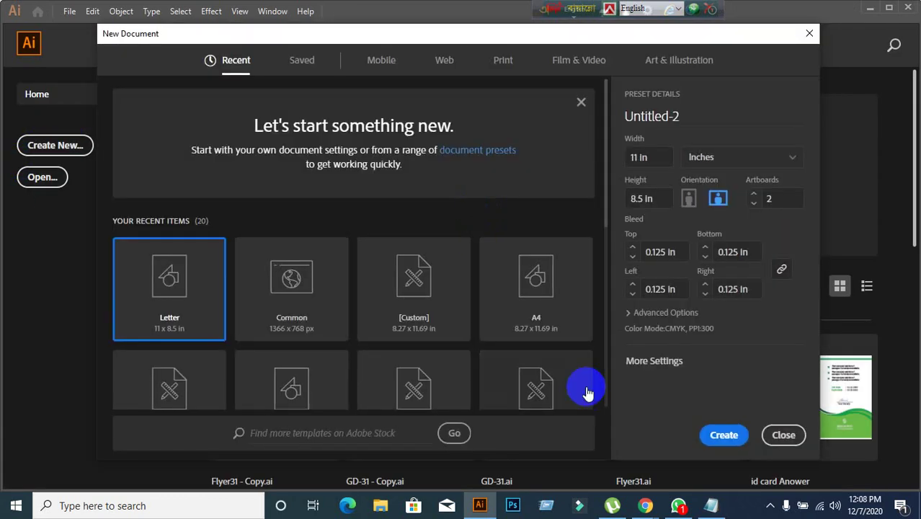
click(648, 363)
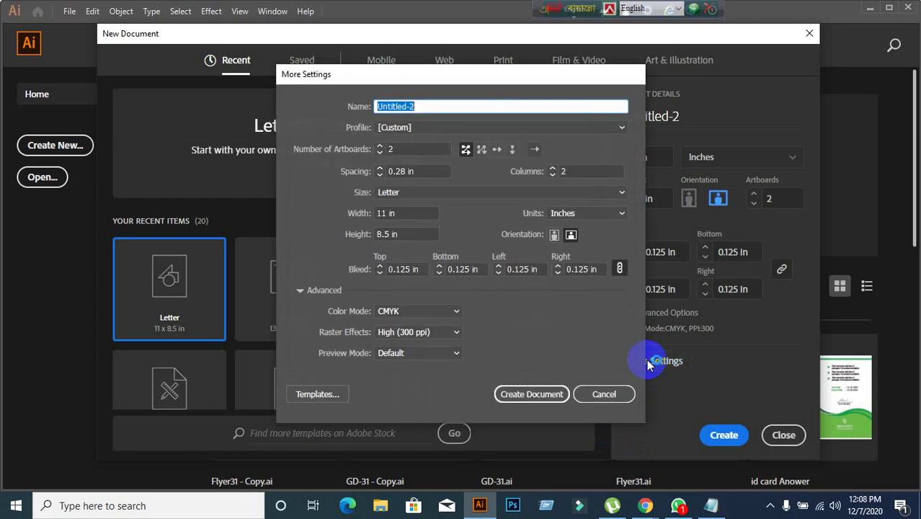
click(411, 198)
click(393, 235)
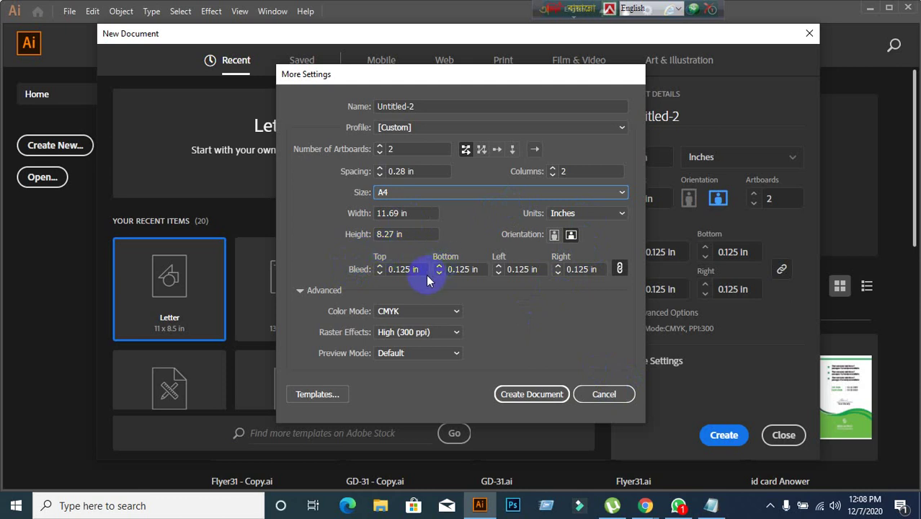
click(539, 393)
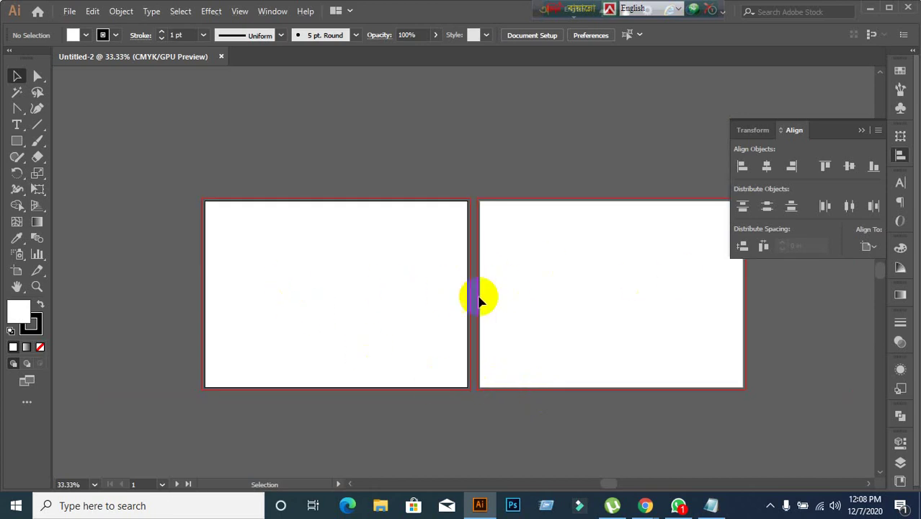
scroll(491, 311, down, 3)
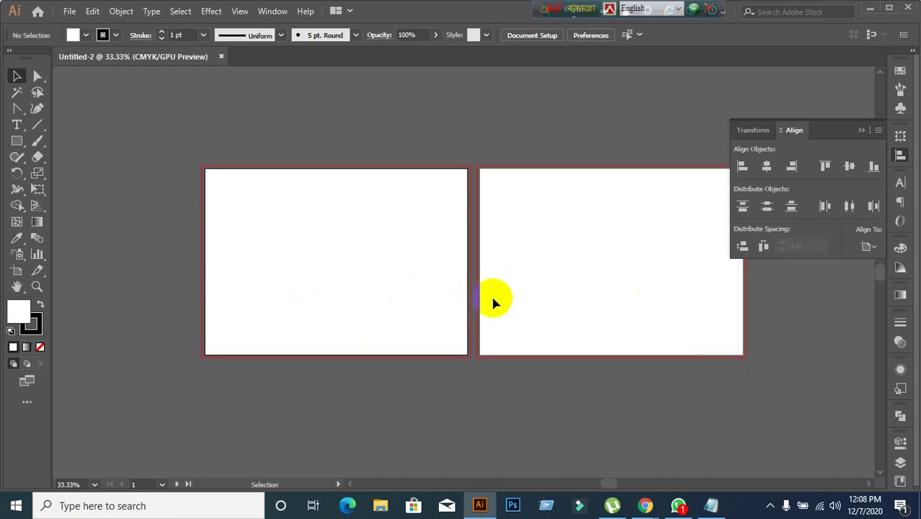
scroll(493, 308, down, 1)
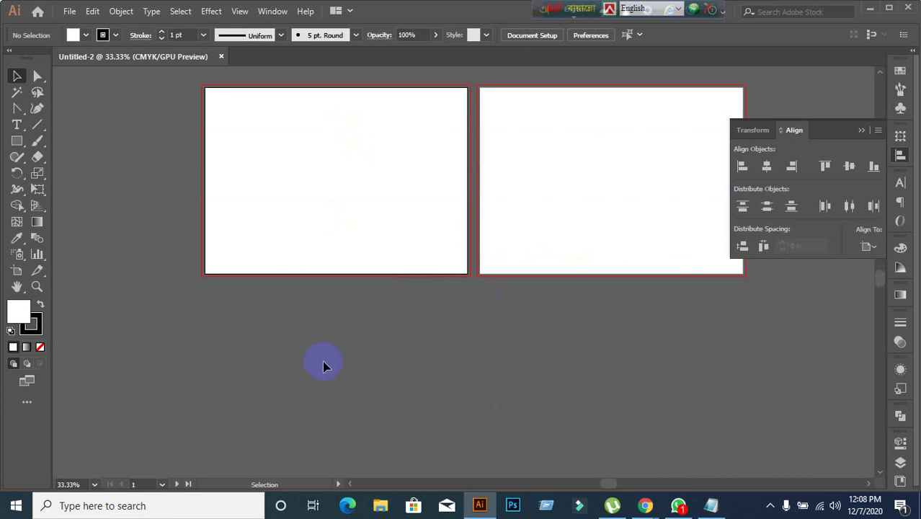
scroll(566, 343, up, 1)
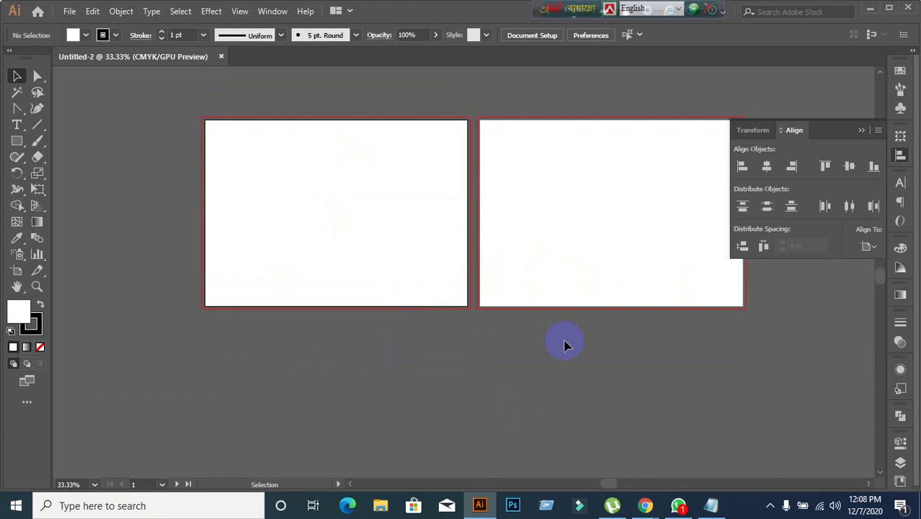
scroll(637, 313, up, 1)
scroll(637, 313, down, 1)
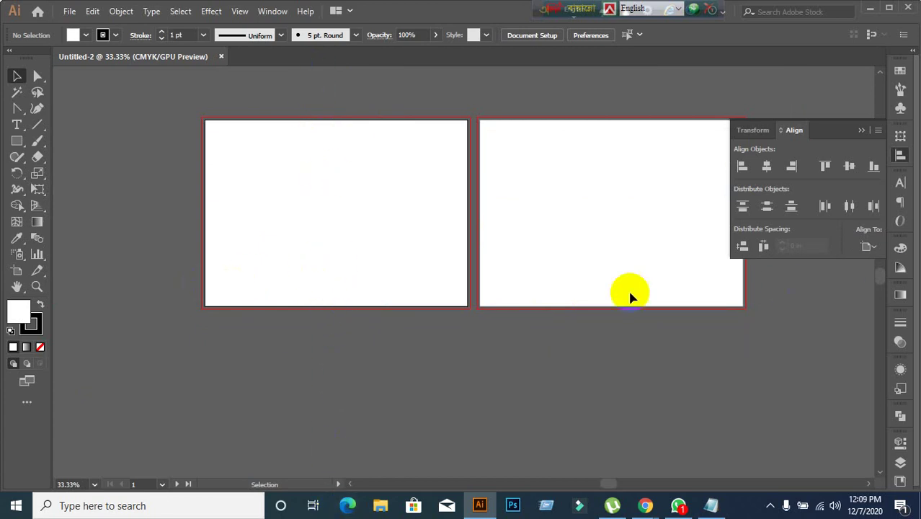
key(ctrl+equal)
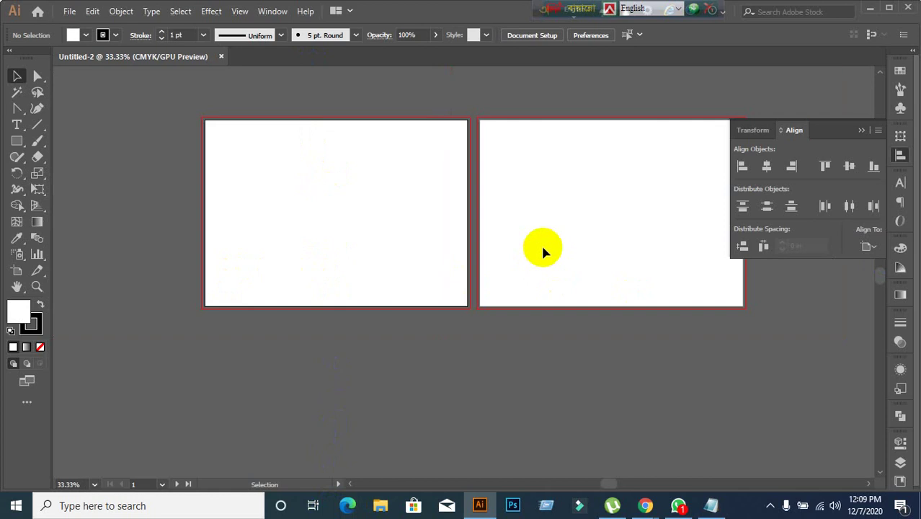
Set the stroke to None and draw an 11.69 × 8.27 in rectangle on the left artboard.
click(19, 311)
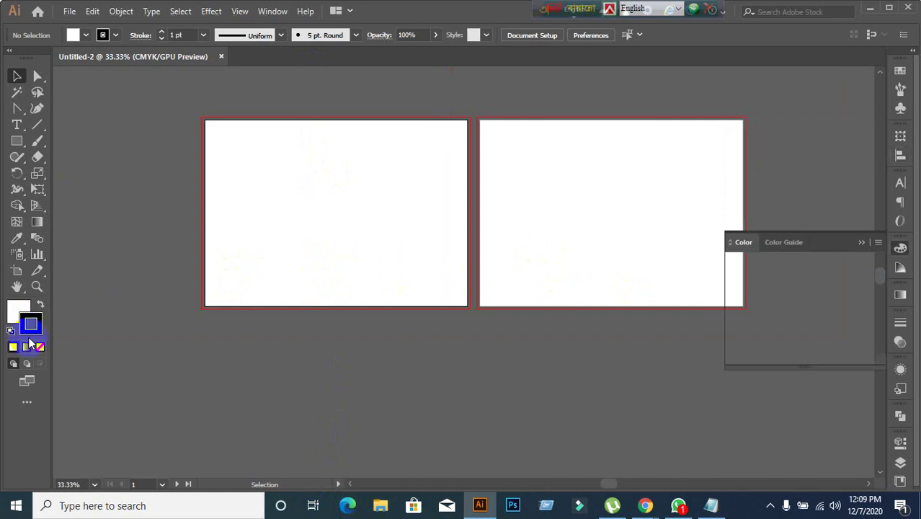
click(40, 347)
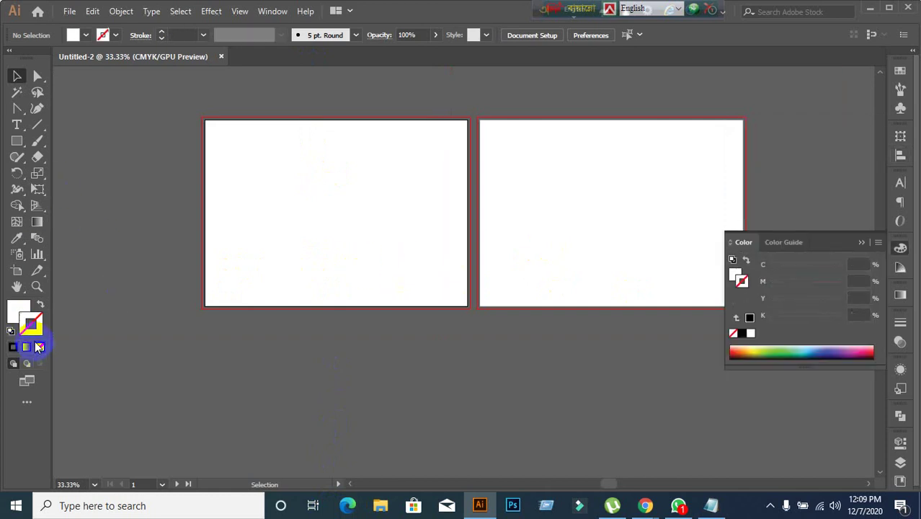
click(17, 141)
click(243, 206)
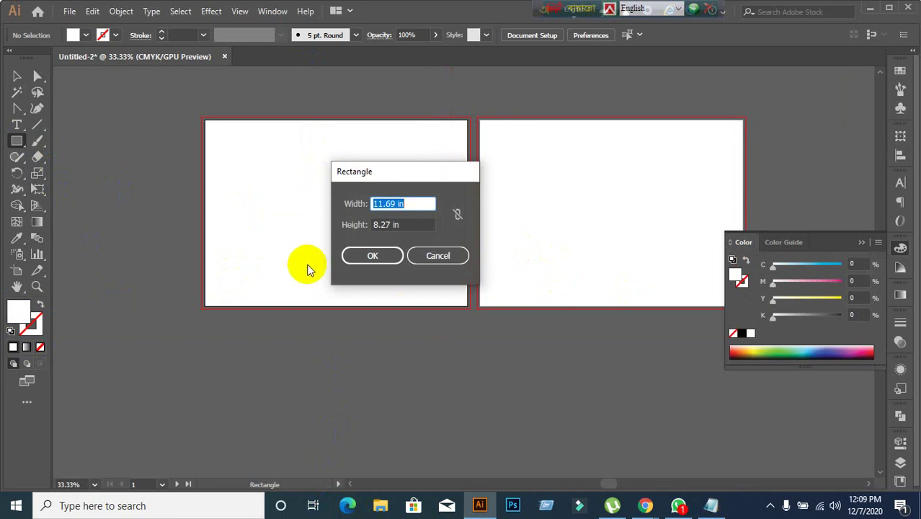
click(361, 255)
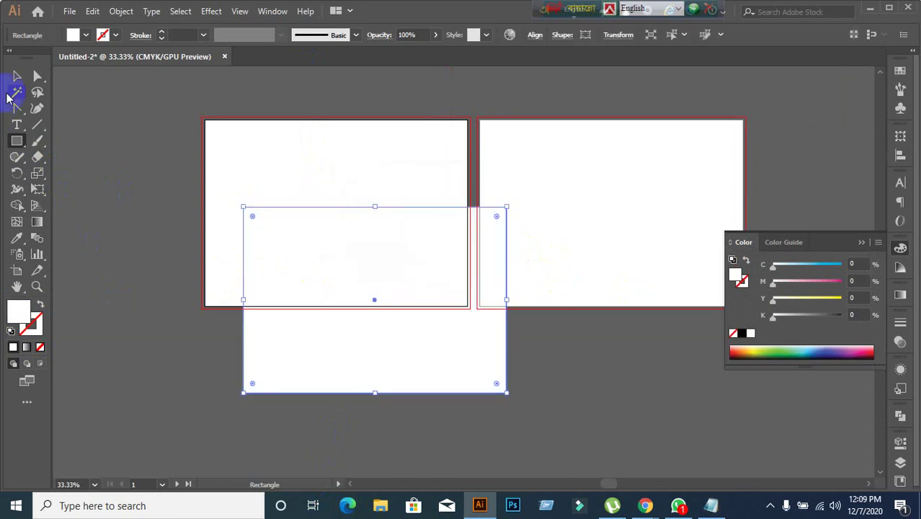
click(16, 76)
Centre the rectangle vertically and horizontally relative to the artboard.
click(900, 154)
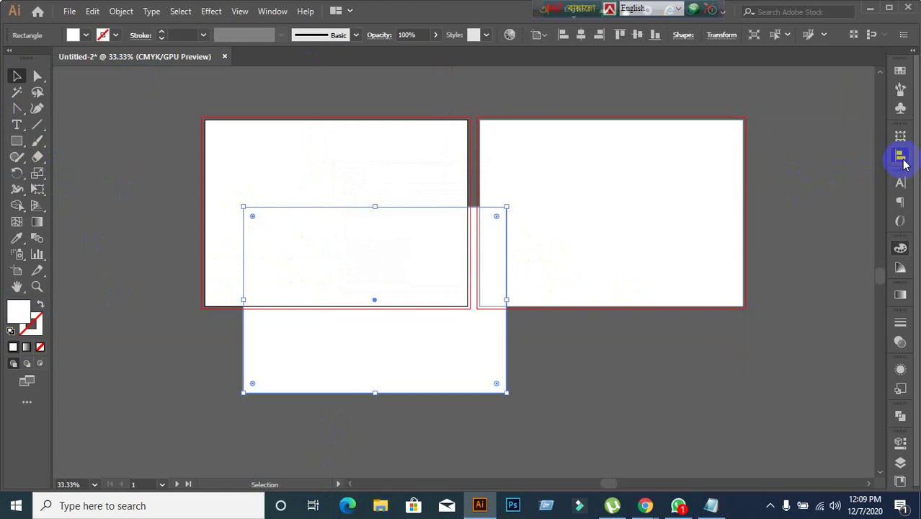
click(869, 247)
click(853, 291)
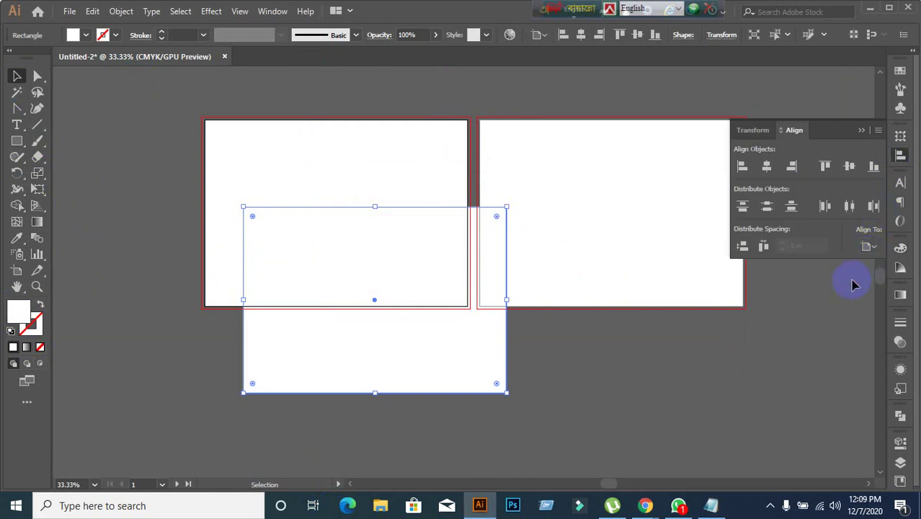
click(849, 166)
click(767, 168)
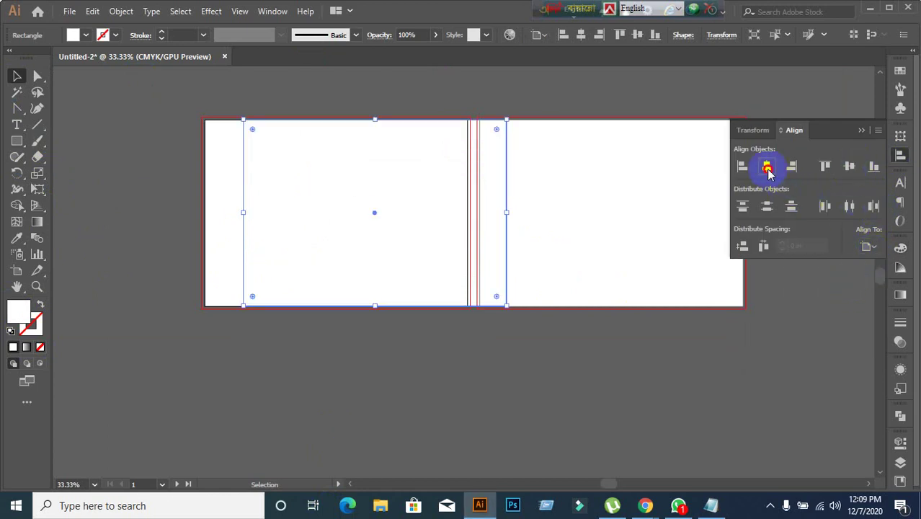
click(319, 372)
scroll(302, 219, up, 1)
click(327, 263)
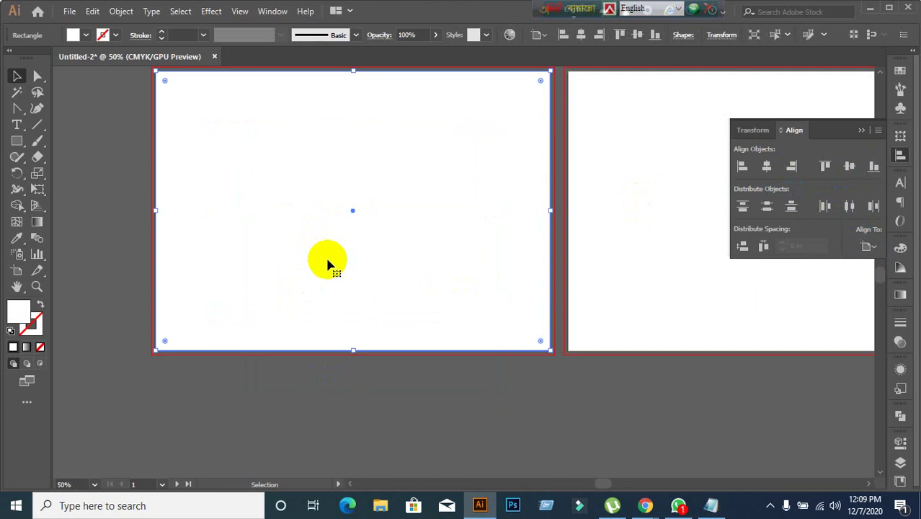
scroll(328, 264, up, 1)
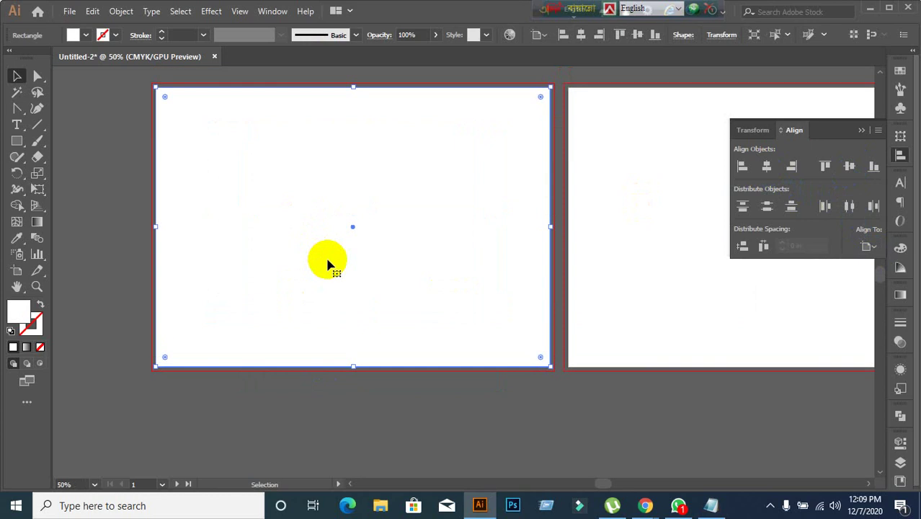
Add a 0.125 in Offset Path copy of the rectangle with preview on.
click(127, 12)
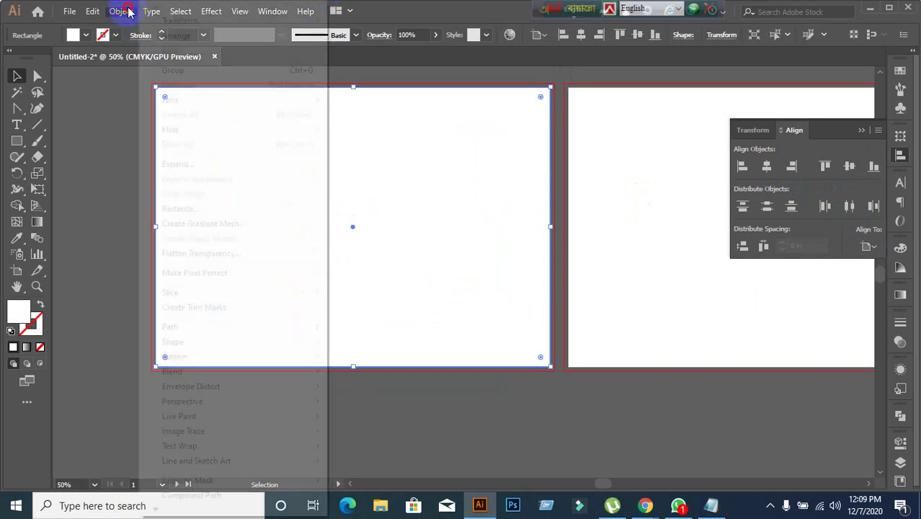
mouse_move(183, 330)
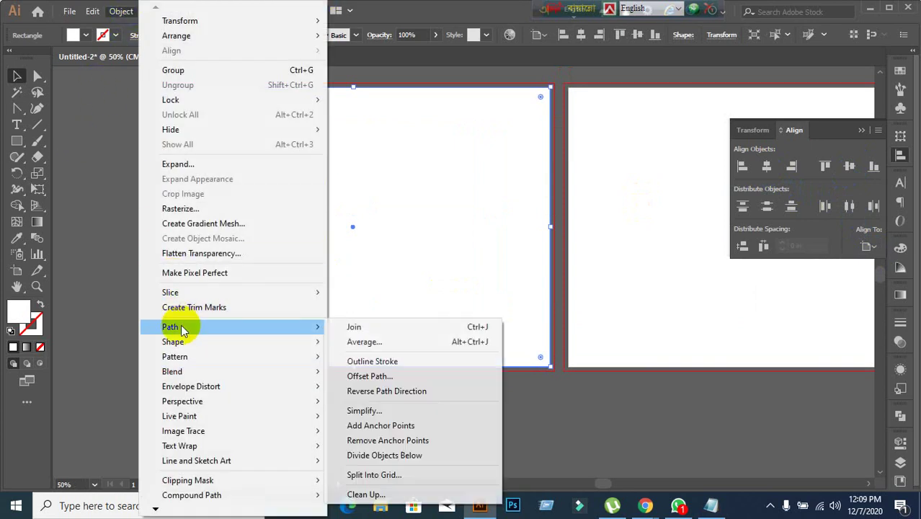
click(371, 376)
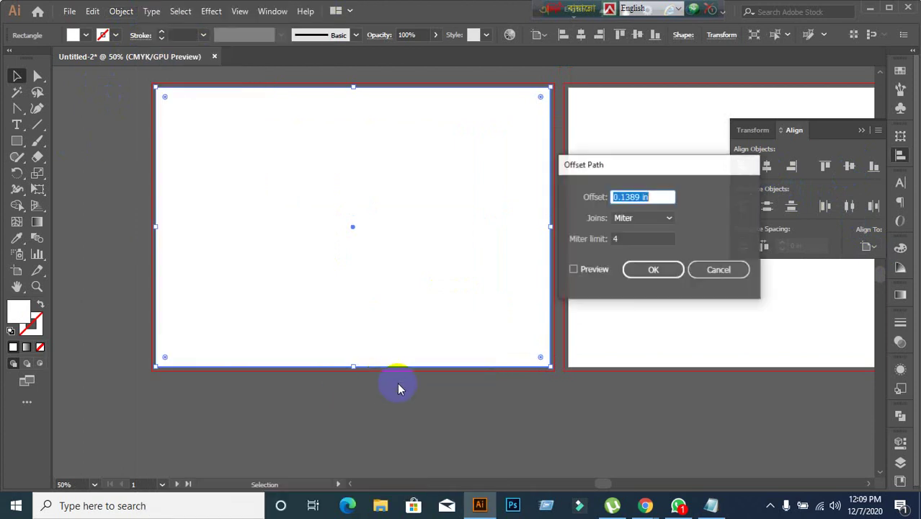
click(573, 269)
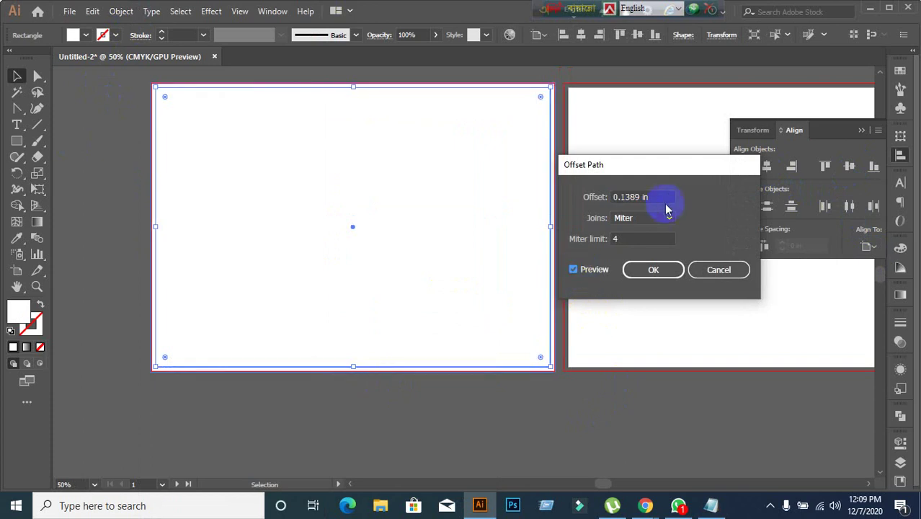
drag(664, 197, 582, 198)
text(0.125)
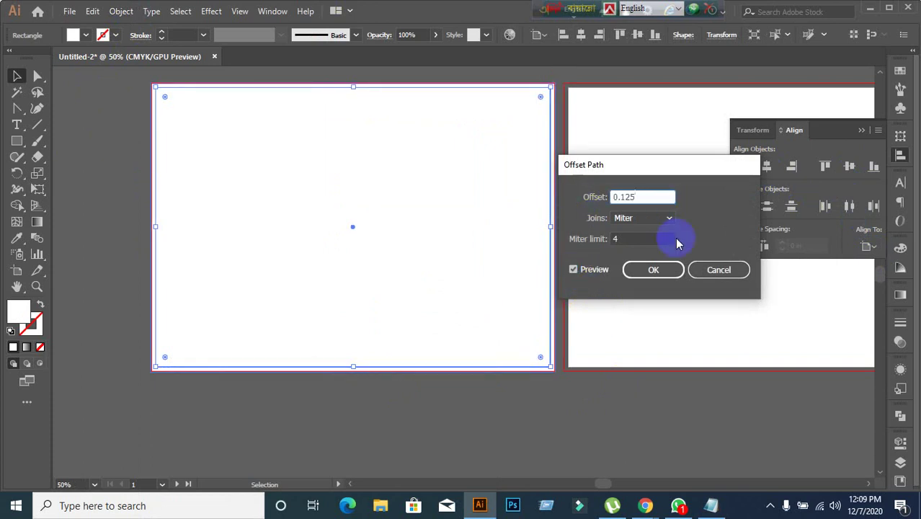
click(653, 269)
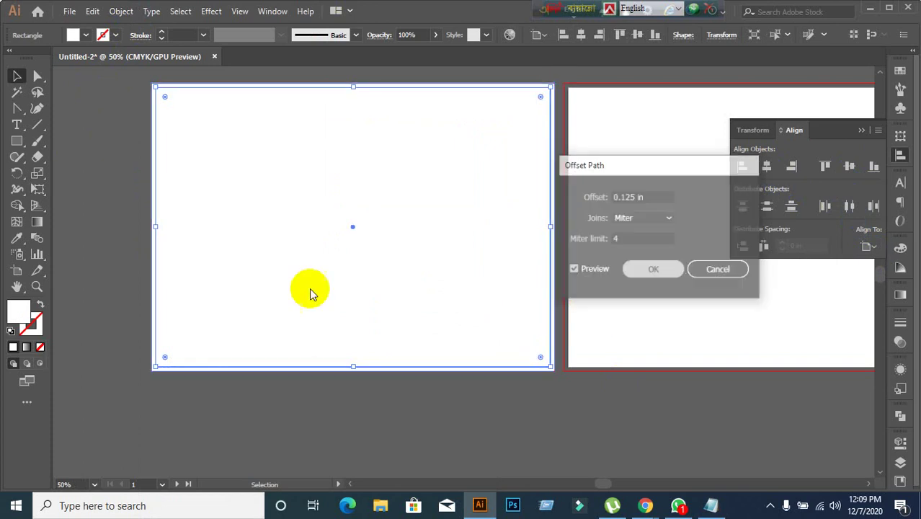
Reselect the white artboard rectangle, undoing an accidental move along the way.
click(135, 117)
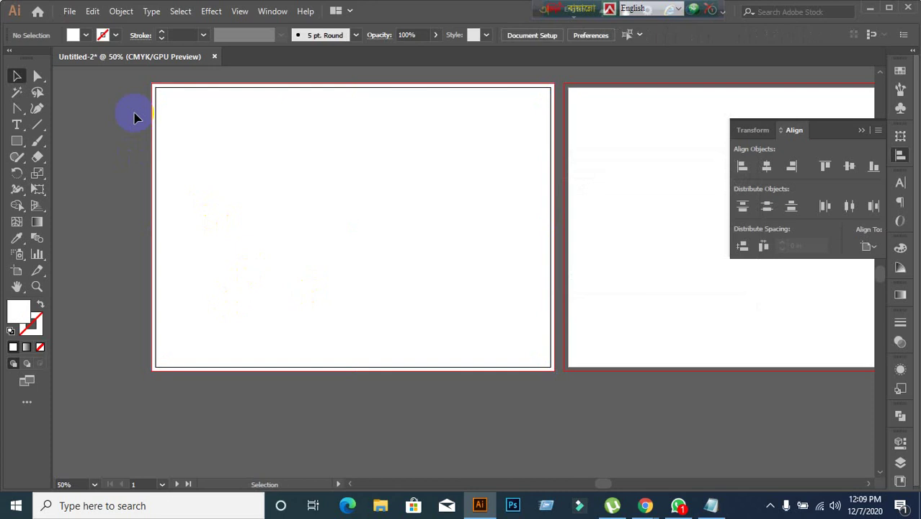
click(295, 351)
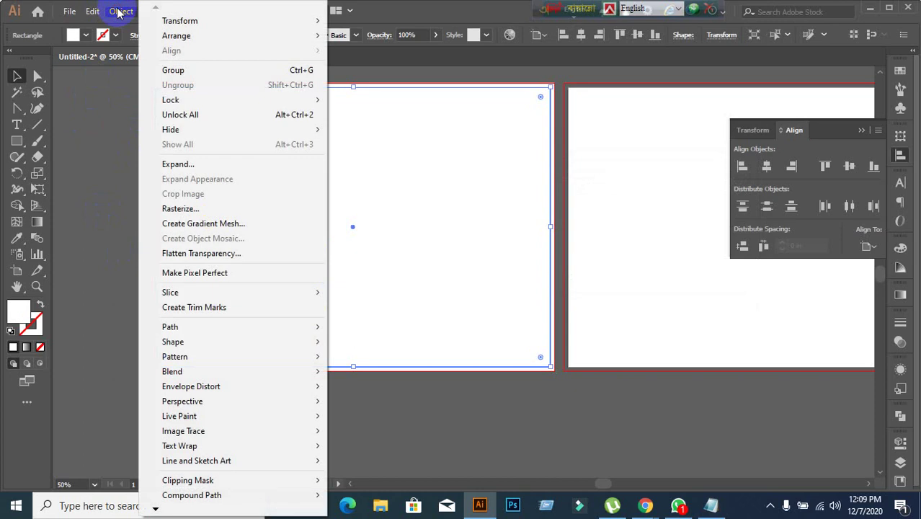
mouse_move(177, 327)
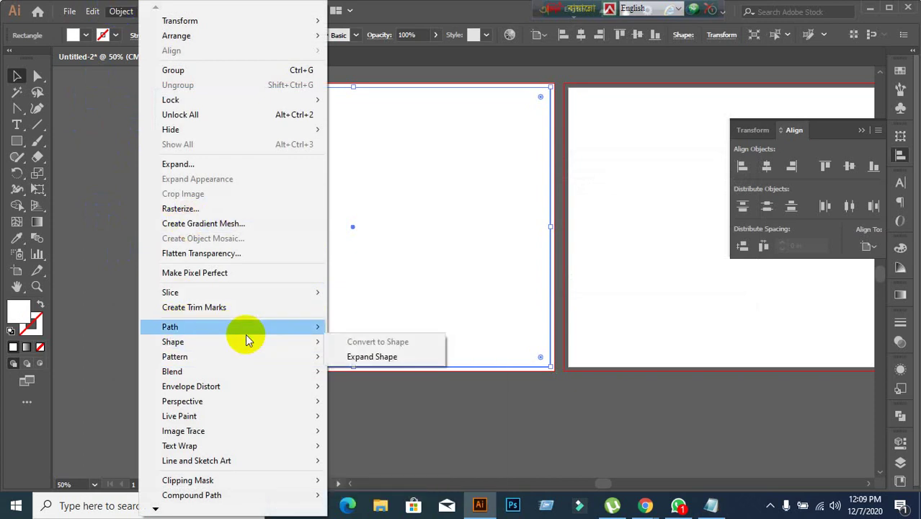
click(130, 302)
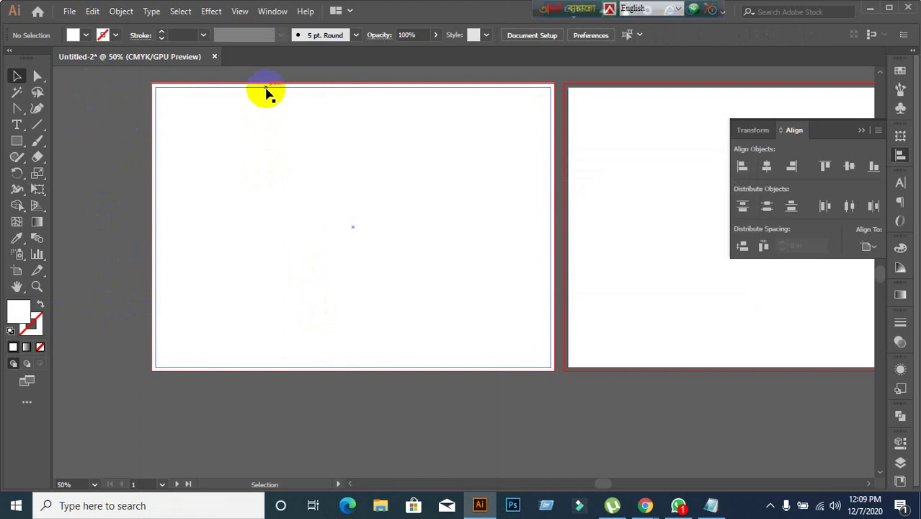
click(281, 193)
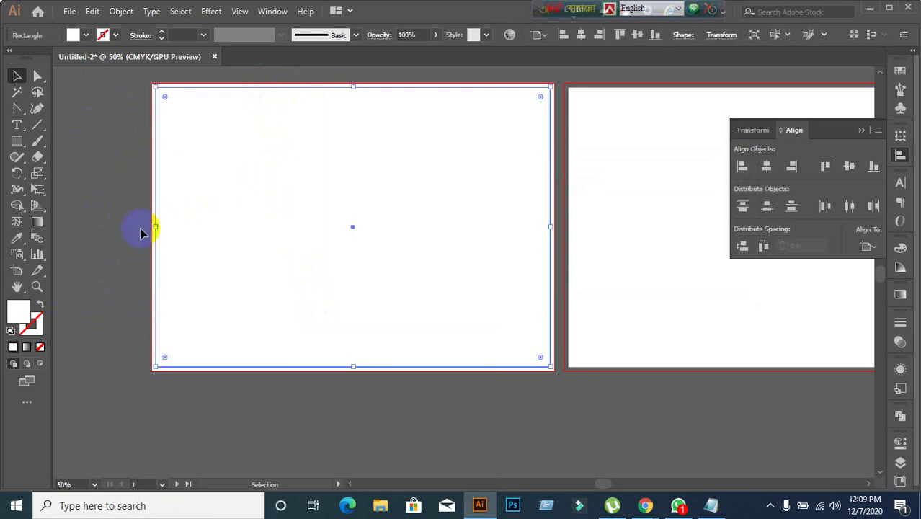
click(118, 240)
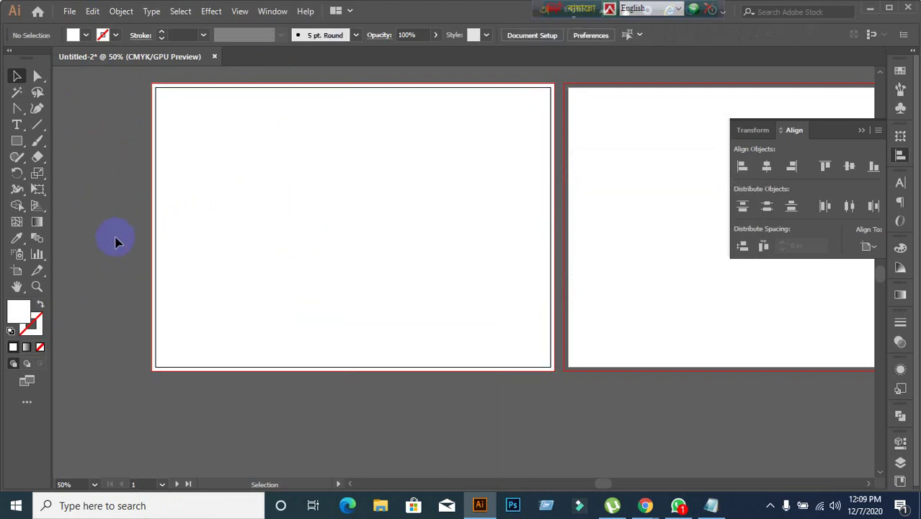
key(ctrl+a)
click(133, 133)
drag(154, 87, 170, 281)
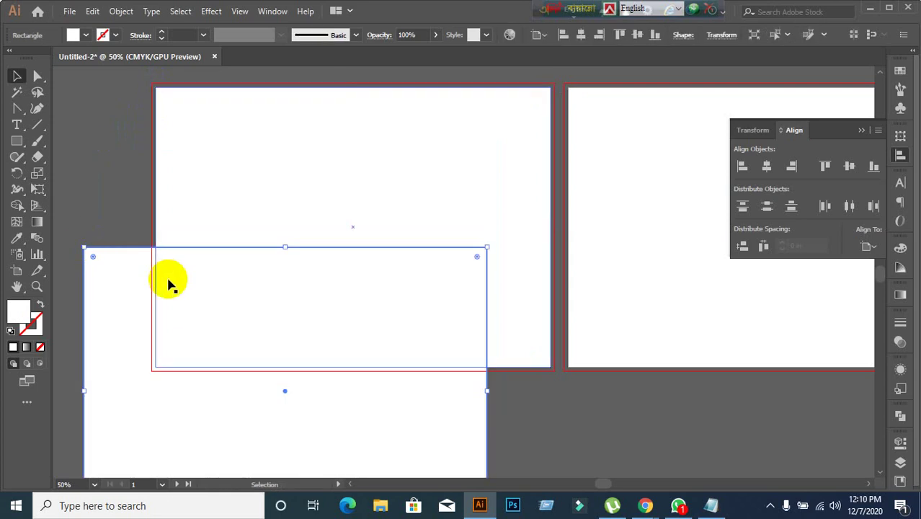
key(ctrl+z)
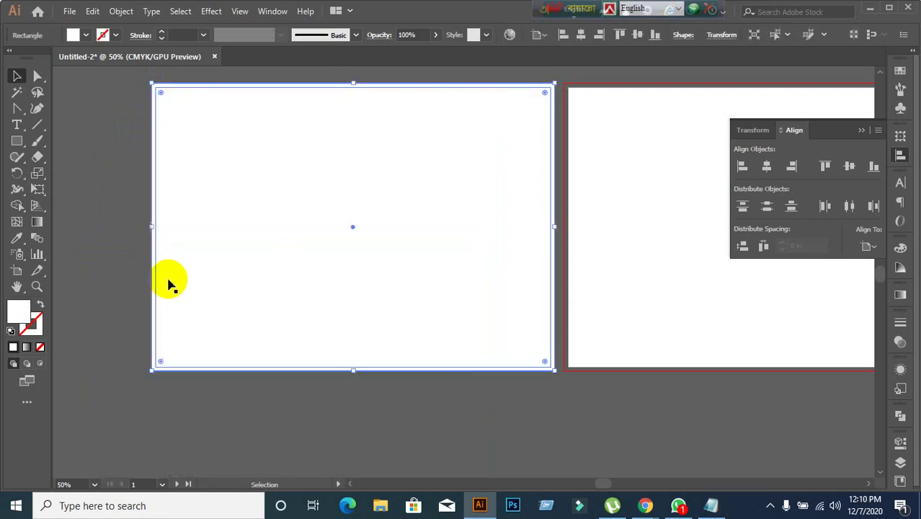
click(149, 264)
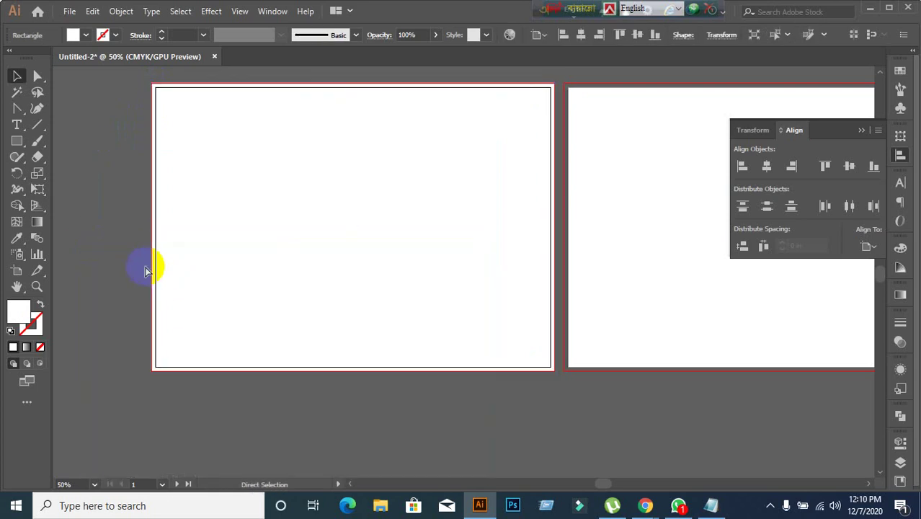
click(357, 238)
click(121, 11)
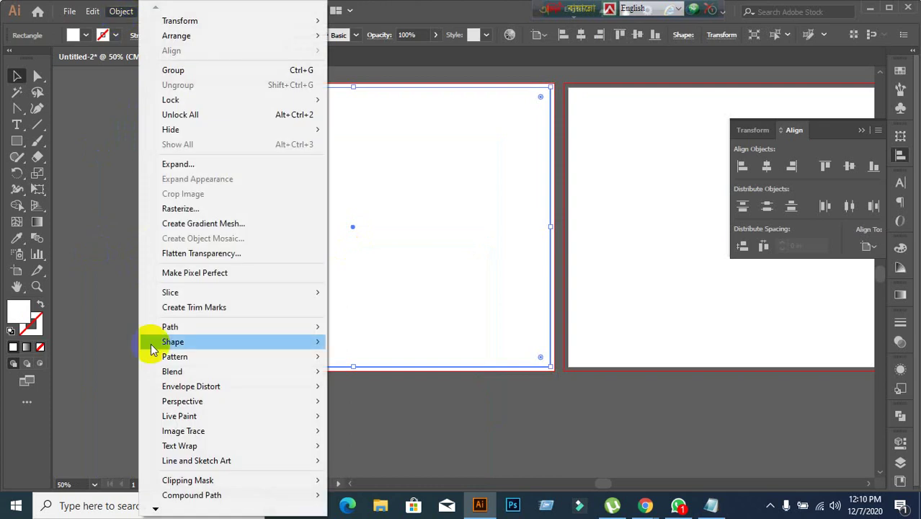
Split the rectangle into 2 columns with Split Into Grid, then marquee-select both panels.
mouse_move(175, 325)
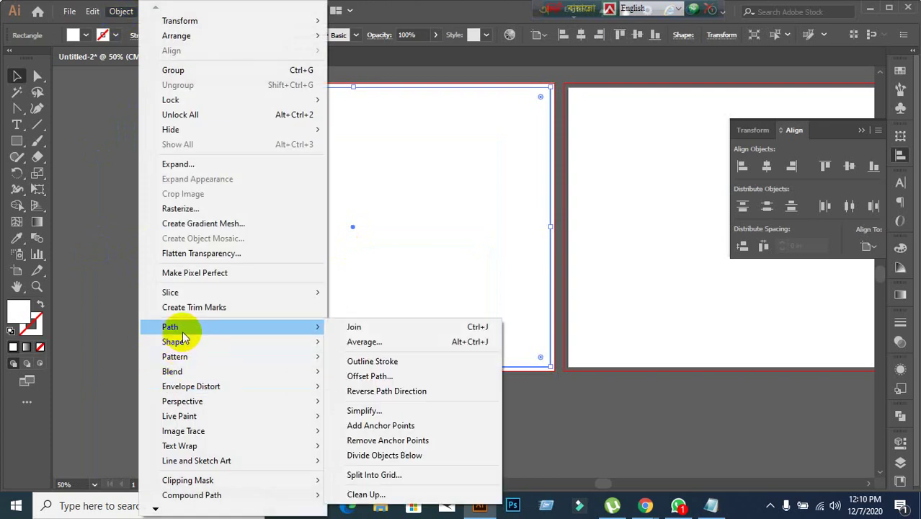
click(380, 473)
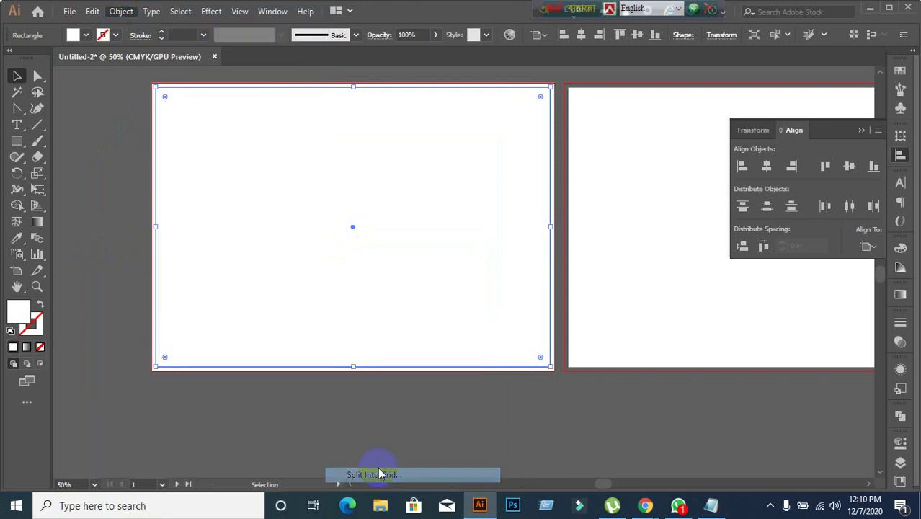
click(485, 328)
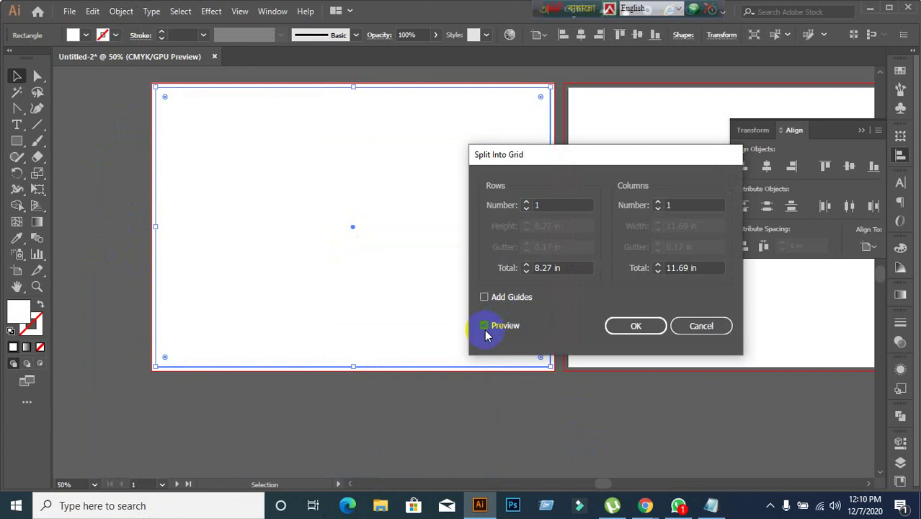
double_click(678, 207)
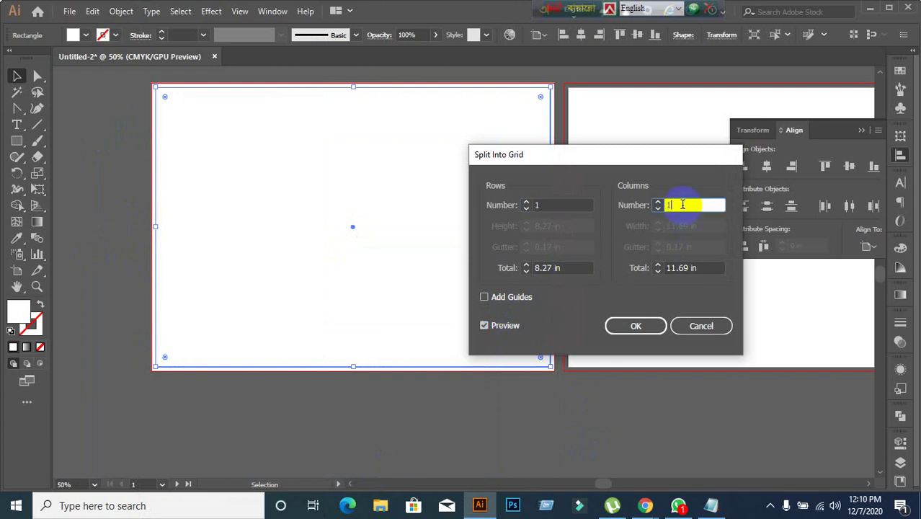
key(Up)
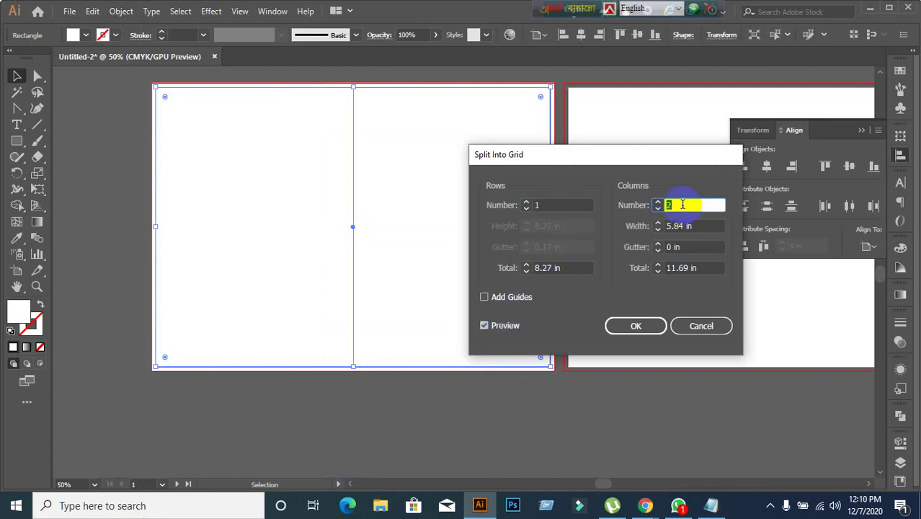
click(636, 326)
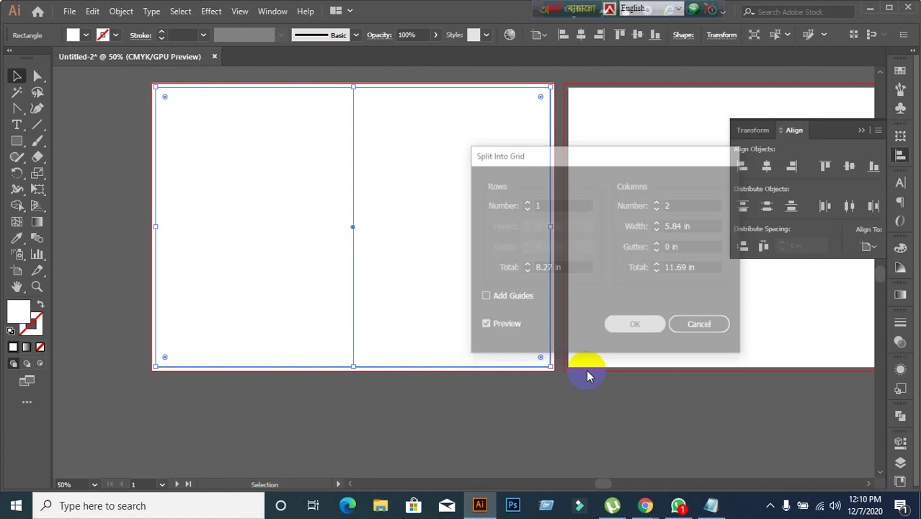
click(118, 93)
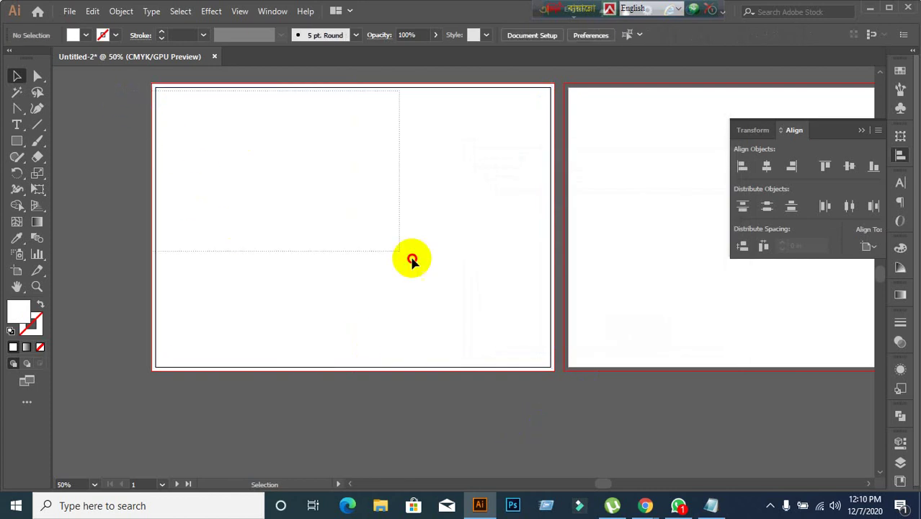
drag(496, 315, 421, 418)
click(395, 423)
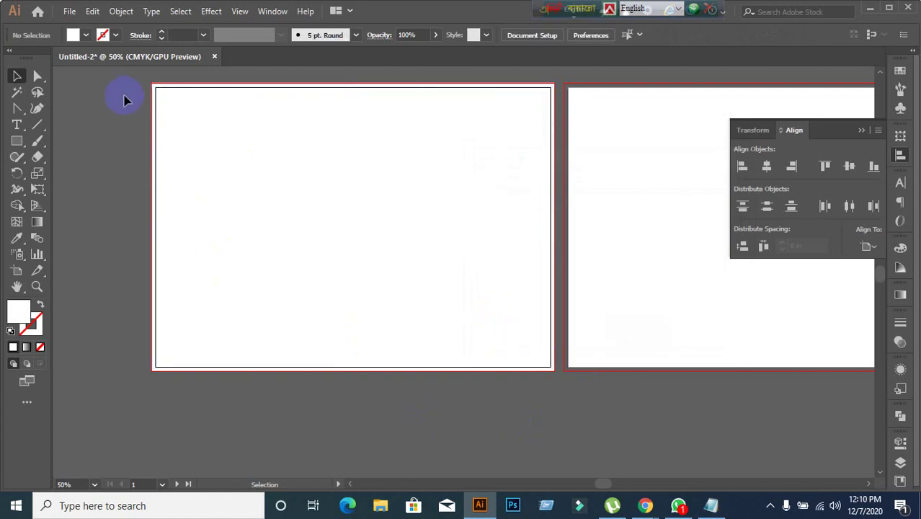
drag(123, 95, 456, 308)
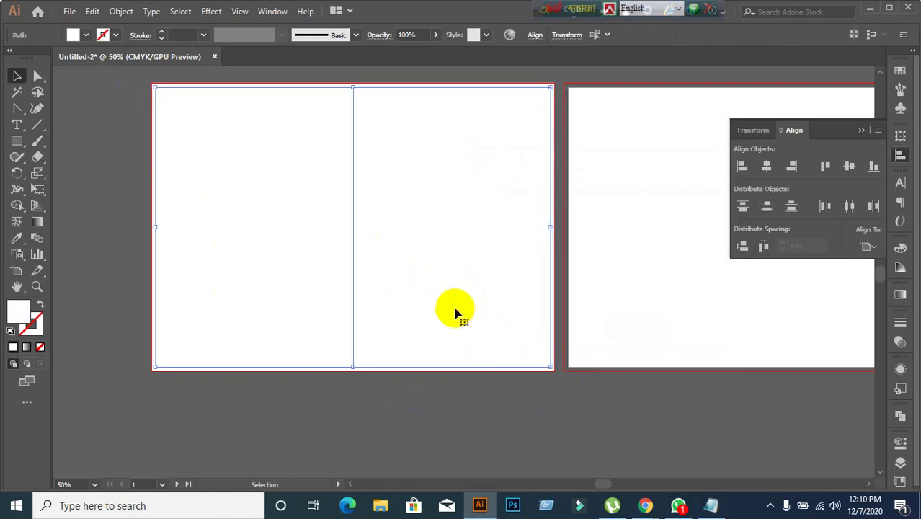
Reopen Split Into Grid with preview, review the rows value, and apply it.
click(121, 18)
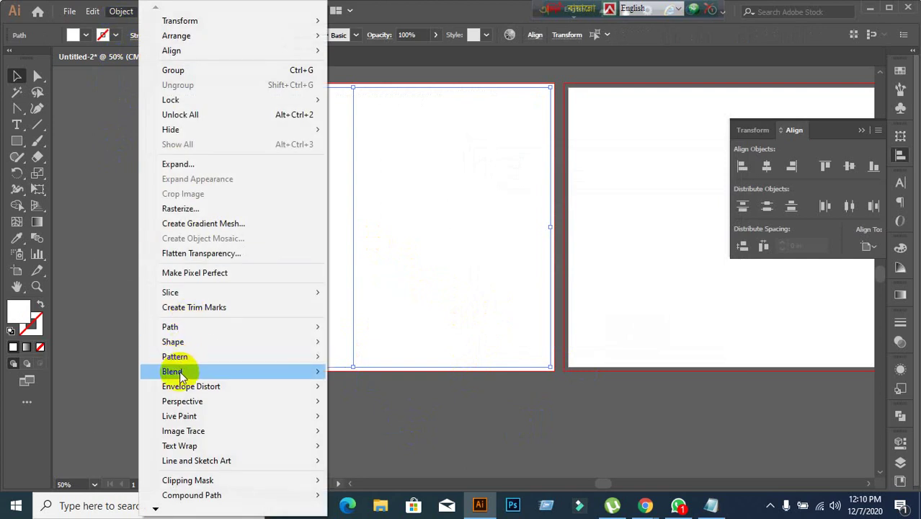
mouse_move(180, 373)
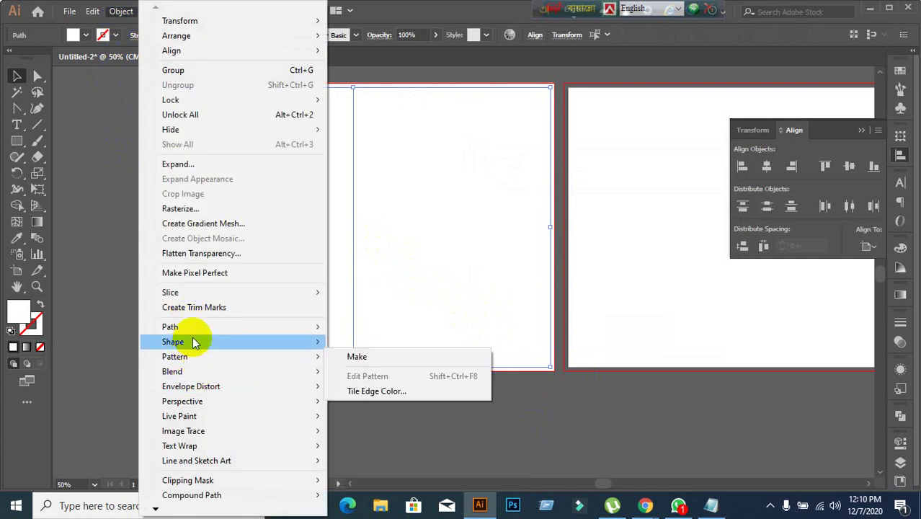
mouse_move(193, 328)
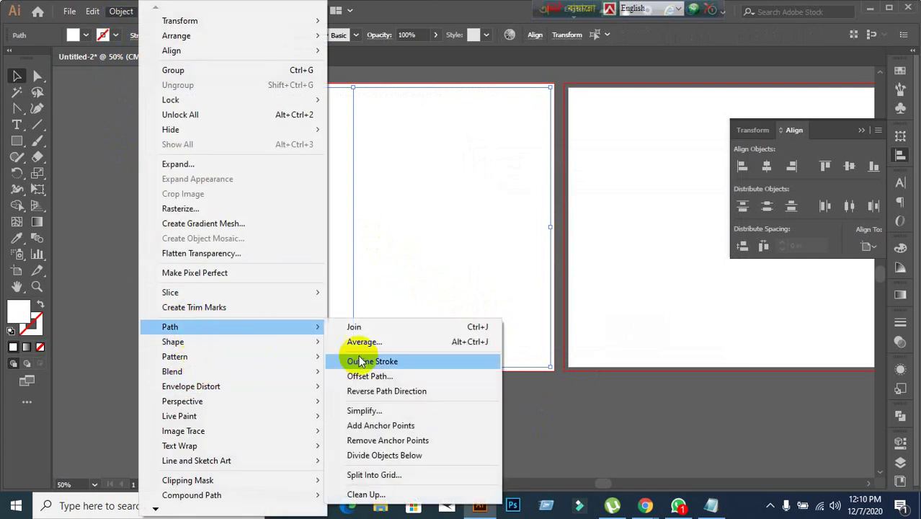
click(374, 475)
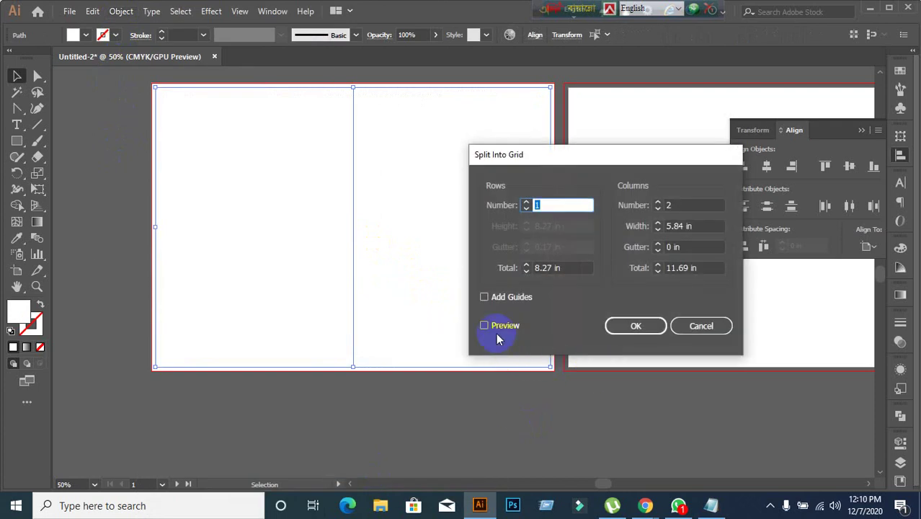
click(484, 328)
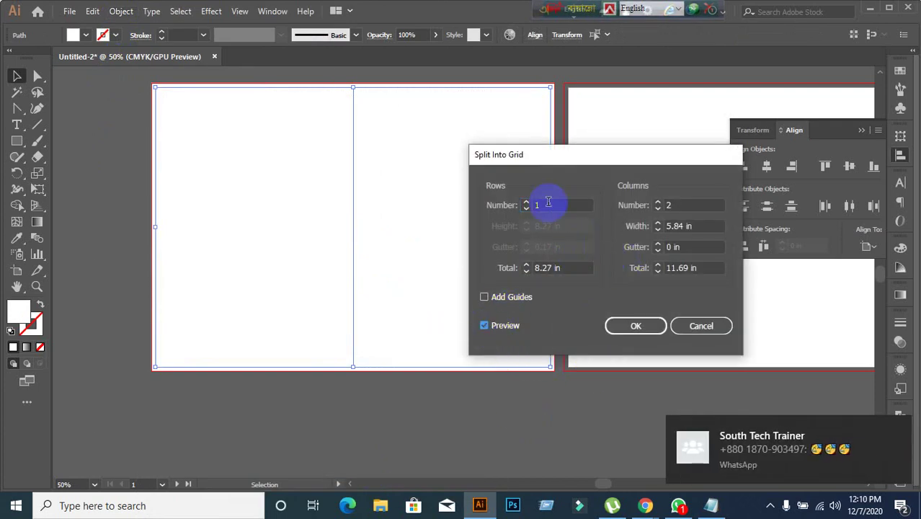
click(548, 203)
click(526, 209)
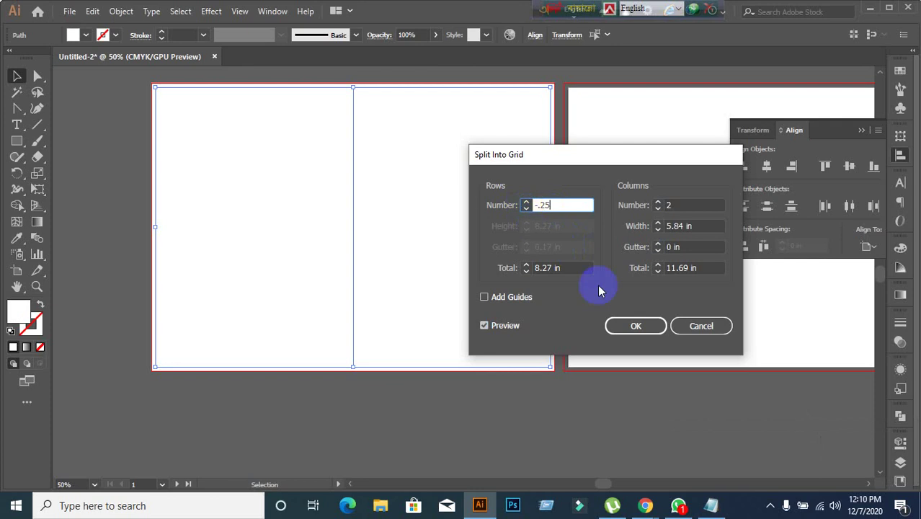
click(622, 326)
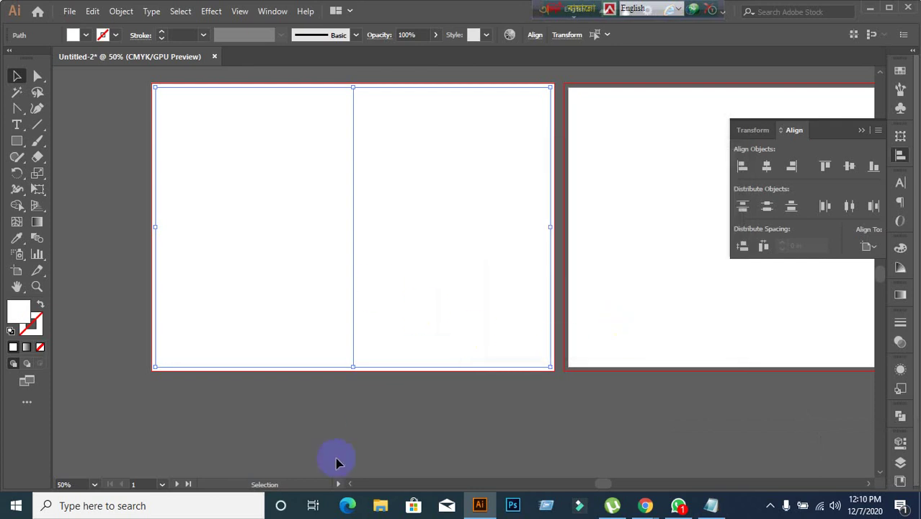
Test-move and undo each column rectangle, then marquee-select both columns.
click(345, 406)
drag(264, 223, 168, 376)
key(ctrl+z)
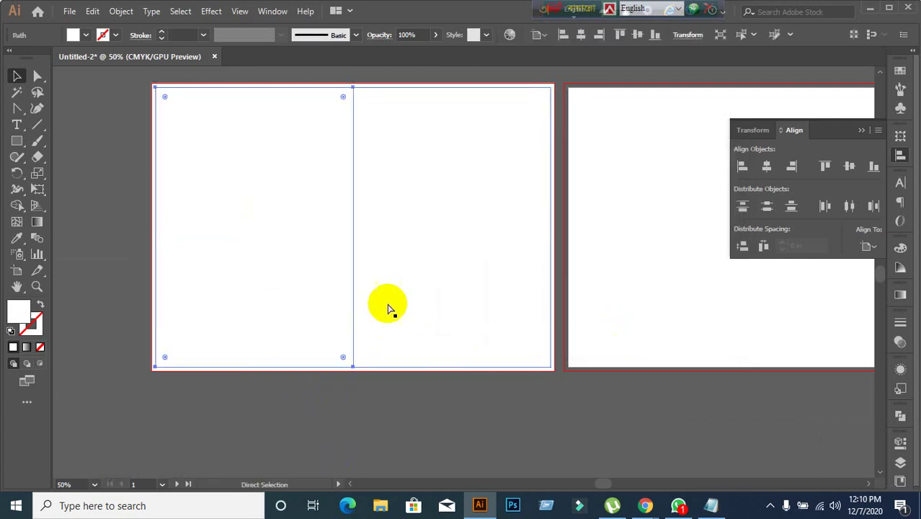
drag(450, 245, 525, 346)
key(ctrl+z)
click(309, 381)
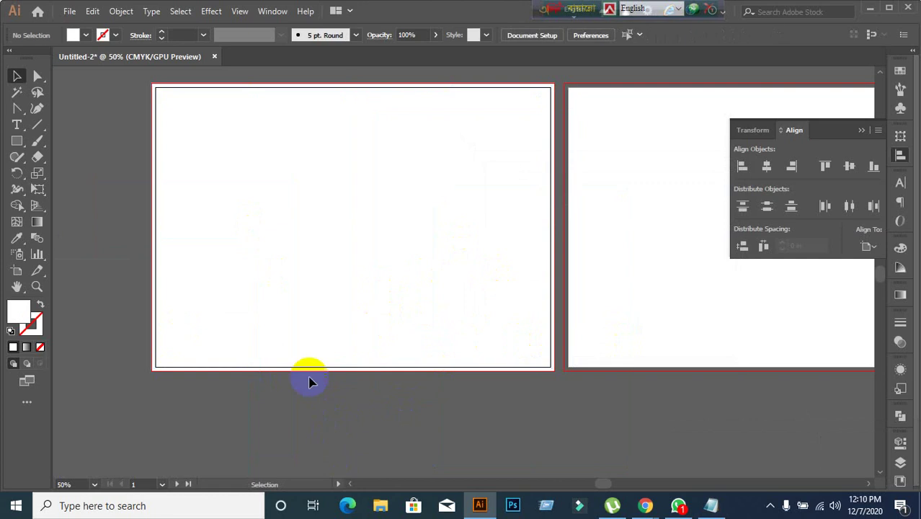
click(238, 253)
click(407, 263)
click(407, 416)
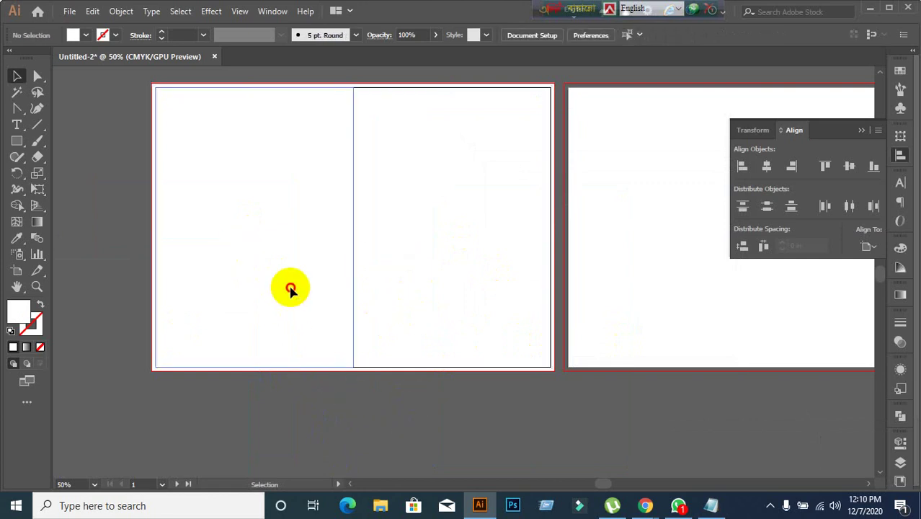
click(441, 282)
scroll(281, 245, up, 2)
click(131, 106)
drag(132, 107, 507, 335)
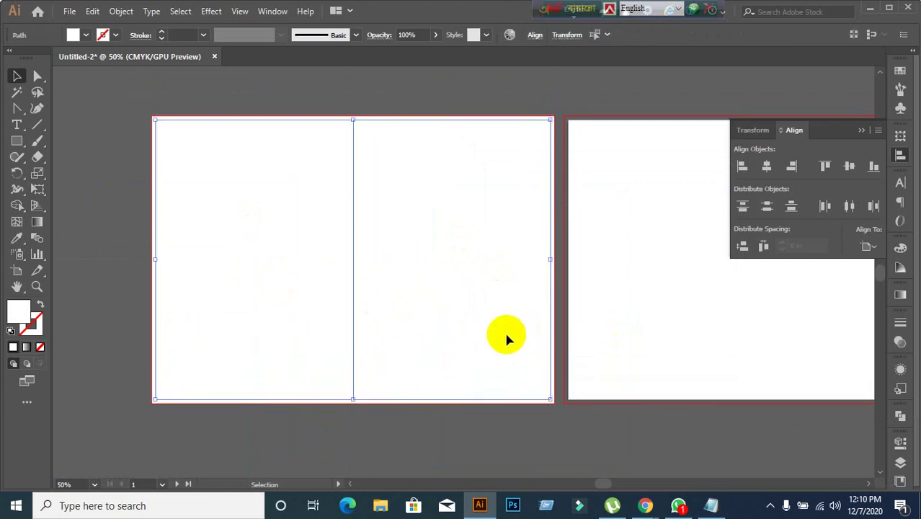
Preview the Split Into Grid settings again and cancel without changes.
click(121, 11)
mouse_move(176, 326)
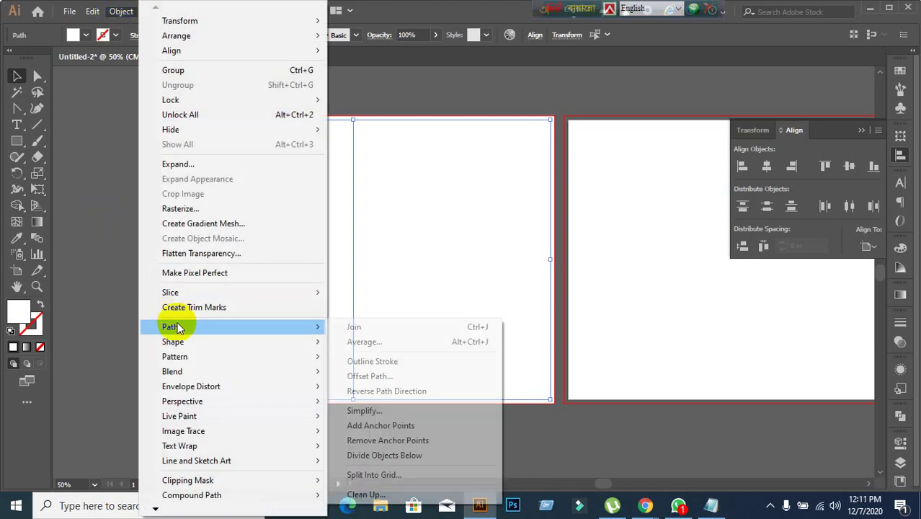
click(401, 470)
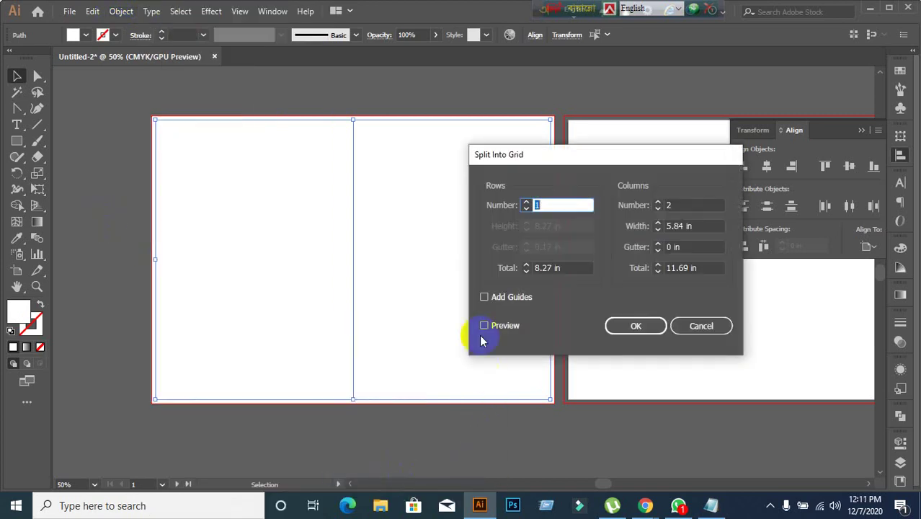
click(485, 325)
click(702, 327)
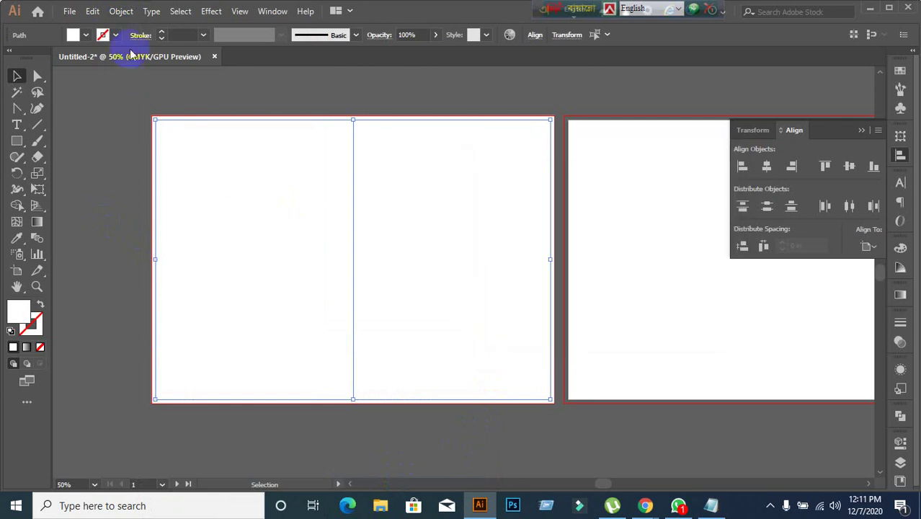
click(120, 11)
Offset both column rectangles by -0.25 in, then marquee-select the rectangles and their inset copies.
mouse_move(185, 327)
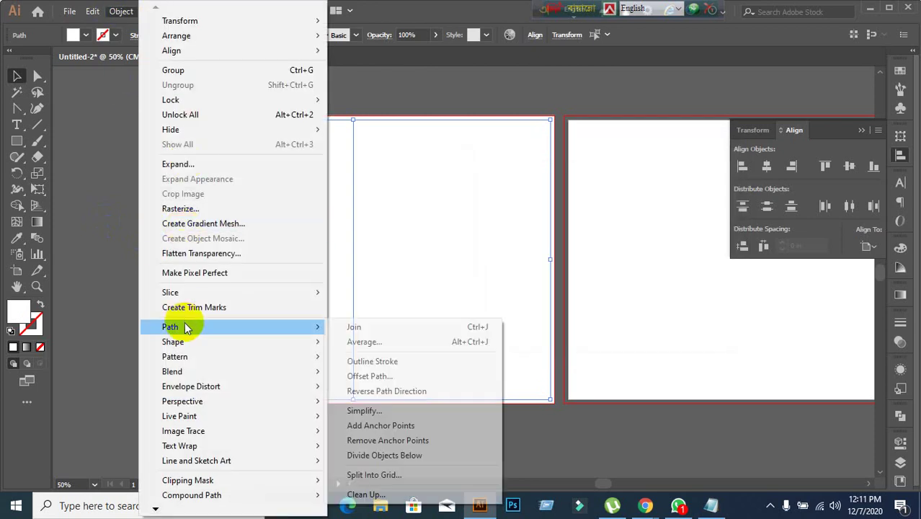
click(421, 382)
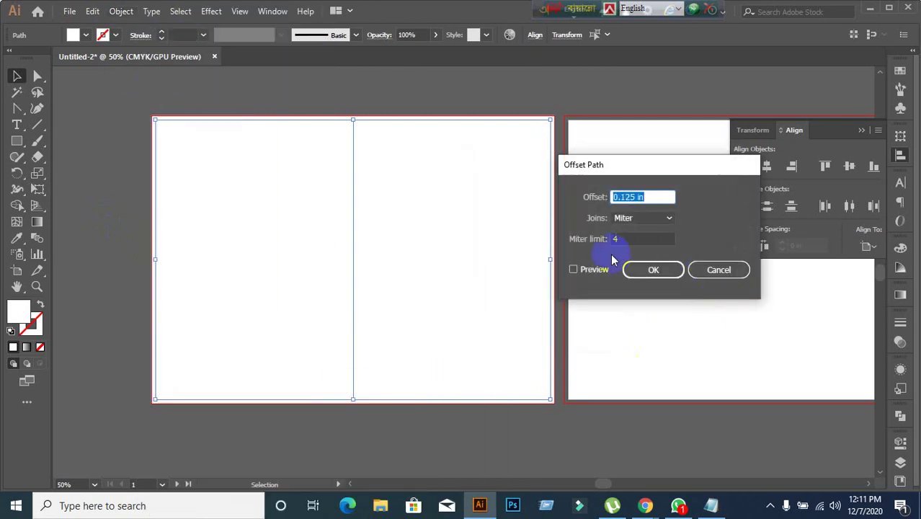
click(574, 269)
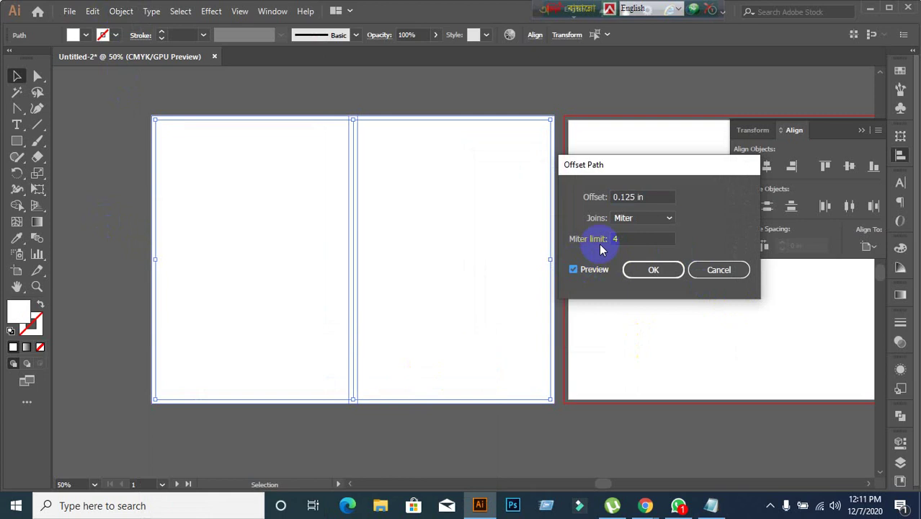
triple_click(650, 194)
text(-)
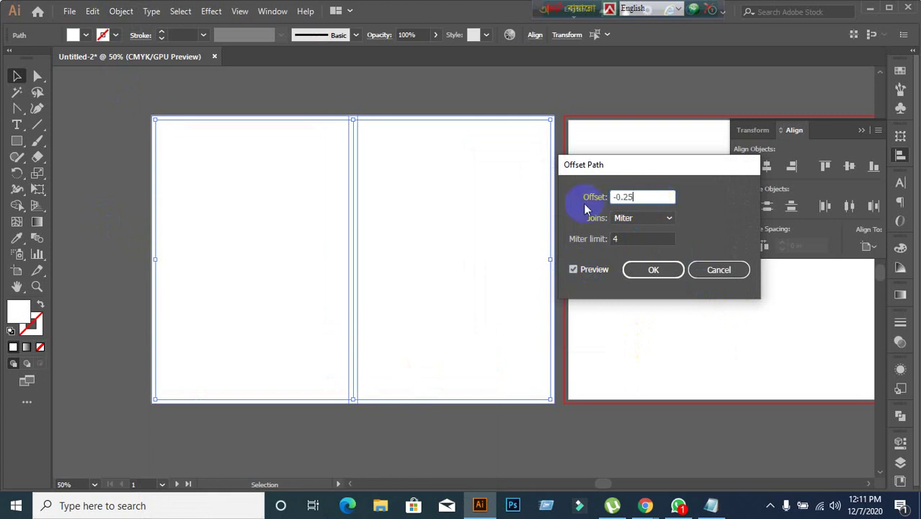
click(651, 269)
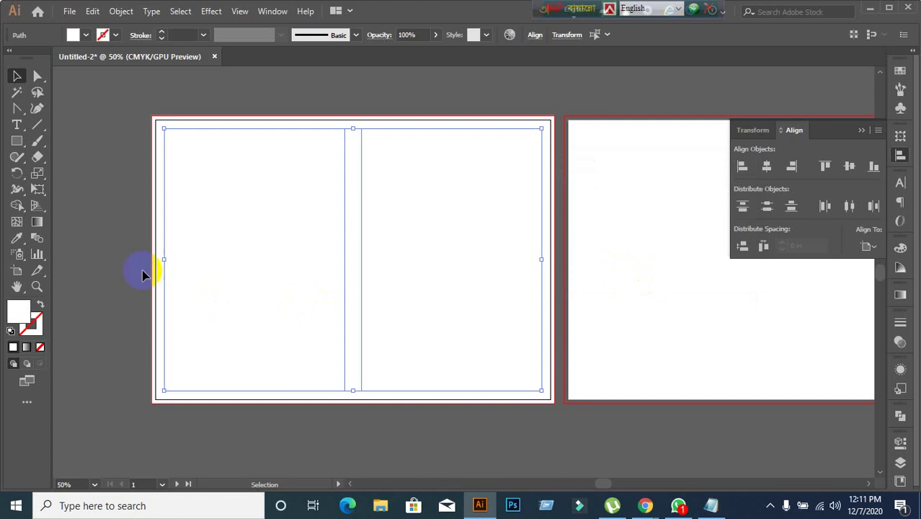
click(143, 274)
drag(105, 115, 418, 374)
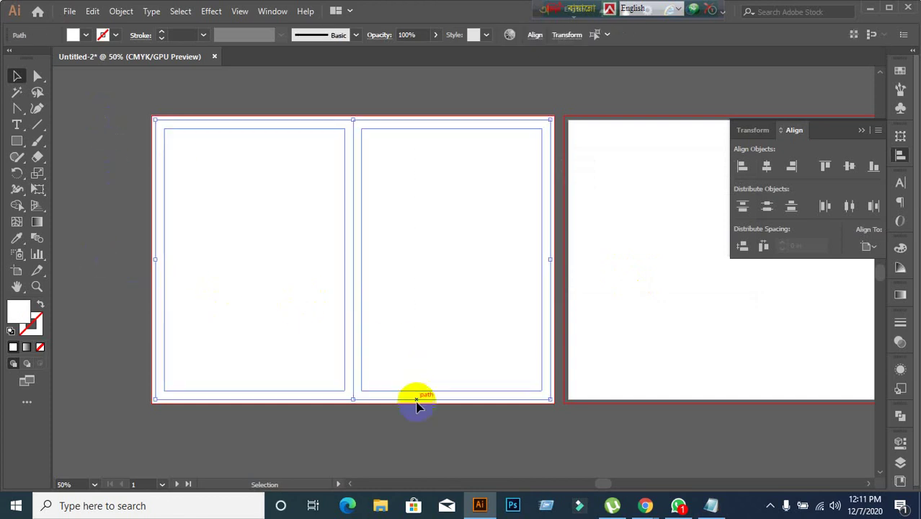
Use Make Guides on the selected rectangles and inset copies to mark bleed and margins.
right_click(253, 295)
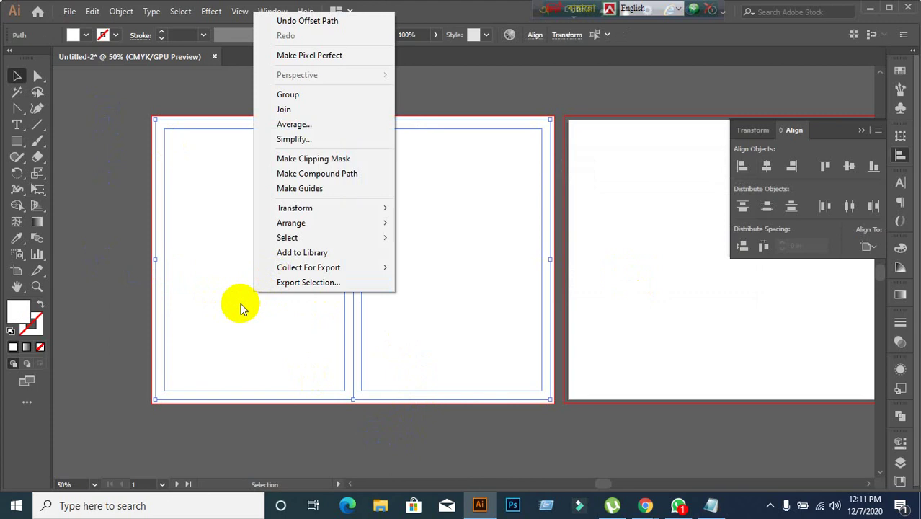
click(293, 188)
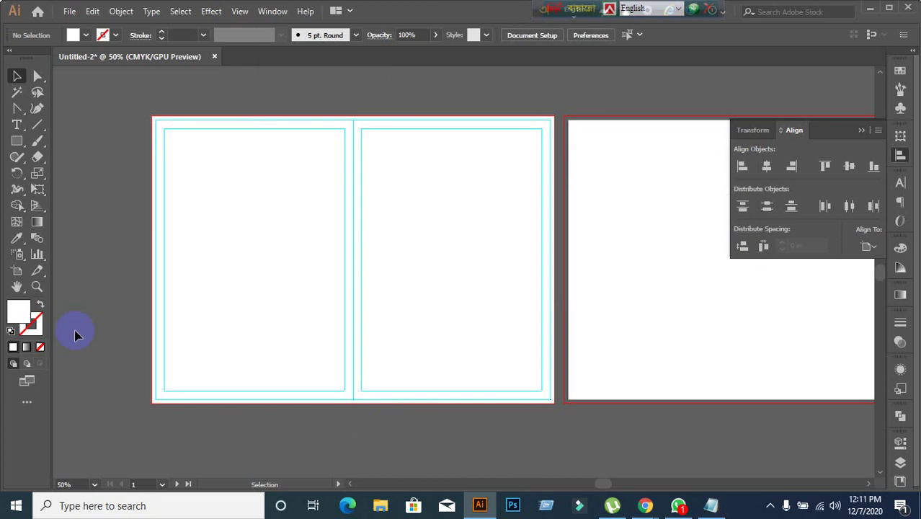
Marquee-select and delete the old rectangle covering the left spread.
scroll(216, 281, up, 1)
scroll(272, 294, down, 2)
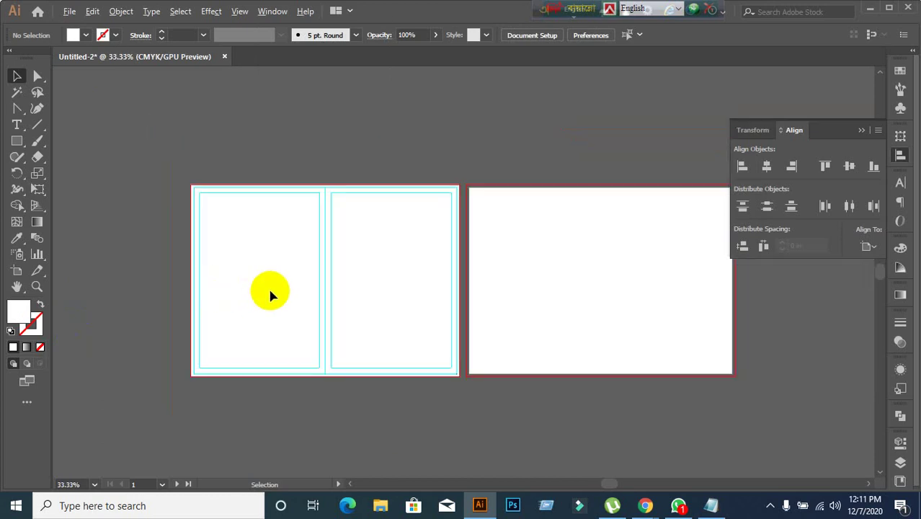
scroll(337, 300, up, 3)
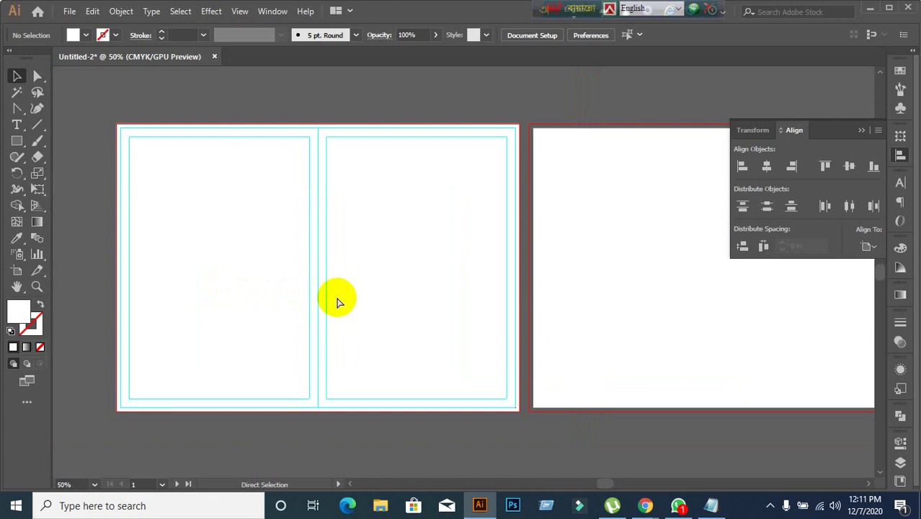
click(338, 301)
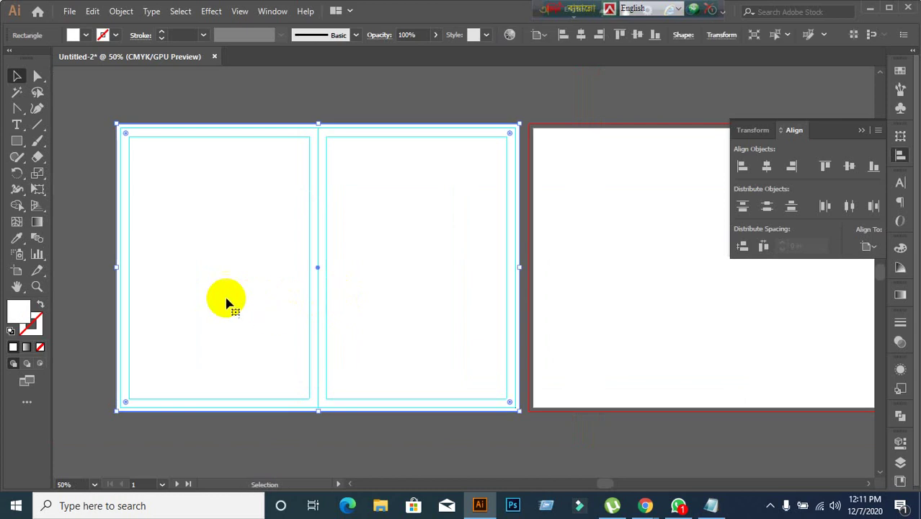
click(100, 157)
drag(107, 96, 535, 461)
key(Delete)
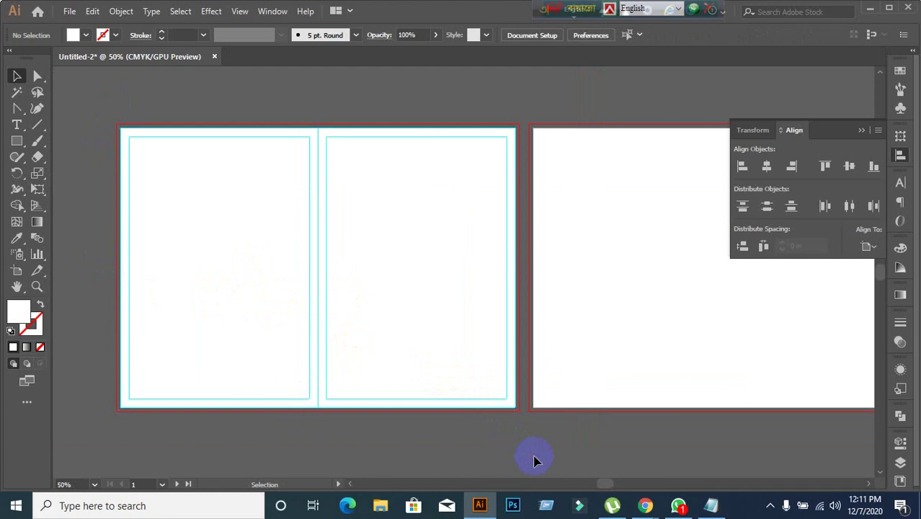
Unlock the guides and delete all the cyan guide frames on the spread.
right_click(206, 268)
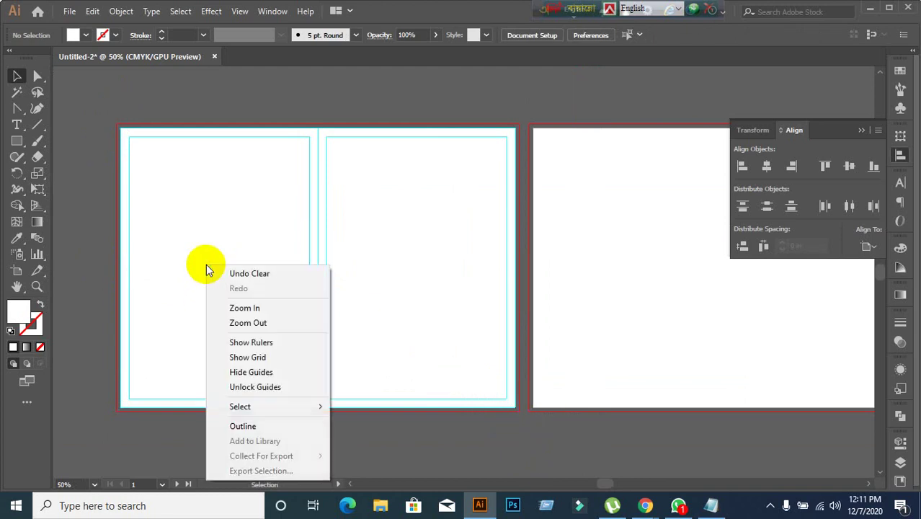
click(232, 386)
drag(123, 132, 441, 429)
key(Delete)
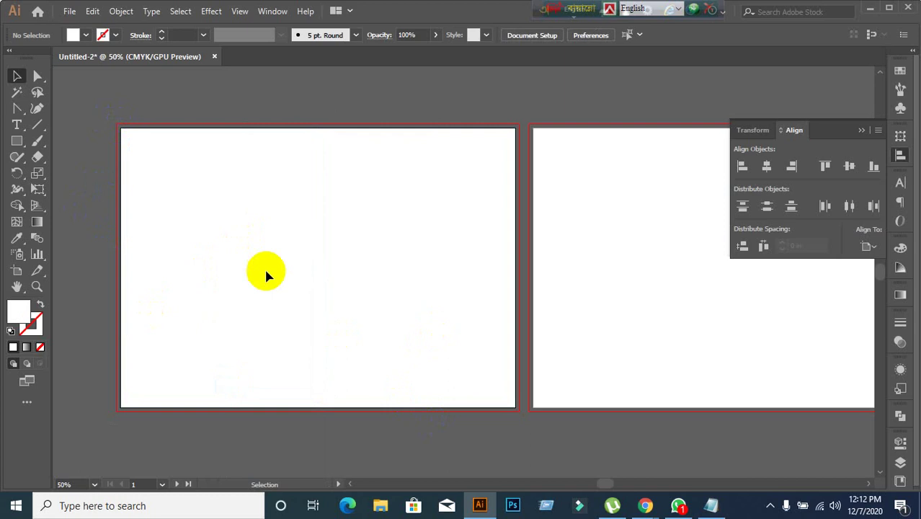
click(16, 141)
Create an 11.69 × 8.27 in rectangle and move it toward the left spread.
click(233, 190)
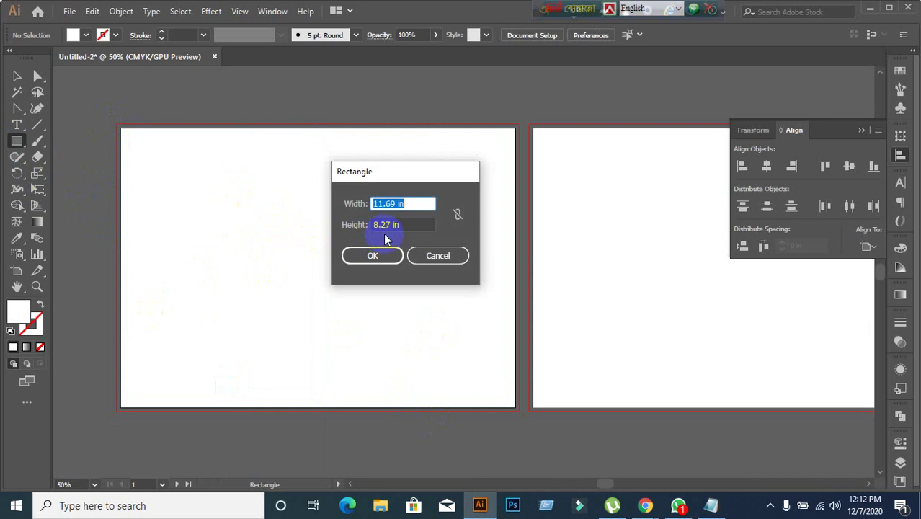
click(372, 255)
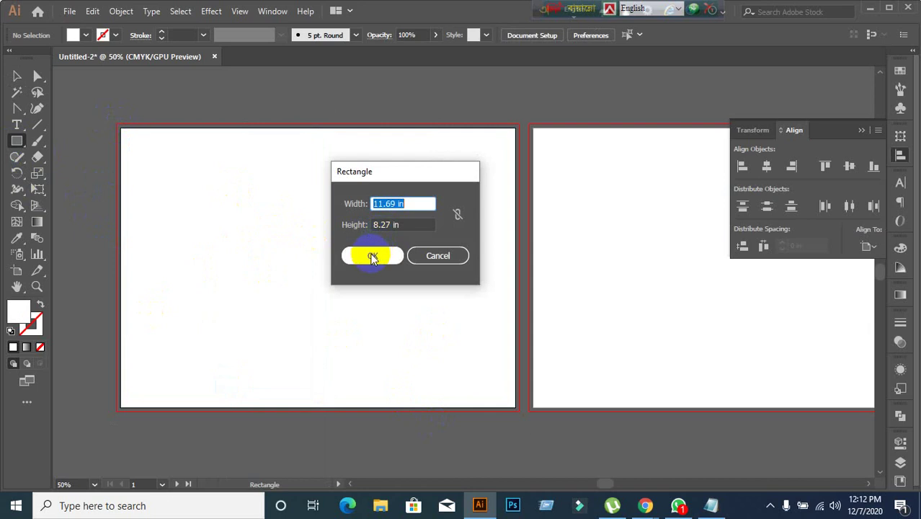
click(17, 76)
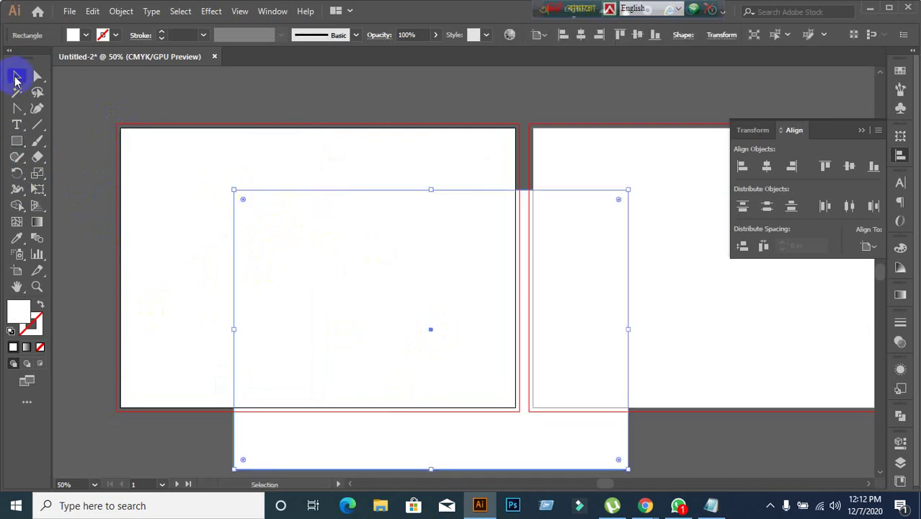
drag(359, 326, 251, 413)
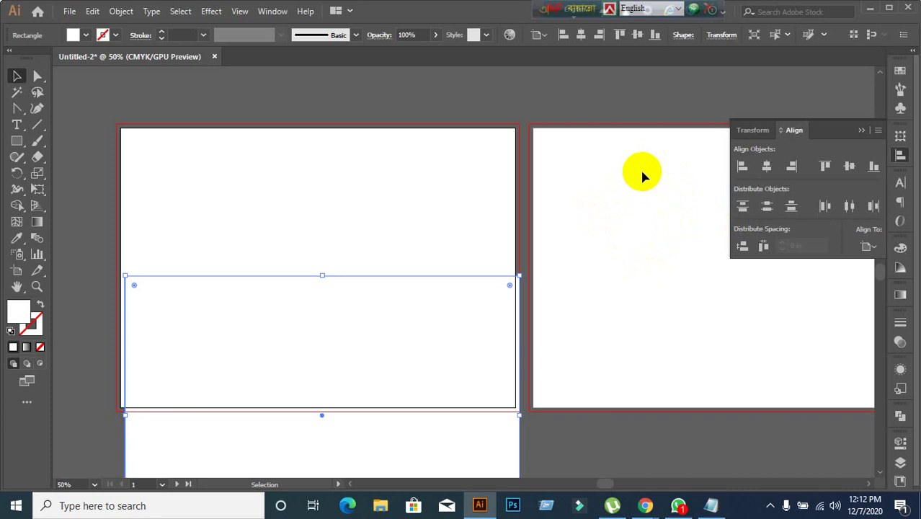
Align the rectangle to the artboard, top and horizontally centered.
scroll(643, 173, down, 1)
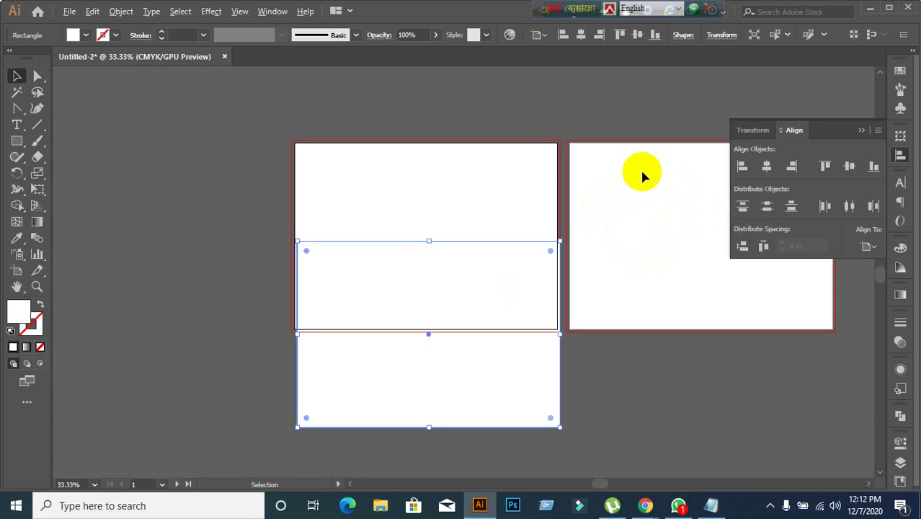
click(865, 247)
click(865, 246)
click(852, 169)
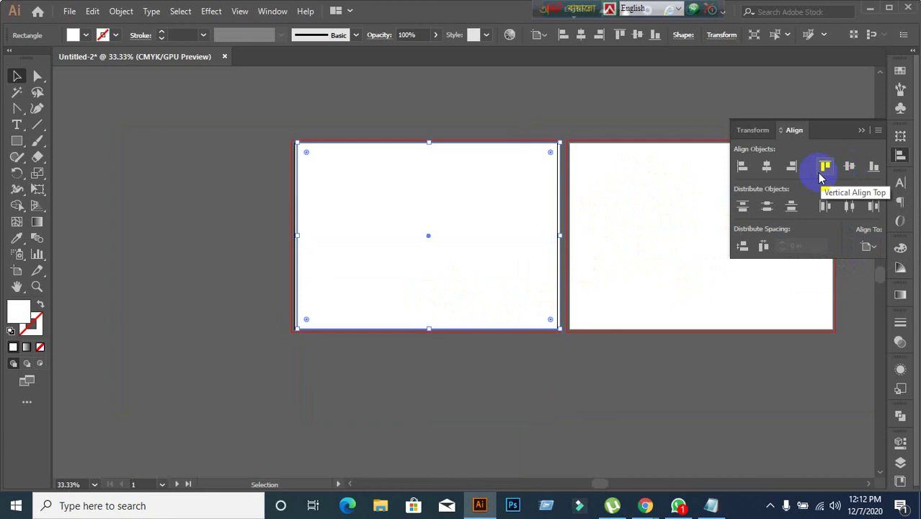
click(772, 167)
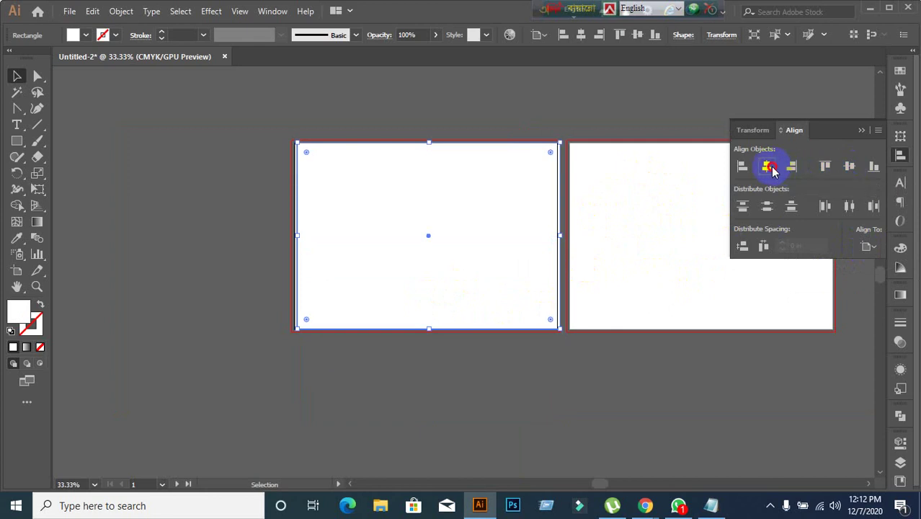
click(551, 376)
scroll(456, 304, up, 2)
scroll(461, 306, down, 1)
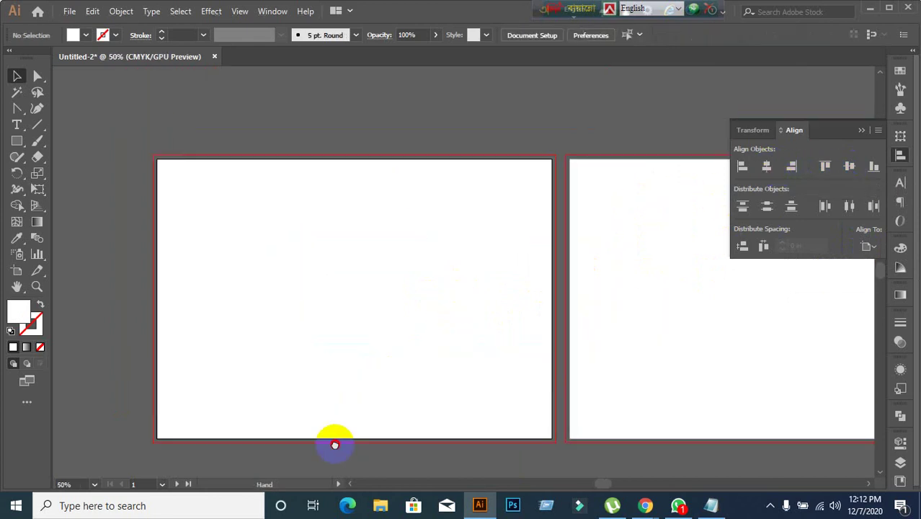
click(341, 286)
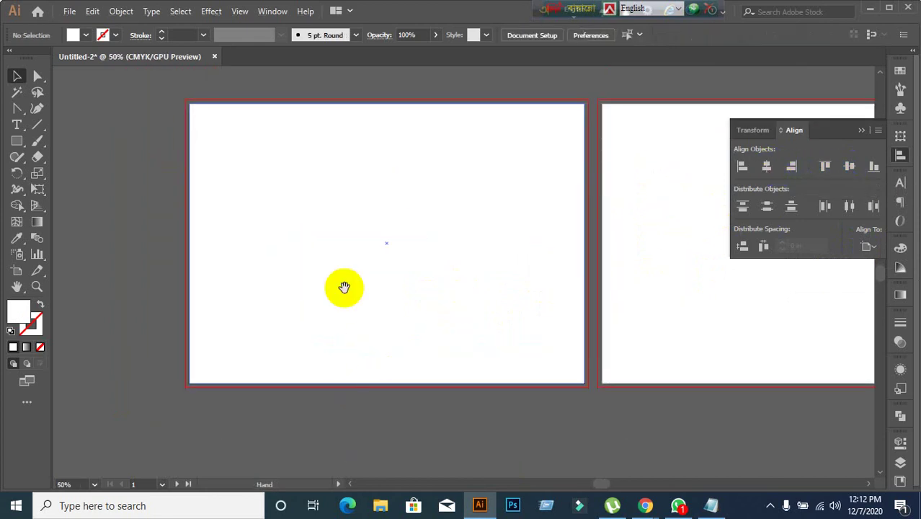
Add a 0.125 in outward Offset Path around the artboard rectangle, with preview on.
click(120, 12)
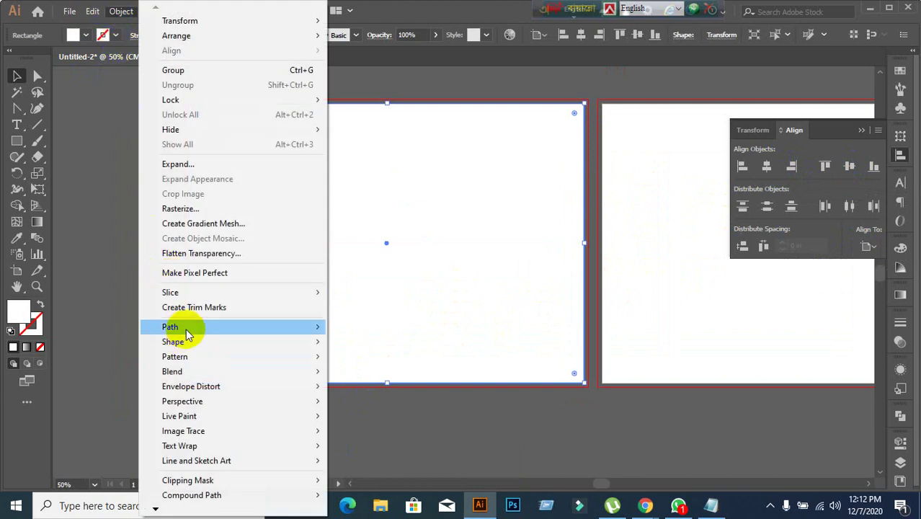
mouse_move(297, 329)
click(368, 376)
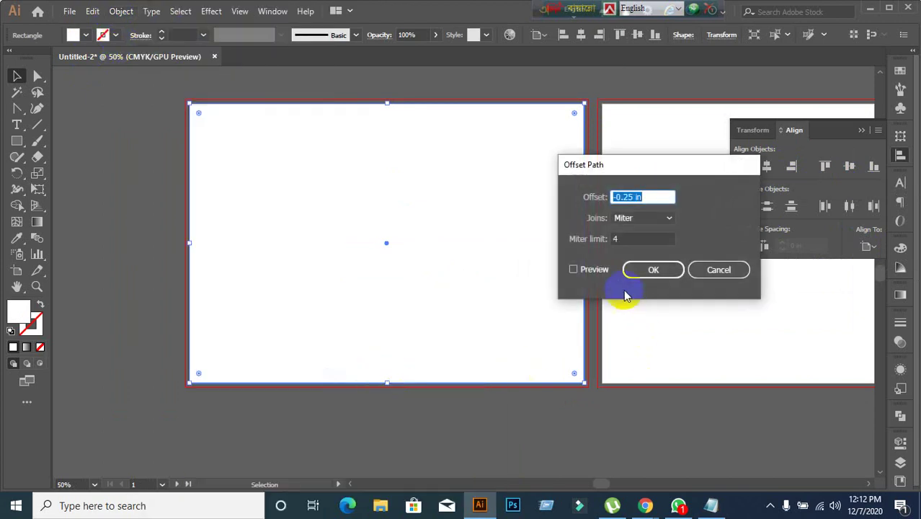
click(573, 270)
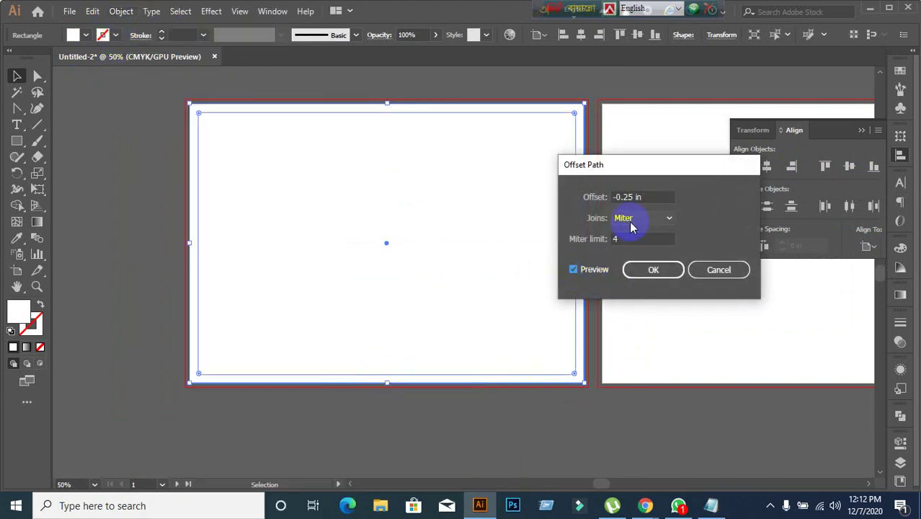
text(0.)
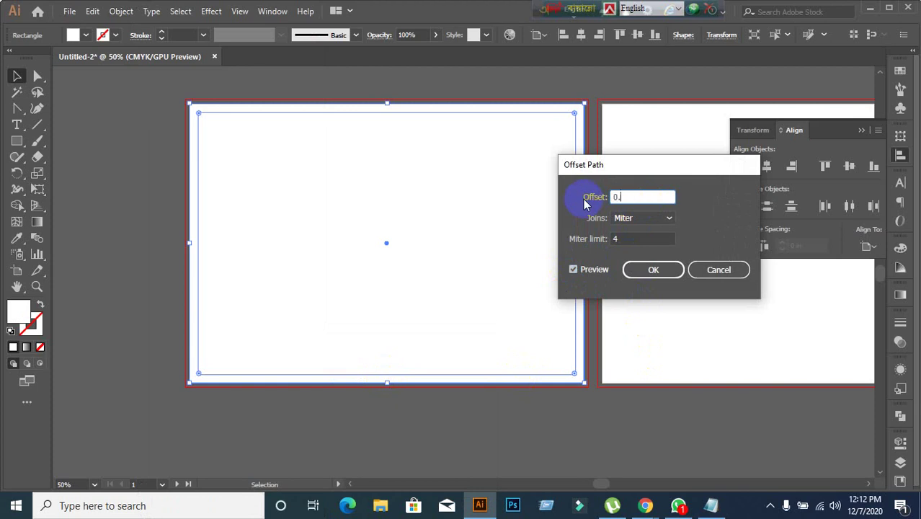
click(652, 272)
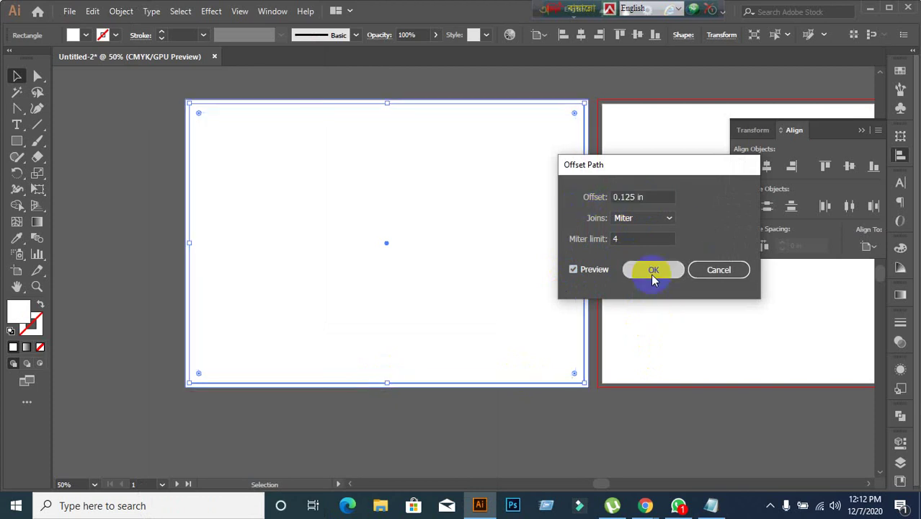
click(436, 436)
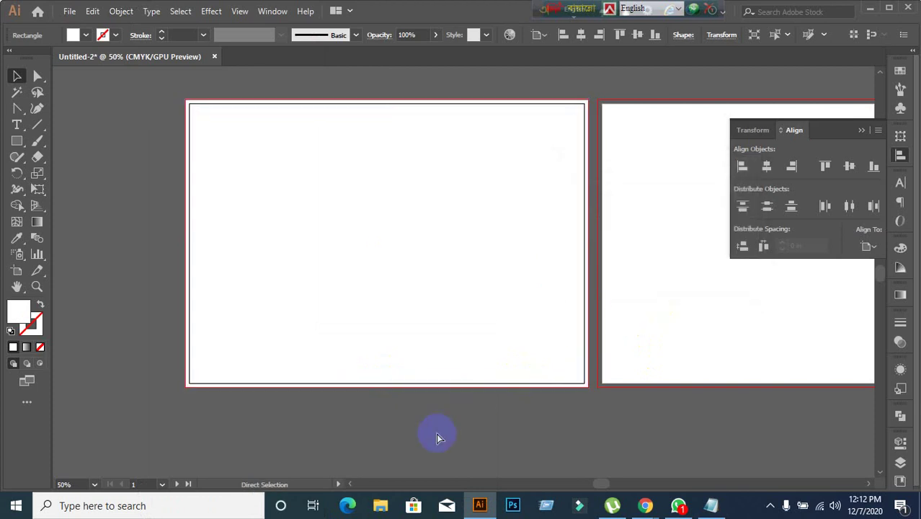
click(360, 309)
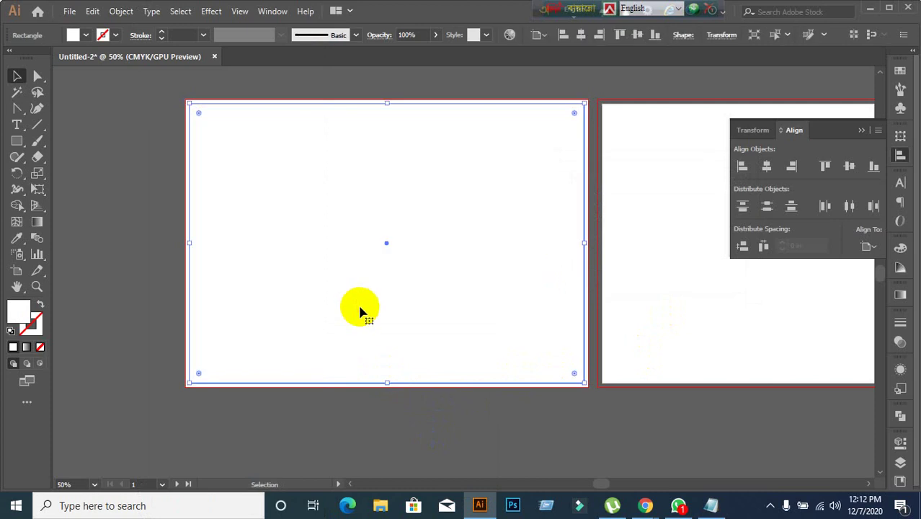
click(121, 12)
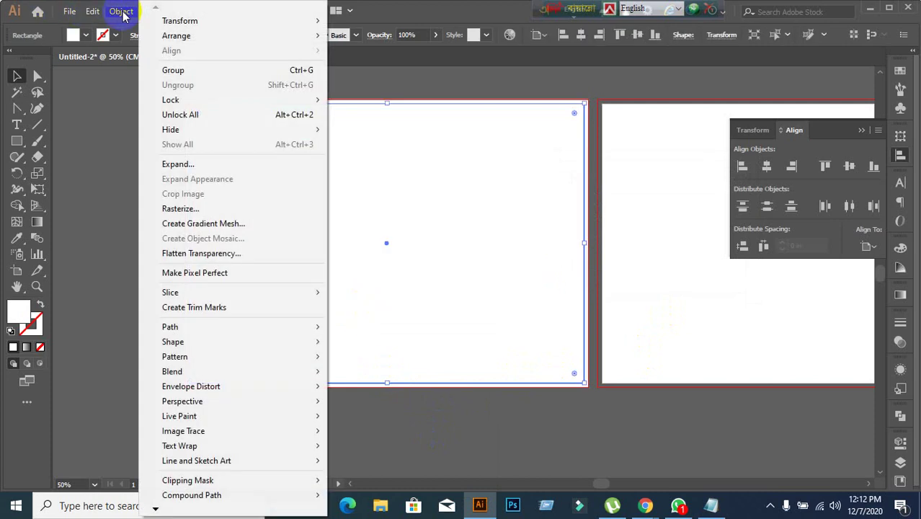
click(119, 167)
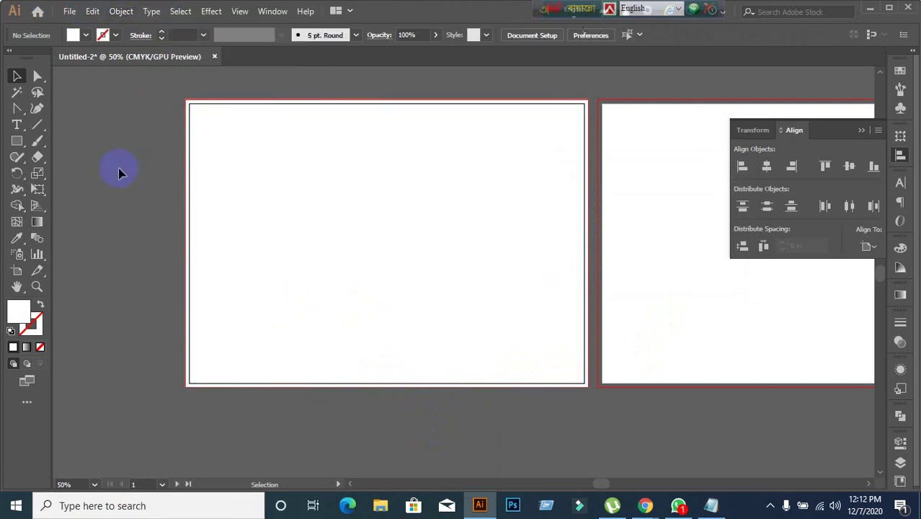
drag(157, 180, 388, 189)
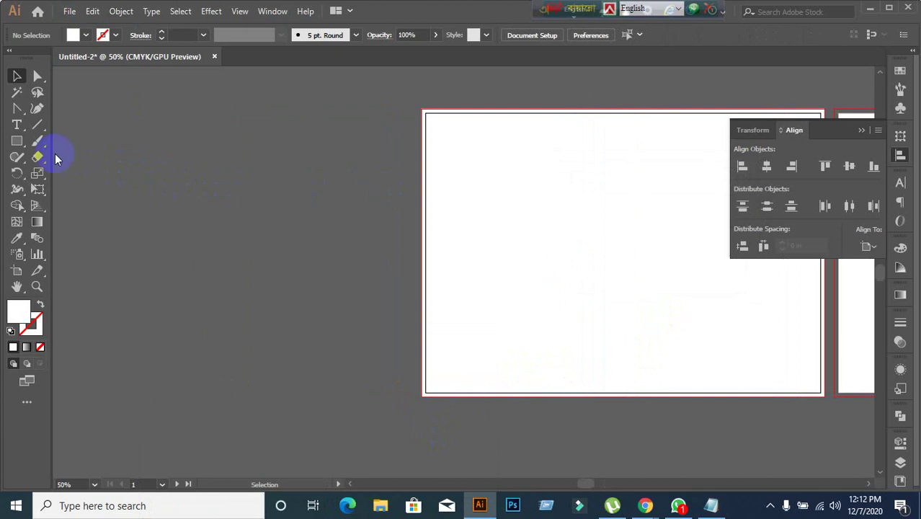
Draw a small square left of the spread and Split Into Grid with 2 rows and 2 columns.
click(16, 141)
mouse_move(118, 142)
mouse_down()
mouse_move(245, 255)
mouse_move(246, 270)
mouse_up()
click(118, 12)
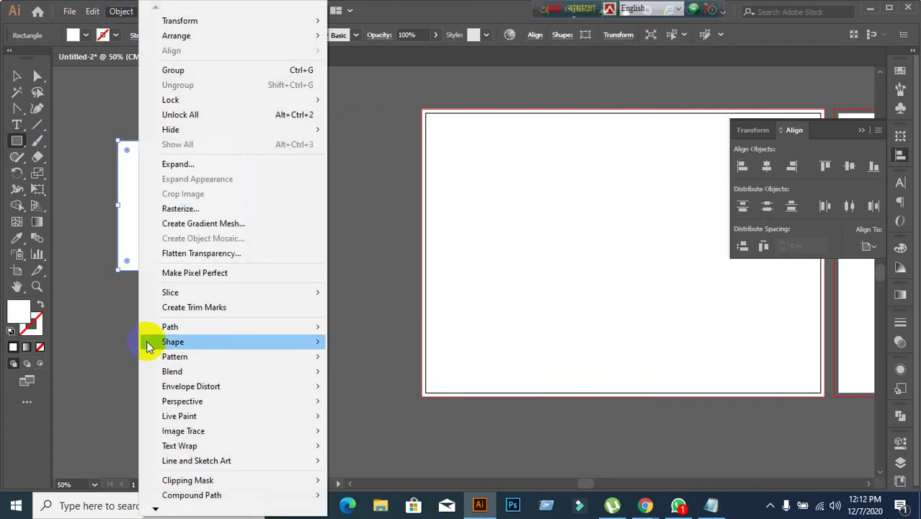
mouse_move(167, 330)
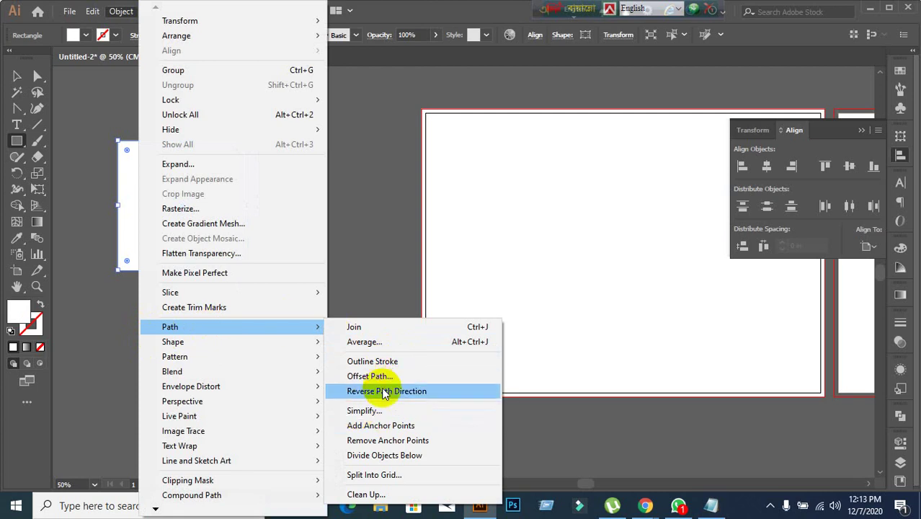
click(371, 475)
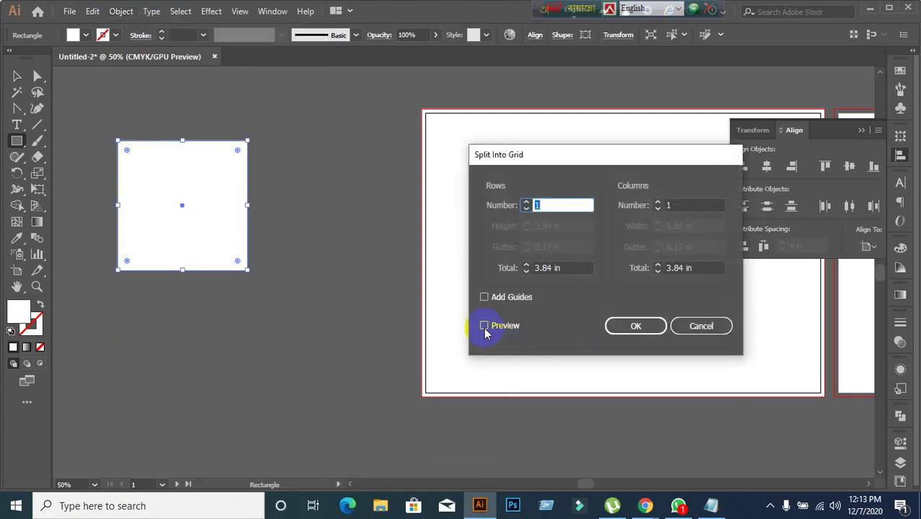
click(485, 326)
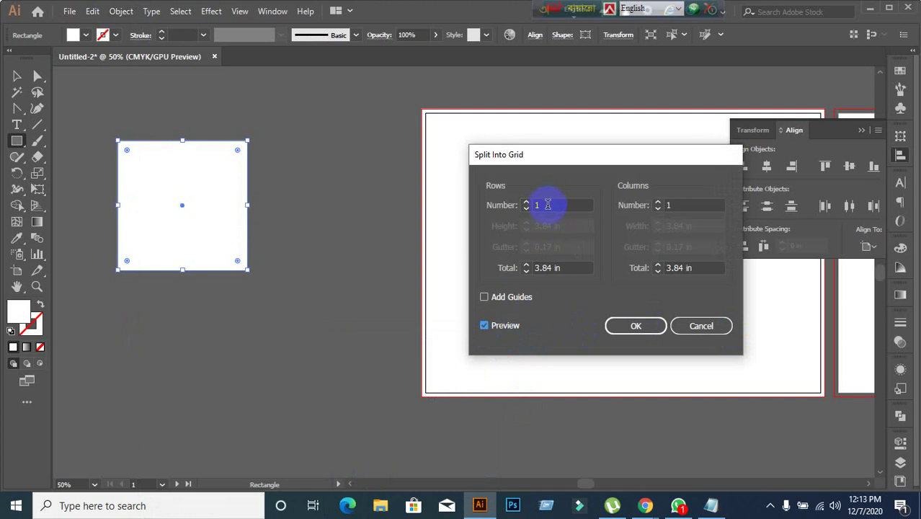
drag(547, 204, 530, 207)
text(2)
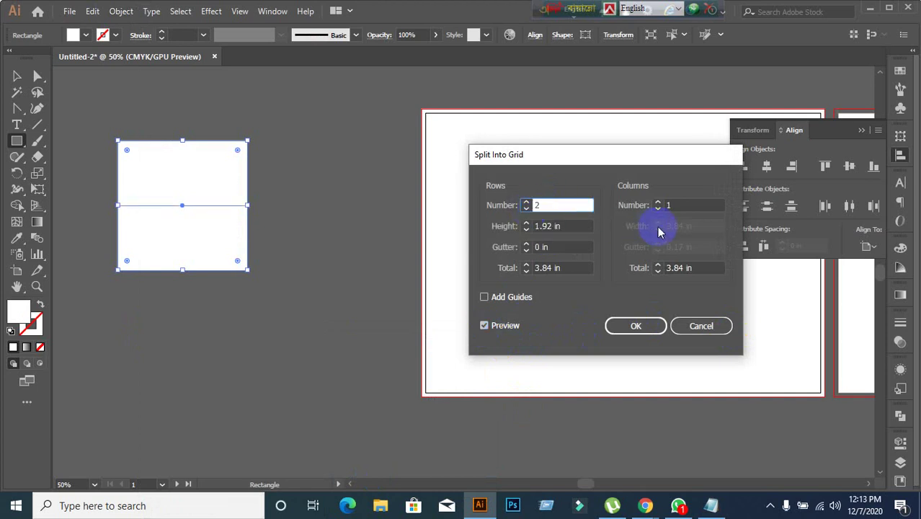
drag(678, 205, 660, 205)
text(2)
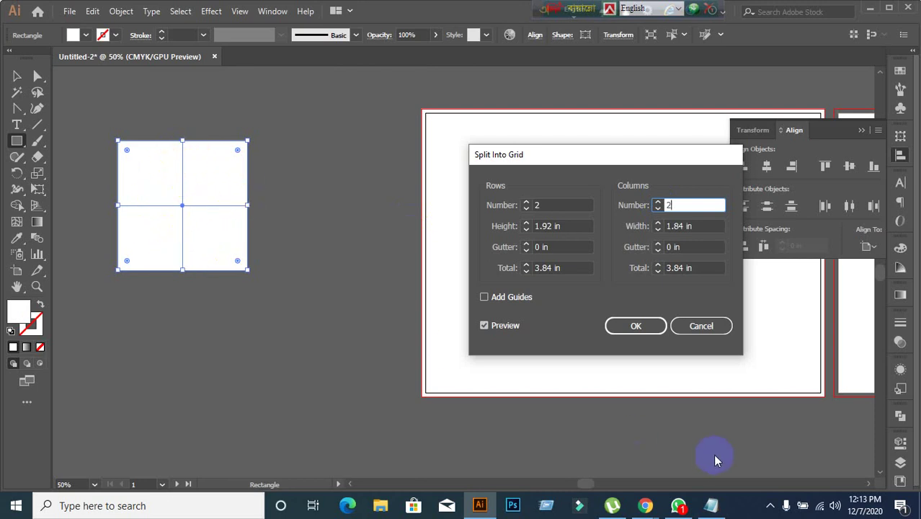
click(636, 326)
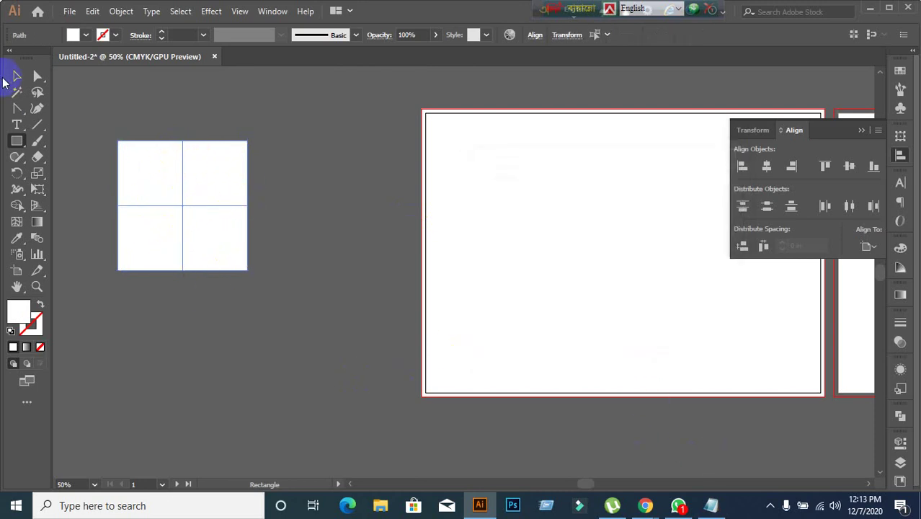
Drag the four grid pieces apart to check them, then undo to reassemble the square.
click(16, 75)
click(245, 253)
drag(236, 151, 292, 106)
drag(220, 261, 257, 290)
drag(138, 240, 99, 361)
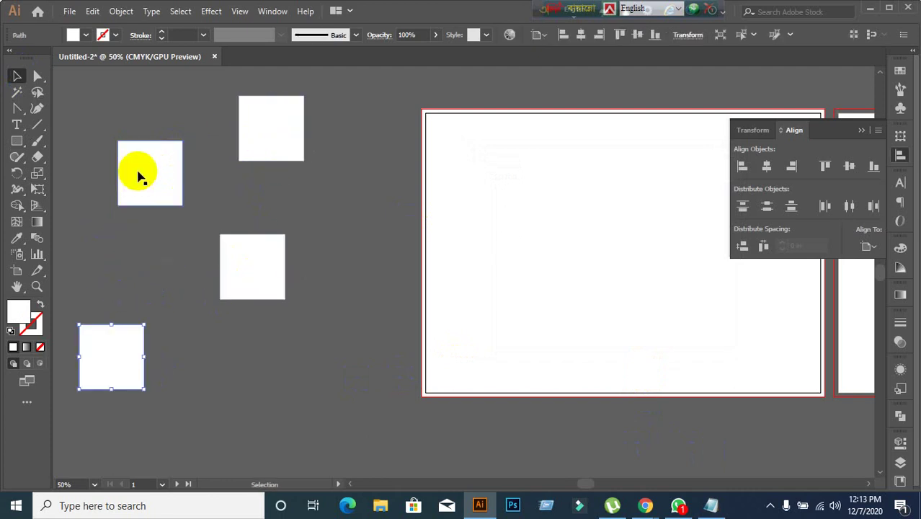
drag(139, 176, 127, 157)
click(170, 310)
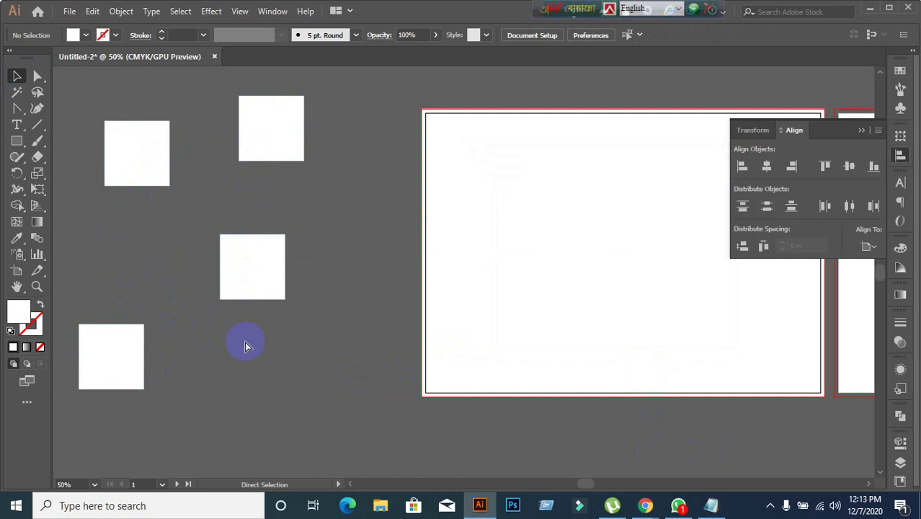
key(ctrl+z)
key(ctrl+z)
key(ctrl+z)
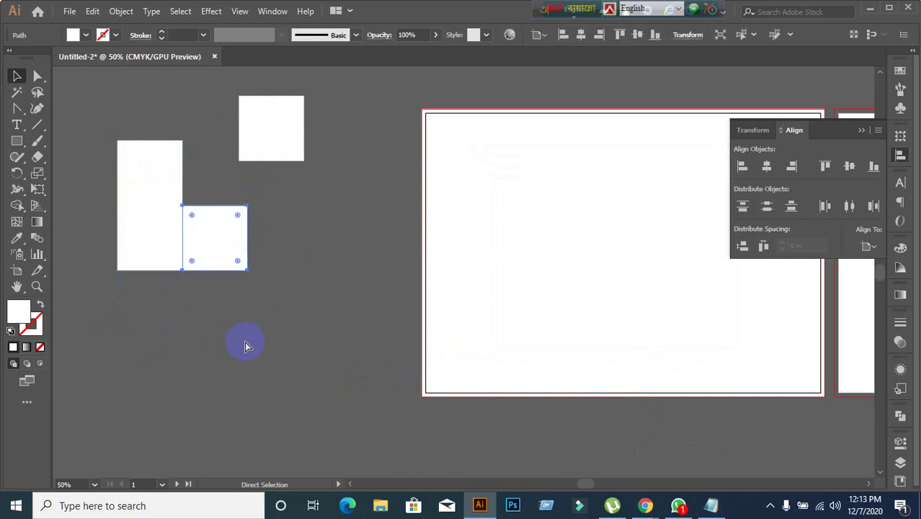
key(ctrl+z)
click(242, 384)
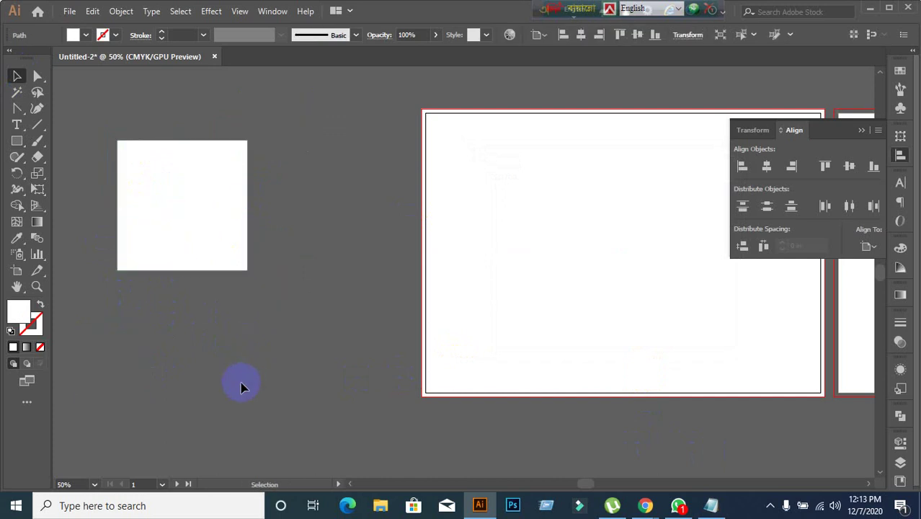
Split the large spread rectangle into a grid of 1 row and 2 columns, 0 in gutter.
click(633, 289)
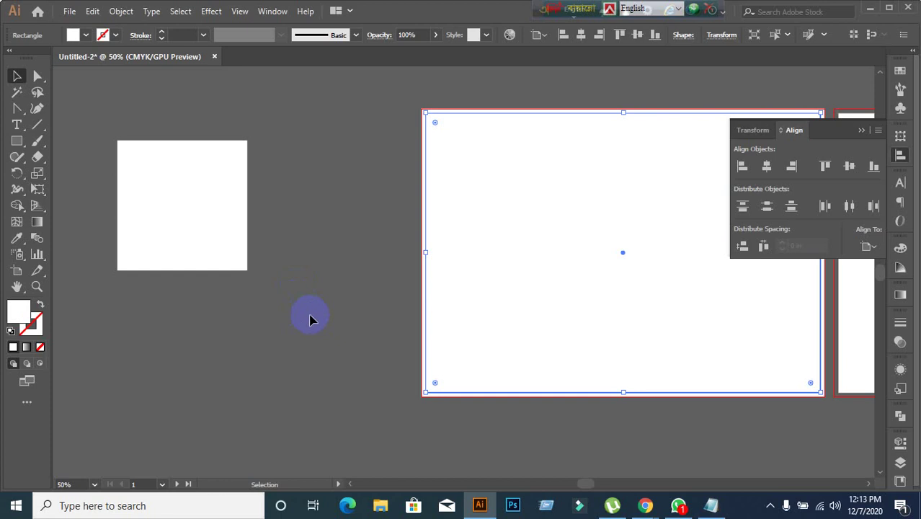
drag(386, 389, 270, 405)
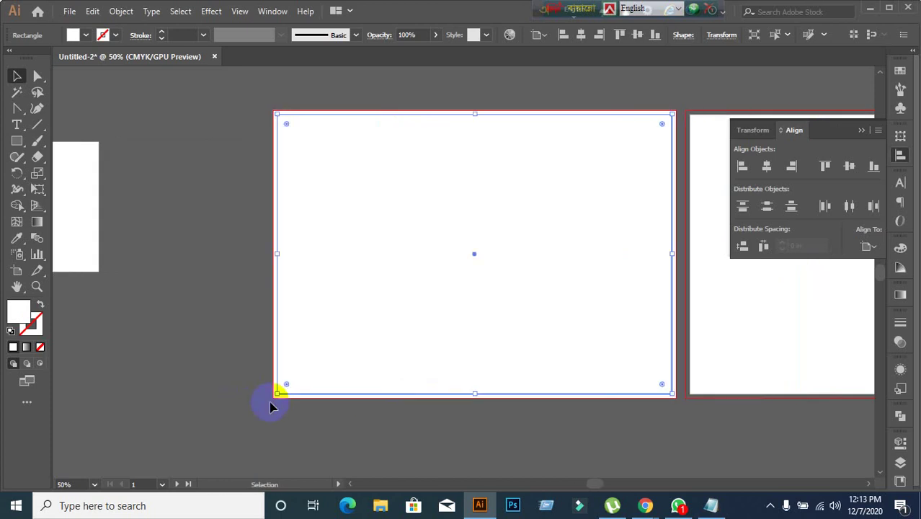
click(120, 10)
click(510, 68)
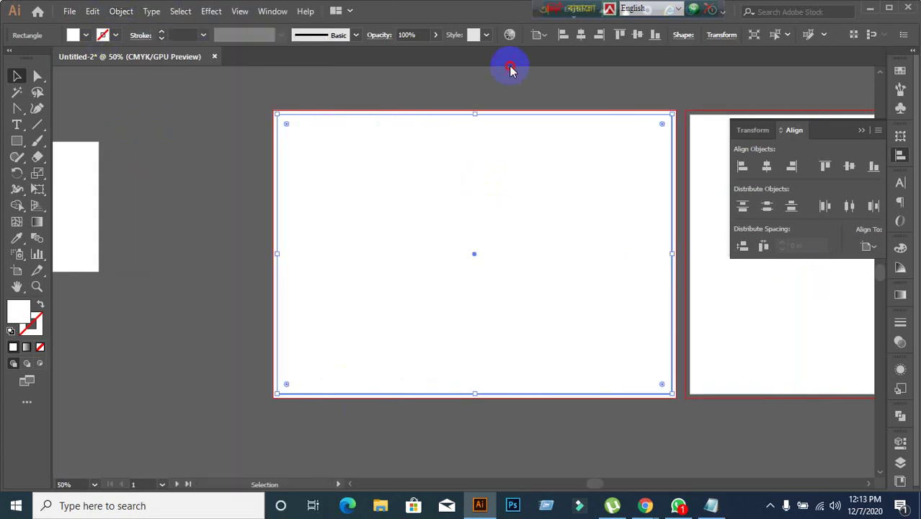
click(267, 260)
click(362, 256)
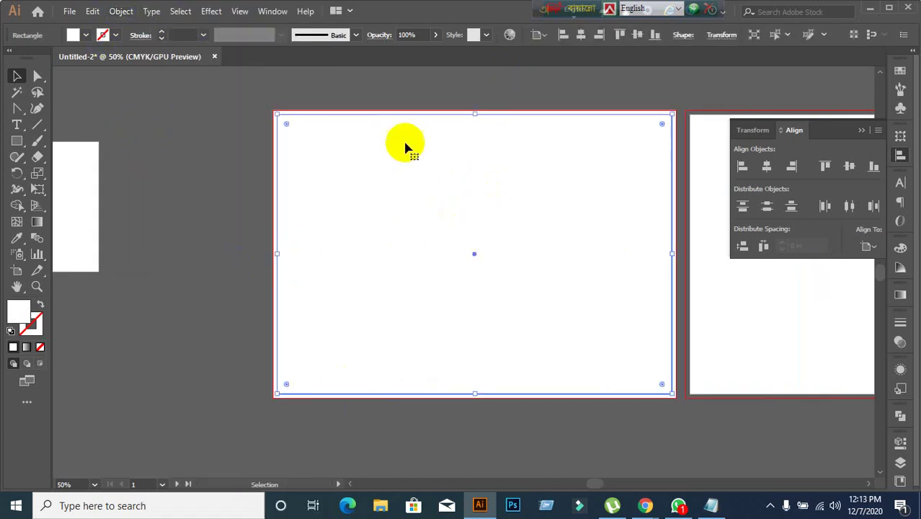
click(116, 11)
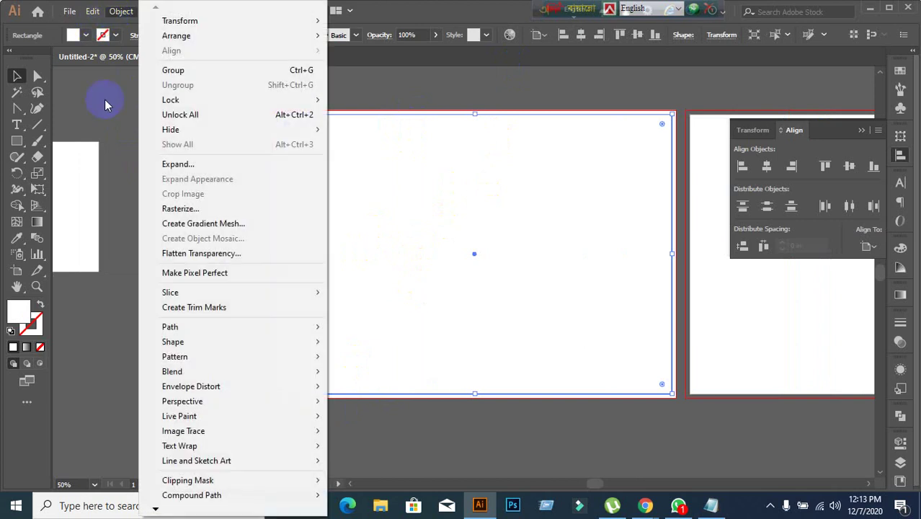
mouse_move(200, 329)
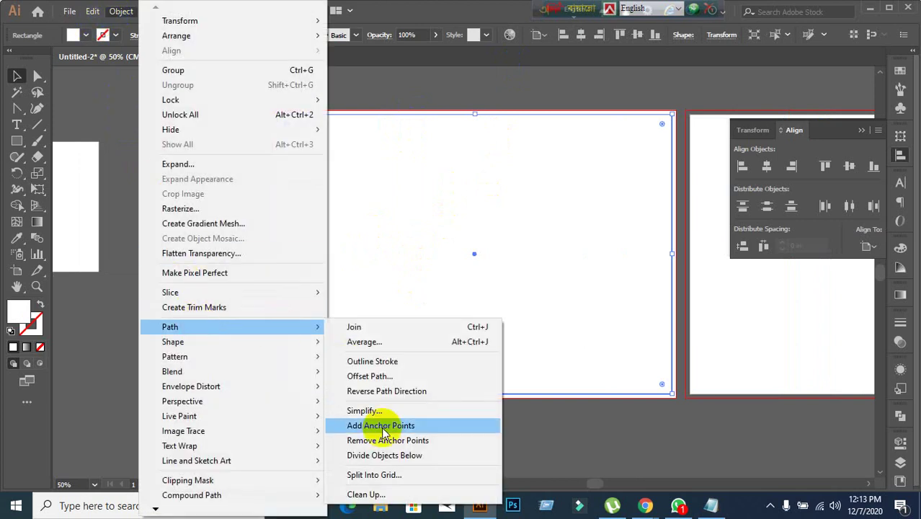
click(382, 474)
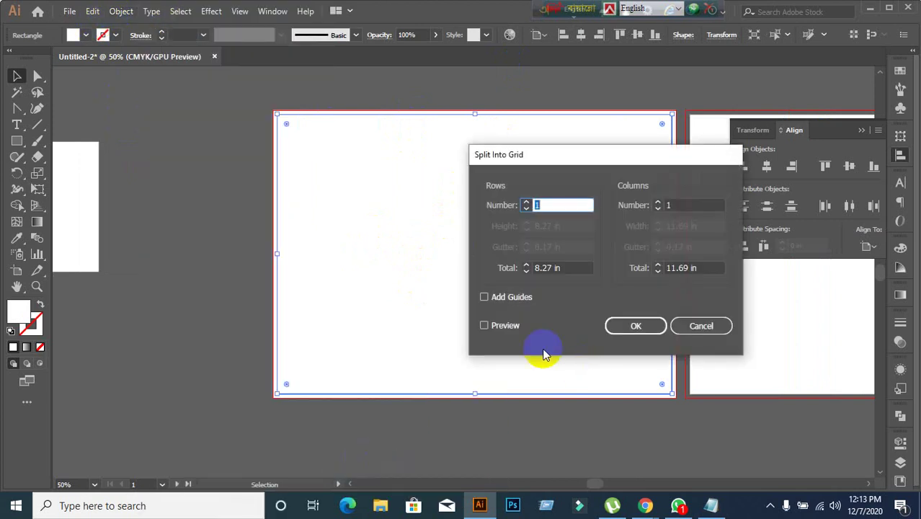
click(484, 326)
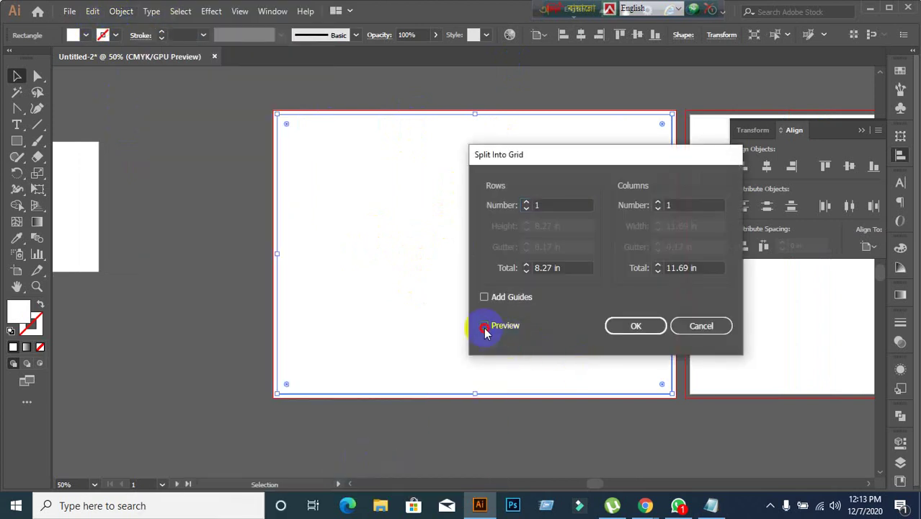
click(662, 204)
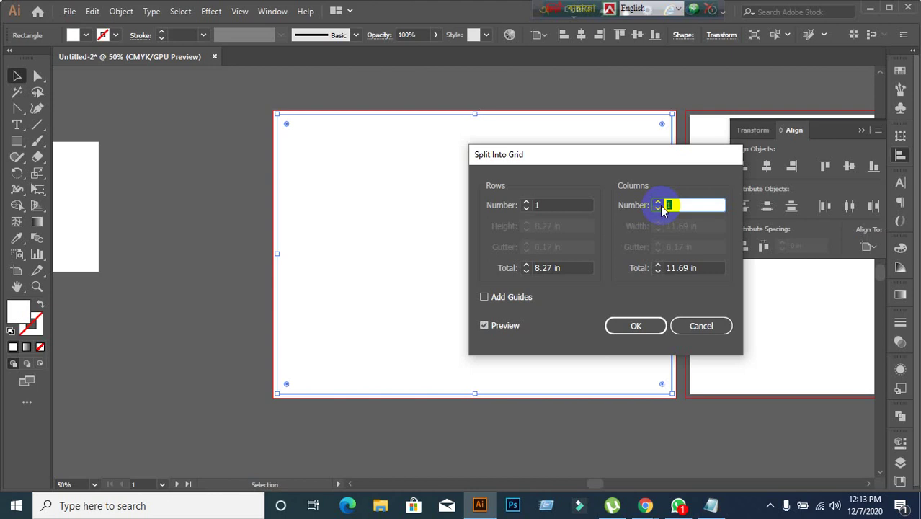
text(2)
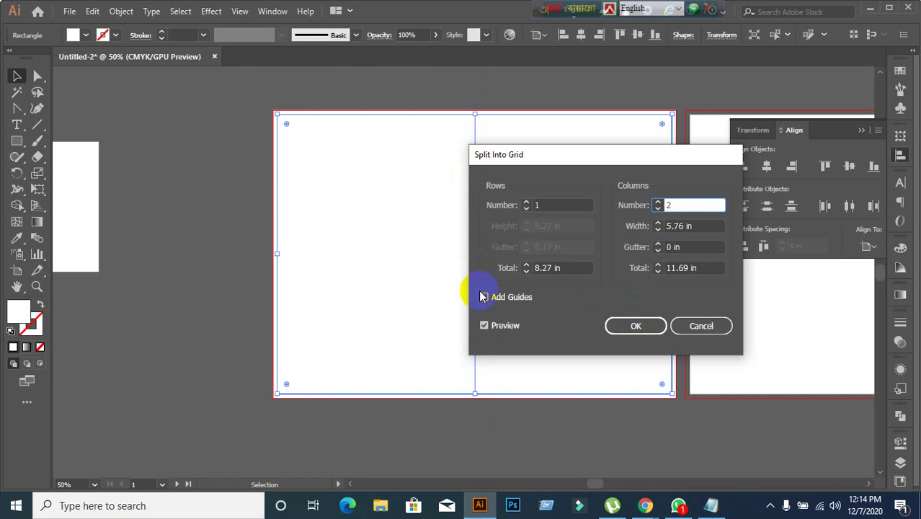
click(627, 326)
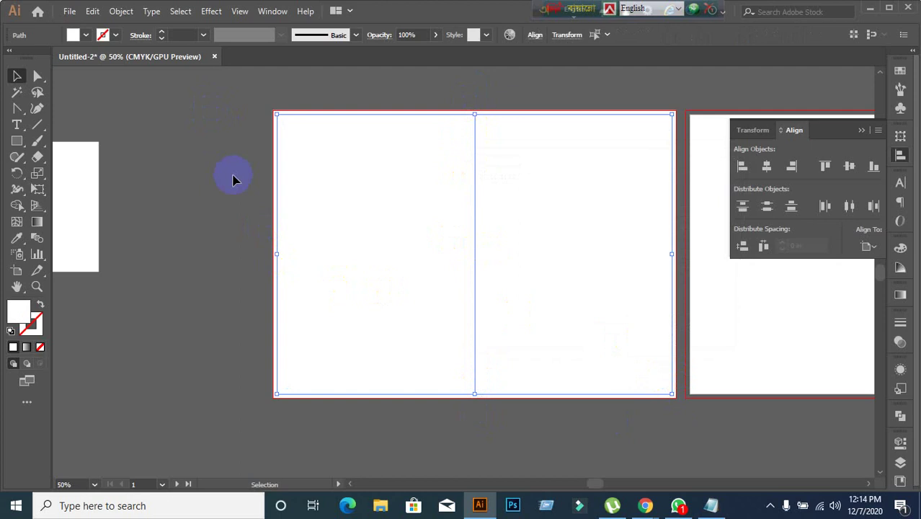
Apply a -0.25 in Offset Path to both panels, creating inset margin rectangles.
click(119, 14)
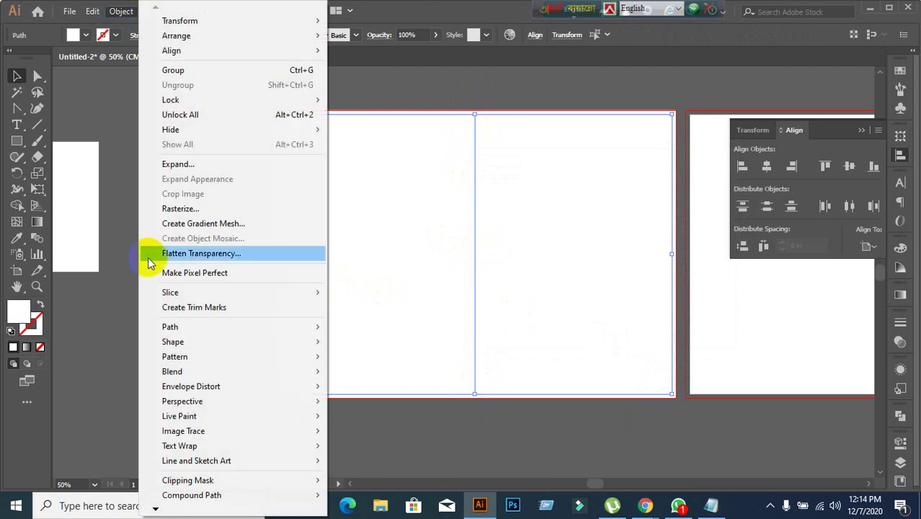
mouse_move(173, 331)
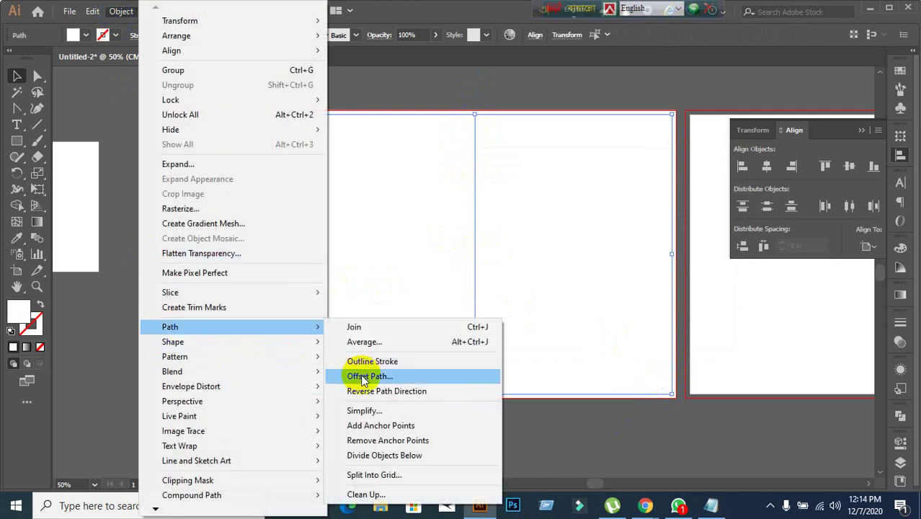
click(366, 376)
click(573, 269)
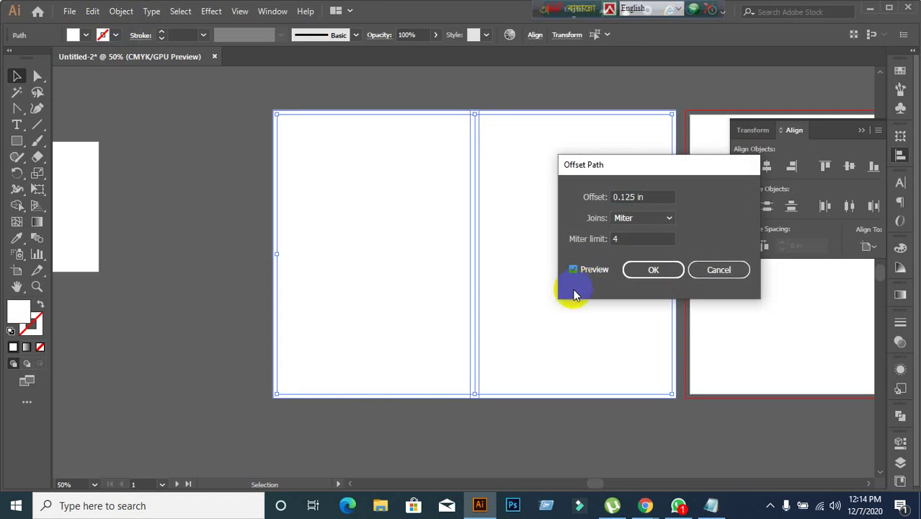
double_click(657, 197)
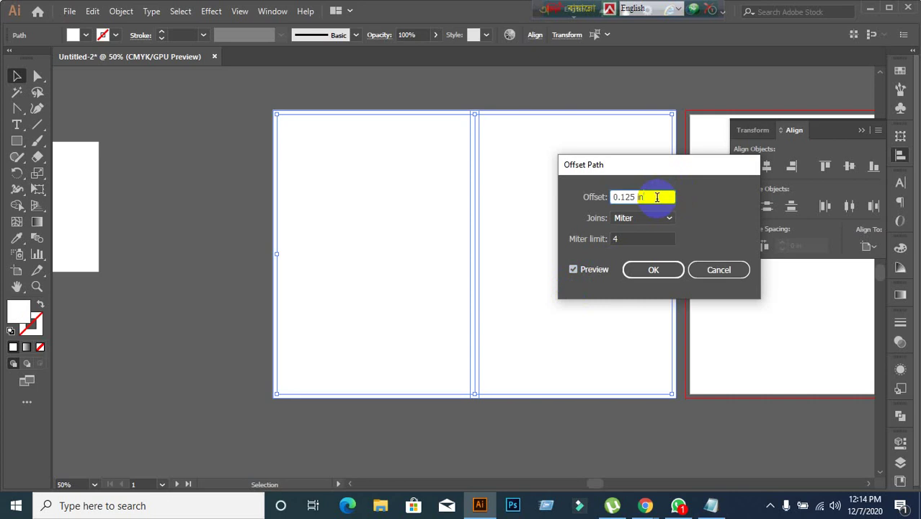
drag(657, 197, 582, 208)
text(-0.2)
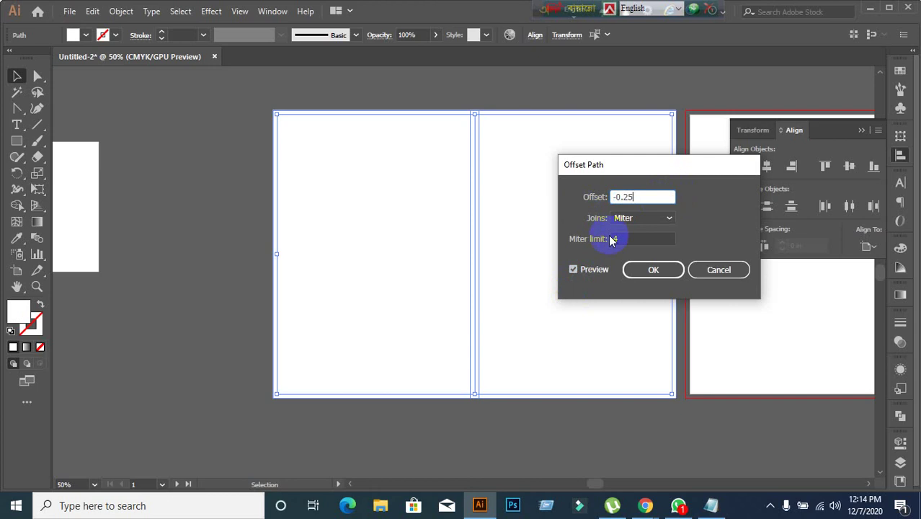
click(638, 268)
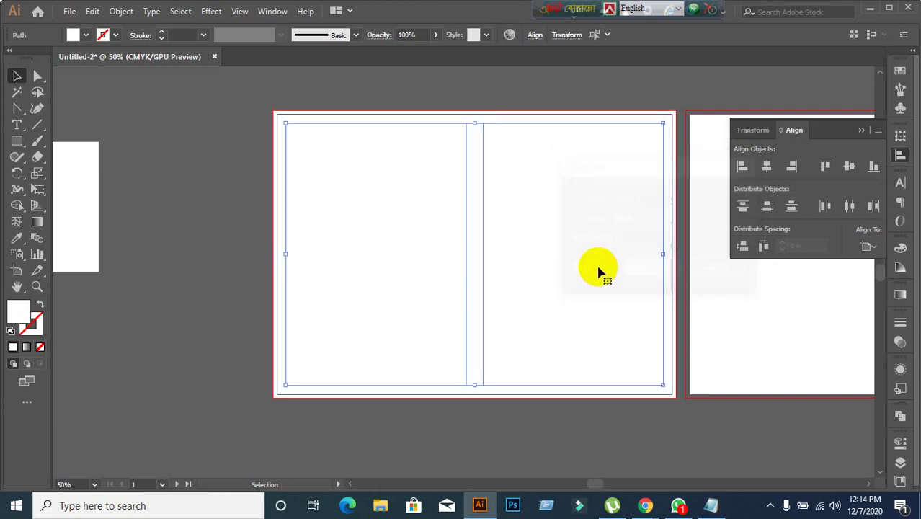
click(265, 188)
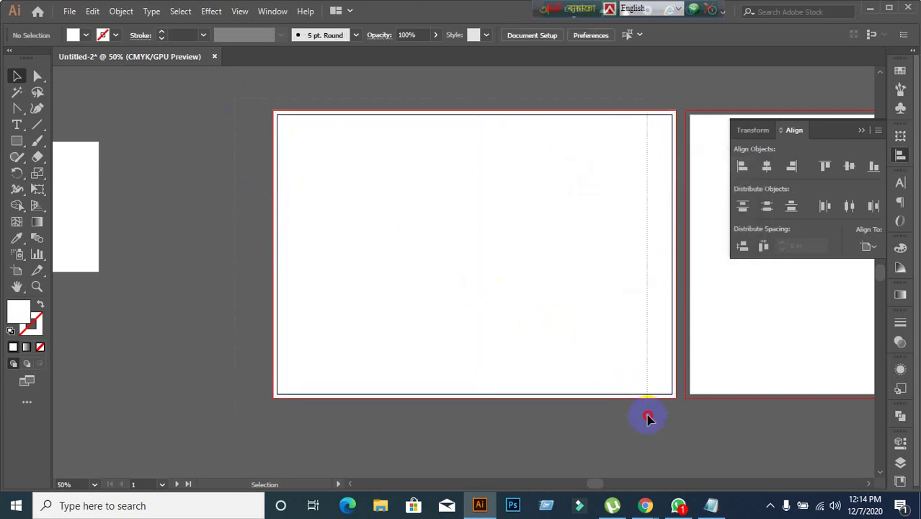
Select the panel and inset rectangles and convert them with Make Guides.
key(ctrl+a)
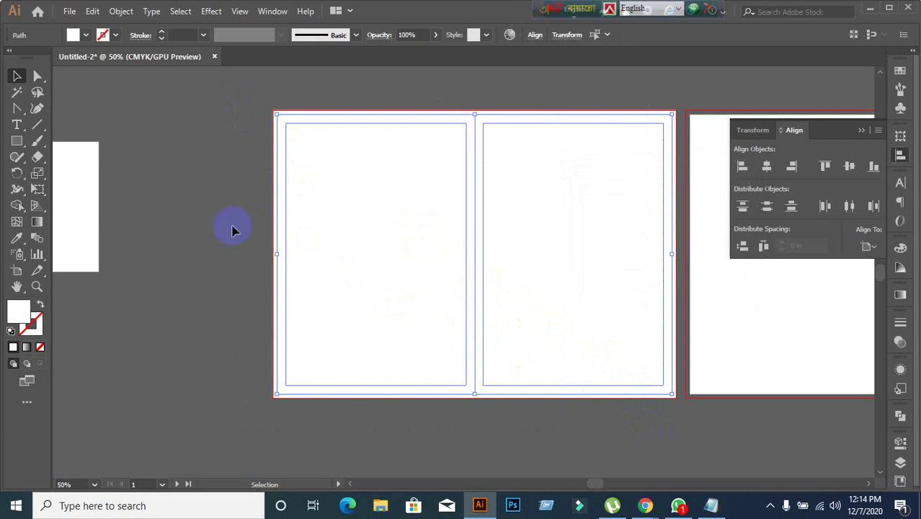
drag(232, 230, 243, 92)
click(624, 440)
drag(624, 439, 649, 426)
right_click(371, 204)
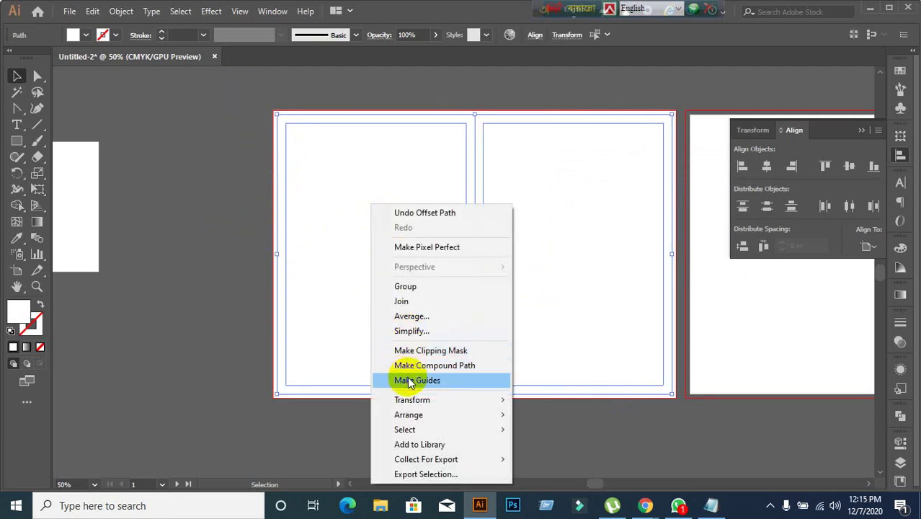
click(411, 380)
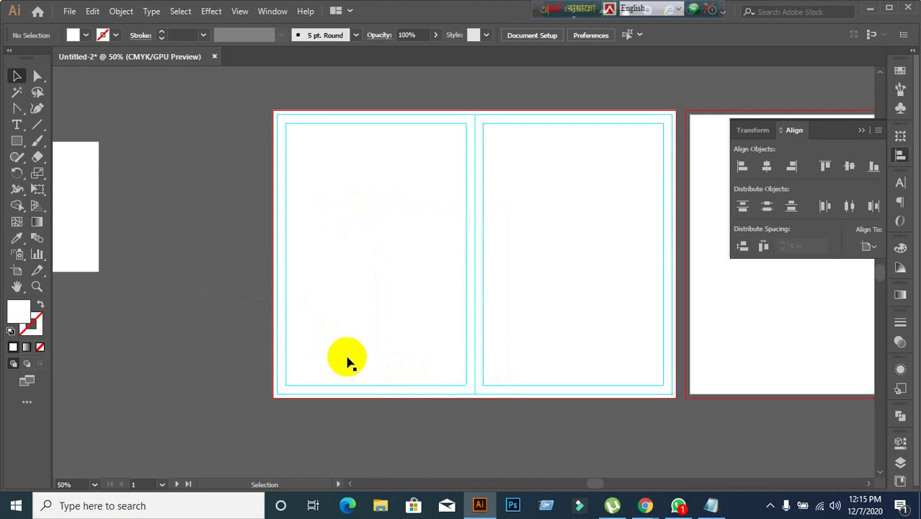
Leave the GraphicRiver brochure page via the Google Meet tab and return to Illustrator.
mouse_move(643, 505)
click(599, 471)
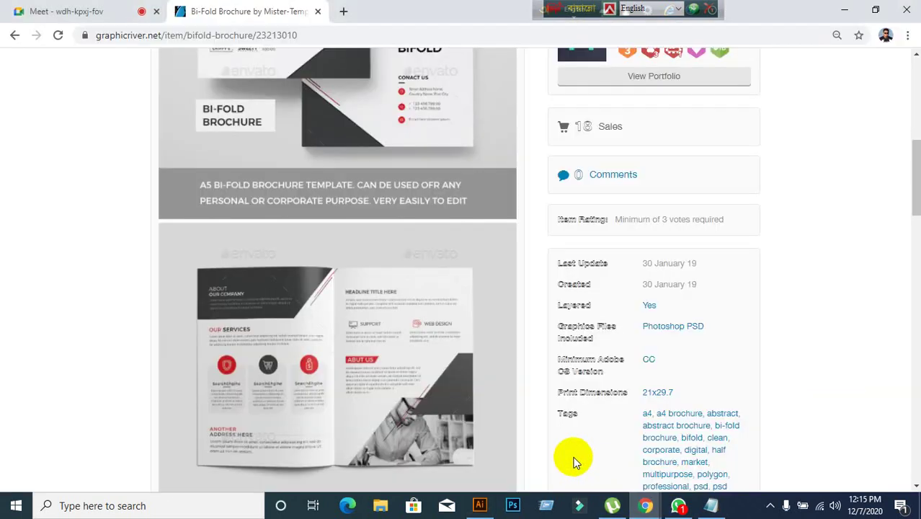
click(43, 11)
mouse_move(151, 441)
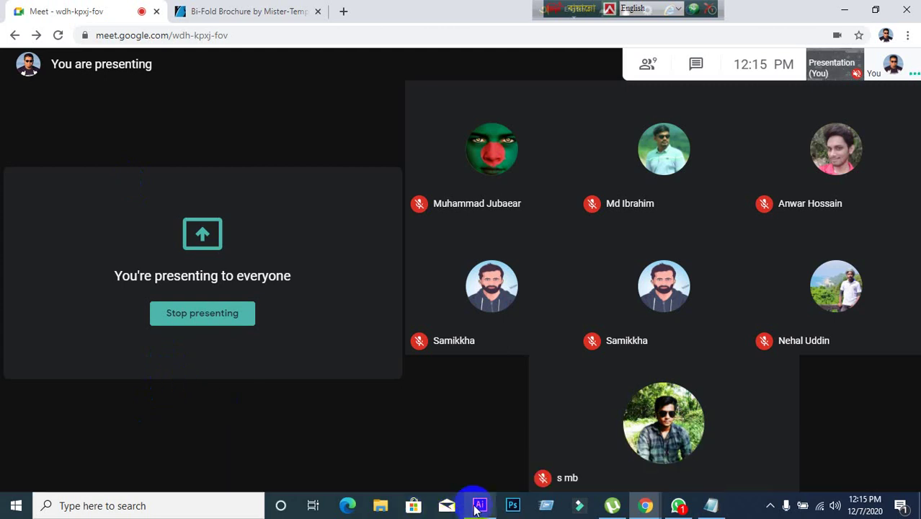
click(477, 505)
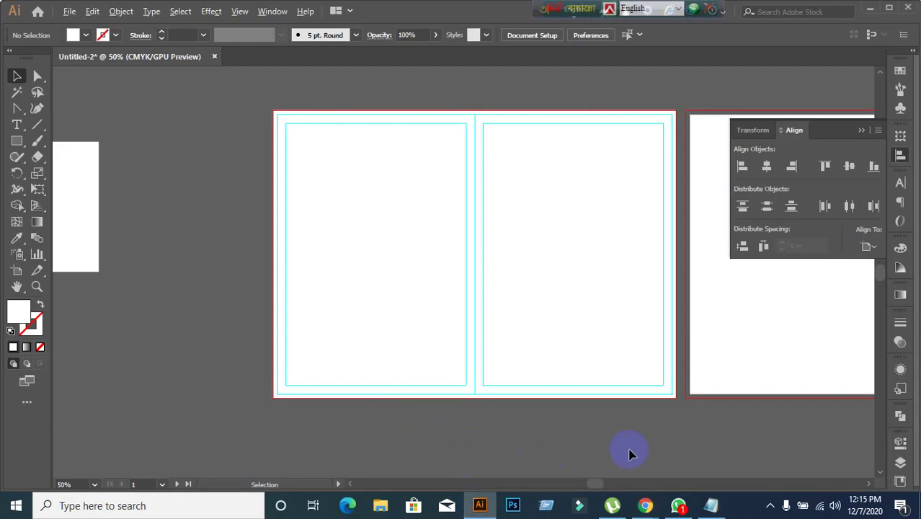
Pan to the left artboard and lock its guides.
scroll(627, 452, up, 2)
scroll(624, 440, down, 2)
drag(622, 435, 548, 413)
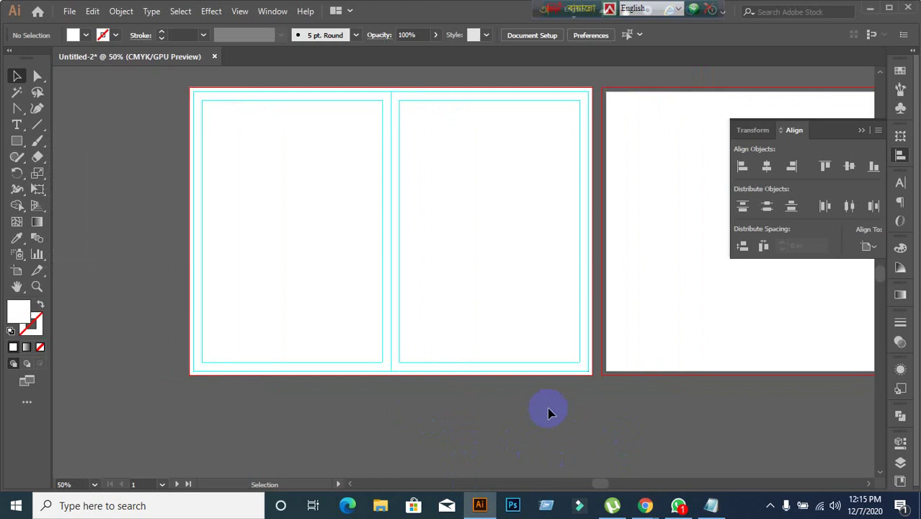
mouse_move(600, 356)
mouse_down()
mouse_move(588, 384)
mouse_move(409, 301)
mouse_move(349, 391)
mouse_up()
drag(292, 369, 281, 274)
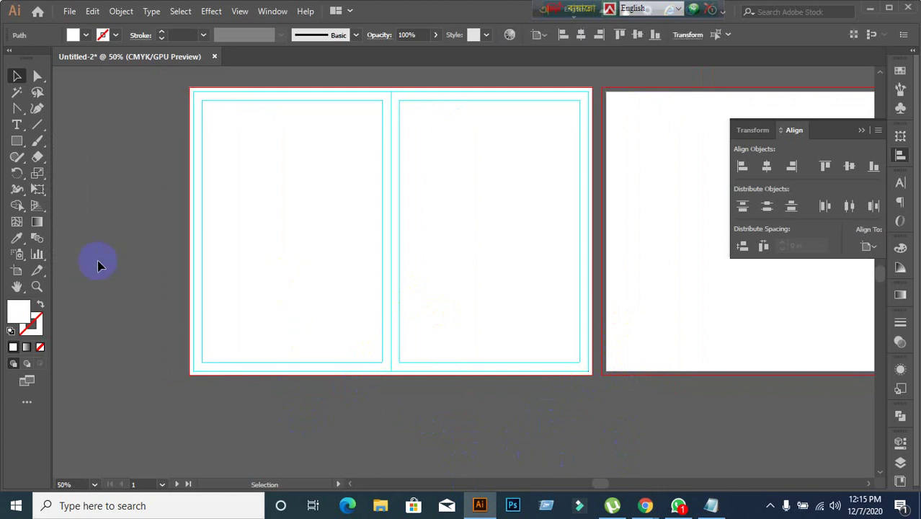
right_click(232, 220)
click(282, 344)
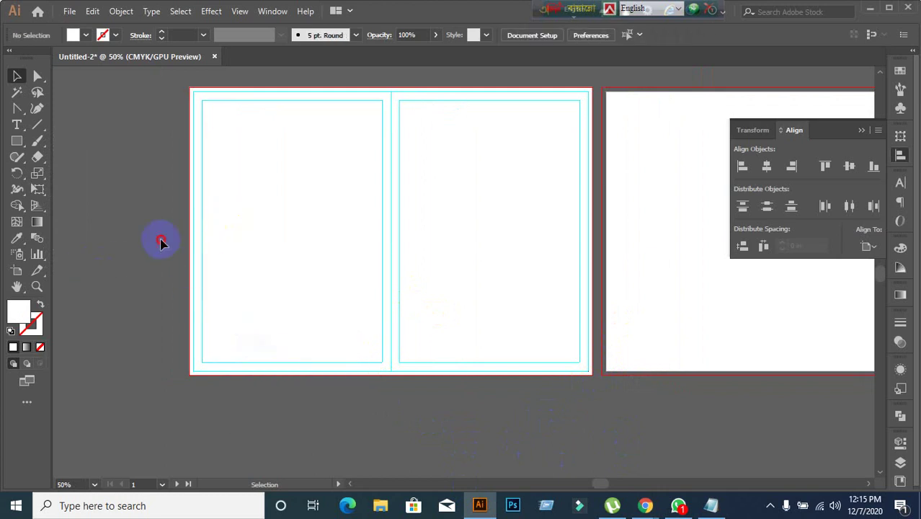
Zoom out to show both artboards and marquee-select the rectangles on the left spread.
scroll(456, 263, down, 1)
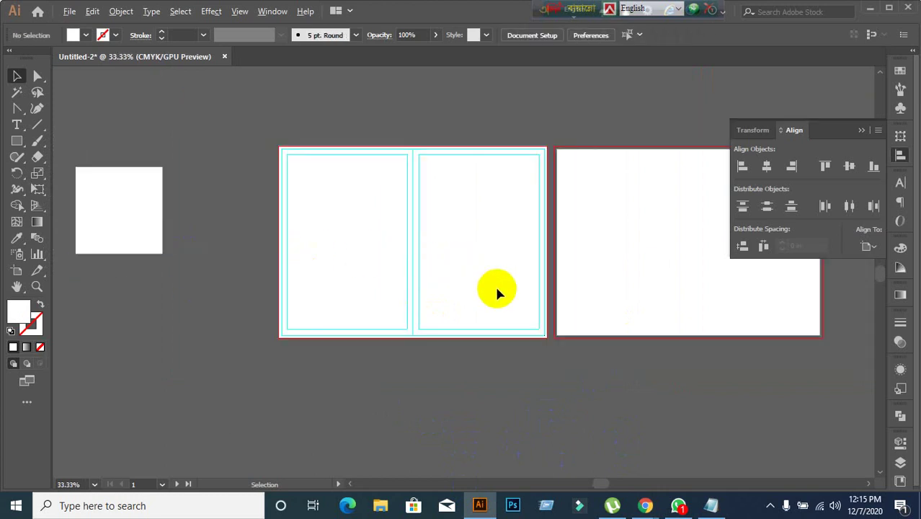
drag(496, 291, 456, 276)
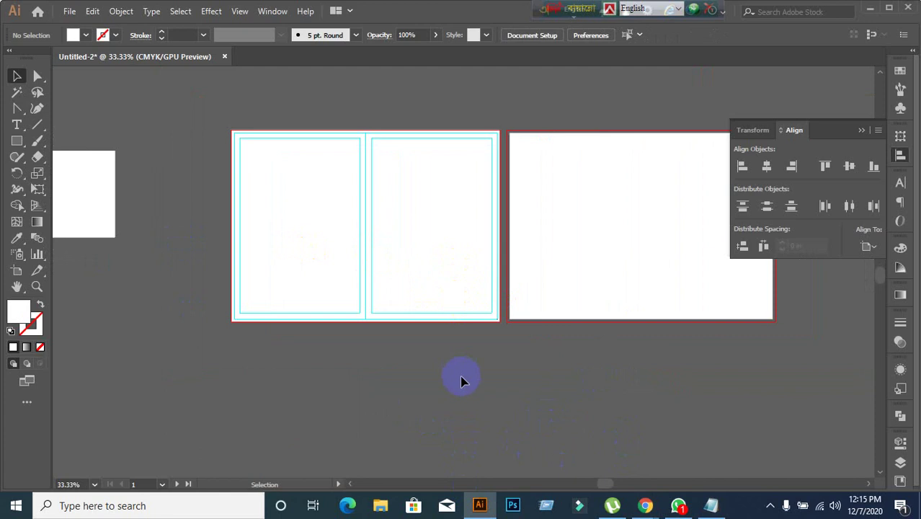
key(ctrl+a)
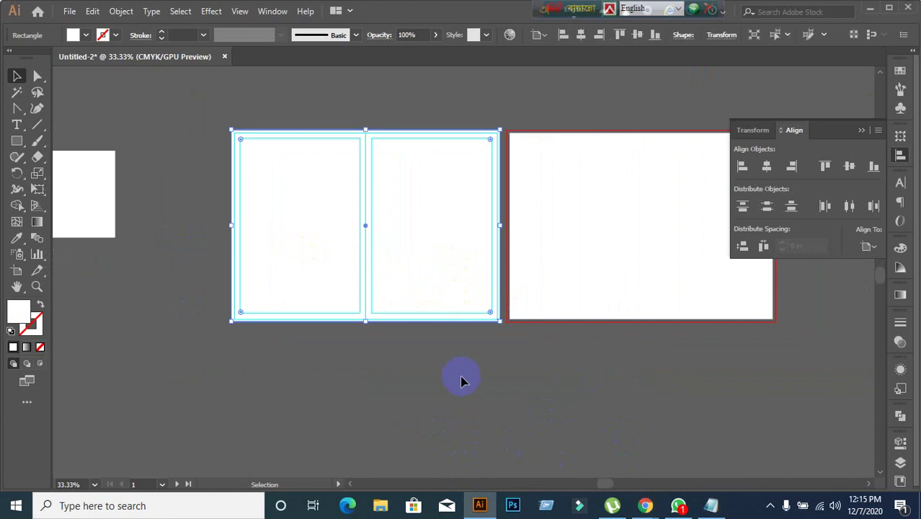
click(412, 315)
drag(247, 155, 450, 366)
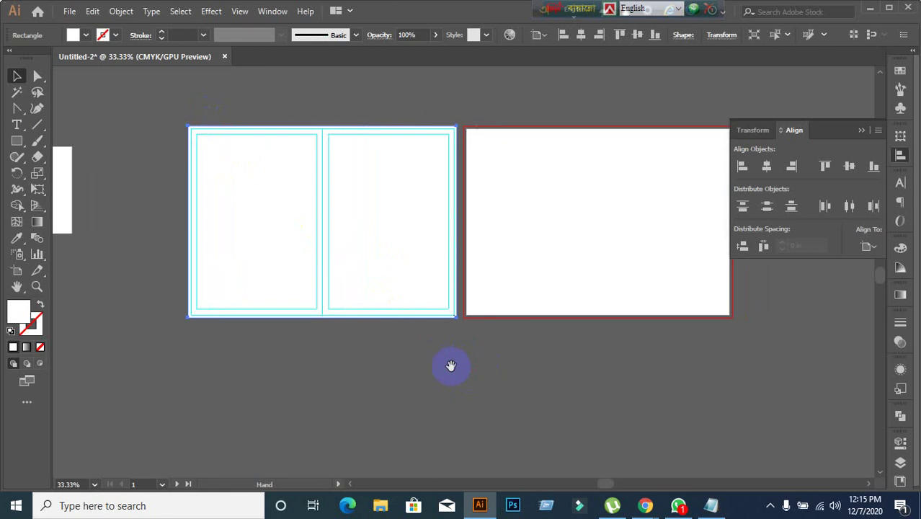
right_click(305, 289)
click(231, 421)
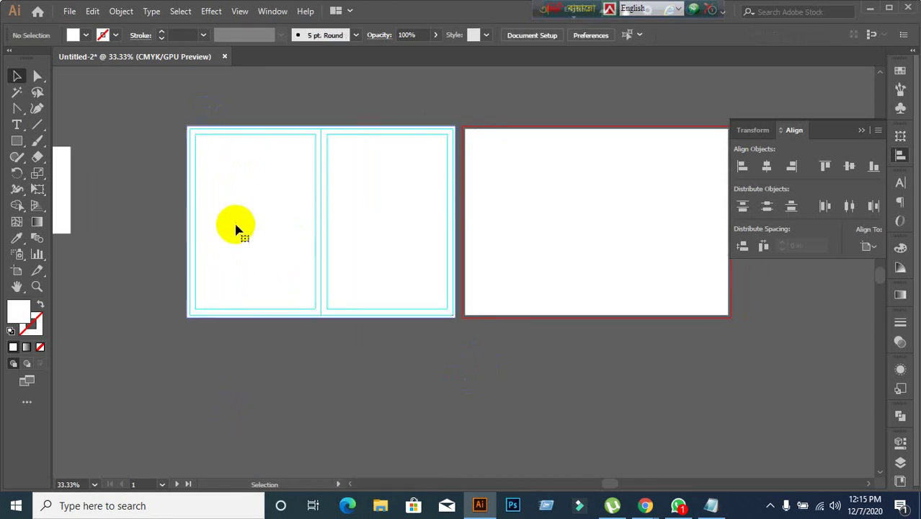
right_click(237, 225)
click(218, 373)
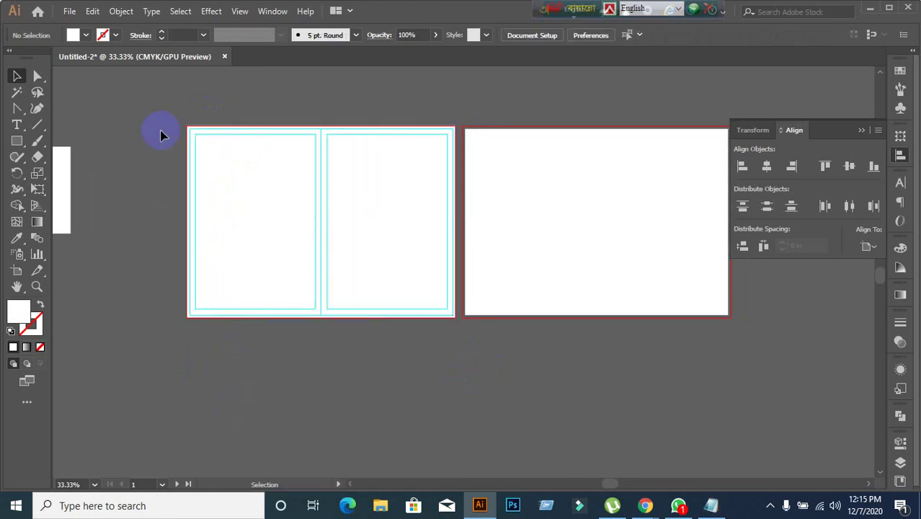
drag(160, 115, 457, 348)
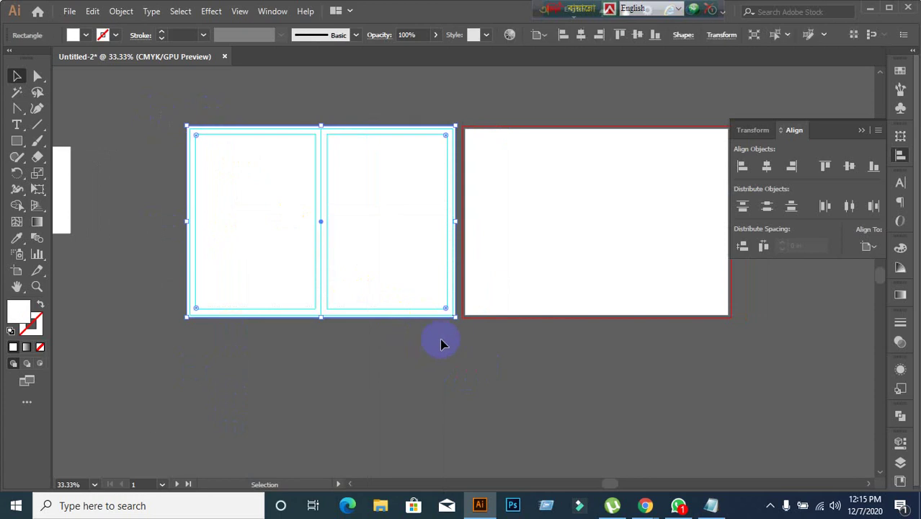
shift+click(376, 277)
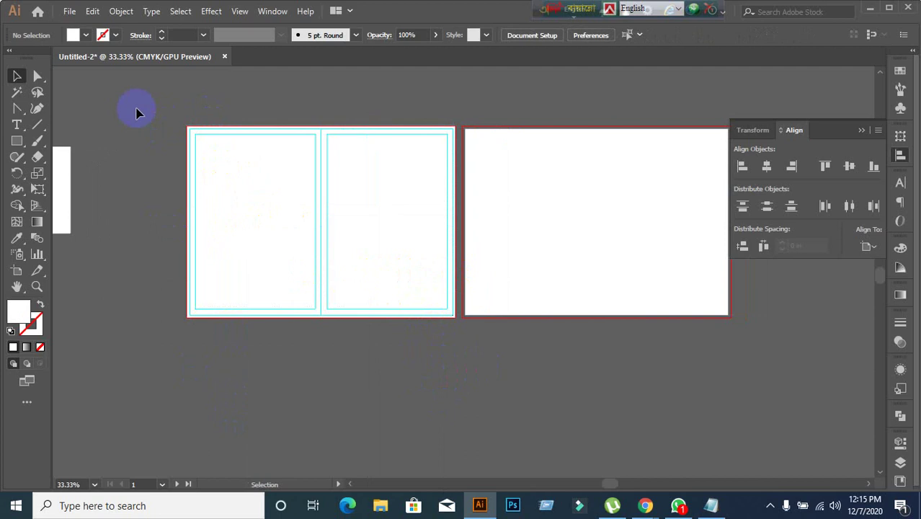
drag(450, 378, 667, 297)
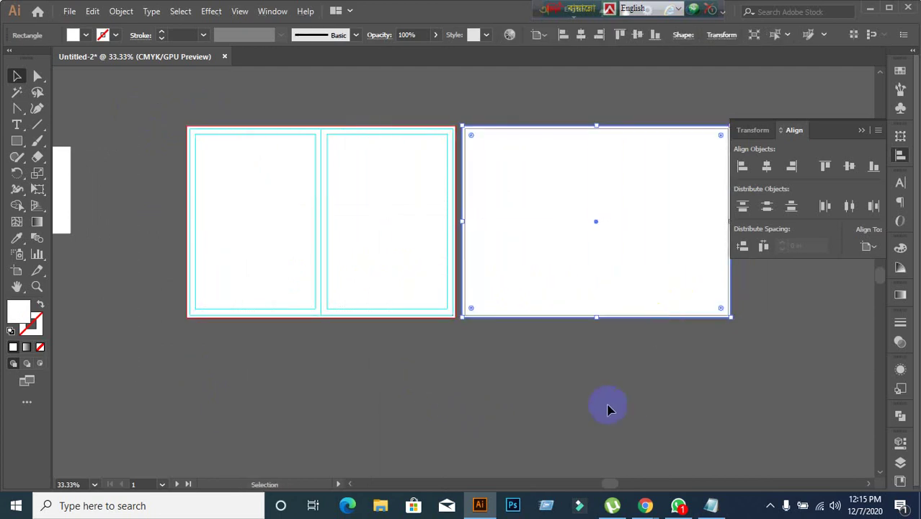
Undo the stray copy on the right artboard, unlock the guides and select them.
key(ctrl+z)
click(422, 393)
right_click(278, 266)
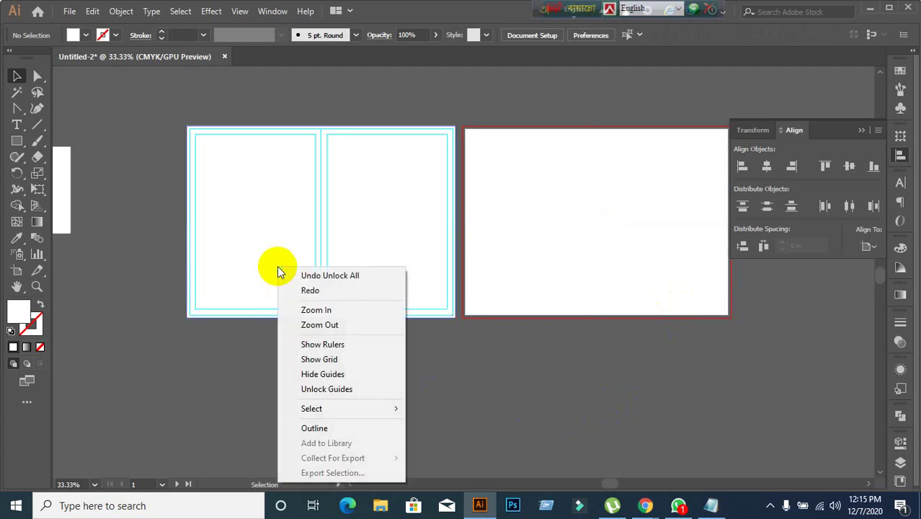
click(326, 389)
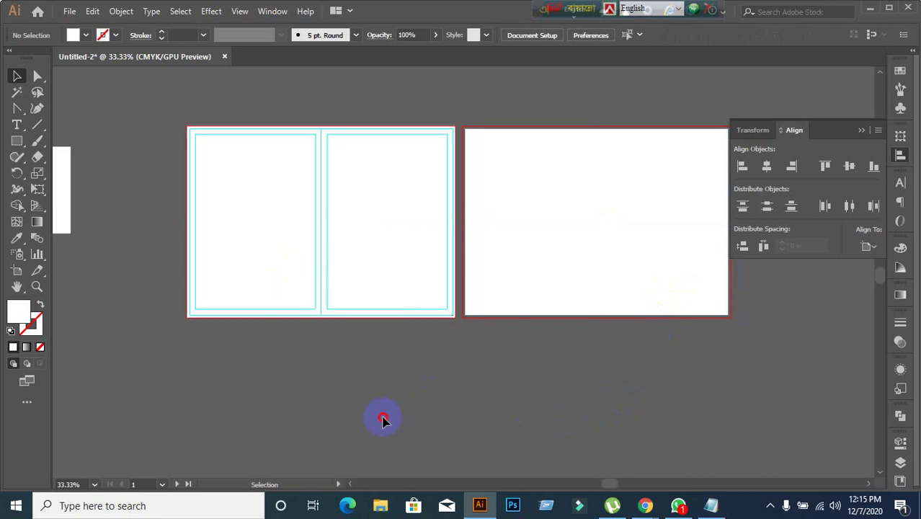
drag(162, 107, 274, 234)
Alt+Shift-drag a copy of the left spread's margin and fold guides onto the right artboard.
drag(457, 342, 413, 311)
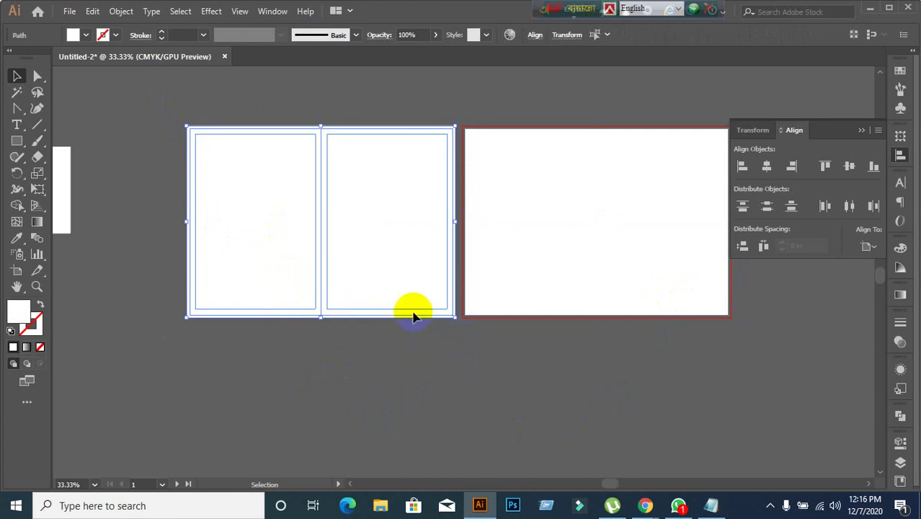
drag(386, 252, 663, 252)
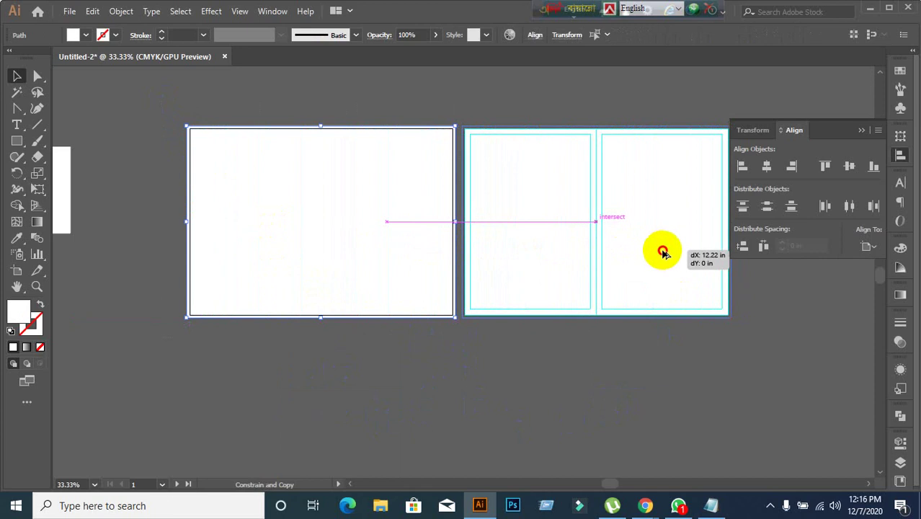
drag(663, 252, 660, 251)
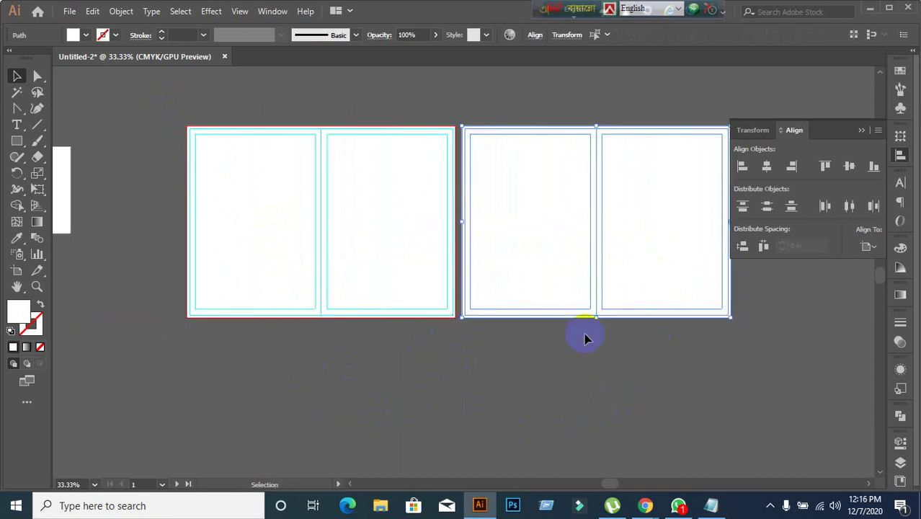
click(566, 334)
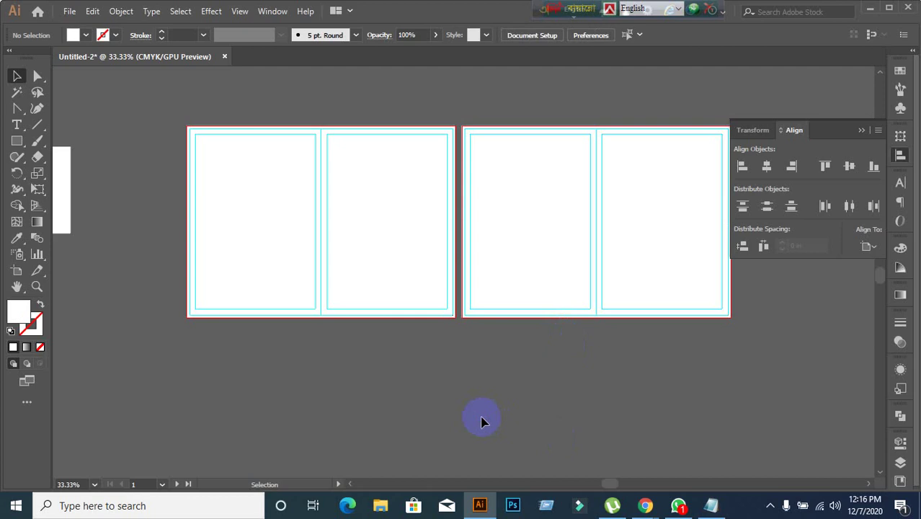
scroll(261, 191, up, 1)
scroll(263, 191, down, 1)
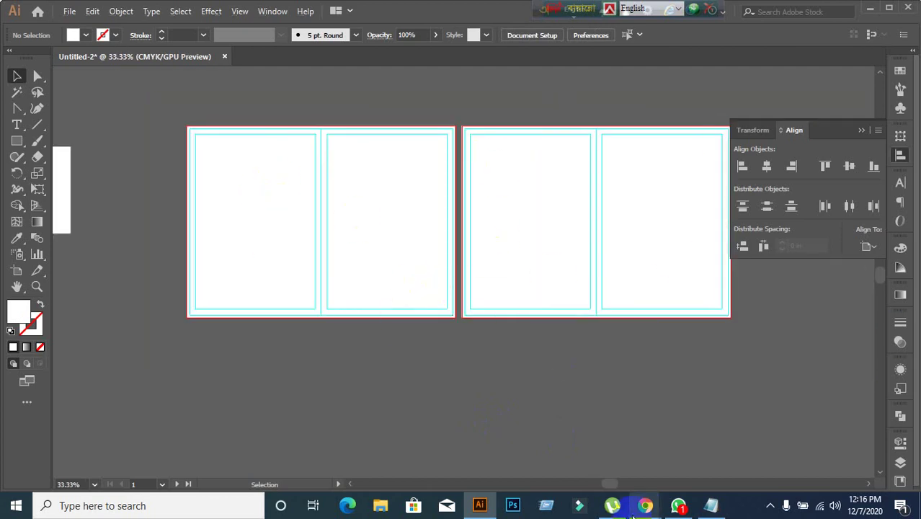
Bring the Google Meet call window with participant tiles back to the front.
mouse_move(645, 505)
click(531, 448)
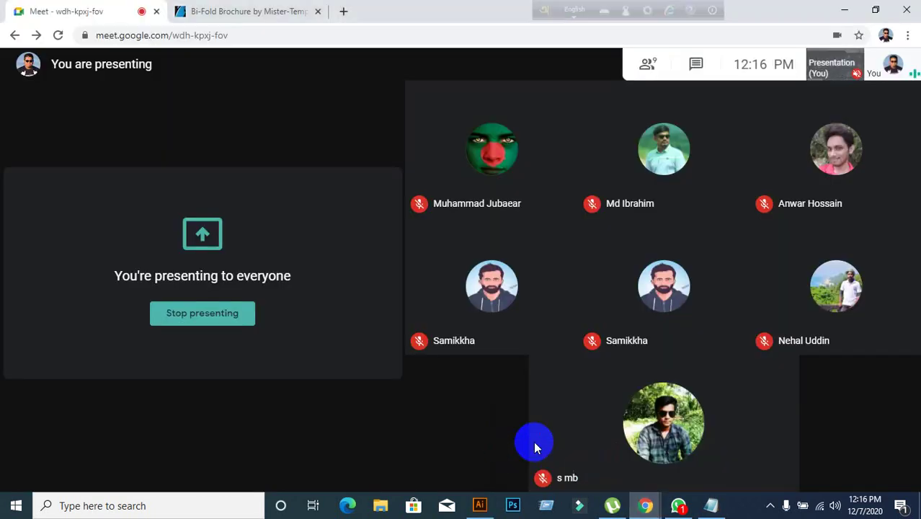
mouse_move(614, 416)
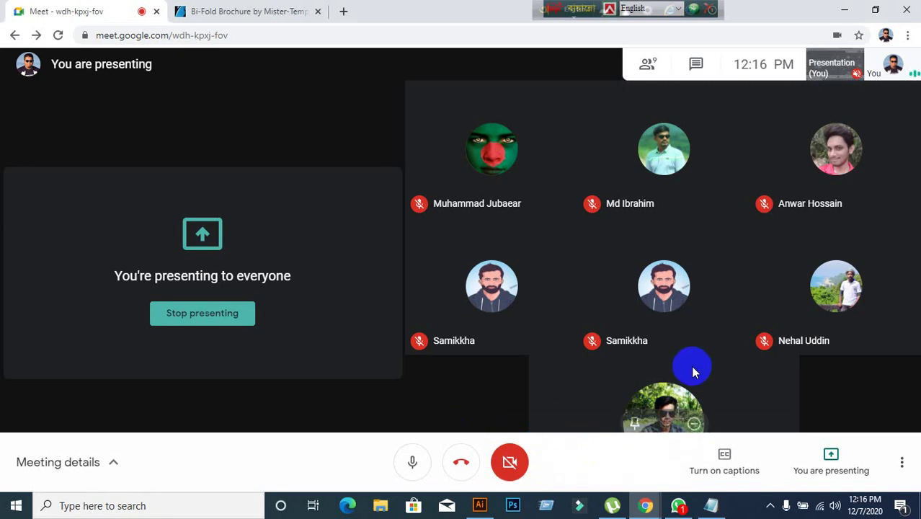
click(842, 11)
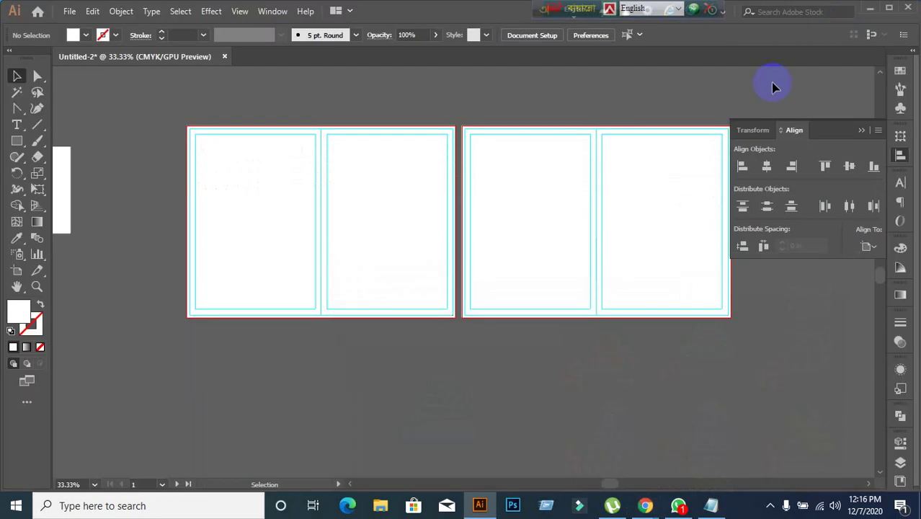
click(870, 10)
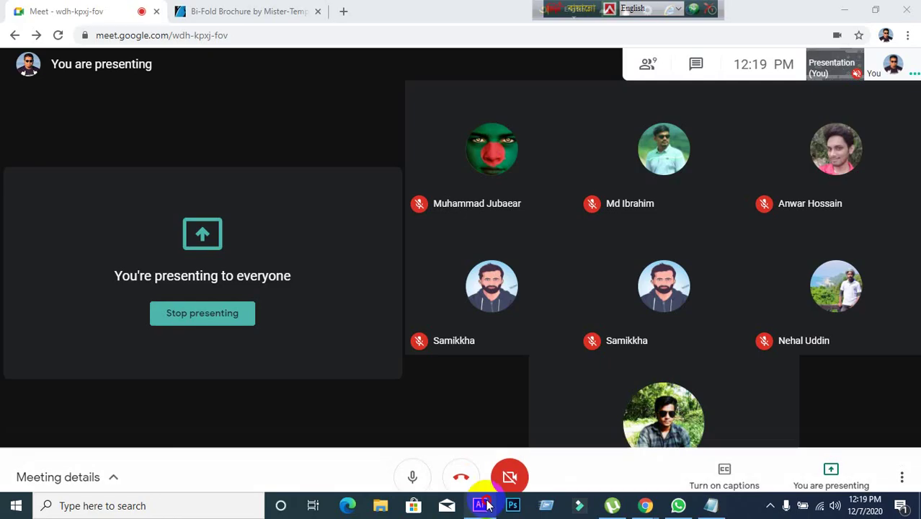
click(481, 505)
click(481, 505)
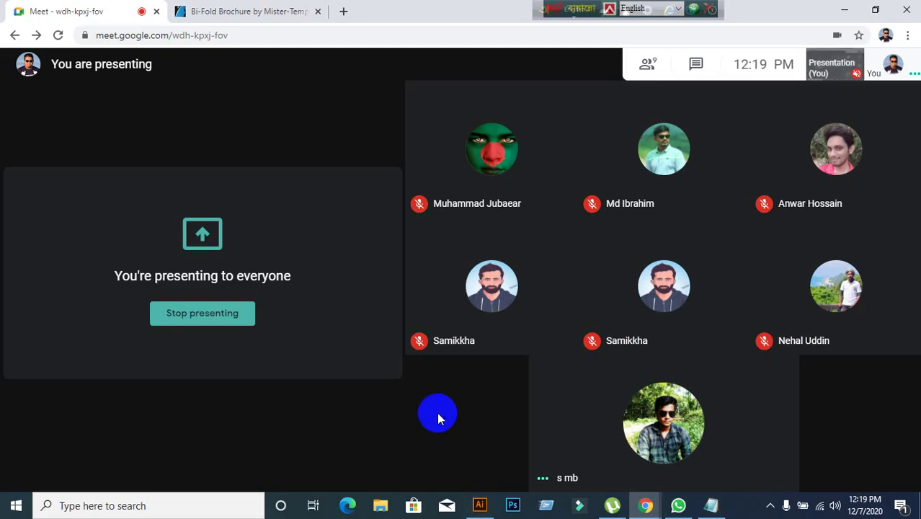
Save the Bi-Fold Brochure page's inner spread image to the Desktop as Preview bi-fold.jpg.
click(241, 11)
scroll(295, 273, up, 6)
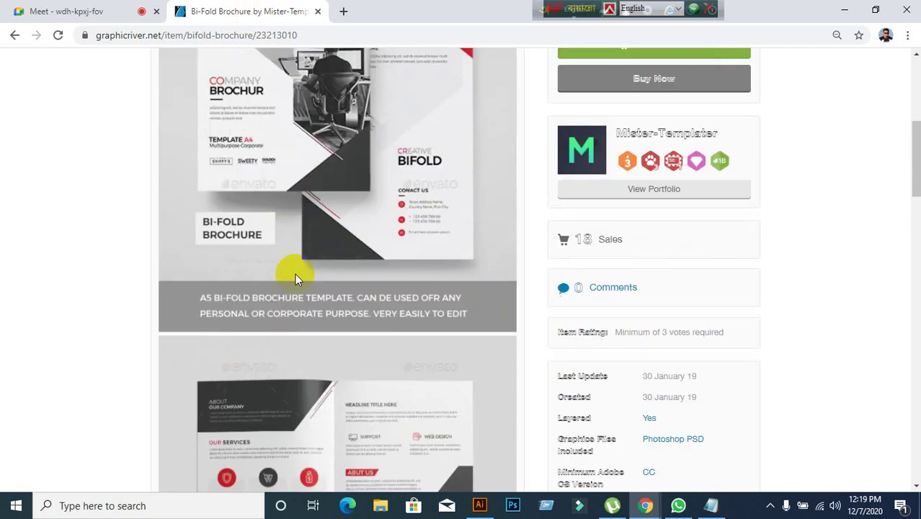
scroll(295, 274, down, 10)
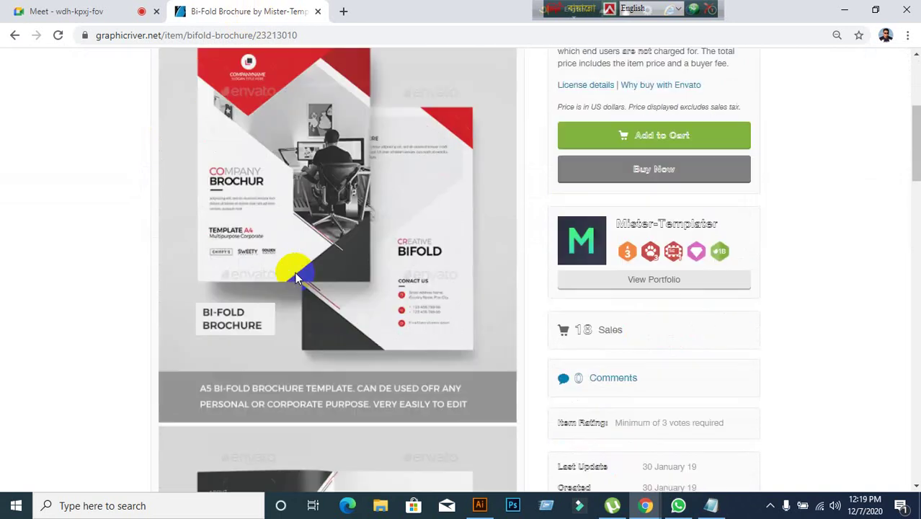
right_click(290, 189)
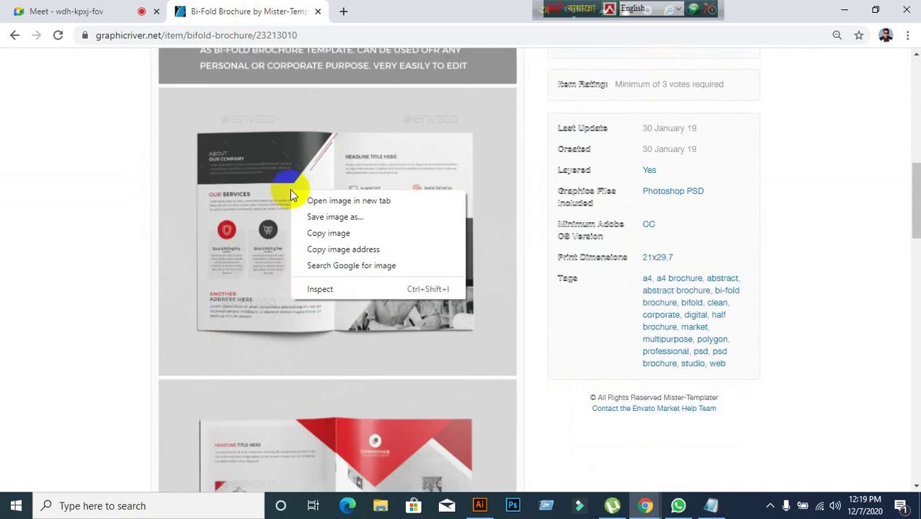
click(317, 216)
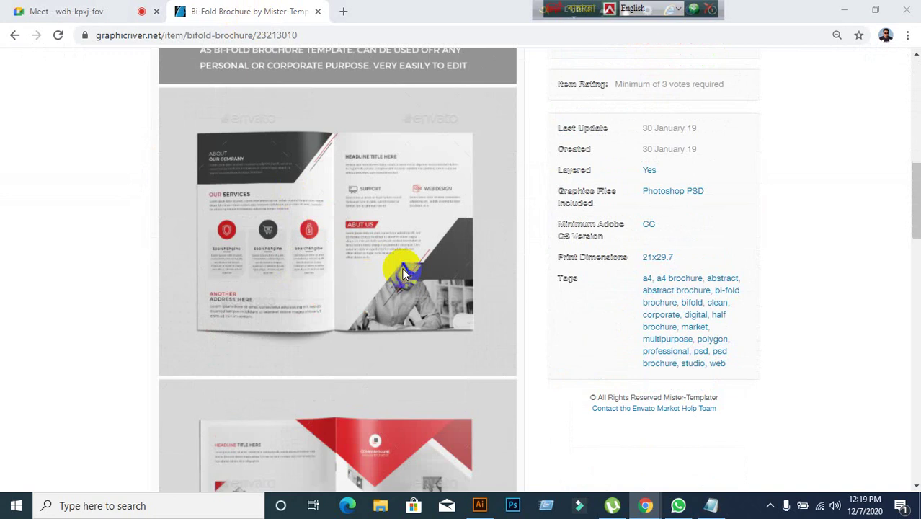
scroll(77, 149, up, 5)
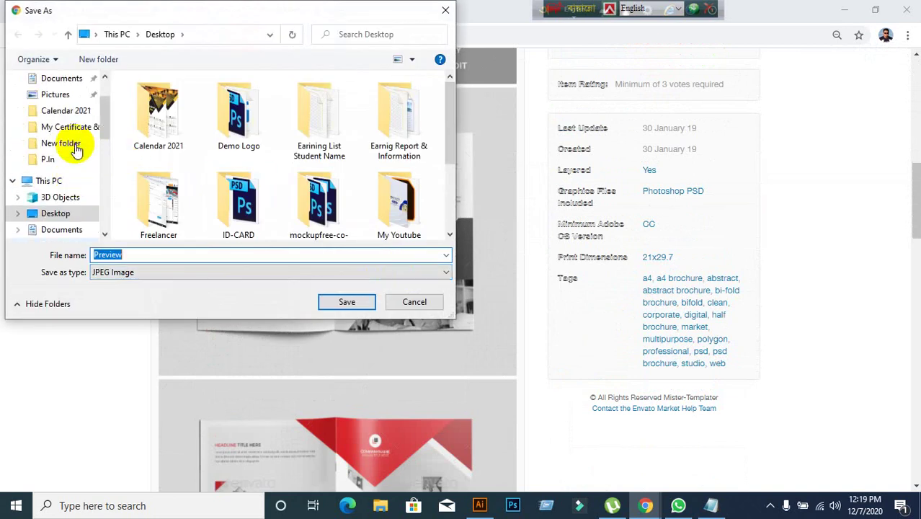
click(32, 105)
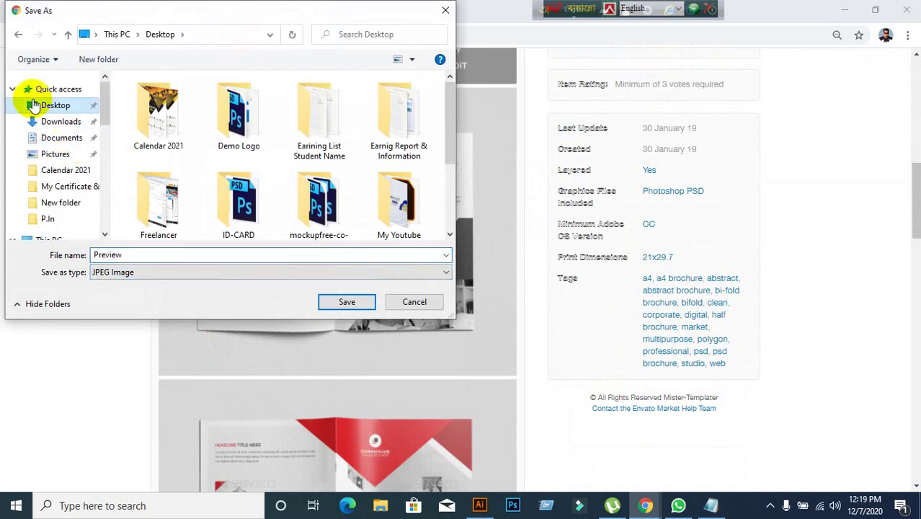
double_click(133, 256)
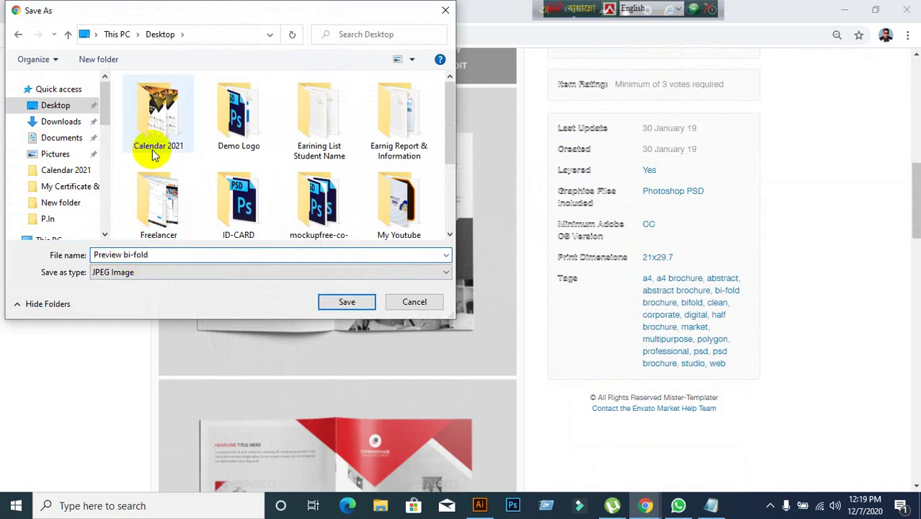
click(339, 302)
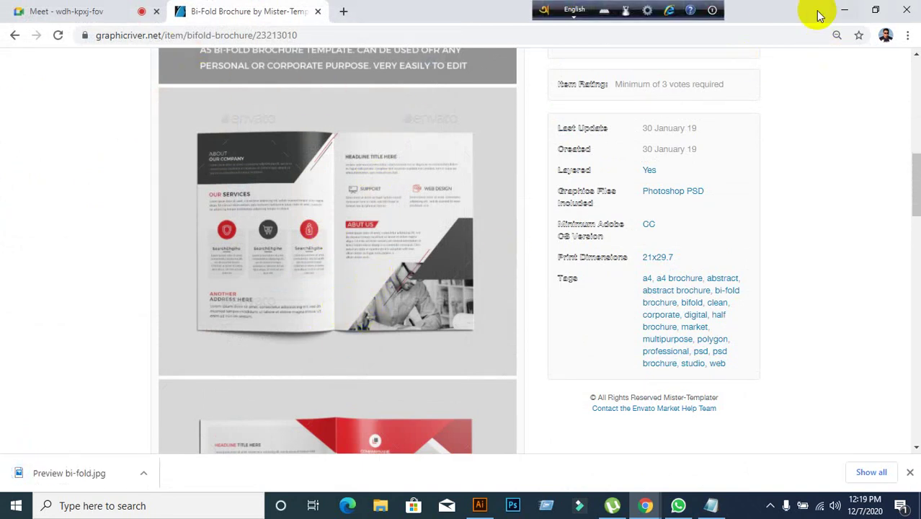
Minimize Chrome, move the Flyer31 icons up, and place Preview bi-fold in open desktop space.
click(851, 12)
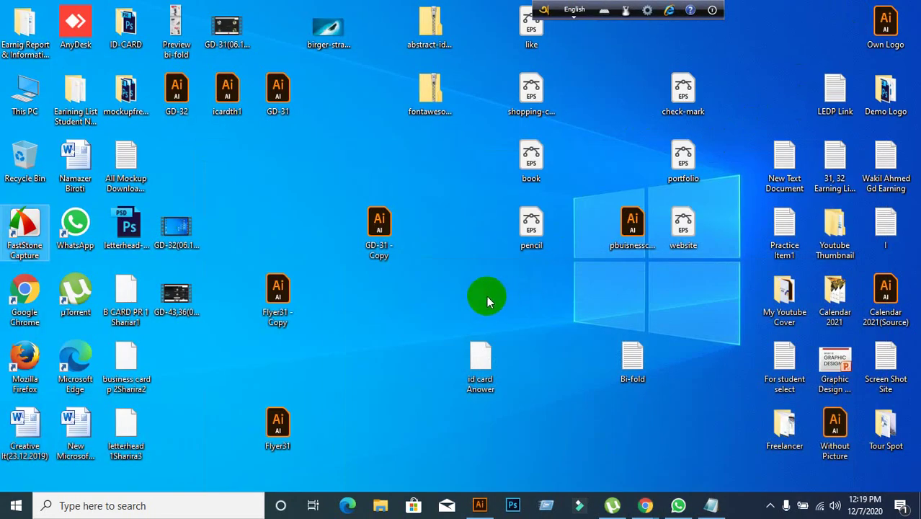
click(234, 41)
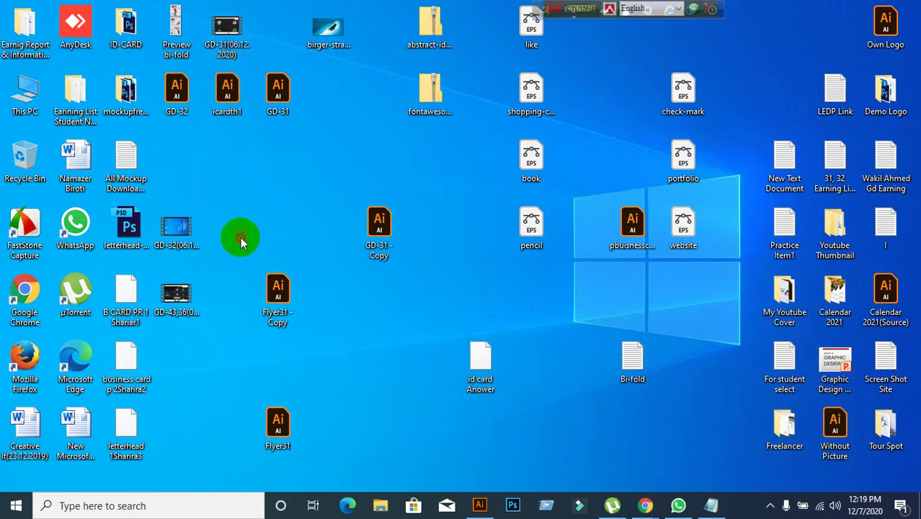
drag(243, 237, 316, 289)
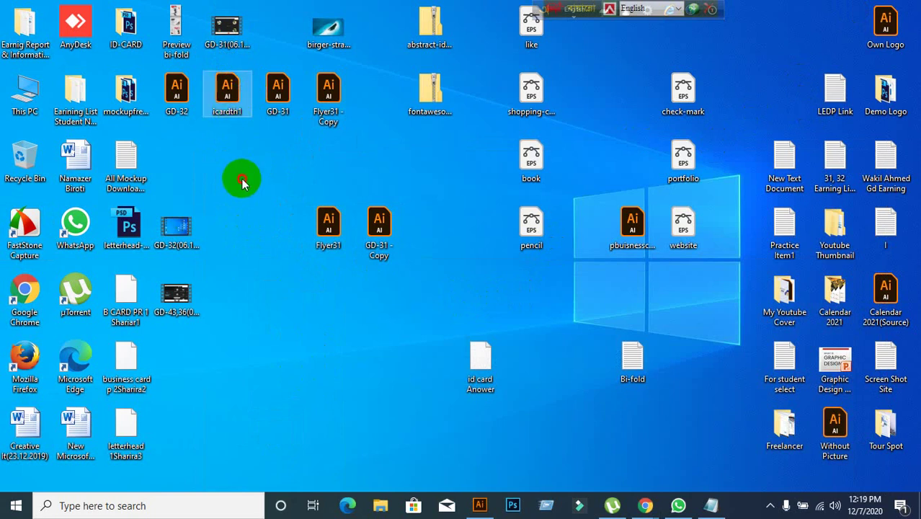
click(241, 240)
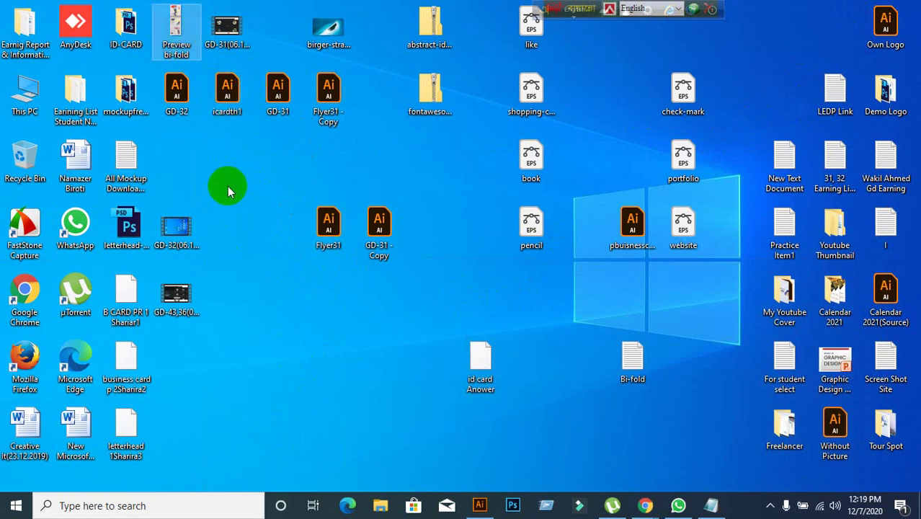
drag(171, 41, 322, 364)
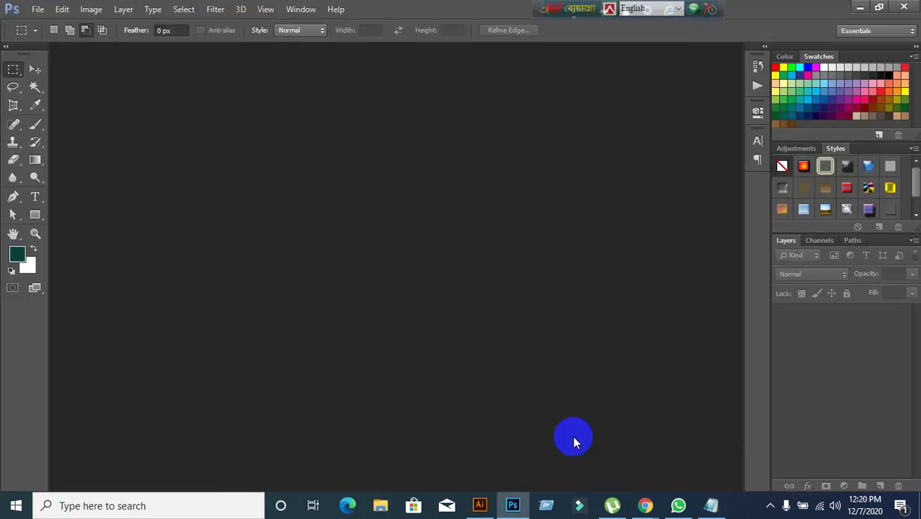
Open Preview bi-fold.jpg in Photoshop and zoom around the image.
click(861, 8)
drag(325, 364, 380, 5)
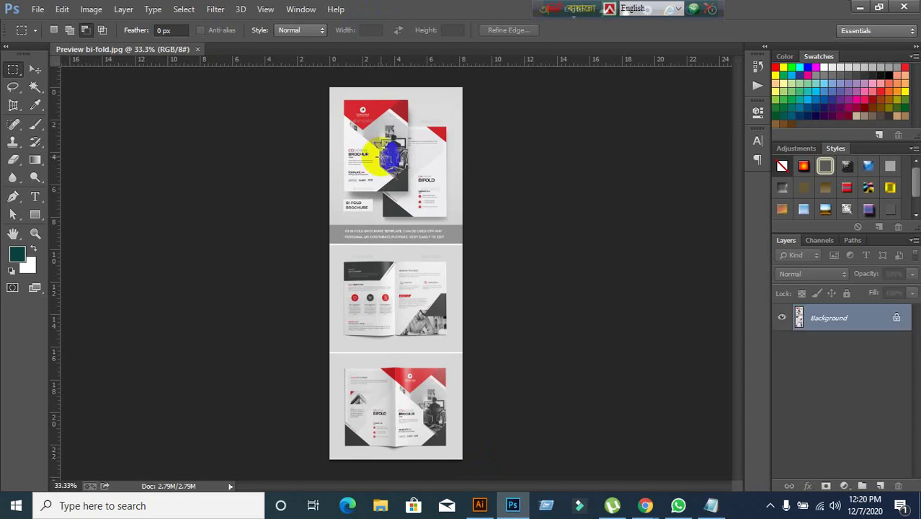
scroll(412, 164, up, 5)
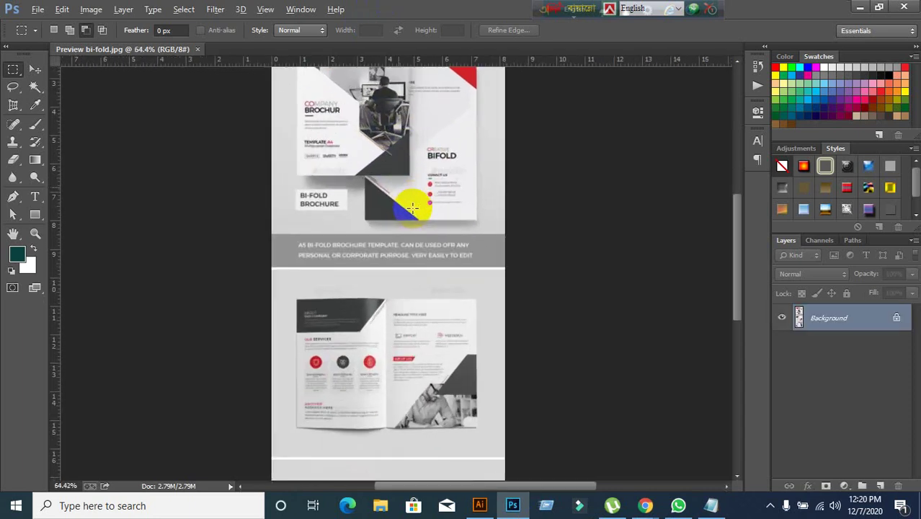
scroll(413, 211, up, 1)
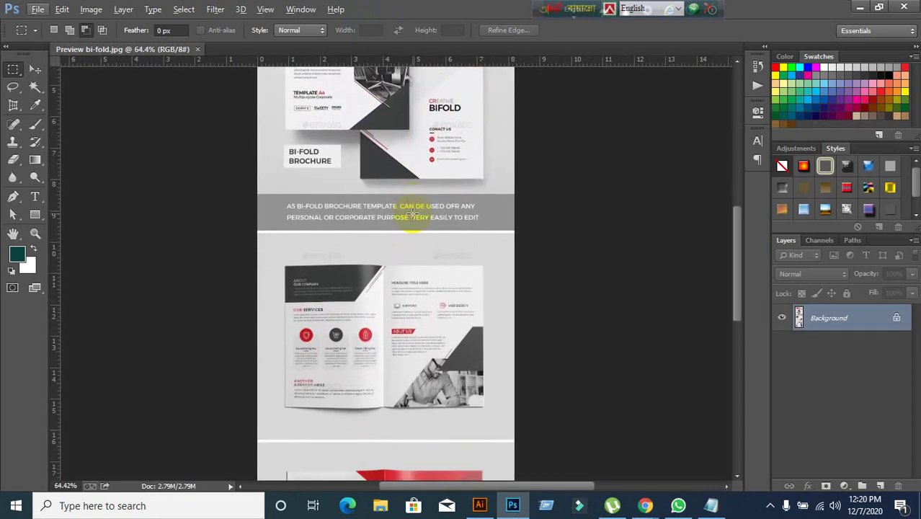
scroll(411, 207, down, 4)
scroll(396, 382, down, 1)
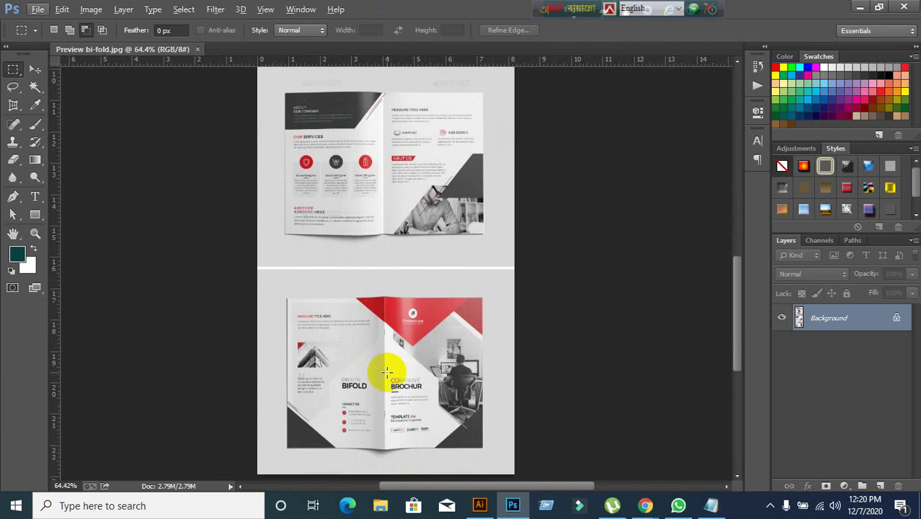
With the Move tool active, zoom and pan to frame the brochure's cover page.
click(34, 68)
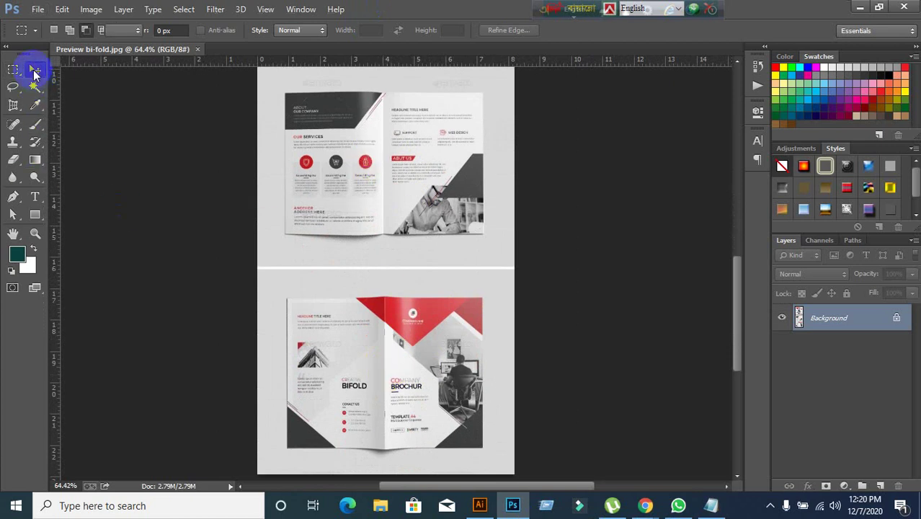
scroll(402, 391, up, 2)
scroll(402, 391, up, 1)
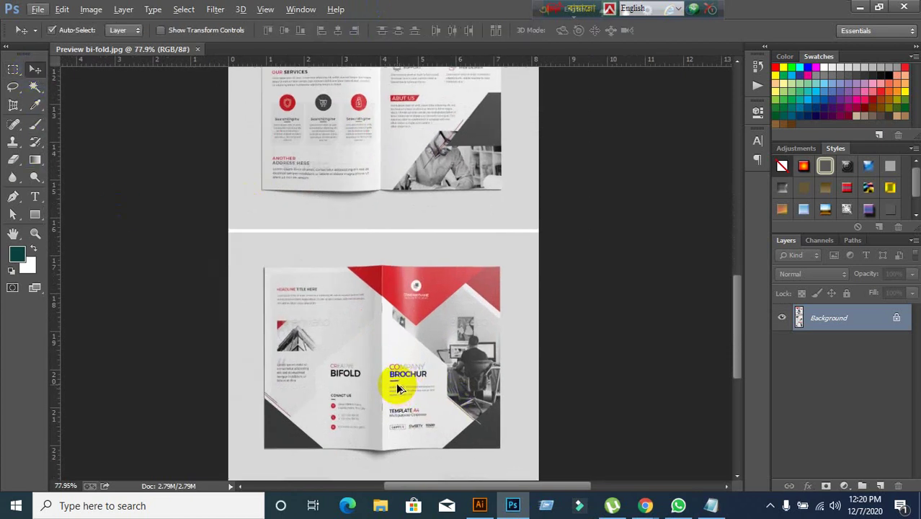
scroll(400, 292, up, 1)
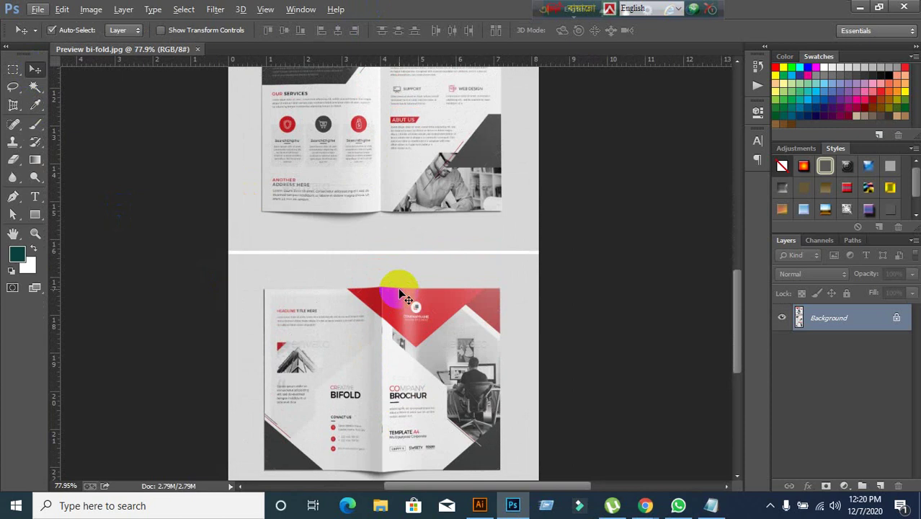
scroll(414, 346, down, 5)
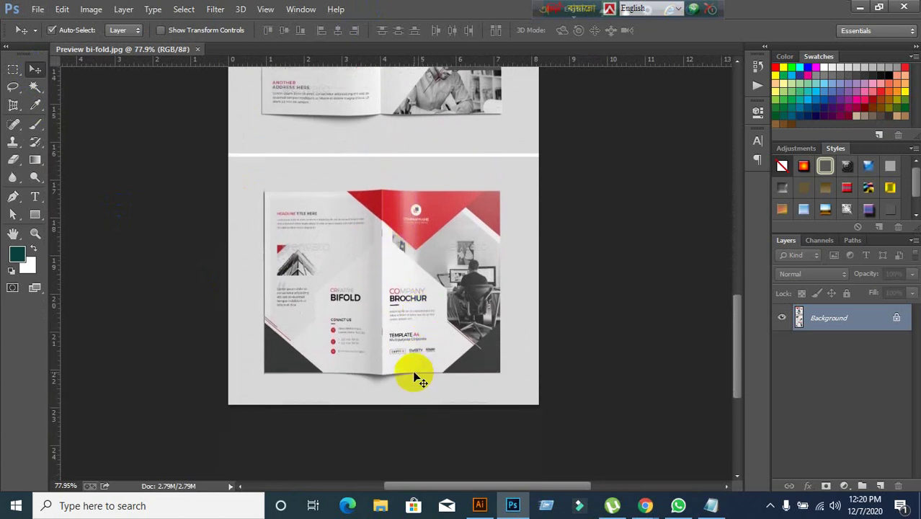
scroll(416, 378, up, 1)
scroll(422, 366, down, 2)
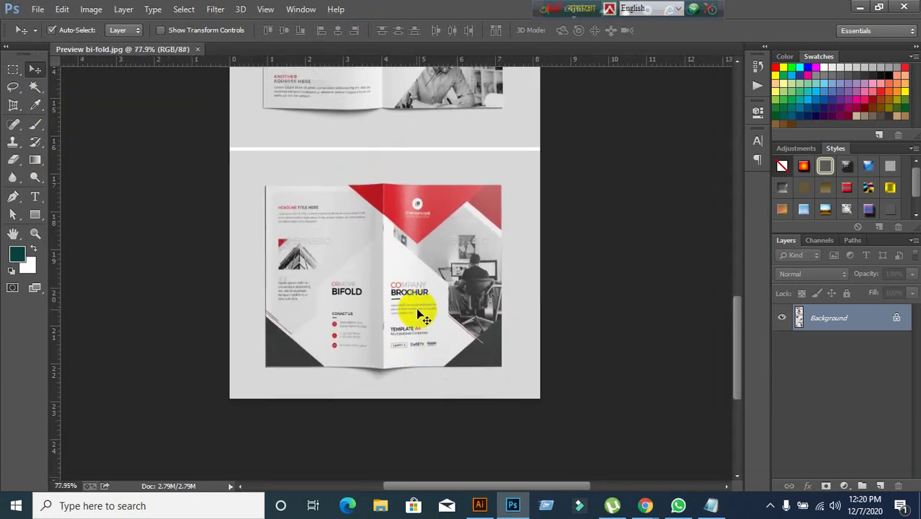
scroll(418, 288, up, 1)
drag(428, 356, 387, 371)
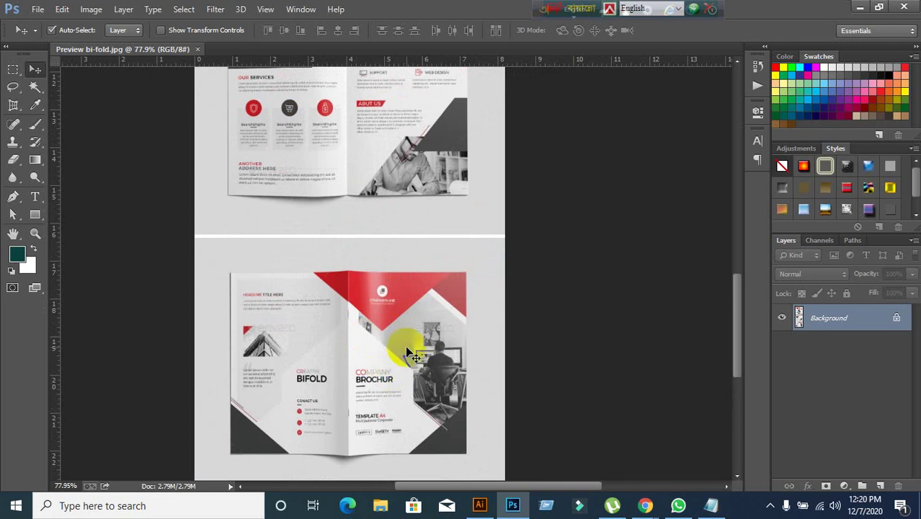
click(402, 297)
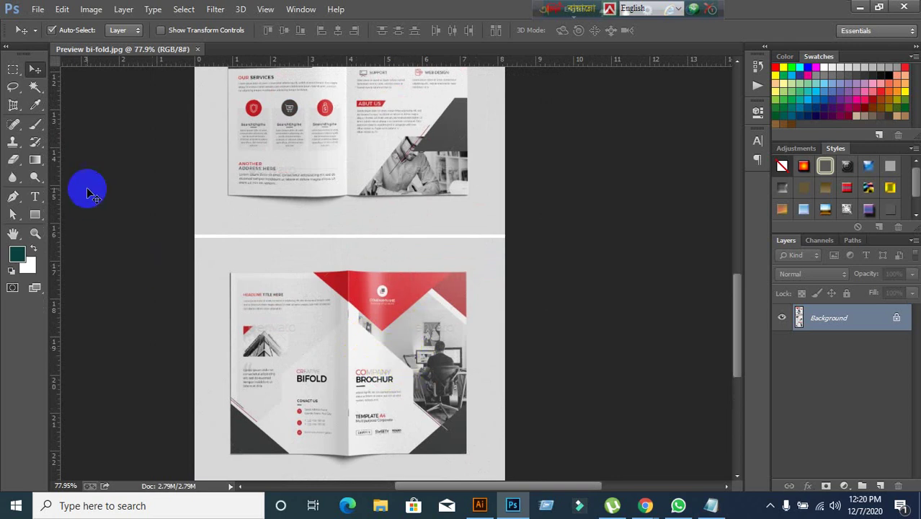
Brush a teal stroke over the cover photo, adjust brush opacity, and dismiss the locked-layer alert.
click(31, 129)
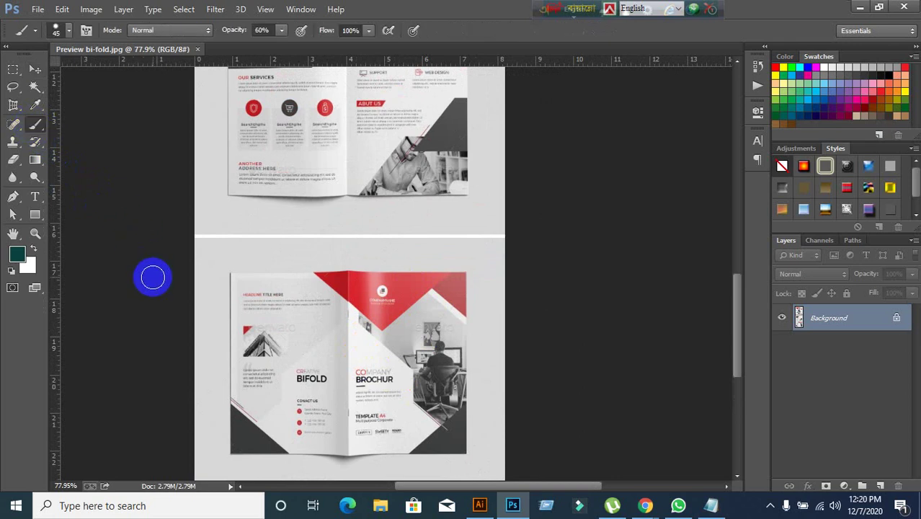
mouse_move(393, 337)
mouse_down()
mouse_move(422, 336)
mouse_move(434, 352)
mouse_move(412, 380)
mouse_up()
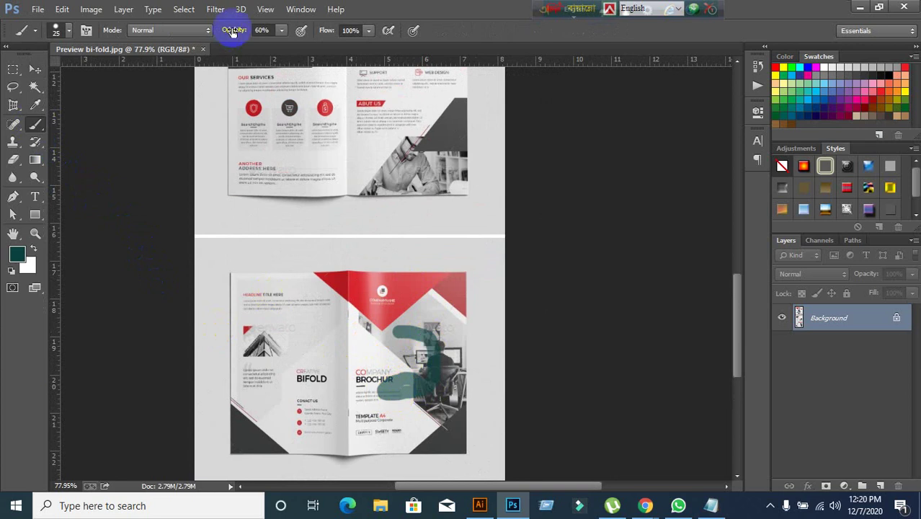
click(281, 32)
drag(255, 31, 248, 32)
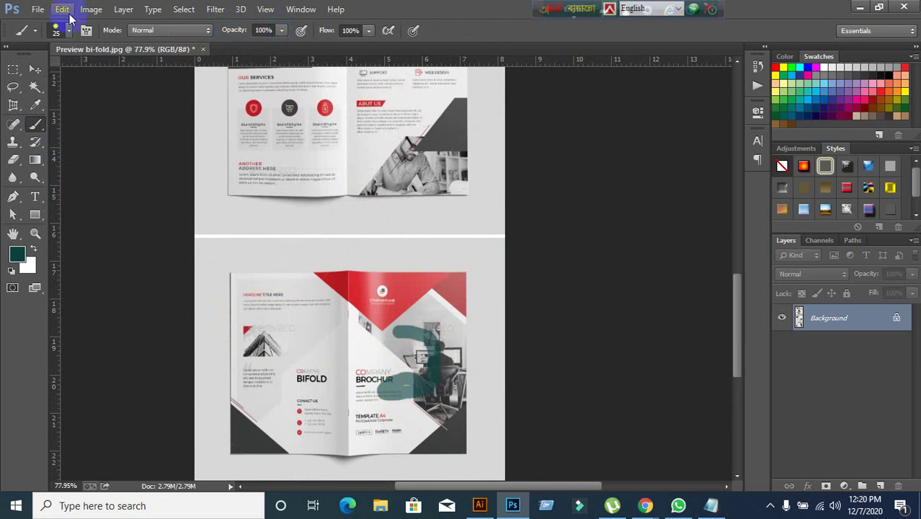
click(33, 69)
drag(405, 414, 404, 380)
click(470, 200)
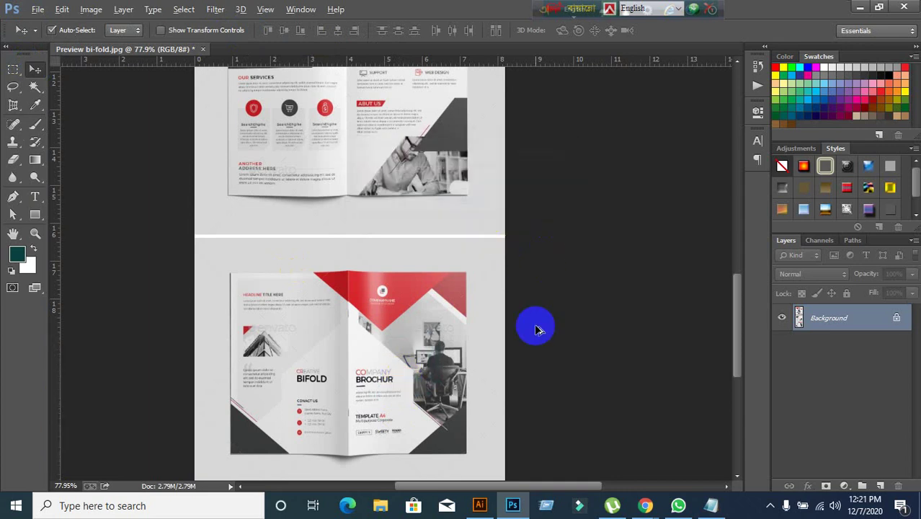
Brush marks over both cover panels and both inner-spread panels, then return to Illustrator.
click(34, 123)
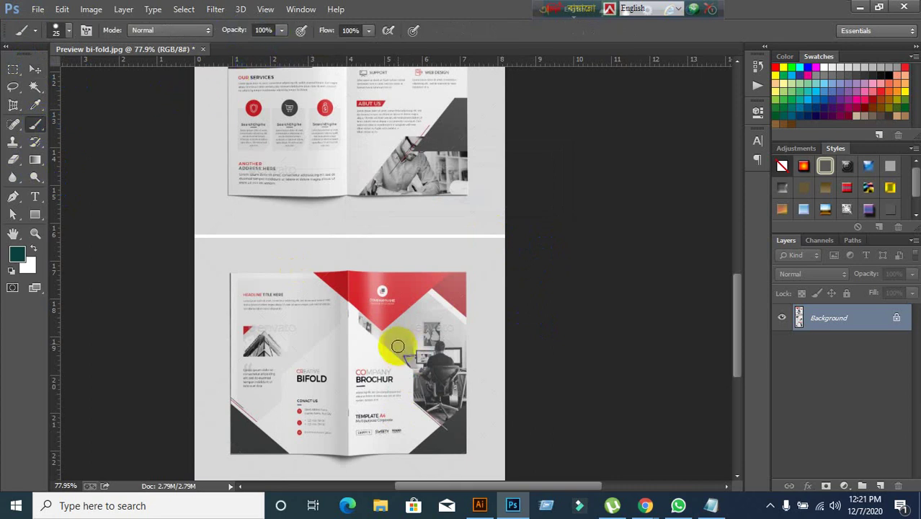
mouse_move(397, 329)
mouse_down()
mouse_move(433, 356)
mouse_move(426, 389)
mouse_move(413, 390)
mouse_move(414, 375)
mouse_move(435, 378)
mouse_move(411, 389)
mouse_up()
mouse_move(368, 357)
mouse_down()
mouse_move(425, 415)
mouse_move(433, 403)
mouse_move(415, 335)
mouse_up()
scroll(339, 317, up, 1)
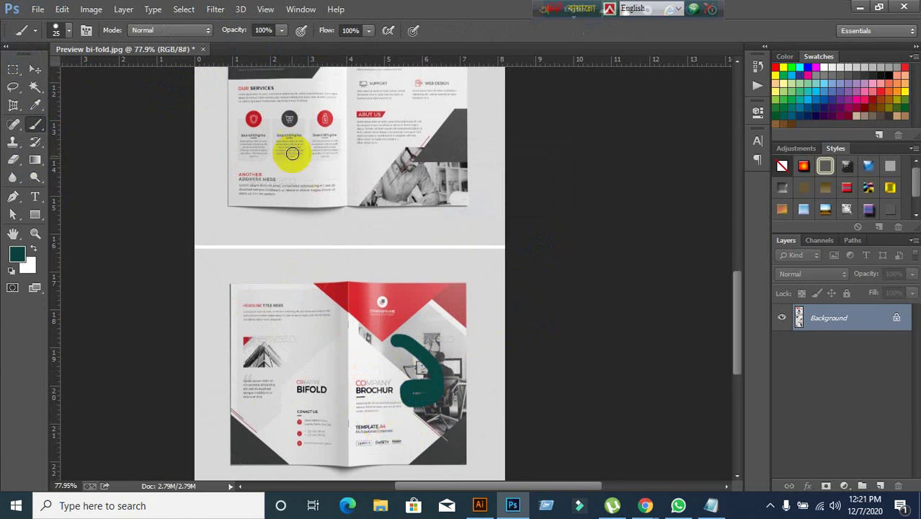
scroll(278, 158, up, 1)
mouse_move(265, 107)
mouse_down()
mouse_move(287, 165)
mouse_move(271, 171)
mouse_move(311, 189)
mouse_up()
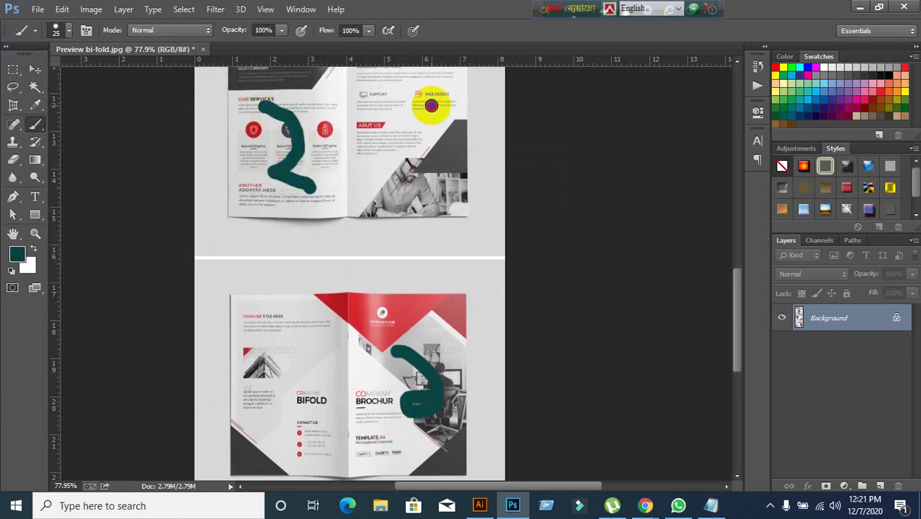
mouse_move(430, 105)
mouse_down()
mouse_move(375, 142)
mouse_move(362, 97)
mouse_up()
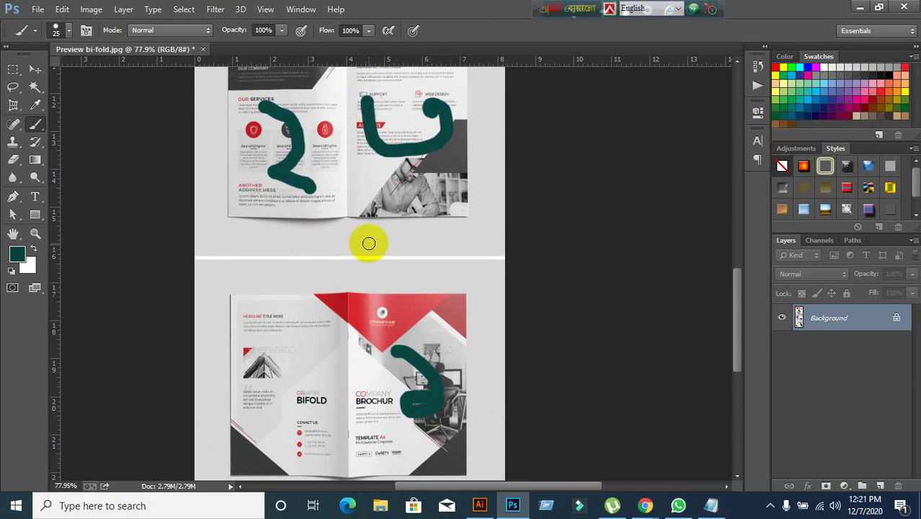
mouse_move(293, 373)
mouse_down()
mouse_move(268, 343)
mouse_move(312, 387)
mouse_move(313, 400)
mouse_move(269, 400)
mouse_move(302, 360)
mouse_up()
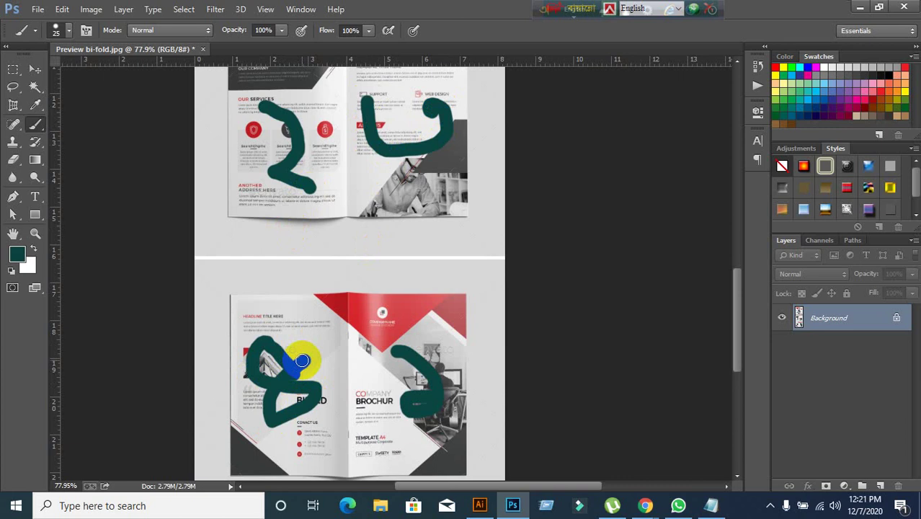
scroll(317, 356, down, 2)
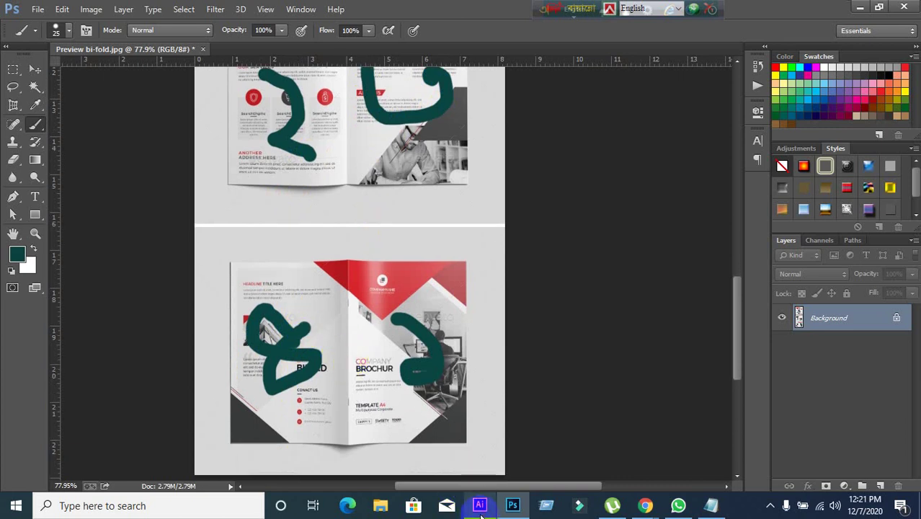
click(479, 506)
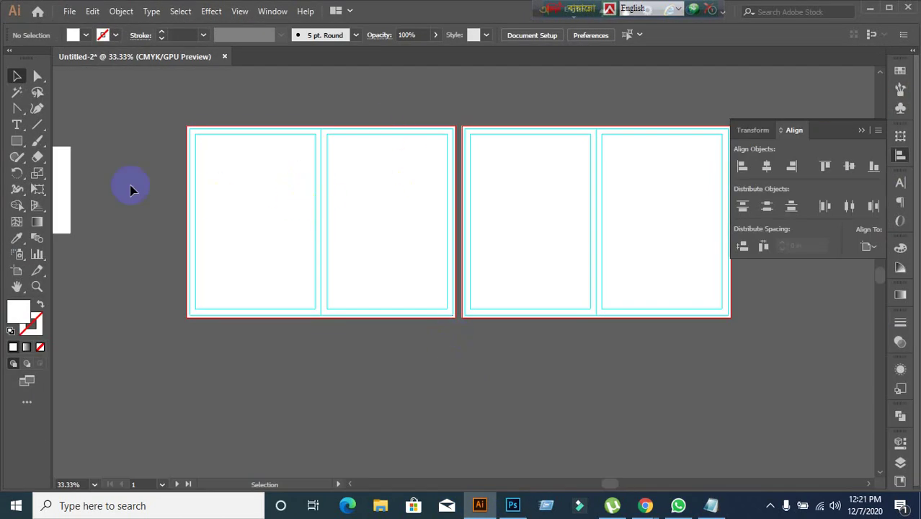
Set up the Paintbrush with a yellow fill and no stroke.
click(38, 141)
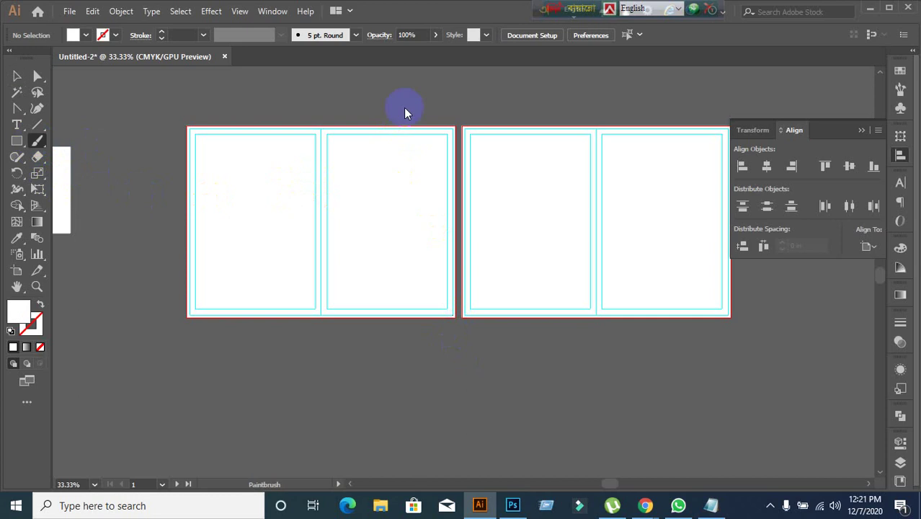
key(shift+x)
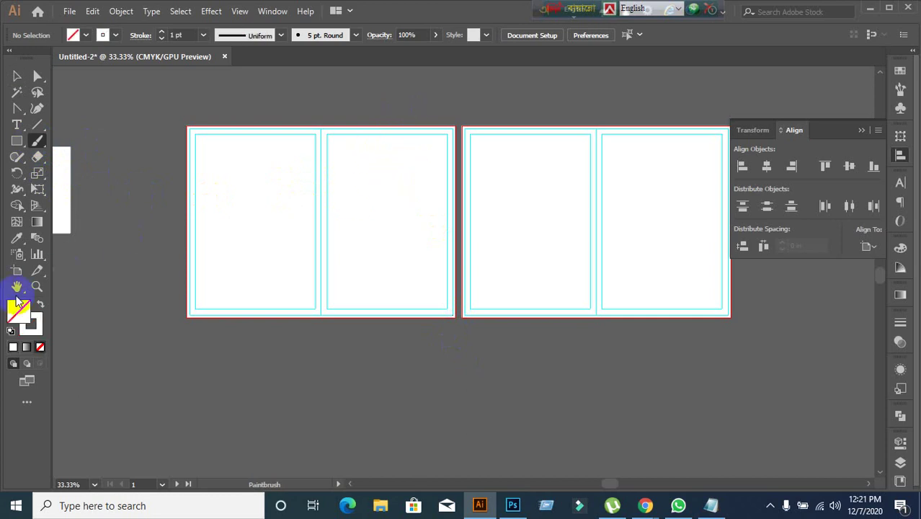
click(32, 332)
click(40, 346)
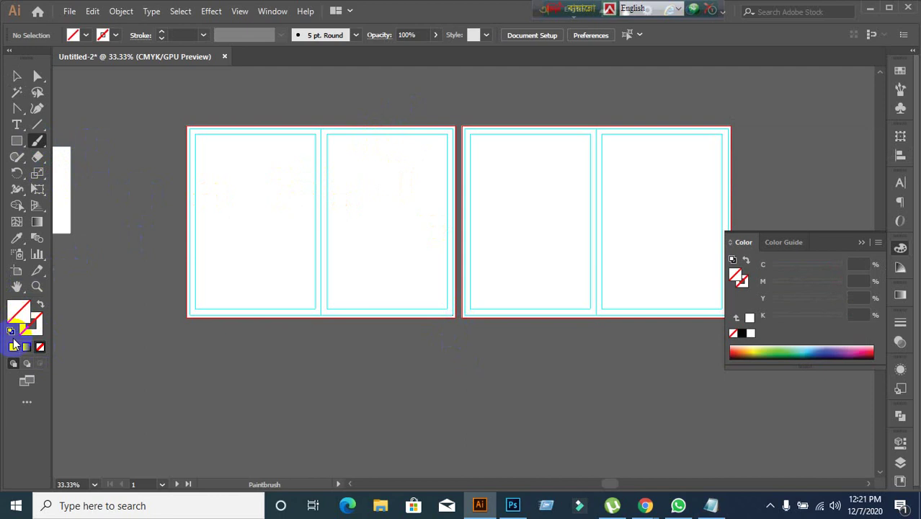
click(12, 348)
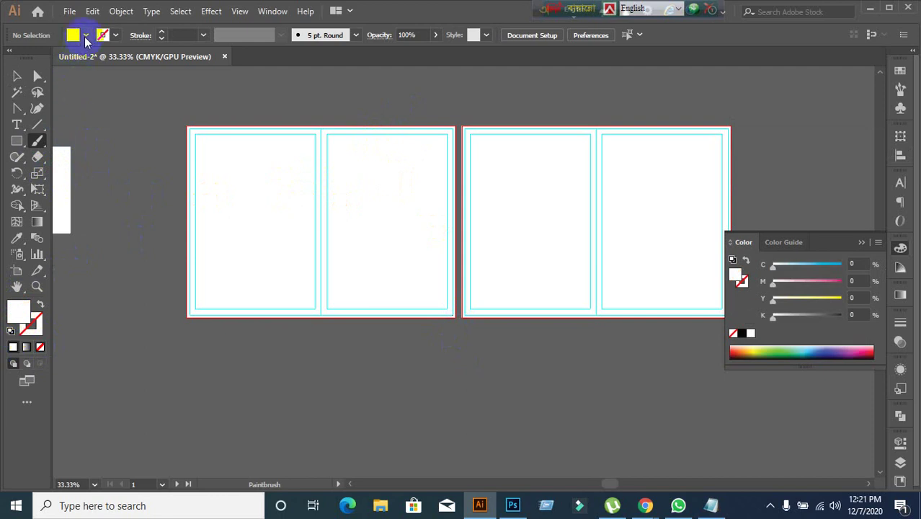
click(83, 35)
click(56, 57)
key(Escape)
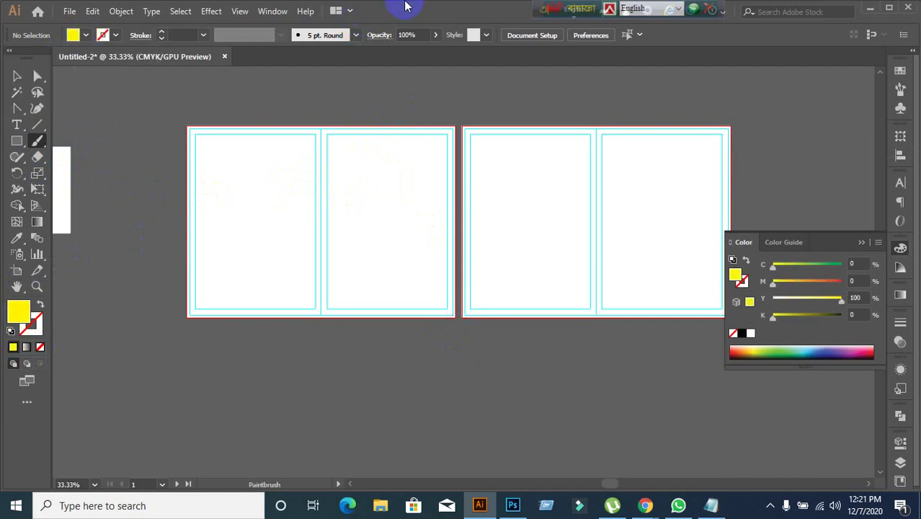
Paint yellow numbers on all four pages, including an 8 on the first and 6 on the fourth.
mouse_move(369, 164)
mouse_down()
mouse_move(368, 209)
mouse_move(386, 191)
mouse_up()
key(shift+x)
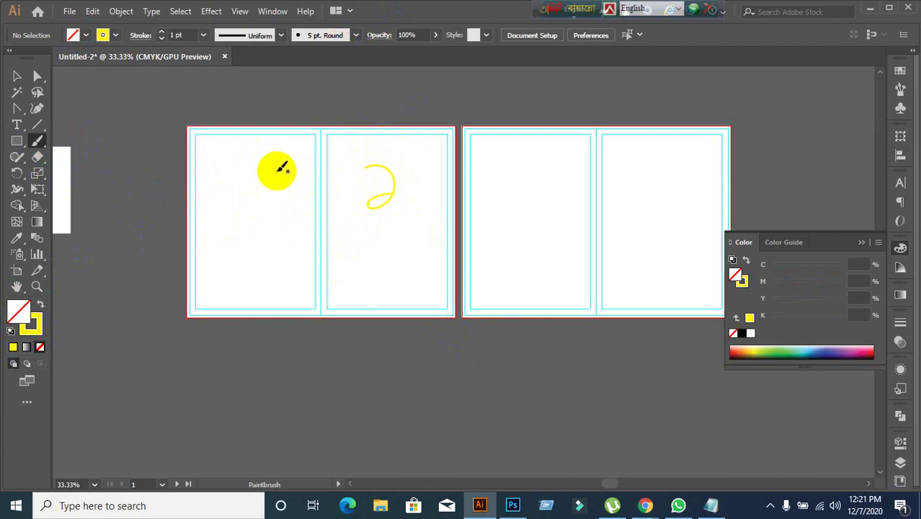
mouse_move(261, 169)
mouse_down()
mouse_move(272, 230)
mouse_move(253, 231)
mouse_move(288, 165)
mouse_up()
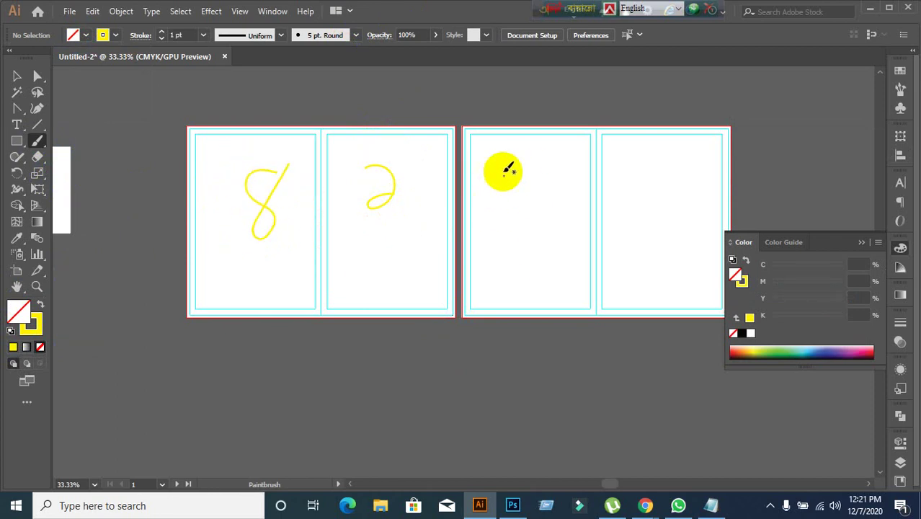
mouse_move(525, 181)
mouse_down()
mouse_move(520, 209)
mouse_move(530, 219)
mouse_up()
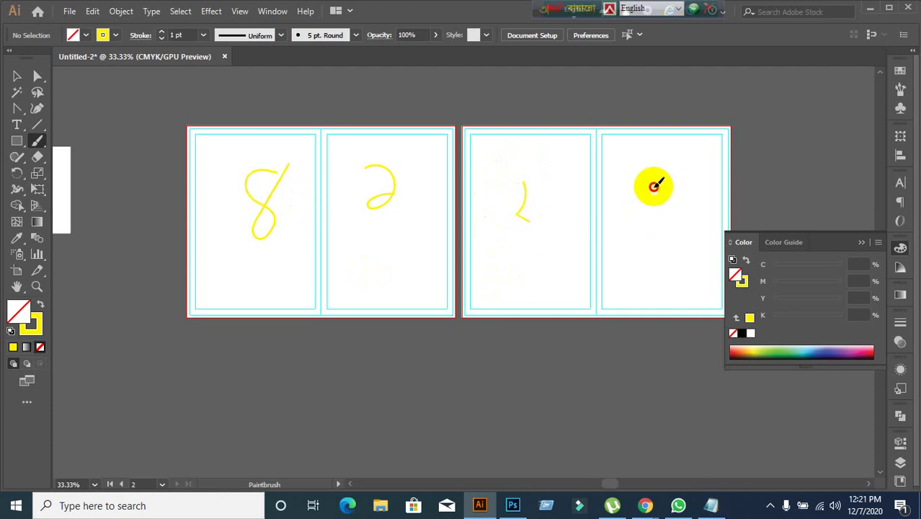
mouse_move(651, 190)
mouse_down()
mouse_move(667, 212)
mouse_move(636, 183)
mouse_up()
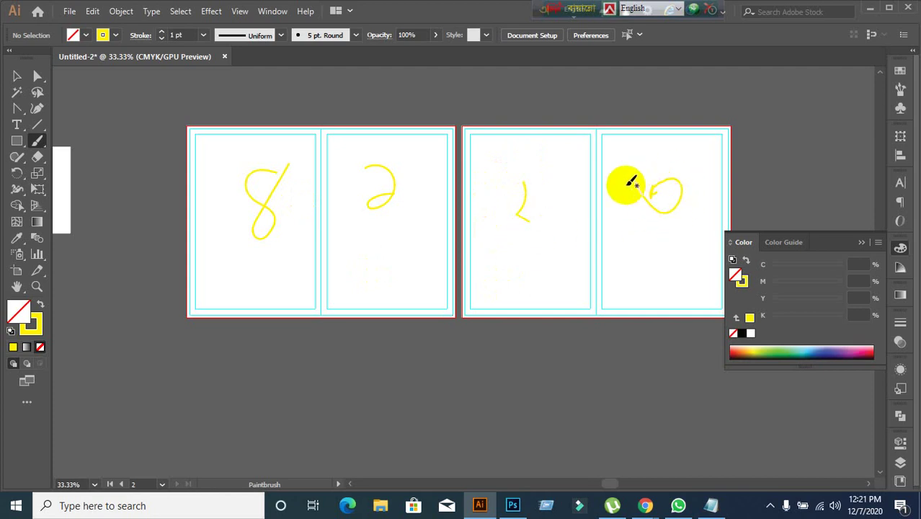
mouse_move(646, 504)
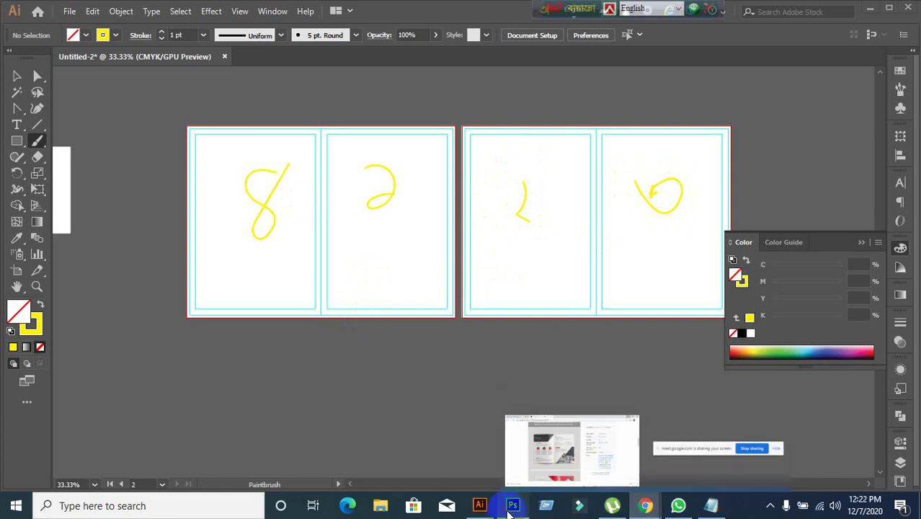
click(513, 505)
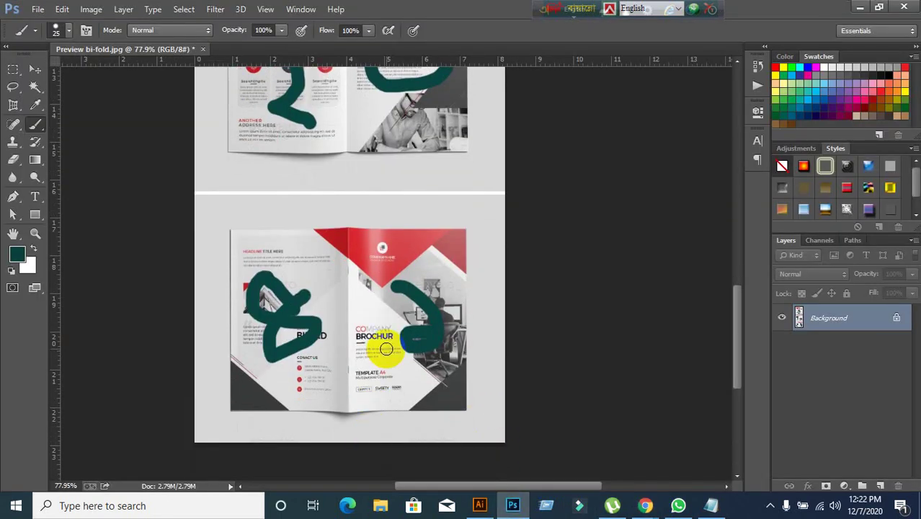
Undo the four green brush scribbles with Ctrl+Alt+Z and zoom over the clean preview.
click(34, 69)
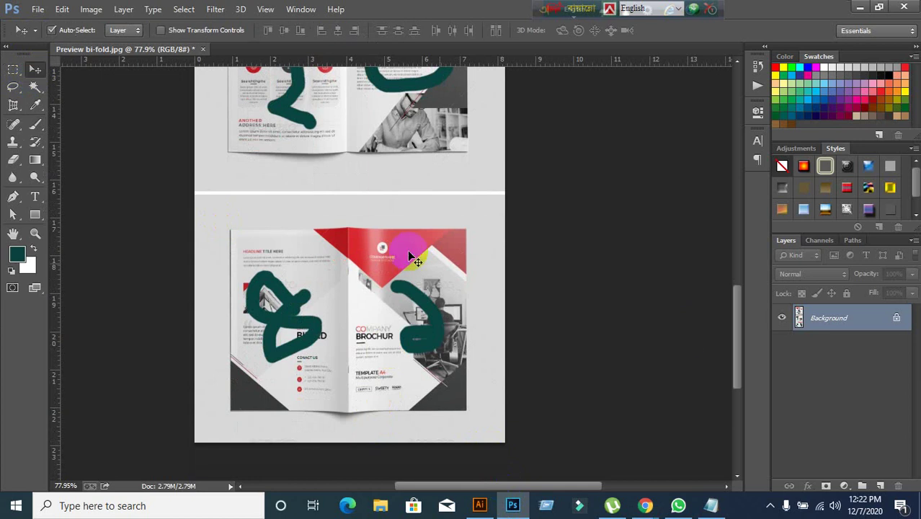
key(ctrl+alt+z)
key(ctrl+alt+z)
key(ctrl+alt+z)
key(ctrl+alt+z)
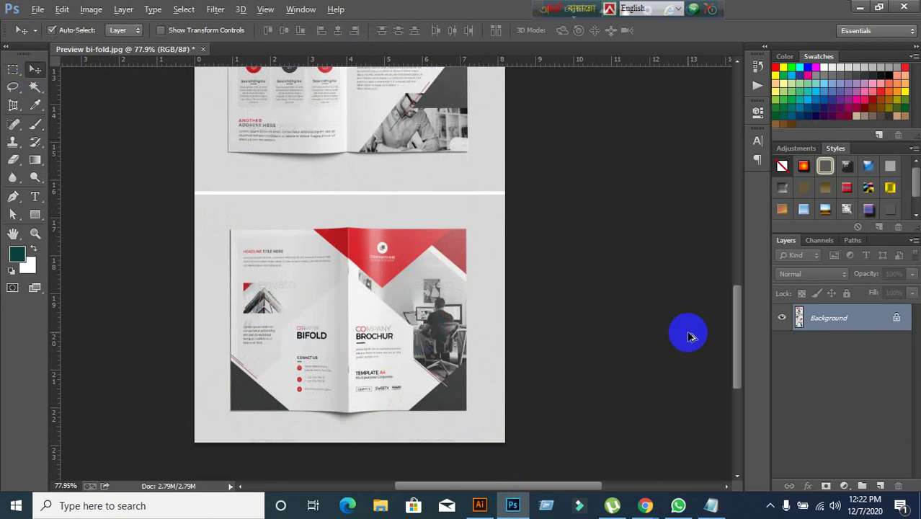
scroll(410, 389, up, 1)
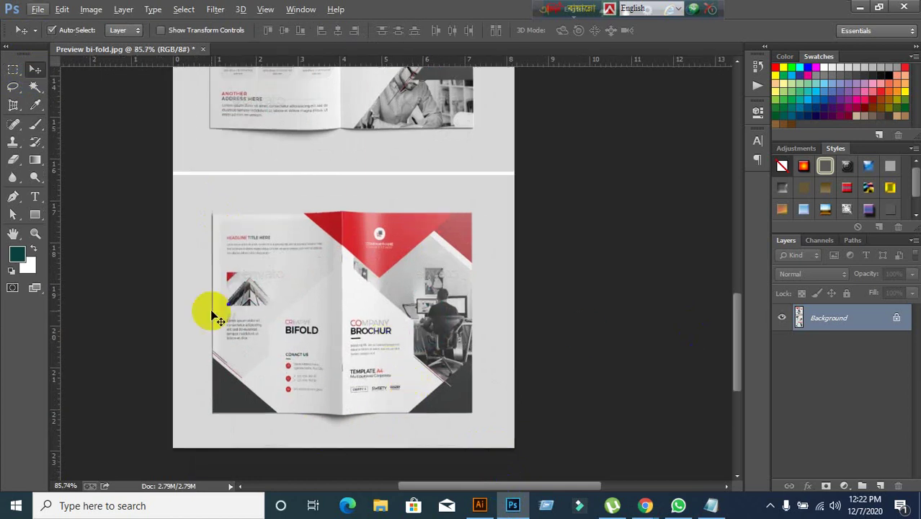
scroll(259, 353, up, 3)
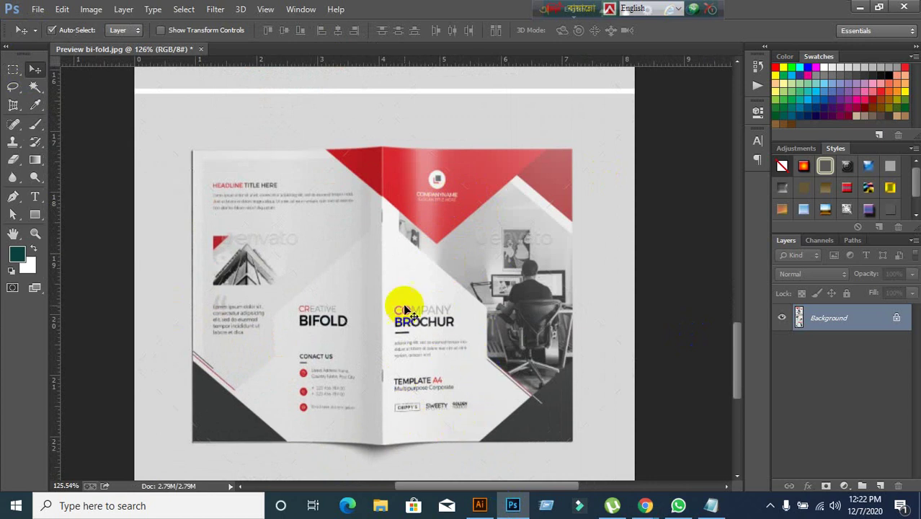
scroll(461, 393, up, 1)
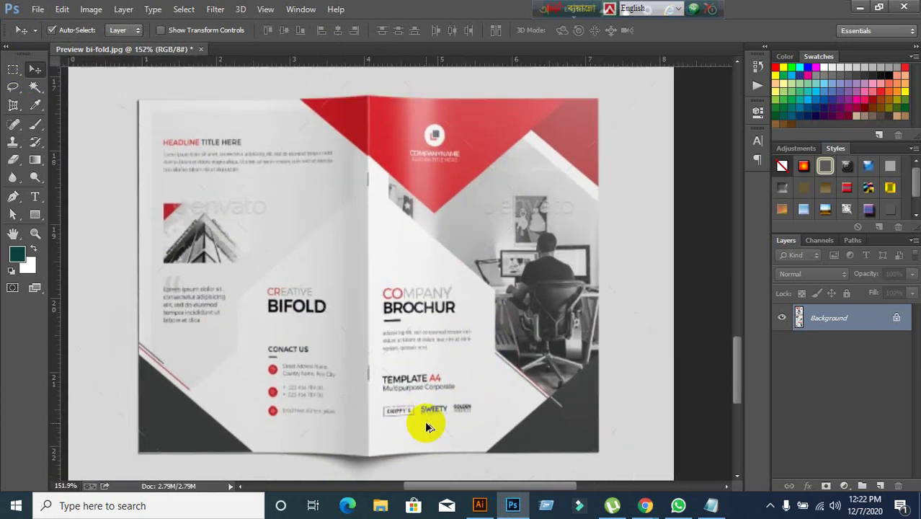
scroll(449, 367, down, 3)
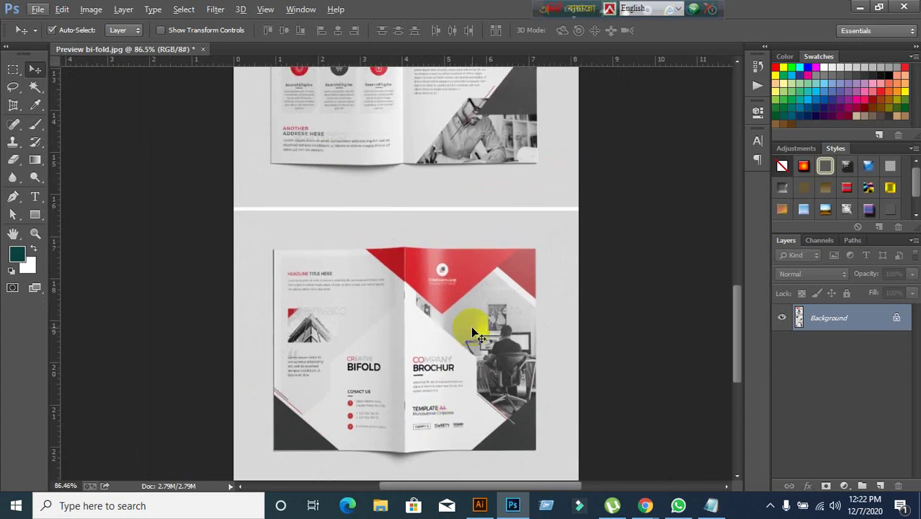
scroll(470, 328, up, 3)
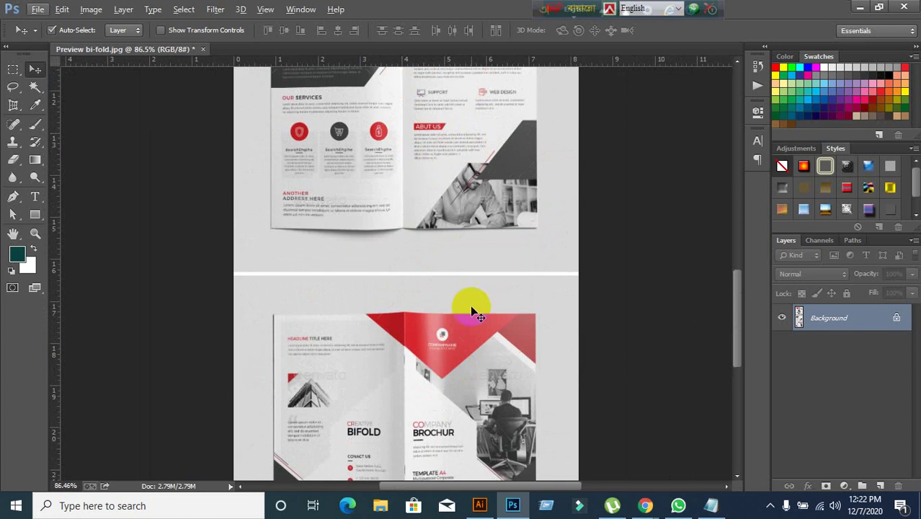
scroll(463, 345, down, 5)
scroll(413, 411, up, 1)
scroll(395, 400, up, 3)
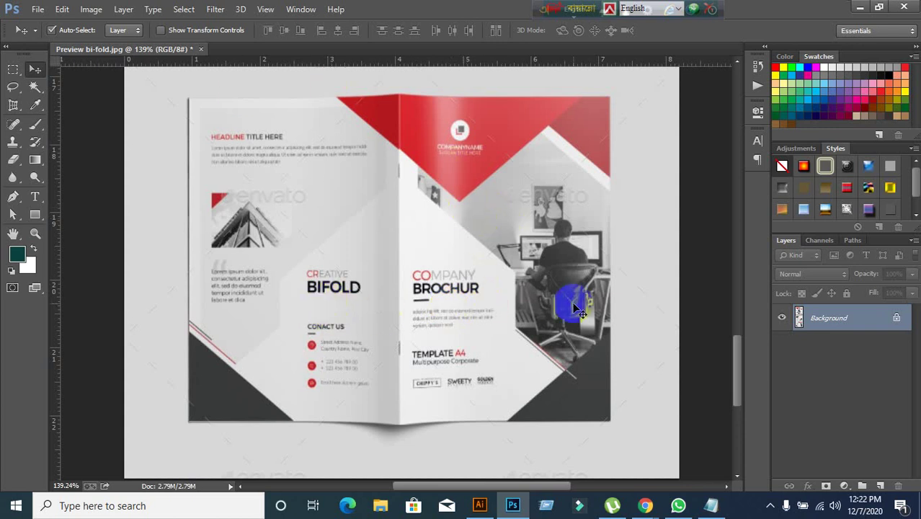
scroll(577, 309, down, 5)
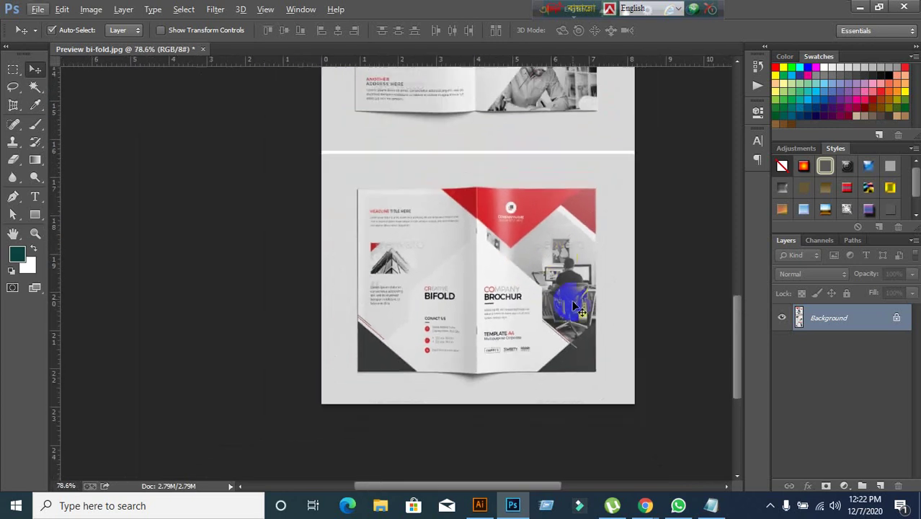
scroll(551, 253, down, 2)
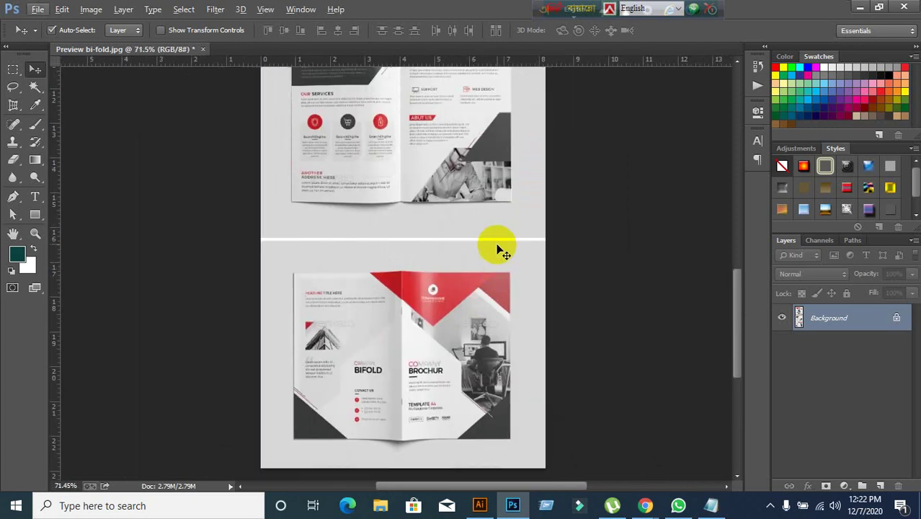
scroll(423, 332, up, 2)
scroll(414, 342, down, 3)
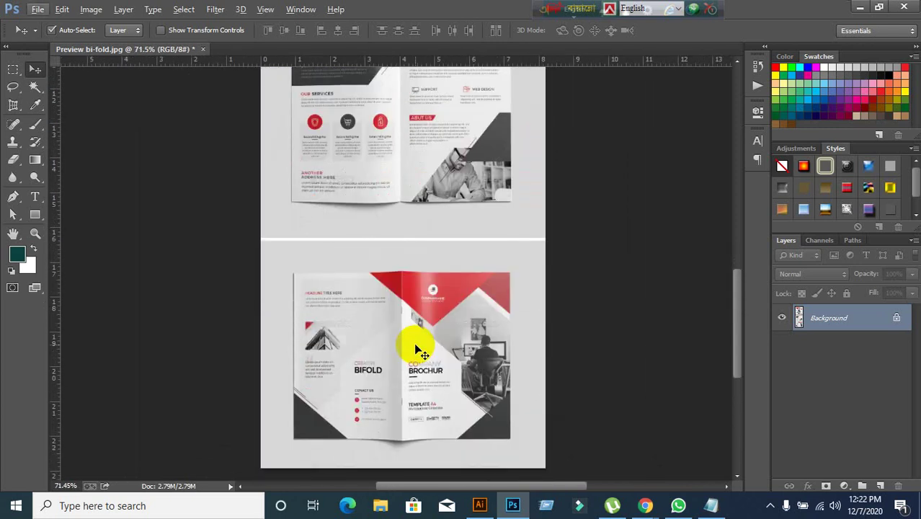
scroll(406, 372, up, 2)
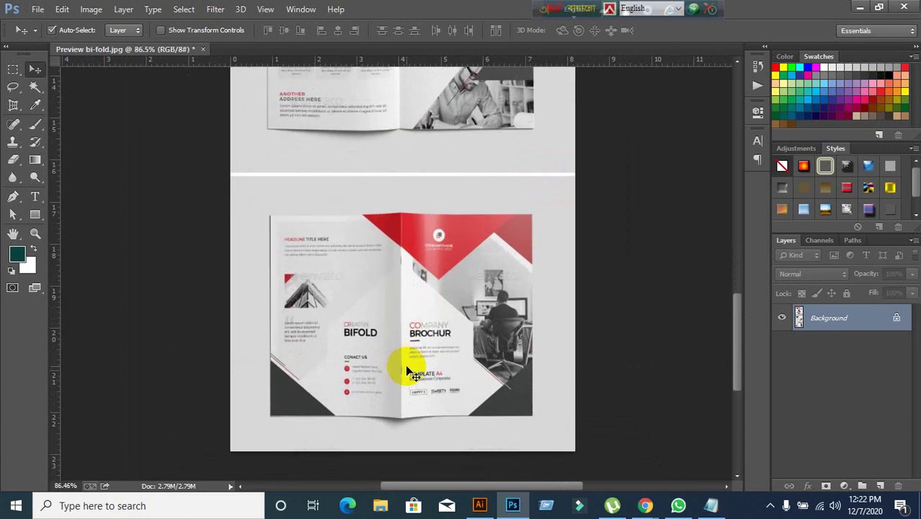
scroll(406, 371, up, 3)
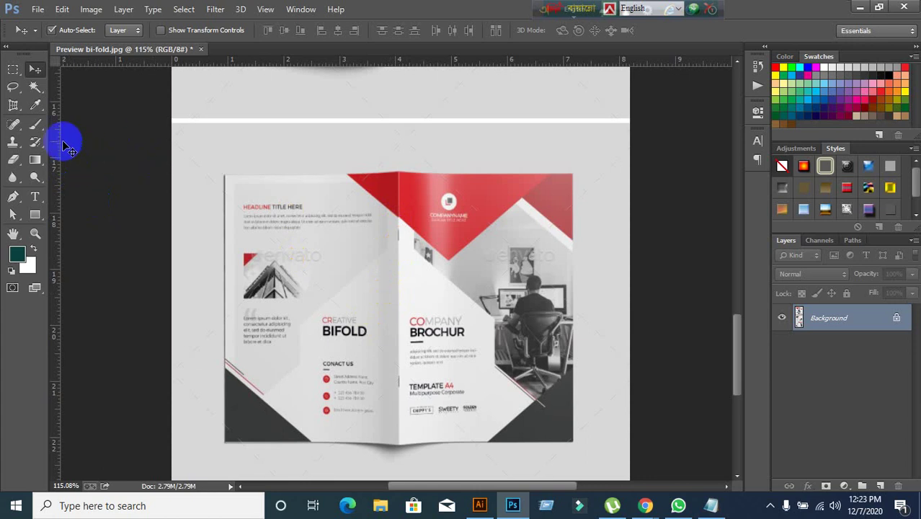
drag(11, 109, 57, 120)
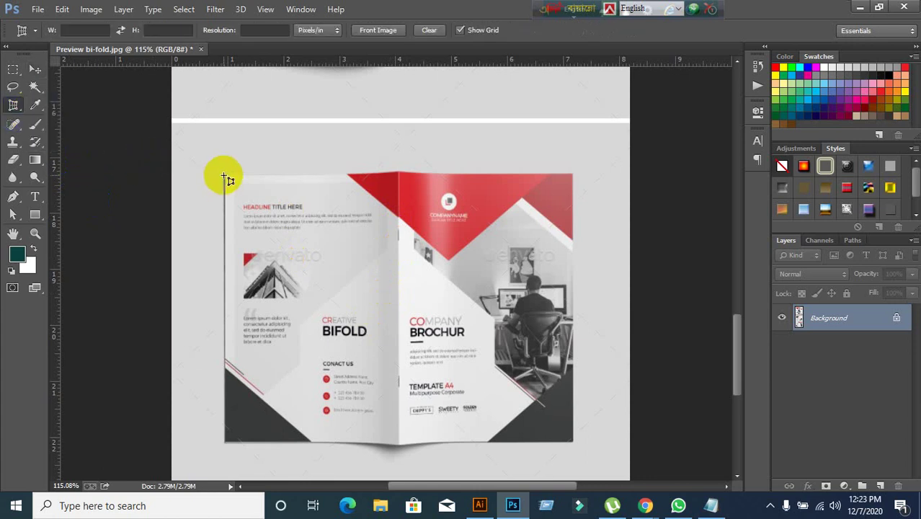
Perspective-crop the brochure cover to its four corners.
click(223, 175)
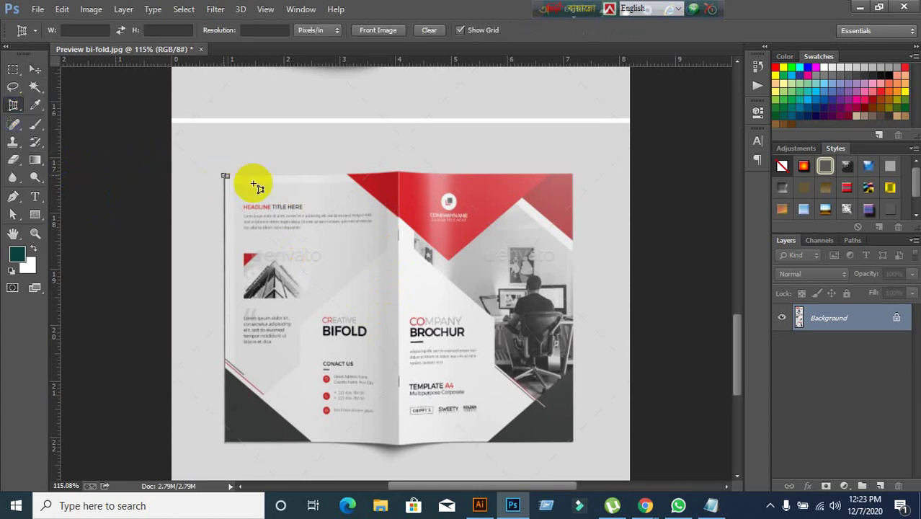
click(572, 175)
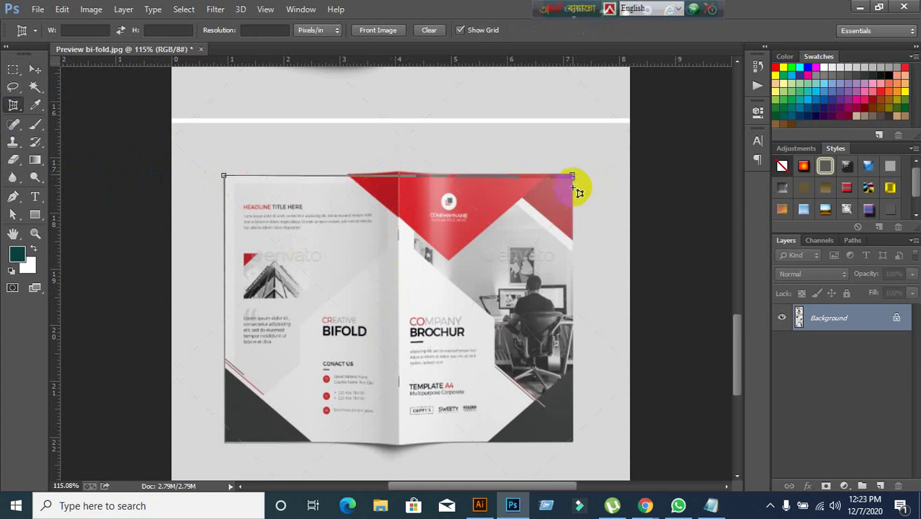
click(572, 439)
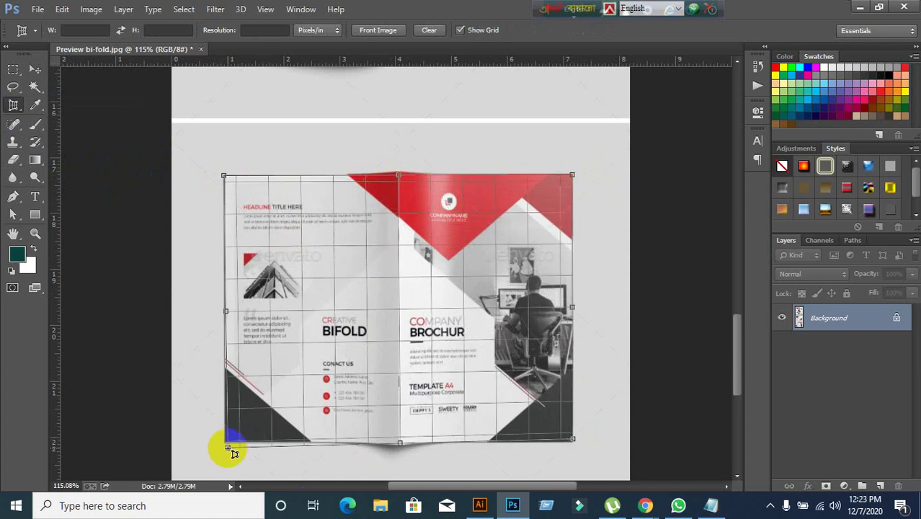
click(222, 444)
drag(219, 445, 223, 444)
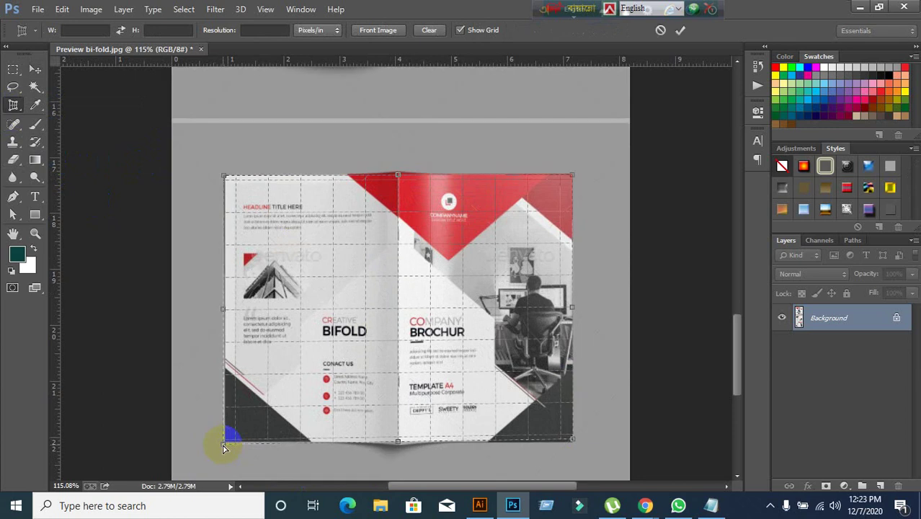
click(680, 34)
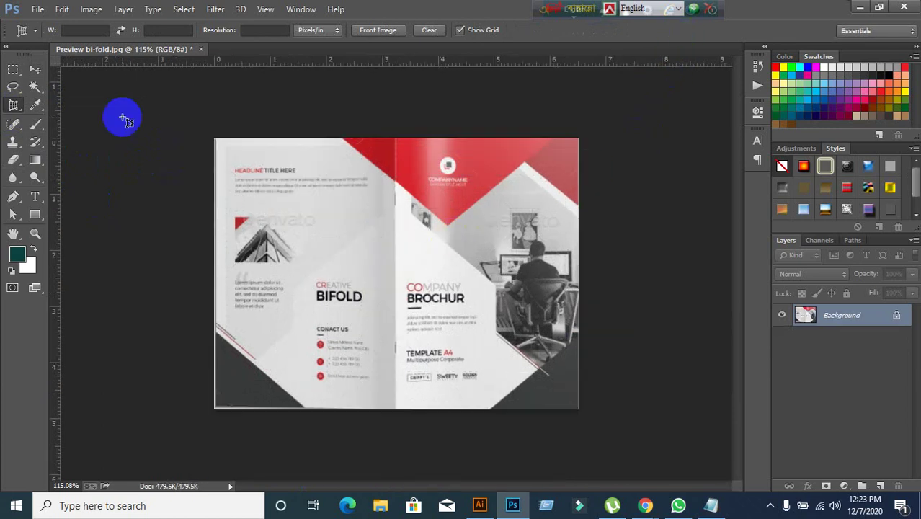
Save the cropped cover for web as a quality-100 JPEG named Uppurer on the Desktop.
click(37, 70)
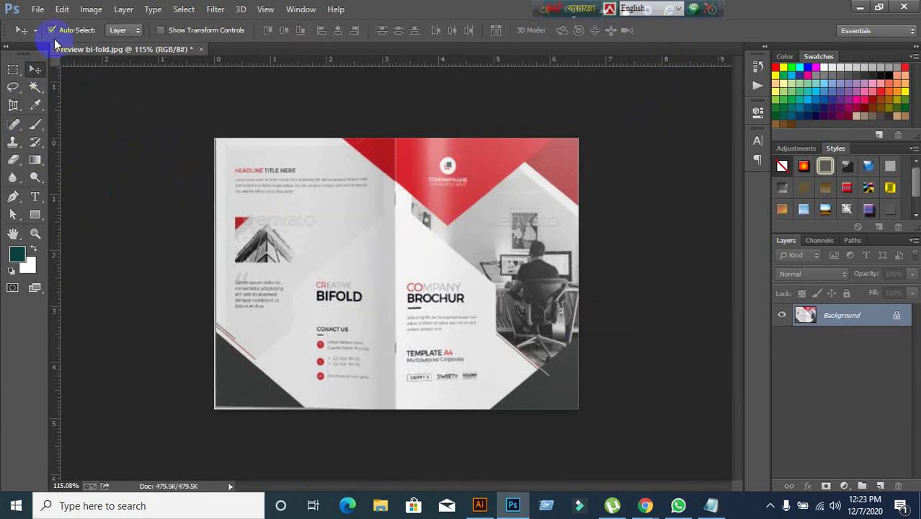
click(37, 9)
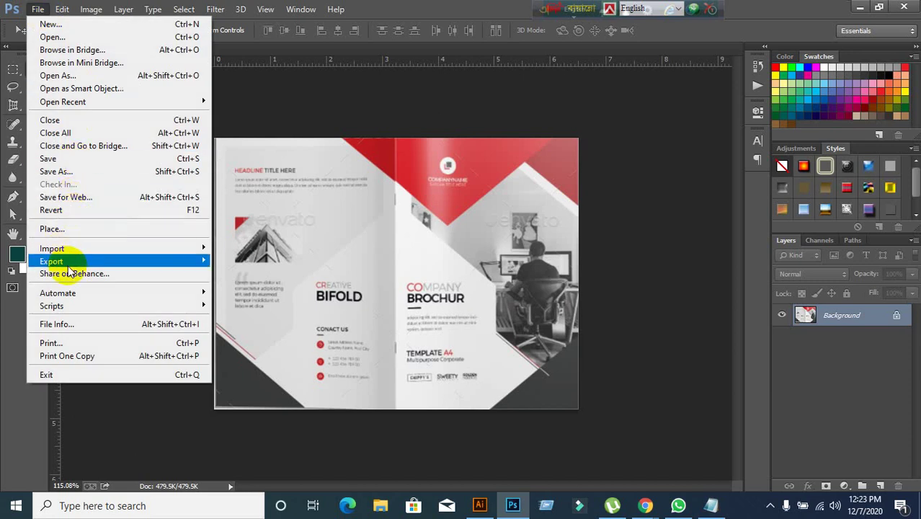
click(81, 198)
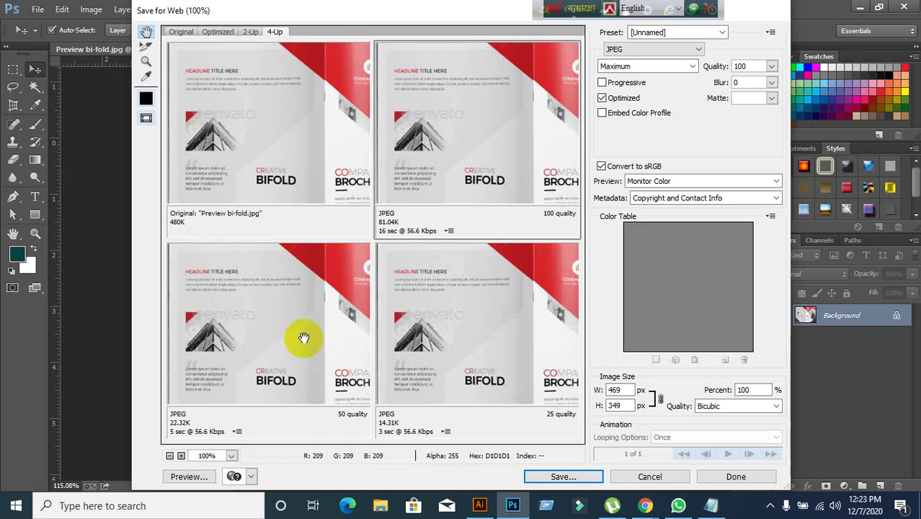
click(542, 479)
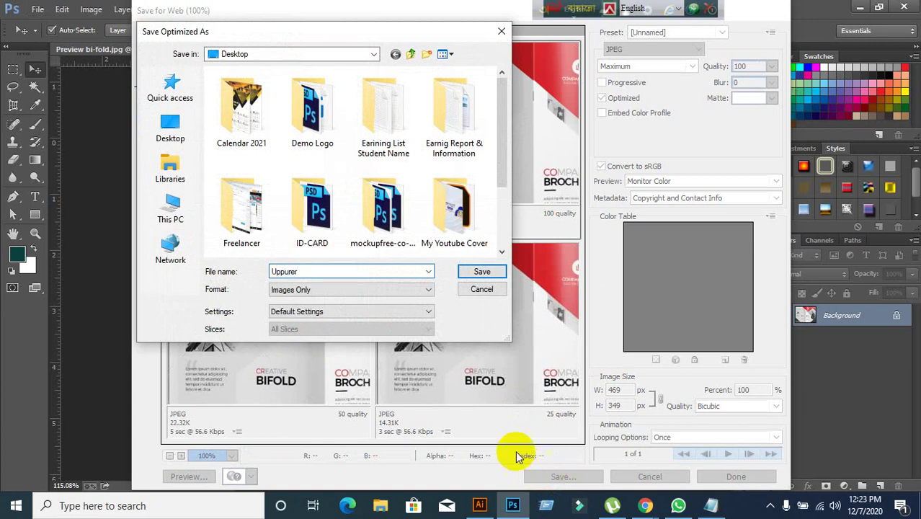
click(171, 129)
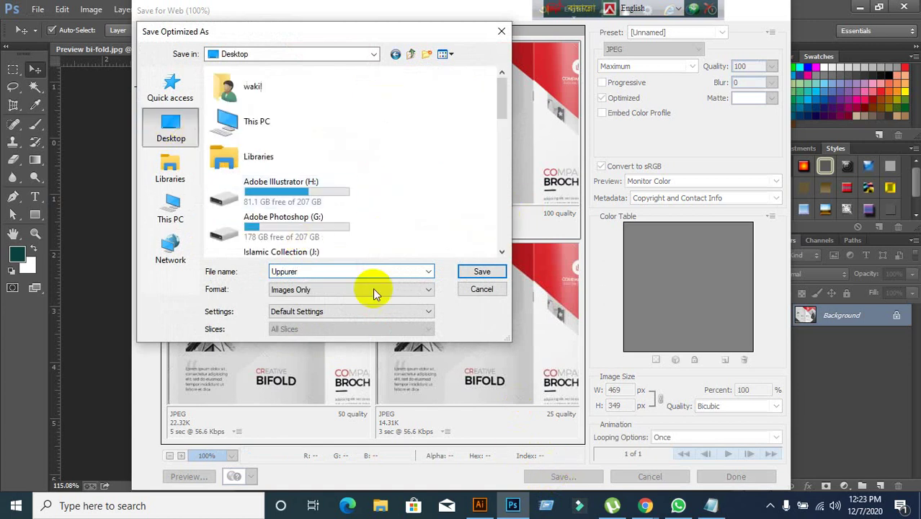
click(471, 276)
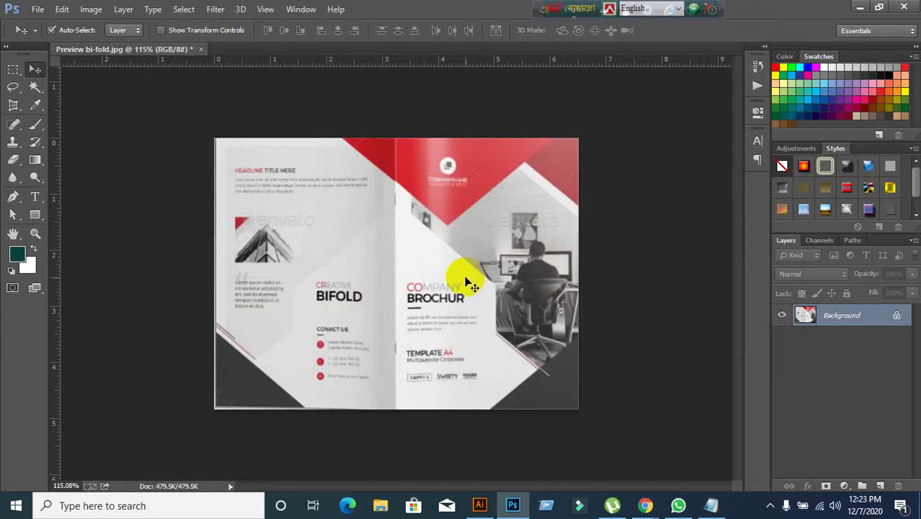
Undo the crop to restore the full brochure preview and zoom to the inner spread.
key(ctrl+z)
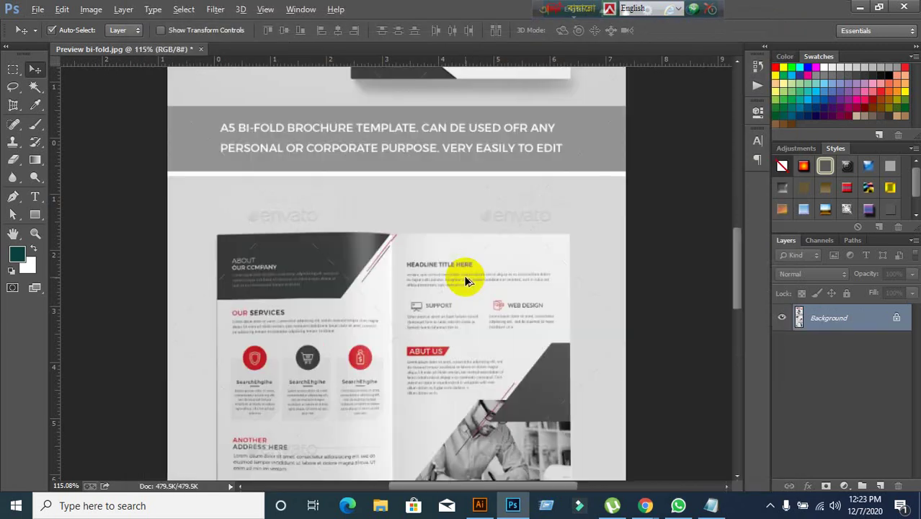
scroll(465, 281, down, 3)
scroll(466, 281, down, 3)
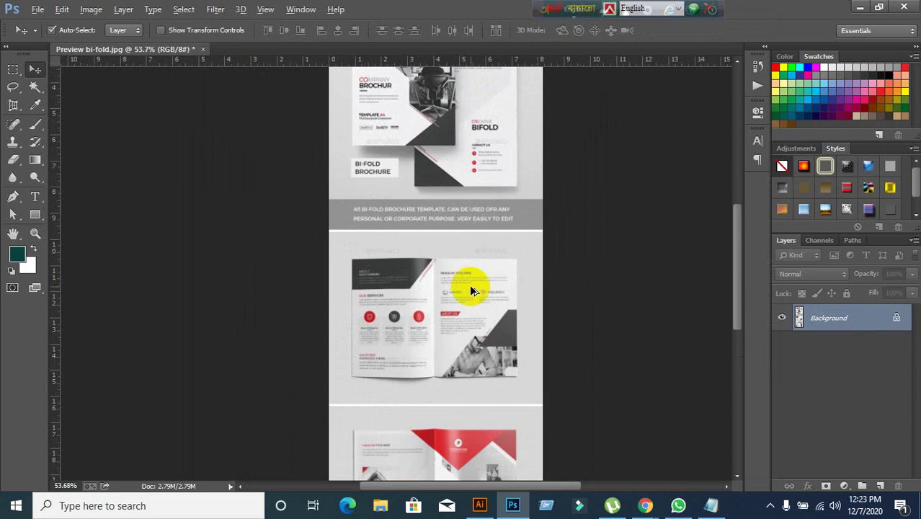
scroll(446, 375, up, 1)
scroll(434, 326, up, 3)
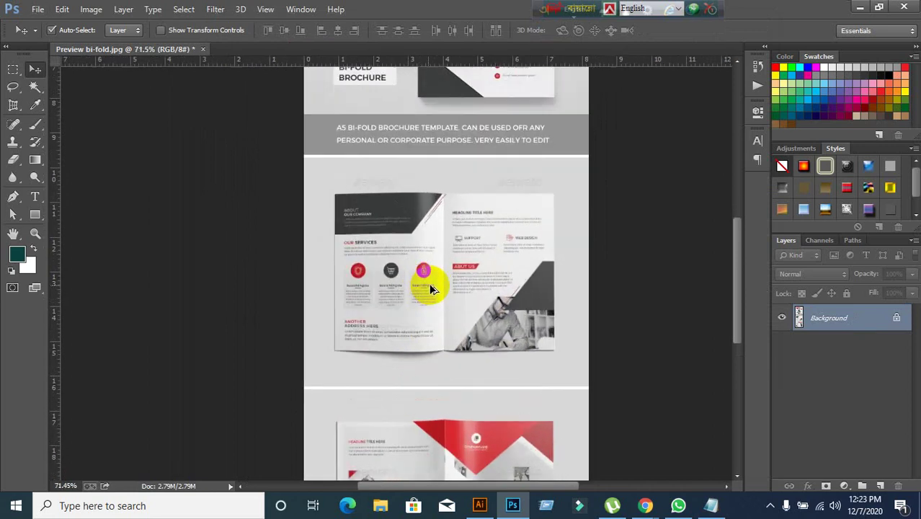
scroll(456, 266, up, 3)
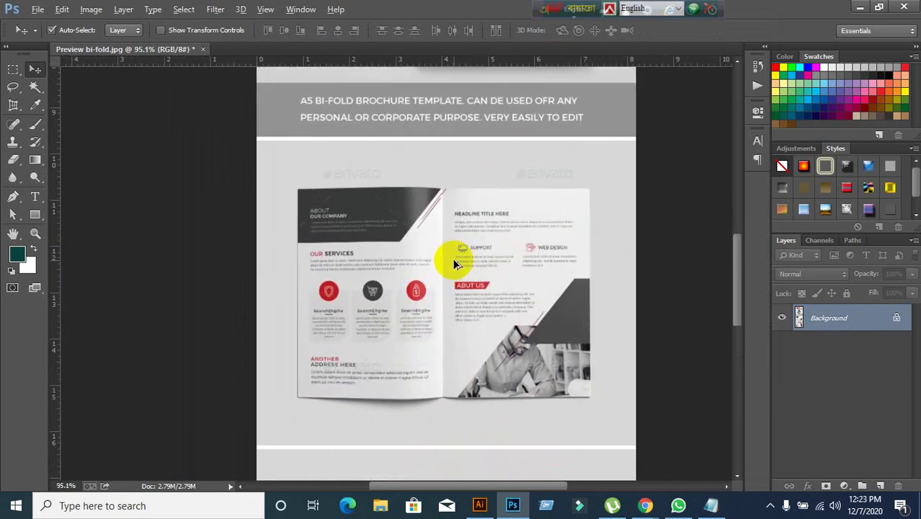
scroll(455, 265, down, 1)
scroll(454, 264, down, 1)
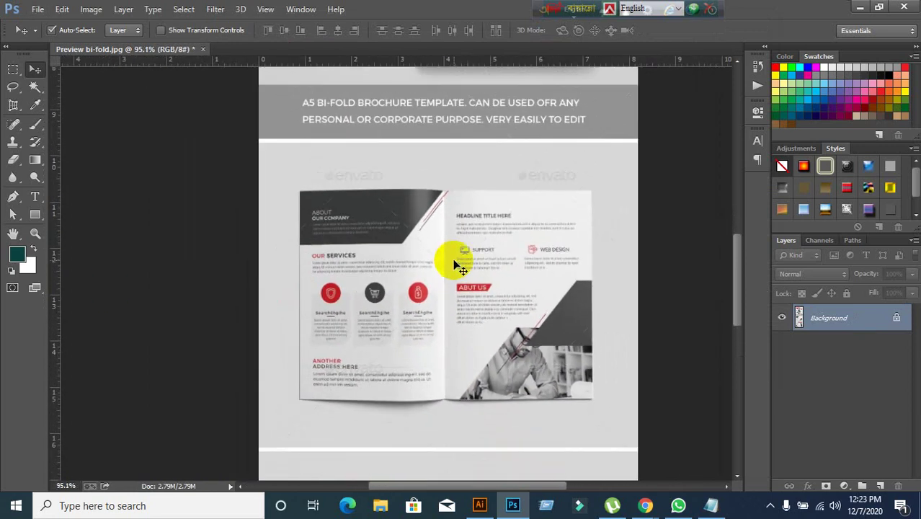
Perspective-crop the image to the inner spread's four corners.
click(35, 129)
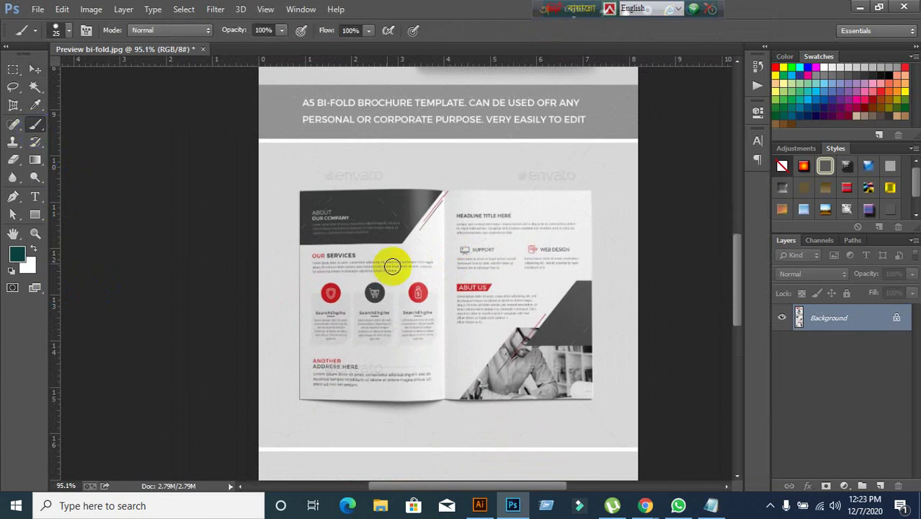
click(13, 105)
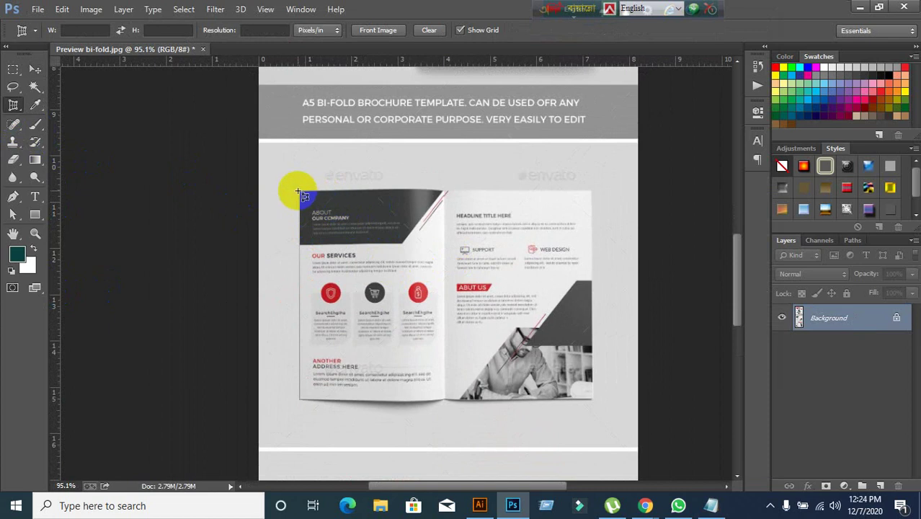
click(300, 191)
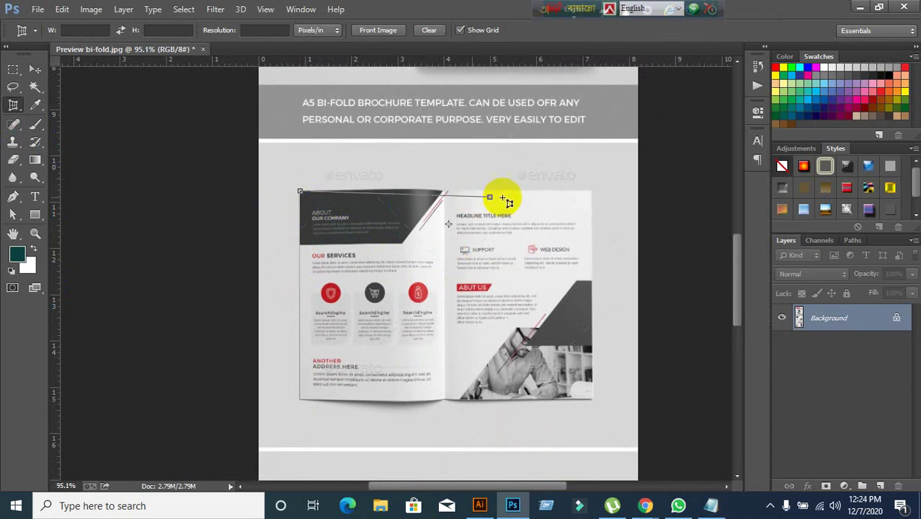
click(590, 191)
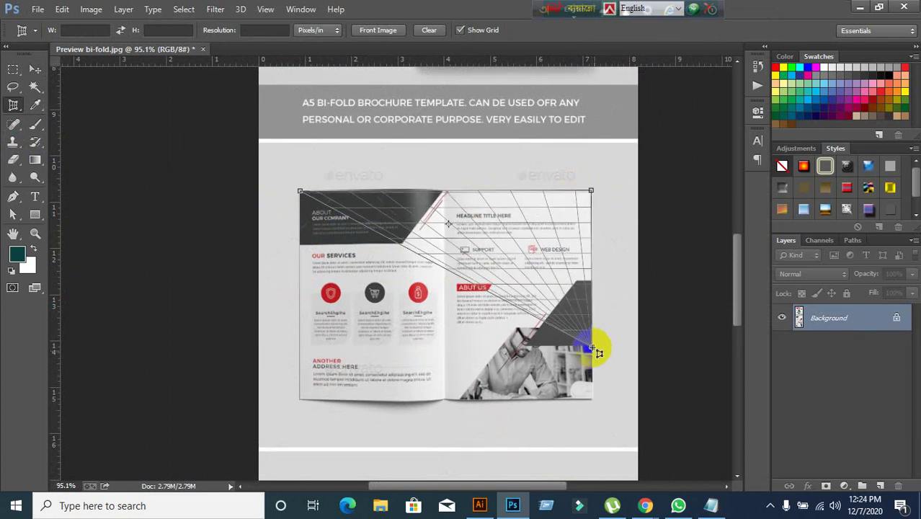
click(594, 401)
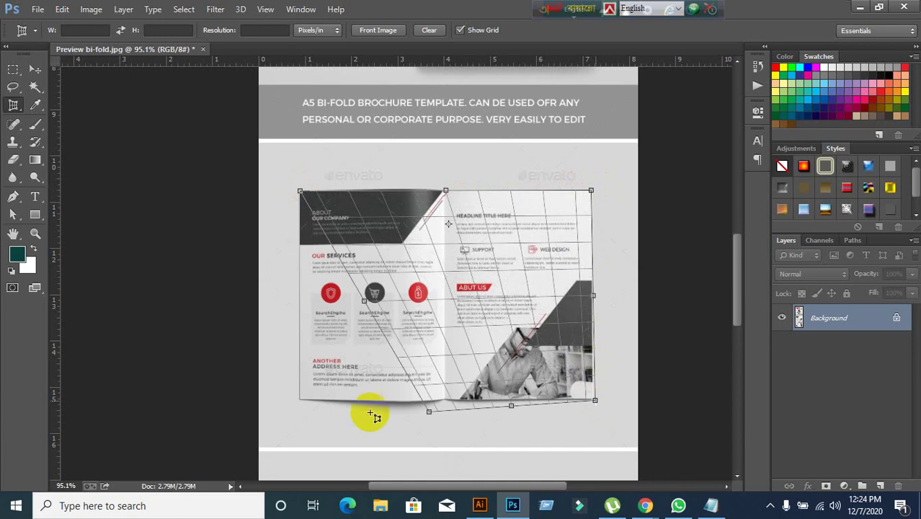
click(299, 402)
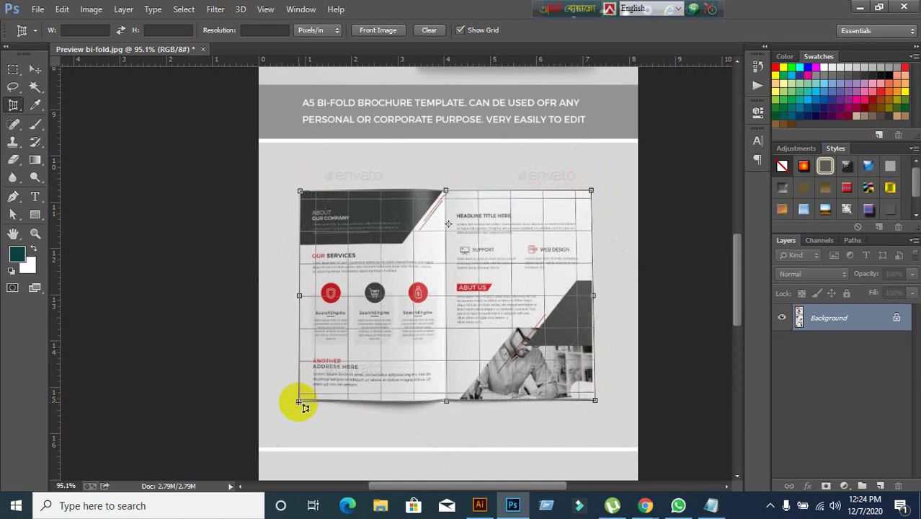
click(678, 29)
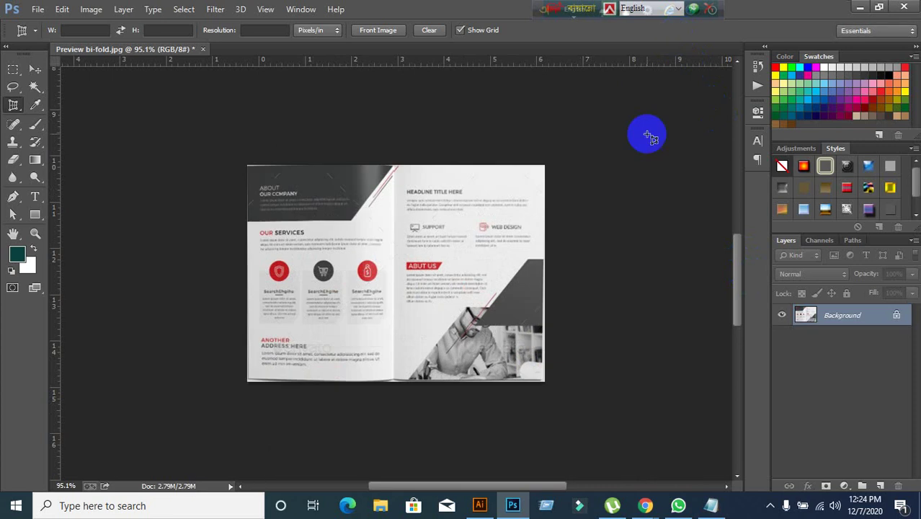
click(36, 69)
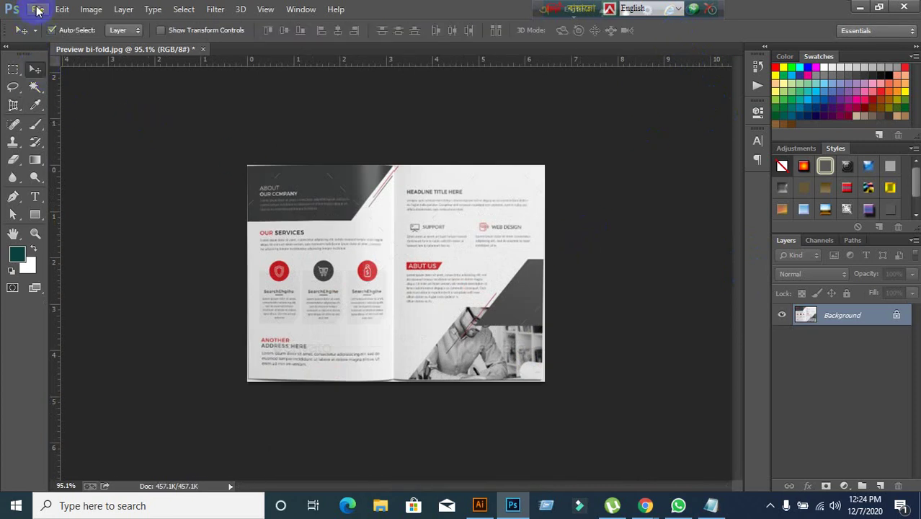
Save the inner spread for web as a JPEG named Inner on the Desktop.
click(37, 9)
click(78, 196)
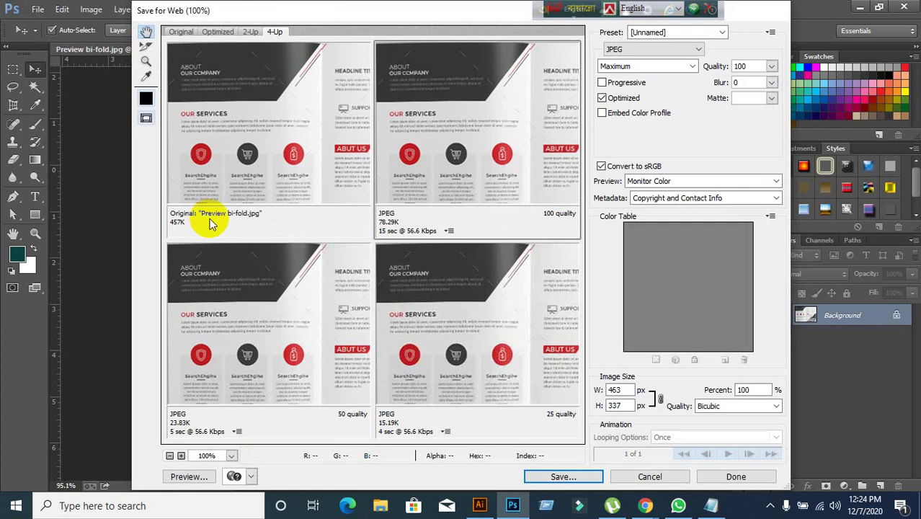
click(547, 477)
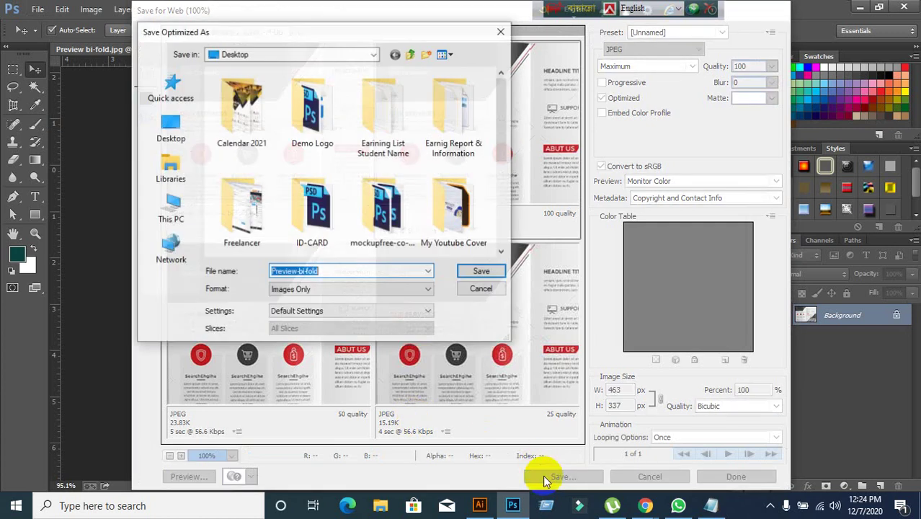
key(BackSpace)
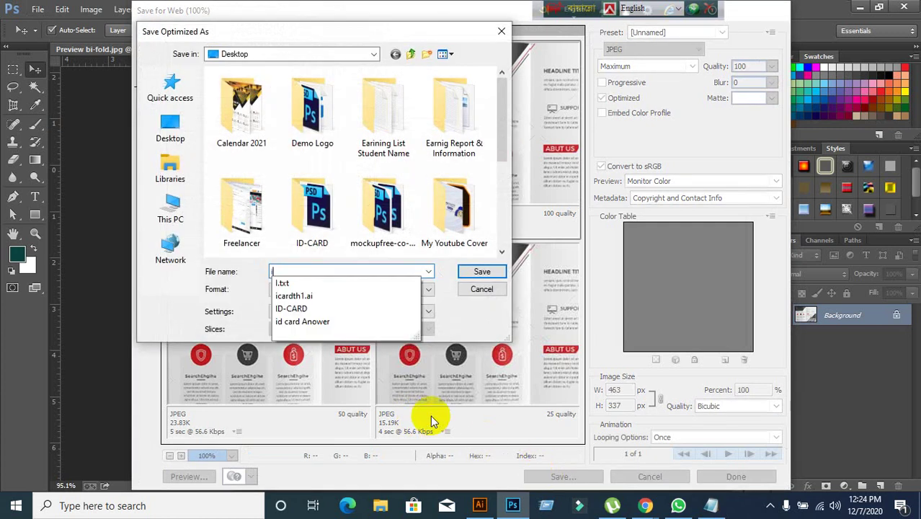
text(Innd)
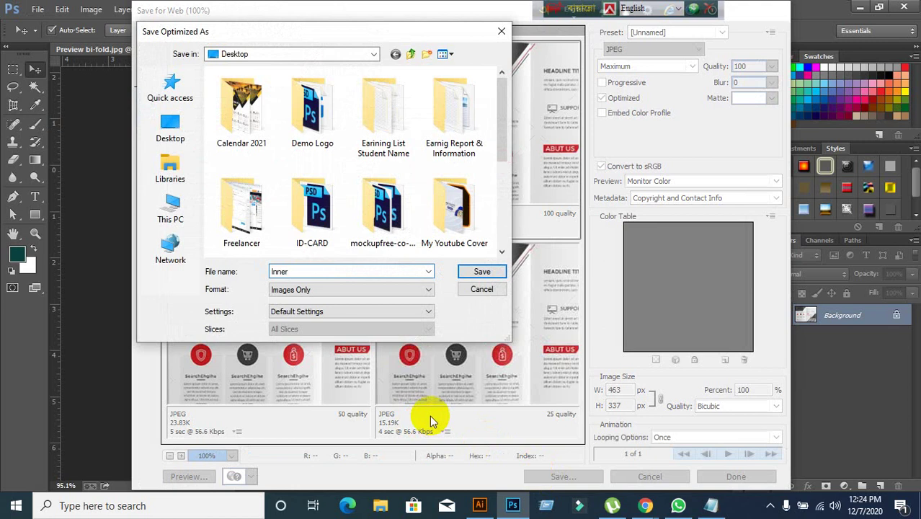
click(170, 127)
click(482, 271)
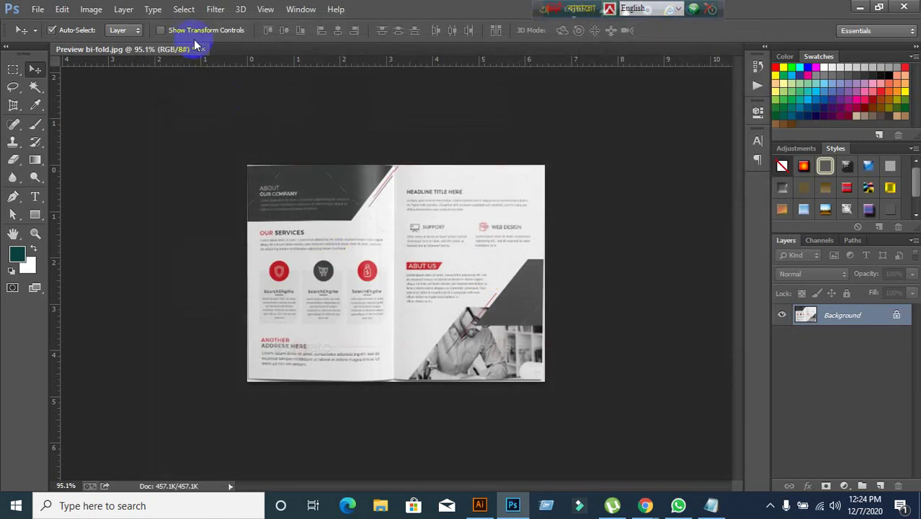
Return from Photoshop to Illustrator and lock the guides in place.
click(859, 6)
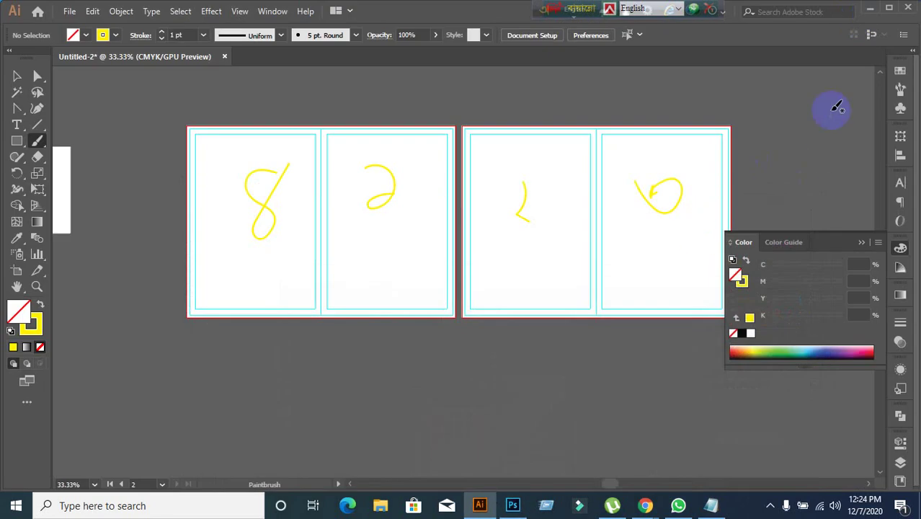
click(17, 76)
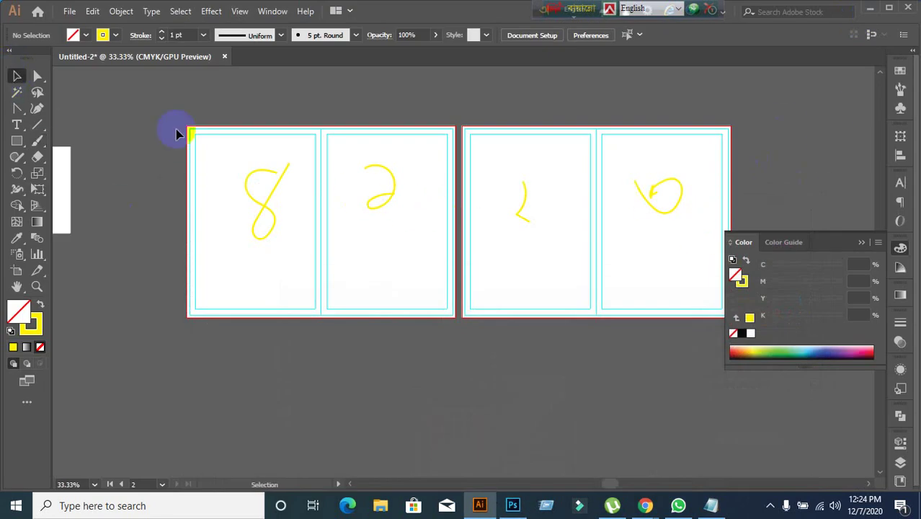
drag(177, 134, 690, 265)
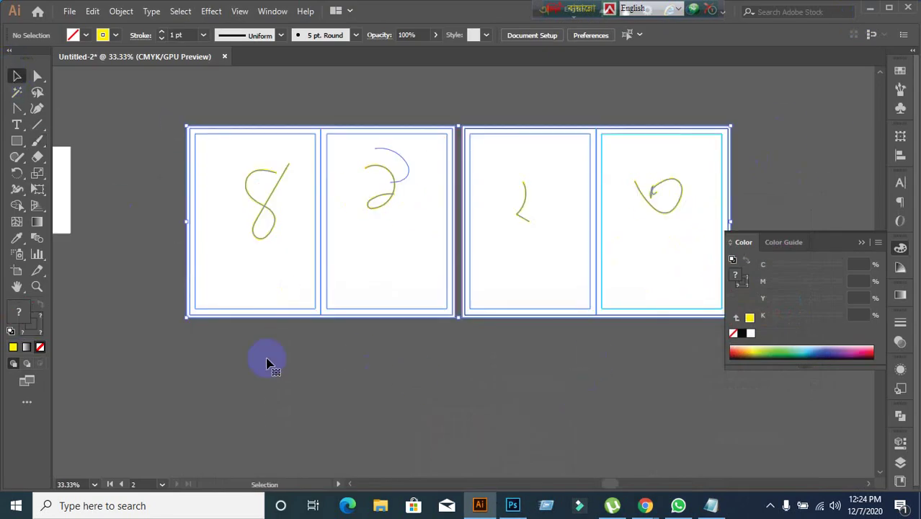
click(245, 407)
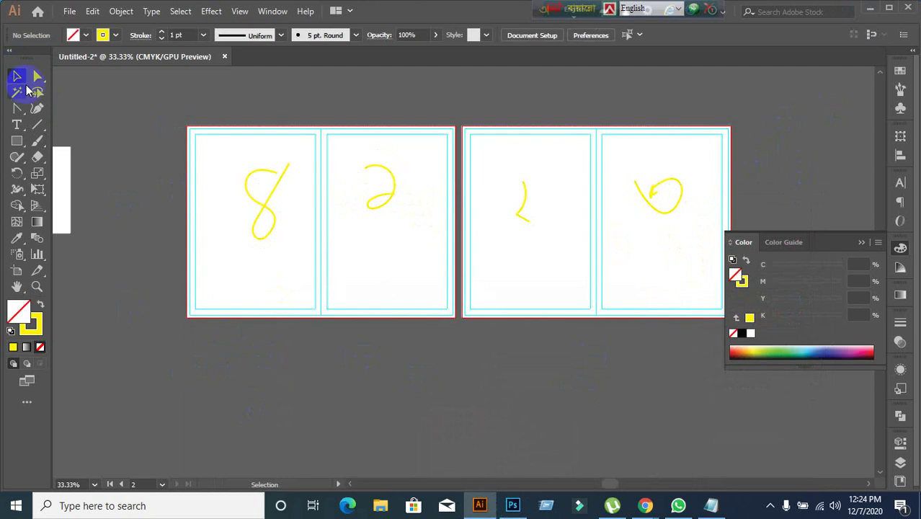
right_click(233, 269)
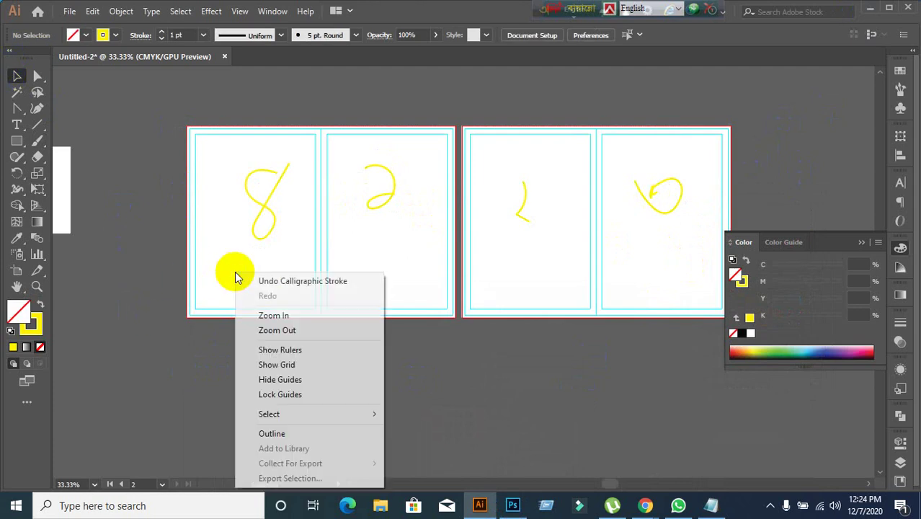
click(304, 396)
Delete the four yellow scribbled digits from the artboards.
click(269, 307)
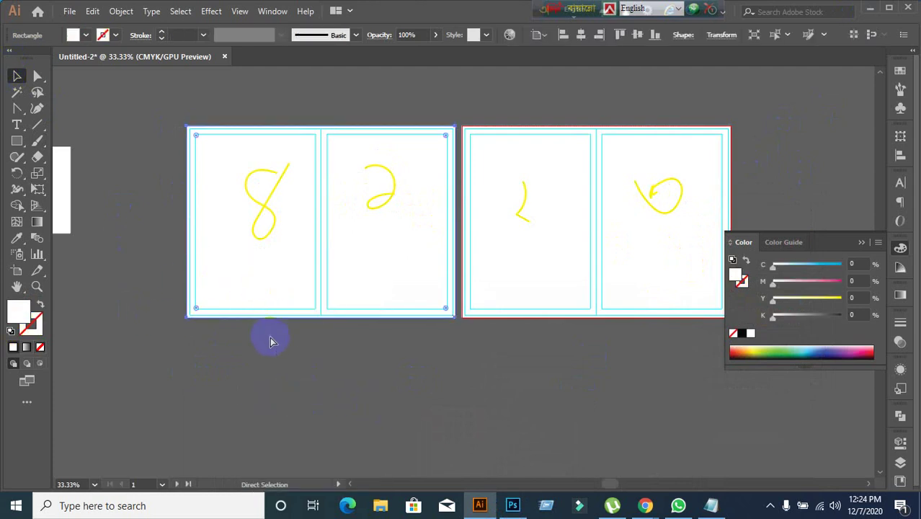
click(494, 299)
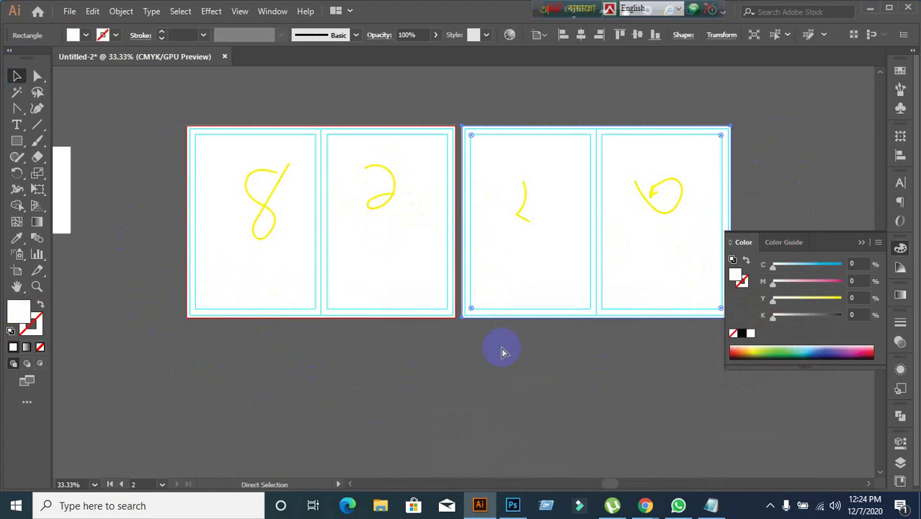
click(502, 352)
drag(214, 138, 674, 273)
key(Delete)
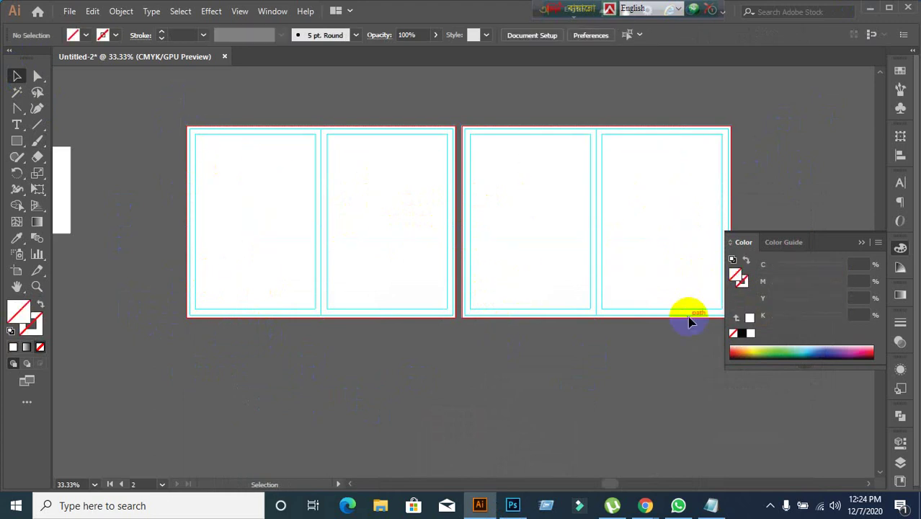
Delete the stray white square beside the artboards.
scroll(584, 232, up, 1)
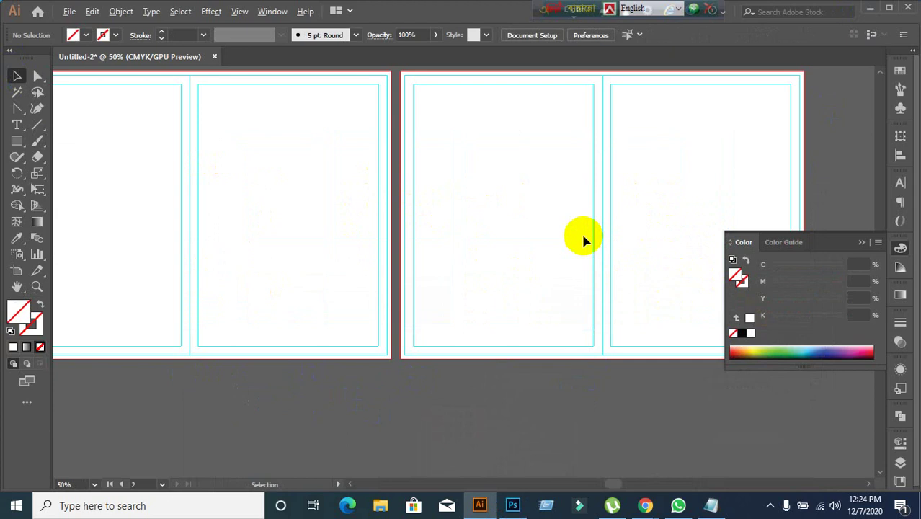
scroll(581, 234, down, 3)
drag(240, 141, 340, 370)
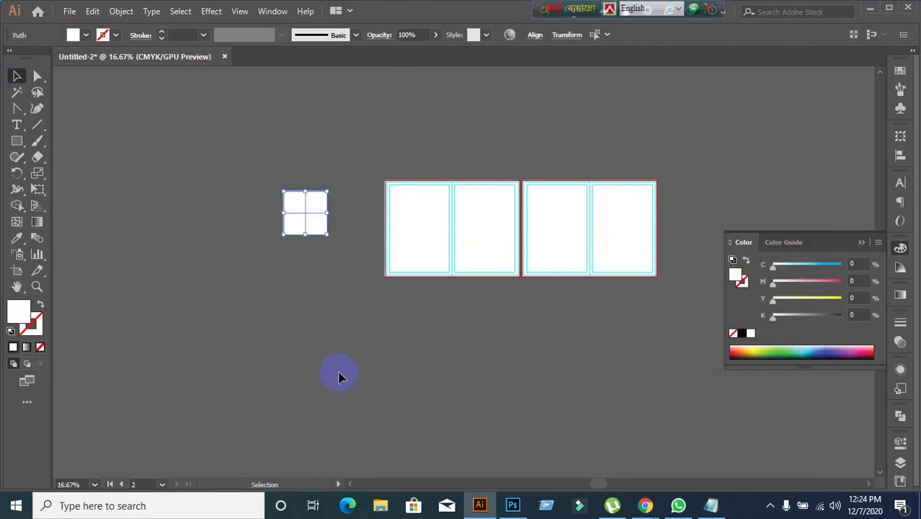
key(Delete)
Collapse the colour panel, check the artboards, and minimize Illustrator to the desktop.
scroll(638, 206, up, 1)
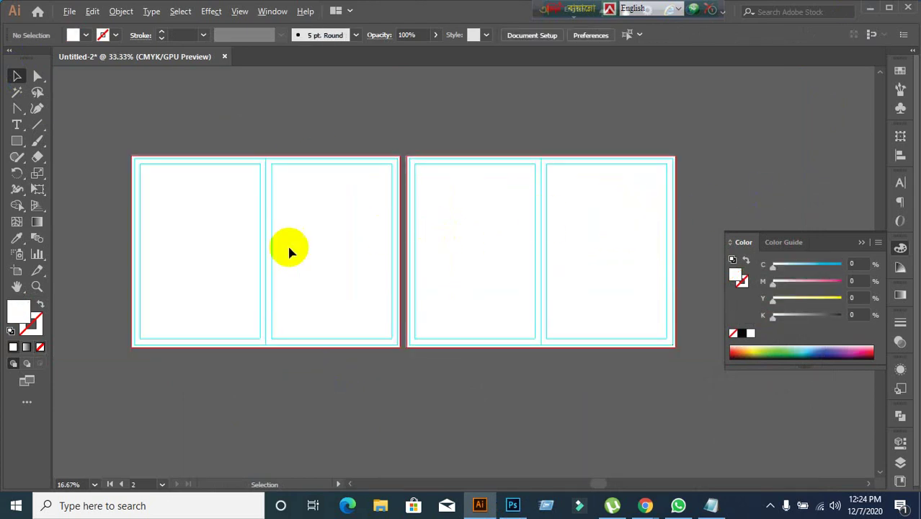
scroll(279, 255, up, 1)
scroll(279, 255, down, 1)
click(862, 243)
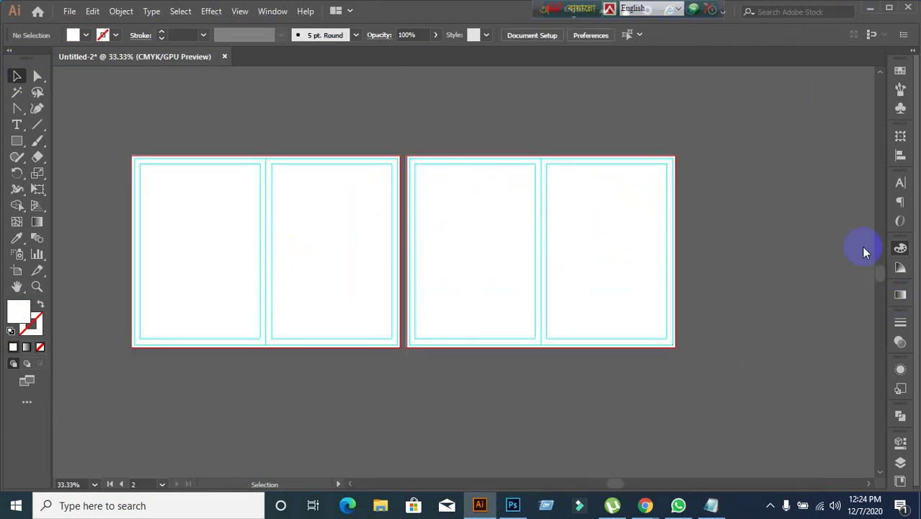
scroll(514, 292, down, 1)
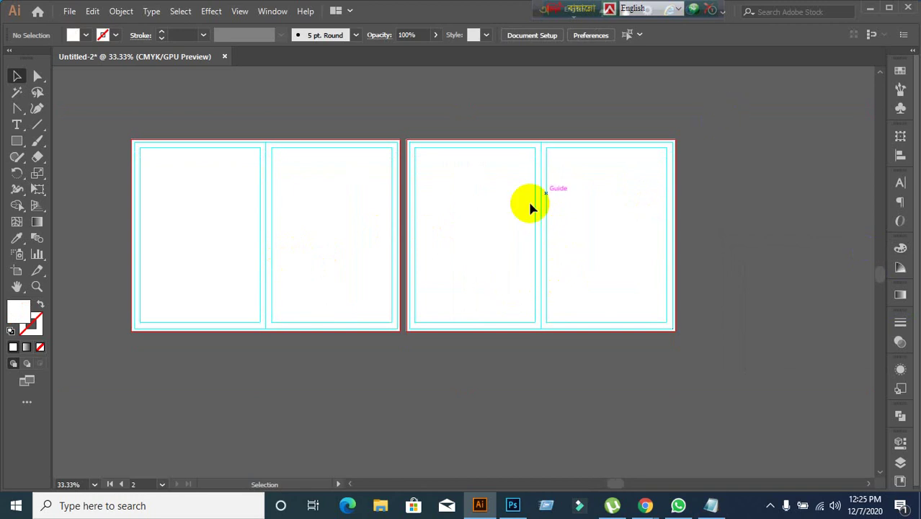
scroll(409, 251, up, 1)
scroll(405, 254, down, 1)
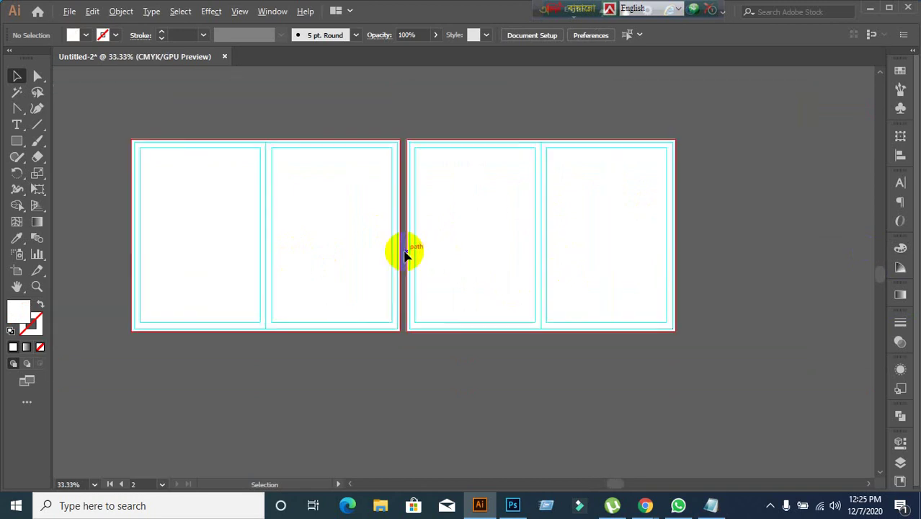
click(870, 7)
Rearrange the Inner and Preview bi-fold desktop icons, then drop Uppurer.jpg onto Illustrator's first artboard.
click(645, 217)
click(574, 288)
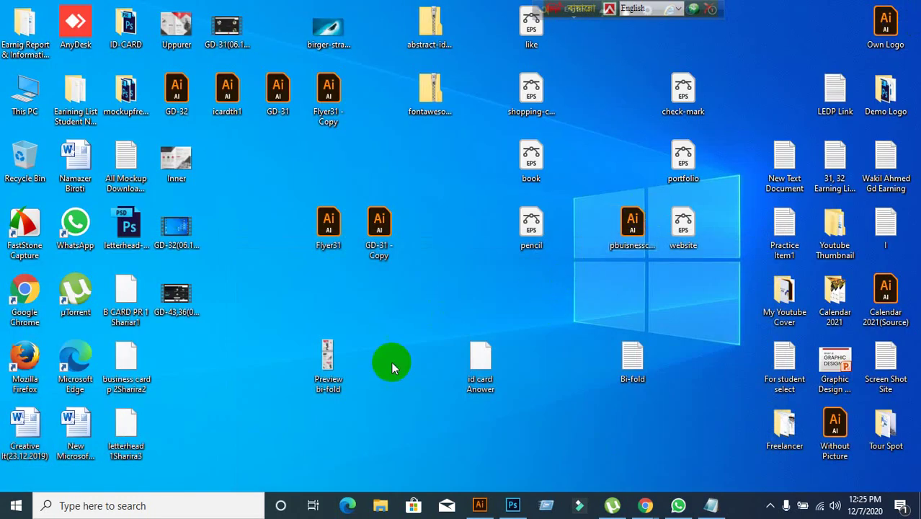
drag(178, 163, 241, 422)
drag(329, 366, 437, 296)
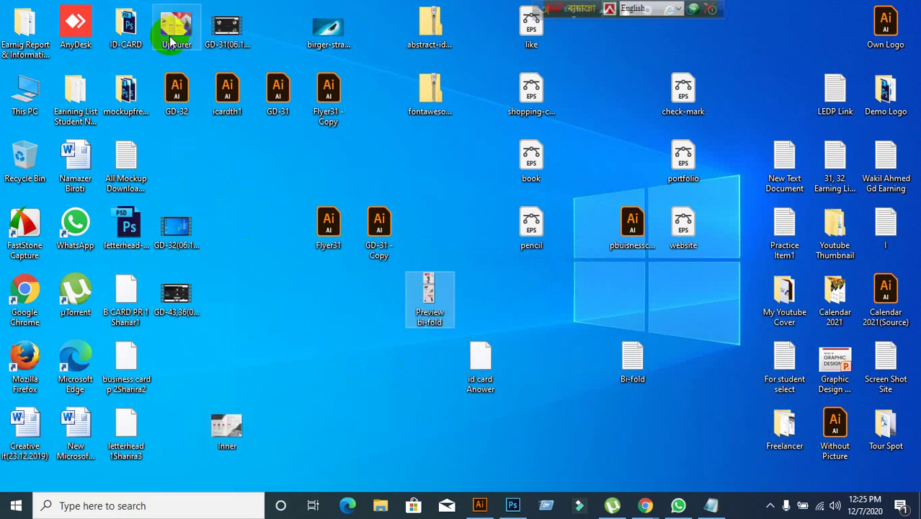
drag(171, 42, 277, 262)
Embed the placed Uppurer image in the document.
click(184, 36)
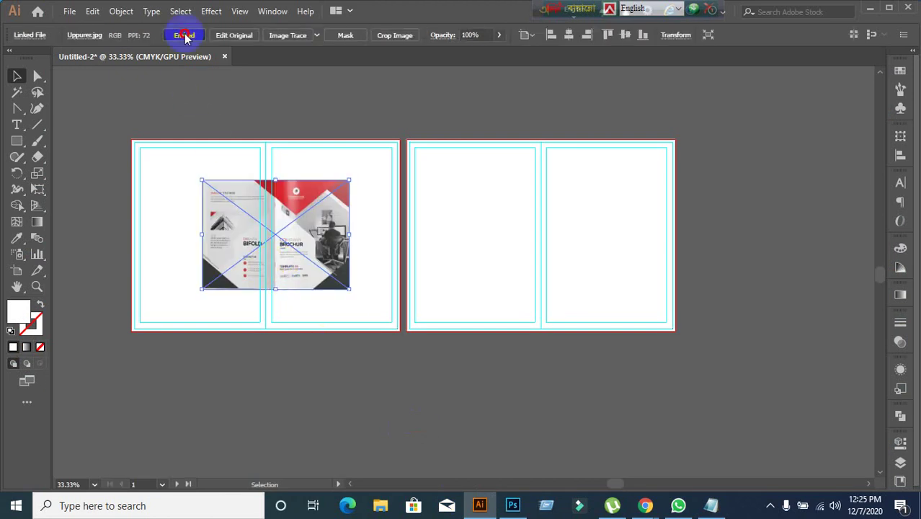
click(220, 356)
scroll(207, 325, up, 2)
drag(207, 325, 362, 449)
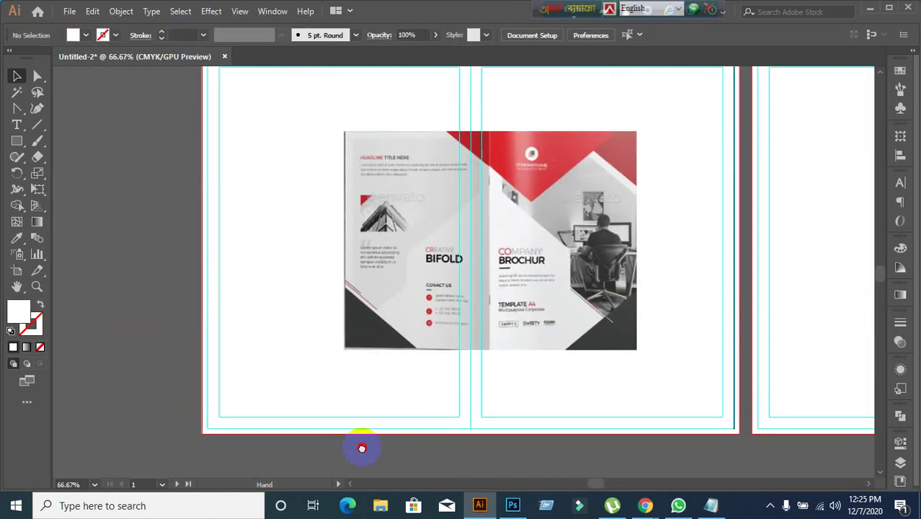
scroll(495, 332, down, 1)
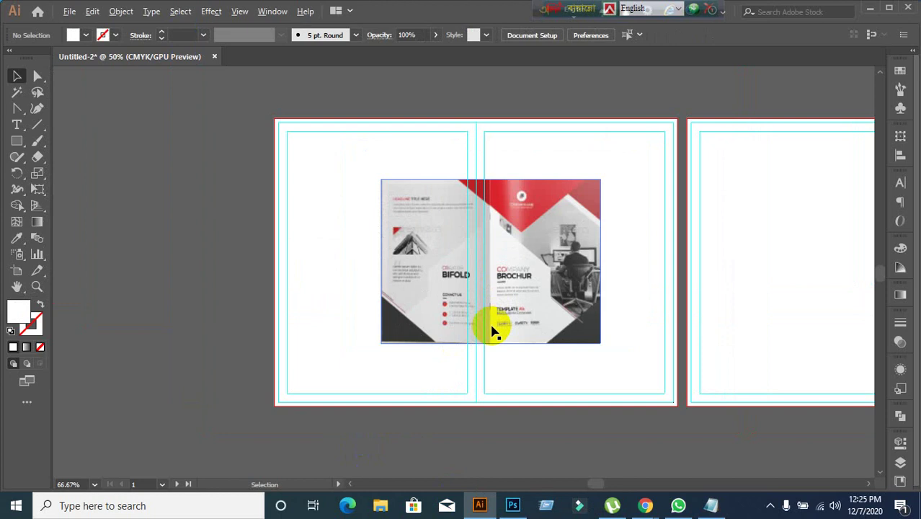
Move the Uppurer image to the top-left and stretch it to fill the first artboard.
drag(531, 300, 432, 243)
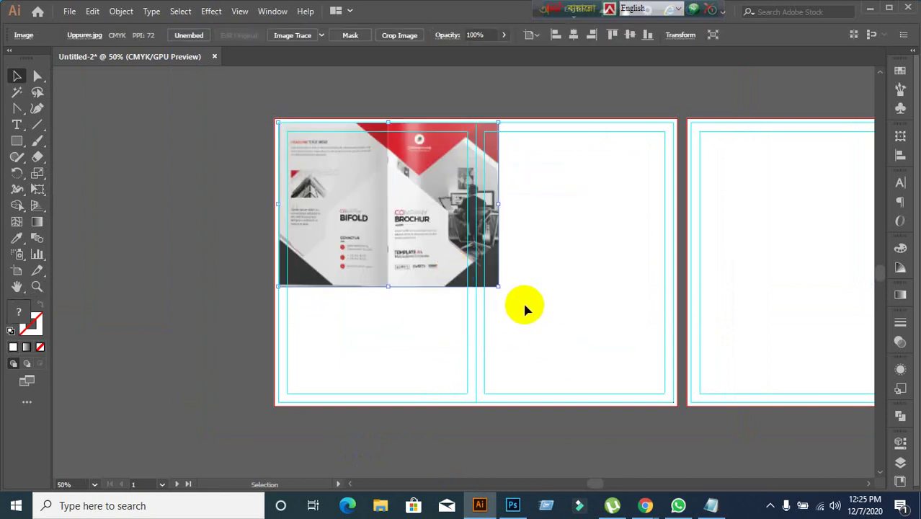
drag(498, 286, 652, 422)
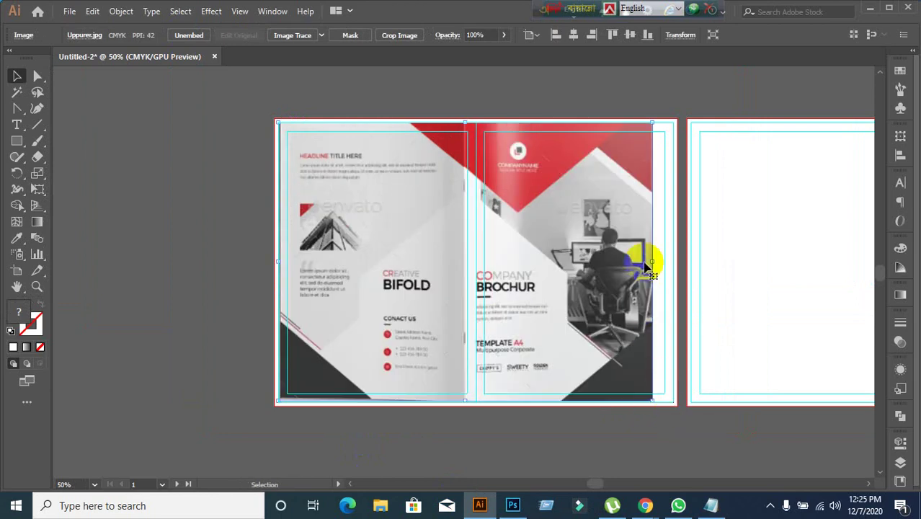
drag(653, 263, 675, 261)
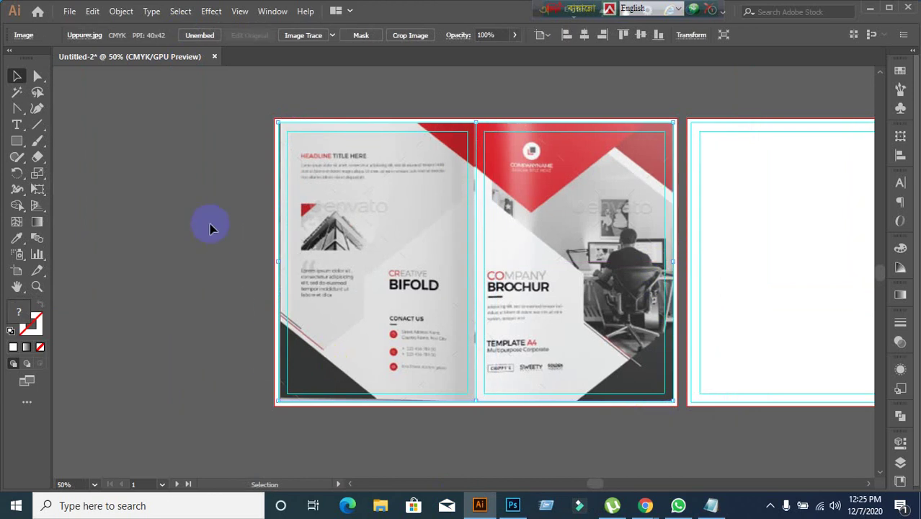
click(211, 265)
click(364, 302)
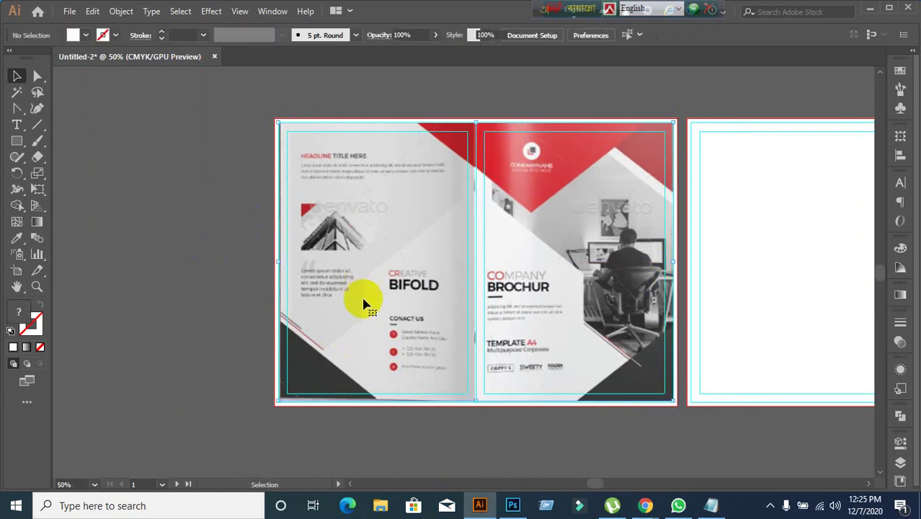
key(ctrl+shift+a)
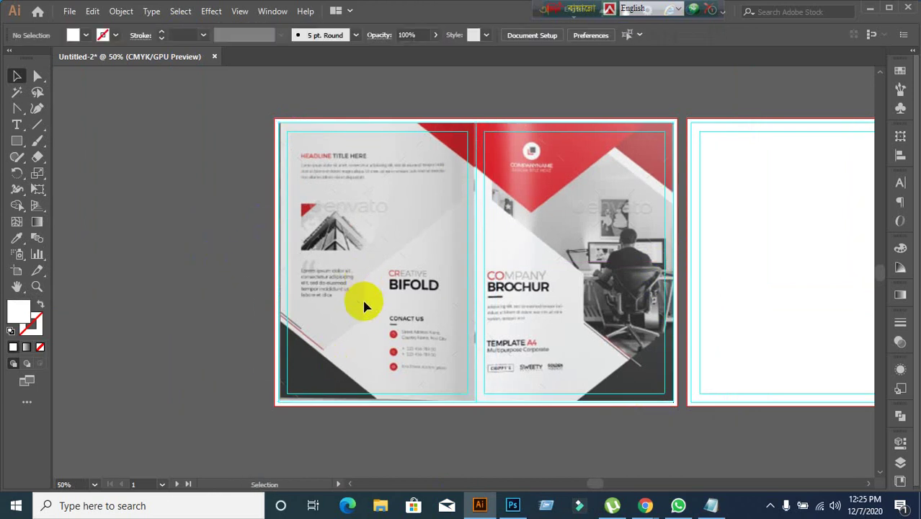
Zoom out to both spreads and drag Inner.jpg from the desktop onto artboard 2.
key(ctrl+minus)
drag(621, 377, 477, 334)
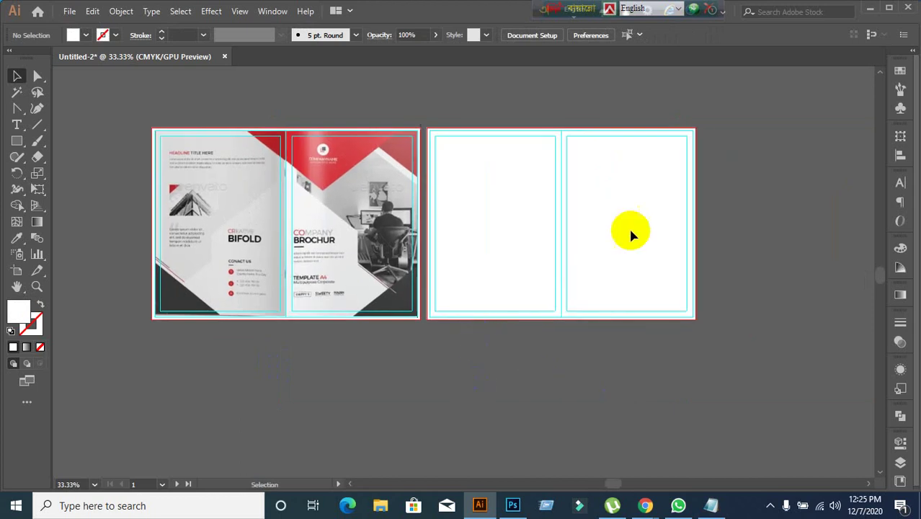
click(867, 12)
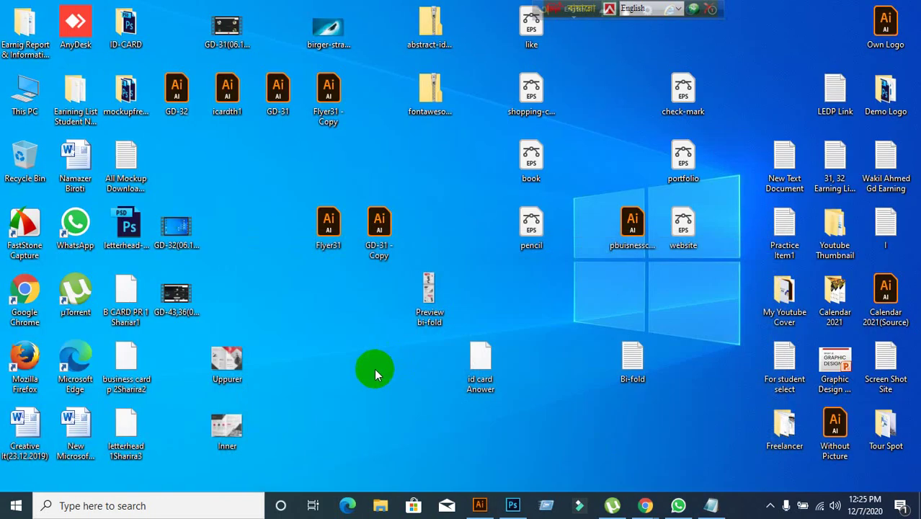
drag(427, 432, 479, 217)
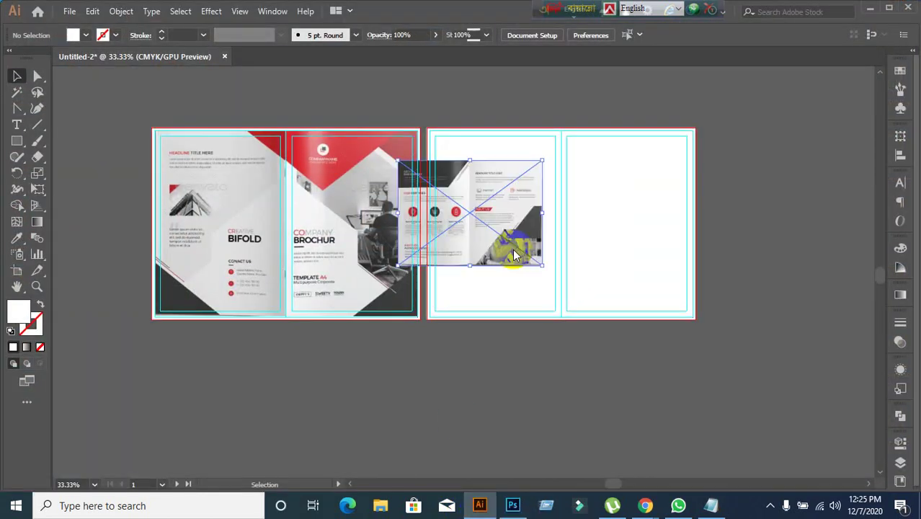
Embed the Inner image and move it to the second spread's top-left corner.
click(186, 35)
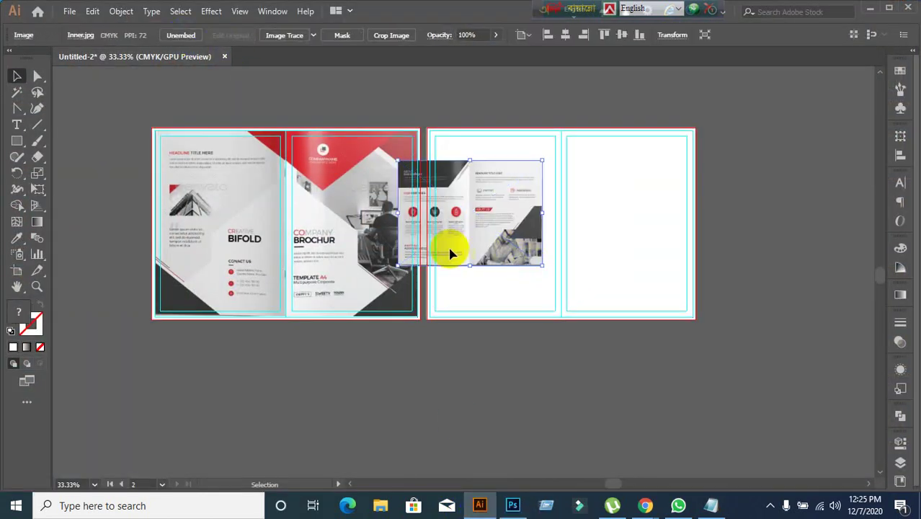
click(568, 432)
key(ctrl+equal)
key(ctrl+equal)
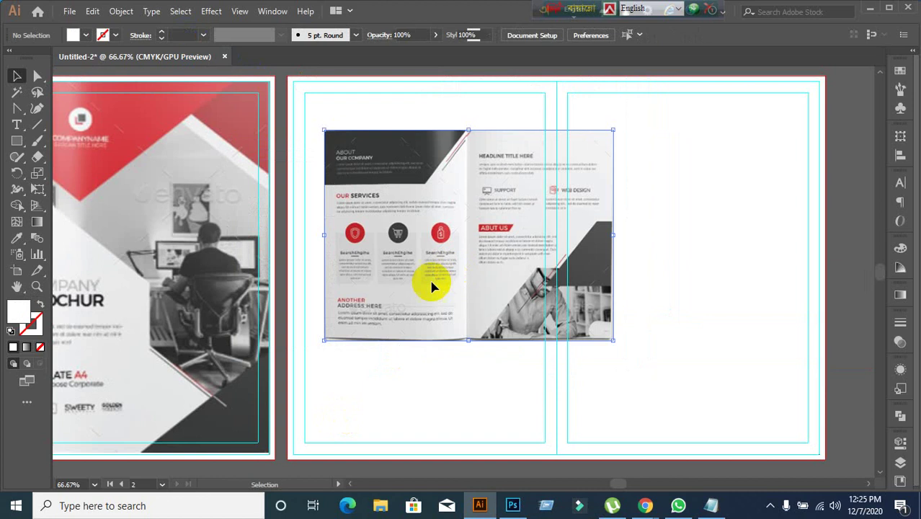
drag(424, 275, 393, 235)
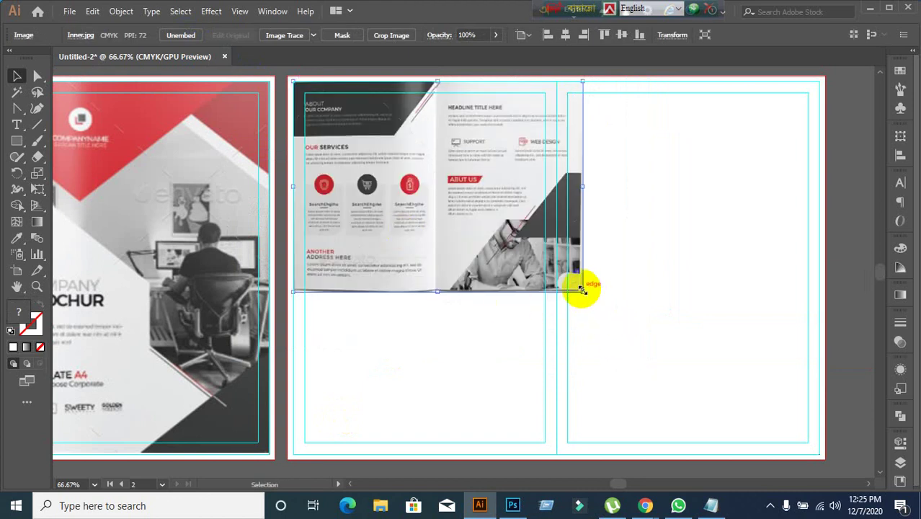
Stretch the Inner image to the second spread's bottom-right corner and right edge.
drag(581, 289, 817, 454)
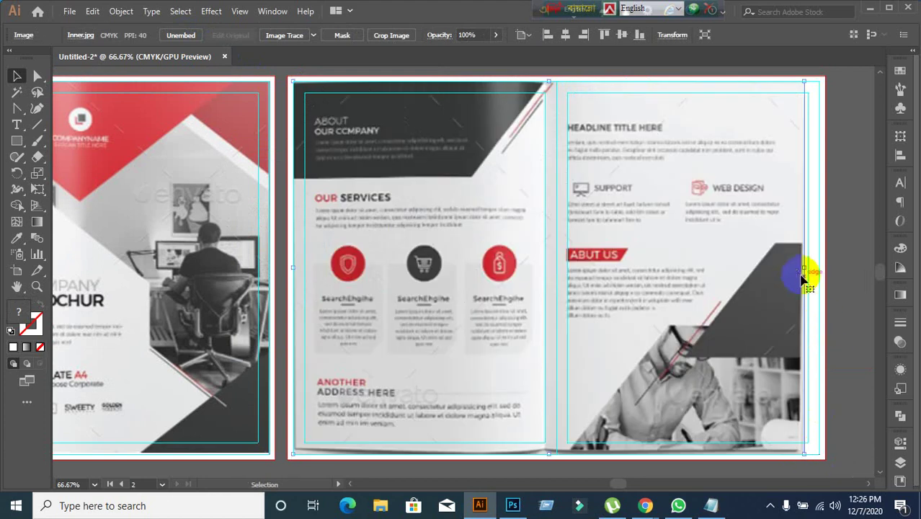
drag(805, 266, 817, 264)
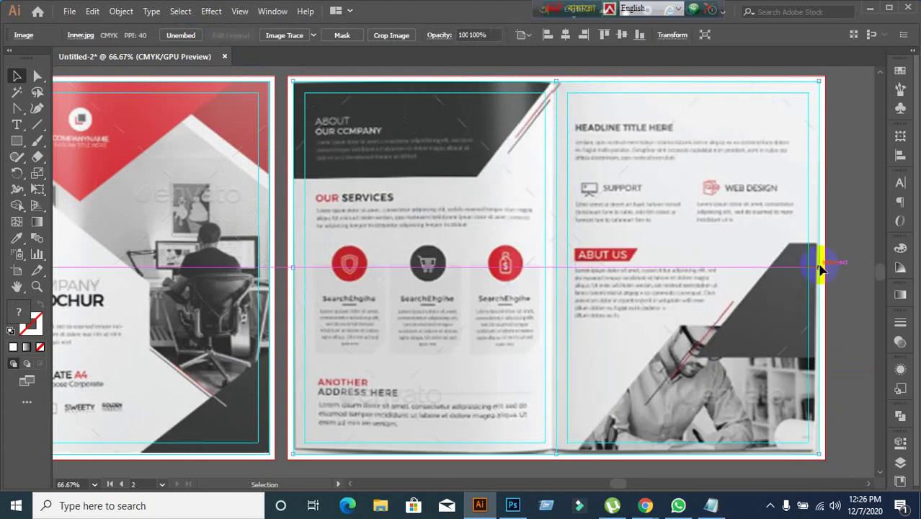
key(ctrl+minus)
scroll(495, 323, down, 1)
scroll(485, 350, down, 2)
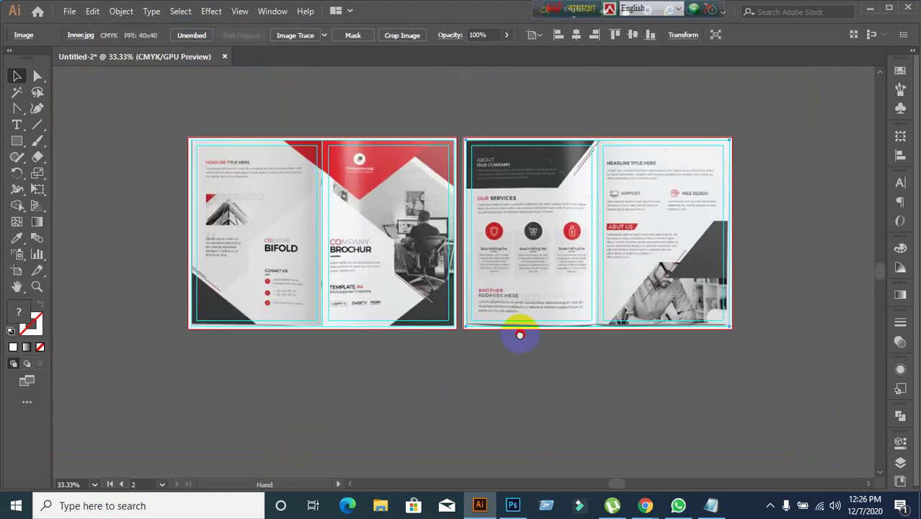
Select and deselect the Inner image to check its fit on the spread.
click(520, 329)
scroll(572, 370, up, 1)
click(556, 280)
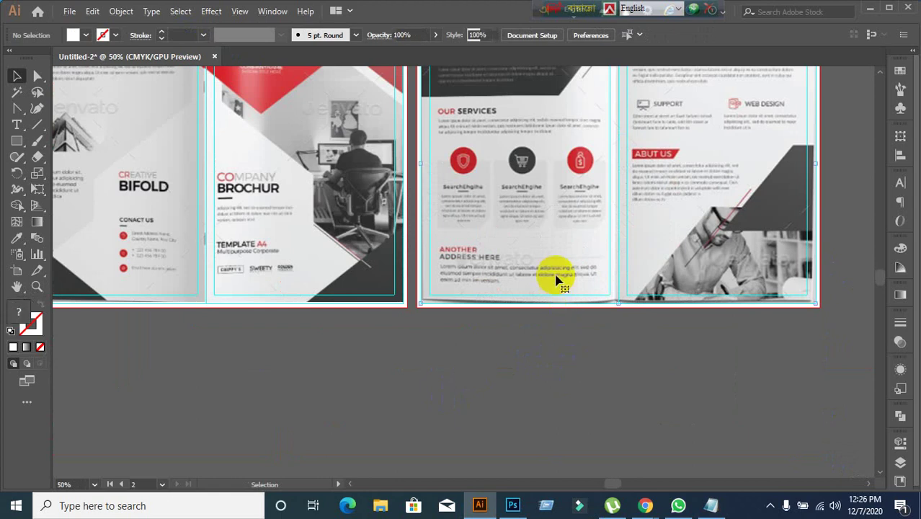
key(ctrl+shift+a)
scroll(555, 278, down, 1)
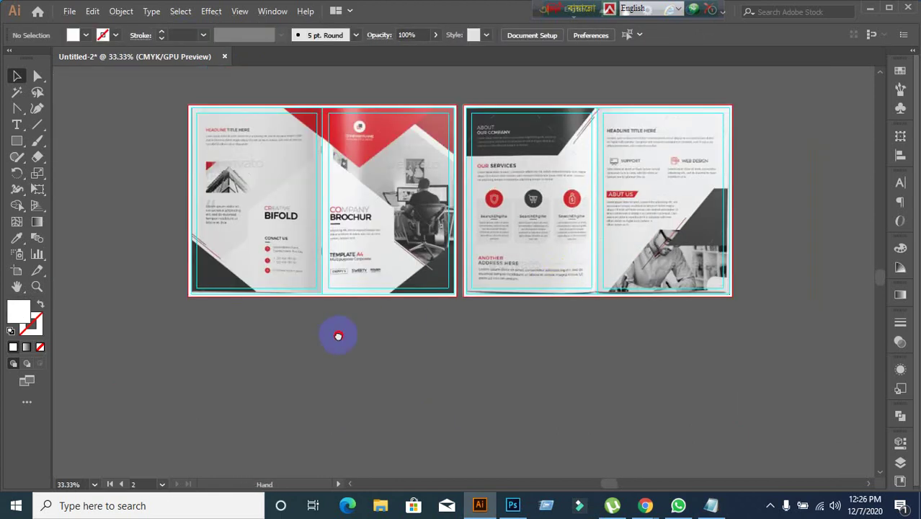
scroll(353, 354, up, 2)
scroll(351, 357, up, 1)
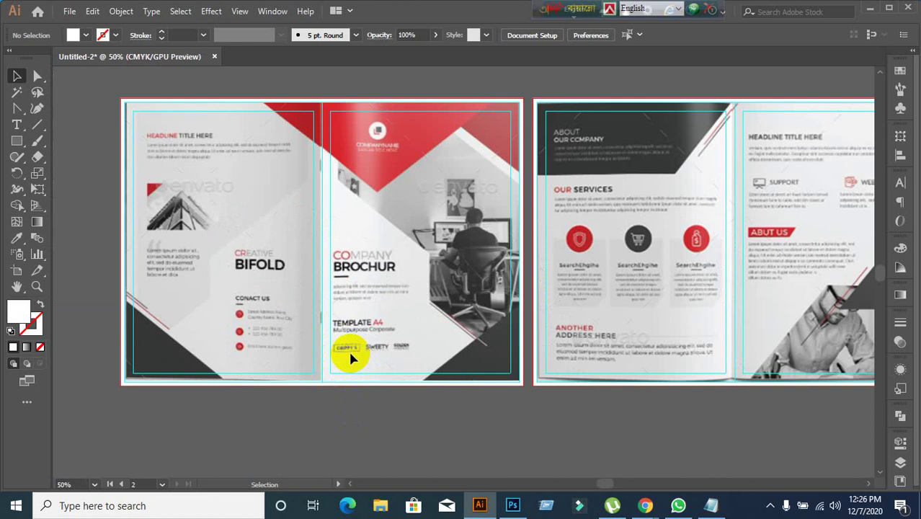
scroll(354, 299, up, 2)
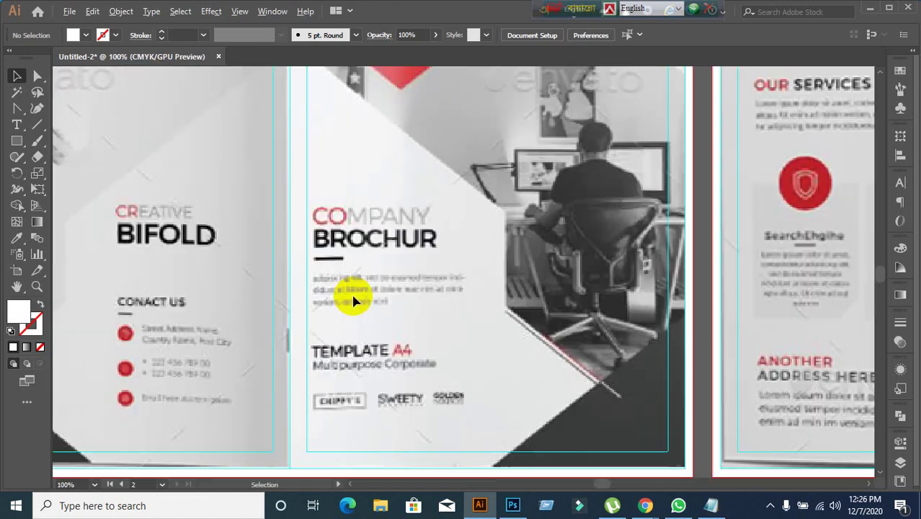
scroll(354, 251, down, 2)
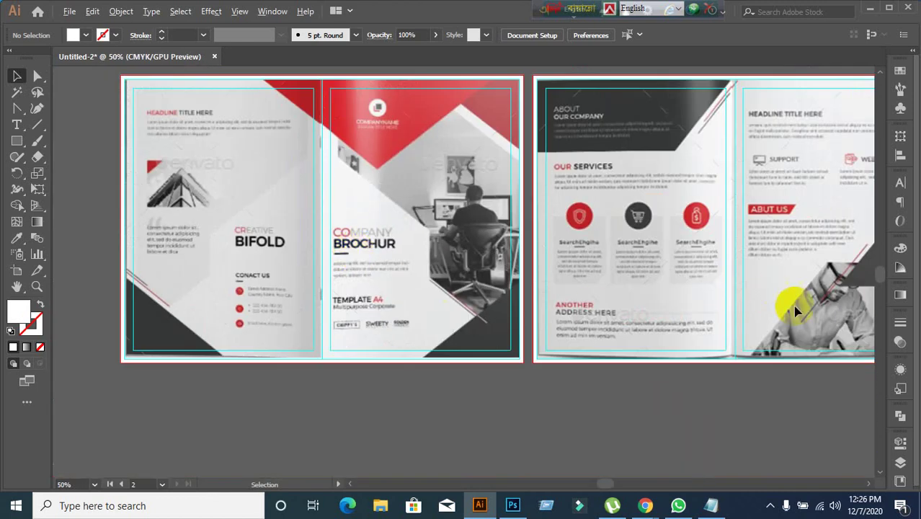
scroll(352, 351, up, 1)
scroll(339, 354, up, 3)
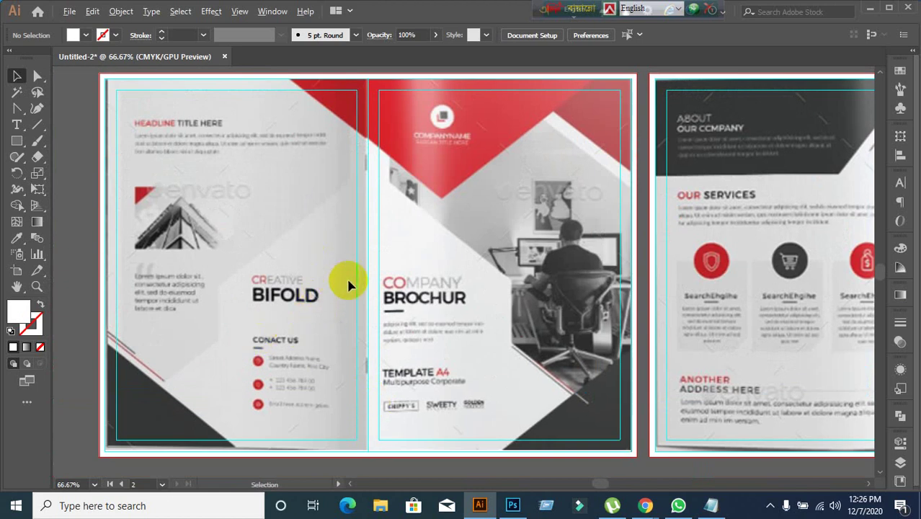
scroll(348, 284, up, 1)
scroll(348, 284, down, 1)
key(ctrl+minus)
key(ctrl+equal)
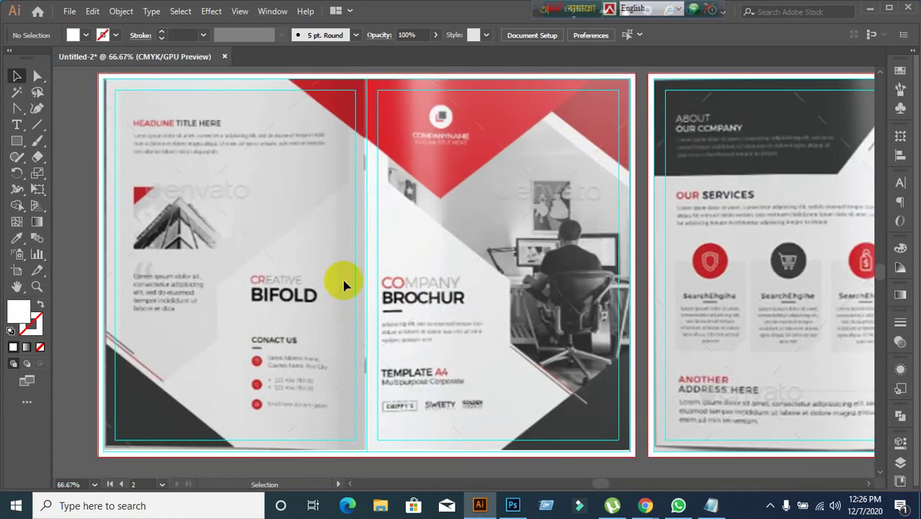
drag(349, 281, 412, 277)
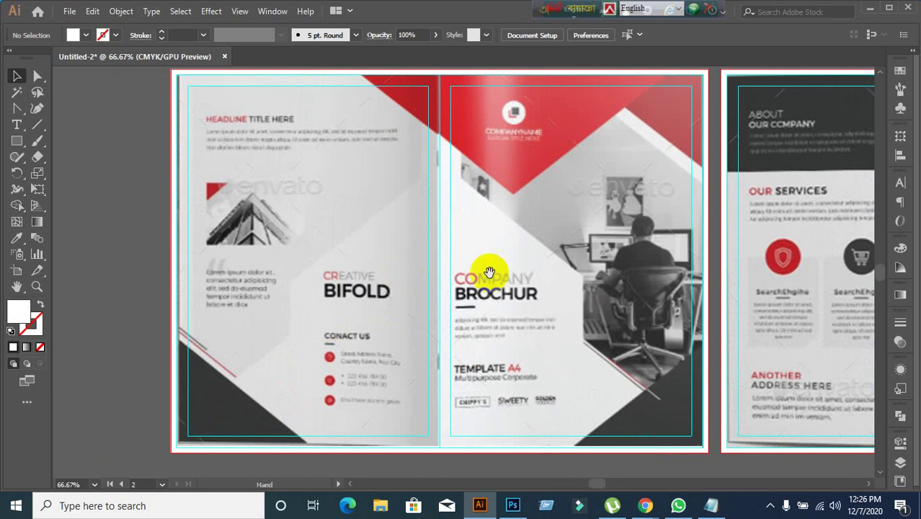
drag(500, 270, 363, 278)
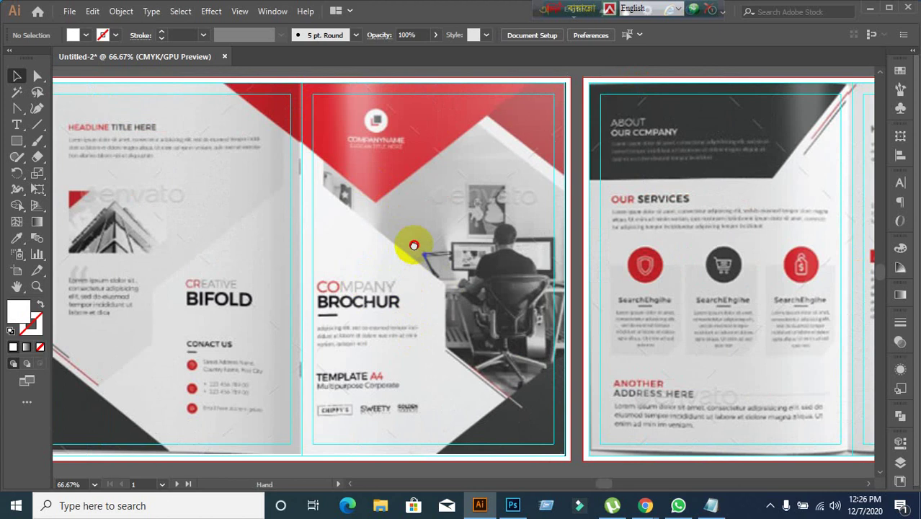
drag(412, 247, 426, 358)
scroll(393, 315, down, 1)
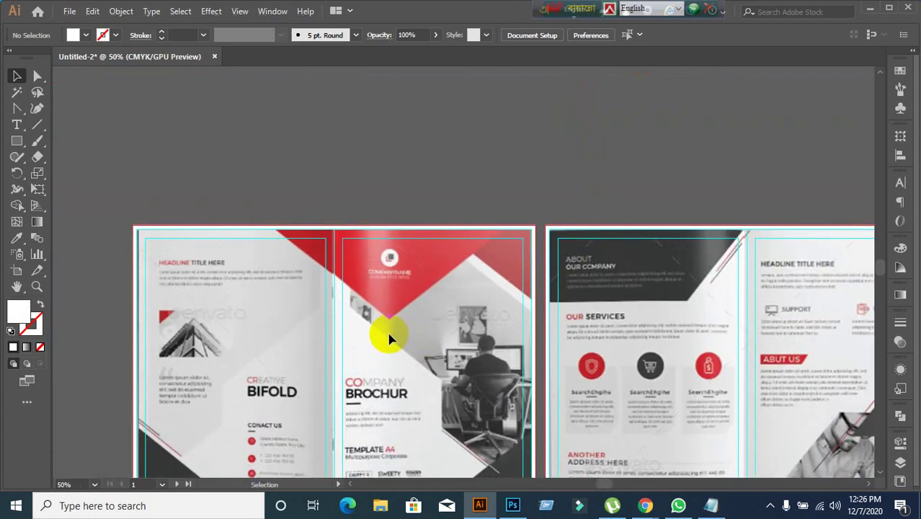
Draw a large rectangle over the front cover and fill it with CMYK Red.
click(17, 141)
drag(300, 98, 524, 271)
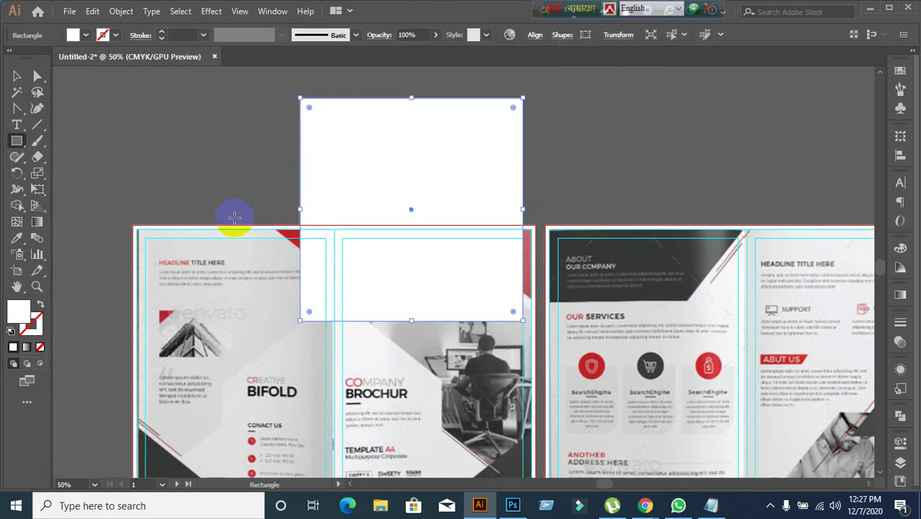
click(16, 76)
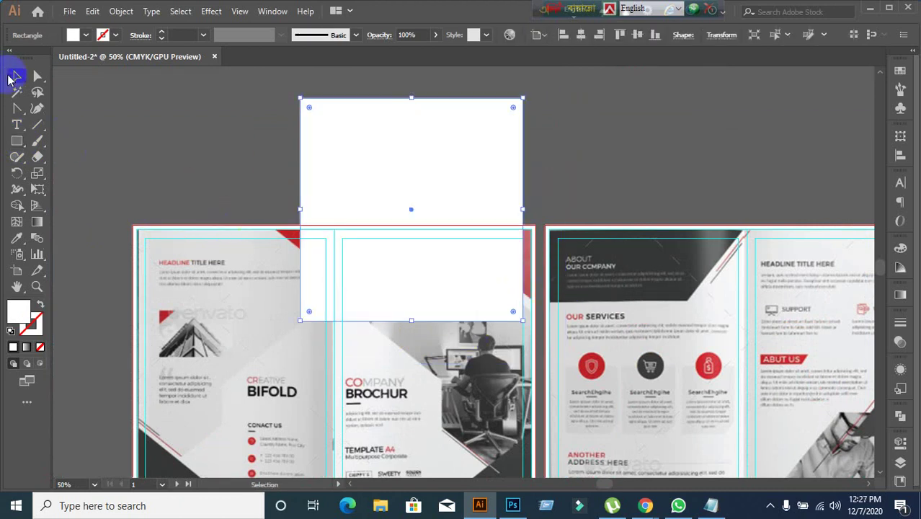
click(86, 36)
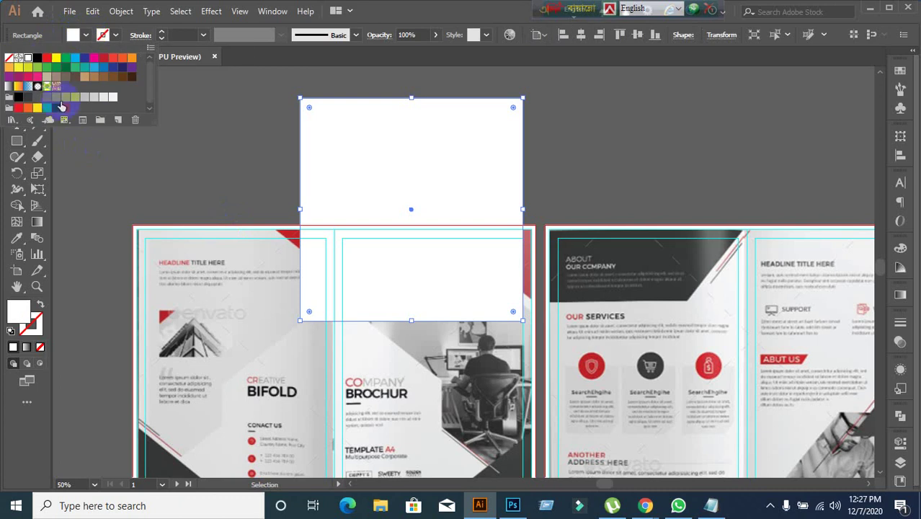
click(46, 57)
Move the red rectangle over the second spread, then delete it.
drag(487, 179, 709, 212)
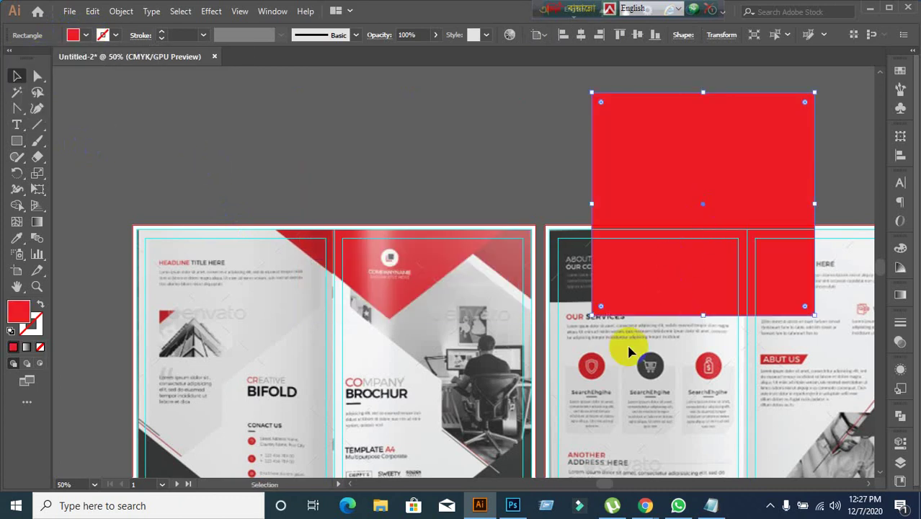
scroll(623, 349, down, 2)
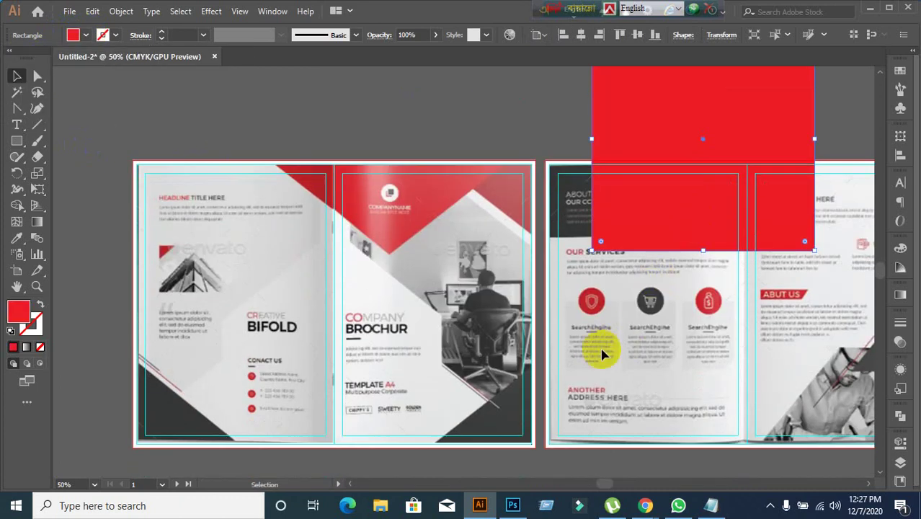
drag(627, 277, 530, 288)
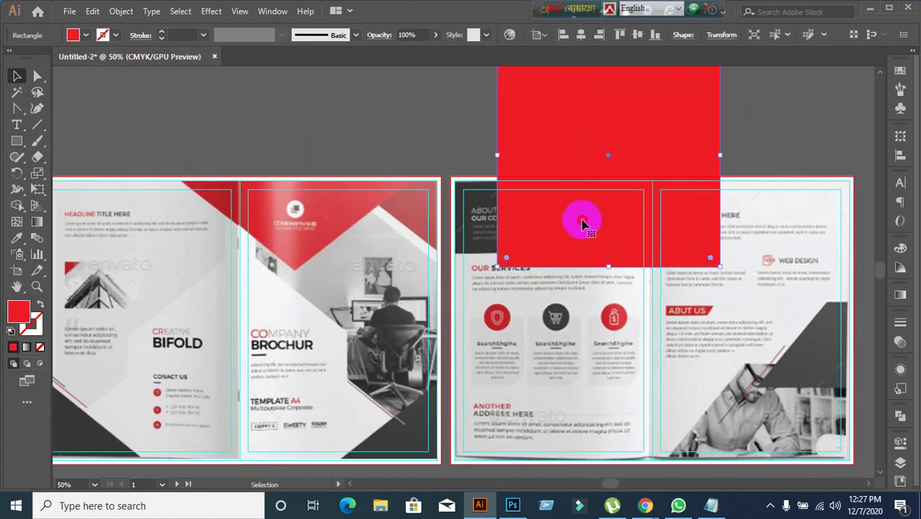
drag(582, 216, 615, 195)
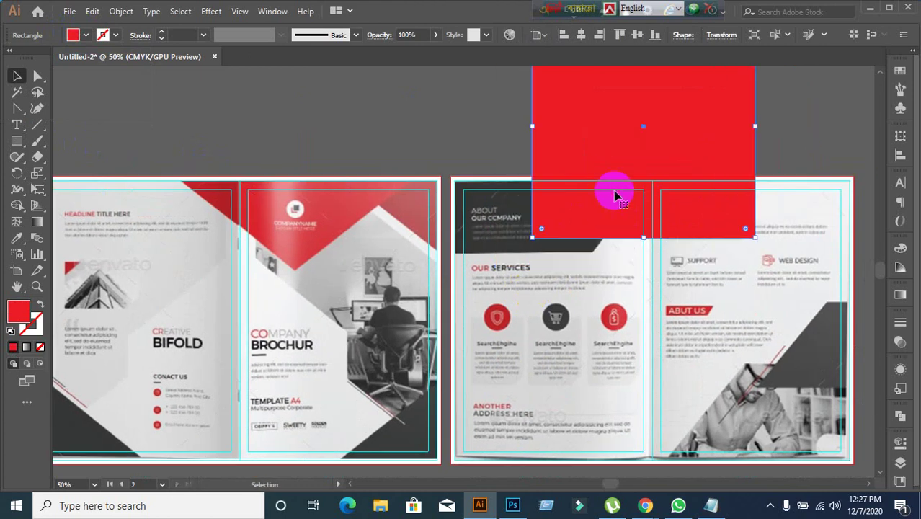
key(Delete)
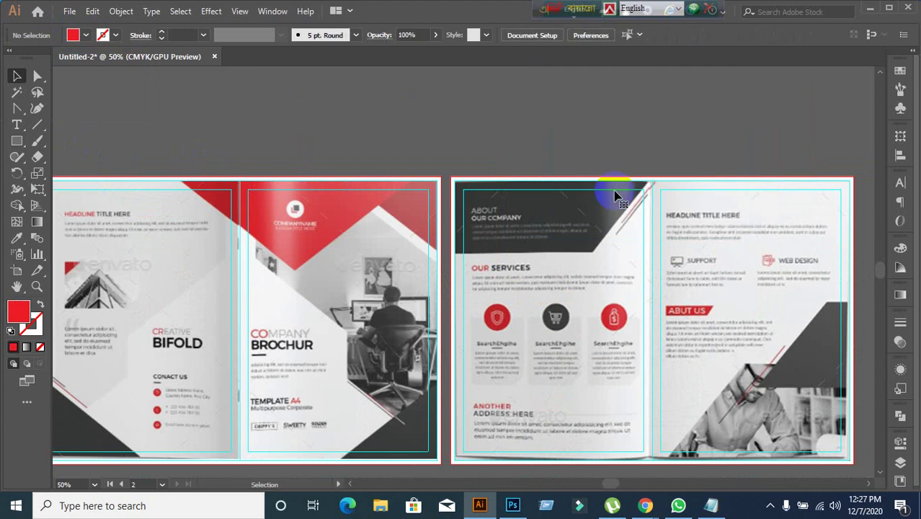
scroll(469, 440, down, 3)
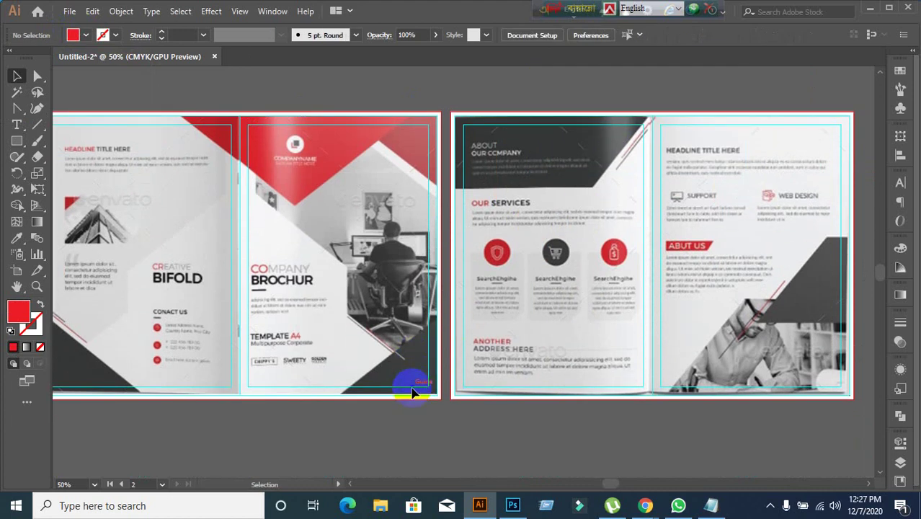
scroll(404, 349, up, 3)
scroll(407, 360, down, 2)
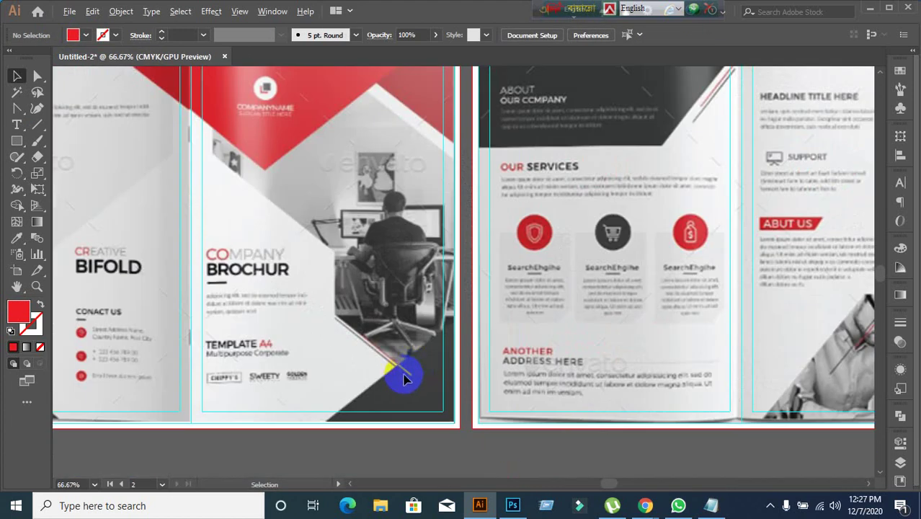
scroll(403, 374, up, 1)
scroll(404, 378, down, 1)
scroll(335, 335, up, 3)
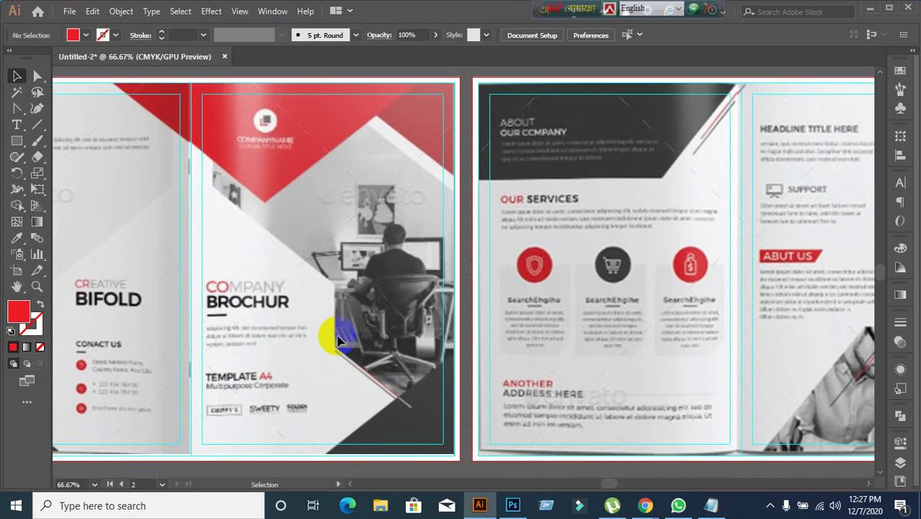
scroll(339, 340, up, 1)
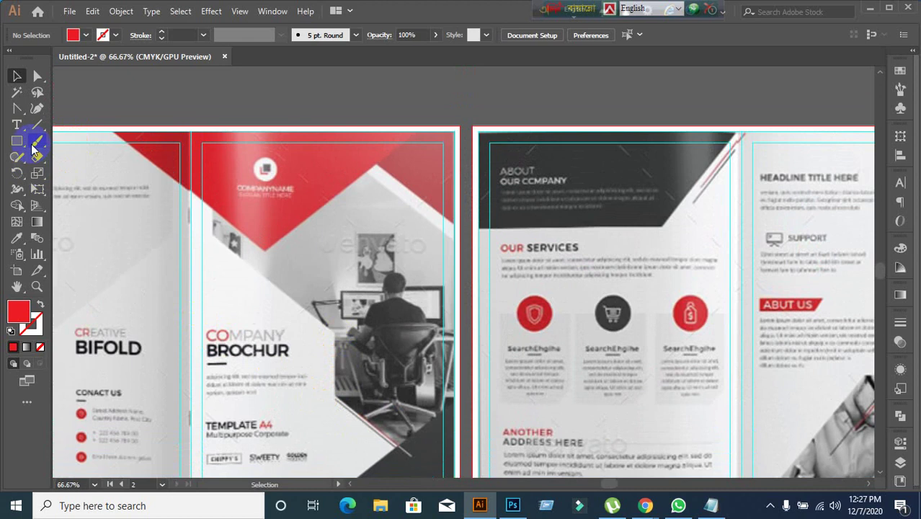
drag(18, 111, 79, 108)
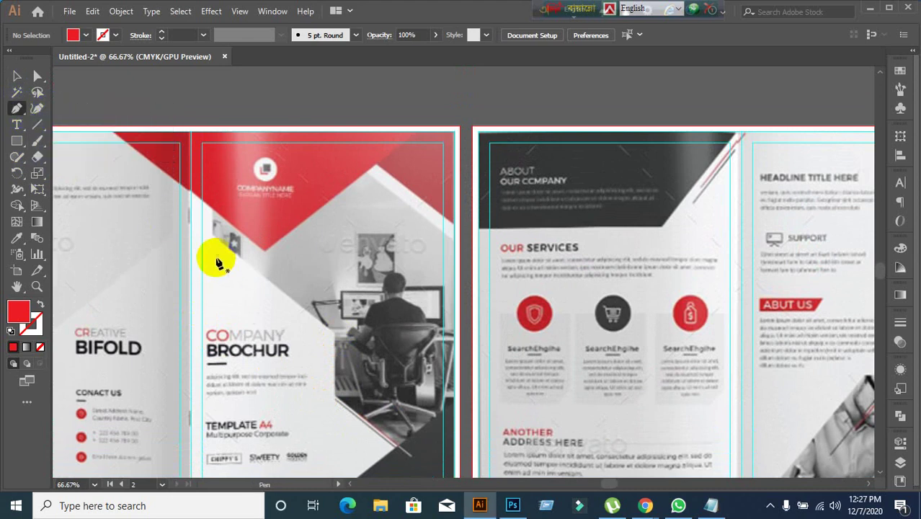
click(213, 210)
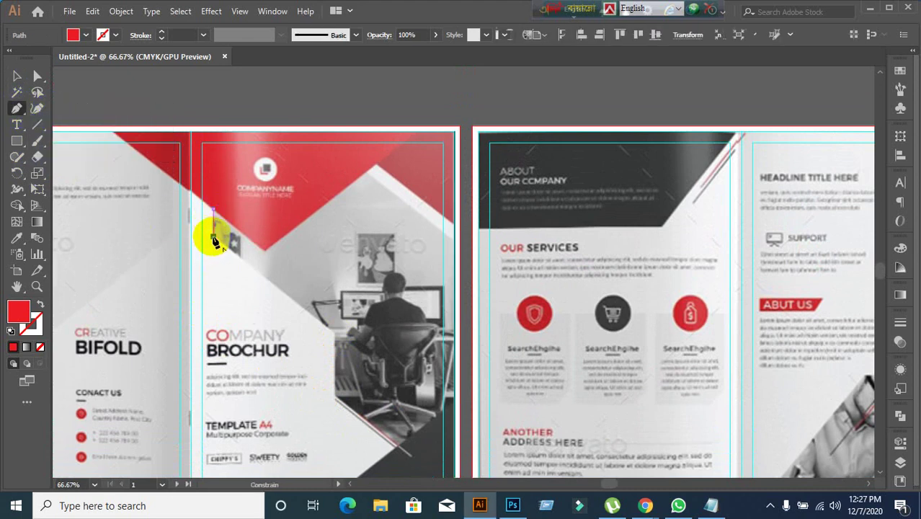
click(213, 236)
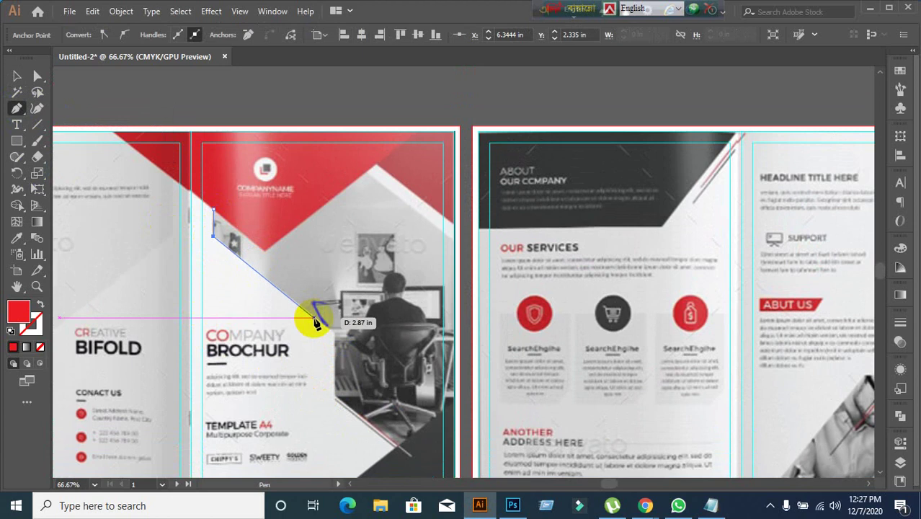
click(344, 351)
key(ctrl)
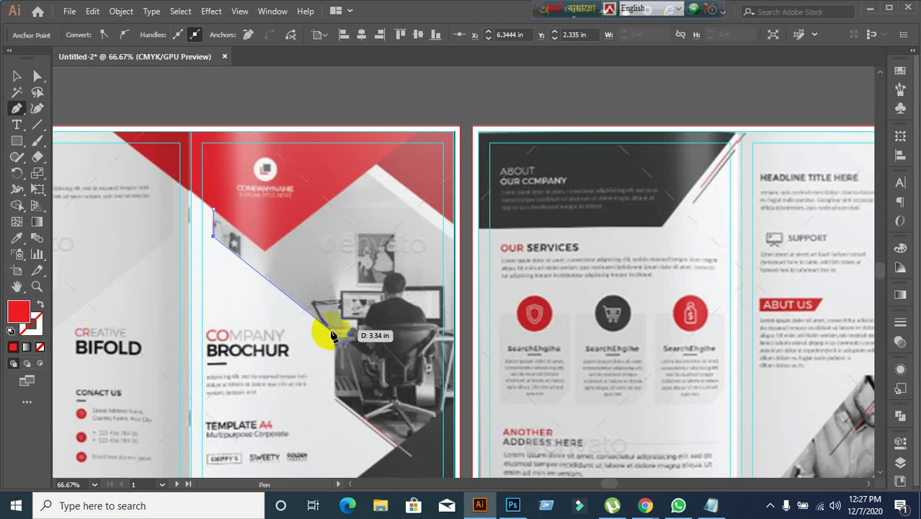
ctrl+click(335, 332)
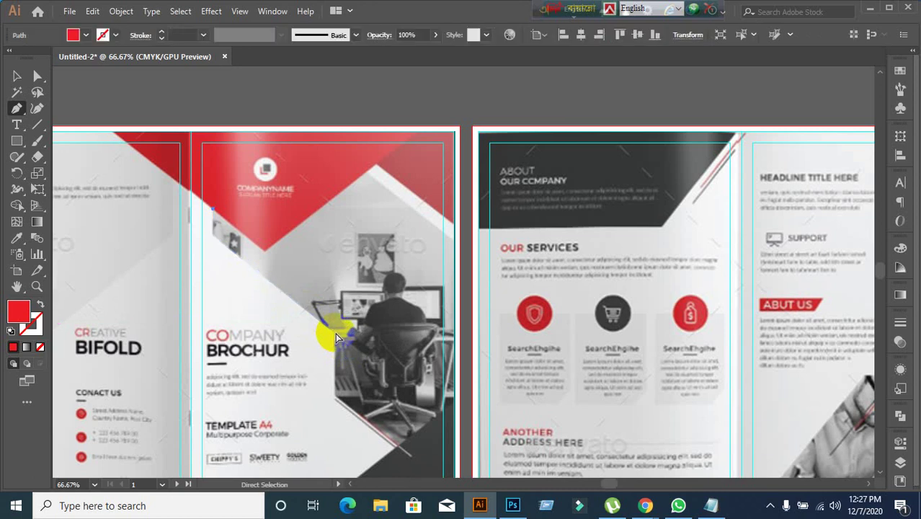
ctrl+click(335, 333)
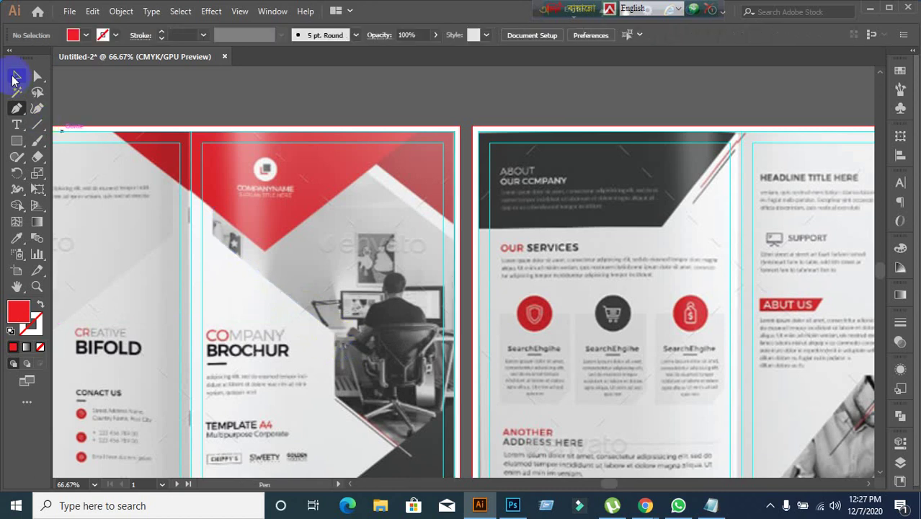
click(16, 77)
scroll(375, 255, down, 1)
scroll(353, 263, up, 1)
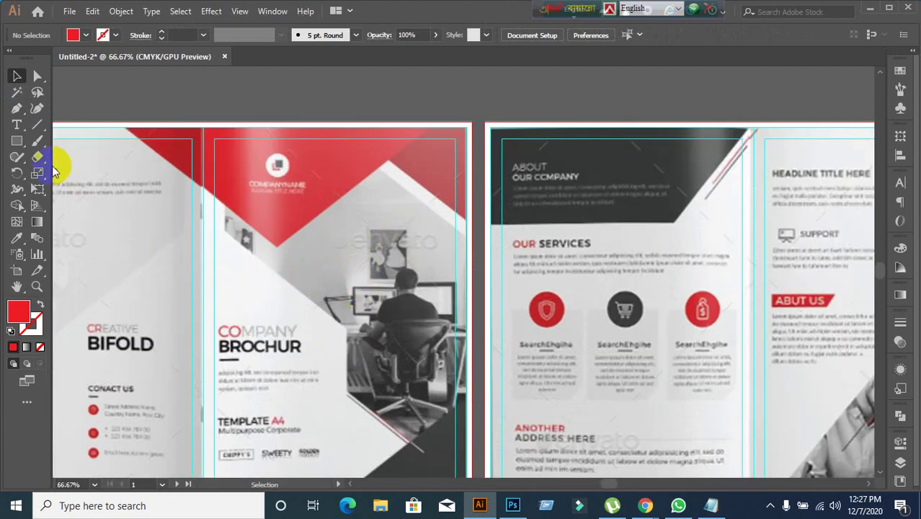
Draw a rectangle over the cover's upper-left area and fill it with CMYK Green.
click(16, 140)
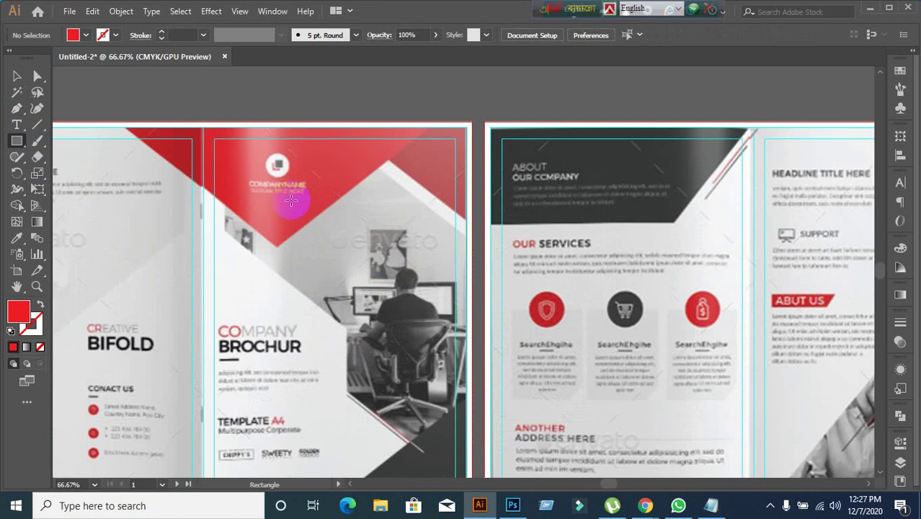
mouse_move(226, 138)
mouse_down()
mouse_move(371, 386)
mouse_move(411, 339)
mouse_move(469, 328)
mouse_move(341, 333)
mouse_move(354, 333)
mouse_move(347, 328)
mouse_up()
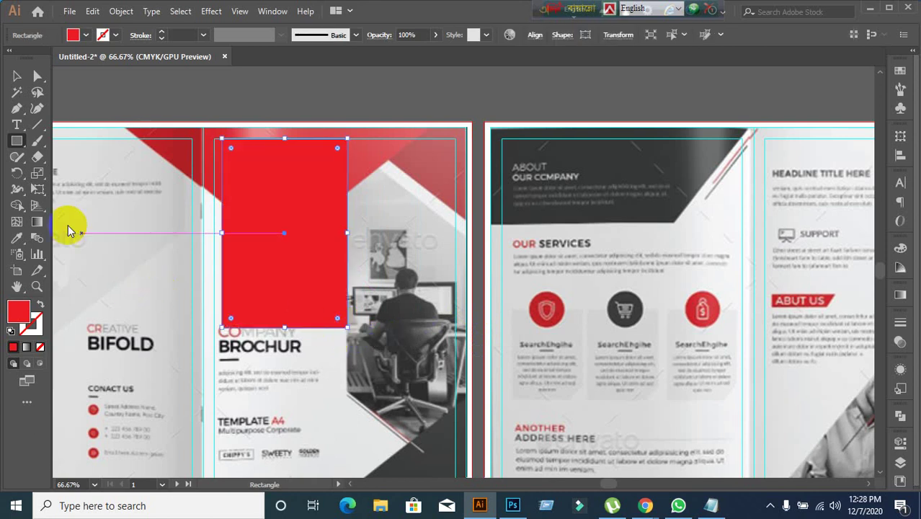
click(17, 76)
click(85, 35)
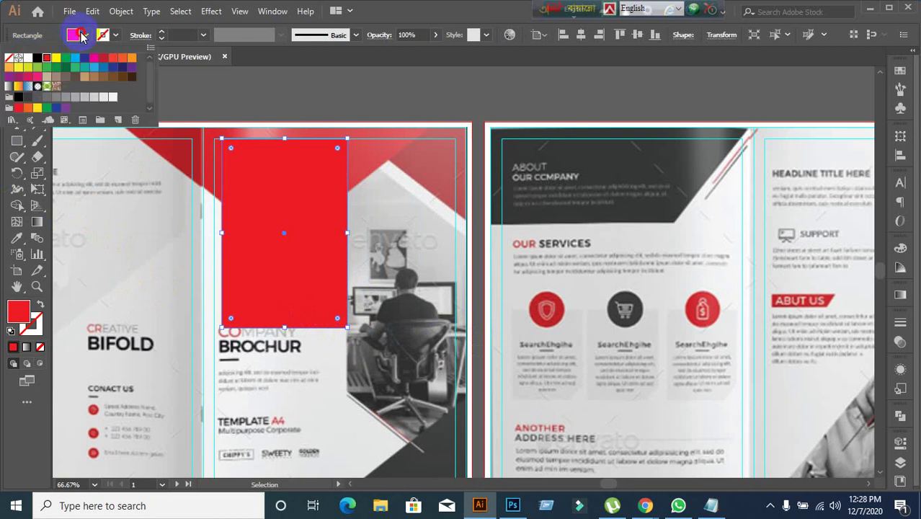
click(65, 63)
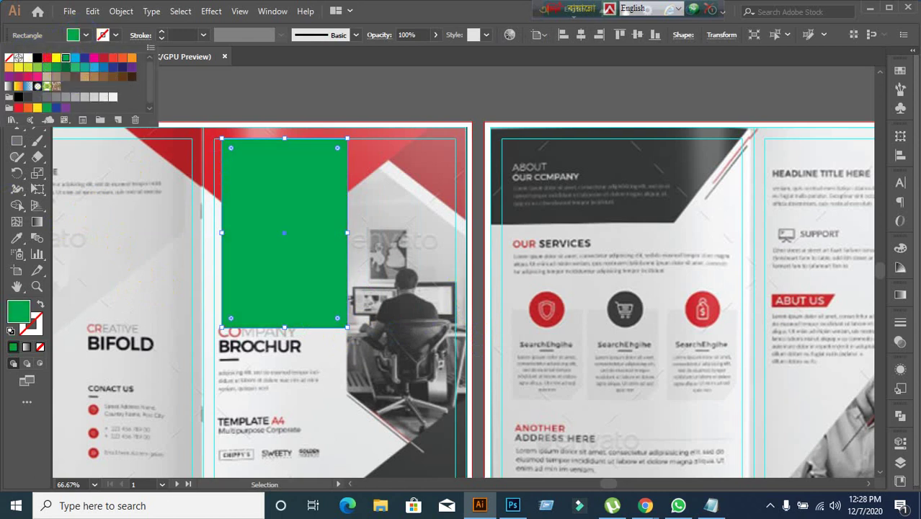
Set the green rectangle's opacity to 80% in the Transparency panel.
click(899, 346)
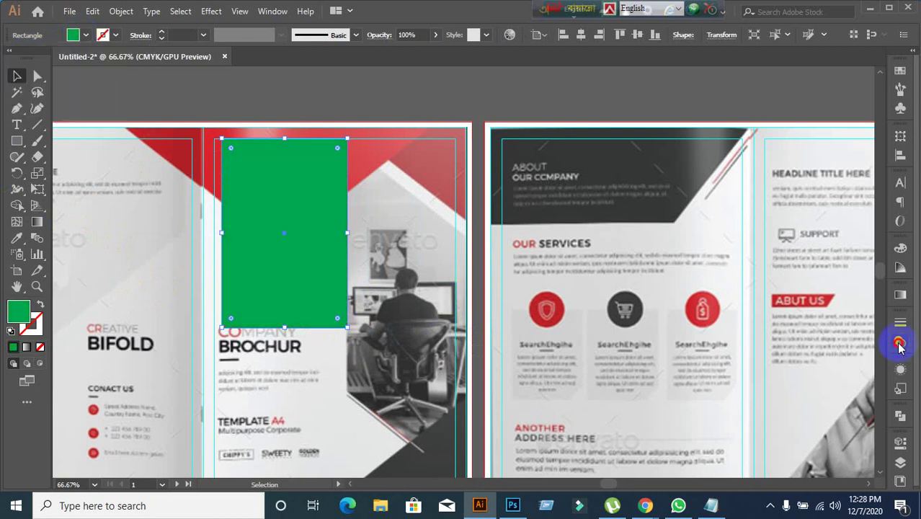
click(898, 344)
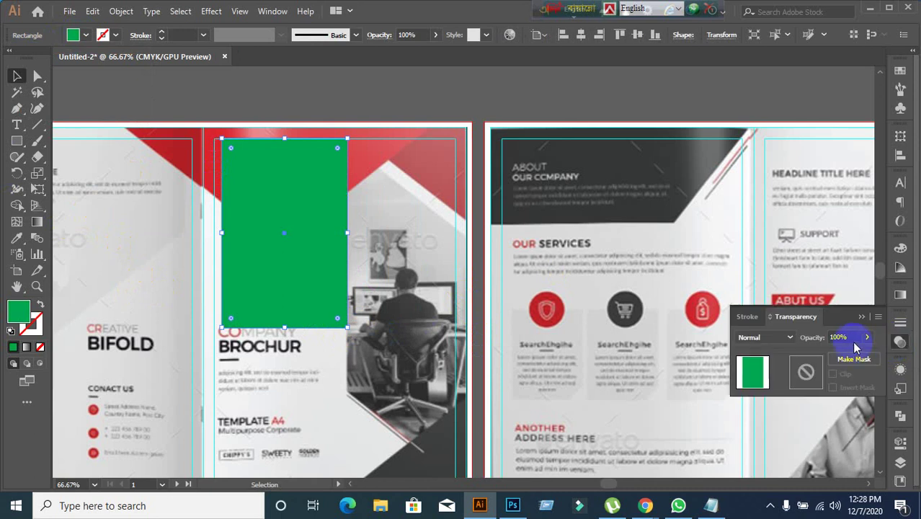
click(854, 338)
text(80)
key(Return)
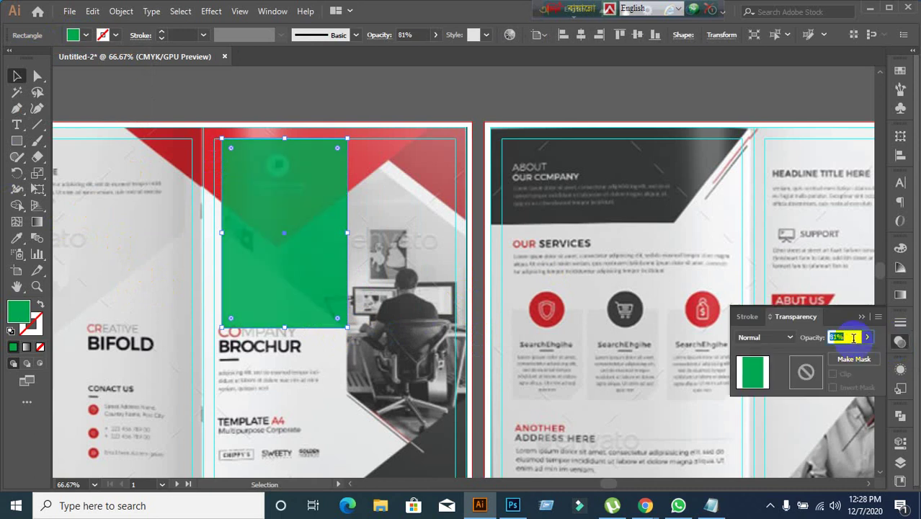
click(411, 384)
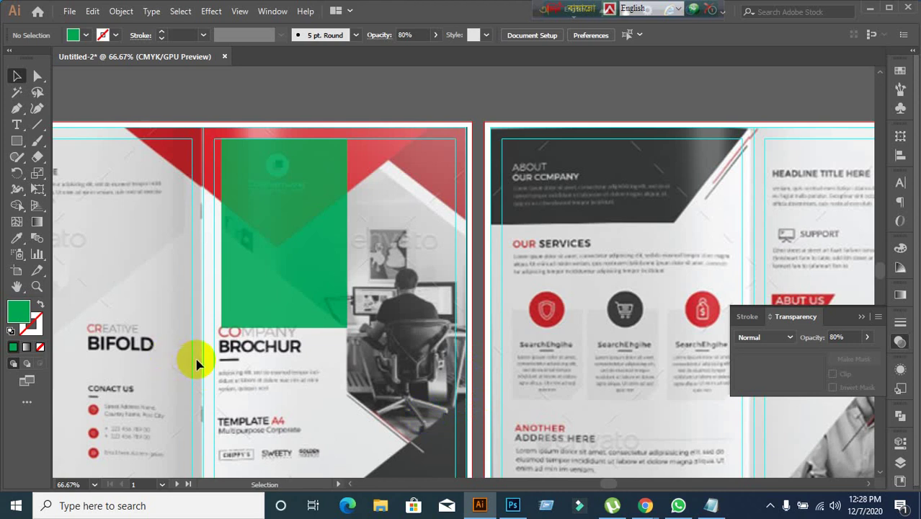
Nudge the green rectangle's bottom anchors right twice with Shift+Right to slant it, then open Preferences.
click(38, 76)
drag(216, 323, 345, 333)
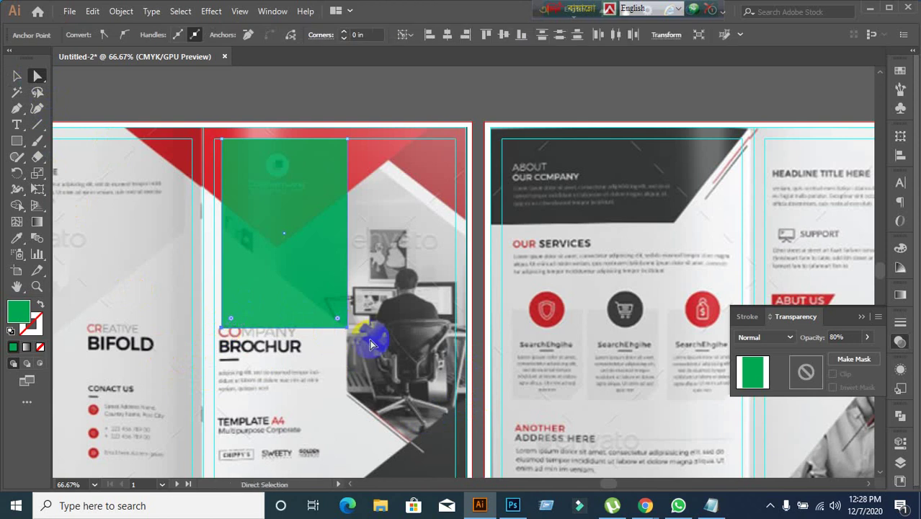
click(417, 343)
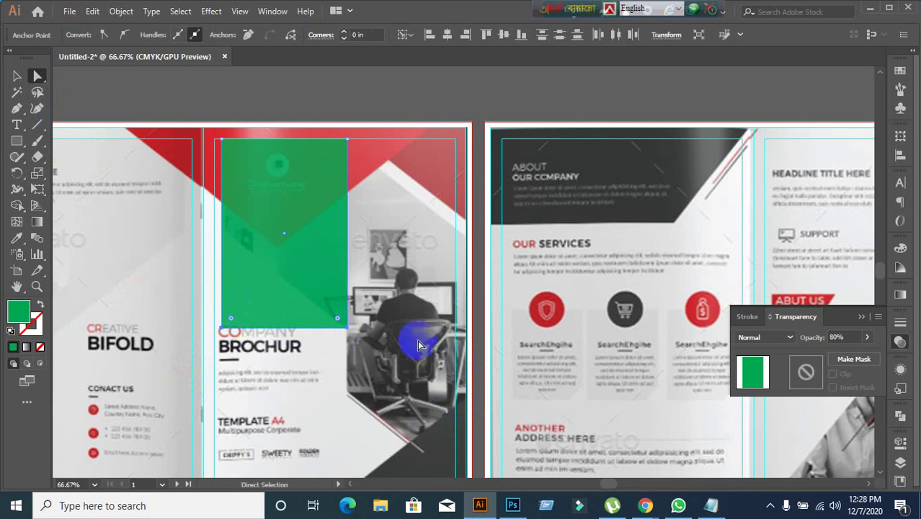
key(shift+Right)
key(shift+Right)
key(shift+Right)
key(shift+Right)
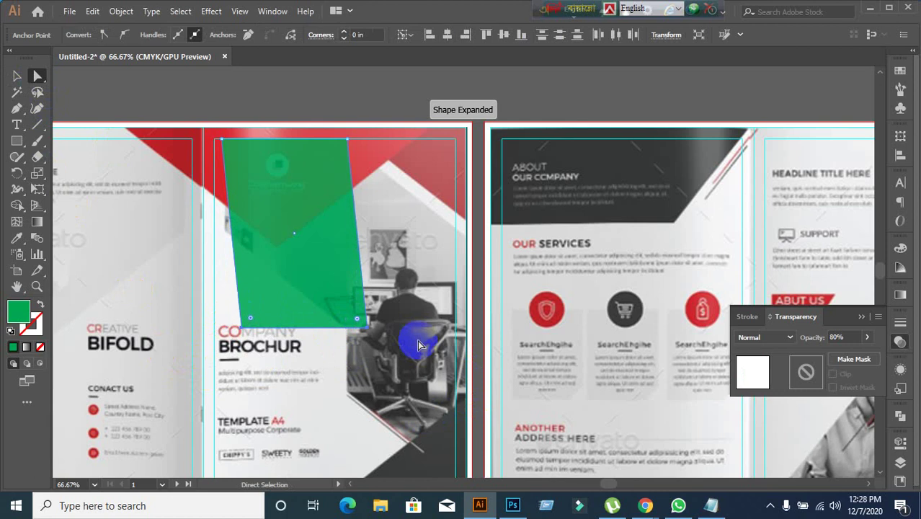
key(shift+Right)
key(shift+Right)
key(shift+Right)
key(shift+Right)
key(shift+Right)
key(shift+Right)
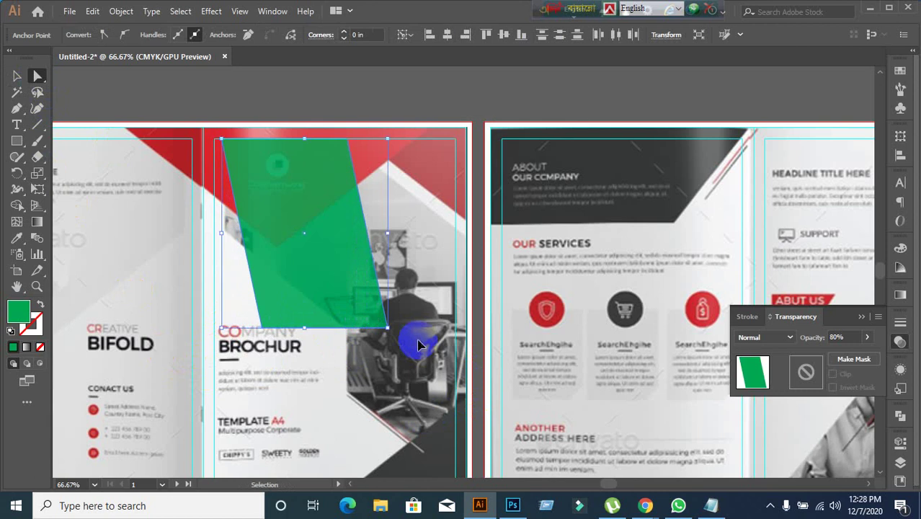
key(ctrl+k)
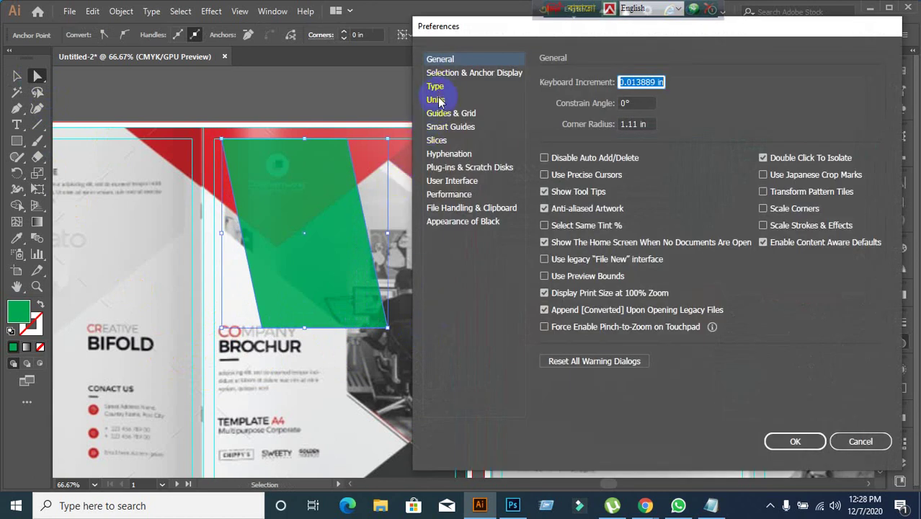
Set General units to Pixels and Keyboard Increment to 1 px in Preferences.
click(436, 100)
click(667, 83)
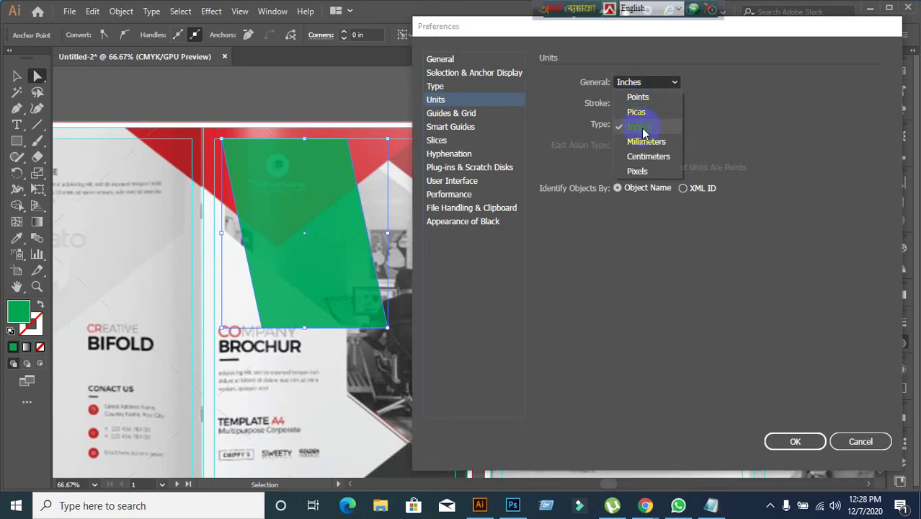
click(637, 170)
click(461, 60)
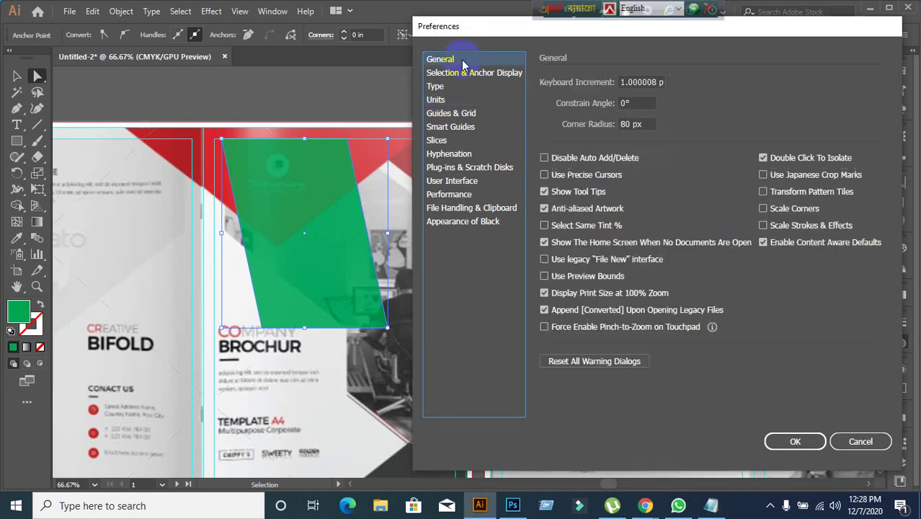
double_click(640, 81)
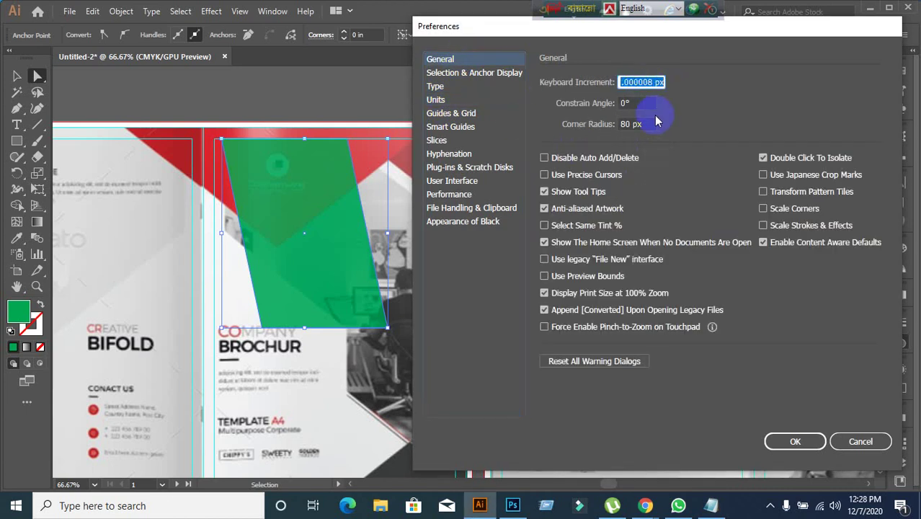
text(1)
key(Return)
Nudge the bottom anchors further right and the left anchors left to widen the diagonal band.
key(shift+Right)
key(shift+Right)
key(shift+Right)
key(shift+Right)
key(shift+Right)
key(shift+Right)
key(shift+Right)
key(shift+Right)
key(shift+Right)
key(shift+Right)
key(shift+Right)
key(shift+Right)
key(shift+Right)
key(shift+Right)
key(shift+Right)
key(shift+Right)
key(shift+Right)
key(shift+Right)
key(shift+Right)
key(shift+Right)
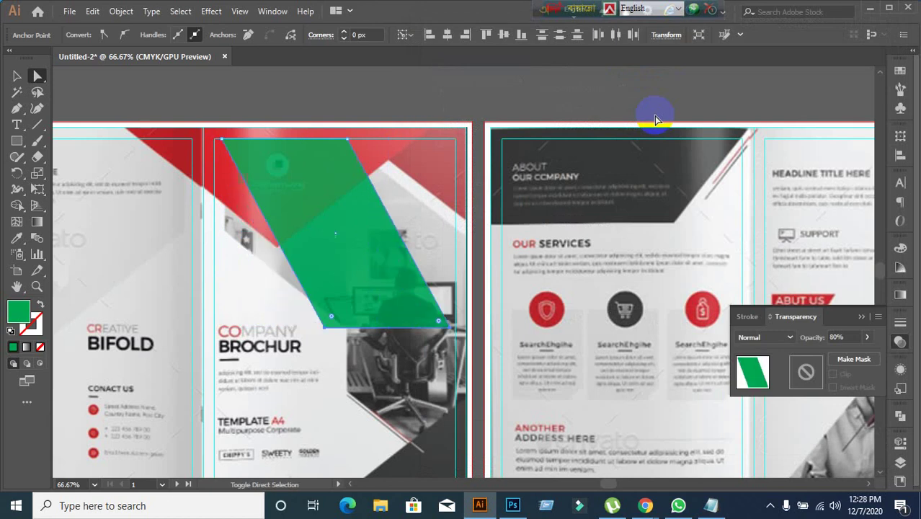
key(shift+Right)
key(shift+Right)
key(shift+Right)
key(shift+Right)
key(shift+Right)
key(shift+Right)
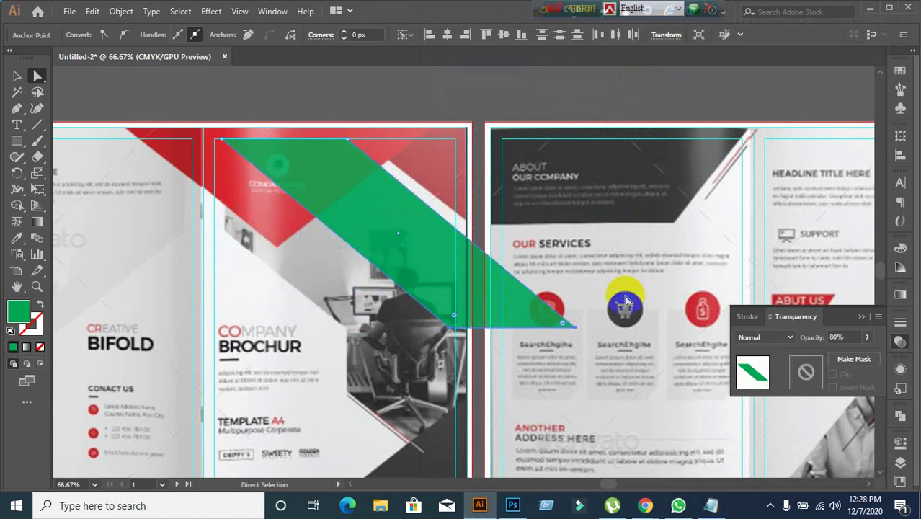
click(456, 333)
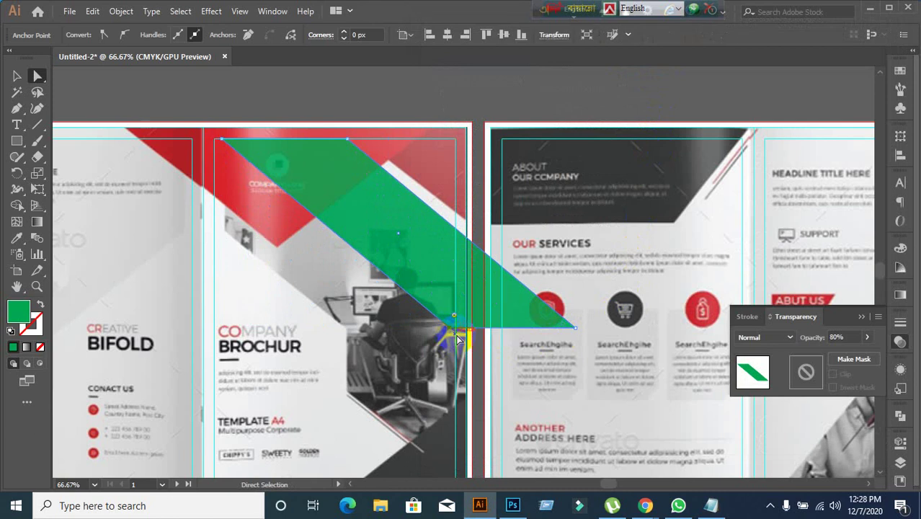
drag(238, 150, 221, 140)
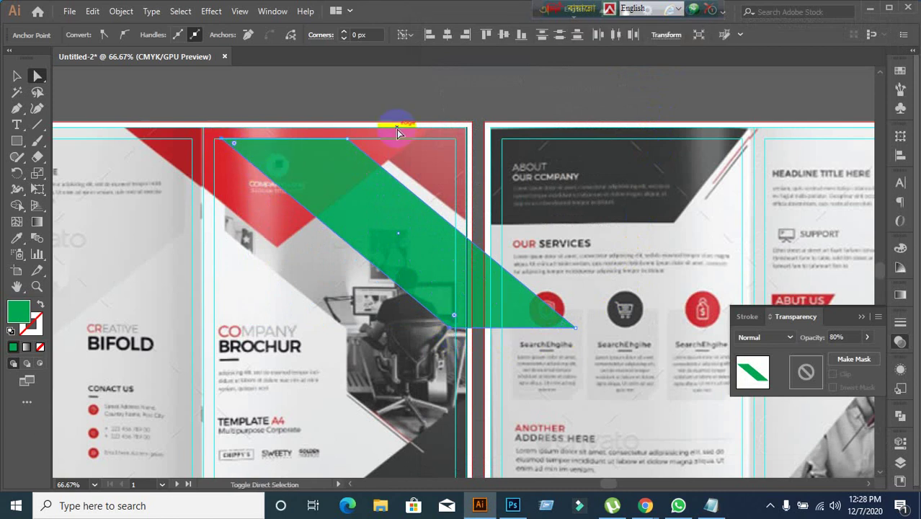
key(shift+Left)
key(shift+Left)
key(shift+Left)
key(shift+Left)
key(shift+Left)
key(shift+Left)
key(shift+Left)
key(shift+Left)
key(shift+Left)
key(shift+Left)
key(shift+Left)
key(shift+Left)
key(shift+Left)
key(shift+Left)
key(shift+Left)
key(shift+Left)
key(shift+Left)
key(shift+Left)
key(shift+Left)
key(shift+Left)
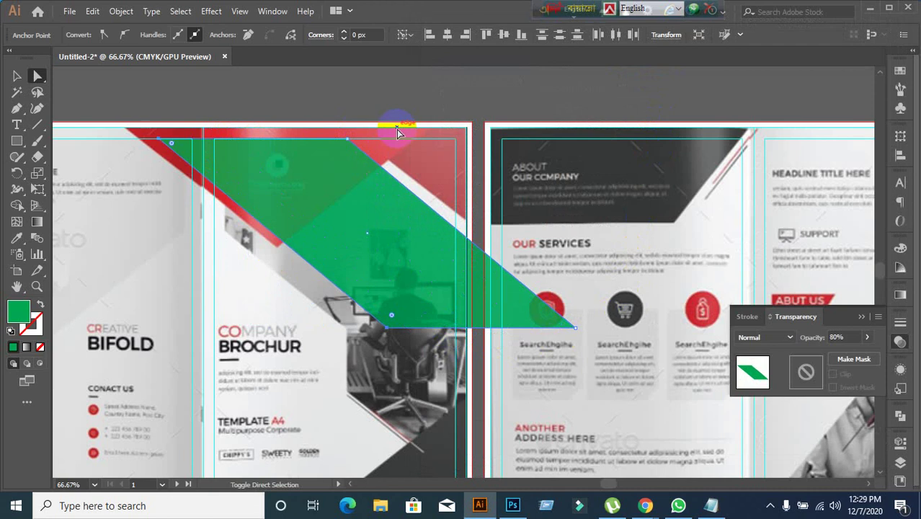
key(Right)
key(Right)
key(Right)
key(Right)
key(Right)
key(Right)
key(Right)
key(Right)
key(Right)
key(Right)
key(Right)
key(Right)
key(Right)
key(Right)
key(Right)
key(Right)
key(Right)
key(Right)
key(Right)
key(Right)
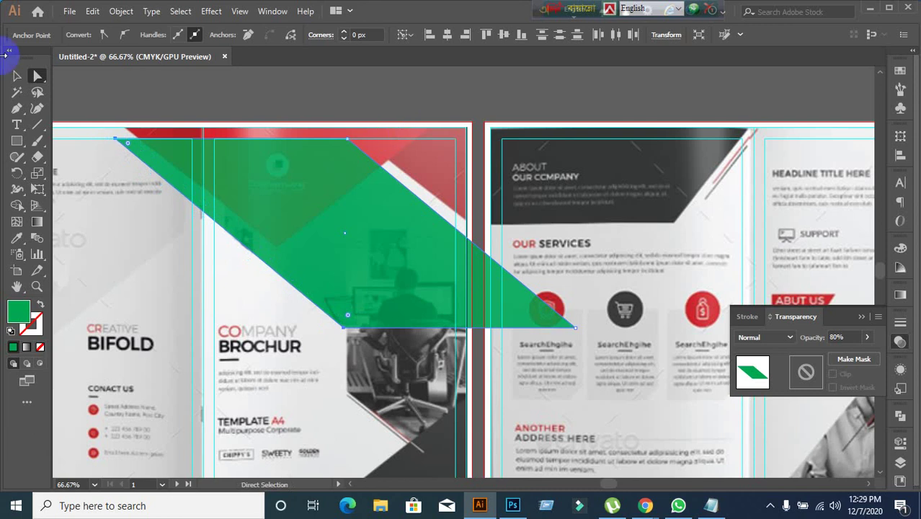
Try moving the green band down over the brochure, then undo the move.
click(16, 77)
click(263, 103)
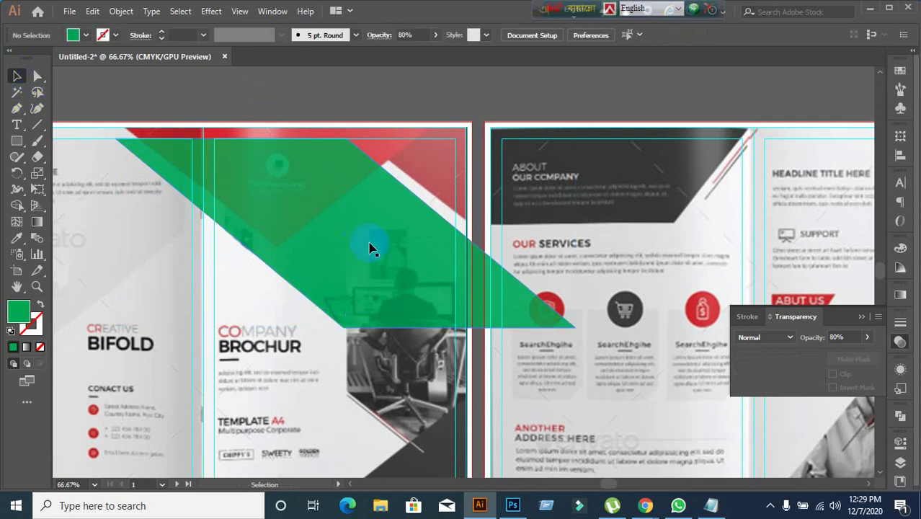
drag(369, 248, 264, 377)
key(ctrl+z)
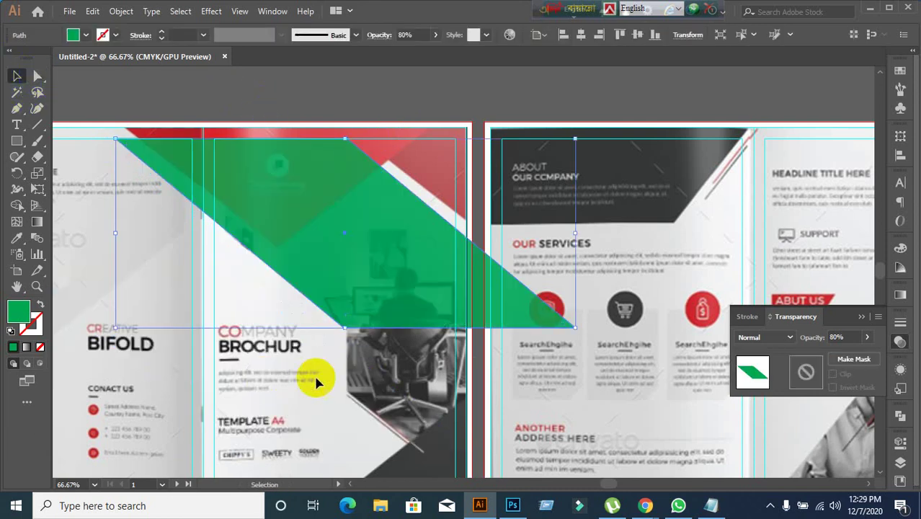
Try moving the green band down twice, undoing each move.
click(478, 377)
scroll(478, 376, down, 1)
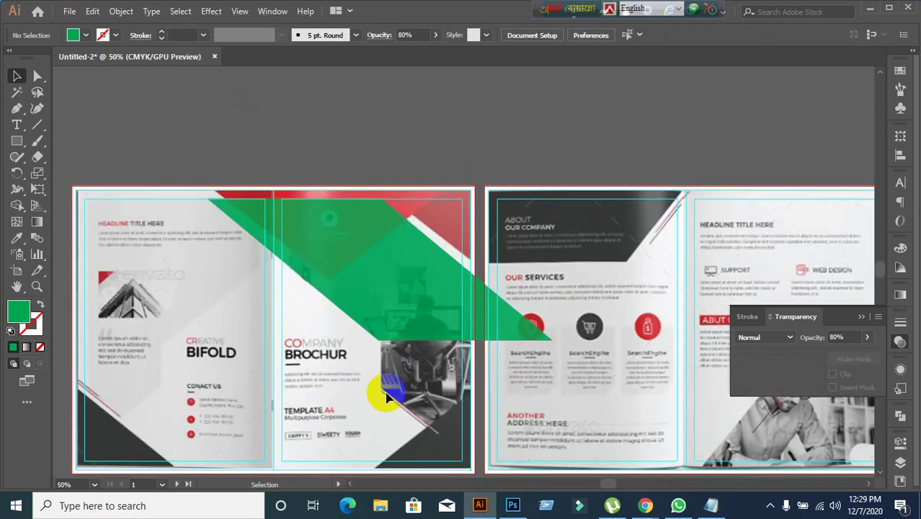
scroll(385, 396, down, 1)
scroll(207, 148, up, 2)
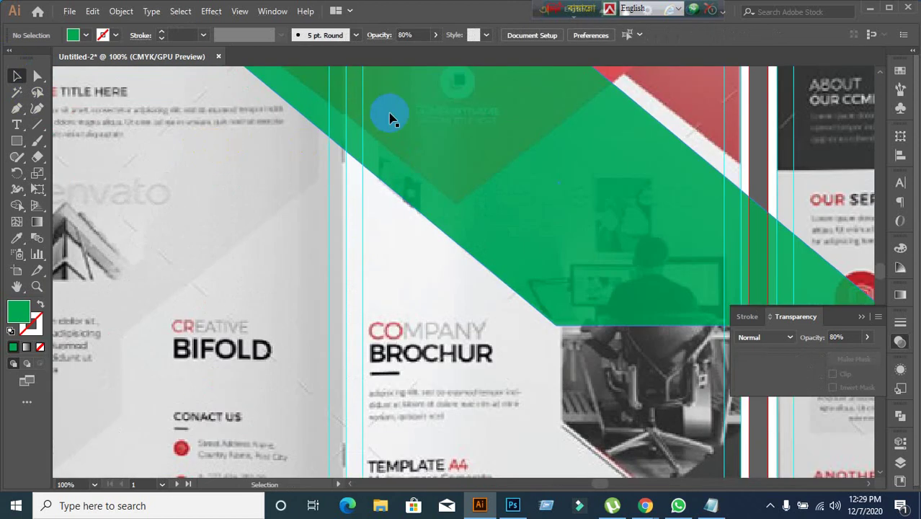
drag(389, 119, 377, 274)
key(ctrl+z)
scroll(369, 267, up, 2)
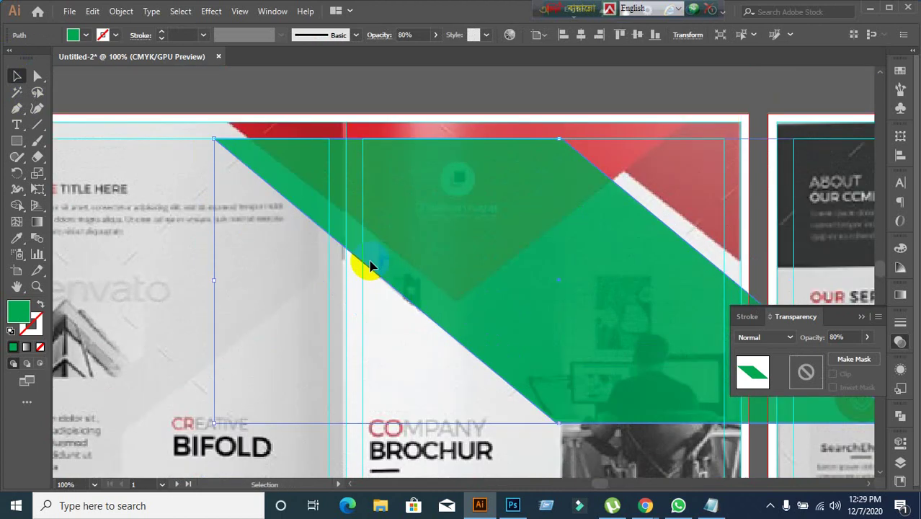
drag(419, 240, 447, 369)
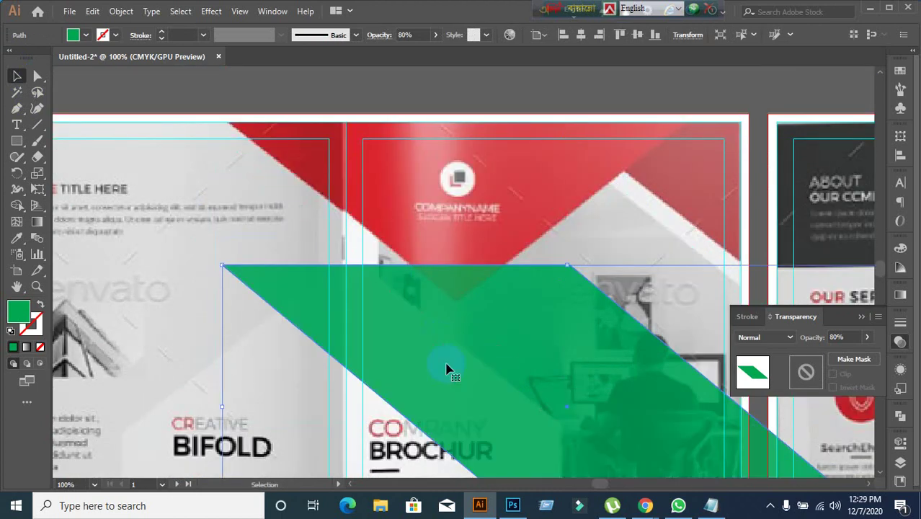
key(a)
key(ctrl+z)
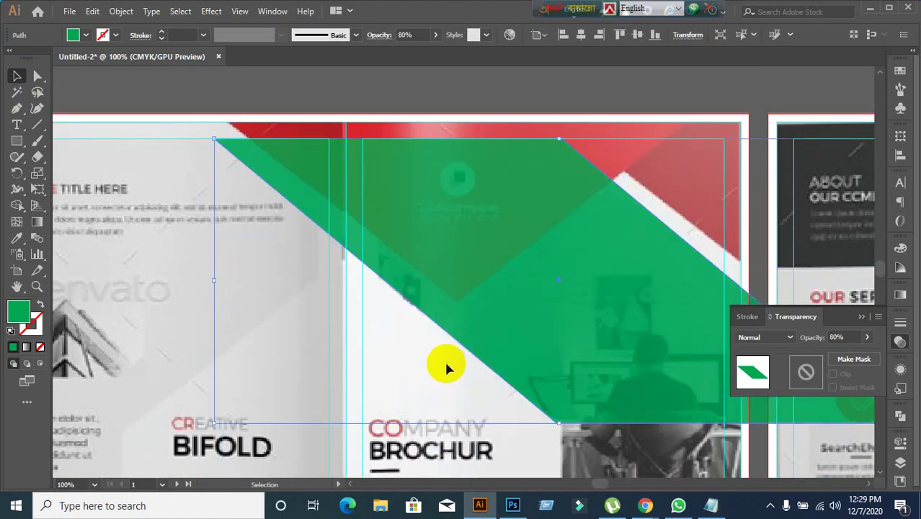
scroll(444, 360, down, 2)
Alt-drag a copy of the green band to sit above the brochure.
key(v)
drag(468, 302, 333, 146)
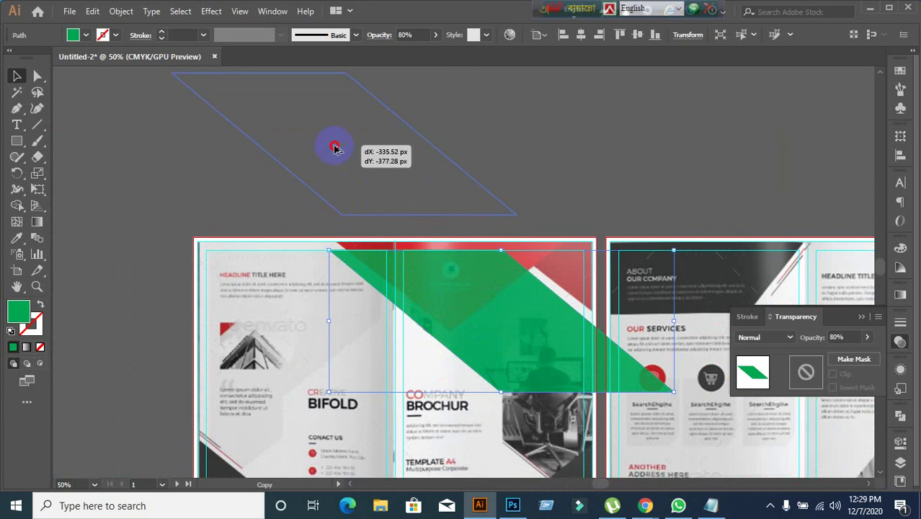
click(127, 335)
Try moving the band onto the right inner panel, undo it, and reframe both spreads.
click(566, 375)
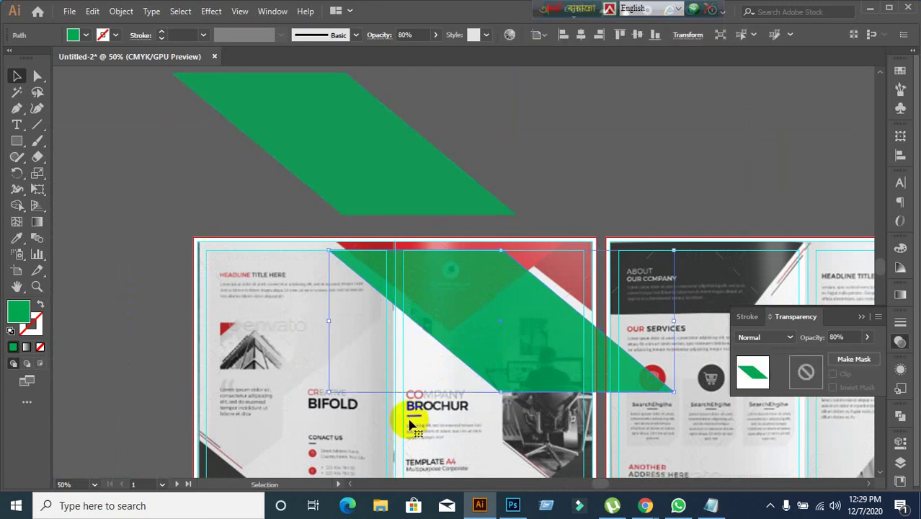
key(a)
drag(516, 321, 699, 403)
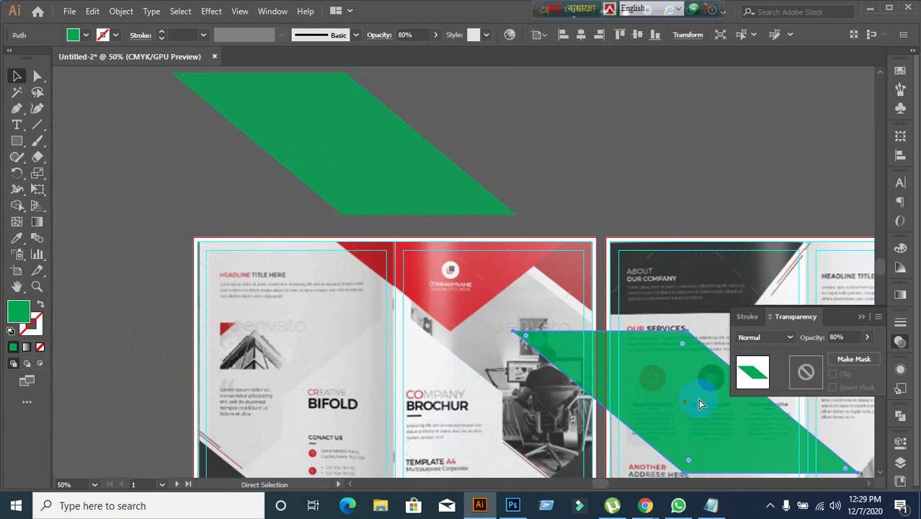
key(ctrl+z)
key(v)
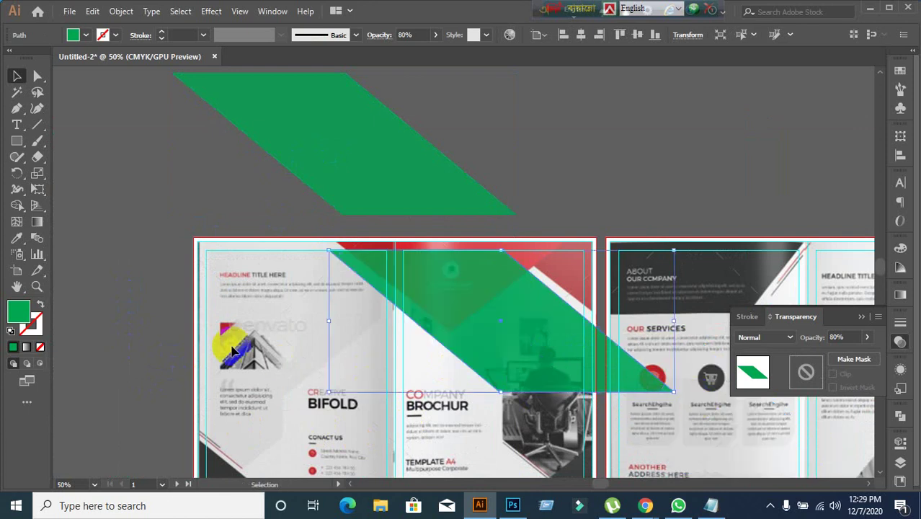
click(176, 331)
scroll(481, 374, up, 1)
scroll(514, 372, down, 2)
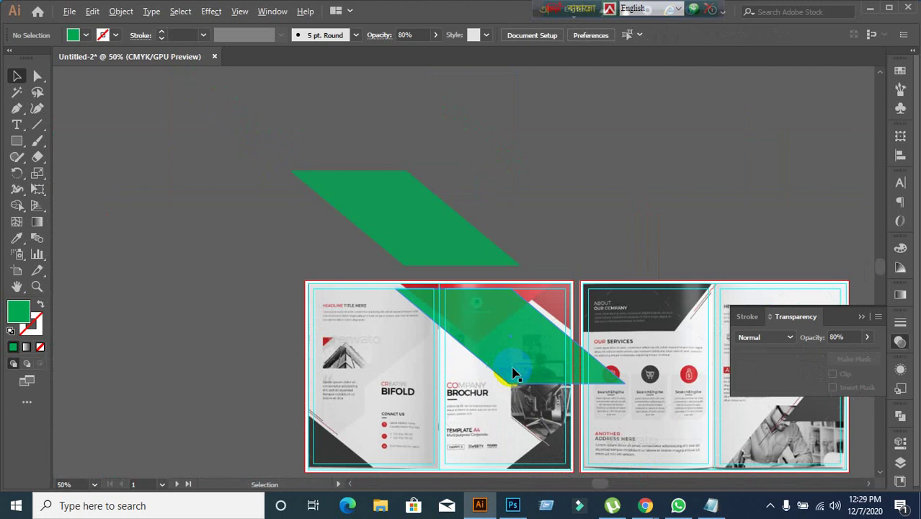
drag(554, 398, 535, 336)
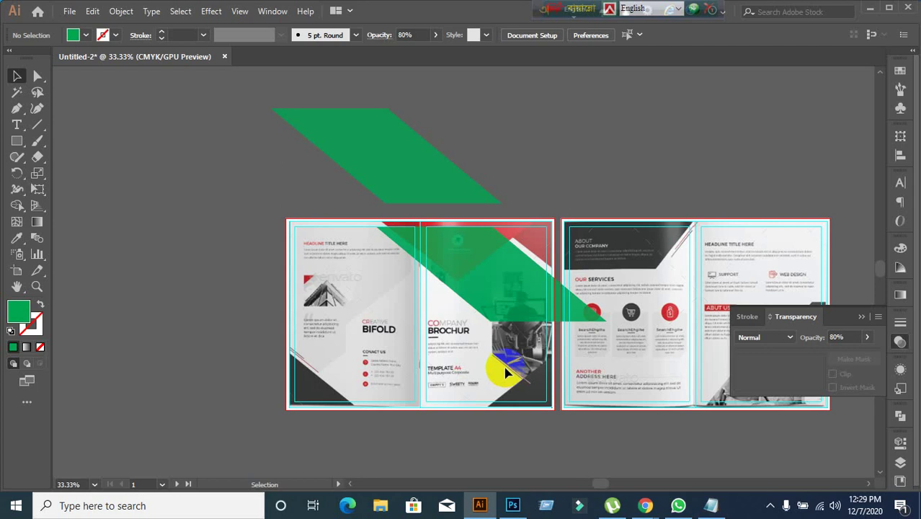
scroll(613, 312, up, 1)
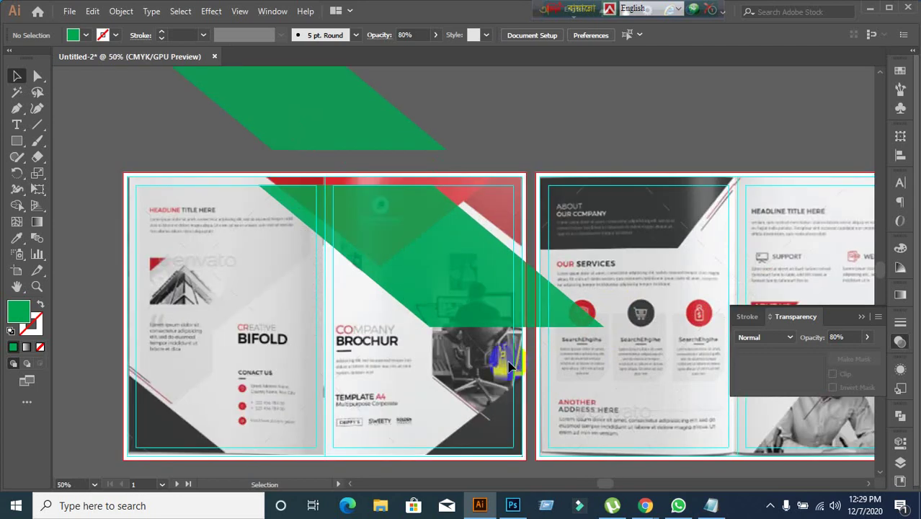
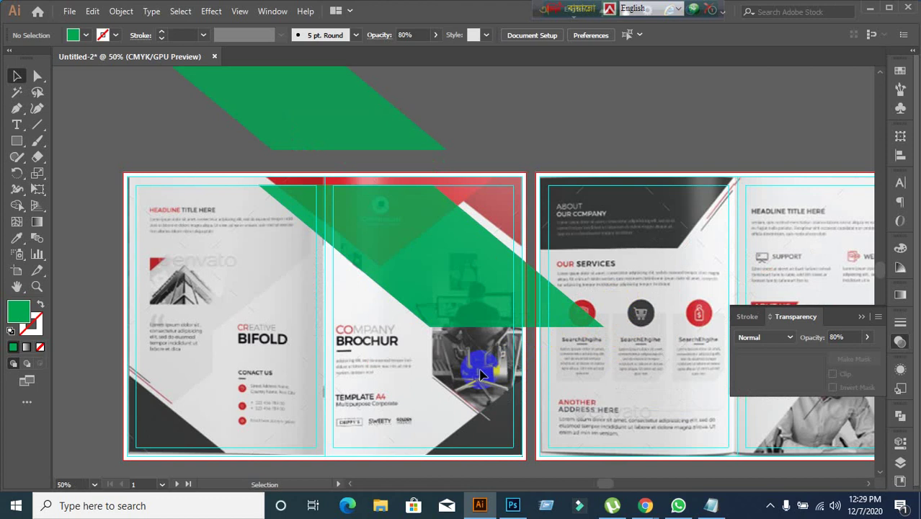
Try moving the green shape over the front panels, undoing each attempt.
scroll(376, 282, up, 2)
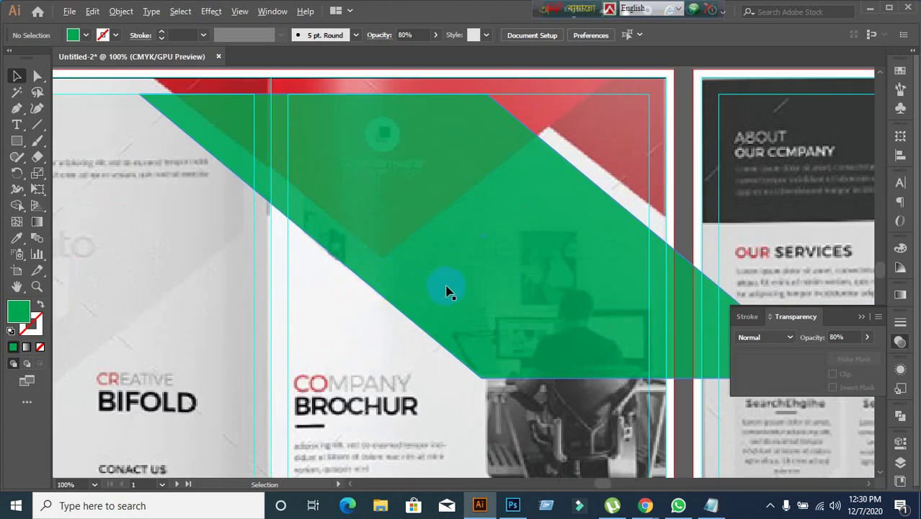
scroll(447, 290, down, 1)
drag(448, 288, 348, 414)
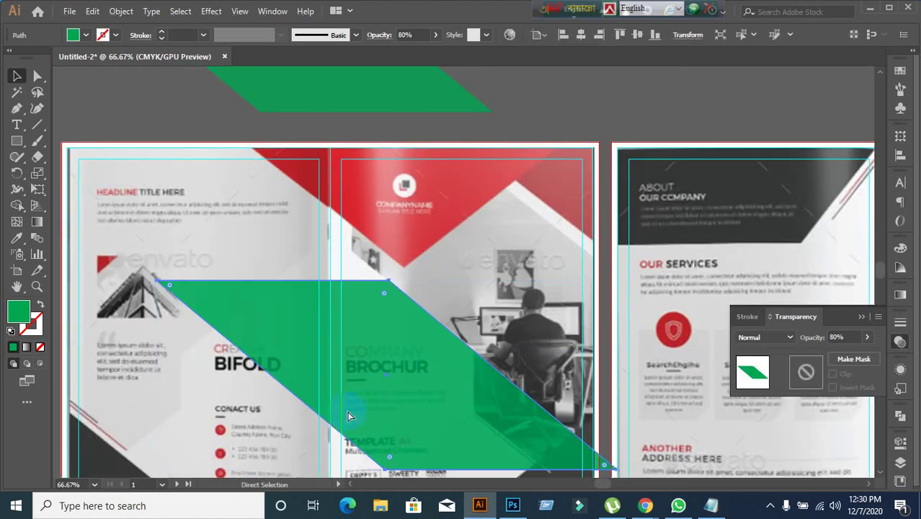
key(ctrl+z)
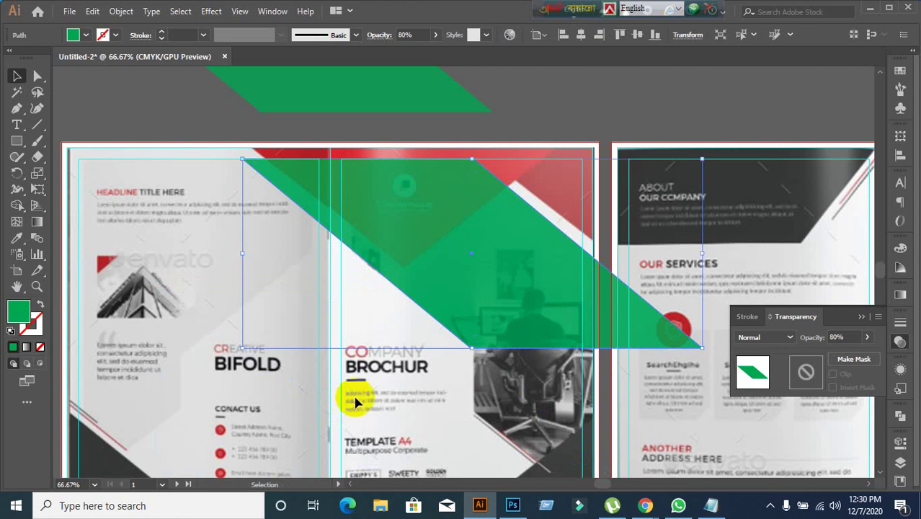
click(379, 425)
drag(422, 222, 542, 380)
key(ctrl+z)
drag(418, 263, 463, 427)
key(ctrl+z)
Lower the green diagonal shape's opacity to 56% in the Transparency panel.
click(843, 337)
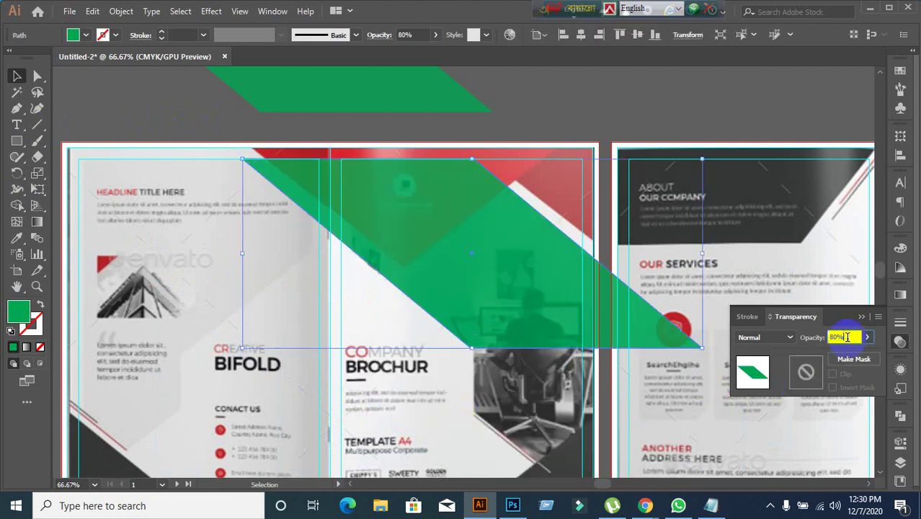
text(71)
key(Return)
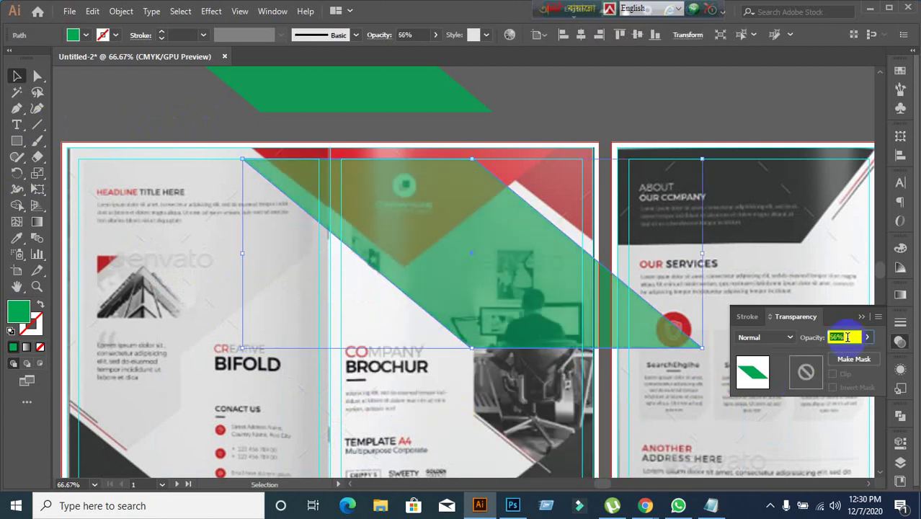
scroll(586, 113, up, 4)
drag(366, 237, 482, 147)
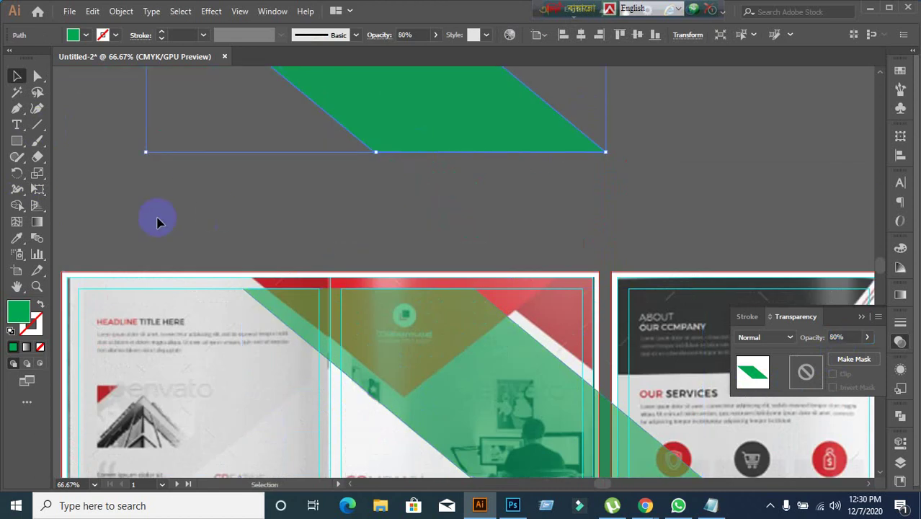
click(159, 222)
scroll(196, 231, down, 3)
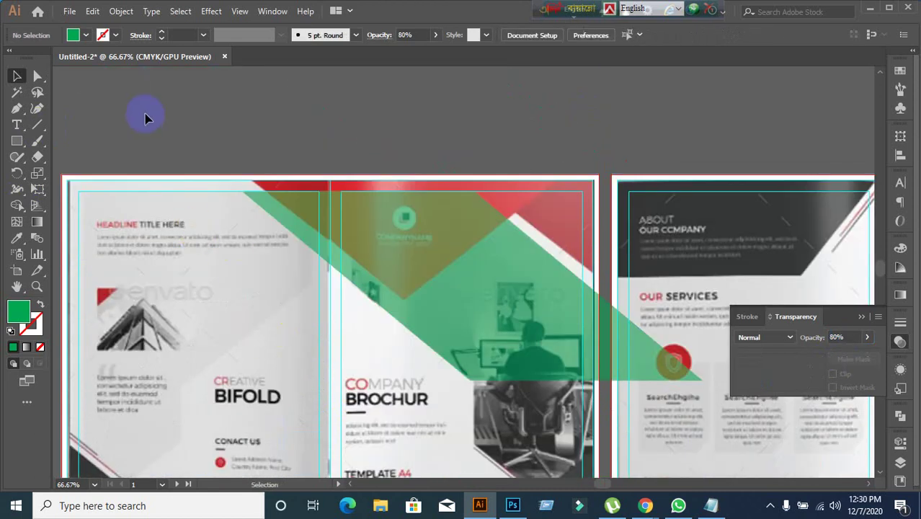
click(175, 170)
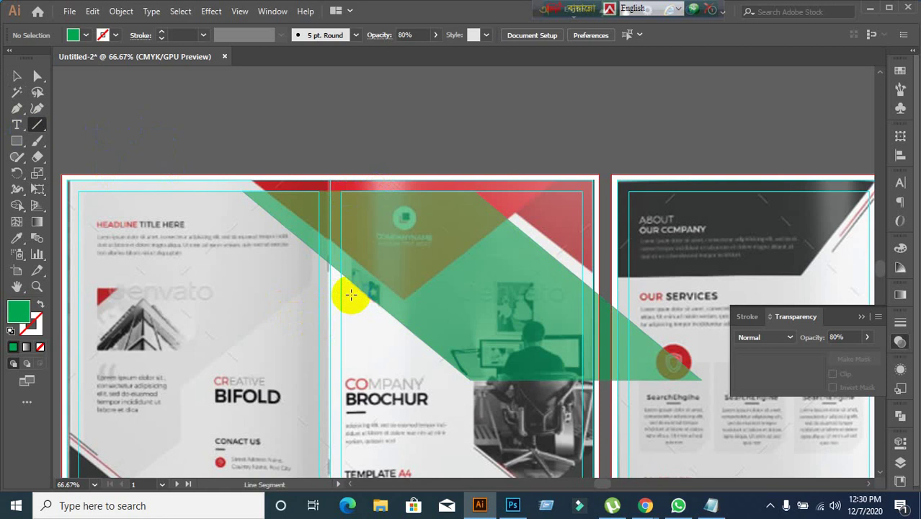
Divide the green shape along a vertical line at the panel edge and delete the left triangle.
drag(351, 294, 351, 140)
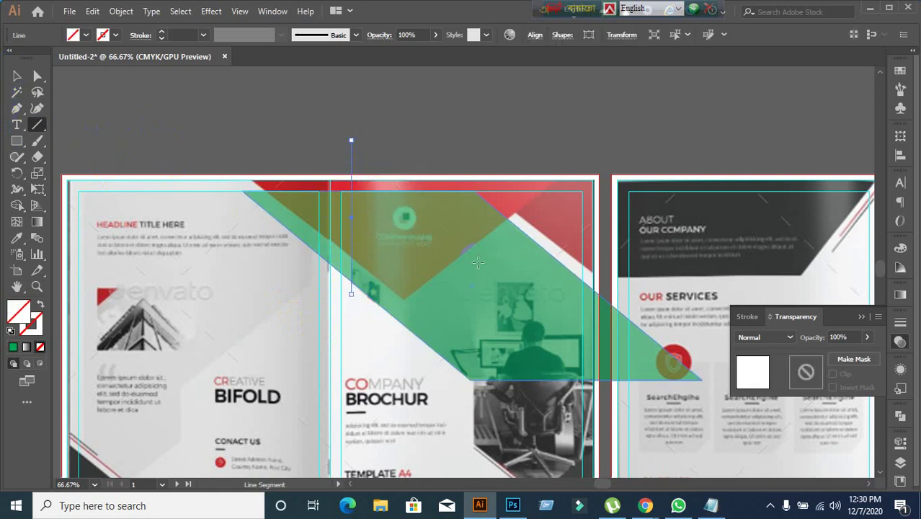
click(17, 76)
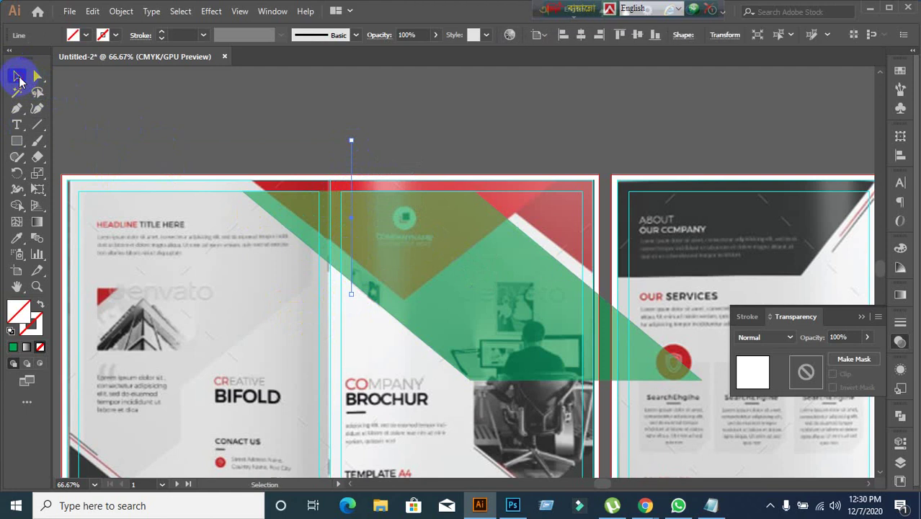
shift+click(434, 294)
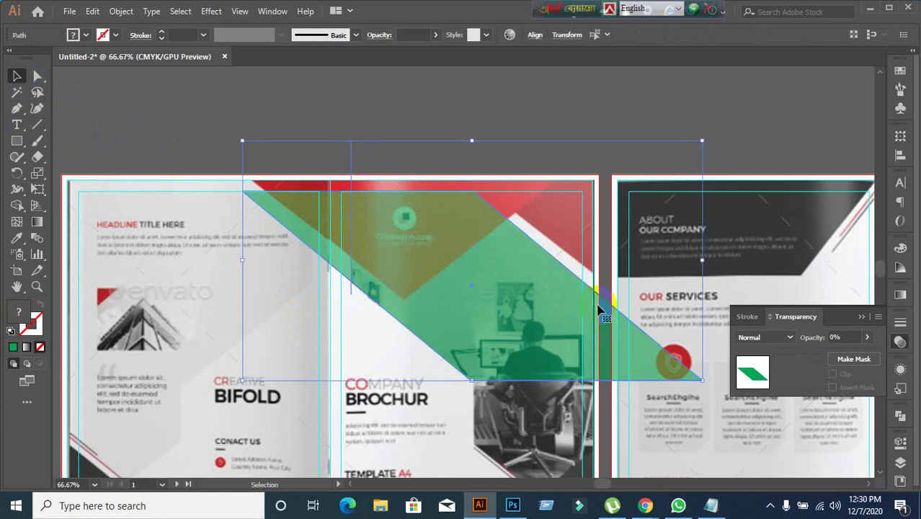
click(901, 415)
click(746, 470)
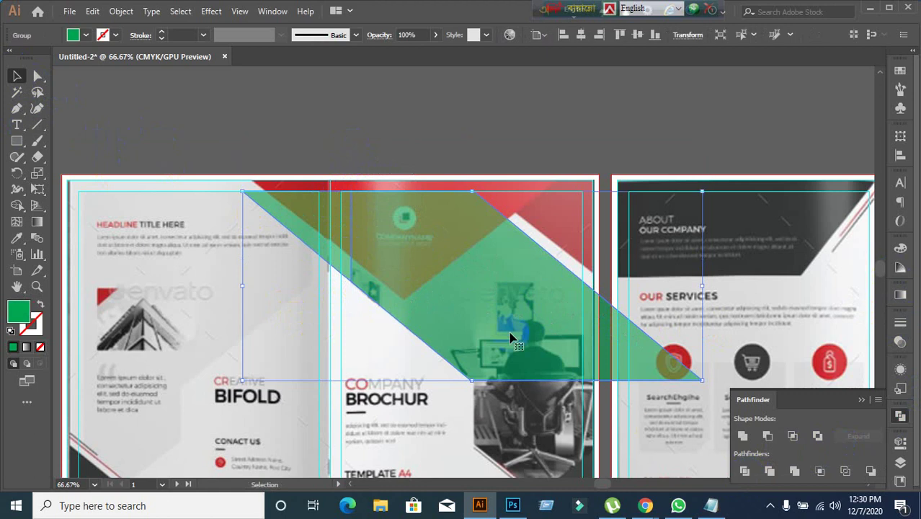
right_click(404, 238)
click(421, 350)
click(298, 108)
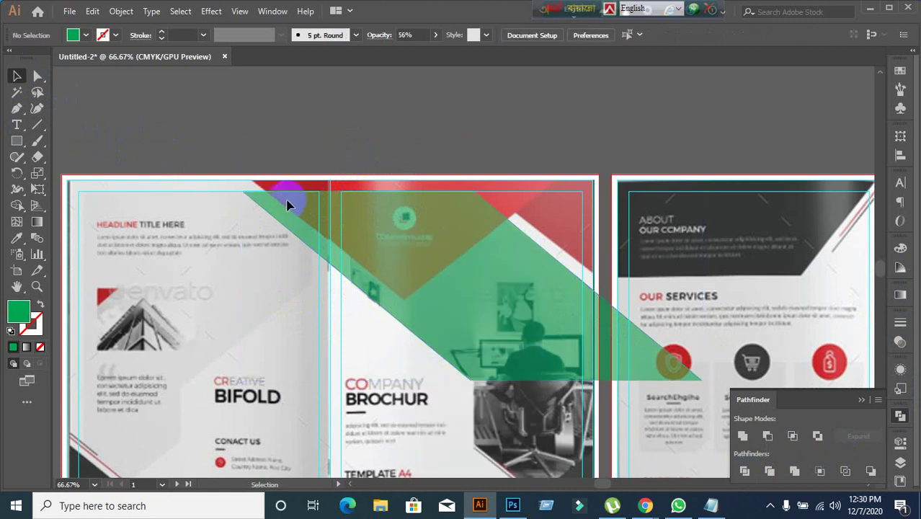
click(286, 205)
key(Delete)
Divide the shape along a line at the page's right edge and delete the piece beyond it.
scroll(370, 309, down, 1)
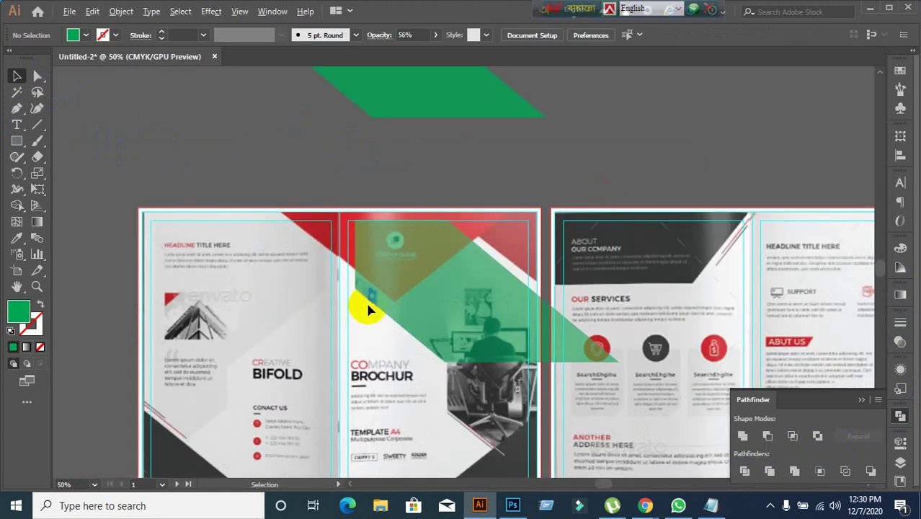
scroll(308, 267, down, 2)
scroll(309, 267, right, 2)
scroll(485, 300, up, 2)
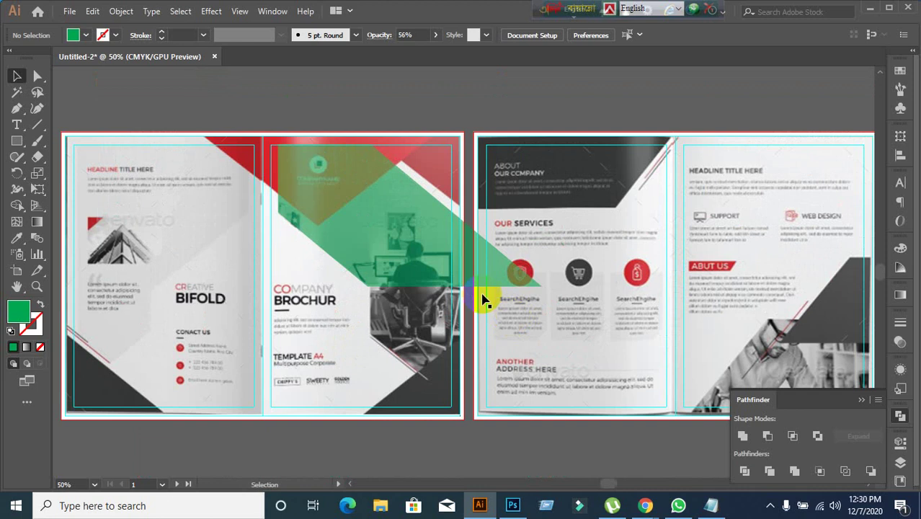
scroll(411, 307, up, 1)
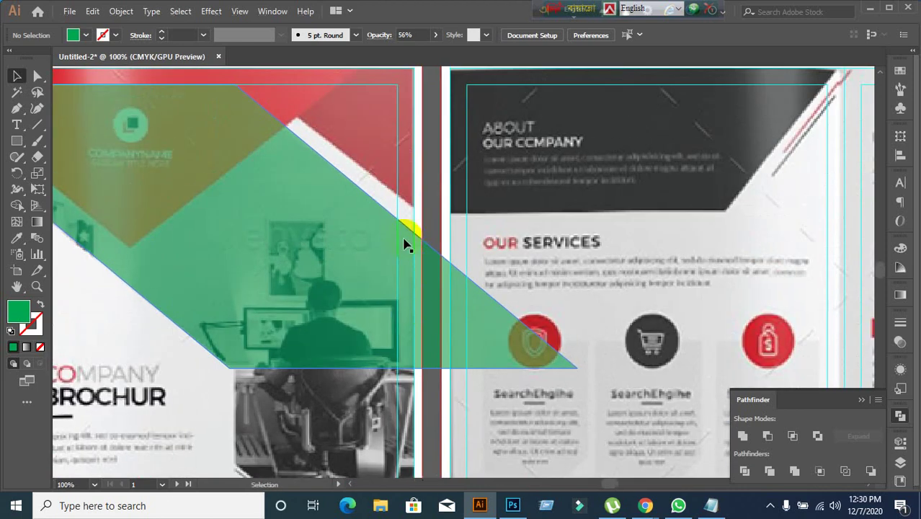
click(39, 124)
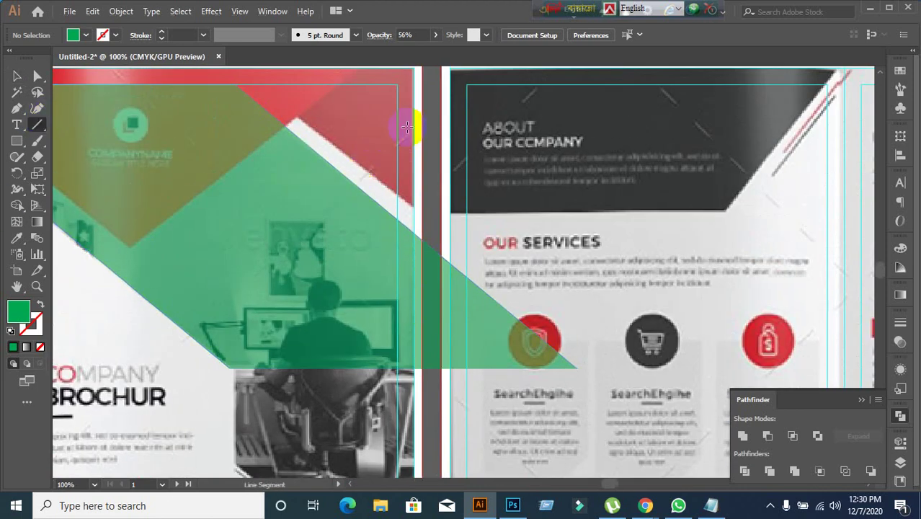
drag(423, 119, 429, 445)
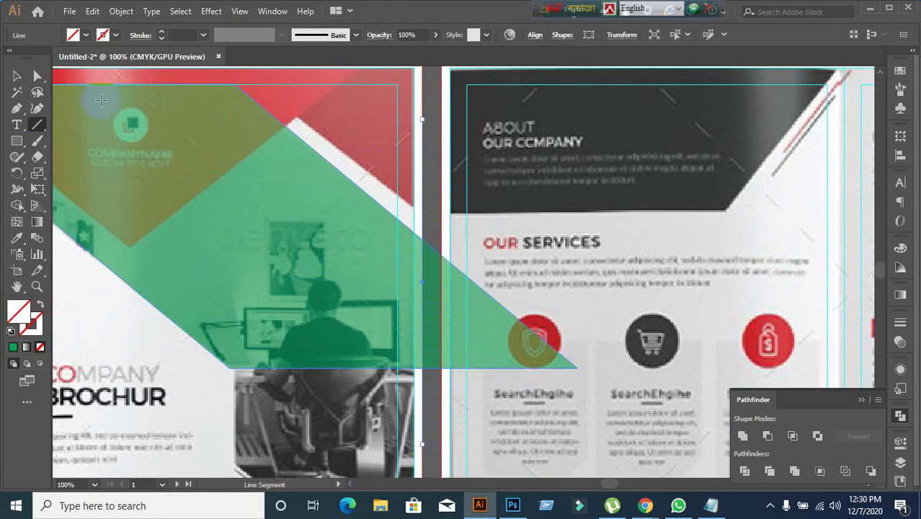
click(17, 76)
shift+click(307, 297)
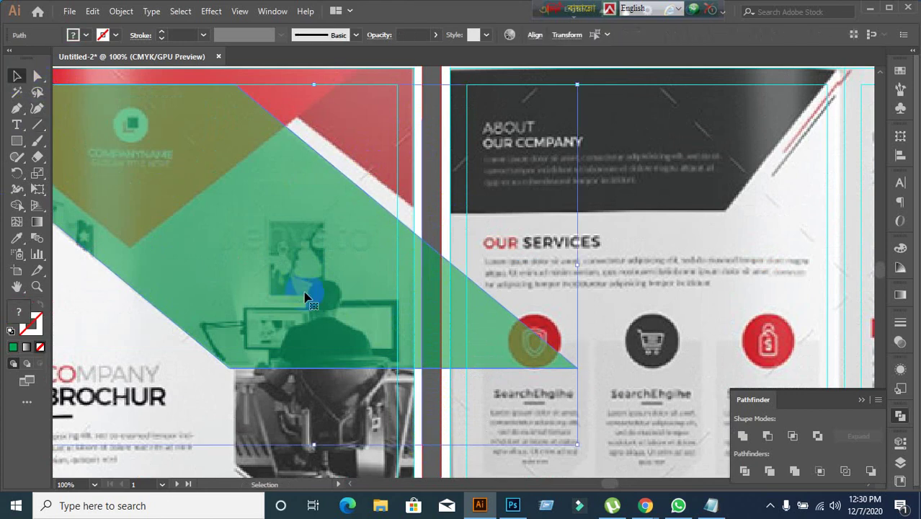
click(743, 470)
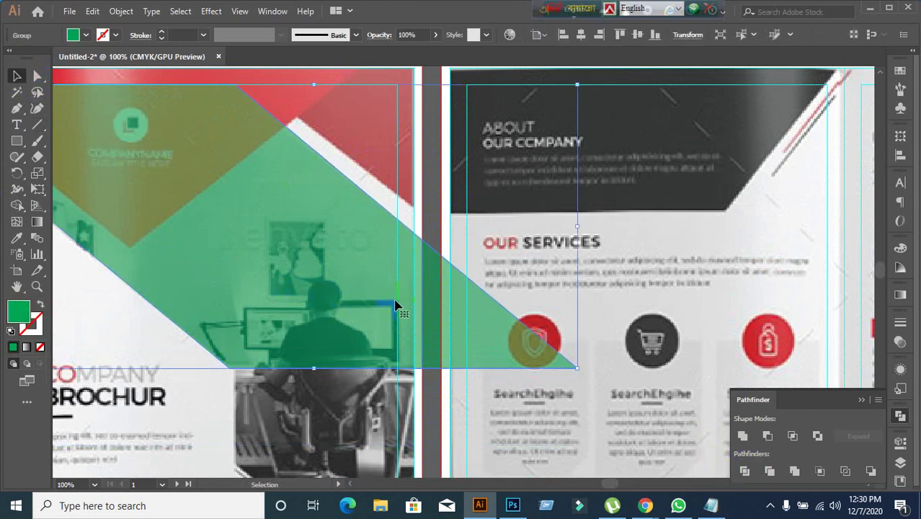
right_click(355, 271)
click(395, 148)
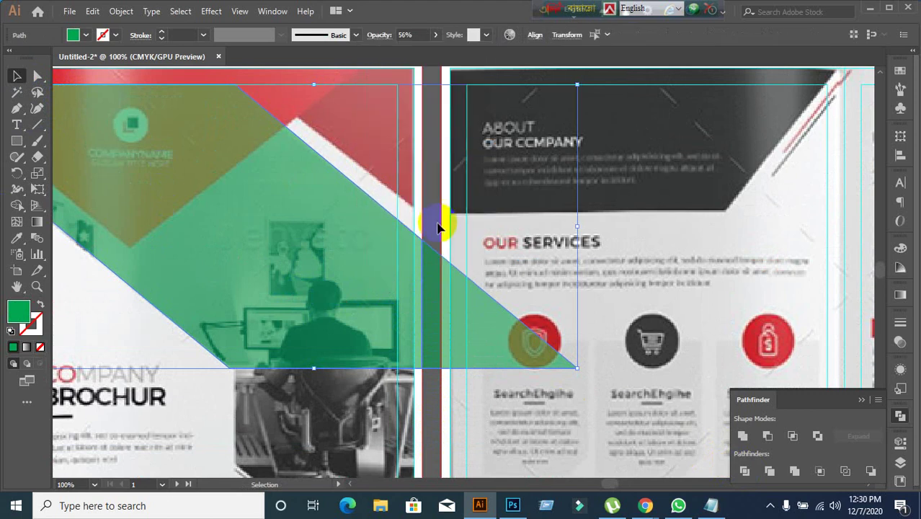
click(453, 310)
key(Delete)
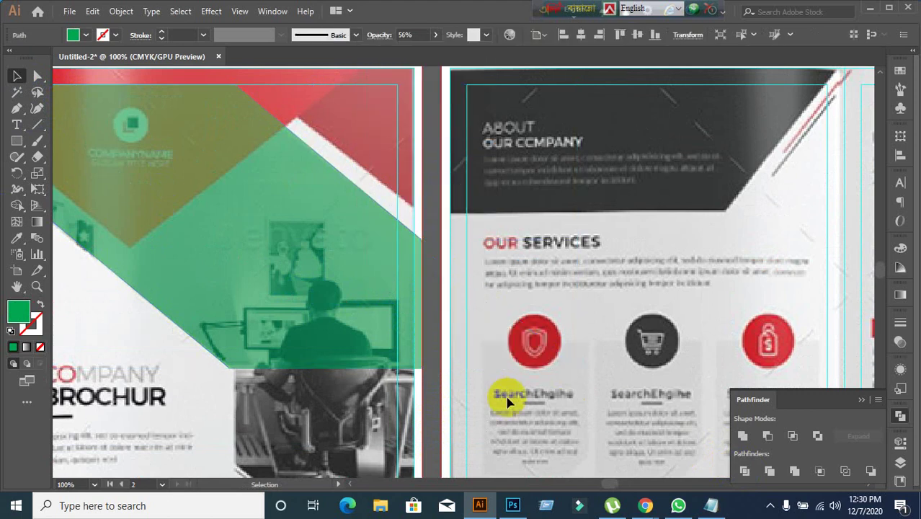
scroll(504, 391, down, 2)
drag(304, 365, 282, 442)
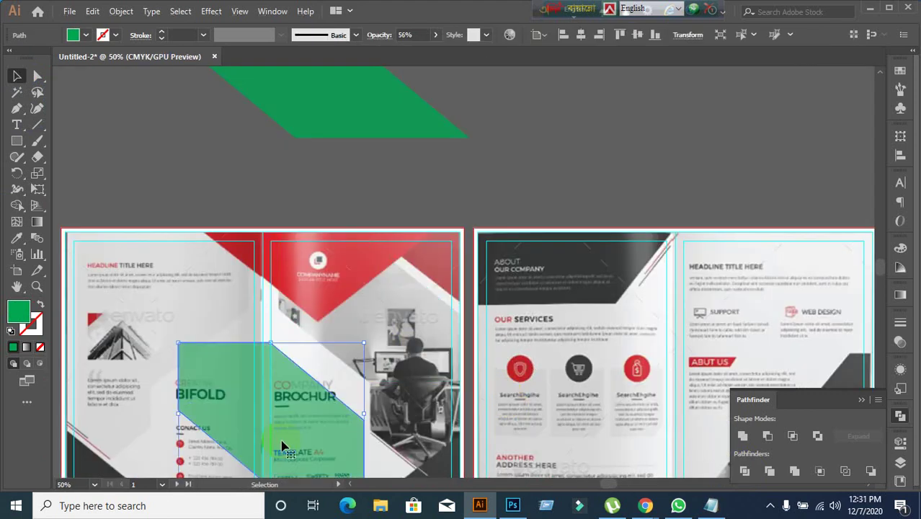
key(ctrl+z)
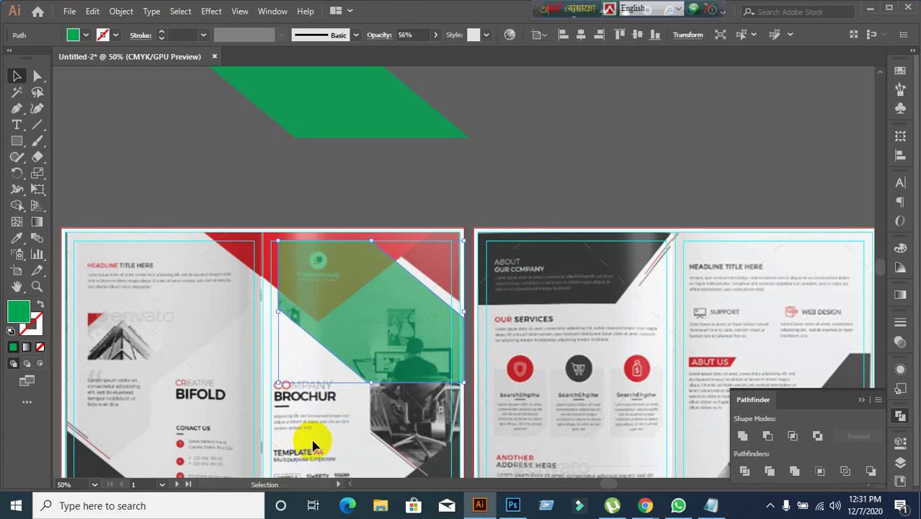
click(276, 384)
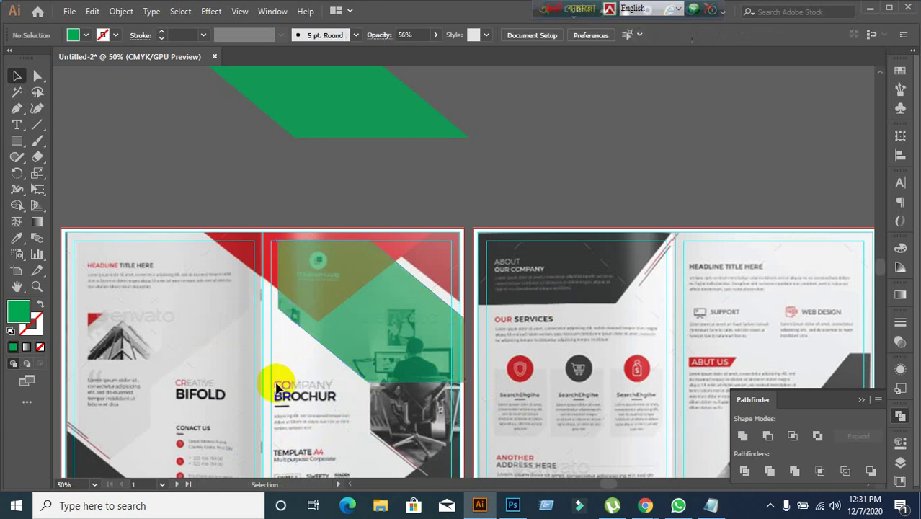
click(345, 329)
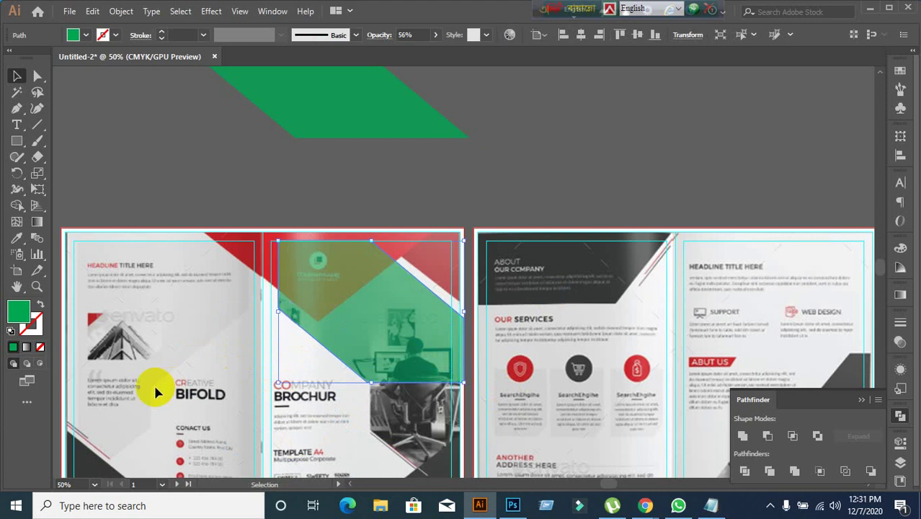
scroll(206, 377, down, 5)
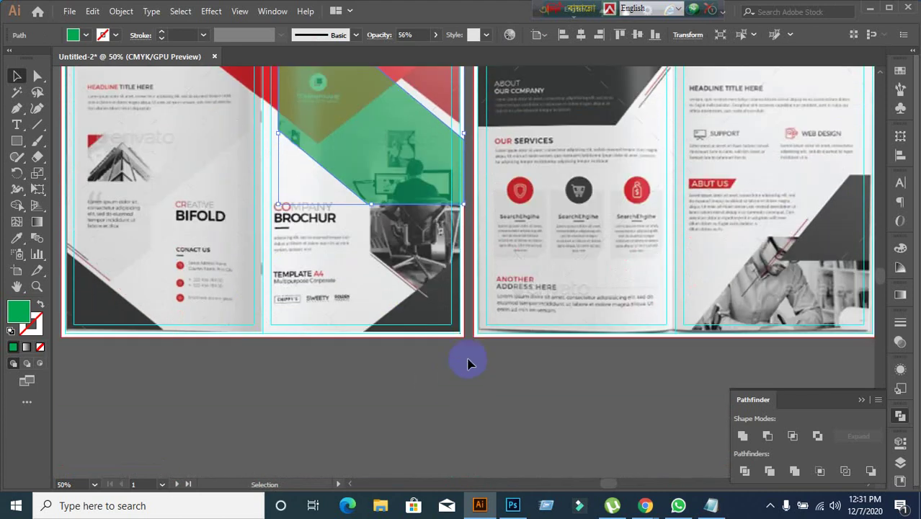
scroll(452, 335, up, 1)
scroll(419, 320, down, 2)
click(382, 374)
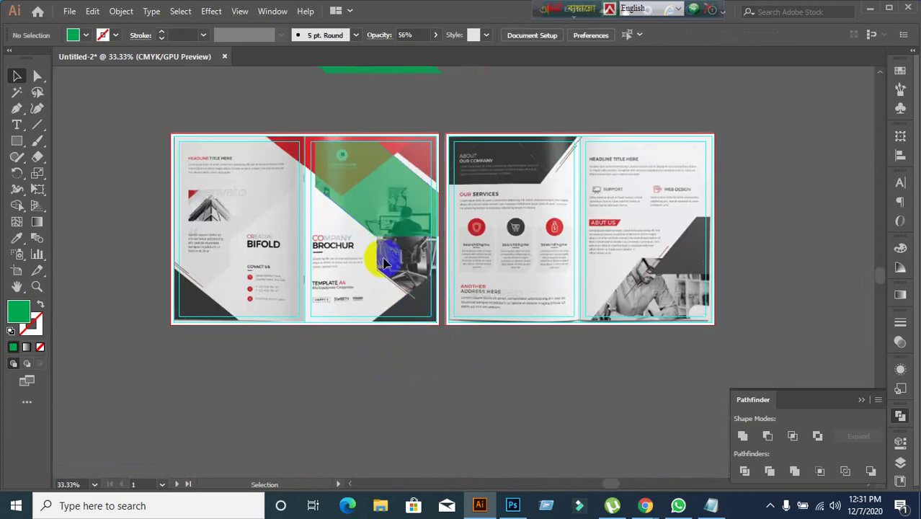
scroll(396, 321, up, 1)
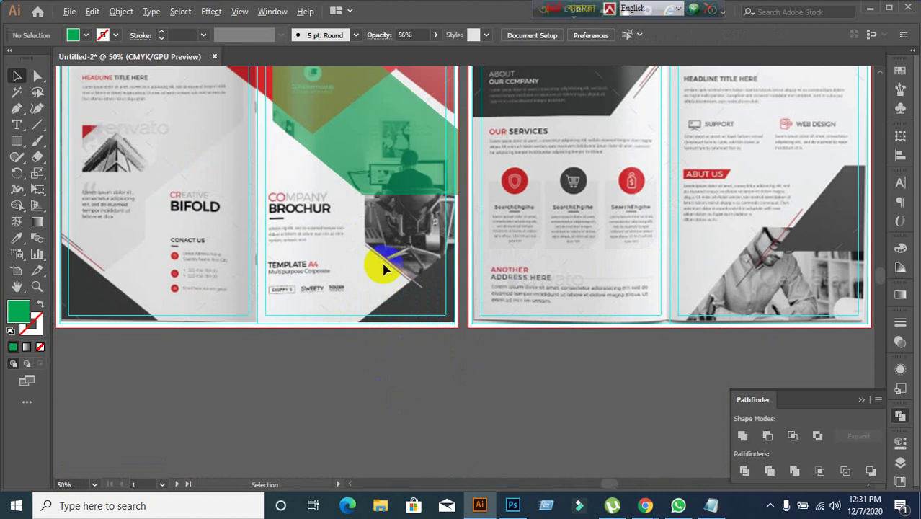
scroll(376, 292, up, 3)
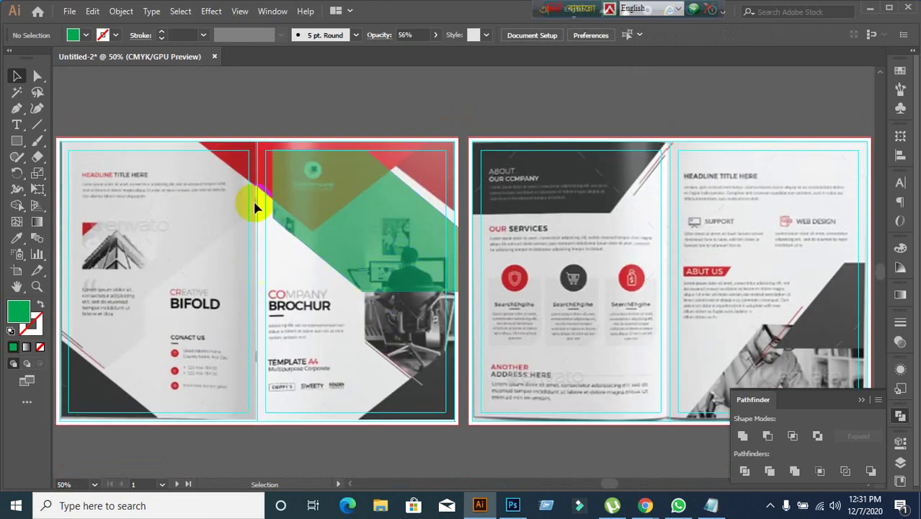
scroll(263, 204, up, 2)
scroll(280, 339, up, 2)
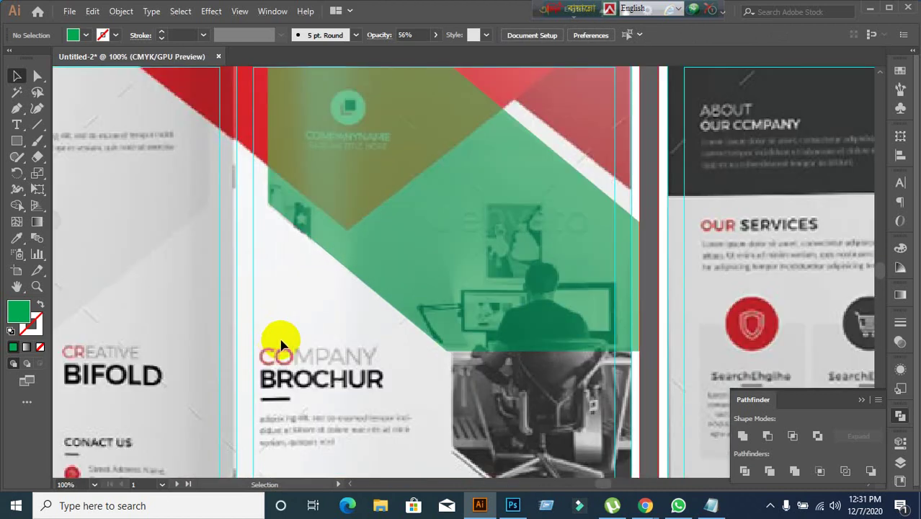
scroll(284, 328, down, 1)
scroll(287, 325, down, 1)
click(393, 271)
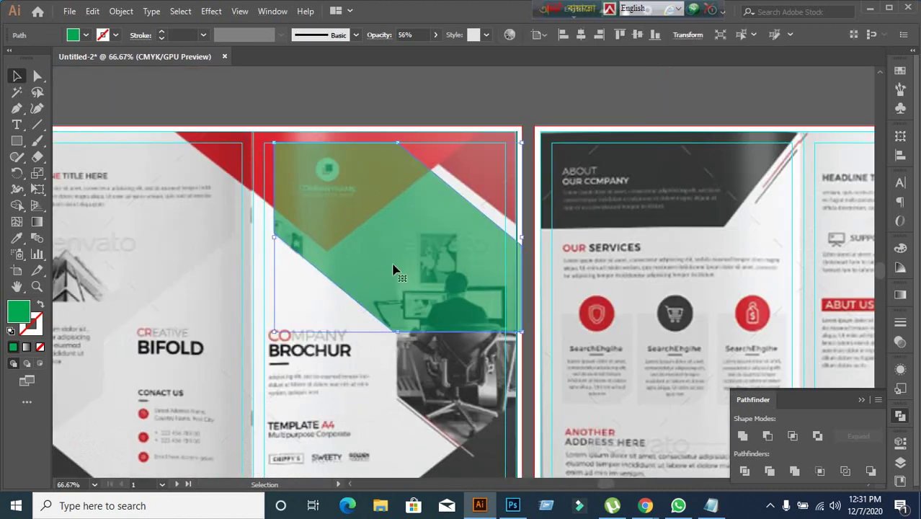
drag(393, 270, 574, 367)
key(ctrl+z)
scroll(464, 322, up, 2)
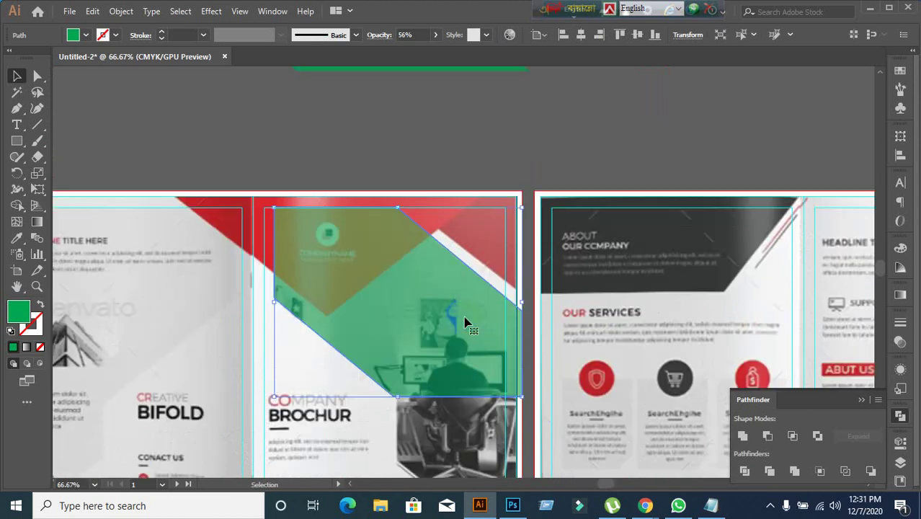
scroll(465, 322, up, 2)
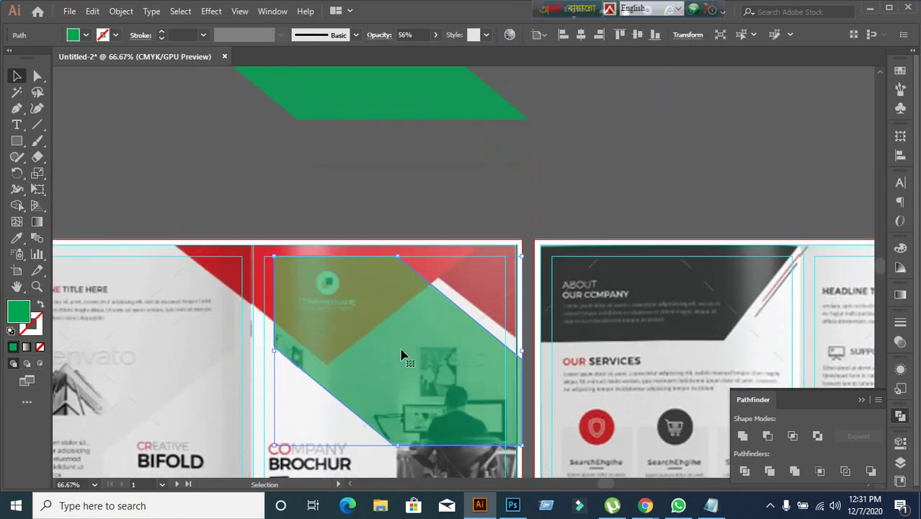
drag(380, 343, 283, 248)
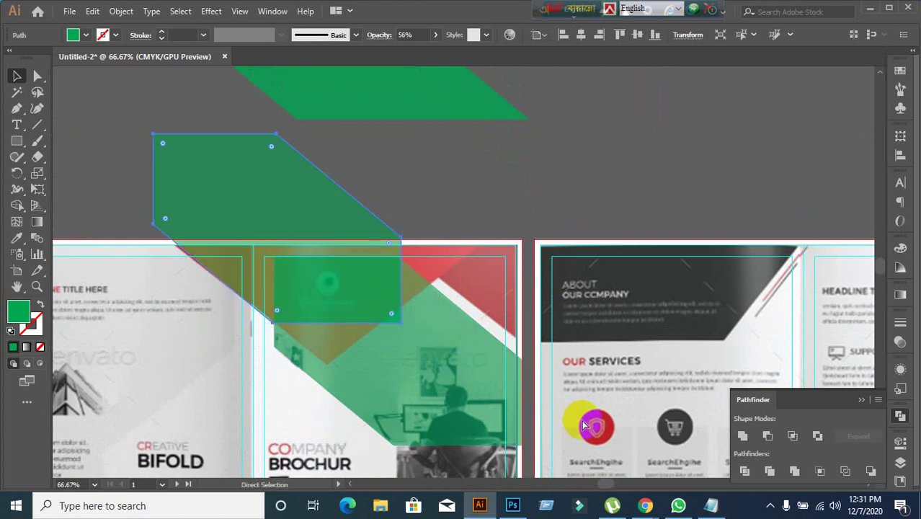
key(ctrl+z)
scroll(490, 224, down, 3)
Undo the accidental move, then Alt-drag a duplicate of the green shape up and left.
scroll(501, 229, down, 1)
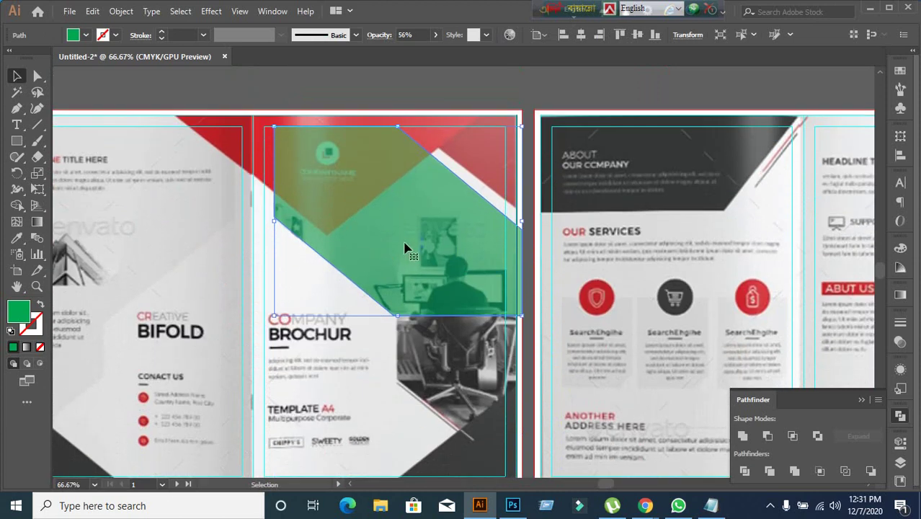
drag(405, 249, 480, 424)
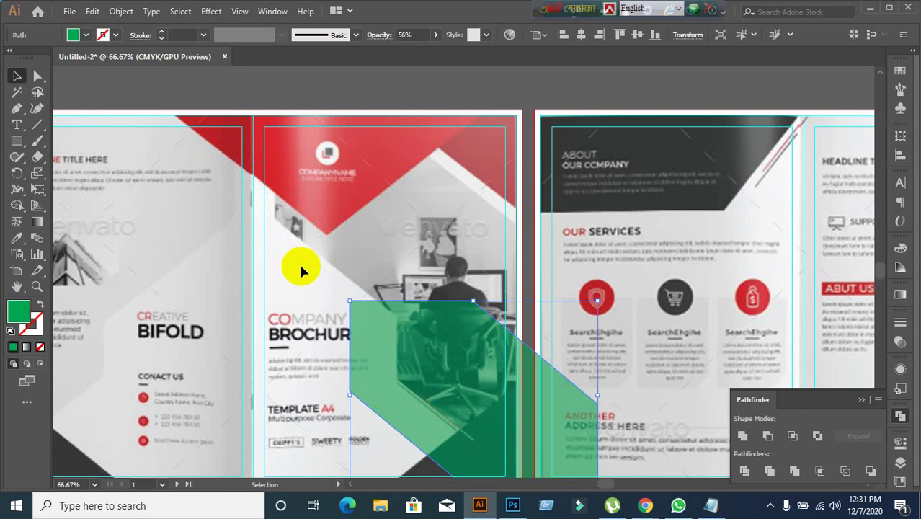
key(ctrl+z)
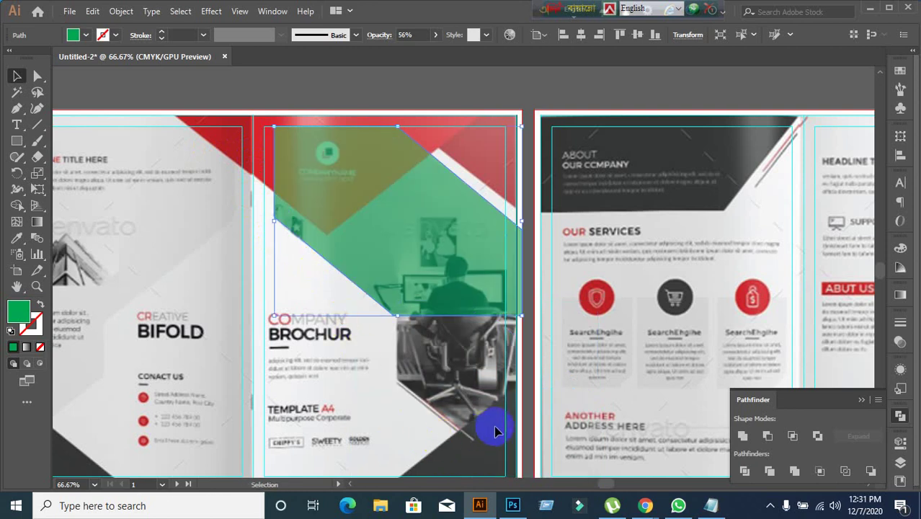
click(369, 348)
scroll(369, 348, up, 3)
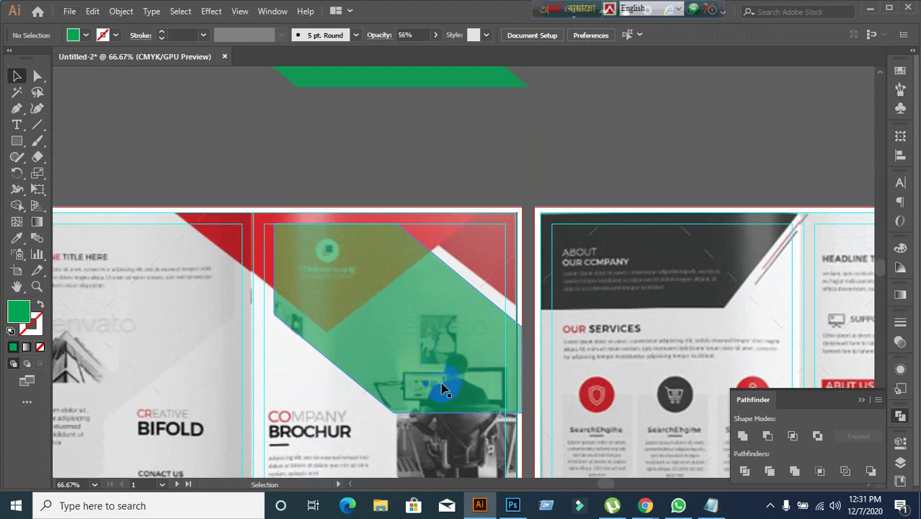
drag(442, 389, 321, 267)
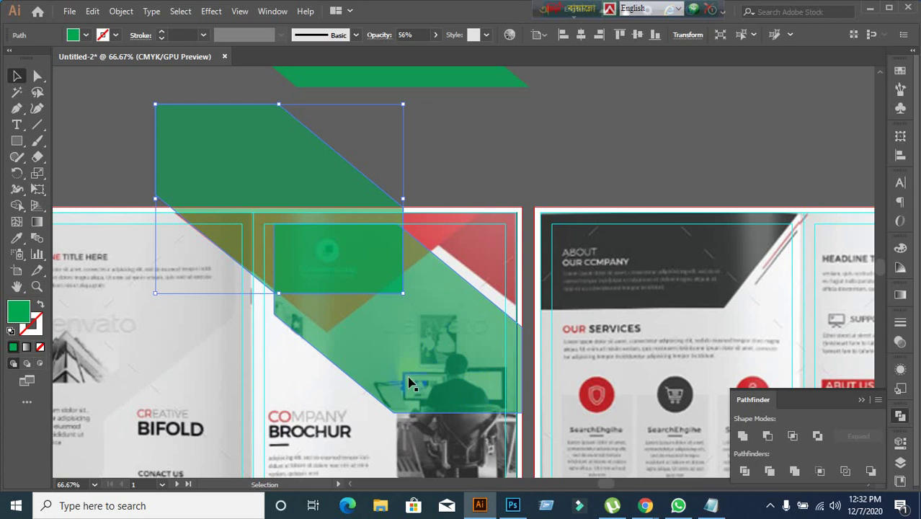
Select the copied green shape and switch to the Direct Selection tool.
click(524, 148)
click(260, 296)
click(17, 112)
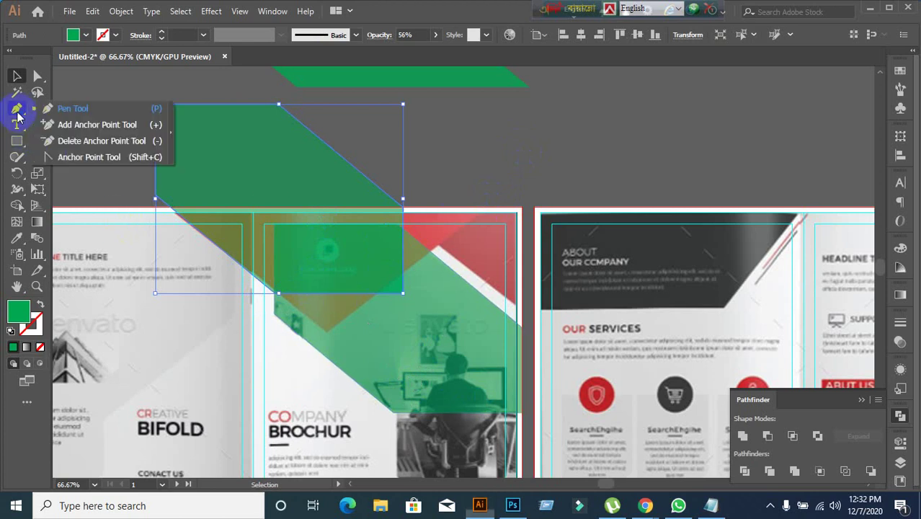
click(90, 124)
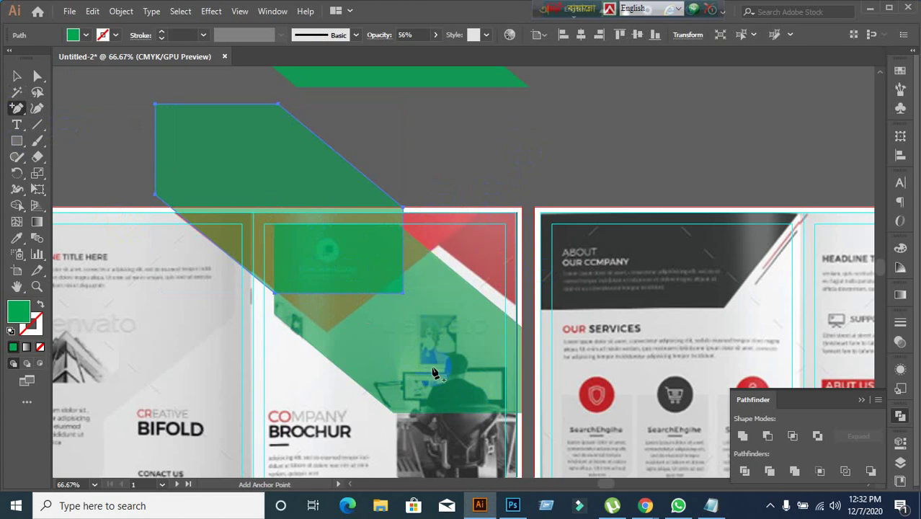
click(16, 75)
click(195, 130)
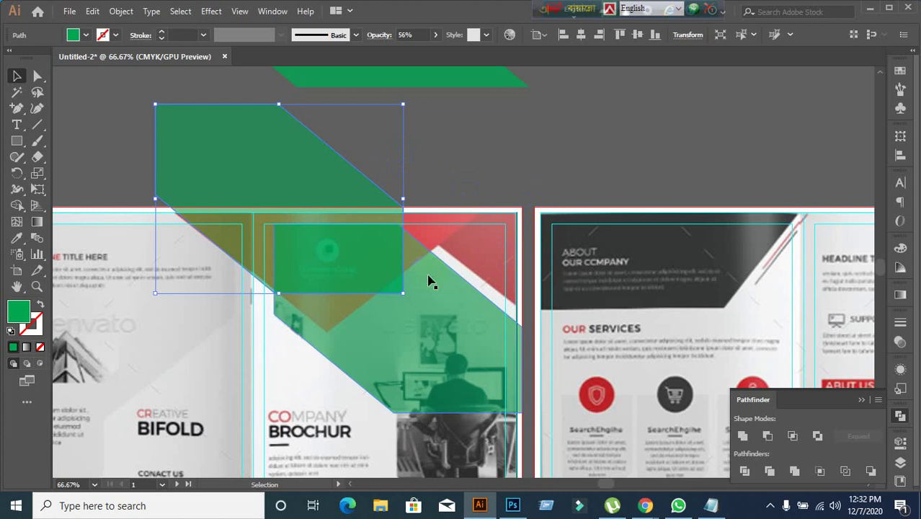
click(348, 265)
drag(17, 106, 72, 127)
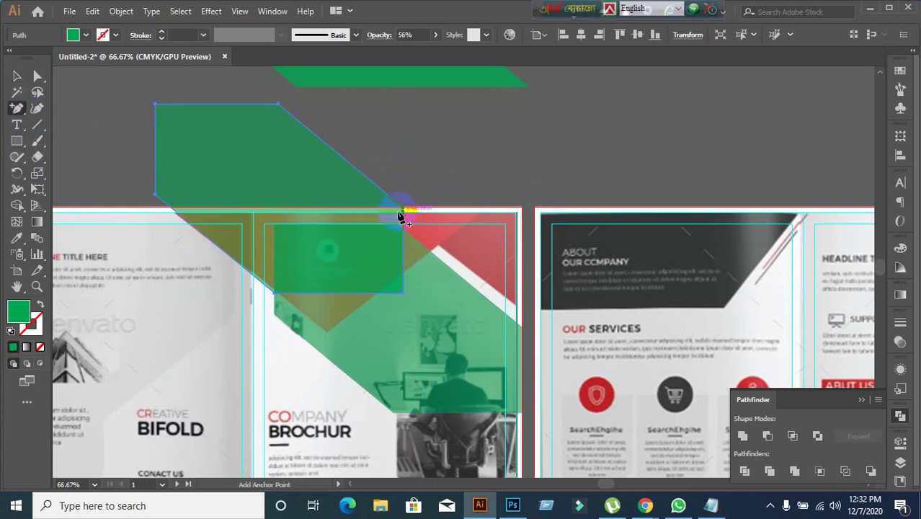
click(17, 75)
click(205, 248)
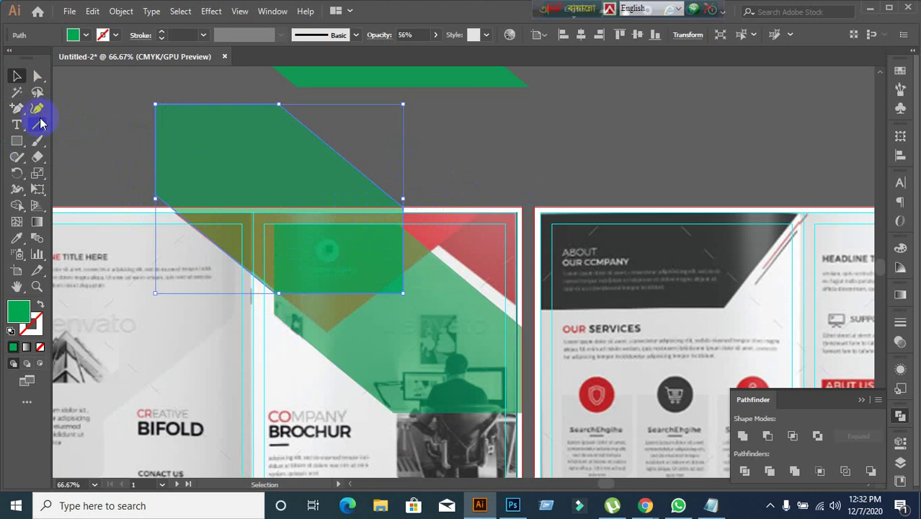
drag(37, 78, 58, 85)
click(67, 77)
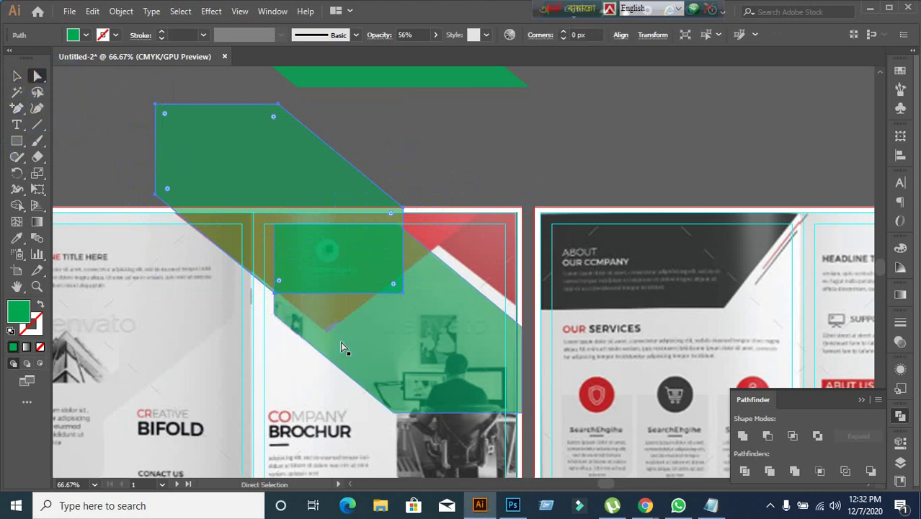
Drag the copy's lower-left corner down into a point and lower-right corner up past the top edge.
click(403, 210)
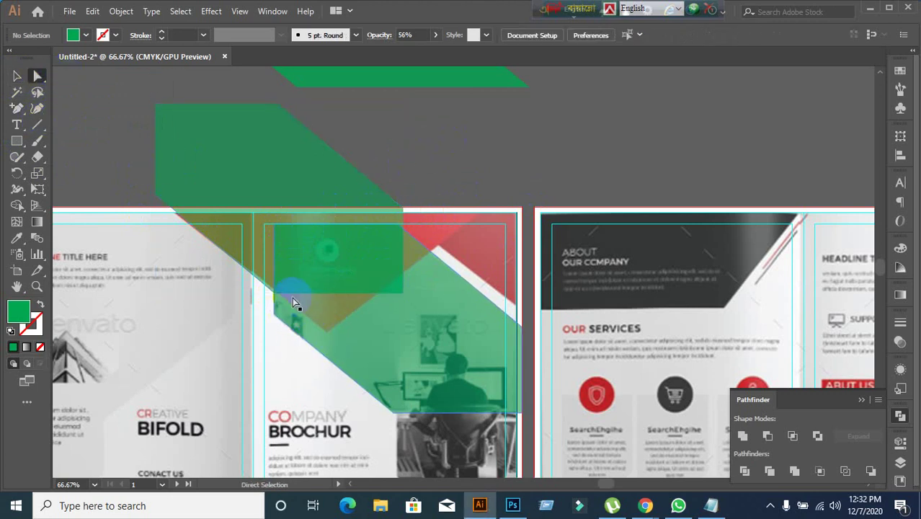
drag(276, 295, 326, 334)
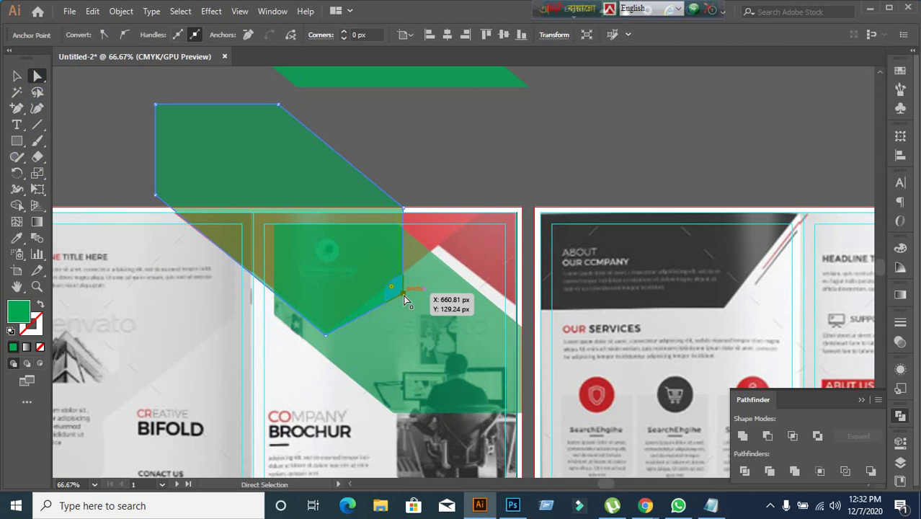
drag(405, 296, 506, 196)
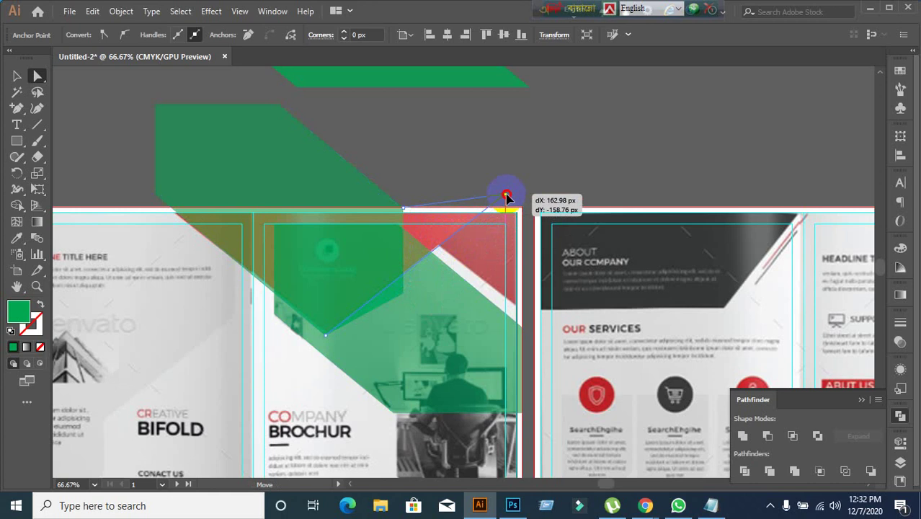
drag(507, 197, 494, 199)
scroll(283, 431, down, 2)
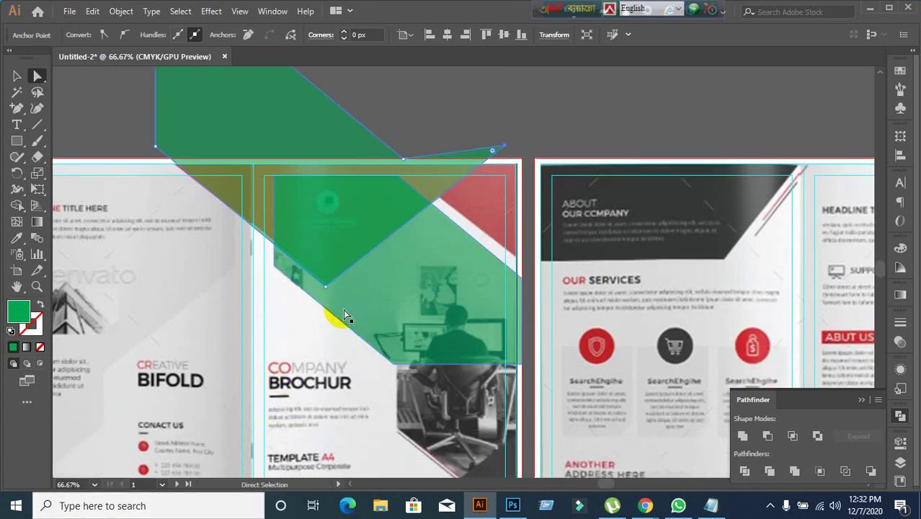
scroll(389, 348, down, 1)
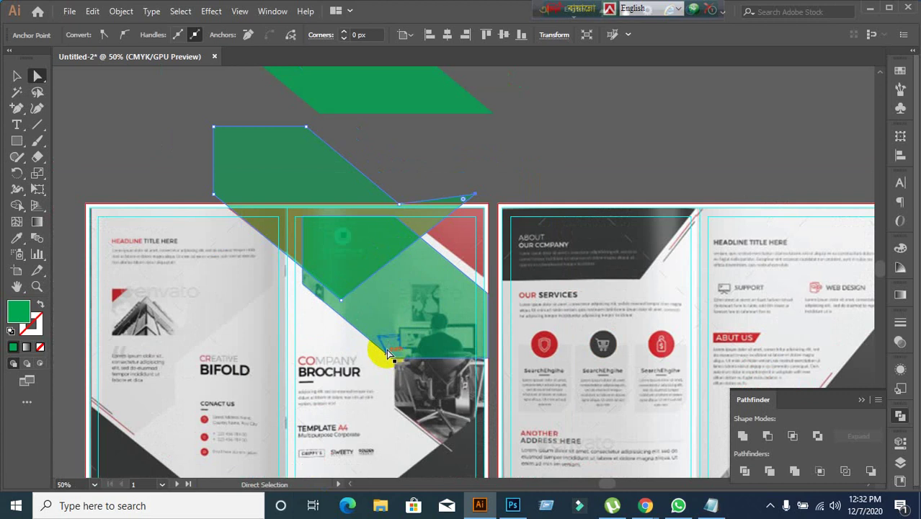
click(17, 77)
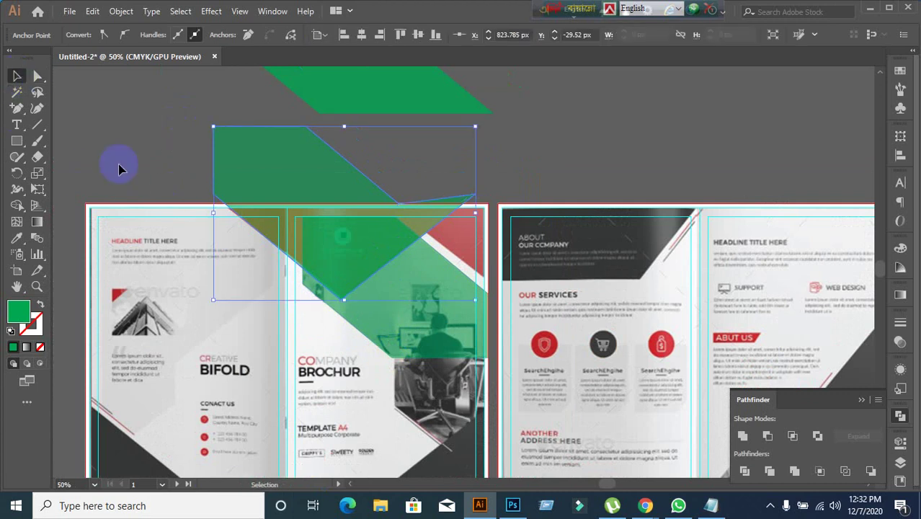
click(82, 181)
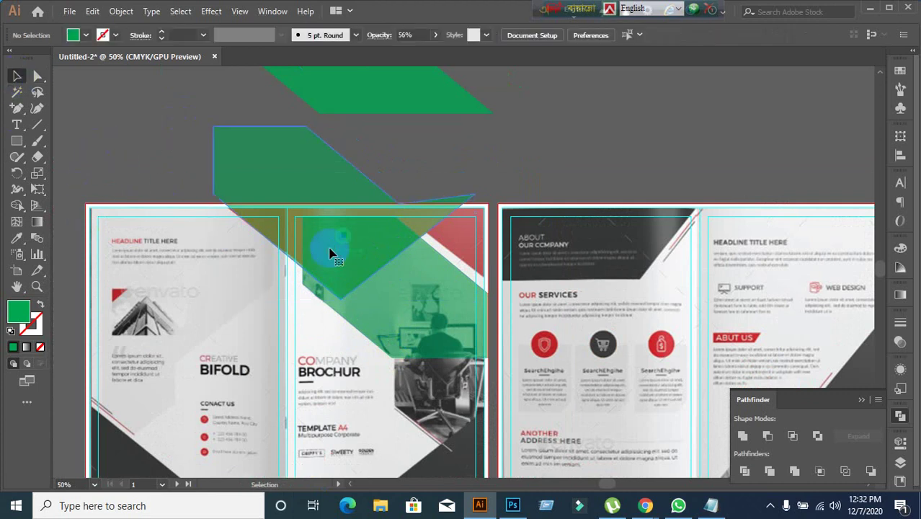
click(328, 250)
click(93, 165)
click(329, 231)
click(160, 128)
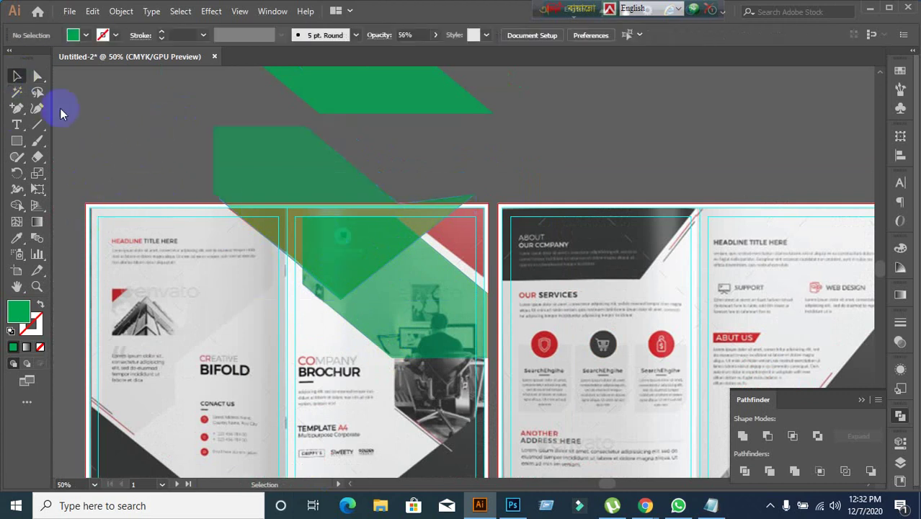
Divide the green shape along a line at the artboard's top edge and delete the part above.
click(39, 126)
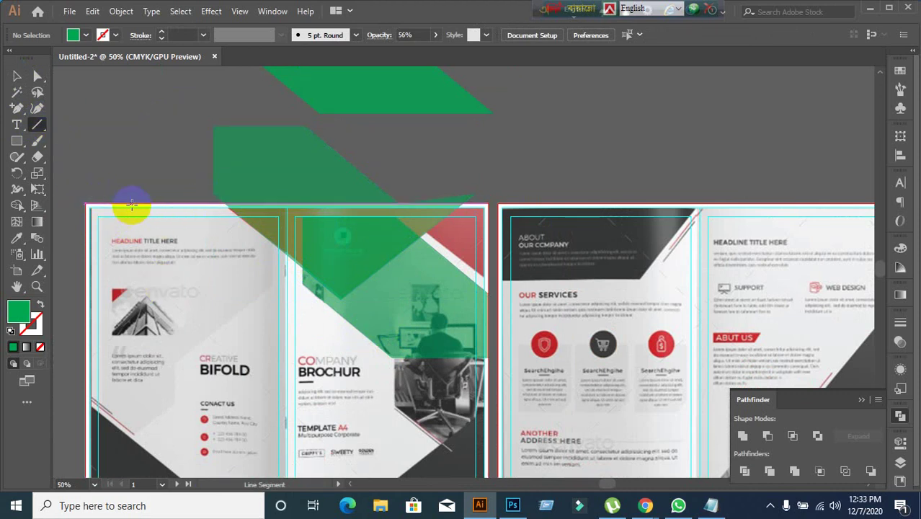
drag(132, 204, 488, 213)
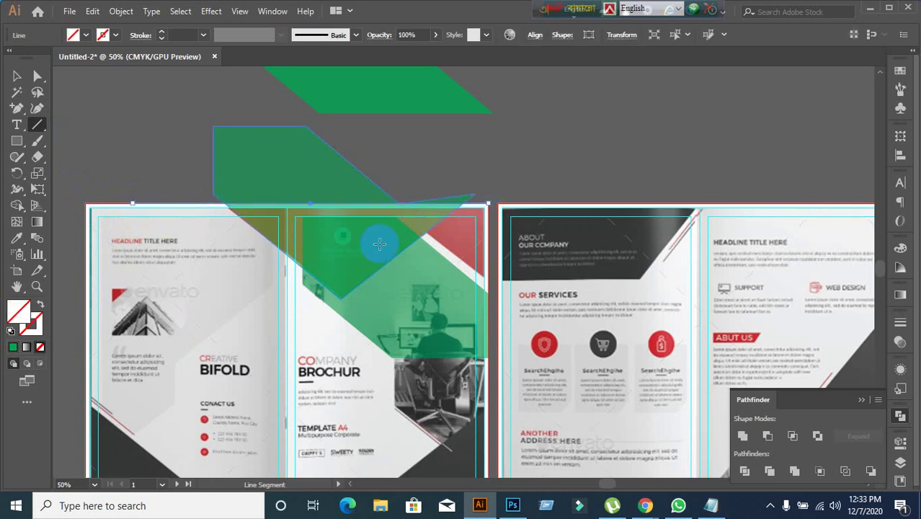
click(18, 76)
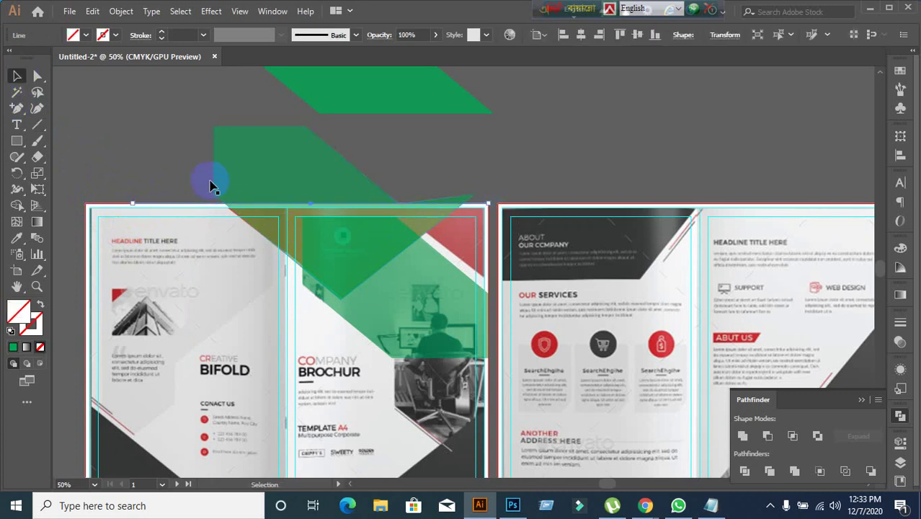
shift+click(249, 179)
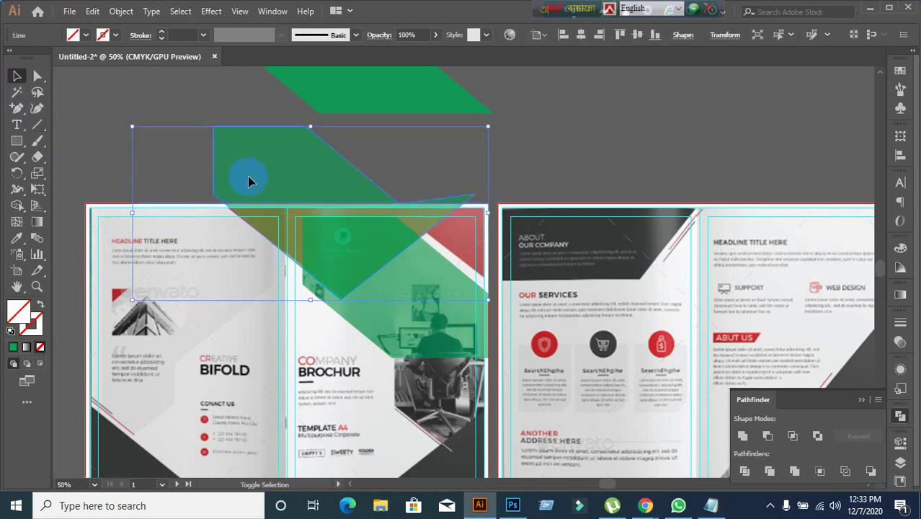
click(745, 471)
click(288, 188)
right_click(288, 188)
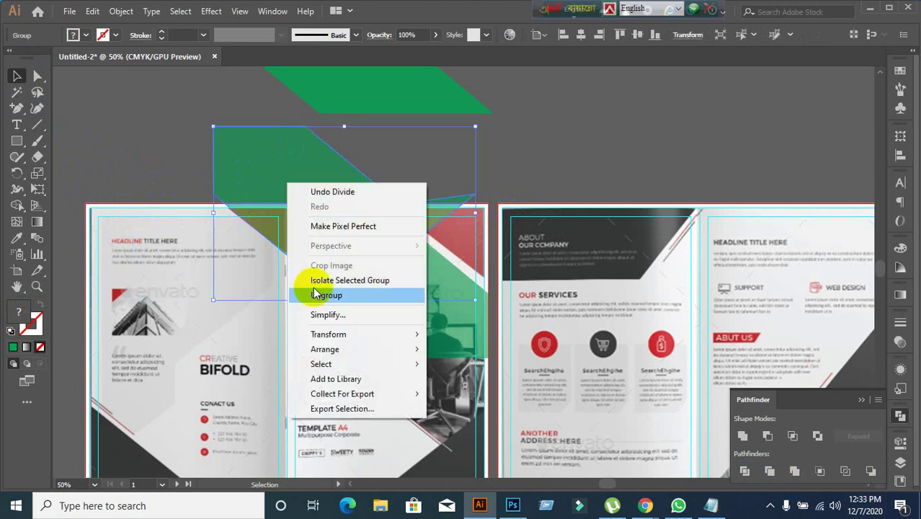
click(318, 300)
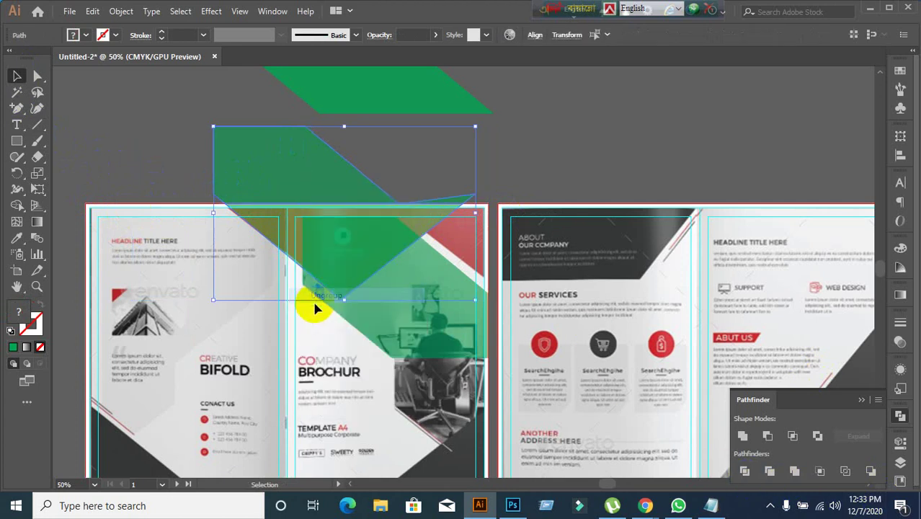
click(188, 145)
click(299, 200)
key(Delete)
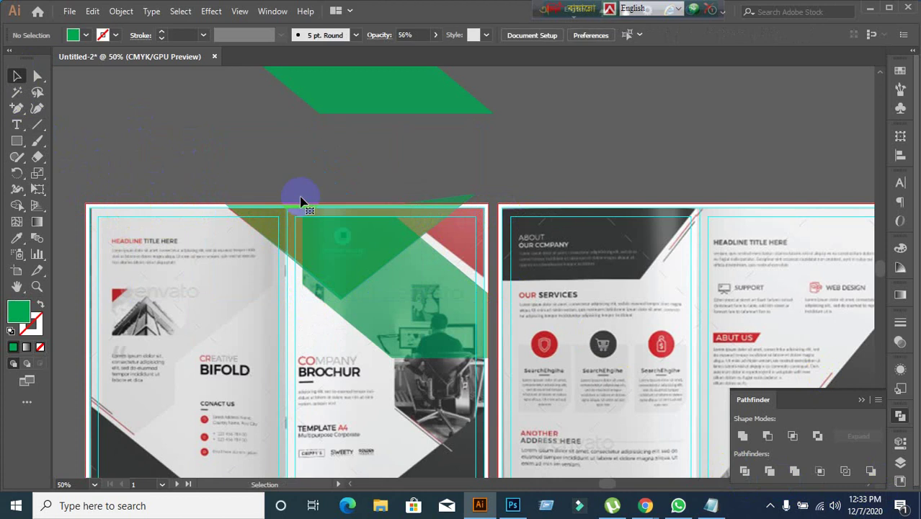
Move the green triangle so its top-right corner meets the page's top-right corner.
scroll(423, 243, up, 2)
click(523, 154)
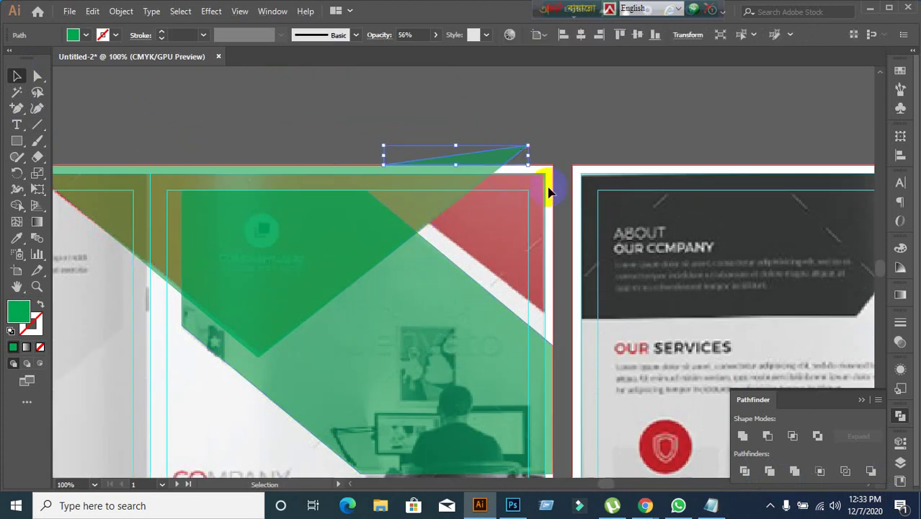
click(549, 190)
scroll(549, 190, down, 1)
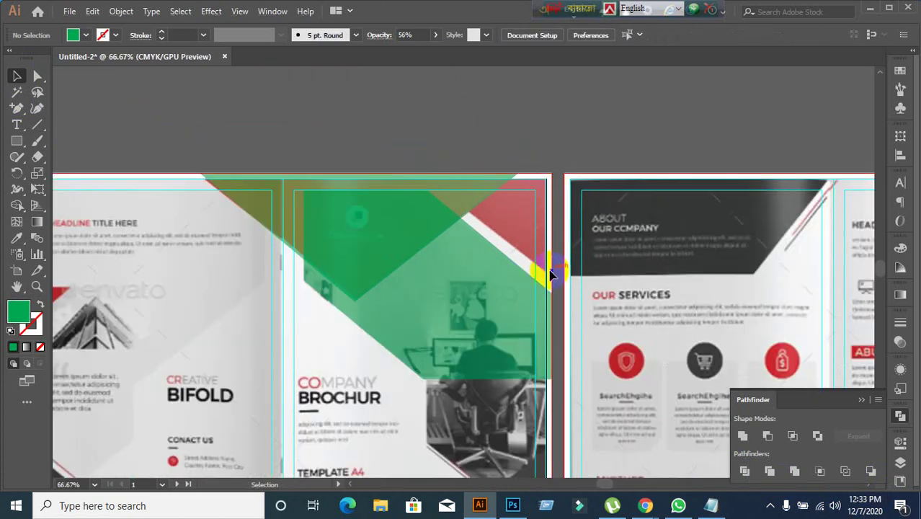
drag(391, 243, 283, 218)
drag(394, 165, 506, 192)
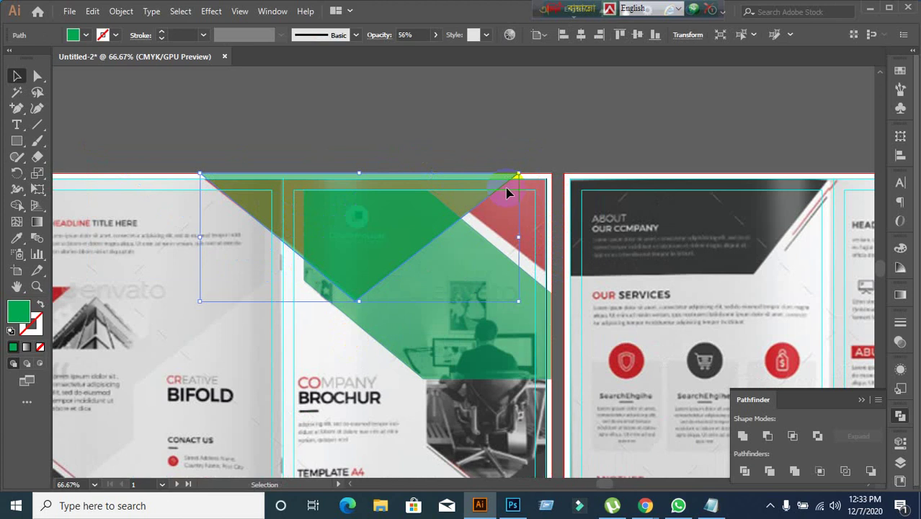
click(569, 125)
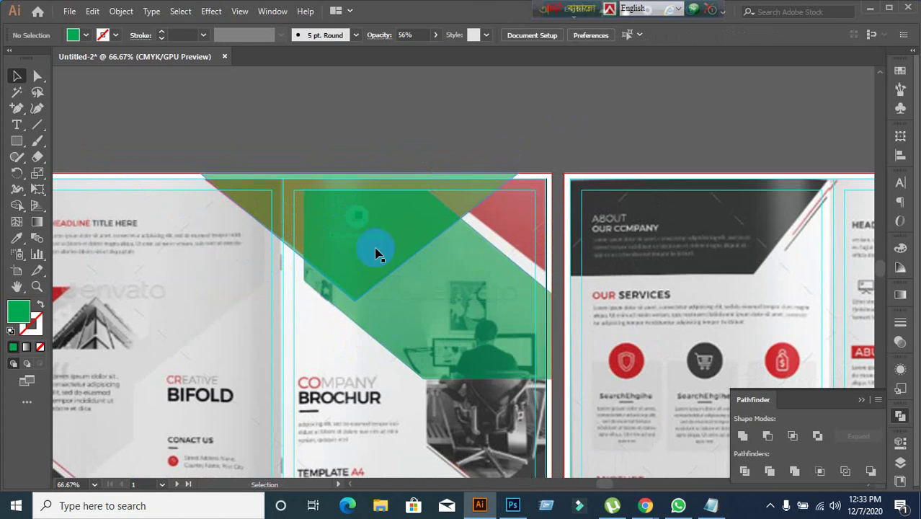
scroll(516, 142, right, 3)
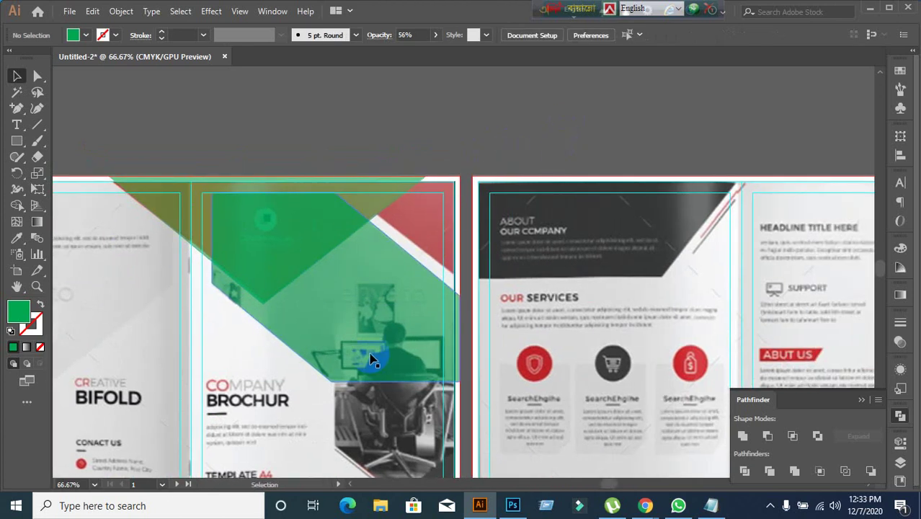
click(371, 353)
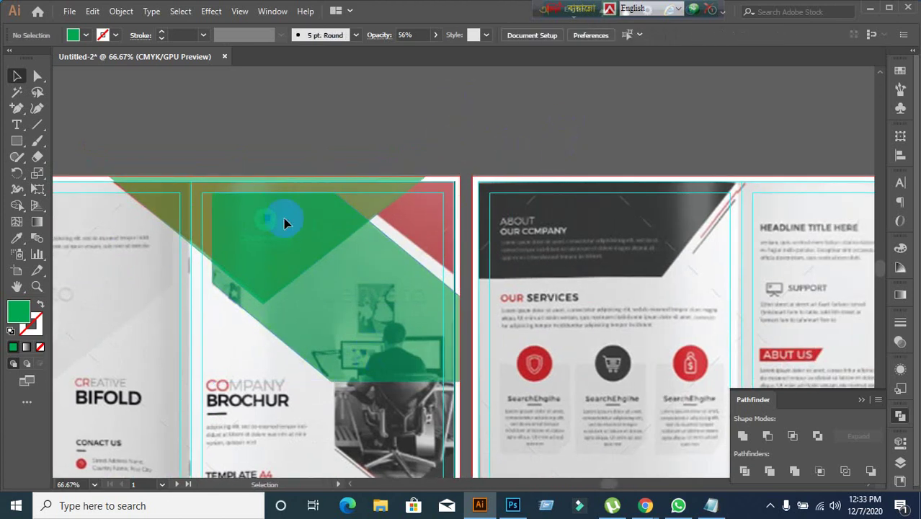
click(283, 241)
Alt-drag a copy of the green triangle right toward the gap between spreads.
drag(283, 240, 498, 234)
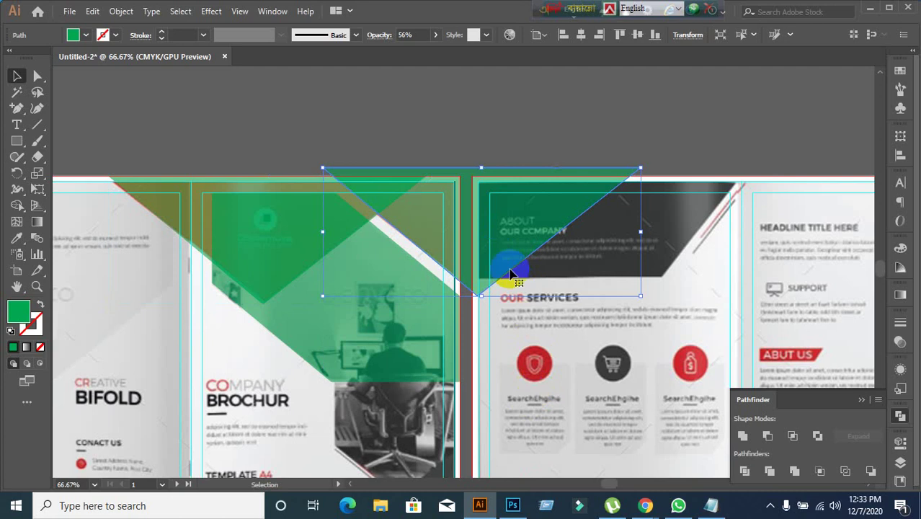
click(460, 133)
scroll(392, 150, up, 1)
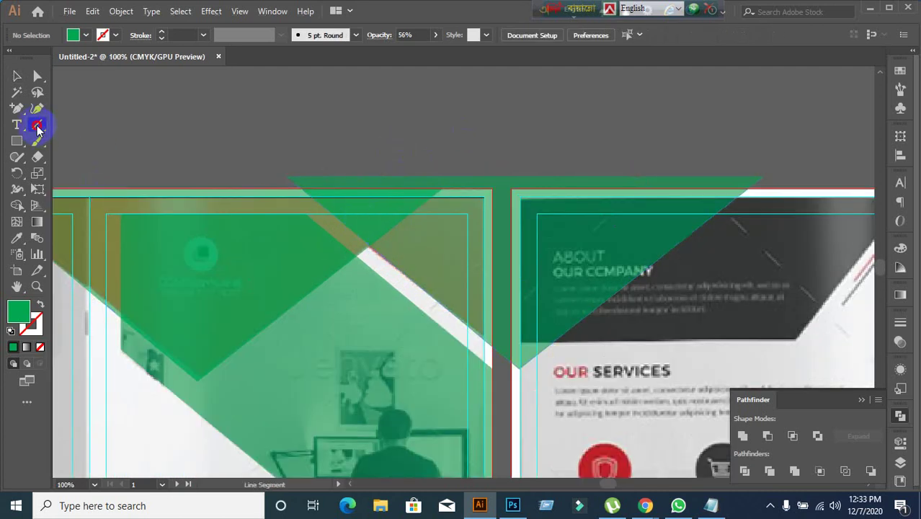
scroll(304, 180, down, 1)
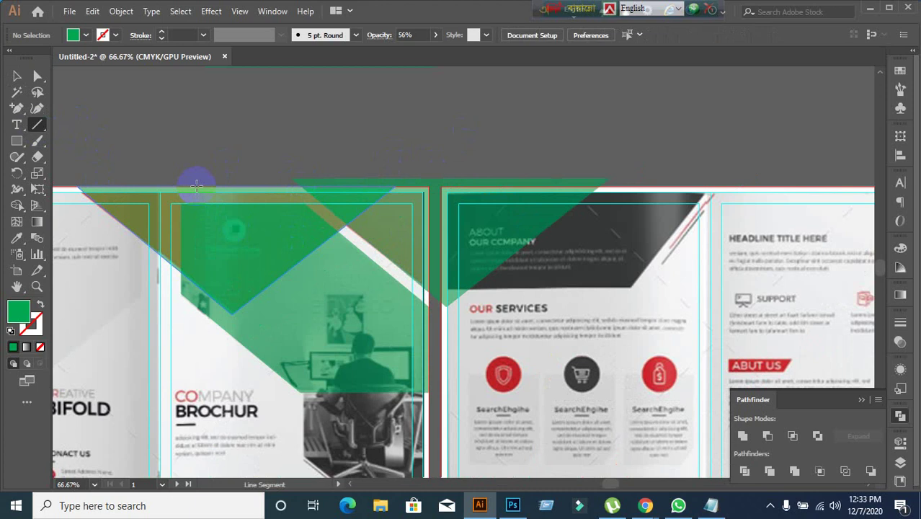
Divide the triangle copy along a line at the pages' top edge and delete the sliver above.
mouse_move(196, 188)
mouse_down()
mouse_move(463, 171)
mouse_move(601, 177)
mouse_up()
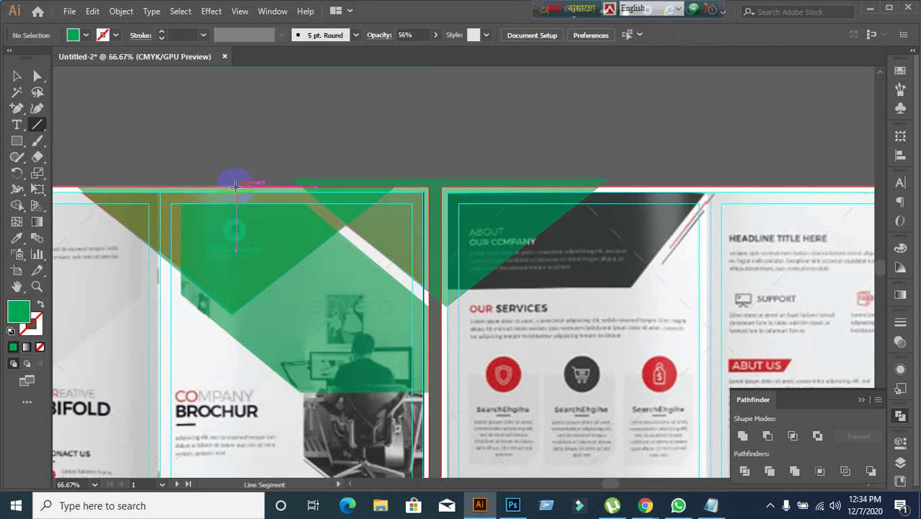
drag(235, 187, 689, 181)
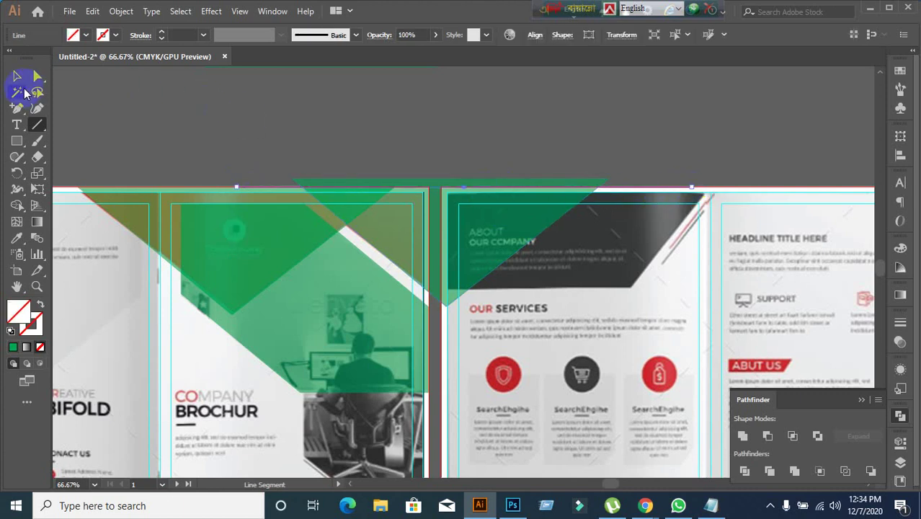
click(10, 78)
shift+click(439, 260)
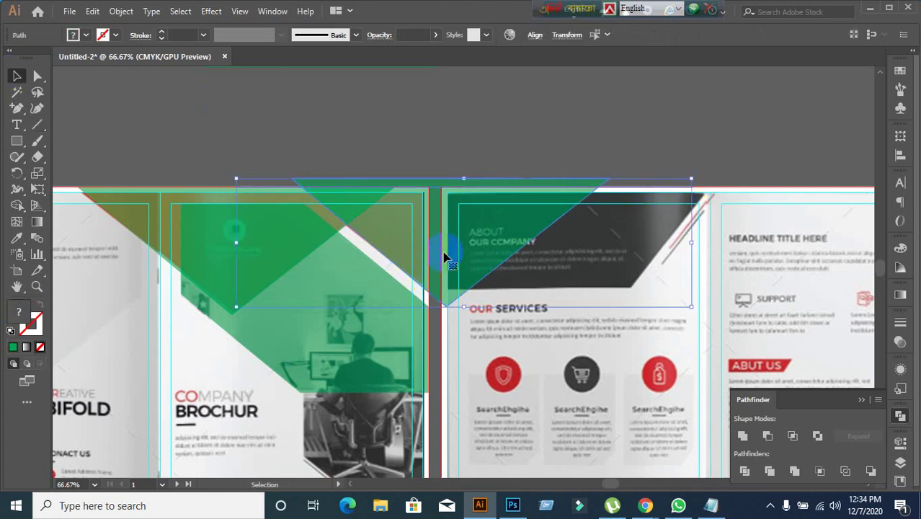
click(745, 471)
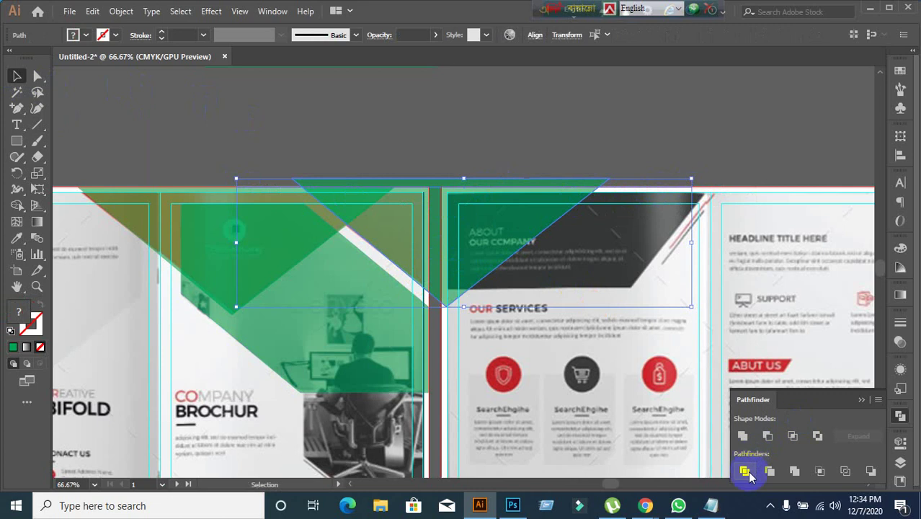
right_click(487, 258)
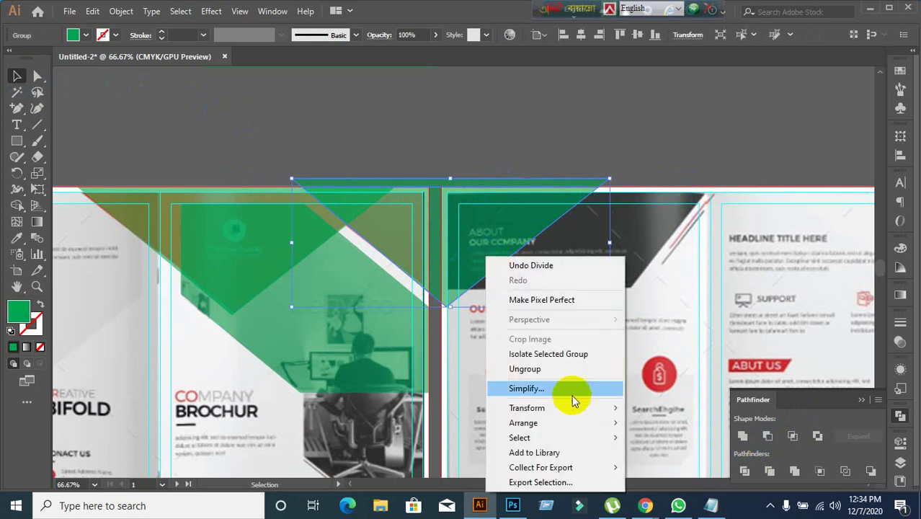
click(557, 369)
click(557, 152)
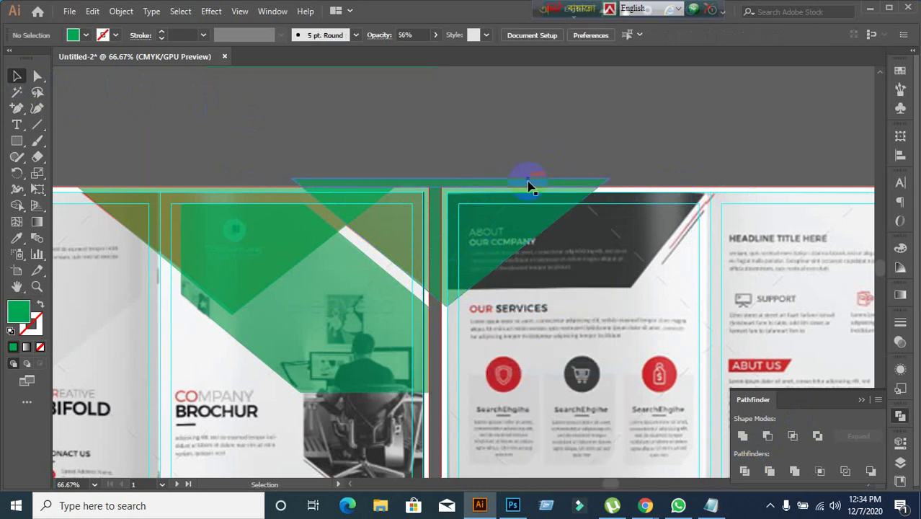
click(530, 174)
key(Delete)
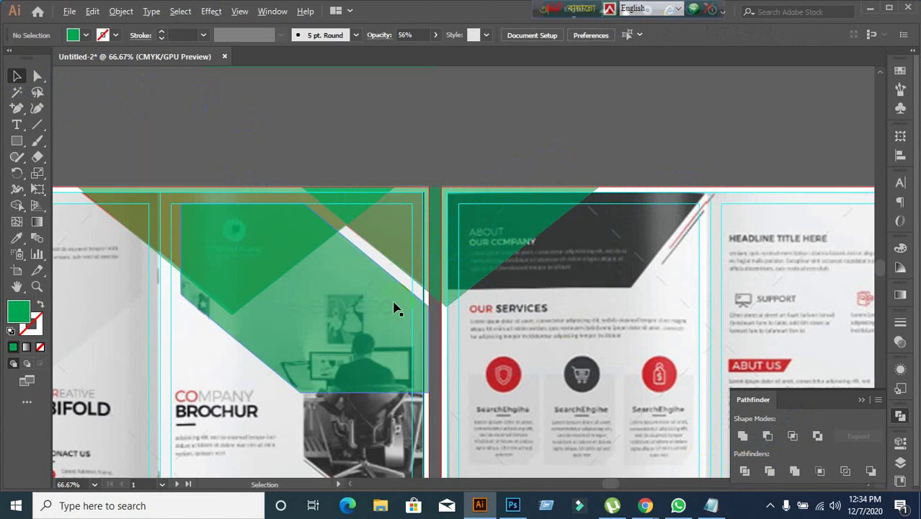
scroll(395, 309, up, 2)
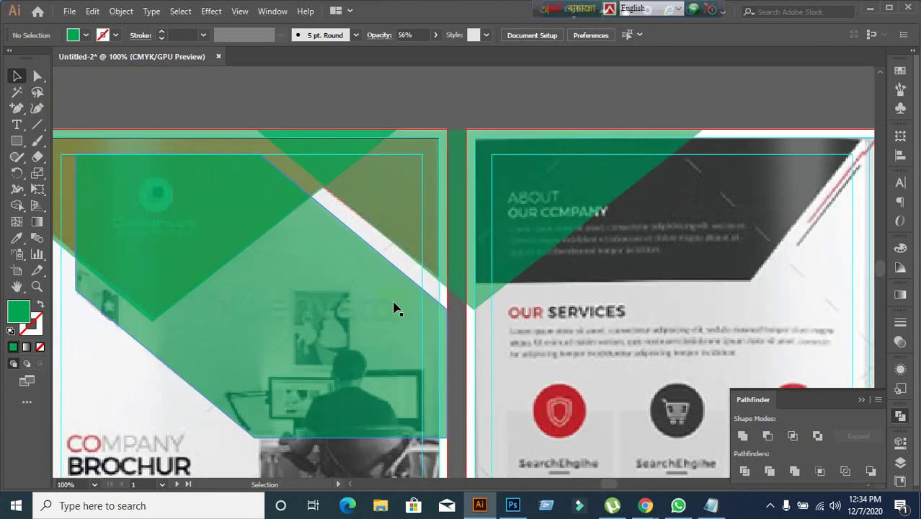
Select the copied triangle and draw a vertical line through the gap between spreads.
click(481, 200)
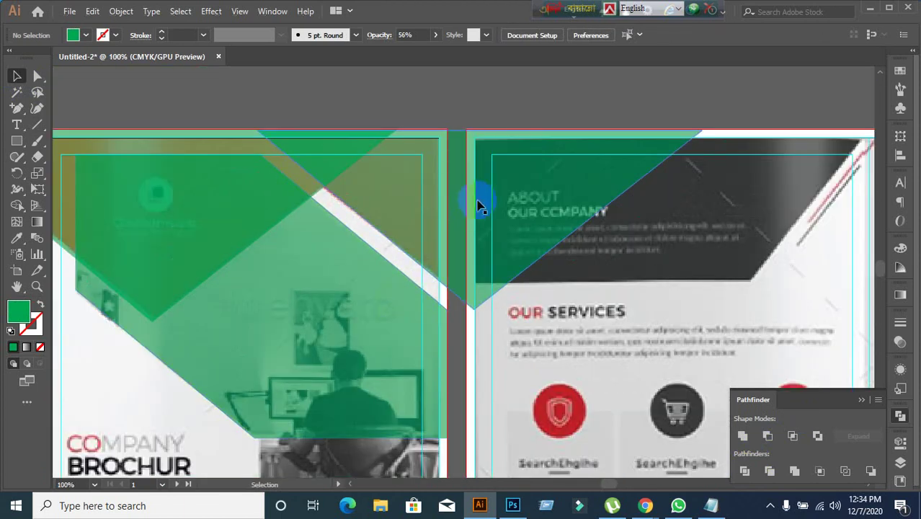
click(409, 106)
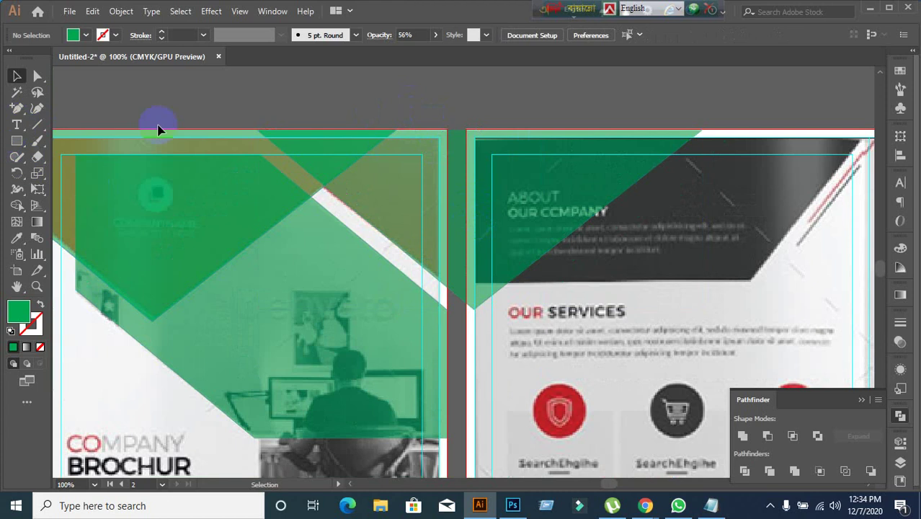
click(411, 160)
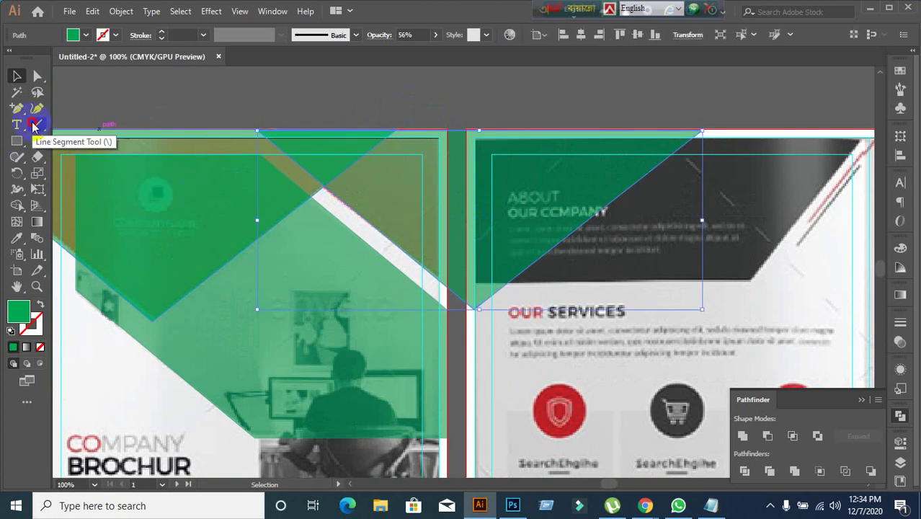
click(37, 124)
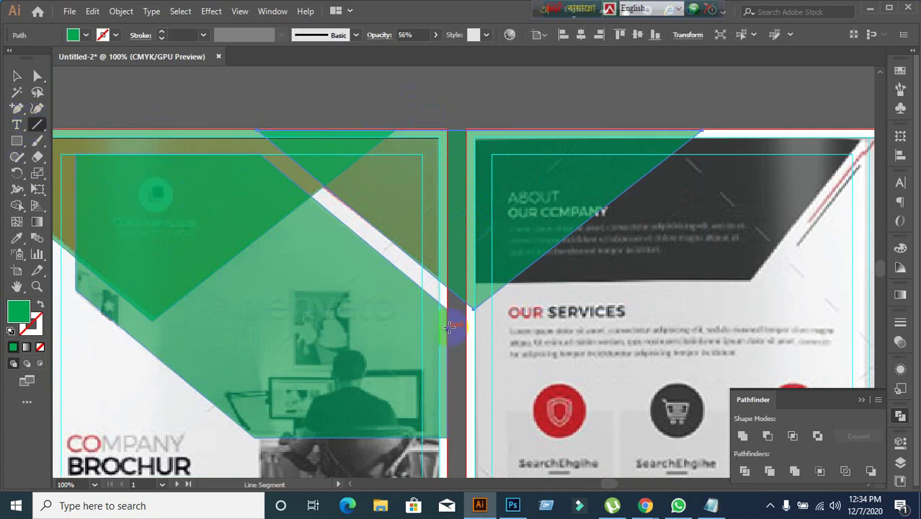
drag(449, 328, 444, 302)
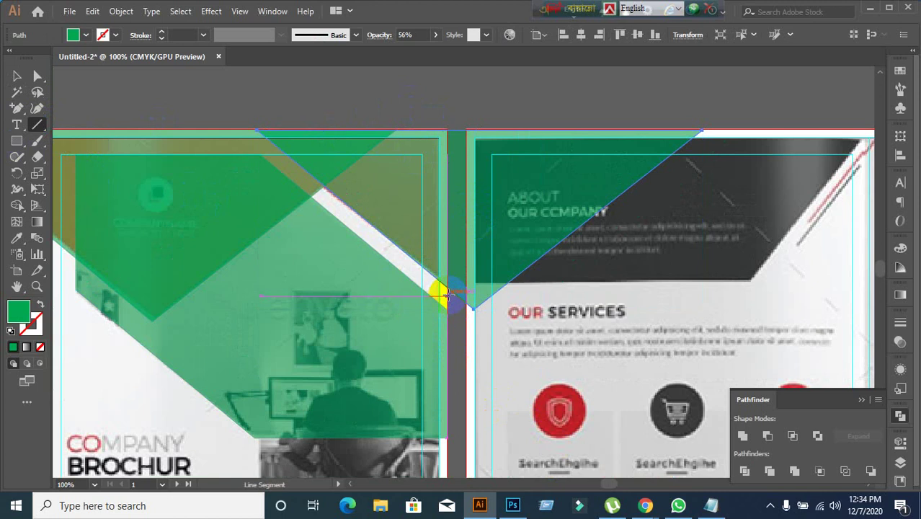
mouse_move(444, 296)
mouse_down()
mouse_move(462, 148)
mouse_move(426, 92)
mouse_up()
Divide the triangle along that line, ungroup, and delete the piece over the inner pages.
click(17, 75)
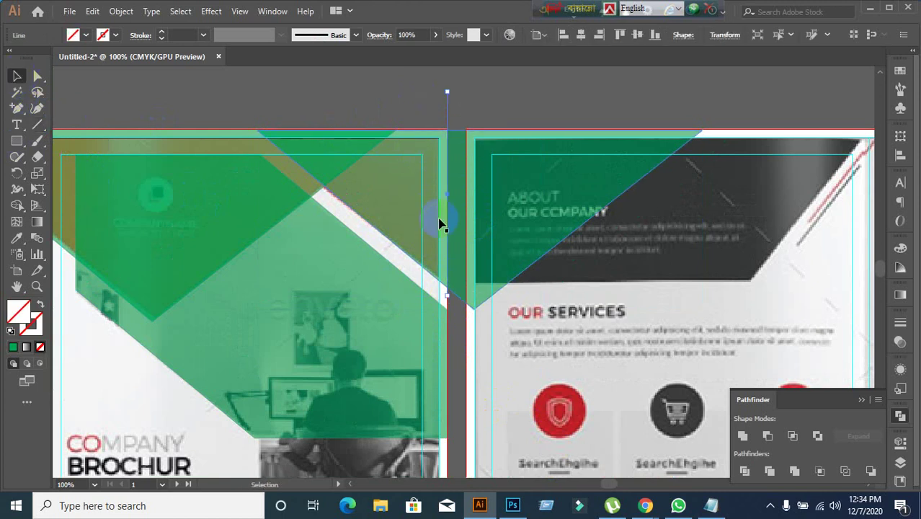
shift+click(450, 271)
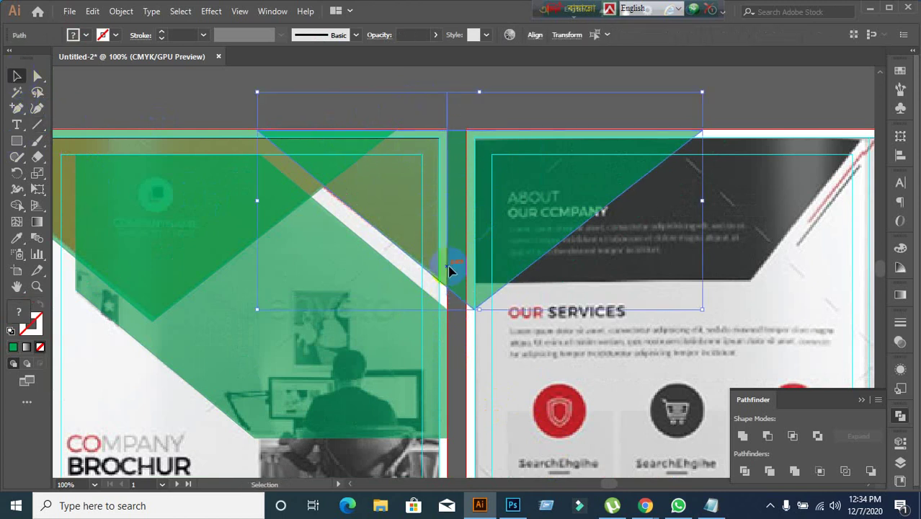
click(744, 471)
right_click(385, 205)
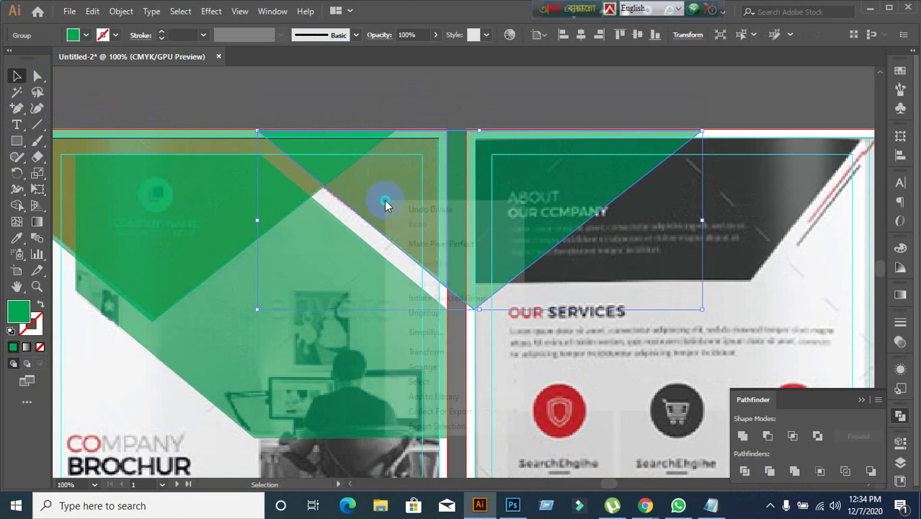
click(418, 312)
click(495, 108)
click(503, 141)
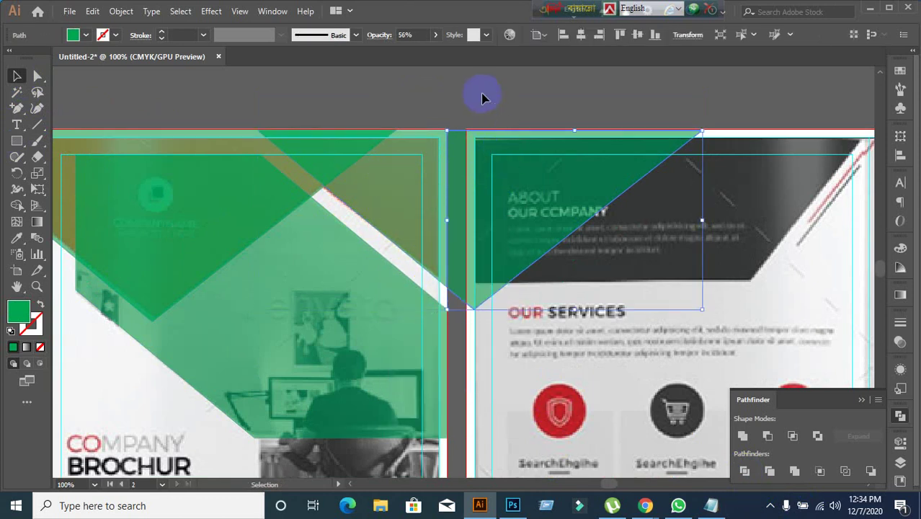
key(Delete)
scroll(529, 93, down, 2)
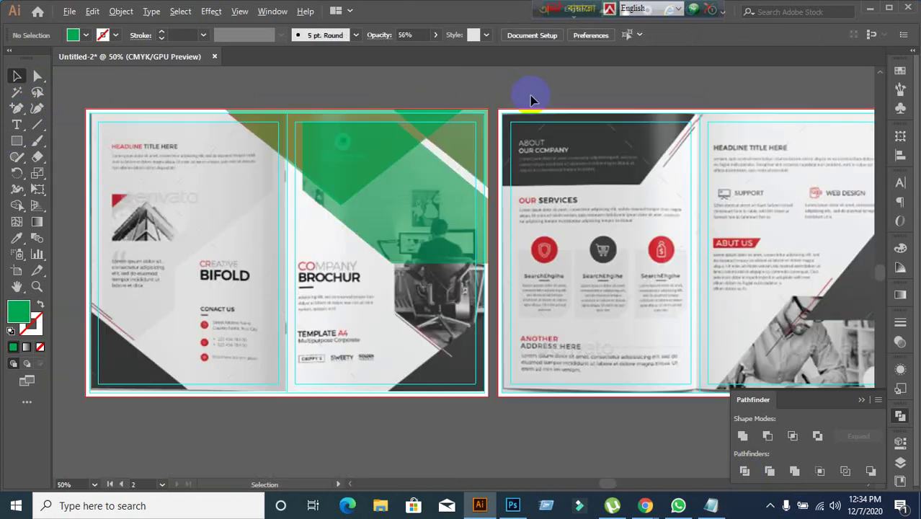
Fill the top diagonal shape on the front page with yellow at 100% opacity.
click(340, 191)
key(ctrl+shift+a)
scroll(333, 325, down, 1)
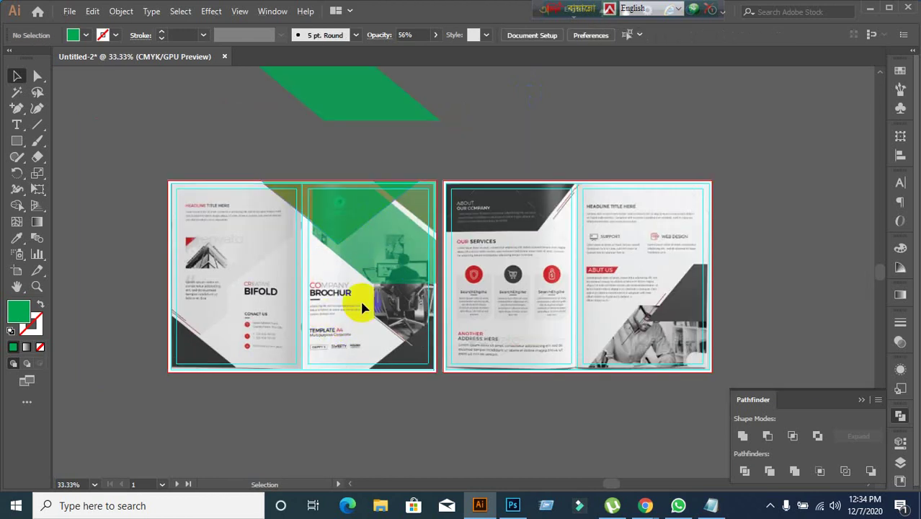
click(373, 209)
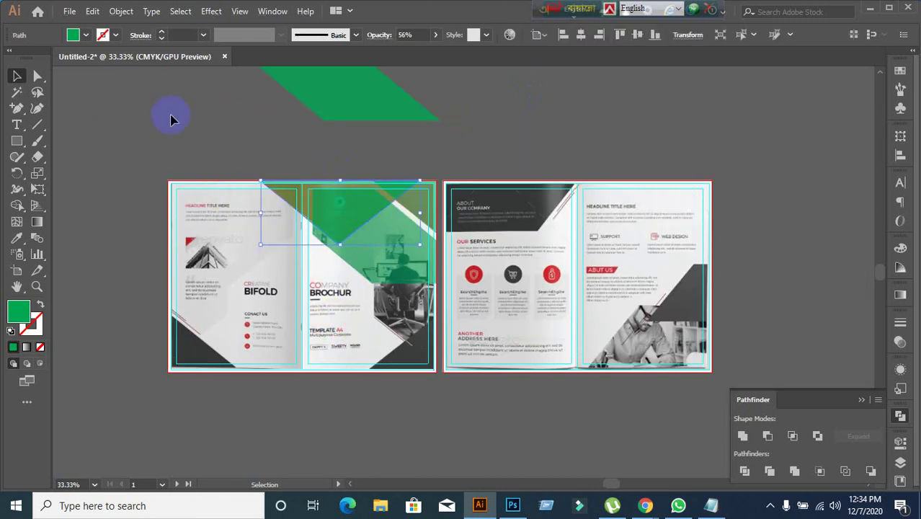
click(86, 36)
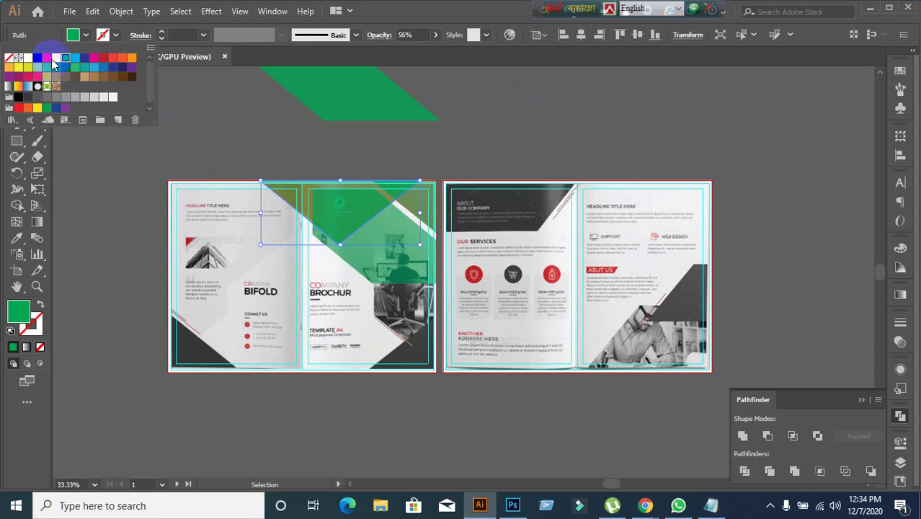
click(57, 60)
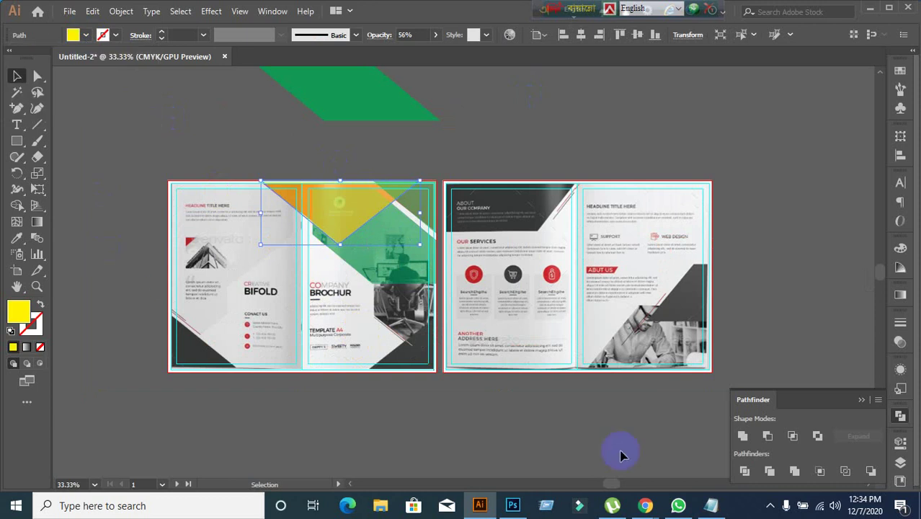
click(901, 342)
click(843, 338)
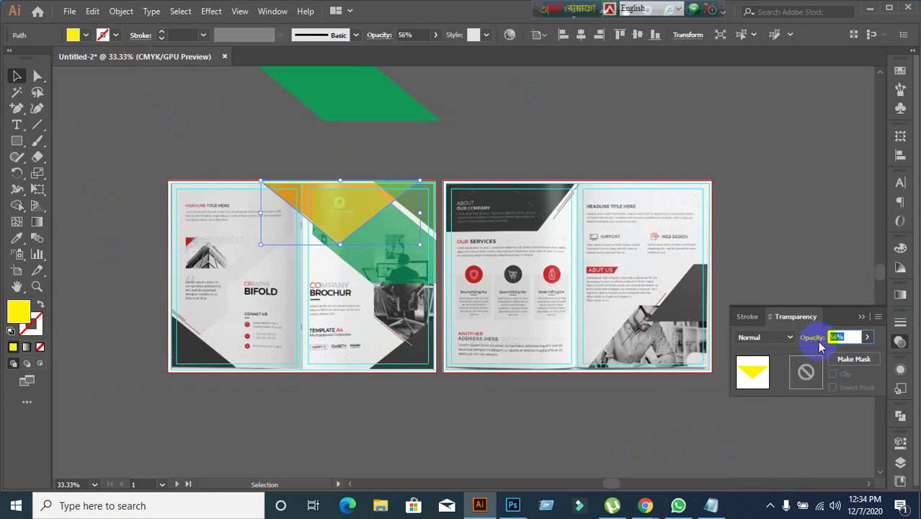
key(Return)
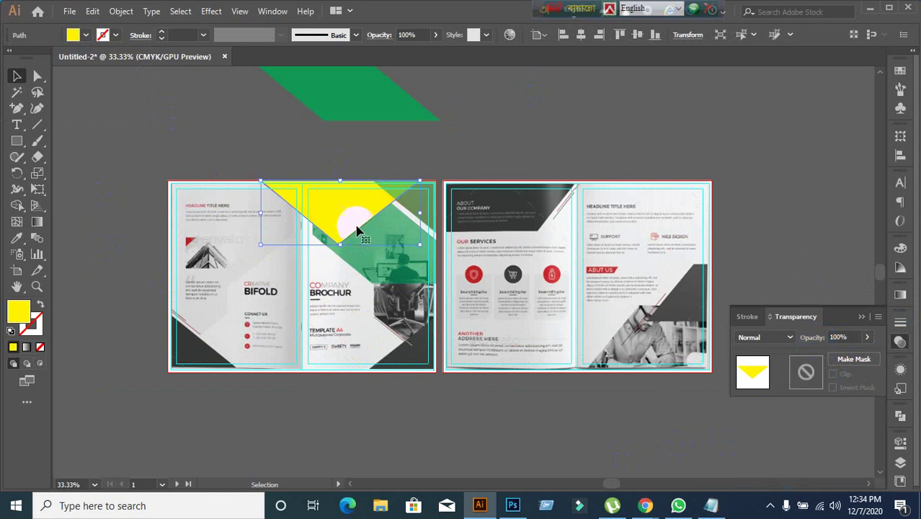
click(119, 261)
Select the green piece at the page's top-right corner and its opacity value.
scroll(387, 271, up, 2)
click(467, 184)
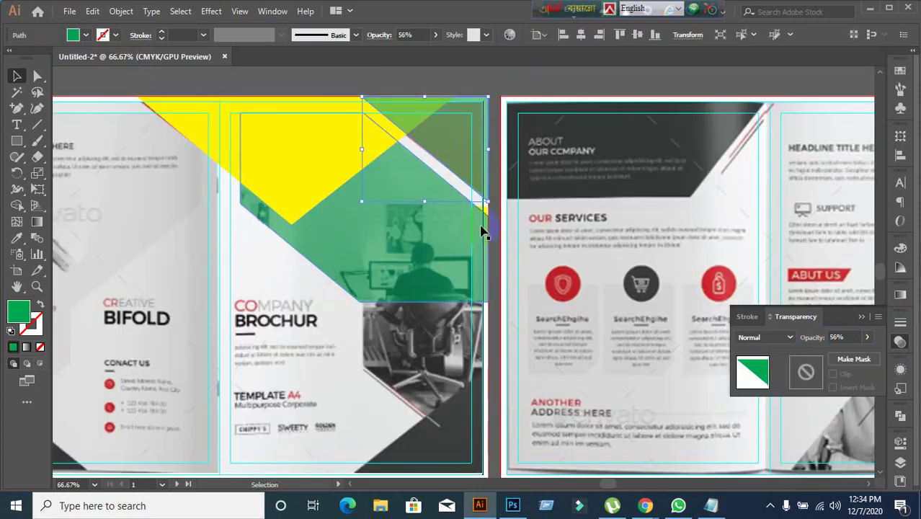
click(850, 336)
Set the corner shape to 100% opacity and give it a magenta fill.
text(100)
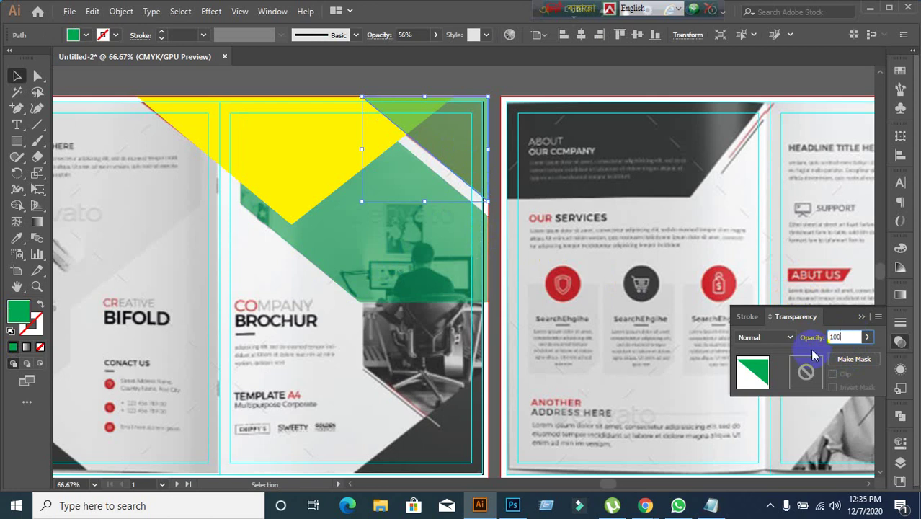
key(Return)
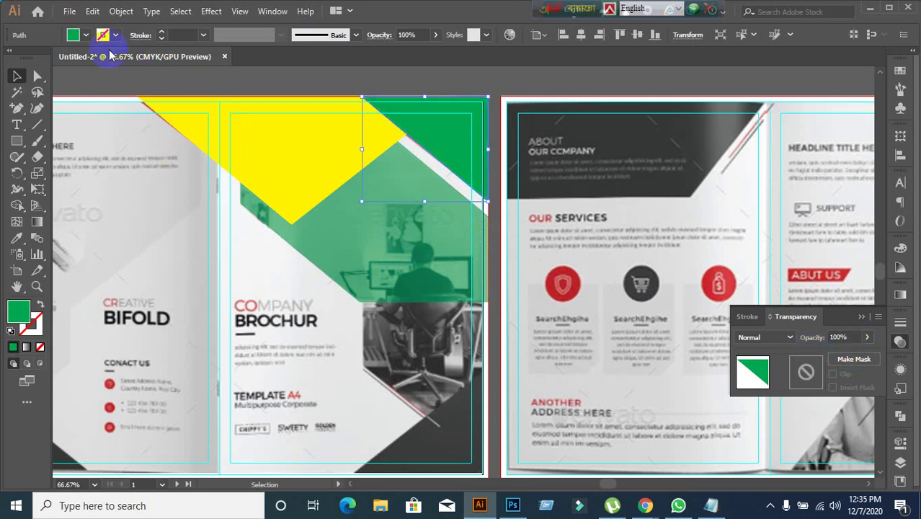
click(85, 36)
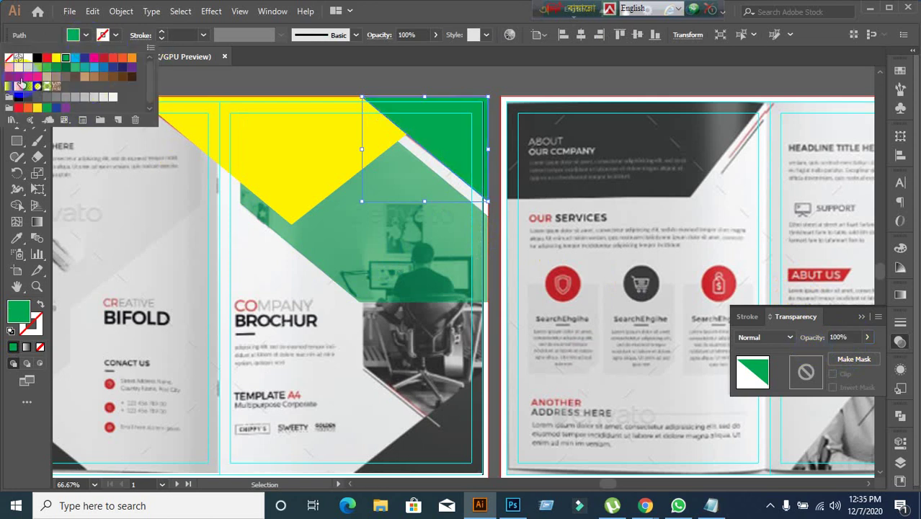
click(19, 77)
click(339, 263)
Set the large green band's opacity to 100%.
click(350, 274)
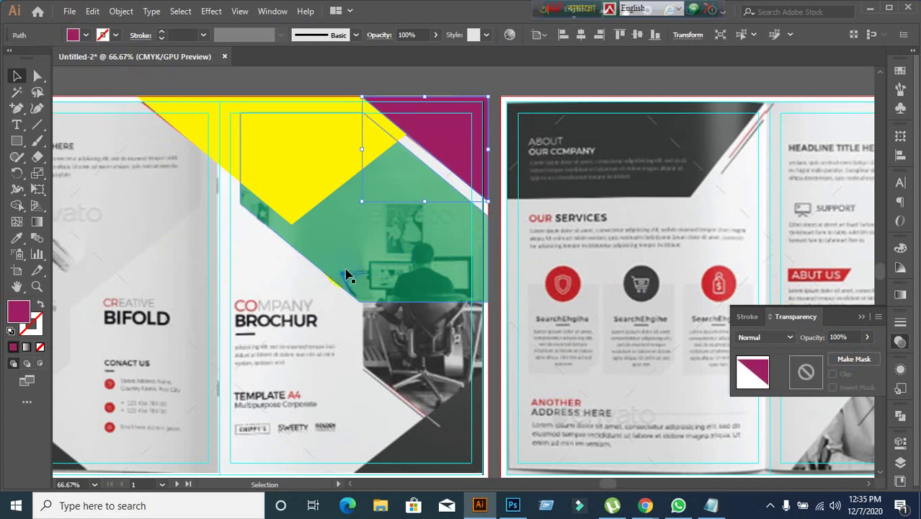
click(746, 375)
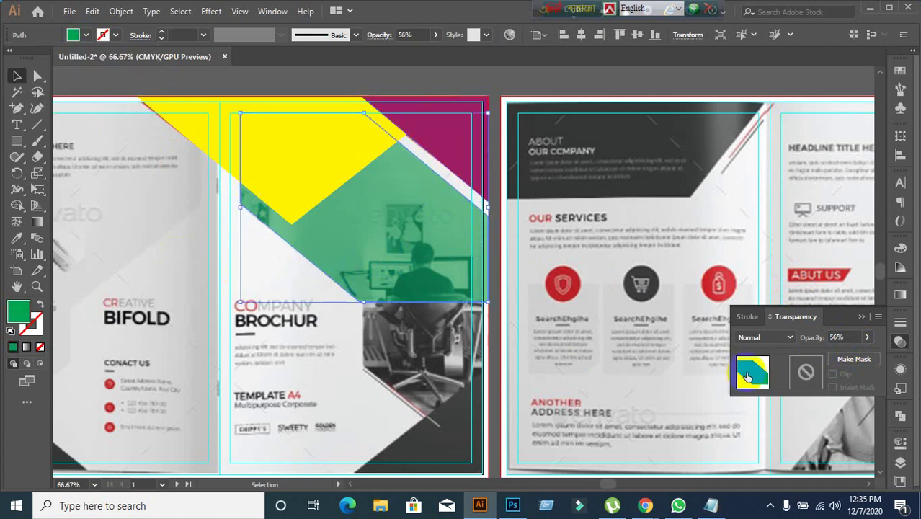
click(838, 339)
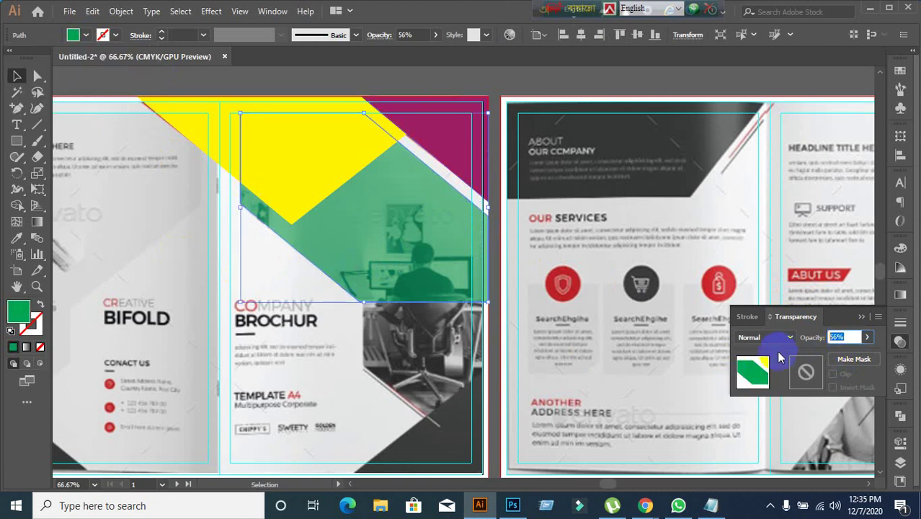
key(Return)
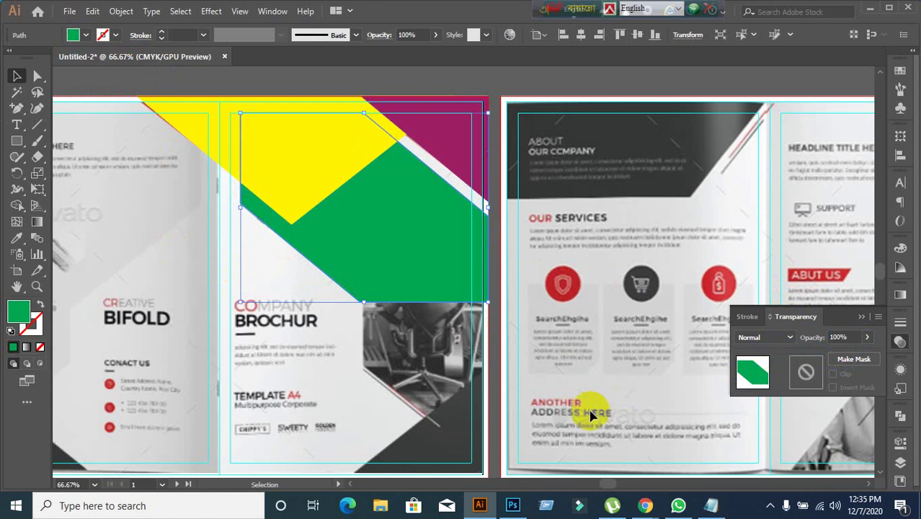
Try moving the coloured shapes toward the next spread, then undo the move.
click(541, 404)
scroll(544, 407, down, 1)
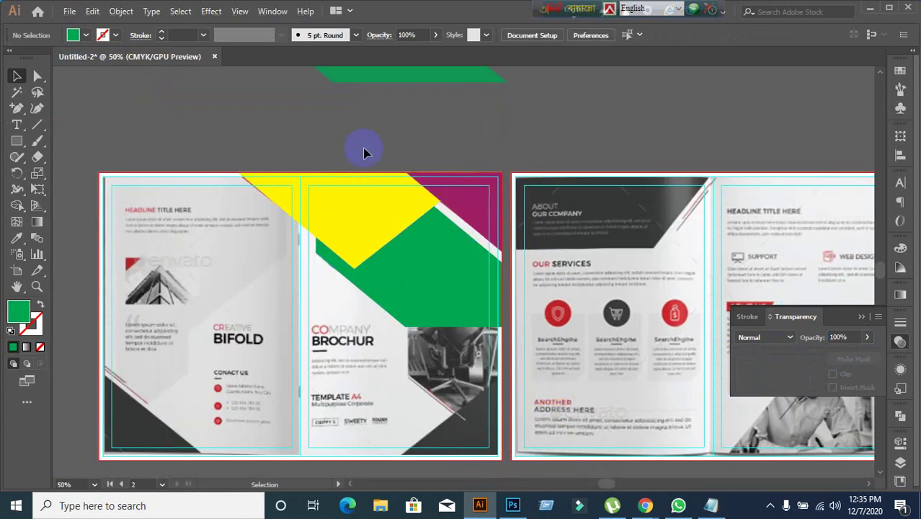
click(436, 253)
drag(464, 267, 659, 182)
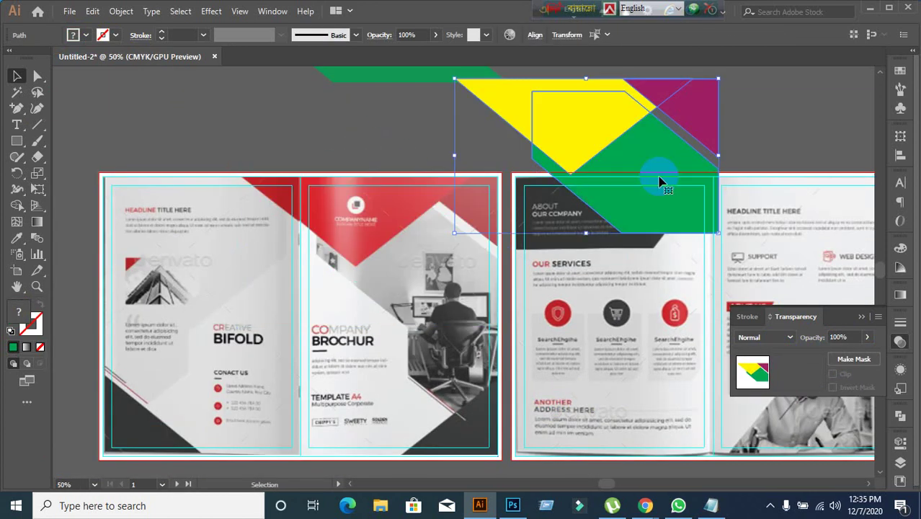
key(ctrl+z)
click(590, 132)
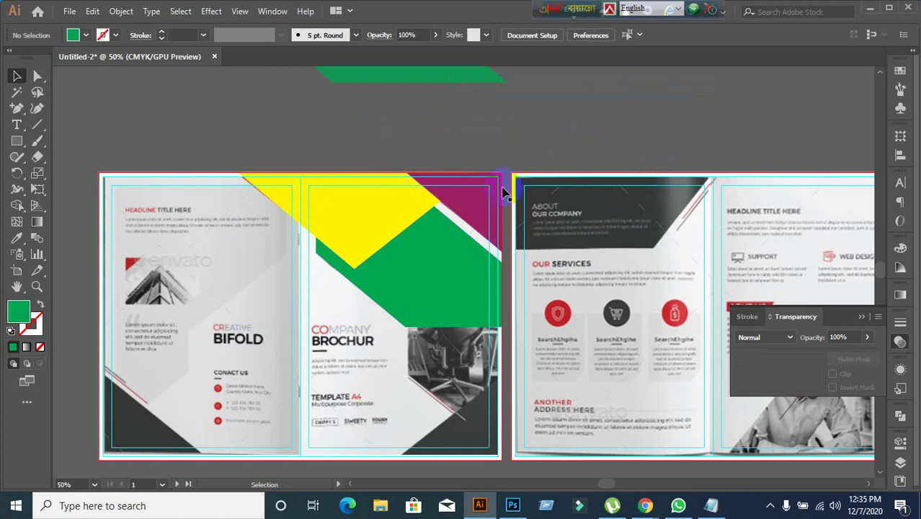
Send the magenta corner piece one step backward, behind the green band.
right_click(489, 204)
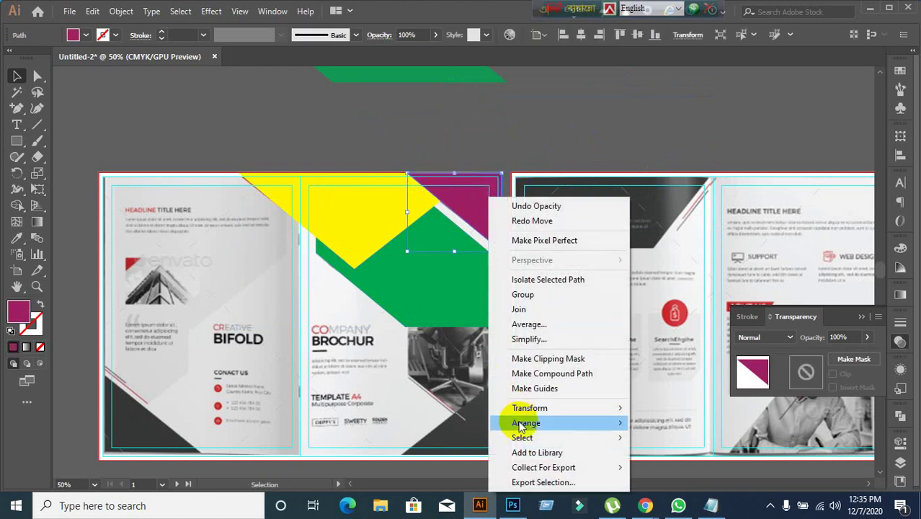
mouse_move(521, 426)
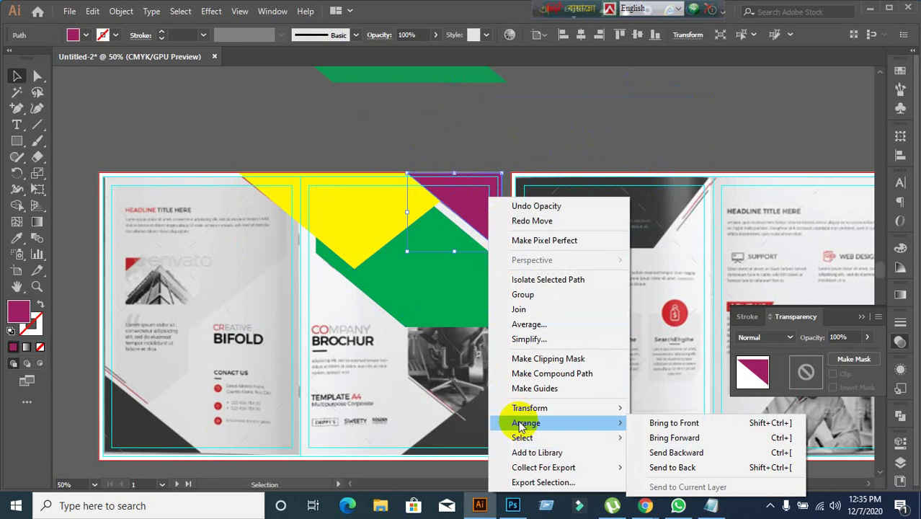
click(738, 462)
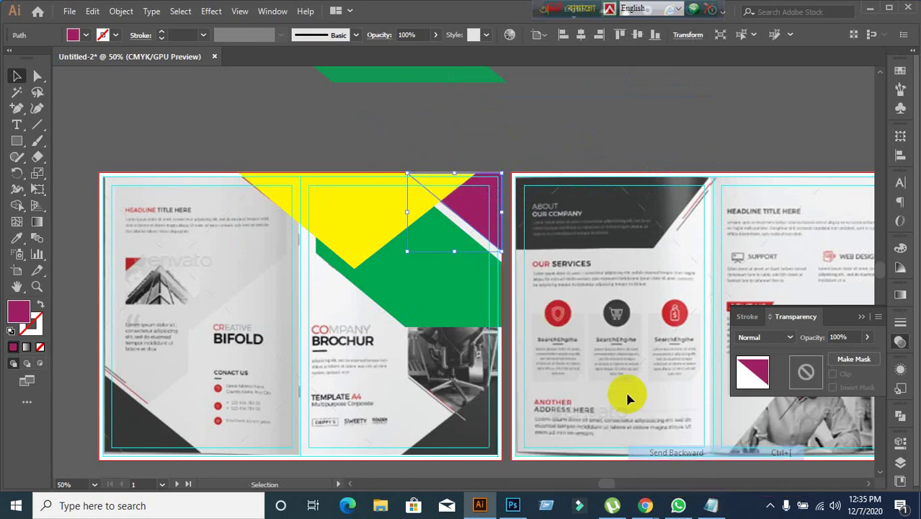
click(436, 285)
drag(413, 149, 706, 163)
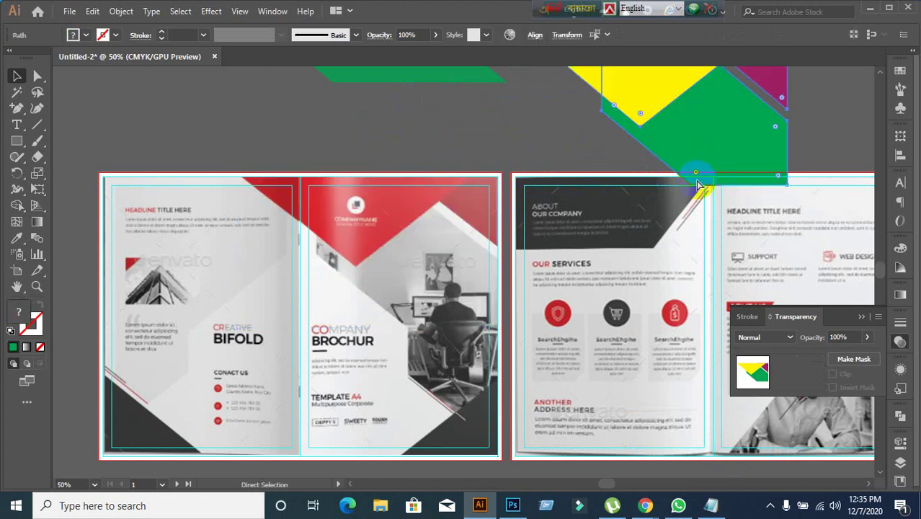
key(ctrl+z)
click(504, 339)
scroll(503, 342, down, 1)
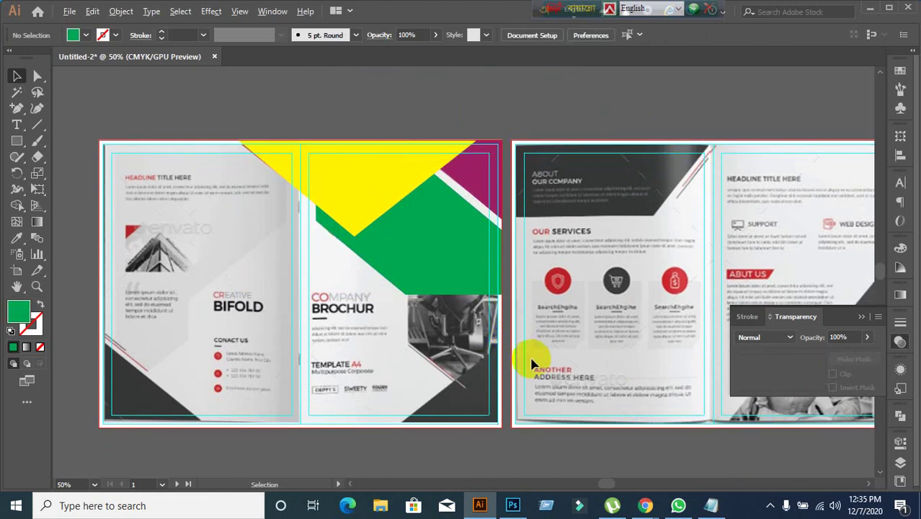
scroll(514, 323, up, 2)
scroll(436, 299, down, 2)
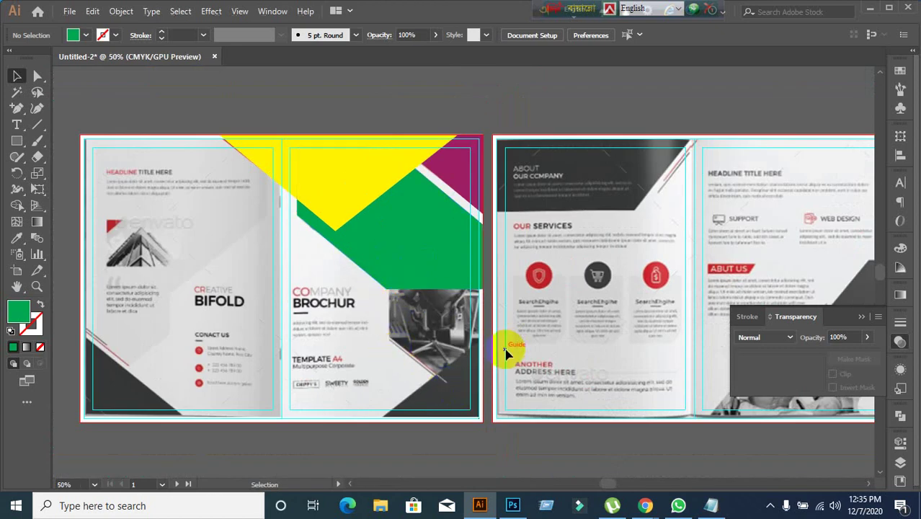
scroll(488, 335, up, 1)
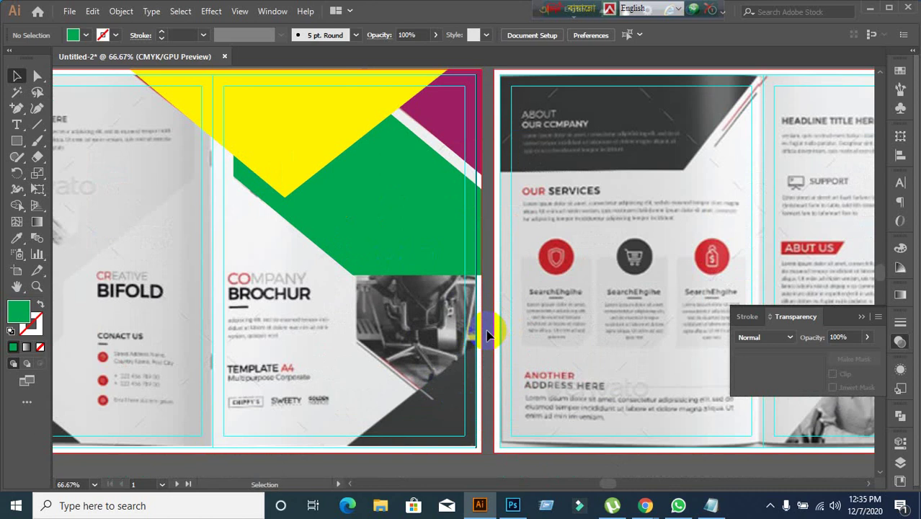
scroll(488, 335, down, 1)
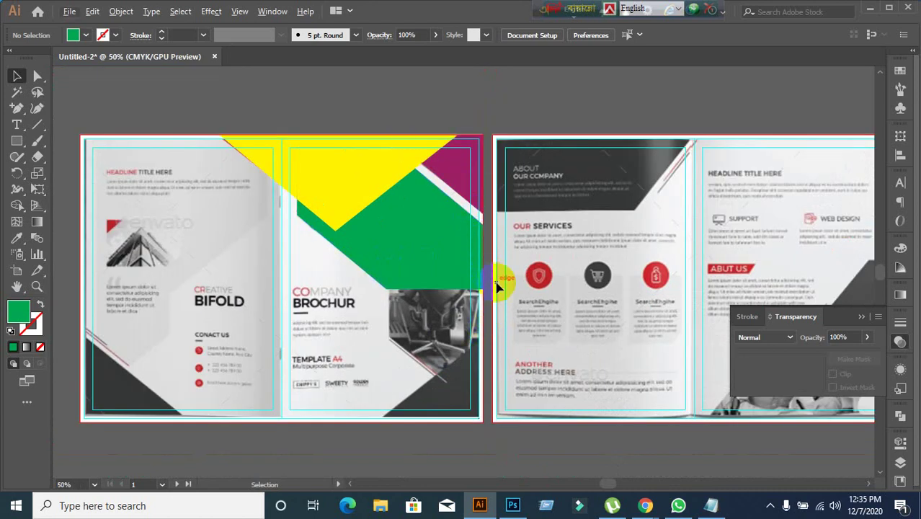
drag(416, 243, 684, 141)
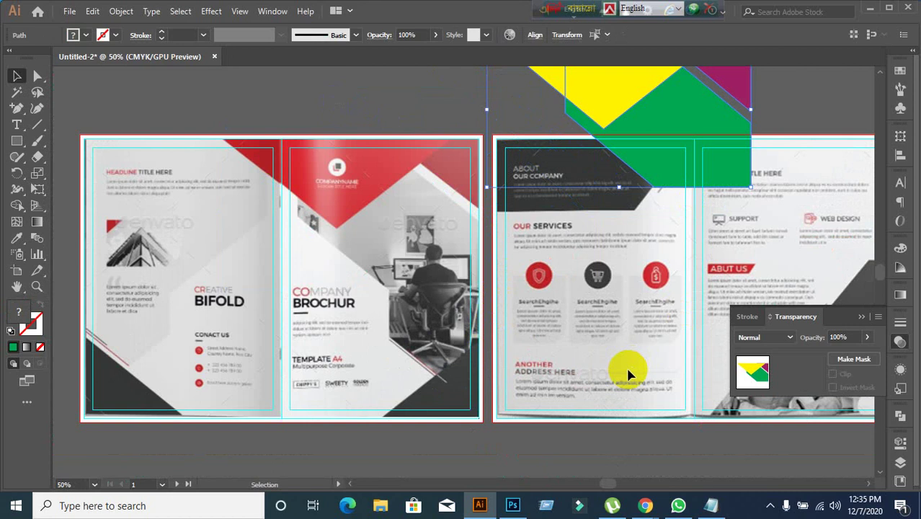
key(ctrl+z)
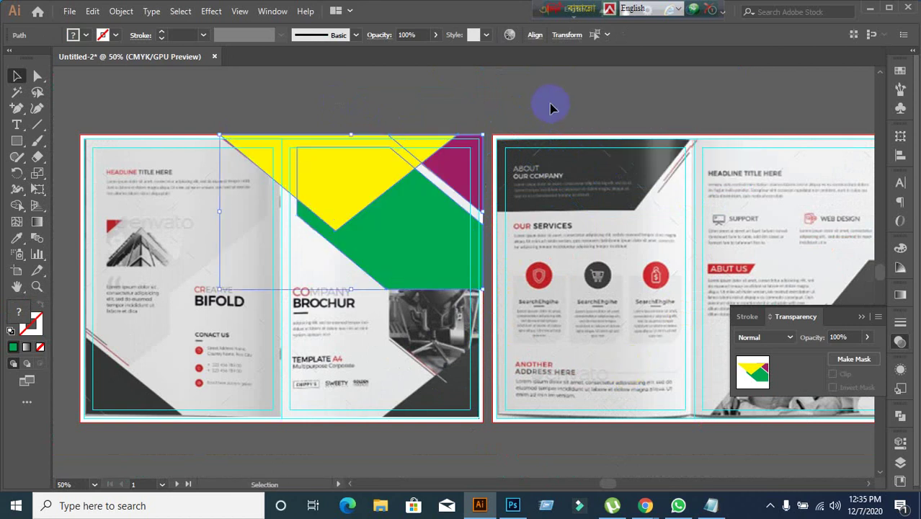
click(552, 105)
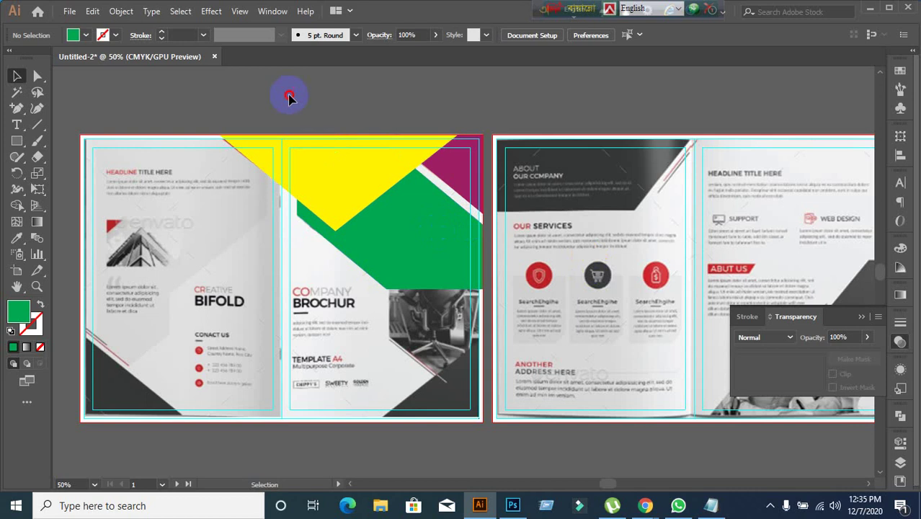
click(425, 253)
drag(425, 252, 740, 184)
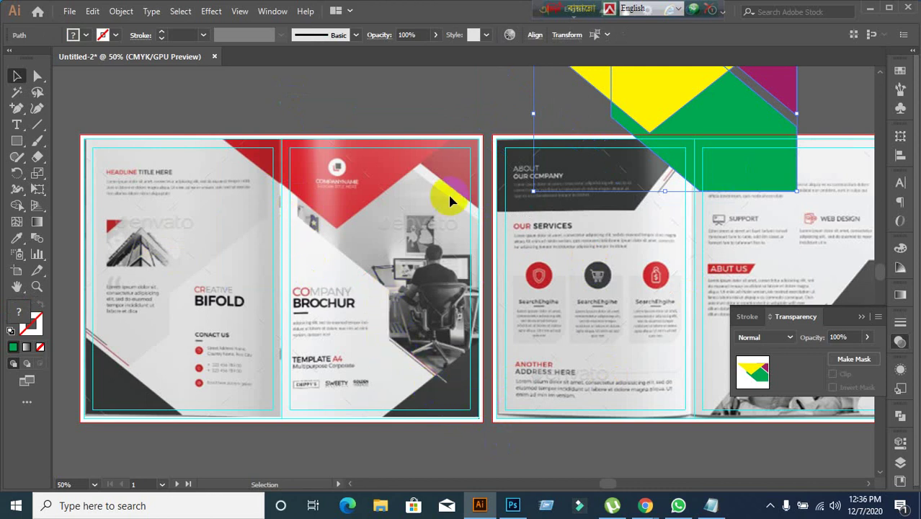
drag(761, 101, 448, 199)
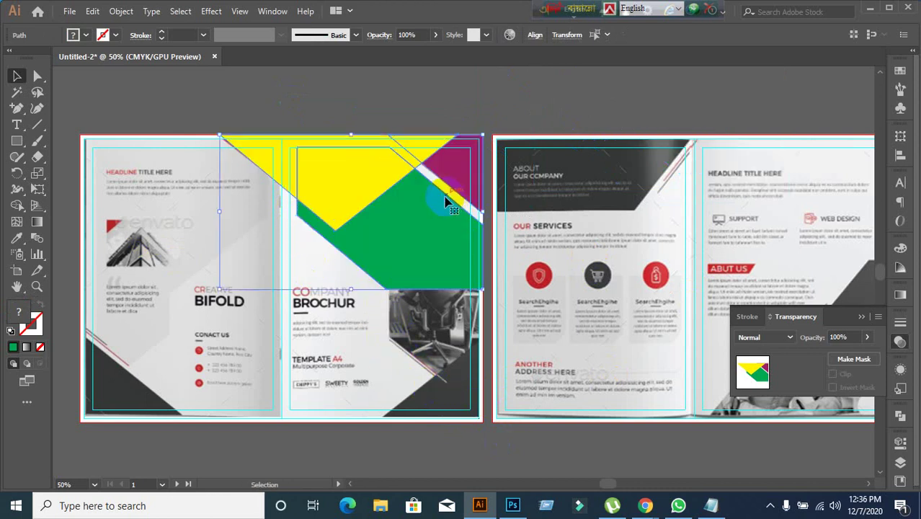
click(473, 106)
scroll(476, 328, down, 2)
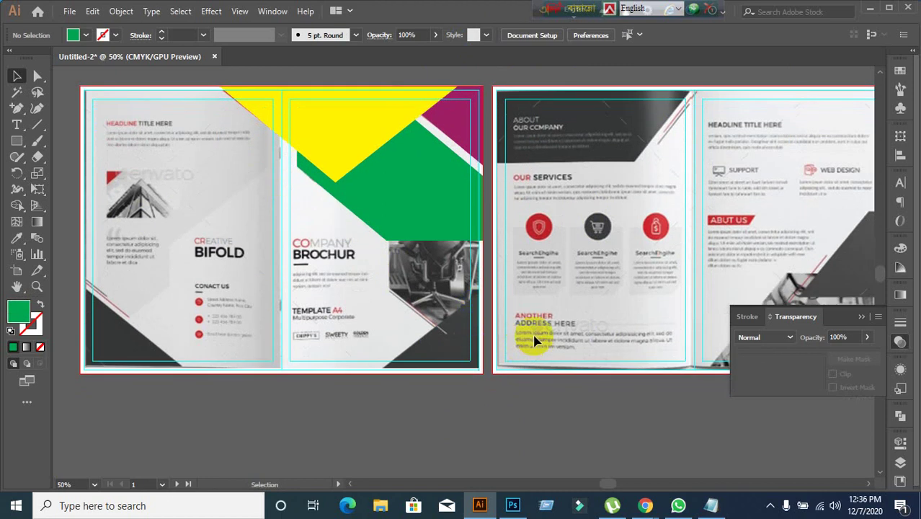
scroll(468, 324, up, 1)
scroll(370, 288, up, 1)
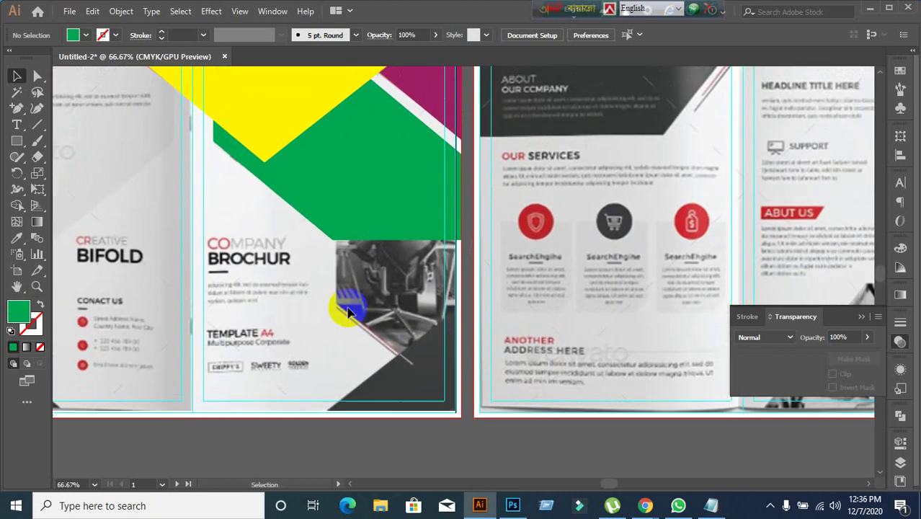
click(353, 214)
Duplicate the green band toward the right page, then delete the copy.
drag(353, 216, 503, 371)
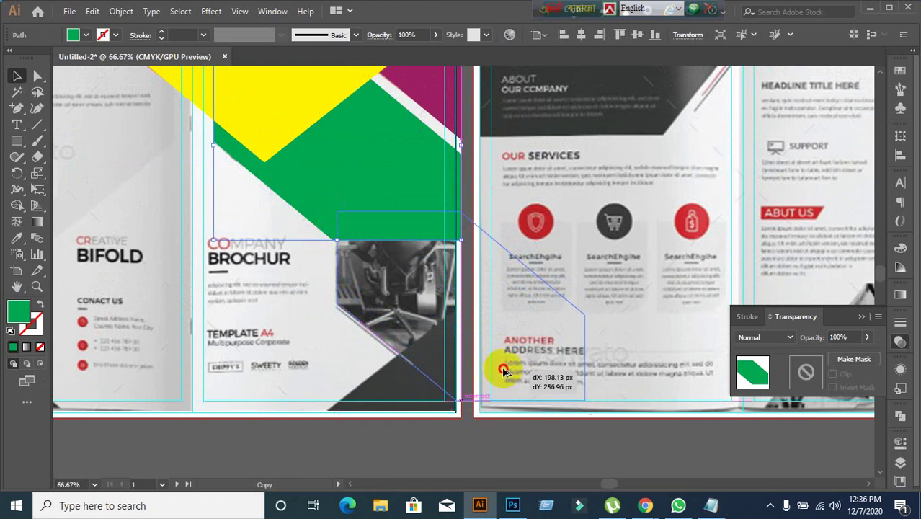
drag(504, 371, 750, 296)
key(Delete)
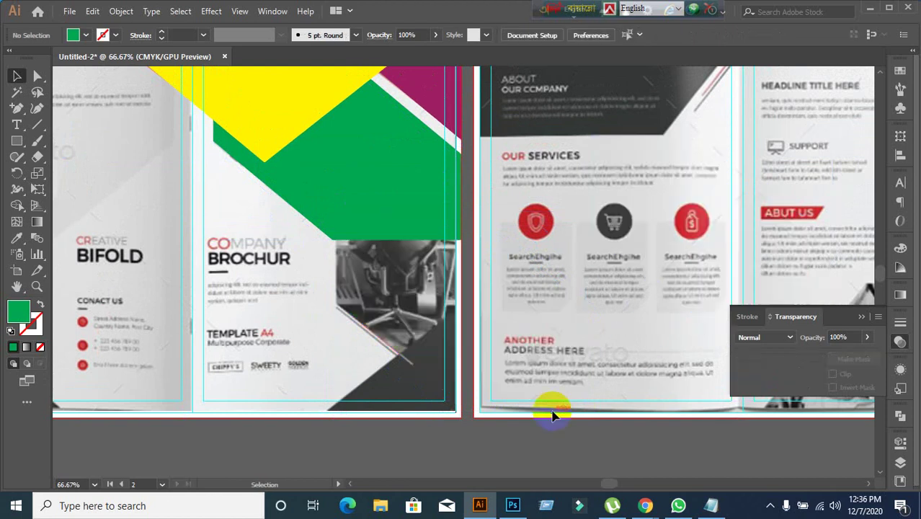
Move the coloured shapes onto the right spread, then undo the move.
scroll(525, 397, down, 1)
drag(366, 106, 640, 179)
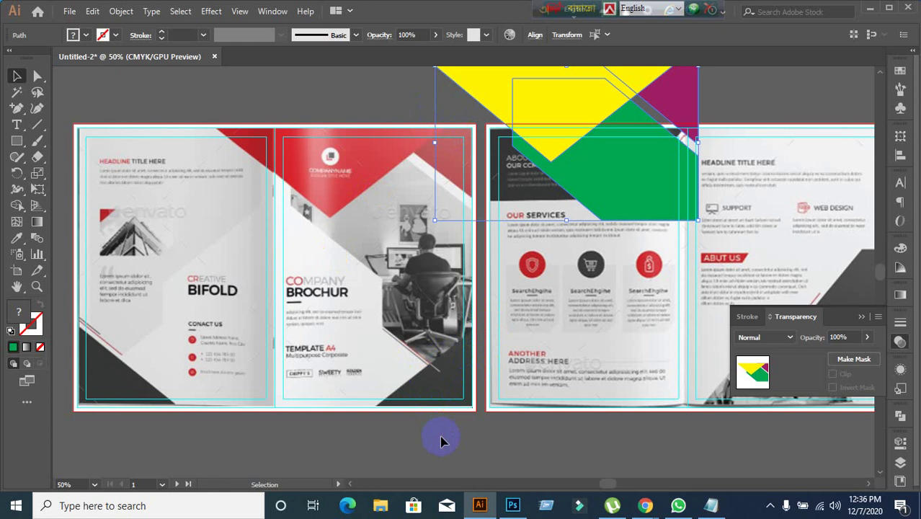
key(ctrl+z)
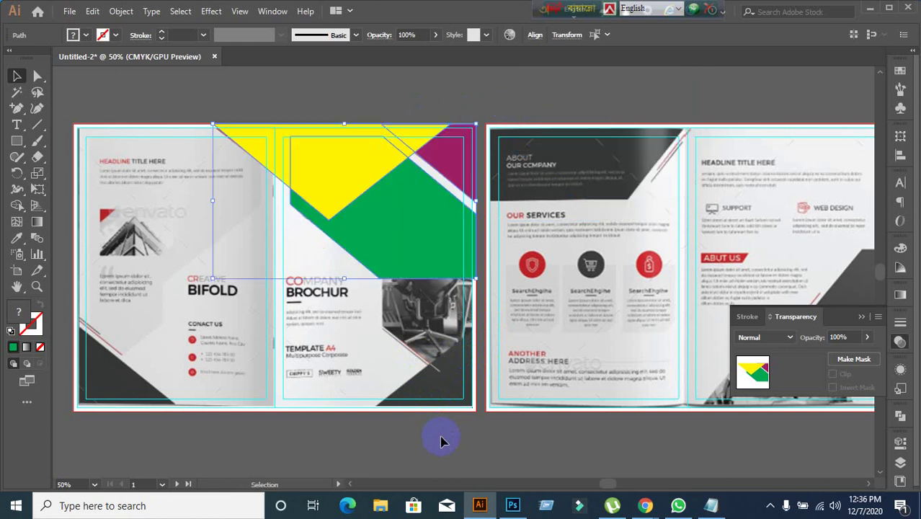
click(441, 437)
Shift the coloured shape group aside to view the reference, then restore it with undo.
scroll(442, 434, down, 1)
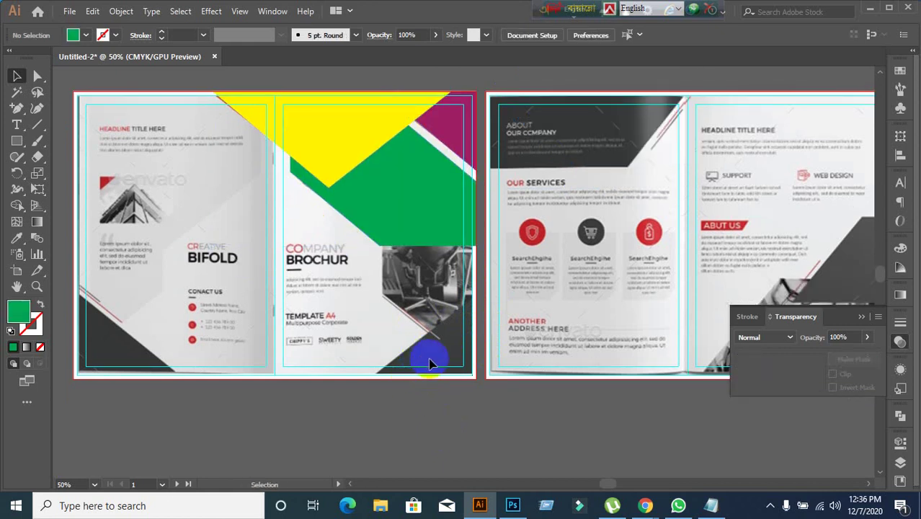
scroll(332, 187, up, 2)
click(337, 152)
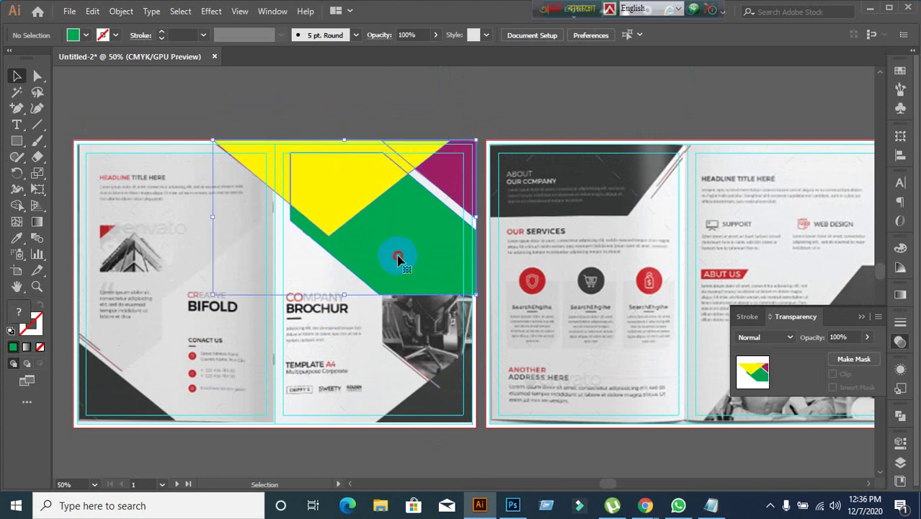
drag(397, 255, 699, 144)
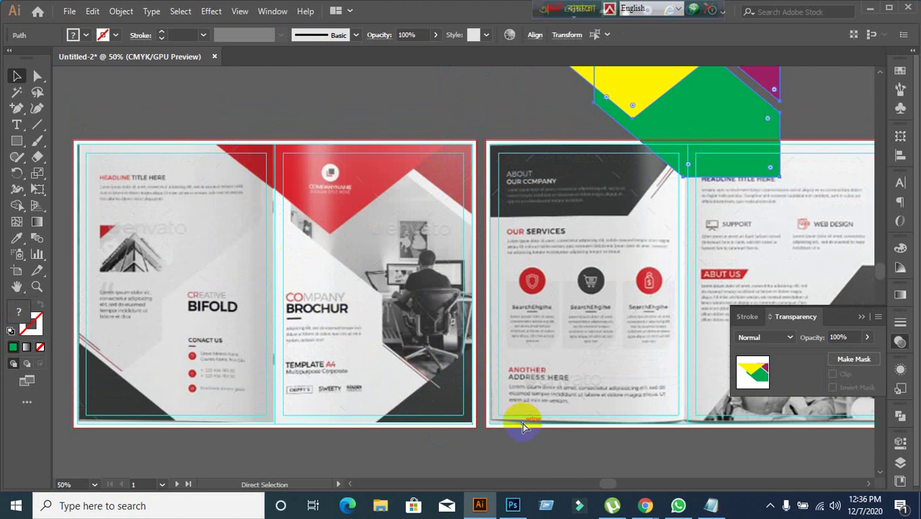
key(ctrl+z)
click(400, 410)
scroll(400, 410, up, 1)
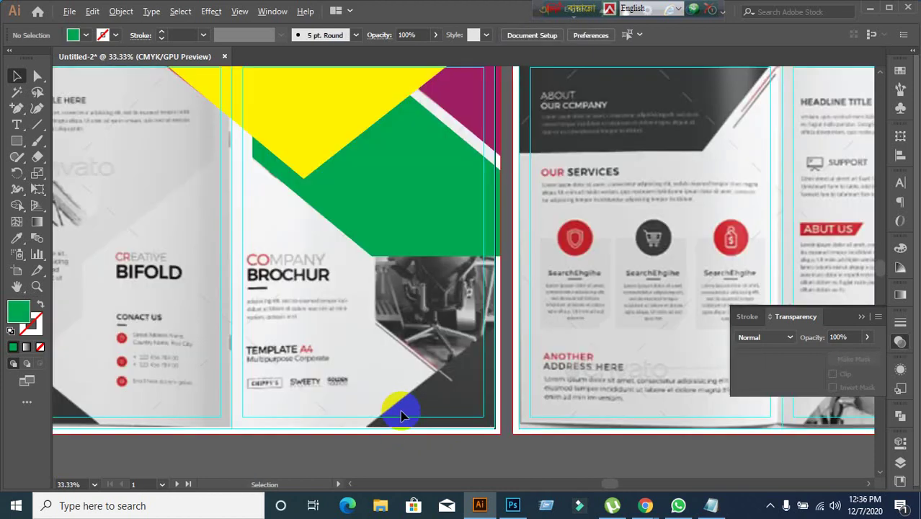
click(328, 140)
Duplicate the yellow triangle down over the brochure photo and nudge it into place.
drag(329, 140, 493, 305)
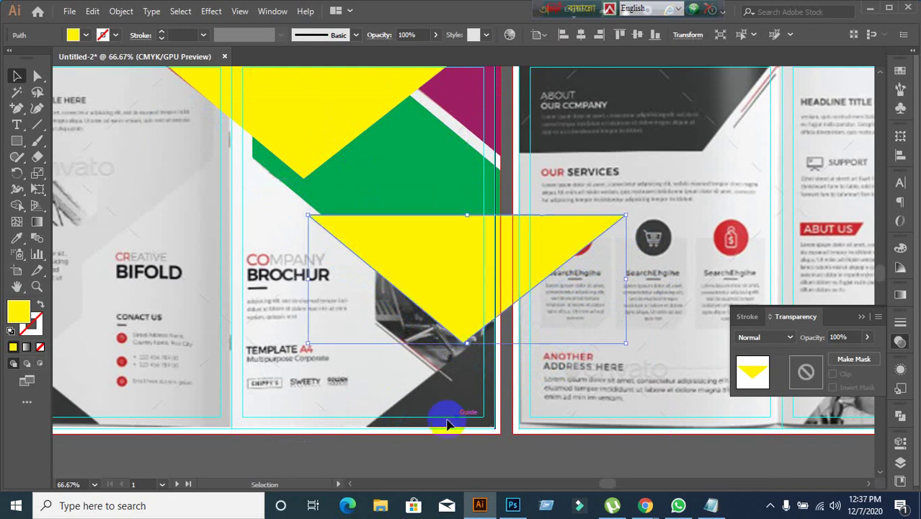
scroll(443, 414, left, 5)
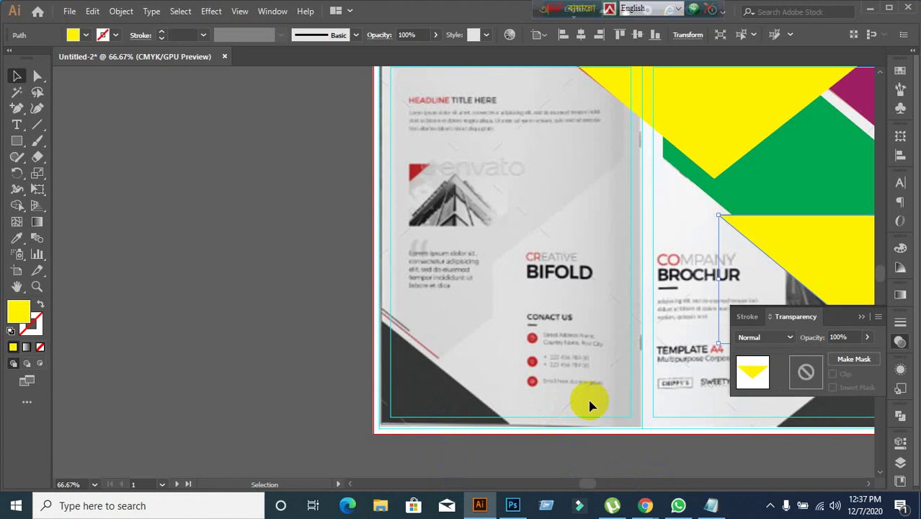
scroll(592, 402, right, 5)
click(541, 438)
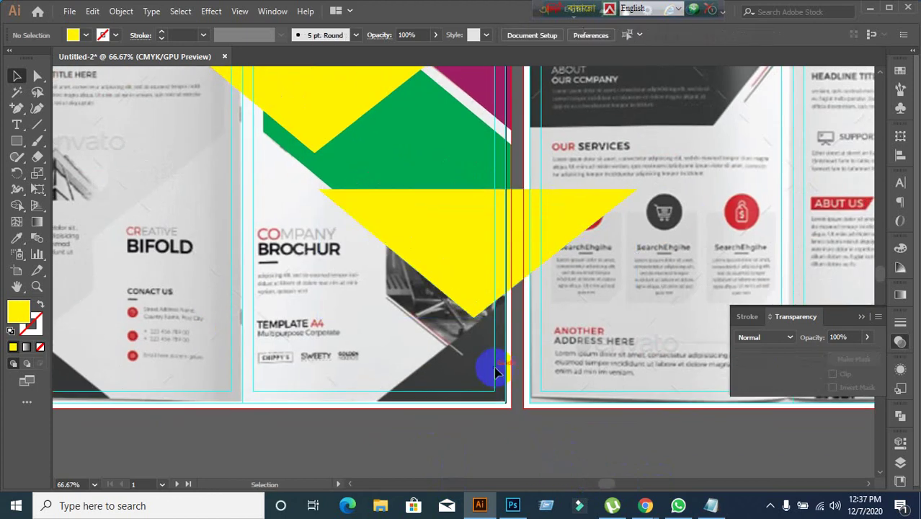
scroll(494, 418, up, 2)
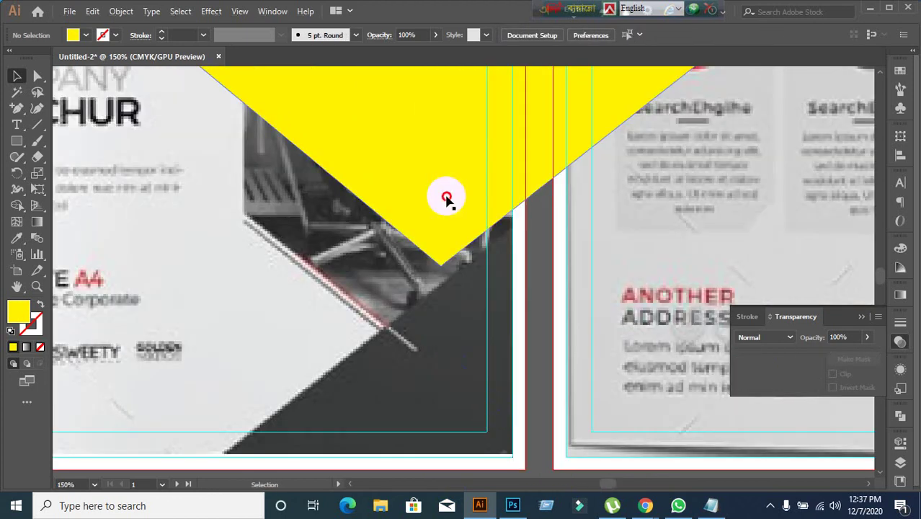
drag(446, 198, 411, 283)
Set the triangle copy's opacity to 71%.
scroll(531, 360, down, 2)
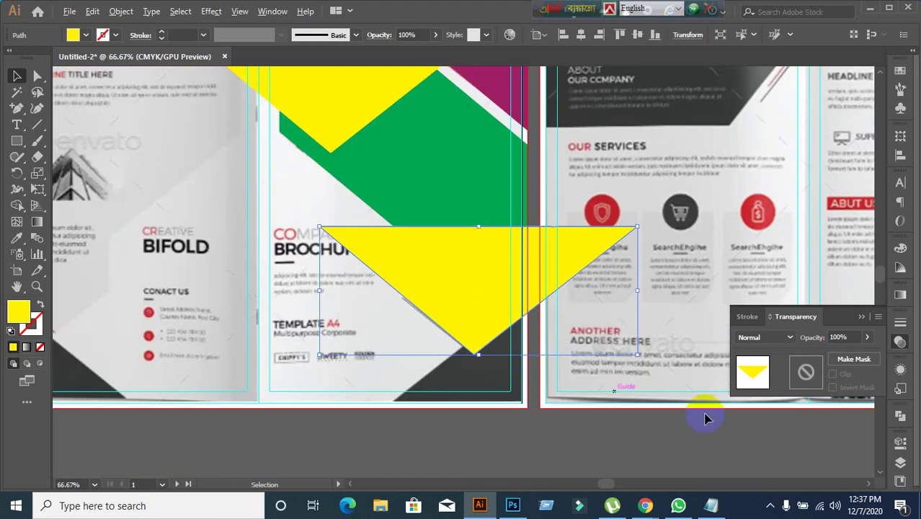
click(839, 337)
text(83)
key(Return)
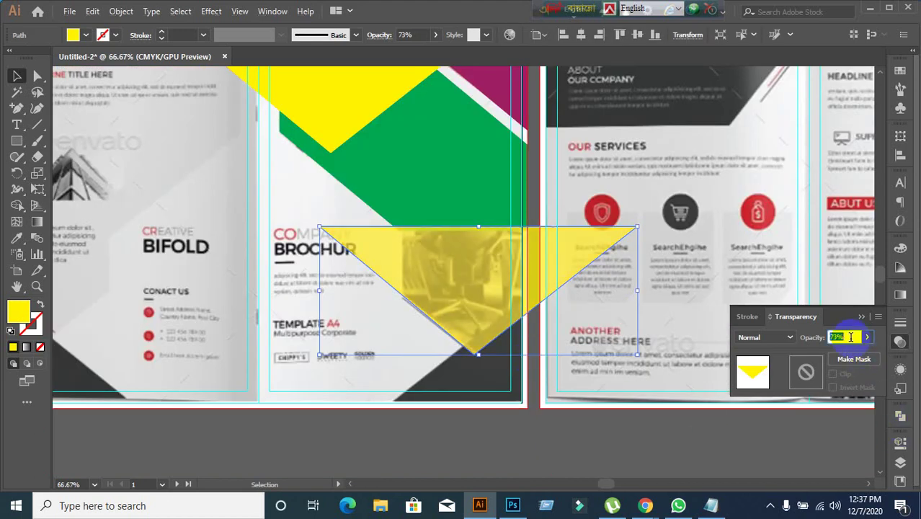
Nudge the translucent triangle copy slightly down-left.
scroll(547, 476, left, 5)
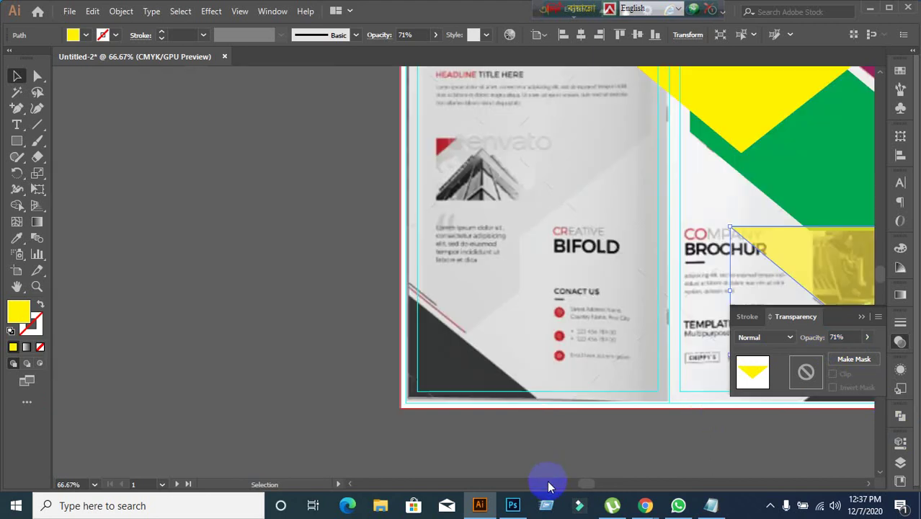
drag(676, 441, 290, 374)
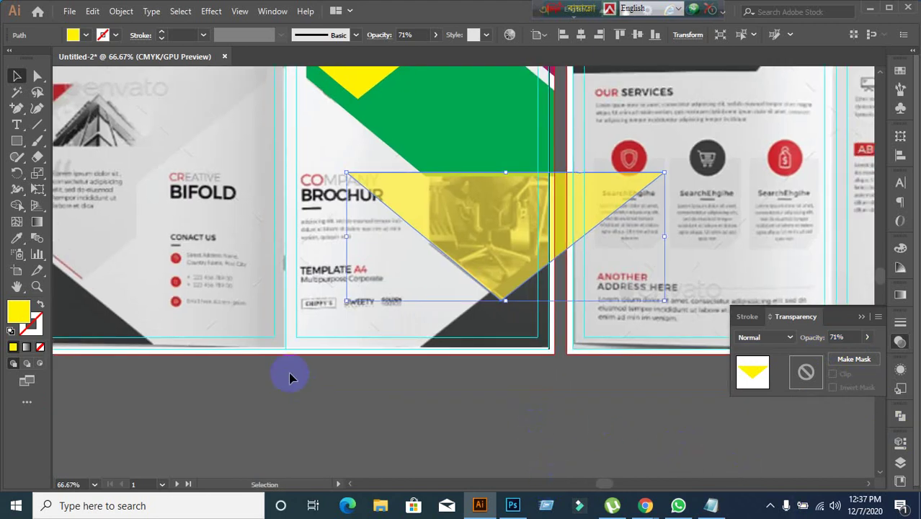
scroll(448, 290, up, 3)
scroll(524, 290, down, 1)
drag(533, 329, 456, 385)
drag(382, 273, 377, 295)
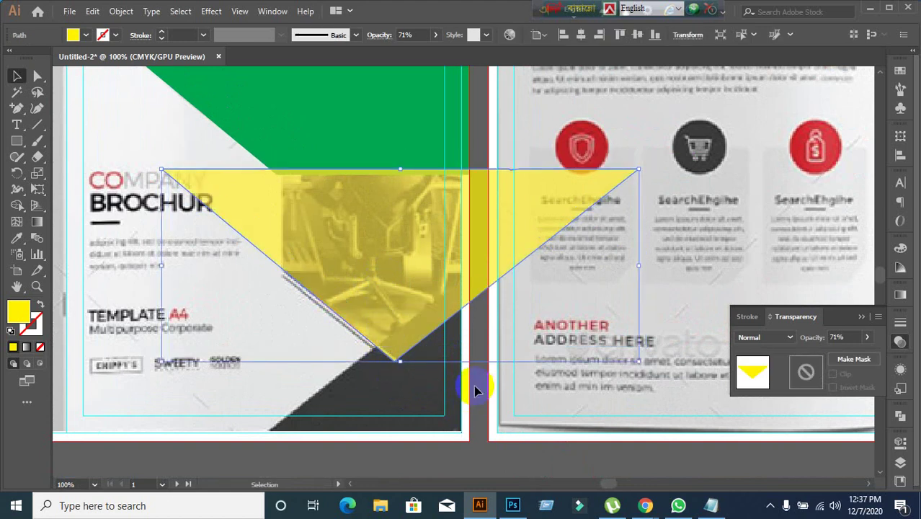
Try pulling the triangle's right corner up-left with Direct Selection, then undo it.
click(489, 422)
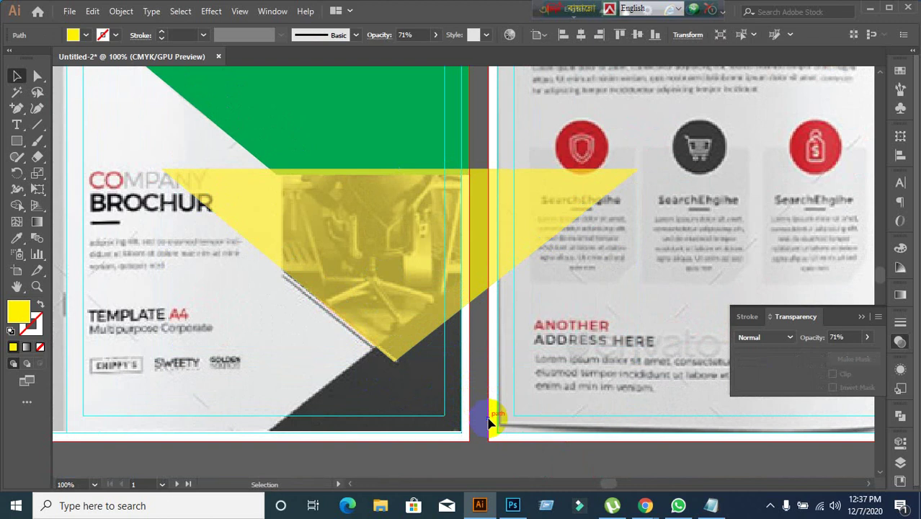
click(439, 267)
click(487, 132)
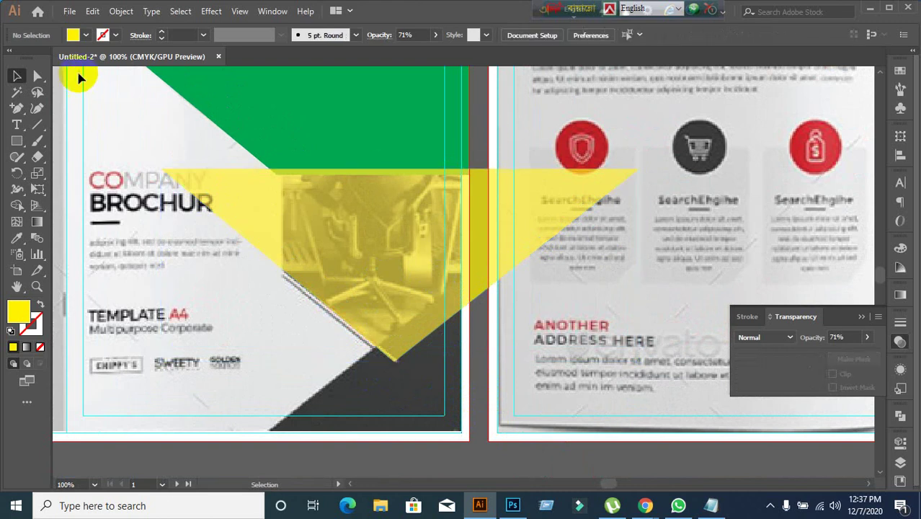
click(39, 76)
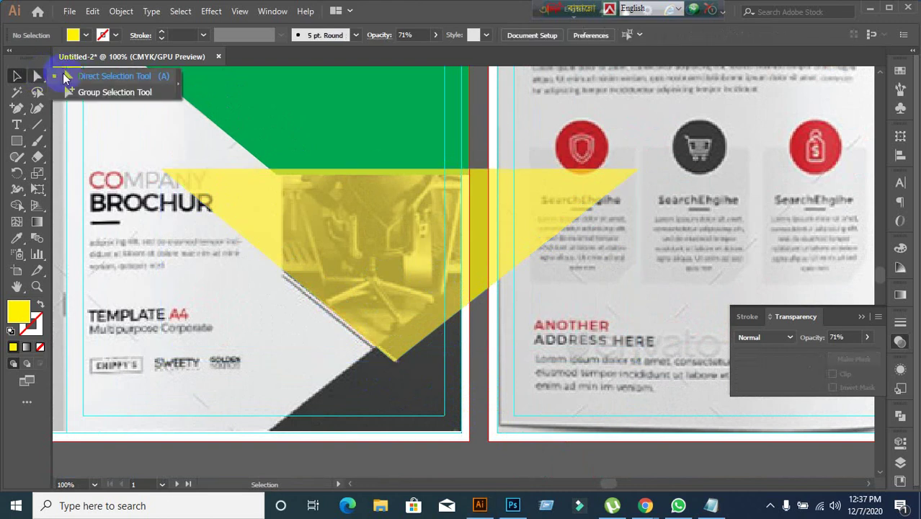
click(491, 290)
drag(487, 287, 472, 275)
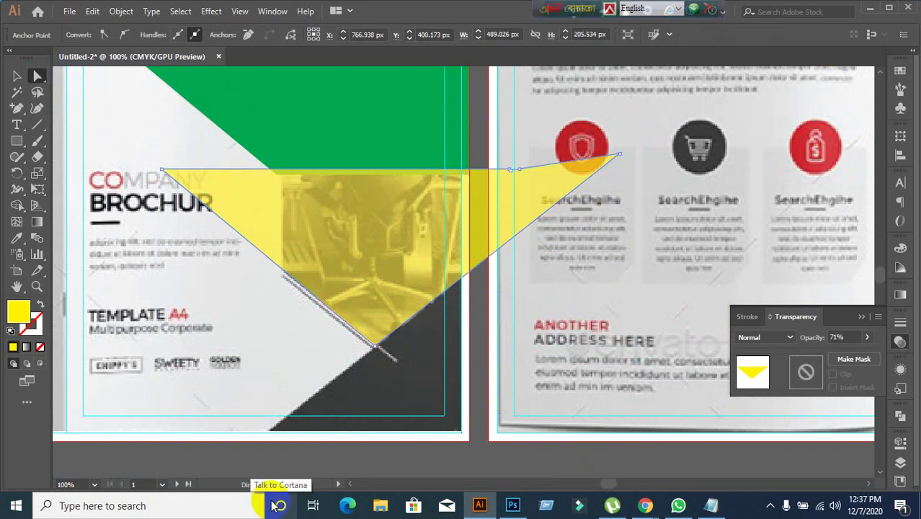
key(ctrl+z)
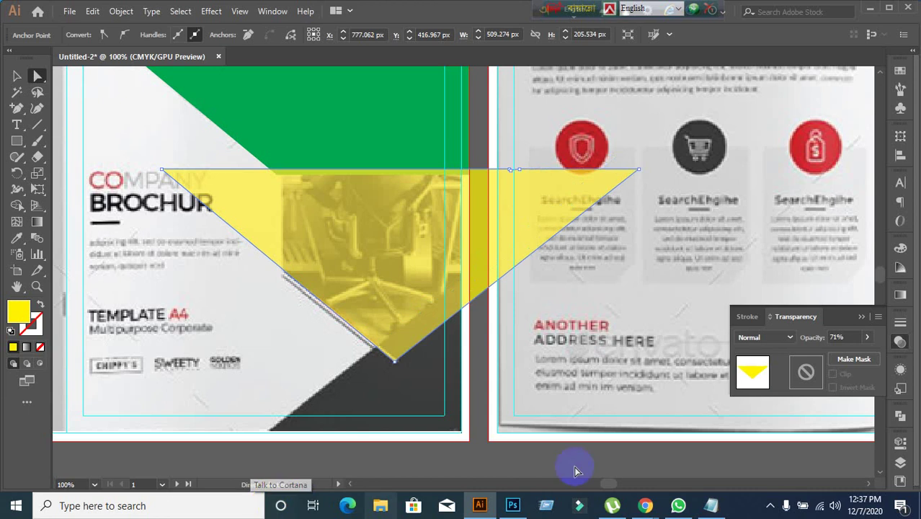
Reshape the triangle's right edge by dragging its corner point slightly up-left.
click(482, 386)
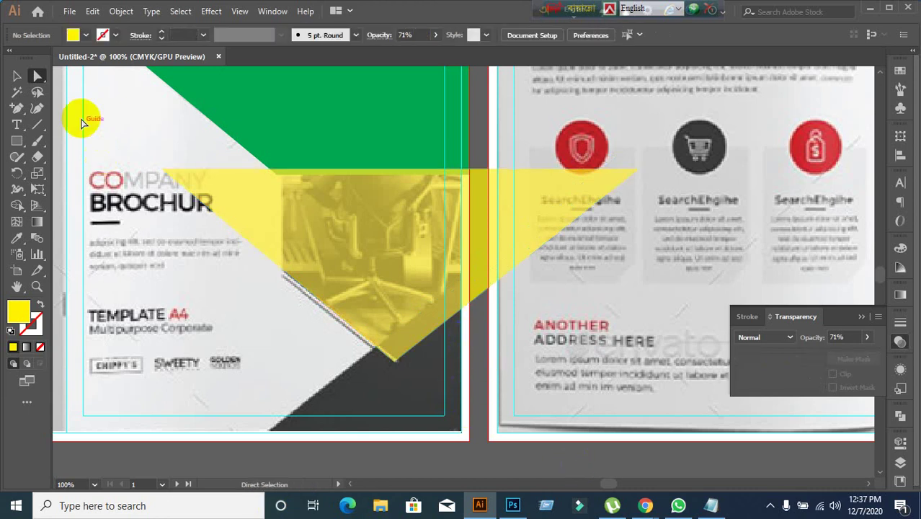
click(71, 74)
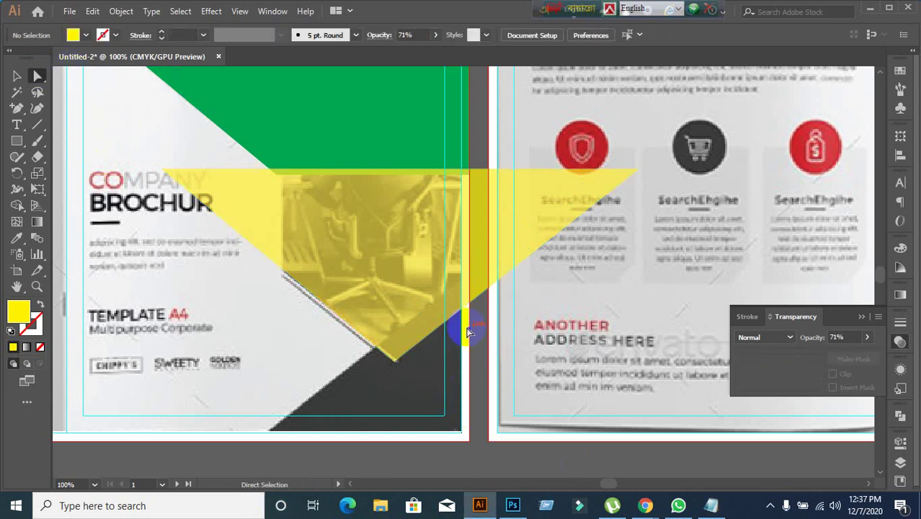
click(483, 299)
drag(483, 294, 298, 222)
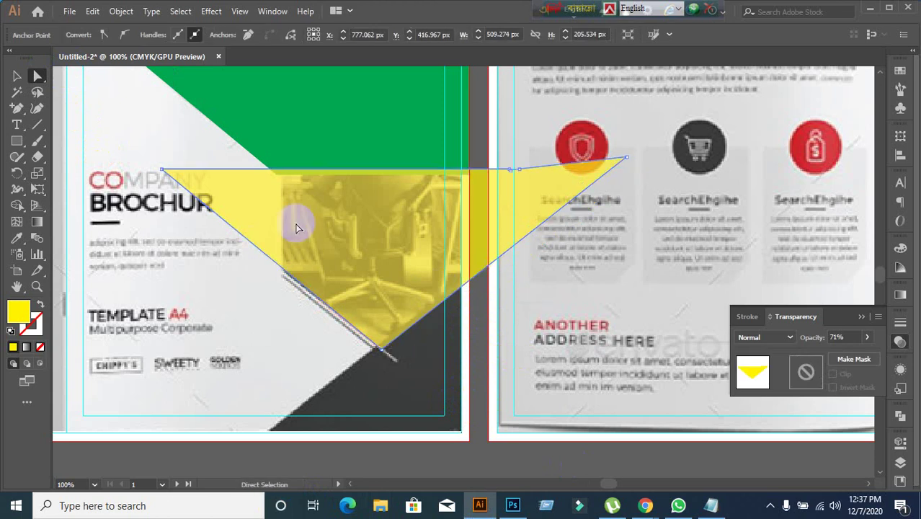
key(ctrl+z)
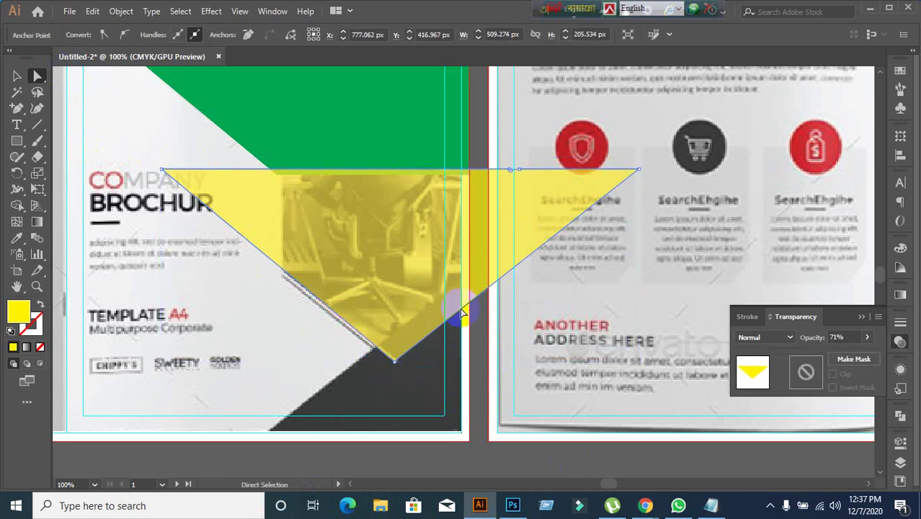
drag(483, 296, 465, 289)
Enable Snap to Point and raise the triangle's right corner beside the red shield icon.
click(240, 12)
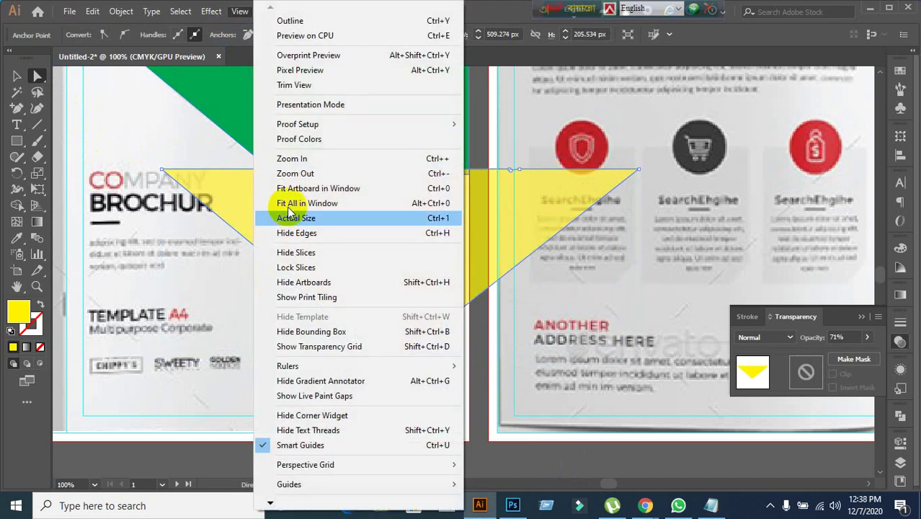
mouse_move(268, 503)
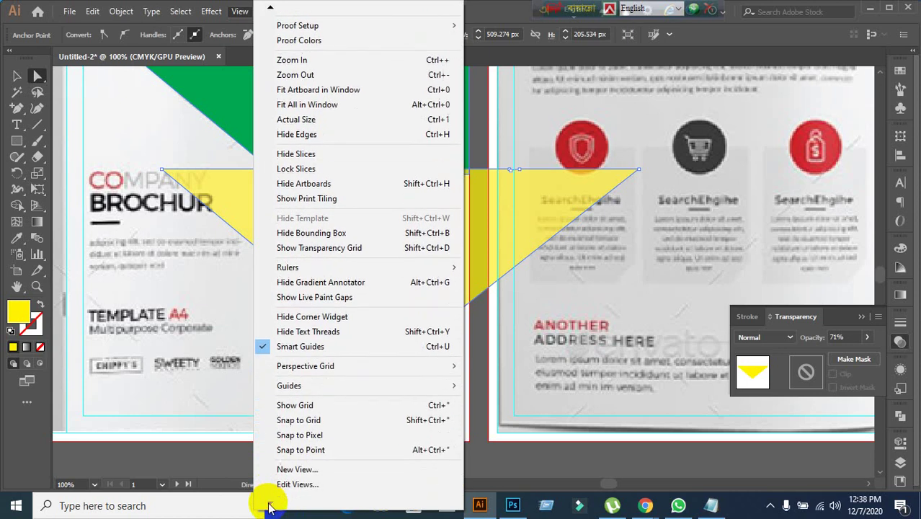
click(279, 449)
click(476, 337)
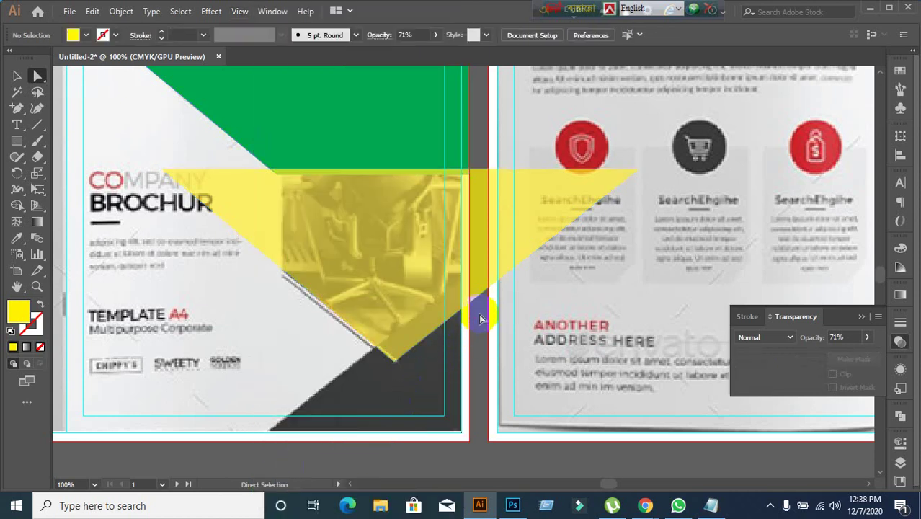
click(479, 301)
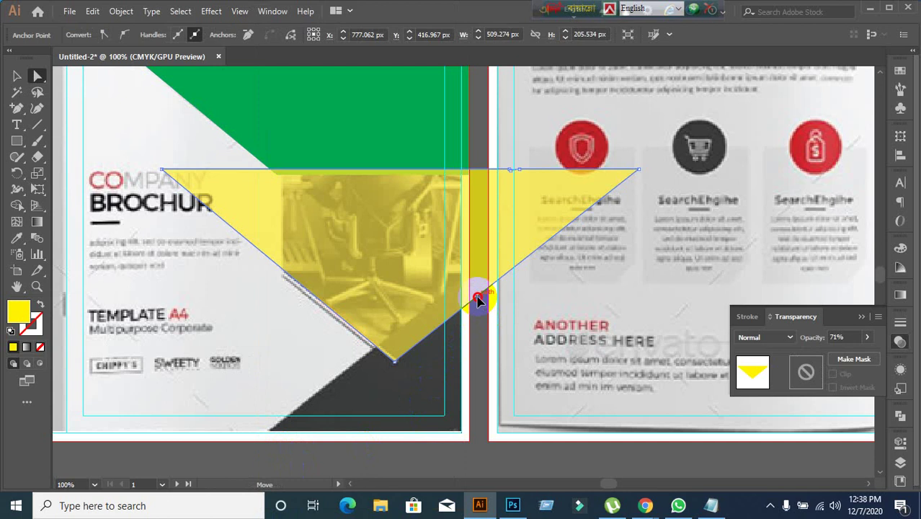
drag(479, 298, 459, 283)
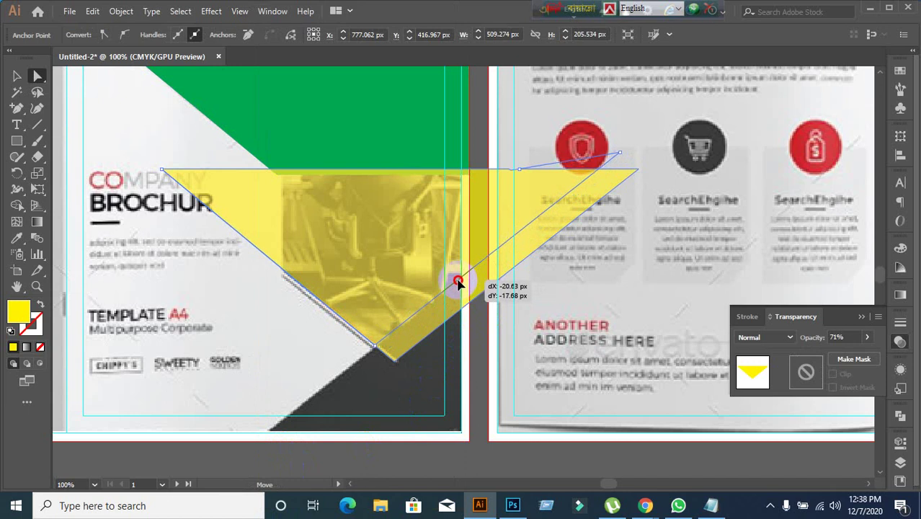
drag(459, 283, 458, 283)
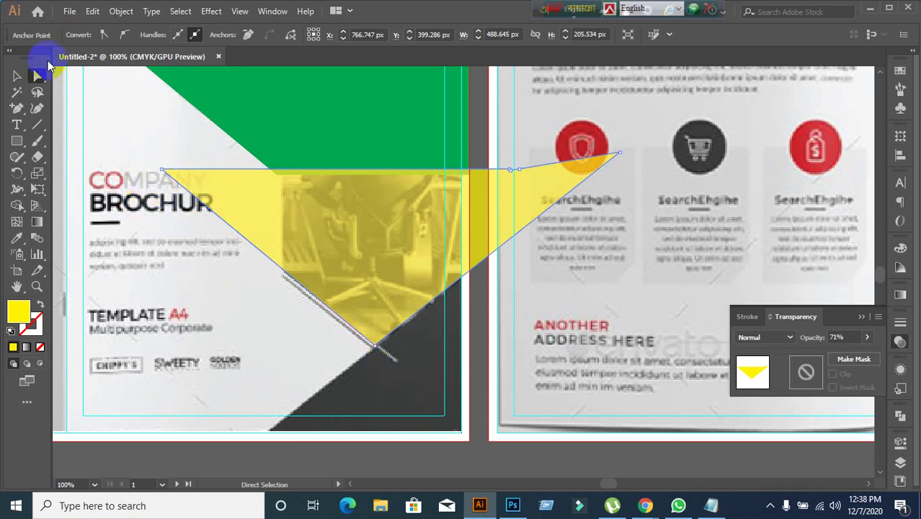
Try moving the yellow triangle below the page, then undo the move.
click(16, 76)
scroll(403, 373, down, 3)
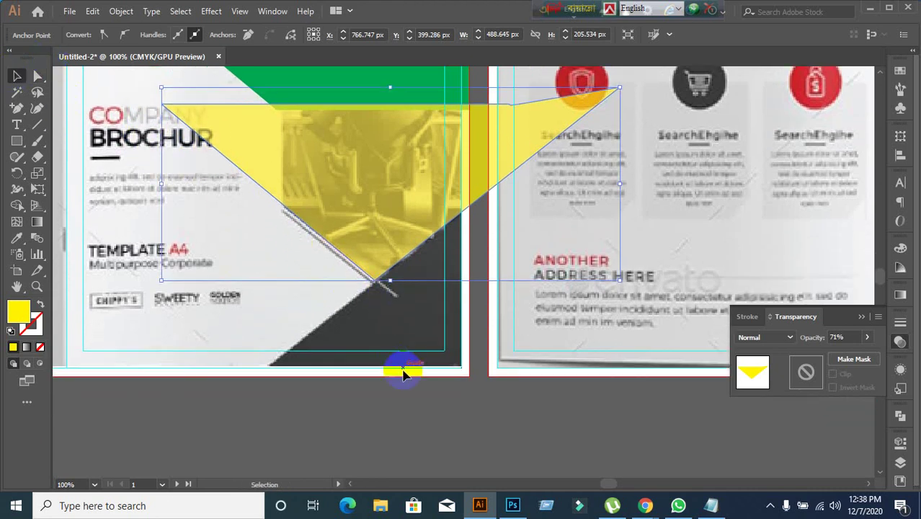
click(447, 431)
scroll(438, 398, down, 1)
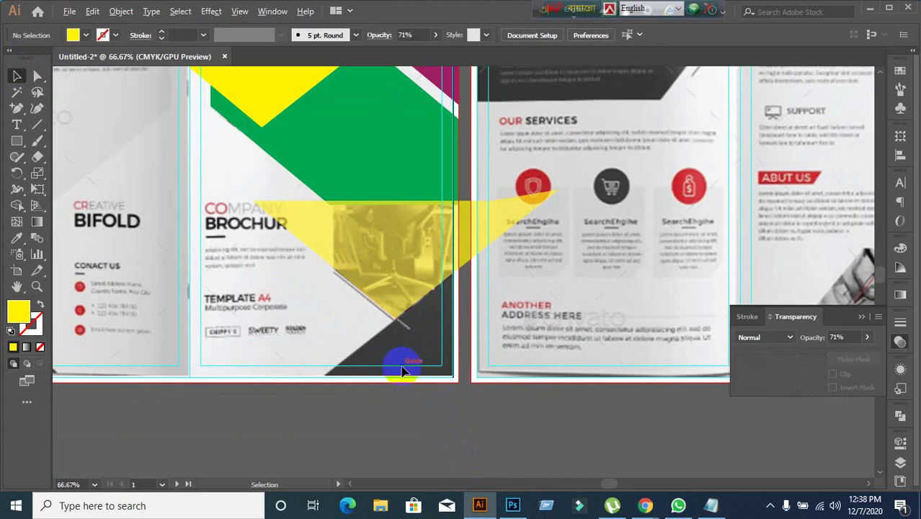
scroll(402, 371, up, 2)
scroll(402, 370, down, 1)
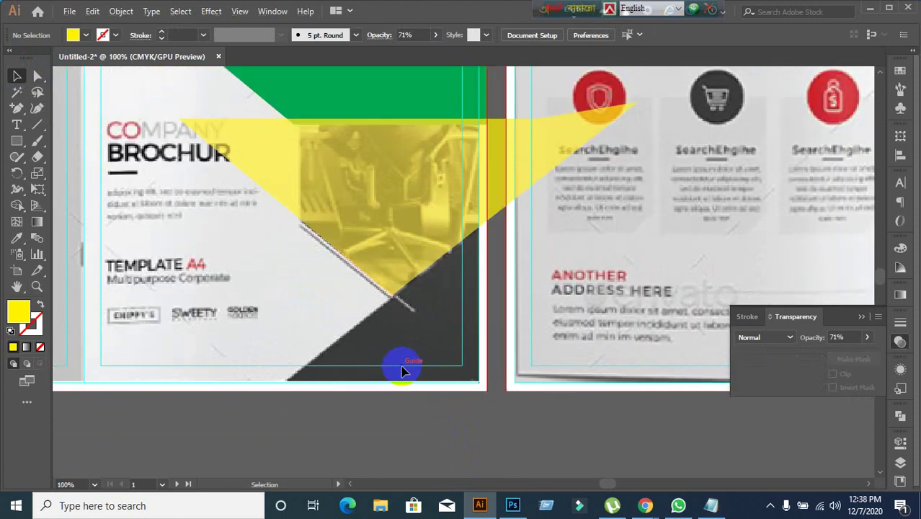
drag(395, 202, 417, 432)
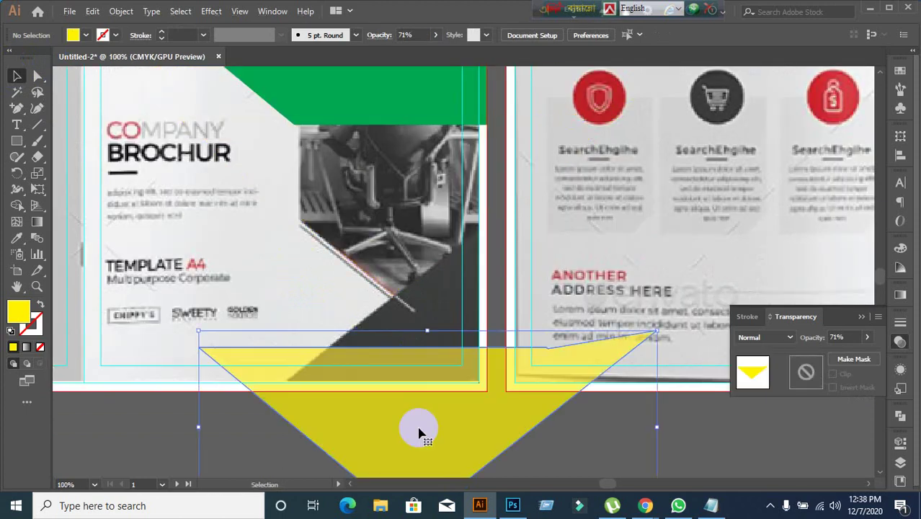
key(ctrl+z)
Draw a vertical line down the front page's right edge with the Line Segment tool.
click(436, 439)
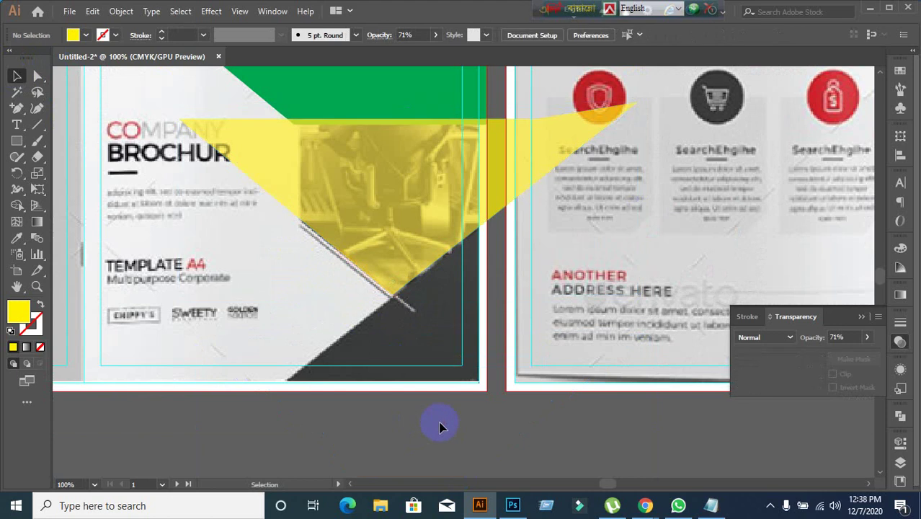
scroll(440, 424, down, 2)
scroll(450, 429, up, 1)
drag(422, 405, 364, 390)
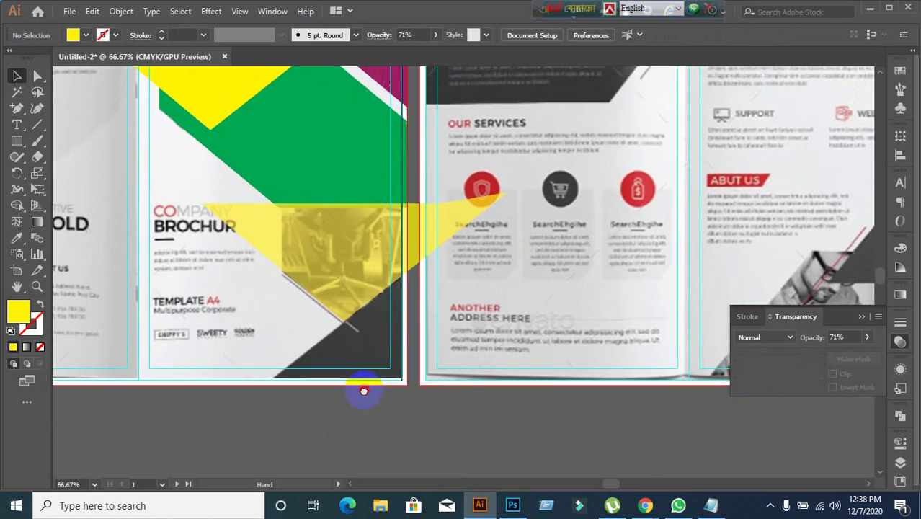
click(383, 263)
click(364, 436)
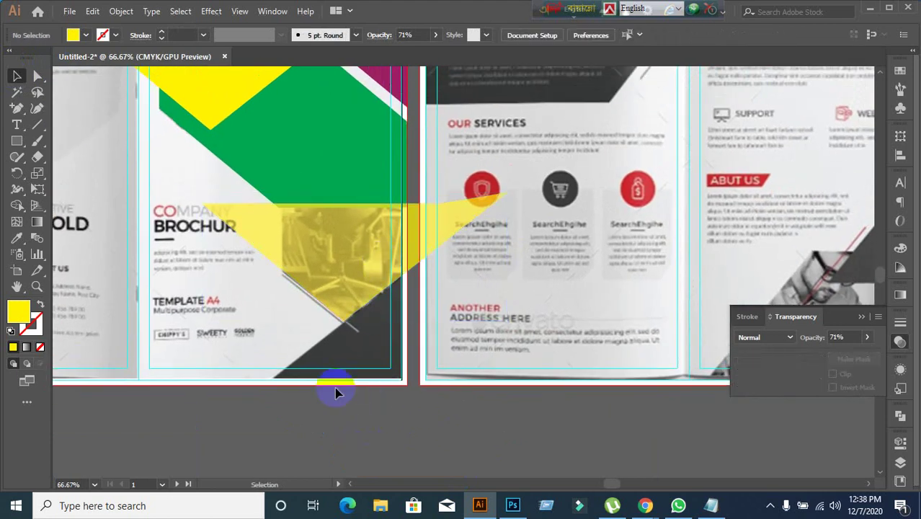
click(38, 124)
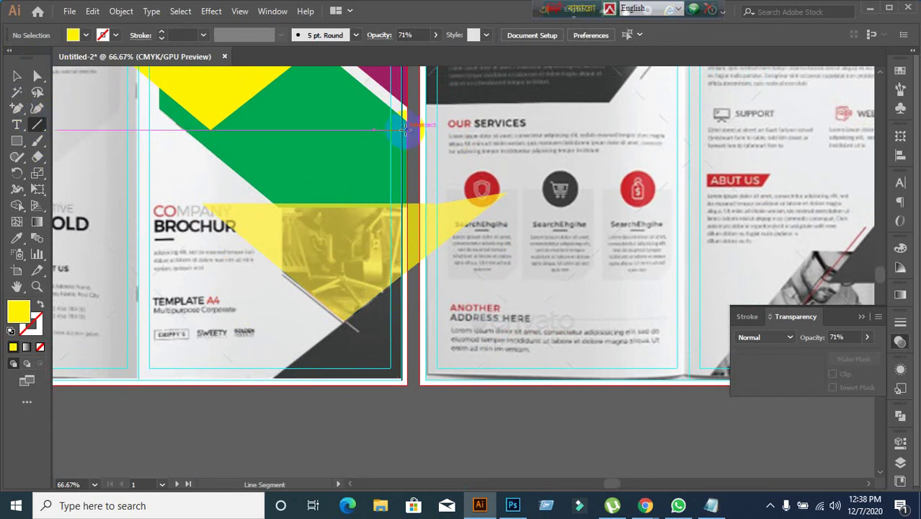
drag(408, 121, 402, 418)
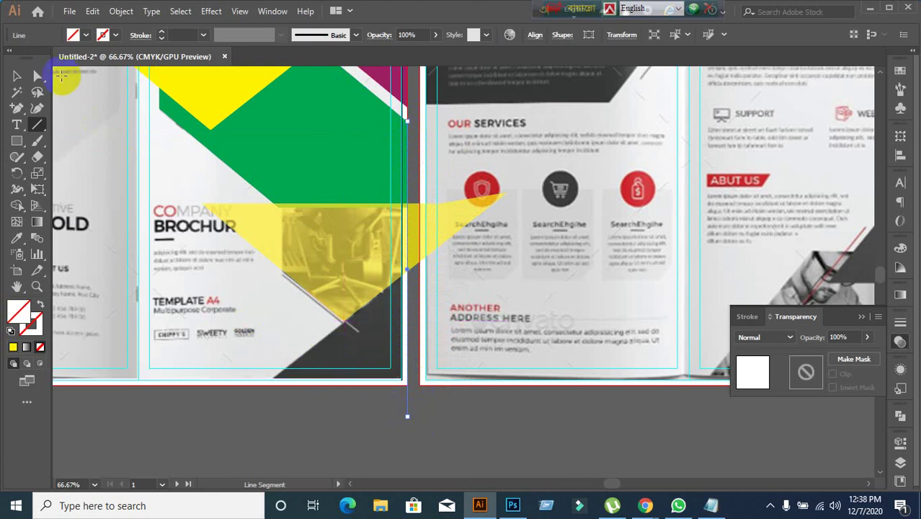
Check the new fold line with the Selection tool and reselect the yellow triangle.
click(17, 76)
click(366, 456)
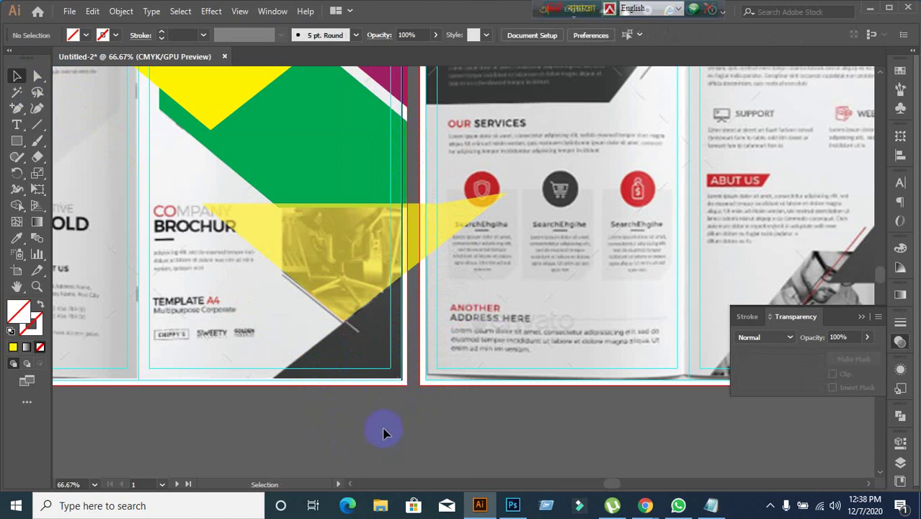
drag(450, 449, 450, 448)
click(450, 449)
scroll(432, 296, up, 1)
scroll(238, 329, up, 3)
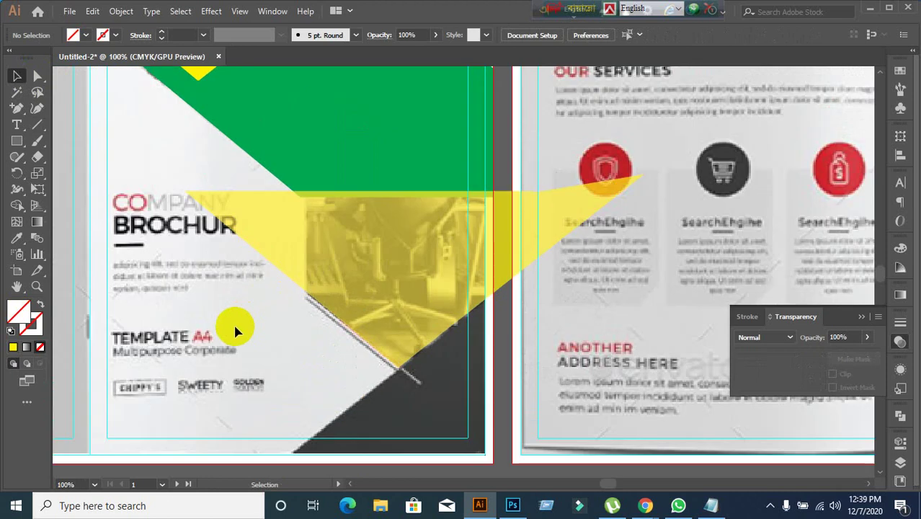
click(348, 251)
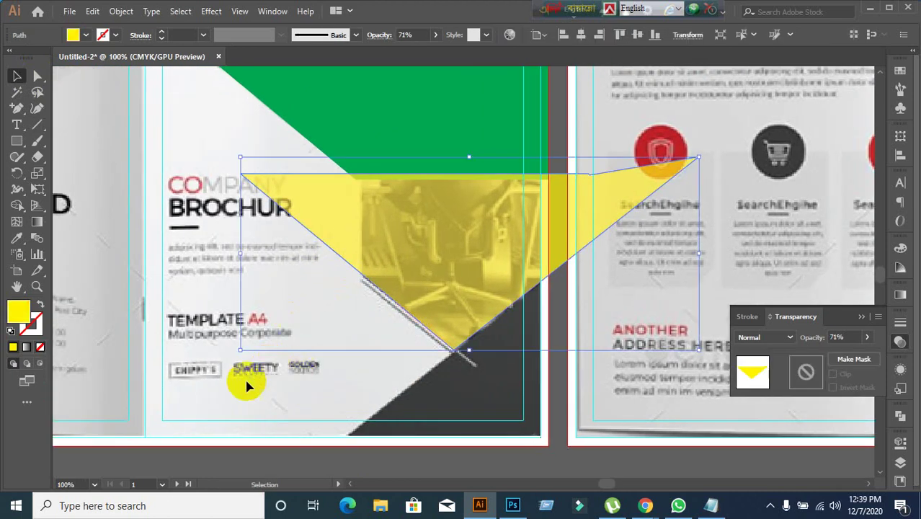
Draw a vertical cutting line along the photo's left edge.
click(142, 253)
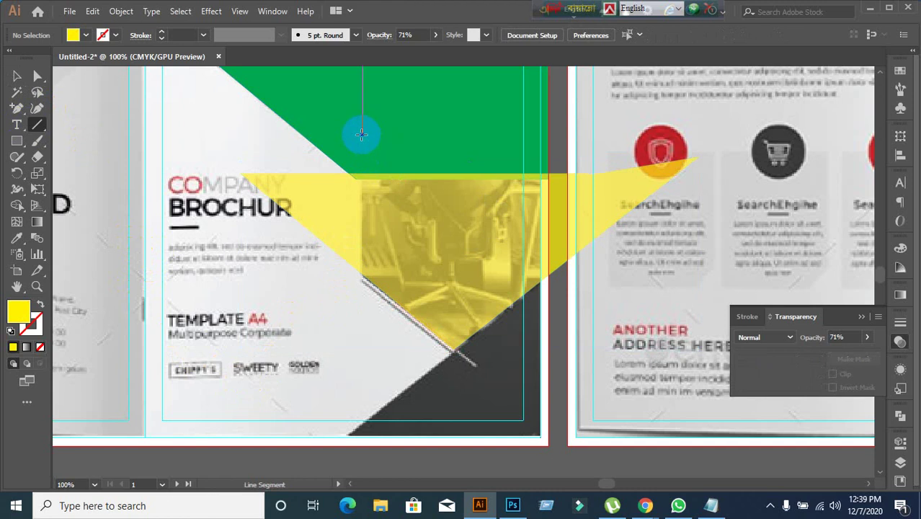
drag(361, 134, 363, 364)
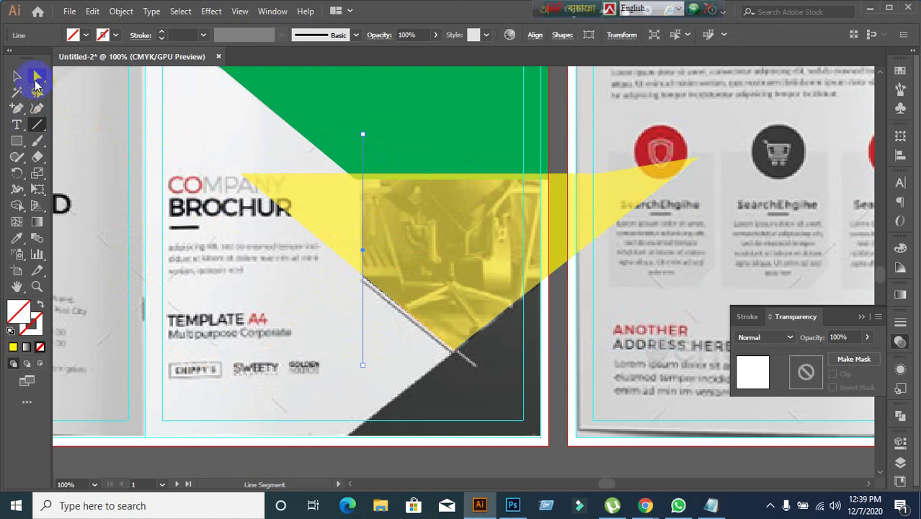
click(16, 76)
shift+click(438, 271)
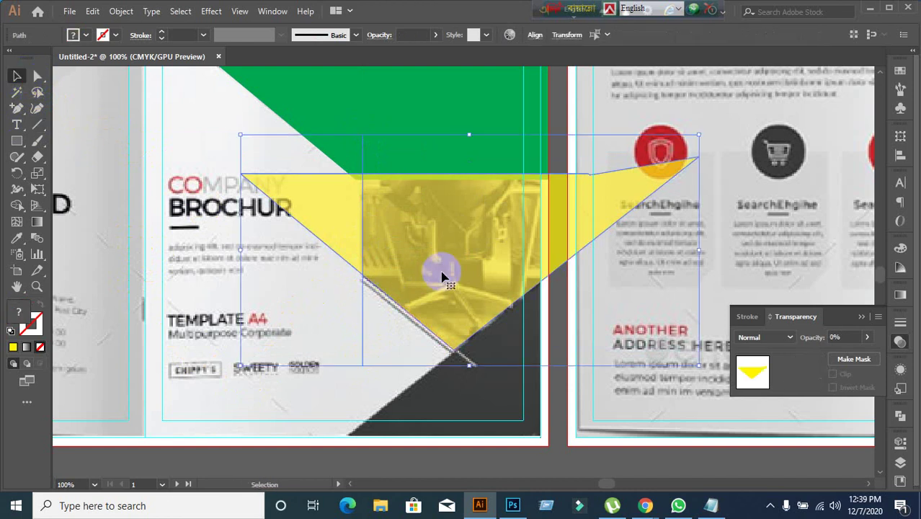
right_click(442, 276)
click(421, 261)
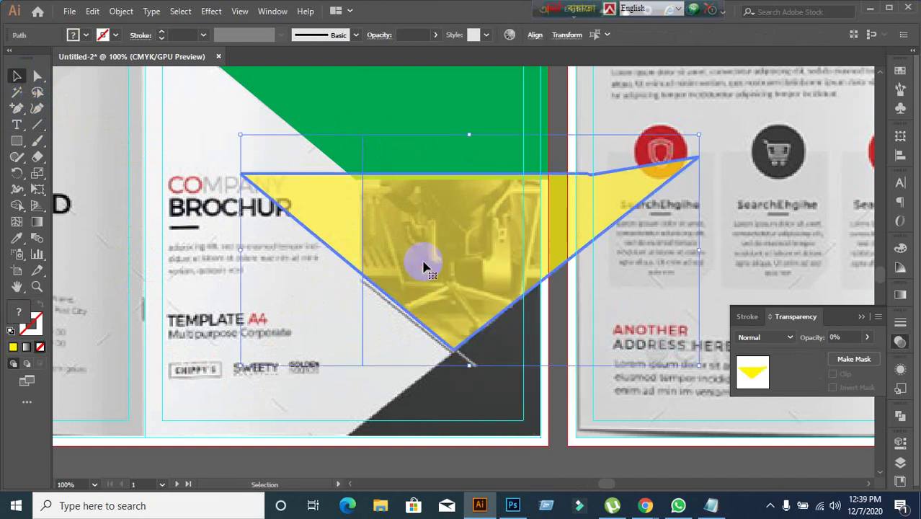
Select the cutting line together with the yellow triangle.
scroll(468, 477, left, 5)
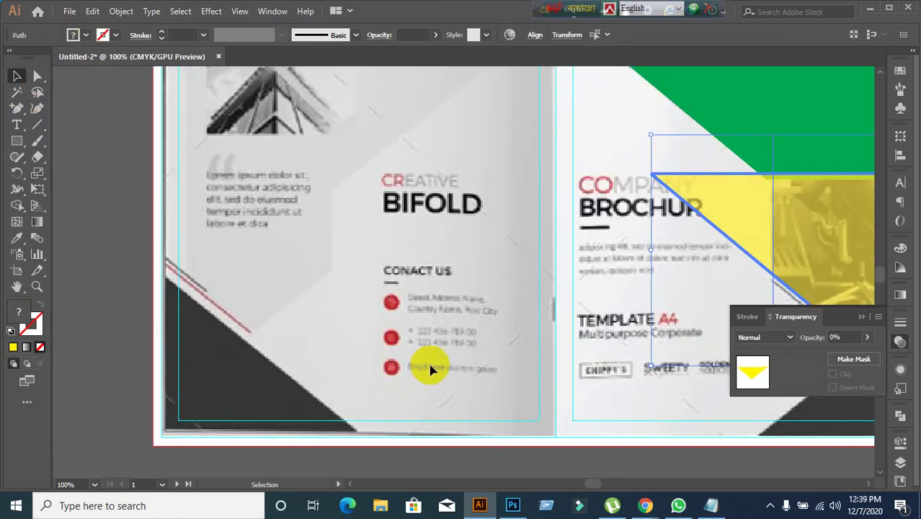
scroll(500, 354, right, 5)
scroll(499, 354, down, 1)
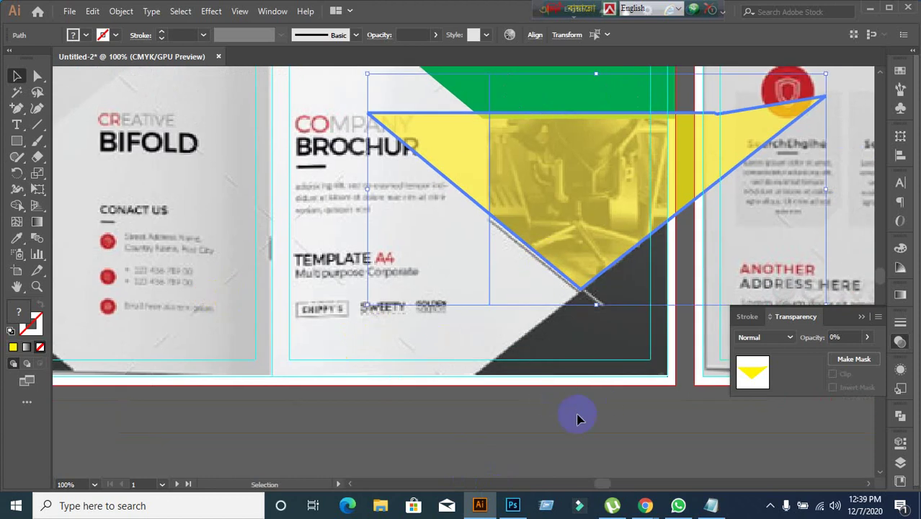
click(538, 292)
click(489, 255)
shift+click(590, 226)
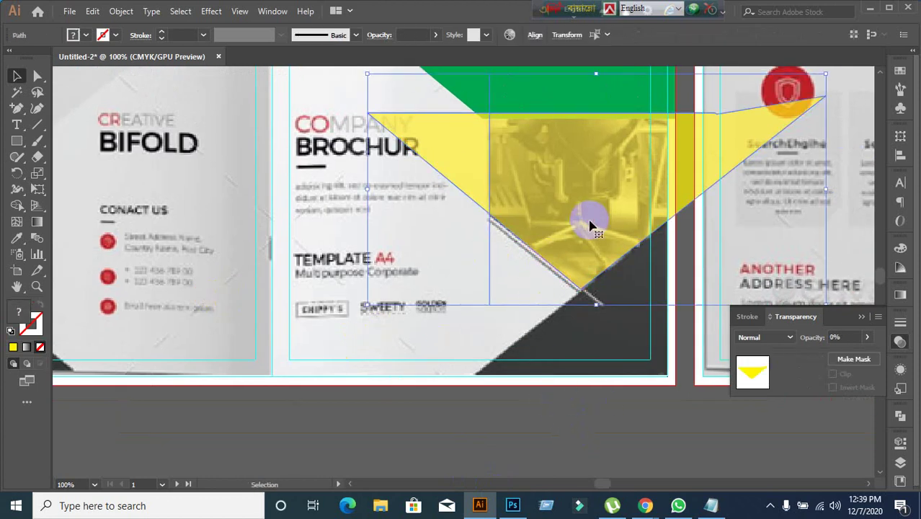
Apply Pathfinder Divide along the line and ungroup the resulting pieces.
click(901, 416)
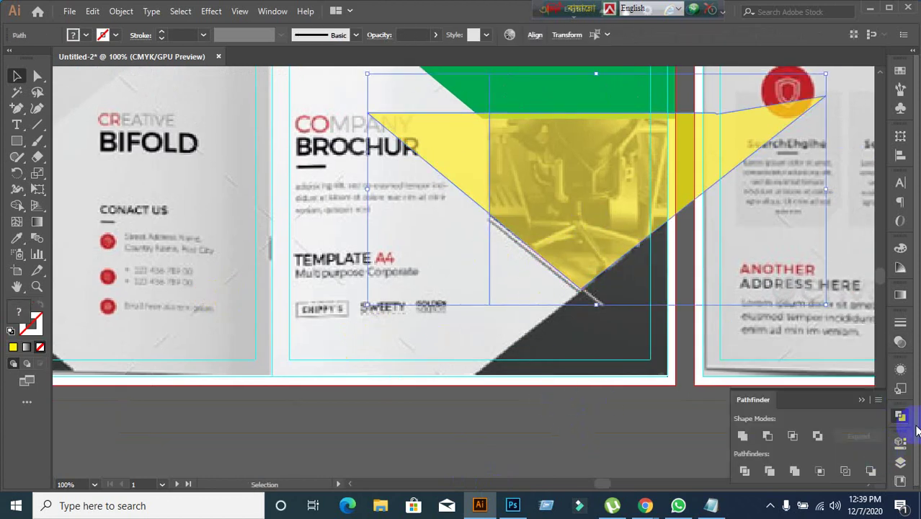
click(744, 470)
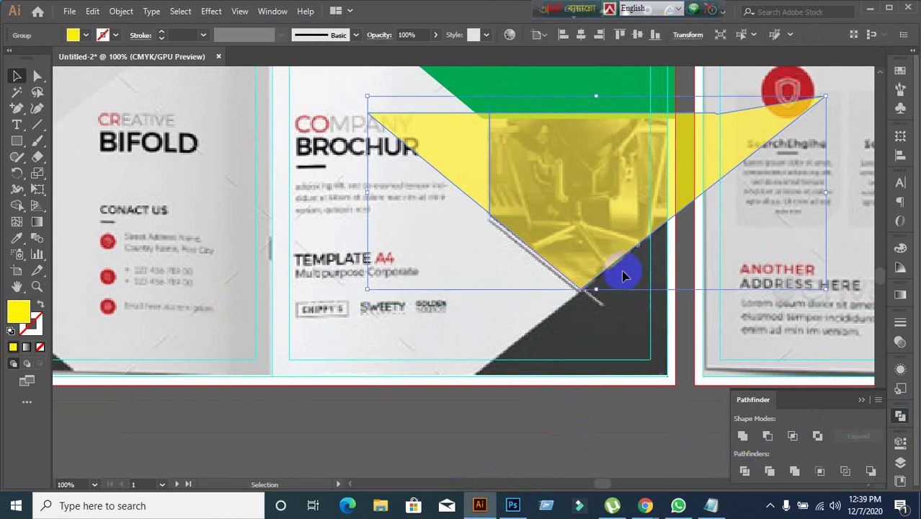
right_click(564, 235)
click(600, 345)
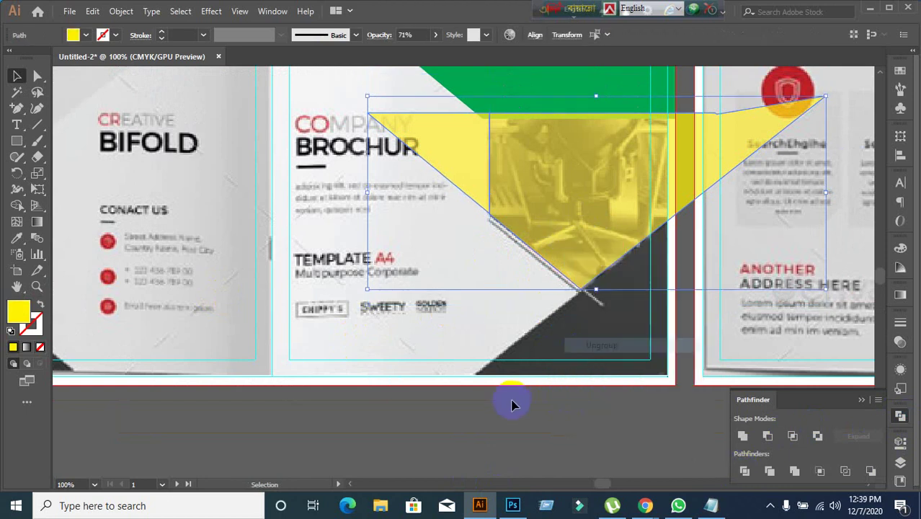
click(504, 445)
Delete the small yellow piece beside the brochure title.
click(469, 187)
key(Delete)
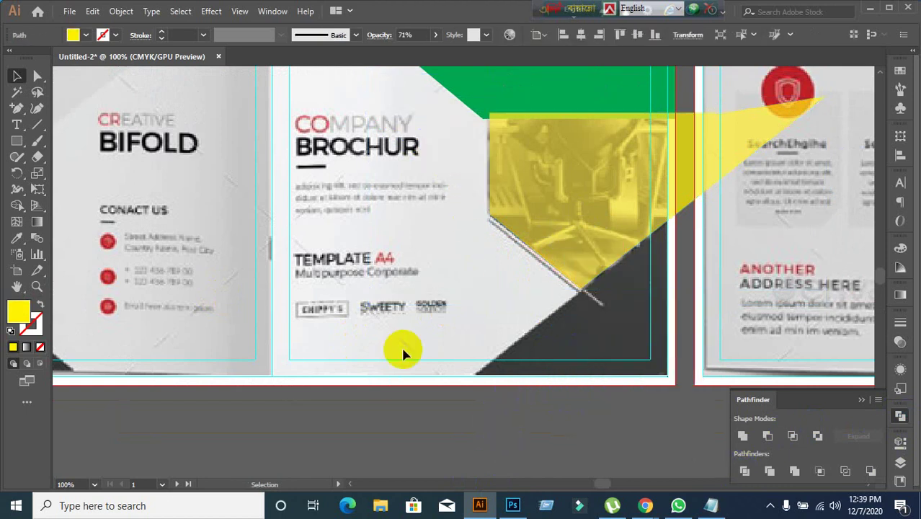
scroll(469, 292, down, 1)
scroll(538, 331, up, 1)
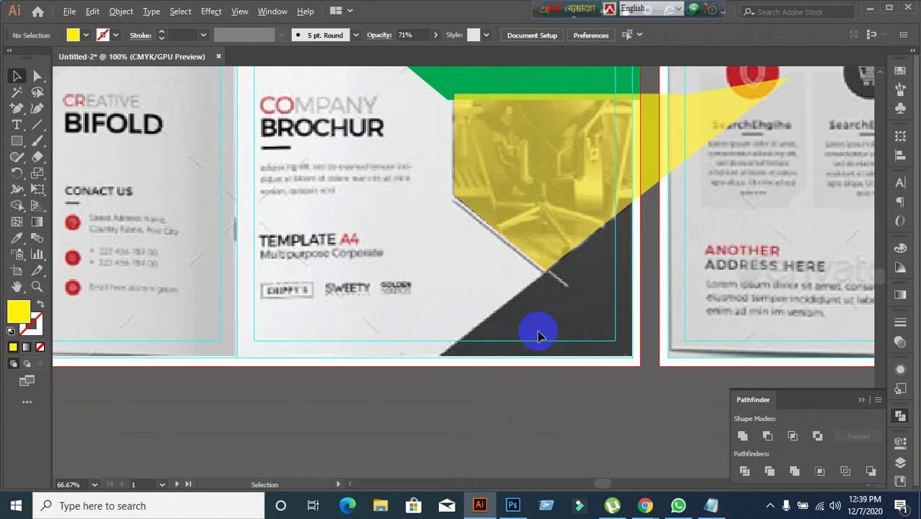
scroll(477, 350, right, 3)
scroll(477, 350, up, 2)
Inspect the remaining yellow shape, which now starts at the photo's left edge.
click(444, 295)
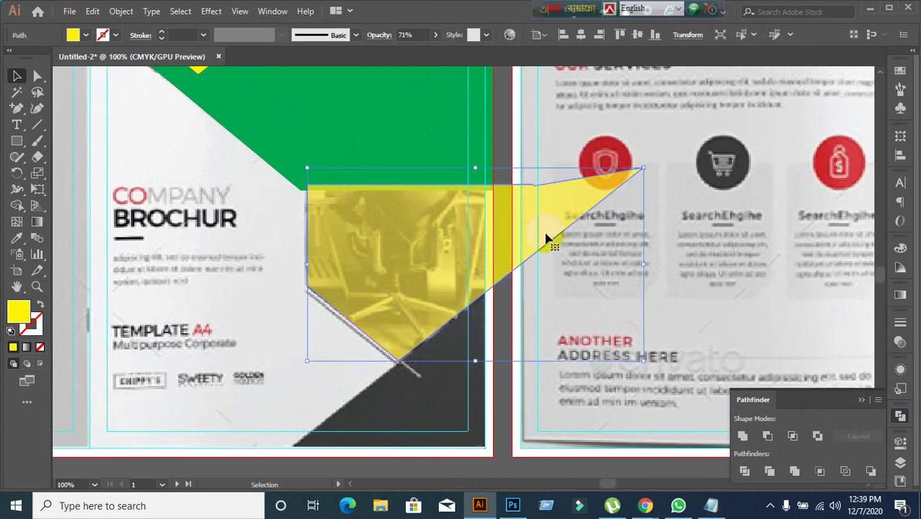
click(502, 344)
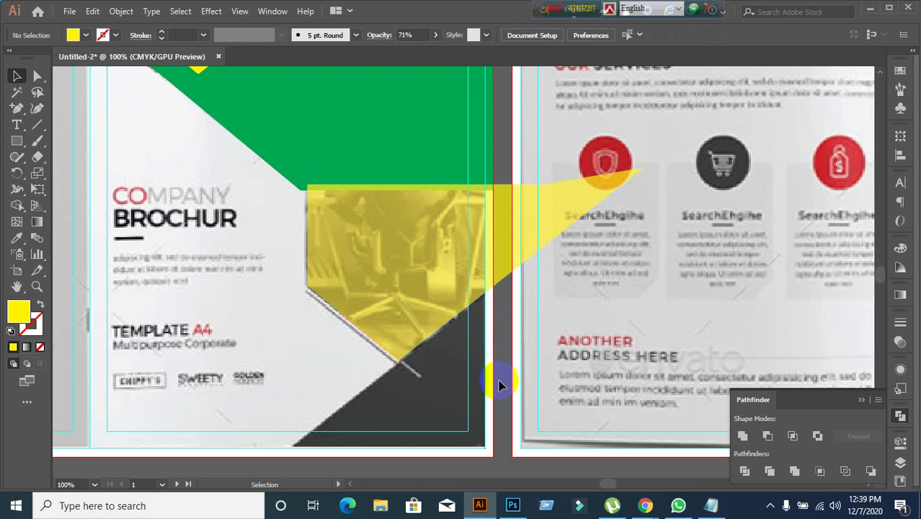
click(467, 301)
click(502, 397)
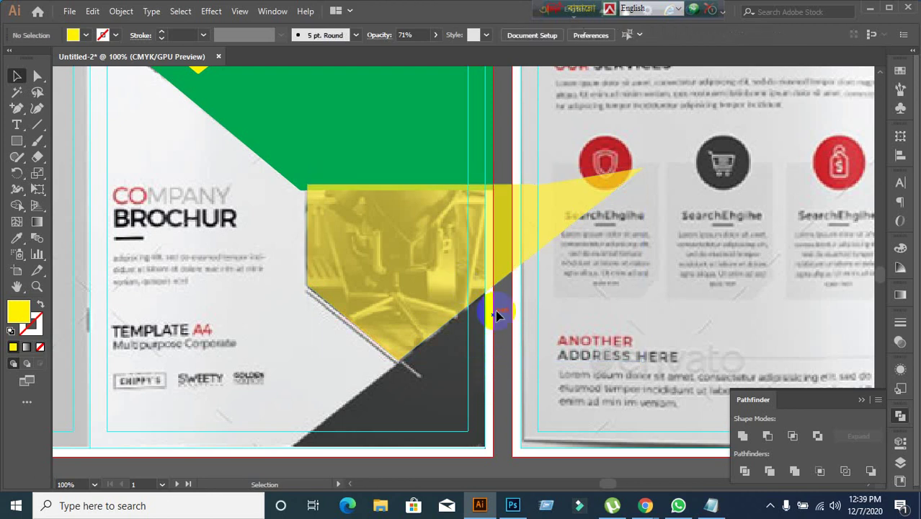
drag(508, 288, 448, 288)
click(364, 272)
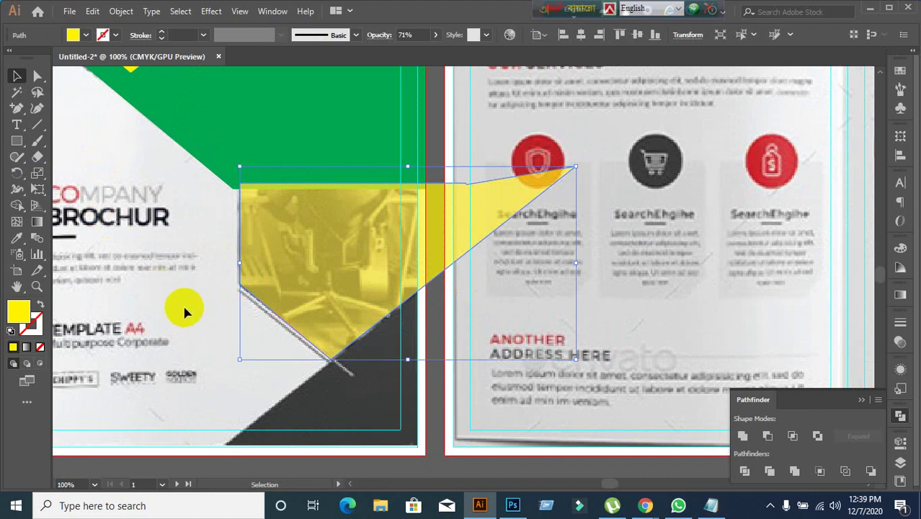
click(170, 259)
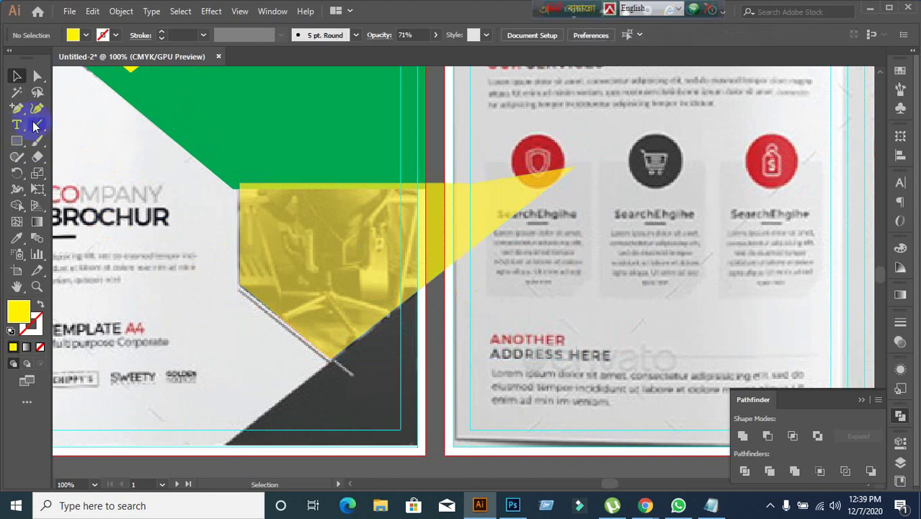
Trim the yellow shape along a vertical line at the front page's right edge, deleting the inner-page part.
click(36, 126)
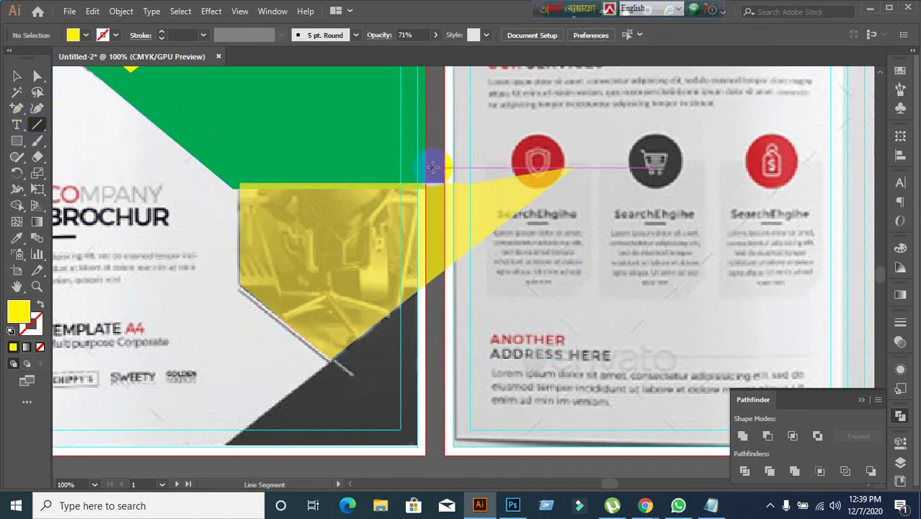
drag(426, 115, 426, 393)
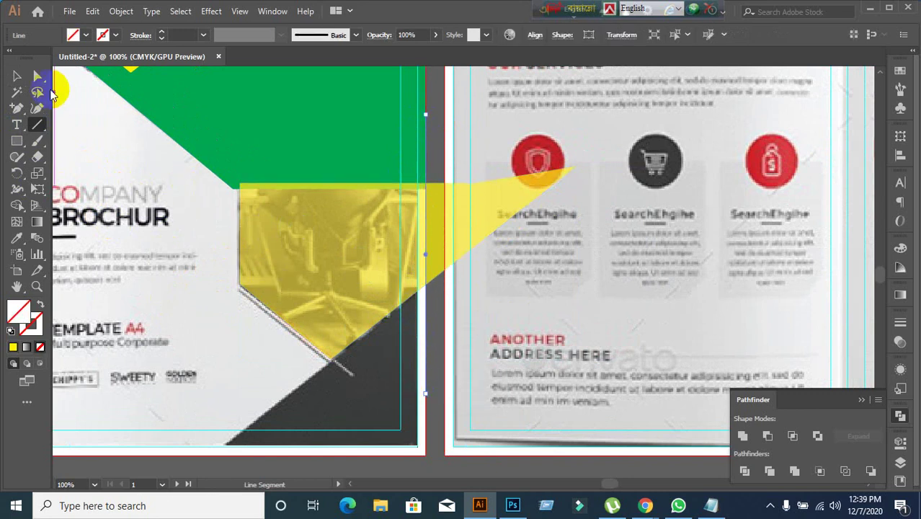
click(16, 75)
shift+click(311, 268)
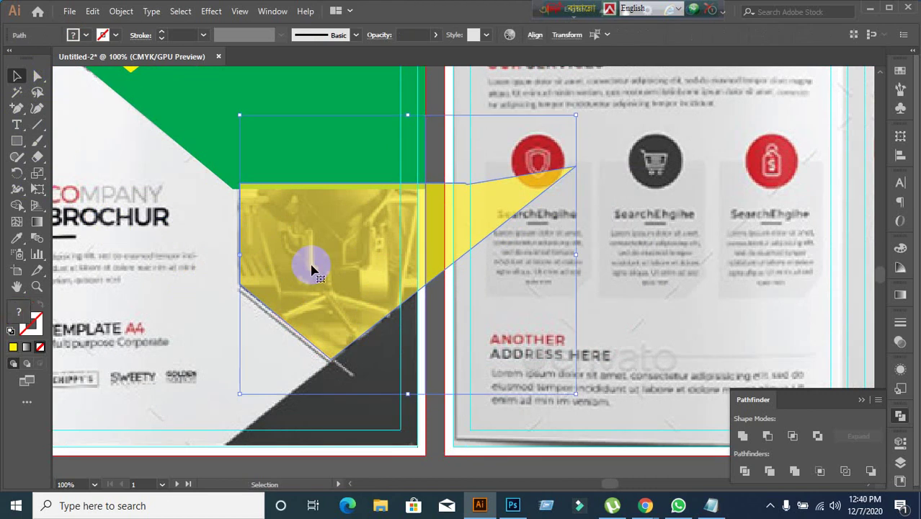
click(744, 470)
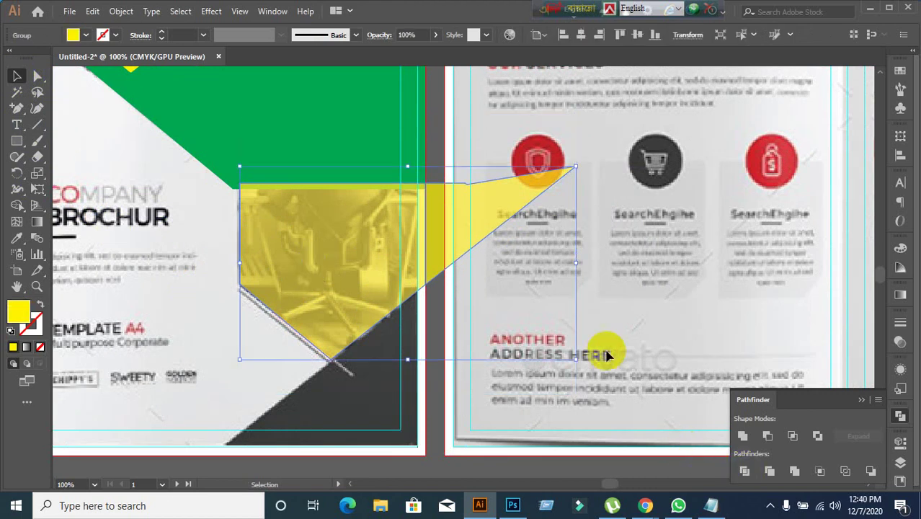
right_click(393, 275)
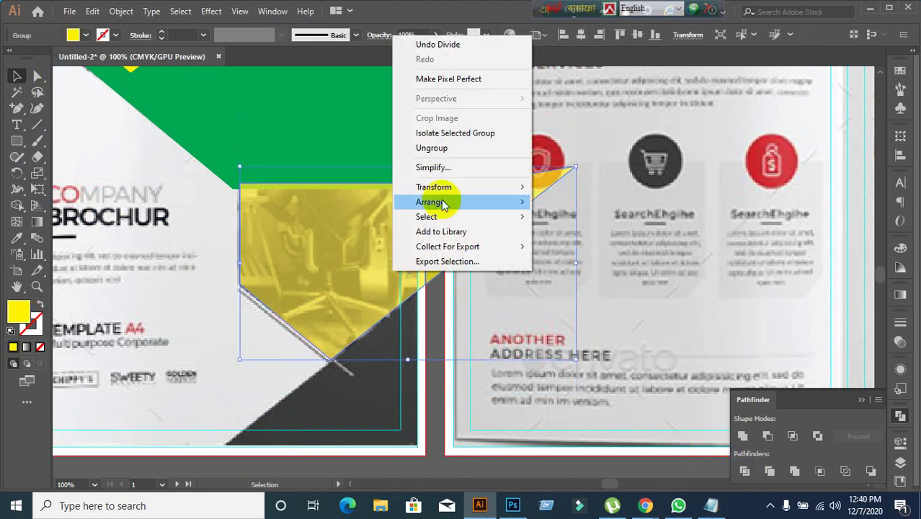
click(438, 148)
click(432, 425)
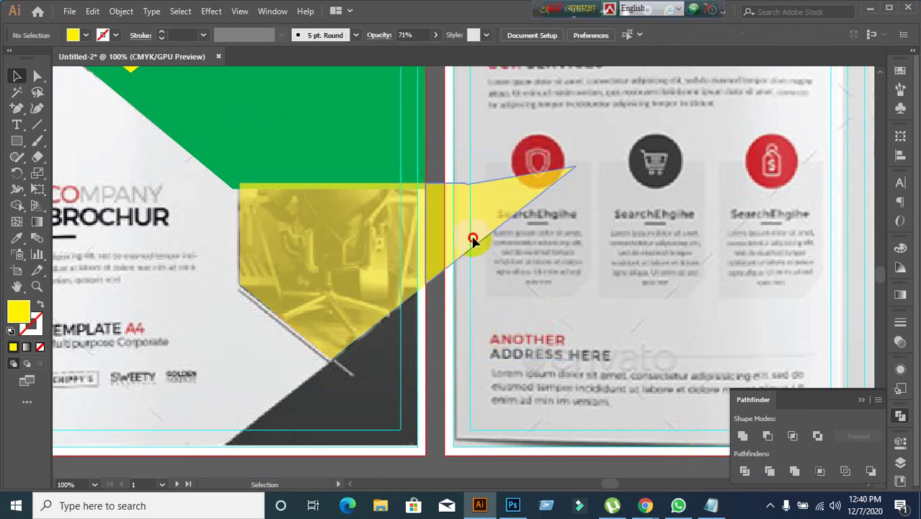
drag(473, 241, 514, 377)
key(Delete)
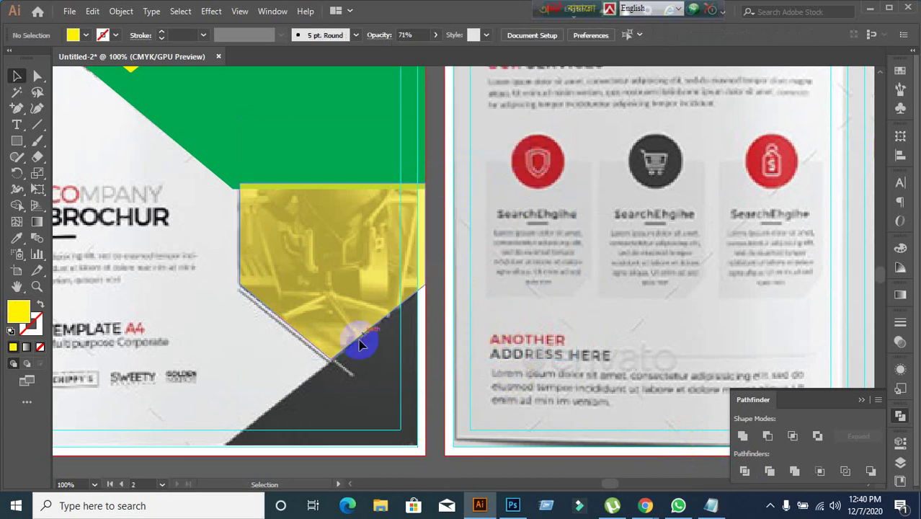
Set the yellow pentagon's opacity to 100% in the Transparency panel.
scroll(350, 366, up, 7)
scroll(302, 287, down, 8)
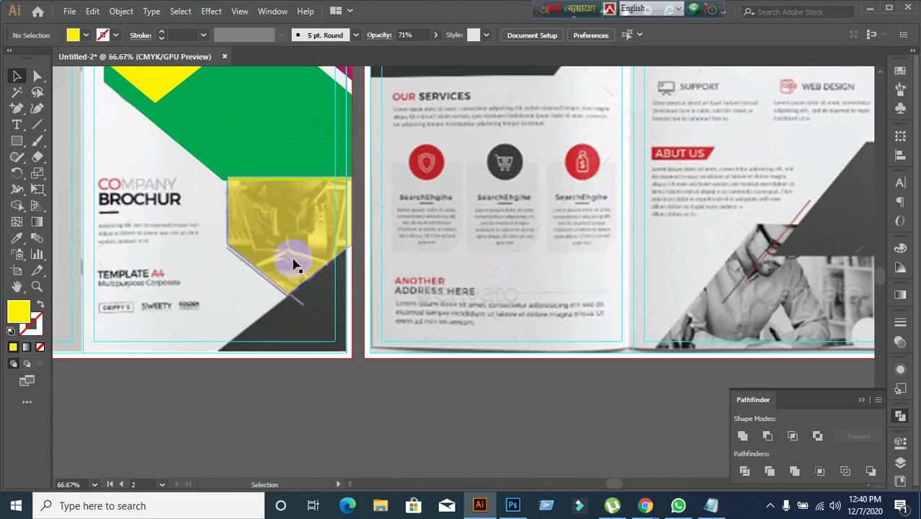
click(294, 263)
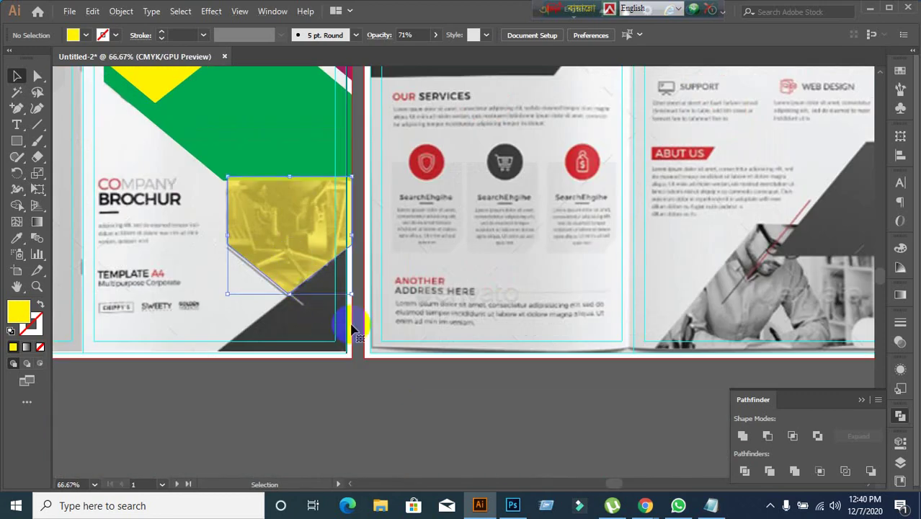
click(900, 342)
click(861, 337)
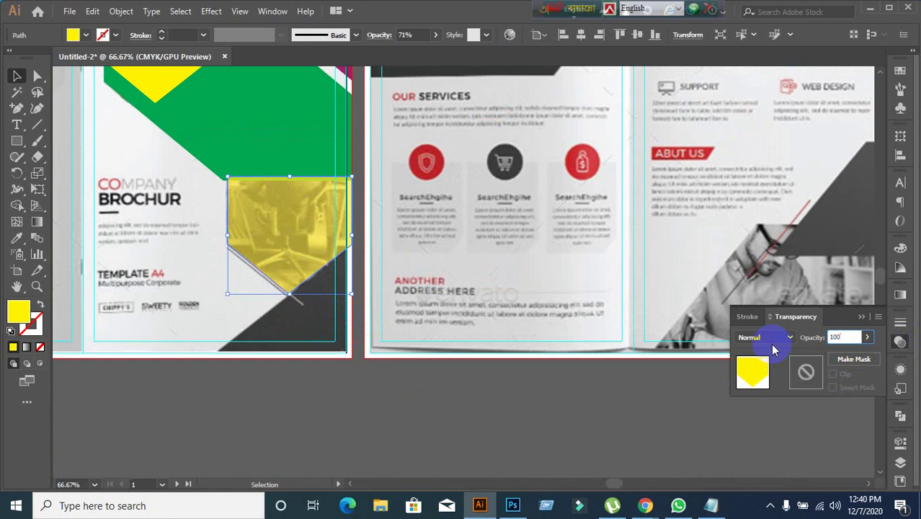
key(Return)
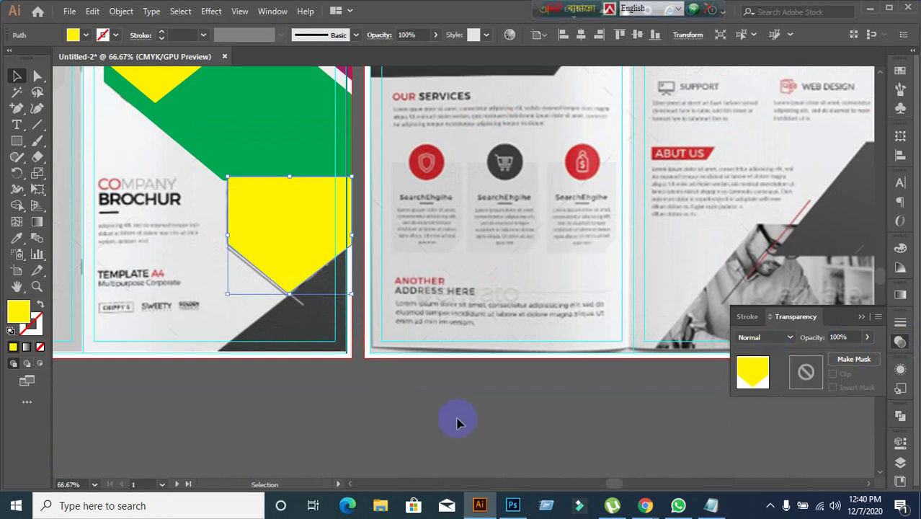
click(418, 422)
Delete the yellow pentagon to check the photo beneath, then restore it with Ctrl+Z.
scroll(338, 351, down, 1)
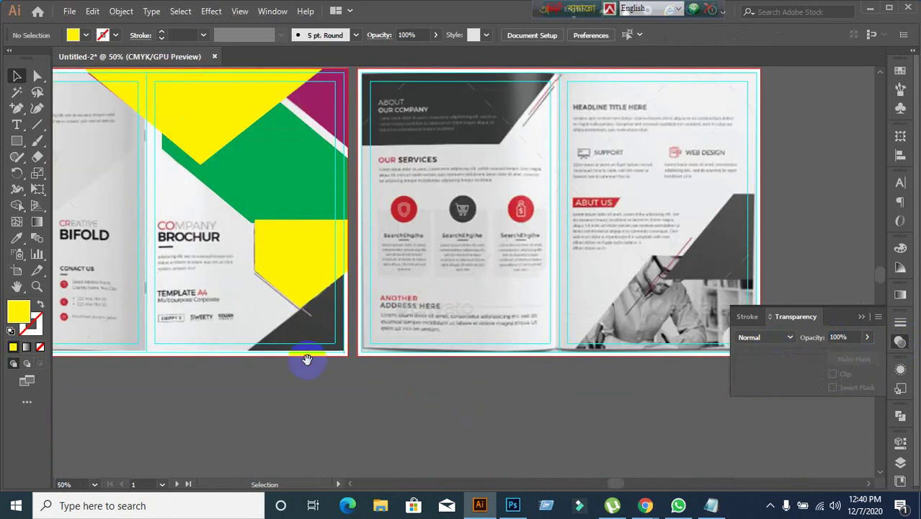
scroll(353, 382, up, 4)
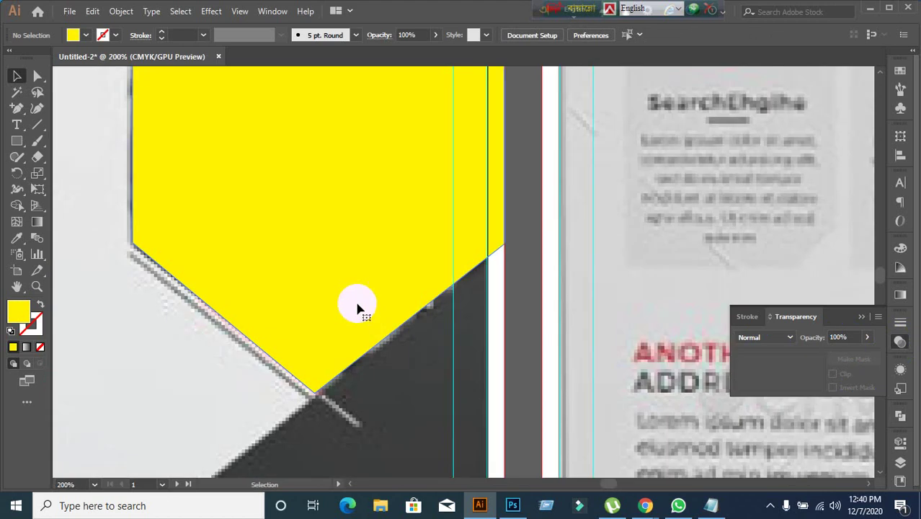
click(364, 317)
scroll(433, 366, down, 1)
scroll(433, 366, down, 2)
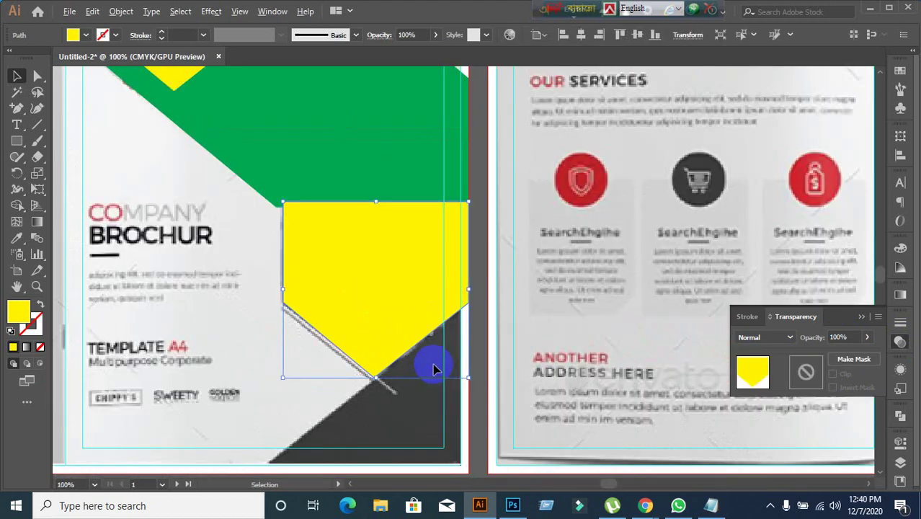
click(388, 339)
click(363, 260)
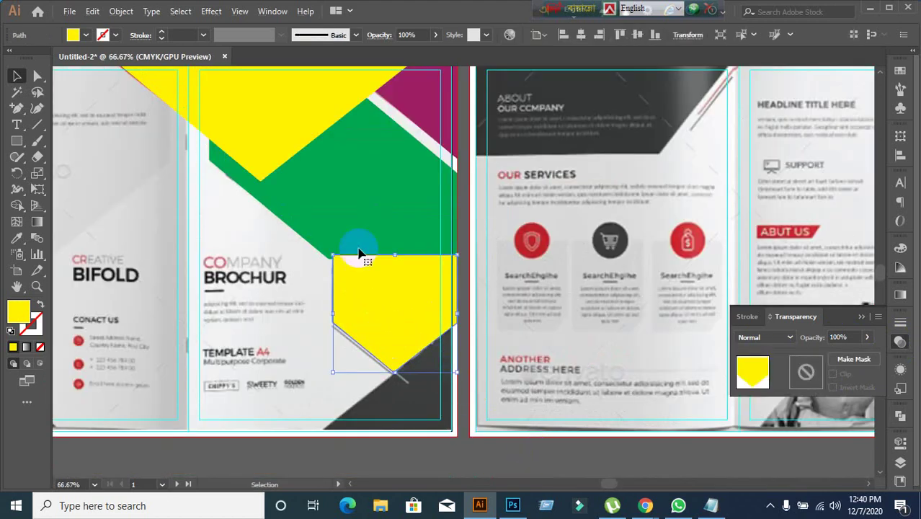
key(Delete)
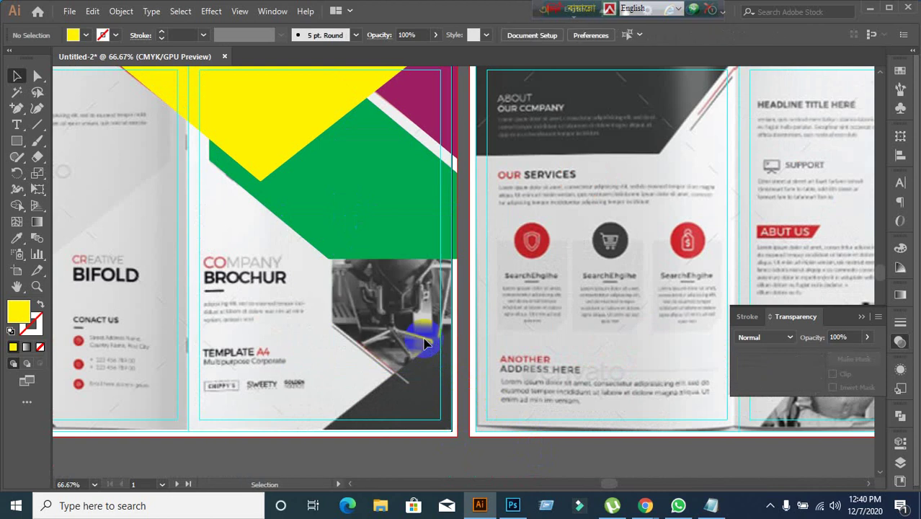
key(ctrl+z)
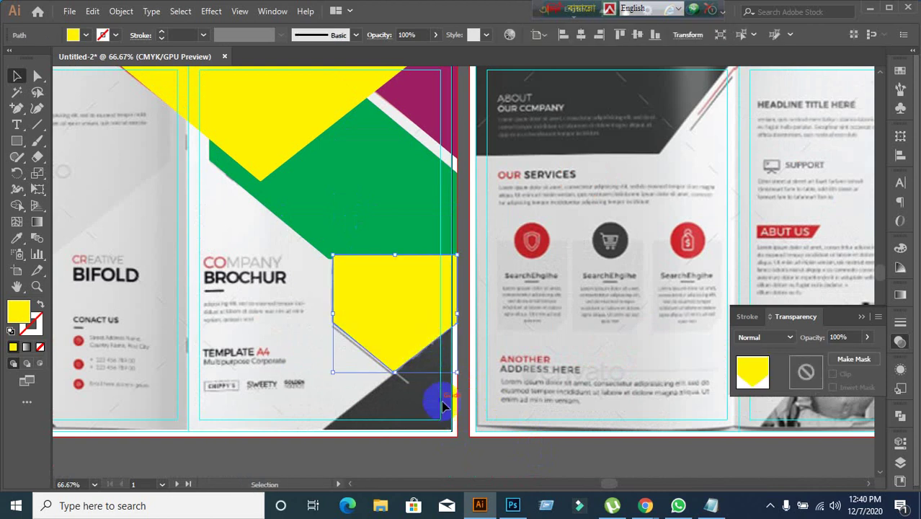
click(456, 461)
Try moving the yellow pentagon down-right, then undo so it stays in place.
scroll(458, 418, down, 1)
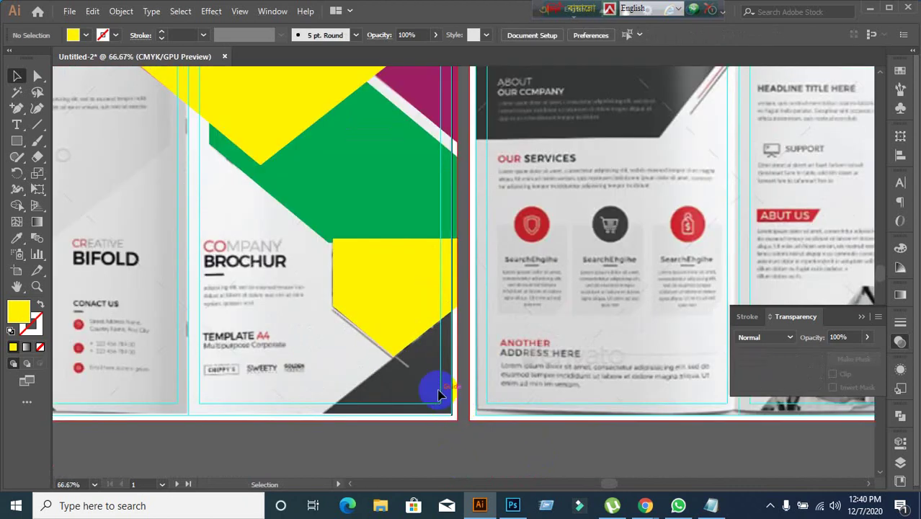
drag(396, 287, 522, 378)
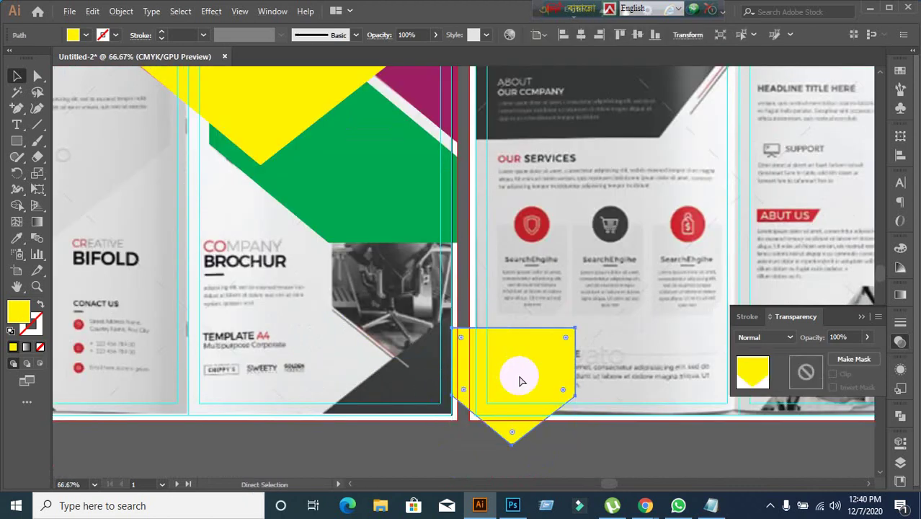
key(ctrl+z)
click(452, 332)
scroll(452, 332, up, 1)
scroll(452, 331, up, 1)
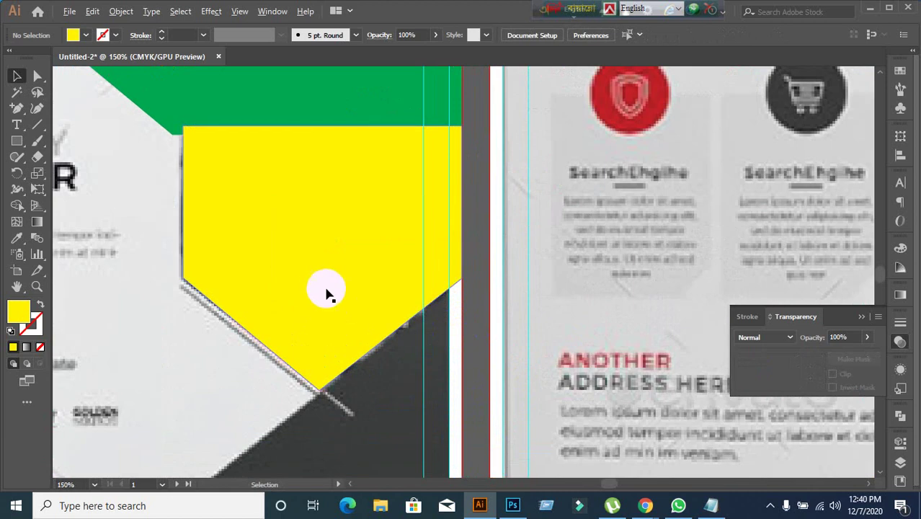
scroll(327, 294, down, 3)
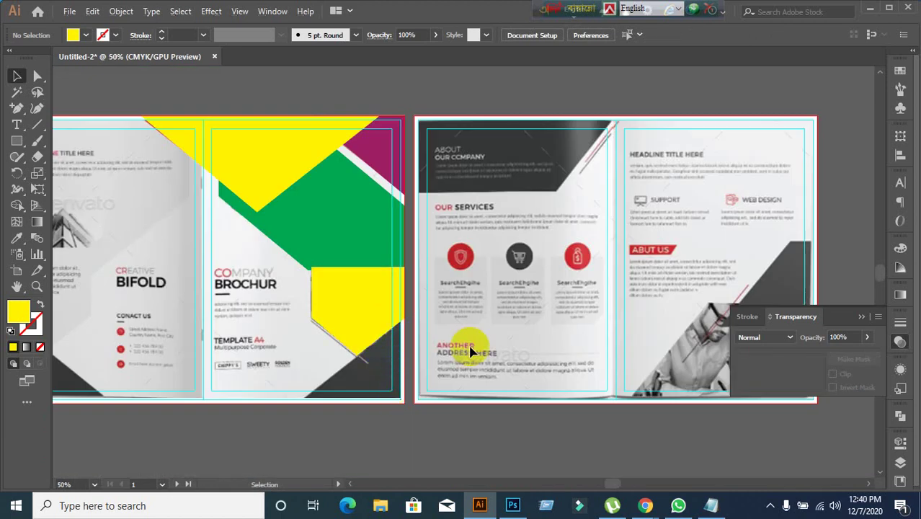
scroll(469, 349, down, 2)
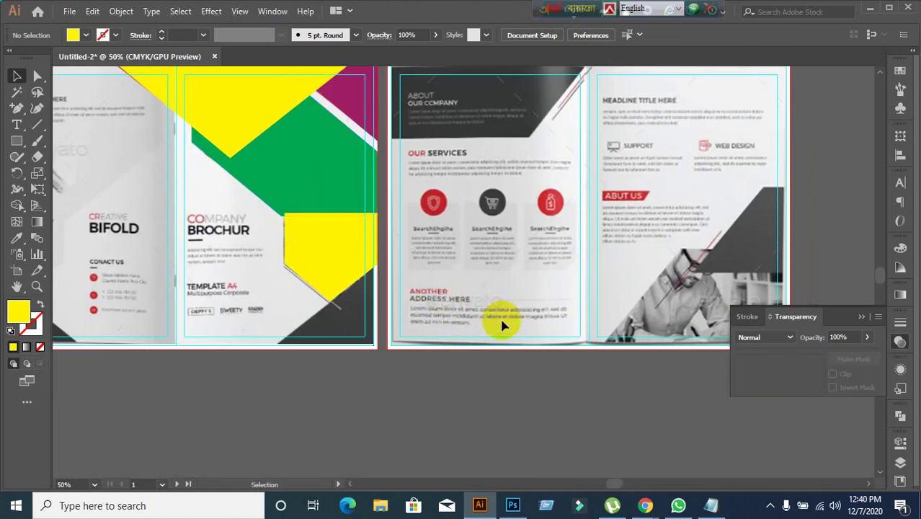
scroll(502, 326, up, 1)
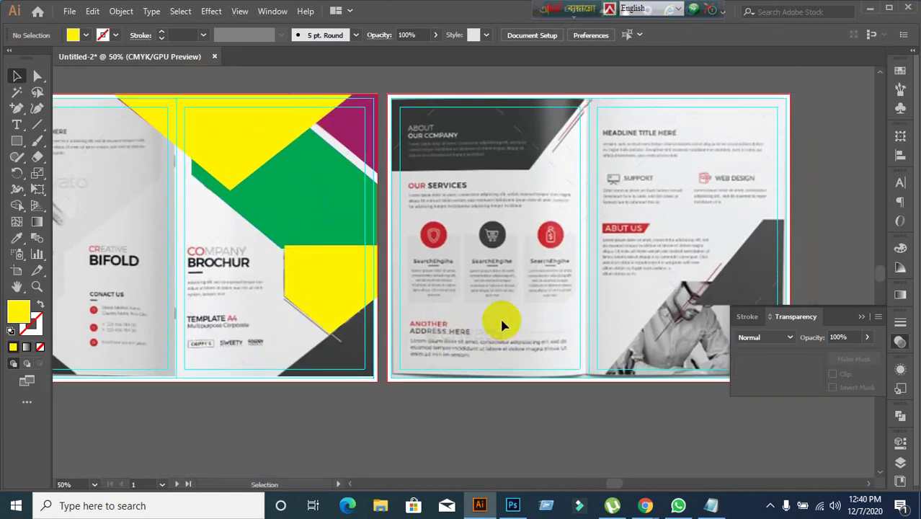
Duplicate the top yellow triangle and reflect the copy across the horizontal axis.
click(228, 144)
drag(227, 144, 433, 284)
right_click(432, 283)
mouse_move(466, 408)
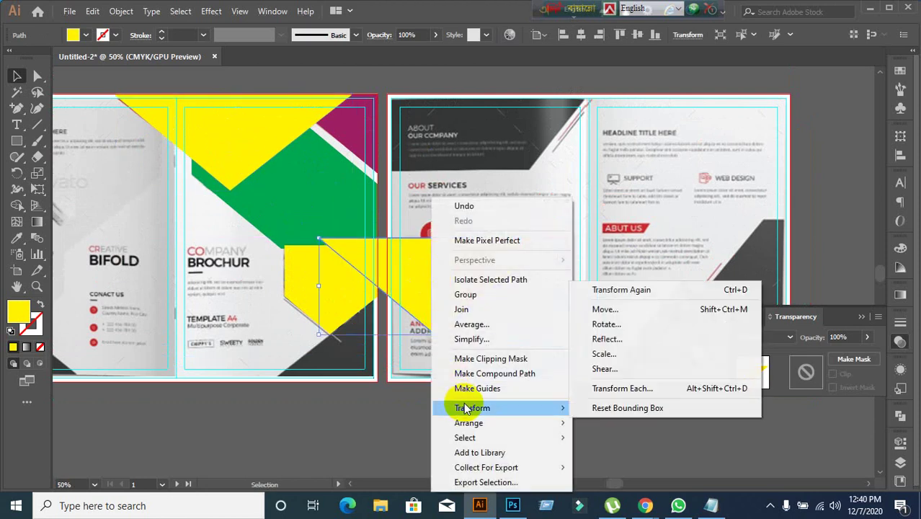
click(605, 339)
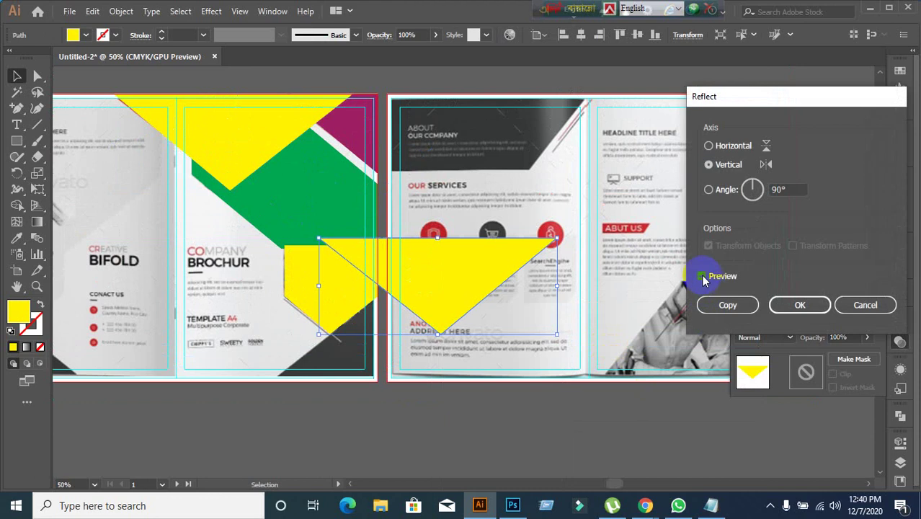
click(710, 146)
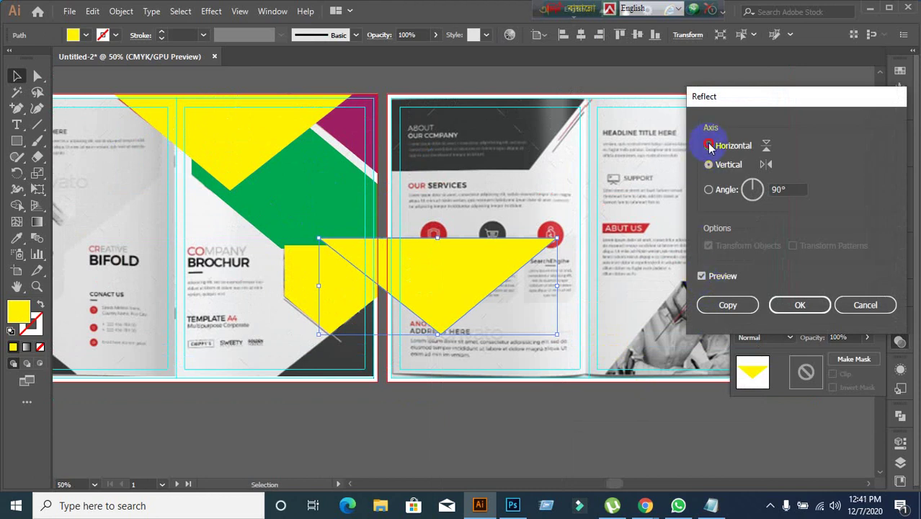
click(790, 306)
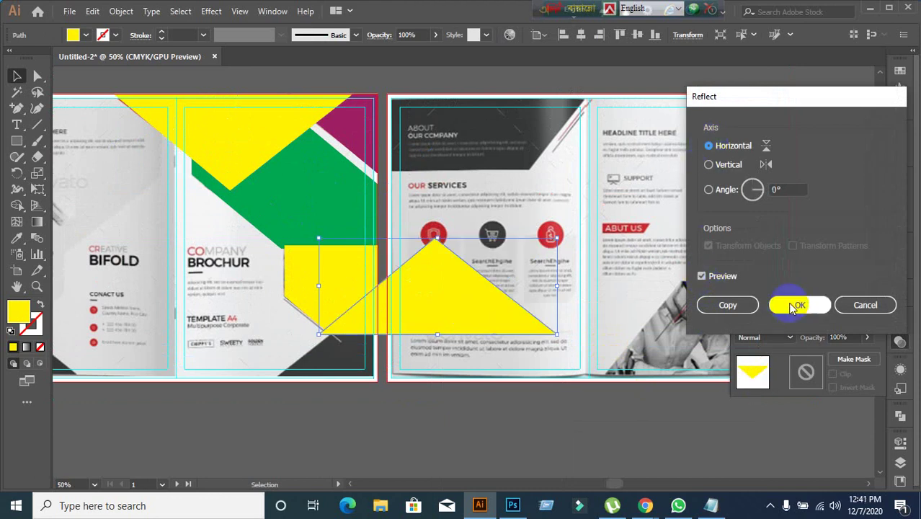
Move the flipped triangle over the About Us panel and copy the magenta corner shape below the brochure.
scroll(367, 421, down, 1)
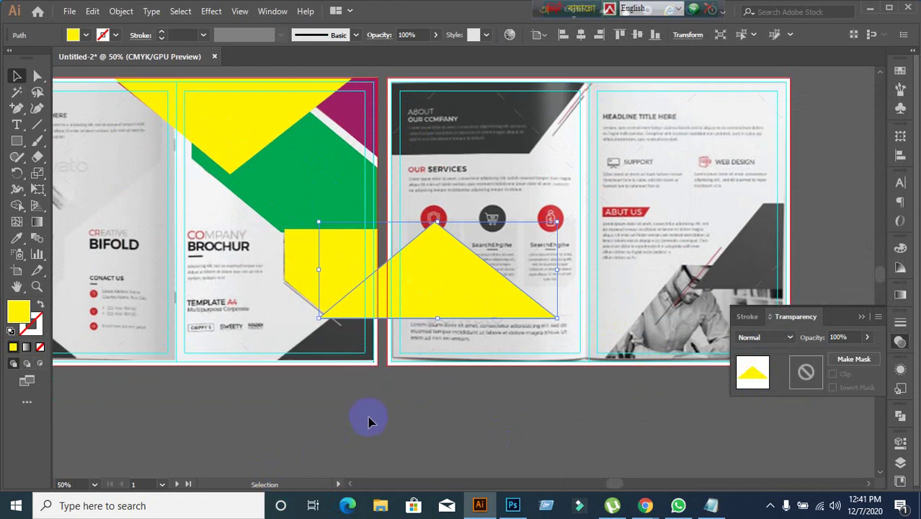
drag(444, 260, 682, 251)
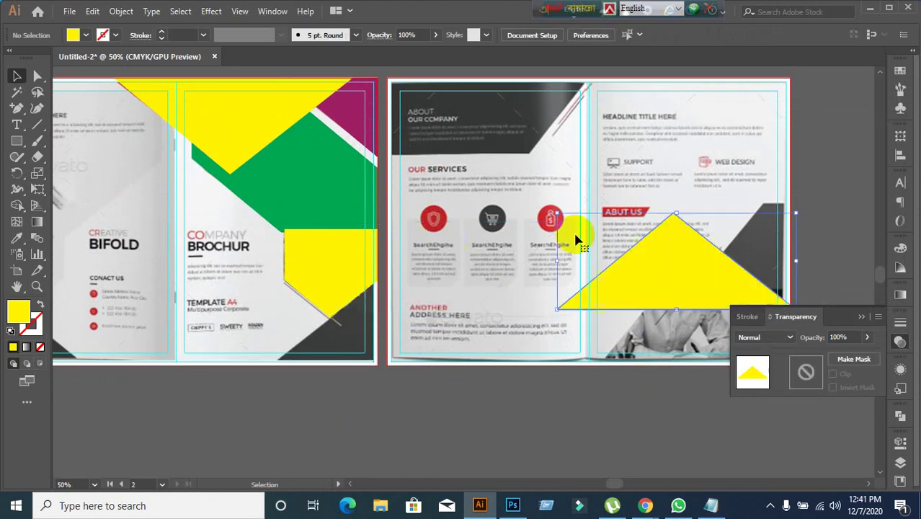
click(359, 102)
drag(359, 103, 338, 345)
Reflect the magenta shape copy using Transform > Reflect.
right_click(337, 344)
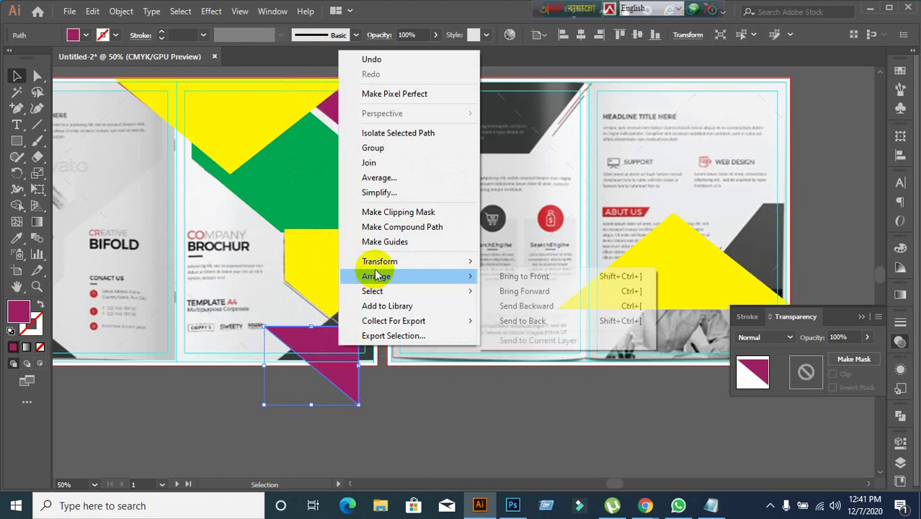
mouse_move(382, 261)
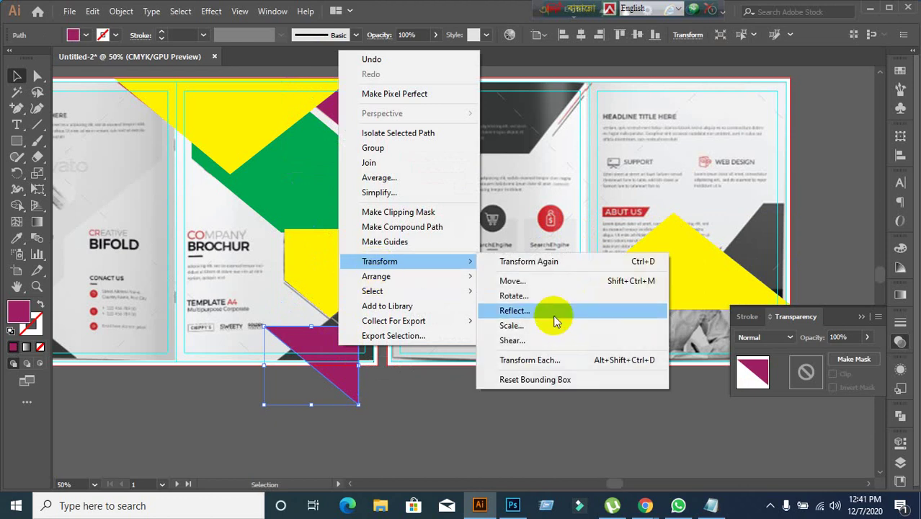
click(554, 311)
click(826, 306)
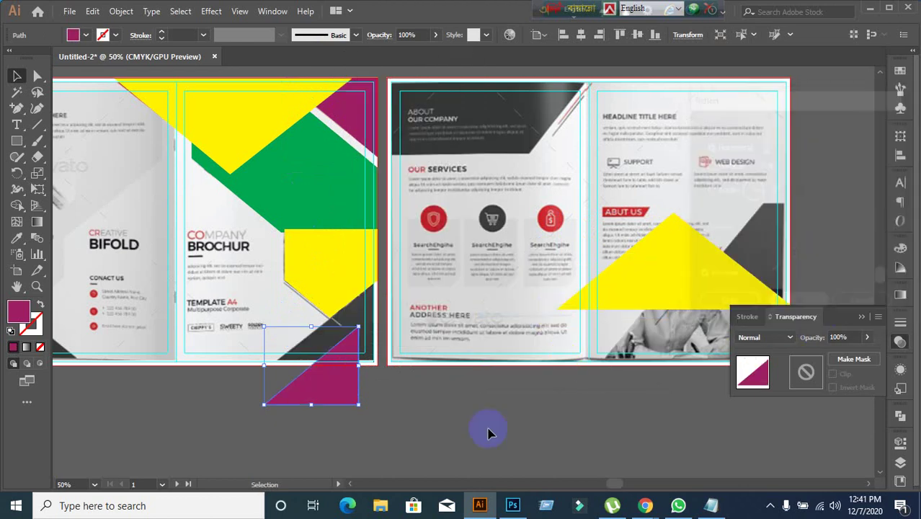
click(378, 434)
Move the flipped magenta triangle into the front cover's bottom-right corner.
key(ctrl+minus)
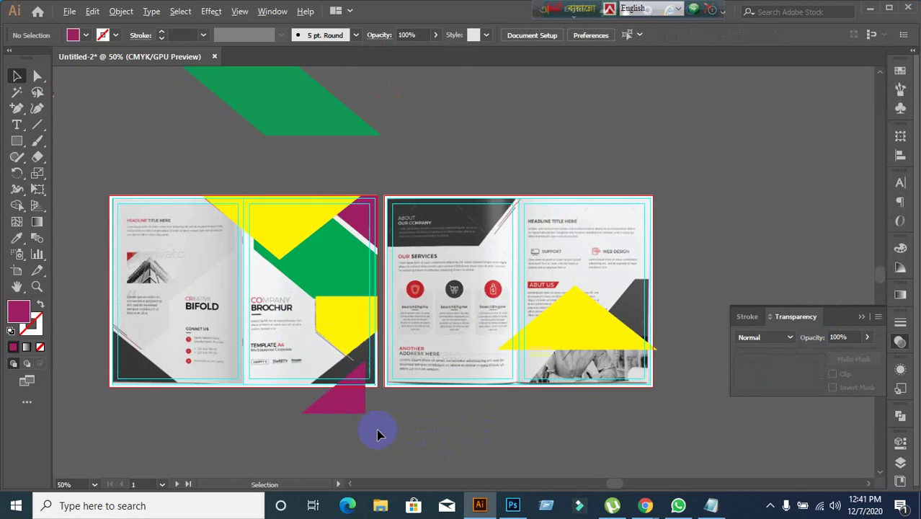
drag(334, 374, 367, 269)
scroll(342, 391, up, 2)
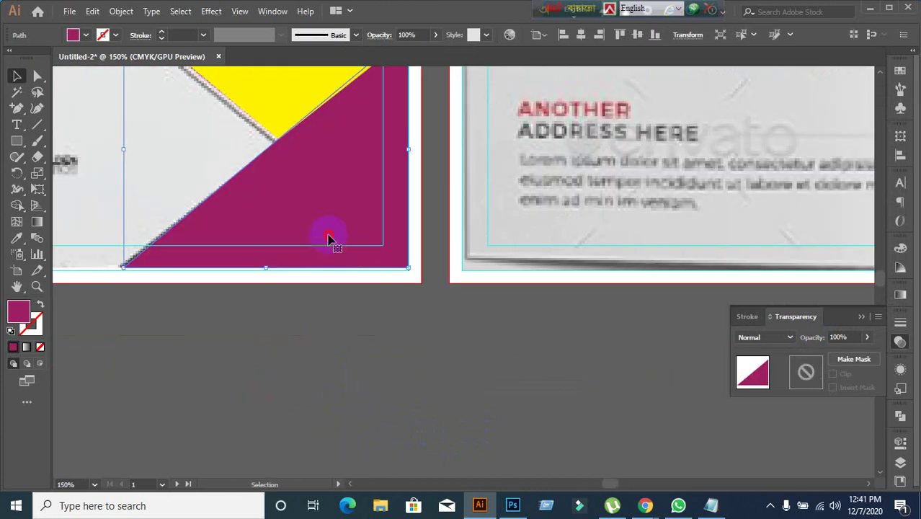
drag(328, 238, 342, 254)
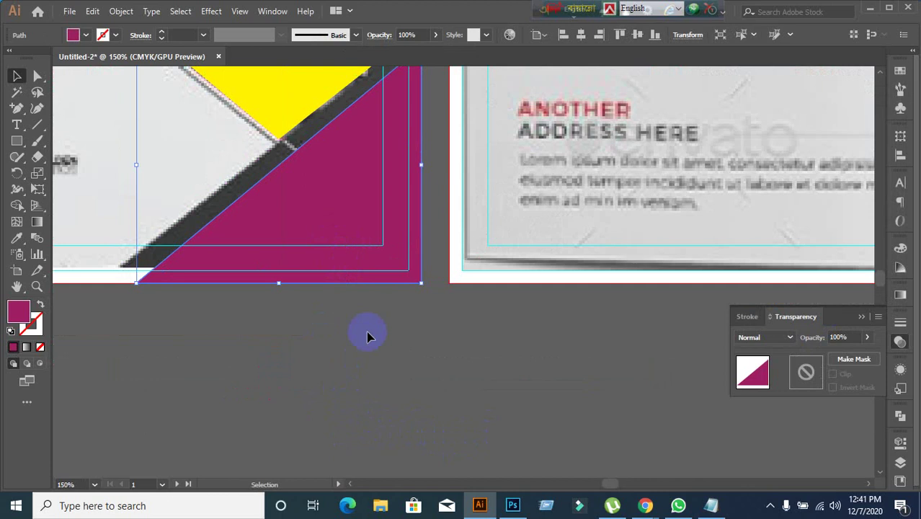
click(366, 334)
scroll(432, 361, down, 4)
Select both magenta shapes and open the Align panel.
click(410, 342)
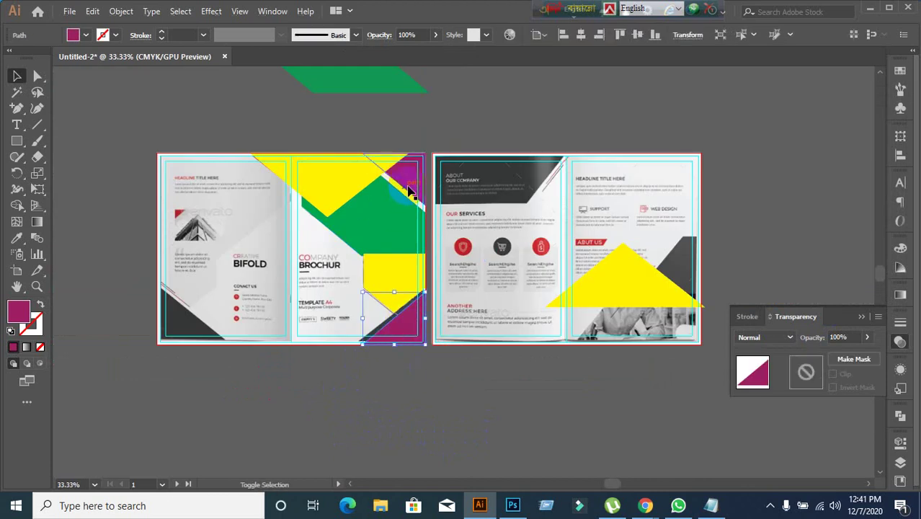
shift+click(410, 188)
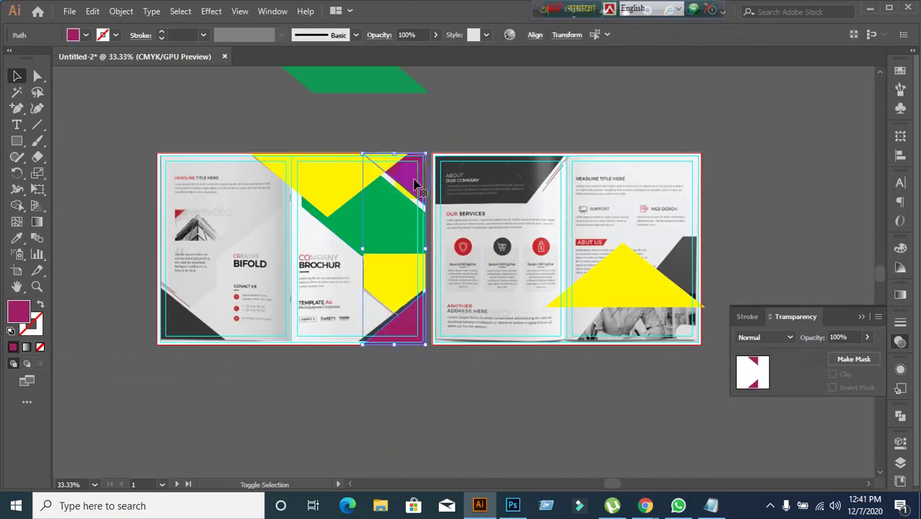
click(901, 153)
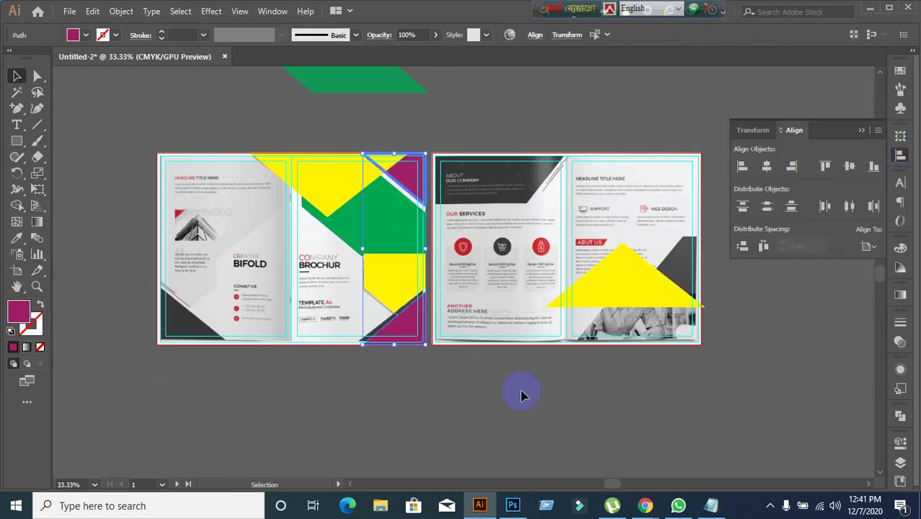
click(422, 417)
scroll(421, 407, up, 3)
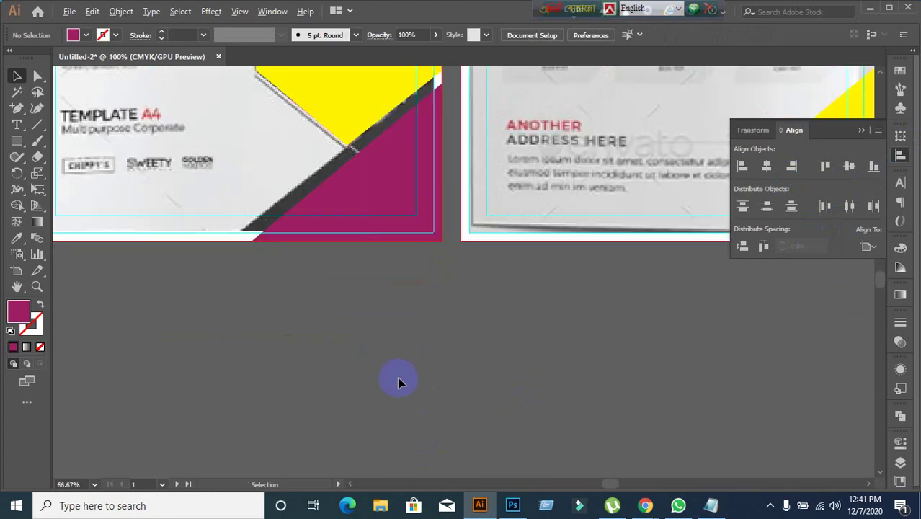
scroll(397, 376, down, 2)
scroll(397, 377, up, 1)
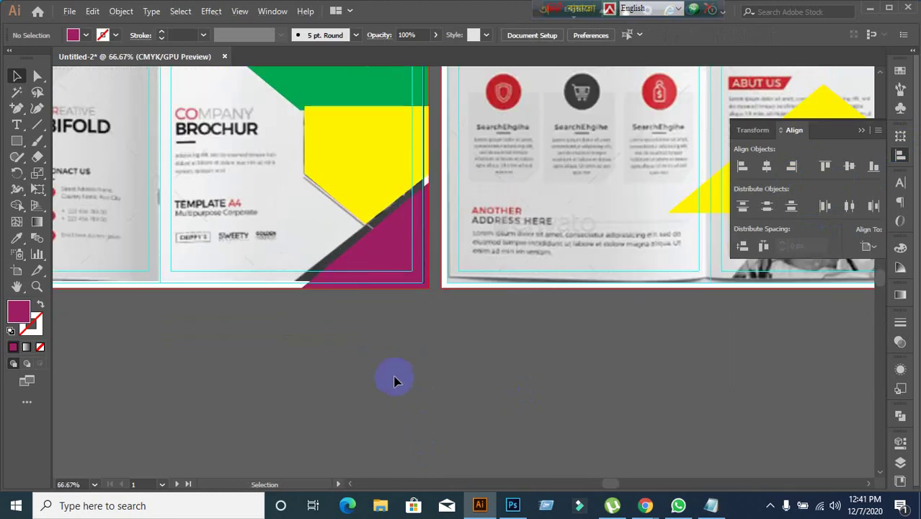
Try shifting the yellow pentagon and magenta triangle, undoing and redoing the moves.
drag(368, 185, 304, 189)
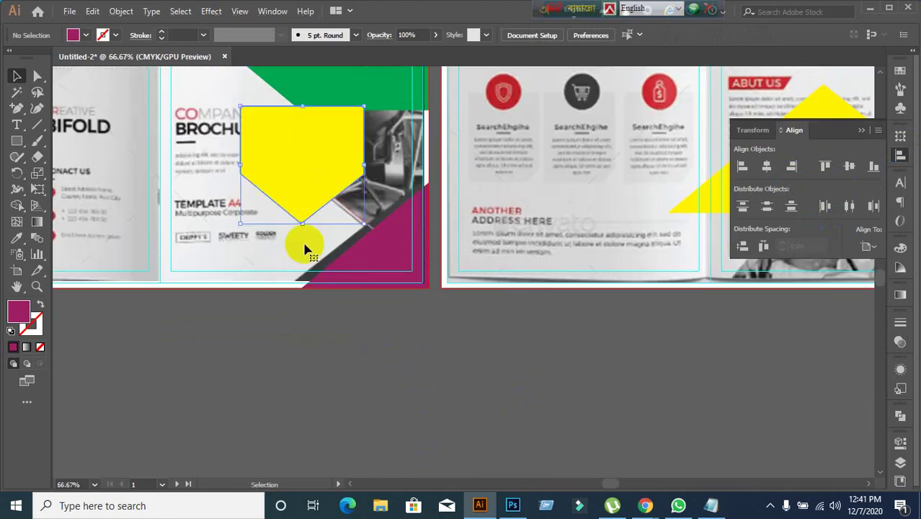
click(357, 351)
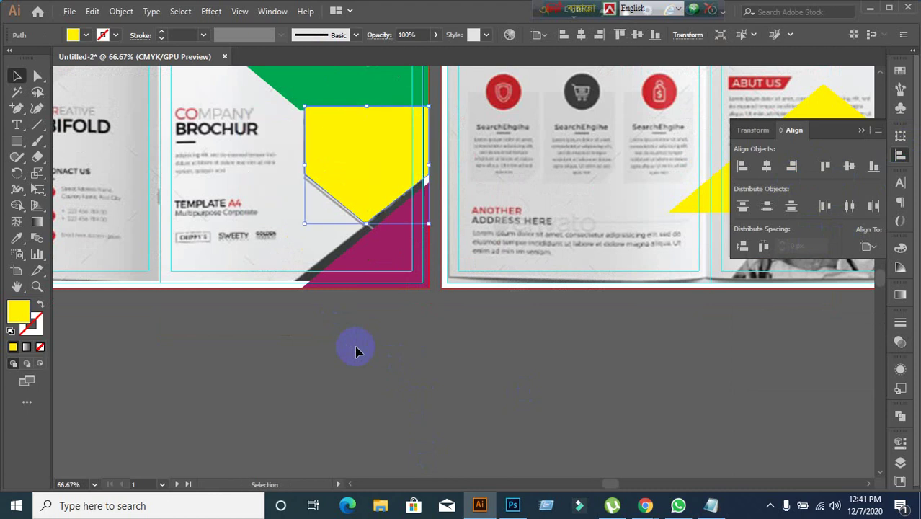
key(ctrl+z)
drag(390, 266, 463, 332)
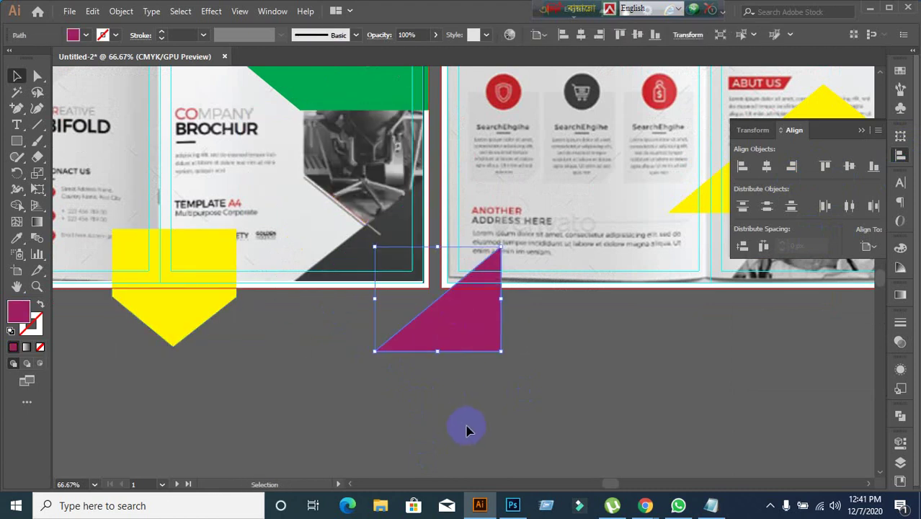
key(ctrl+z)
key(ctrl+z)
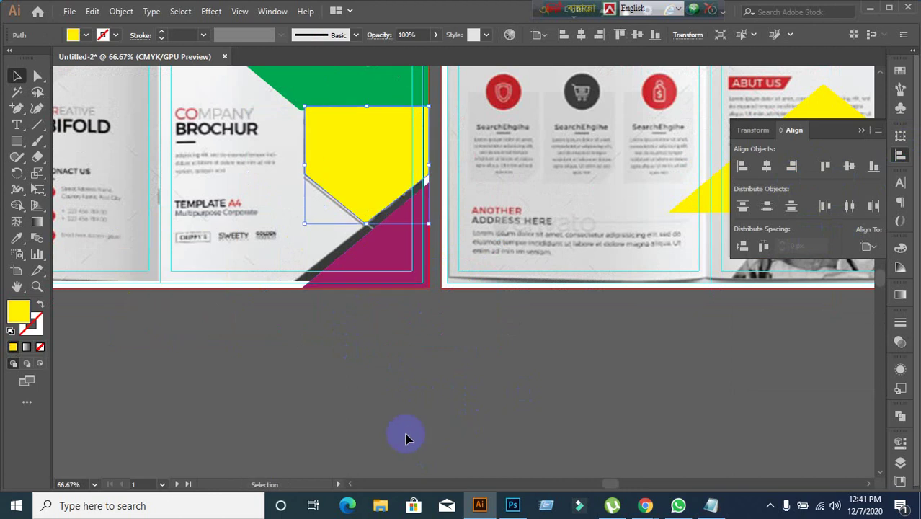
click(406, 432)
scroll(425, 243, up, 1)
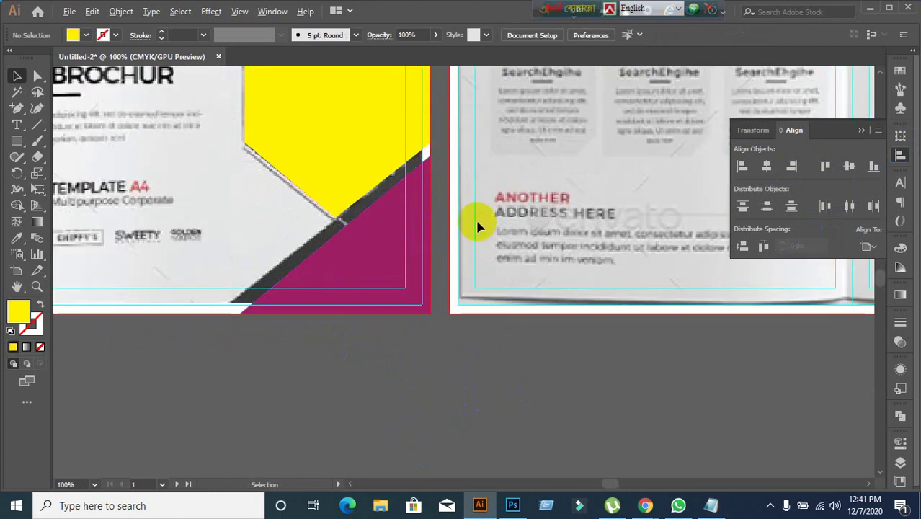
scroll(474, 221, up, 1)
scroll(454, 219, down, 1)
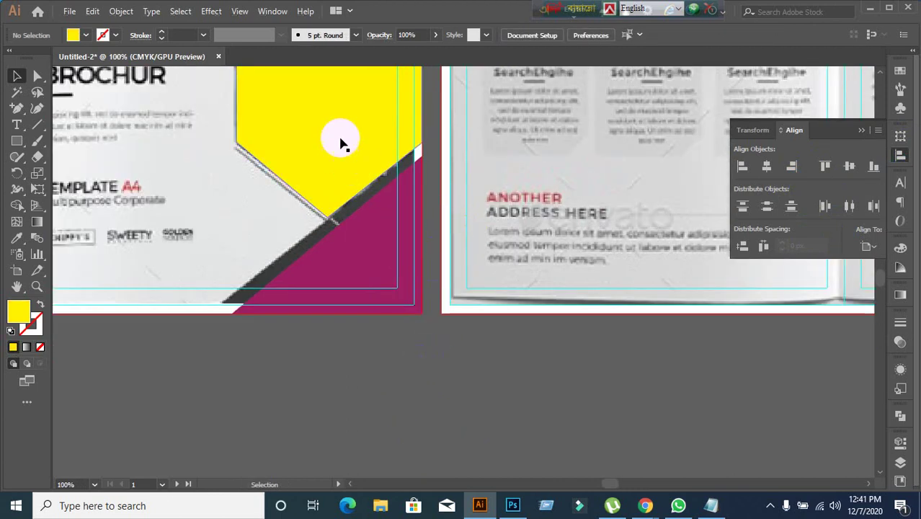
key(ctrl+shift+z)
key(ctrl+shift+z)
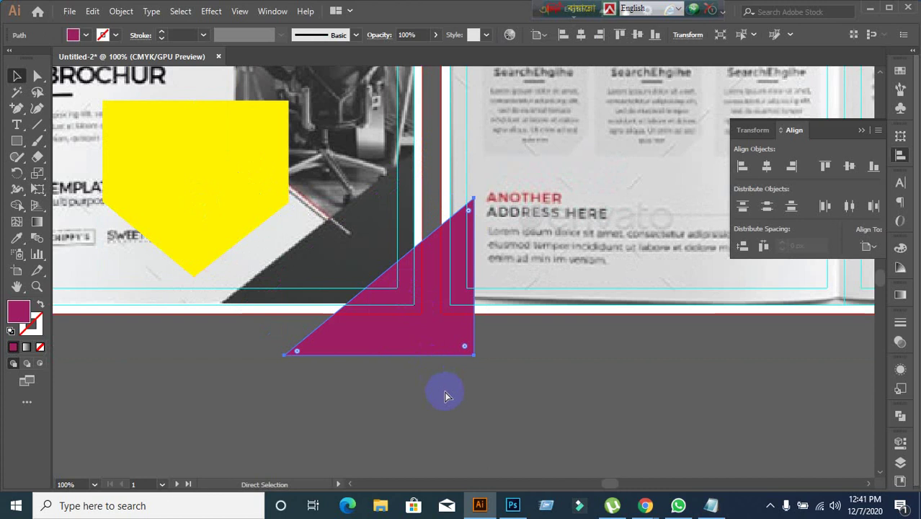
key(ctrl+z)
key(ctrl+z)
click(417, 383)
scroll(457, 257, up, 1)
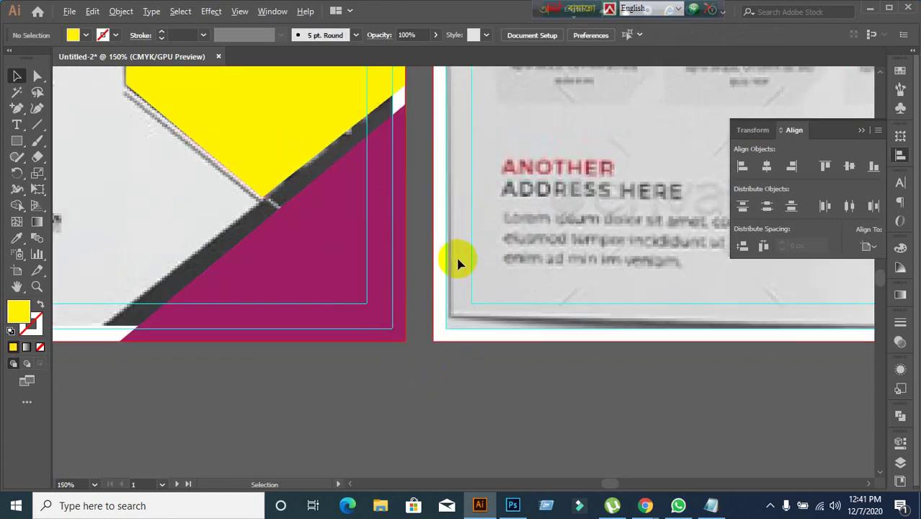
drag(423, 224, 433, 286)
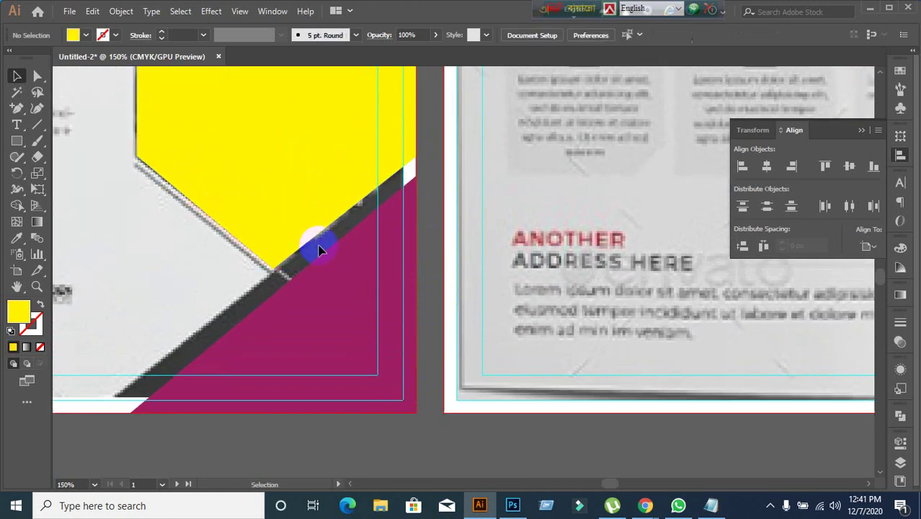
With Direct Selection, drag the pentagon's lower-right point into the magenta triangle.
drag(38, 76, 73, 74)
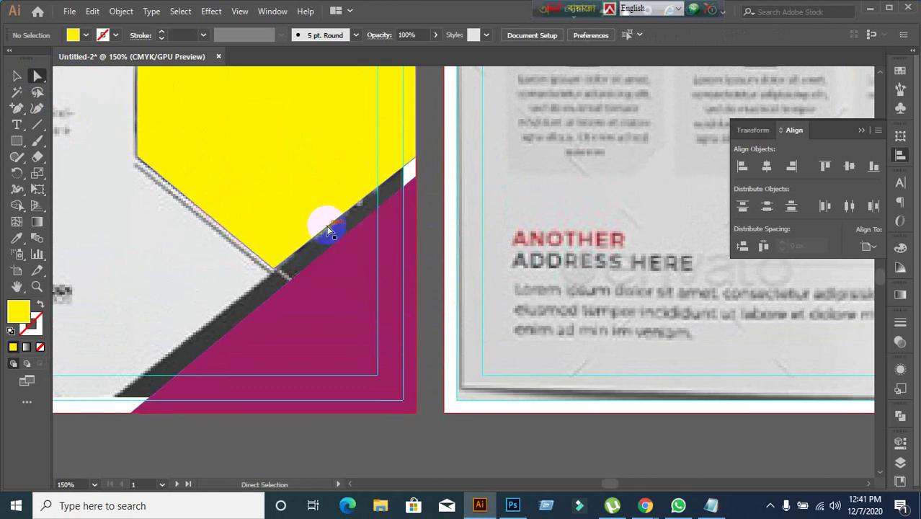
click(328, 229)
drag(328, 229, 349, 264)
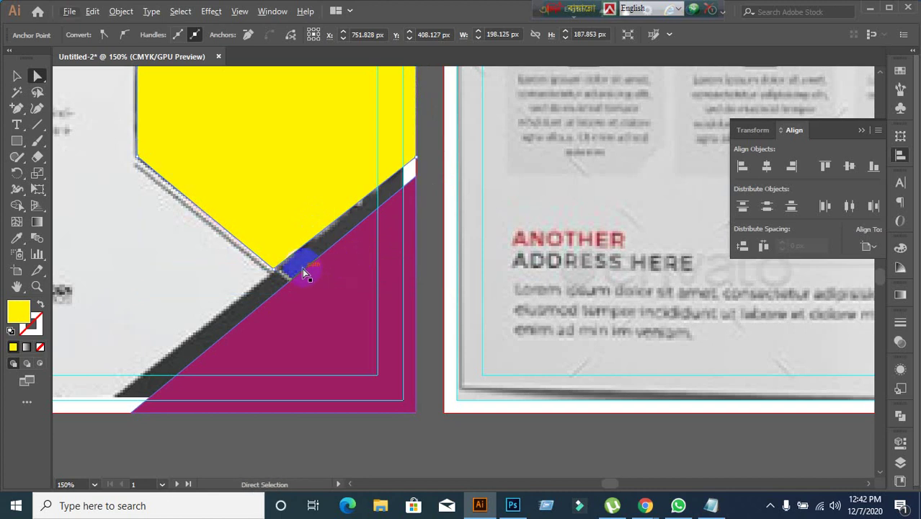
scroll(302, 267, up, 6)
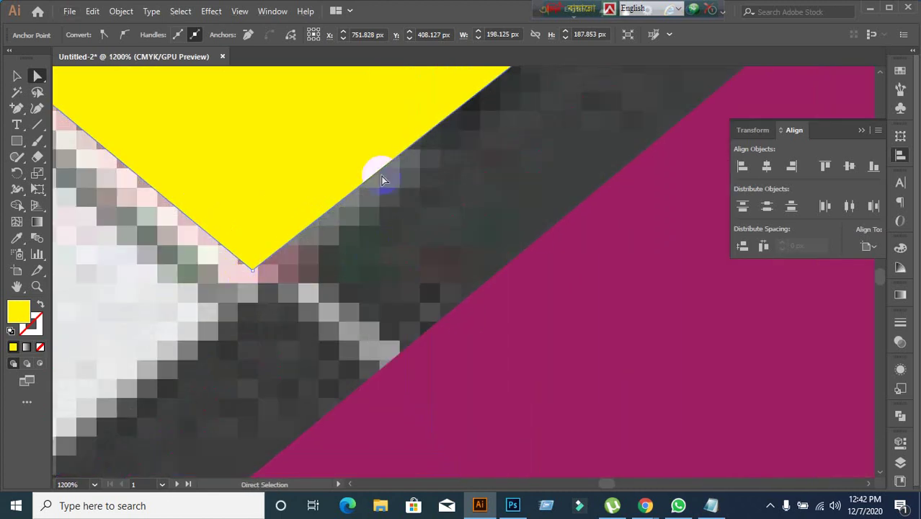
drag(382, 171, 551, 313)
scroll(512, 293, down, 6)
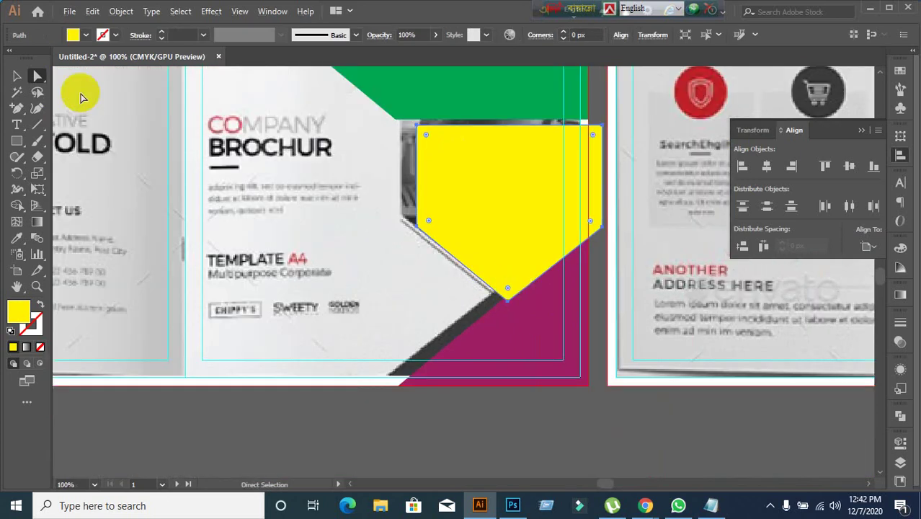
Bring the magenta triangle in front of the yellow pentagon.
click(16, 75)
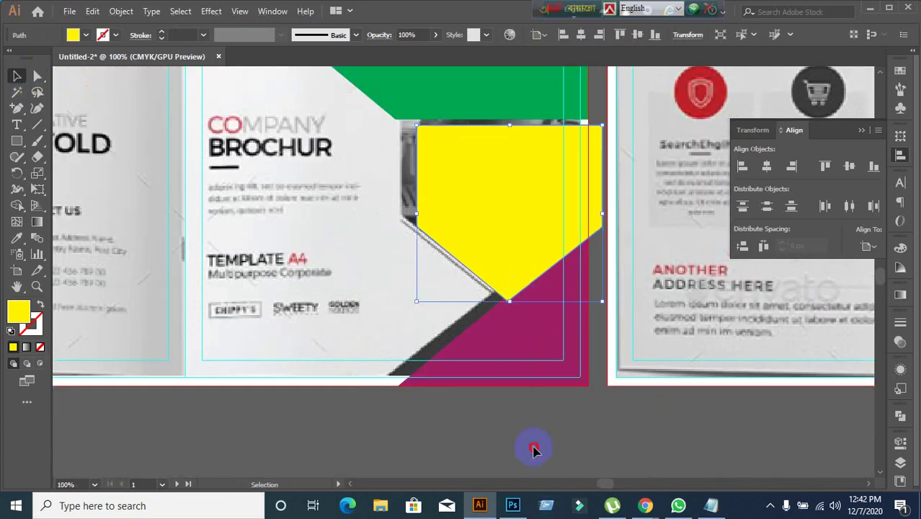
click(519, 358)
right_click(512, 354)
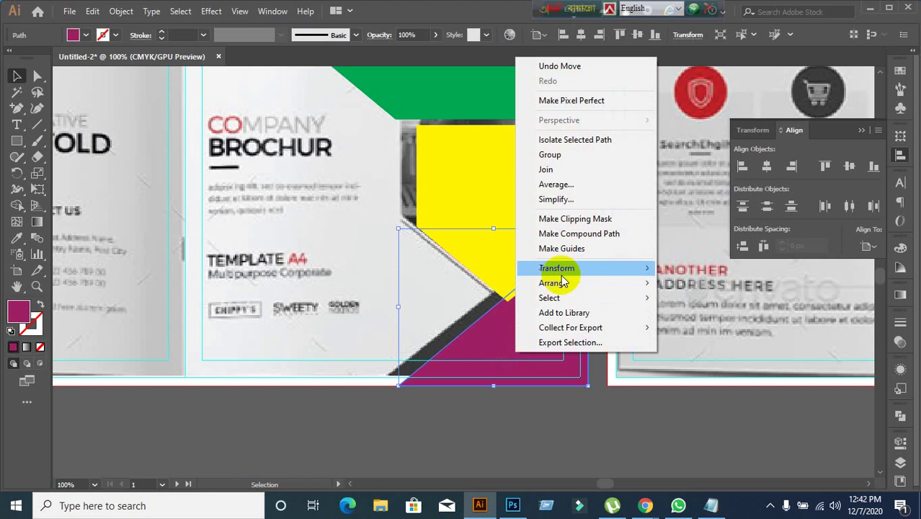
mouse_move(566, 283)
click(702, 284)
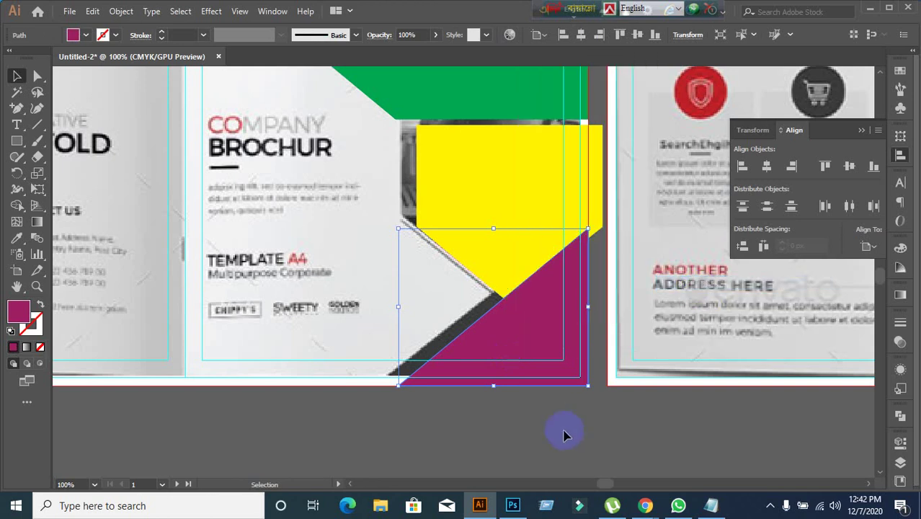
click(561, 430)
click(464, 257)
click(467, 414)
scroll(467, 415, down, 1)
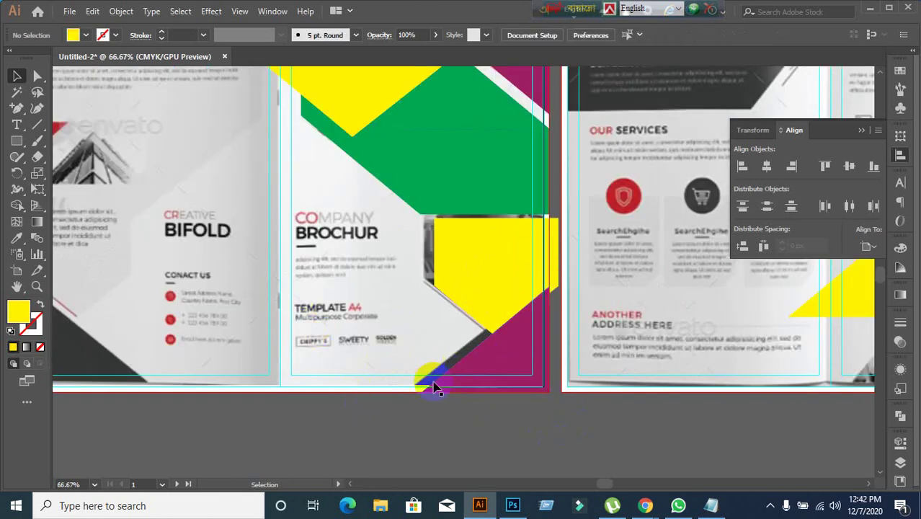
scroll(335, 346, down, 1)
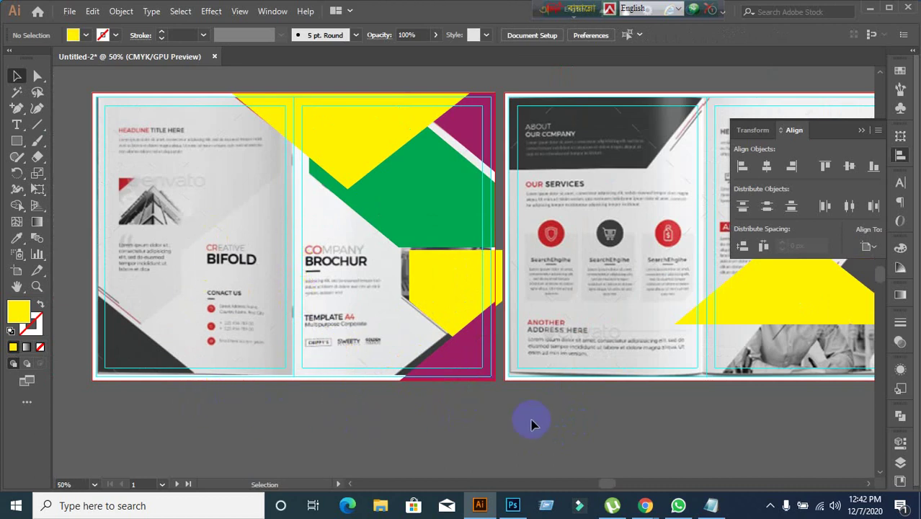
scroll(541, 407, up, 1)
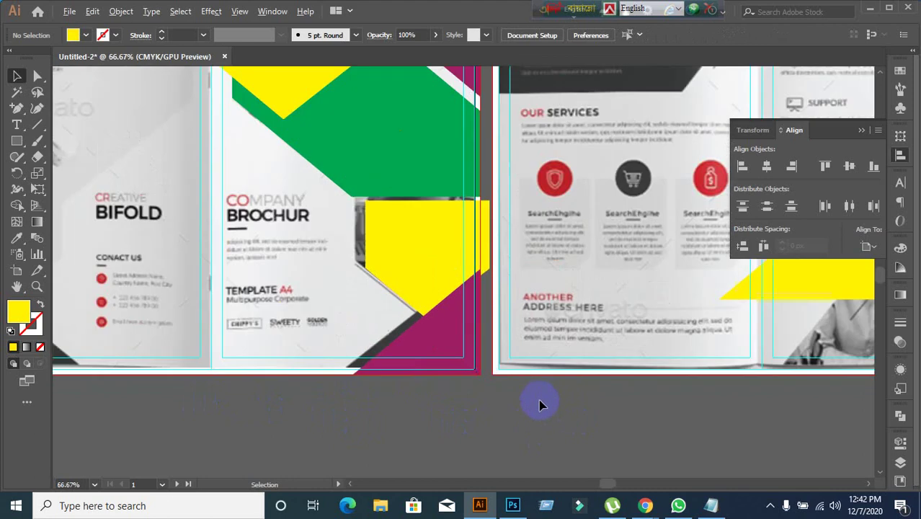
scroll(491, 357, up, 1)
scroll(481, 343, up, 1)
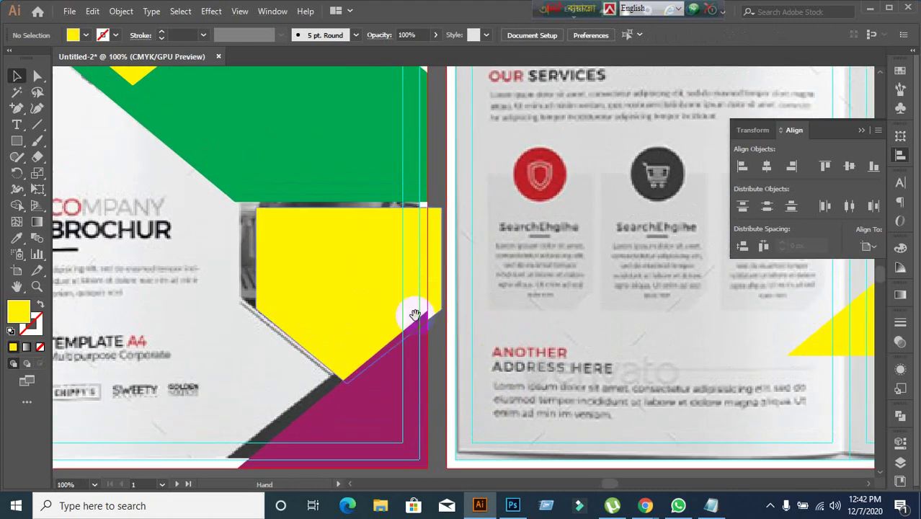
scroll(435, 367, down, 2)
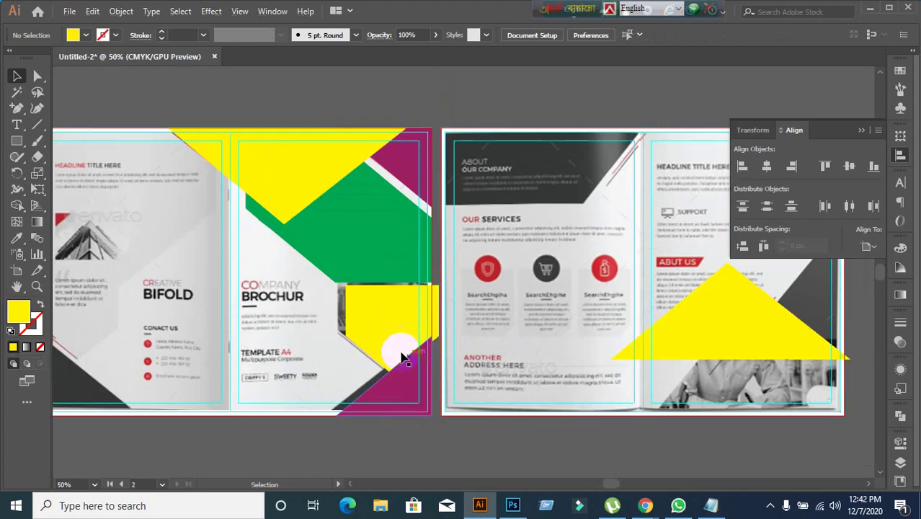
Undo back to the earlier yellow pentagon shape.
click(376, 267)
click(448, 459)
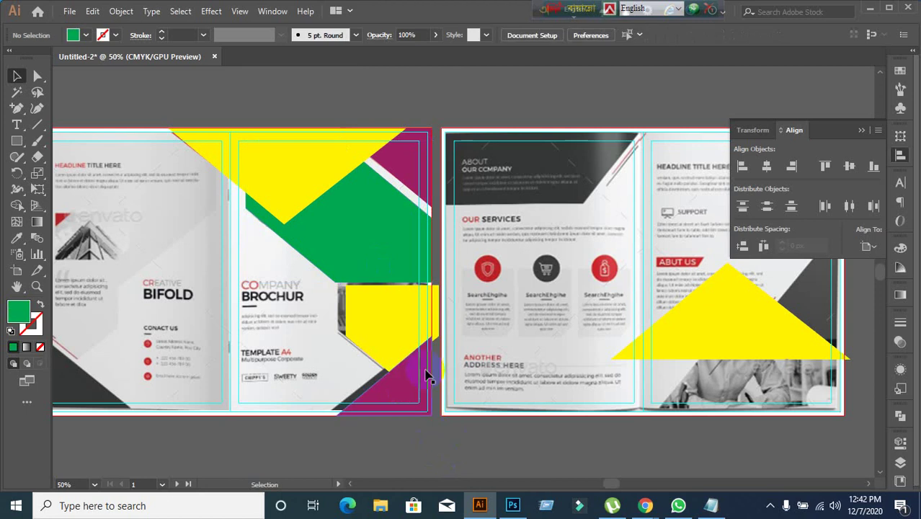
scroll(468, 426, up, 2)
key(ctrl+z)
key(ctrl+z)
key(ctrl+z)
key(ctrl+z)
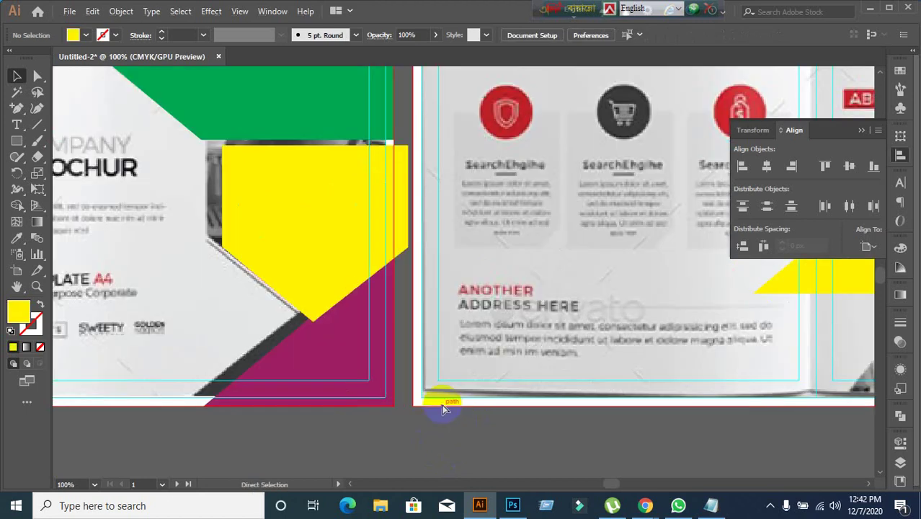
scroll(396, 317, up, 2)
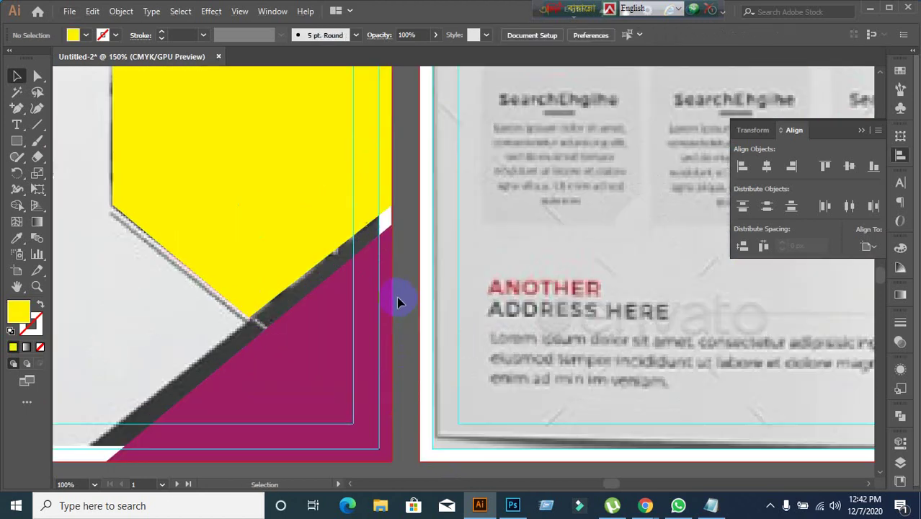
scroll(415, 319, down, 1)
scroll(415, 319, up, 1)
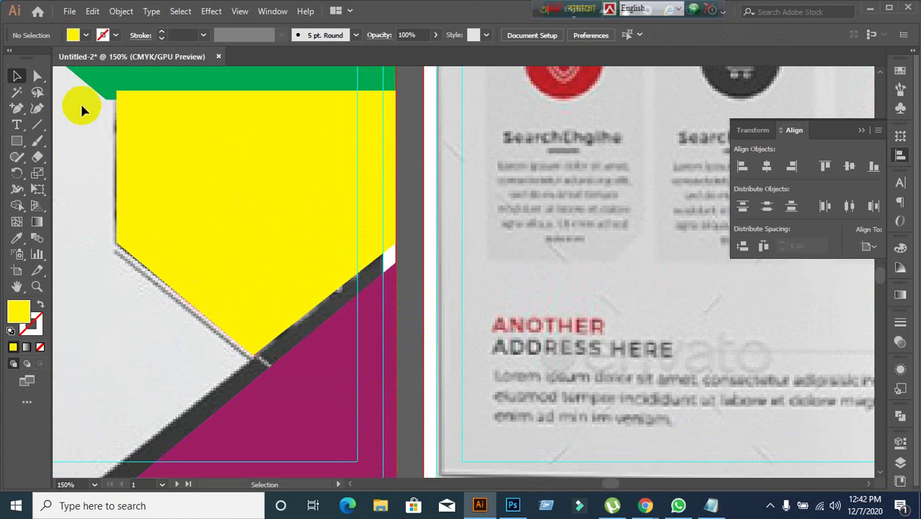
Drag the pentagon's lower-right corner down-right, past the front cover's right edge.
click(38, 77)
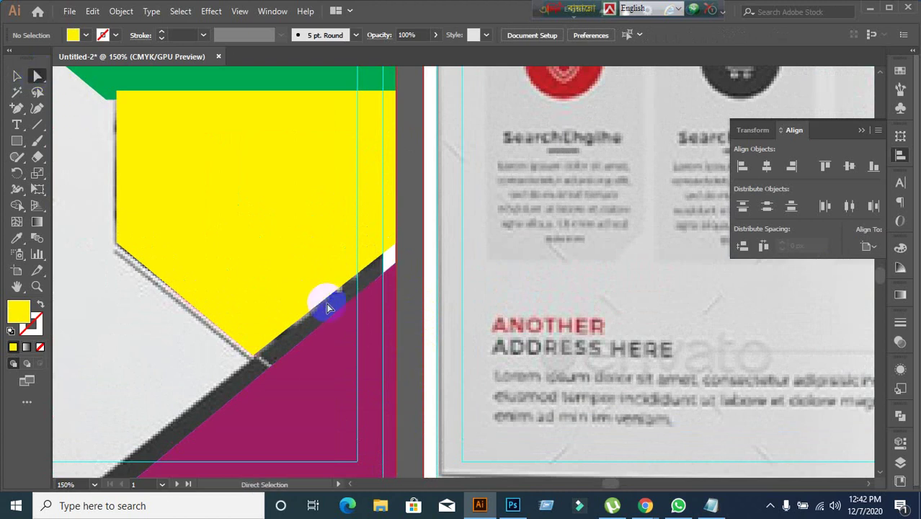
click(326, 301)
drag(325, 301, 382, 349)
click(16, 76)
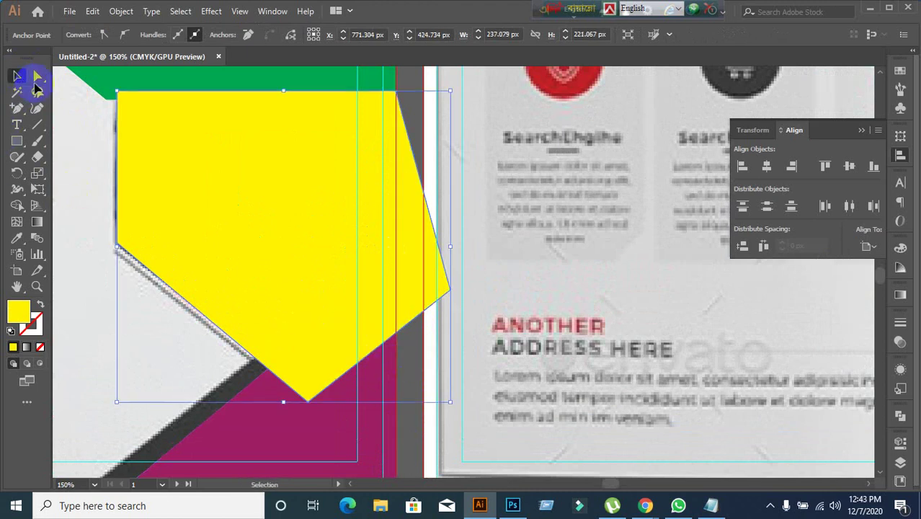
scroll(413, 411, down, 3)
click(427, 457)
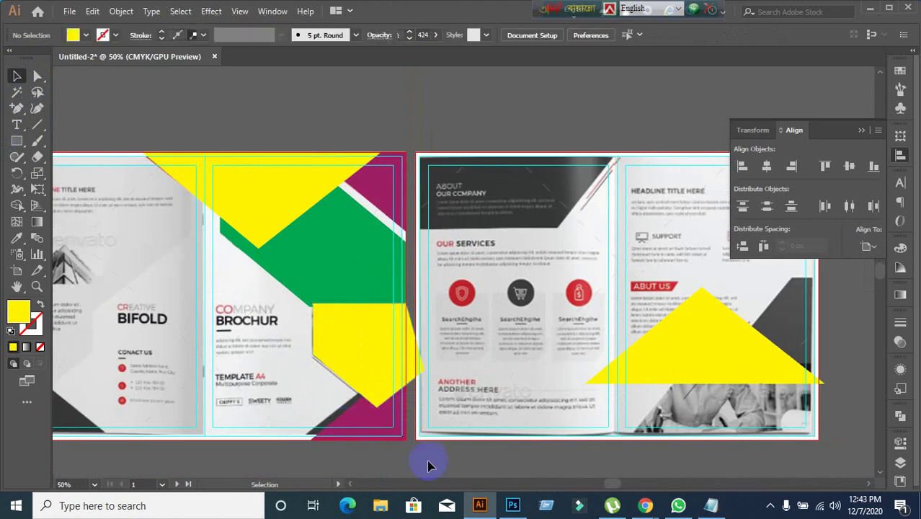
scroll(407, 450, up, 2)
Bring the magenta triangle to the front of the yellow pentagon.
right_click(334, 360)
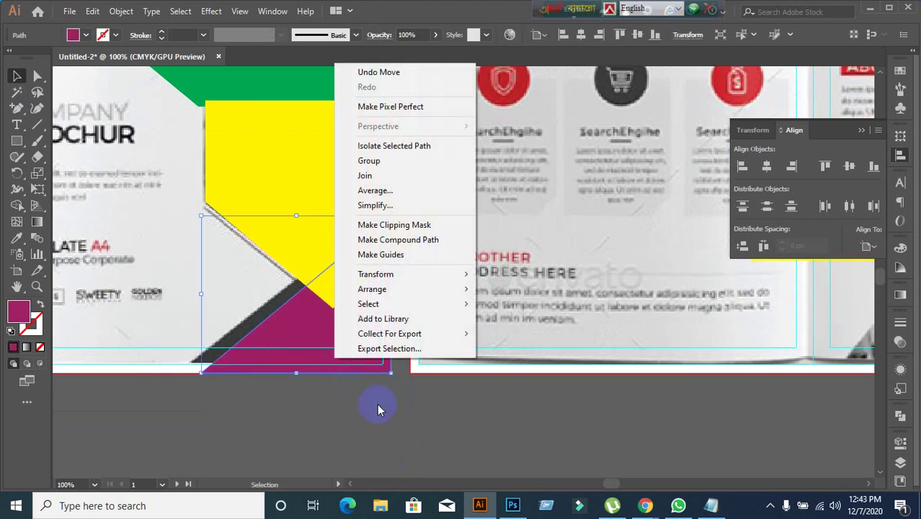
mouse_move(375, 289)
click(587, 291)
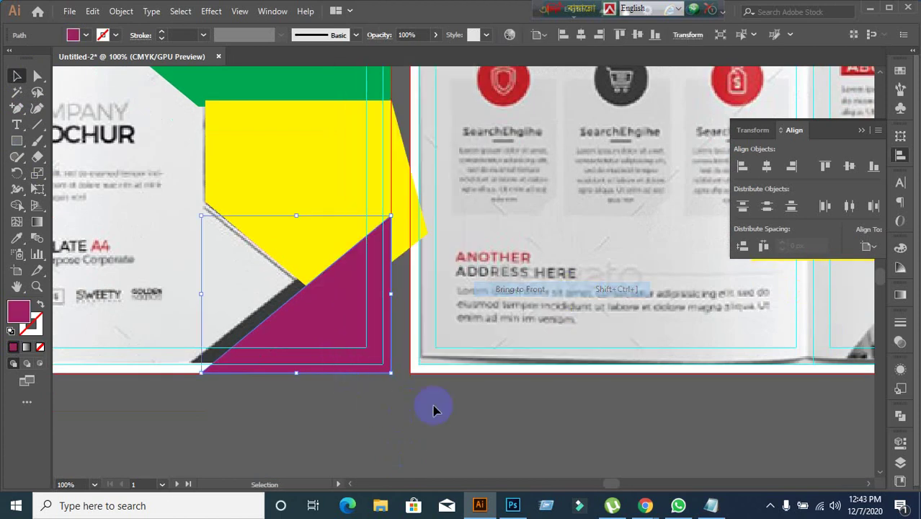
click(411, 431)
scroll(411, 431, up, 2)
scroll(389, 418, down, 3)
scroll(374, 382, up, 2)
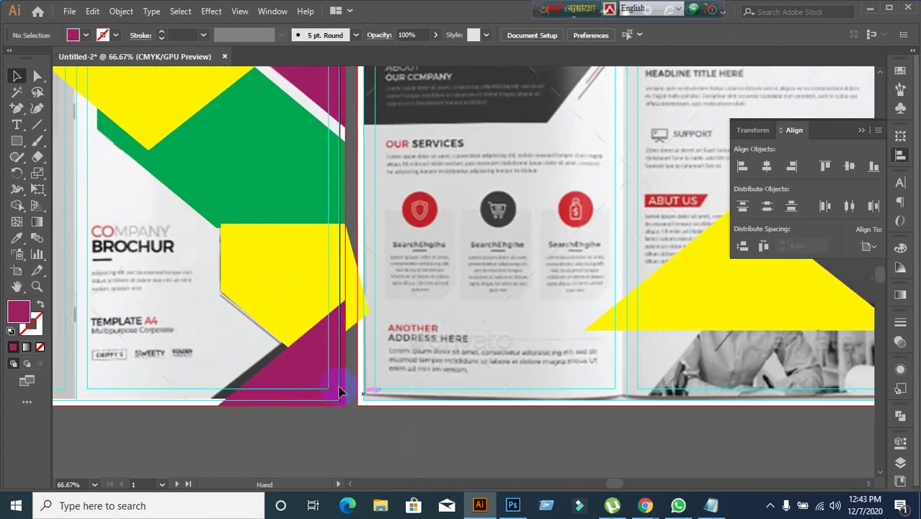
click(200, 232)
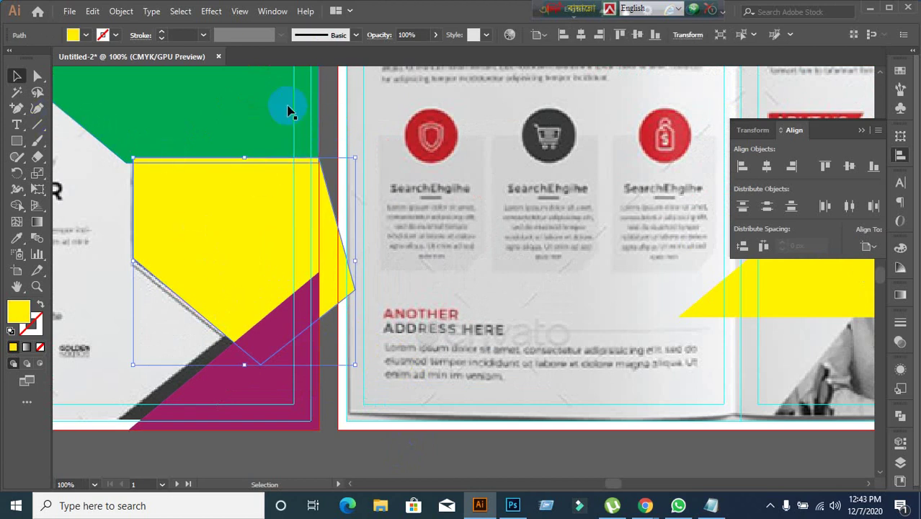
click(329, 99)
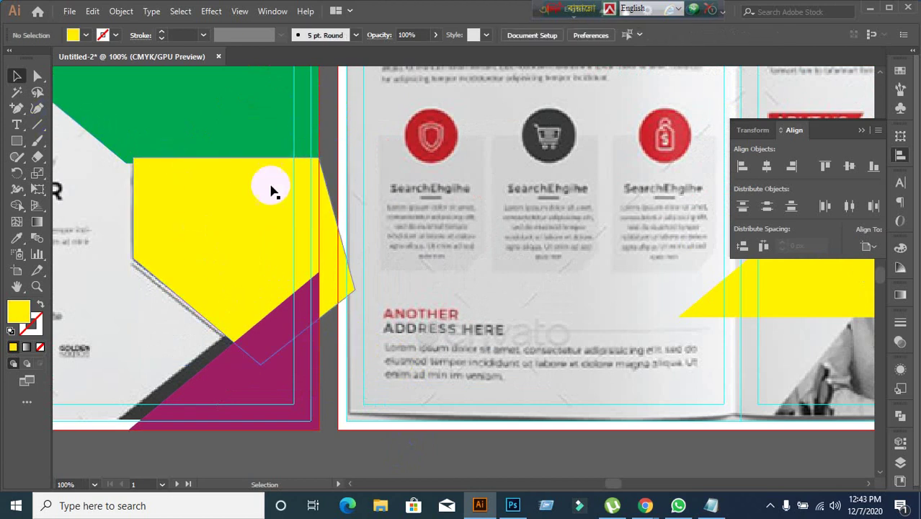
Draw a vertical line at the cover's right edge and divide the yellow shape with Pathfinder.
click(38, 126)
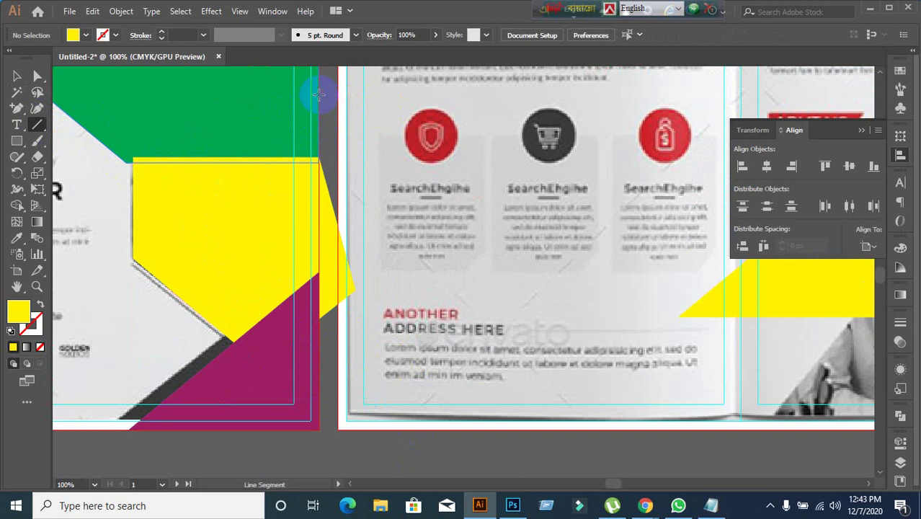
drag(318, 93, 318, 443)
click(18, 77)
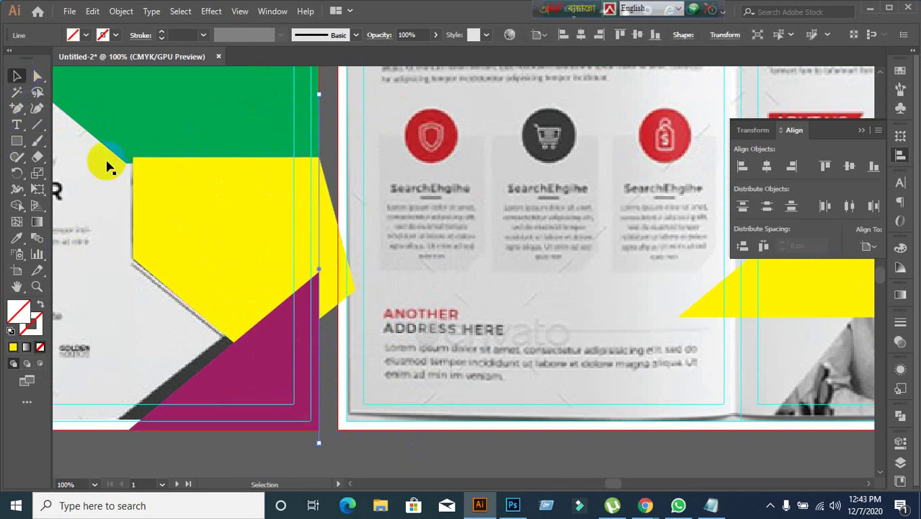
shift+click(224, 232)
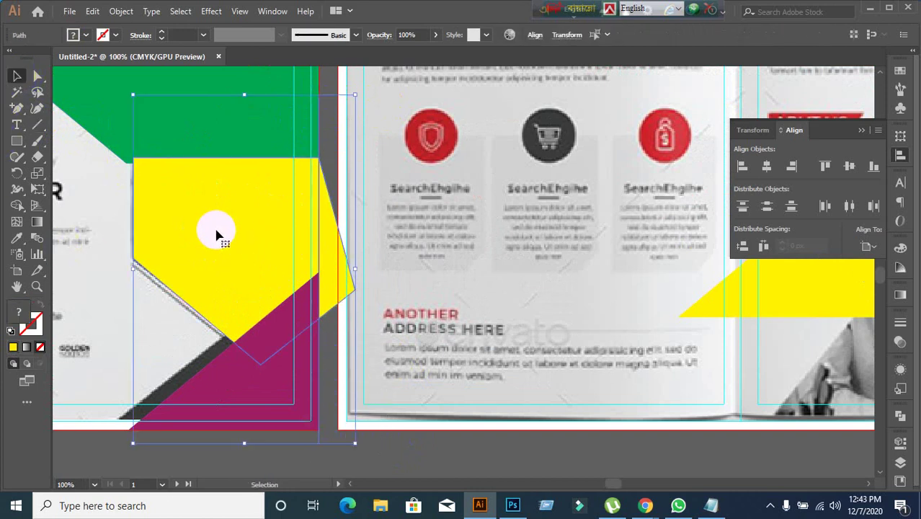
click(901, 417)
click(748, 473)
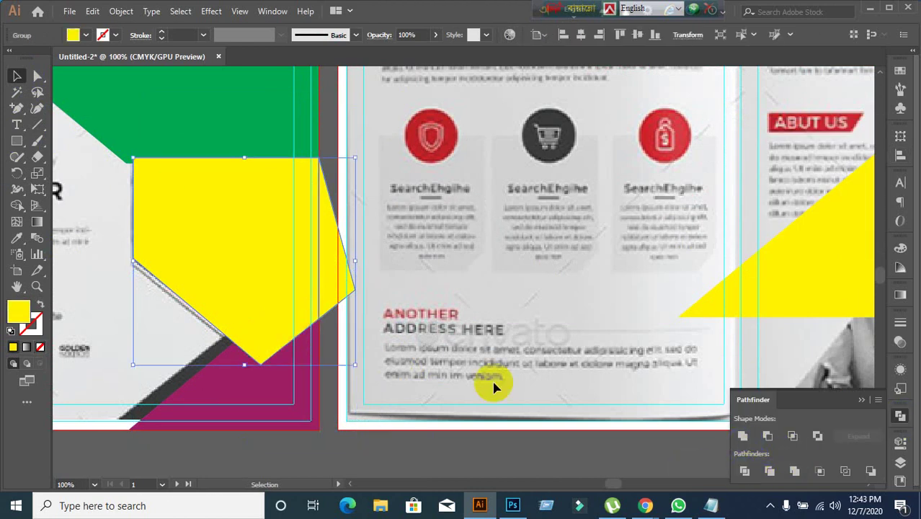
Ungroup the divided pieces and delete the thin yellow sliver past the page edge.
right_click(240, 236)
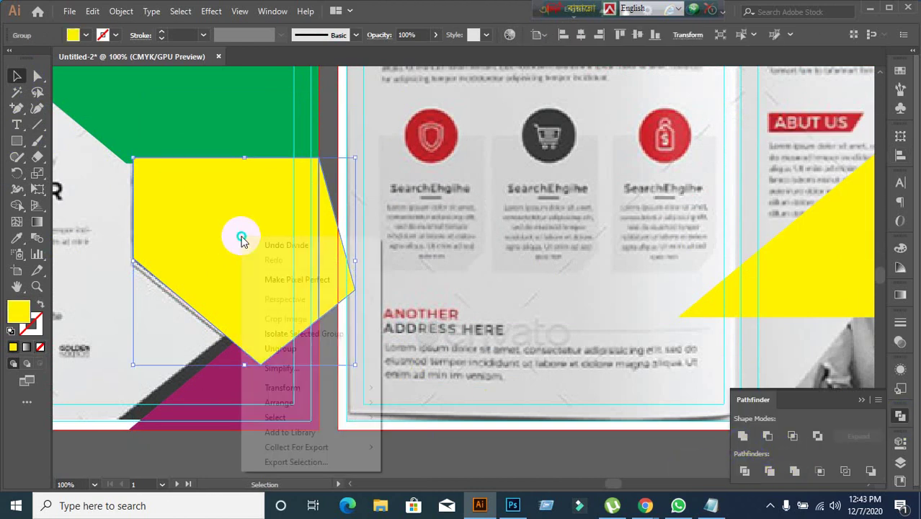
click(271, 350)
click(391, 392)
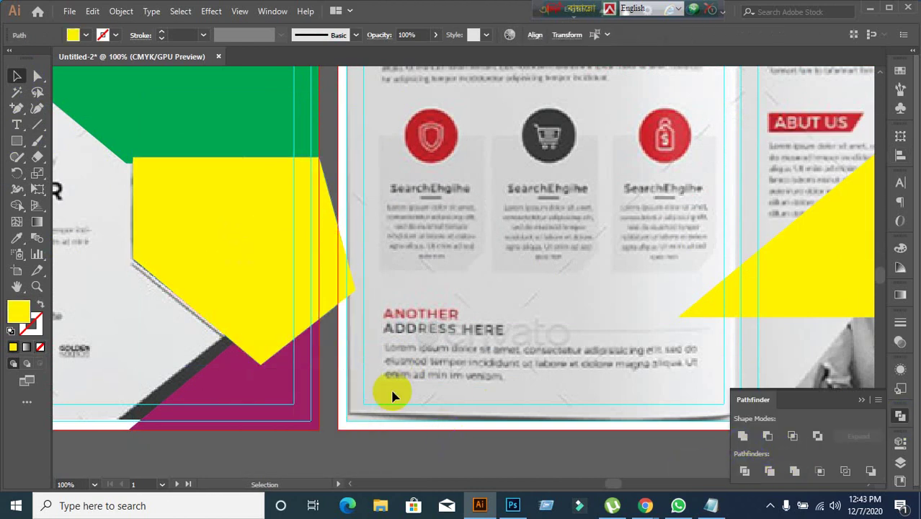
click(346, 289)
key(Delete)
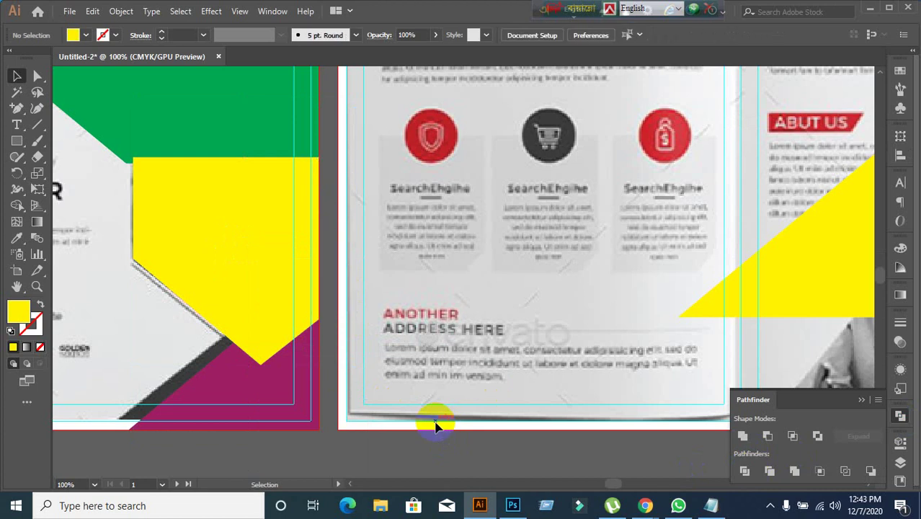
Check beneath the yellow pentagon, then bring the magenta corner shape to the front.
scroll(435, 426, down, 1)
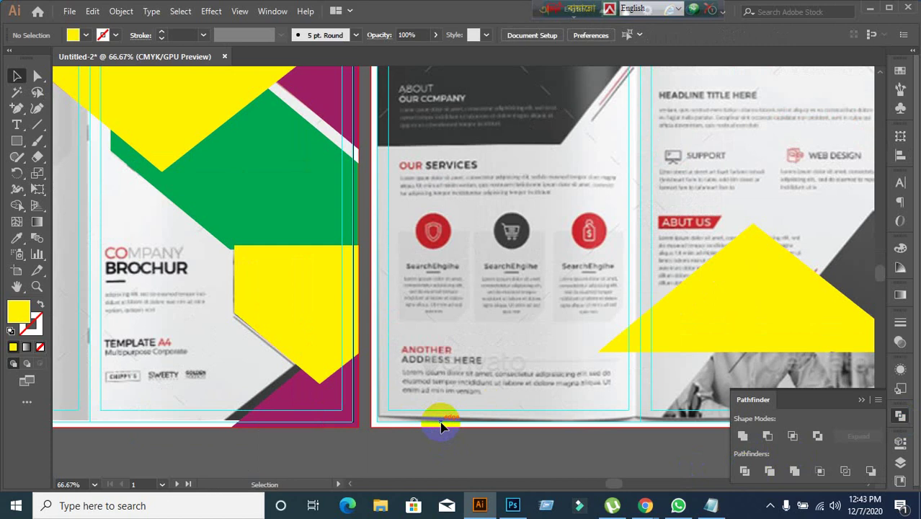
click(315, 314)
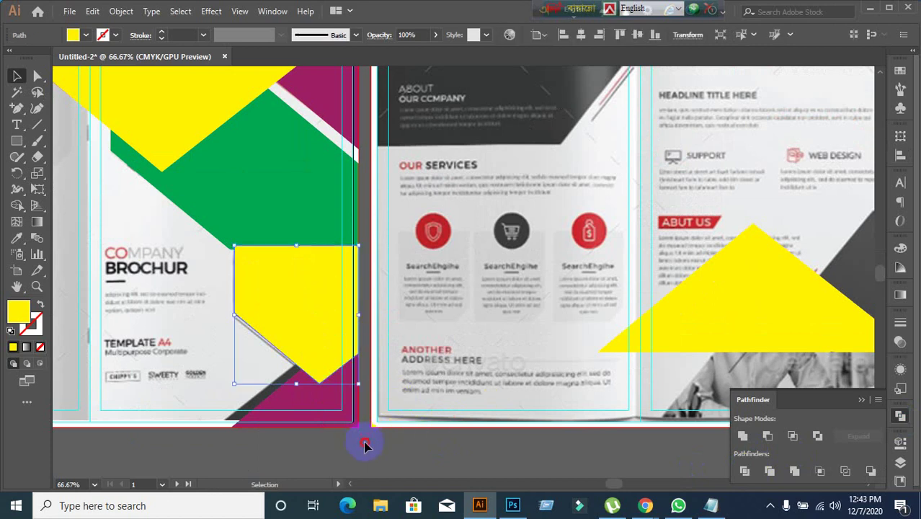
drag(304, 319, 175, 355)
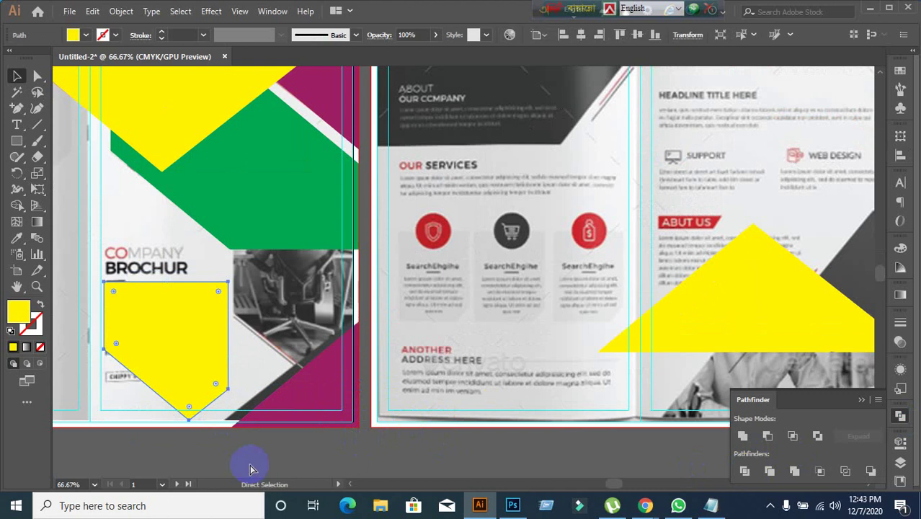
key(ctrl+z)
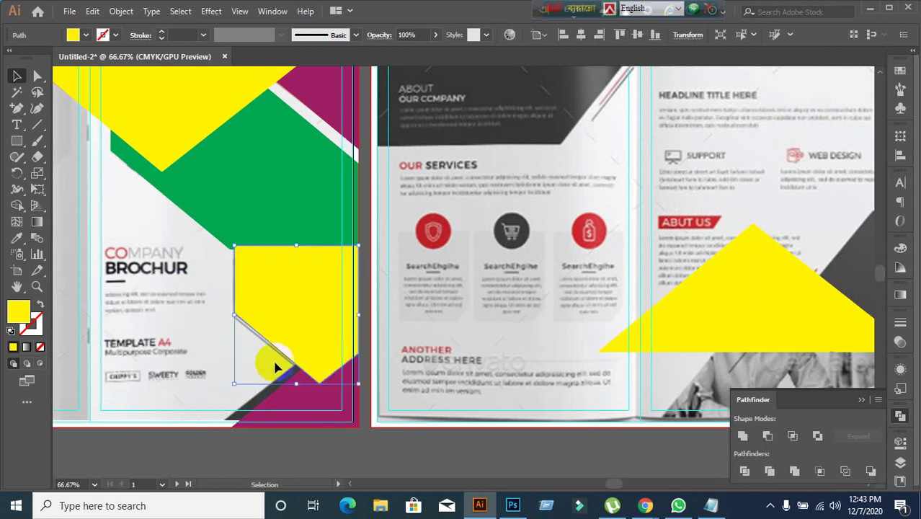
click(359, 448)
click(281, 404)
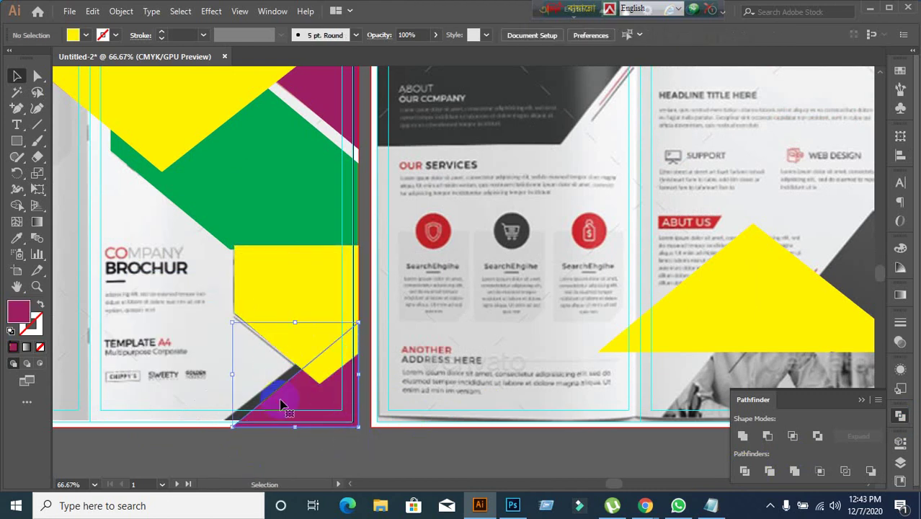
right_click(279, 398)
mouse_move(350, 332)
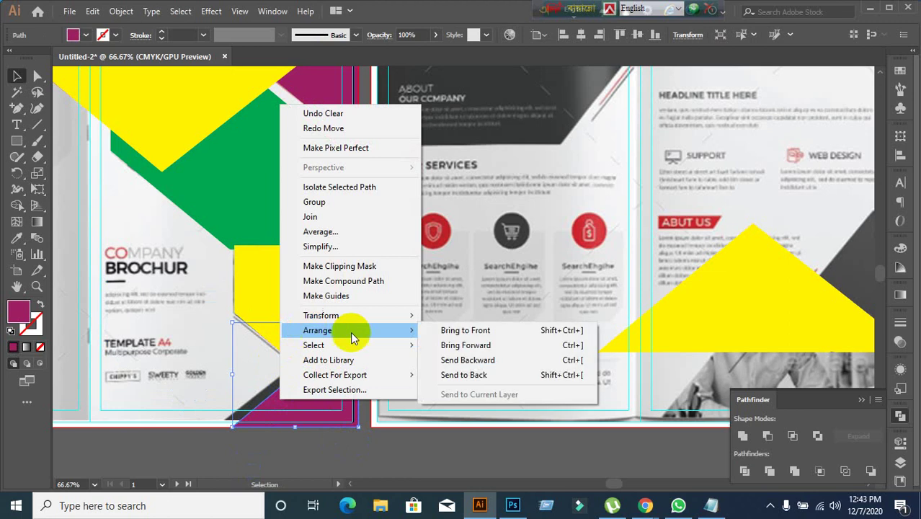
click(439, 330)
Unite the yellow and green shapes with Pathfinder and expand the result.
click(395, 468)
click(263, 316)
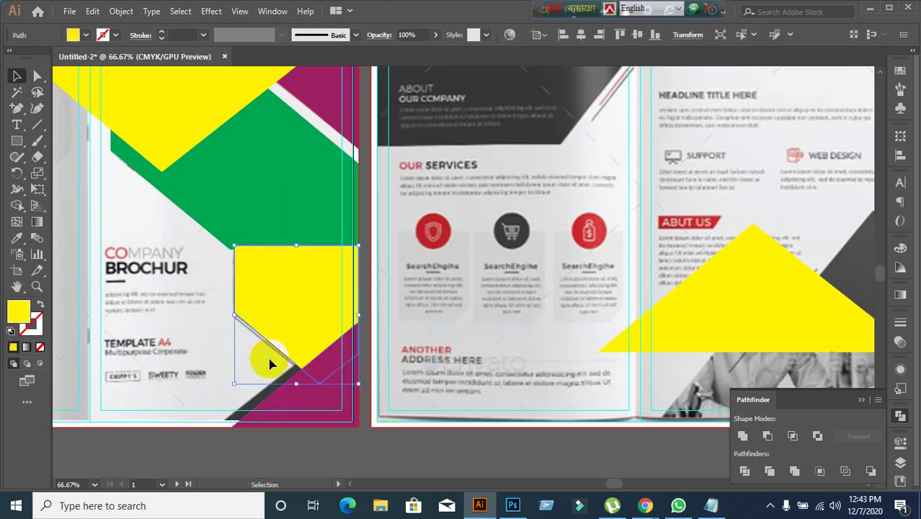
shift+click(258, 199)
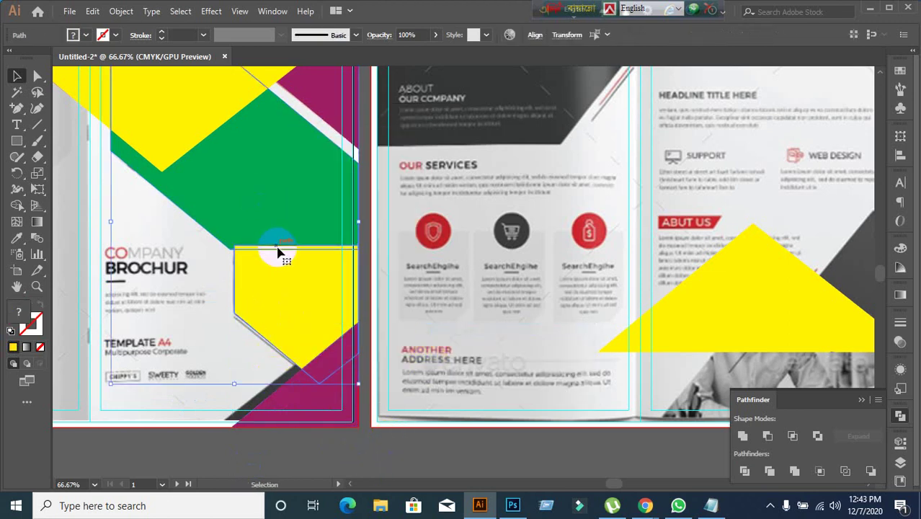
click(743, 436)
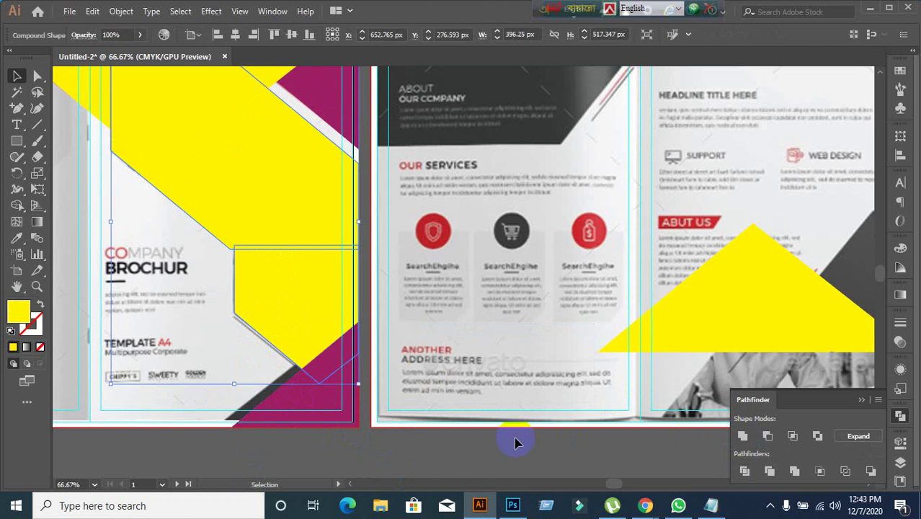
click(856, 437)
click(555, 439)
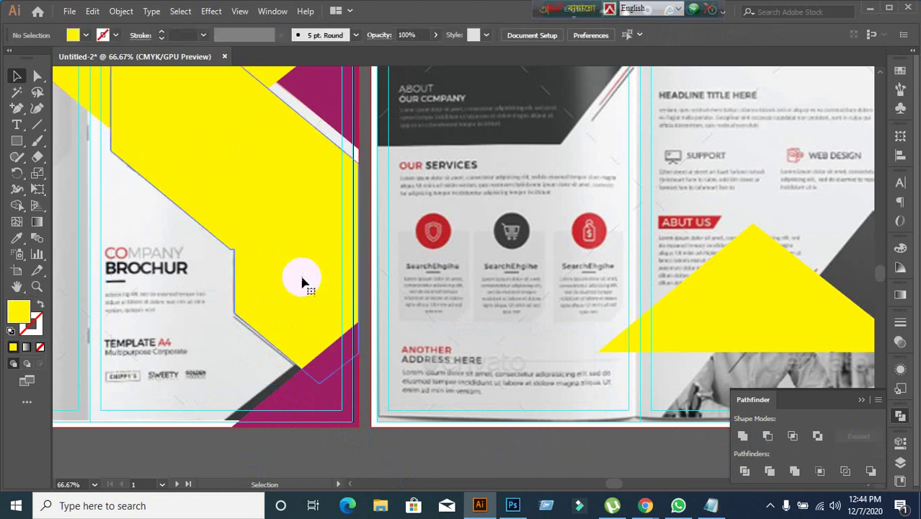
Fill the merged shape with a light green swatch.
click(333, 254)
click(87, 35)
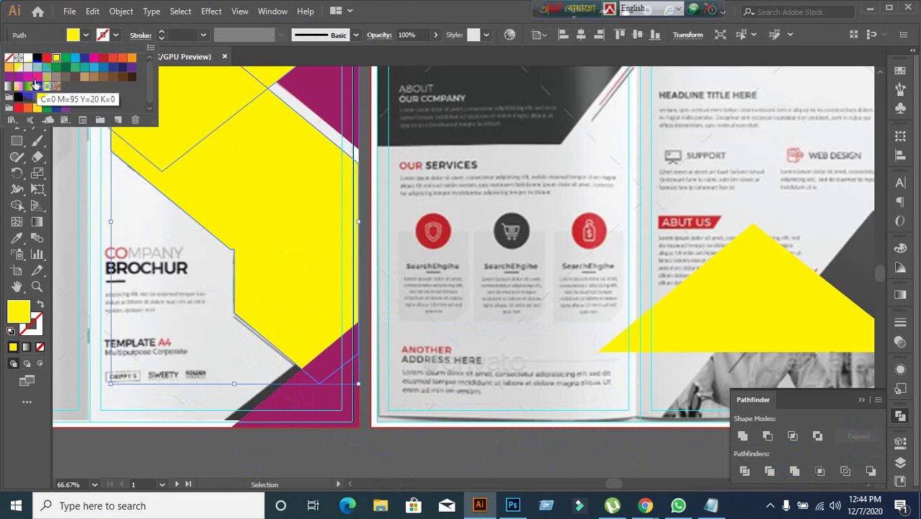
click(38, 66)
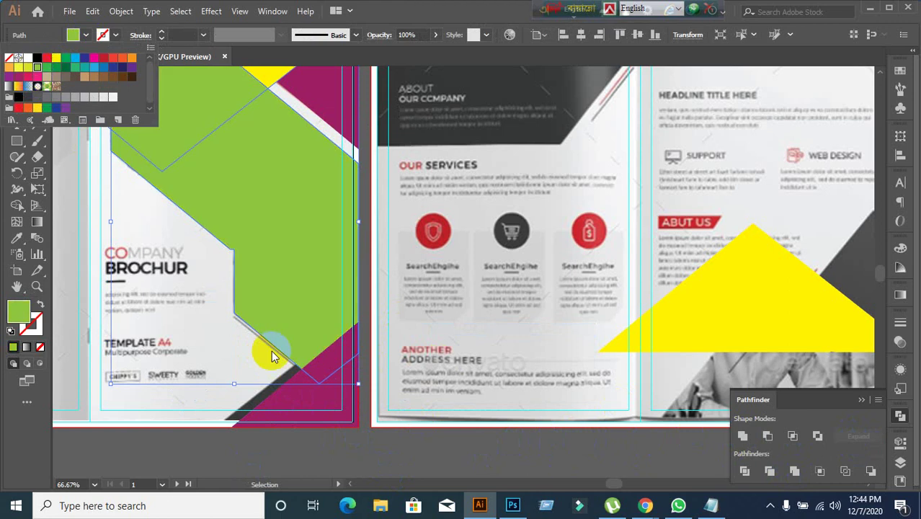
click(300, 450)
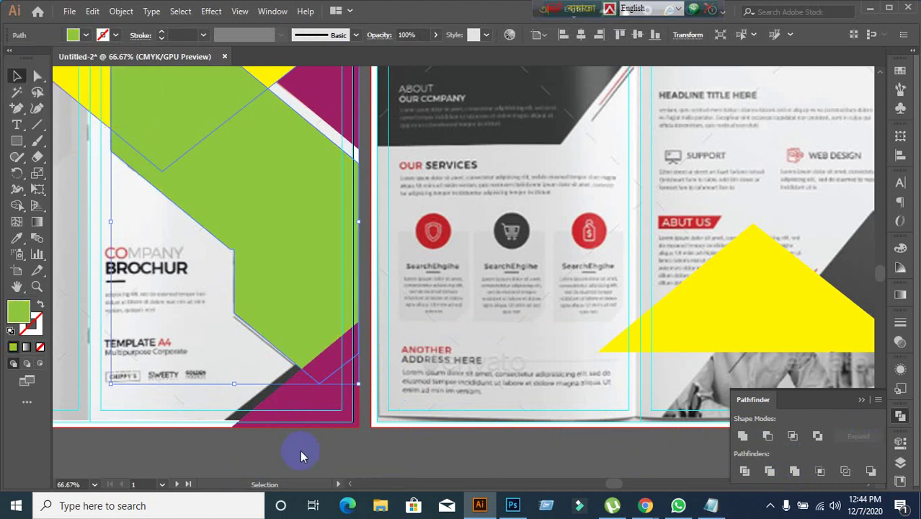
Send the green shape backward twice so the top yellow triangle overlaps it.
right_click(252, 236)
mouse_move(309, 423)
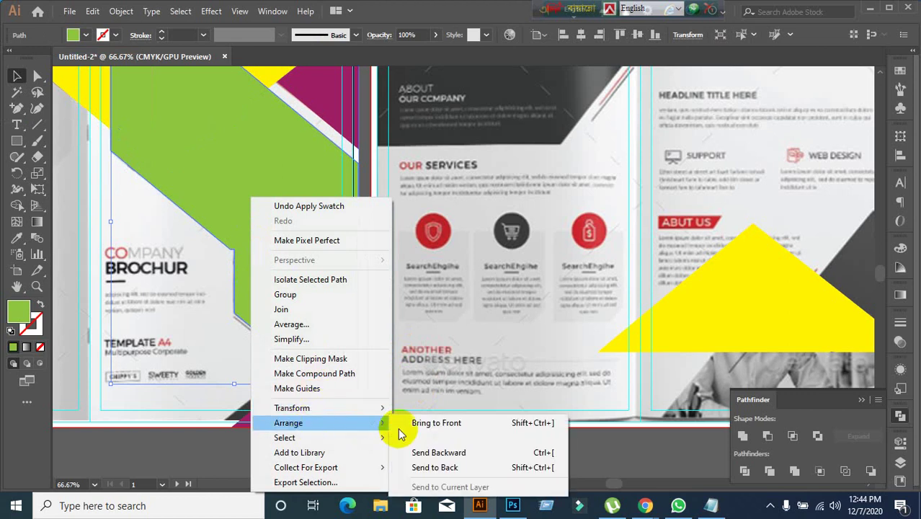
click(425, 452)
right_click(296, 281)
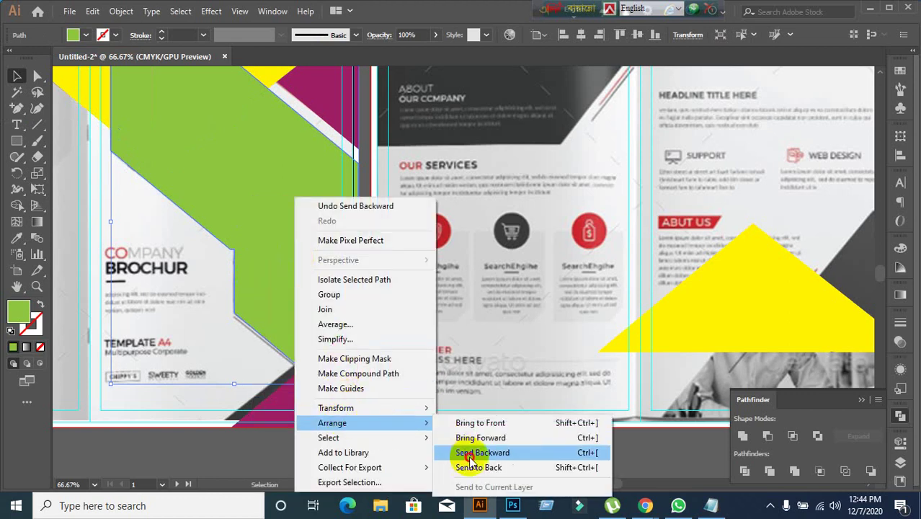
click(465, 453)
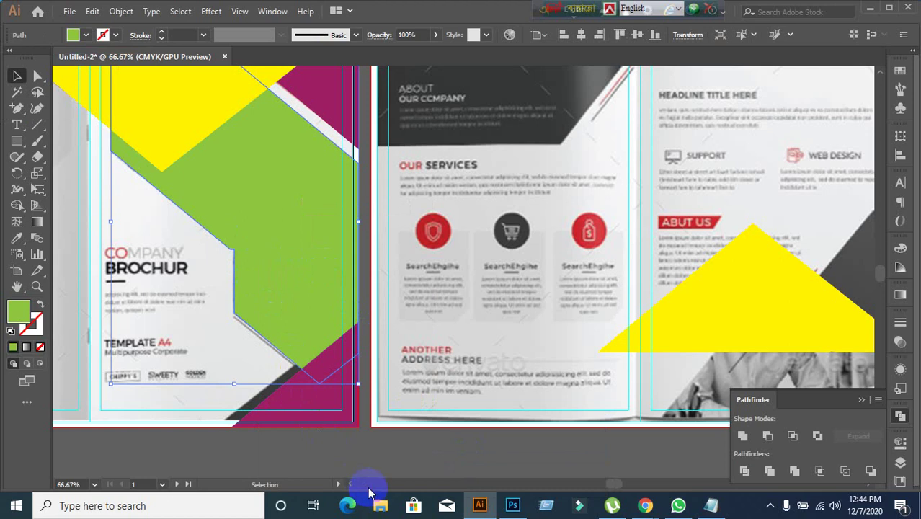
click(373, 465)
scroll(382, 415, down, 1)
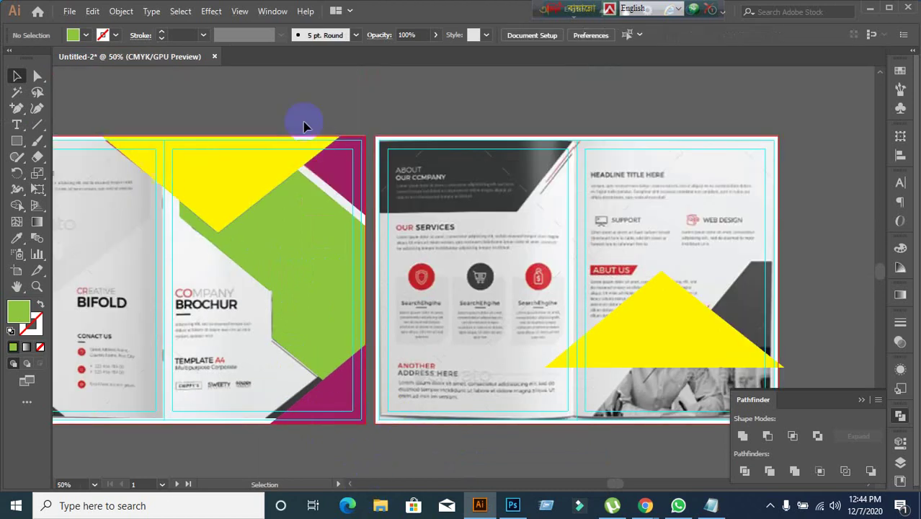
Drag the green and magenta shapes up and right to reveal the reference mockup photo.
click(335, 300)
drag(335, 300, 590, 156)
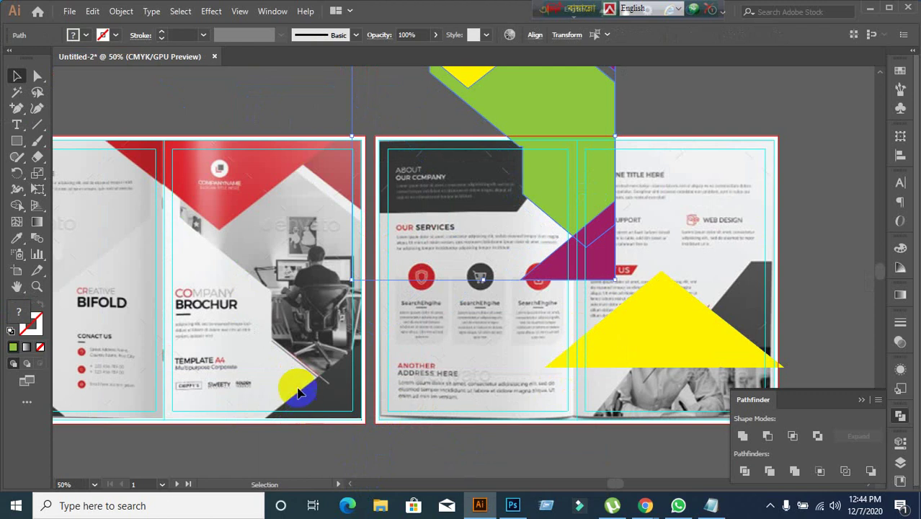
scroll(708, 88, up, 5)
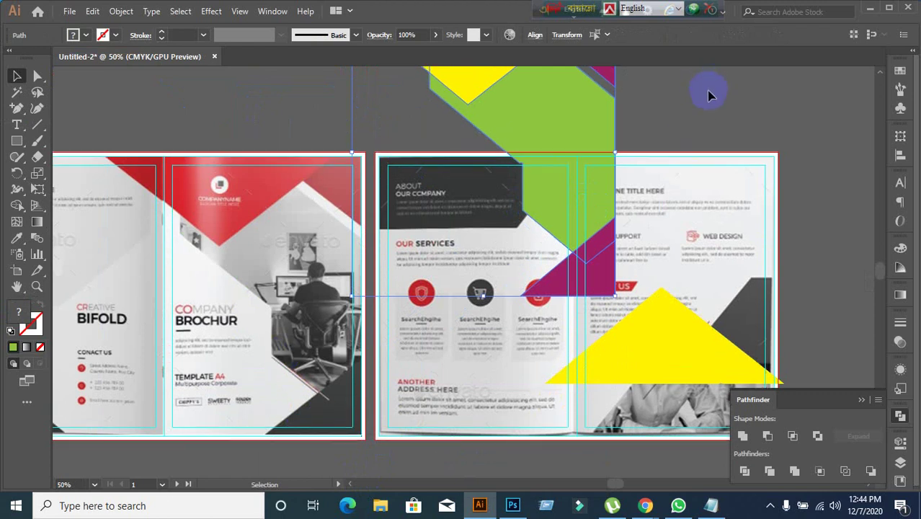
click(717, 116)
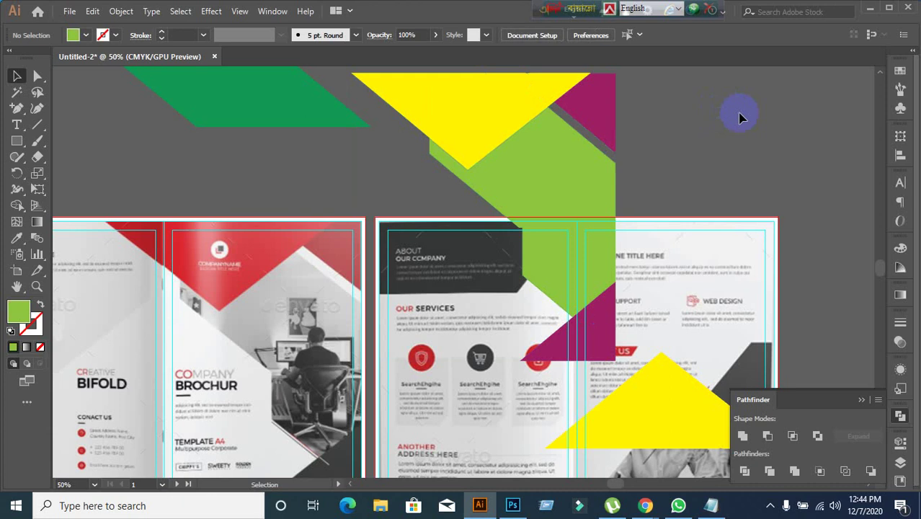
scroll(742, 118, down, 1)
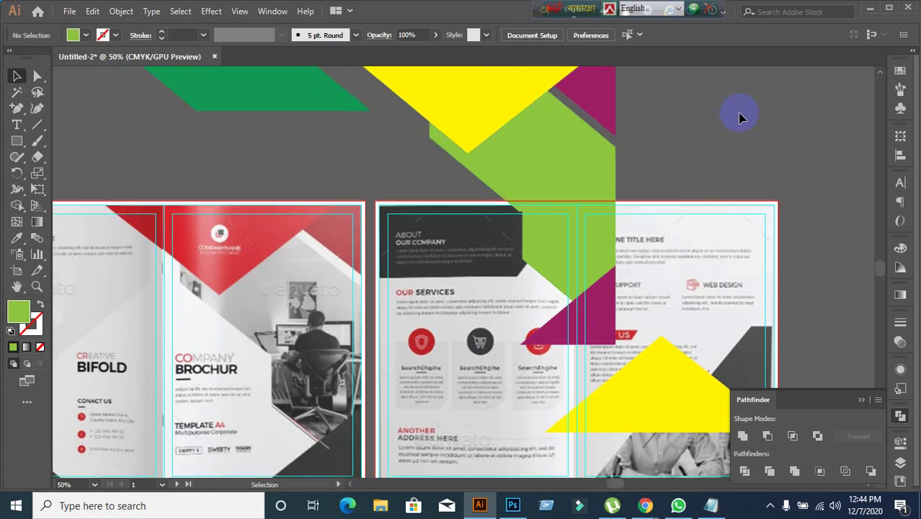
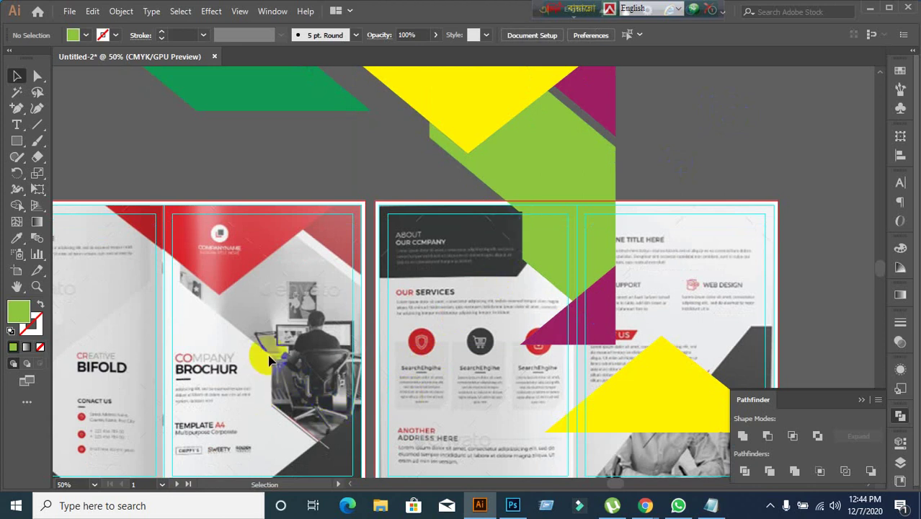
Drag the yellow, lime and magenta shapes onto the left brochure page.
scroll(276, 375, up, 2)
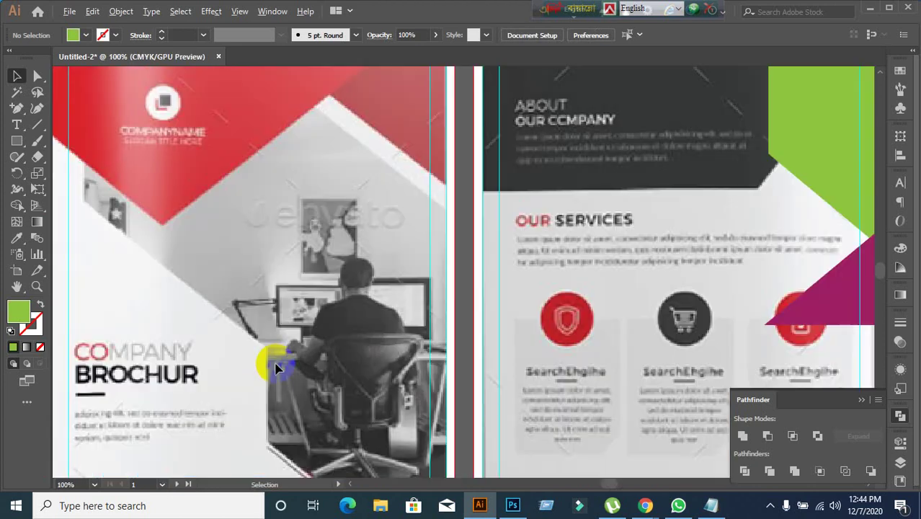
scroll(273, 364, down, 2)
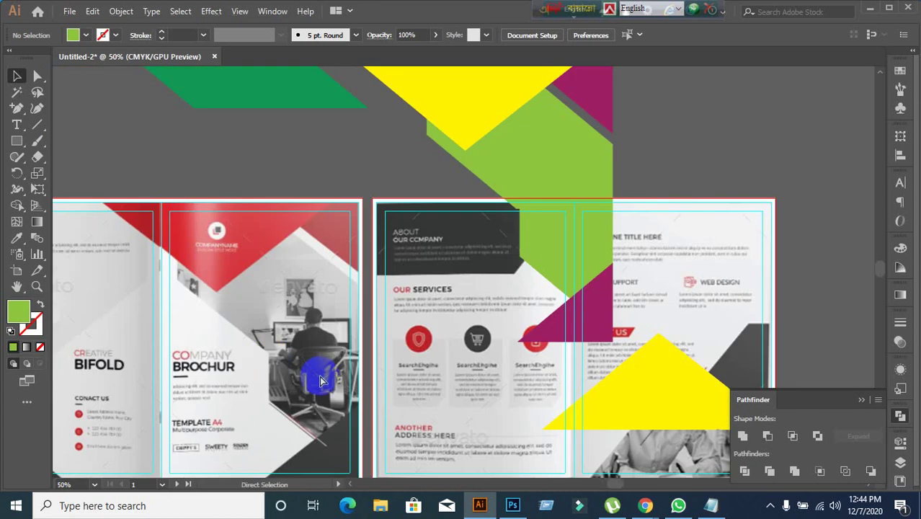
drag(321, 381, 319, 376)
click(469, 140)
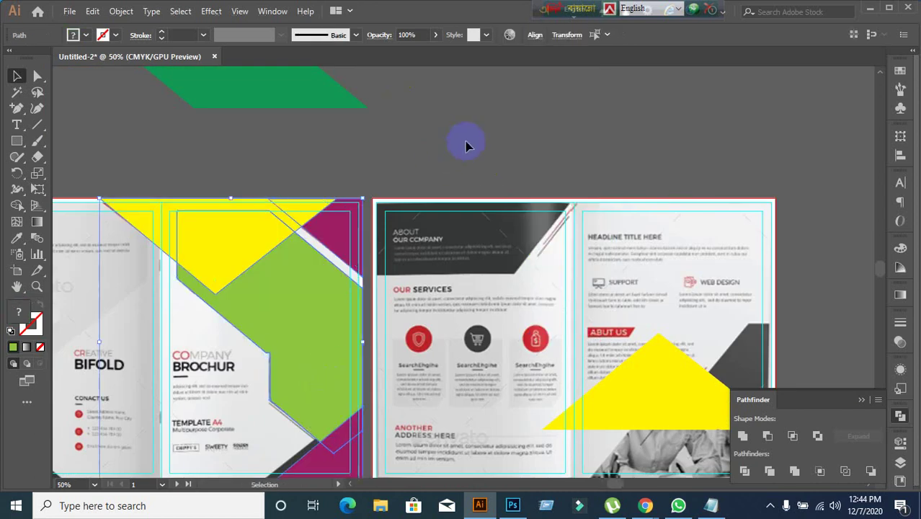
Recolour the lime shape yellow and split it into green and yellow pieces.
click(285, 462)
key(ctrl+z)
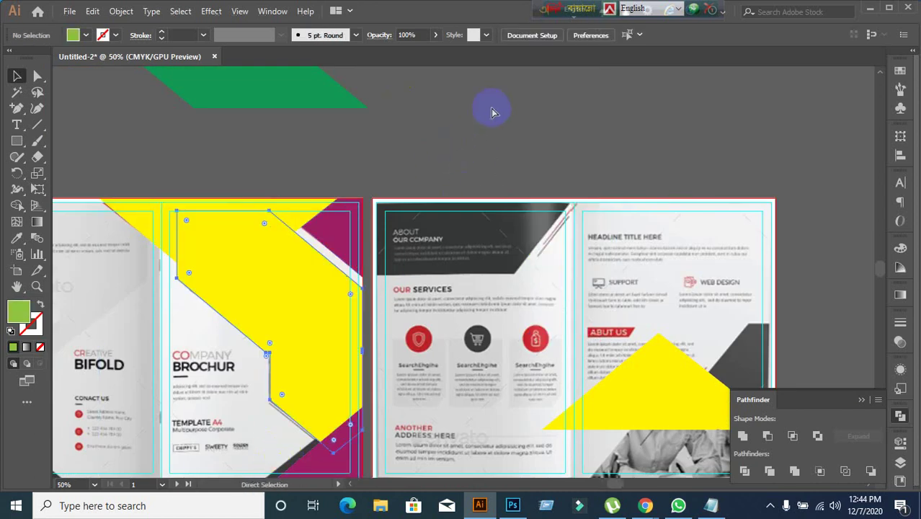
click(288, 437)
key(ctrl+z)
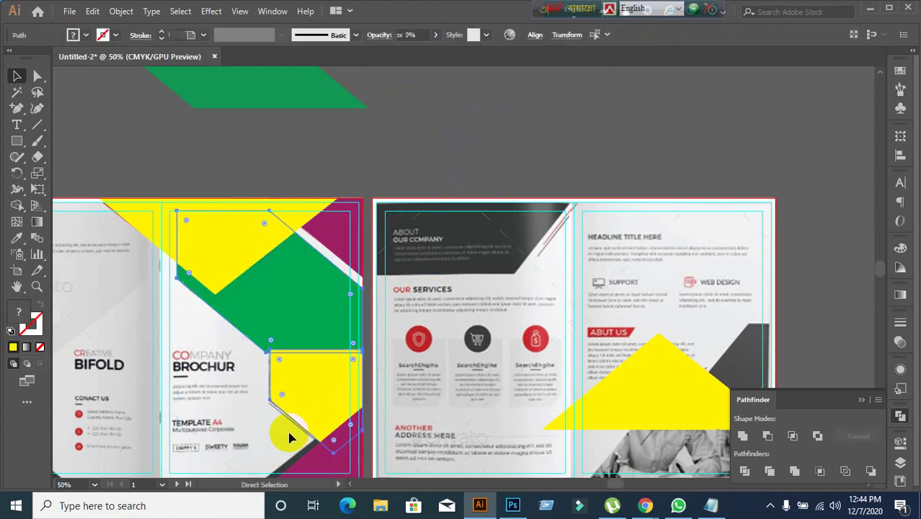
click(456, 152)
scroll(252, 420, up, 1)
scroll(251, 419, up, 2)
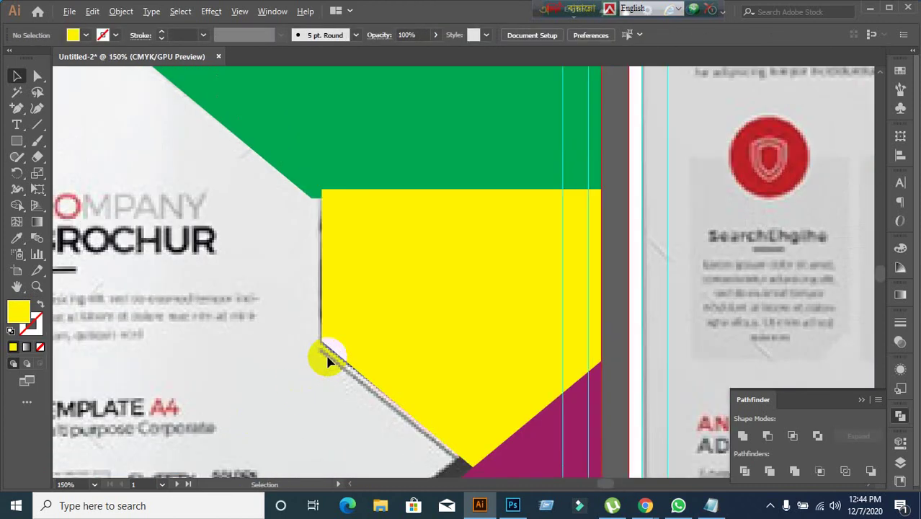
Try shifting the yellow shape's left edge leftward, then undo that move.
click(363, 309)
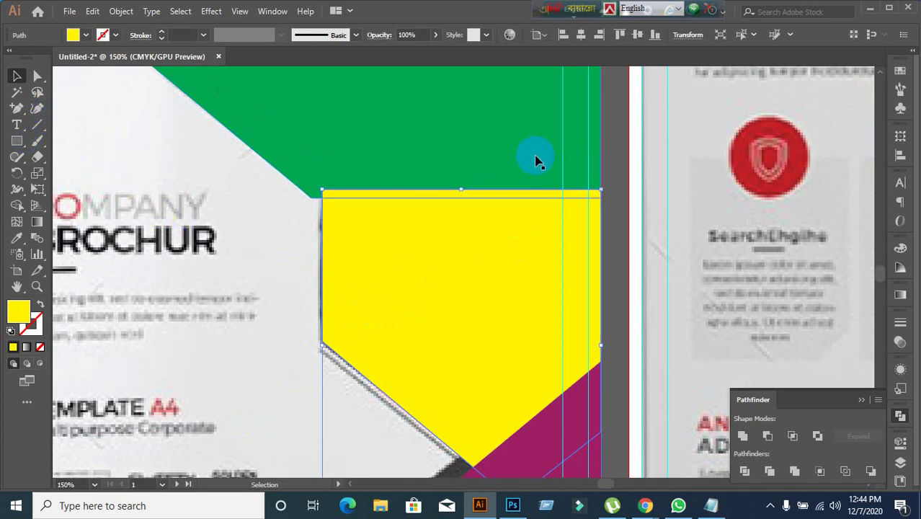
click(609, 157)
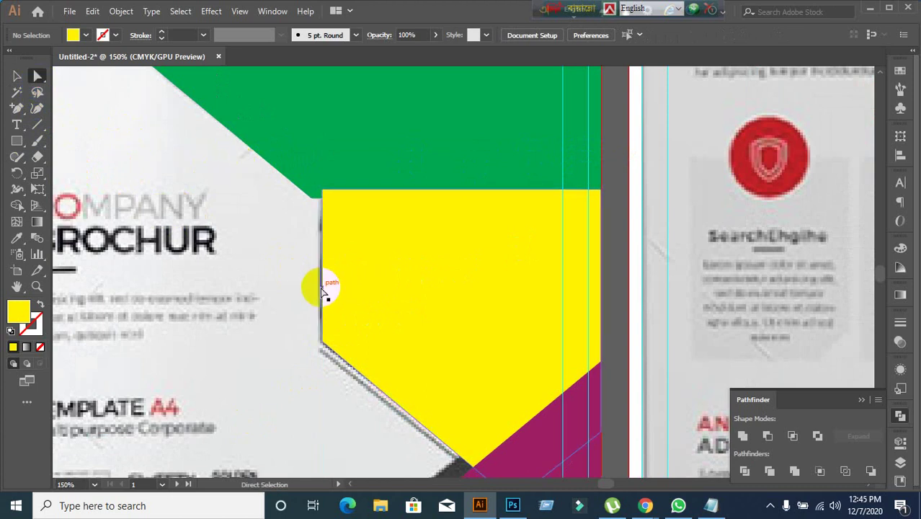
drag(322, 291, 311, 290)
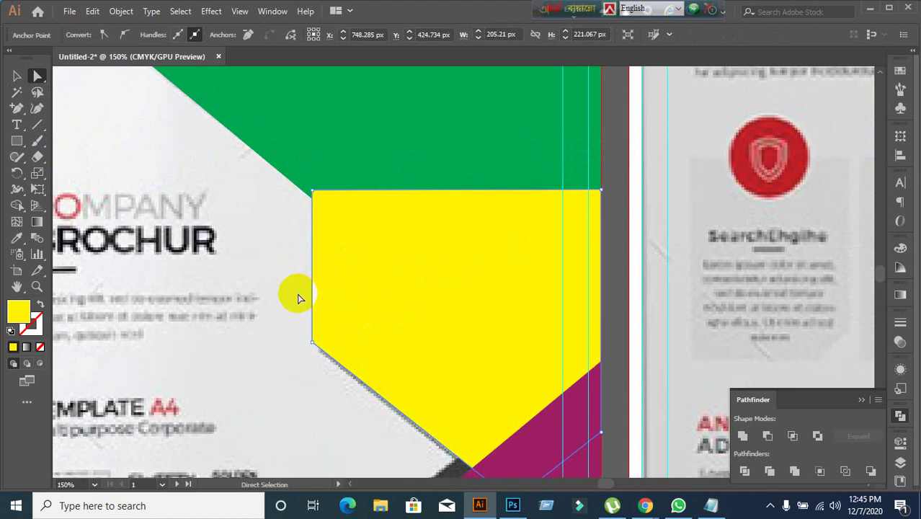
key(ctrl+z)
scroll(386, 383, down, 3)
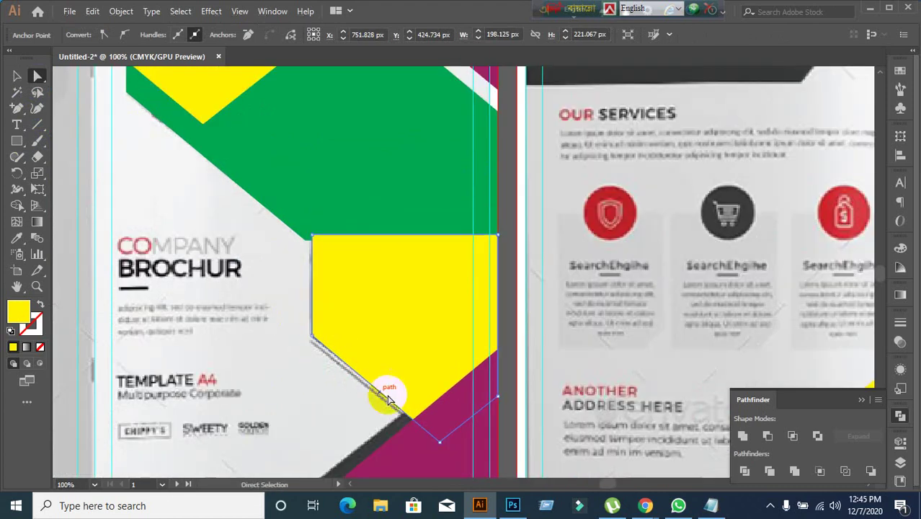
scroll(415, 411, up, 4)
scroll(282, 405, down, 1)
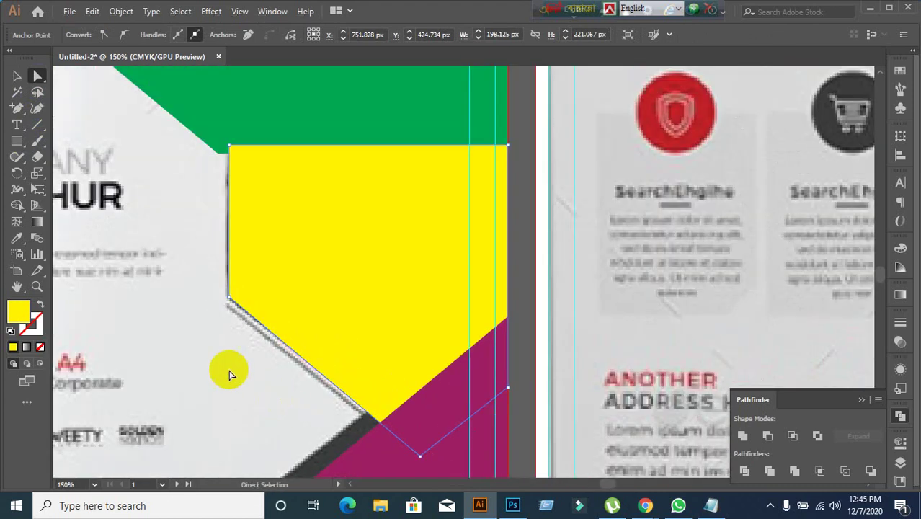
scroll(242, 383, up, 1)
Pull the yellow shape's lower-left anchor up-left and its top-left anchor further left.
click(239, 320)
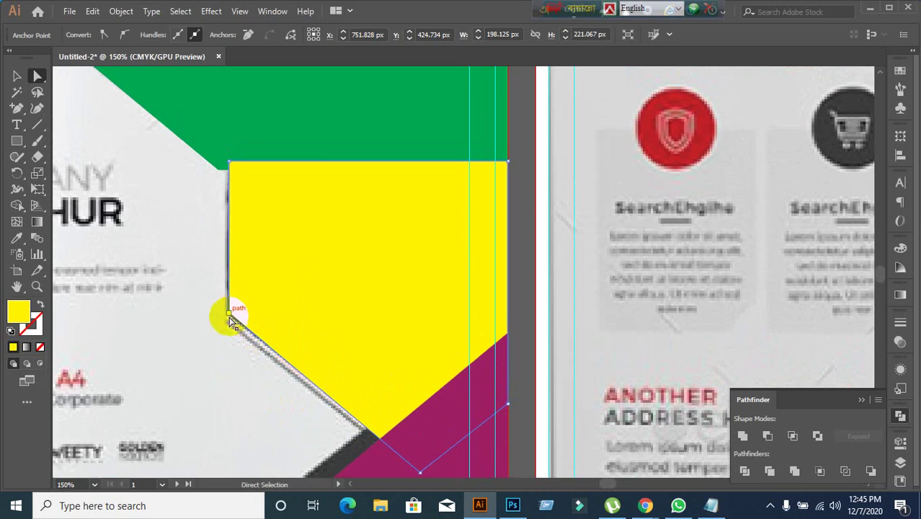
drag(229, 316, 202, 291)
click(230, 162)
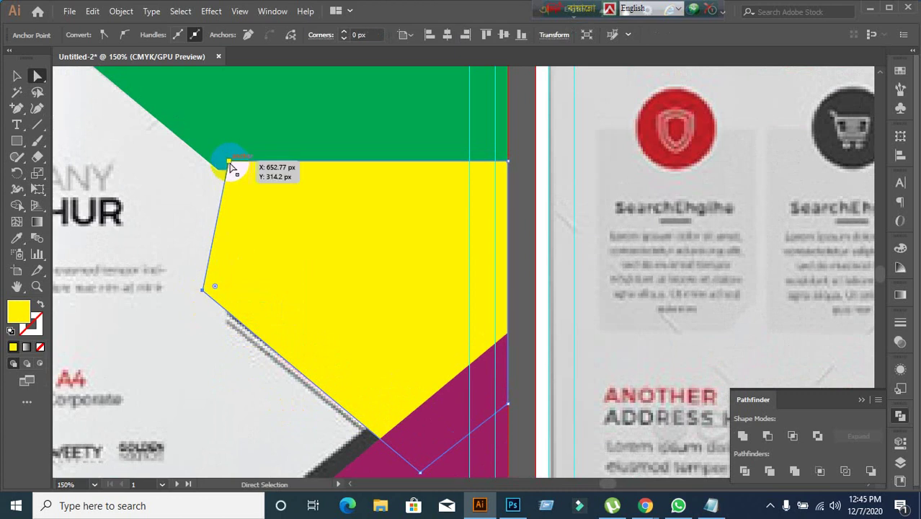
drag(229, 165, 193, 164)
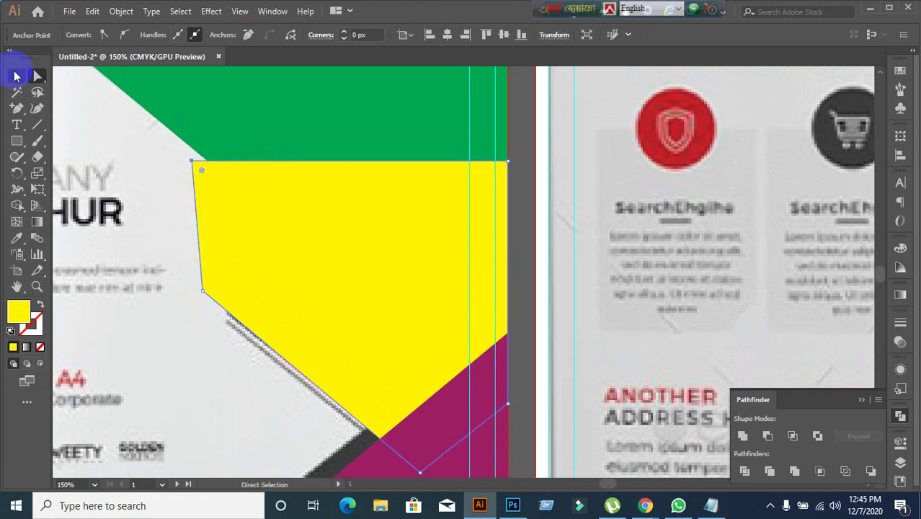
click(16, 76)
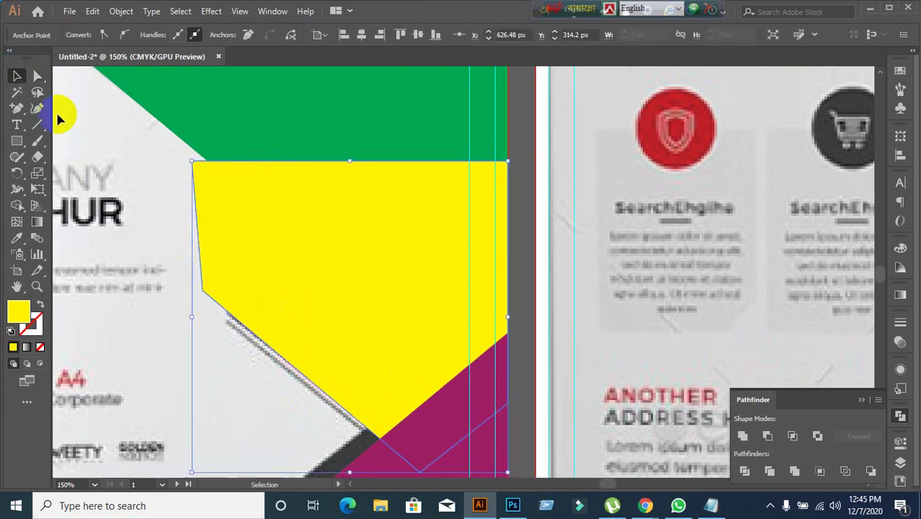
Set the yellow cover shape's opacity to 88% in the Transparency panel.
click(900, 342)
click(853, 336)
text(89)
key(Return)
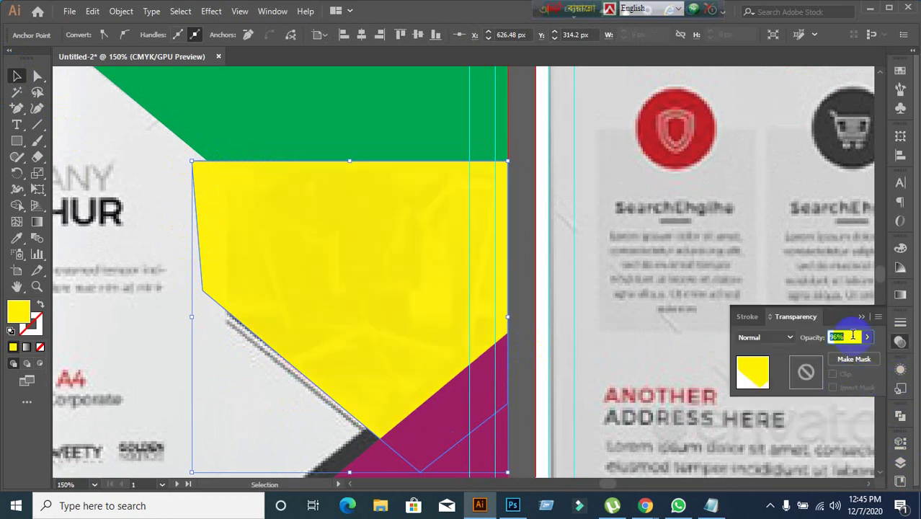
click(525, 336)
Draw a vertical line straight down from the yellow shape's top edge.
scroll(224, 299, up, 1)
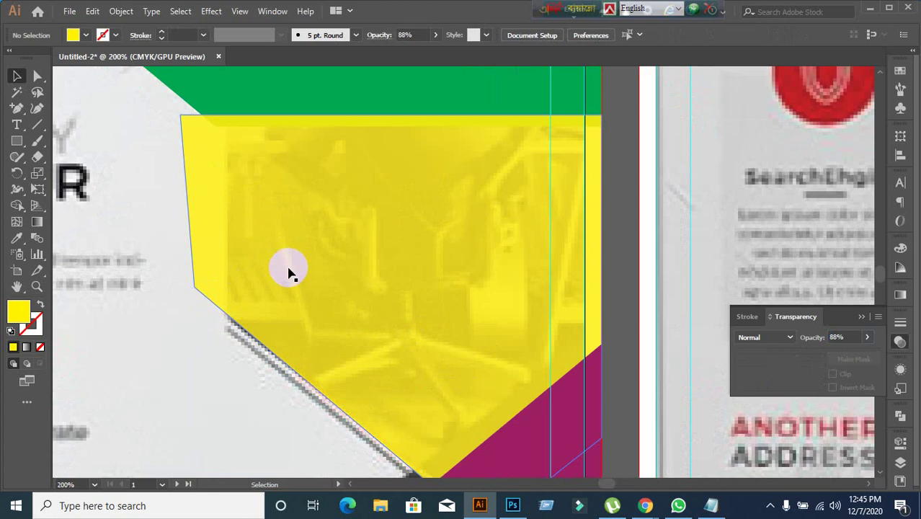
click(38, 128)
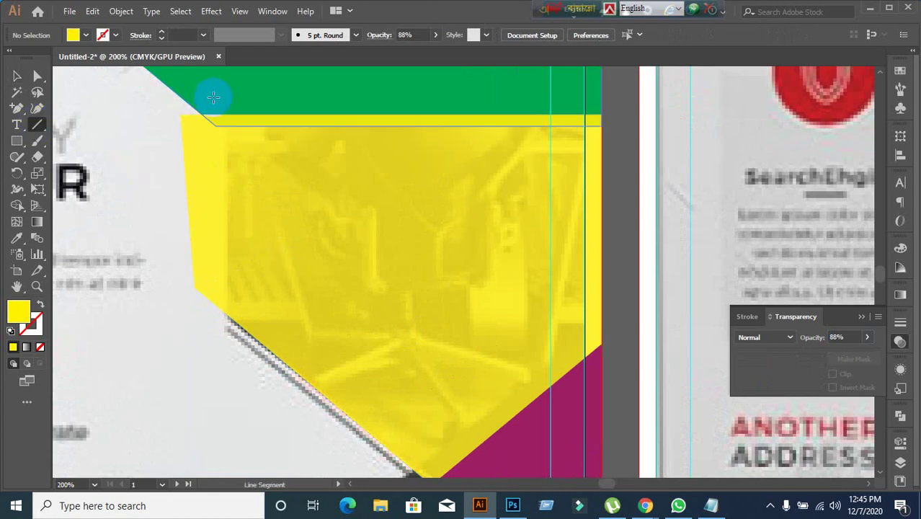
mouse_move(217, 95)
mouse_down()
mouse_move(217, 230)
mouse_move(216, 210)
mouse_up()
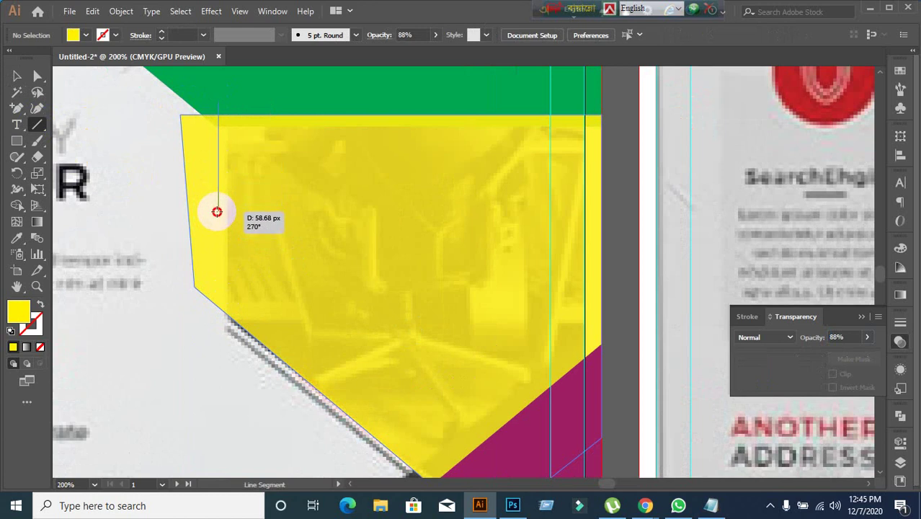
Replace the short line with a long vertical line down through the yellow shape.
drag(216, 212, 213, 216)
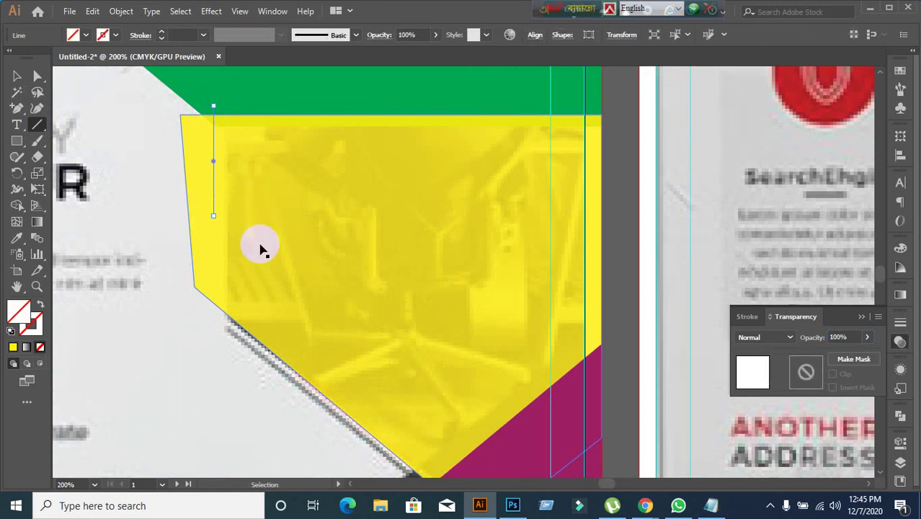
key(ctrl+z)
scroll(214, 128, up, 4)
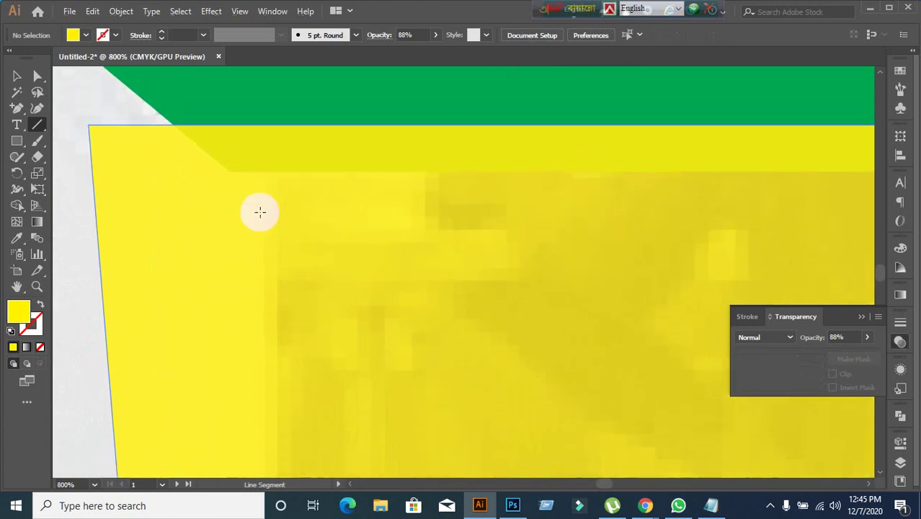
scroll(226, 113, up, 1)
drag(227, 114, 235, 303)
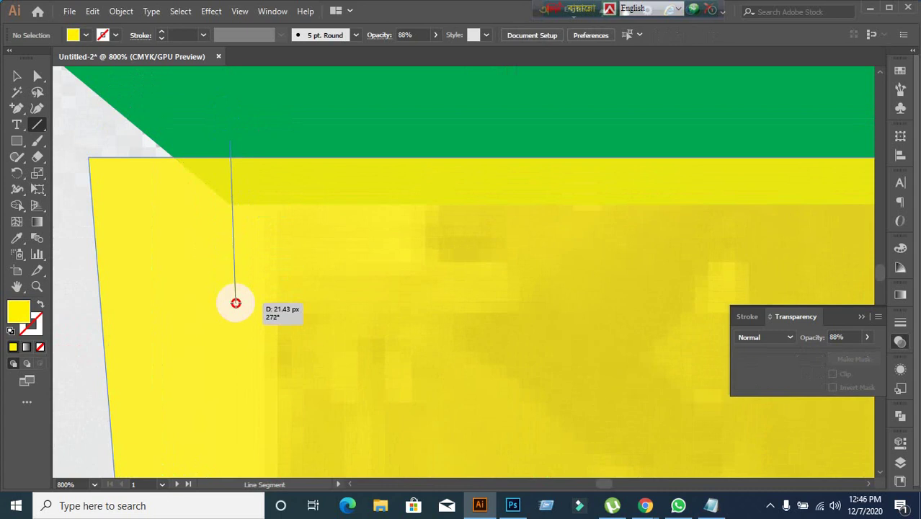
drag(236, 303, 258, 421)
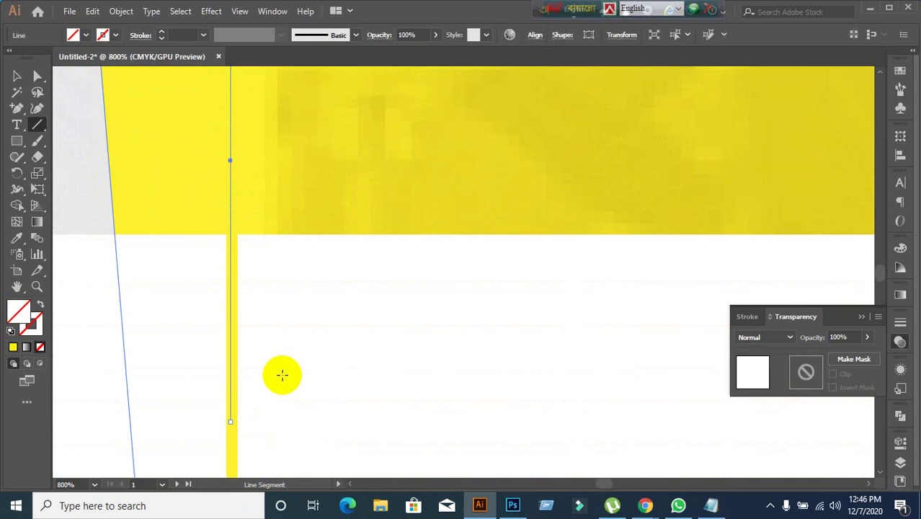
Extend the vertical line's bottom end past the yellow shape's lower edge.
scroll(298, 344, down, 3)
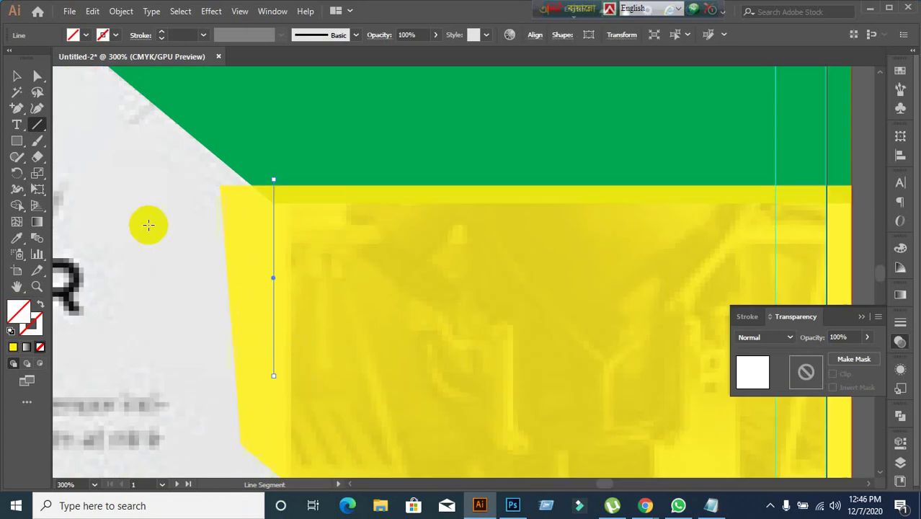
click(16, 77)
click(381, 394)
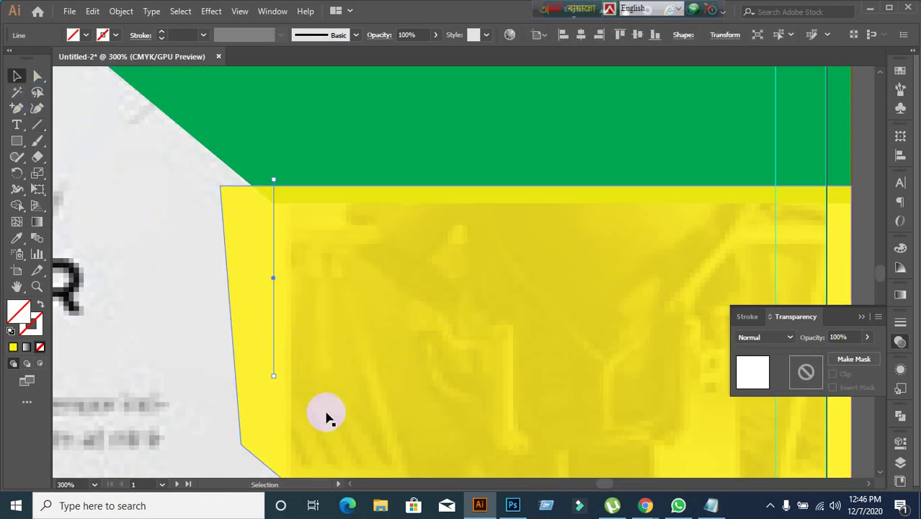
click(276, 379)
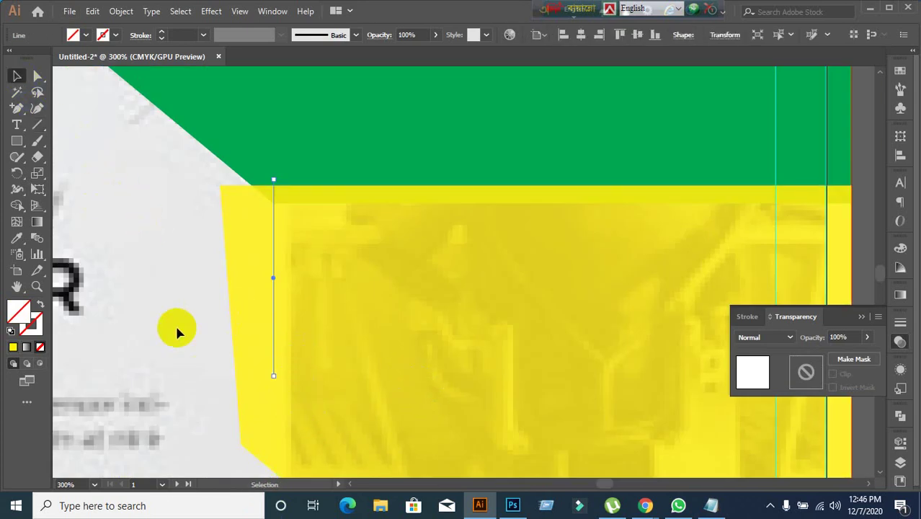
click(38, 77)
click(273, 375)
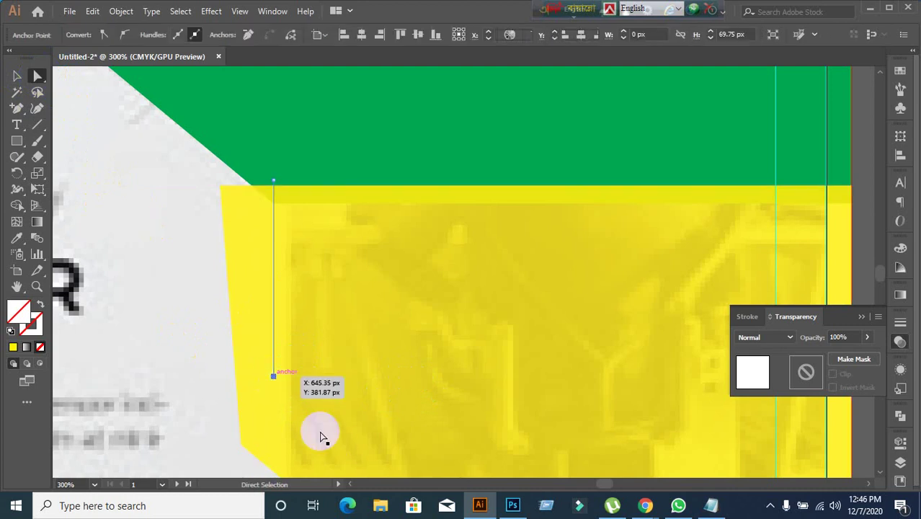
scroll(320, 436, down, 3)
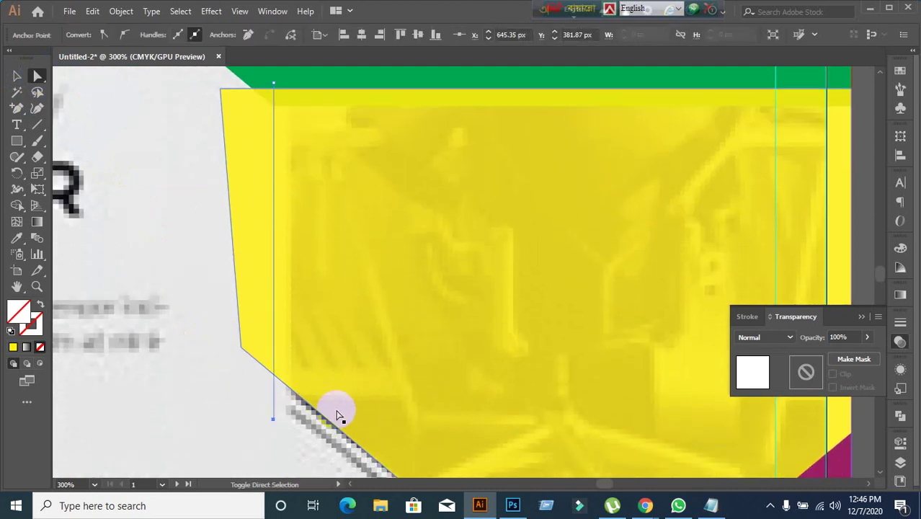
click(264, 305)
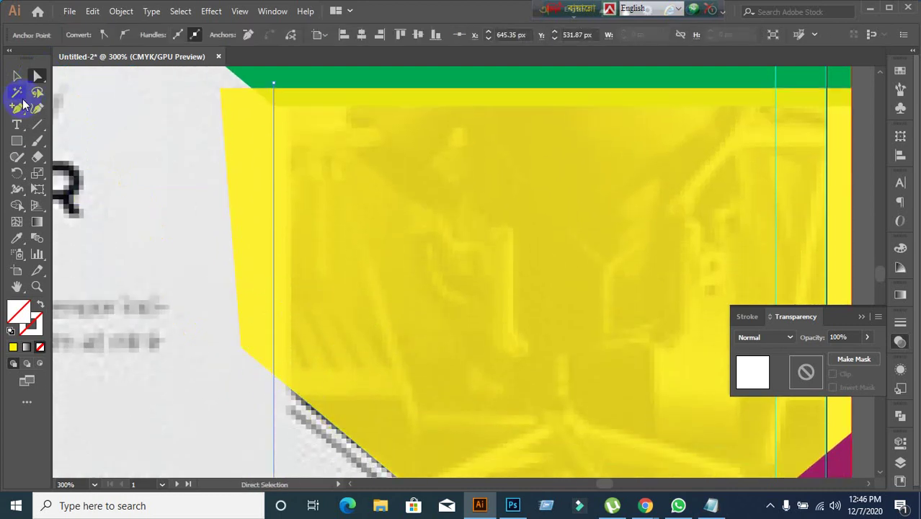
Divide the yellow shape along the line with Pathfinder.
click(16, 79)
click(433, 211)
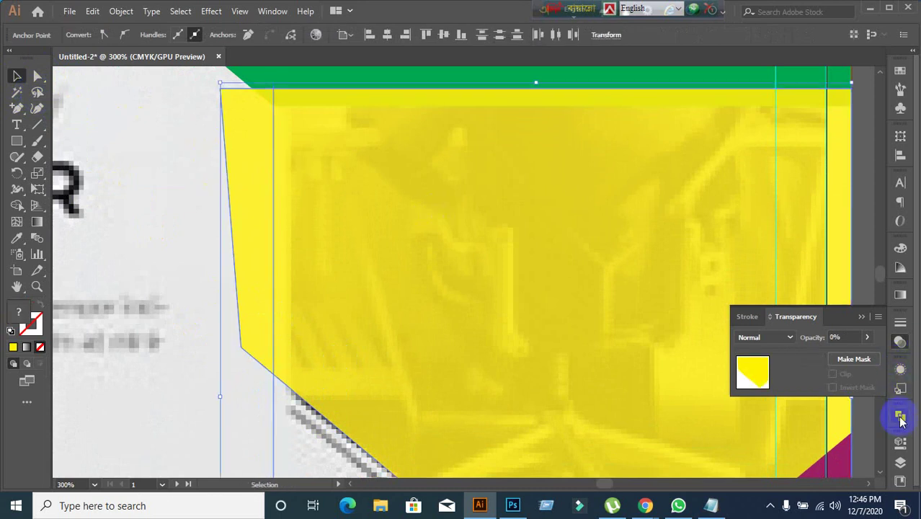
click(900, 418)
click(744, 471)
Ungroup the divided pieces and delete the leftover yellow sliver on the left.
right_click(362, 229)
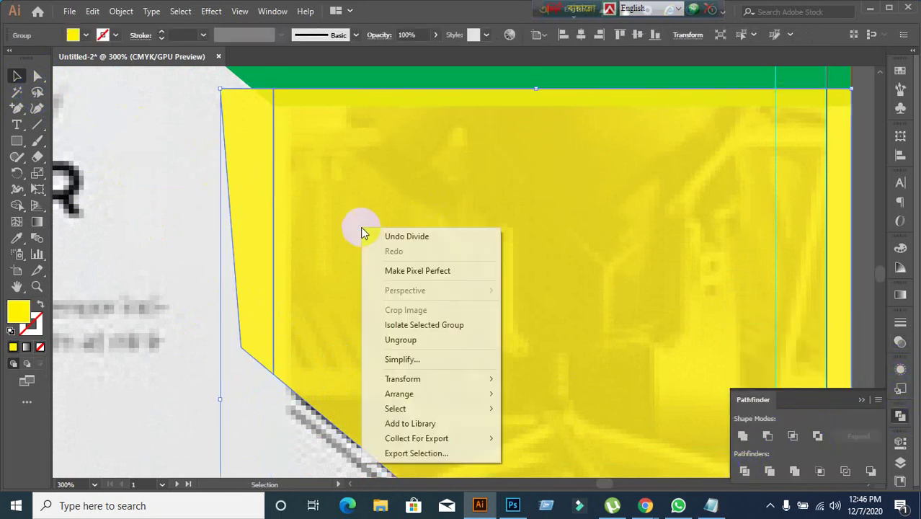
click(400, 339)
click(151, 197)
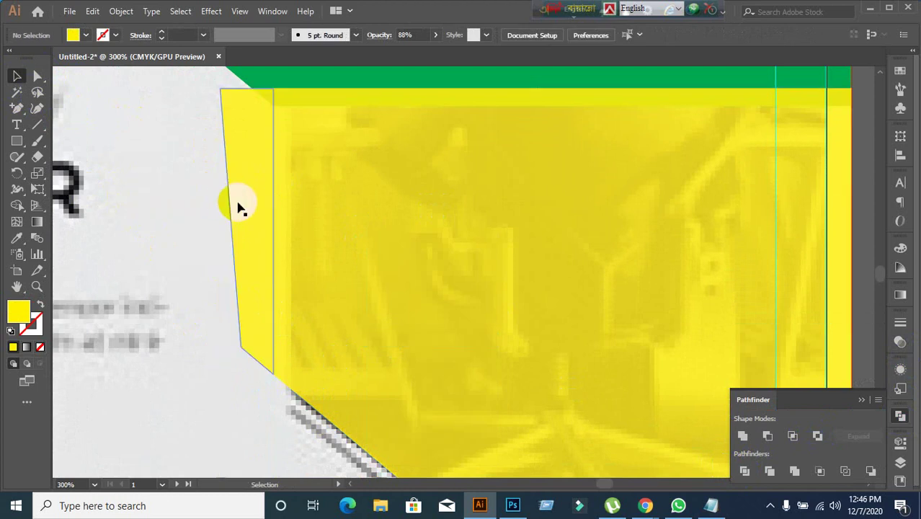
click(238, 209)
key(Delete)
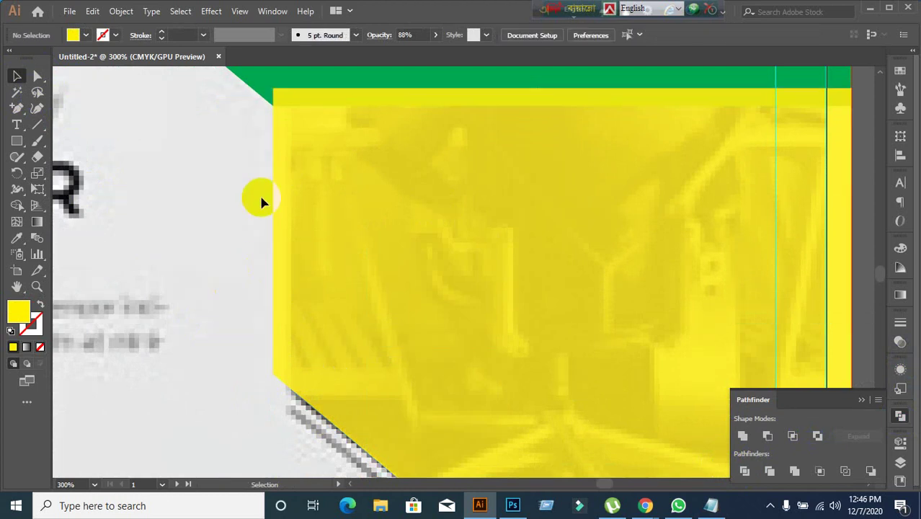
scroll(260, 199, down, 3)
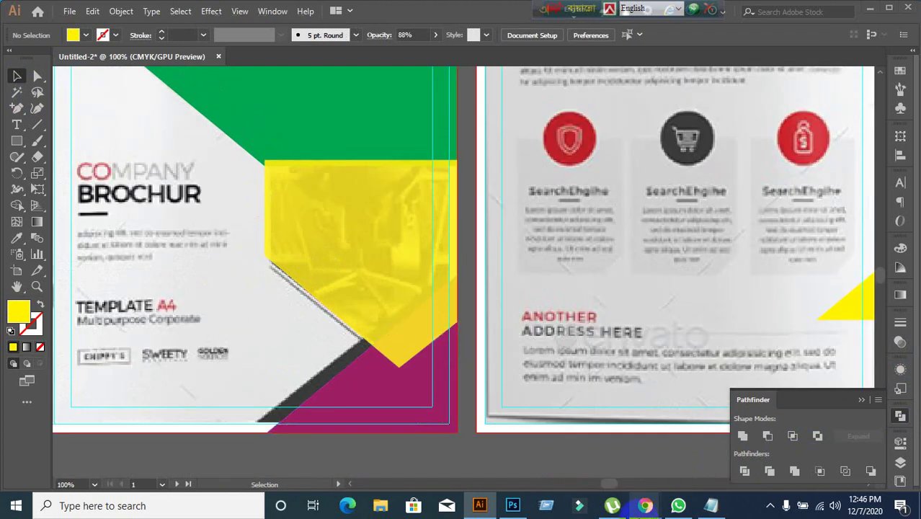
click(645, 505)
click(42, 12)
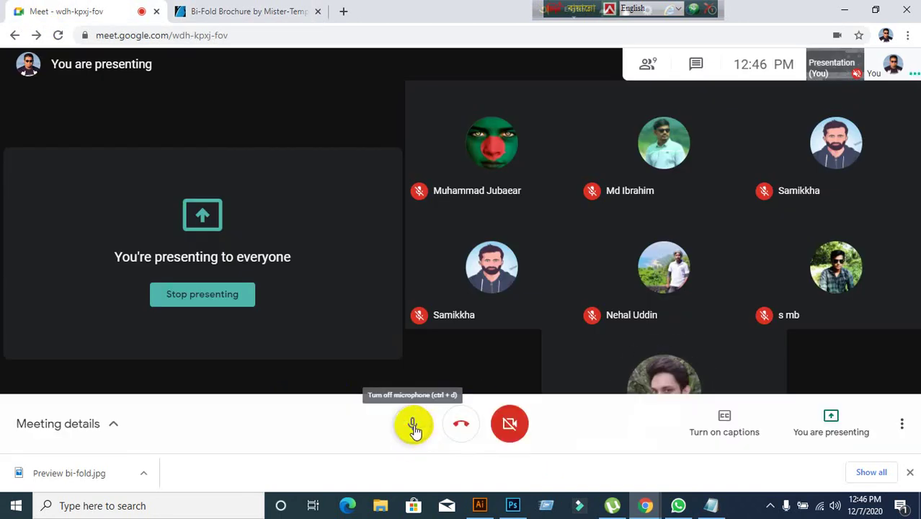
Mute the Google Meet microphone, toggle it again, and return to the Illustrator brochure.
click(414, 428)
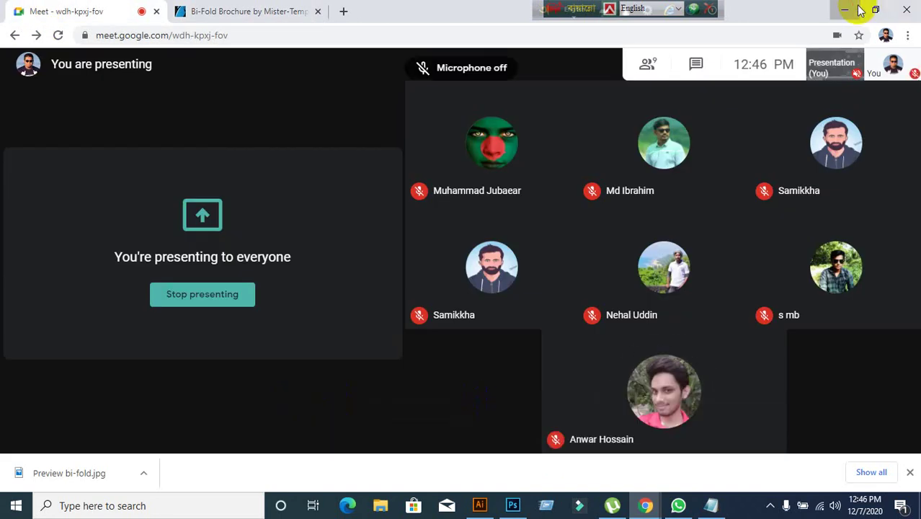
click(845, 9)
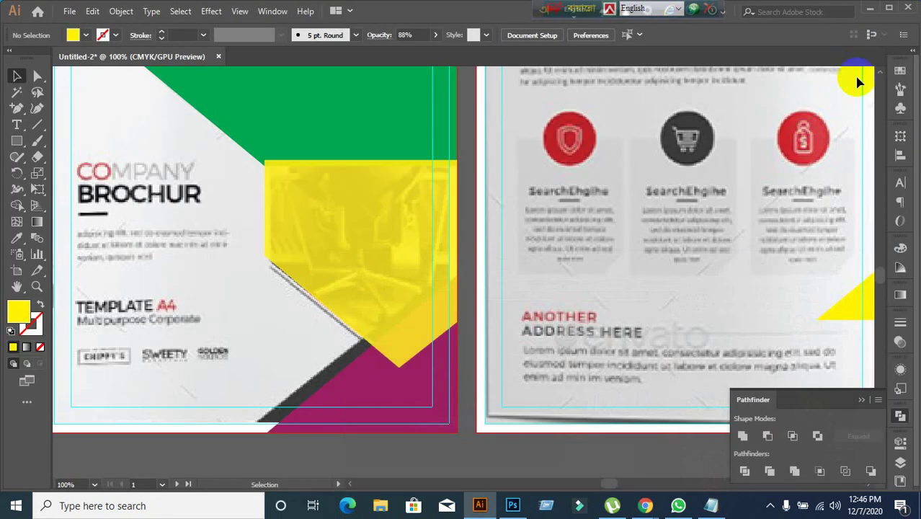
click(871, 10)
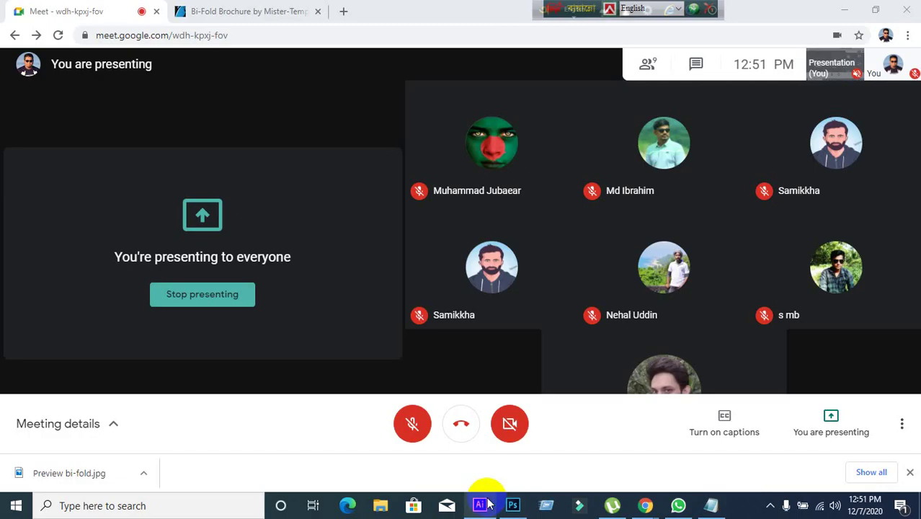
click(478, 505)
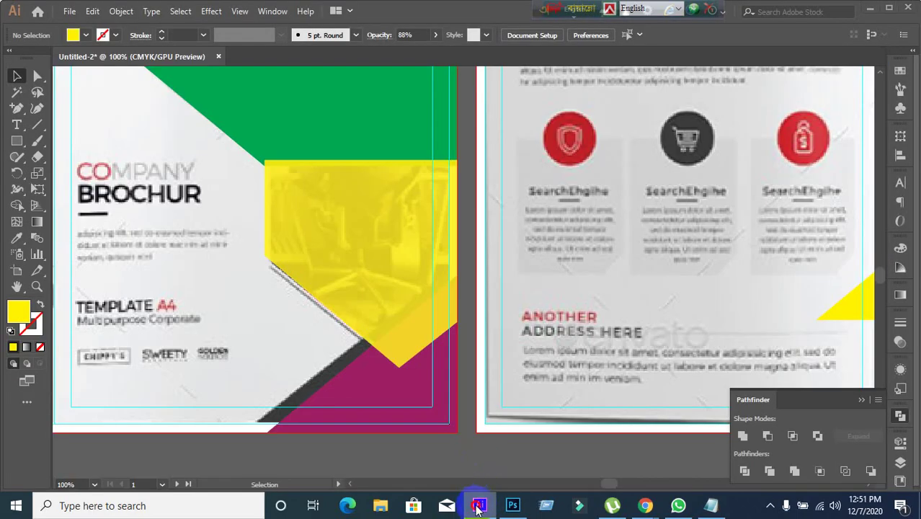
click(479, 506)
click(413, 427)
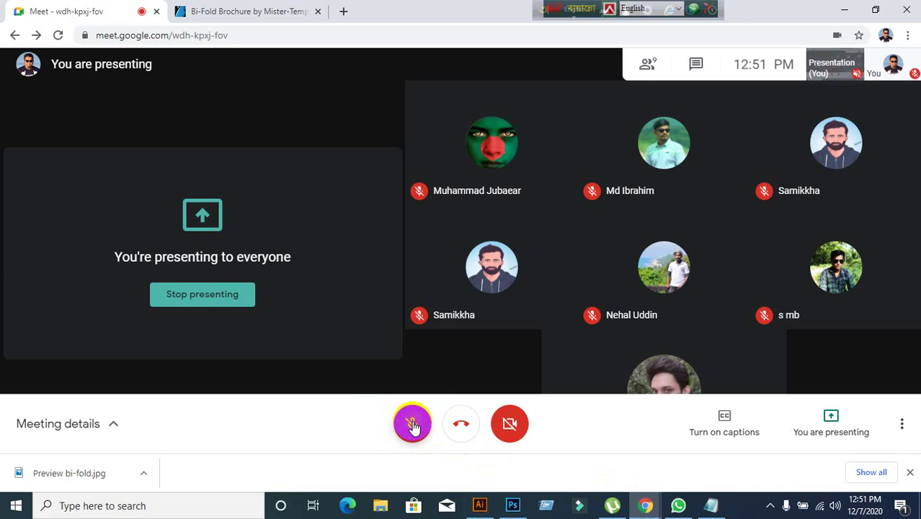
click(476, 501)
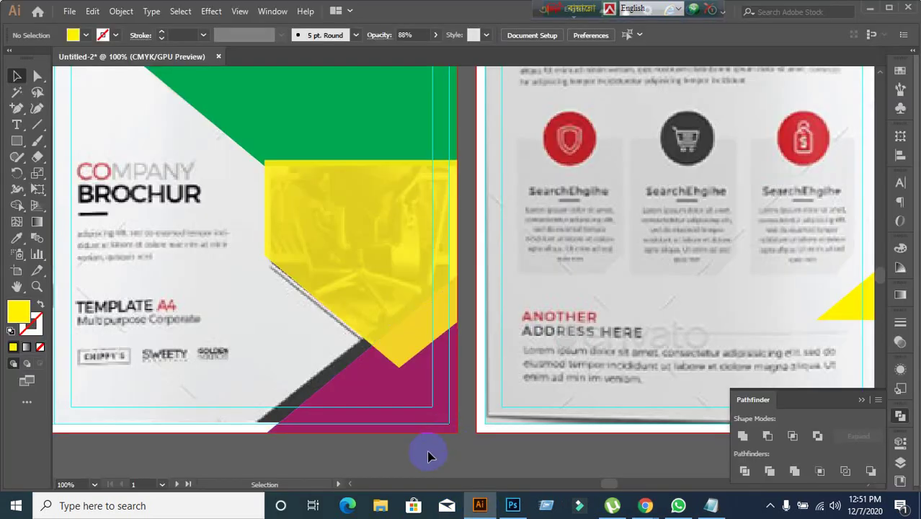
Try 10% opacity on the yellow cover shape, undo, then set it to 100%.
scroll(428, 455, down, 1)
scroll(335, 404, up, 2)
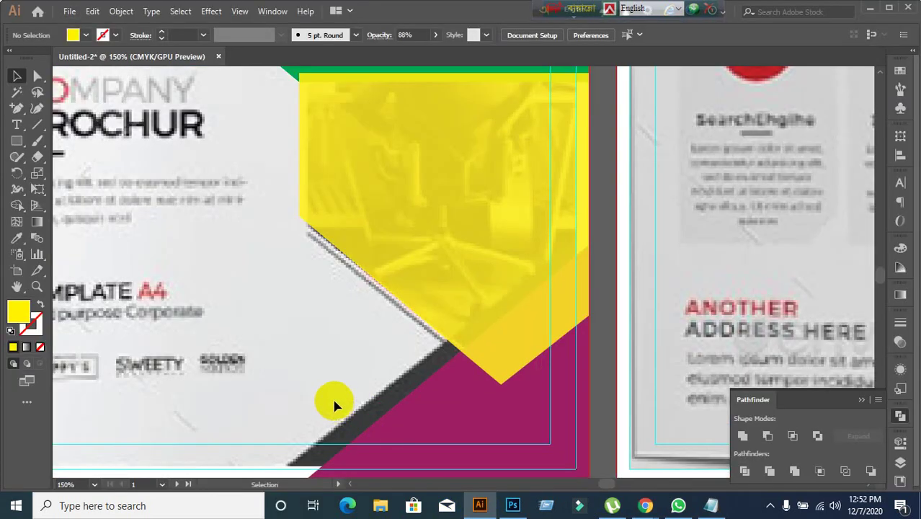
scroll(335, 286, up, 1)
scroll(335, 285, up, 3)
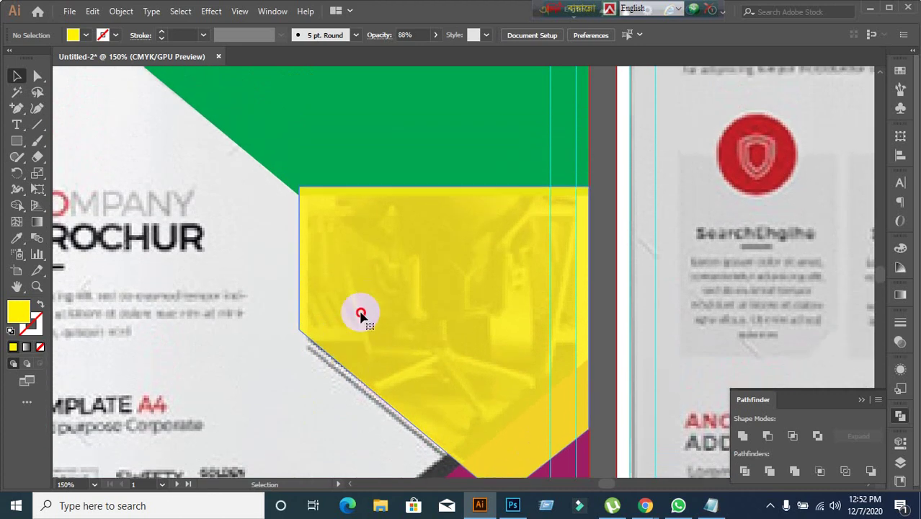
click(359, 308)
scroll(348, 250, down, 2)
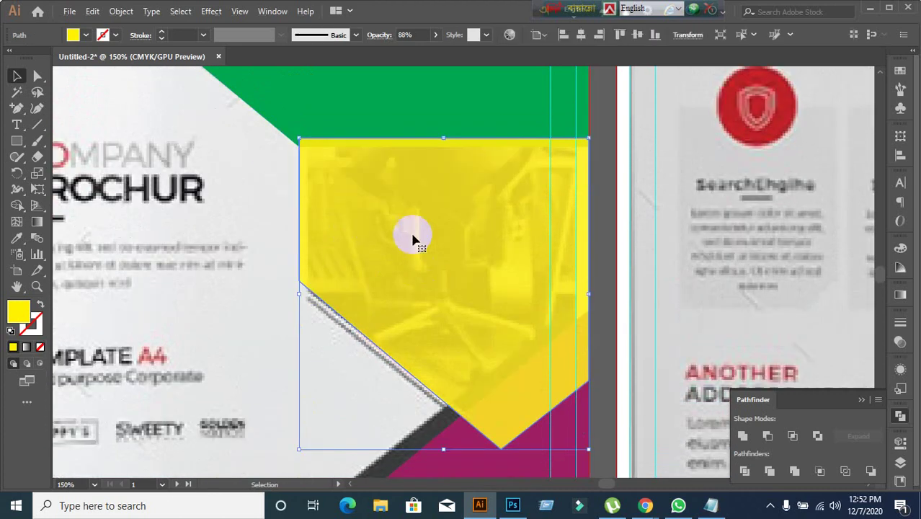
click(901, 342)
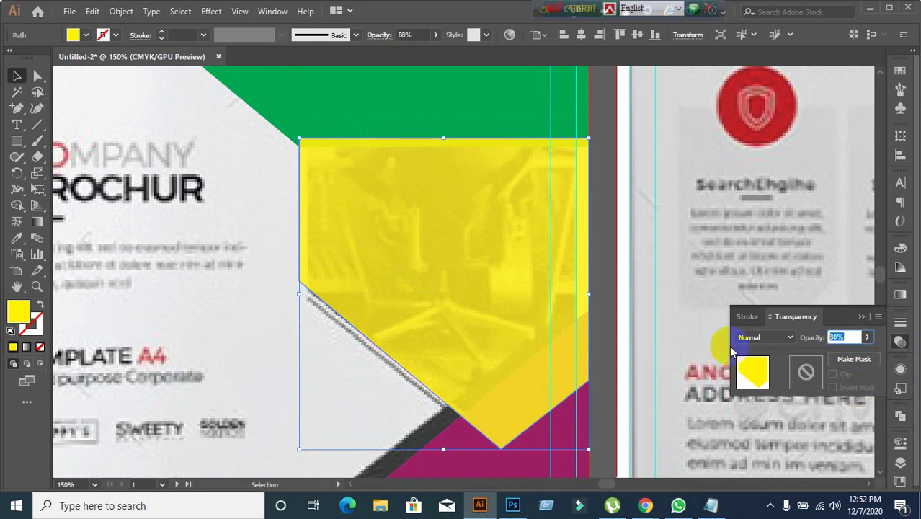
text(10)
key(Return)
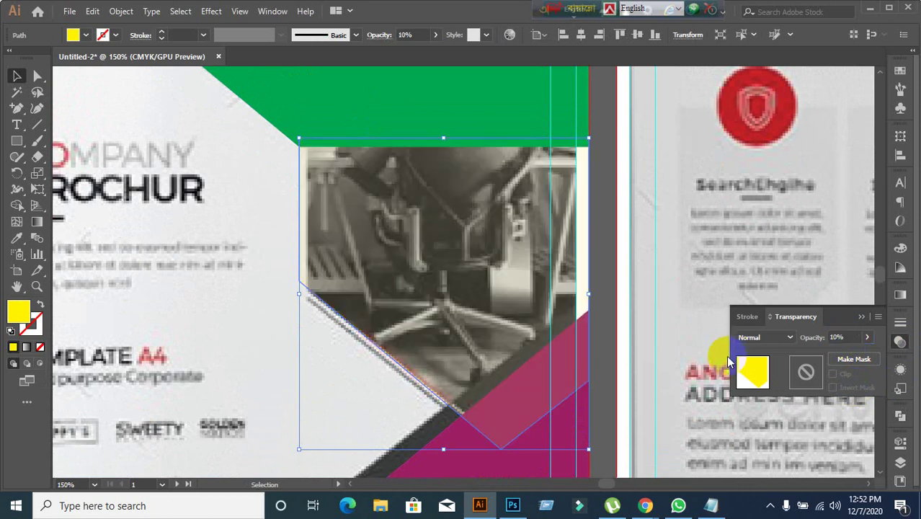
key(ctrl+z)
click(813, 342)
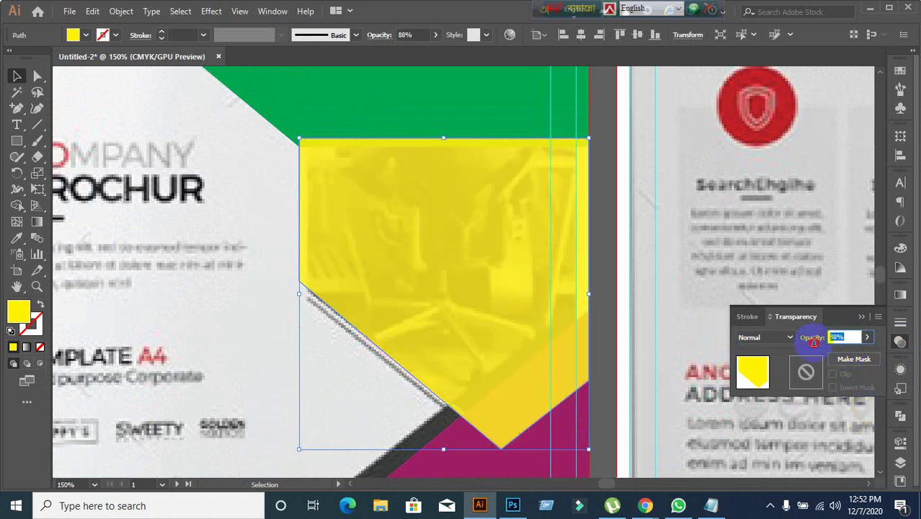
text(100)
key(Return)
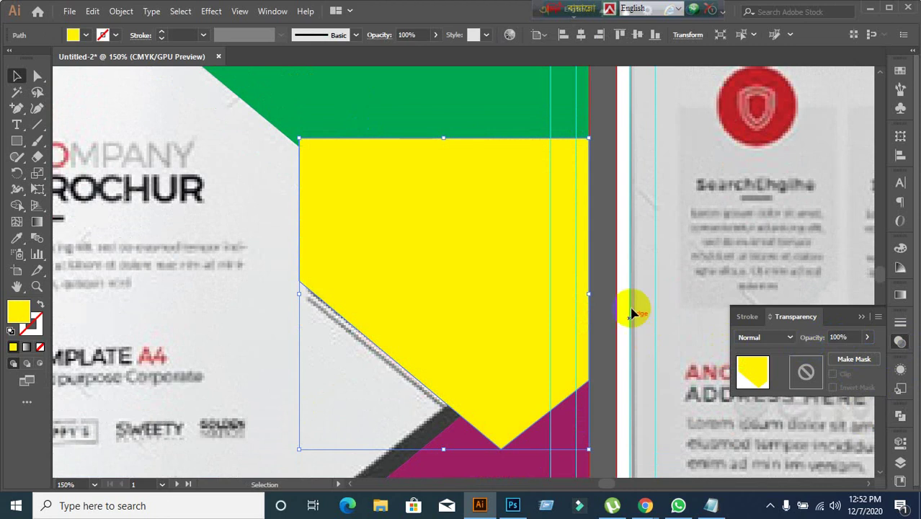
Select the yellow shape together with the green shape.
click(602, 262)
click(514, 294)
scroll(379, 263, up, 3)
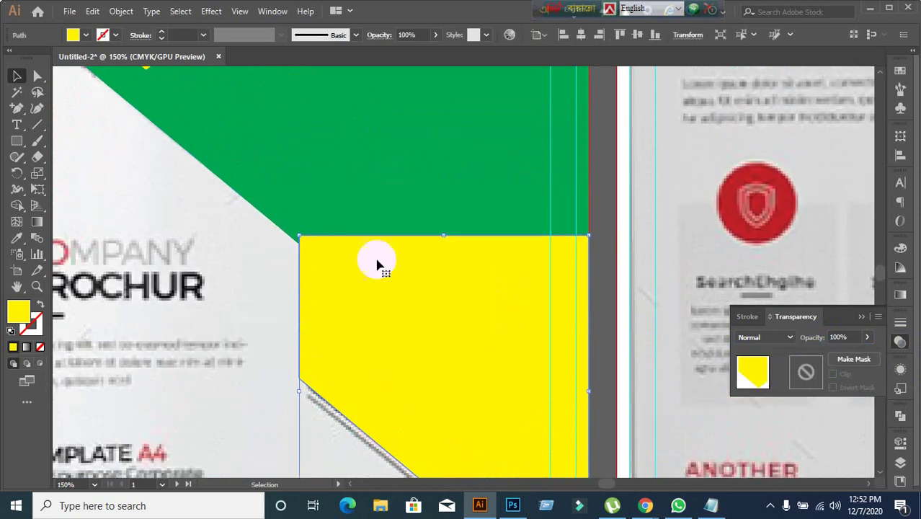
shift+click(339, 199)
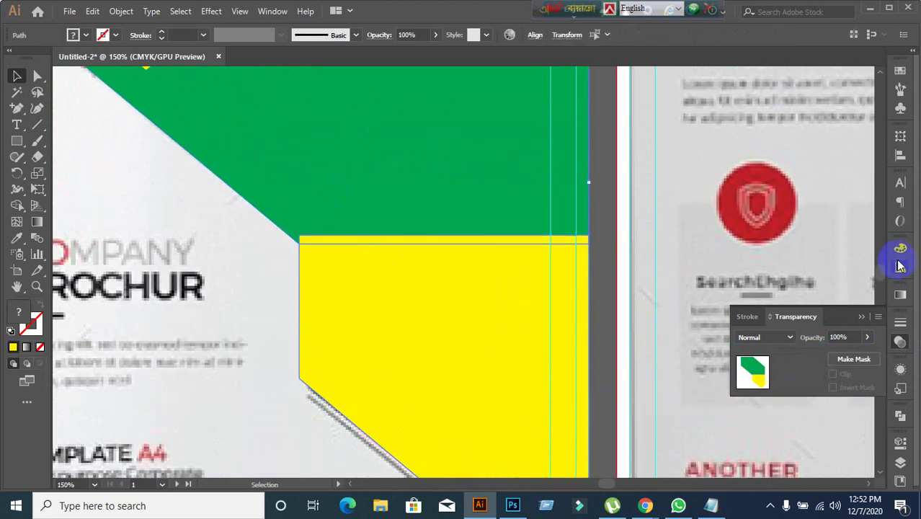
Unite the green and yellow shapes with Pathfinder and fill the result with green.
click(899, 421)
click(741, 438)
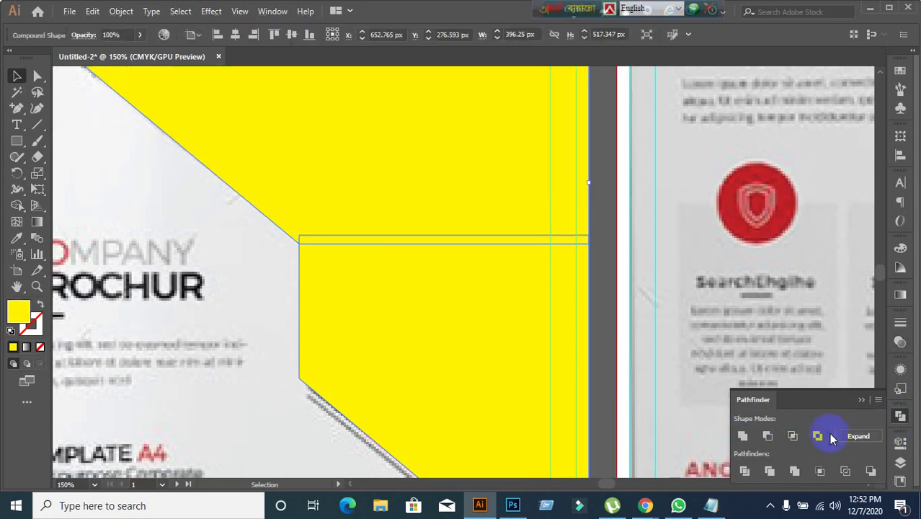
scroll(569, 383, down, 2)
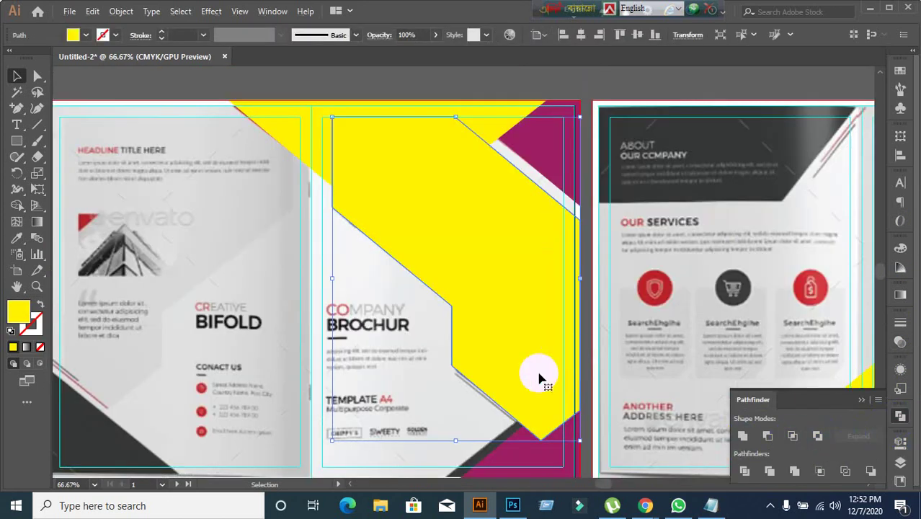
click(87, 36)
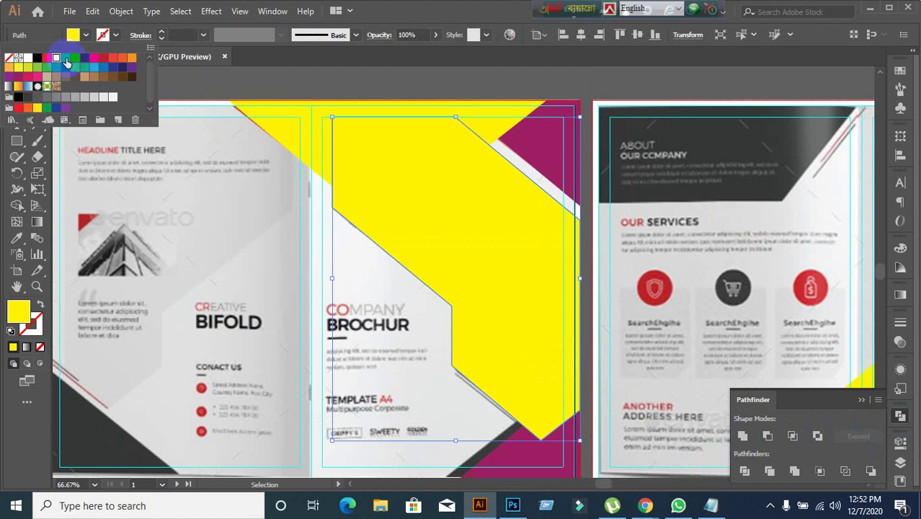
click(66, 58)
click(522, 97)
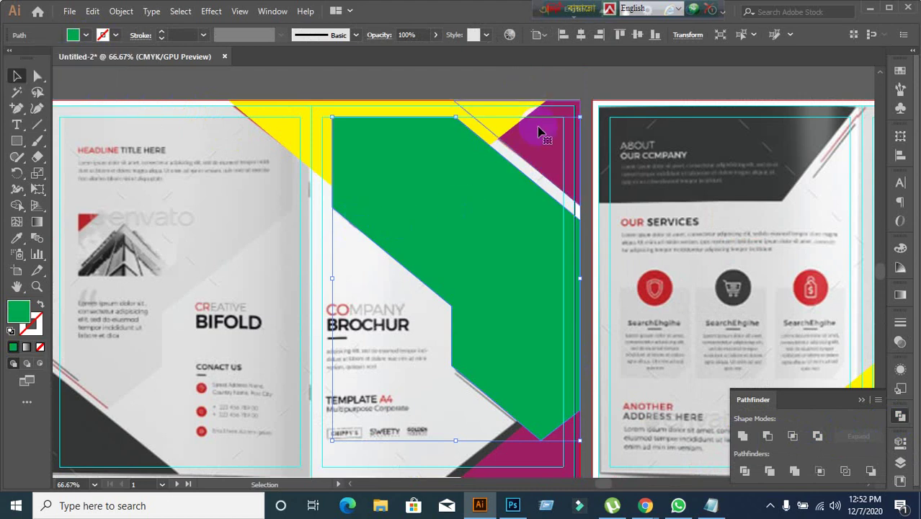
scroll(553, 377, down, 2)
scroll(553, 397, up, 1)
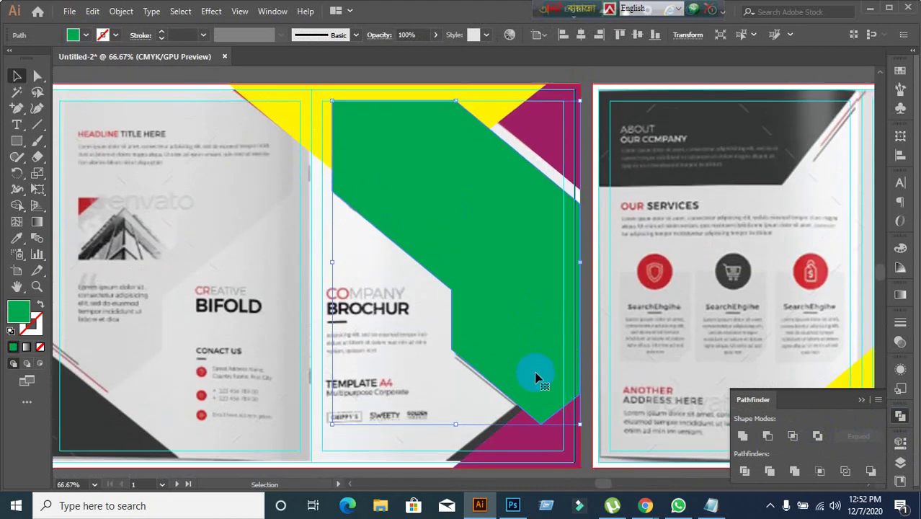
scroll(536, 378, down, 3)
scroll(532, 418, up, 2)
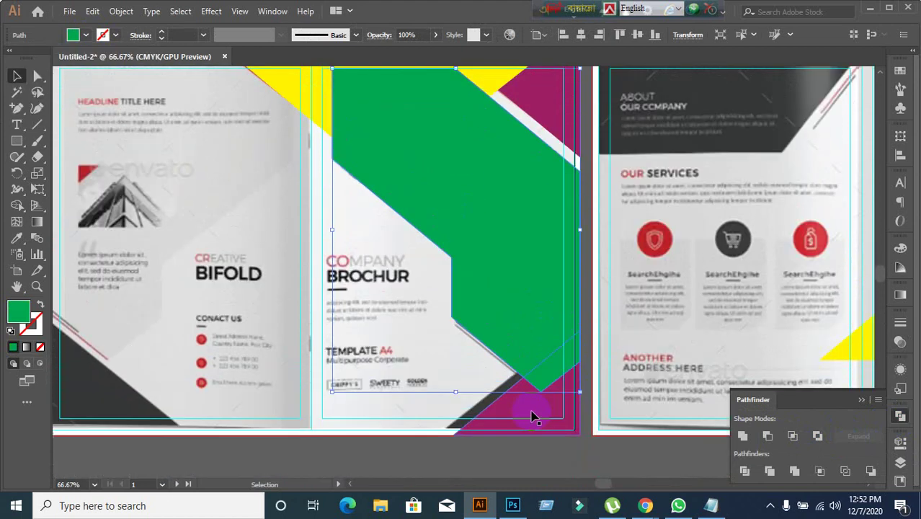
Send the green shape backward three times so it sits behind the yellow and magenta shapes.
right_click(483, 261)
mouse_move(519, 423)
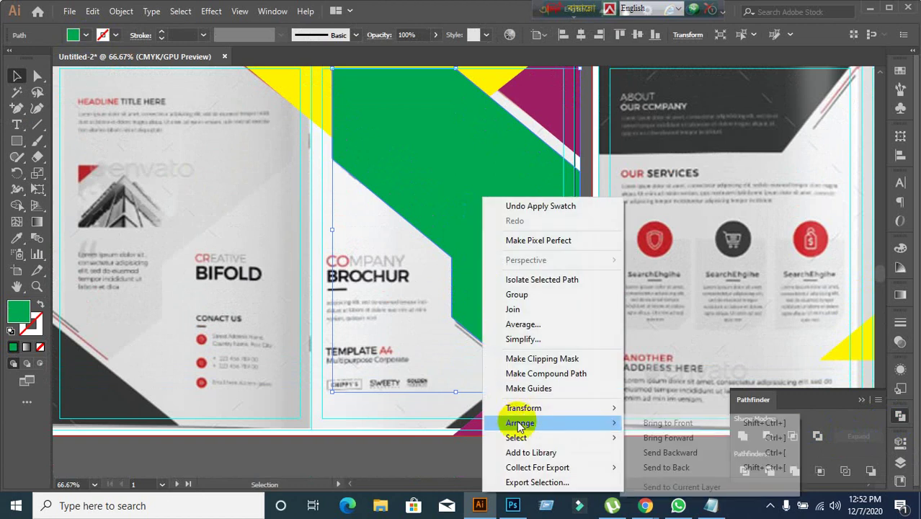
click(685, 450)
right_click(479, 267)
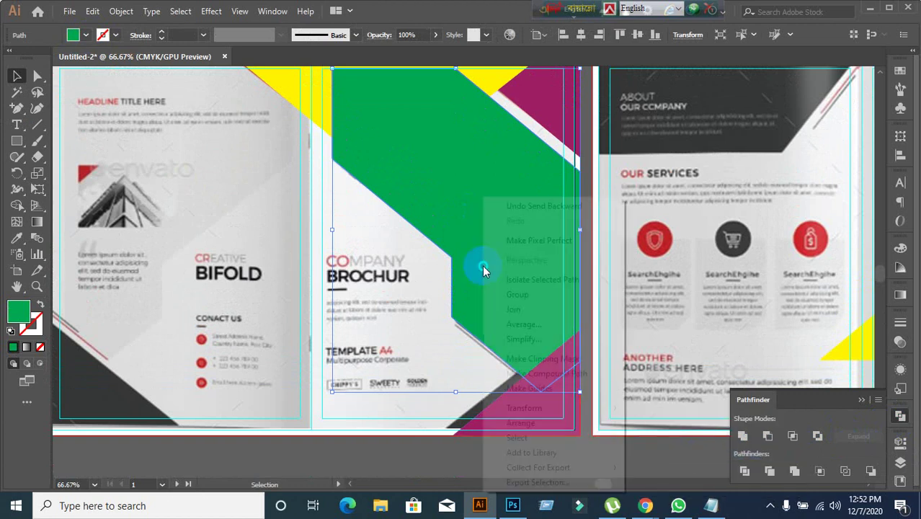
mouse_move(609, 422)
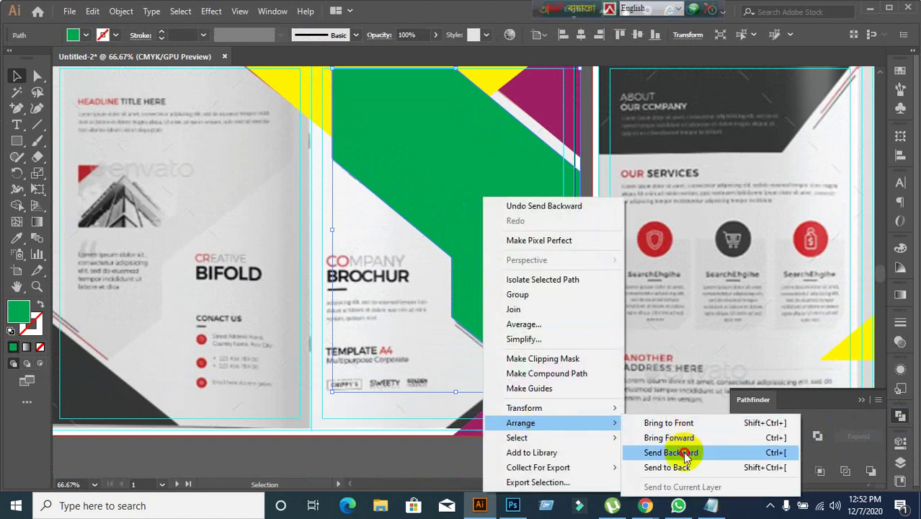
click(685, 450)
right_click(469, 200)
mouse_move(539, 423)
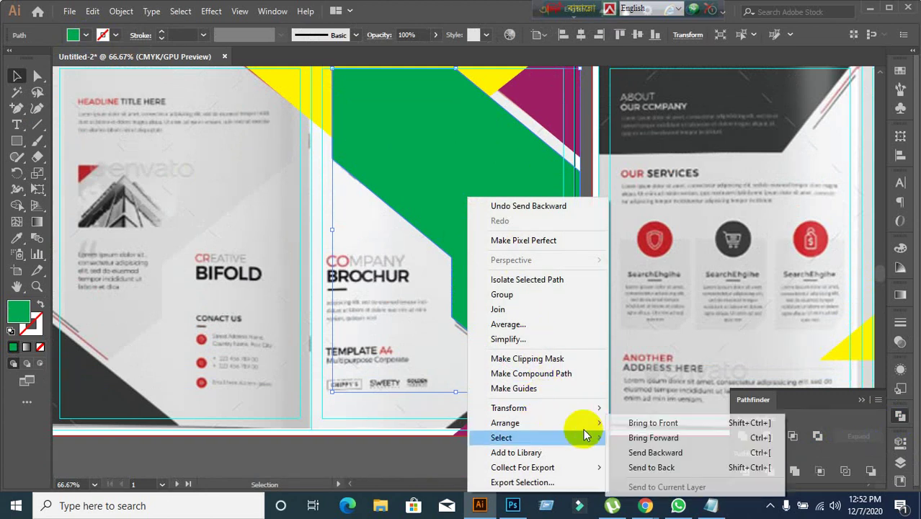
click(685, 452)
scroll(587, 456, down, 1)
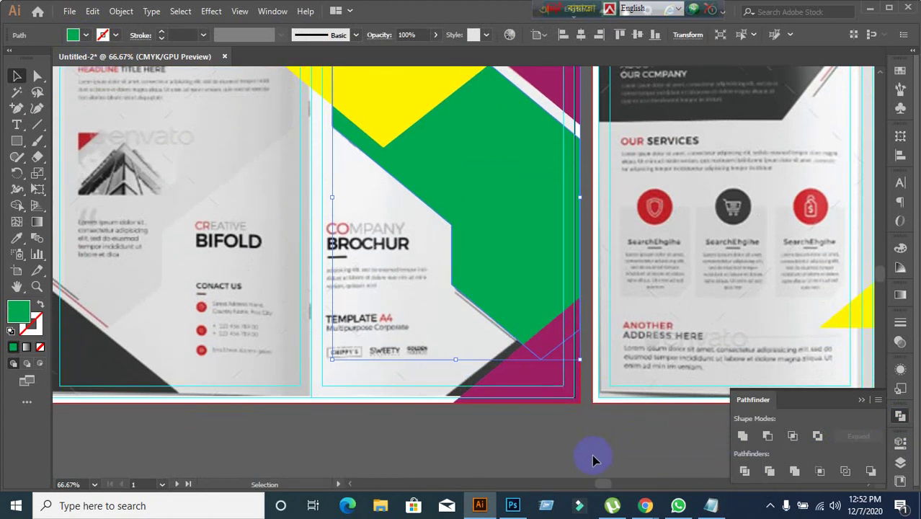
click(566, 463)
scroll(555, 439, down, 2)
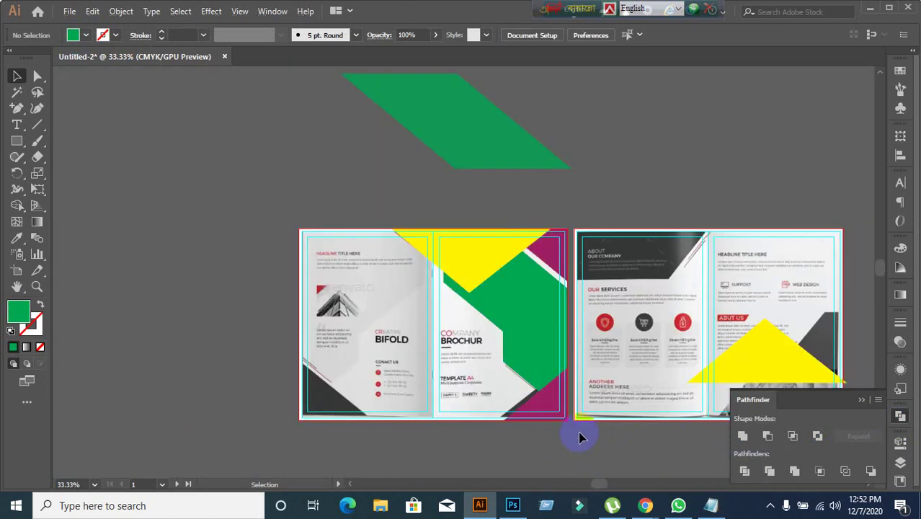
Move the shape group onto the right artboard and zoom out to see both spreads.
scroll(582, 434, up, 3)
drag(546, 436, 530, 438)
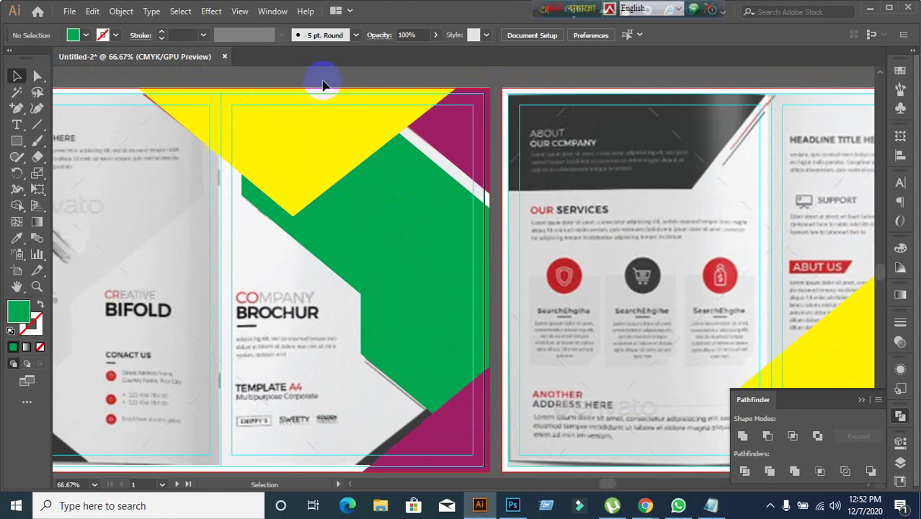
drag(463, 397, 752, 285)
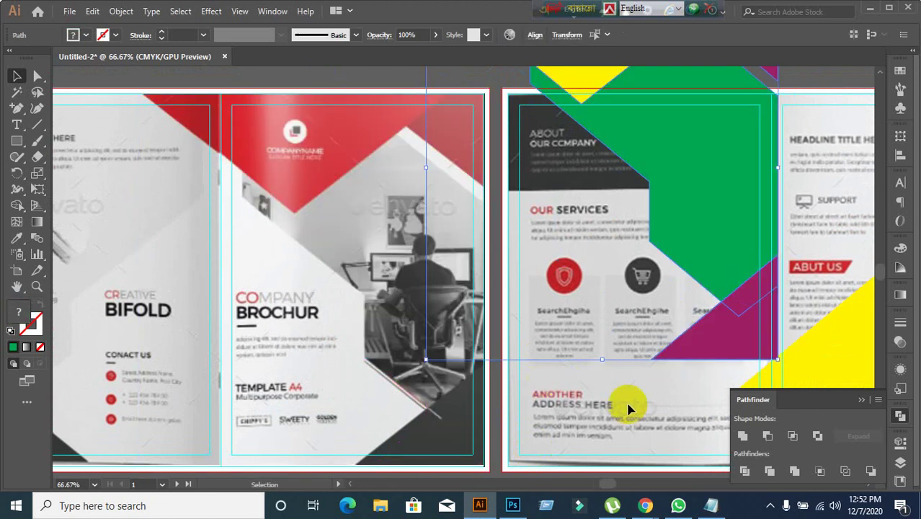
key(ctrl+minus)
click(524, 448)
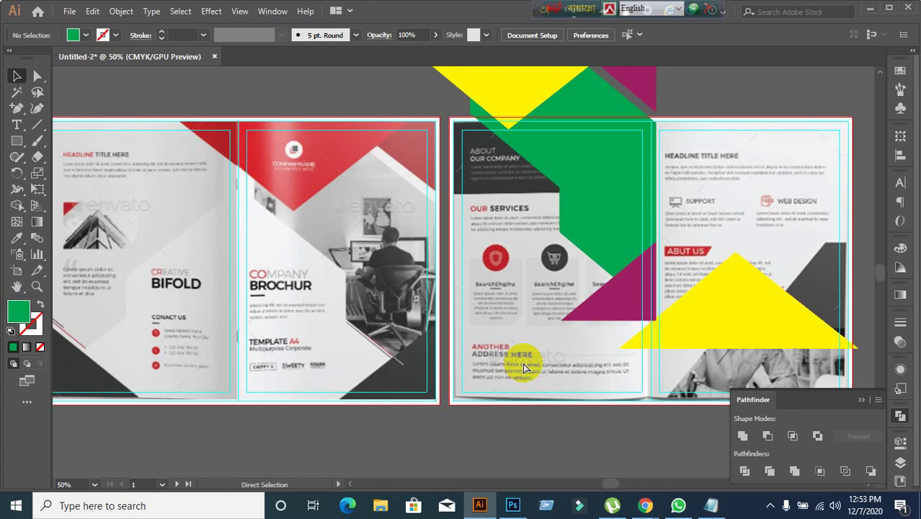
Undo the move so the shapes return to the left spread's cover panel.
key(ctrl+z)
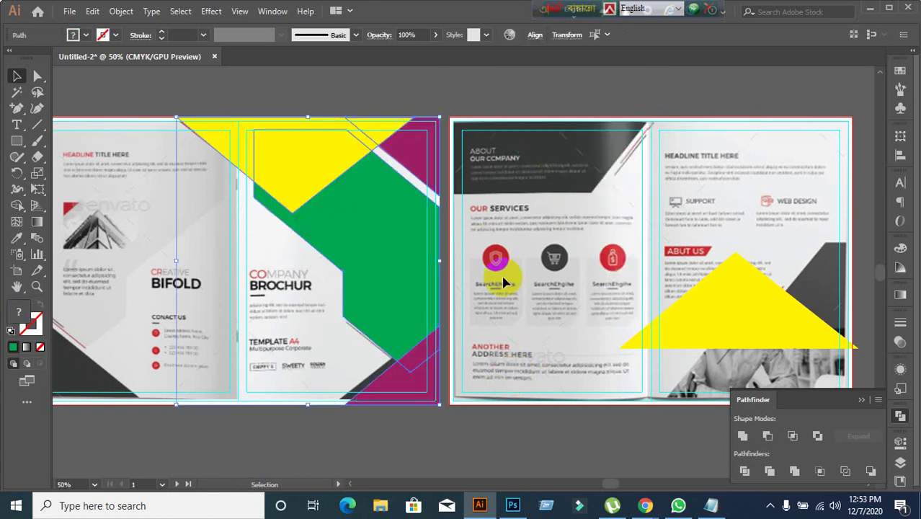
click(477, 92)
click(413, 250)
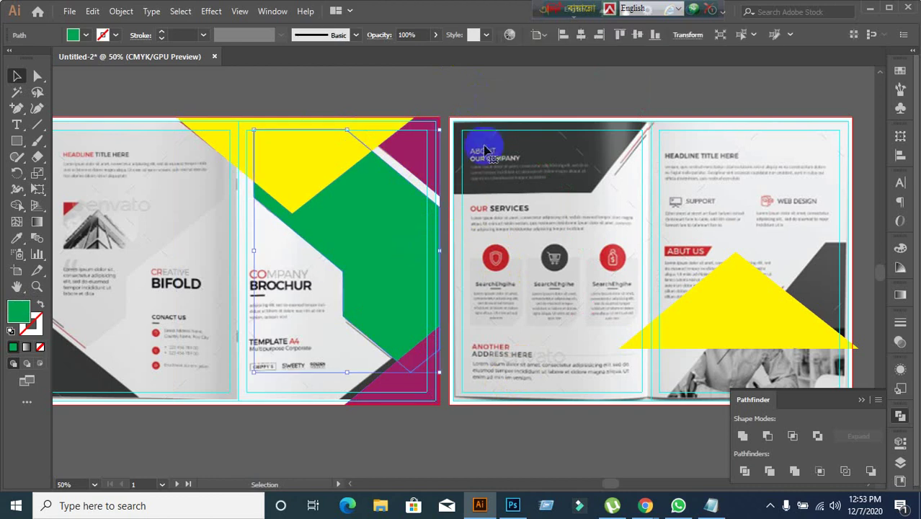
click(498, 103)
scroll(425, 403, down, 1)
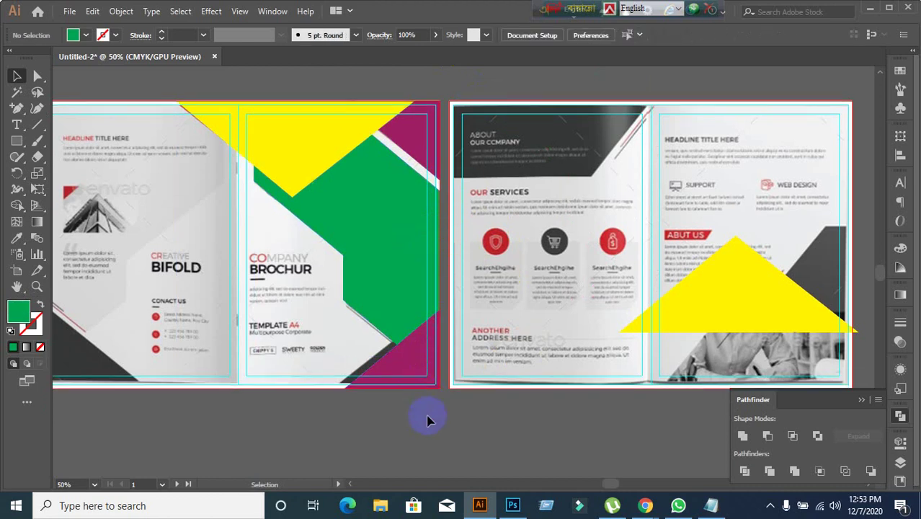
scroll(382, 429, up, 1)
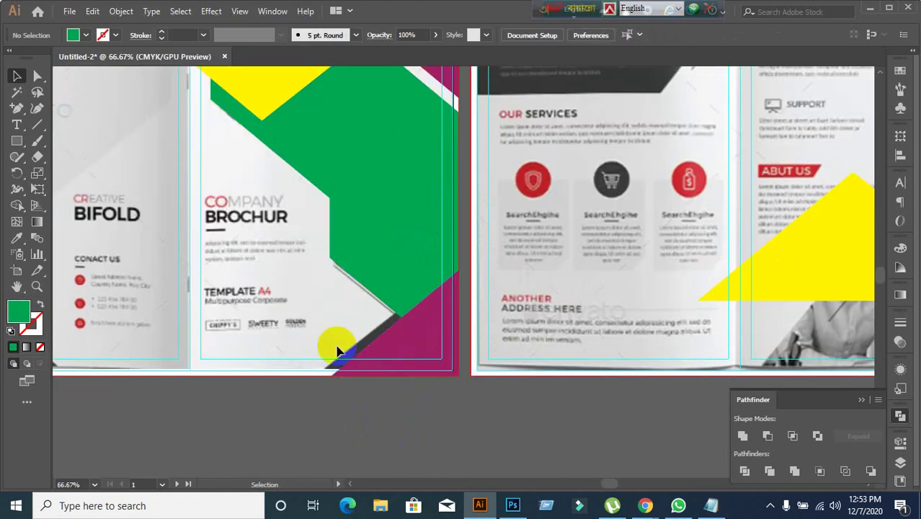
scroll(427, 389, down, 2)
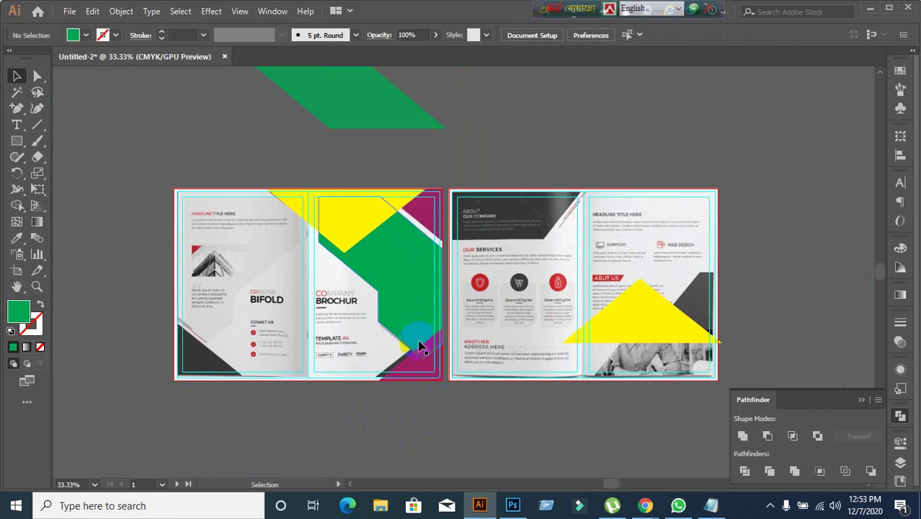
click(428, 414)
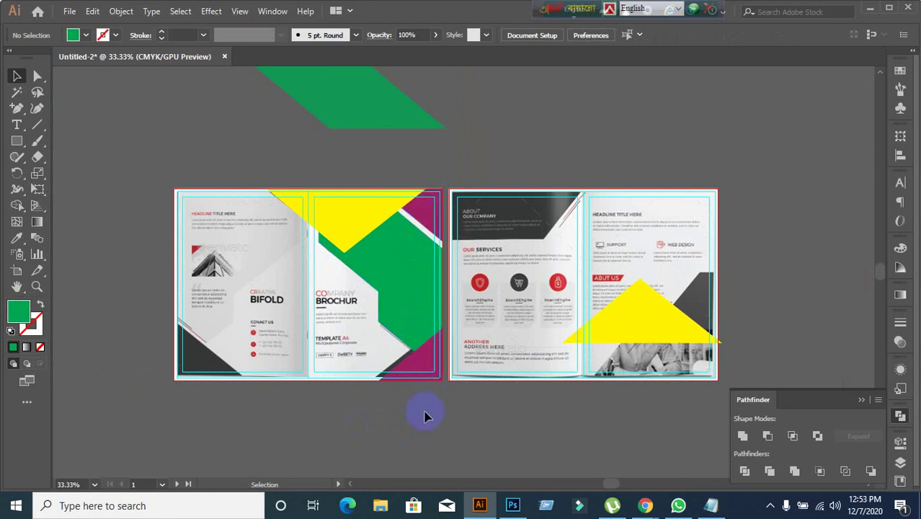
scroll(423, 417, up, 2)
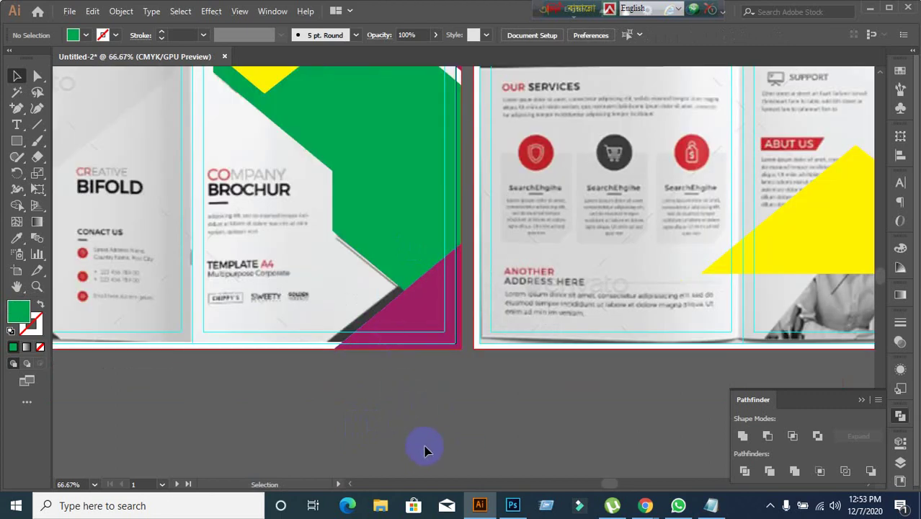
Open a new Chrome tab with the Google home page, then return to Illustrator.
click(645, 504)
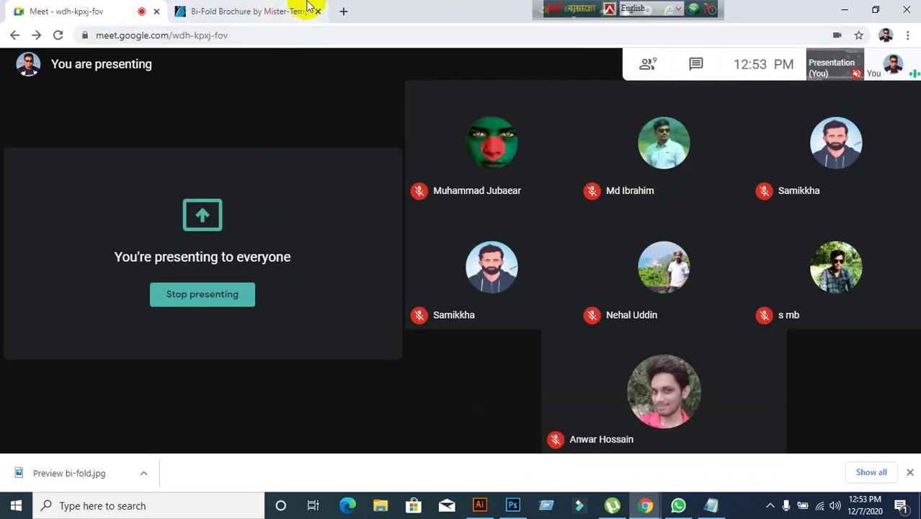
click(345, 12)
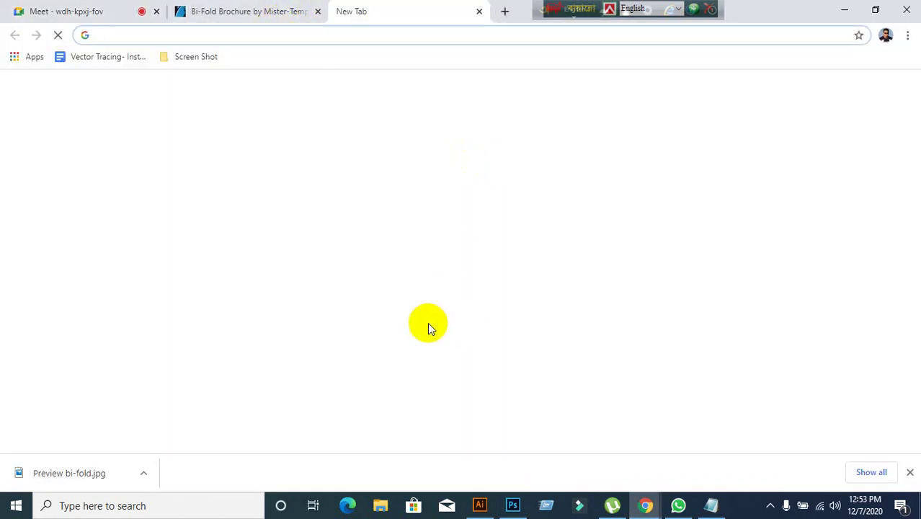
click(339, 430)
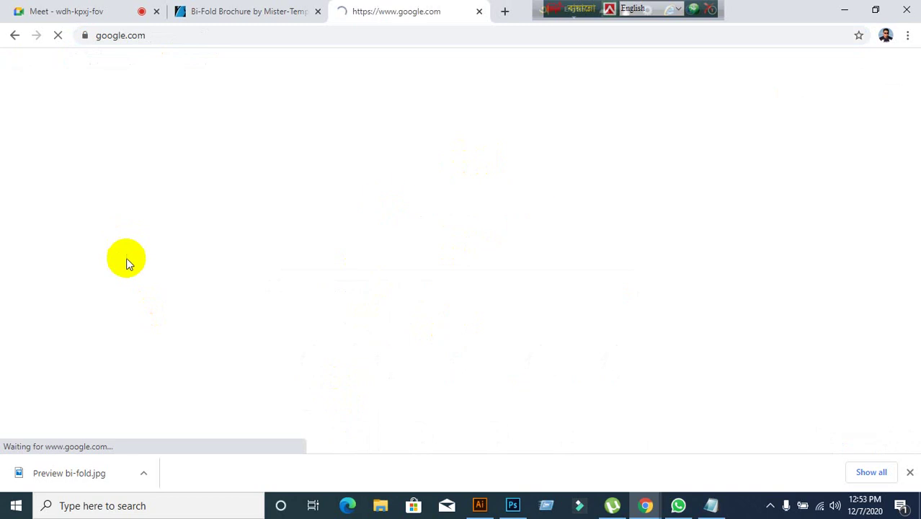
click(26, 13)
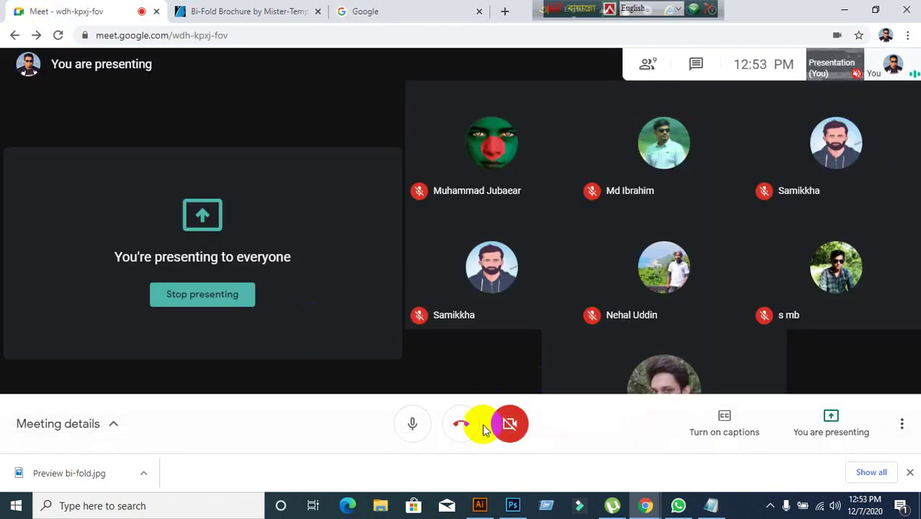
click(480, 506)
Try moving the shape group onto the right spread, undo it, and switch to the browser.
scroll(439, 350, down, 4)
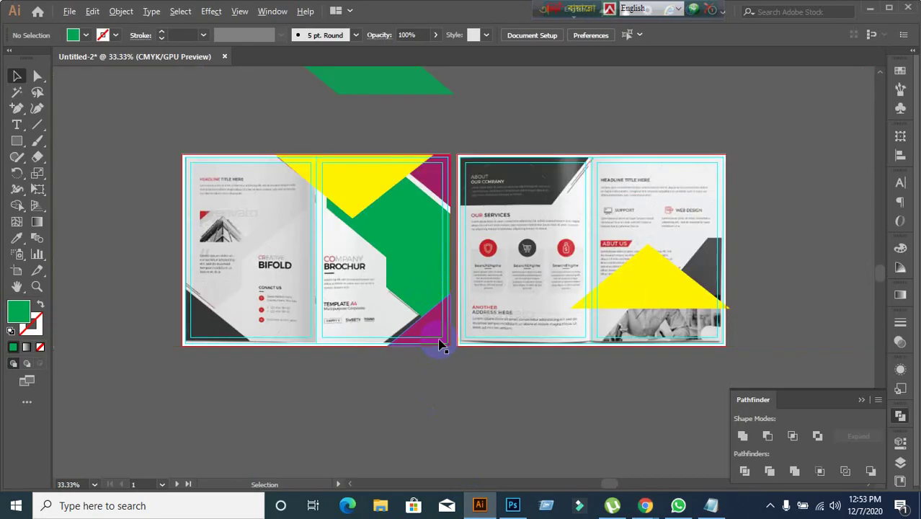
drag(430, 252, 667, 209)
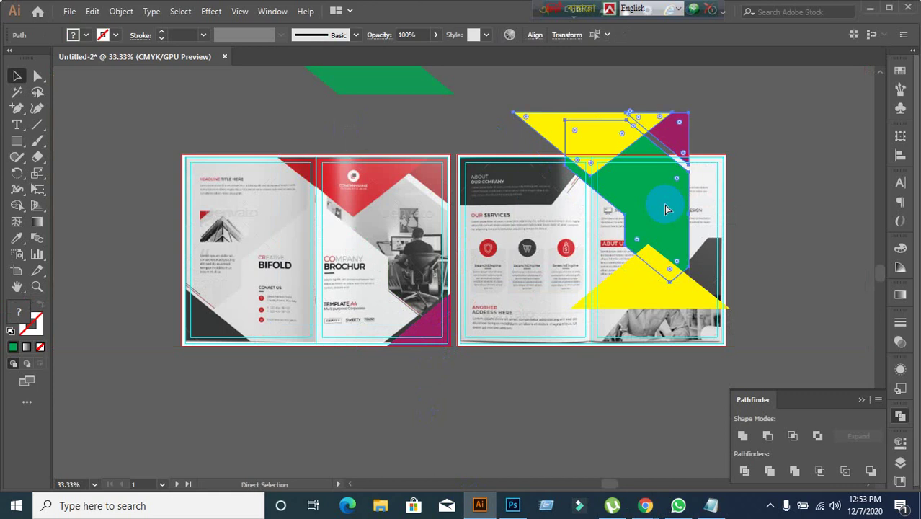
key(ctrl+z)
mouse_move(655, 508)
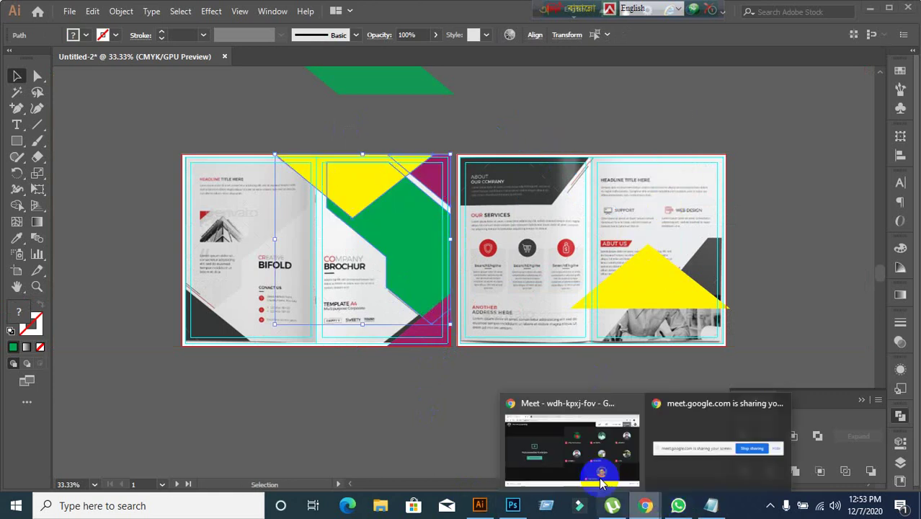
click(598, 454)
Go to the Unsplash website and search for 'office' photos.
click(374, 11)
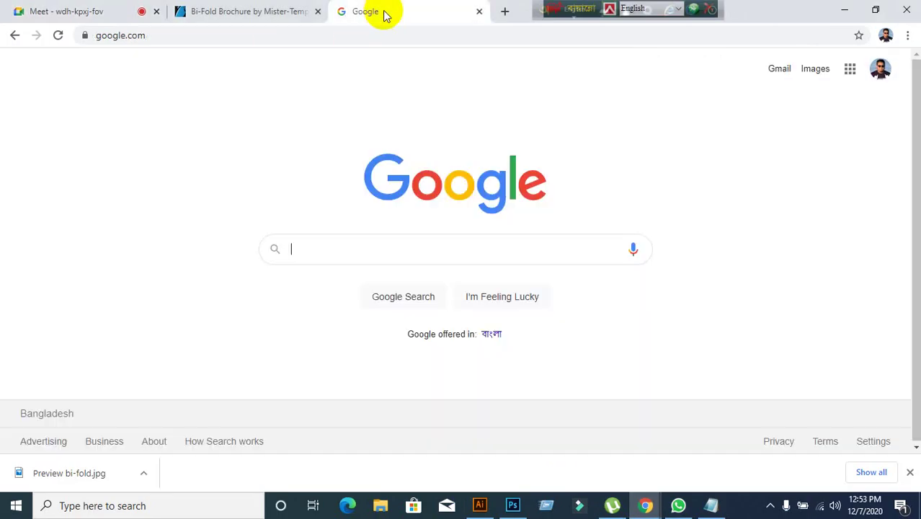
click(292, 38)
text(www.unsplash)
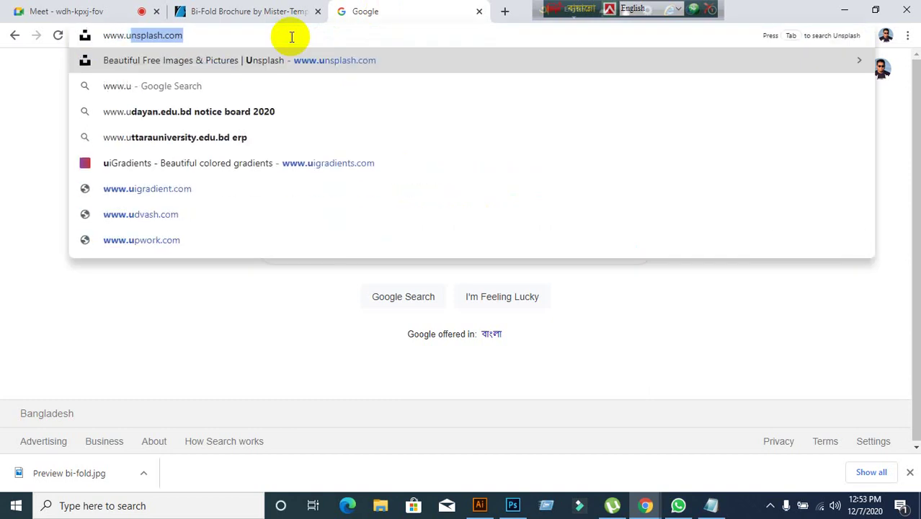
key(Return)
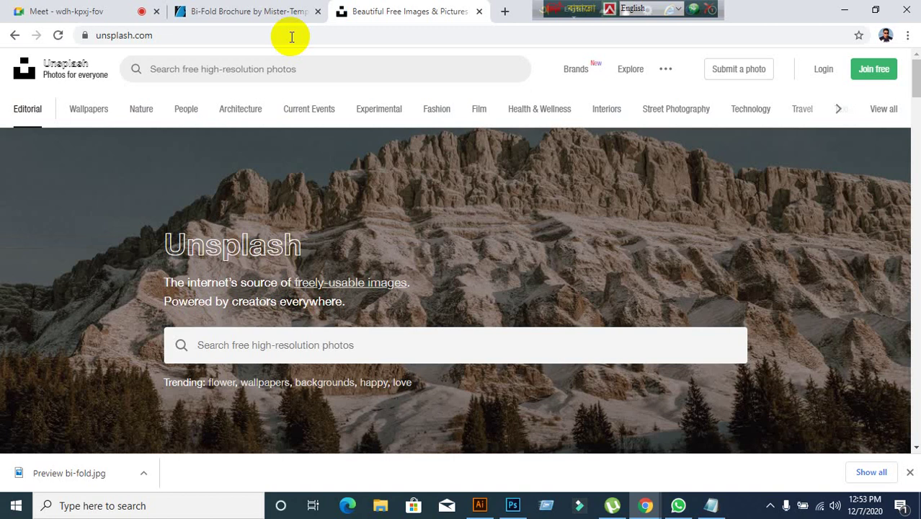
click(261, 330)
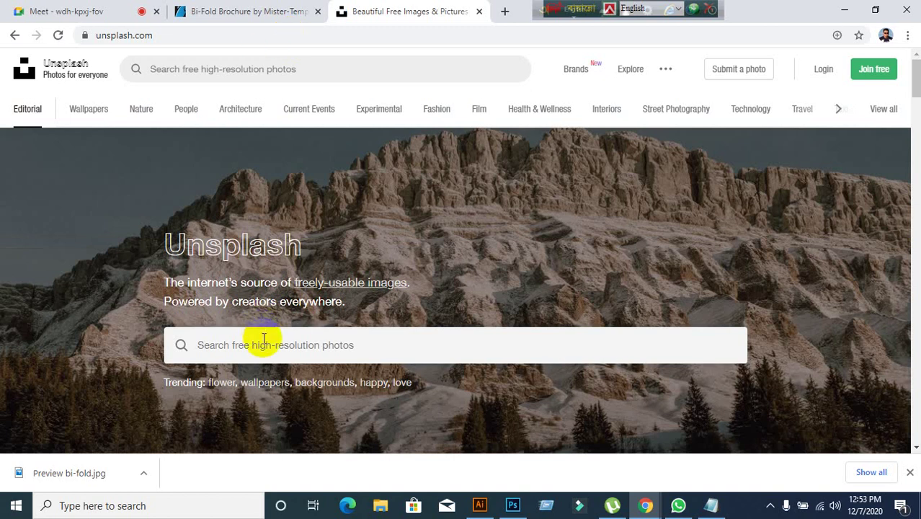
click(535, 345)
text(office)
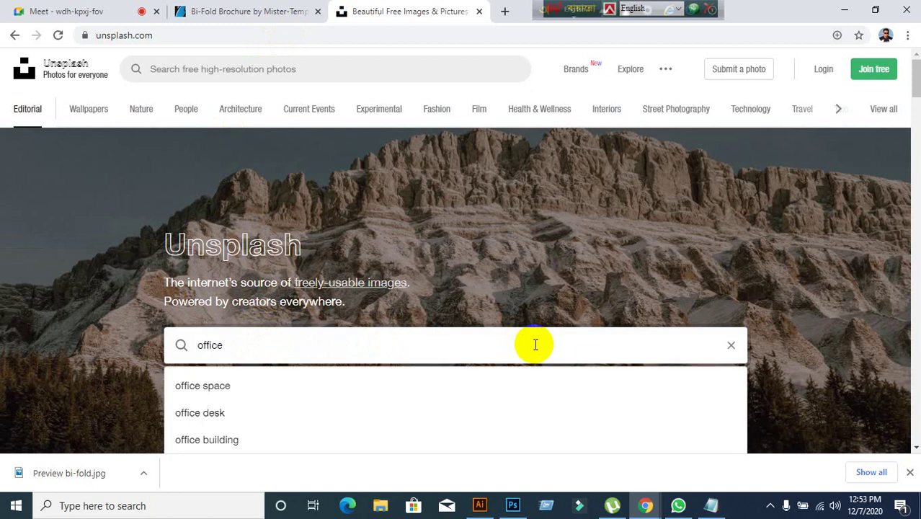
key(Return)
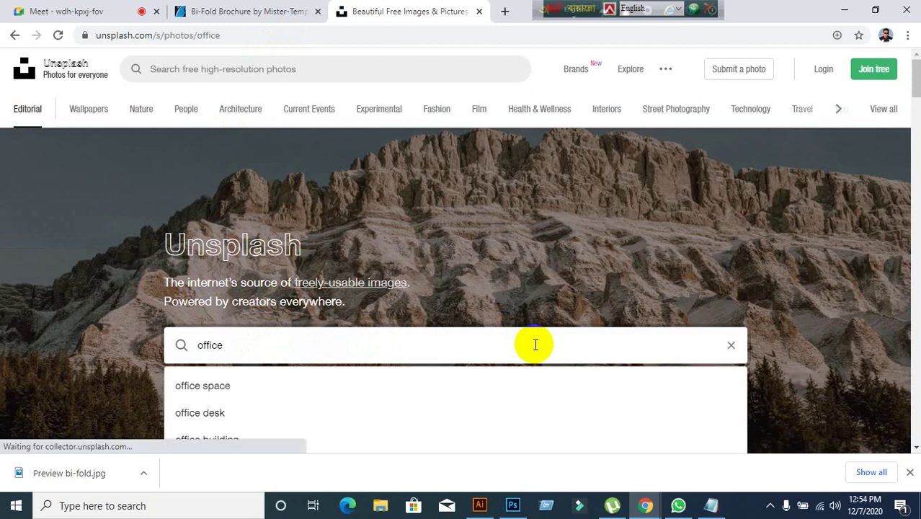
Browse the office photo results, briefly glancing back at the brochure in Illustrator.
scroll(529, 339, down, 3)
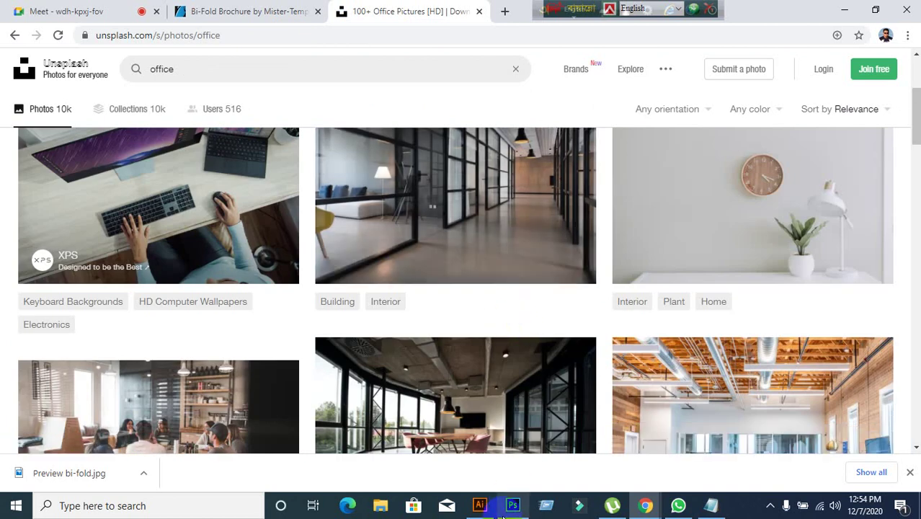
click(481, 507)
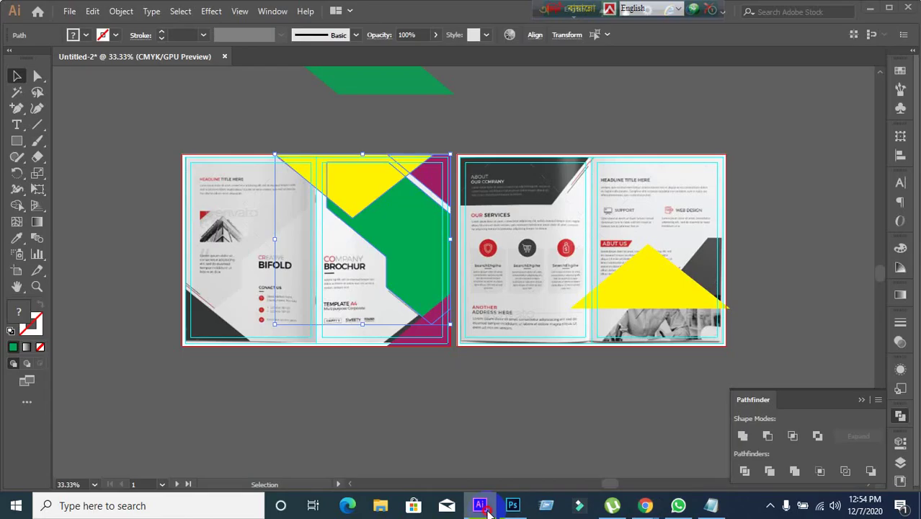
click(645, 505)
scroll(442, 385, down, 2)
scroll(444, 390, up, 3)
scroll(444, 390, up, 1)
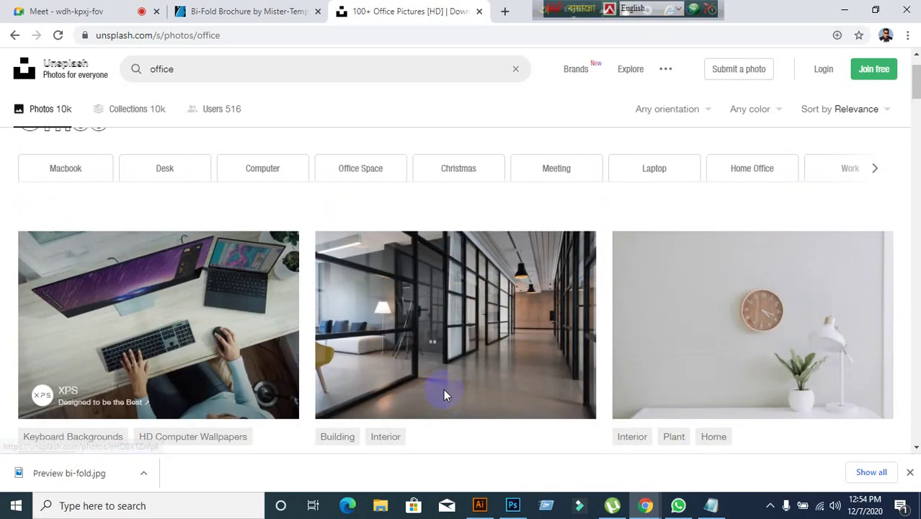
scroll(444, 390, down, 6)
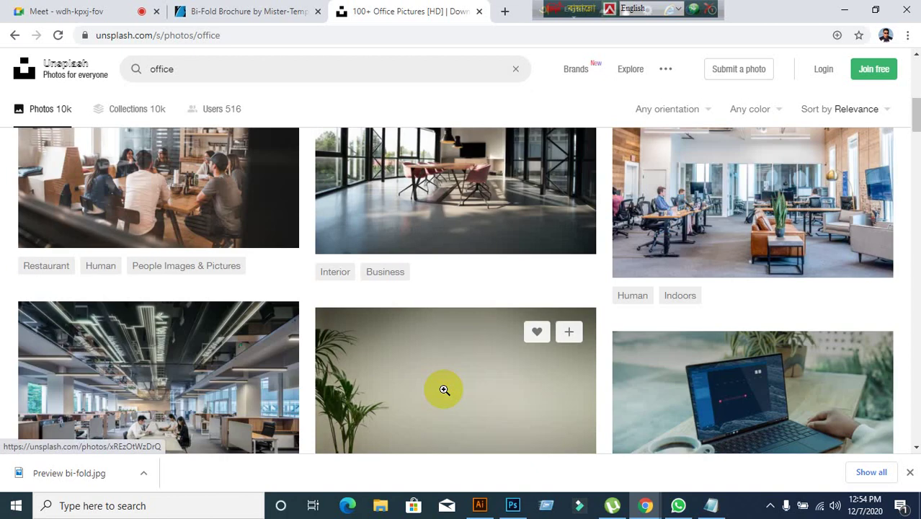
scroll(444, 390, down, 5)
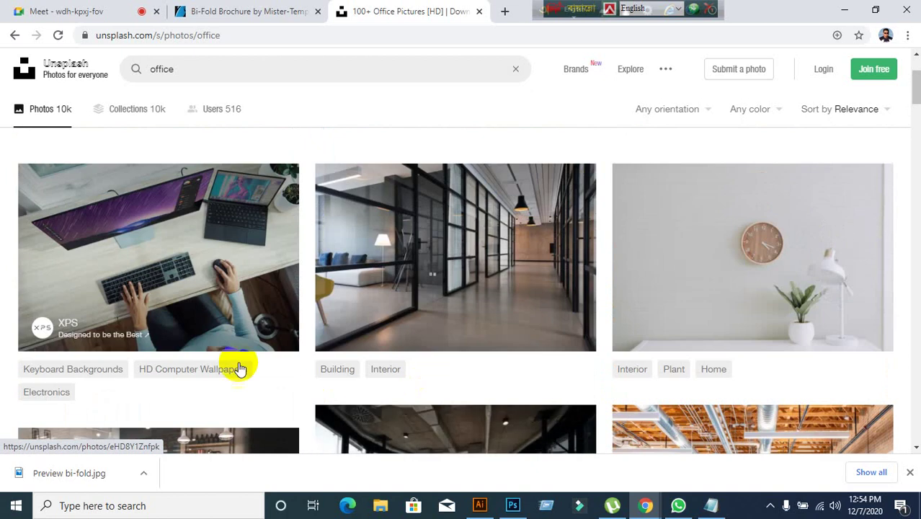
Enlarge the desk-with-laptop photo, close it, and keep scrolling further down the results.
click(153, 236)
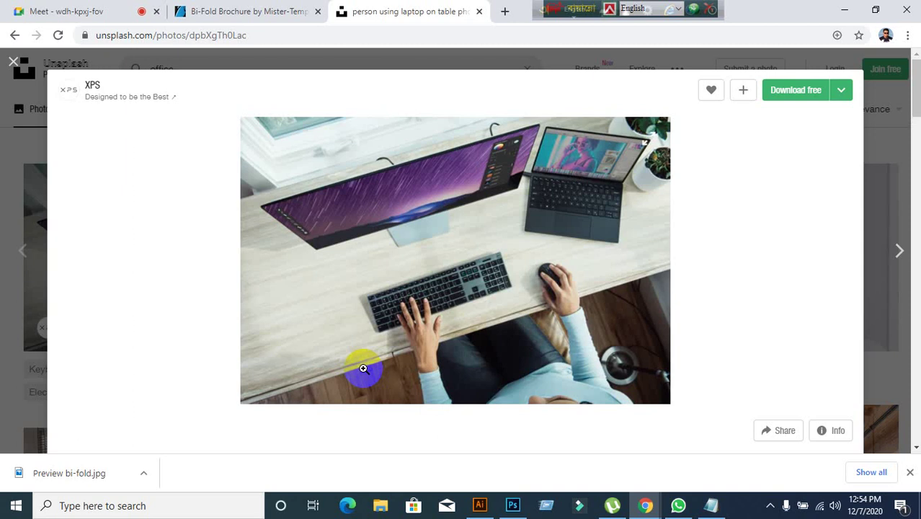
click(10, 67)
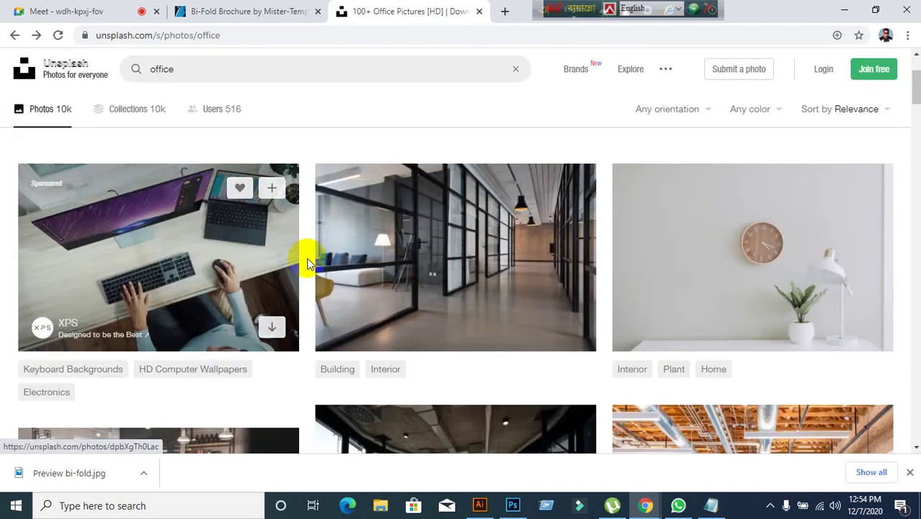
scroll(317, 274, down, 5)
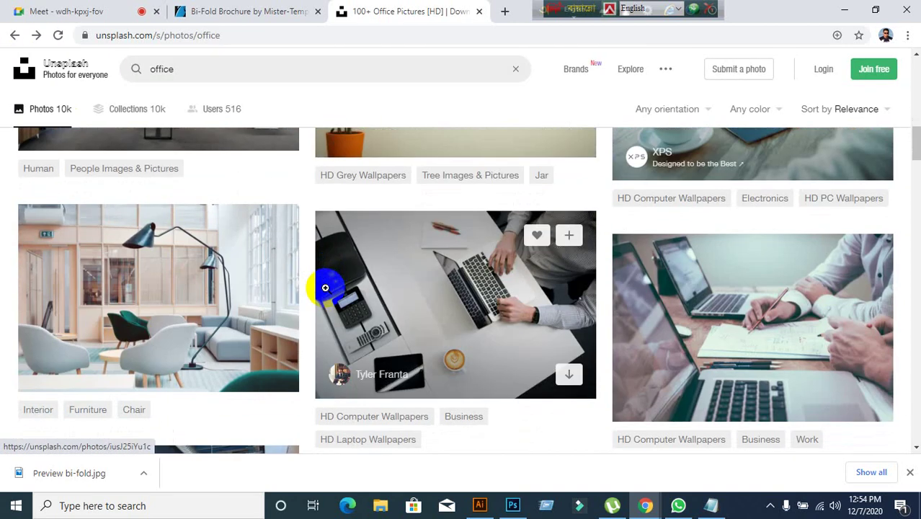
scroll(325, 288, down, 3)
scroll(325, 288, down, 3)
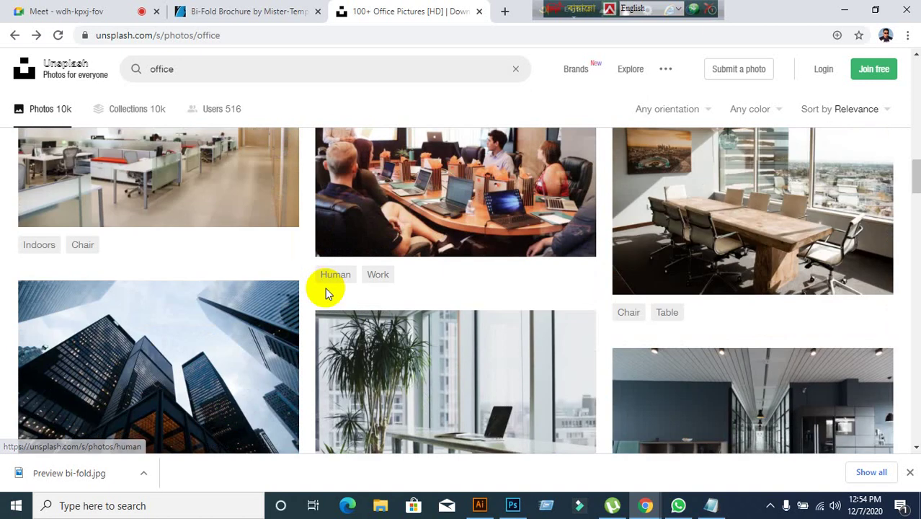
scroll(325, 288, down, 8)
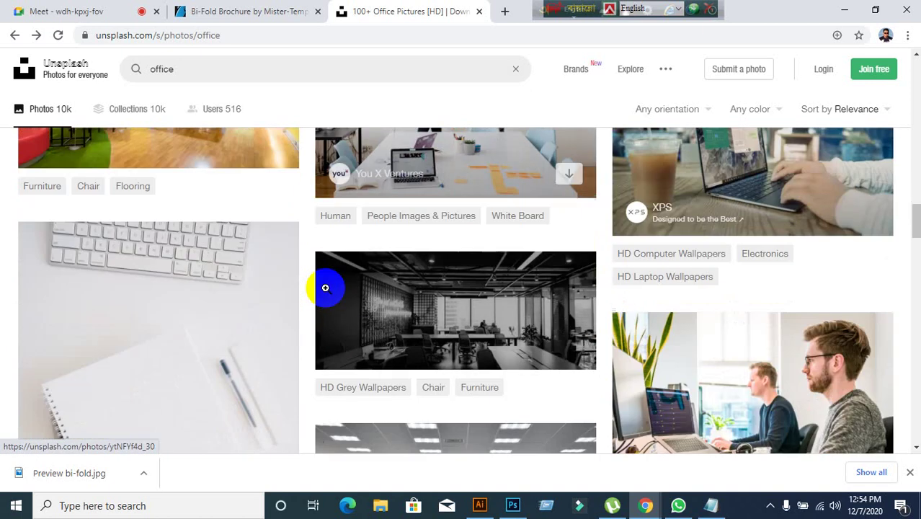
scroll(325, 288, down, 4)
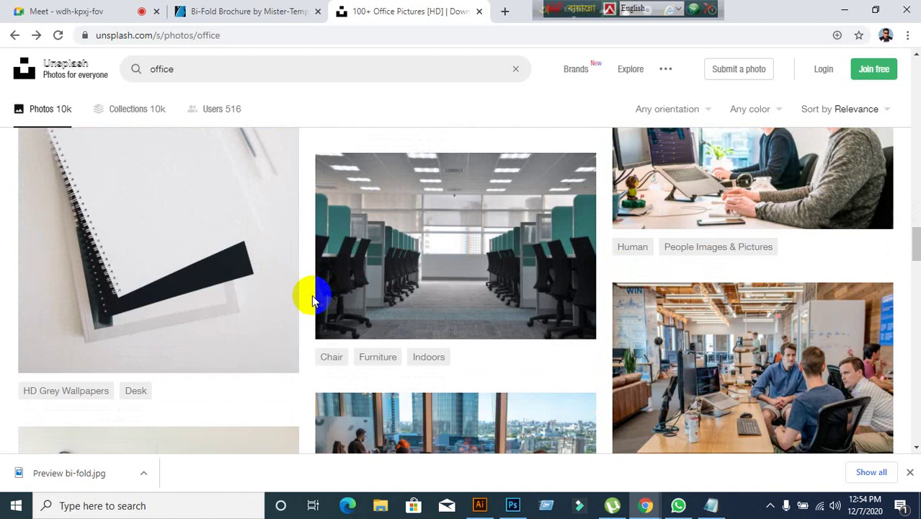
scroll(312, 294, up, 2)
scroll(556, 356, down, 2)
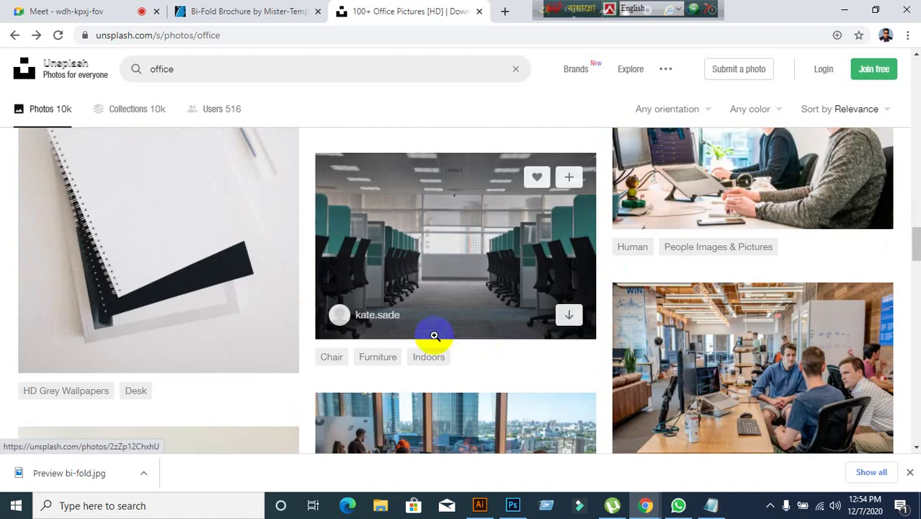
scroll(432, 335, down, 4)
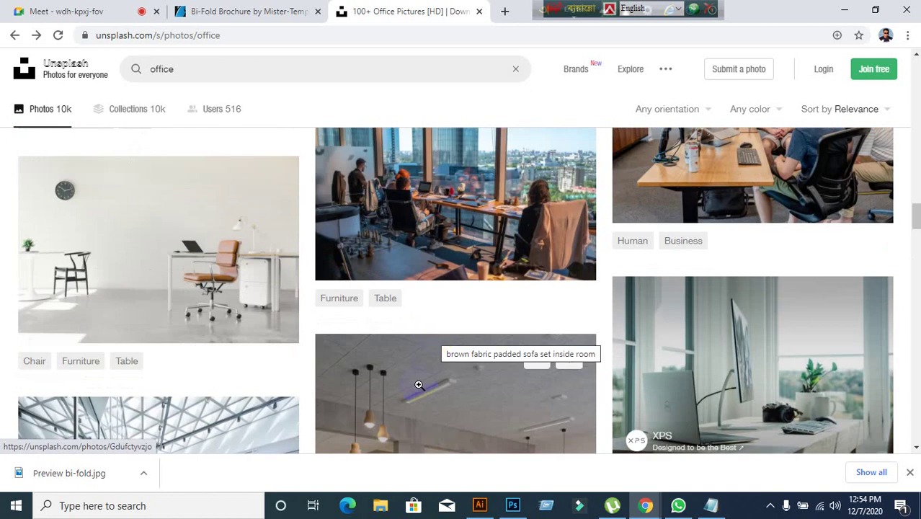
Download the city-view desks photo, dismiss the thanks prompt, and drag it into Illustrator.
click(436, 243)
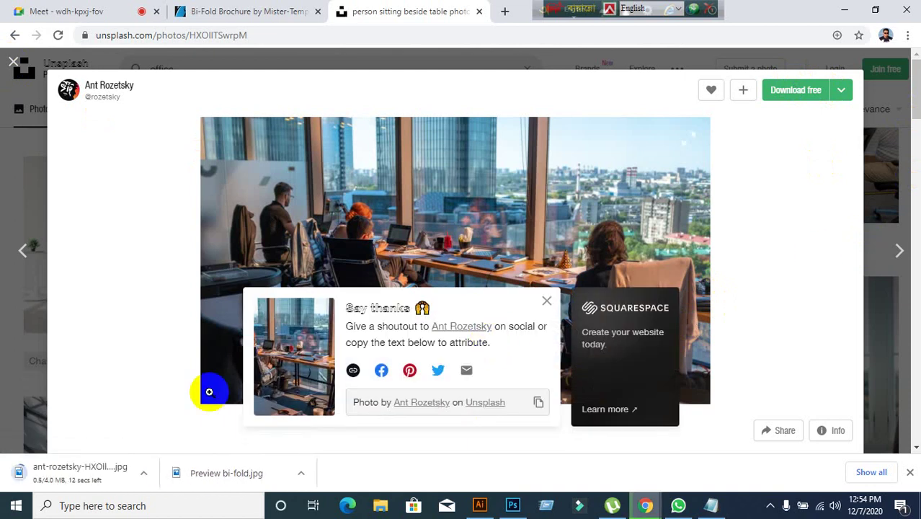
click(546, 302)
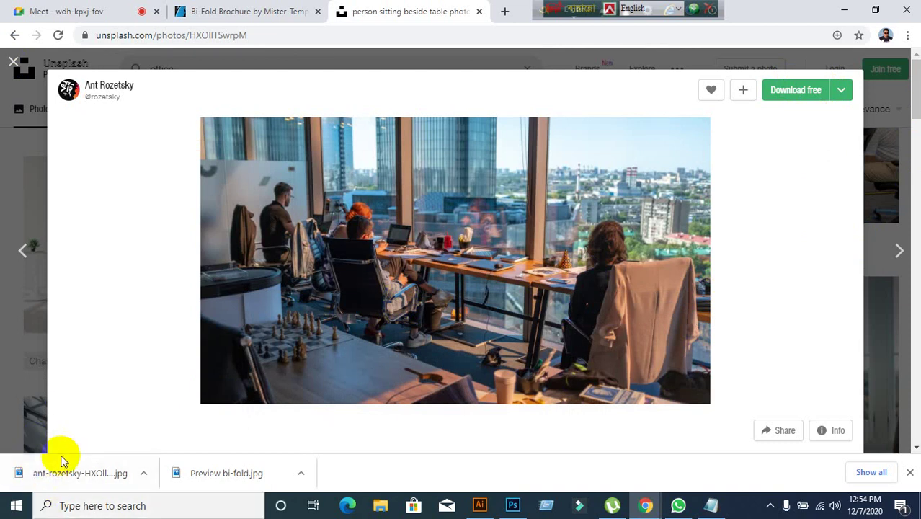
drag(57, 463, 365, 366)
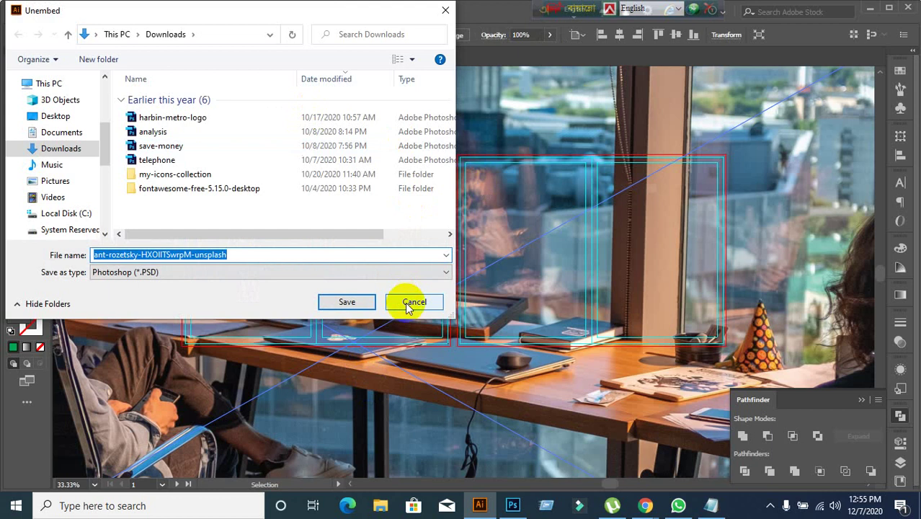
Cancel the PSD save prompt and delete the dropped-in office photo from the brochure.
click(417, 300)
scroll(341, 188, down, 4)
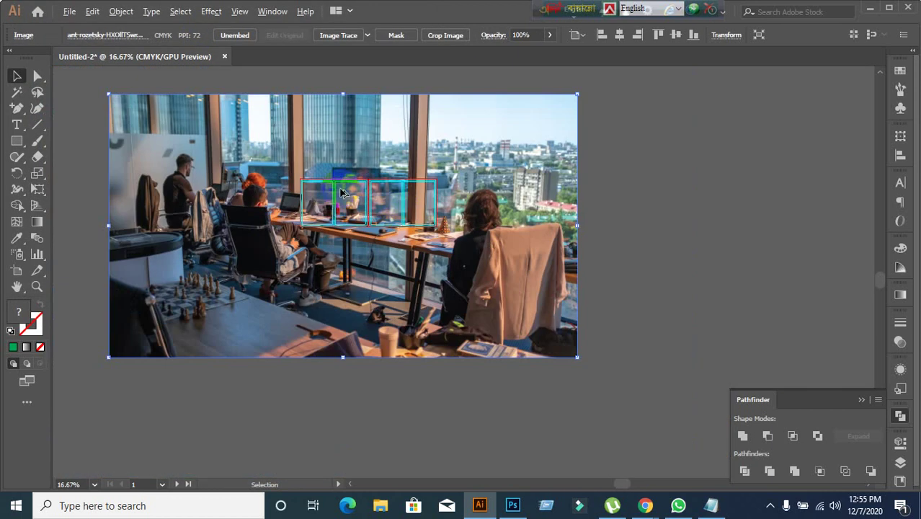
drag(577, 356, 578, 356)
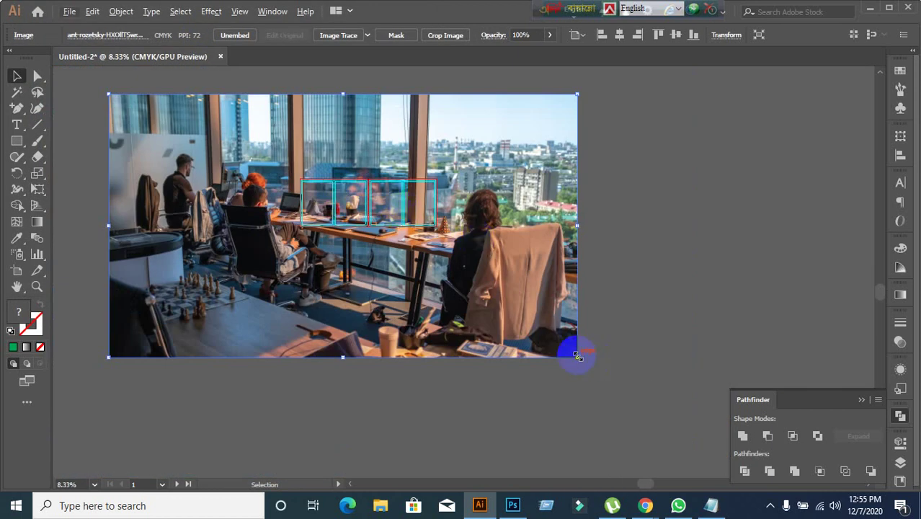
drag(449, 298, 534, 309)
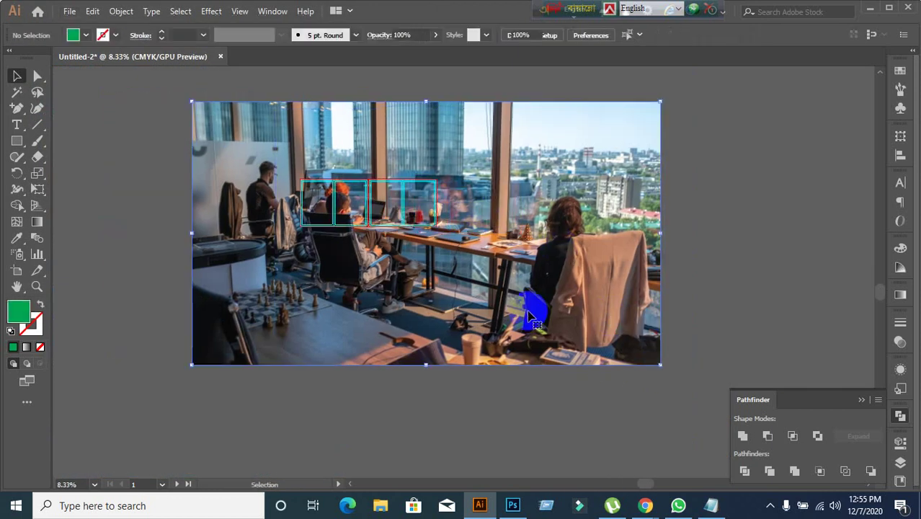
key(Delete)
scroll(370, 164, up, 2)
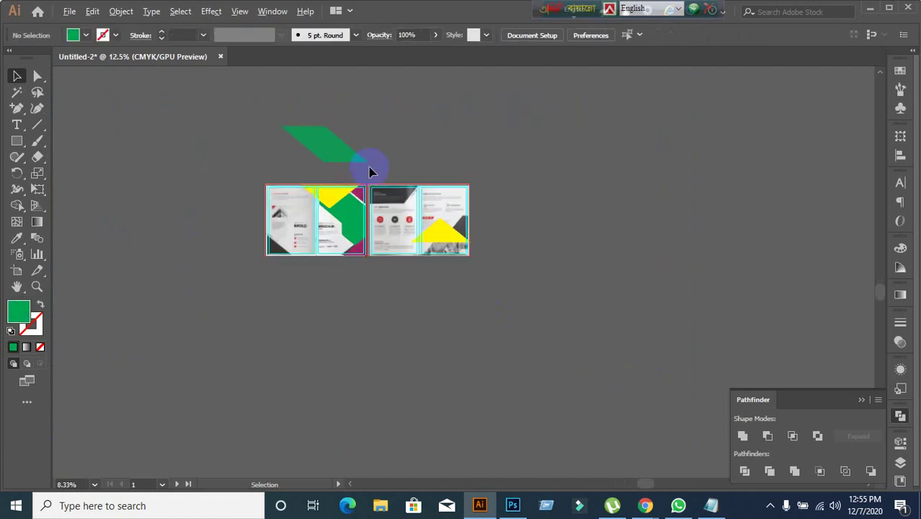
Cut the downloaded office photo file from the Downloads folder.
click(870, 10)
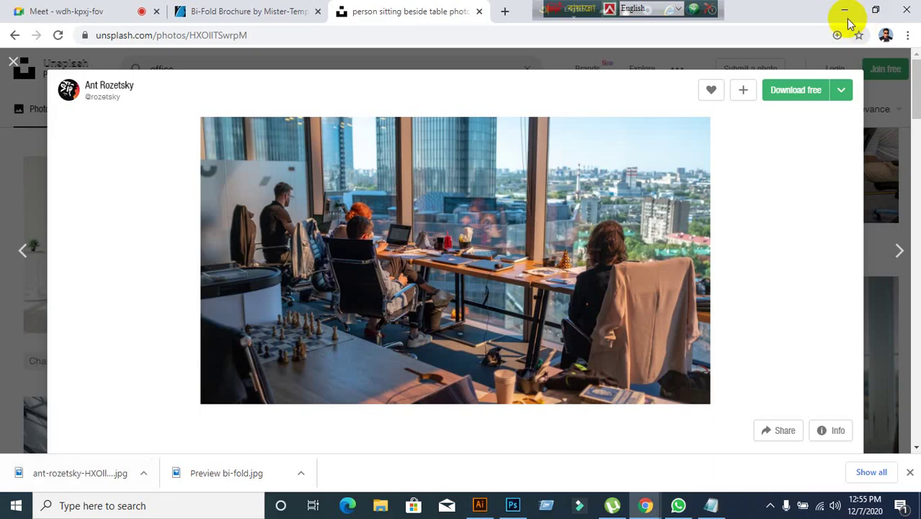
right_click(75, 483)
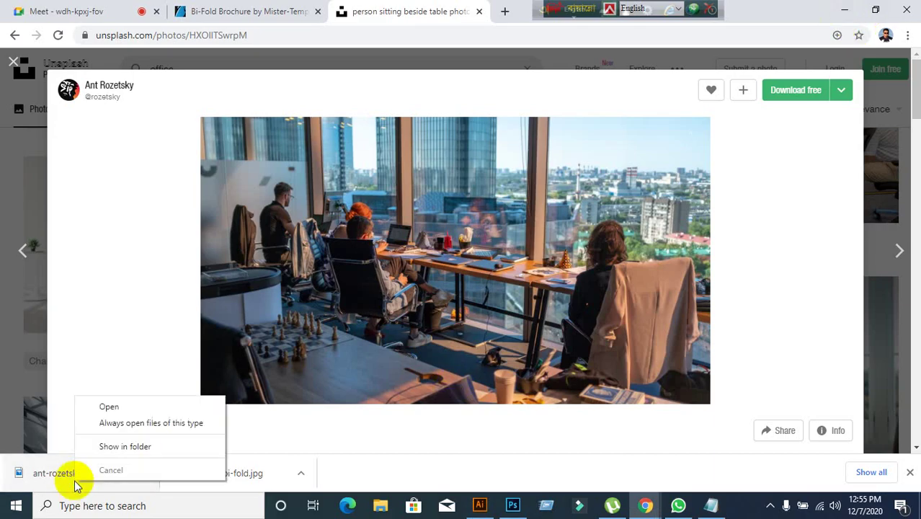
click(130, 447)
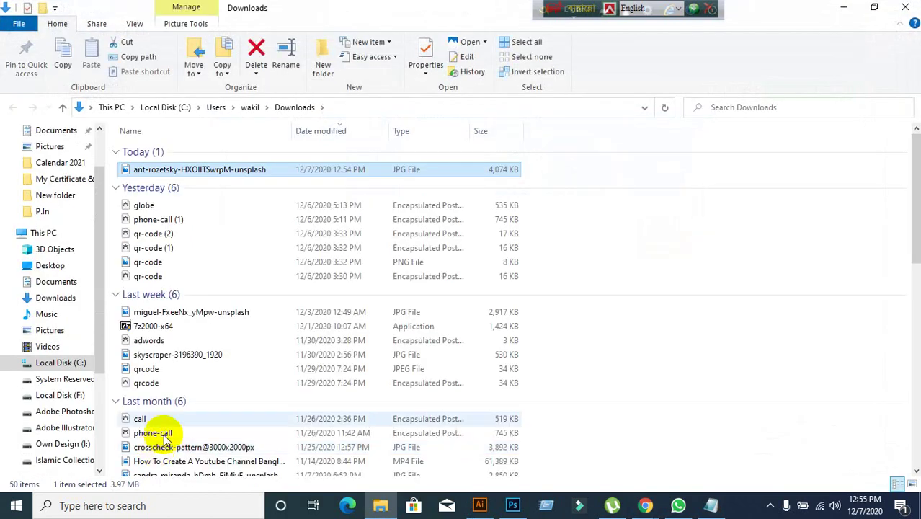
right_click(218, 171)
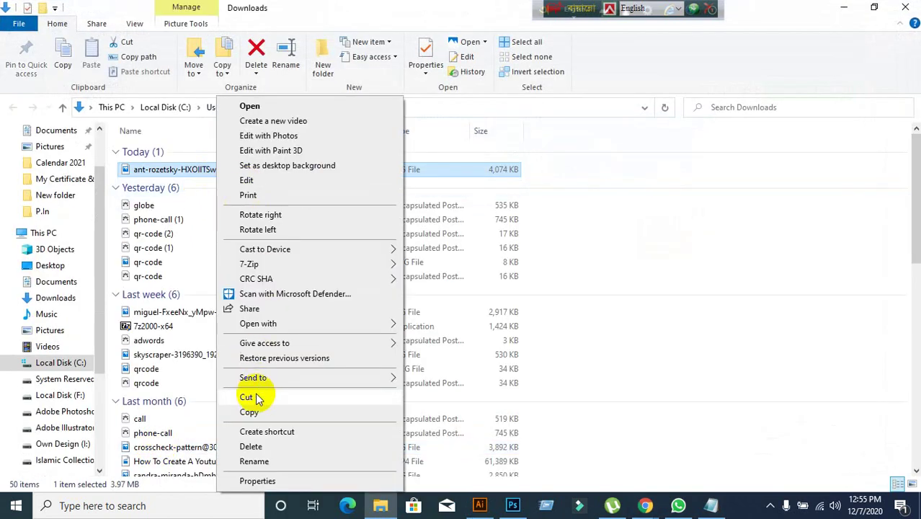
click(246, 399)
Rearrange the desktop files and paste the office photo onto the desktop.
click(840, 11)
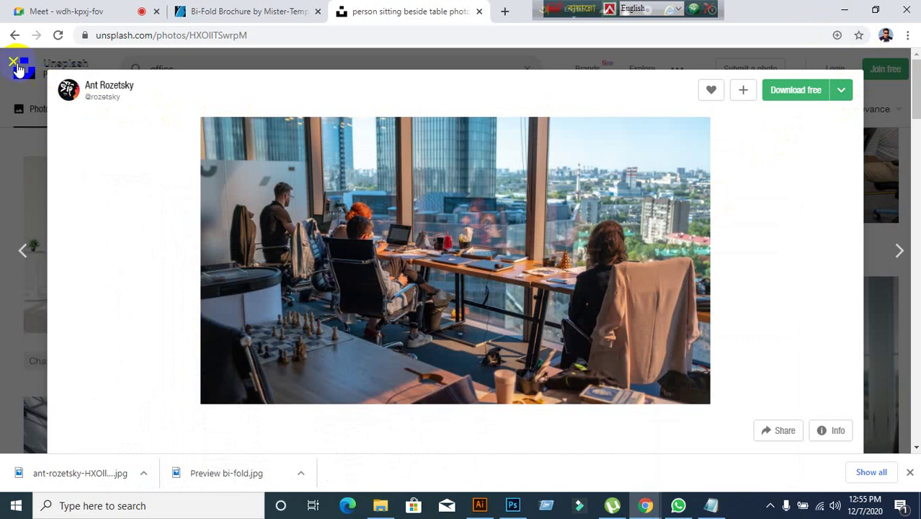
click(17, 65)
click(845, 11)
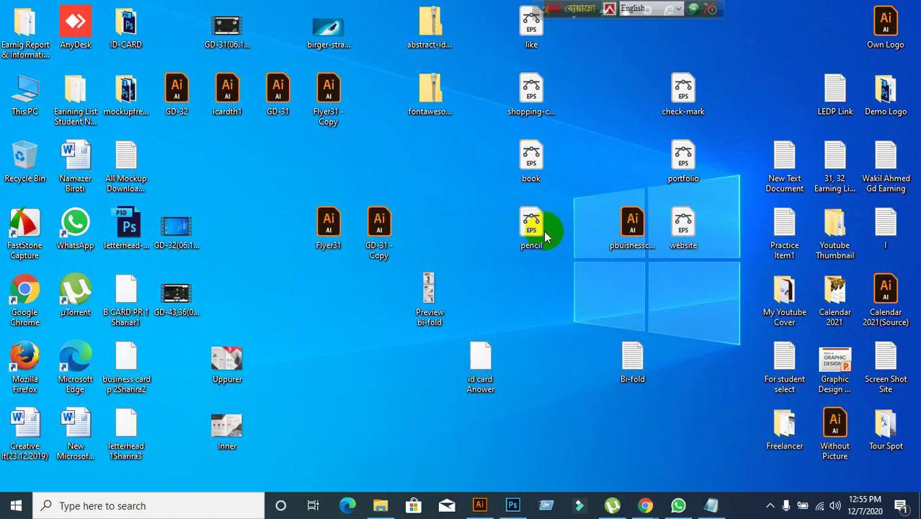
mouse_move(294, 188)
mouse_down()
mouse_move(407, 257)
mouse_move(455, 328)
mouse_up()
drag(390, 231, 485, 157)
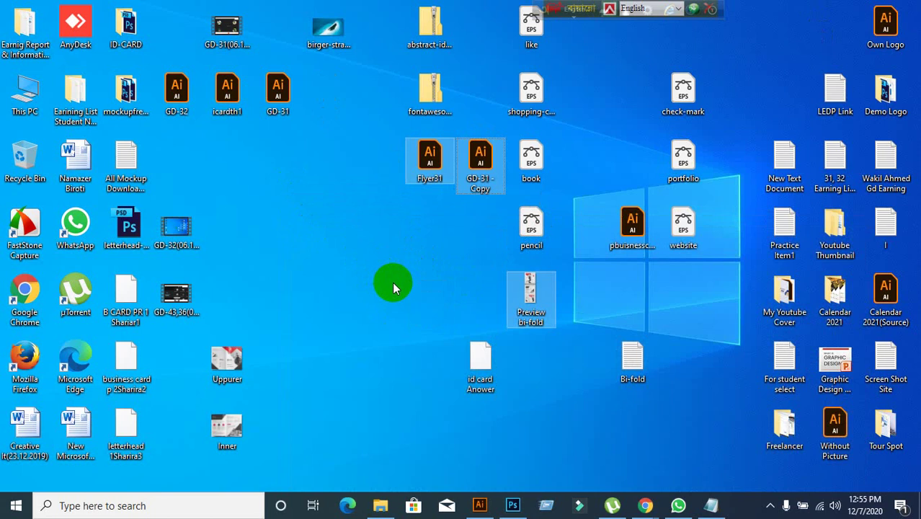
click(351, 273)
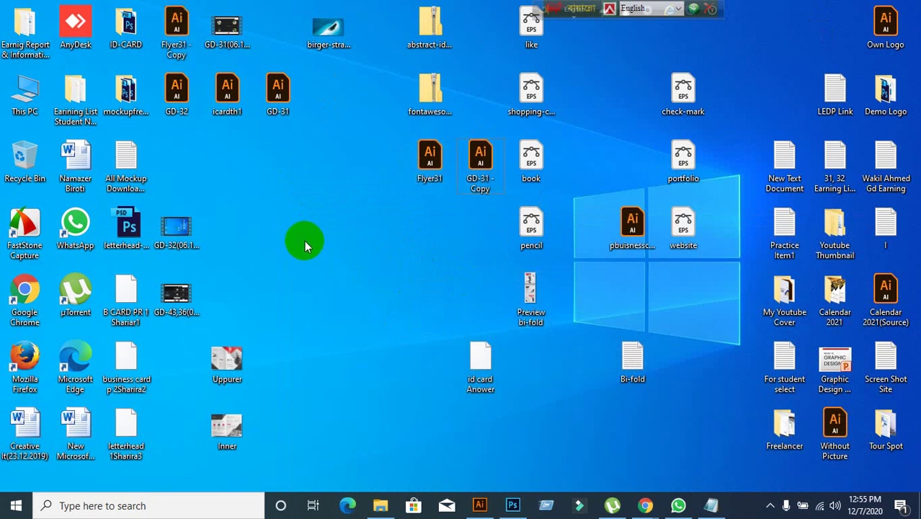
right_click(316, 221)
click(339, 280)
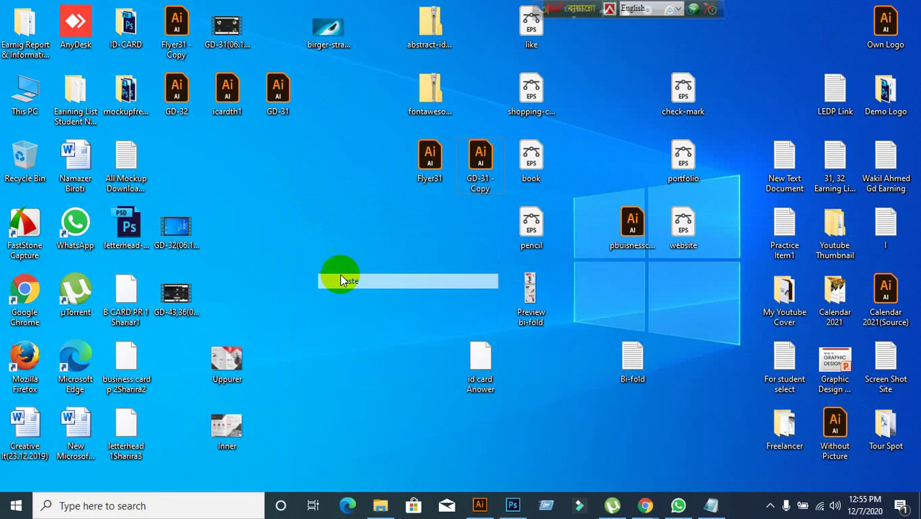
click(405, 273)
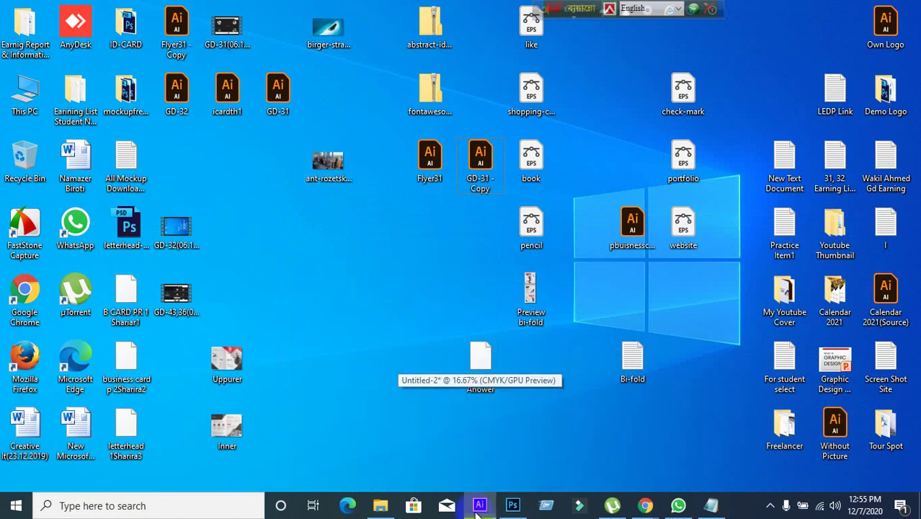
Return to the Illustrator brochure and start File > Place from the Desktop folder.
click(415, 428)
scroll(307, 204, up, 5)
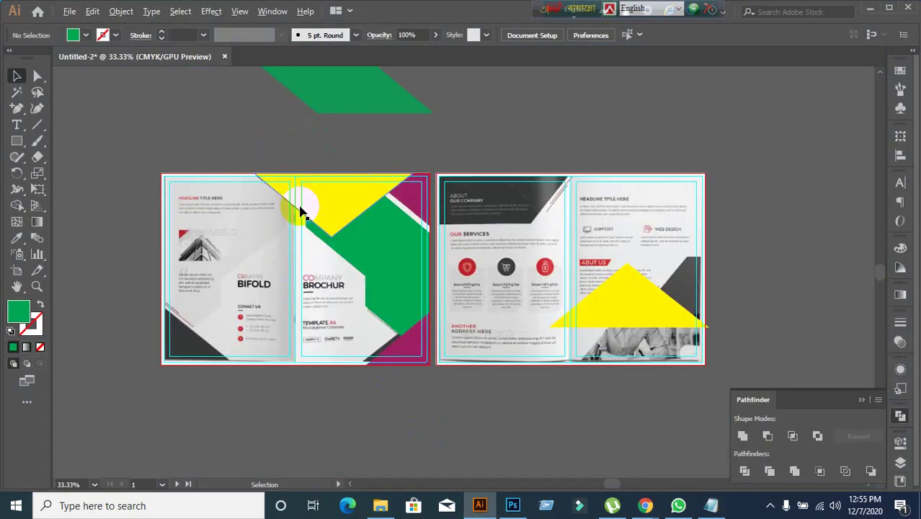
scroll(303, 206, down, 2)
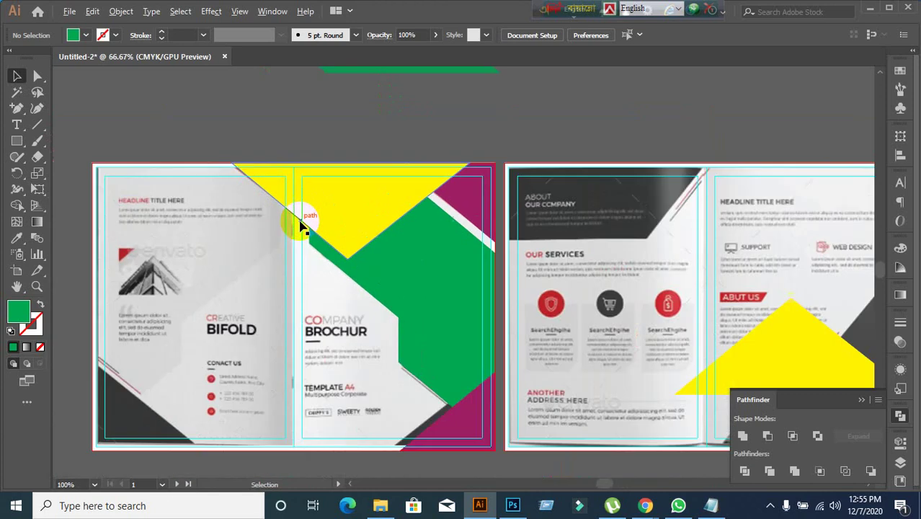
click(69, 10)
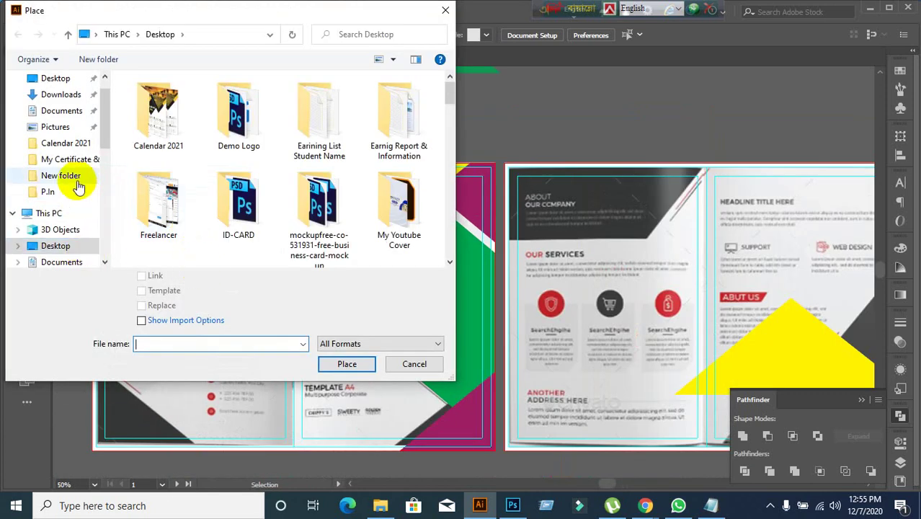
scroll(79, 182, up, 2)
click(61, 105)
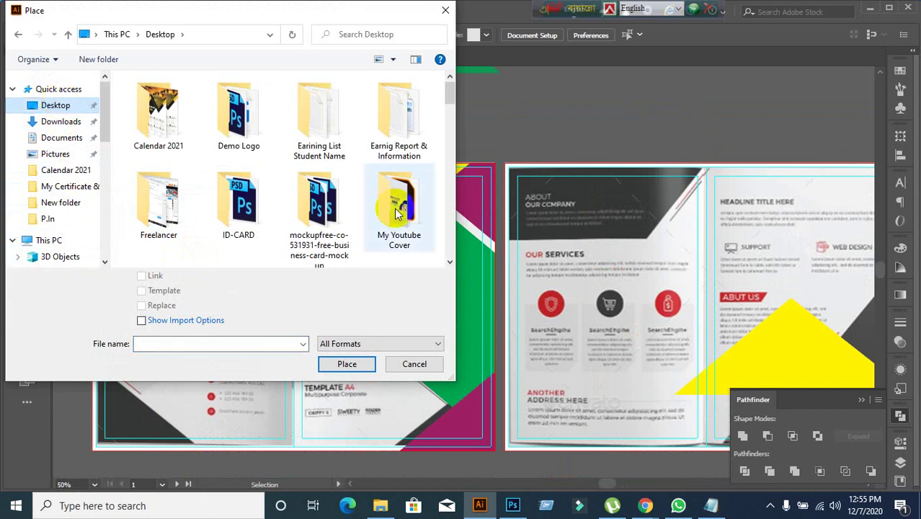
Pick the ant-rozetsky-HXOIITSwrpM-unsplash photo, uncheck Link, and confirm Place.
scroll(389, 209, down, 10)
scroll(385, 231, down, 8)
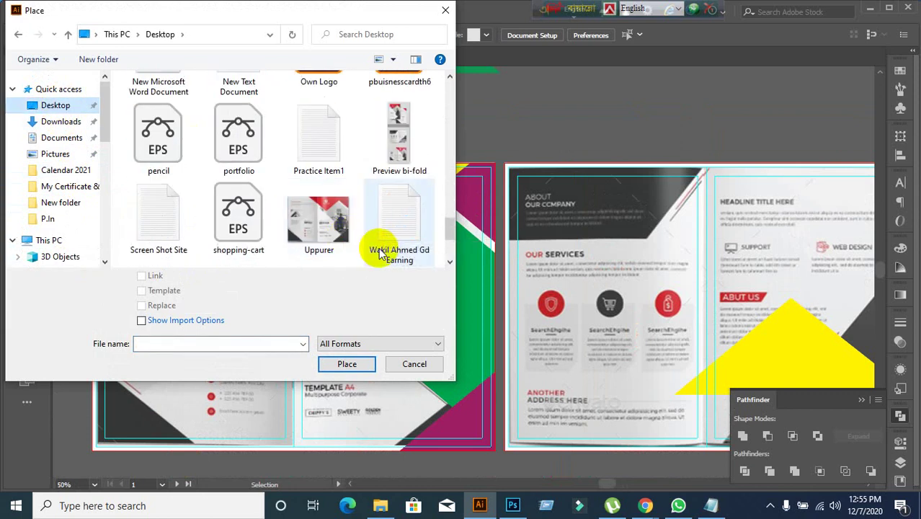
scroll(353, 249, up, 8)
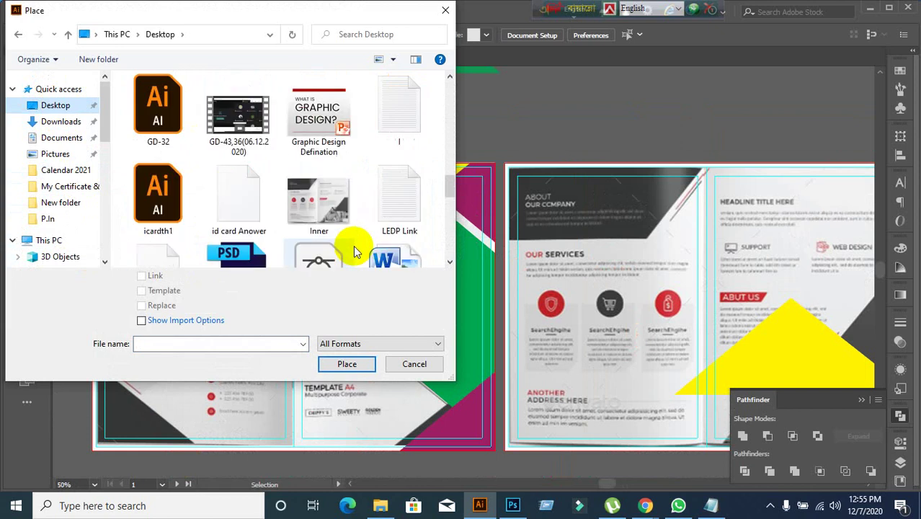
scroll(353, 248, up, 10)
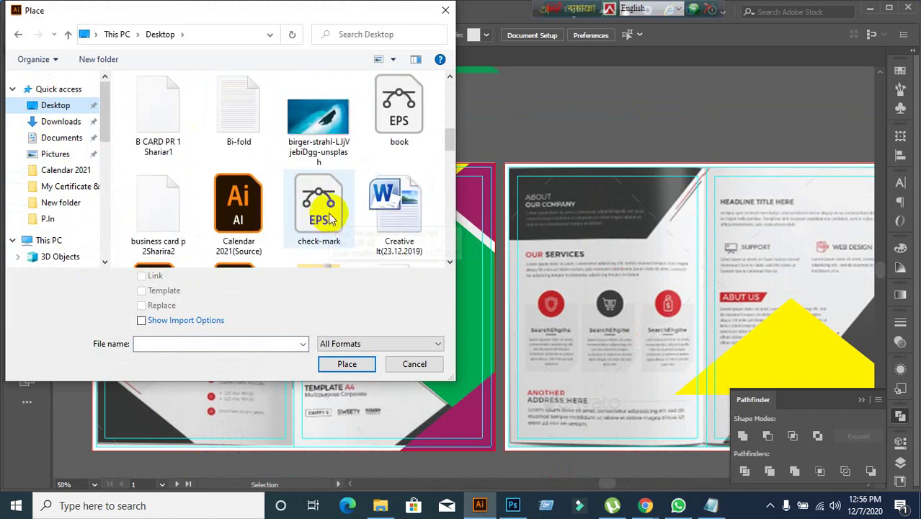
scroll(300, 186, down, 10)
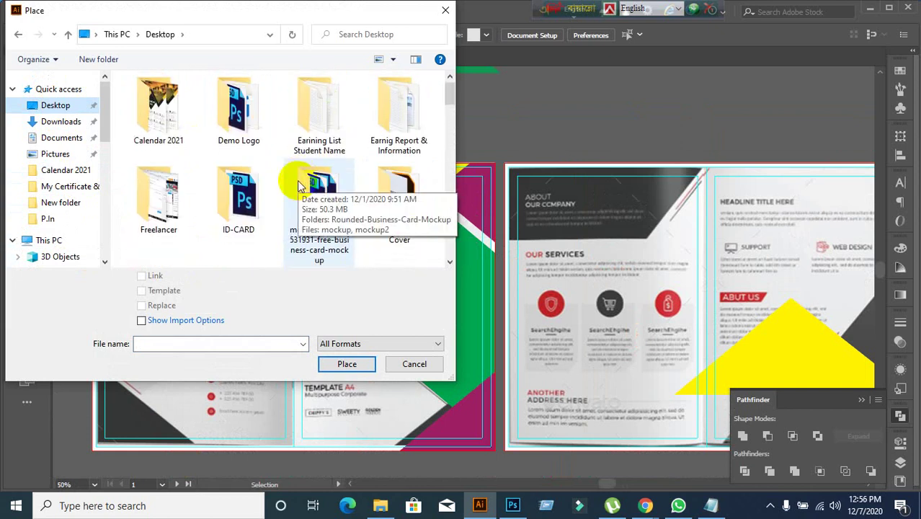
scroll(292, 185, down, 4)
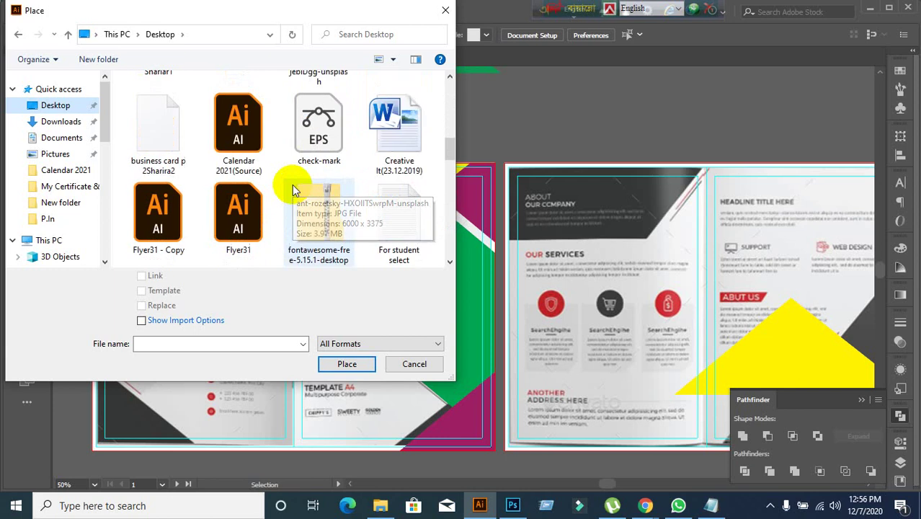
scroll(292, 192, down, 6)
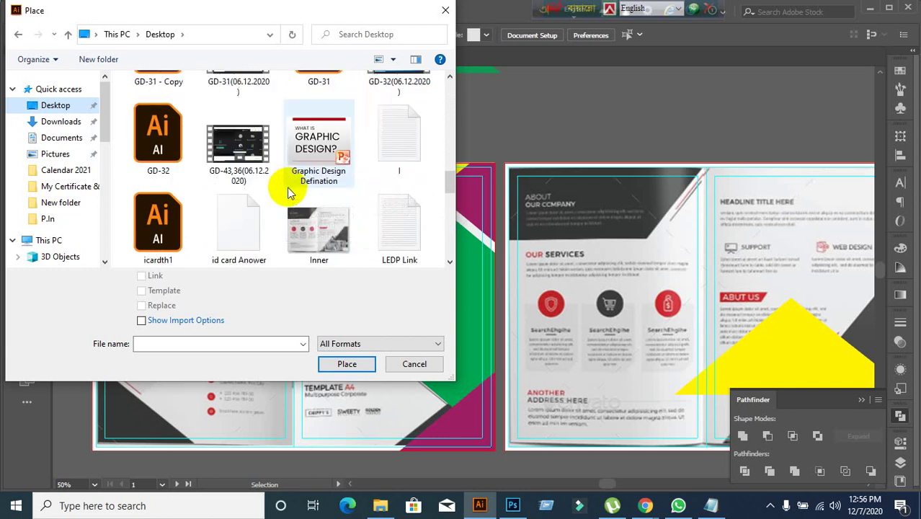
scroll(310, 191, down, 3)
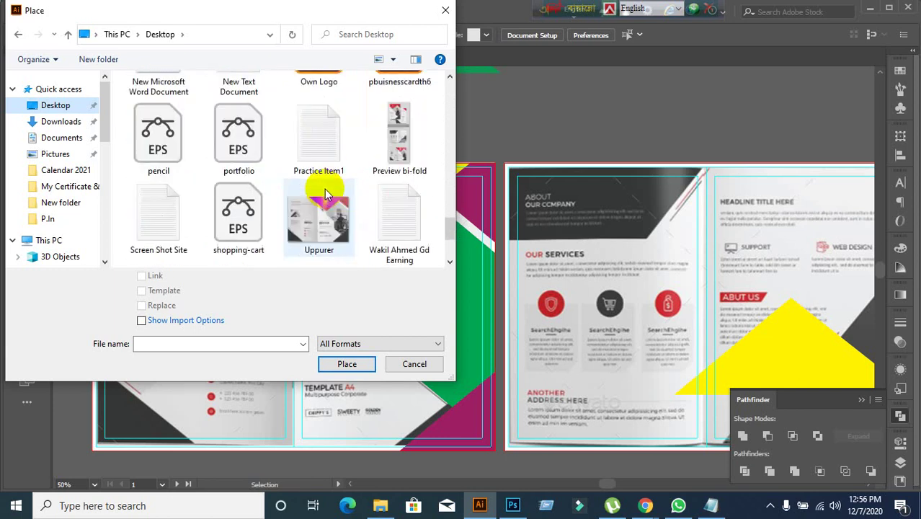
scroll(360, 198, up, 15)
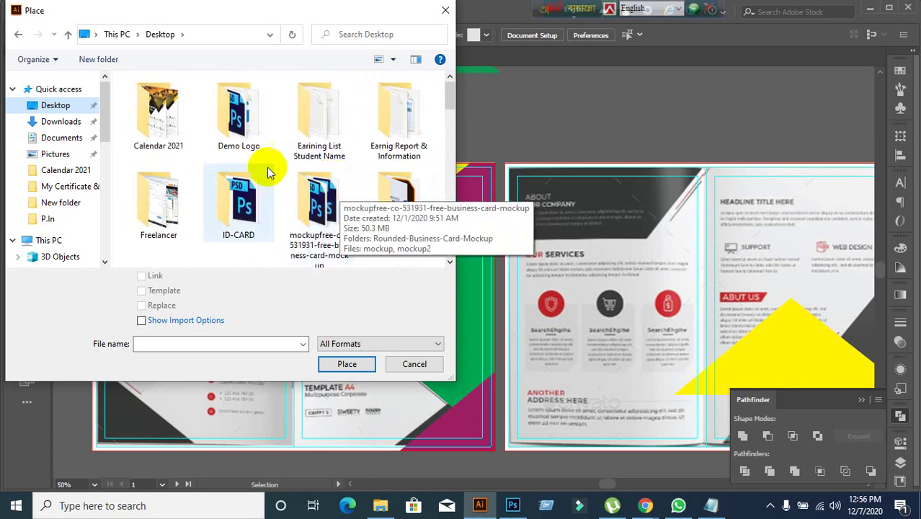
scroll(303, 181, down, 2)
scroll(294, 186, down, 1)
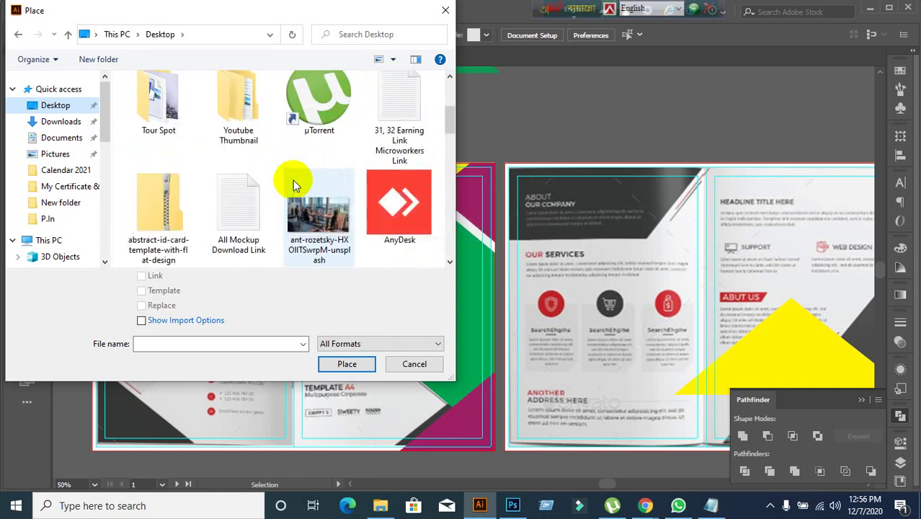
click(321, 203)
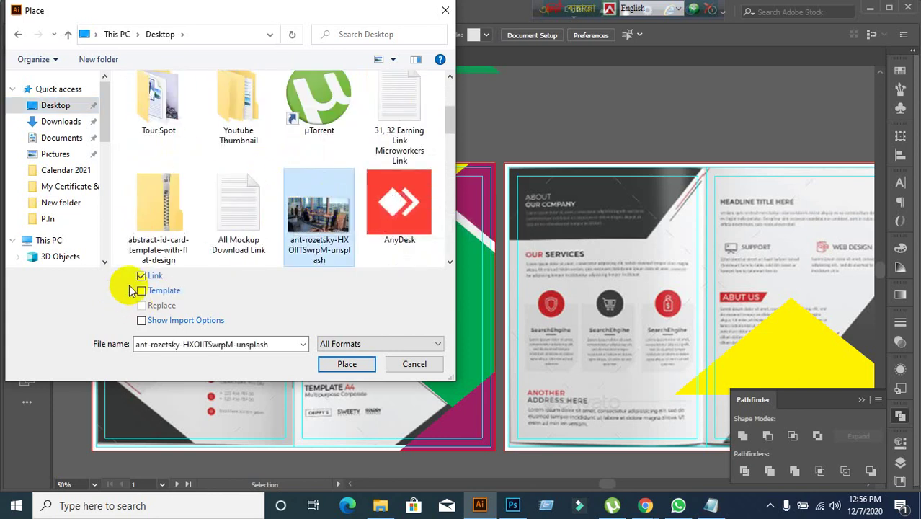
click(141, 277)
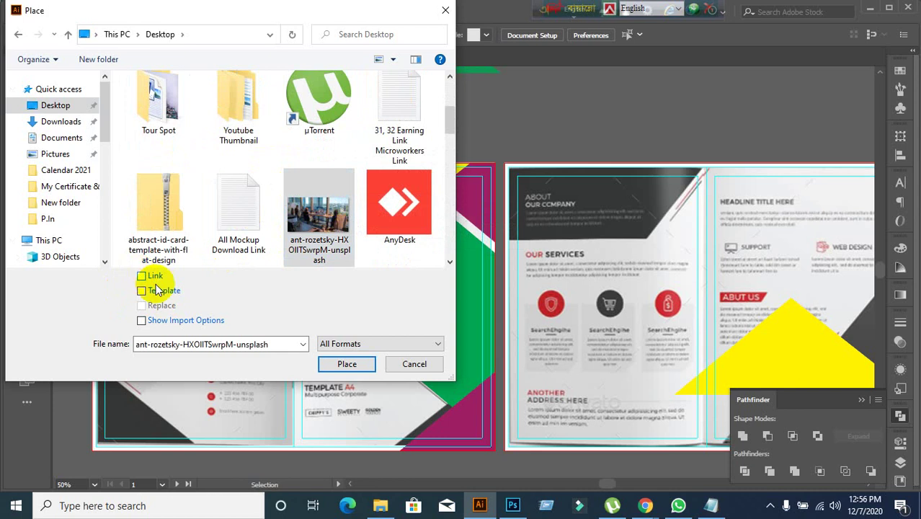
click(348, 365)
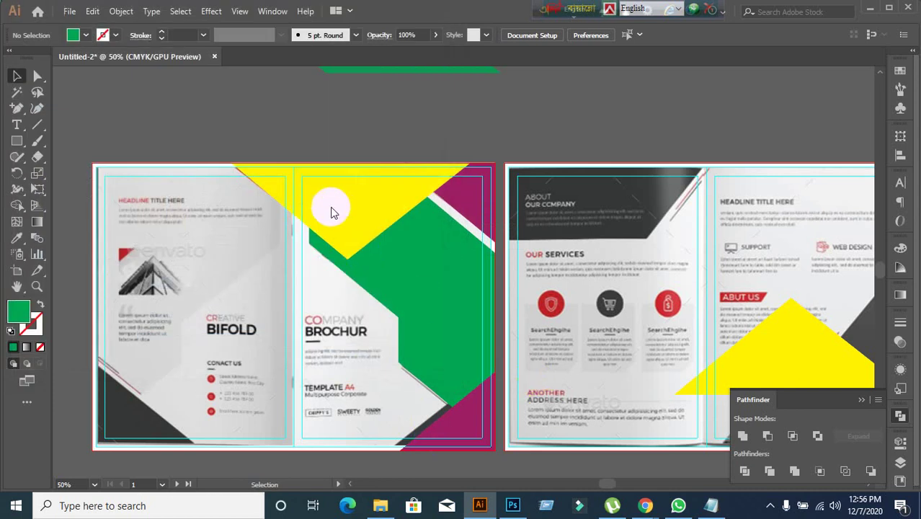
Drag the office photo out across the middle of the spread and select it.
drag(278, 149, 746, 468)
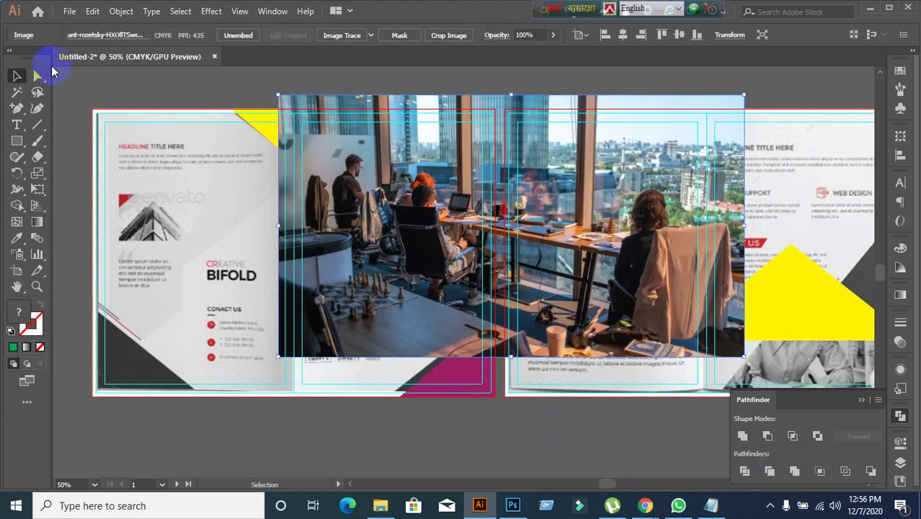
click(10, 75)
click(360, 317)
click(364, 296)
Convert the photo to grayscale with Edit > Edit Colors > Convert to Grayscale.
click(91, 13)
mouse_move(207, 249)
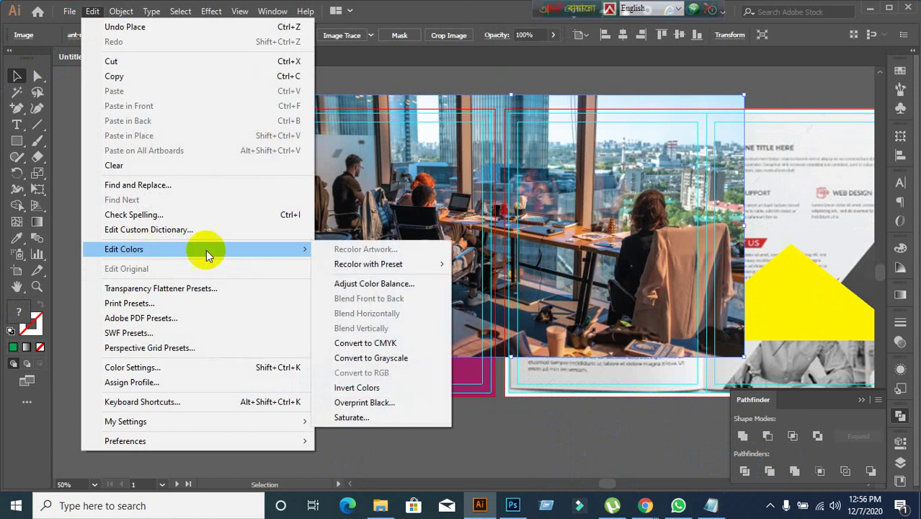
click(370, 358)
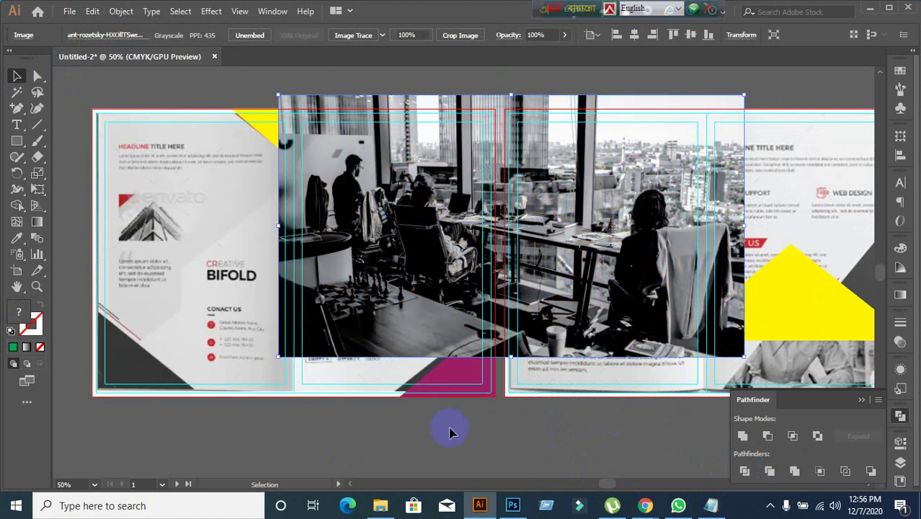
click(449, 433)
click(445, 314)
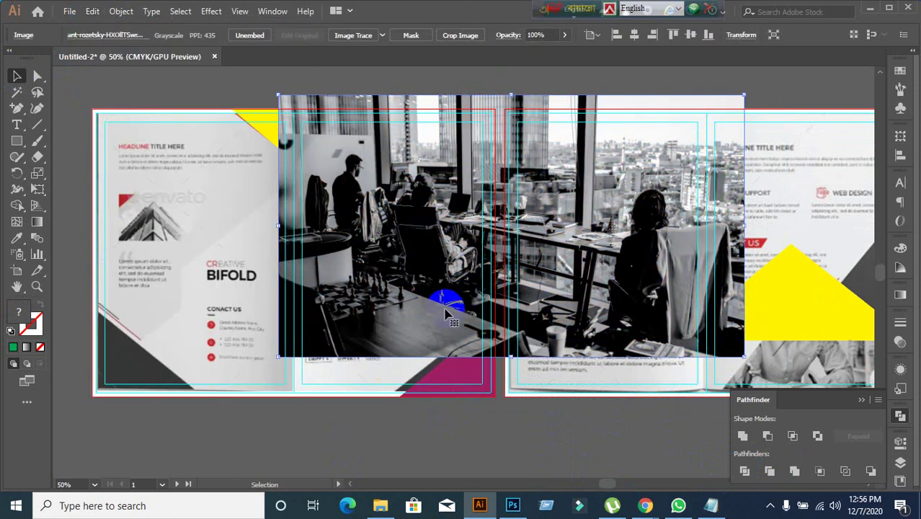
drag(447, 292, 336, 340)
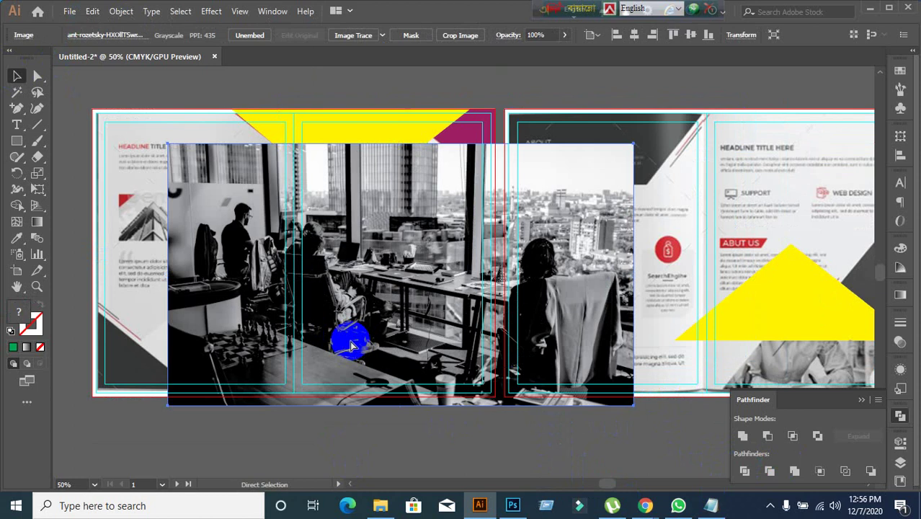
key(ctrl+z)
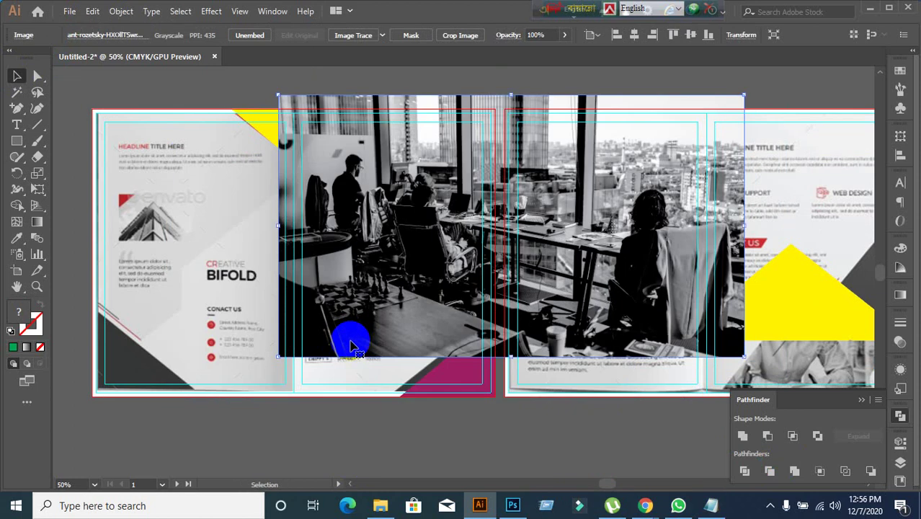
click(901, 342)
text(75)
key(Return)
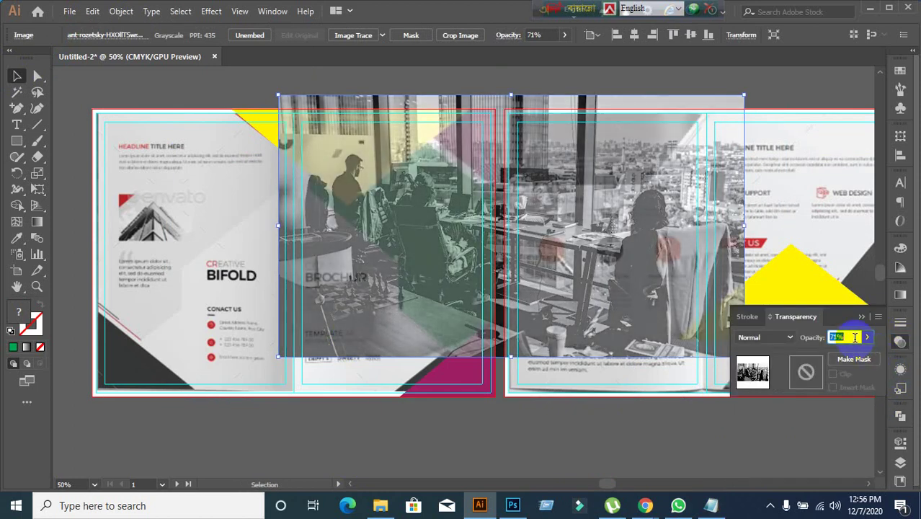
key(shift+Up)
key(shift+Up)
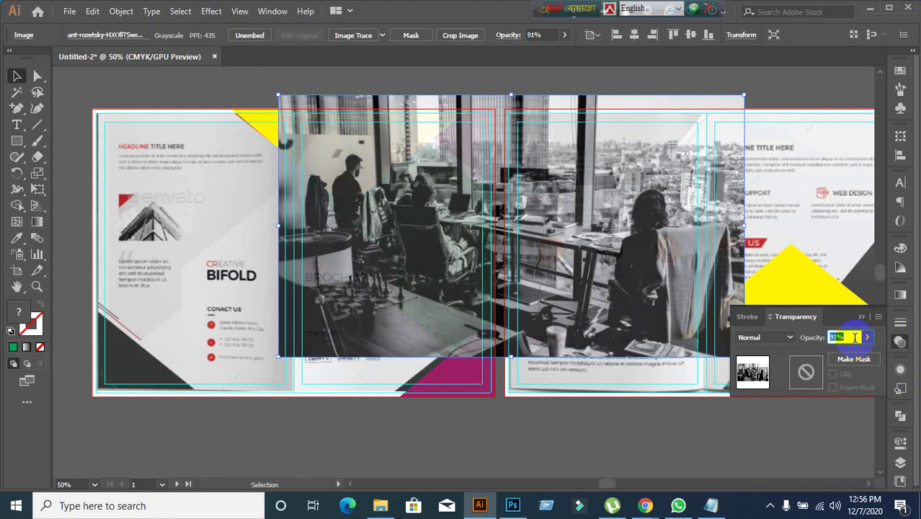
key(shift+Up)
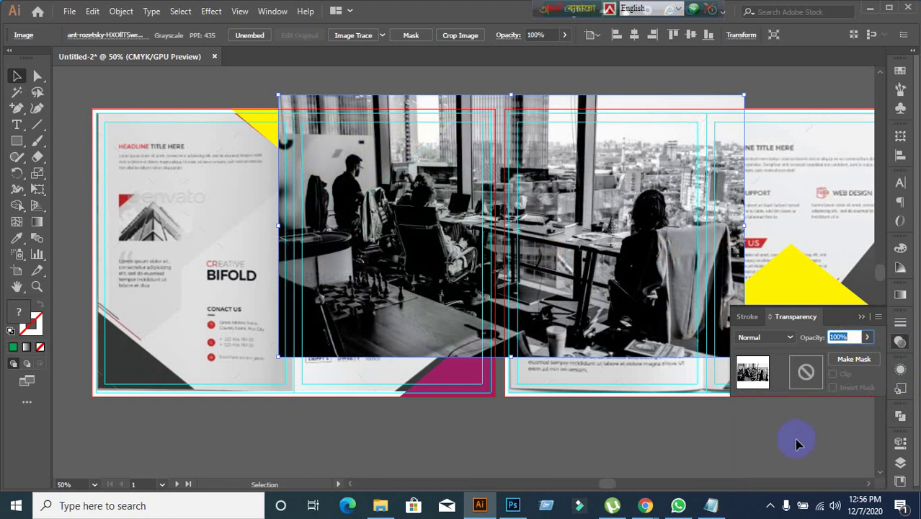
click(797, 444)
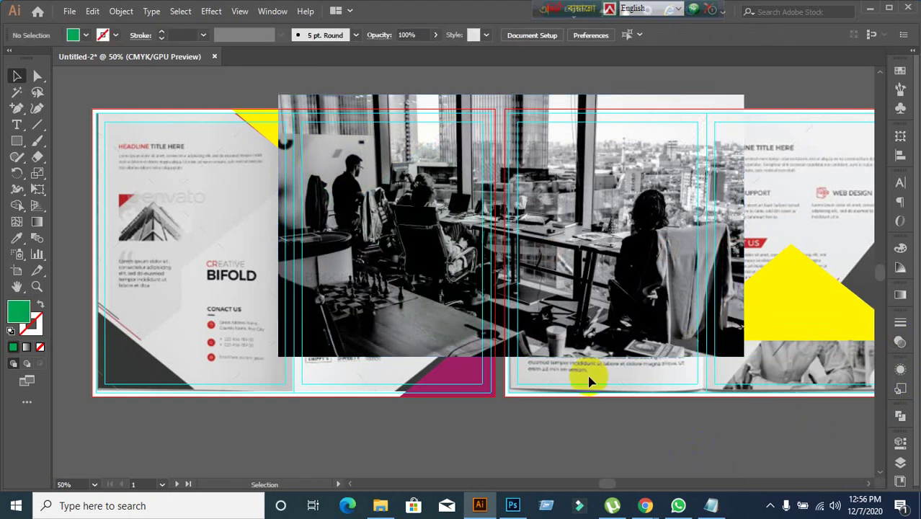
Send the photo to the back with Ctrl+Shift+[ and shift it left behind the cover.
click(531, 287)
scroll(531, 333, down, 2)
scroll(552, 405, up, 3)
drag(551, 405, 448, 418)
click(446, 331)
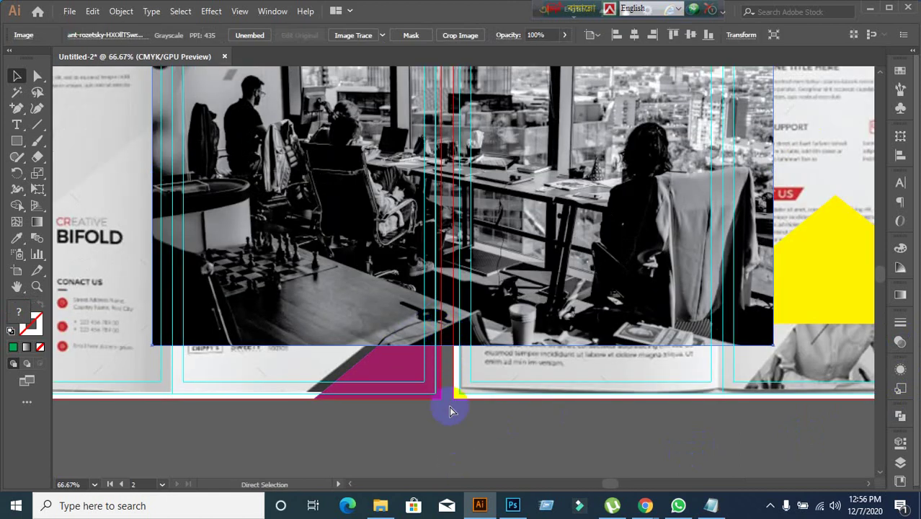
key(ctrl+shift+bracketleft)
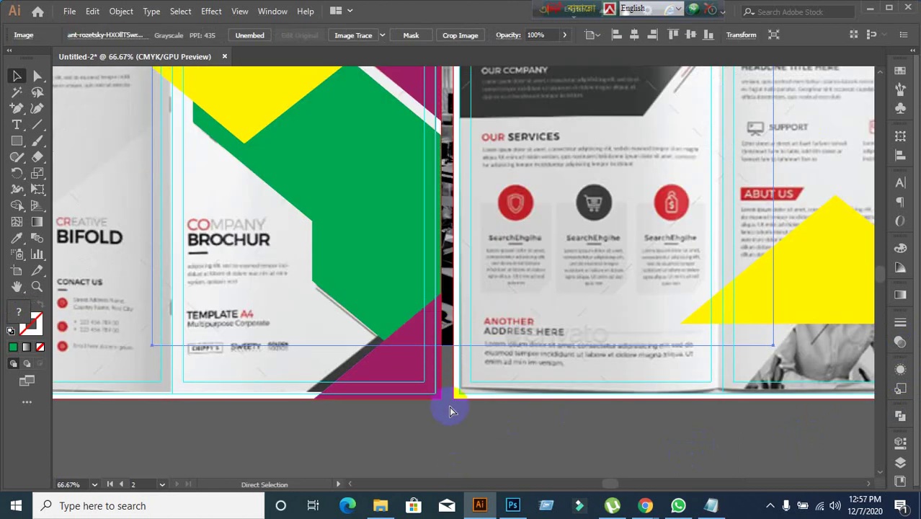
key(ctrl+z)
key(ctrl+shift+z)
scroll(449, 403, up, 3)
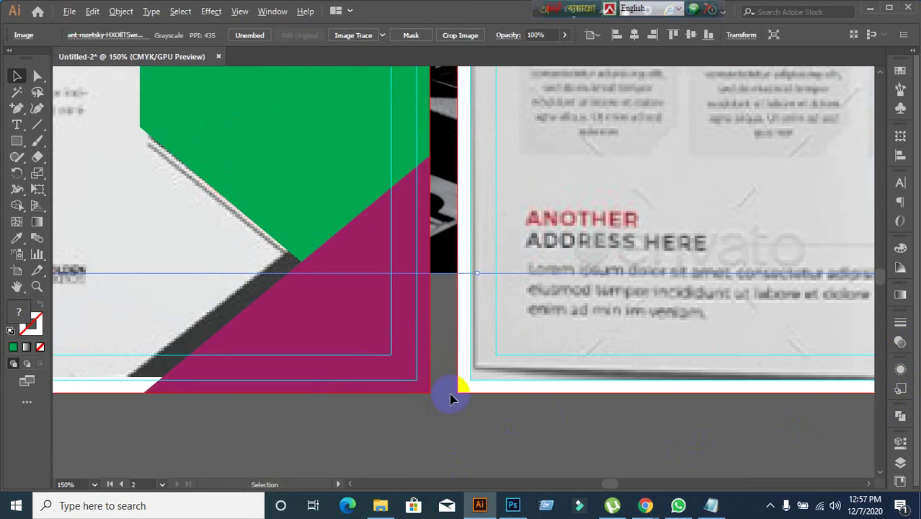
scroll(449, 400, down, 3)
scroll(432, 389, up, 5)
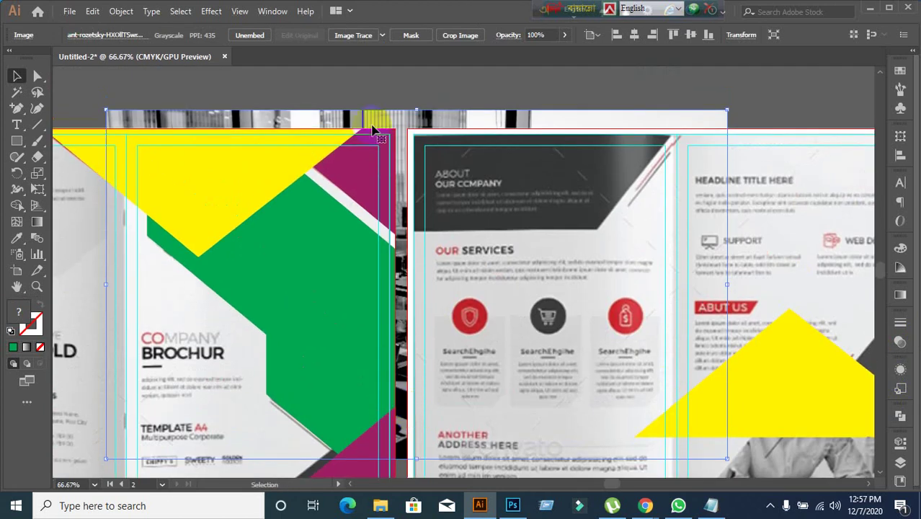
drag(394, 126, 360, 127)
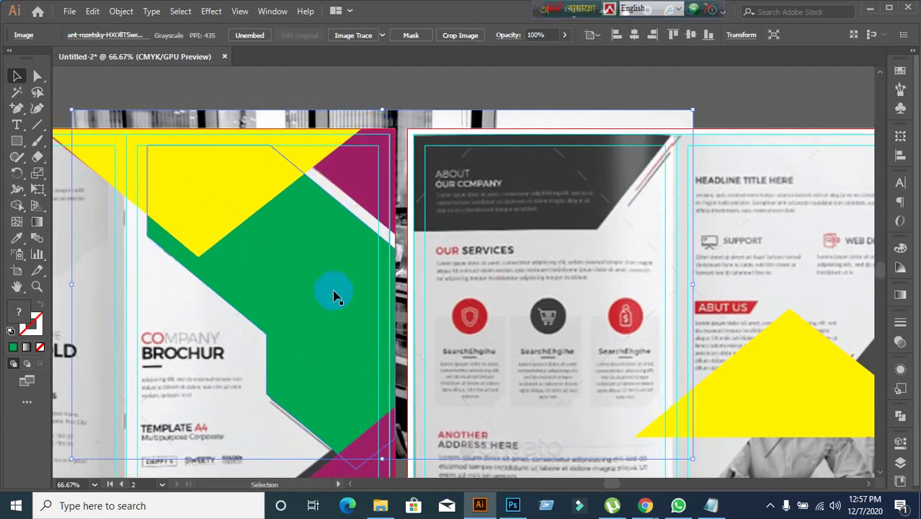
Select the green cover shape together with the photo and make a clipping mask.
click(375, 296)
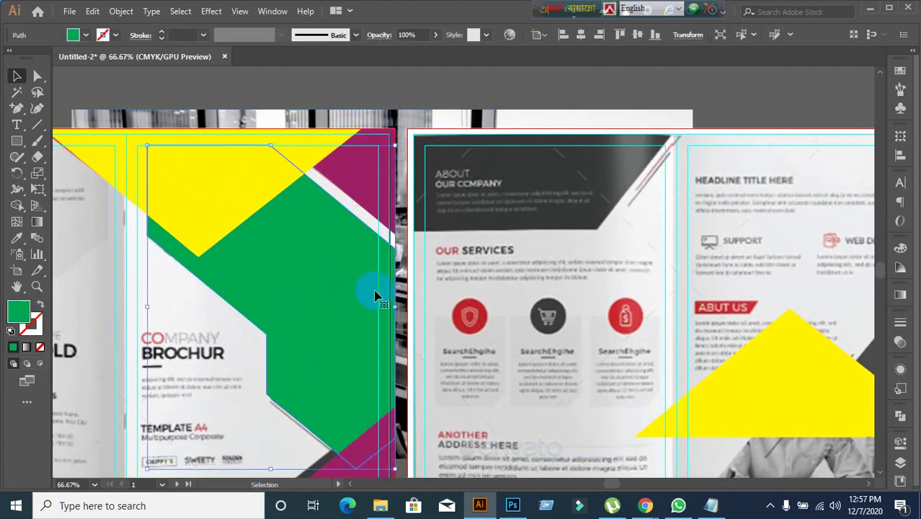
shift+click(408, 128)
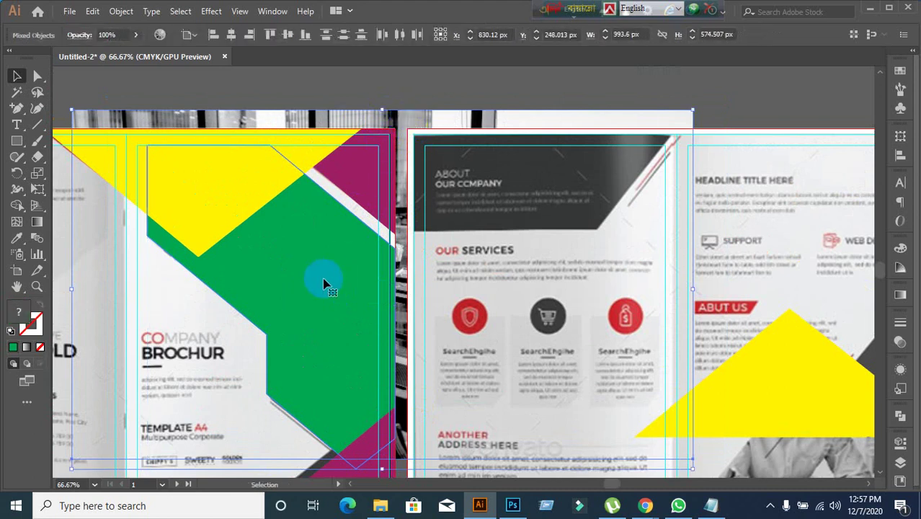
right_click(323, 282)
click(376, 175)
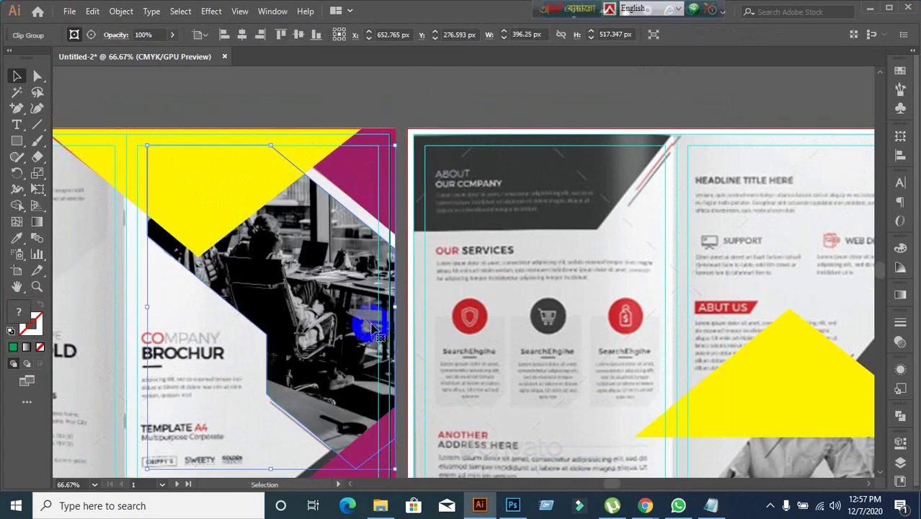
scroll(373, 330, down, 3)
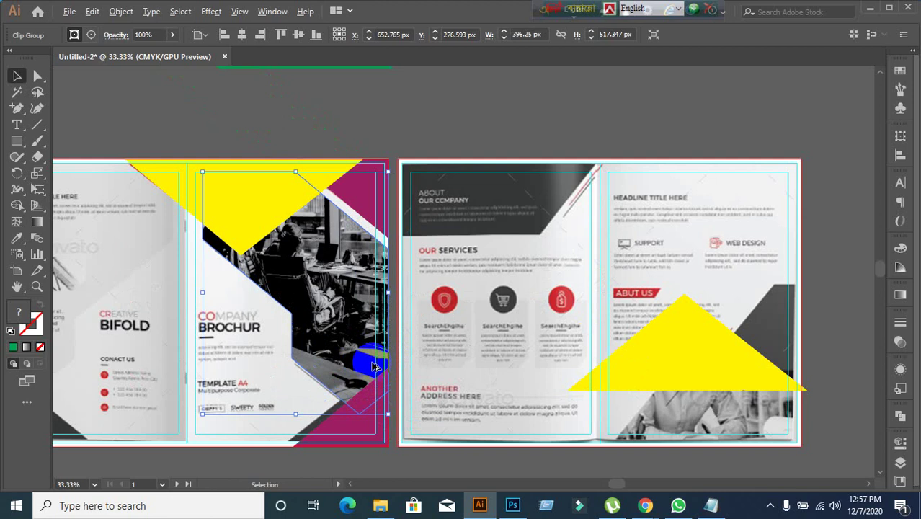
scroll(414, 324, up, 3)
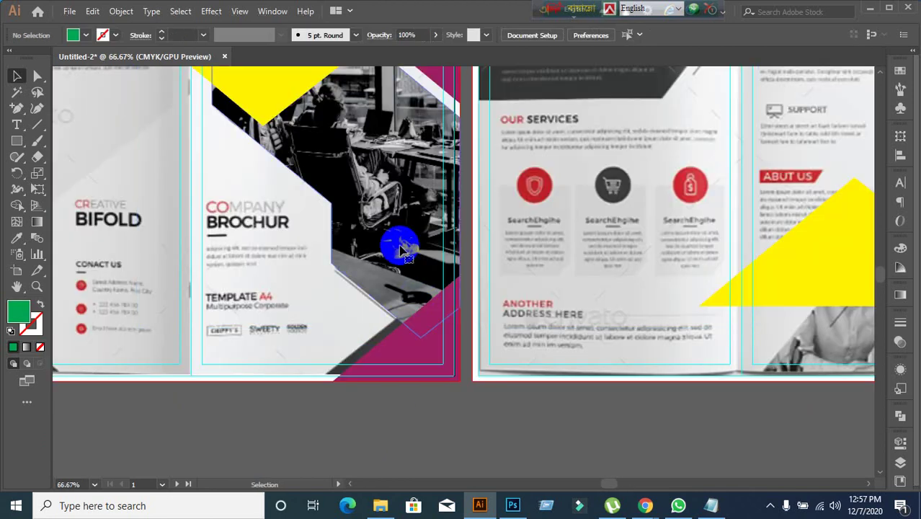
Try Darken, Color Burn, Overlay and Lighten blend modes on the clipped photo.
click(901, 343)
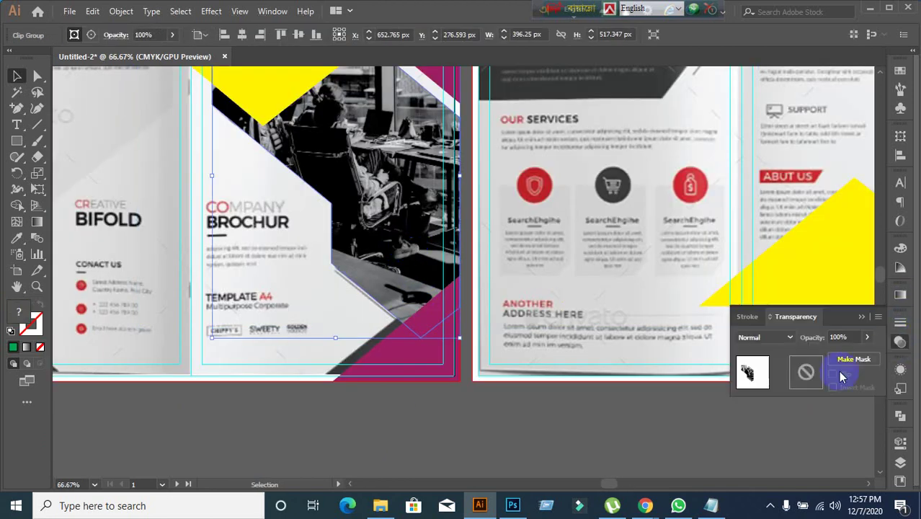
click(792, 339)
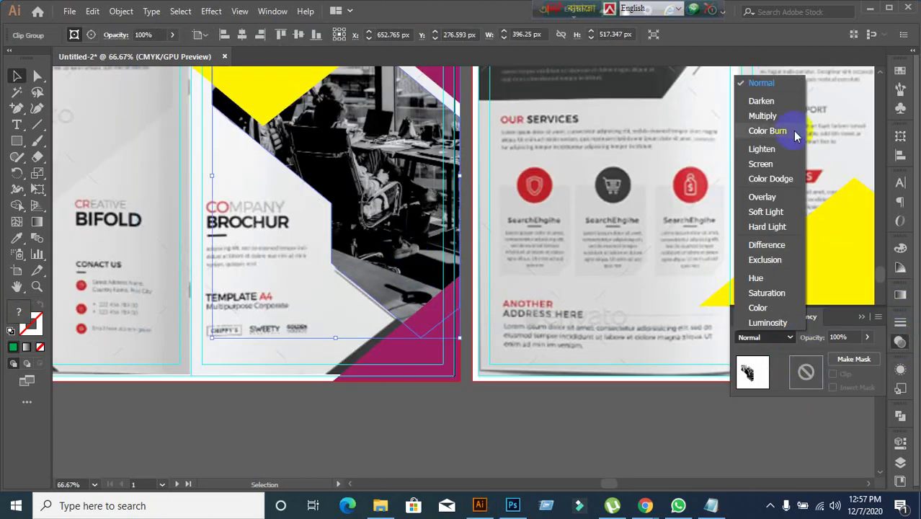
click(763, 100)
click(792, 338)
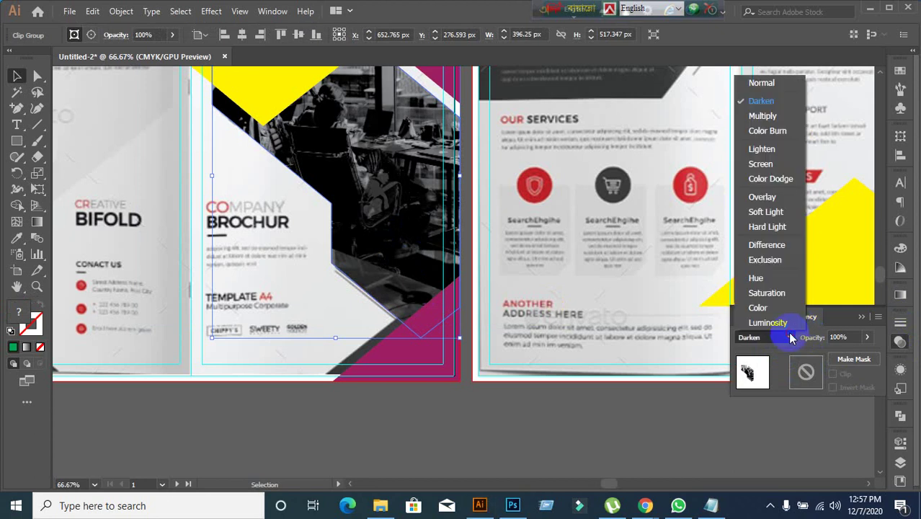
click(742, 132)
click(791, 338)
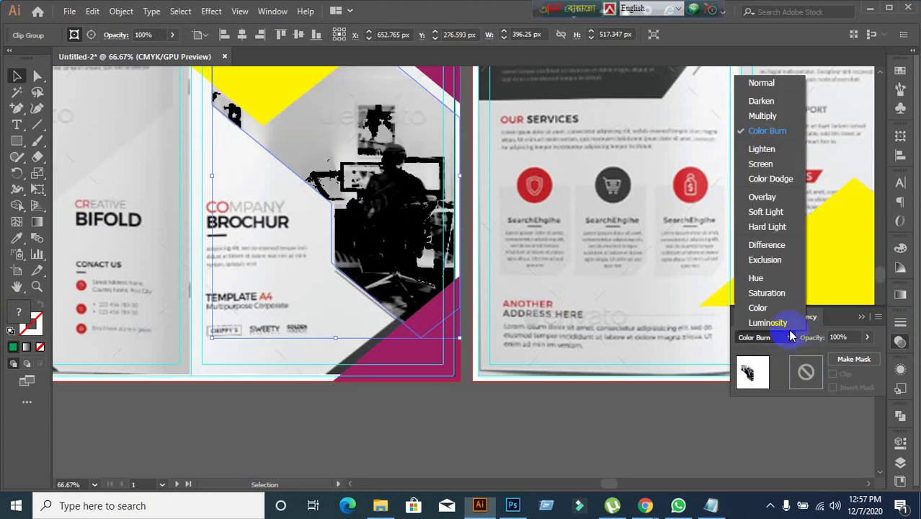
click(782, 202)
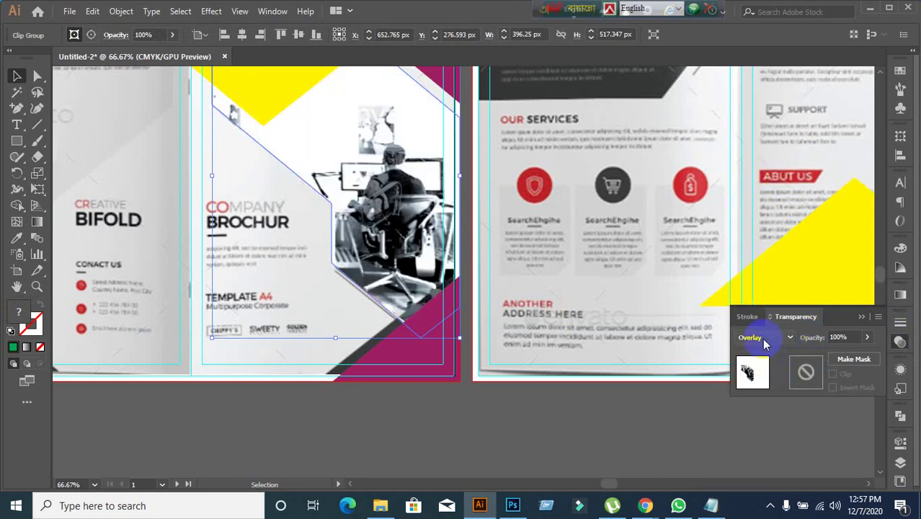
click(790, 337)
click(765, 148)
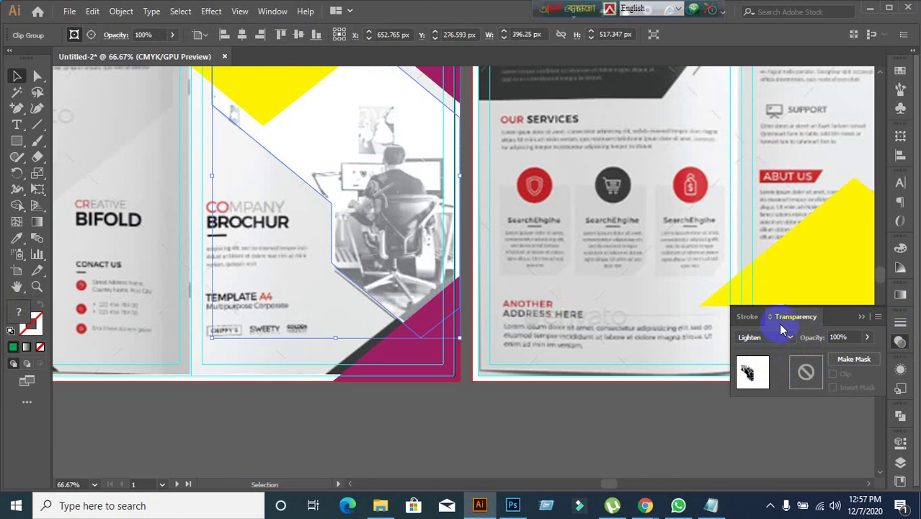
Try Multiply and Exclusion, then settle on Saturation, deselect and zoom out.
click(770, 338)
click(769, 115)
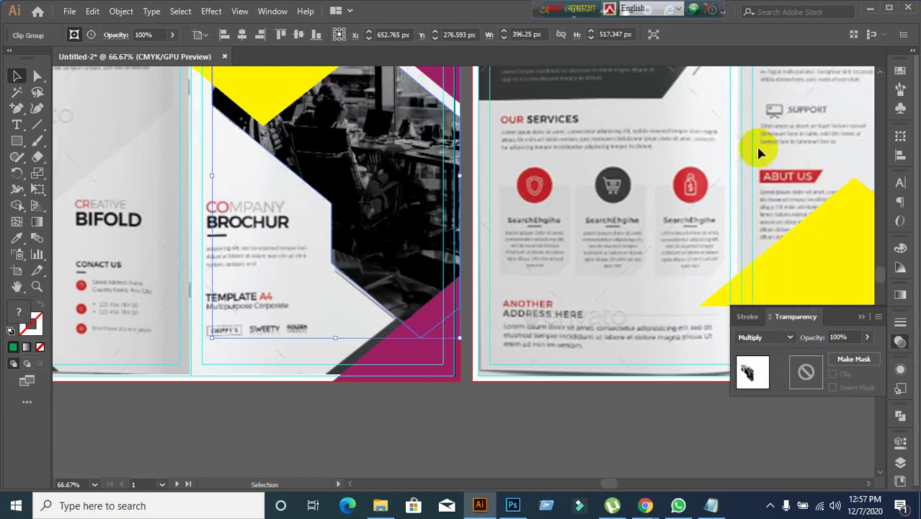
click(776, 338)
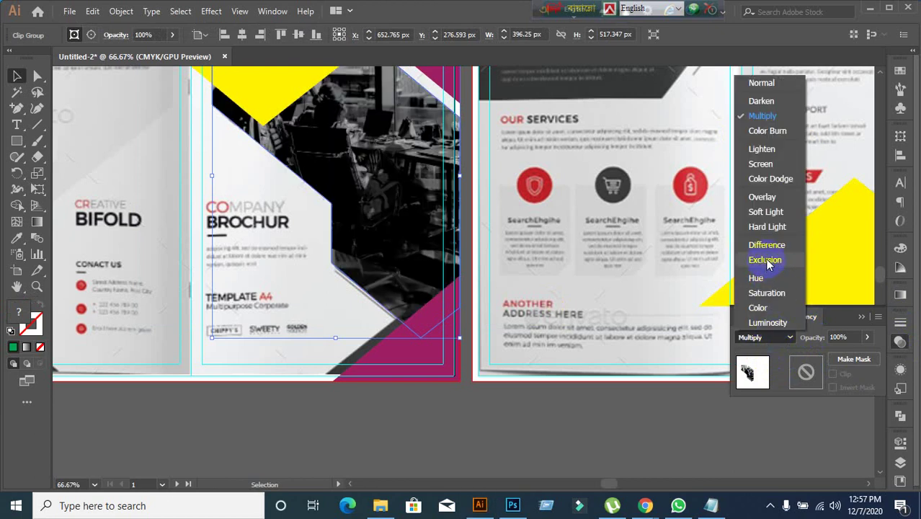
click(766, 264)
click(777, 339)
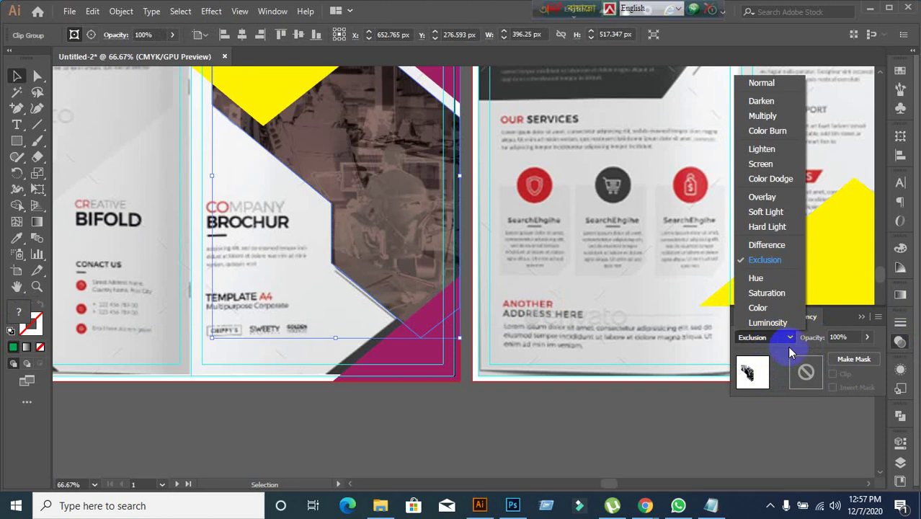
click(765, 294)
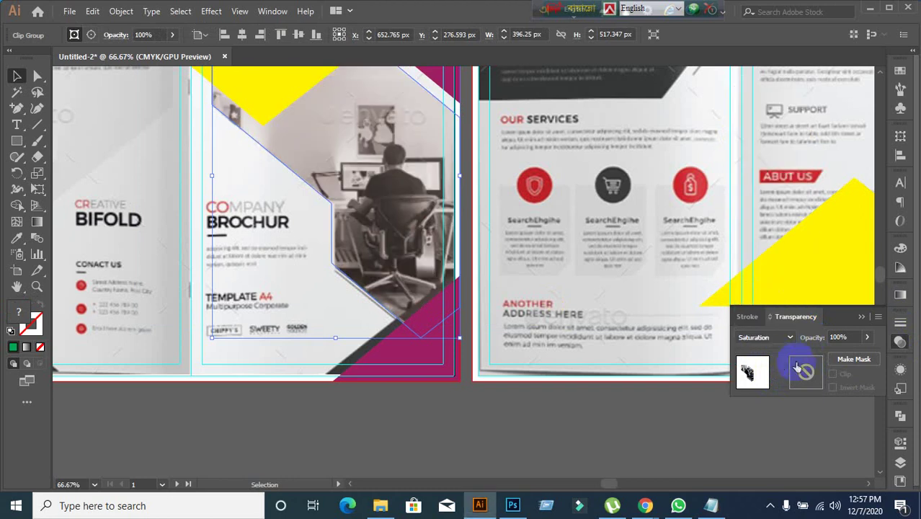
click(591, 429)
key(ctrl+minus)
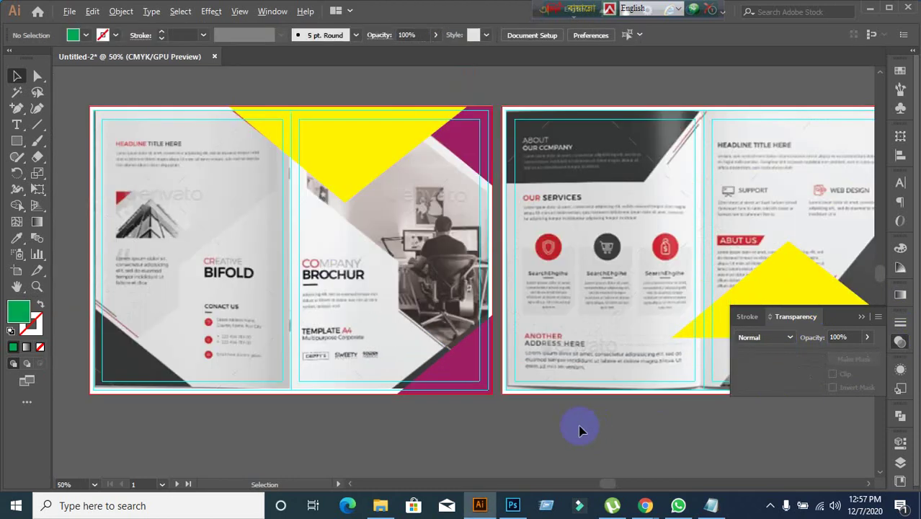
Undo repeatedly with Ctrl+Z, stepping back through the clipping and opacity changes on the photo.
scroll(583, 430, up, 1)
key(ctrl+z)
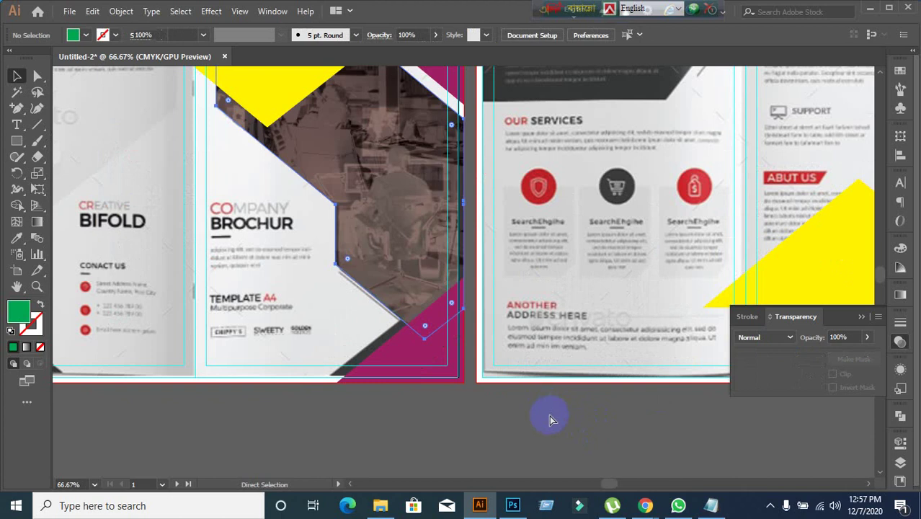
key(ctrl+z)
key(ctrl+z)
key(ctrl+z)
key(ctrl+z)
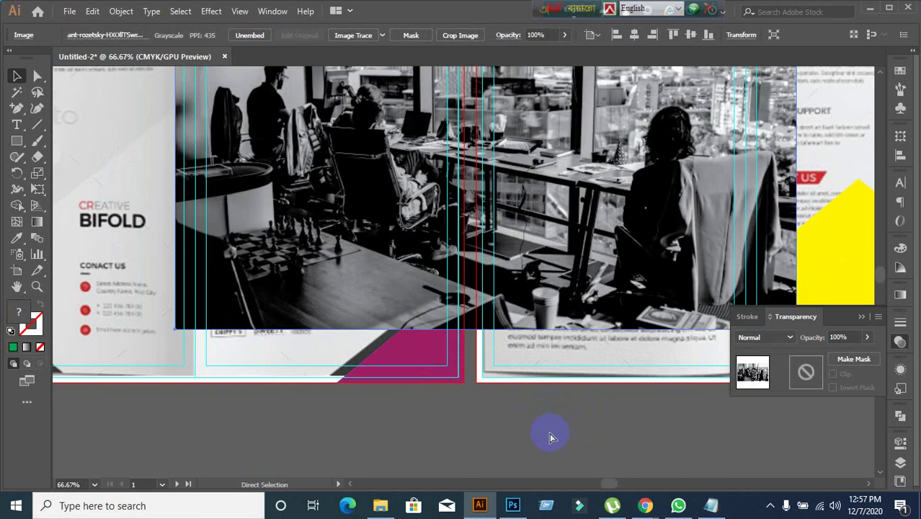
key(ctrl+z)
key(ctrl+shift+z)
key(ctrl+z)
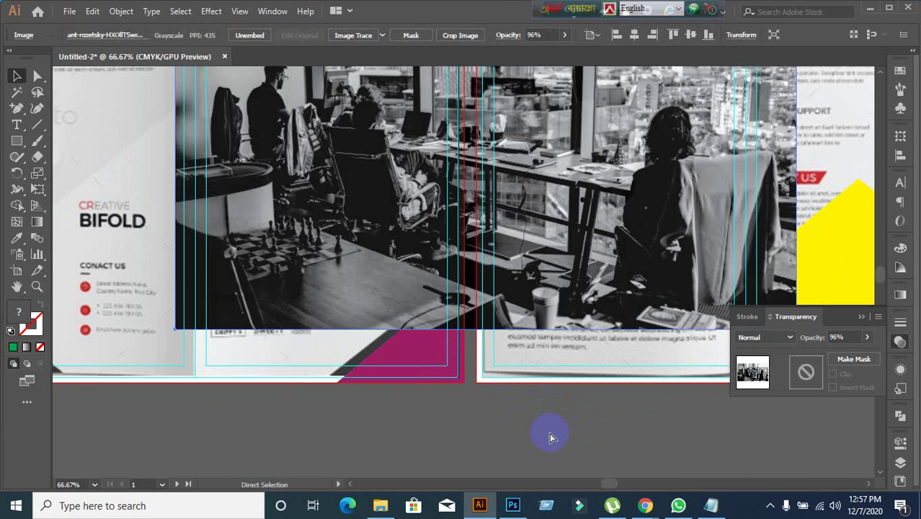
key(ctrl+z)
key(ctrl+z)
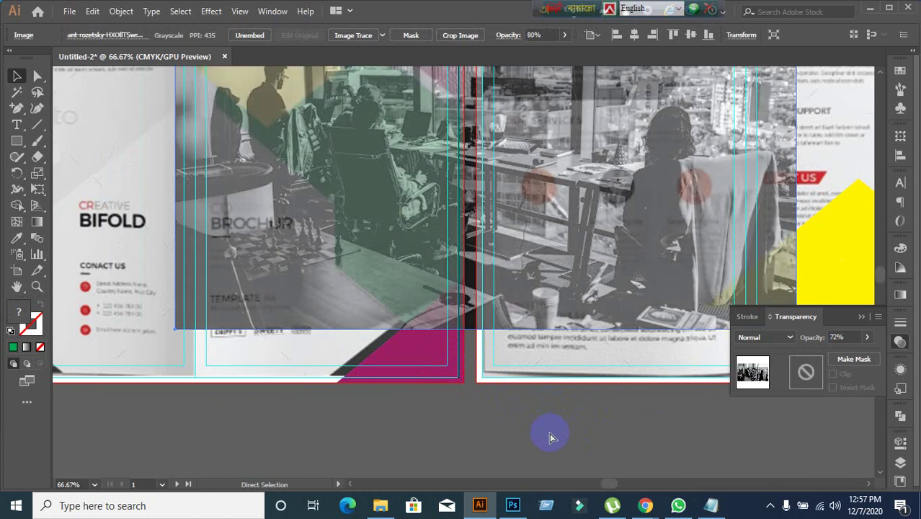
key(ctrl+z)
key(ctrl+z)
key(ctrl+z)
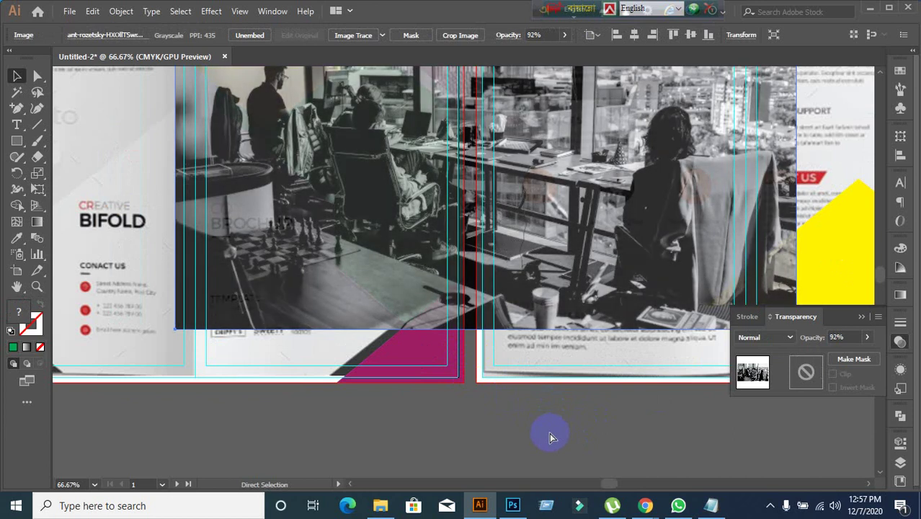
scroll(550, 436, down, 2)
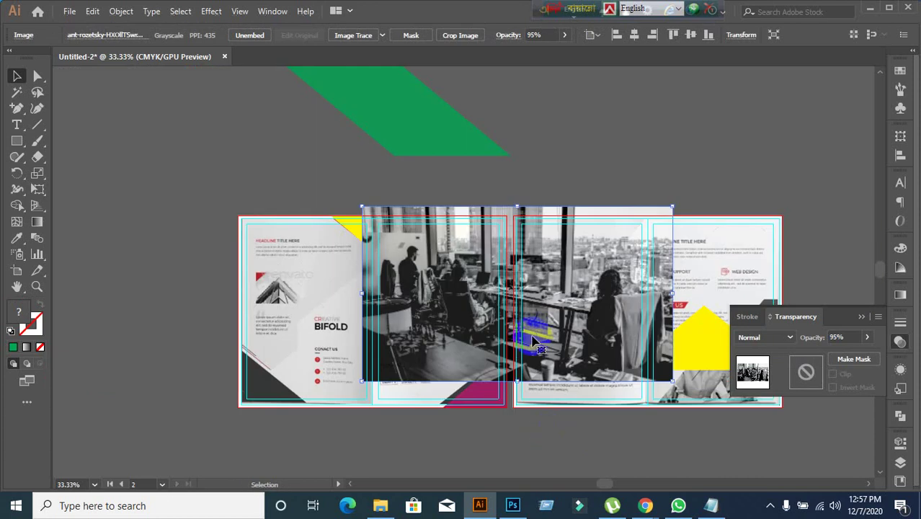
key(ctrl+z)
Show the desktop and drag the office photo file into the Illustrator document.
key(super+d)
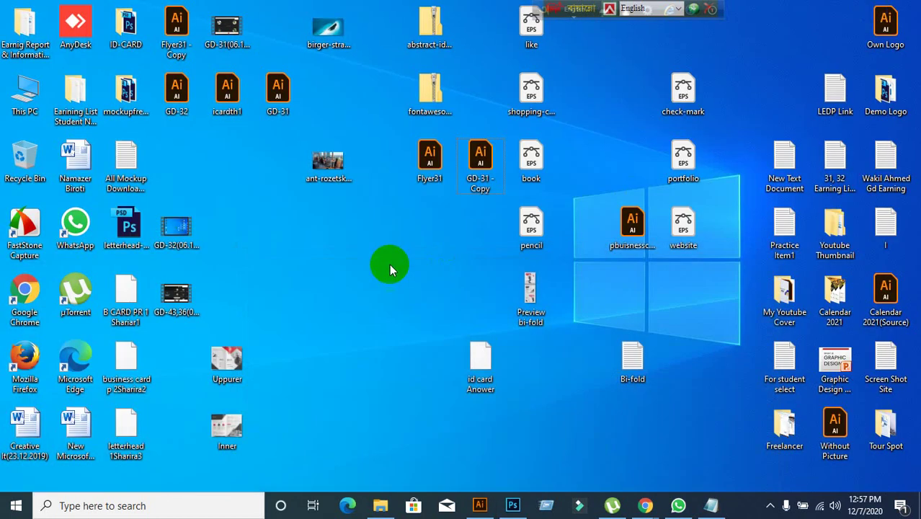
drag(332, 164, 416, 268)
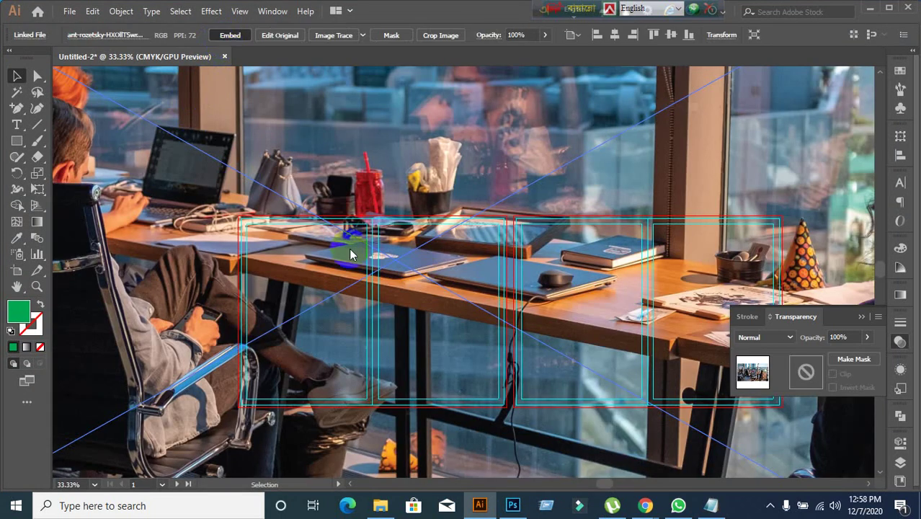
Embed the linked office photo and scale it down from its top-left corner.
click(230, 35)
key(ctrl+minus)
key(ctrl+minus)
key(ctrl+minus)
key(ctrl+minus)
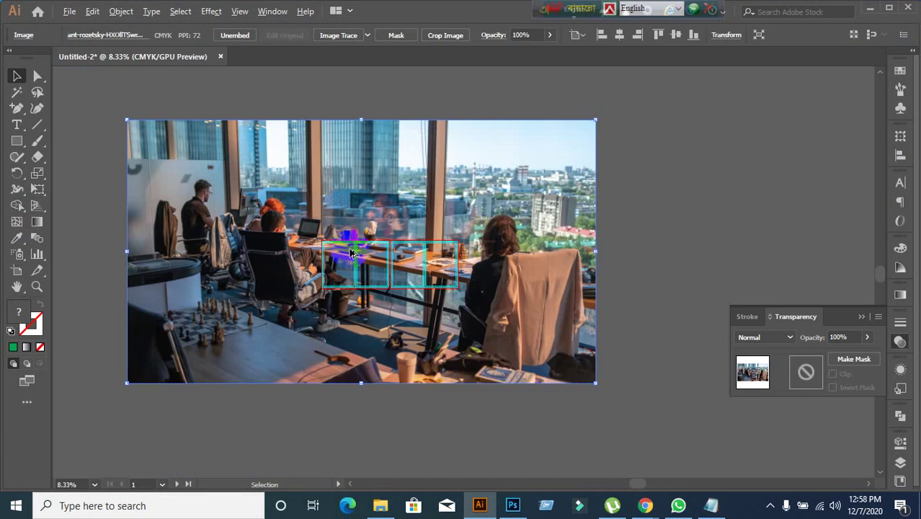
drag(132, 124, 338, 297)
scroll(520, 398, up, 3)
Shrink the photo further toward the spread's size and move it down about 42 px.
drag(656, 341, 352, 241)
scroll(248, 224, up, 1)
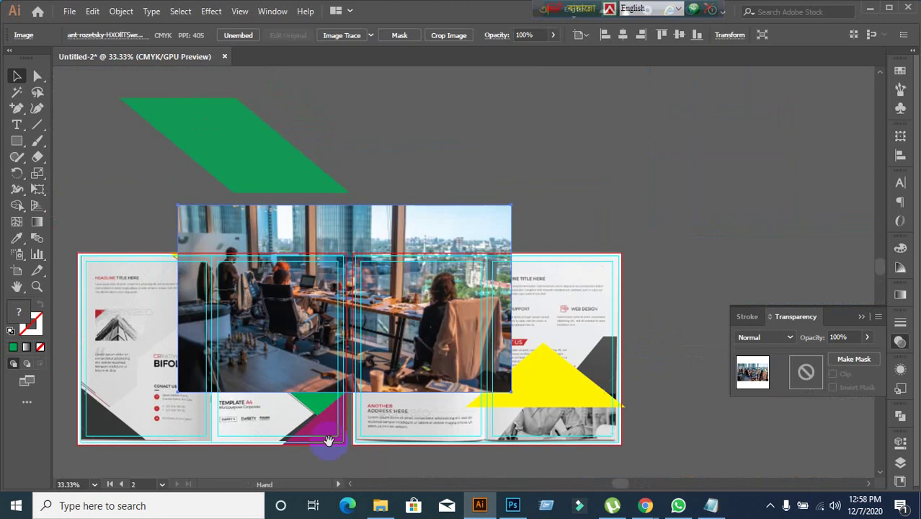
scroll(322, 433, down, 1)
drag(312, 292, 314, 322)
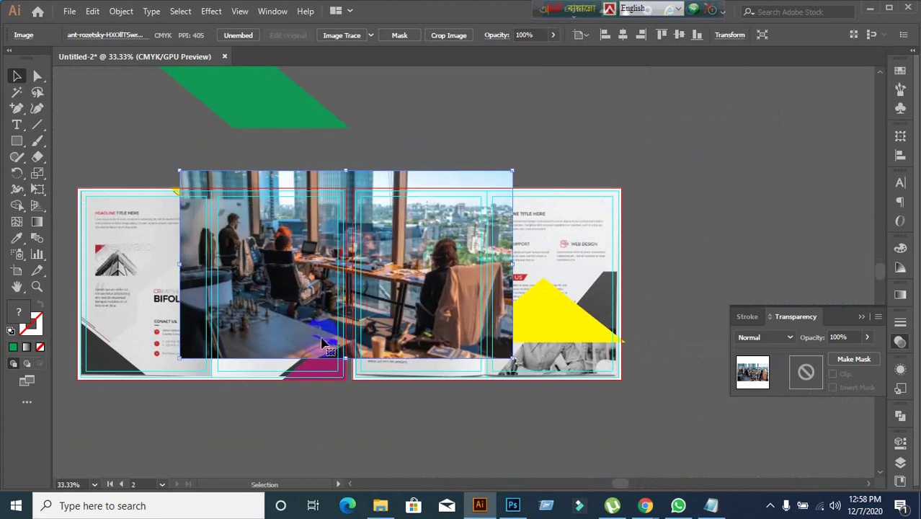
right_click(308, 286)
click(291, 360)
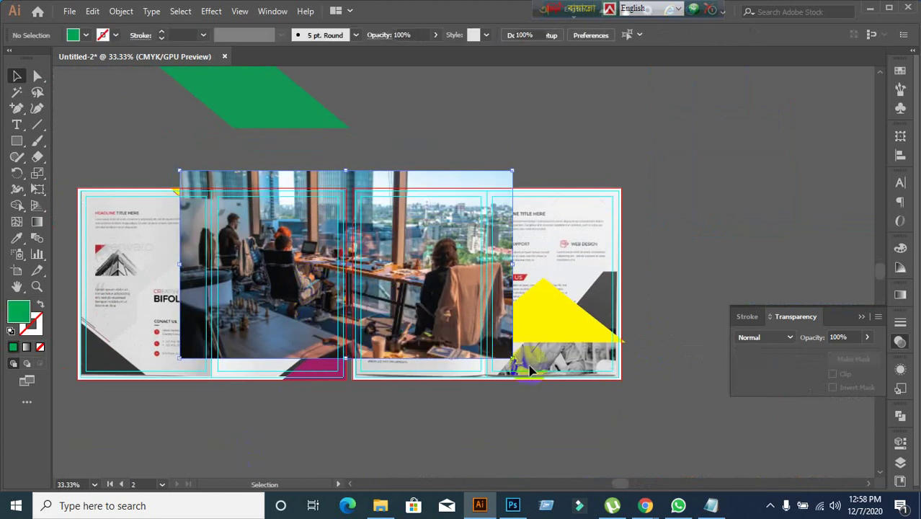
click(508, 358)
drag(511, 357, 400, 372)
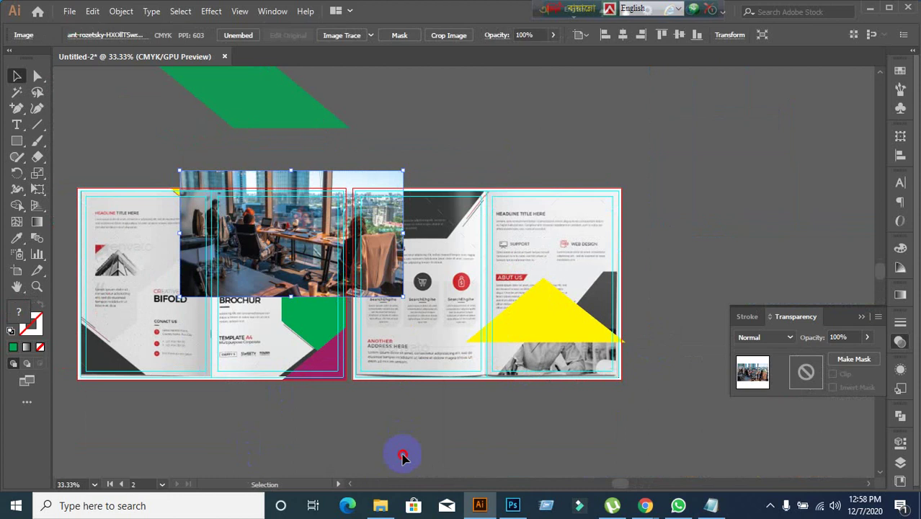
click(402, 457)
Enlarge and reposition the photo until it spans the two centre panels.
scroll(402, 457, down, 2)
drag(380, 165, 410, 232)
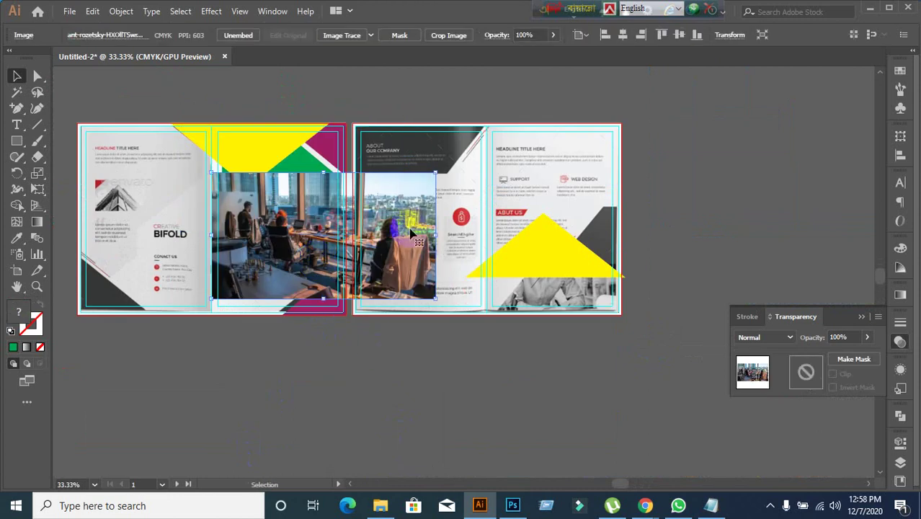
drag(435, 171, 482, 108)
click(388, 422)
drag(341, 229, 341, 212)
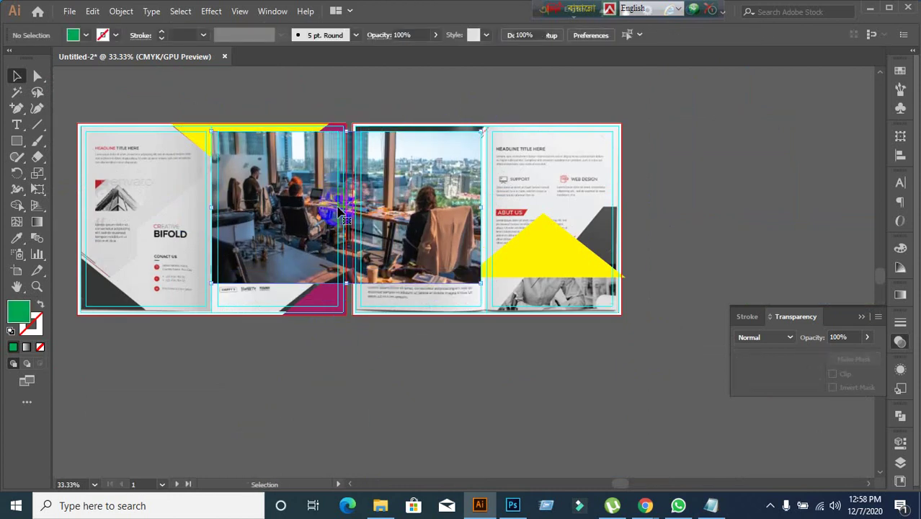
scroll(341, 213, up, 1)
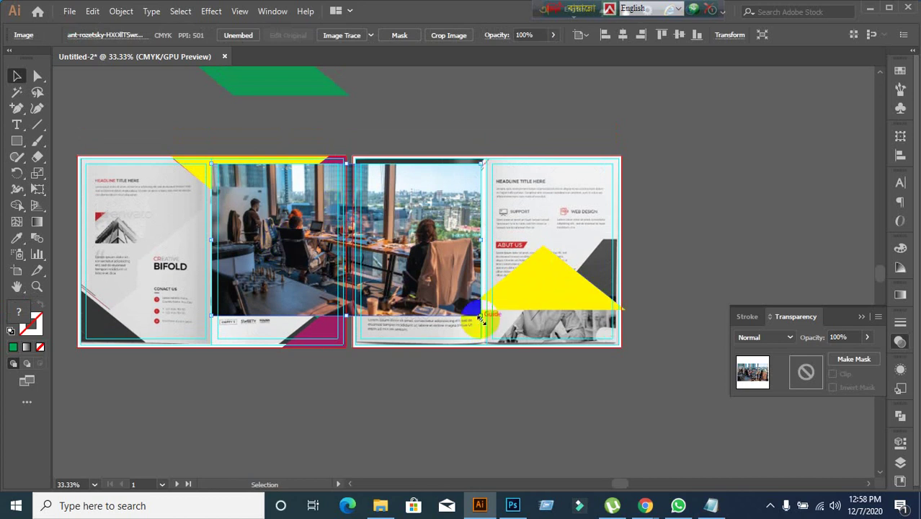
mouse_move(482, 314)
mouse_down()
mouse_move(498, 317)
mouse_move(489, 322)
mouse_up()
Send the office photo to the back with Arrange > Send to Back.
click(411, 402)
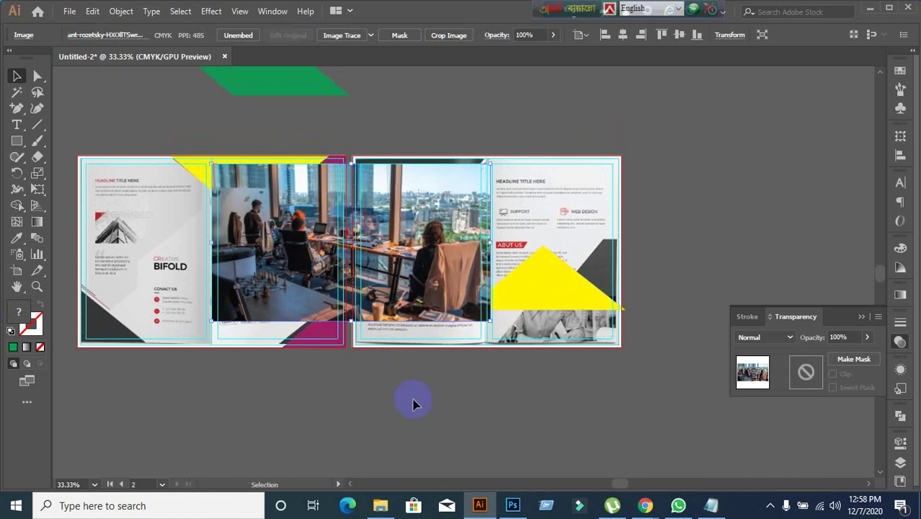
click(289, 301)
right_click(283, 287)
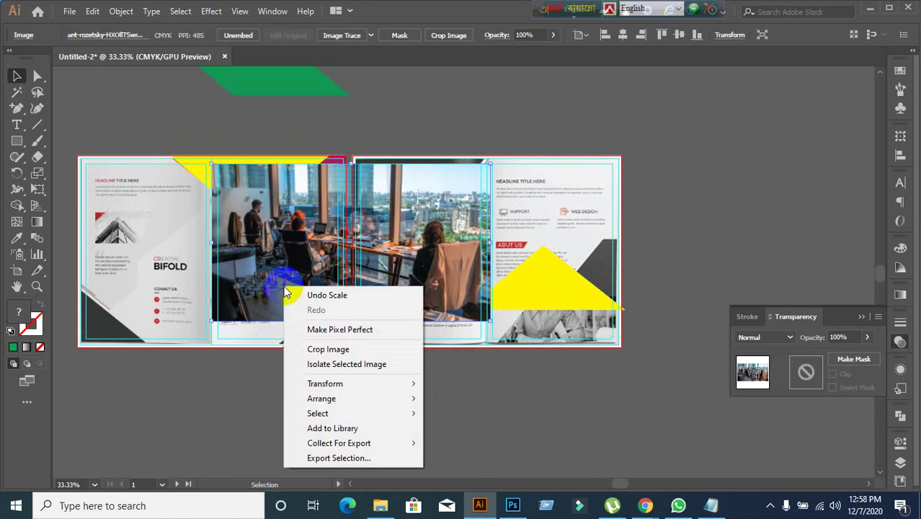
mouse_move(326, 400)
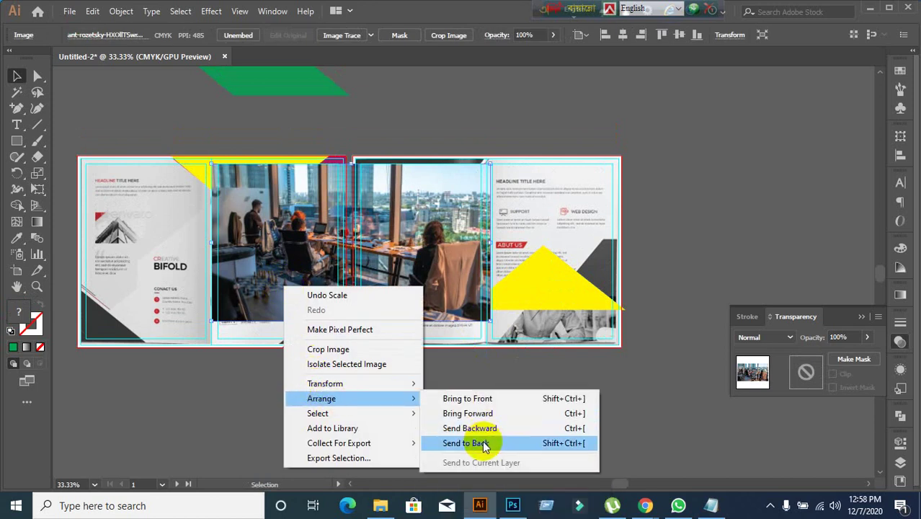
click(483, 444)
click(389, 414)
scroll(388, 413, up, 2)
Select the green cover shape with the photo and make a clipping mask.
click(342, 239)
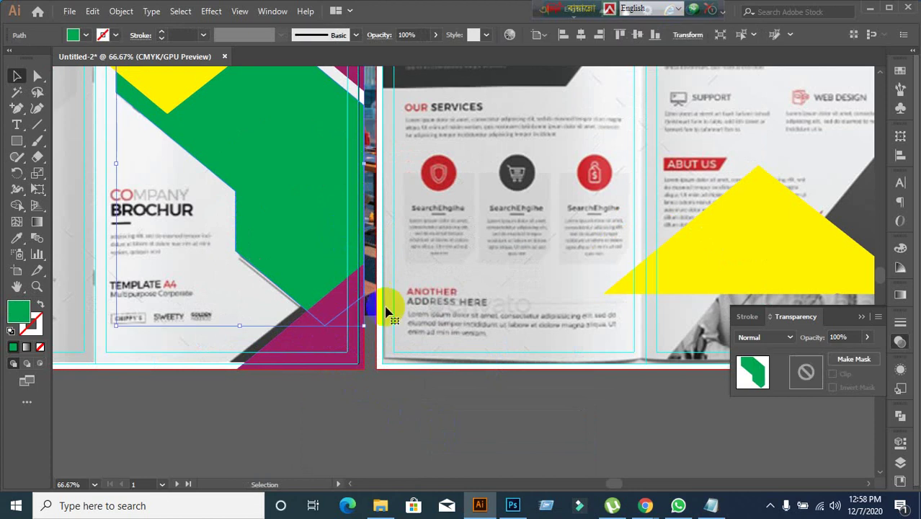
click(367, 426)
click(323, 247)
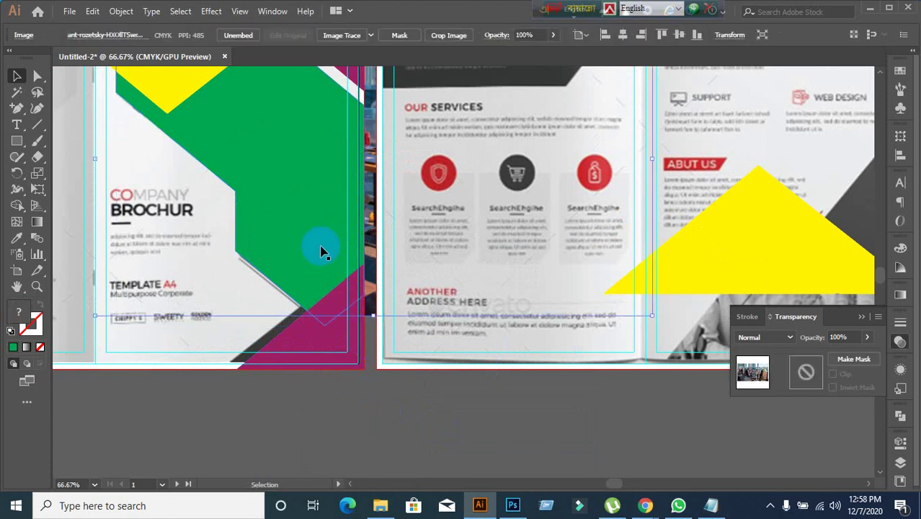
shift+click(315, 240)
right_click(284, 210)
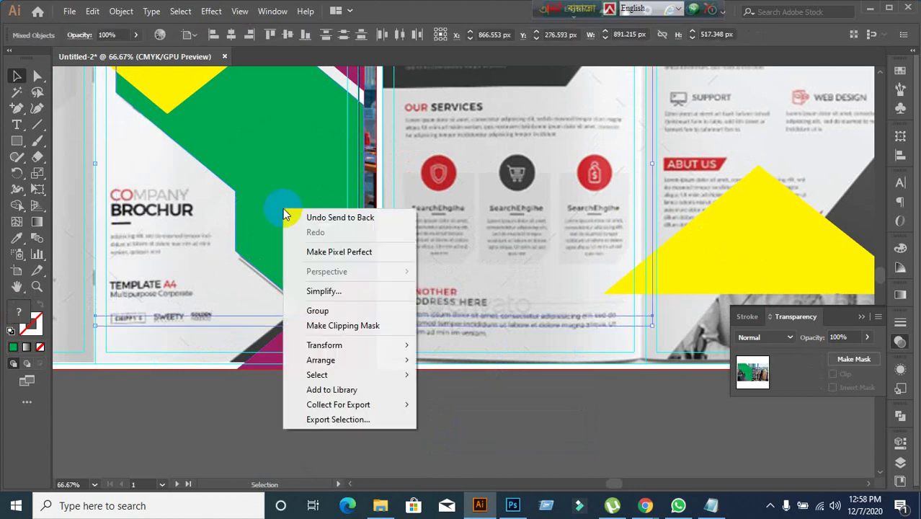
click(330, 325)
click(334, 414)
scroll(334, 412, down, 1)
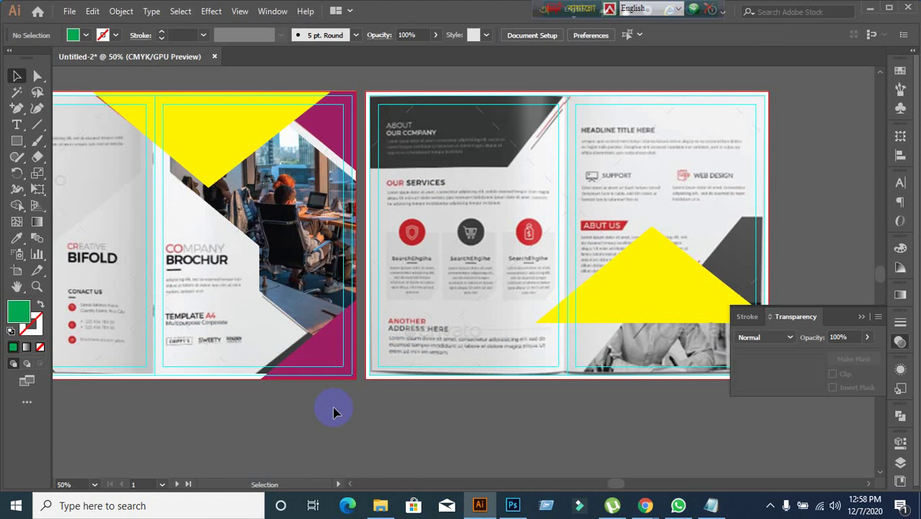
scroll(333, 412, down, 1)
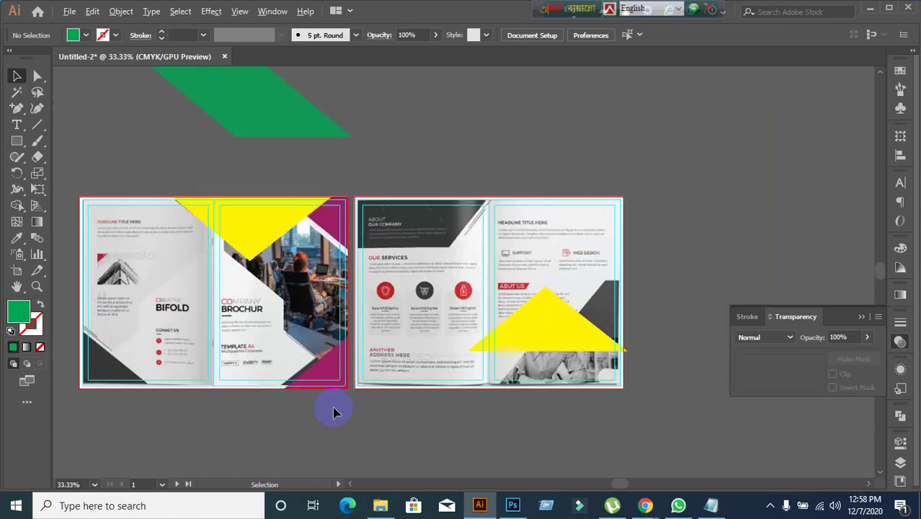
scroll(393, 337, up, 1)
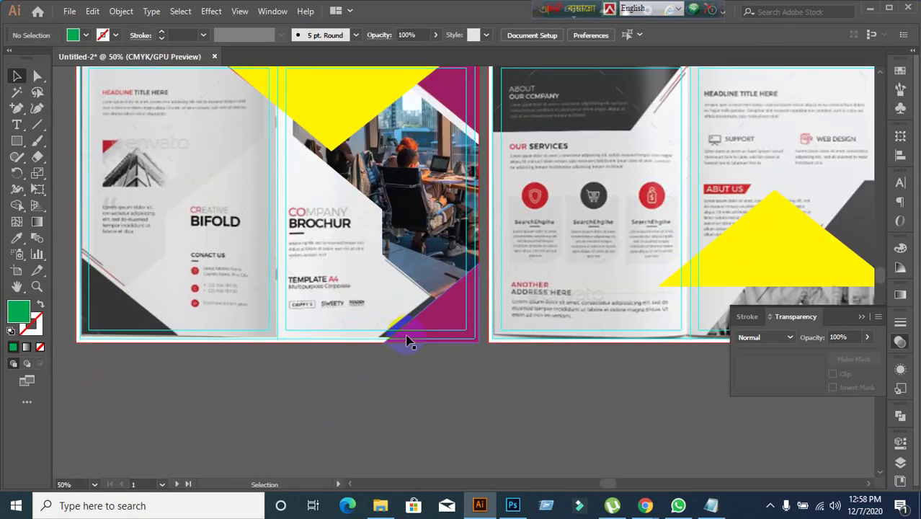
Bring up the Unsplash 'office' photo results and scroll through them.
mouse_move(646, 505)
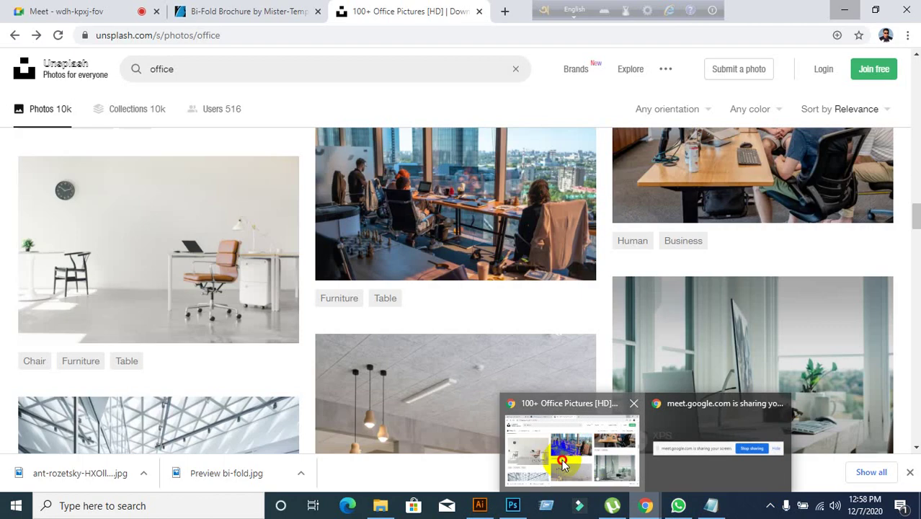
click(569, 444)
scroll(400, 285, down, 2)
scroll(428, 303, down, 10)
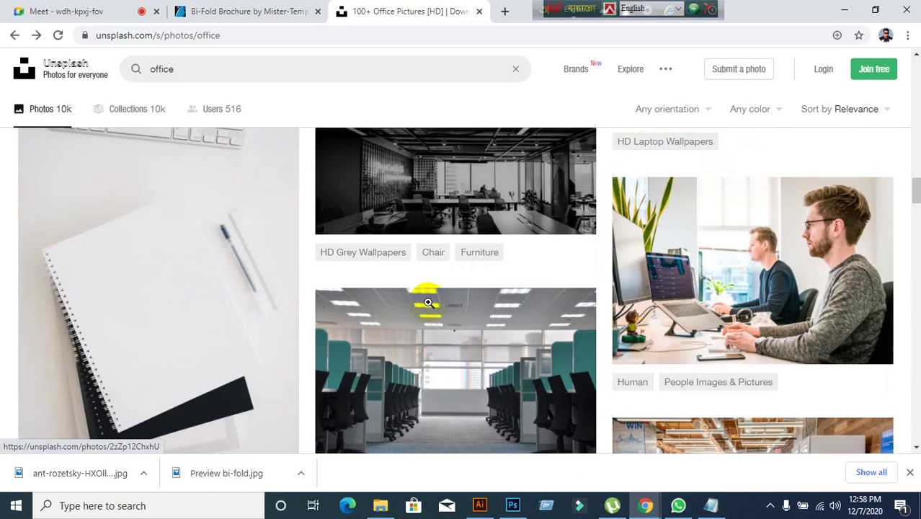
scroll(269, 352, up, 8)
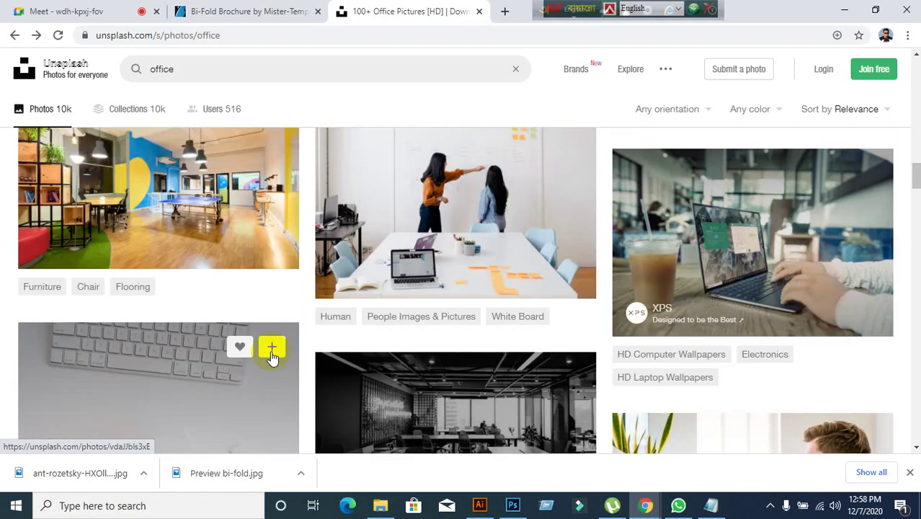
scroll(339, 346, up, 10)
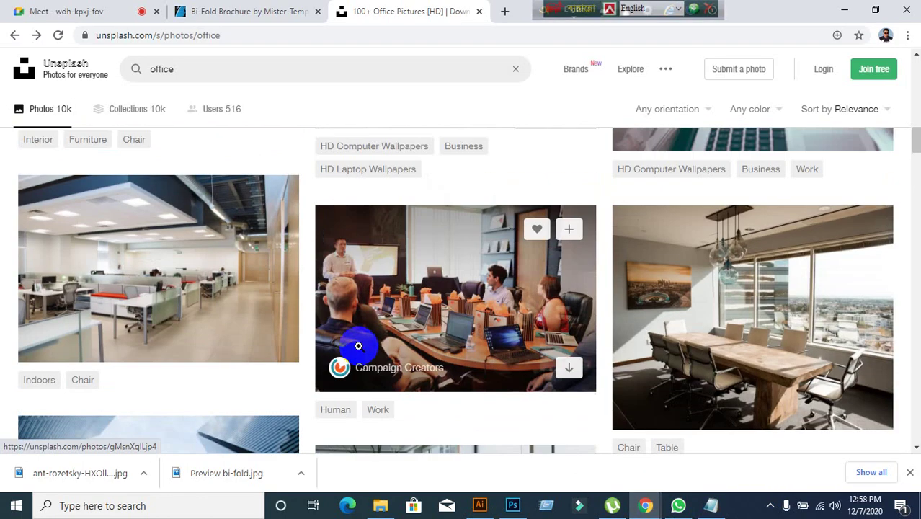
scroll(357, 346, up, 10)
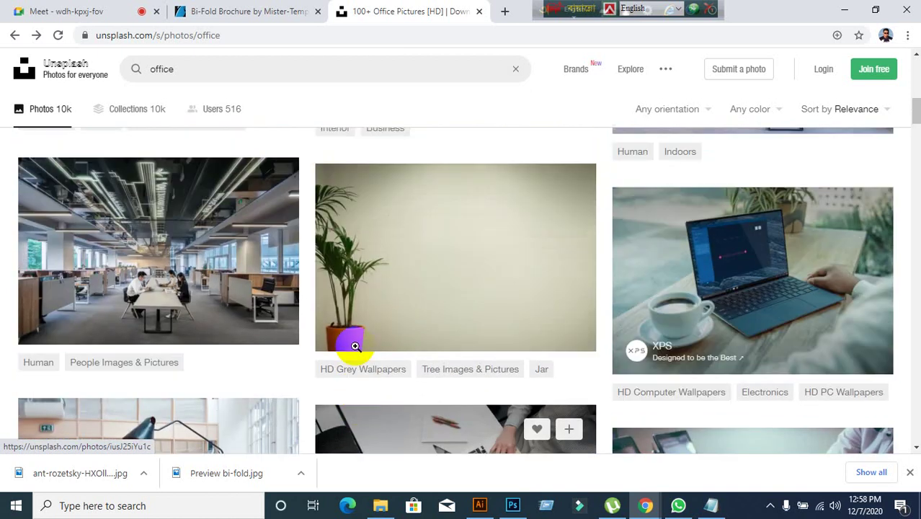
scroll(354, 345, up, 3)
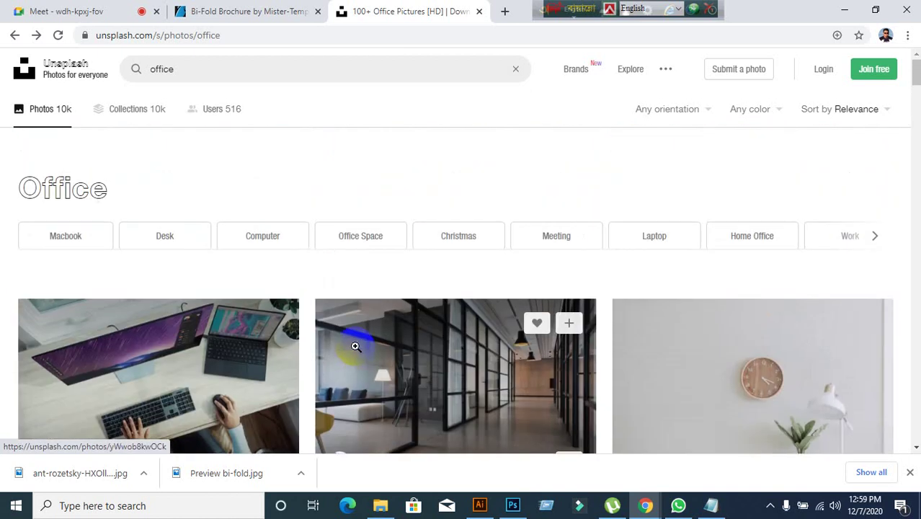
Scroll further down the 'office' results, then edit the search query.
scroll(368, 347, down, 12)
scroll(382, 350, down, 12)
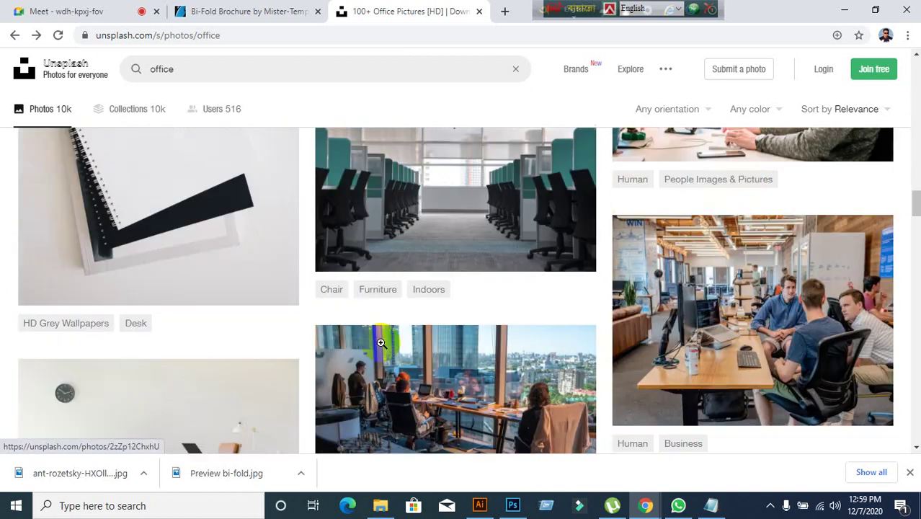
scroll(382, 346, down, 12)
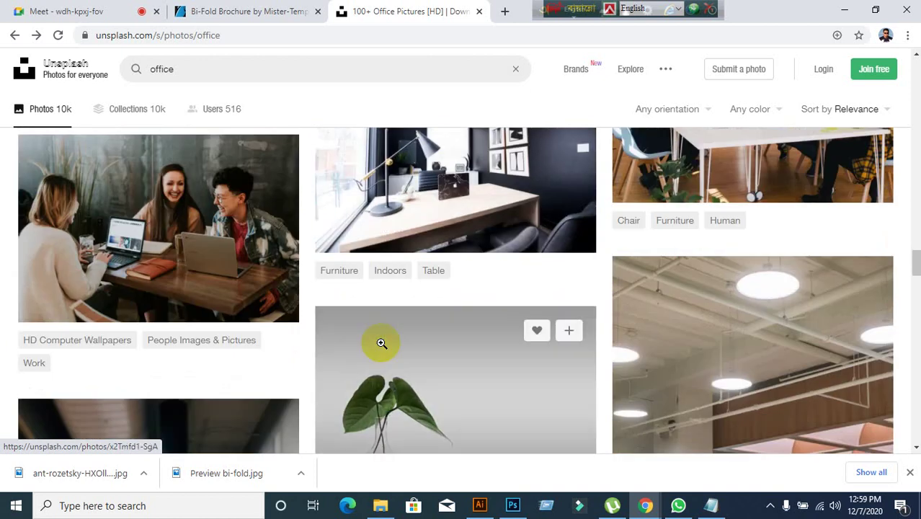
scroll(381, 343, down, 12)
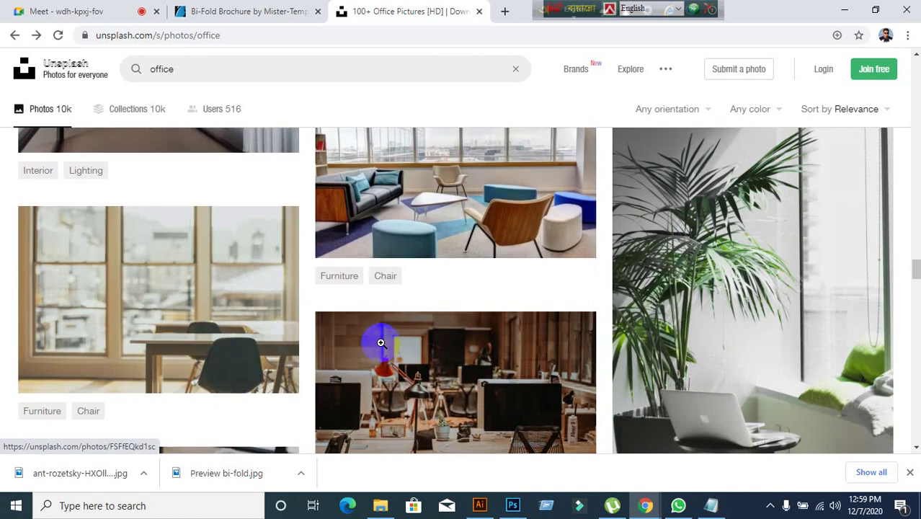
scroll(381, 343, down, 1)
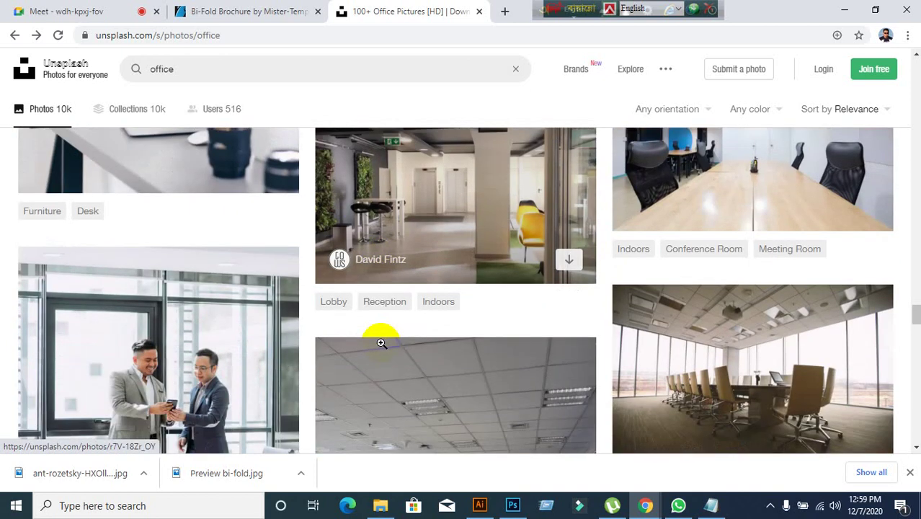
scroll(381, 343, up, 3)
scroll(381, 343, down, 4)
scroll(381, 343, down, 4)
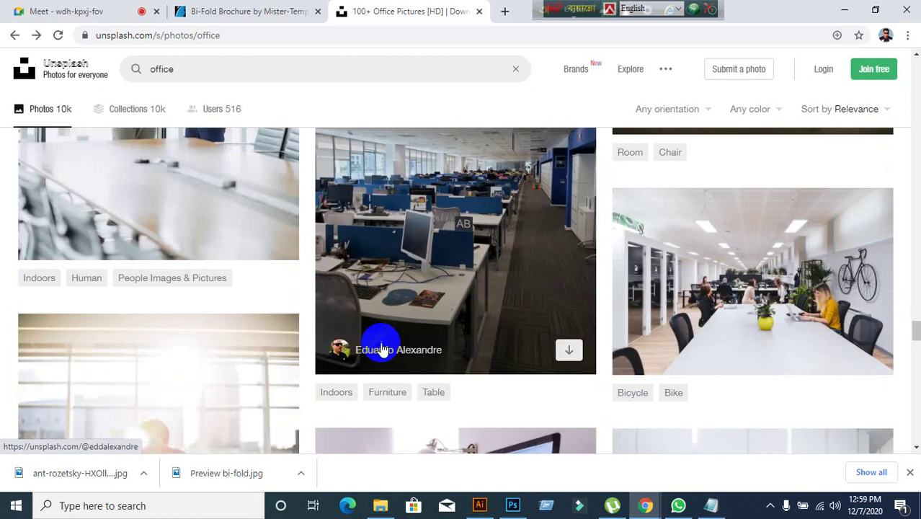
scroll(381, 349, down, 10)
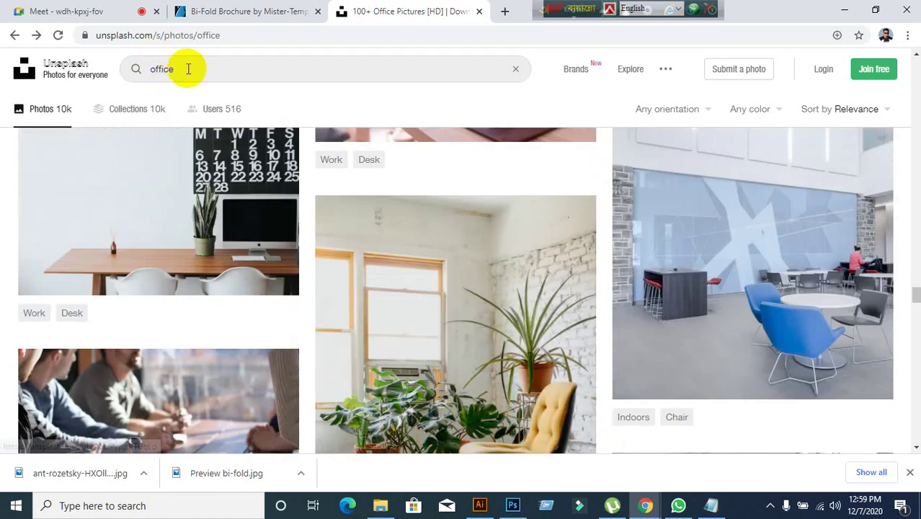
click(188, 69)
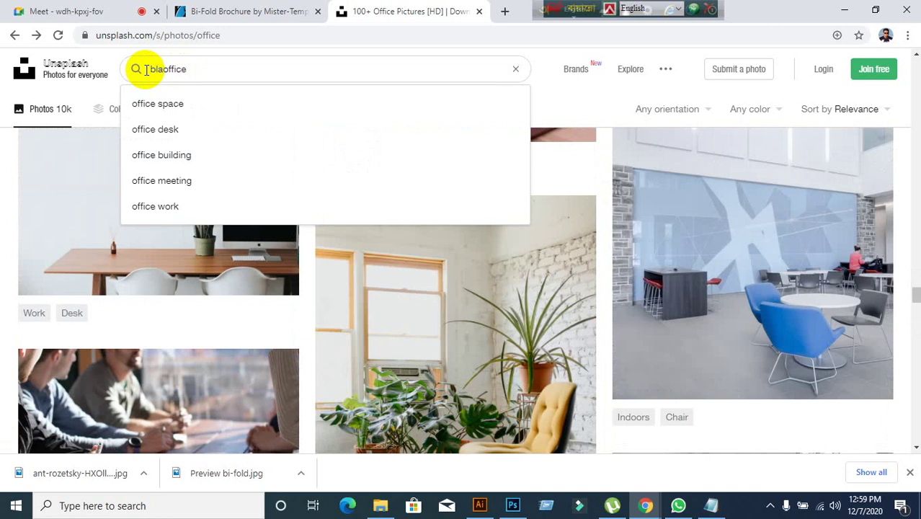
Search Unsplash for 'black white office' and browse the first results.
text(sh)
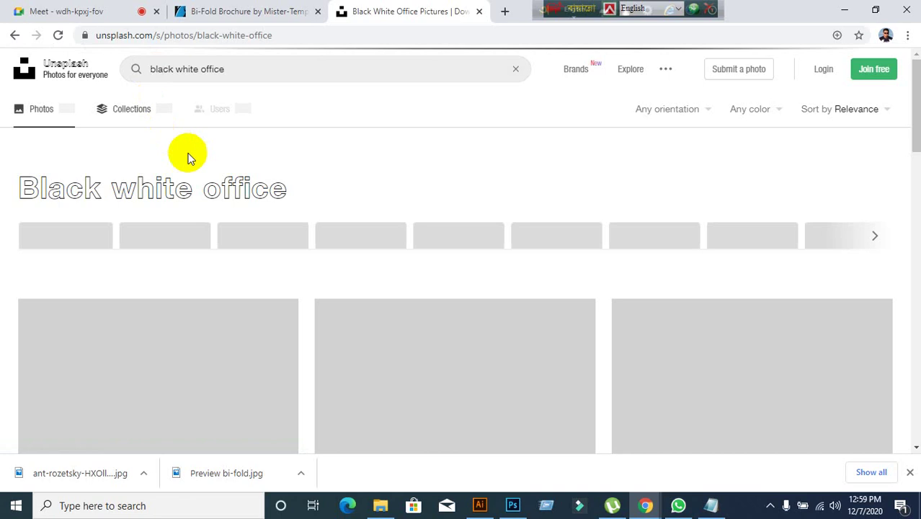
scroll(227, 242, down, 15)
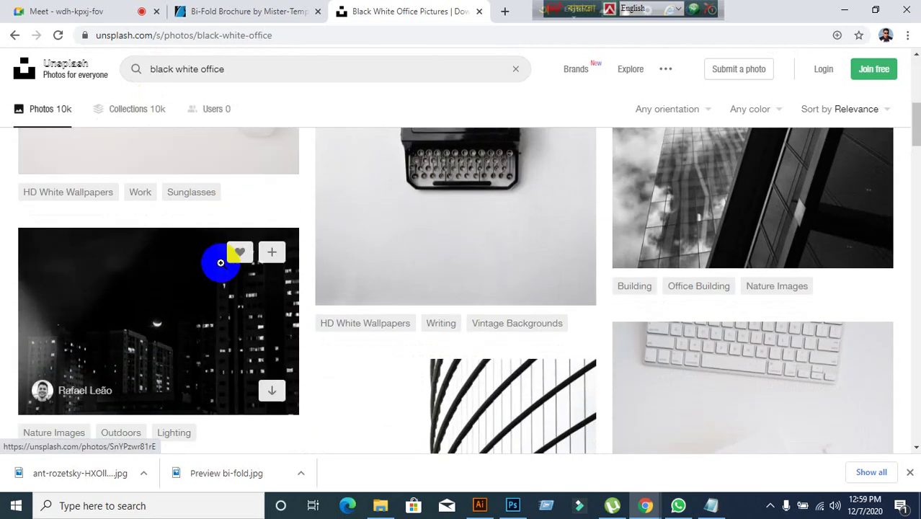
scroll(253, 264, down, 10)
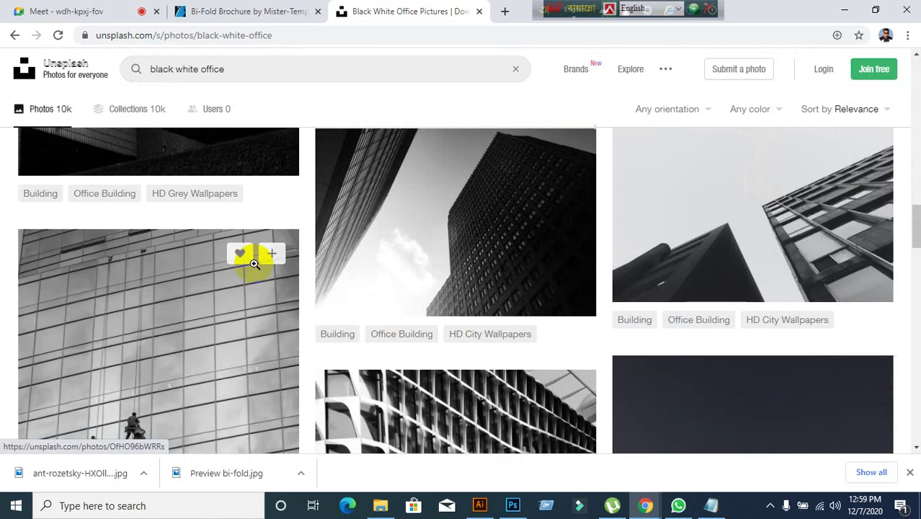
scroll(254, 264, down, 10)
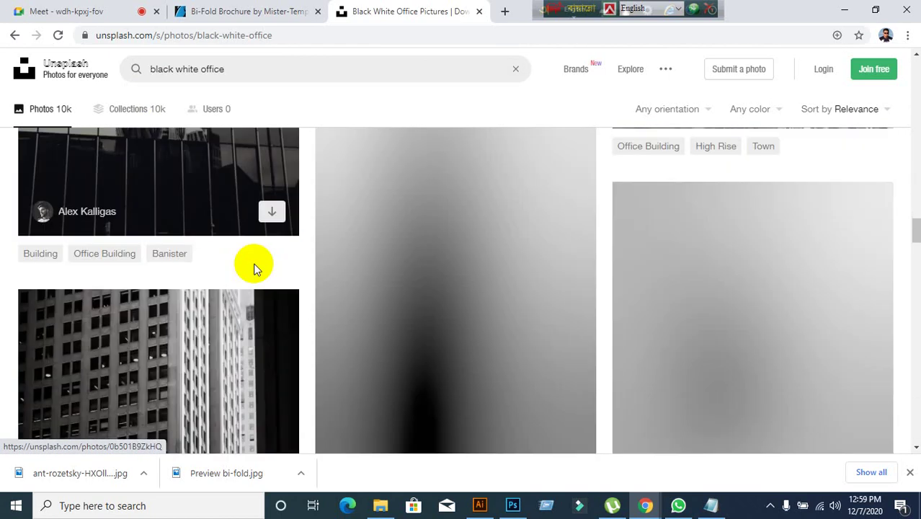
scroll(254, 263, down, 10)
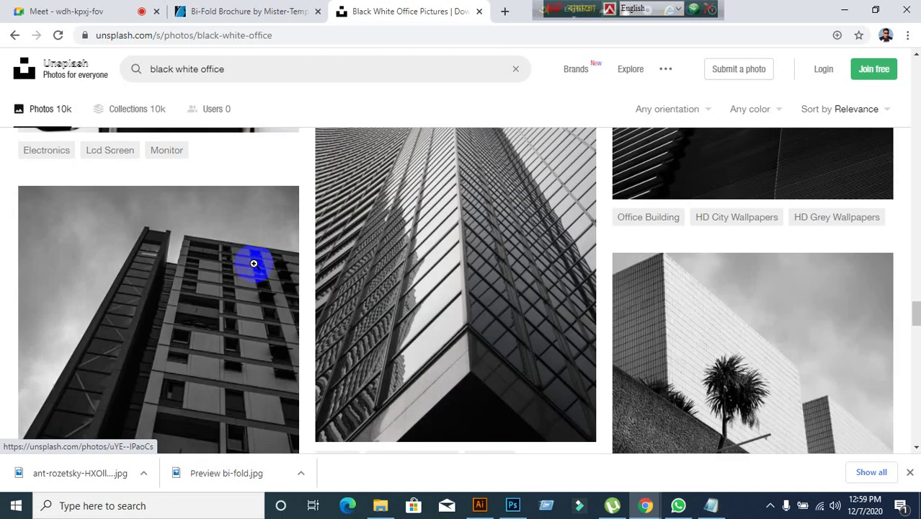
scroll(253, 263, down, 10)
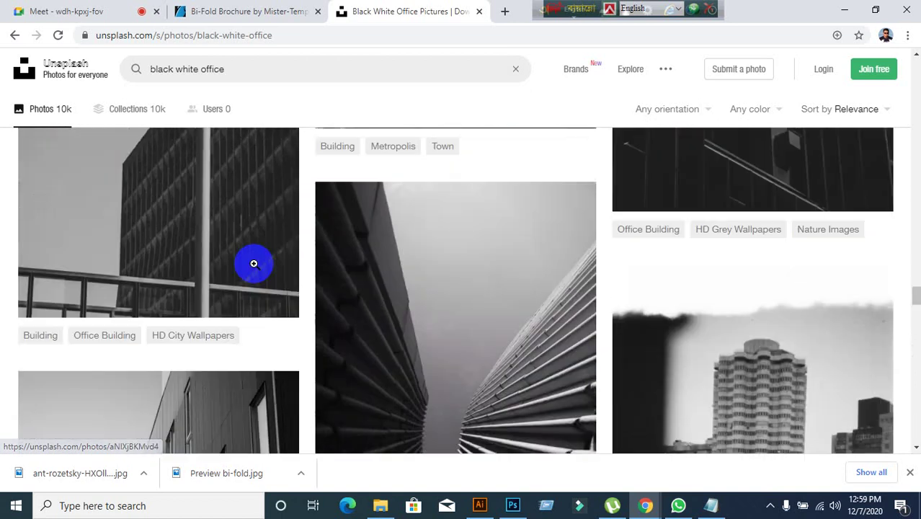
Scroll further through the 'black white office' results, then return to the Illustrator brochure.
scroll(255, 263, down, 10)
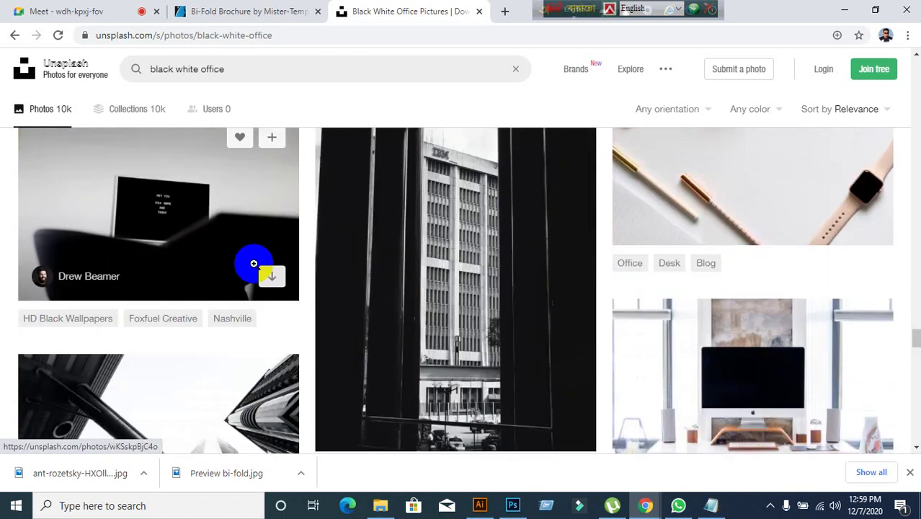
scroll(254, 264, down, 10)
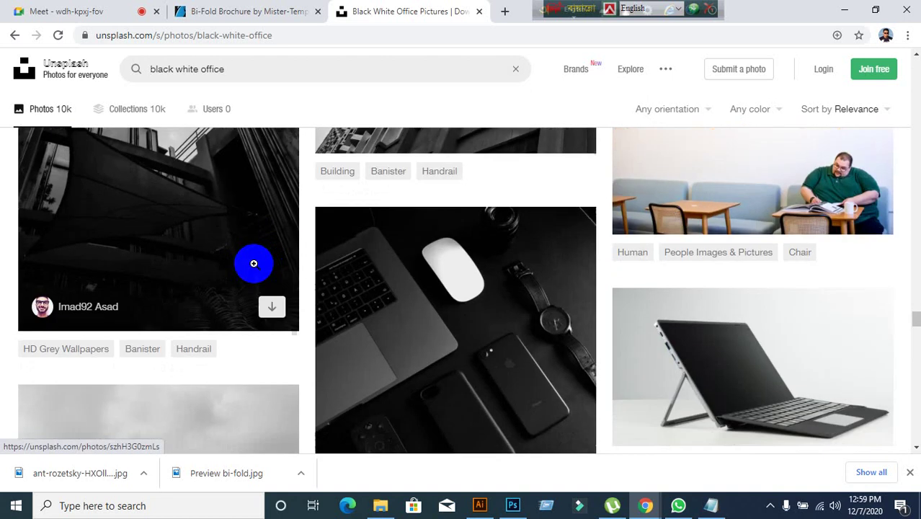
scroll(253, 263, down, 10)
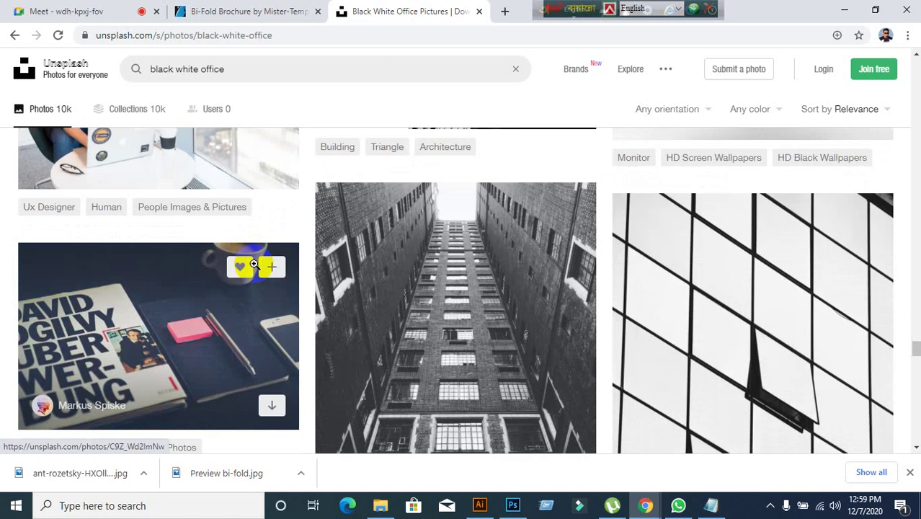
scroll(254, 264, down, 10)
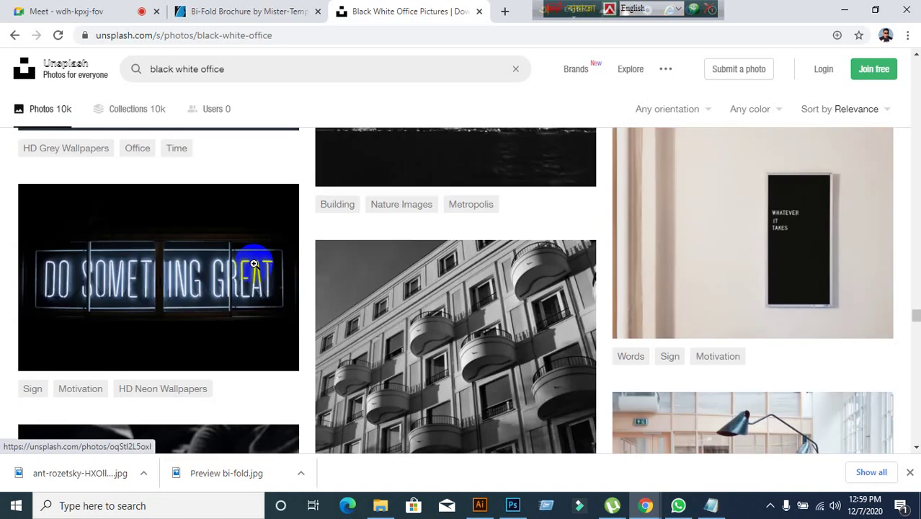
scroll(253, 264, down, 10)
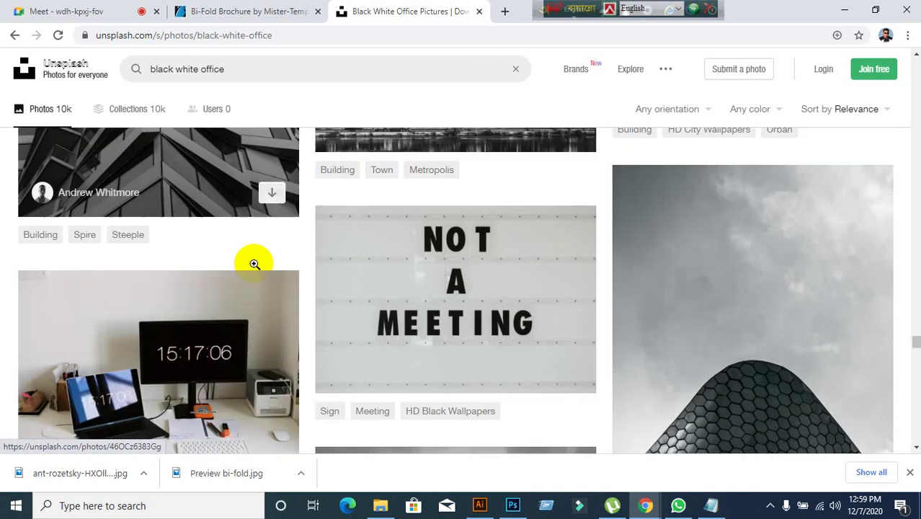
scroll(253, 264, down, 10)
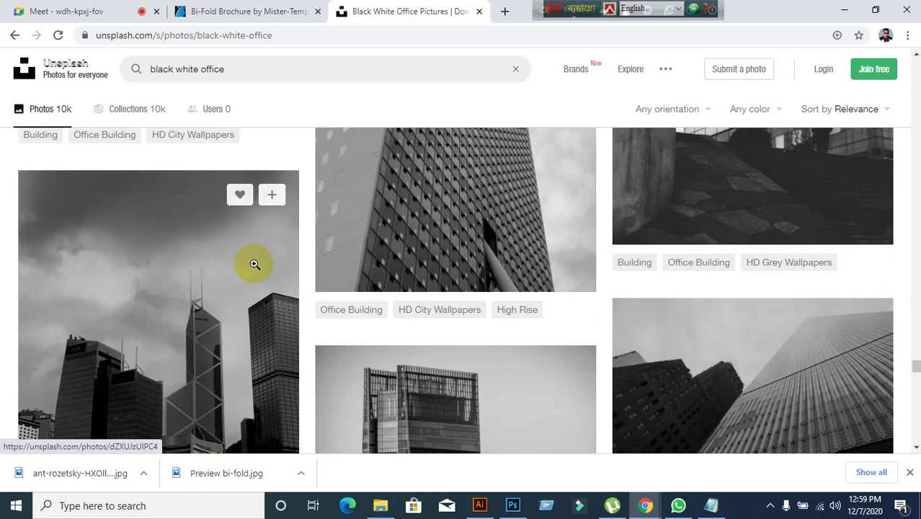
scroll(254, 264, down, 4)
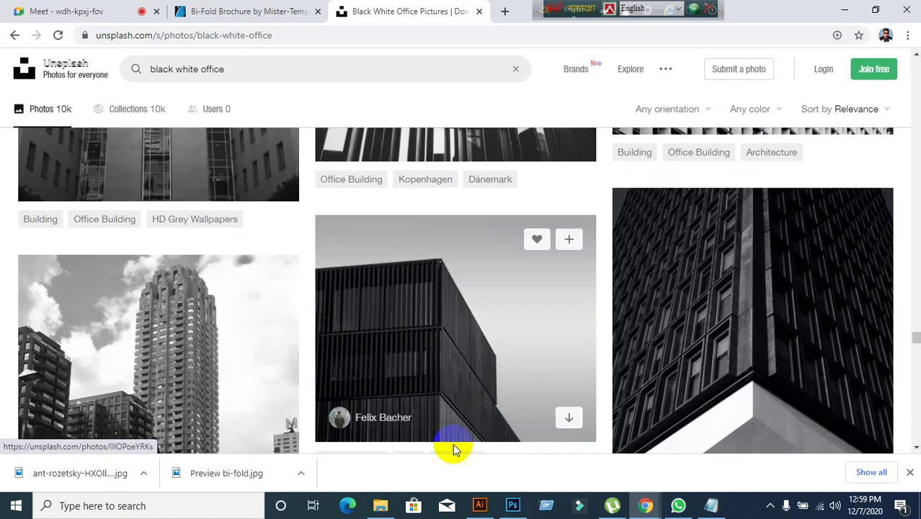
click(480, 506)
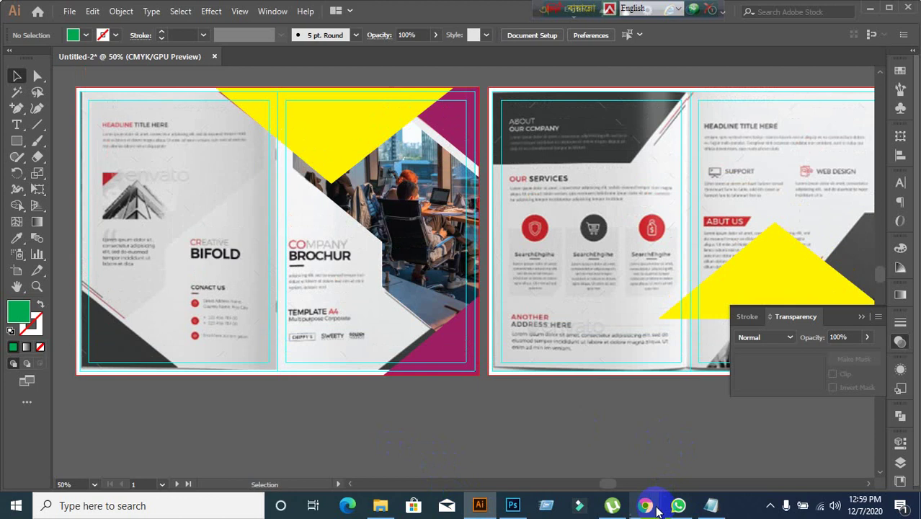
mouse_move(648, 501)
click(592, 456)
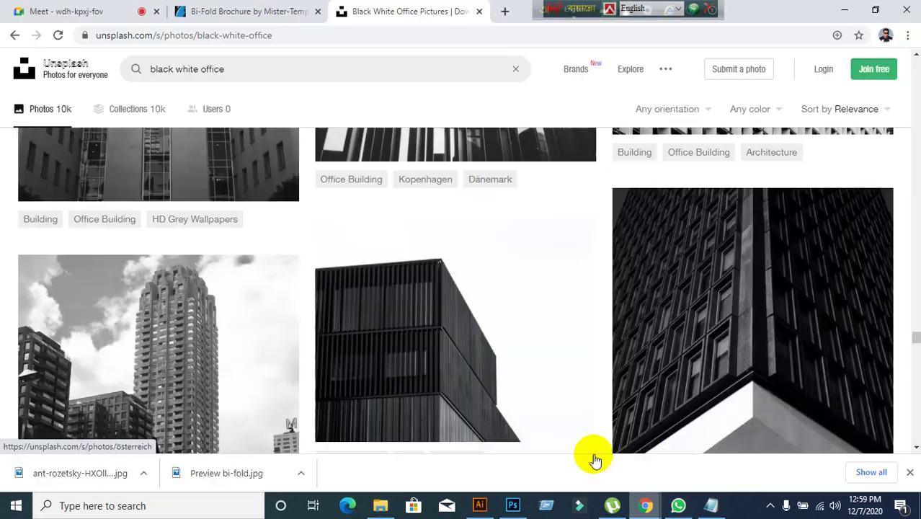
click(72, 10)
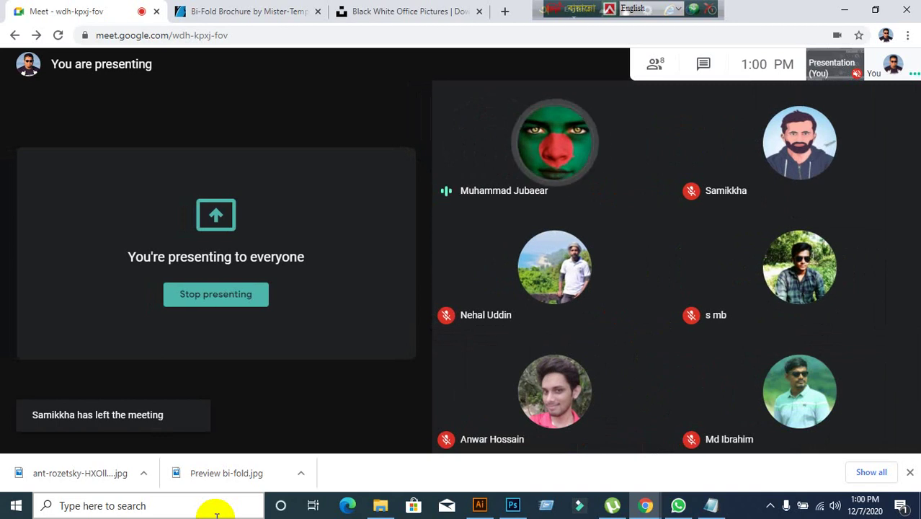
mouse_move(564, 94)
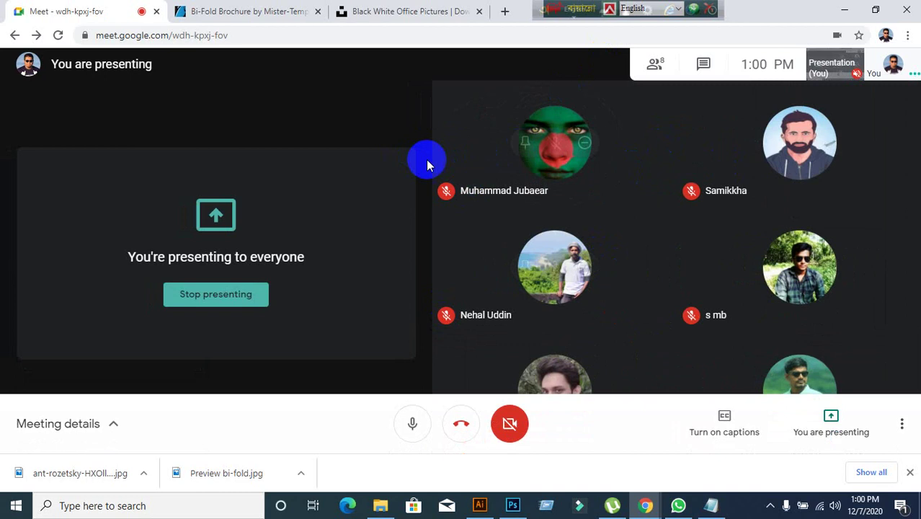
Minimize Illustrator and the Chrome window to reveal the desktop.
click(481, 507)
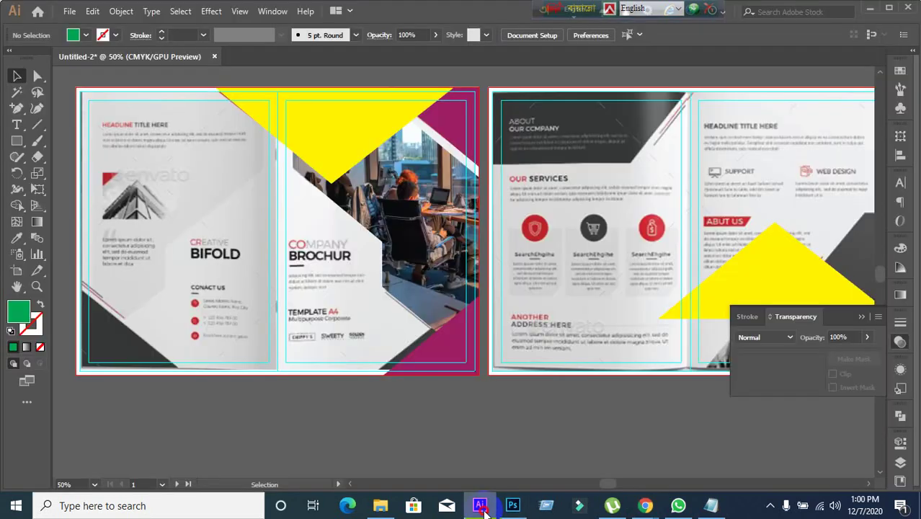
click(480, 506)
click(844, 10)
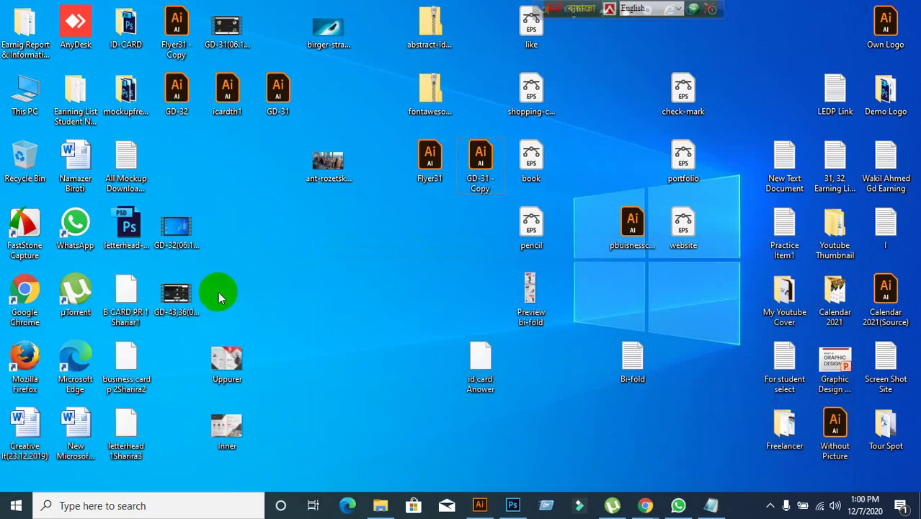
Restore the Google Meet window, stop presenting the screen, and minimize Chrome.
mouse_move(644, 508)
click(569, 459)
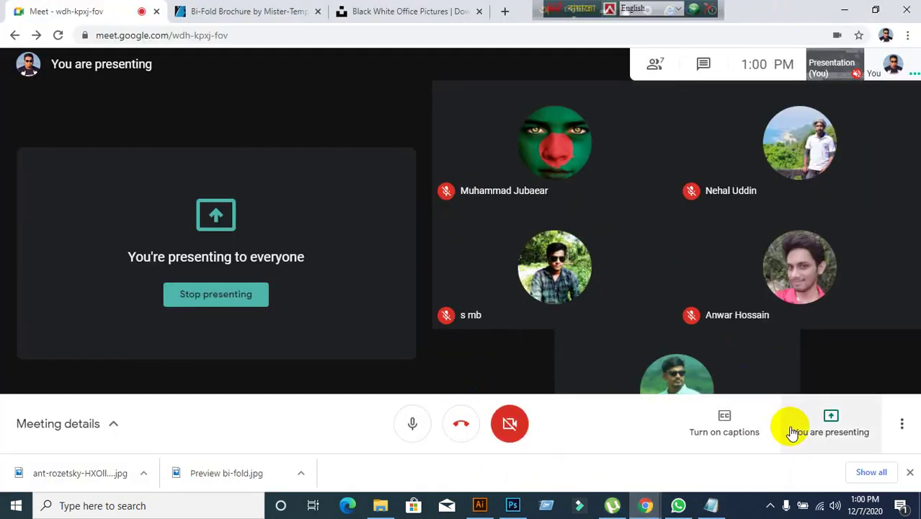
click(796, 426)
click(822, 360)
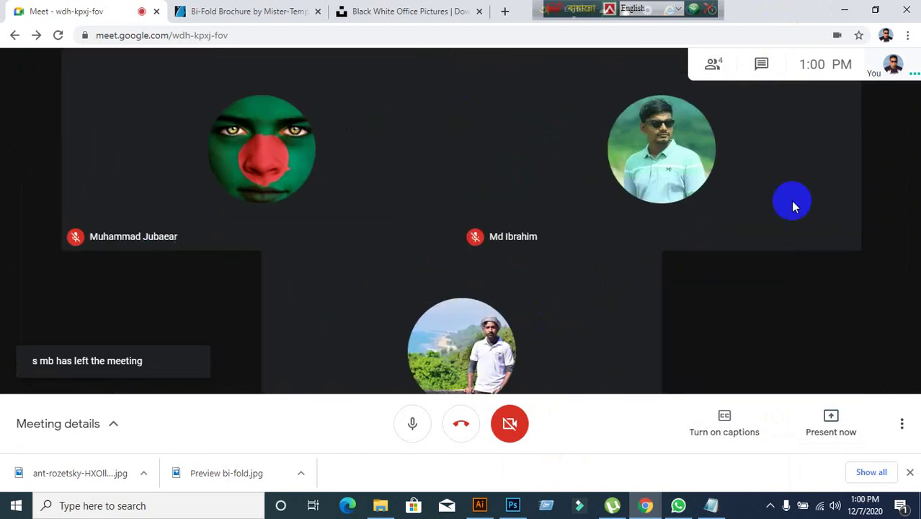
click(842, 10)
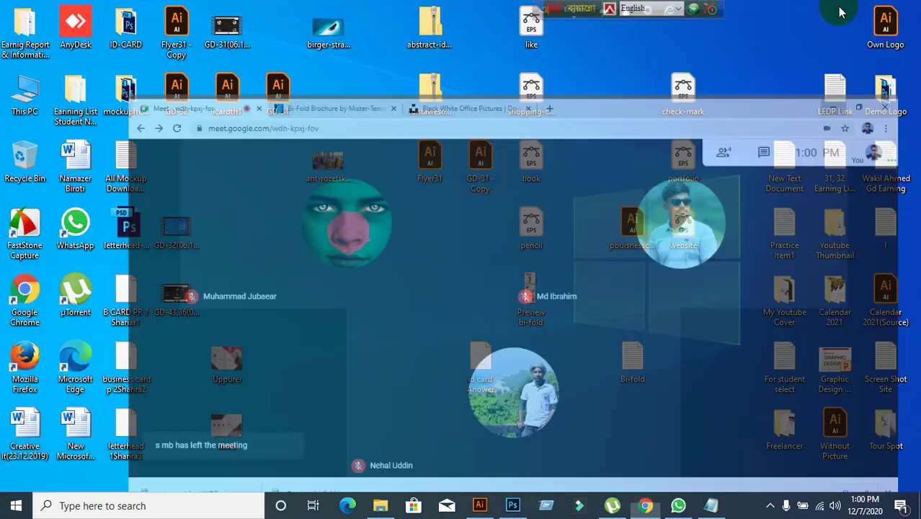